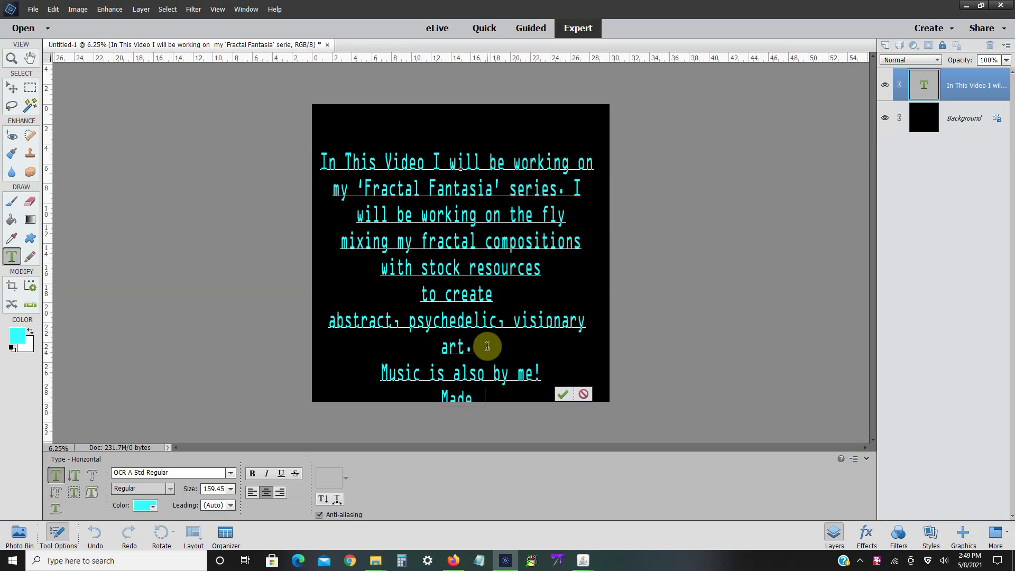
# - Complete the last line of the intro text as "Made as 'Discordant Discharge'." and commit the text
pyautogui.write("'Discordatn")
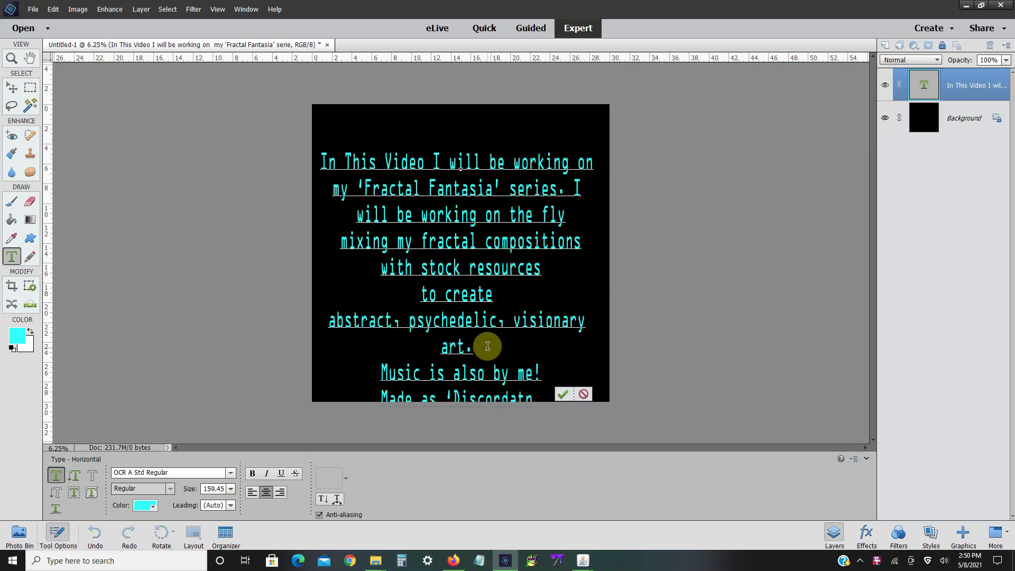
pyautogui.press('BackSpace')
pyautogui.press('BackSpace')
pyautogui.press('BackSpace')
pyautogui.press('BackSpace')
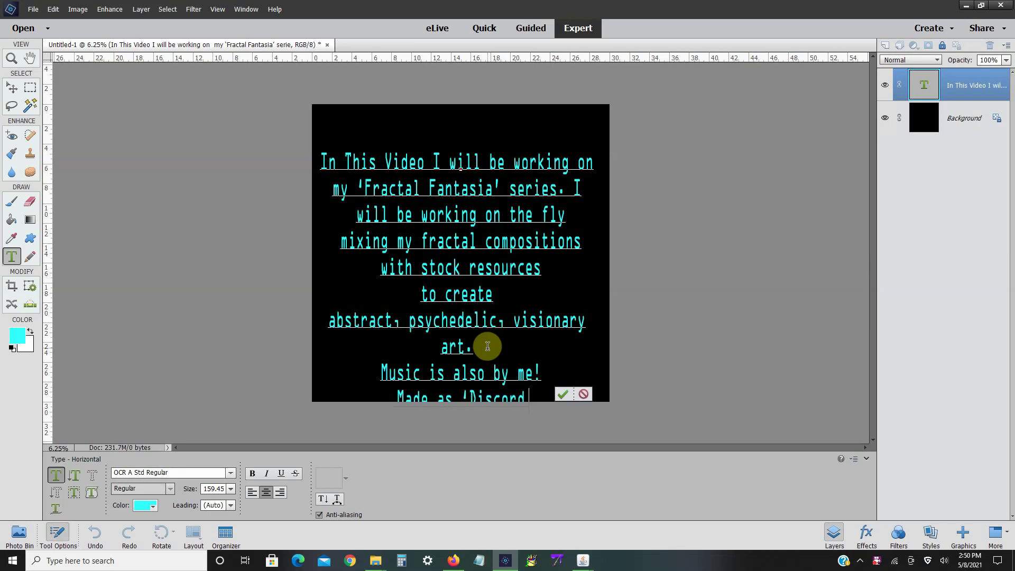
pyautogui.write('ant Disk')
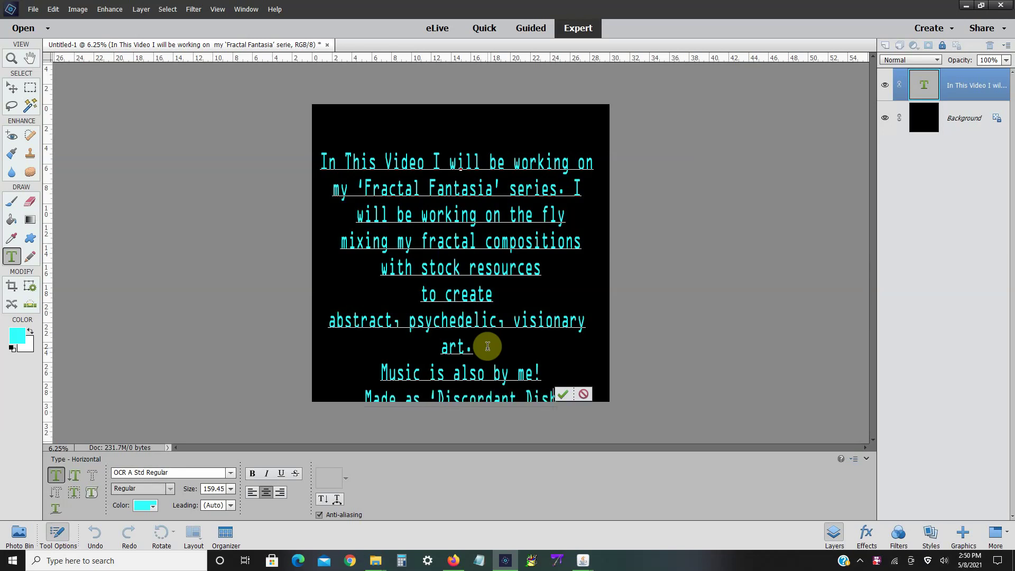
pyautogui.press('BackSpace')
pyautogui.write('char')
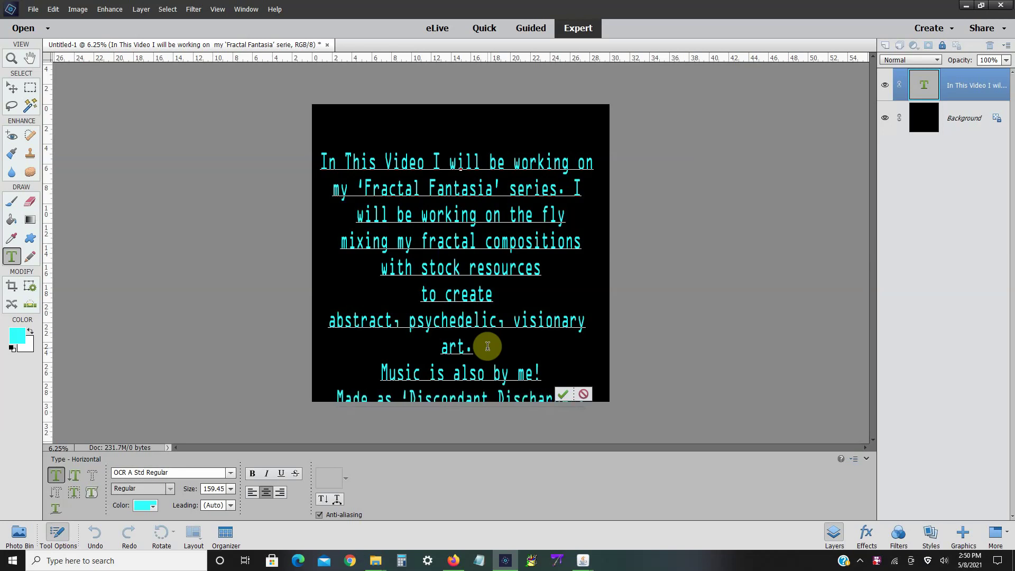
pyautogui.click(561, 397)
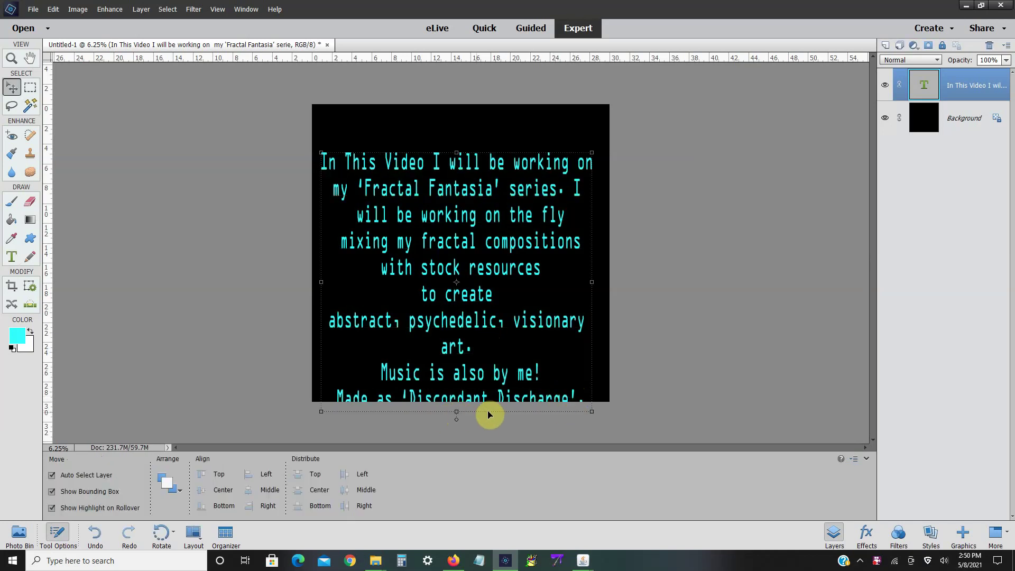
# - Reduce the text block's height to about 94% without changing its width, so the last line fits on the canvas
pyautogui.click(591, 414)
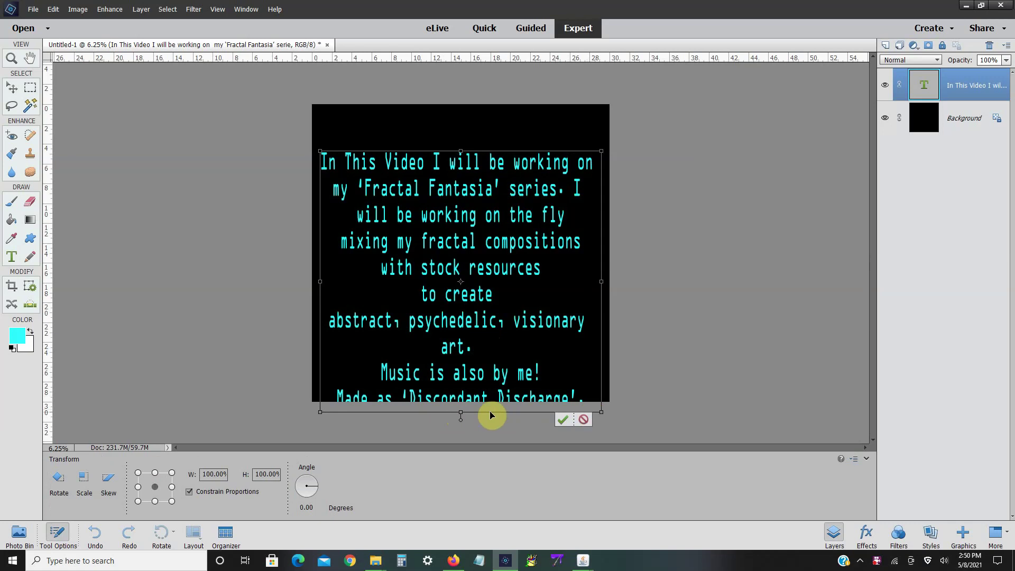
pyautogui.moveTo(462, 412); pyautogui.dragTo(464, 397)
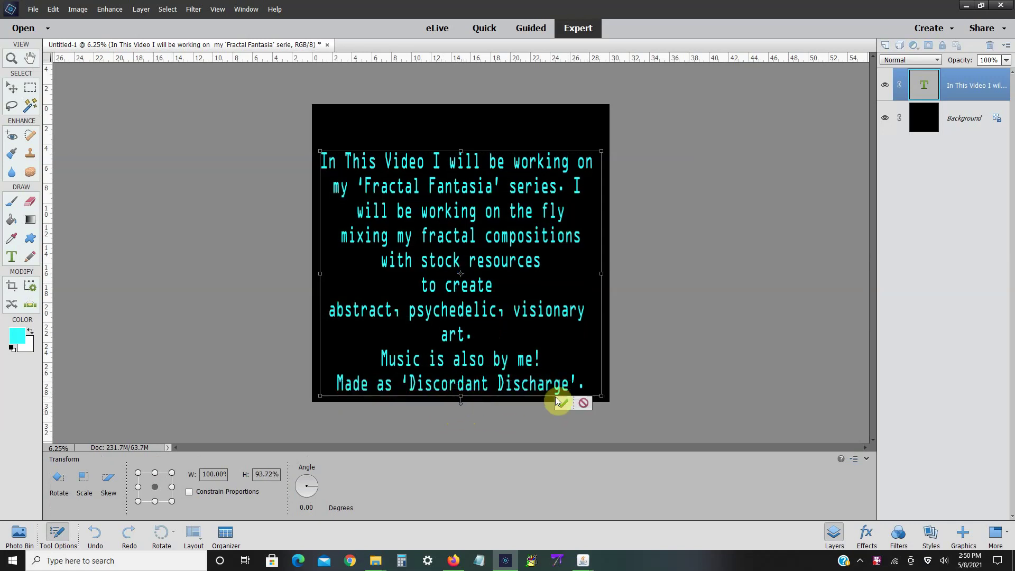
pyautogui.click(564, 408)
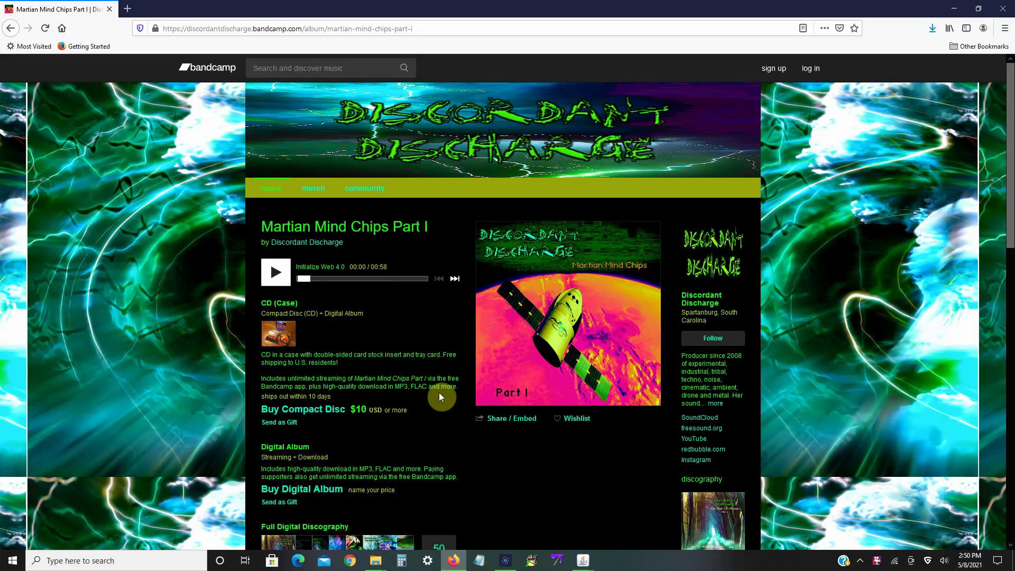
# - Play the Martian Mind Chips Part I album on the Bandcamp page in Firefox and return to the image editor
pyautogui.click(276, 271)
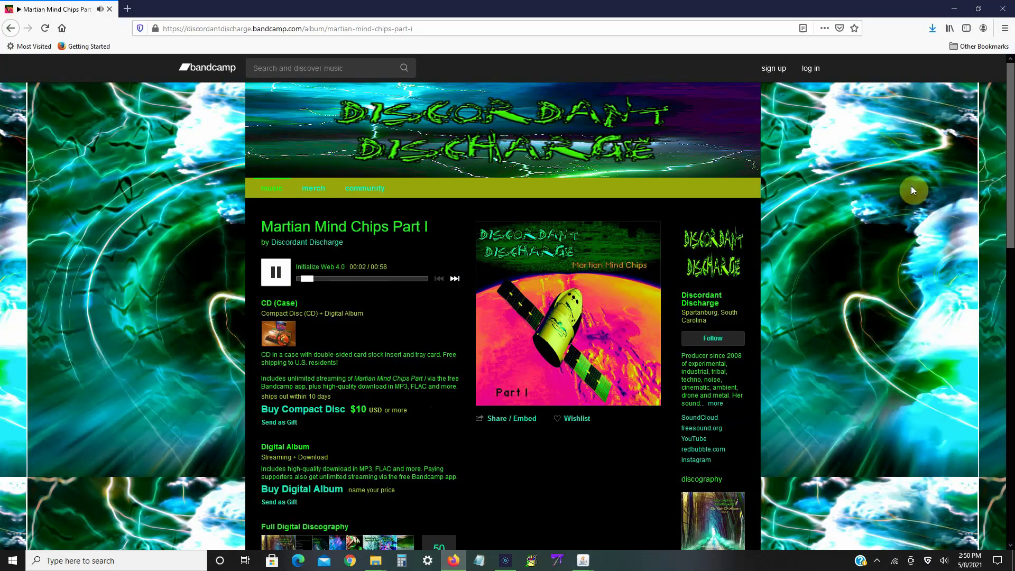
pyautogui.moveTo(1004, 151)
pyautogui.mouseDown()
pyautogui.moveTo(992, 300)
pyautogui.moveTo(994, 158)
pyautogui.mouseUp()
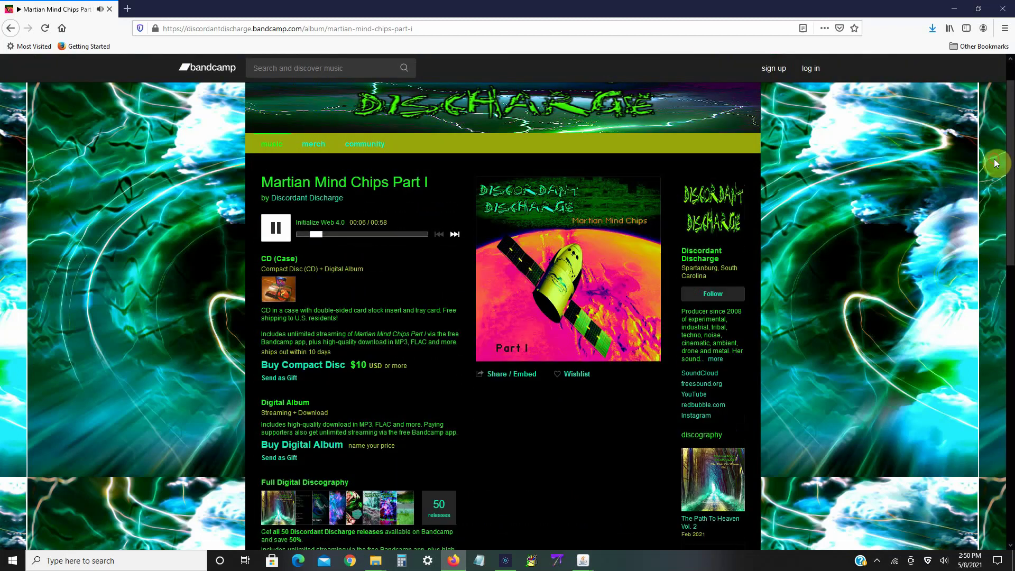
pyautogui.click(947, 6)
# - Move the text block up to centre it on the black canvas and deselect it
pyautogui.moveTo(498, 184); pyautogui.dragTo(502, 164)
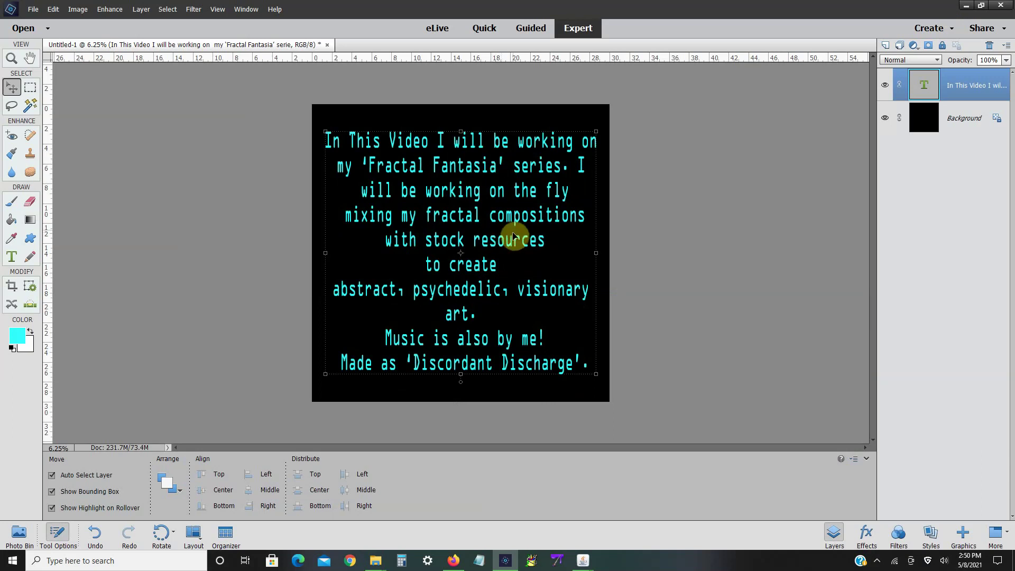
pyautogui.click(671, 325)
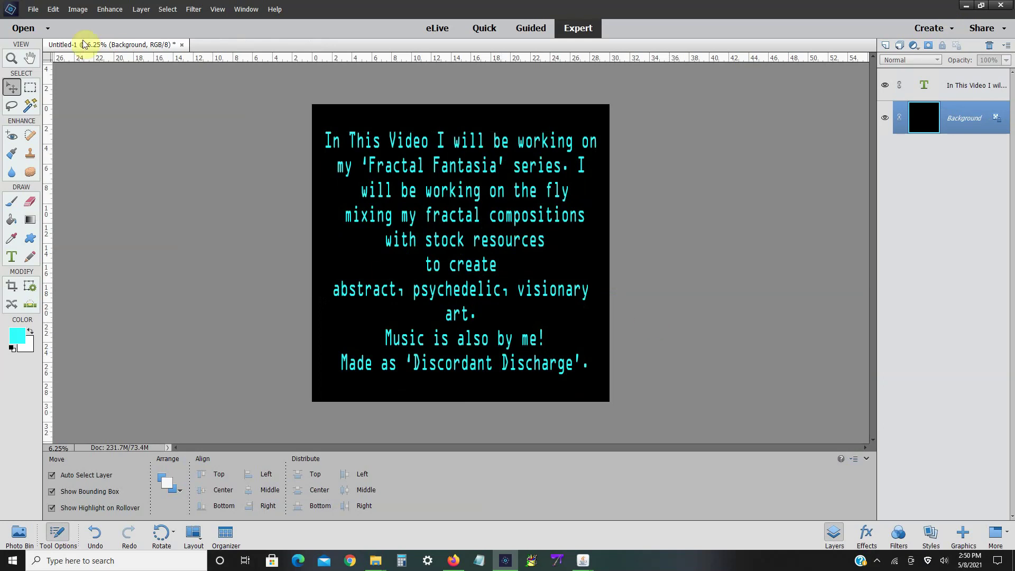
# - Create a new blank portrait document, about 6.7 by 9 inches, from a saved document type preset
pyautogui.click(32, 9)
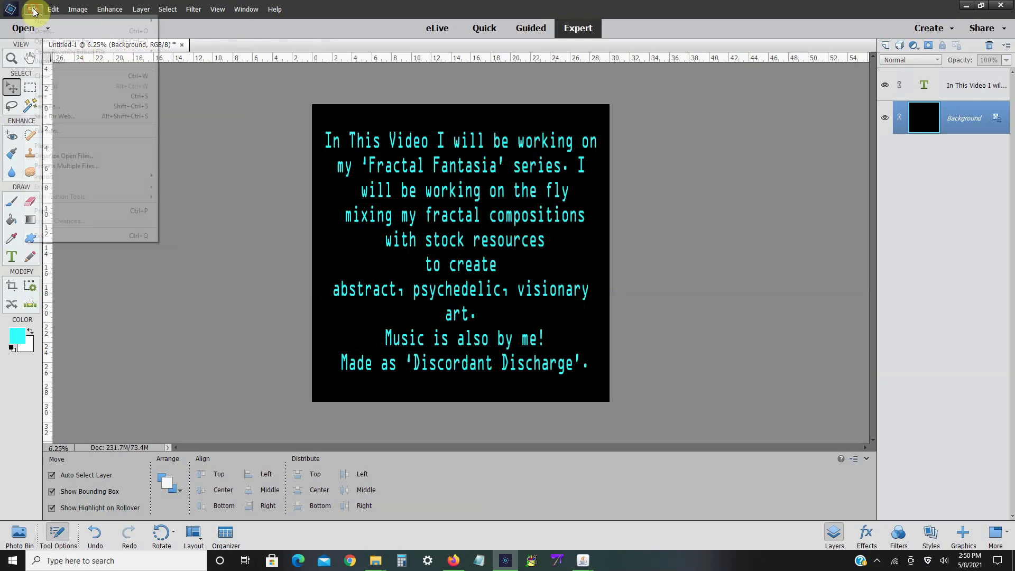
pyautogui.moveTo(57, 26)
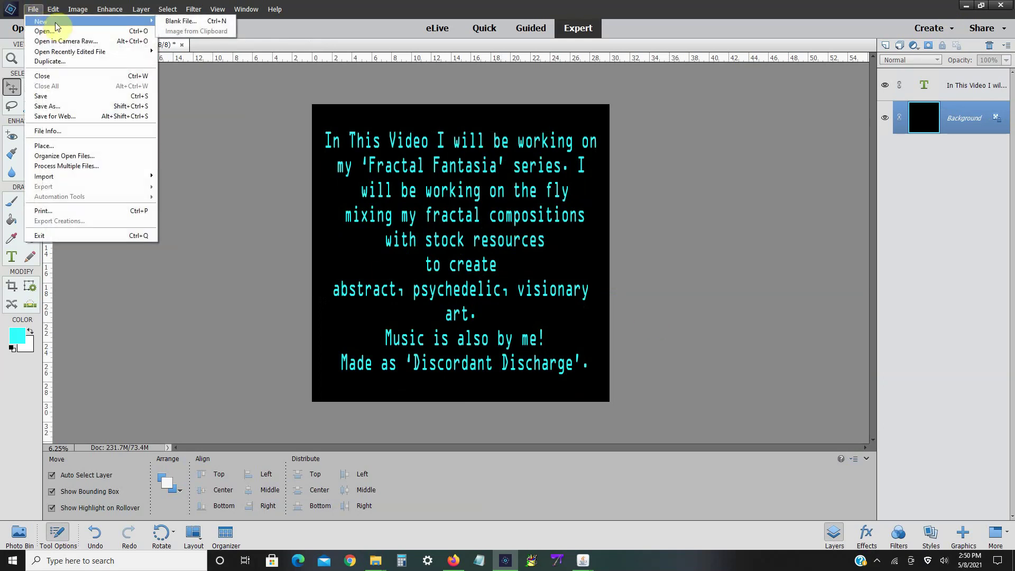
pyautogui.click(177, 21)
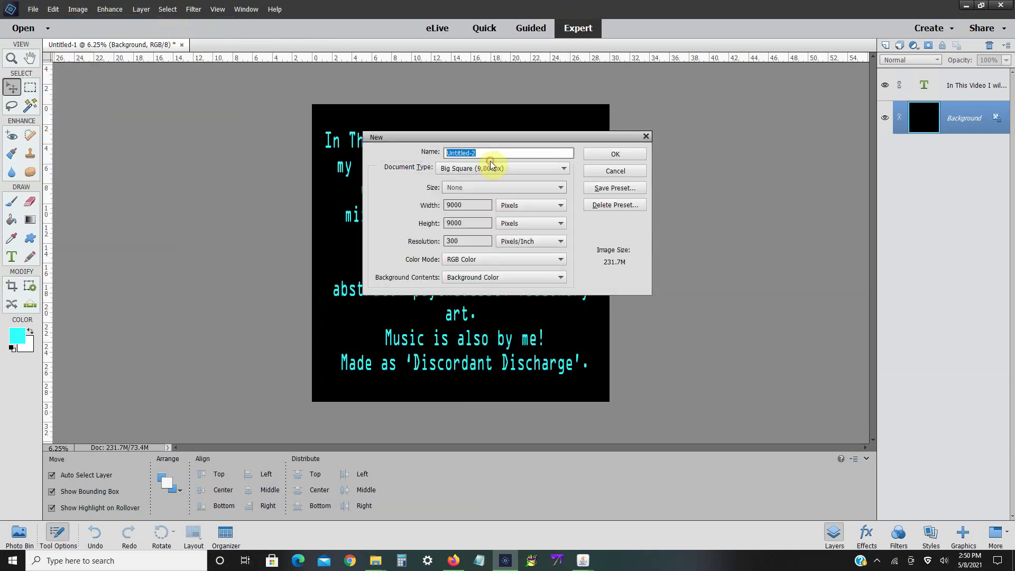
pyautogui.click(491, 167)
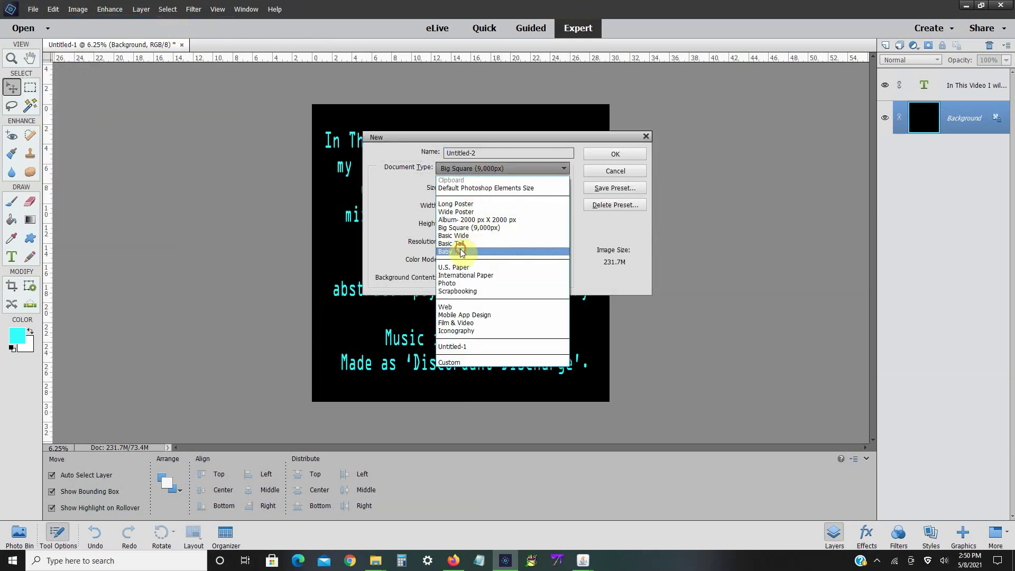
pyautogui.click(461, 251)
pyautogui.click(609, 155)
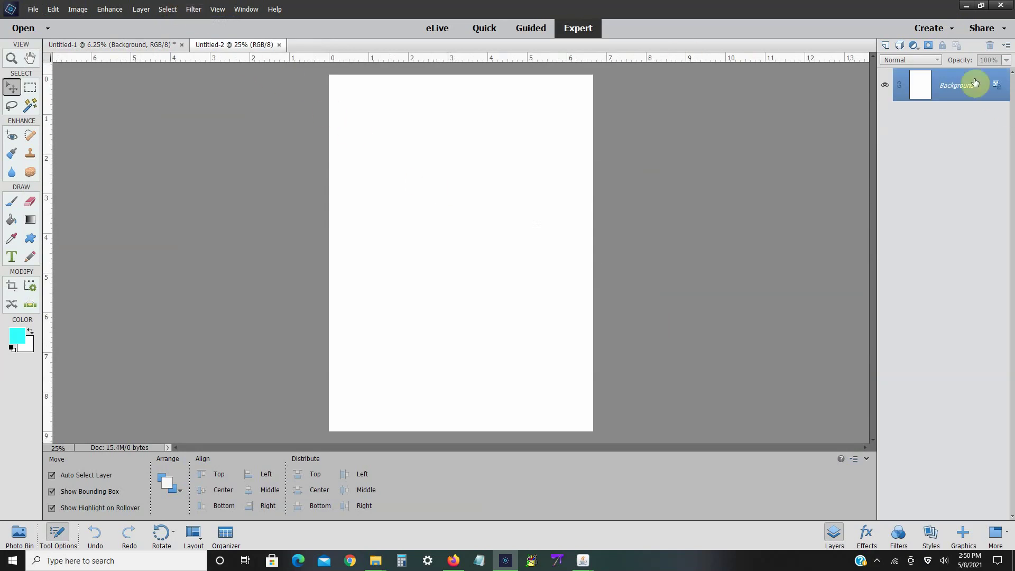
# - Add an empty layer above the background and invert the white background to black
pyautogui.click(883, 48)
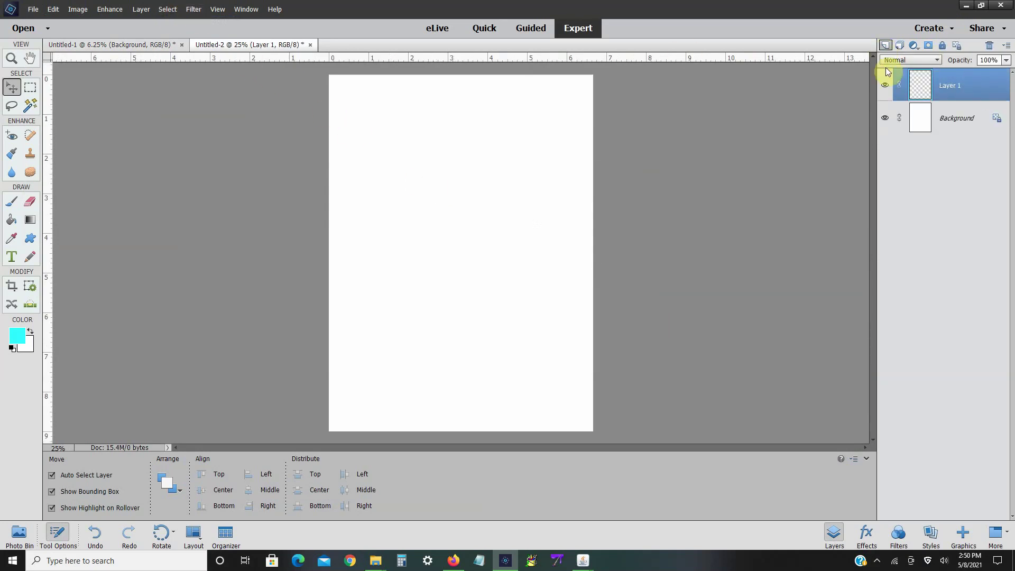
pyautogui.click(913, 118)
pyautogui.click(193, 9)
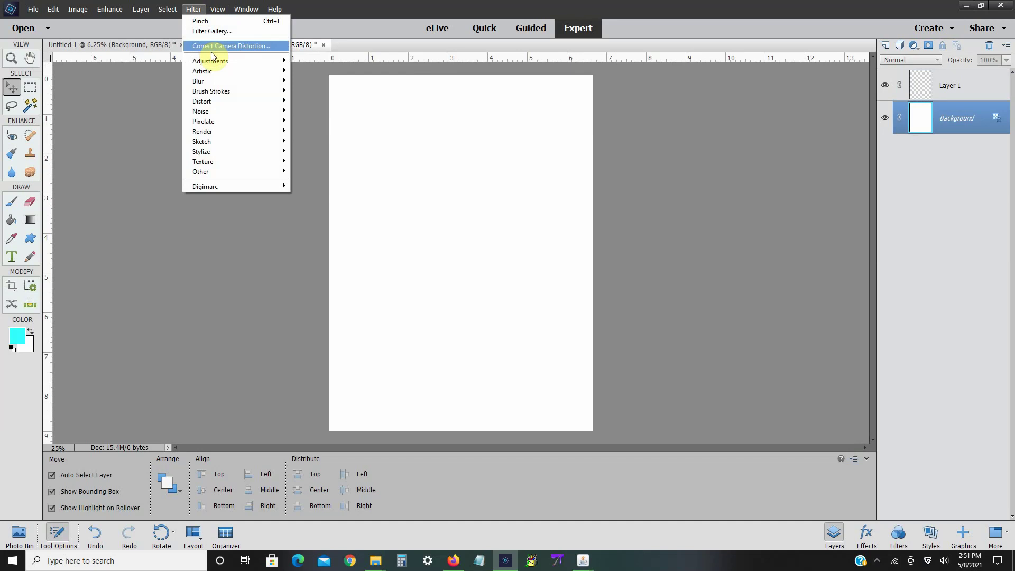
pyautogui.click(224, 61)
pyautogui.click(317, 81)
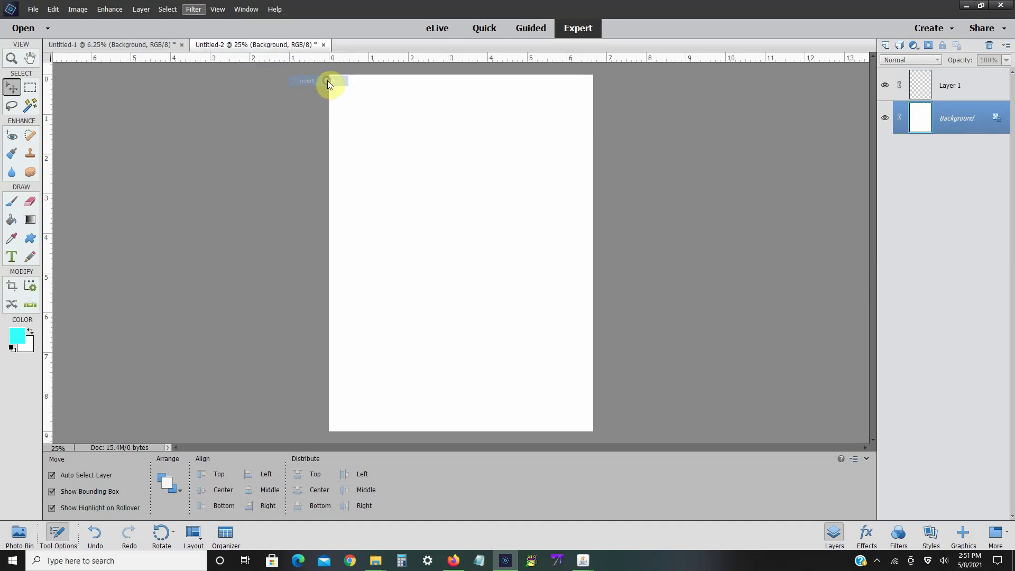
# - Paint cyan splatters on Layer 1 with the 150 px brush from Ts_Custom Brush Set enlarged to 1737 px, and reduce the brush size to 810 px
pyautogui.click(916, 84)
pyautogui.click(12, 204)
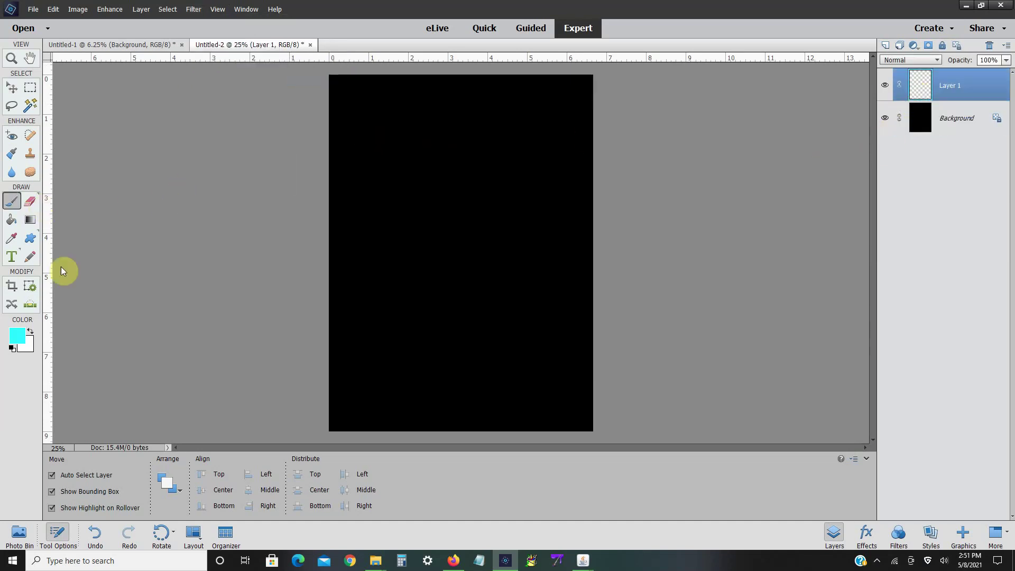
pyautogui.click(252, 477)
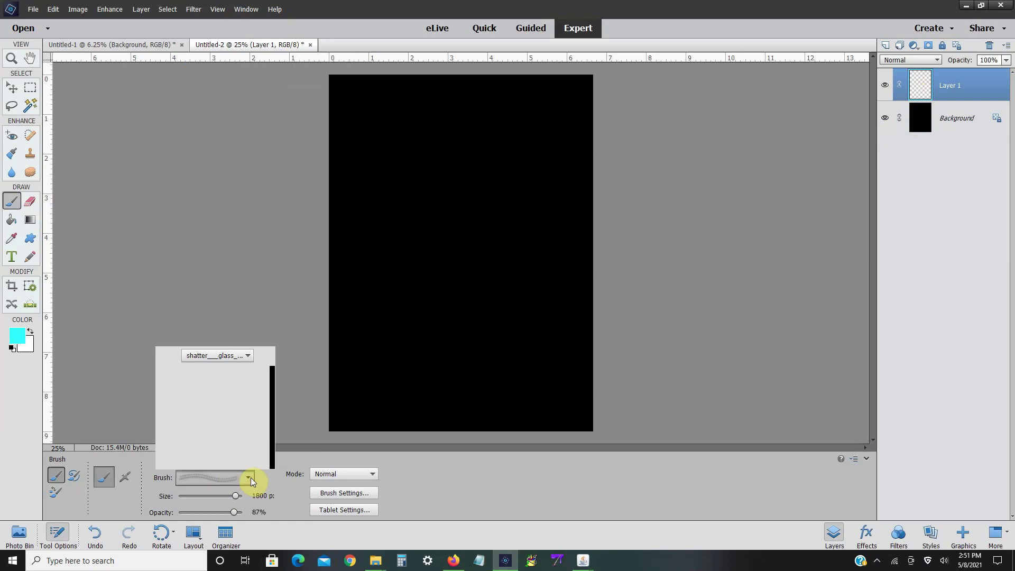
pyautogui.click(246, 355)
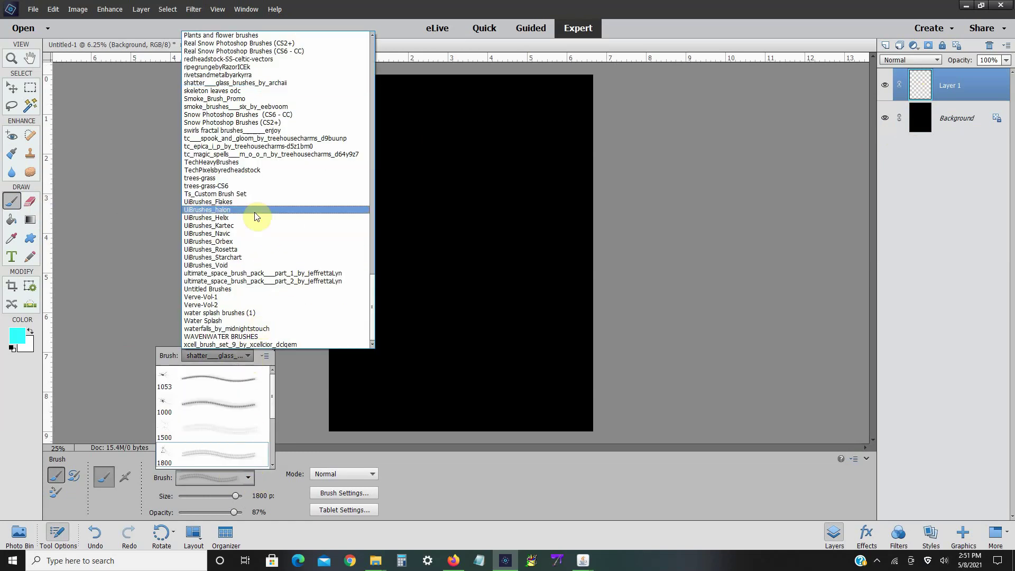
pyautogui.scroll(2, 256, 208)
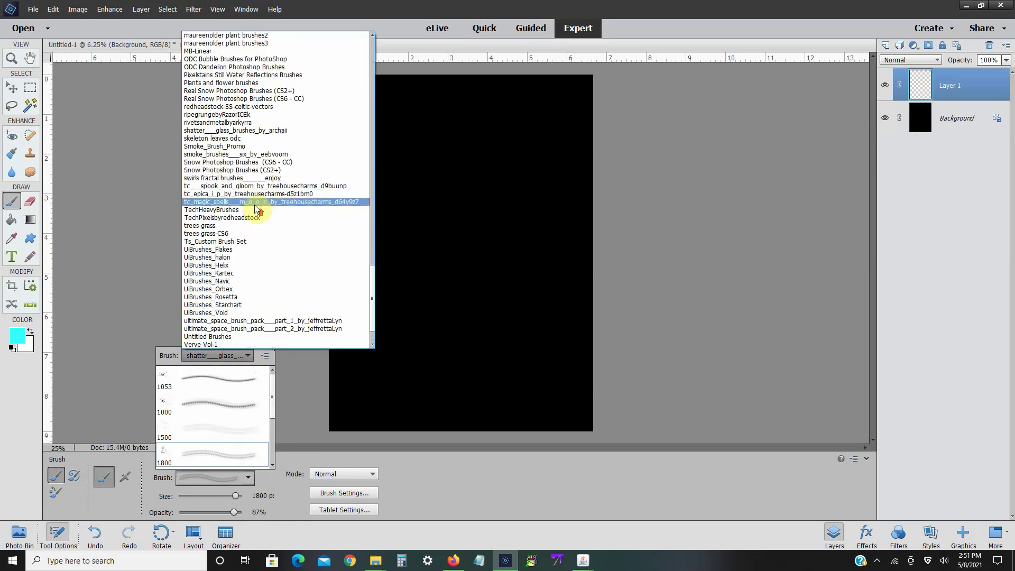
pyautogui.click(245, 241)
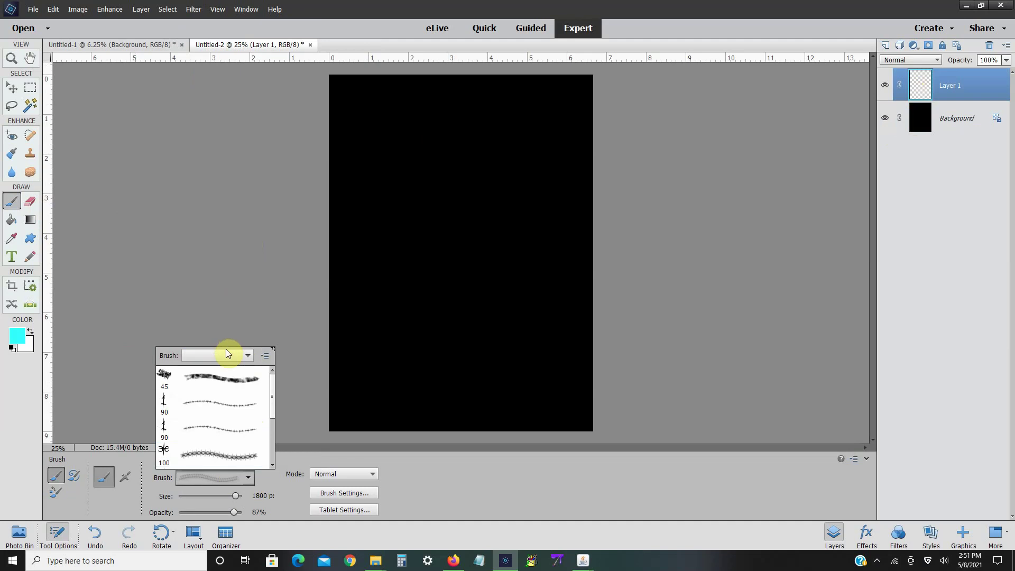
pyautogui.moveTo(270, 378); pyautogui.dragTo(264, 480)
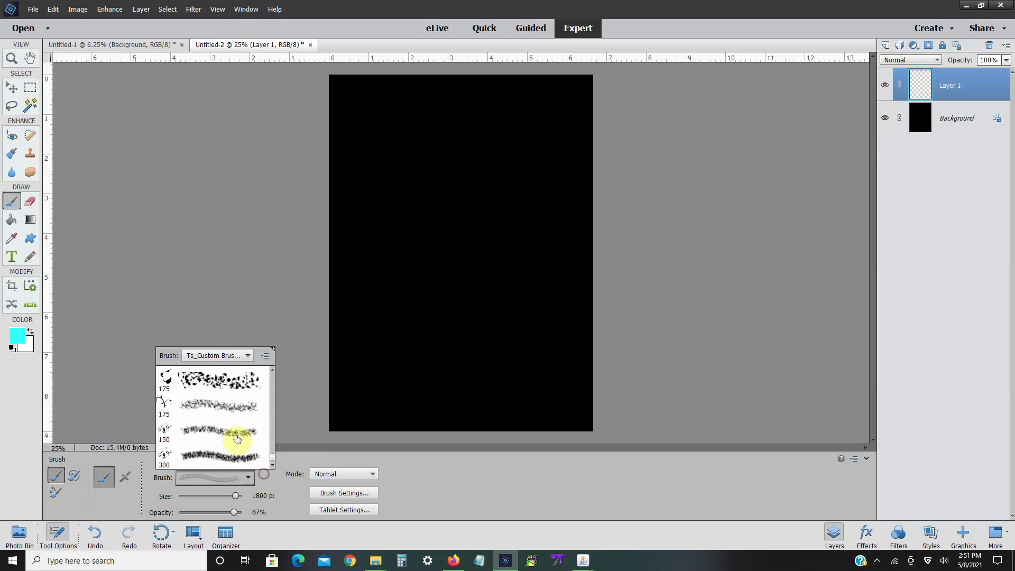
pyautogui.moveTo(233, 434)
pyautogui.mouseDown()
pyautogui.moveTo(218, 331)
pyautogui.moveTo(297, 211)
pyautogui.moveTo(359, 163)
pyautogui.mouseUp()
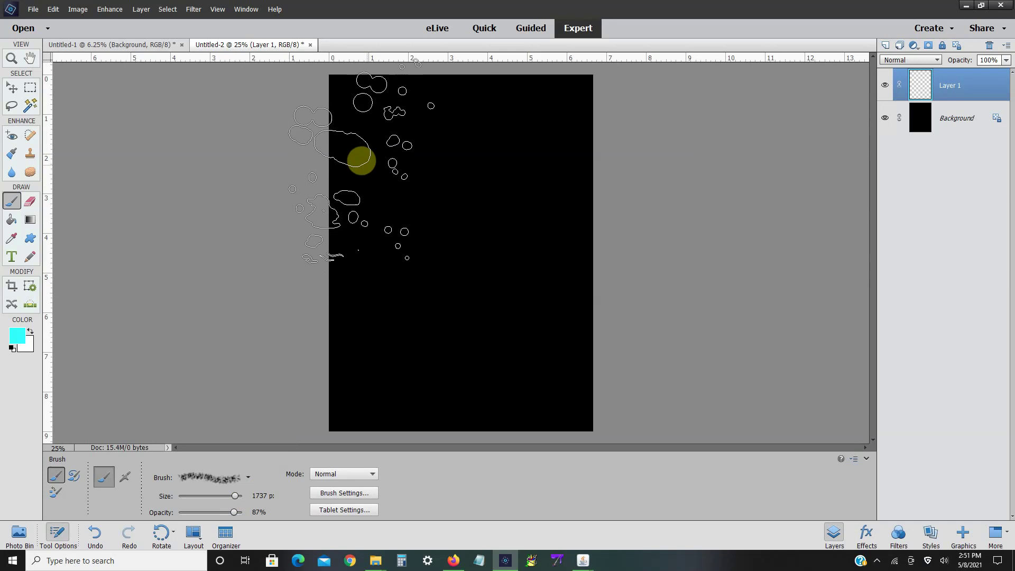
pyautogui.moveTo(407, 173)
pyautogui.mouseDown()
pyautogui.moveTo(435, 170)
pyautogui.moveTo(419, 220)
pyautogui.moveTo(427, 225)
pyautogui.moveTo(487, 164)
pyautogui.moveTo(537, 152)
pyautogui.moveTo(538, 192)
pyautogui.moveTo(539, 173)
pyautogui.moveTo(423, 249)
pyautogui.moveTo(412, 276)
pyautogui.moveTo(481, 289)
pyautogui.moveTo(288, 408)
pyautogui.moveTo(223, 523)
pyautogui.moveTo(204, 487)
pyautogui.moveTo(215, 453)
pyautogui.moveTo(233, 499)
pyautogui.mouseUp()
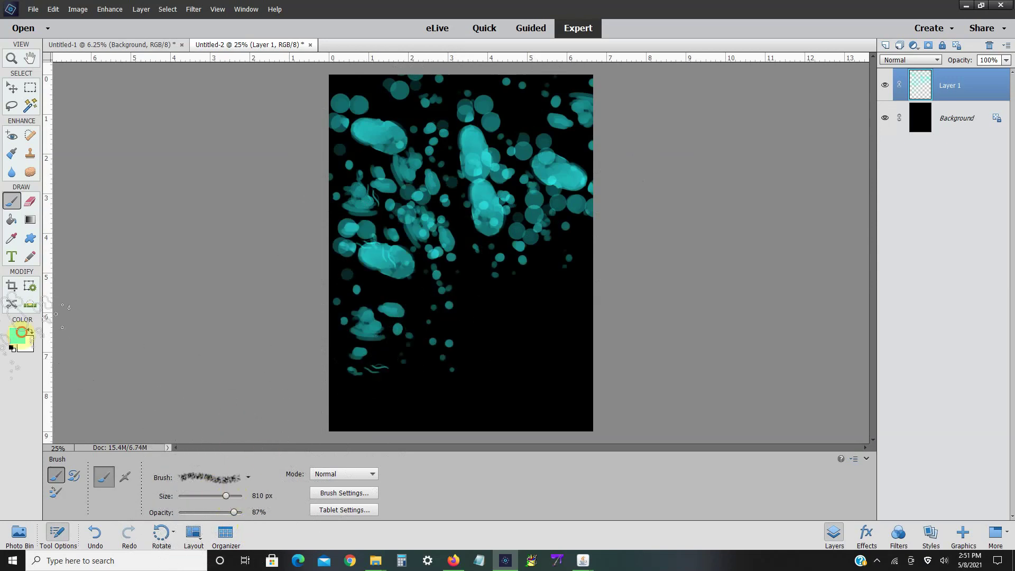
# - Set the foreground colour to a medium green and paint smaller splatters mainly across the lower half of Layer 1
pyautogui.click(22, 333)
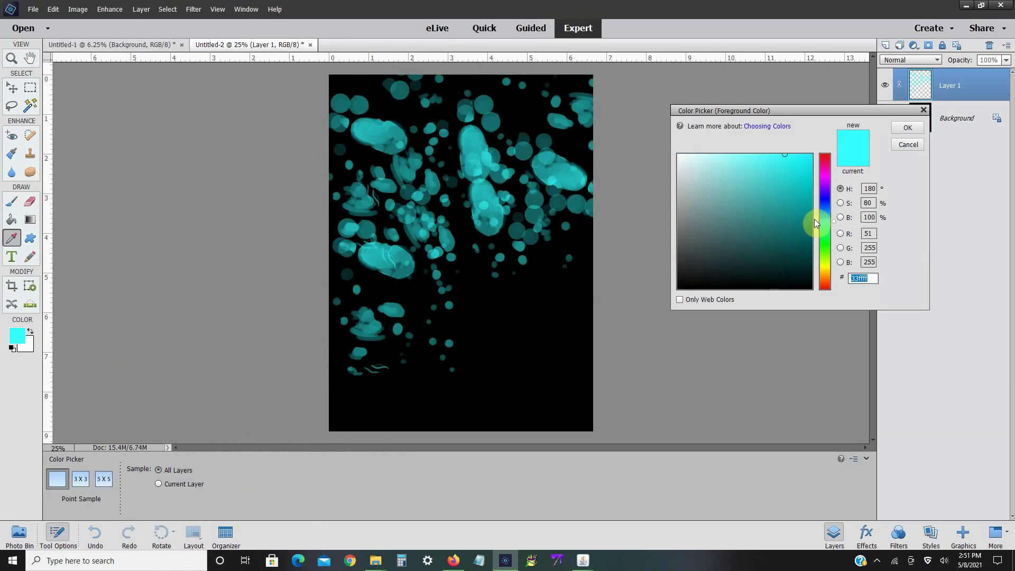
pyautogui.click(821, 229)
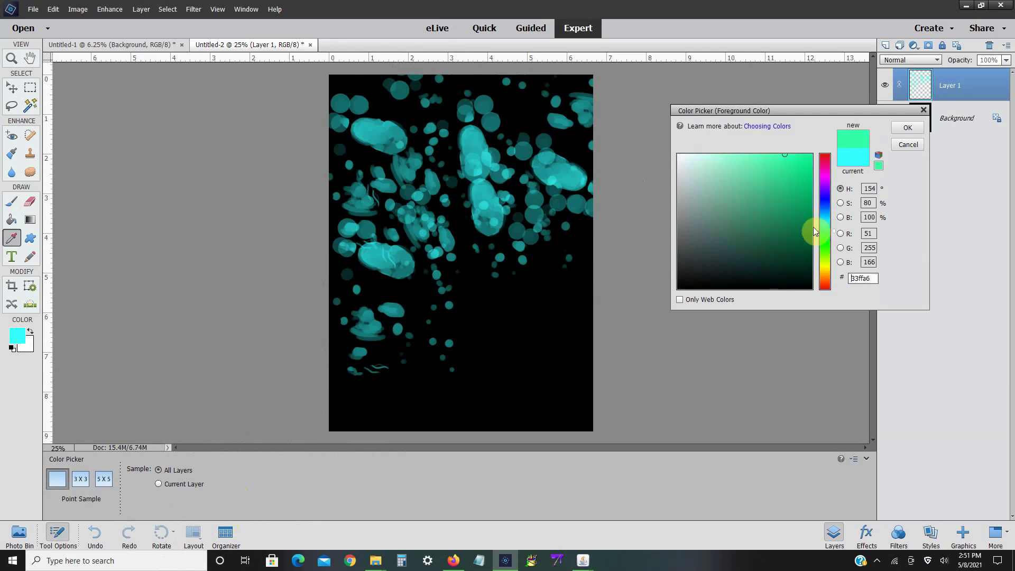
pyautogui.click(798, 201)
pyautogui.click(918, 129)
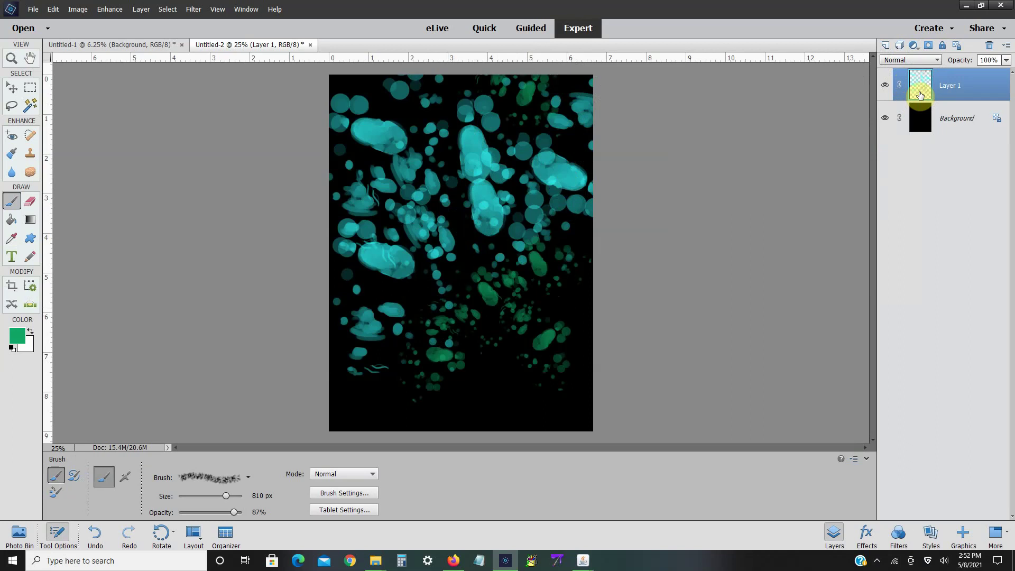
# - Duplicate Layer 1 and flip the copy horizontally to make a mirrored splatter pattern
pyautogui.rightClick(949, 99)
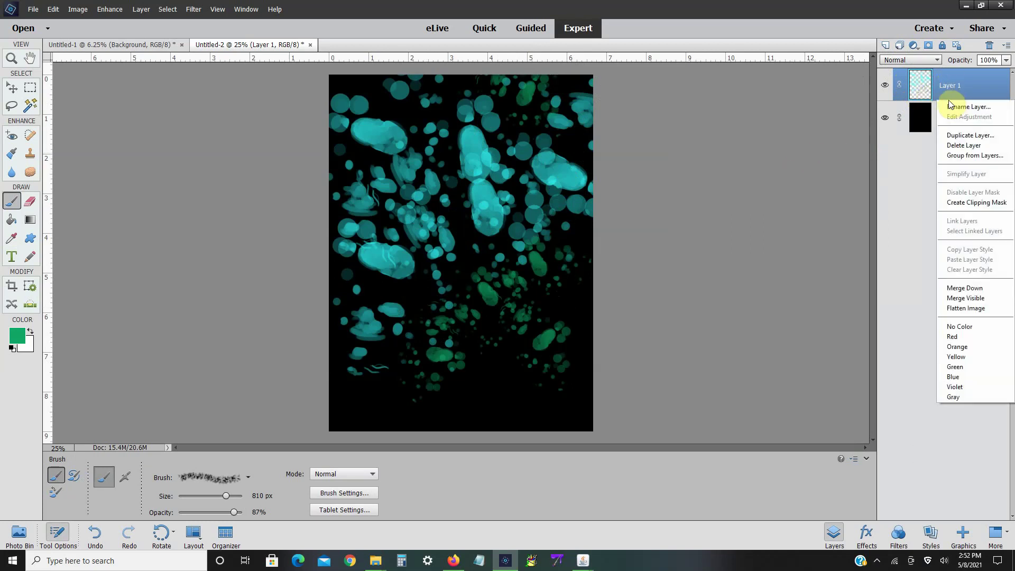
pyautogui.click(950, 136)
pyautogui.click(603, 176)
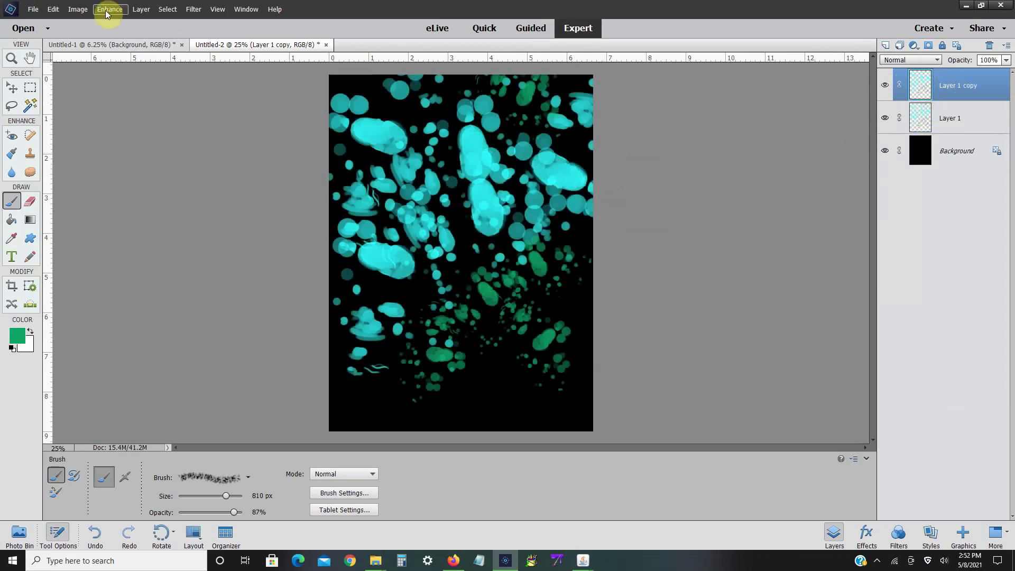
pyautogui.click(79, 9)
pyautogui.moveTo(97, 21)
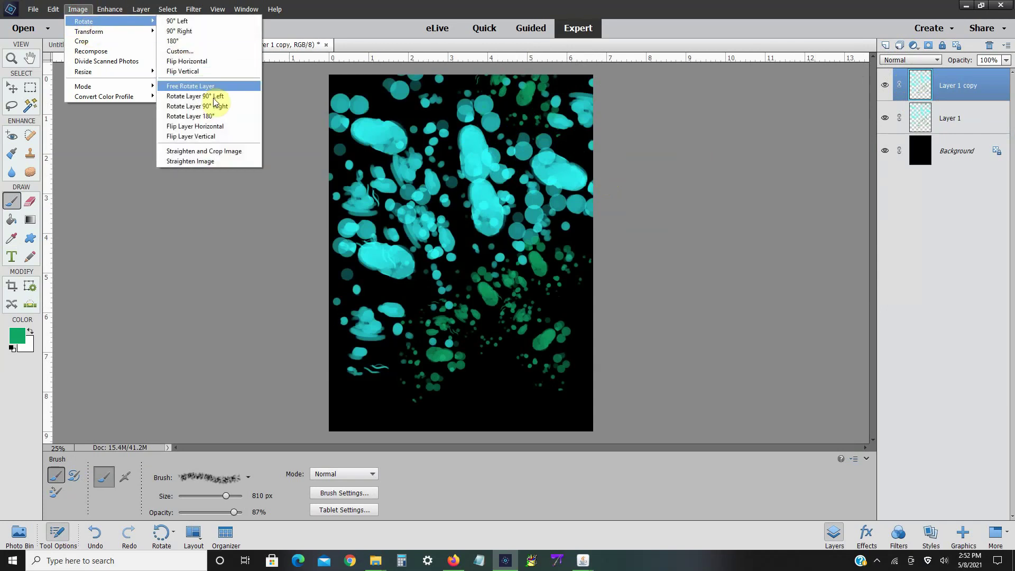
pyautogui.click(211, 125)
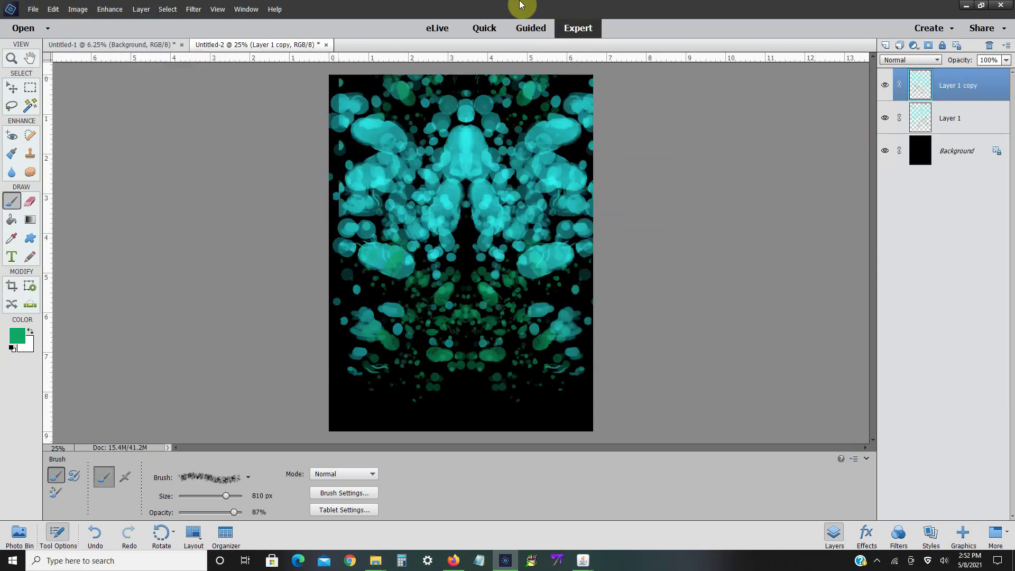
# - Free-transform Layer 1 copy and shift it slightly left so the mirrored splatters line up with the canvas edges
pyautogui.click(78, 9)
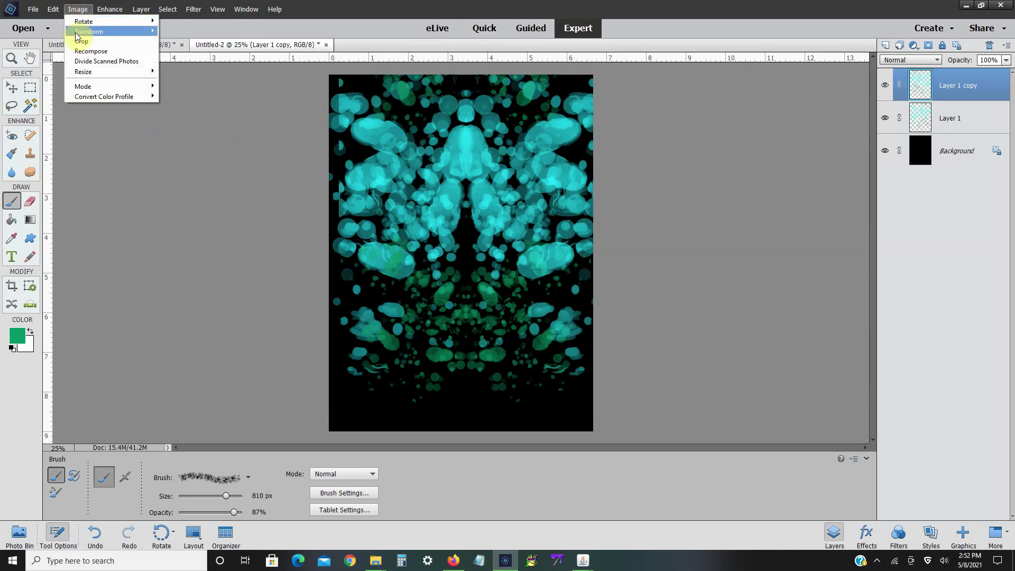
pyautogui.moveTo(136, 31)
pyautogui.click(168, 32)
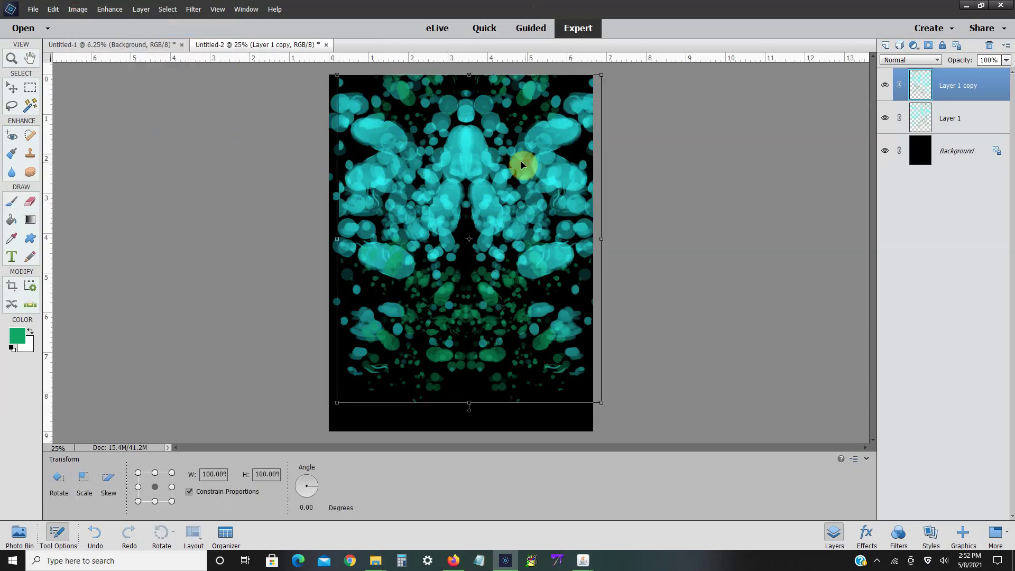
pyautogui.moveTo(521, 165)
pyautogui.mouseDown()
pyautogui.moveTo(505, 164)
pyautogui.moveTo(517, 165)
pyautogui.mouseUp()
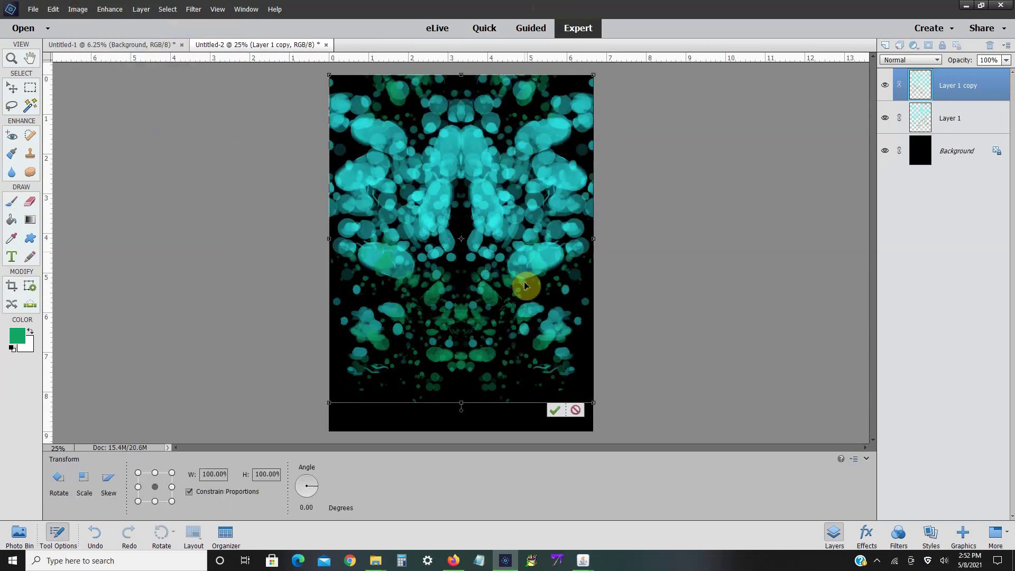
pyautogui.click(553, 411)
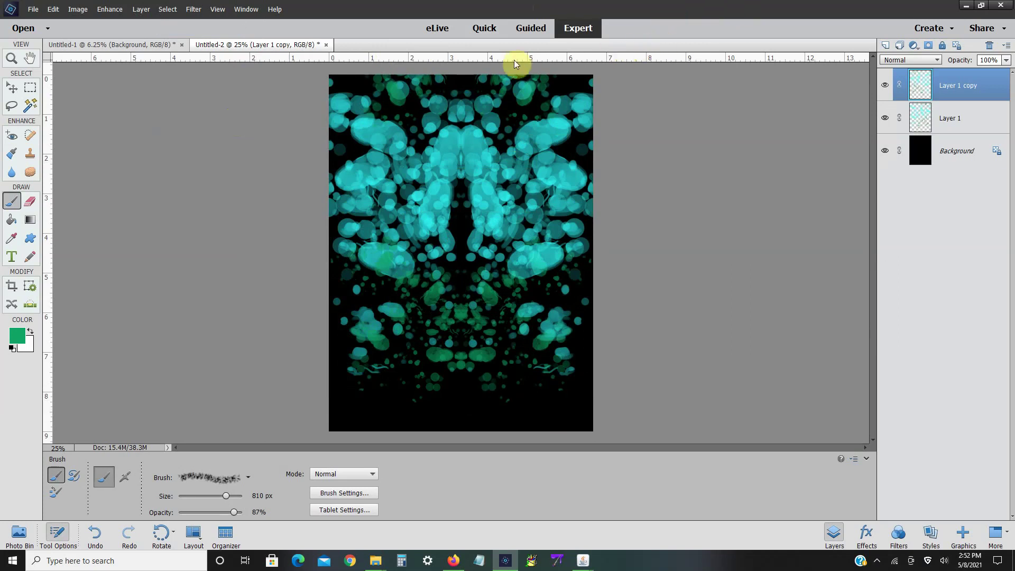
# - Add an empty layer above the splatters, and from File Explorer open qsave_2018-10-05_003.png in the Transparent PNG Fractal Bash Vol. 7 folder
pyautogui.click(887, 45)
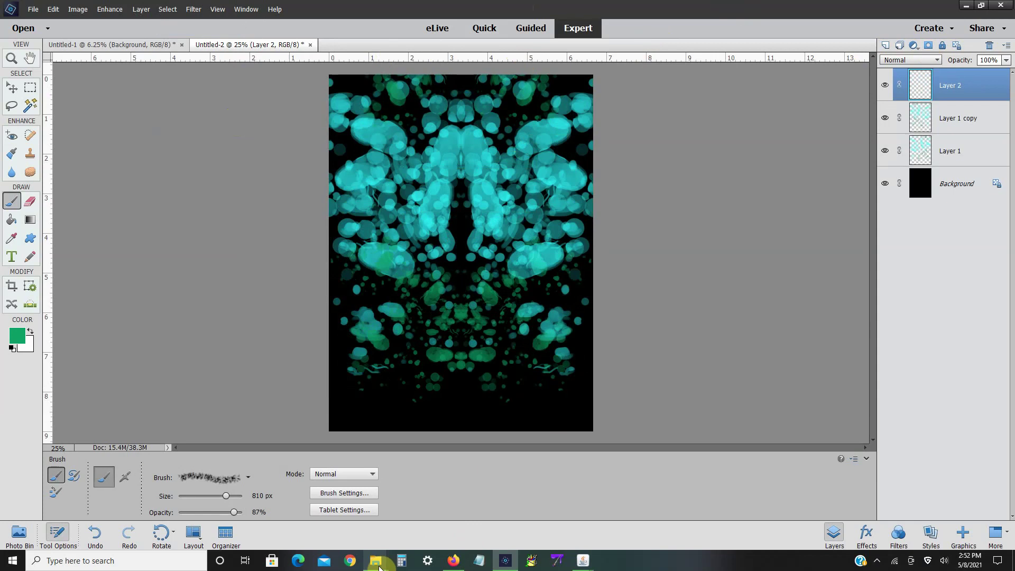
pyautogui.moveTo(377, 561)
pyautogui.click(362, 534)
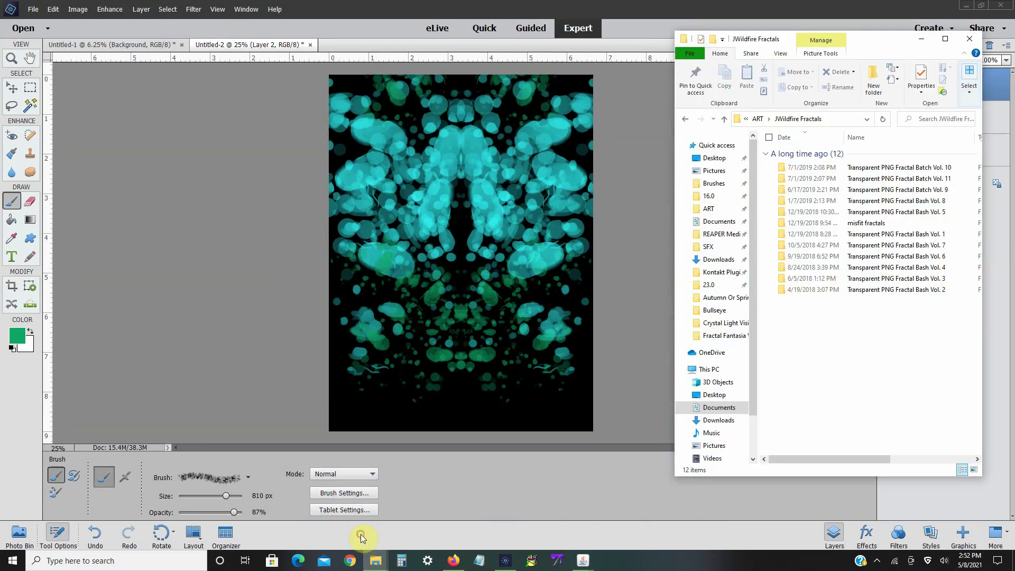
pyautogui.doubleClick(863, 246)
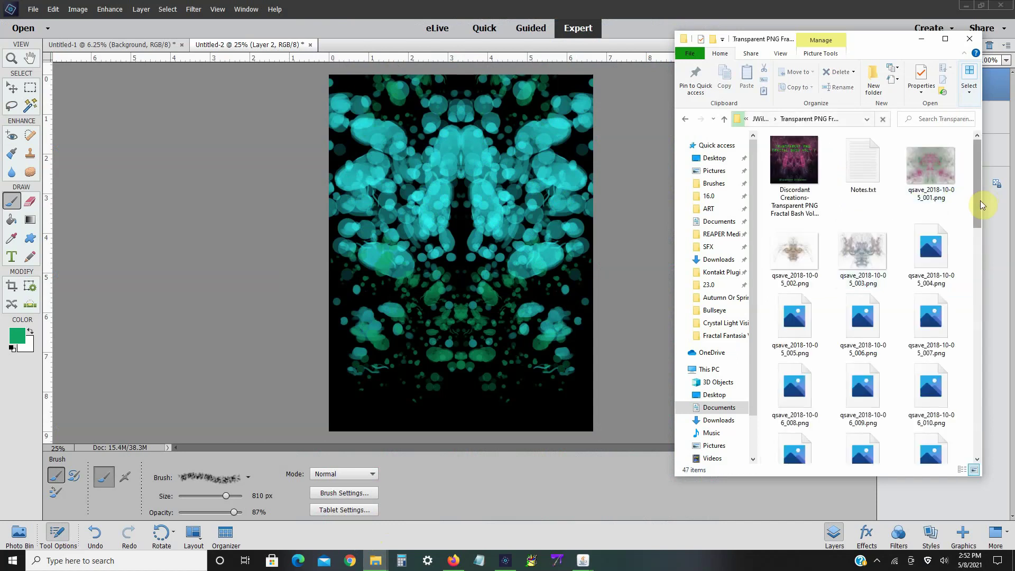
pyautogui.moveTo(980, 201); pyautogui.dragTo(975, 212)
pyautogui.click(875, 200)
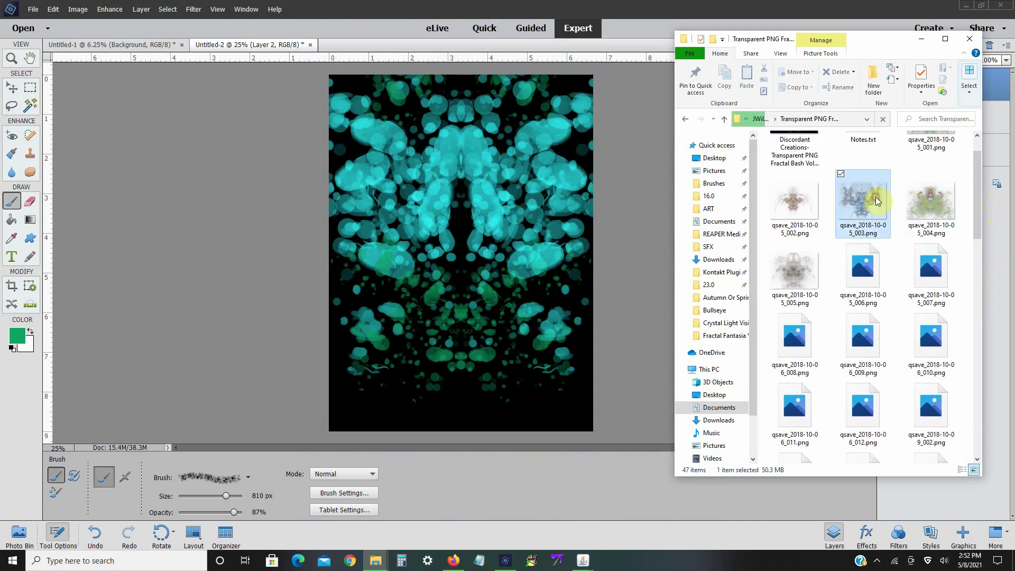
pyautogui.moveTo(876, 200); pyautogui.dragTo(502, 195)
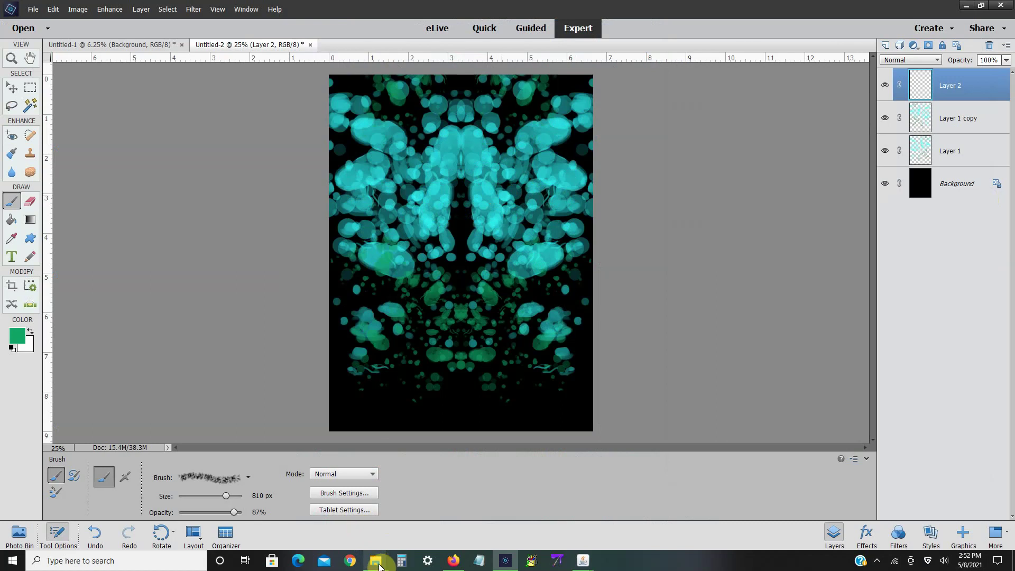
pyautogui.moveTo(379, 564)
pyautogui.click(364, 539)
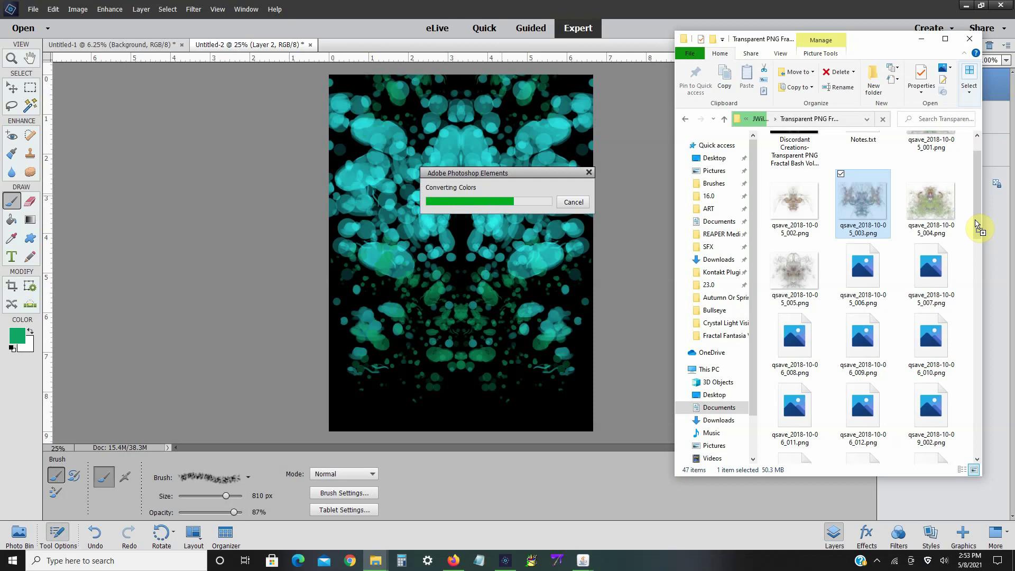
pyautogui.click(661, 135)
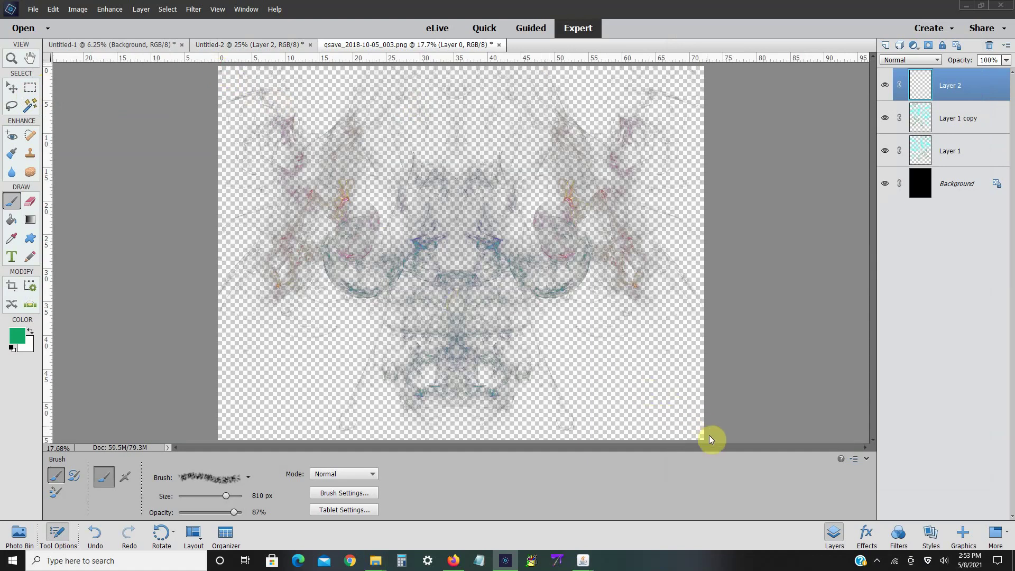
pyautogui.press('m')
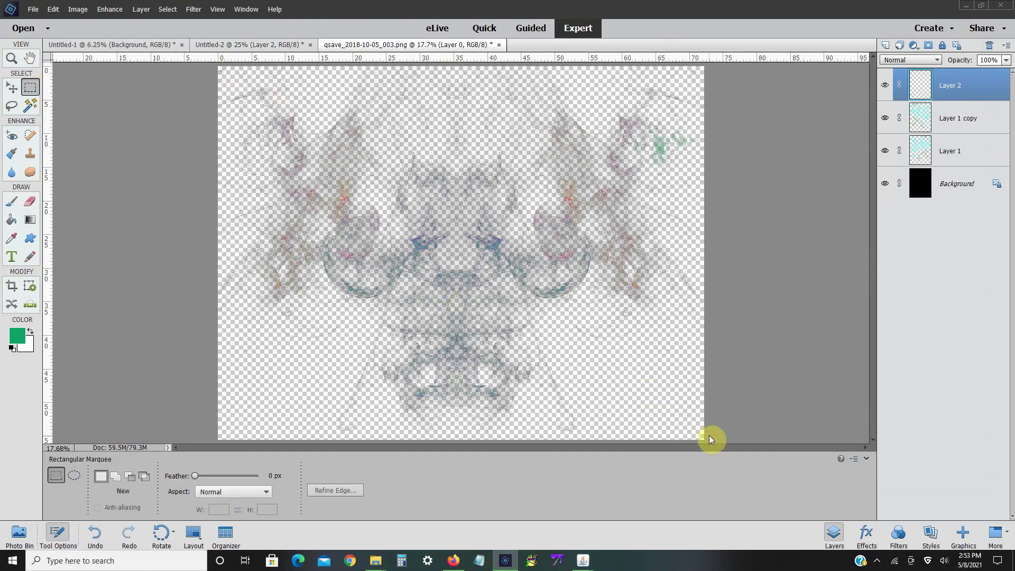
pyautogui.hotkey('ctrl', 'a')
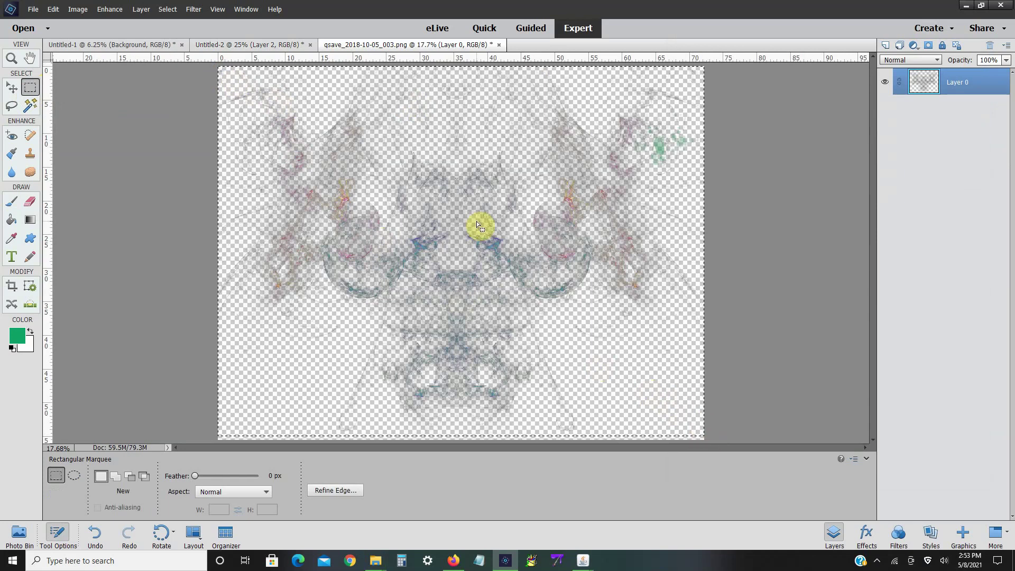
pyautogui.click(54, 11)
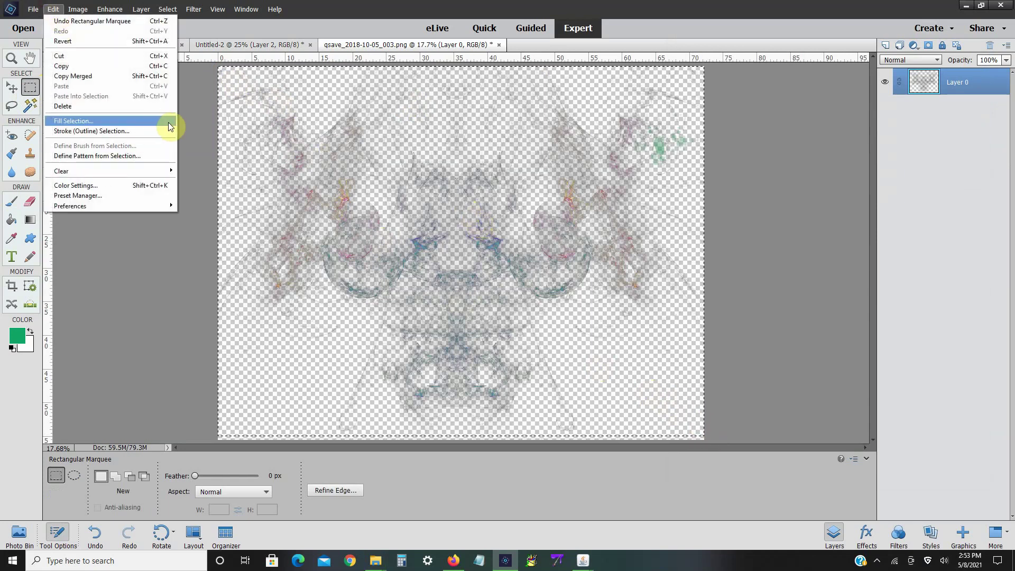
pyautogui.click(117, 21)
pyautogui.click(53, 9)
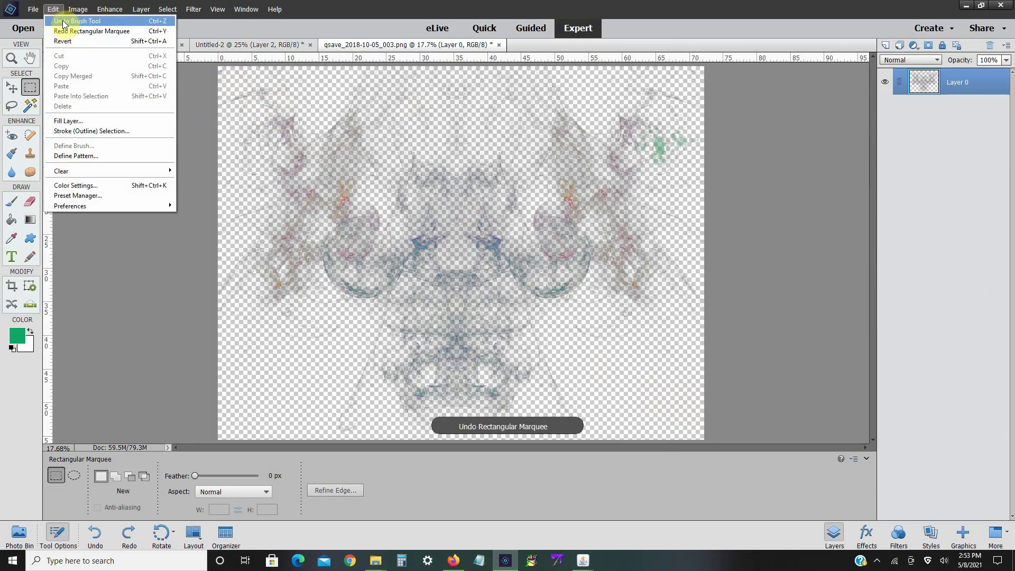
pyautogui.click(74, 21)
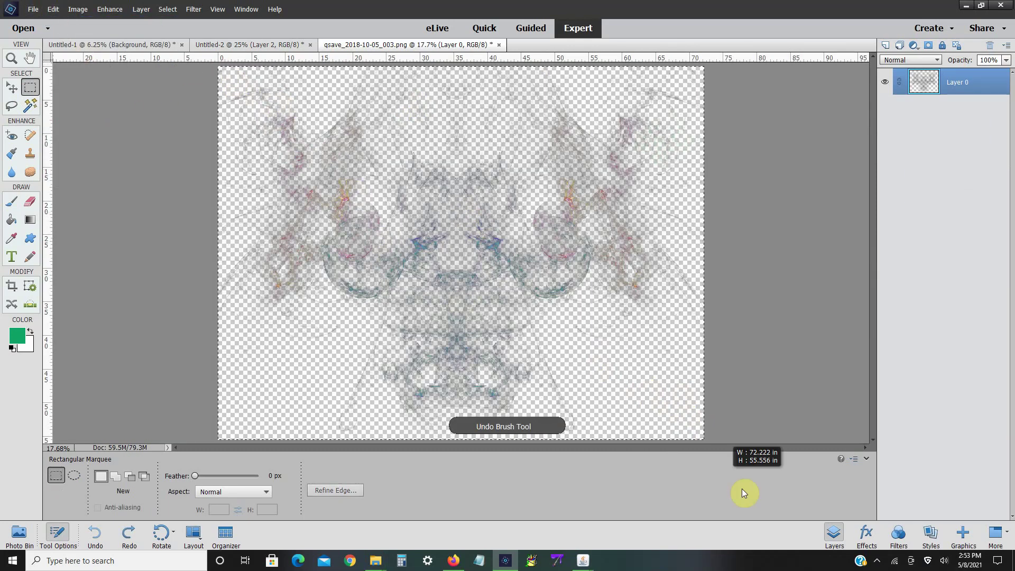
# - Copy the whole fractal image and paste it onto the empty Layer 2 of the Untitled-2 composition
pyautogui.click(53, 9)
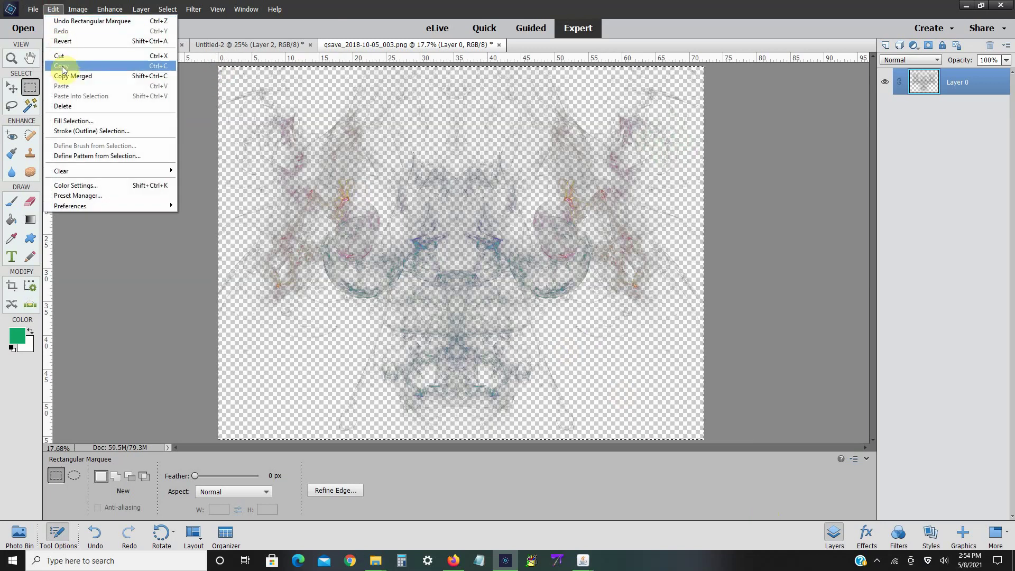
pyautogui.click(121, 58)
pyautogui.moveTo(216, 45); pyautogui.dragTo(174, 105)
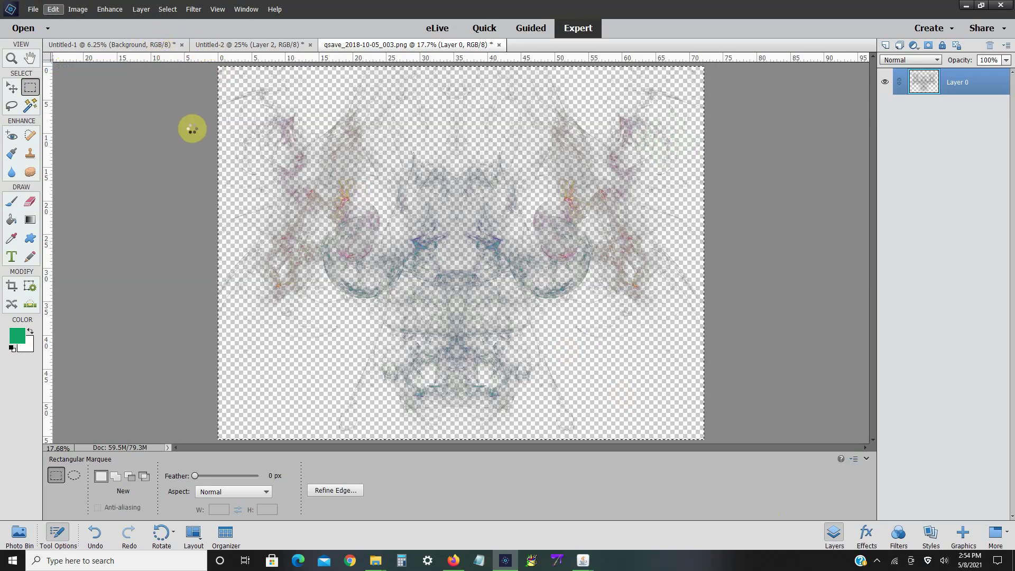
pyautogui.click(156, 48)
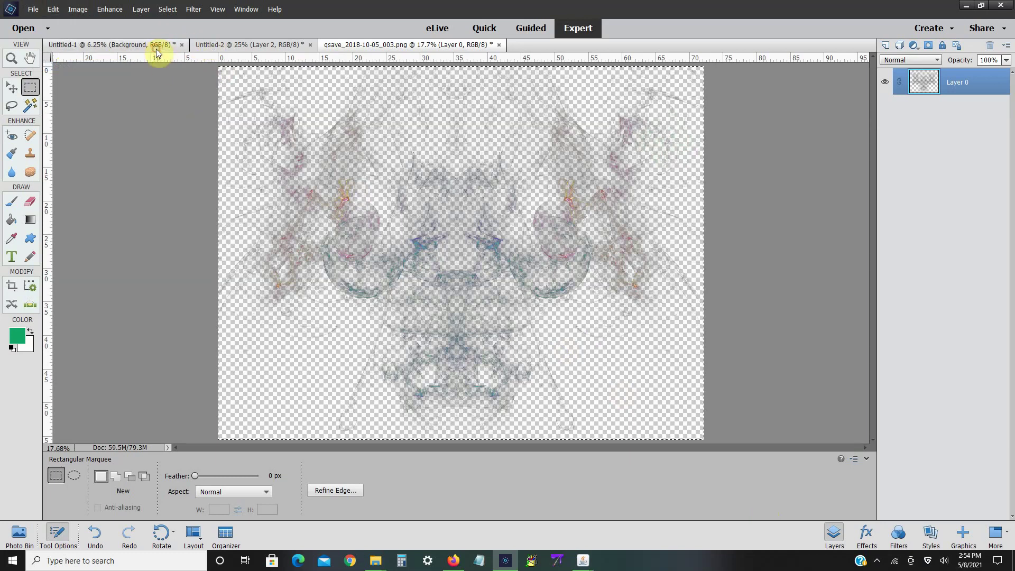
pyautogui.click(249, 47)
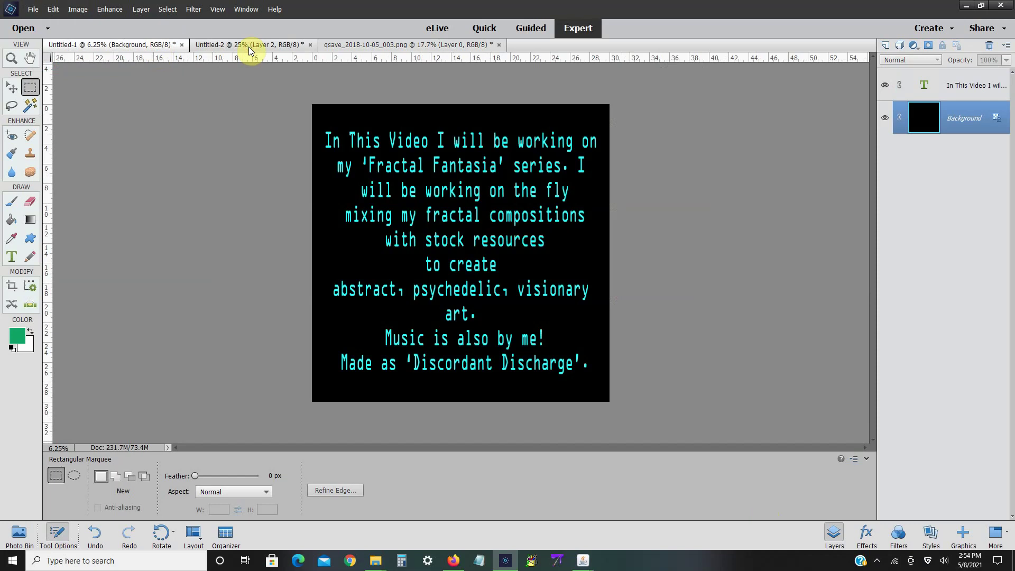
pyautogui.click(53, 9)
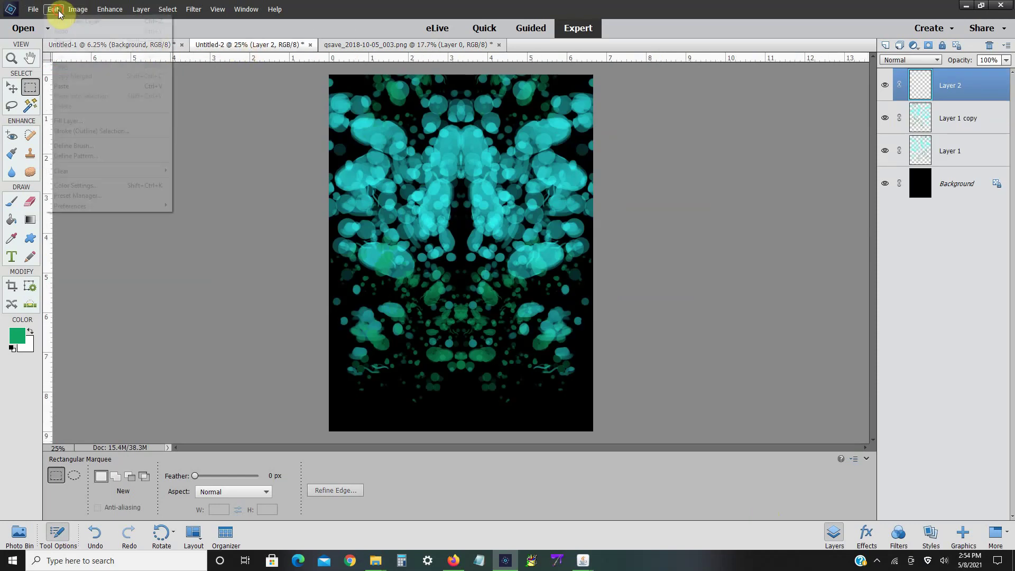
pyautogui.click(72, 89)
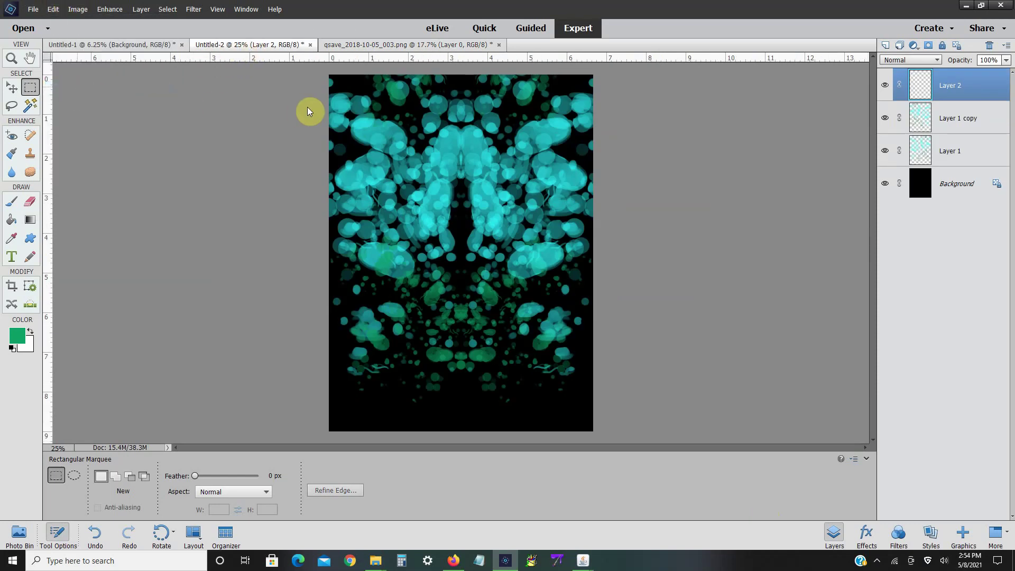
pyautogui.click(78, 9)
pyautogui.click(88, 42)
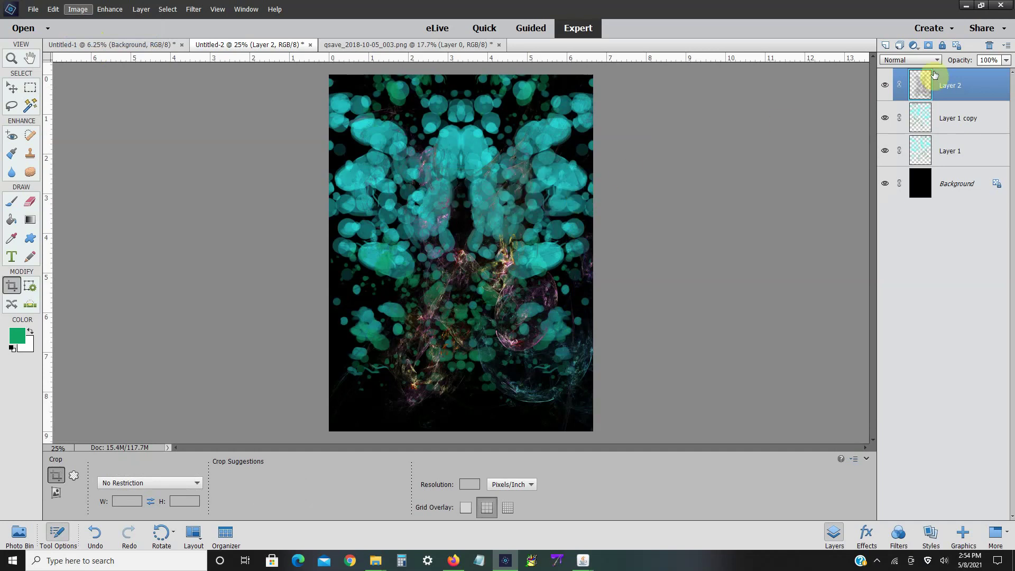
pyautogui.click(932, 100)
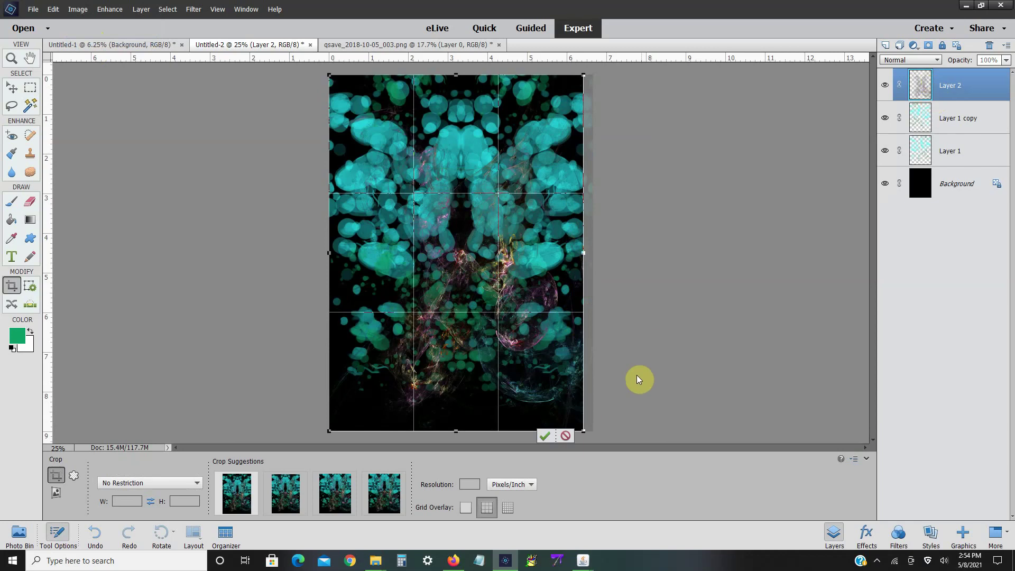
pyautogui.click(565, 436)
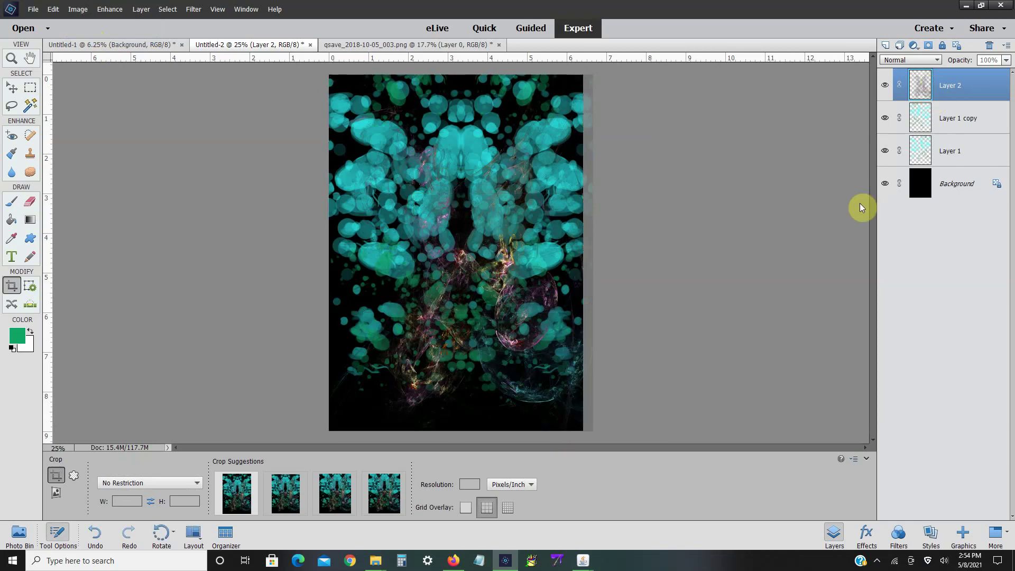
# - Duplicate the fractal on Layer 2 and merge the copy down into it to intensify the fractal
pyautogui.rightClick(952, 87)
pyautogui.click(955, 130)
pyautogui.click(606, 178)
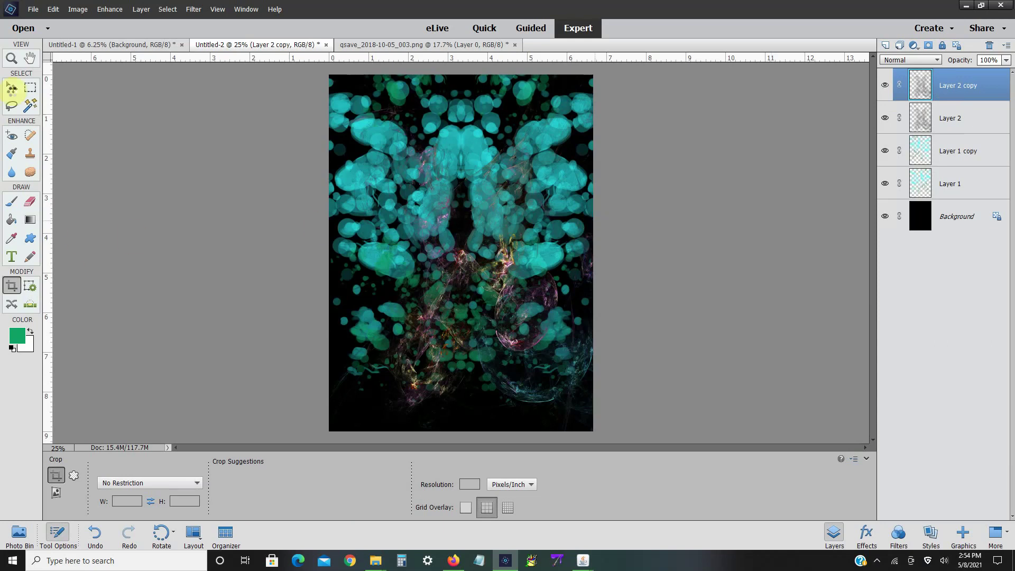
pyautogui.click(30, 89)
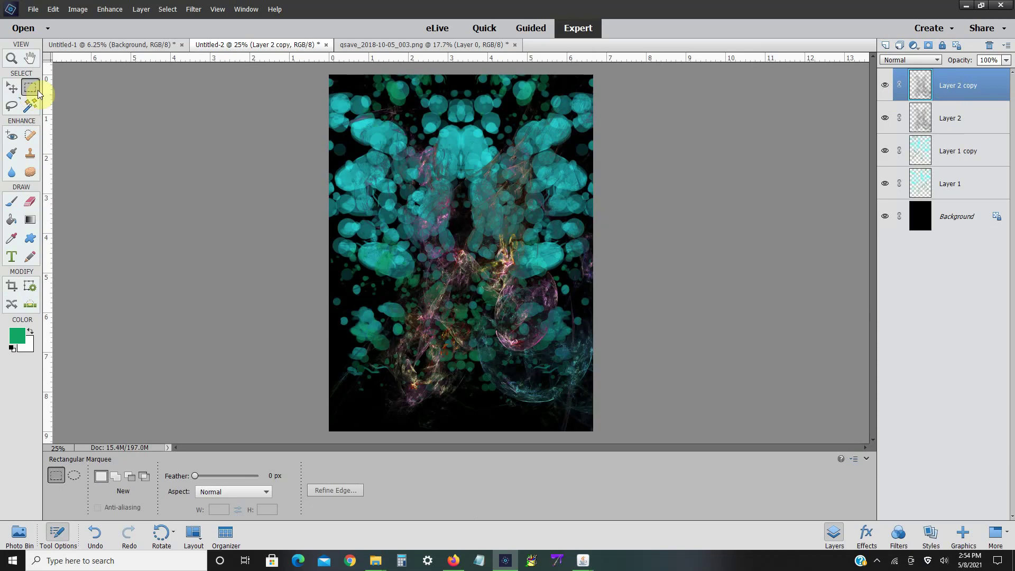
pyautogui.rightClick(924, 83)
pyautogui.click(943, 274)
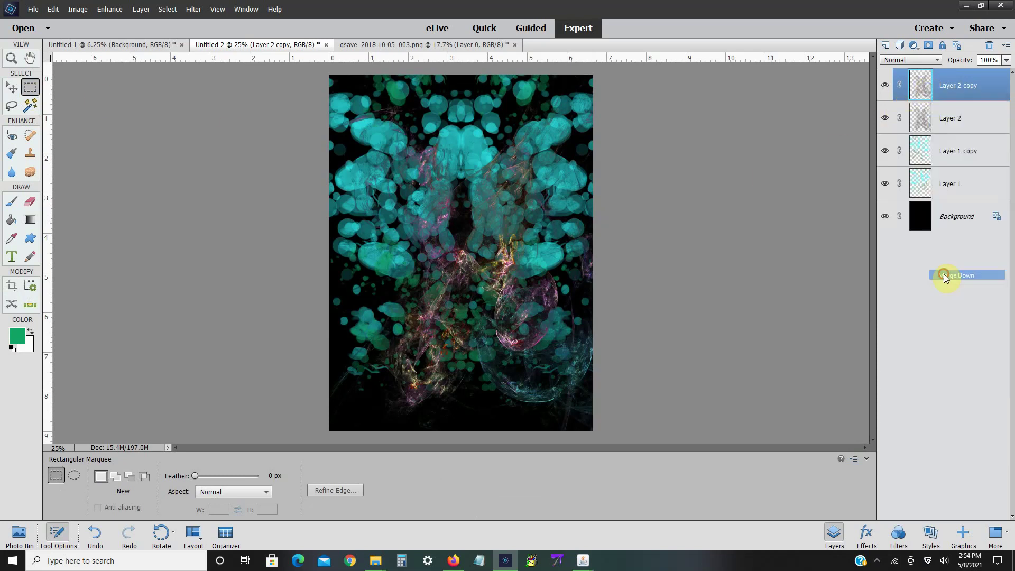
# - Apply Shadows/Highlights to Layer 2 with shadows lightened 35% and the midtone contrast lowered
pyautogui.click(103, 11)
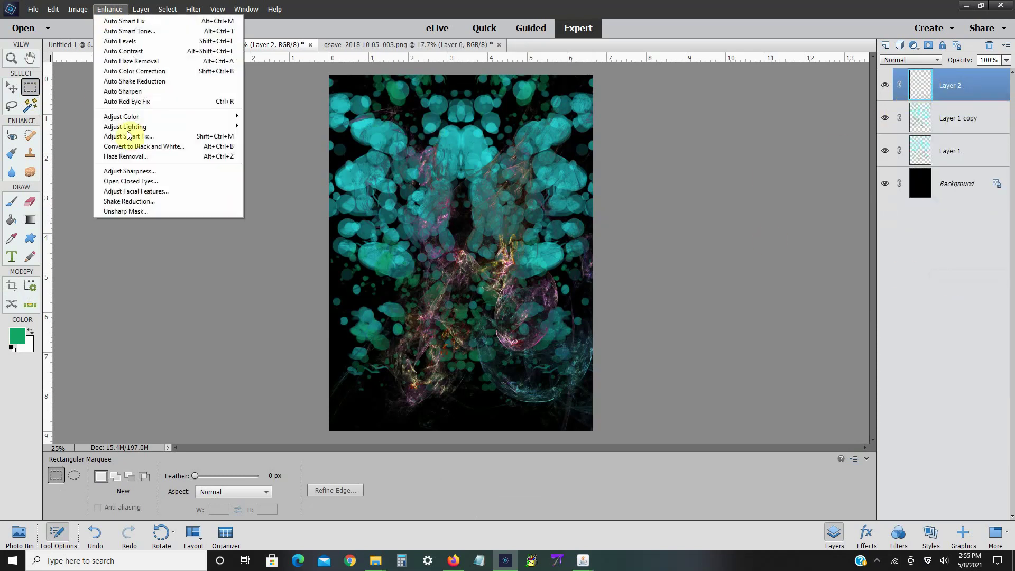
pyautogui.moveTo(132, 127)
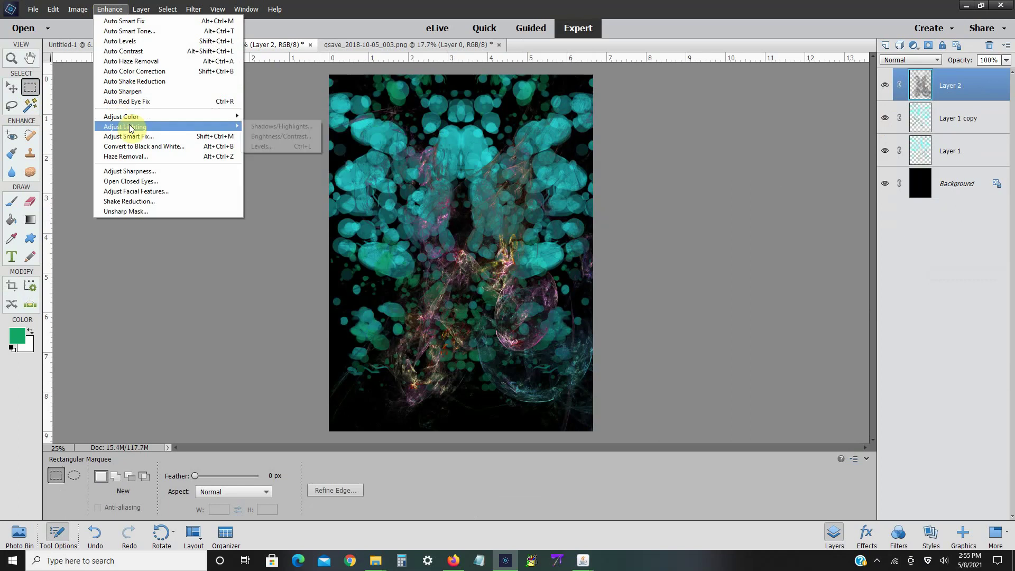
pyautogui.click(269, 128)
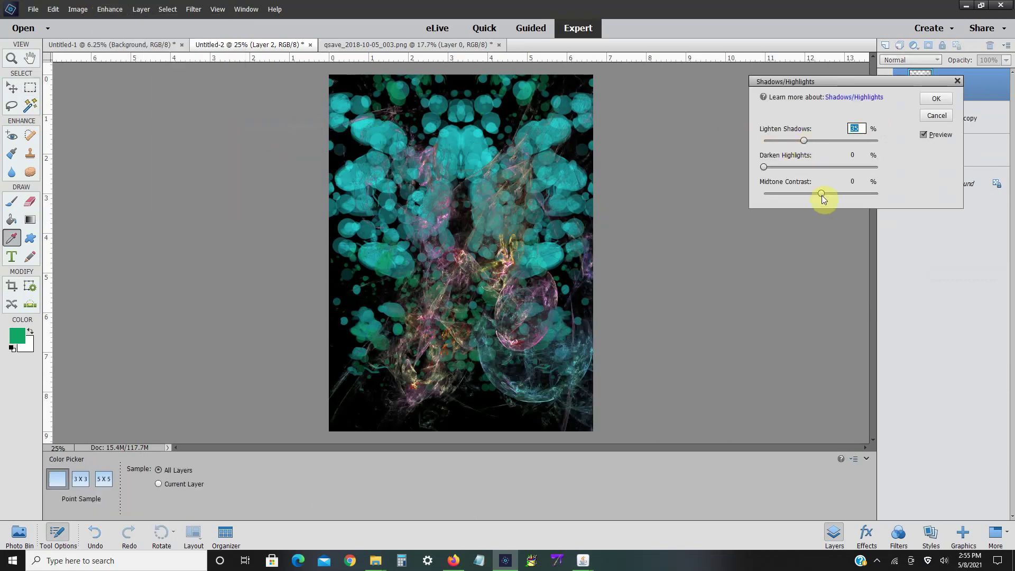
pyautogui.moveTo(821, 194); pyautogui.dragTo(806, 194)
pyautogui.click(931, 100)
pyautogui.press('m')
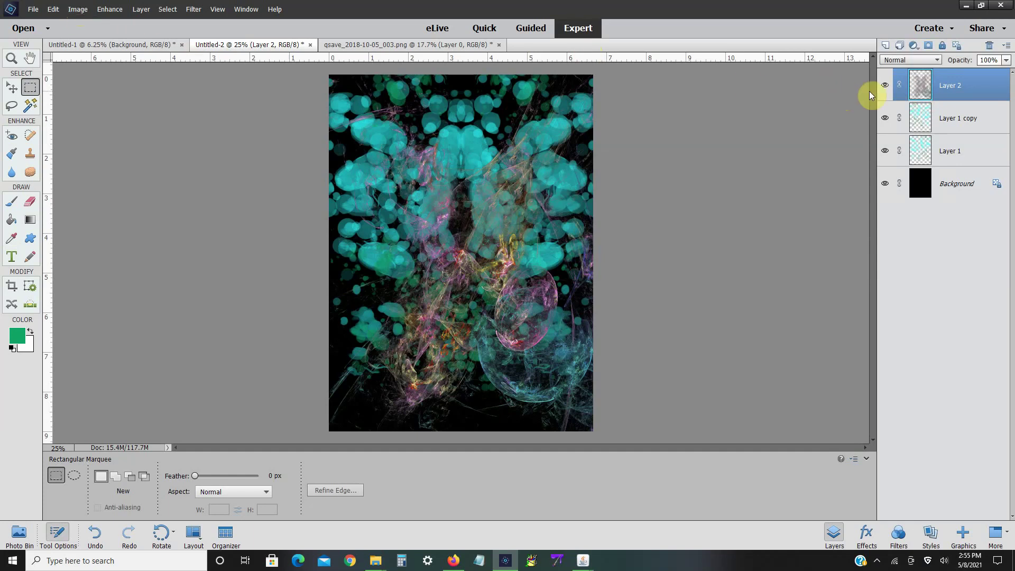
# - Duplicate Layer 2 in the same document and flip the copy horizontally
pyautogui.rightClick(929, 94)
pyautogui.click(938, 129)
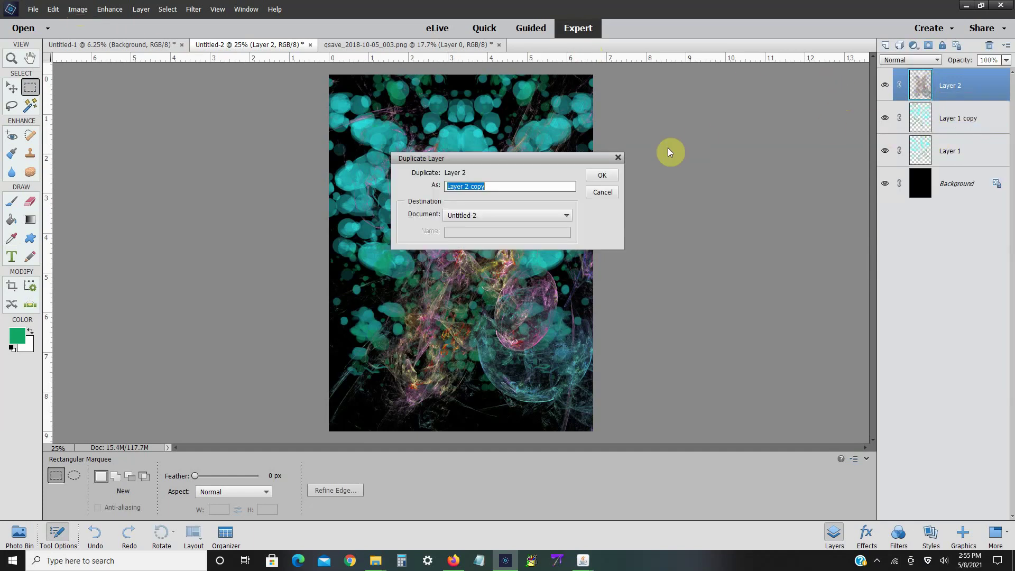
pyautogui.click(601, 173)
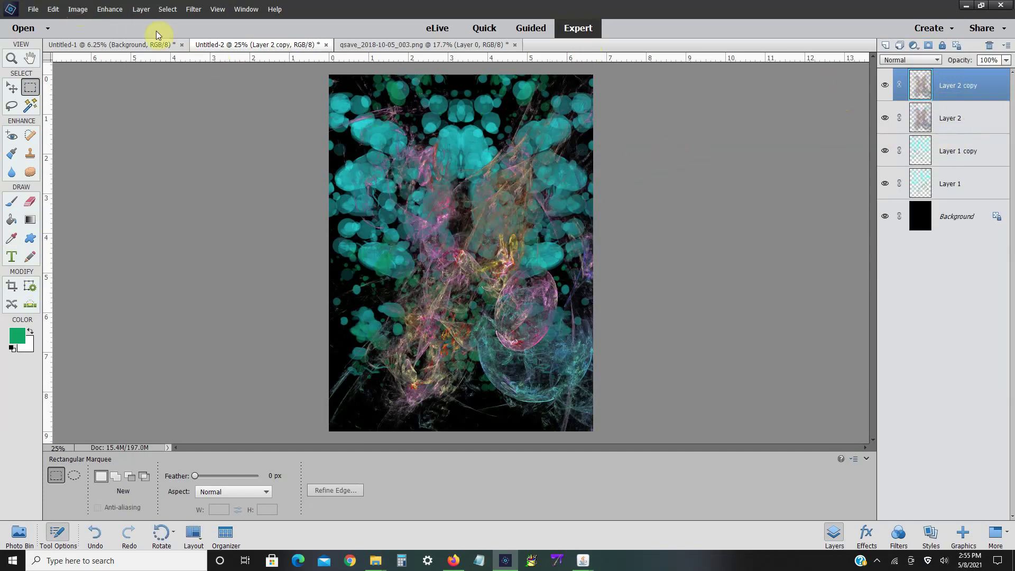
pyautogui.click(78, 8)
pyautogui.moveTo(79, 22)
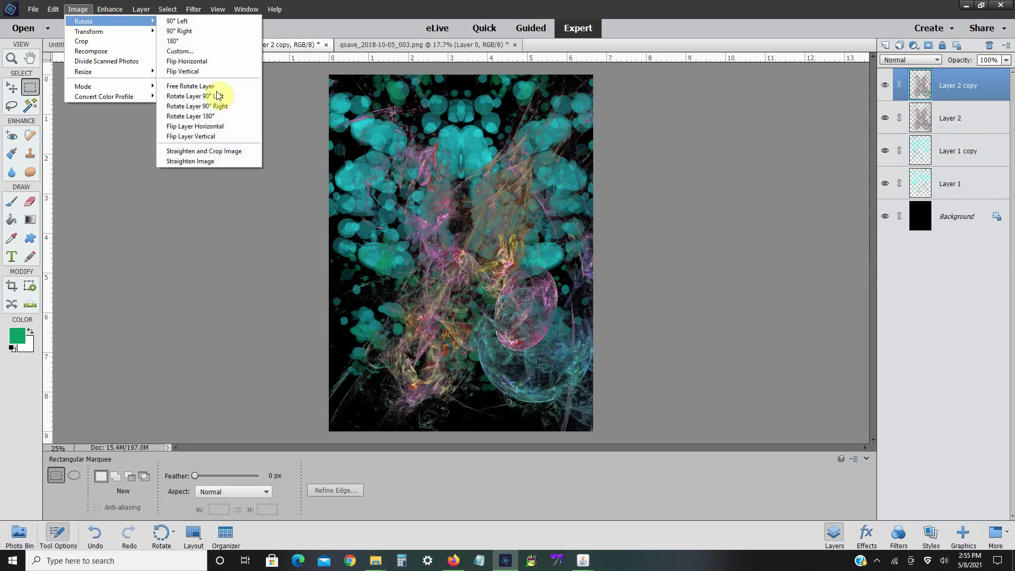
pyautogui.click(220, 124)
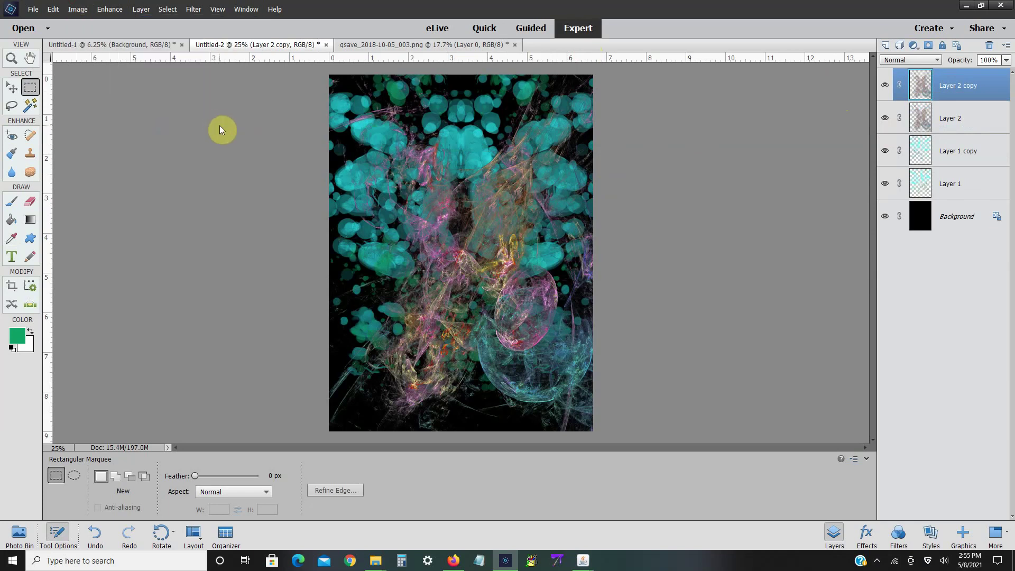
# - Move the flipped copy sideways with Free Transform to mirror the fractal about the canvas centre, and merge it down into Layer 2
pyautogui.click(77, 9)
pyautogui.moveTo(92, 31)
pyautogui.click(188, 34)
pyautogui.moveTo(434, 248); pyautogui.dragTo(188, 255)
pyautogui.moveTo(554, 259); pyautogui.dragTo(434, 265)
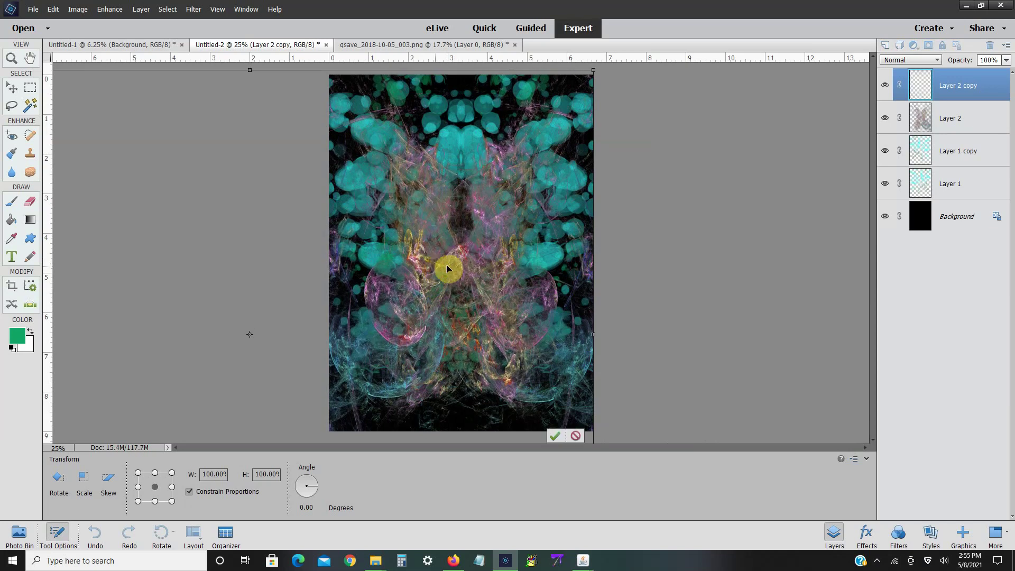
pyautogui.click(555, 436)
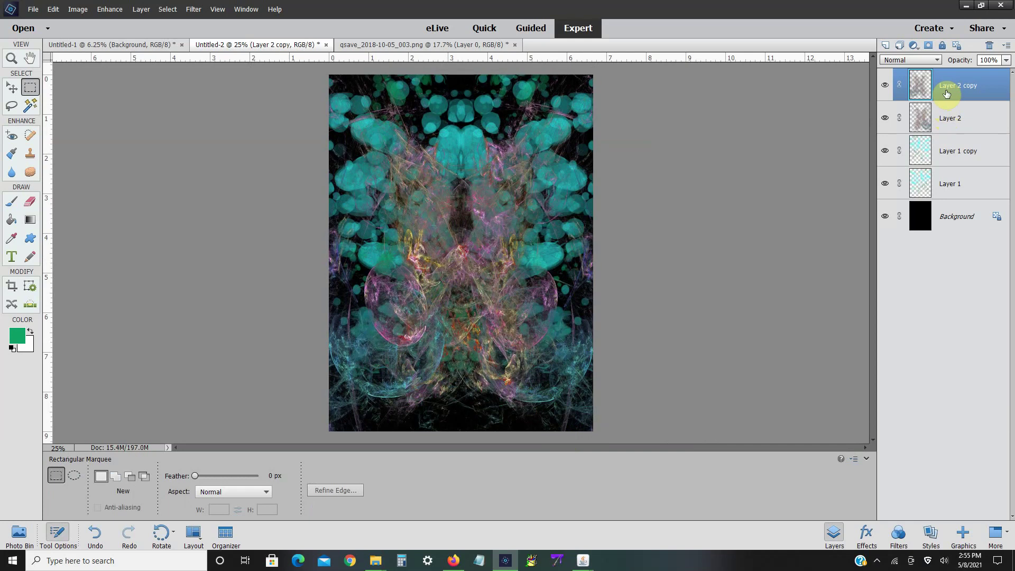
pyautogui.rightClick(946, 94)
pyautogui.click(951, 281)
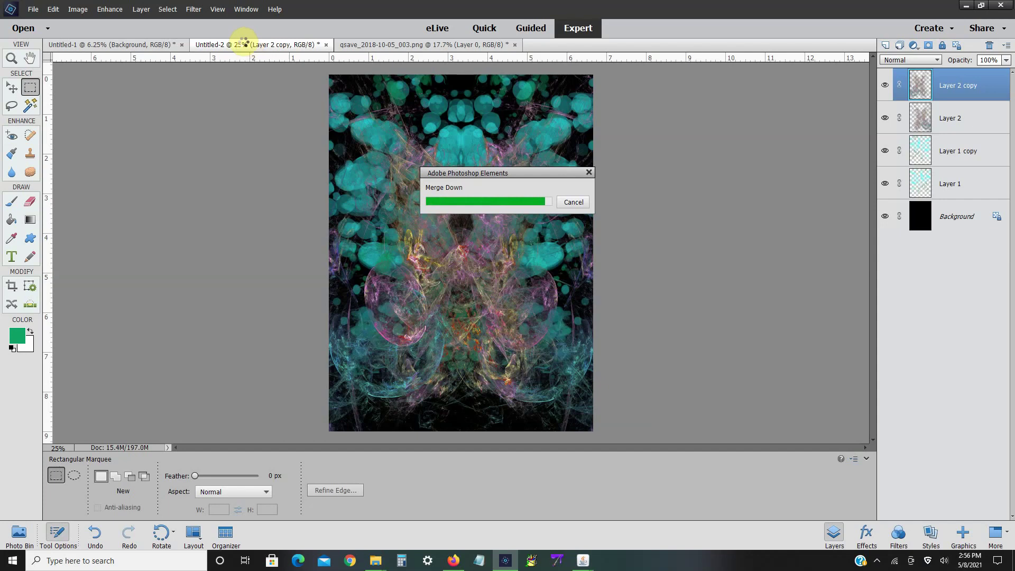
# - Free-transform the merged fractal on Layer 2, scaling it proportionally to about 33.6% and moving it over the middle of the canvas
pyautogui.click(78, 9)
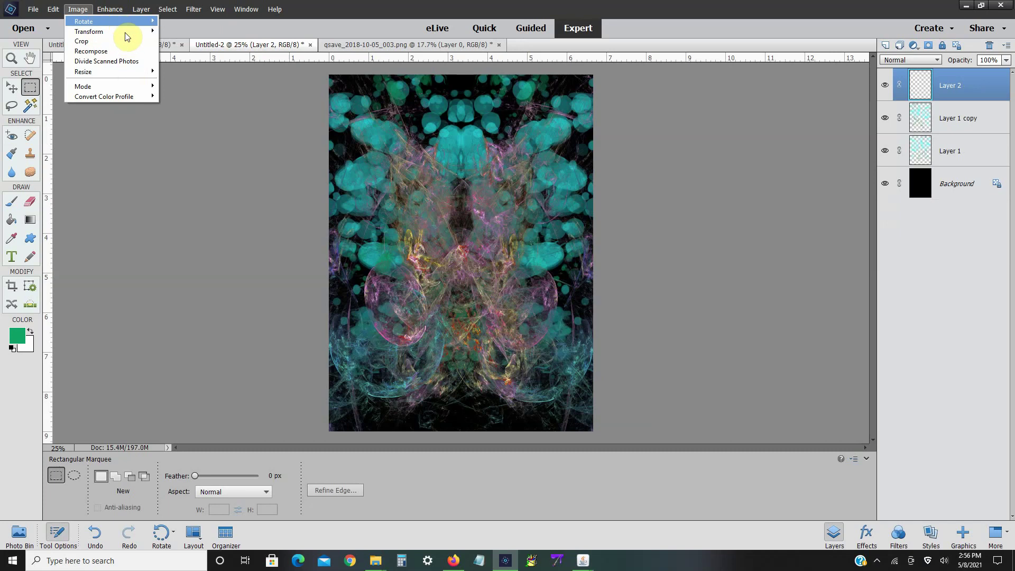
pyautogui.moveTo(125, 32)
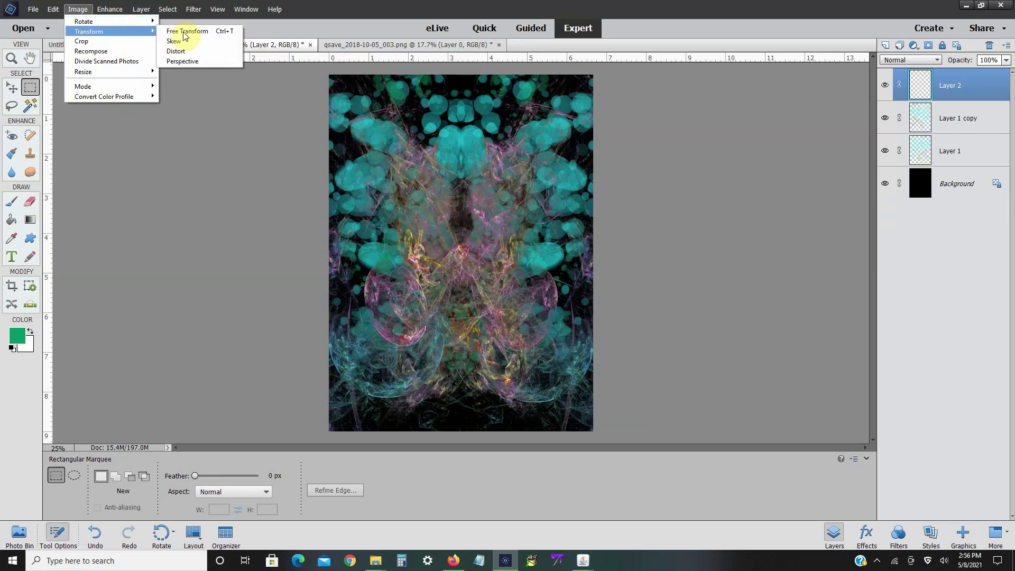
pyautogui.click(202, 30)
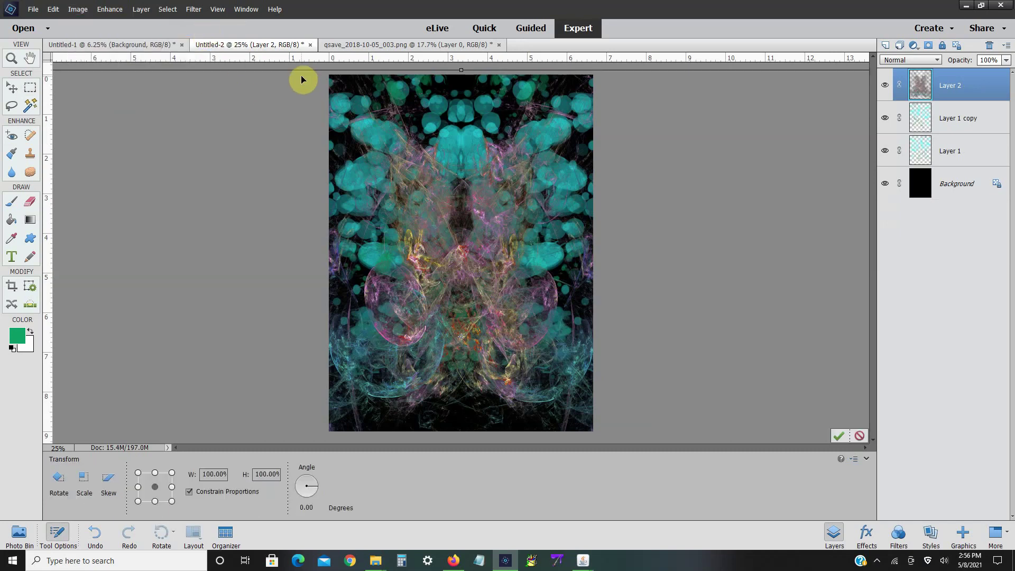
pyautogui.click(719, 132)
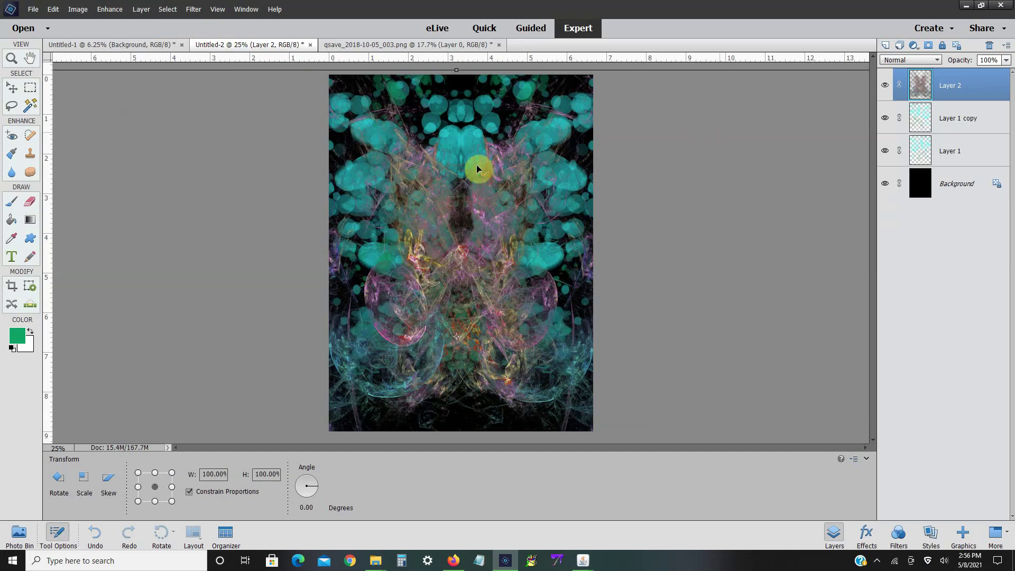
pyautogui.moveTo(457, 169); pyautogui.dragTo(457, 172)
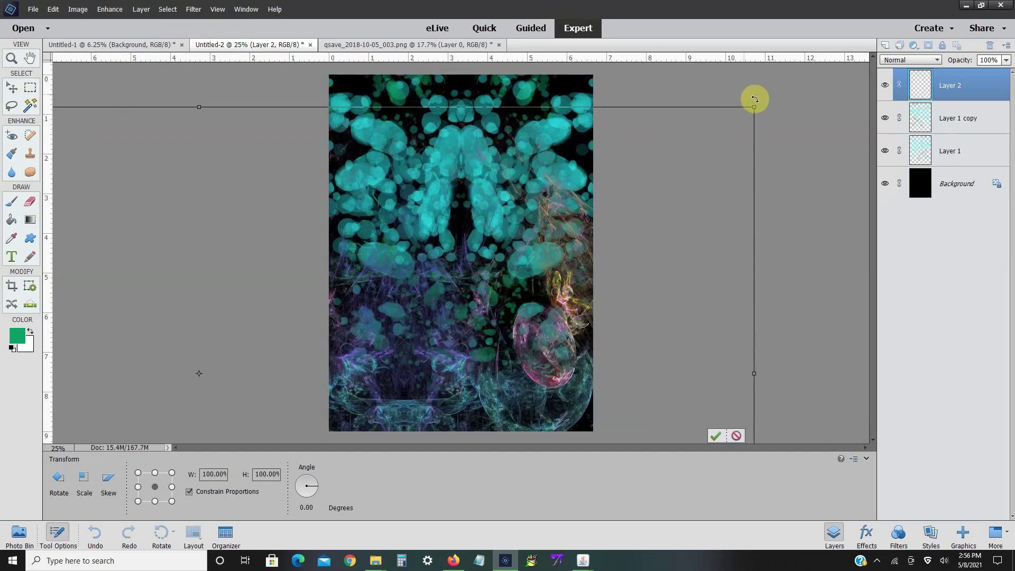
pyautogui.moveTo(752, 107); pyautogui.dragTo(629, 123)
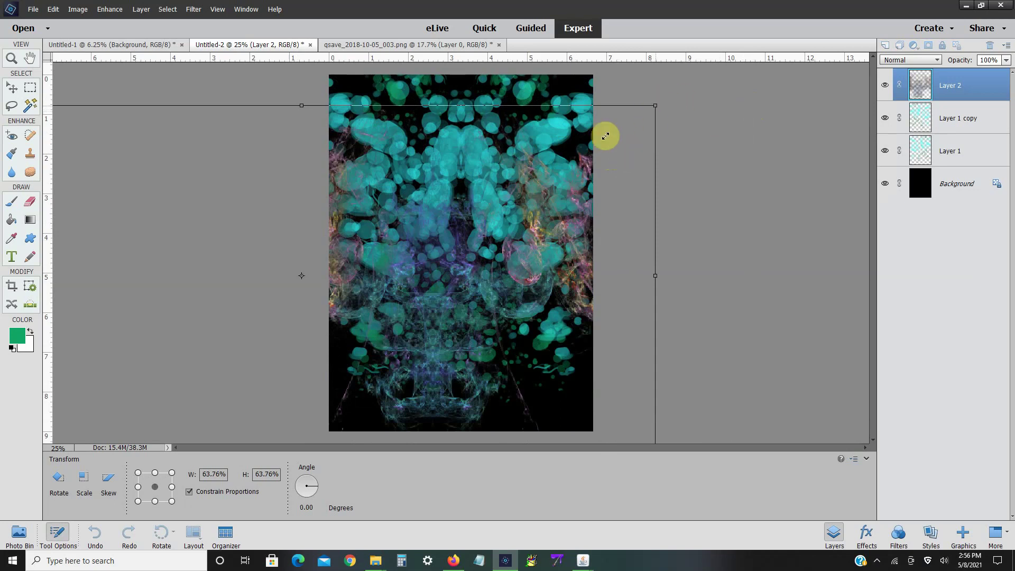
pyautogui.moveTo(605, 136); pyautogui.dragTo(327, 284)
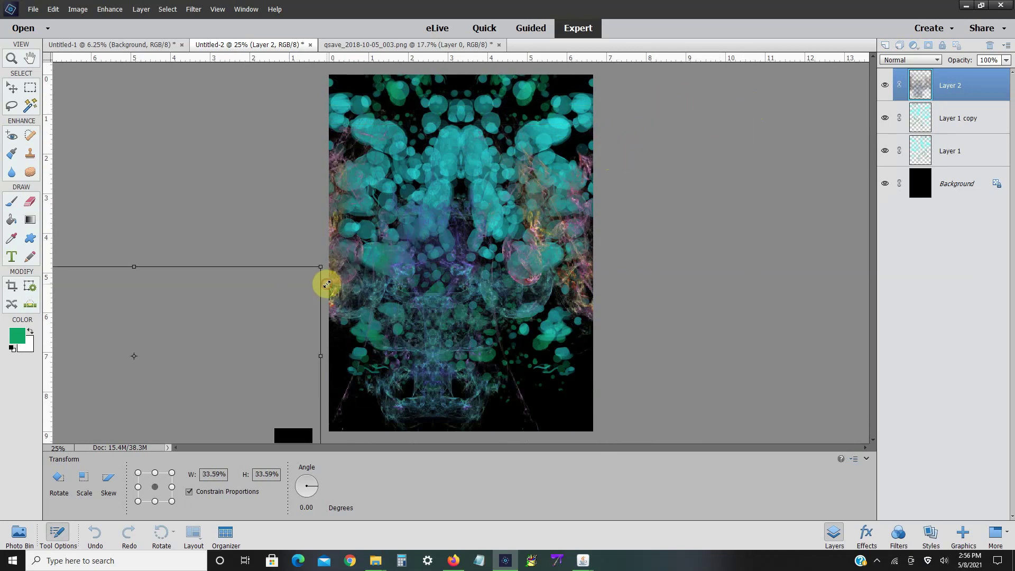
pyautogui.click(269, 304)
pyautogui.moveTo(561, 230); pyautogui.dragTo(616, 209)
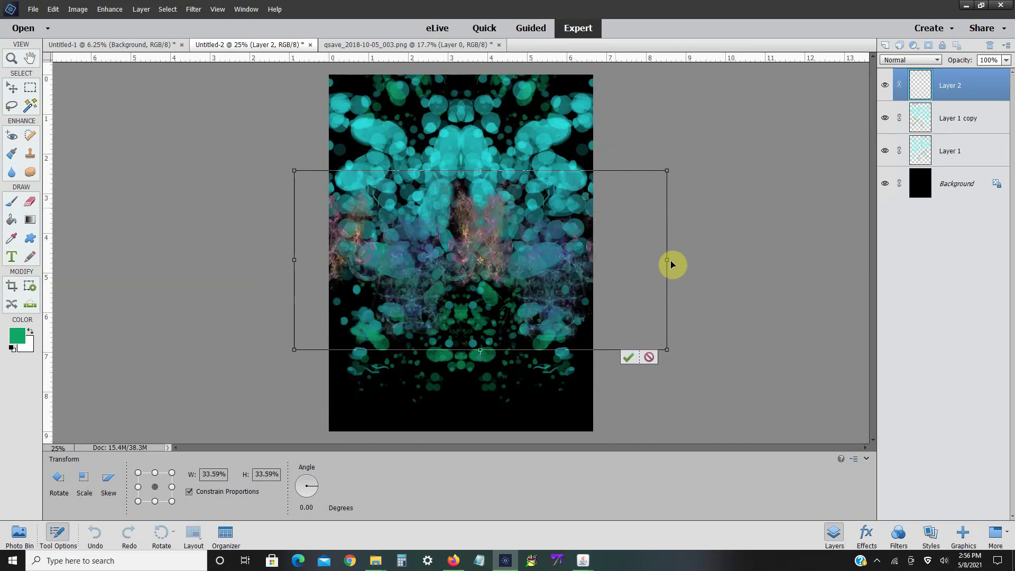
# - Move the fractal to the upper part of the canvas and stretch it to about 49% width, keeping its blue pattern near the centre
pyautogui.moveTo(667, 259); pyautogui.dragTo(584, 264)
pyautogui.moveTo(292, 262); pyautogui.dragTo(331, 275)
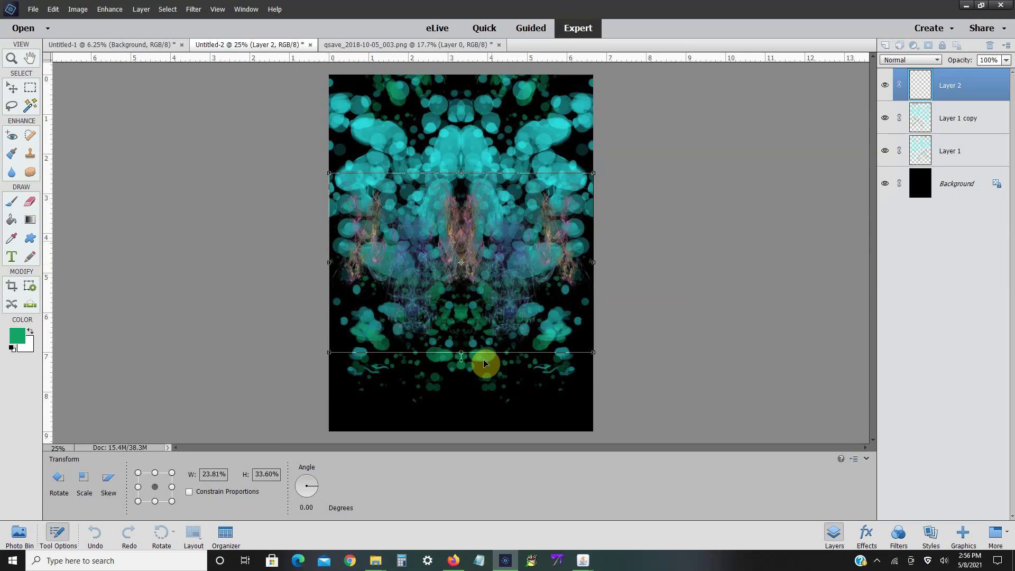
pyautogui.moveTo(484, 363); pyautogui.dragTo(493, 131)
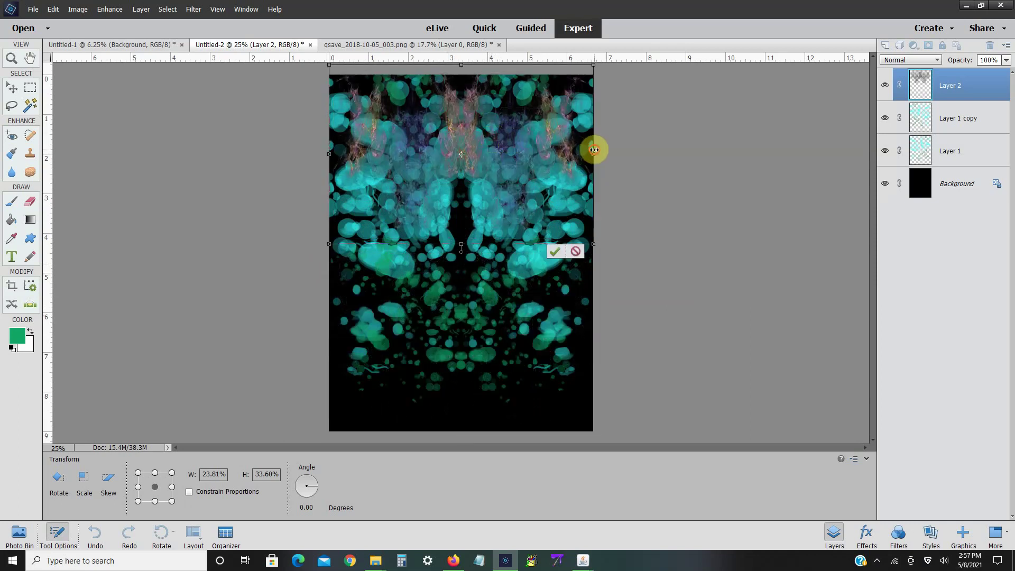
pyautogui.moveTo(596, 151)
pyautogui.mouseDown()
pyautogui.moveTo(863, 106)
pyautogui.moveTo(867, 122)
pyautogui.moveTo(562, 153)
pyautogui.moveTo(596, 153)
pyautogui.moveTo(580, 152)
pyautogui.mouseUp()
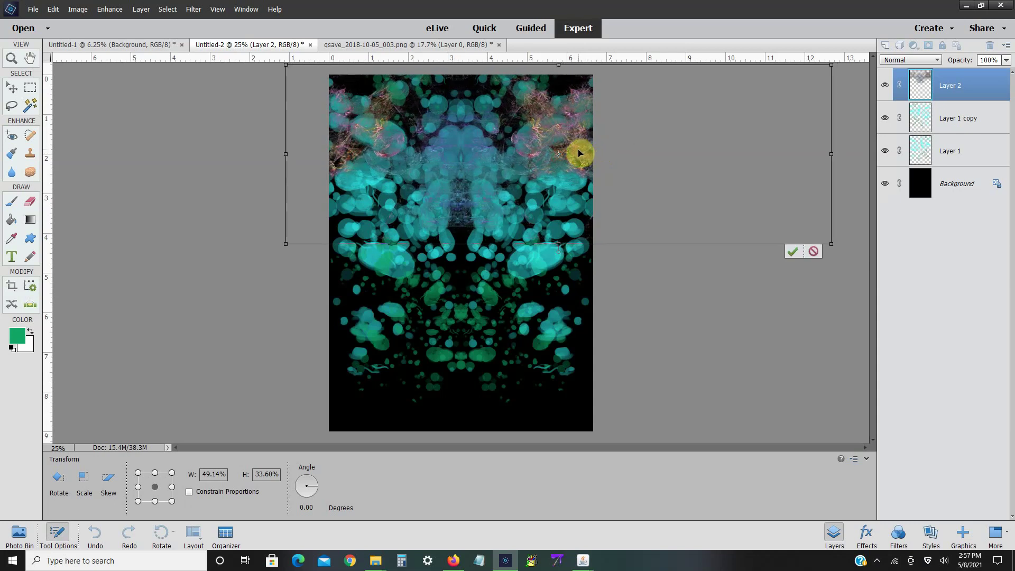
pyautogui.click(790, 249)
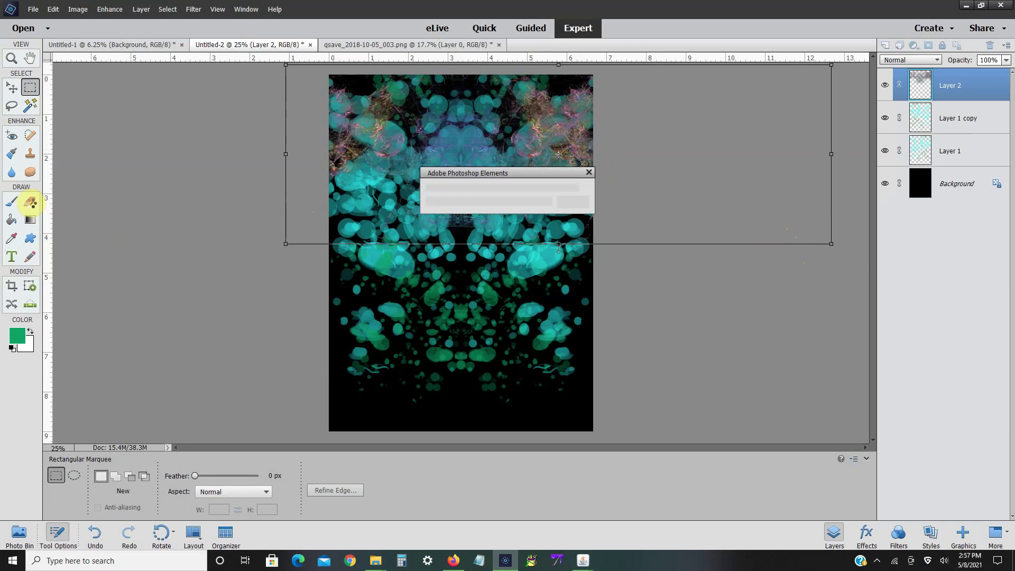
pyautogui.click(30, 201)
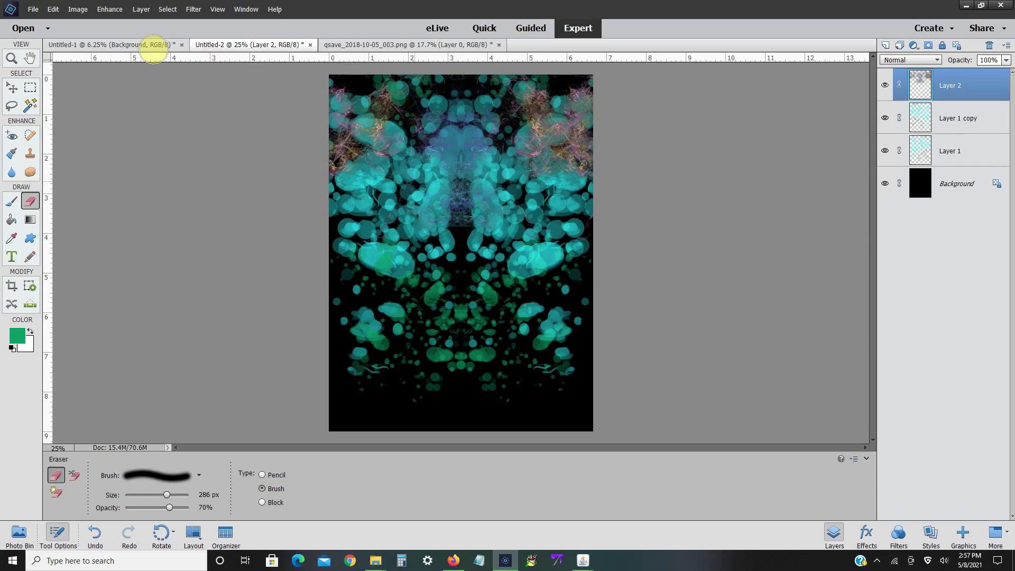
# - Nudge the fractal on Layer 2 slightly to the right with Free Transform to line it up with the splatters' symmetry axis
pyautogui.click(79, 10)
pyautogui.moveTo(112, 33)
pyautogui.click(173, 32)
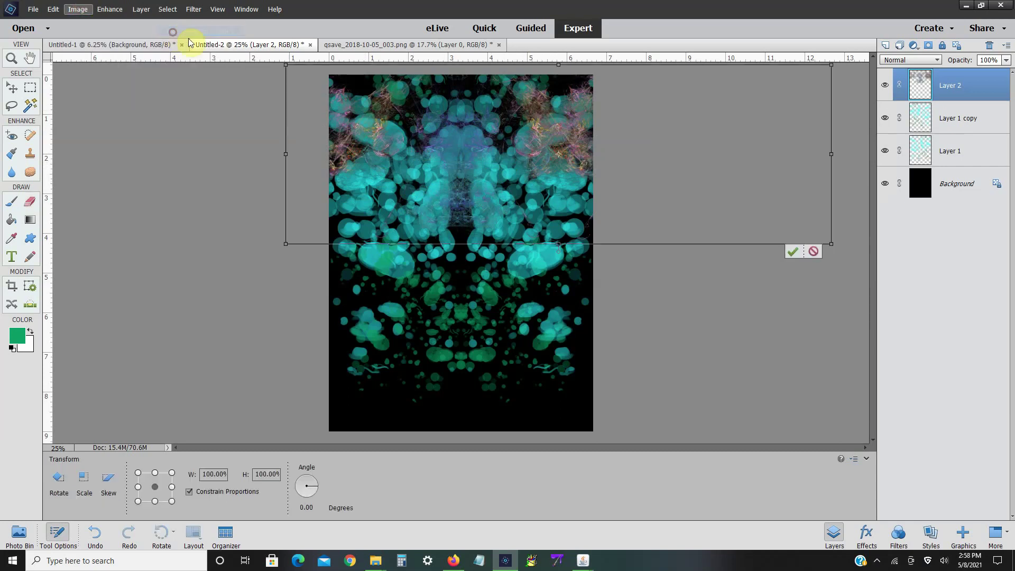
pyautogui.press('Right')
pyautogui.press('Right')
pyautogui.press('Right')
pyautogui.press('Right')
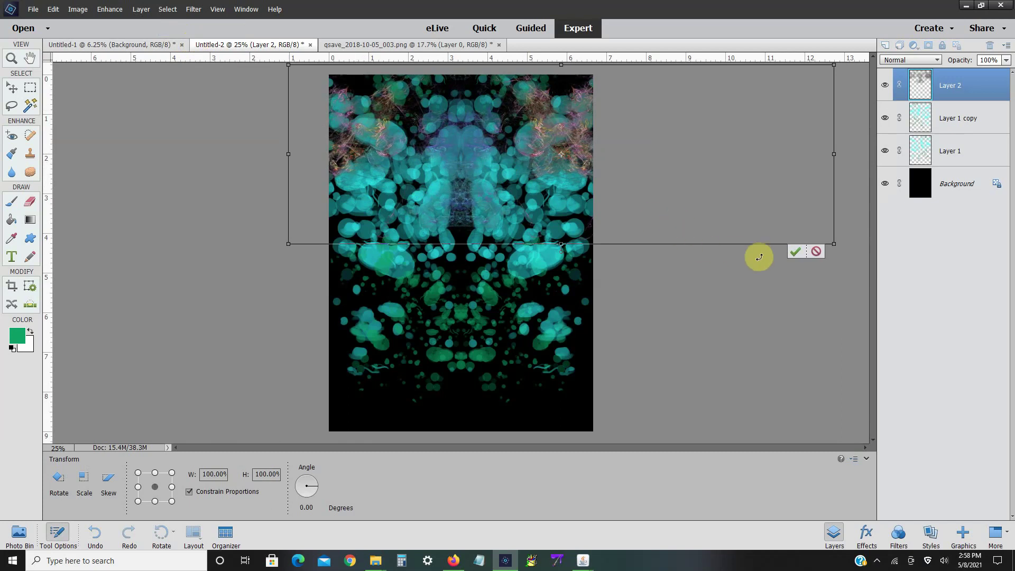
pyautogui.press('e')
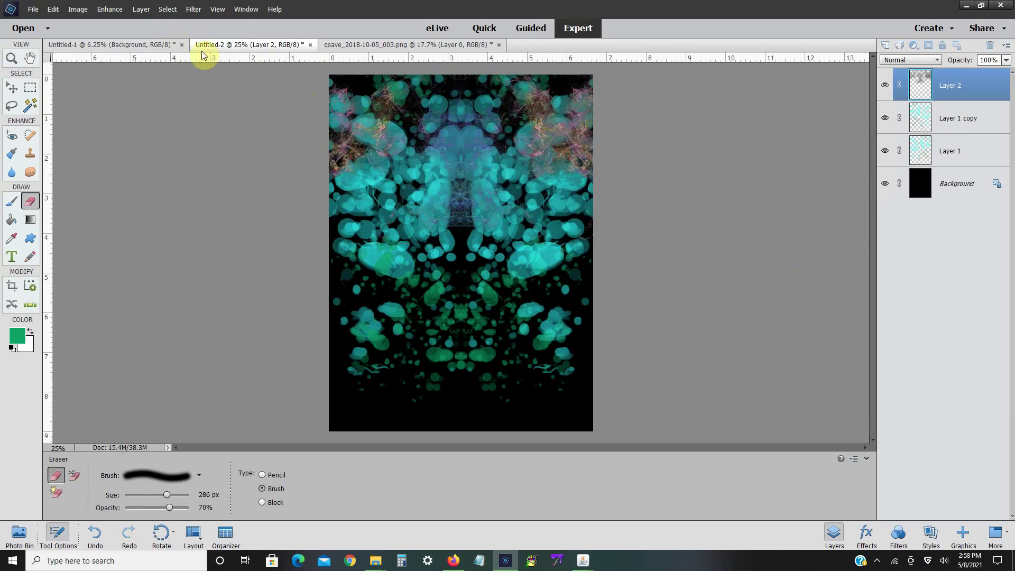
# - Narrow the fractal on Layer 2 to about 92.5% width with Free Transform and recentre it over the splatters
pyautogui.click(78, 9)
pyautogui.moveTo(105, 31)
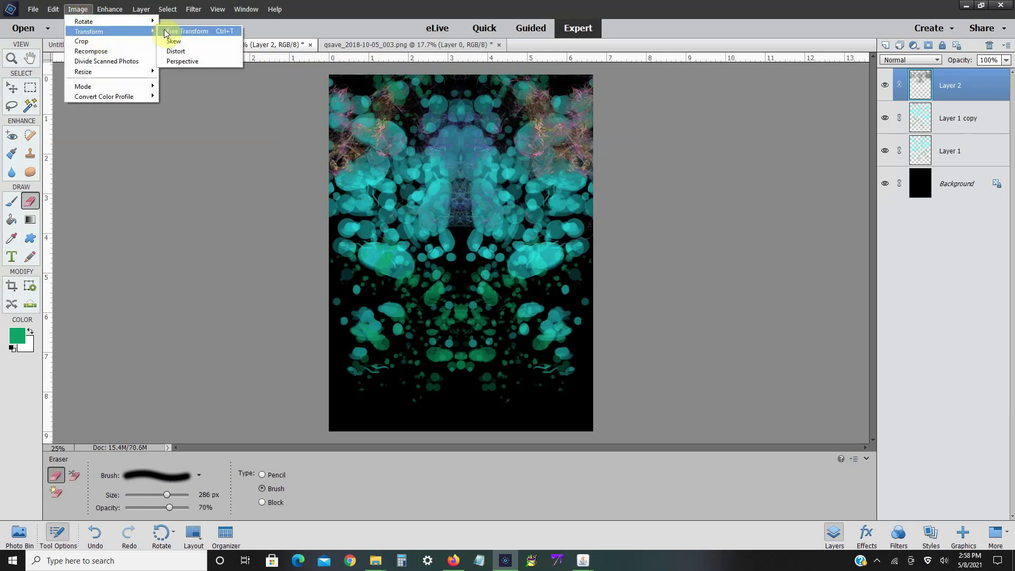
pyautogui.click(185, 32)
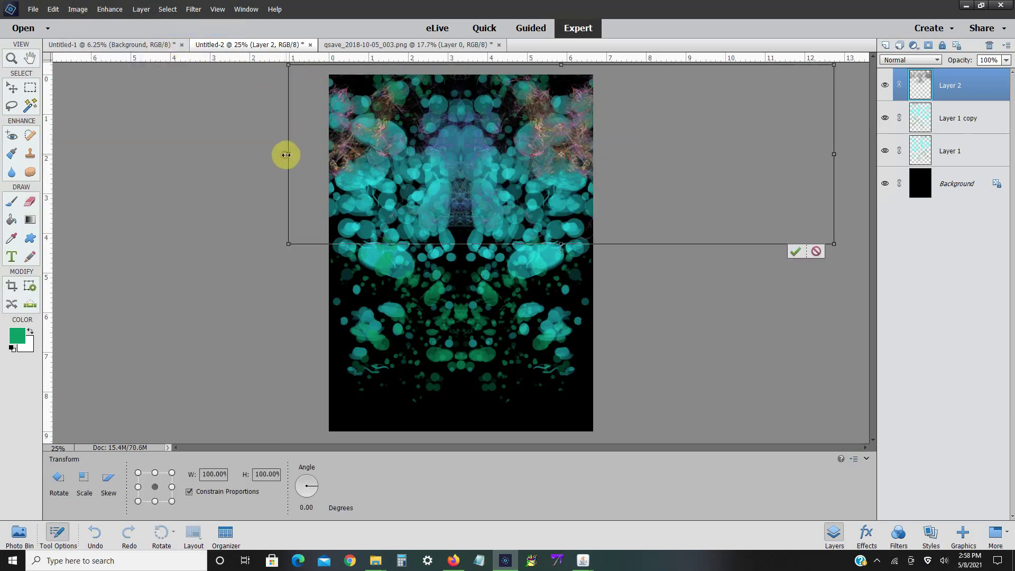
pyautogui.moveTo(286, 155); pyautogui.dragTo(328, 170)
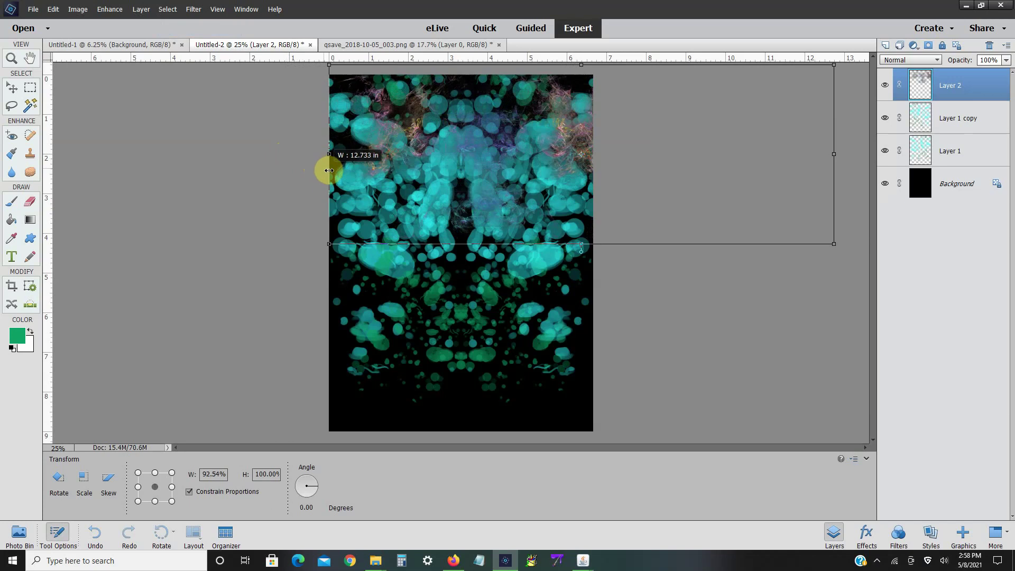
pyautogui.moveTo(507, 190); pyautogui.dragTo(480, 185)
pyautogui.click(768, 247)
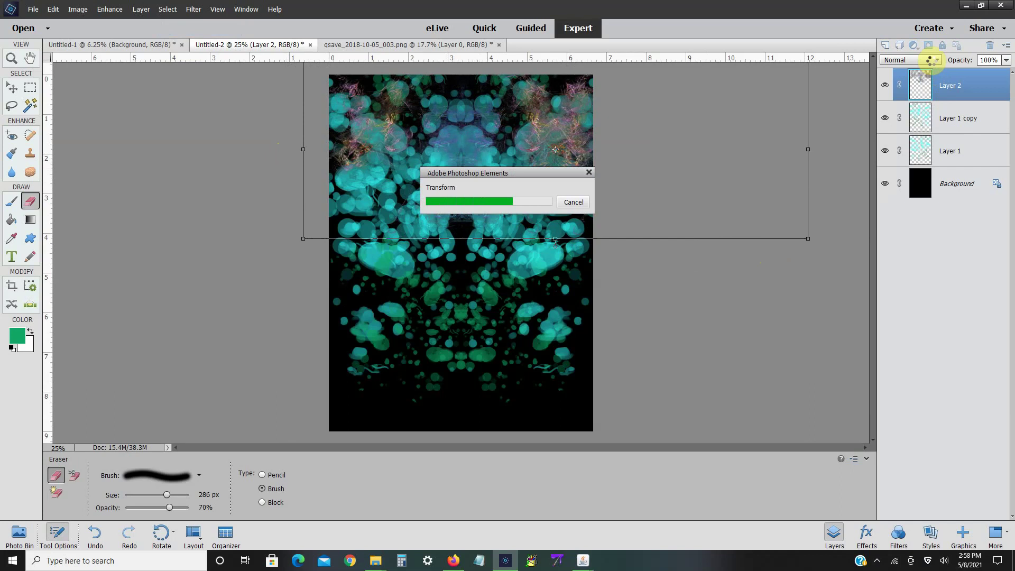
# - Try the Overlay, Hard Mix and Exclusion blending modes on Layer 2
pyautogui.click(931, 61)
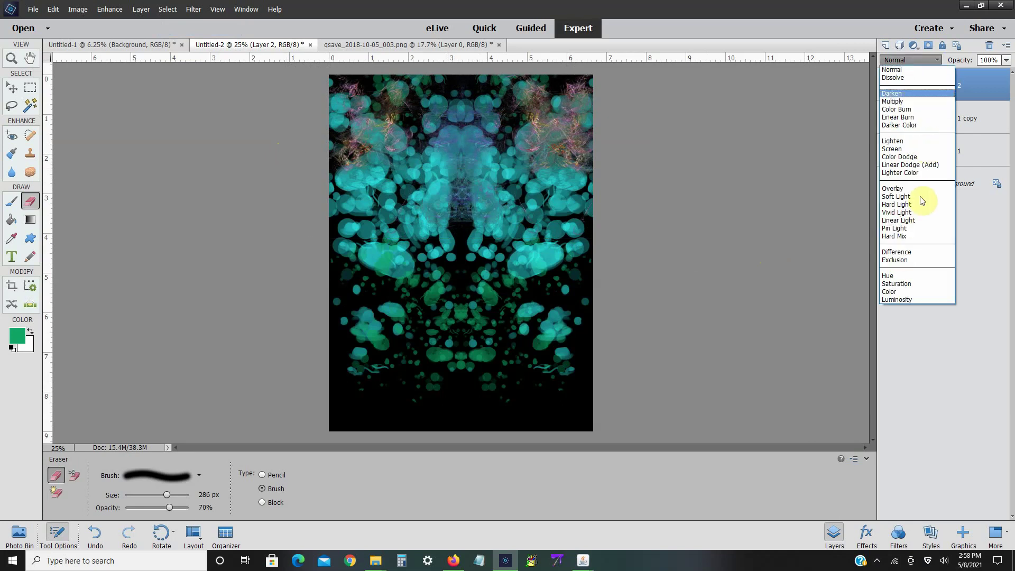
pyautogui.click(921, 188)
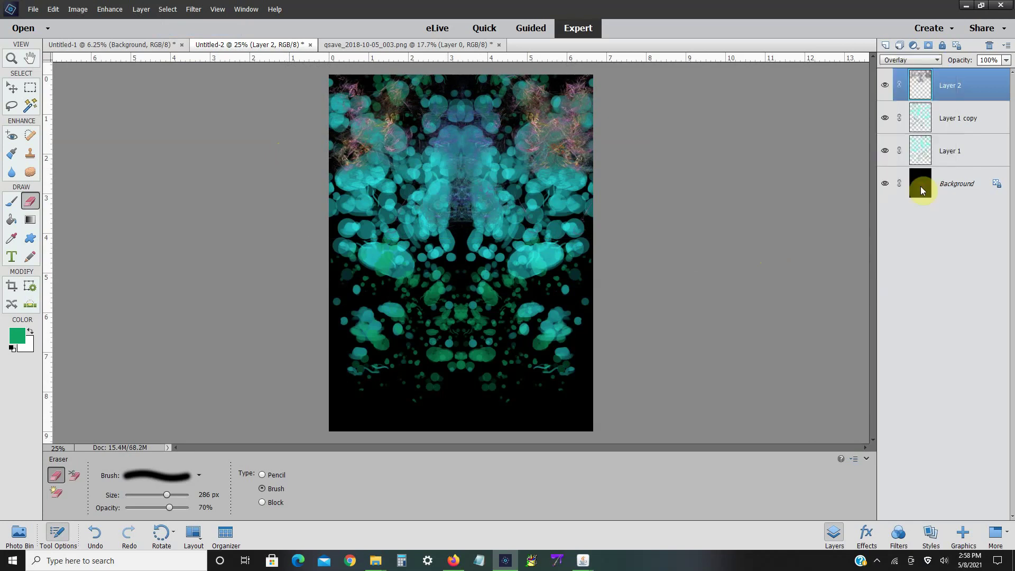
pyautogui.click(928, 60)
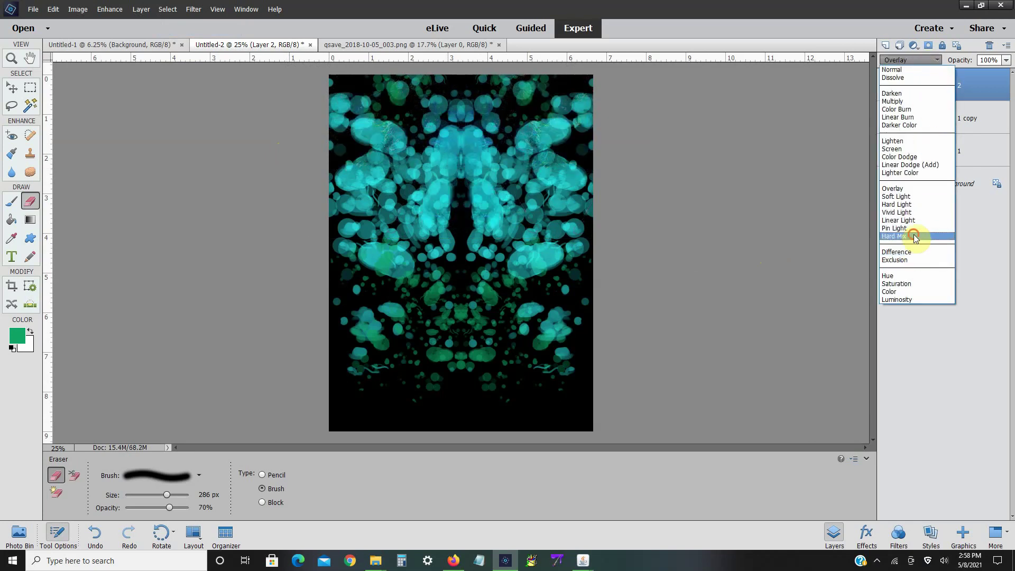
pyautogui.click(915, 237)
pyautogui.click(922, 58)
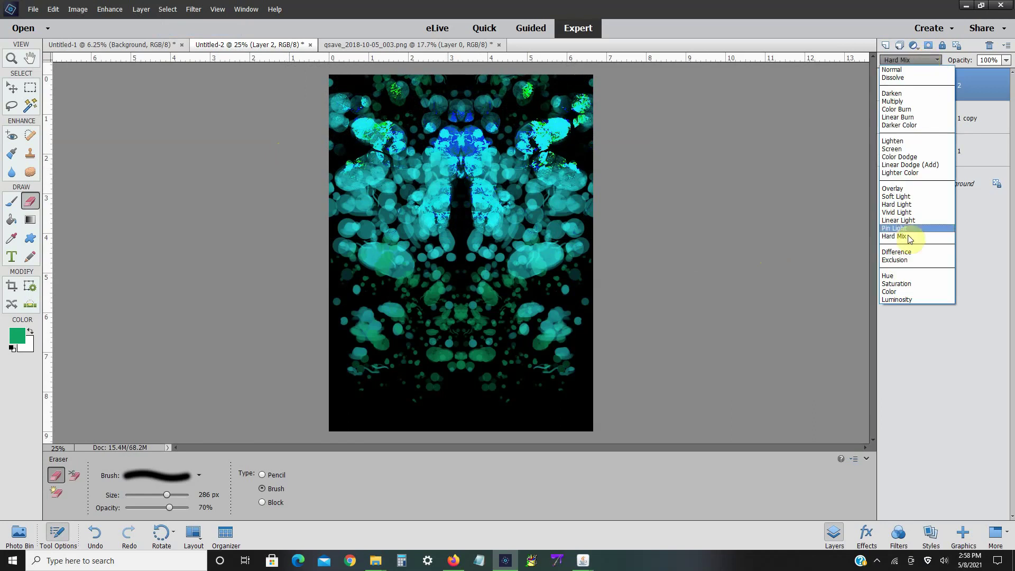
pyautogui.click(898, 259)
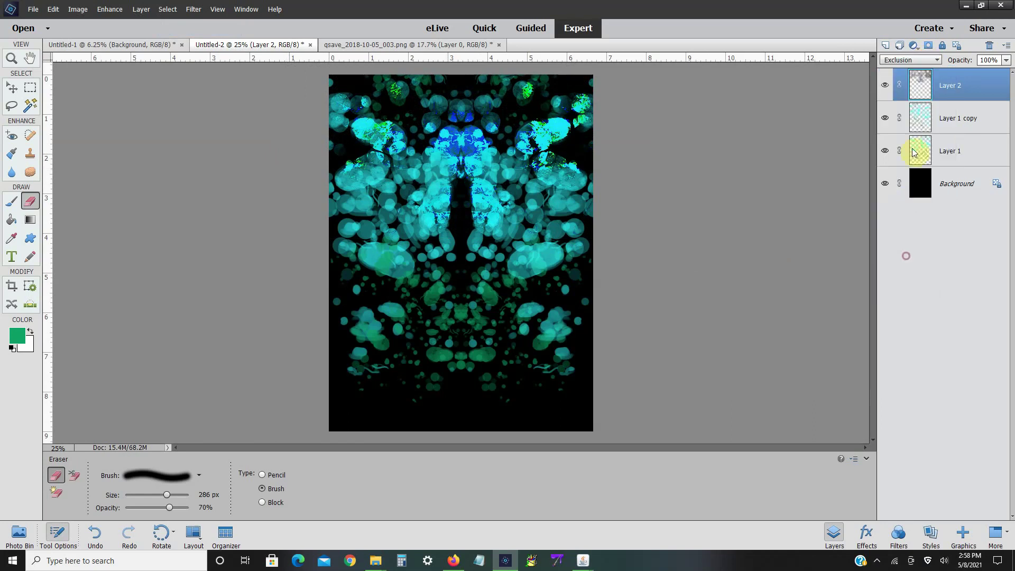
# - Set Layer 2's blending mode to Difference and leave its opacity at 100%
pyautogui.click(924, 59)
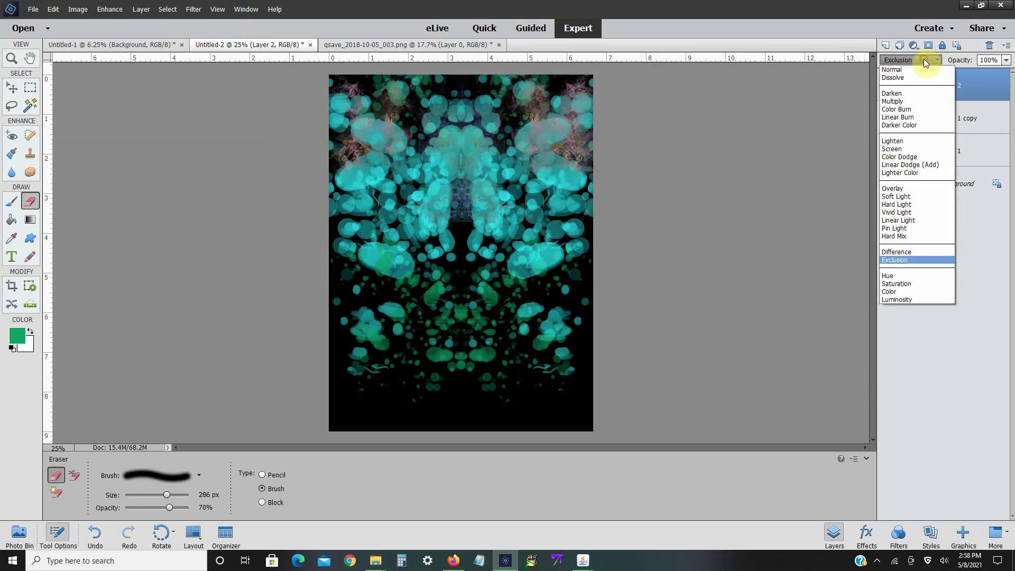
pyautogui.click(917, 253)
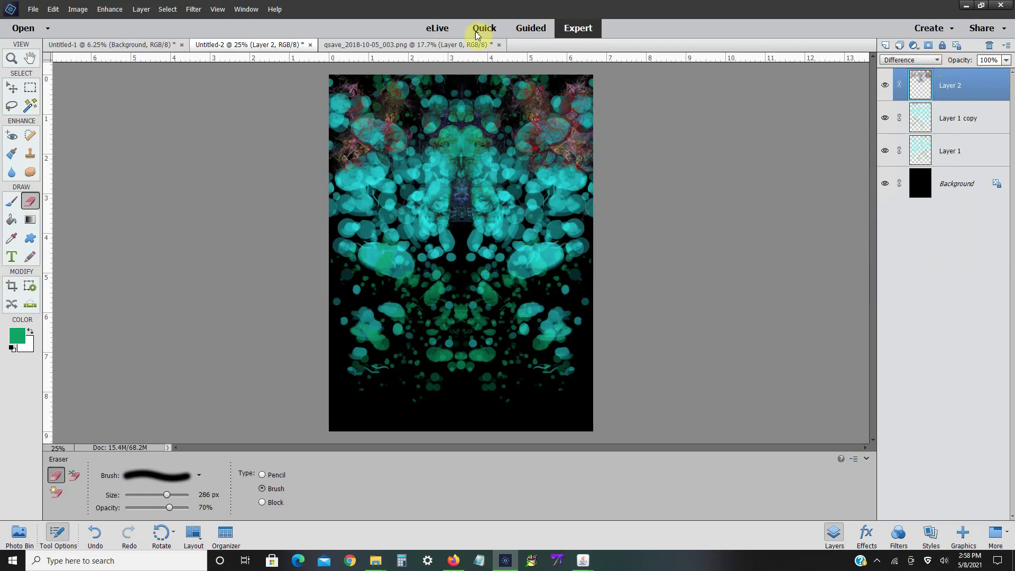
pyautogui.click(1005, 61)
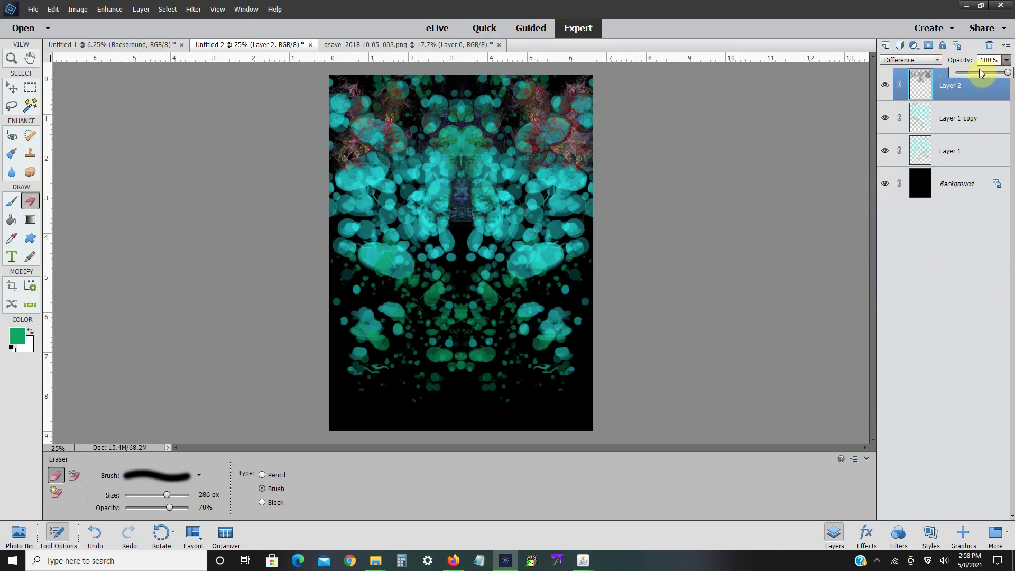
pyautogui.moveTo(976, 72); pyautogui.dragTo(1011, 78)
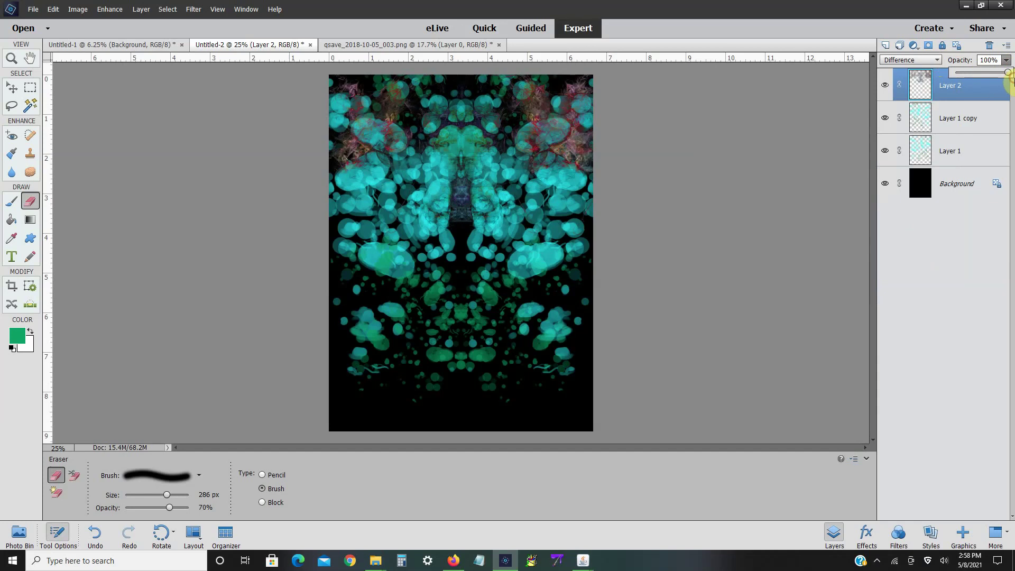
# - Adjust Layer 2's Hue/Saturation with saturation at +39 and lightness at +1
pyautogui.click(110, 9)
pyautogui.moveTo(140, 122)
pyautogui.click(262, 127)
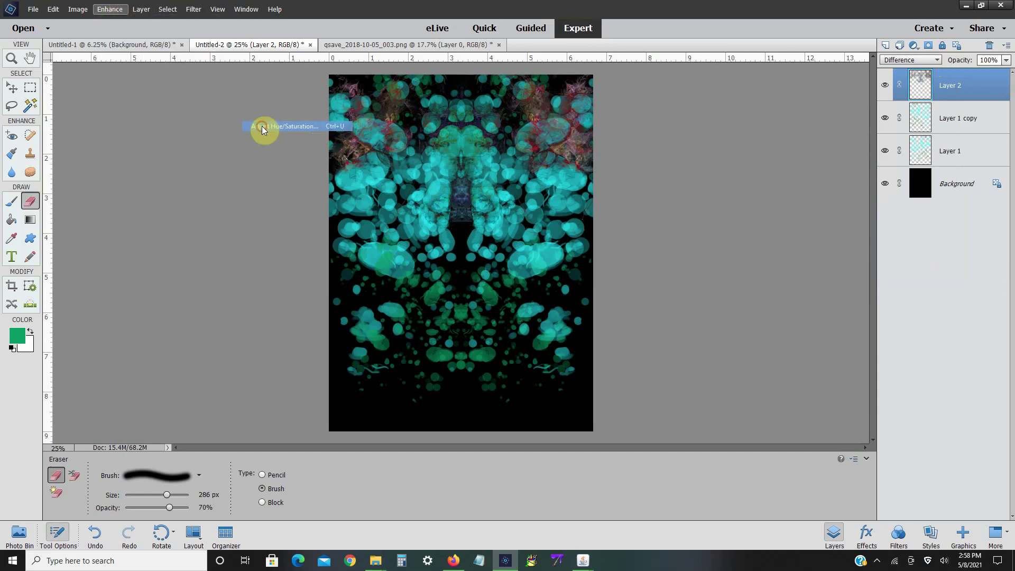
pyautogui.moveTo(748, 237); pyautogui.dragTo(764, 215)
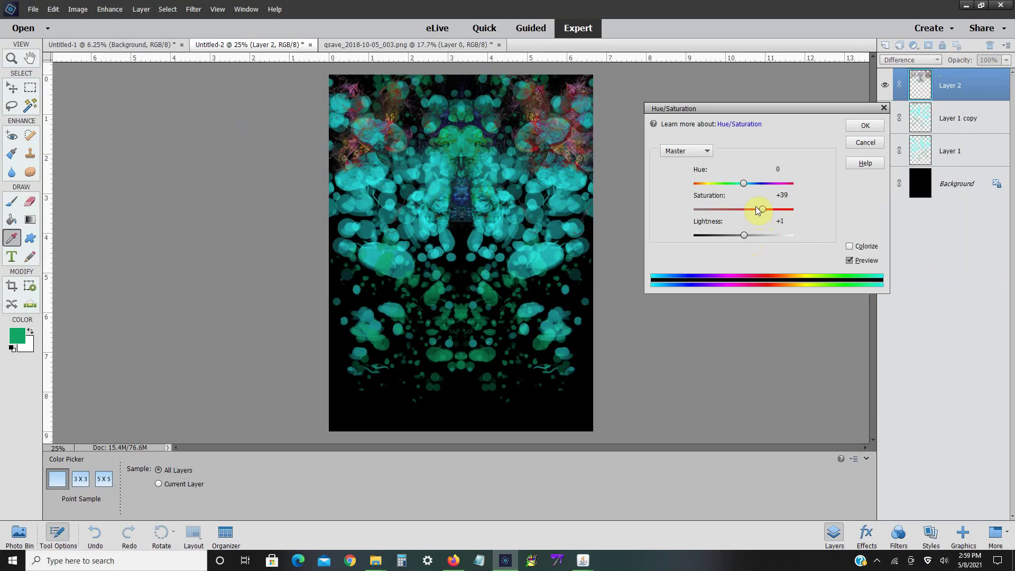
pyautogui.click(867, 127)
pyautogui.press('e')
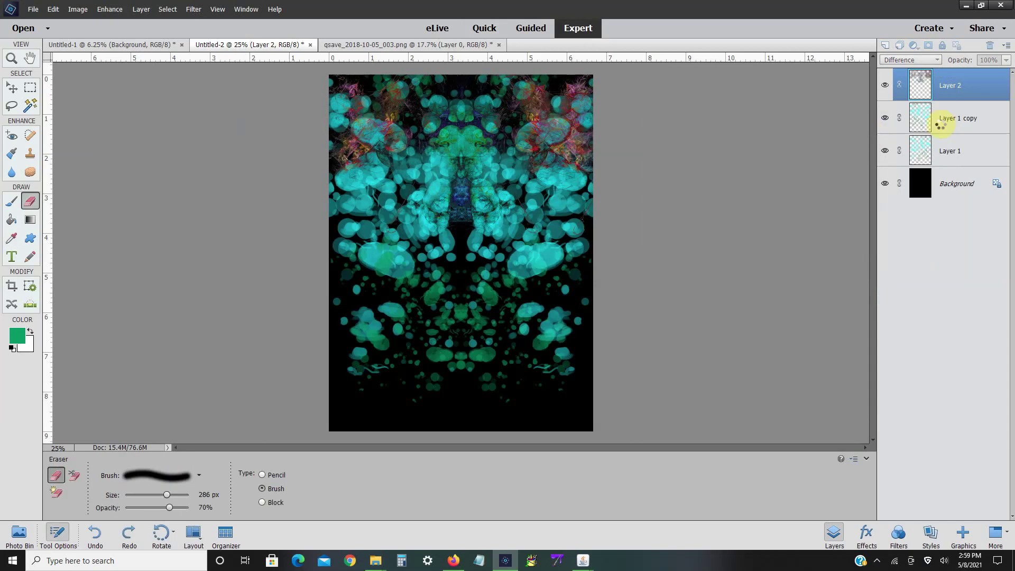
# - Merge the Layer 1 copy splatters down into Layer 1
pyautogui.click(936, 124)
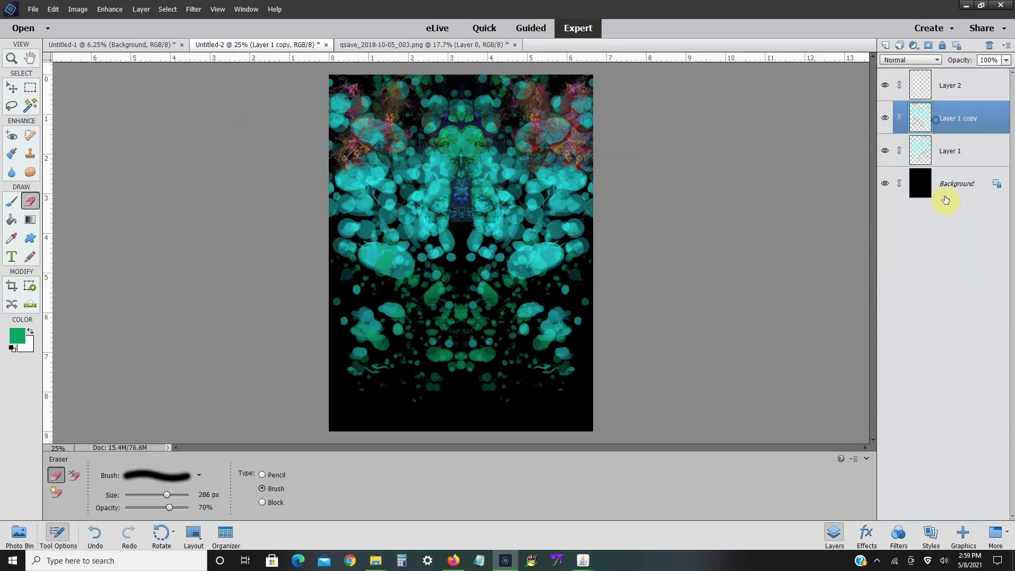
pyautogui.rightClick(950, 254)
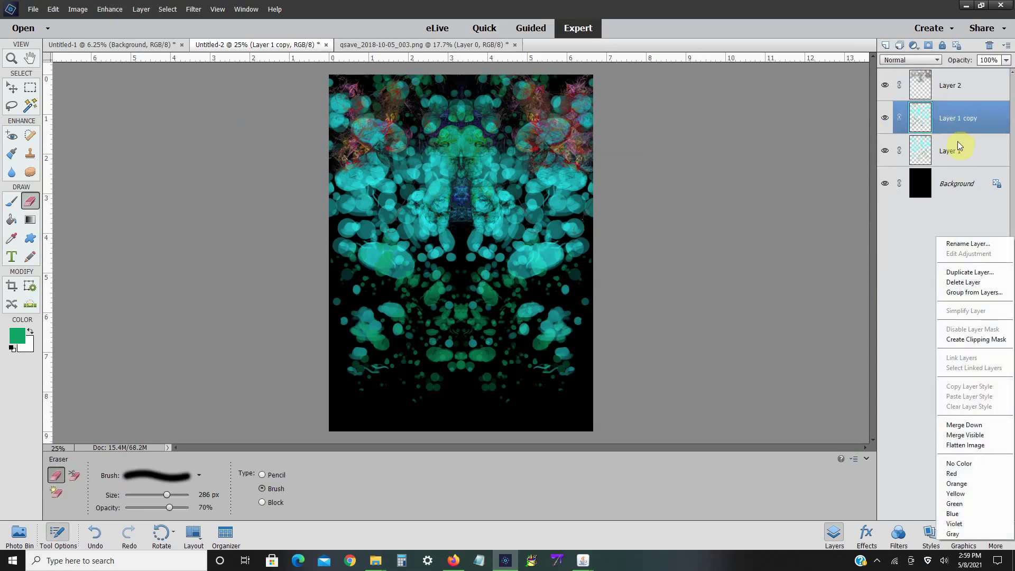
pyautogui.click(966, 423)
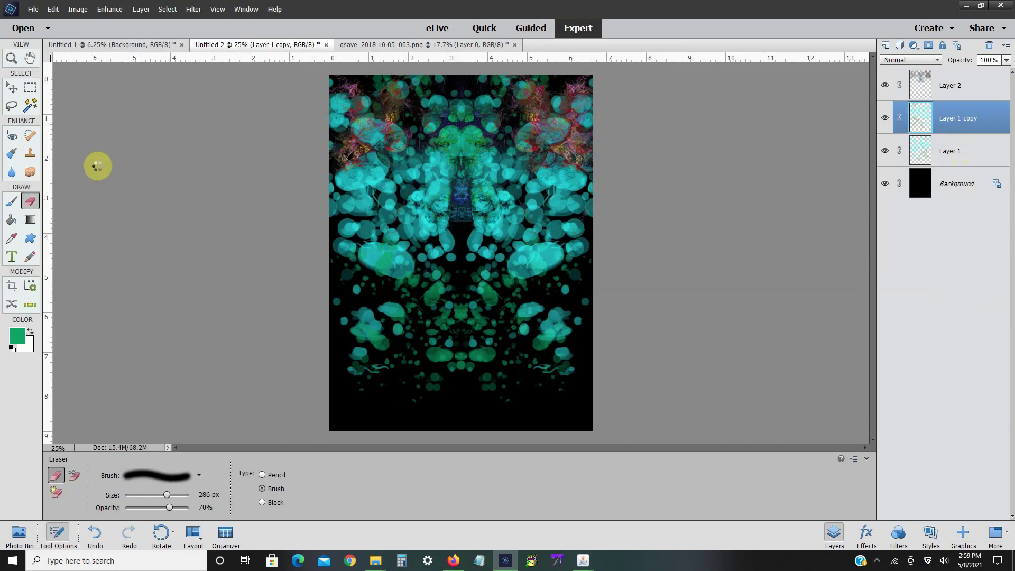
# - Lasso the central green splatters in the lower half of Layer 1 and copy them
pyautogui.click(12, 105)
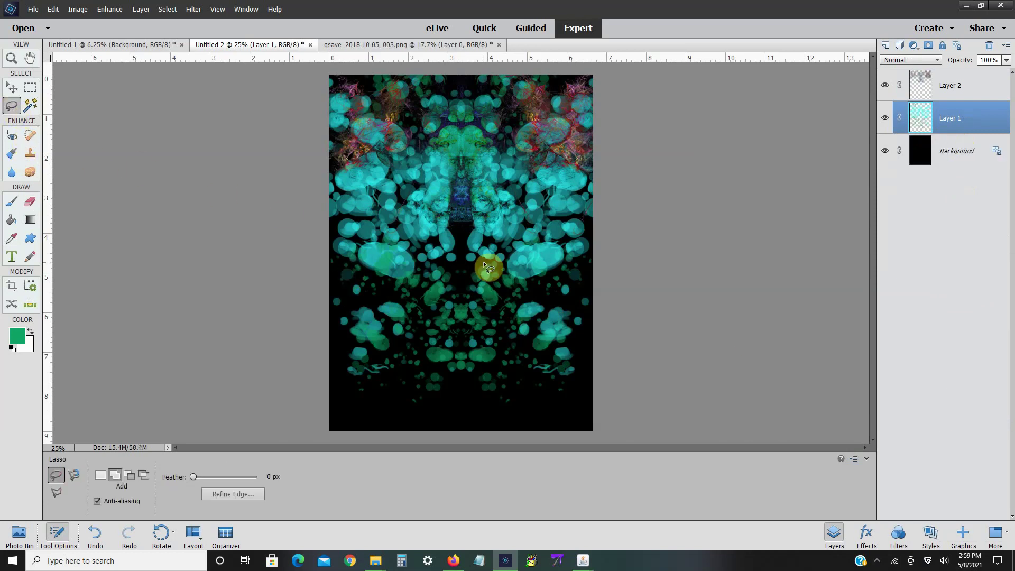
pyautogui.moveTo(484, 263)
pyautogui.mouseDown()
pyautogui.moveTo(512, 300)
pyautogui.moveTo(505, 336)
pyautogui.mouseUp()
pyautogui.moveTo(416, 289)
pyautogui.mouseDown()
pyautogui.moveTo(442, 265)
pyautogui.moveTo(484, 264)
pyautogui.mouseUp()
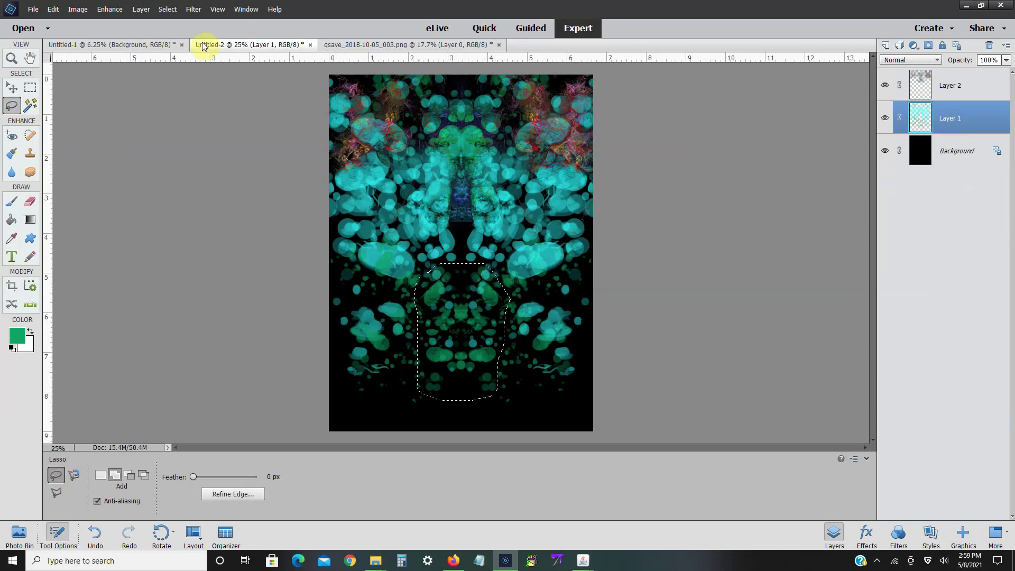
pyautogui.click(53, 9)
pyautogui.click(74, 67)
# - Try to paste the copied splatters directly as a new layer, and undo the paste
pyautogui.click(53, 9)
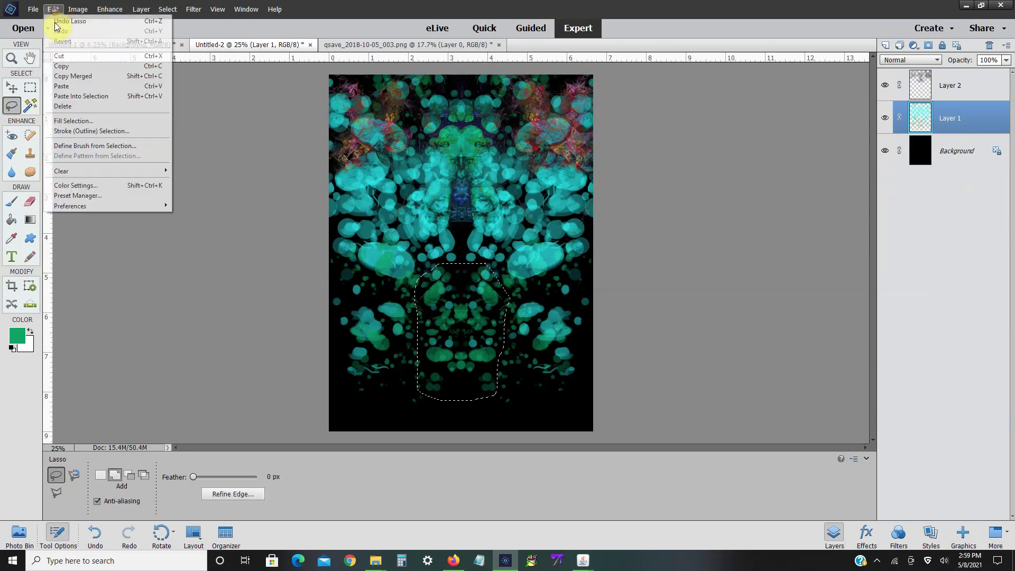
pyautogui.click(68, 85)
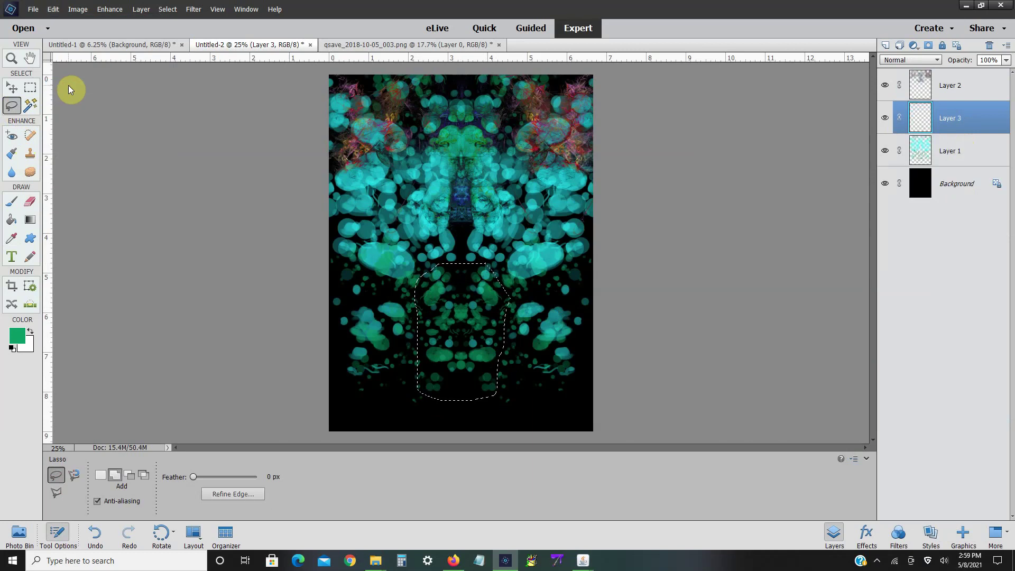
pyautogui.click(54, 9)
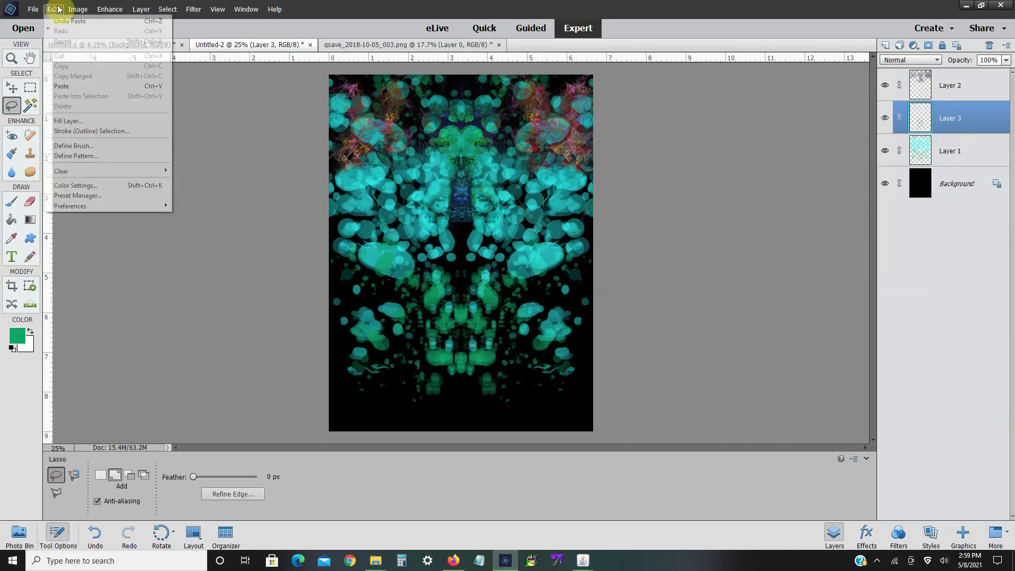
pyautogui.click(62, 24)
# - Try pasting the copied splatters into the selection on Layer 1, deselect, and undo both the deselection and the paste
pyautogui.click(55, 11)
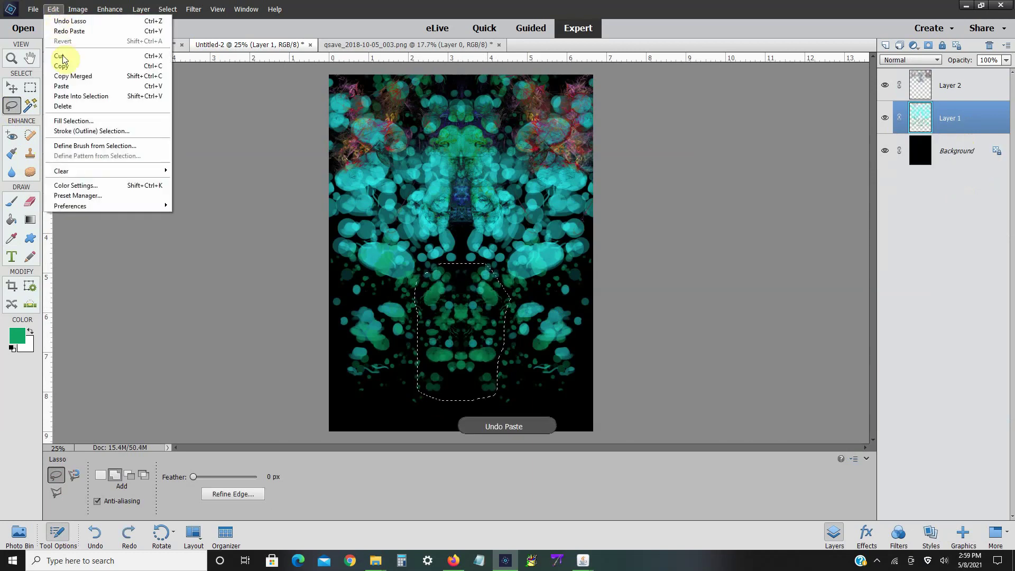
pyautogui.click(67, 96)
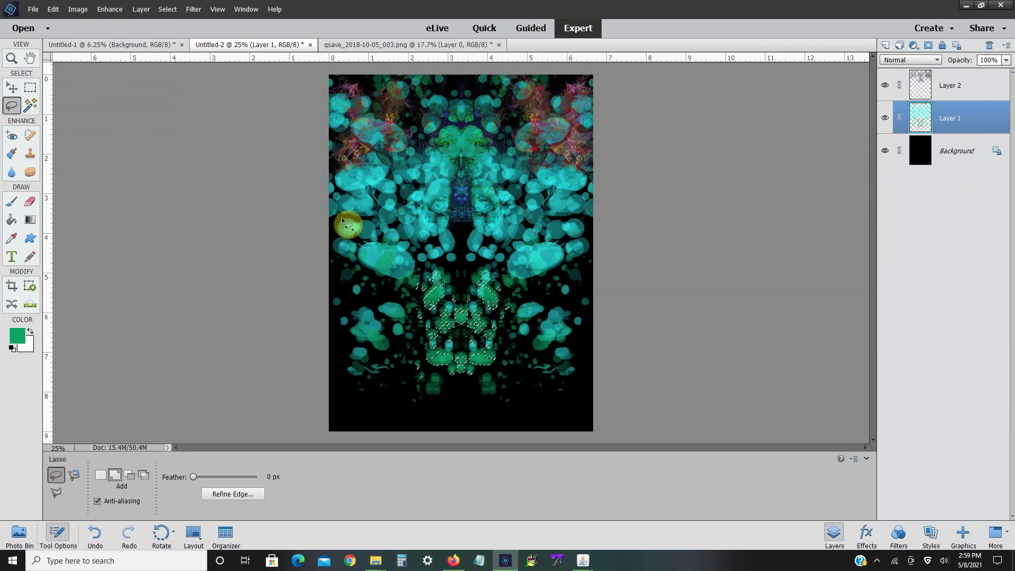
pyautogui.click(30, 87)
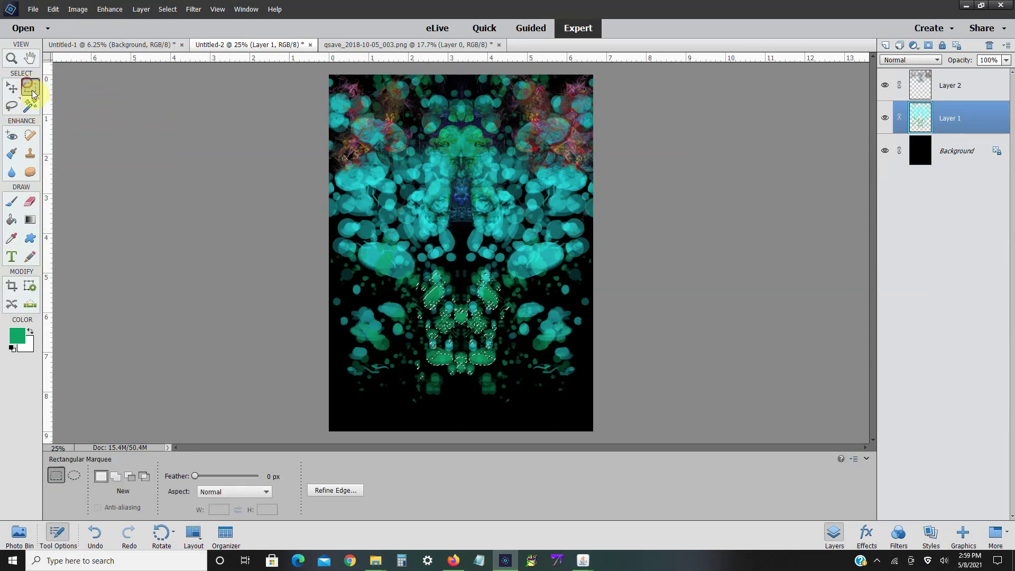
pyautogui.click(372, 192)
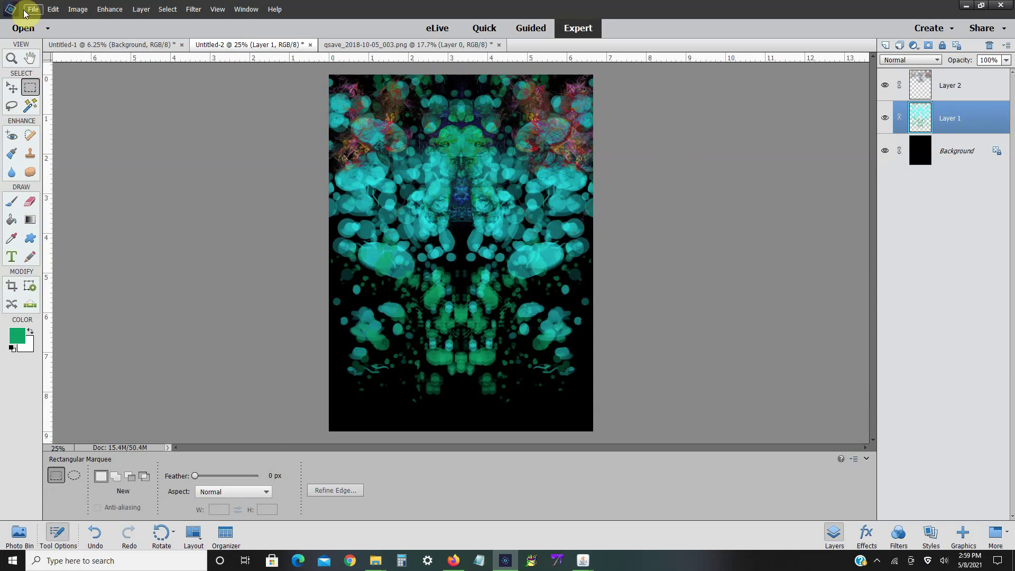
pyautogui.click(53, 9)
pyautogui.click(52, 21)
pyautogui.click(49, 12)
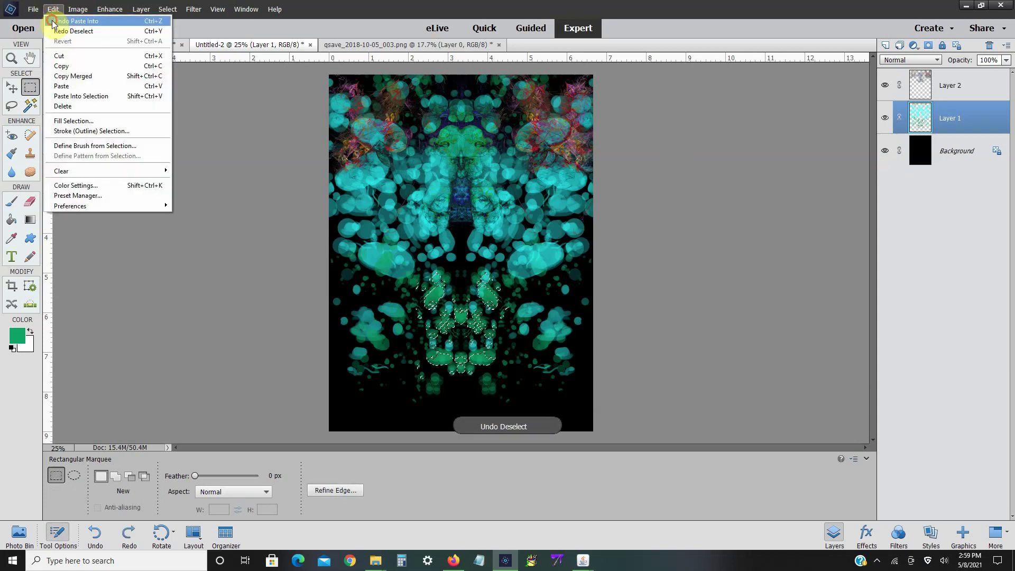
pyautogui.click(52, 21)
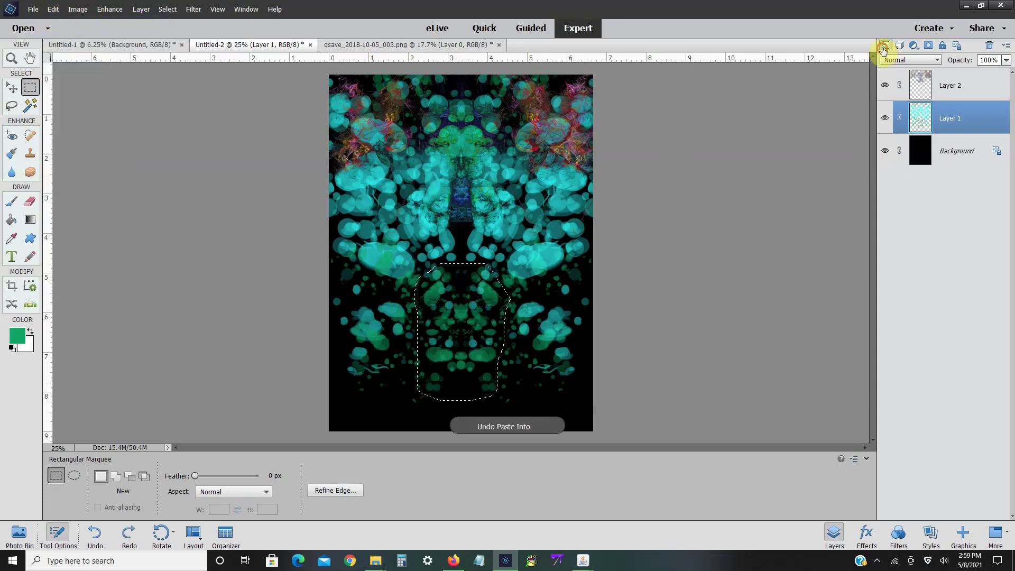
# - Add a new layer above Layer 1 and paste the copied green splatters into it
pyautogui.click(886, 45)
pyautogui.click(53, 9)
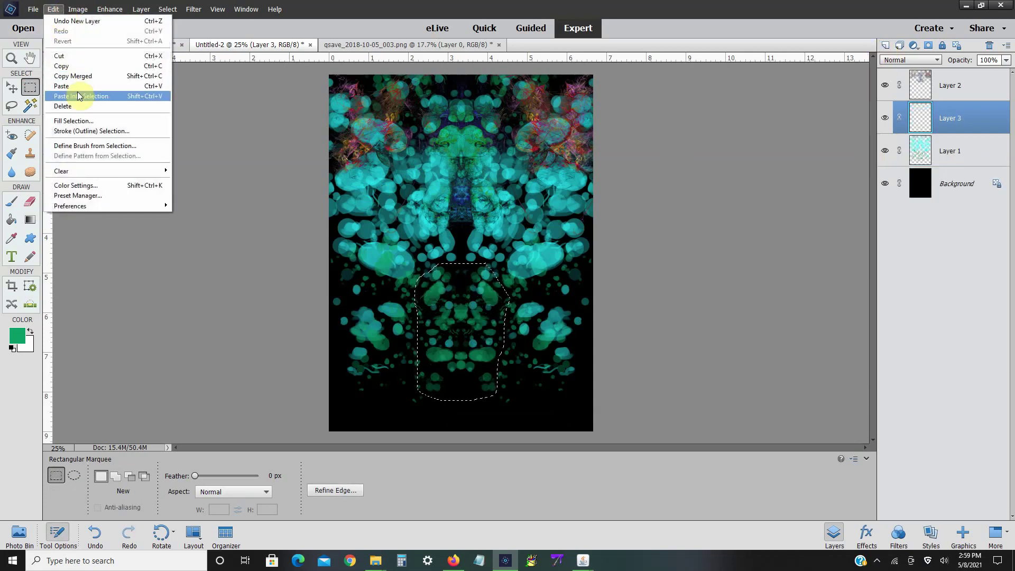
pyautogui.click(79, 86)
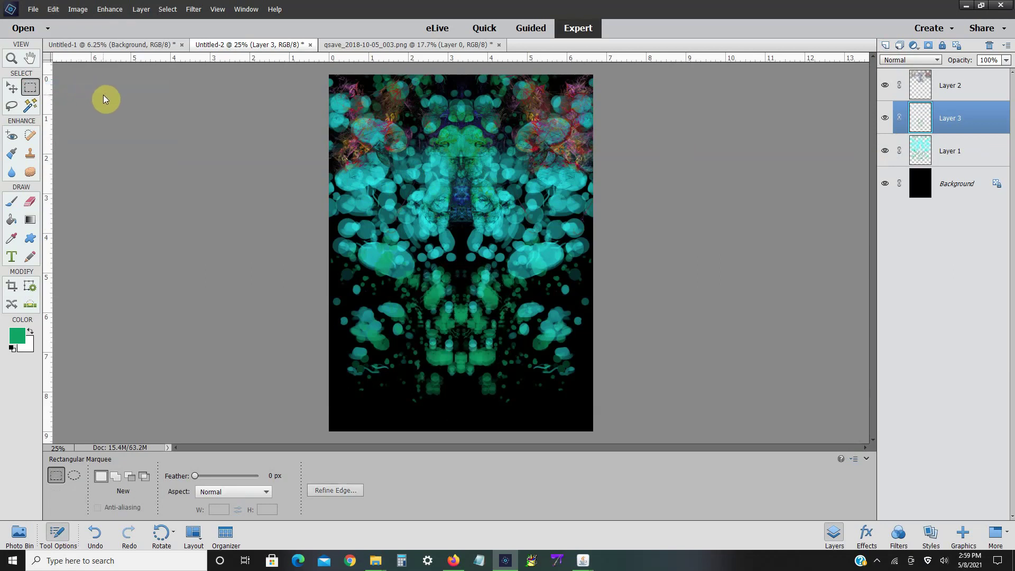
# - Nudge the pasted splatters on Layer 3 upward with Free Transform to line them up with the originals
pyautogui.click(72, 9)
pyautogui.click(107, 31)
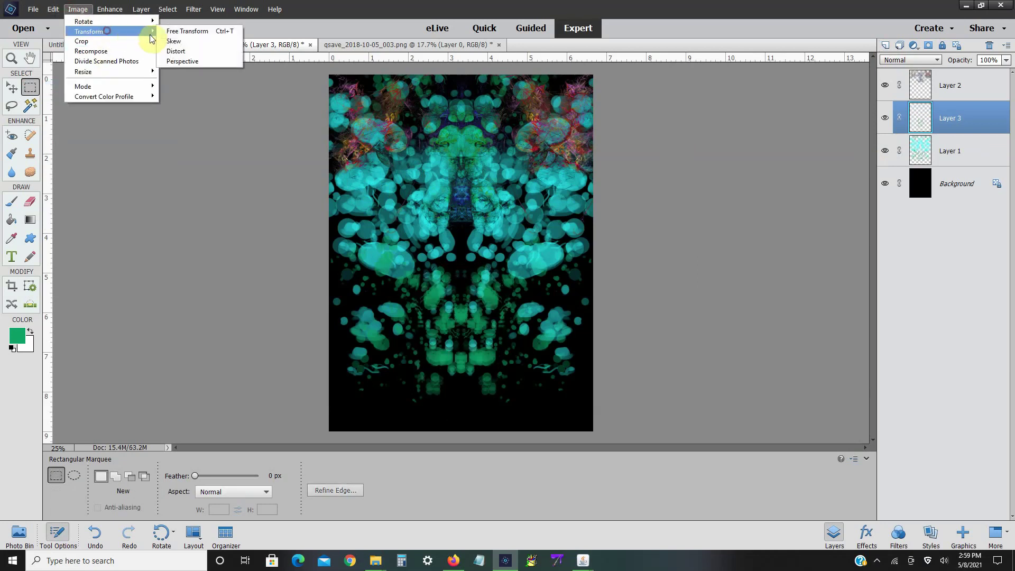
pyautogui.click(195, 30)
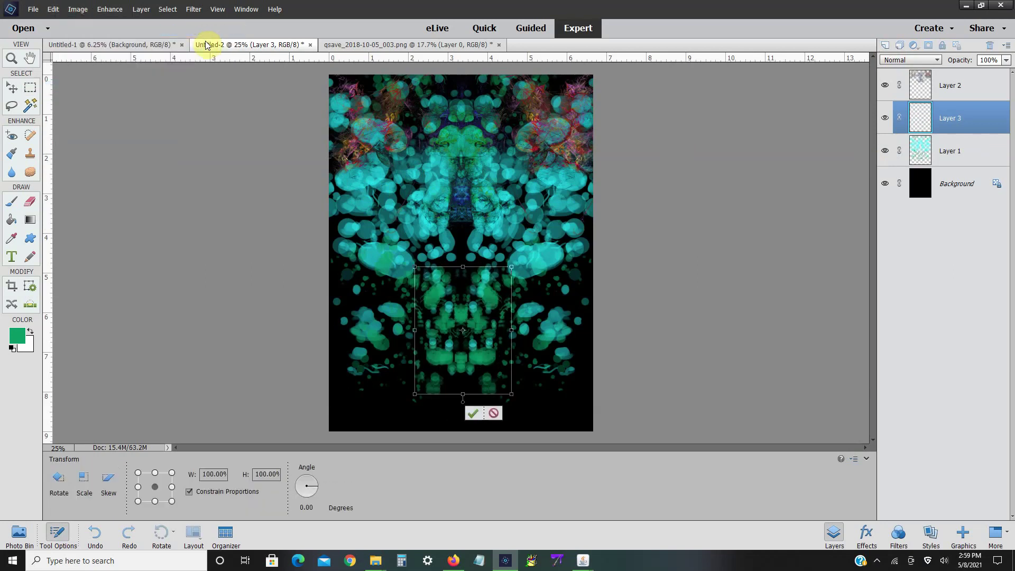
pyautogui.hotkey('shift', 'Up')
pyautogui.hotkey('shift', 'Up')
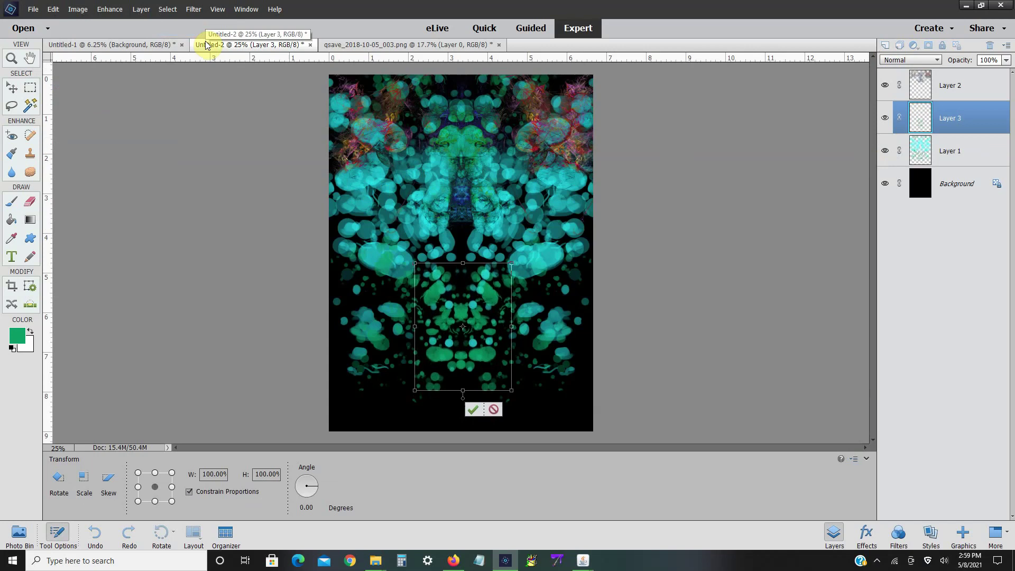
pyautogui.click(477, 410)
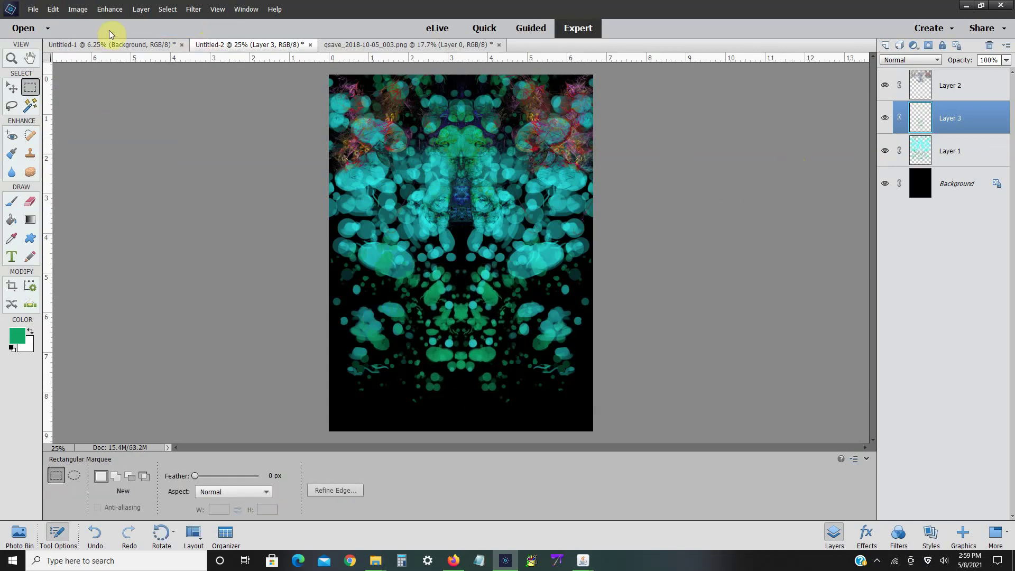
# - Brighten the green splatters on Layer 3 with Levels, setting the white input level to 155
pyautogui.click(109, 9)
pyautogui.moveTo(159, 126)
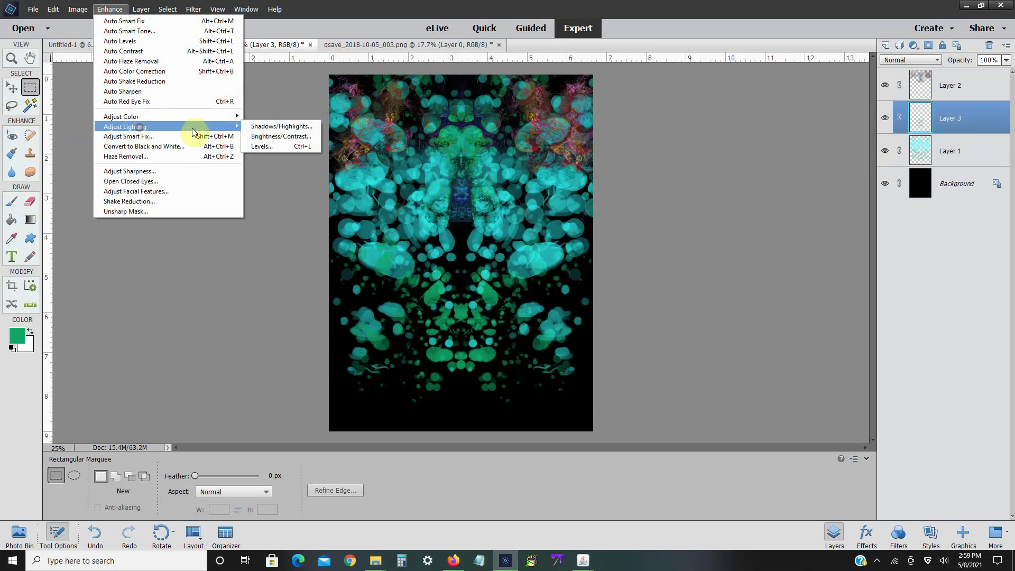
pyautogui.click(265, 146)
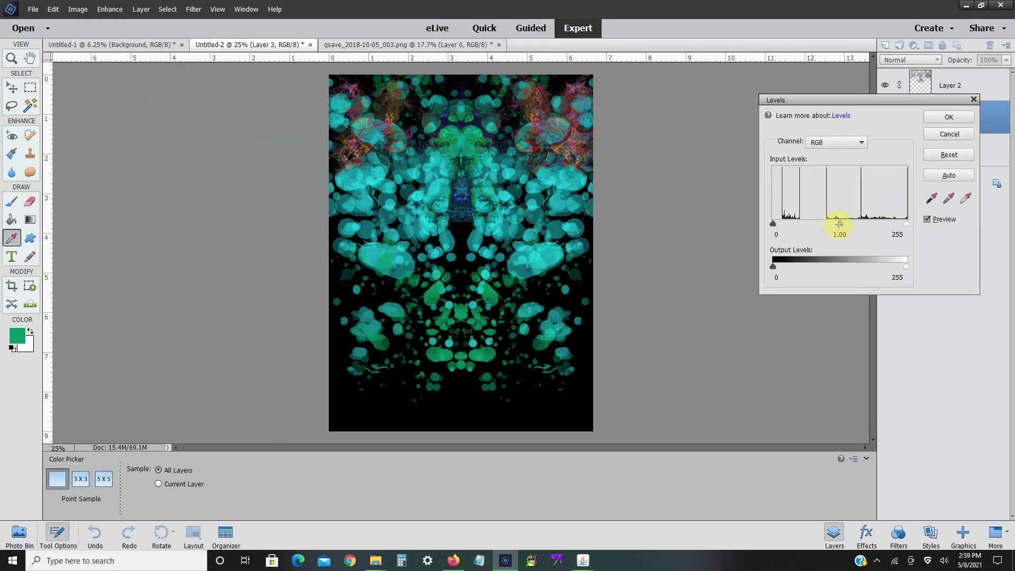
pyautogui.moveTo(897, 229); pyautogui.dragTo(868, 222)
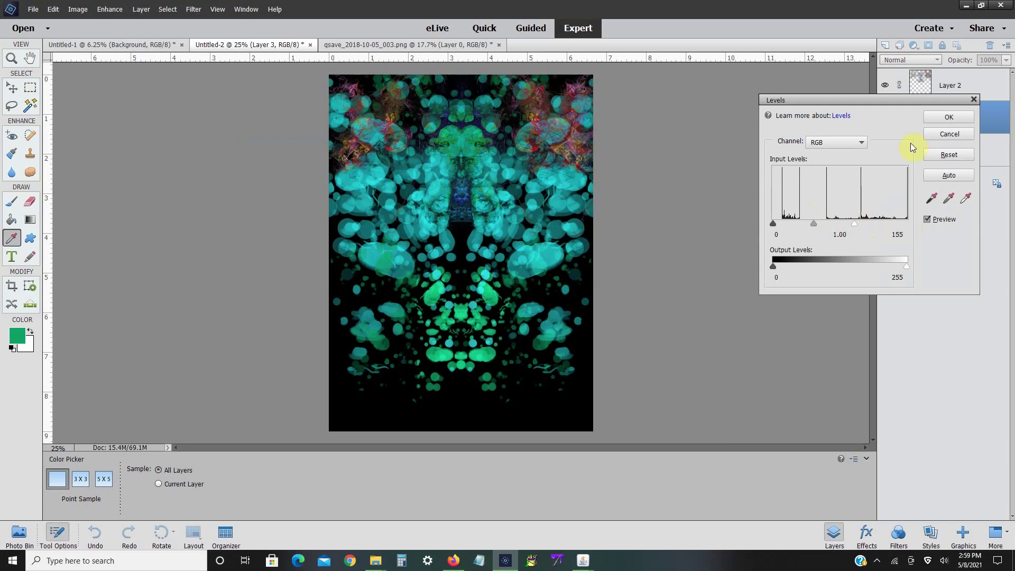
pyautogui.click(949, 118)
pyautogui.press('m')
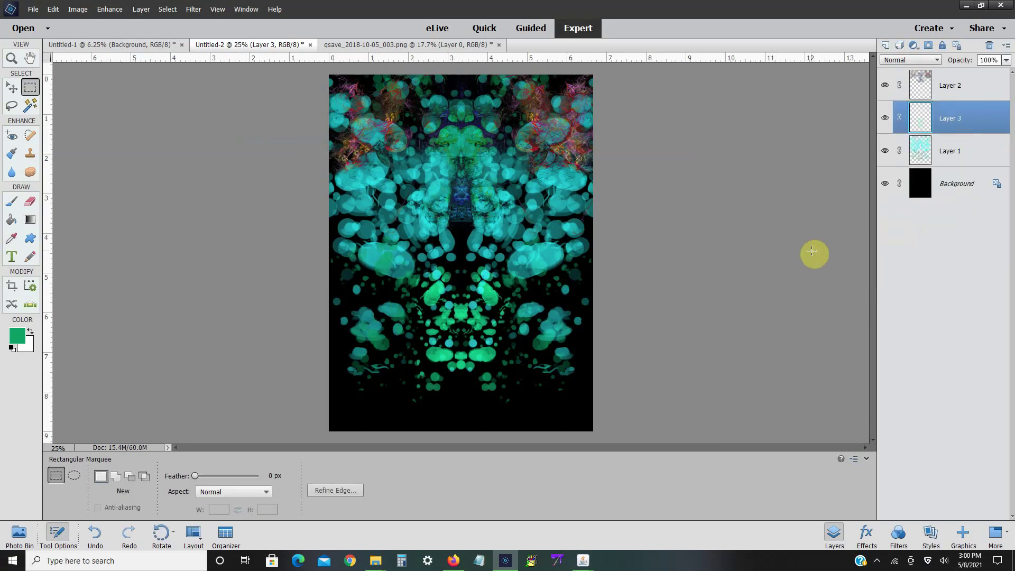
# - Close the qsave_2018-10-05_003.png fractal and open qsave_2018-10-09_006.png from the transparent PNG folder in File Explorer
pyautogui.click(499, 45)
pyautogui.click(550, 215)
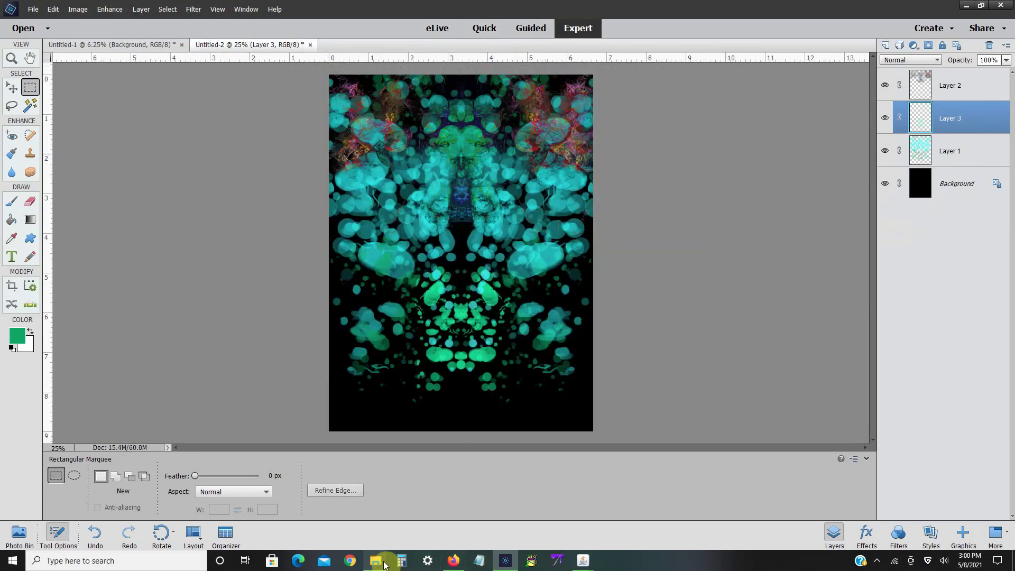
pyautogui.moveTo(384, 564)
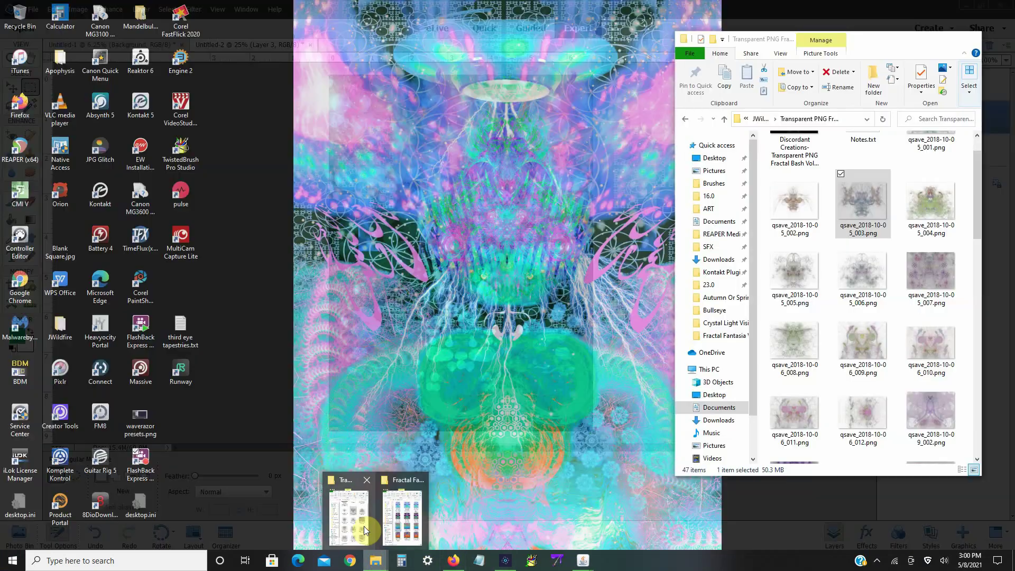
pyautogui.click(364, 528)
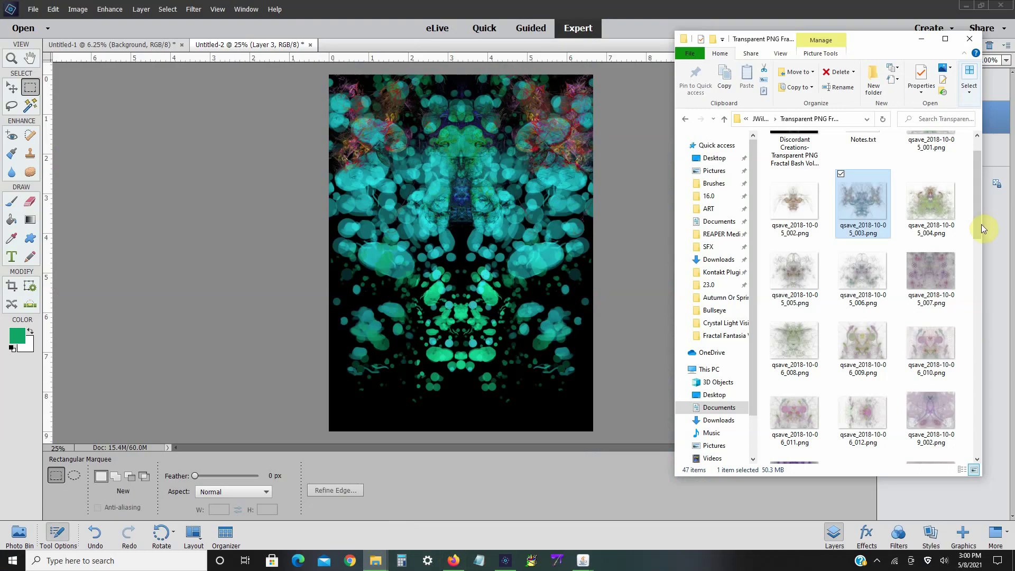
pyautogui.moveTo(982, 224); pyautogui.dragTo(972, 309)
pyautogui.moveTo(936, 175); pyautogui.dragTo(591, 195)
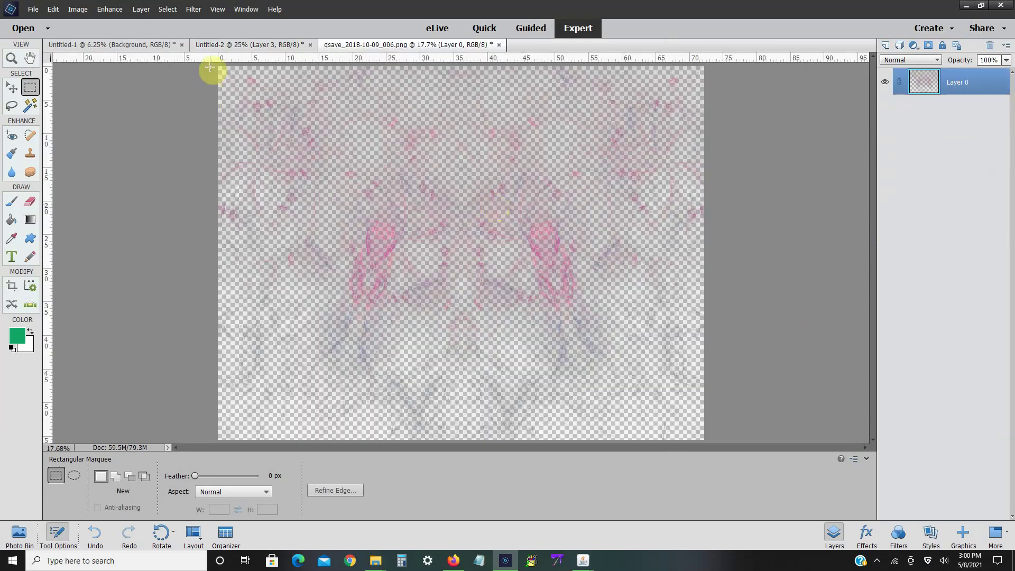
# - Select the entire canvas of qsave_2018-10-09_006.png and copy the fractal
pyautogui.moveTo(211, 67); pyautogui.dragTo(816, 500)
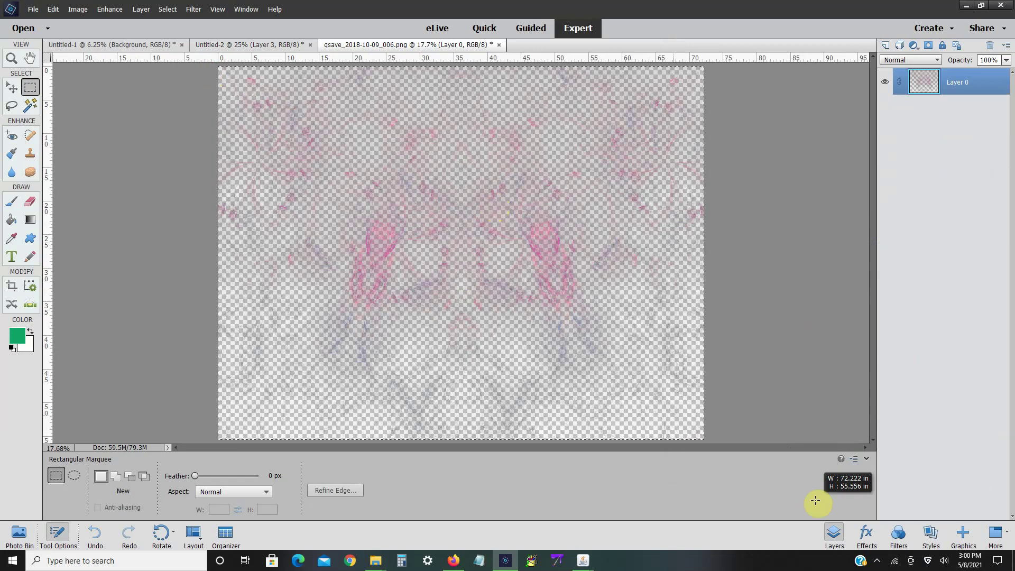
pyautogui.click(53, 9)
pyautogui.click(78, 67)
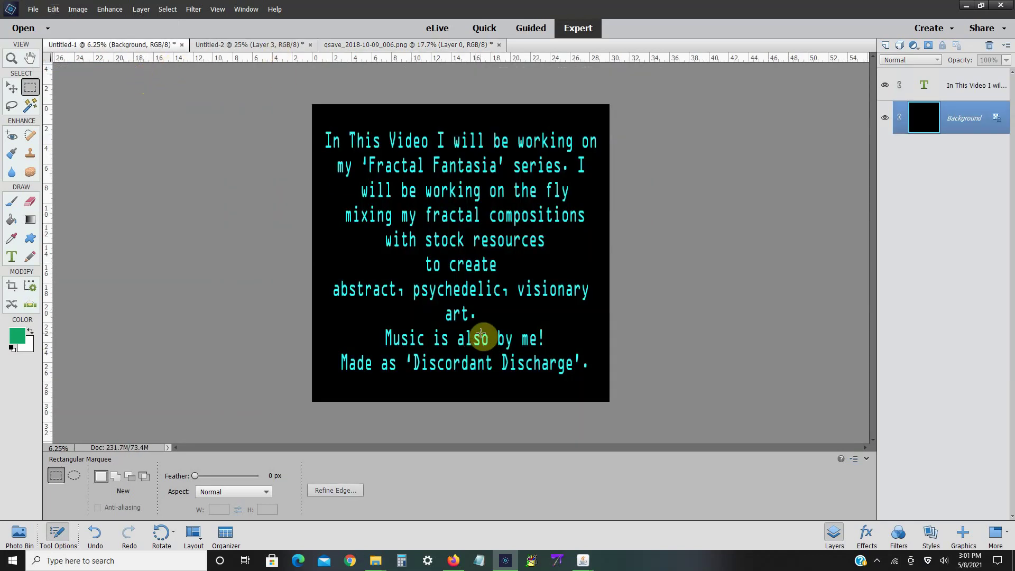
# - In Untitled-1, replace all the intro text with "Sorry it is so slow." and, on a second line, "I am running multiple programs."
pyautogui.click(950, 79)
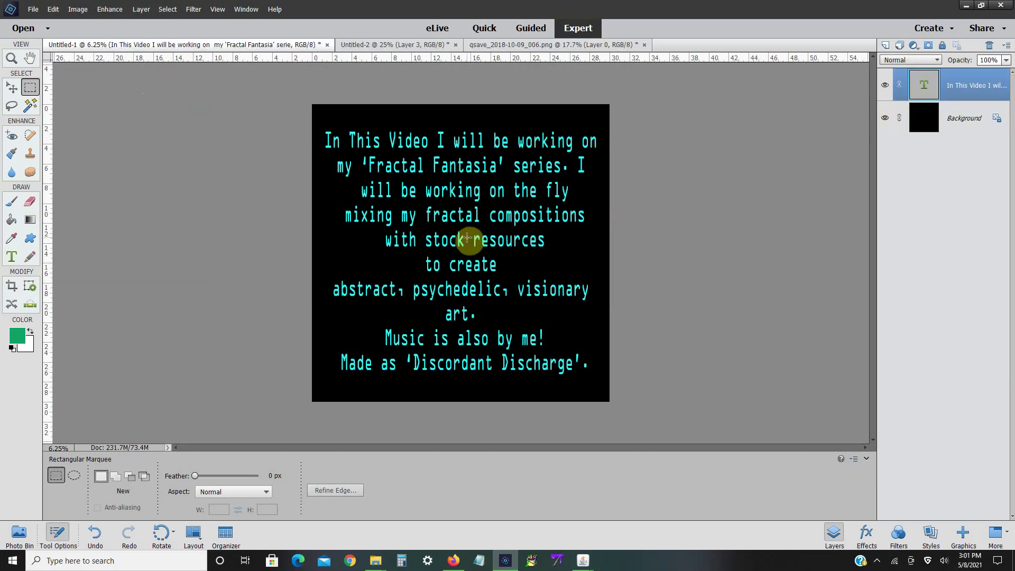
pyautogui.click(13, 257)
pyautogui.click(526, 257)
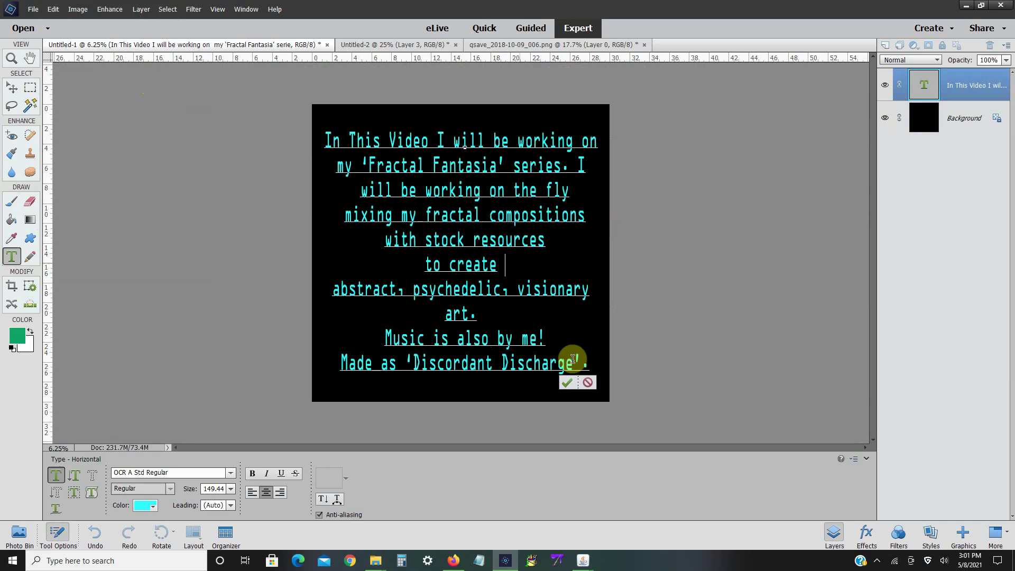
pyautogui.click(591, 365)
pyautogui.moveTo(590, 365); pyautogui.dragTo(330, 143)
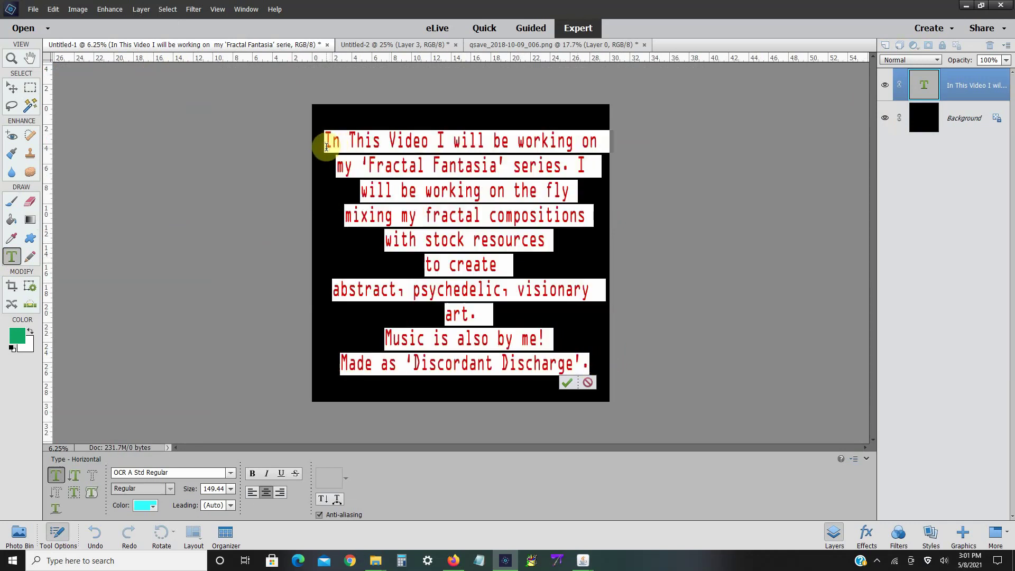
pyautogui.write('Sorry i')
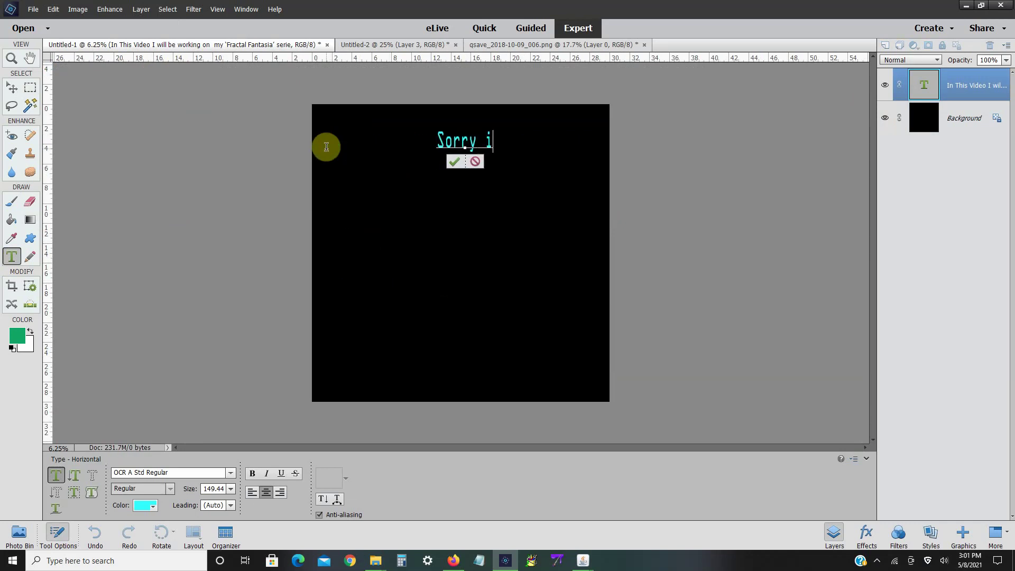
pyautogui.write('t is so sl')
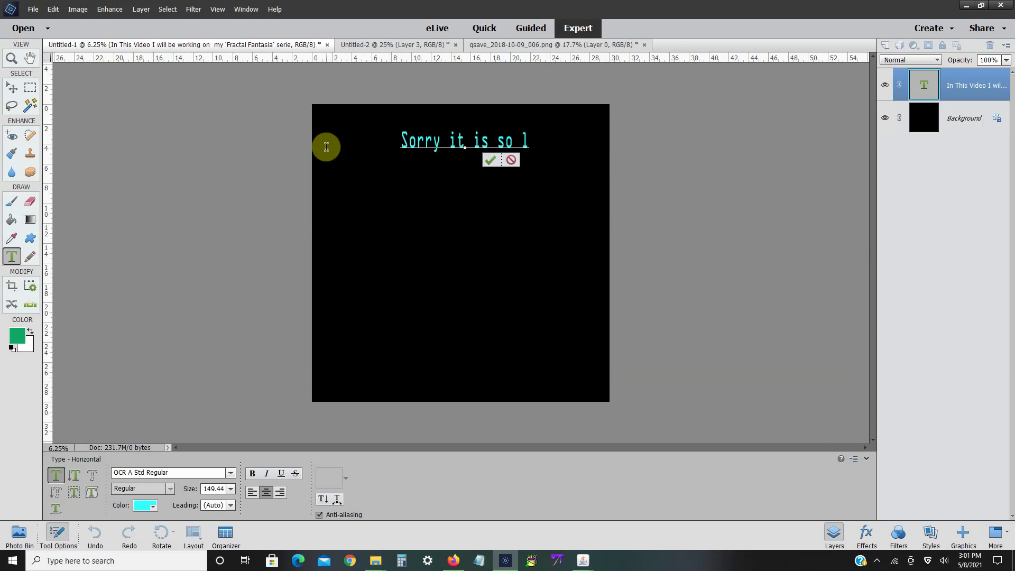
pyautogui.write('ow')
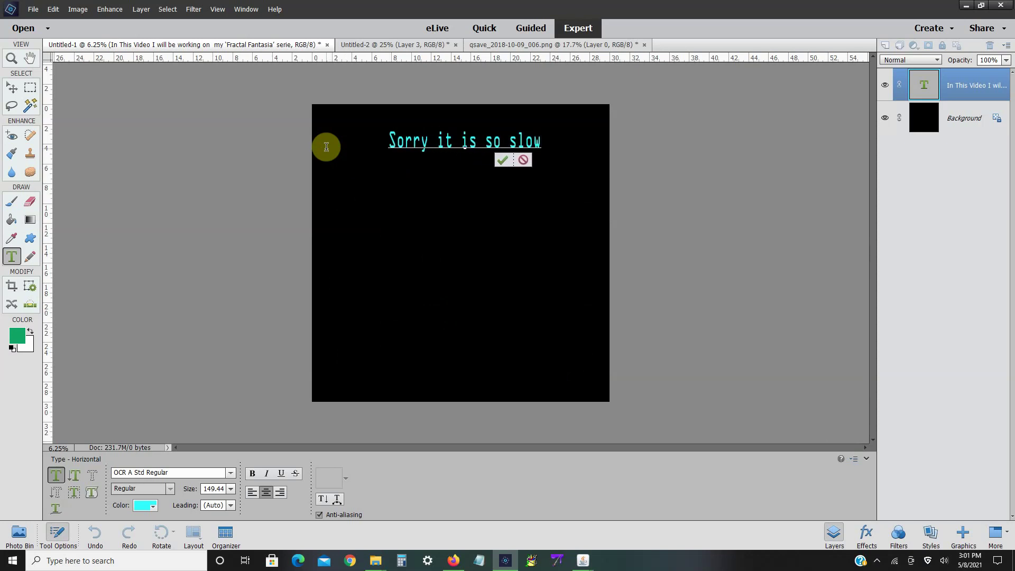
pyautogui.write('.')
pyautogui.press('Return')
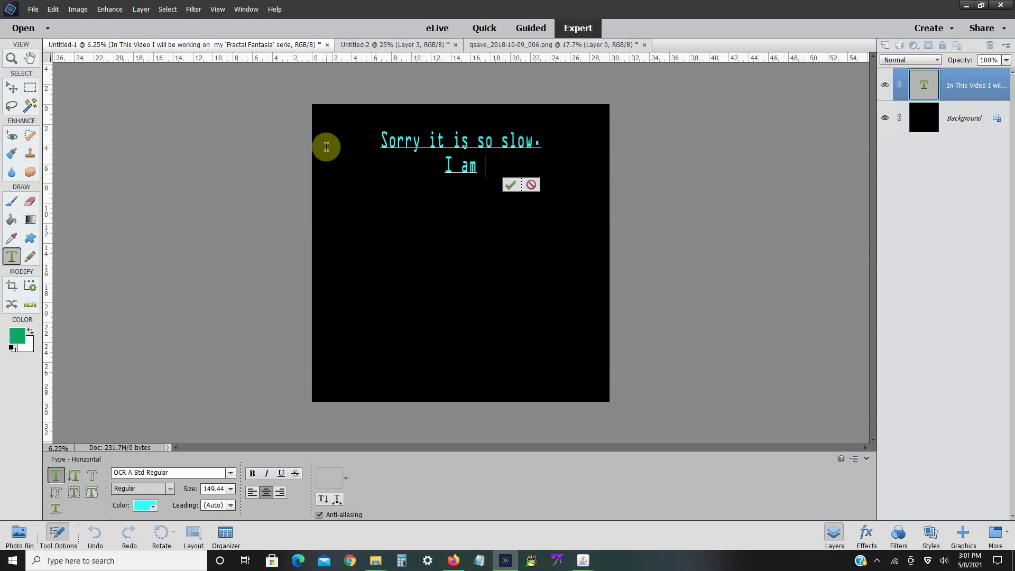
pyautogui.write('I am running multi')
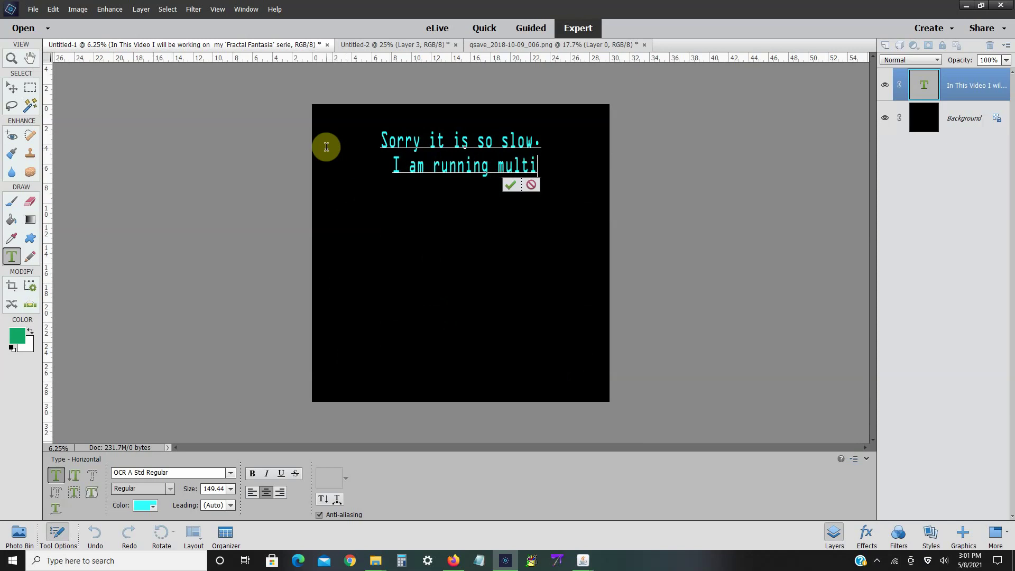
pyautogui.write('ple program')
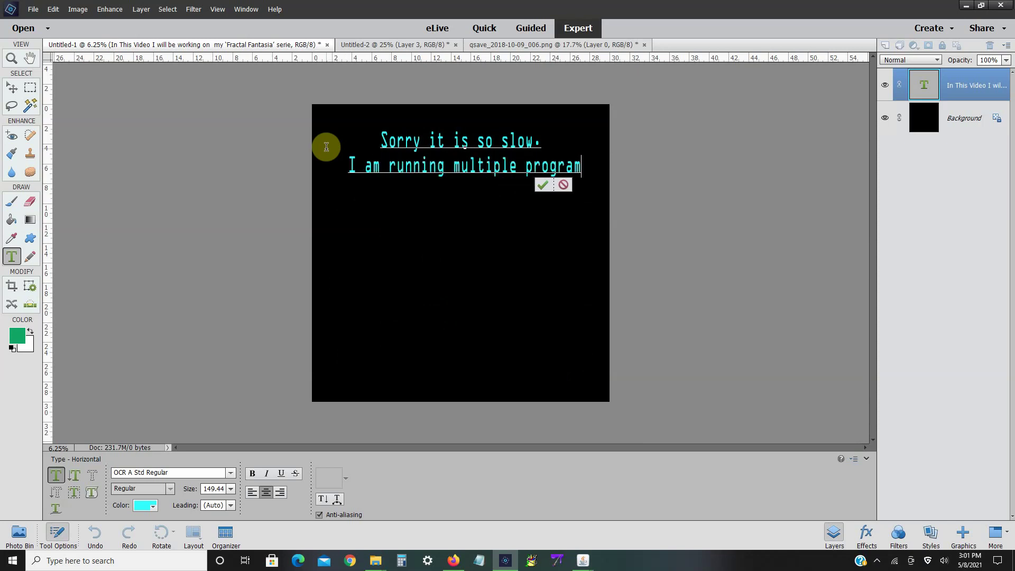
pyautogui.write('s.')
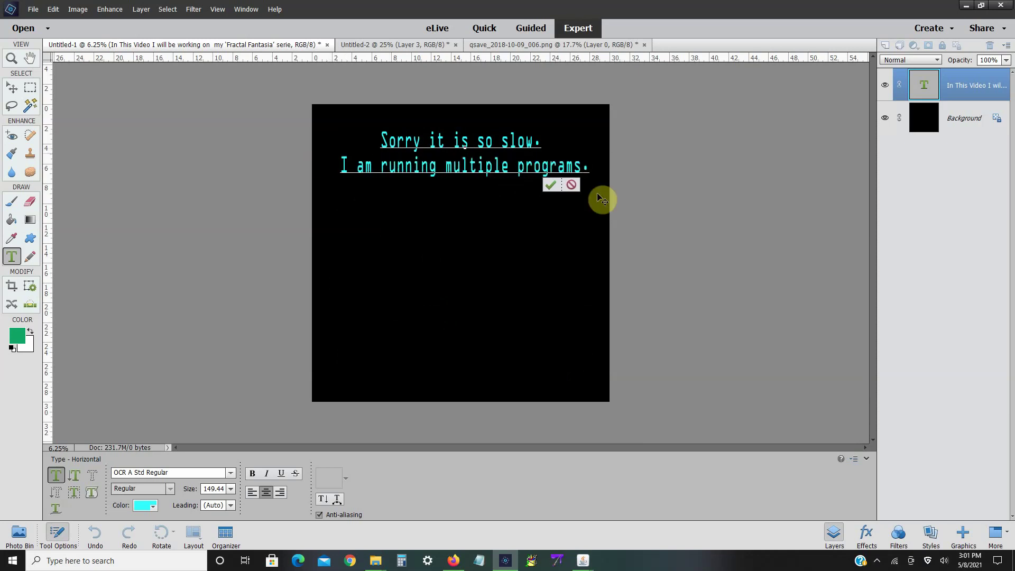
pyautogui.click(555, 189)
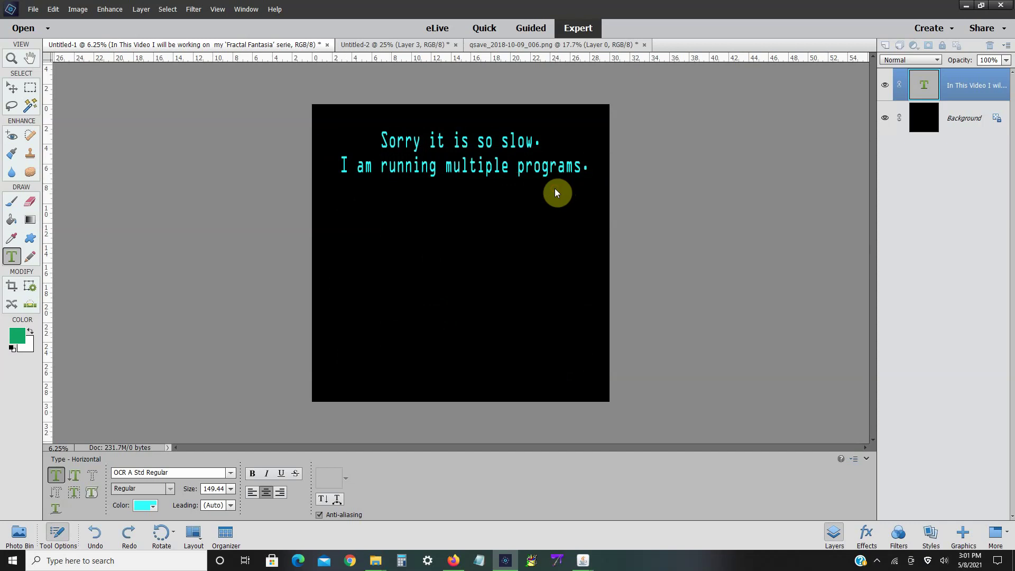
# - Paste the copied fractal into Untitled-2 as a new layer above Layer 3
pyautogui.press('v')
pyautogui.click(392, 45)
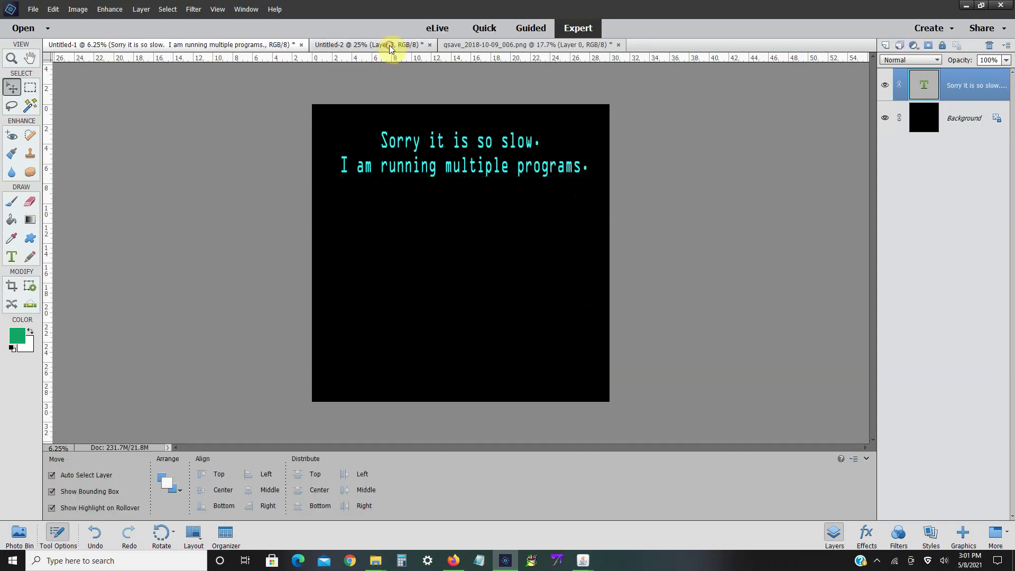
pyautogui.click(53, 9)
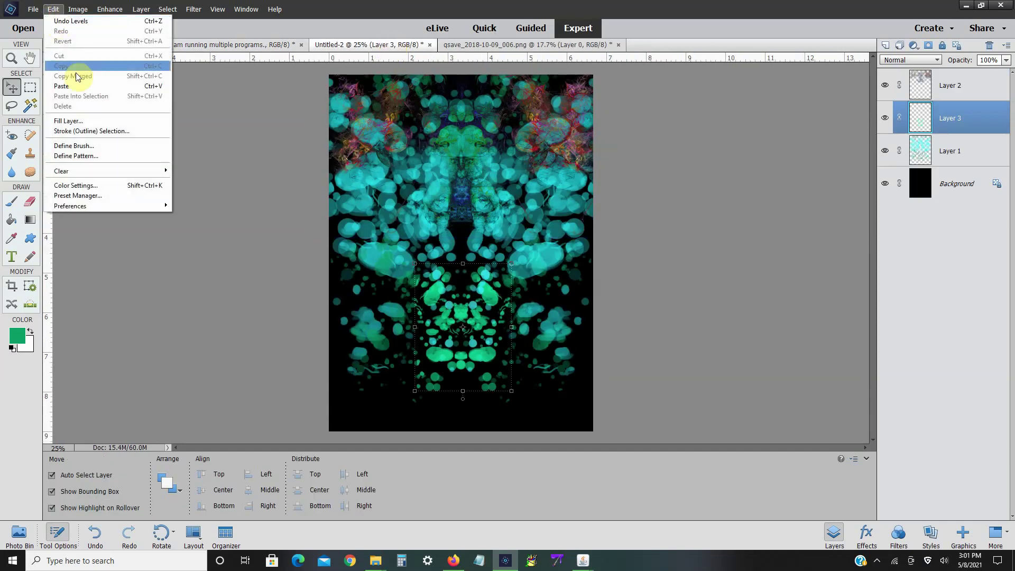
pyautogui.click(78, 82)
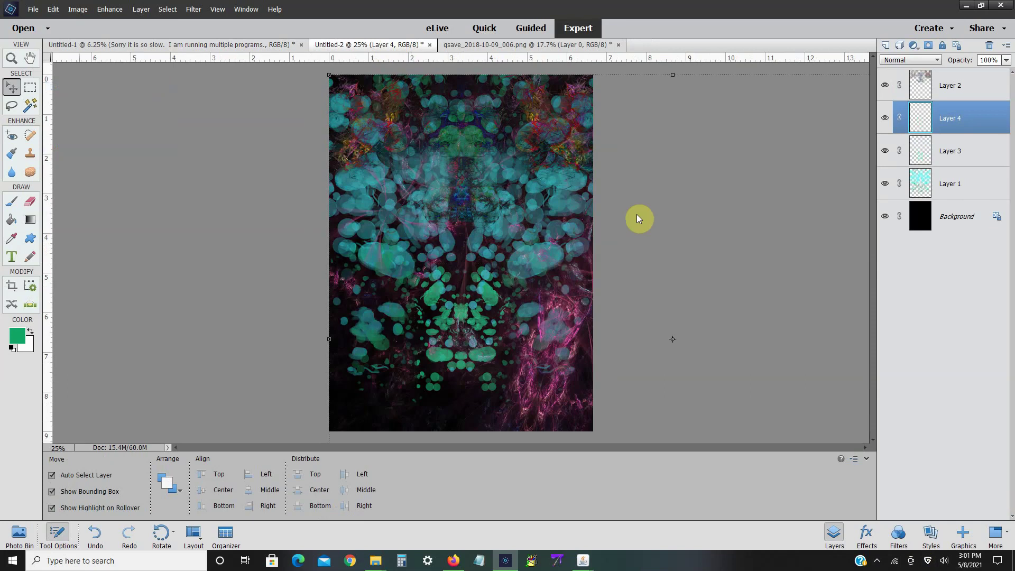
# - Free-transform the pasted fractal to 73.08% width and 58.18% height, centred horizontally over the lower part of the composition
pyautogui.click(77, 9)
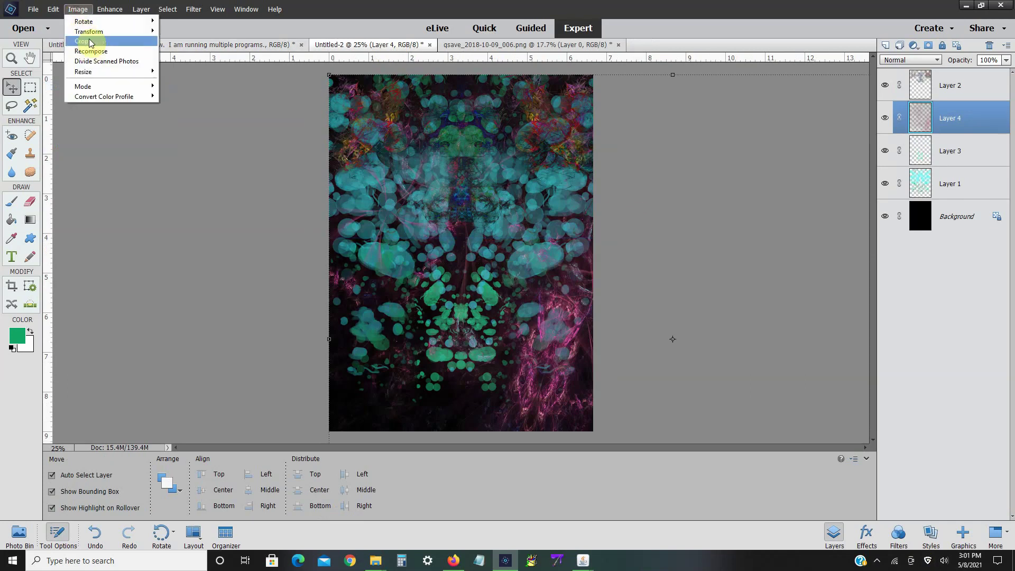
pyautogui.moveTo(150, 32)
pyautogui.click(201, 32)
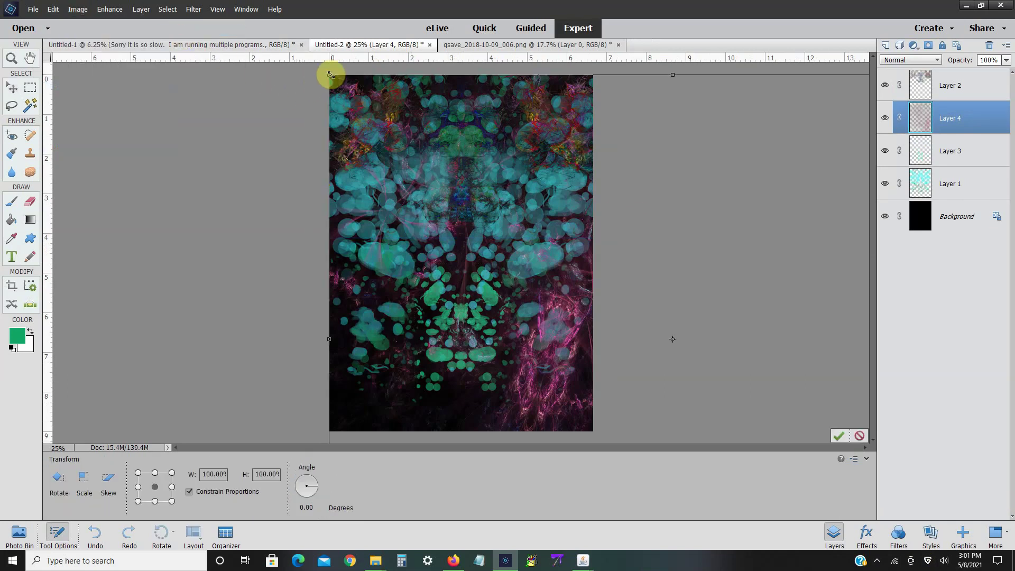
pyautogui.moveTo(330, 74); pyautogui.dragTo(279, 226)
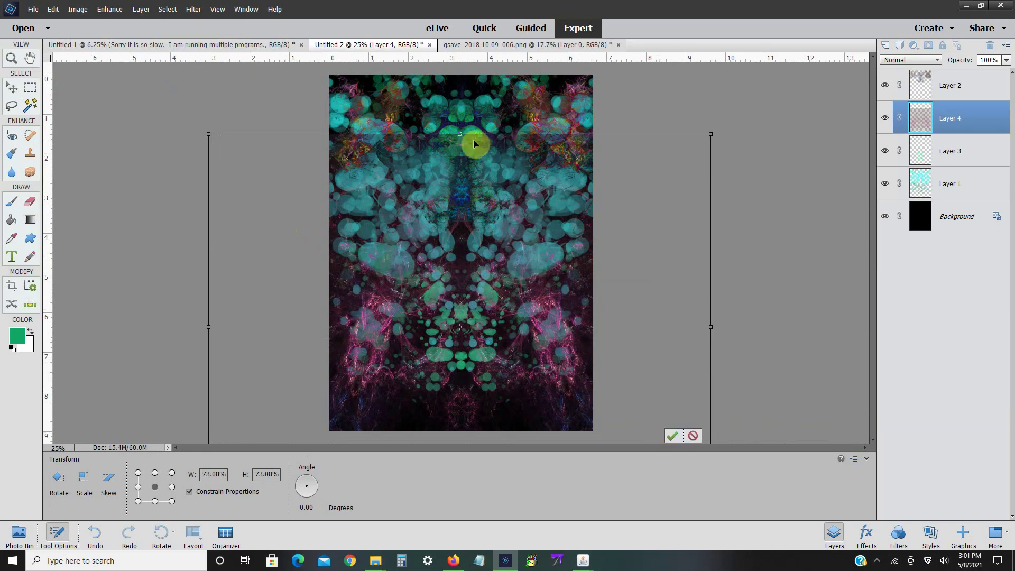
pyautogui.moveTo(461, 140); pyautogui.dragTo(453, 214)
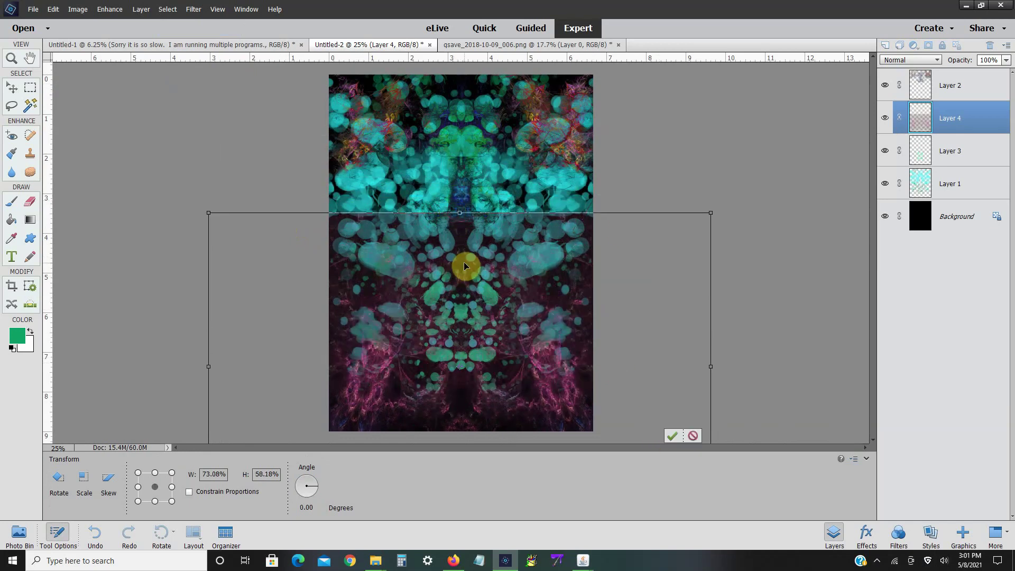
pyautogui.moveTo(464, 261)
pyautogui.mouseDown()
pyautogui.moveTo(460, 233)
pyautogui.moveTo(459, 251)
pyautogui.mouseUp()
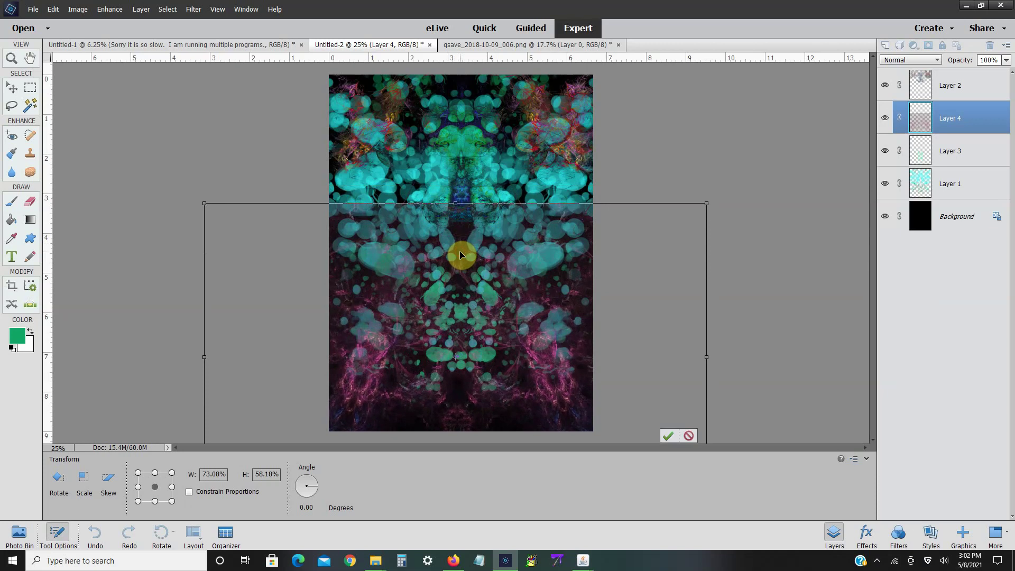
pyautogui.hotkey('shift', 'Right')
pyautogui.hotkey('shift', 'Right')
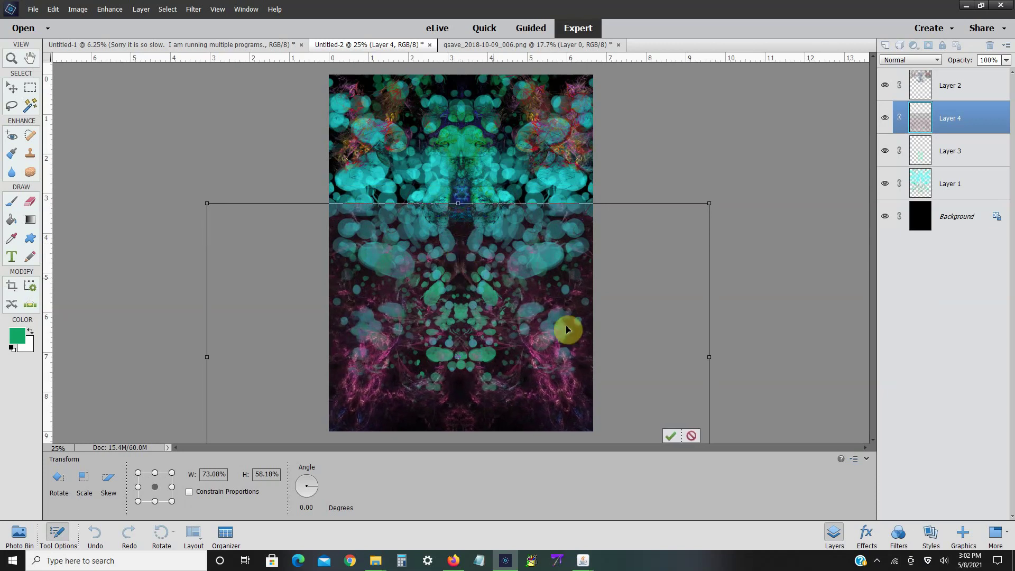
pyautogui.click(670, 435)
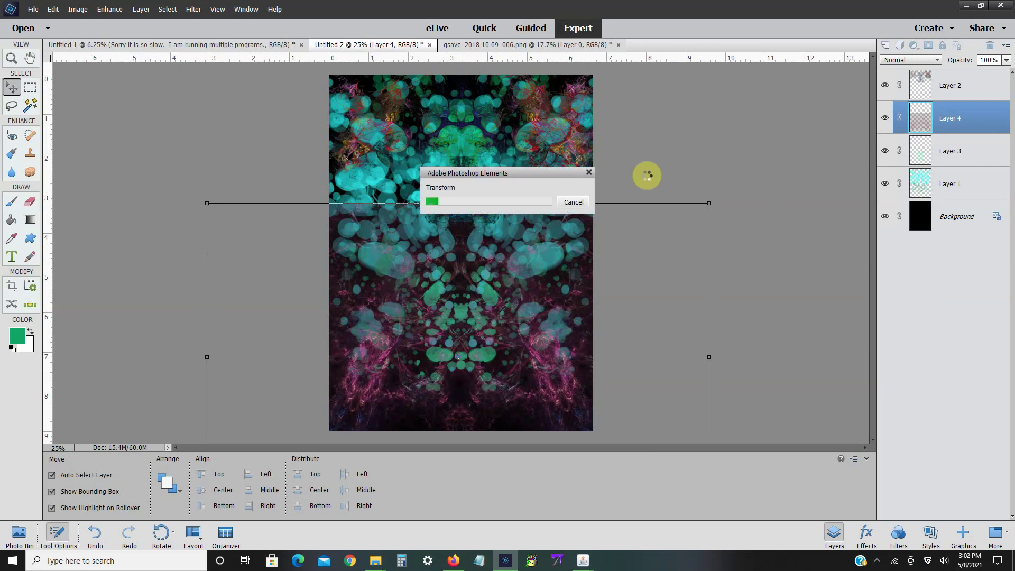
# - Erase the hard upper edge of the fractal on Layer 4 with a soft 286 px eraser at 70% opacity
pyautogui.click(30, 201)
pyautogui.moveTo(555, 191)
pyautogui.mouseDown()
pyautogui.moveTo(584, 203)
pyautogui.moveTo(347, 203)
pyautogui.moveTo(369, 220)
pyautogui.moveTo(504, 212)
pyautogui.moveTo(554, 231)
pyautogui.moveTo(552, 246)
pyautogui.moveTo(531, 249)
pyautogui.moveTo(565, 273)
pyautogui.moveTo(593, 253)
pyautogui.moveTo(519, 228)
pyautogui.moveTo(371, 235)
pyautogui.moveTo(385, 249)
pyautogui.moveTo(378, 269)
pyautogui.moveTo(395, 249)
pyautogui.moveTo(381, 277)
pyautogui.moveTo(396, 285)
pyautogui.moveTo(460, 296)
pyautogui.moveTo(460, 308)
pyautogui.moveTo(488, 290)
pyautogui.moveTo(478, 307)
pyautogui.moveTo(438, 291)
pyautogui.moveTo(476, 359)
pyautogui.moveTo(445, 350)
pyautogui.moveTo(477, 355)
pyautogui.moveTo(473, 324)
pyautogui.moveTo(448, 300)
pyautogui.moveTo(439, 306)
pyautogui.moveTo(444, 351)
pyautogui.moveTo(458, 360)
pyautogui.moveTo(456, 329)
pyautogui.moveTo(414, 271)
pyautogui.mouseUp()
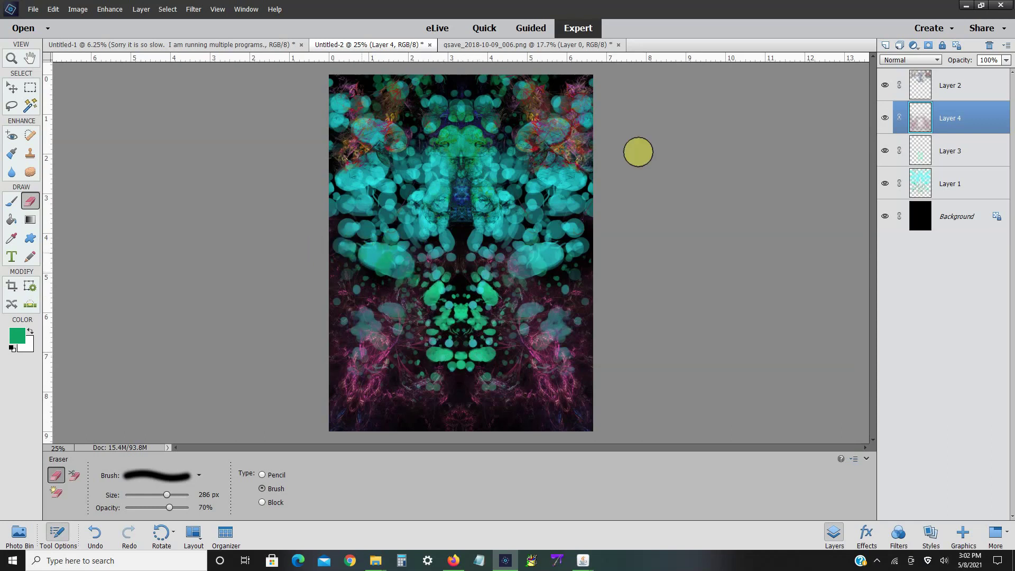
# - Intensify the pink fractal by duplicating Layer 4 and merging the copy down into it
pyautogui.rightClick(932, 119)
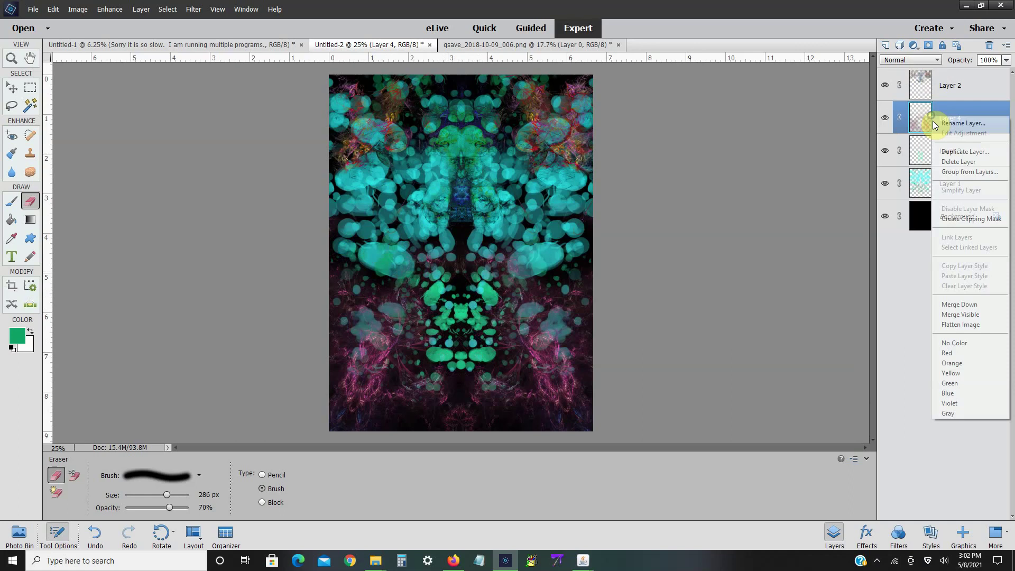
pyautogui.click(944, 152)
pyautogui.click(604, 176)
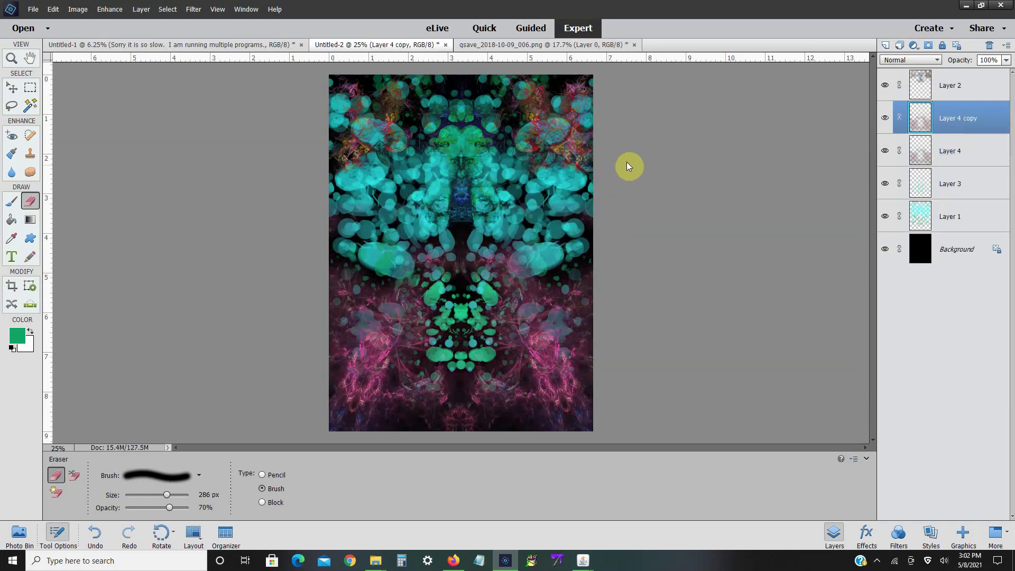
pyautogui.rightClick(922, 125)
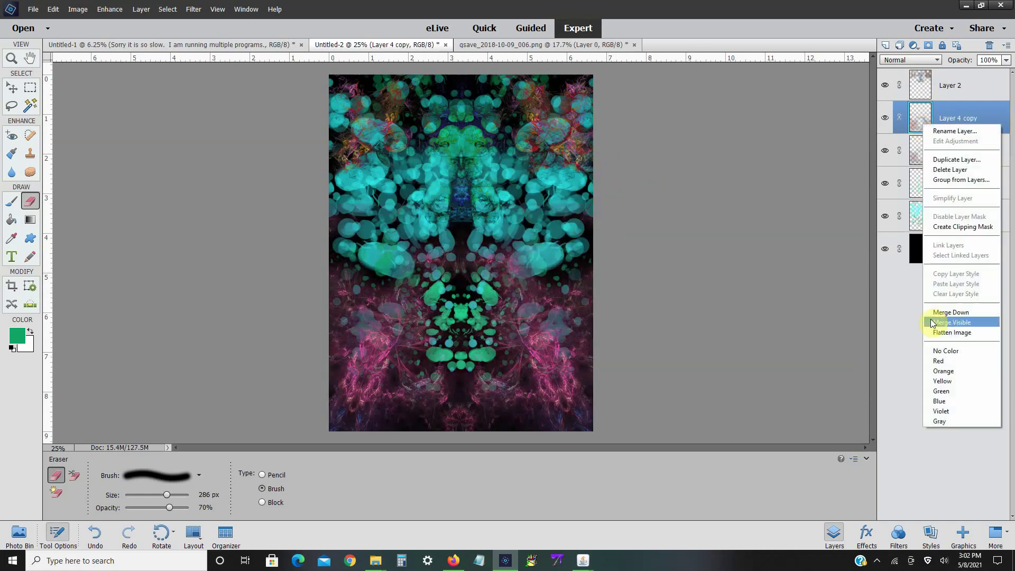
pyautogui.click(930, 313)
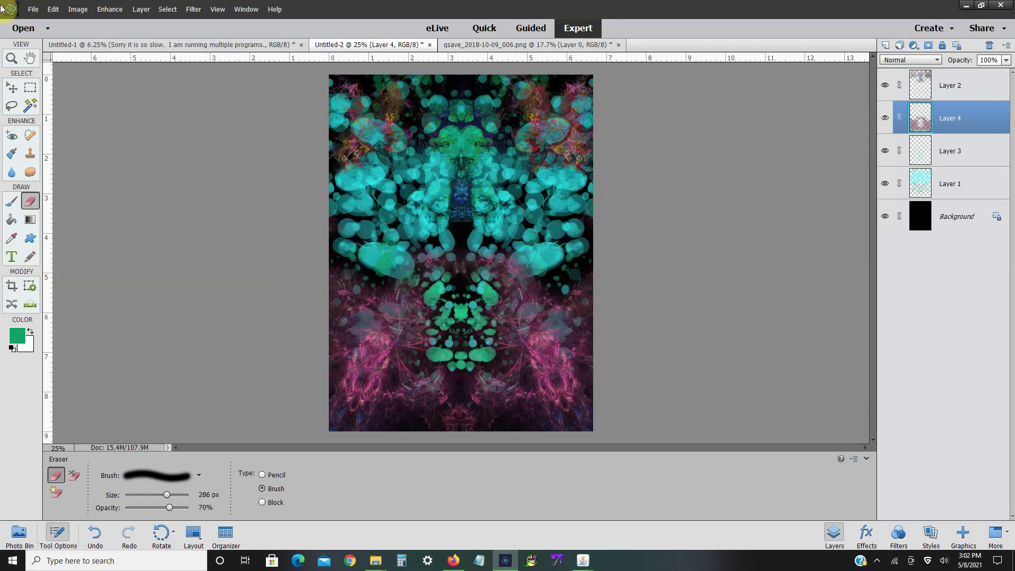
# - Apply Shadows/Highlights to Layer 4 with shadows lightened 41% and midtone contrast at -39%
pyautogui.click(110, 10)
pyautogui.moveTo(135, 127)
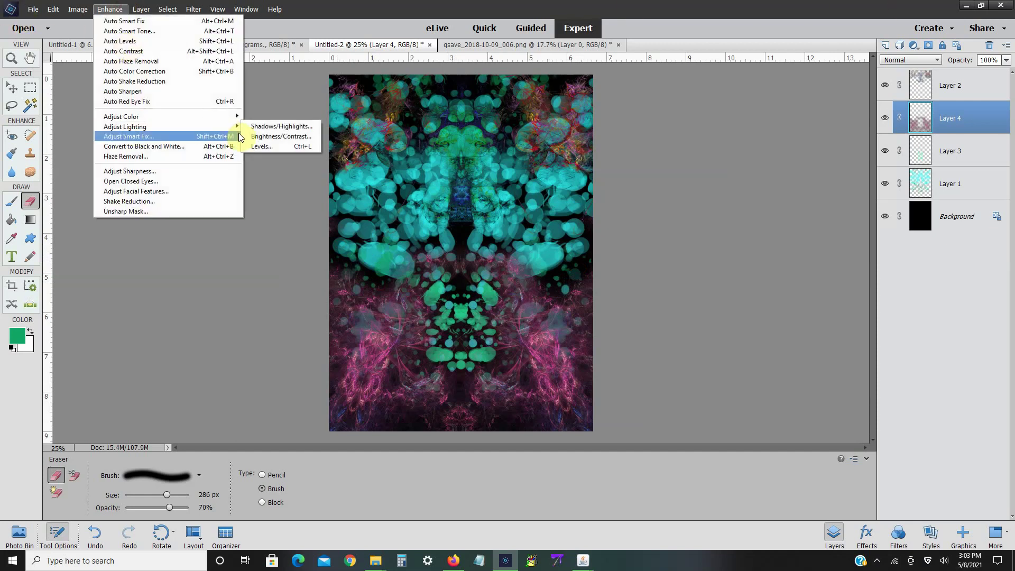
pyautogui.click(264, 127)
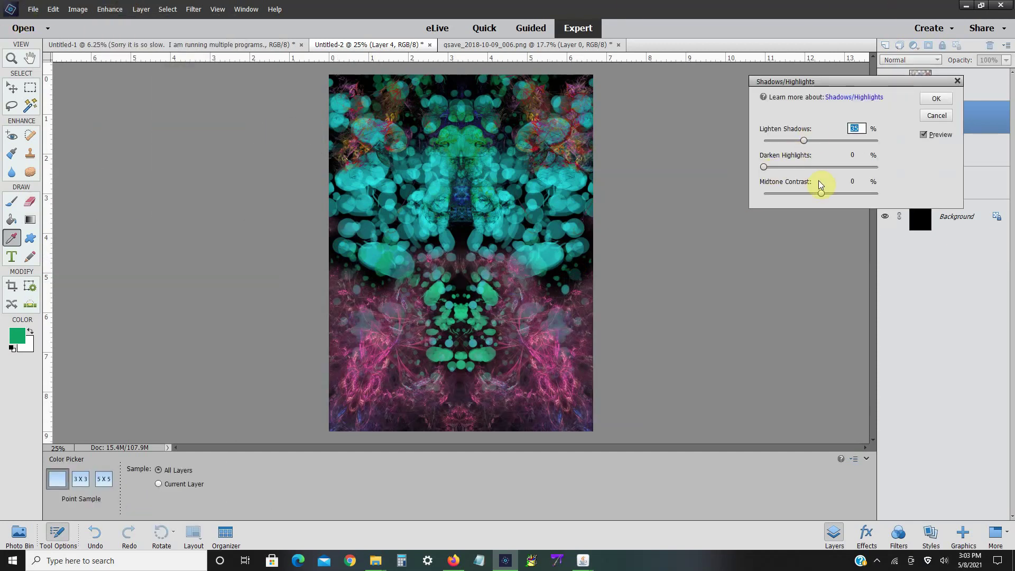
pyautogui.moveTo(821, 193); pyautogui.dragTo(799, 193)
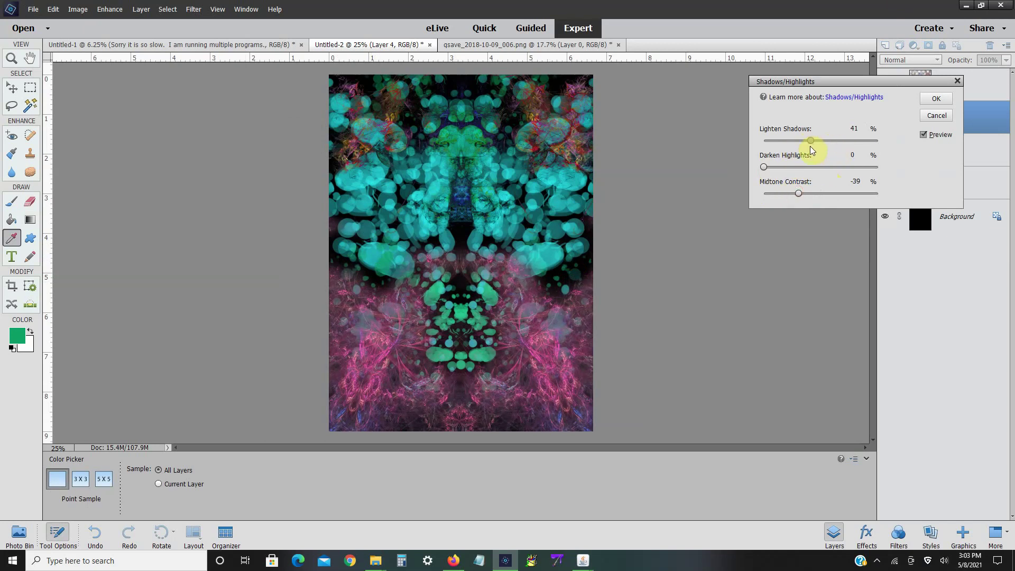
pyautogui.click(811, 146)
pyautogui.click(934, 100)
pyautogui.press('e')
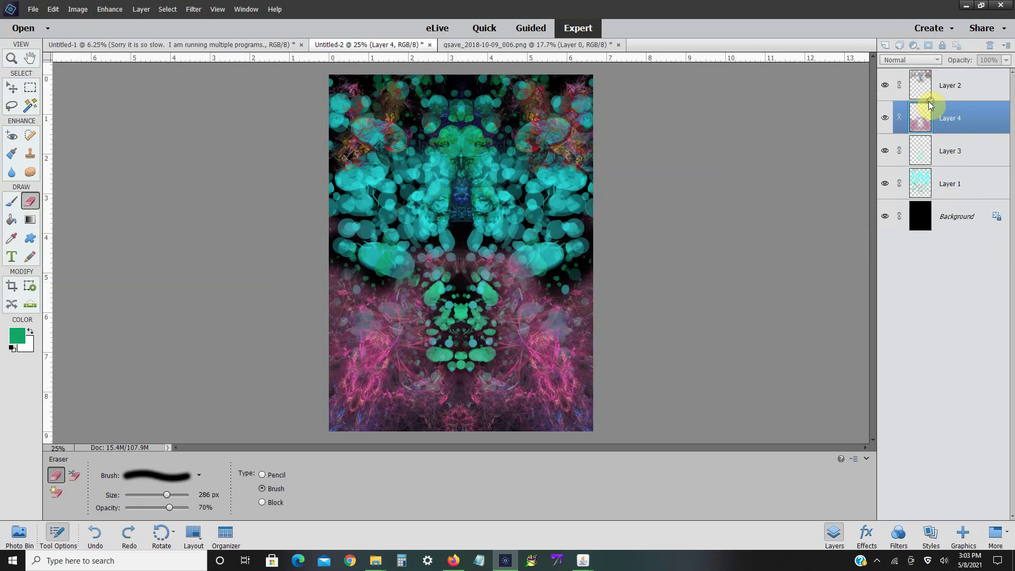
# - Duplicate the lightened Layer 4, set the copy's opacity to 48%, and merge it down into Layer 4
pyautogui.rightClick(963, 112)
pyautogui.click(962, 150)
pyautogui.click(602, 176)
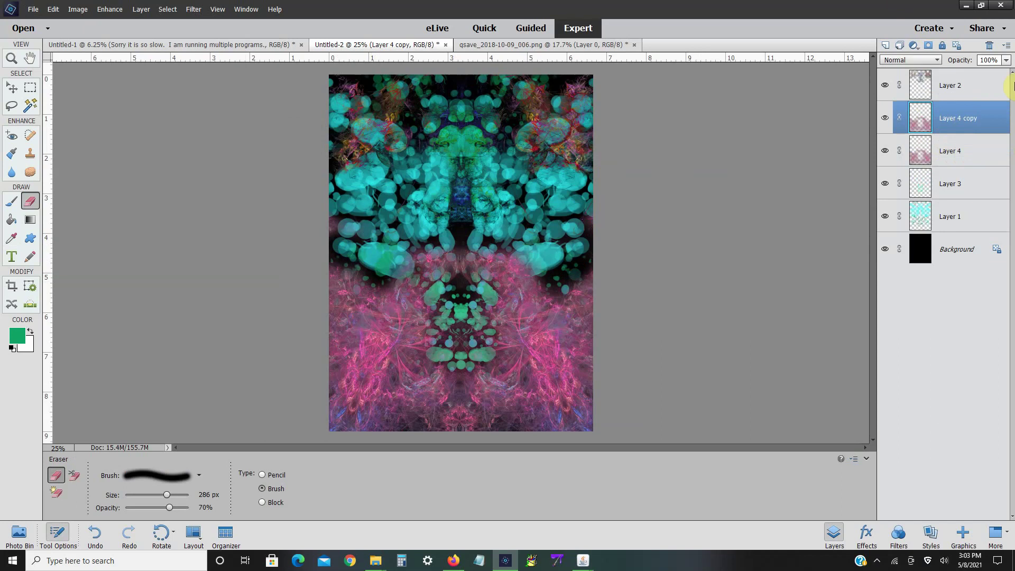
pyautogui.click(1006, 59)
pyautogui.moveTo(1005, 73); pyautogui.dragTo(981, 77)
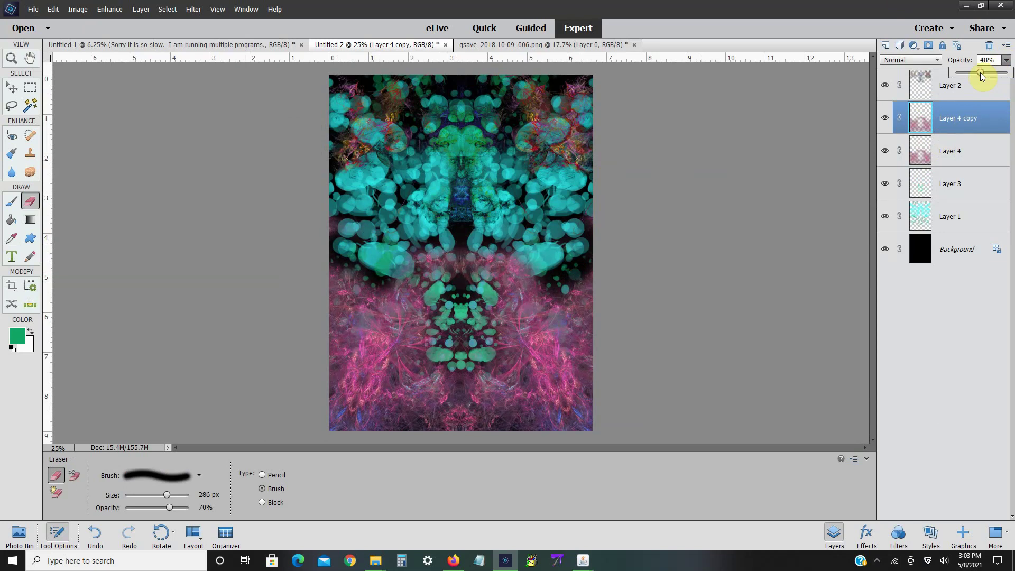
pyautogui.rightClick(959, 120)
pyautogui.click(972, 304)
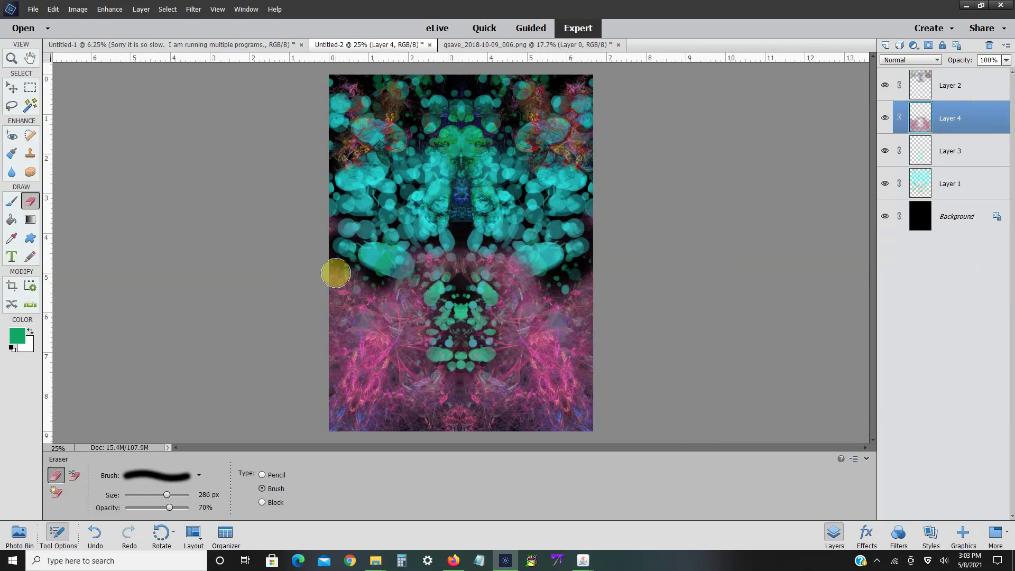
# - Erase the outer side edges of the pink fractal on Layer 4 with the soft 286 px eraser at 70% opacity
pyautogui.moveTo(330, 271); pyautogui.dragTo(323, 377)
pyautogui.moveTo(560, 294)
pyautogui.mouseDown()
pyautogui.moveTo(590, 283)
pyautogui.moveTo(595, 380)
pyautogui.moveTo(595, 325)
pyautogui.moveTo(573, 276)
pyautogui.mouseUp()
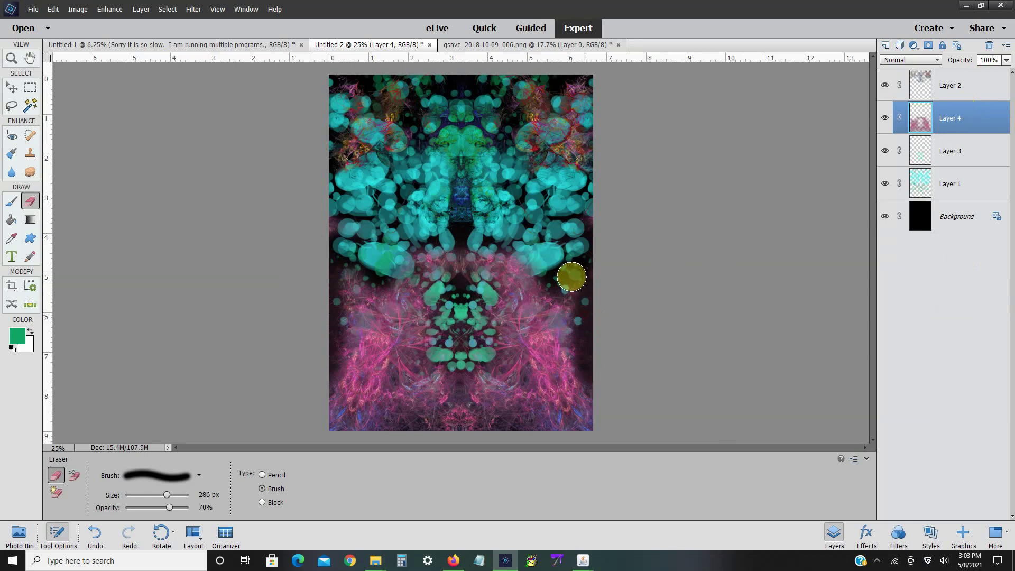
pyautogui.moveTo(355, 271)
pyautogui.mouseDown()
pyautogui.moveTo(352, 297)
pyautogui.moveTo(361, 288)
pyautogui.moveTo(400, 294)
pyautogui.moveTo(363, 293)
pyautogui.moveTo(340, 338)
pyautogui.moveTo(344, 318)
pyautogui.mouseUp()
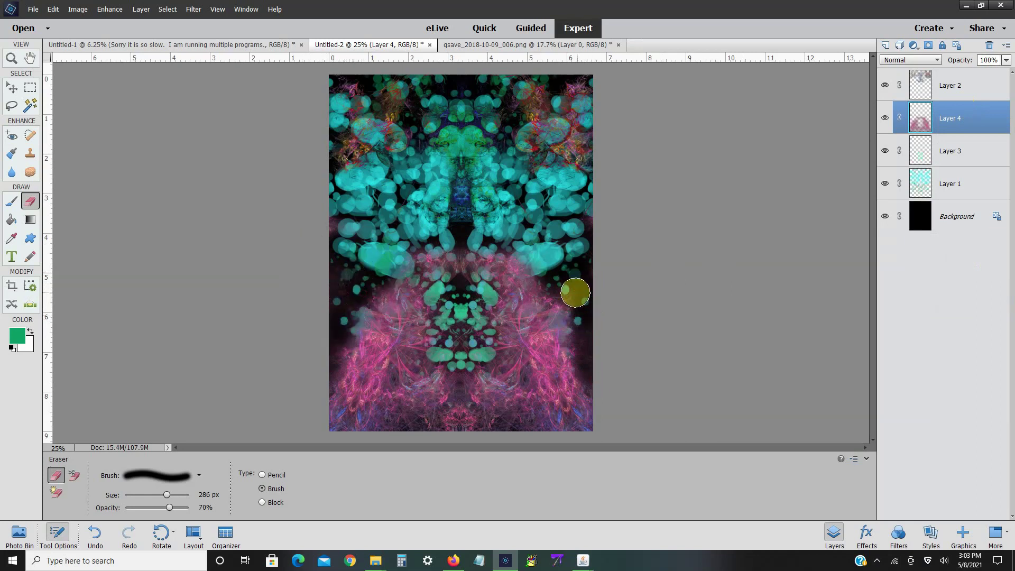
pyautogui.moveTo(575, 290)
pyautogui.mouseDown()
pyautogui.moveTo(568, 334)
pyautogui.moveTo(585, 358)
pyautogui.moveTo(593, 304)
pyautogui.mouseUp()
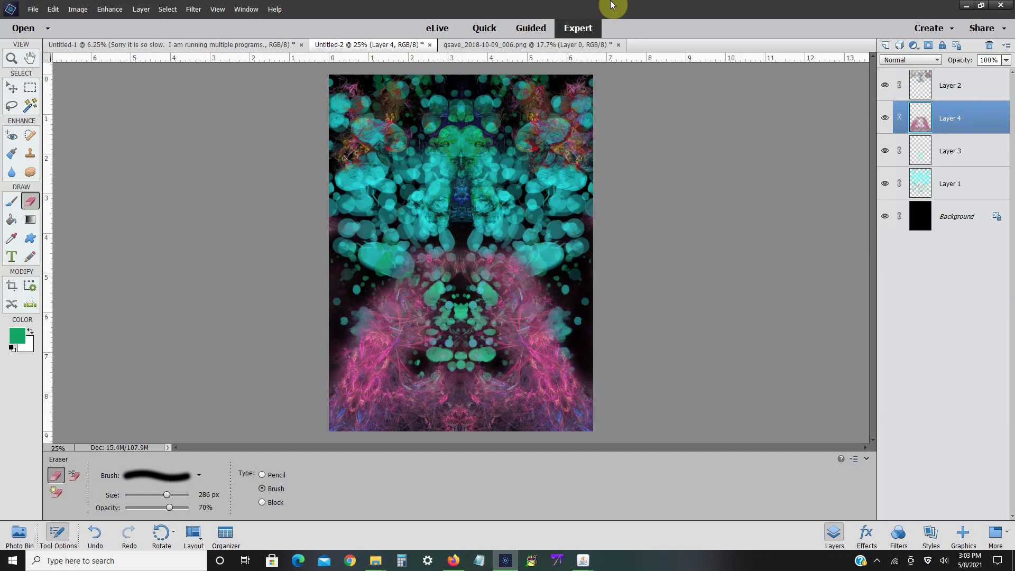
# - Apply Levels to Layer 4 with input shadows at 28 and highlights at 222
pyautogui.click(105, 9)
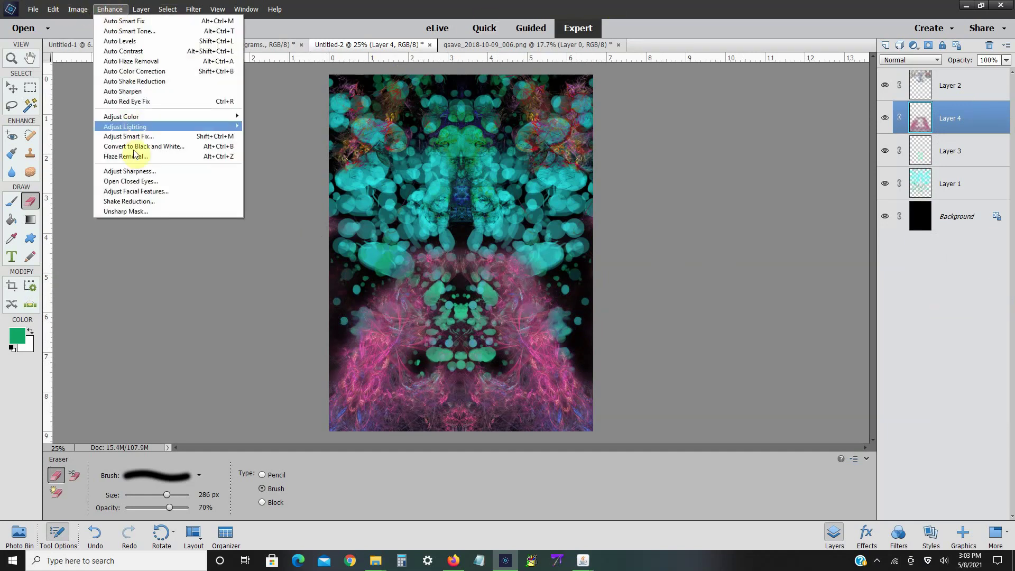
pyautogui.moveTo(135, 126)
pyautogui.click(265, 145)
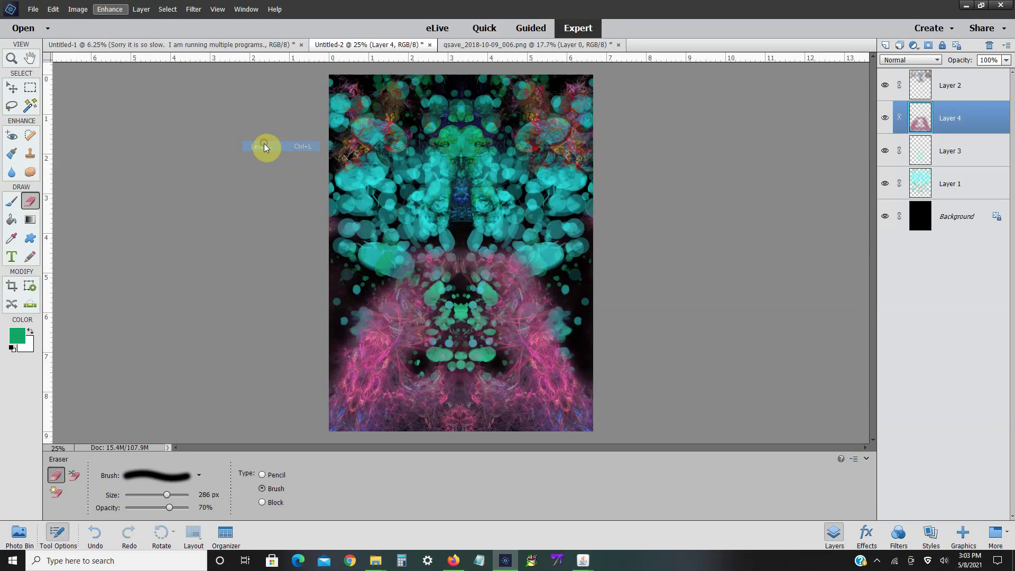
pyautogui.moveTo(775, 225); pyautogui.dragTo(789, 226)
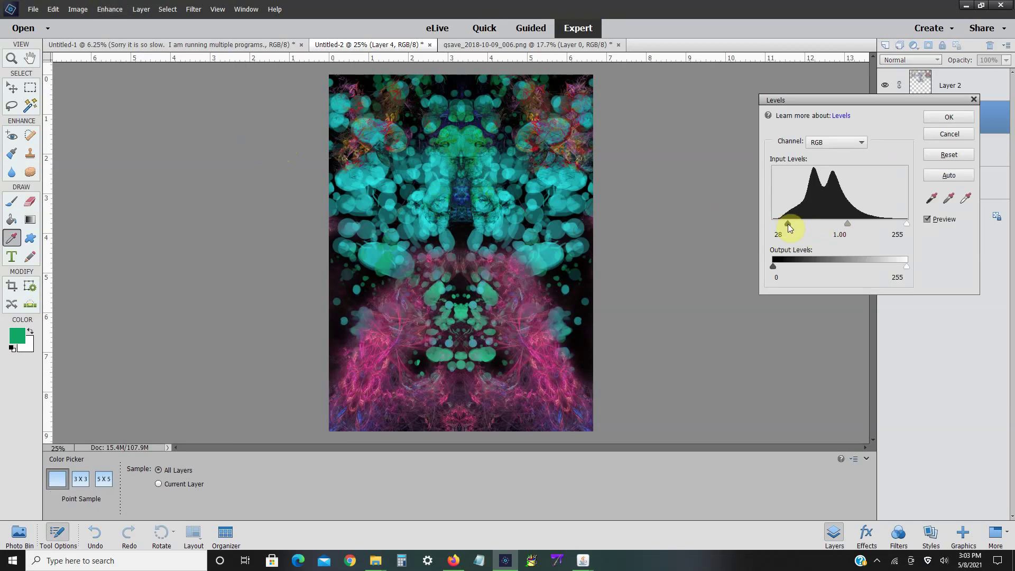
pyautogui.moveTo(905, 224); pyautogui.dragTo(888, 224)
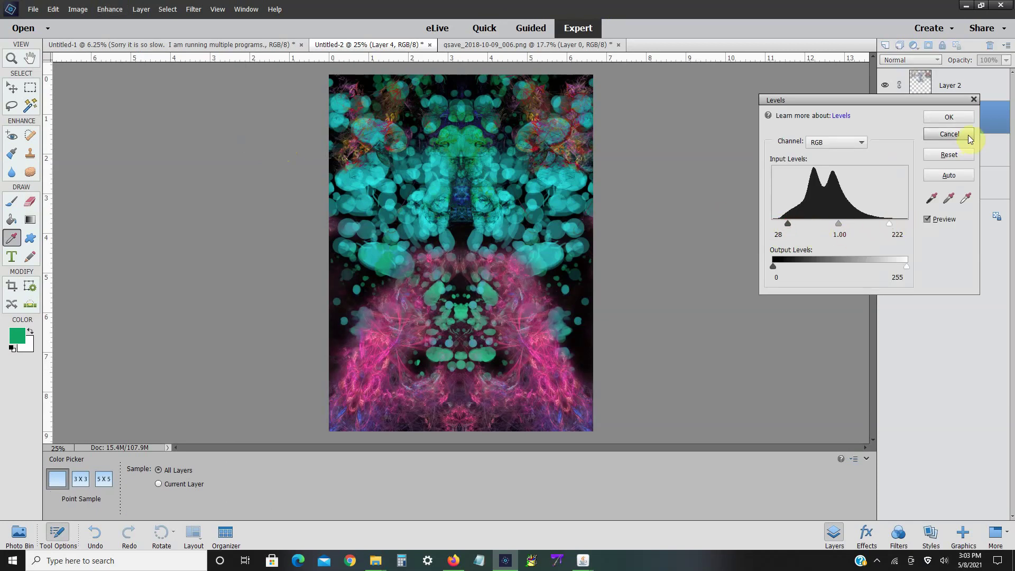
pyautogui.click(949, 116)
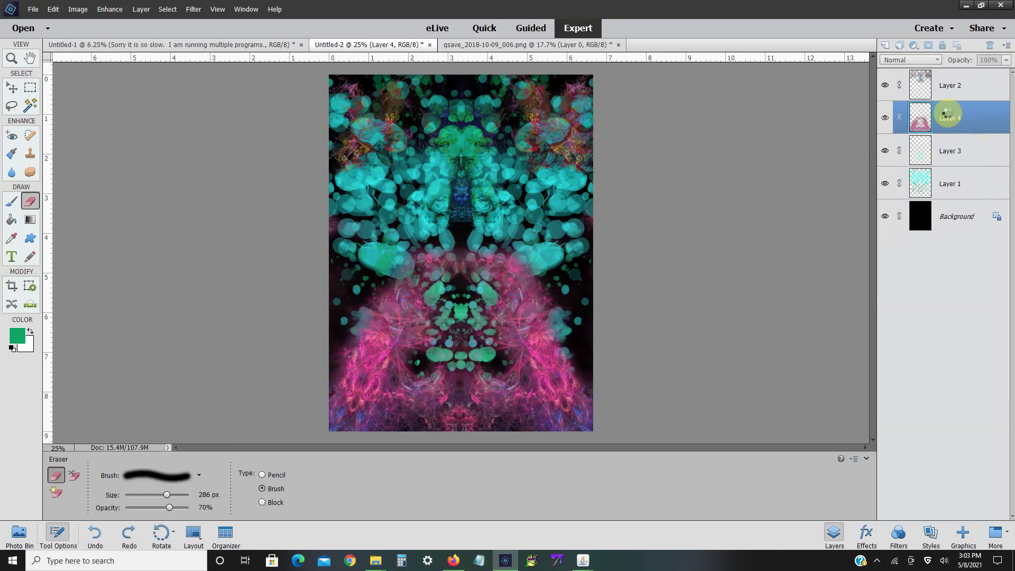
# - Move Layer 2 directly above Layer 1 in the layer stack and merge it down into Layer 1
pyautogui.click(954, 158)
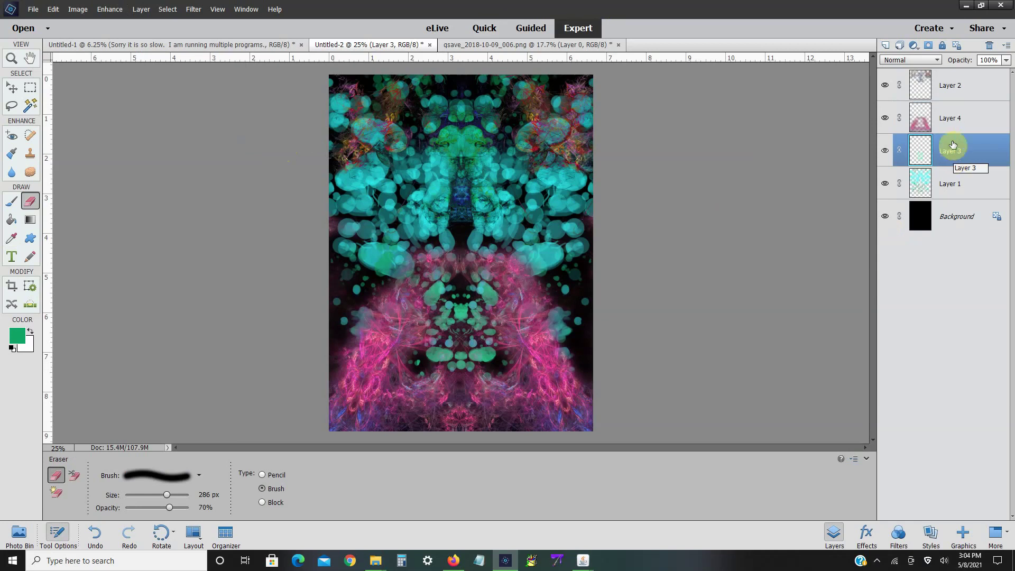
pyautogui.click(951, 121)
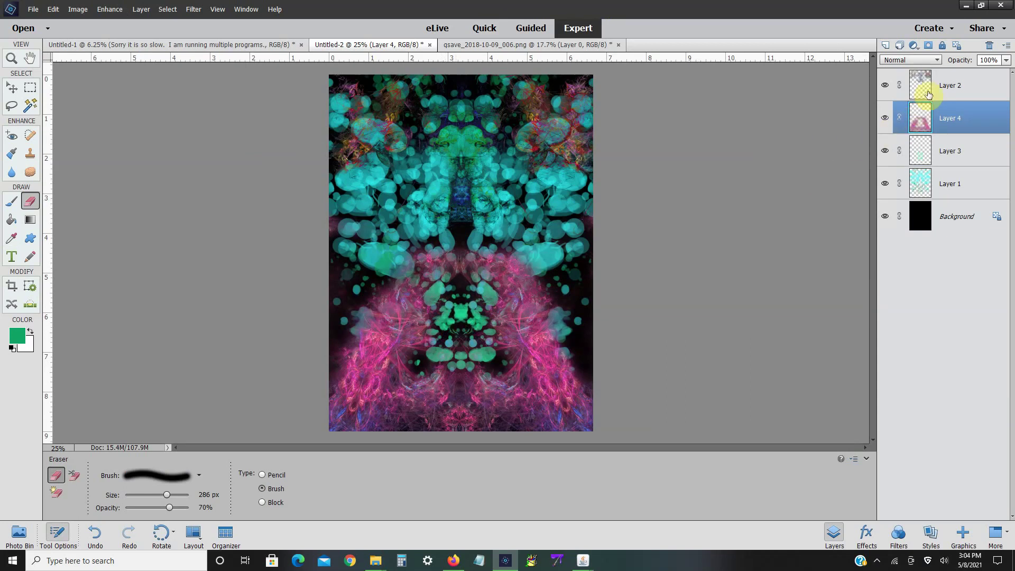
pyautogui.moveTo(930, 85); pyautogui.dragTo(924, 163)
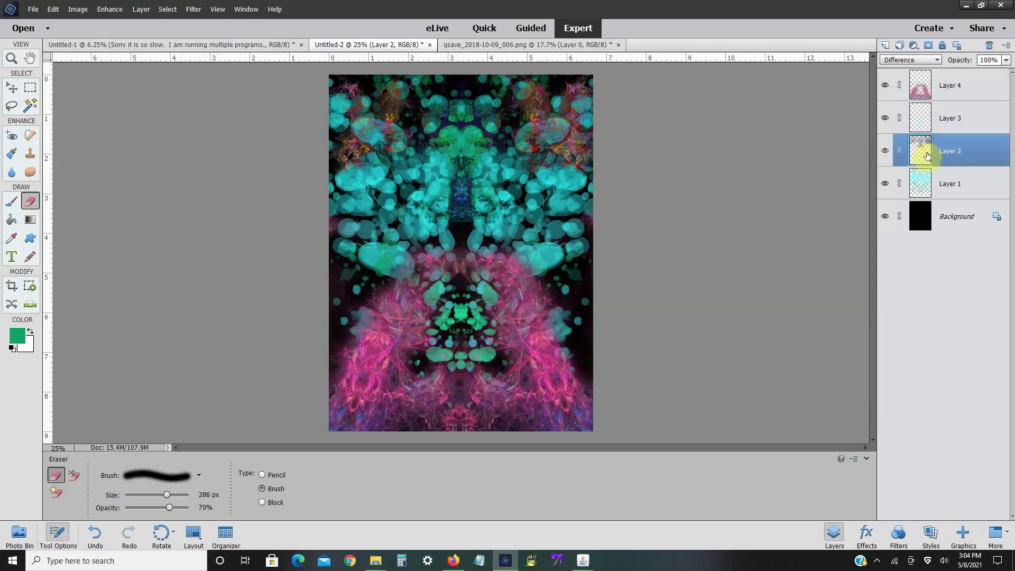
pyautogui.rightClick(927, 155)
pyautogui.click(972, 341)
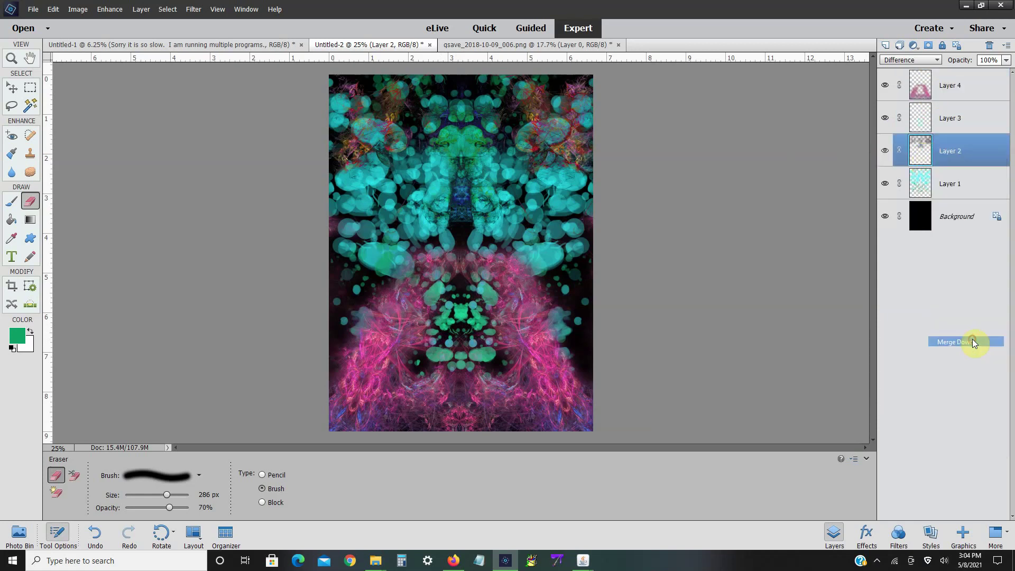
# - Lasso the head-shaped area at the upper centre of Layer 1 and copy and paste it as a new layer
pyautogui.click(12, 105)
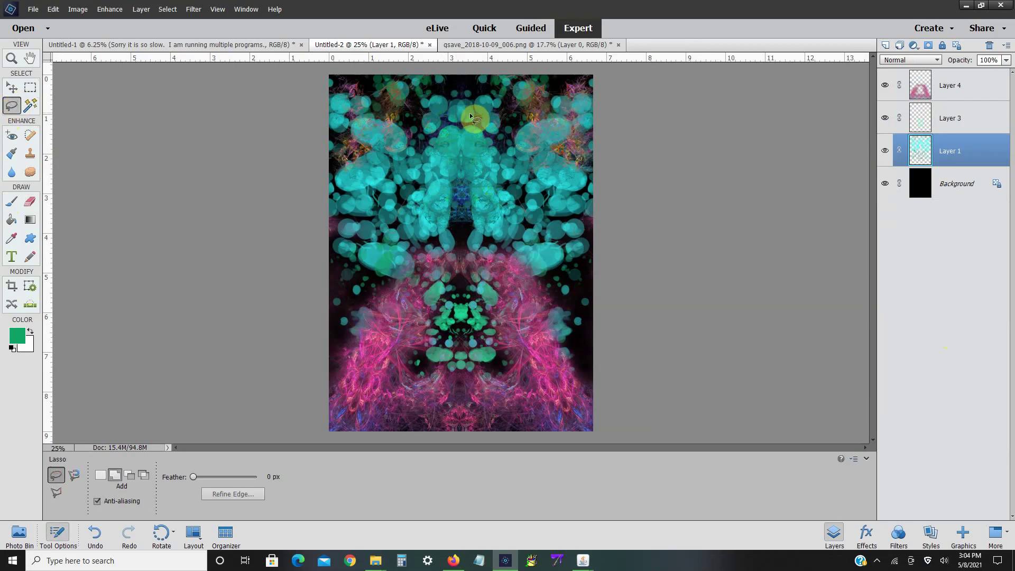
pyautogui.moveTo(471, 116)
pyautogui.mouseDown()
pyautogui.moveTo(503, 159)
pyautogui.moveTo(485, 182)
pyautogui.moveTo(442, 182)
pyautogui.moveTo(425, 166)
pyautogui.moveTo(431, 143)
pyautogui.moveTo(472, 117)
pyautogui.mouseUp()
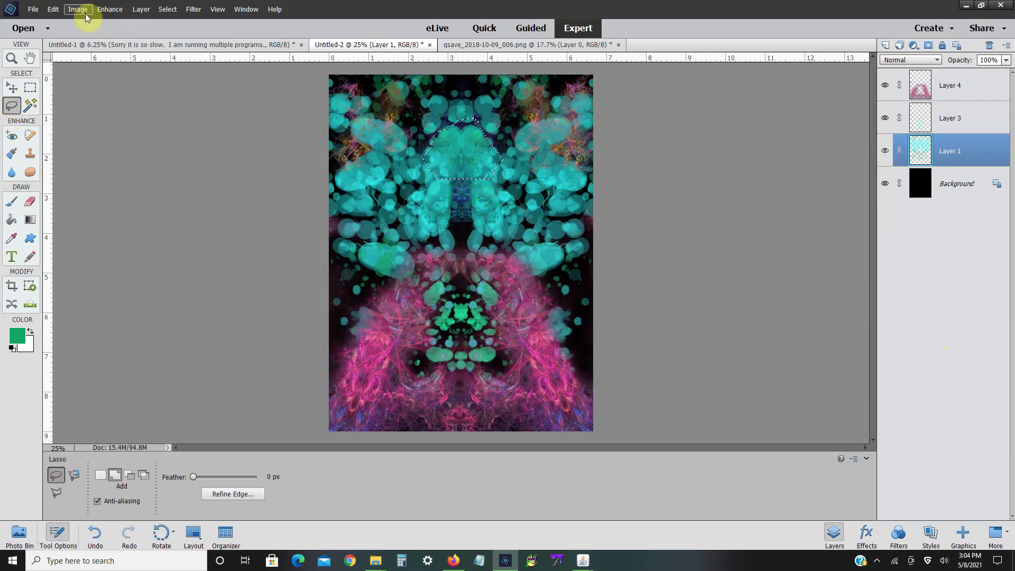
pyautogui.click(53, 10)
pyautogui.click(57, 11)
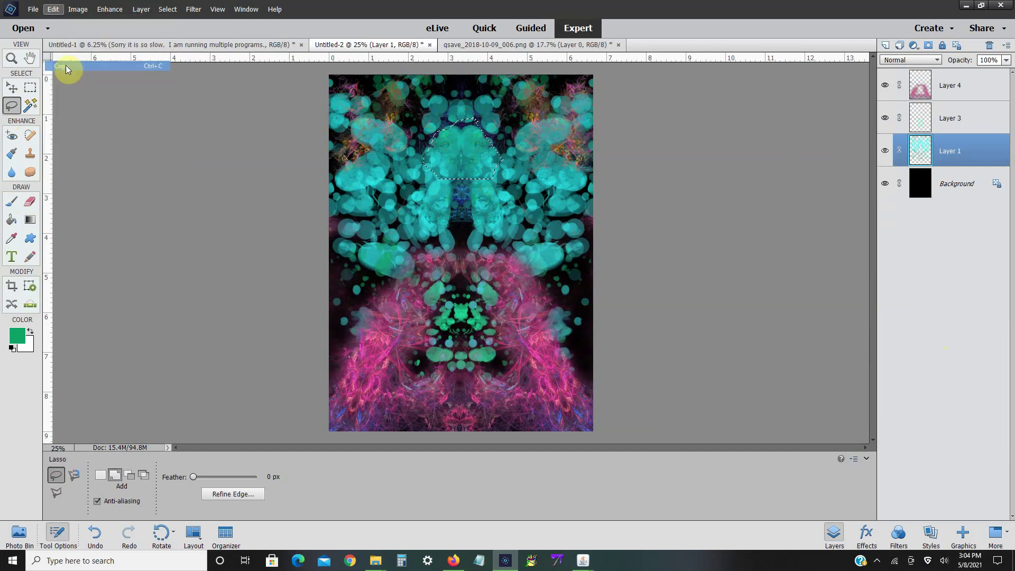
pyautogui.click(59, 11)
pyautogui.click(63, 94)
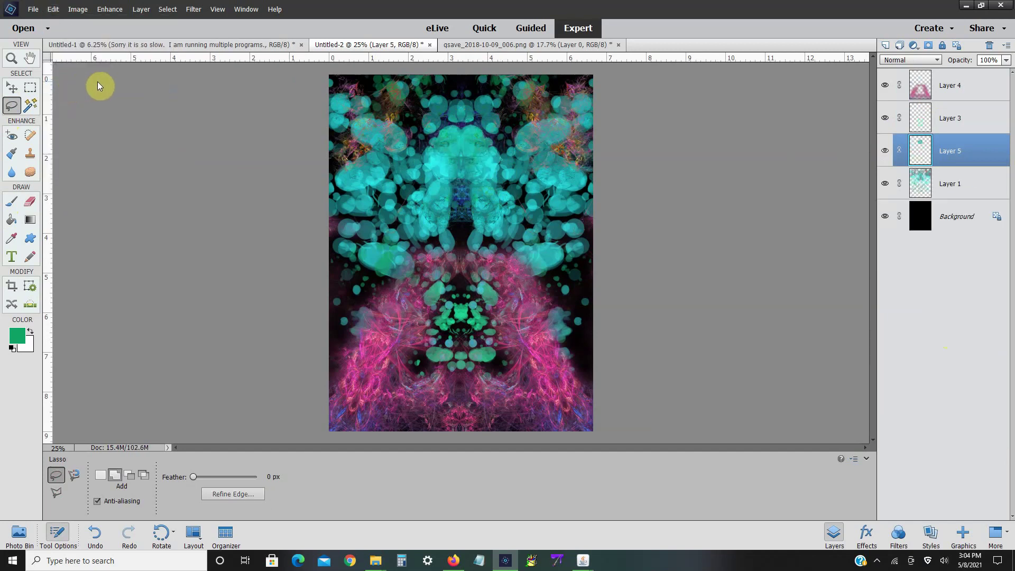
# - Try the Difference and Exclusion blend modes on the pasted head layer and settle on Overlay
pyautogui.click(929, 60)
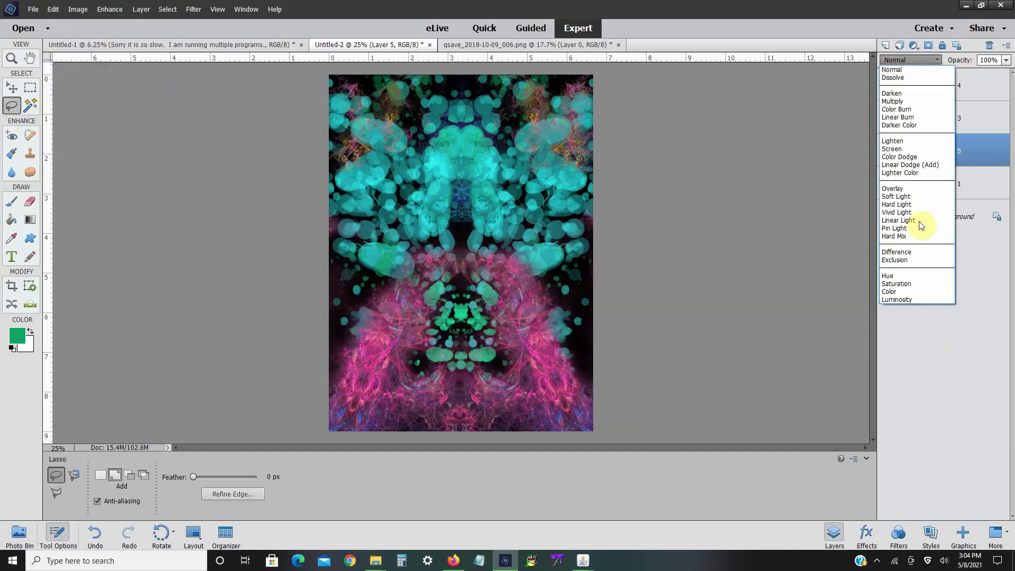
pyautogui.click(915, 253)
pyautogui.click(913, 60)
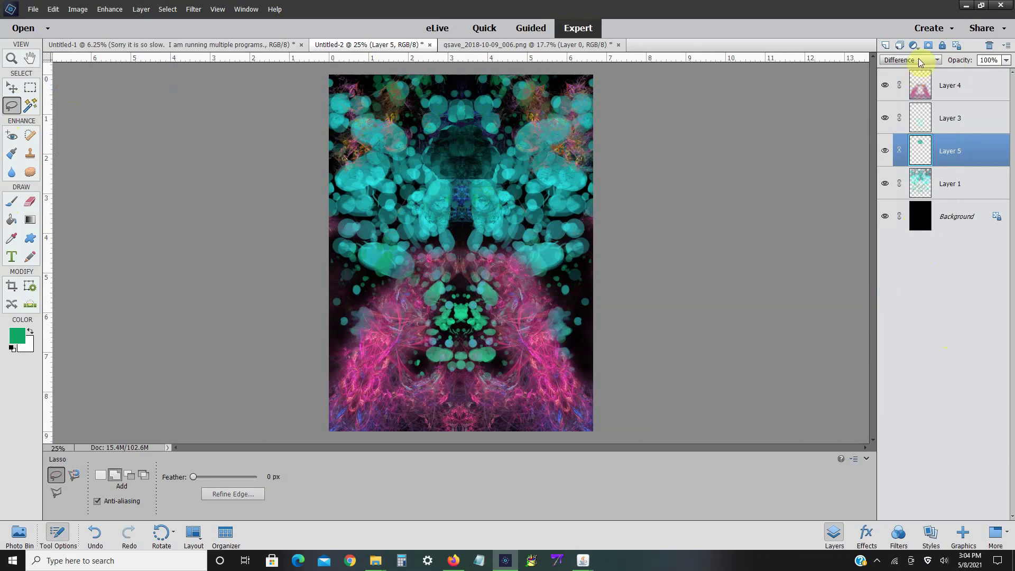
pyautogui.click(922, 258)
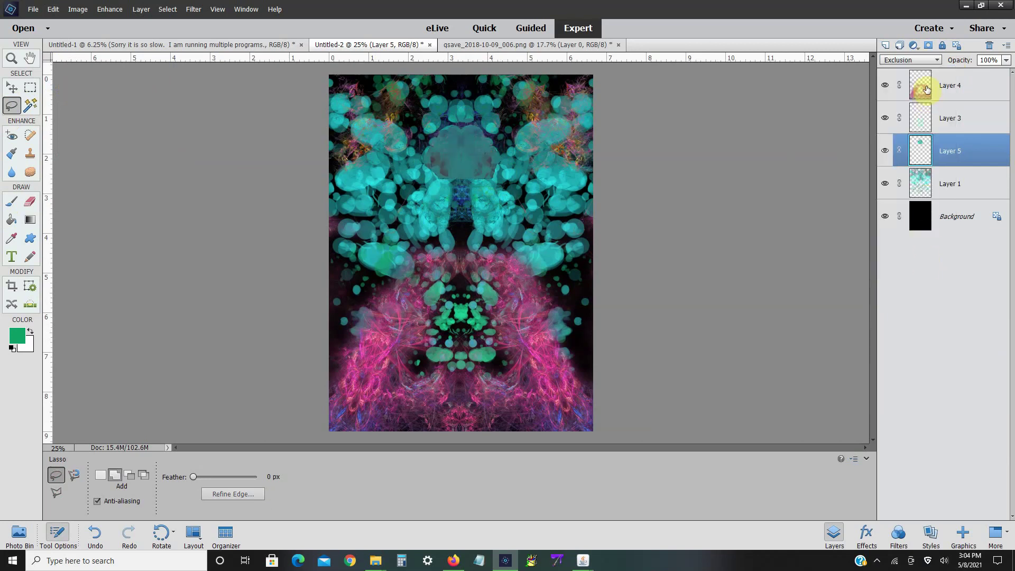
pyautogui.click(924, 59)
pyautogui.click(903, 188)
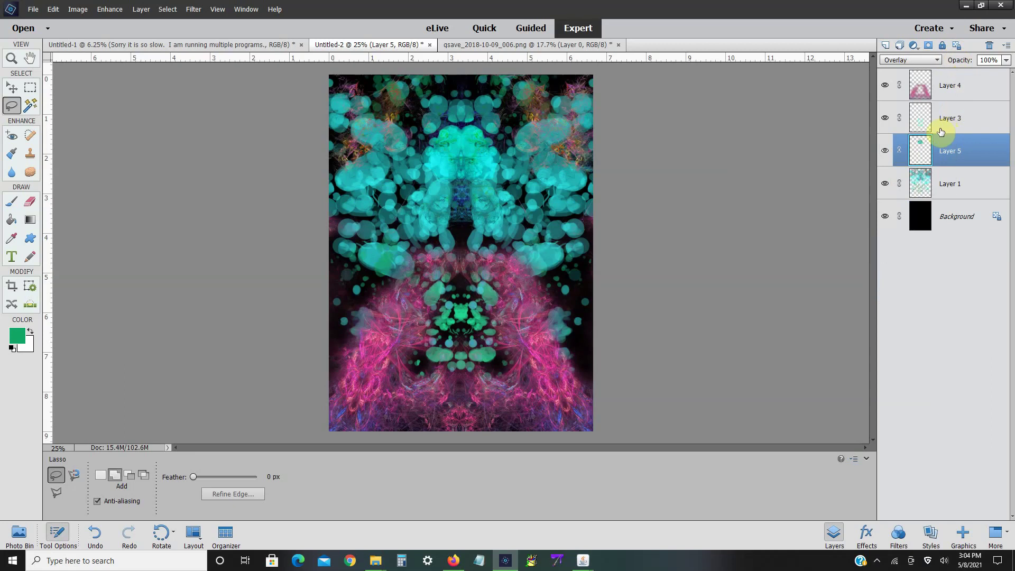
# - Apply Brightness/Contrast to Layer 5 with brightness at -41 and contrast at 41
pyautogui.click(111, 9)
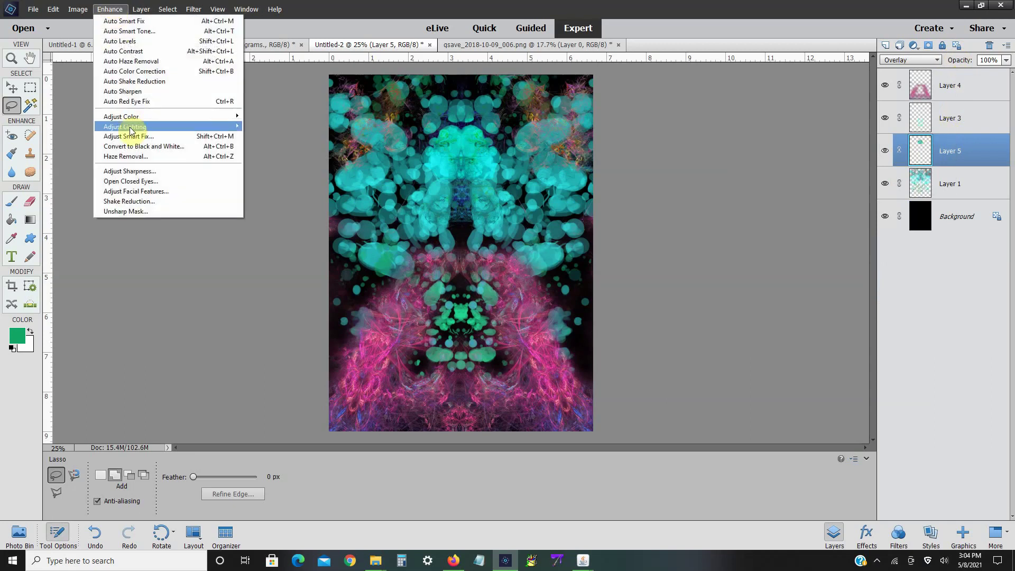
pyautogui.moveTo(197, 126)
pyautogui.click(271, 137)
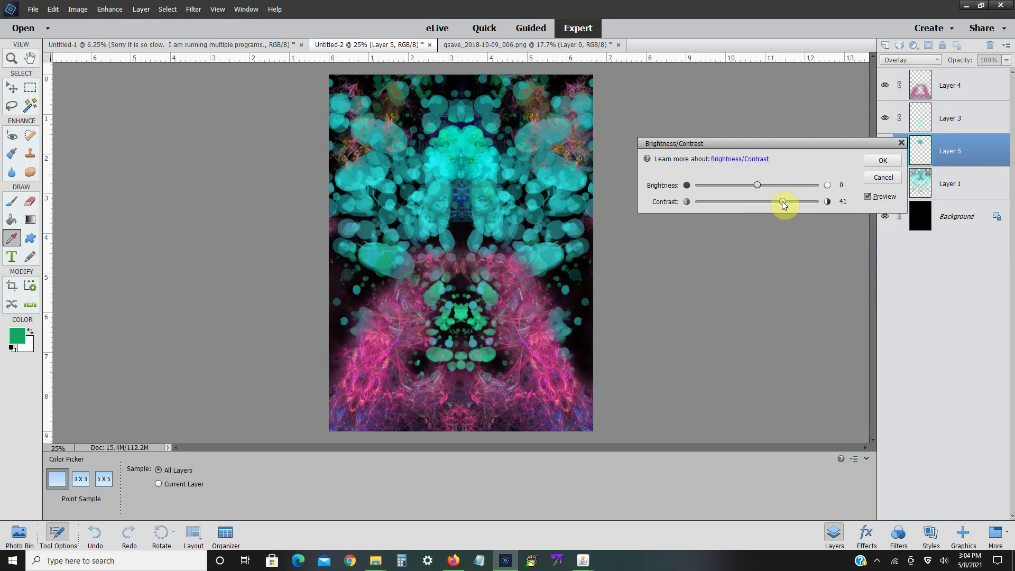
pyautogui.moveTo(755, 184)
pyautogui.mouseDown()
pyautogui.moveTo(731, 182)
pyautogui.moveTo(740, 185)
pyautogui.mouseUp()
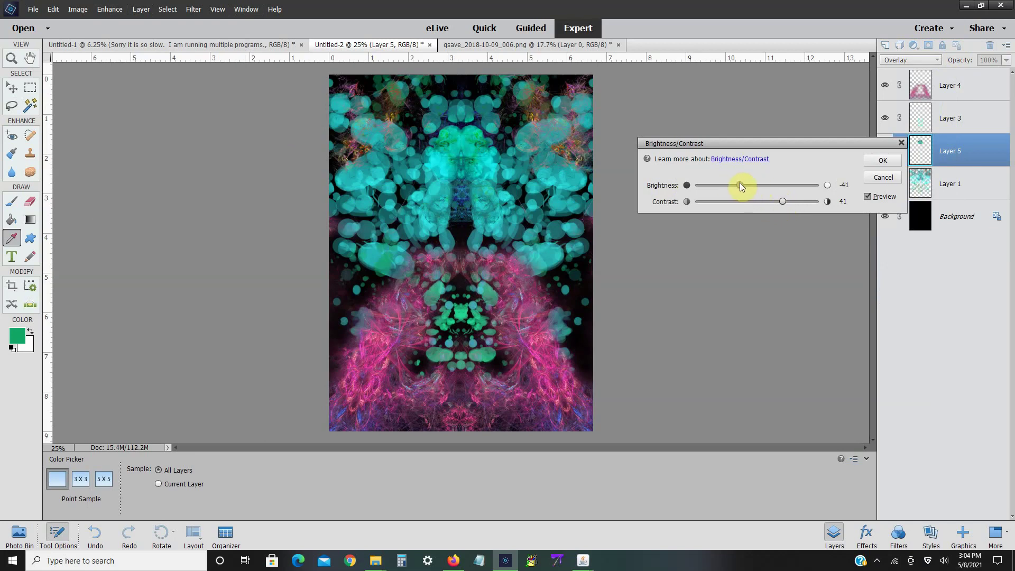
pyautogui.click(892, 159)
pyautogui.press('l')
# - Shift the hue of the pasted head on Layer 5 by +36 with Hue/Saturation
pyautogui.click(110, 9)
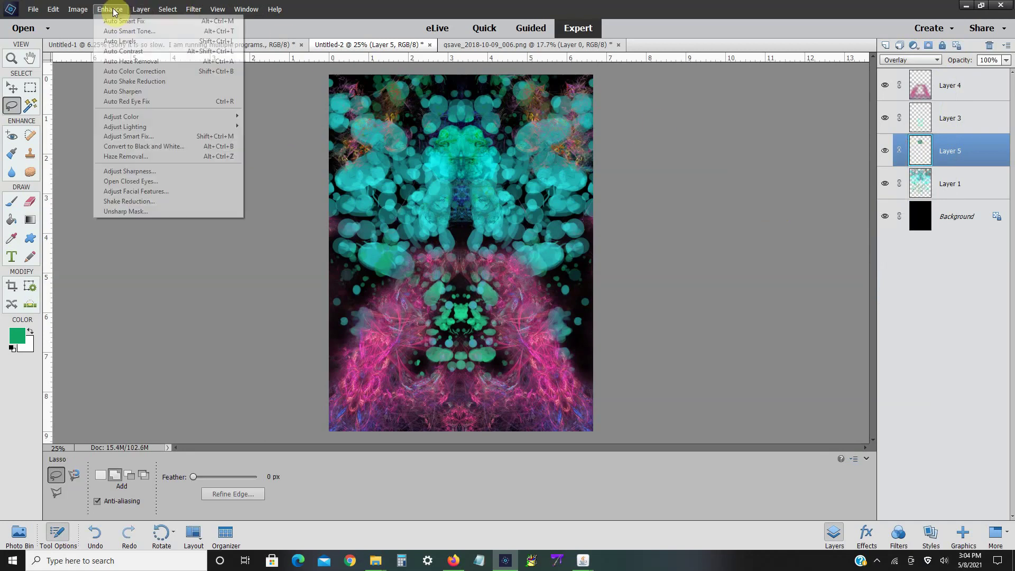
pyautogui.moveTo(115, 116)
pyautogui.click(268, 127)
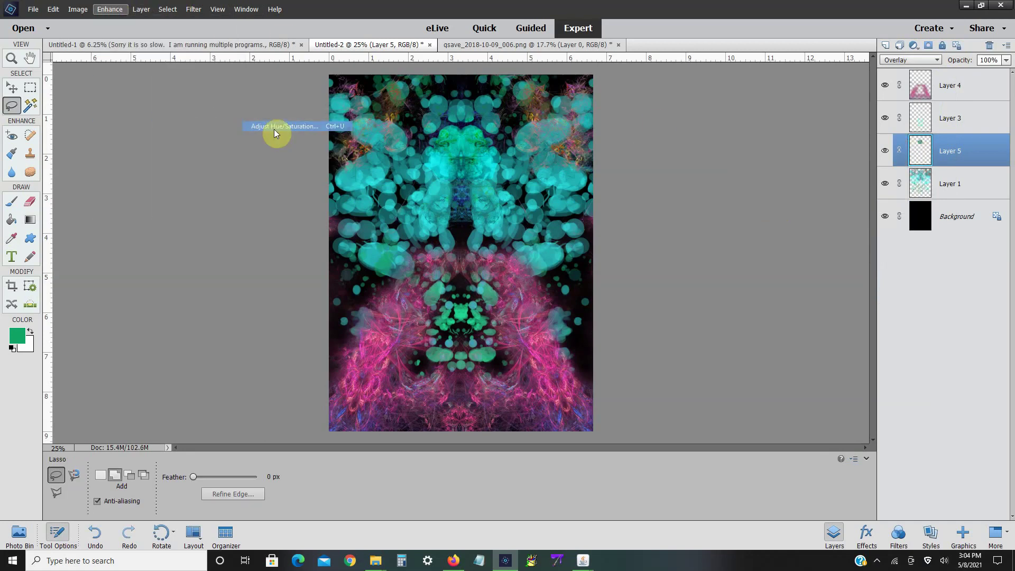
pyautogui.moveTo(750, 182)
pyautogui.mouseDown()
pyautogui.moveTo(777, 182)
pyautogui.moveTo(760, 183)
pyautogui.mouseUp()
pyautogui.click(859, 123)
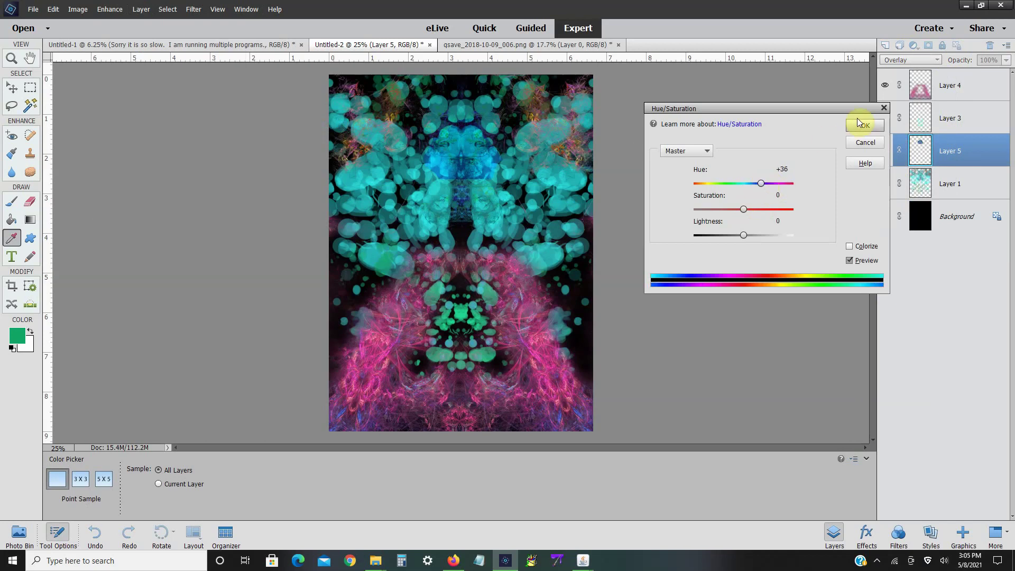
pyautogui.press('l')
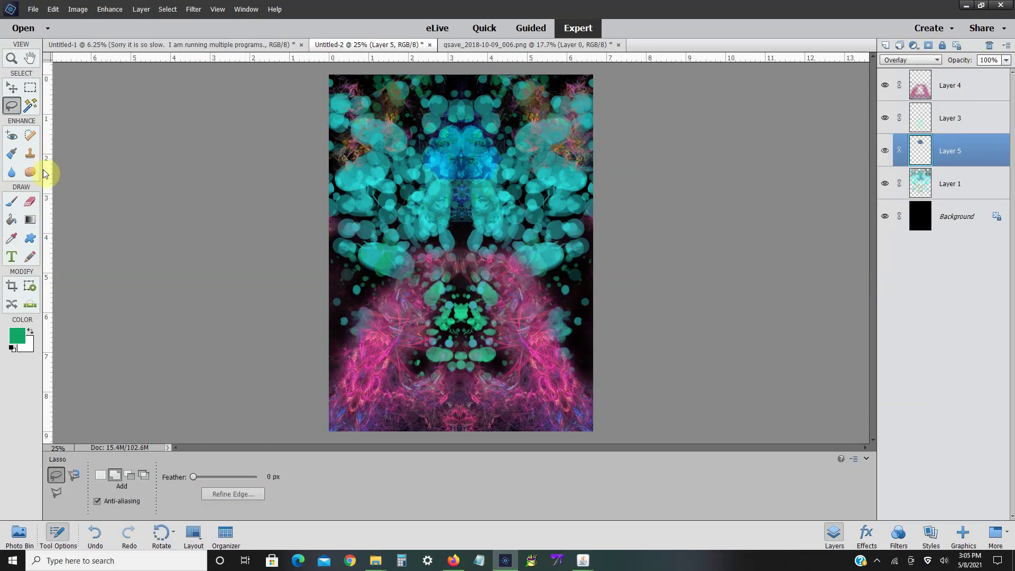
# - Merge the recoloured head on Layer 5 down into Layer 1
pyautogui.click(31, 201)
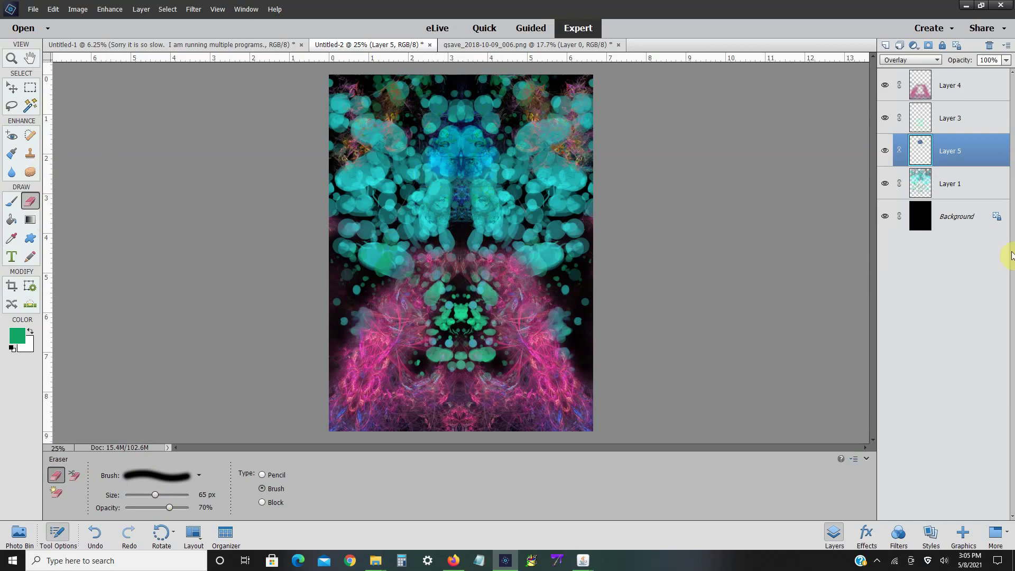
pyautogui.rightClick(940, 150)
pyautogui.click(949, 337)
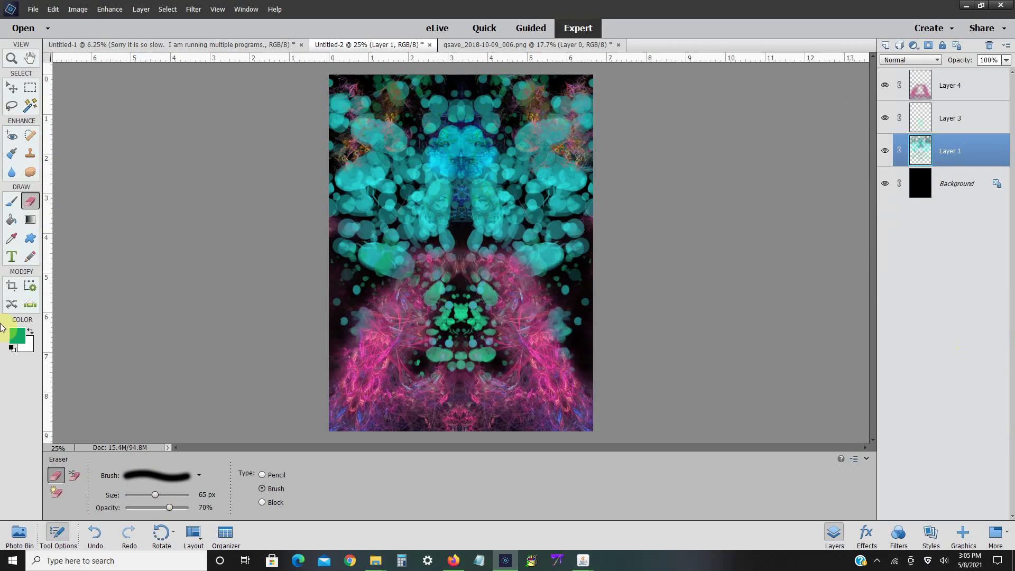
# - Switch to File Explorer, open the ART folder in a new window and go to Photoshop Resources, Images, Stock Images, Vector Stock 1
pyautogui.moveTo(377, 563)
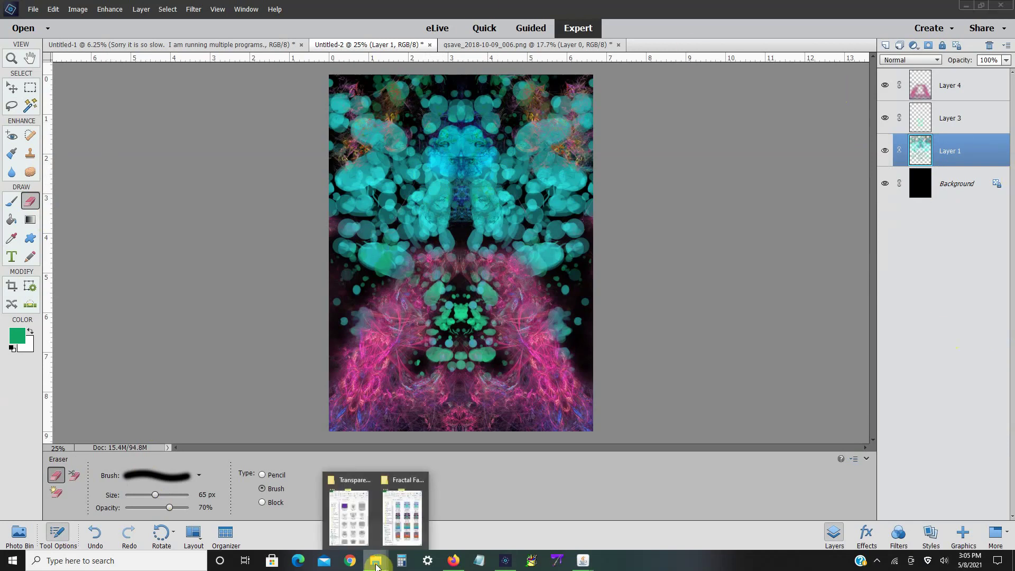
pyautogui.click(360, 528)
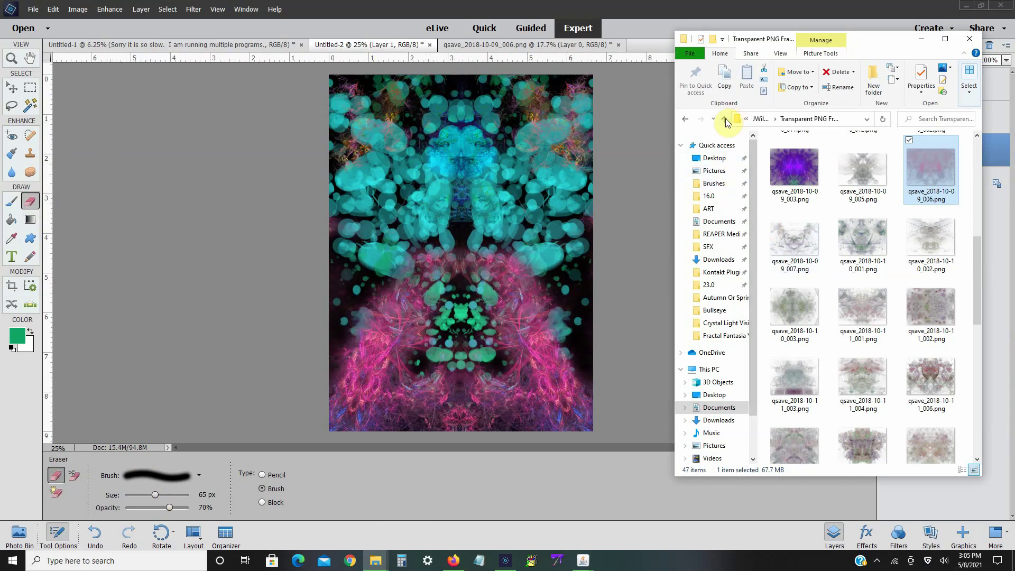
pyautogui.rightClick(724, 218)
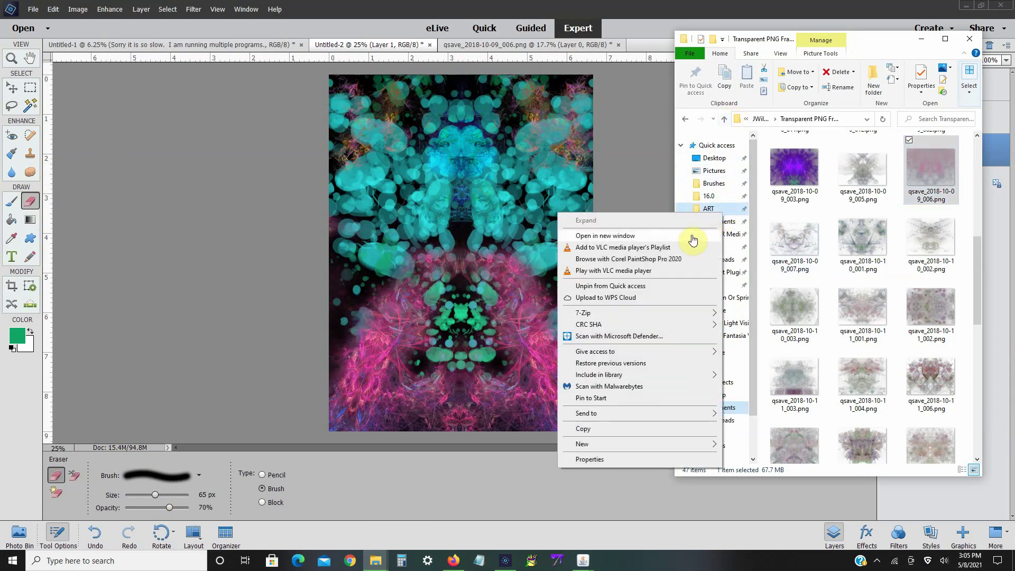
pyautogui.click(691, 236)
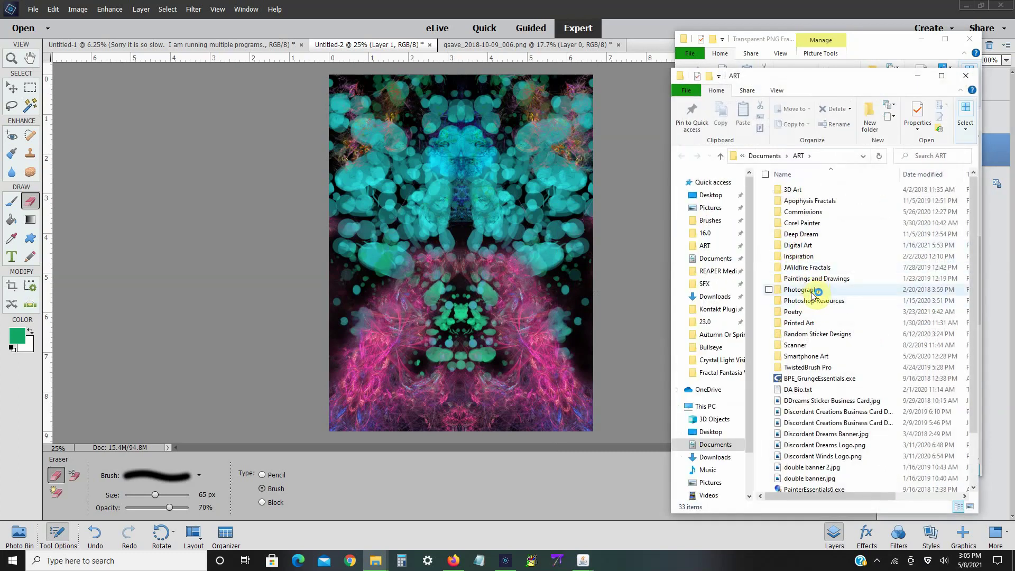
pyautogui.doubleClick(813, 299)
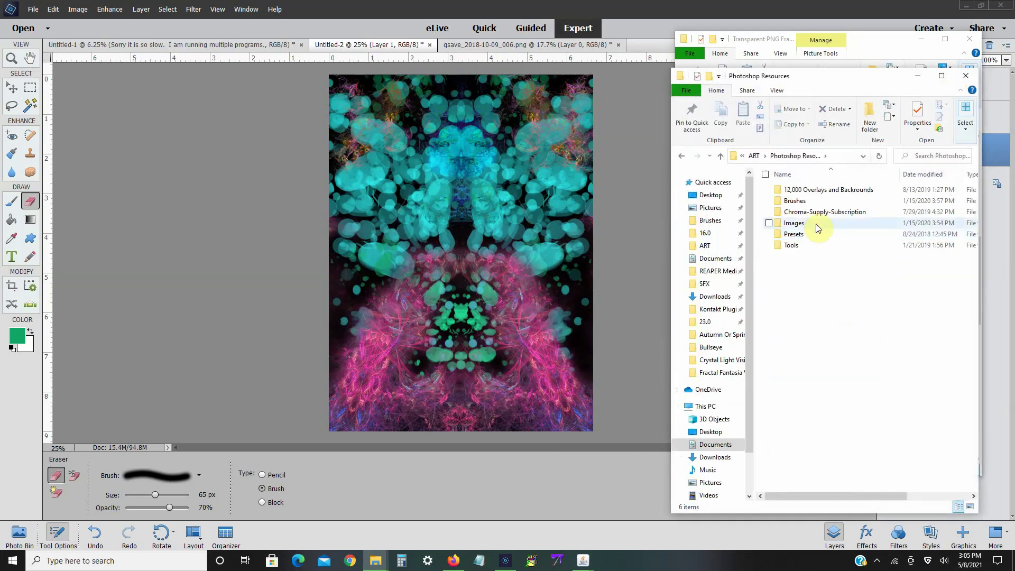
pyautogui.doubleClick(816, 224)
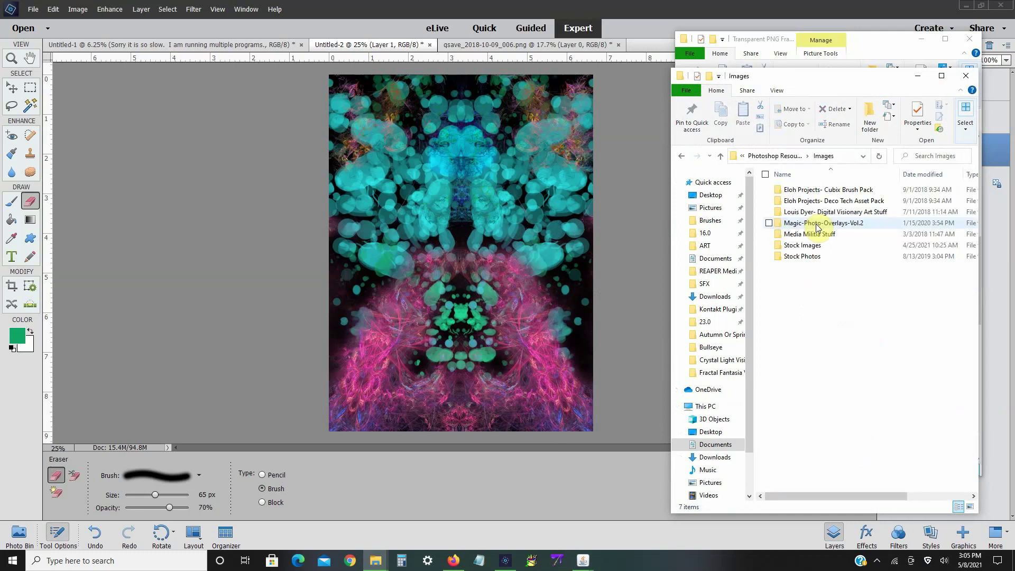
pyautogui.doubleClick(813, 249)
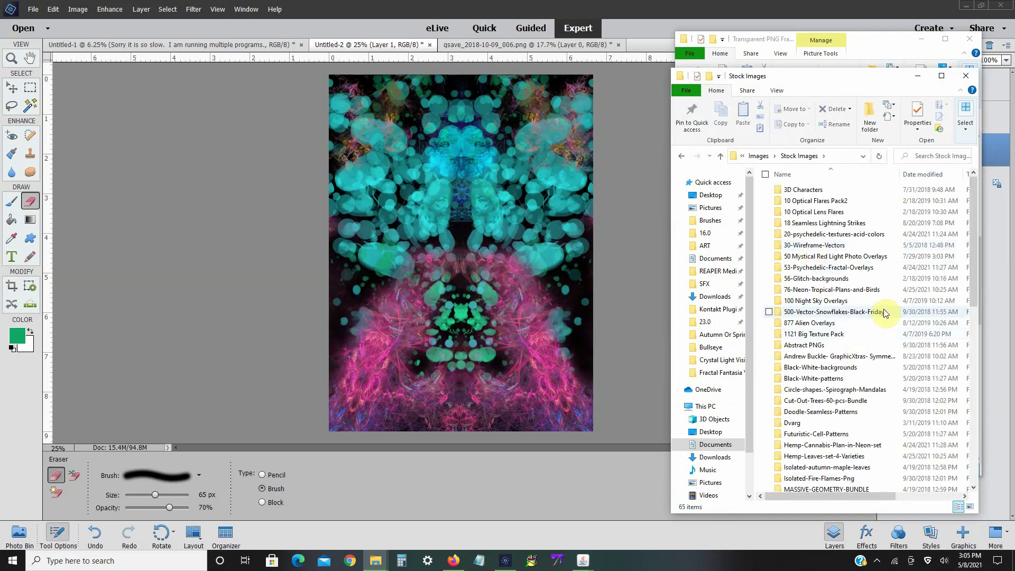
pyautogui.scroll(-12, 859, 342)
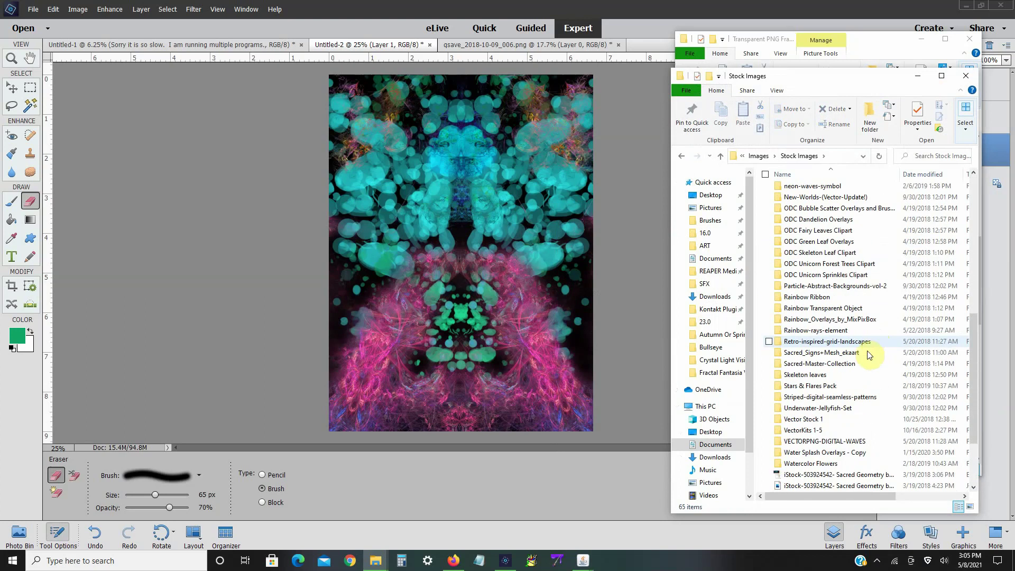
pyautogui.doubleClick(838, 418)
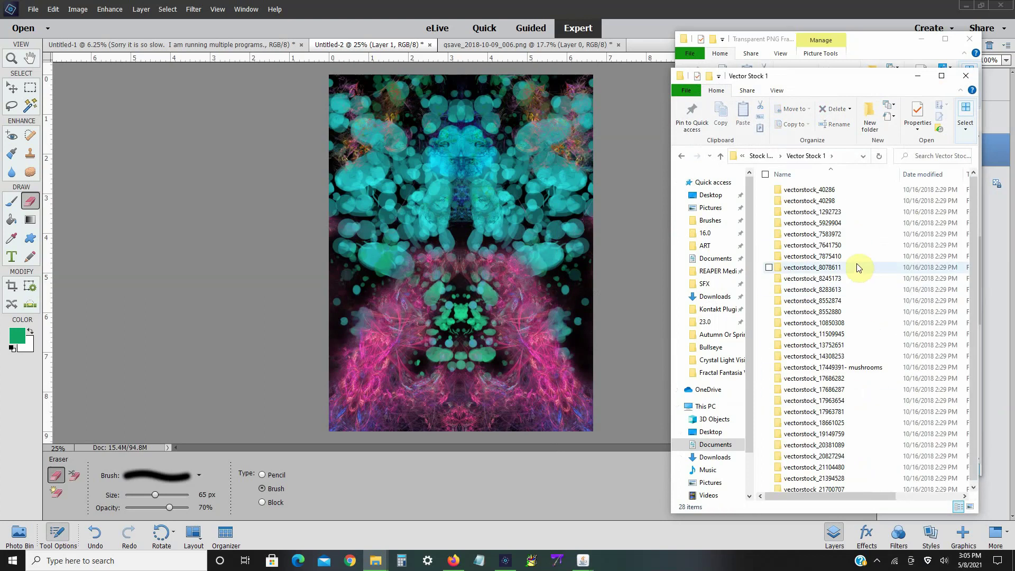
# - Look through the folders vectorstock_10850308, vectorstock_8552880, vectorstock_8283613 and vectorstock_7875410 for a suitable stock image
pyautogui.doubleClick(837, 323)
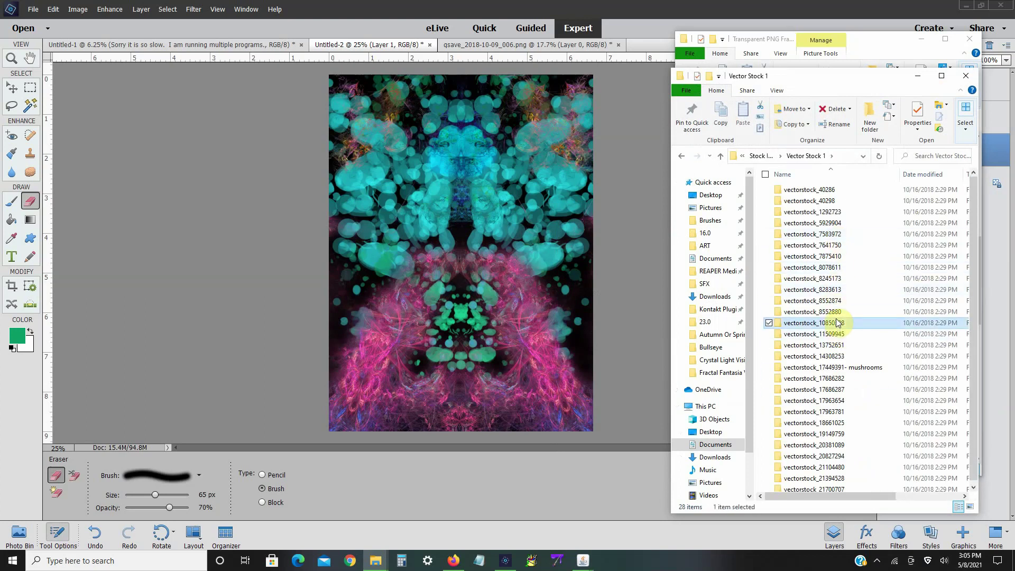
pyautogui.click(723, 158)
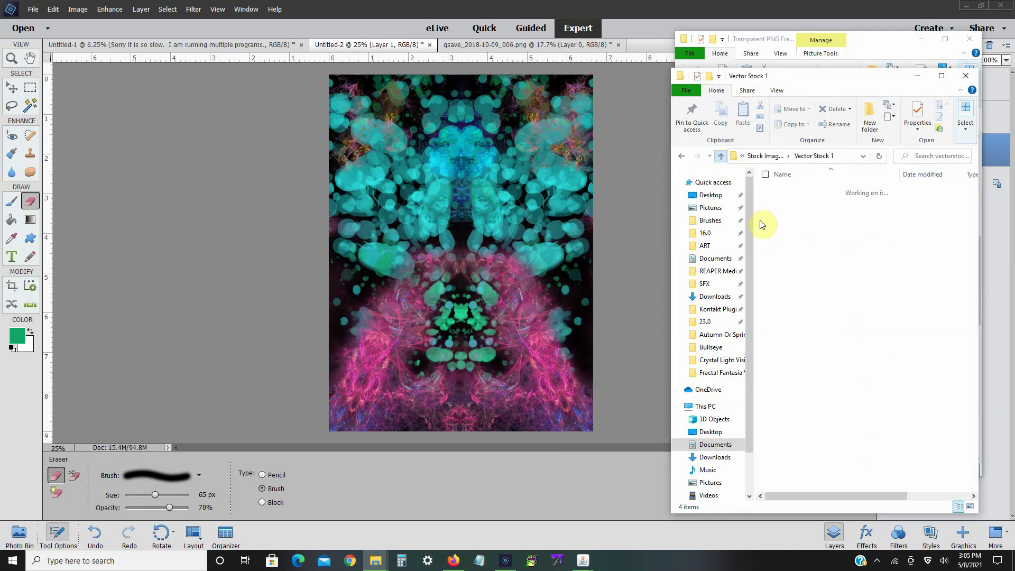
pyautogui.doubleClick(842, 313)
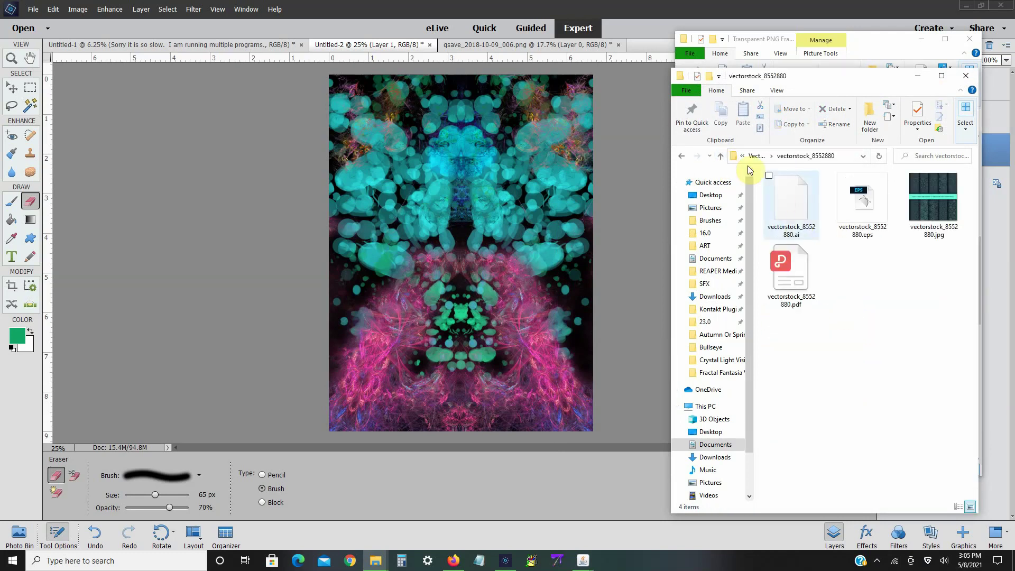
pyautogui.click(722, 158)
pyautogui.doubleClick(827, 290)
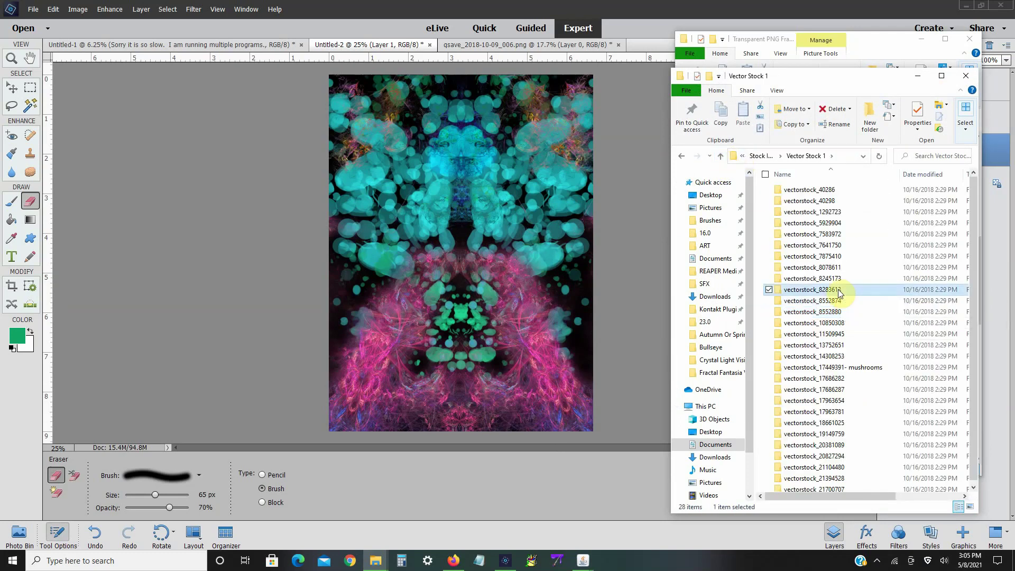
pyautogui.click(722, 157)
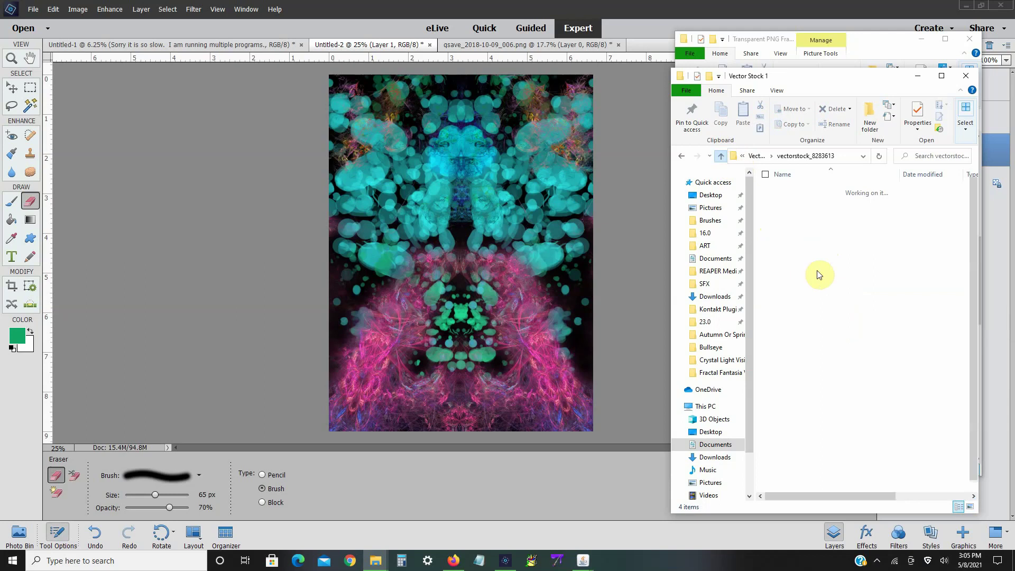
pyautogui.doubleClick(825, 257)
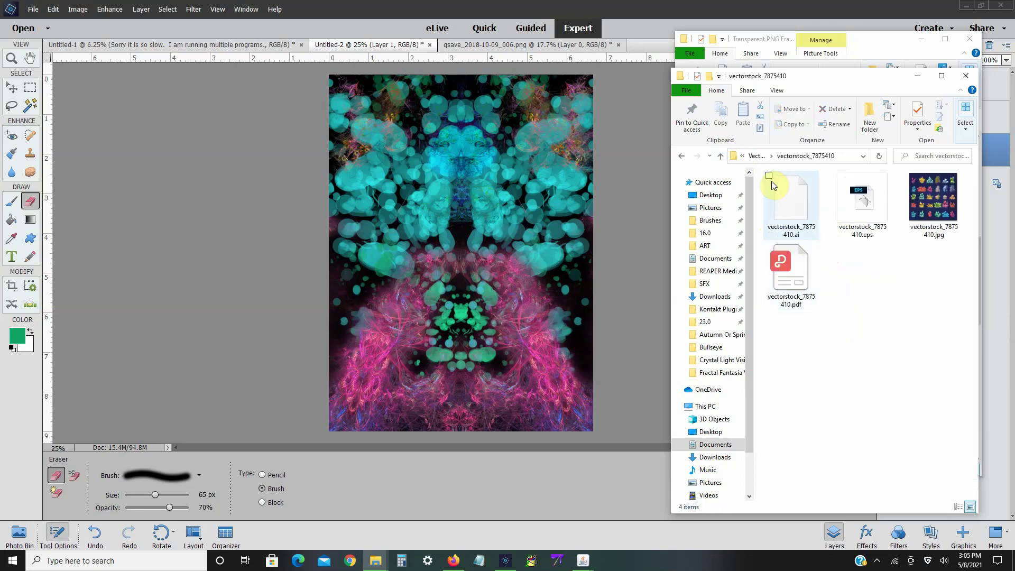
pyautogui.click(720, 156)
# - Open vectorstock_7641750.jpg from the vectorstock_7641750 folder in Photoshop Elements
pyautogui.click(831, 244)
pyautogui.doubleClick(831, 245)
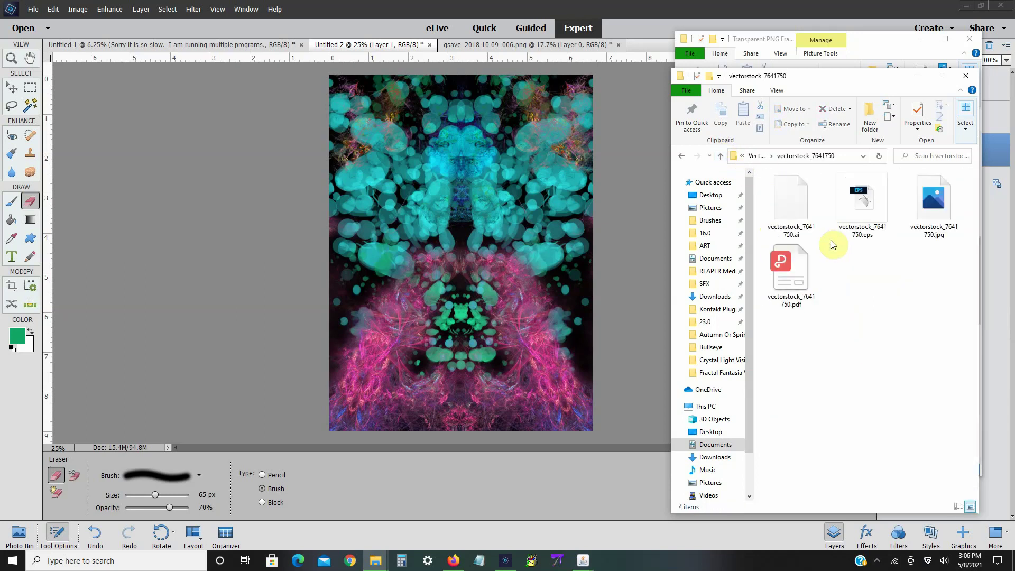
pyautogui.click(721, 158)
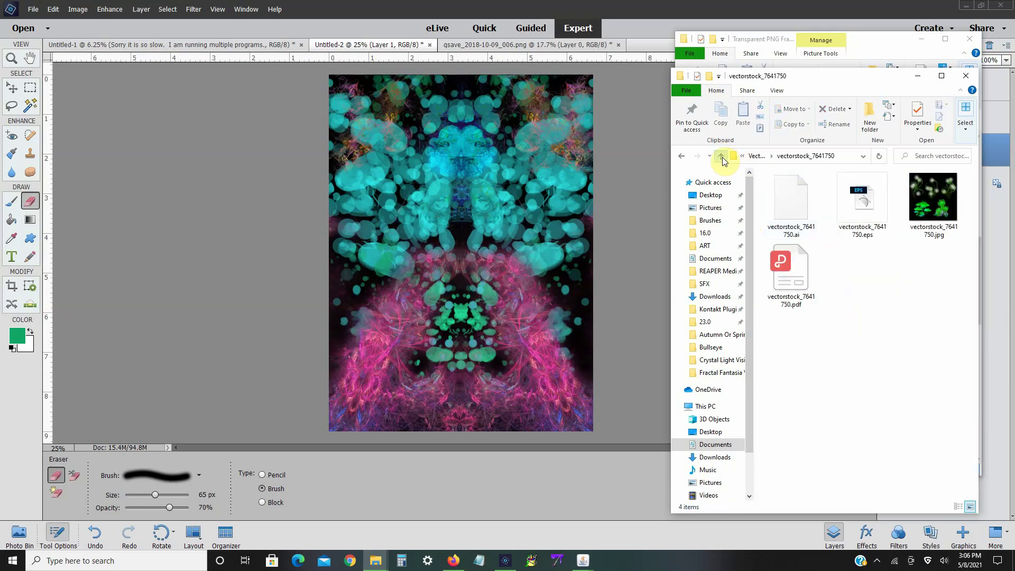
pyautogui.click(682, 157)
pyautogui.moveTo(949, 217); pyautogui.dragTo(610, 246)
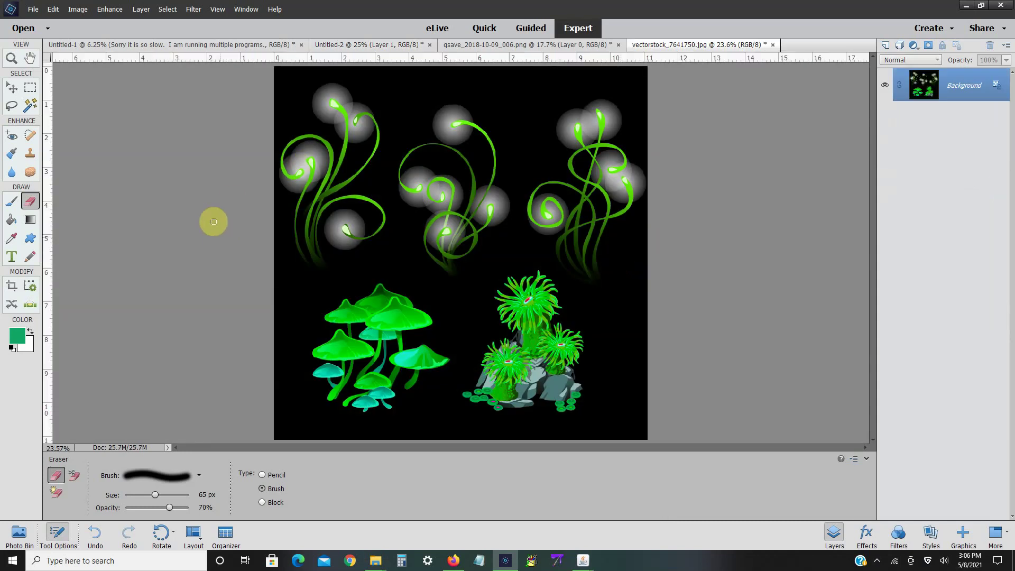
pyautogui.click(10, 106)
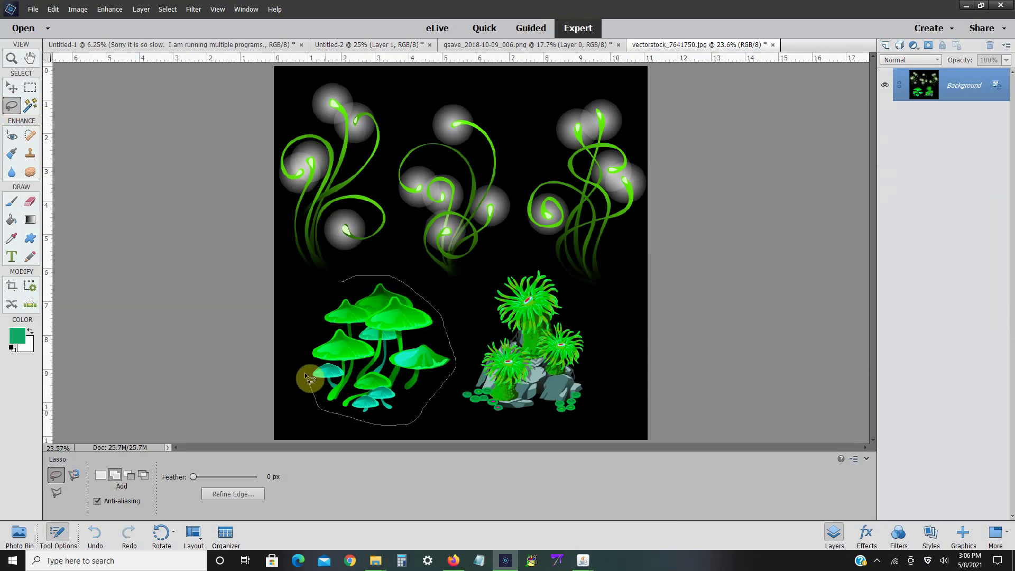
pyautogui.moveTo(306, 376)
pyautogui.mouseDown()
pyautogui.moveTo(307, 341)
pyautogui.moveTo(363, 276)
pyautogui.mouseUp()
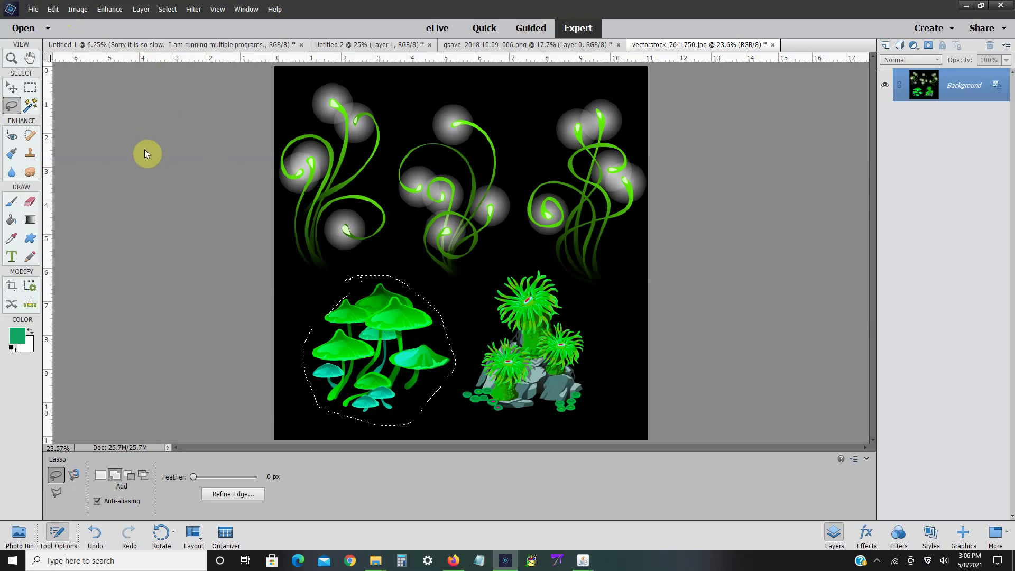
pyautogui.click(34, 92)
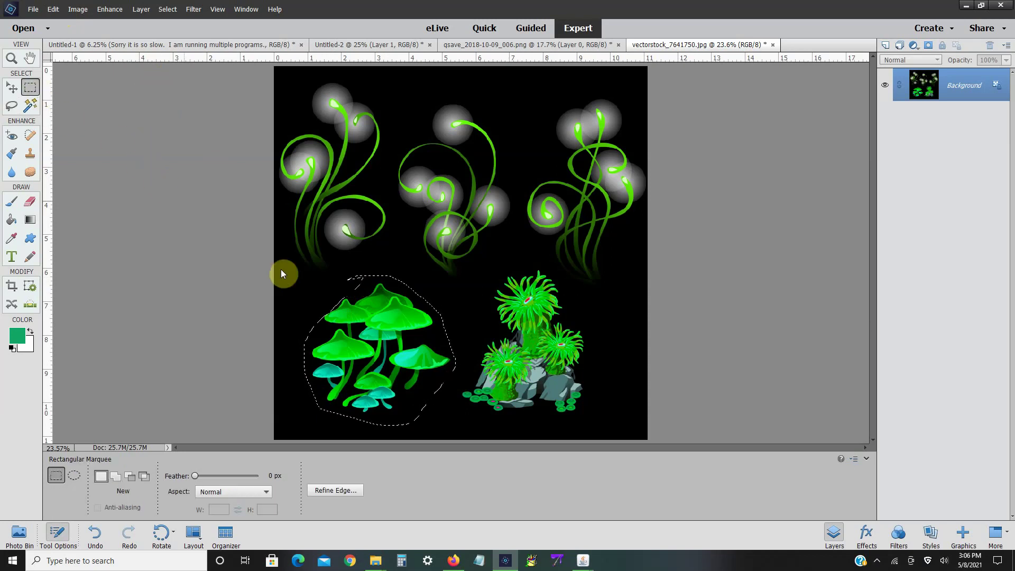
pyautogui.click(11, 105)
pyautogui.hotkey('ctrl', 'd')
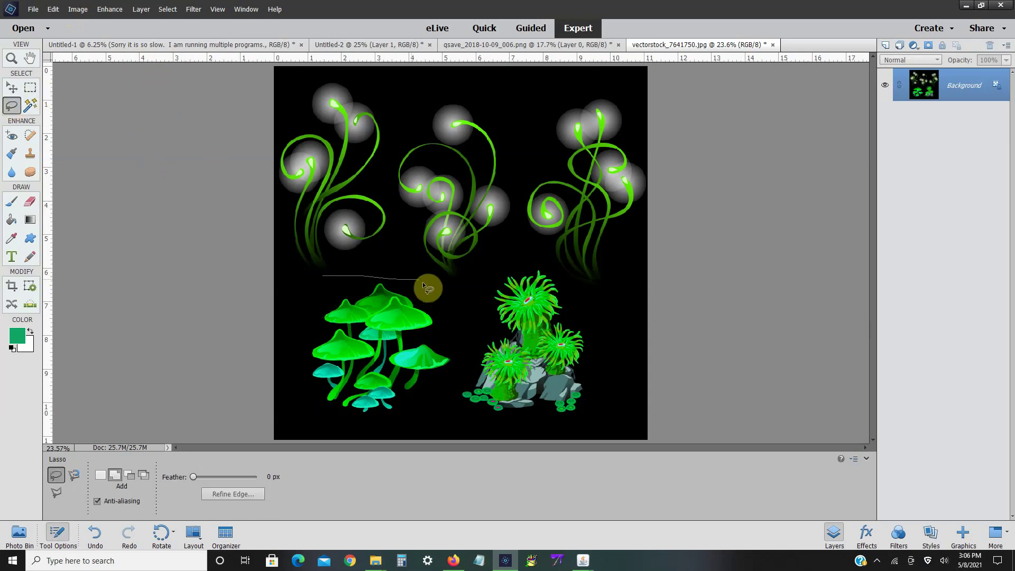
# - Lasso a freehand selection around the green mushroom cluster and copy it
pyautogui.moveTo(447, 343); pyautogui.dragTo(446, 390)
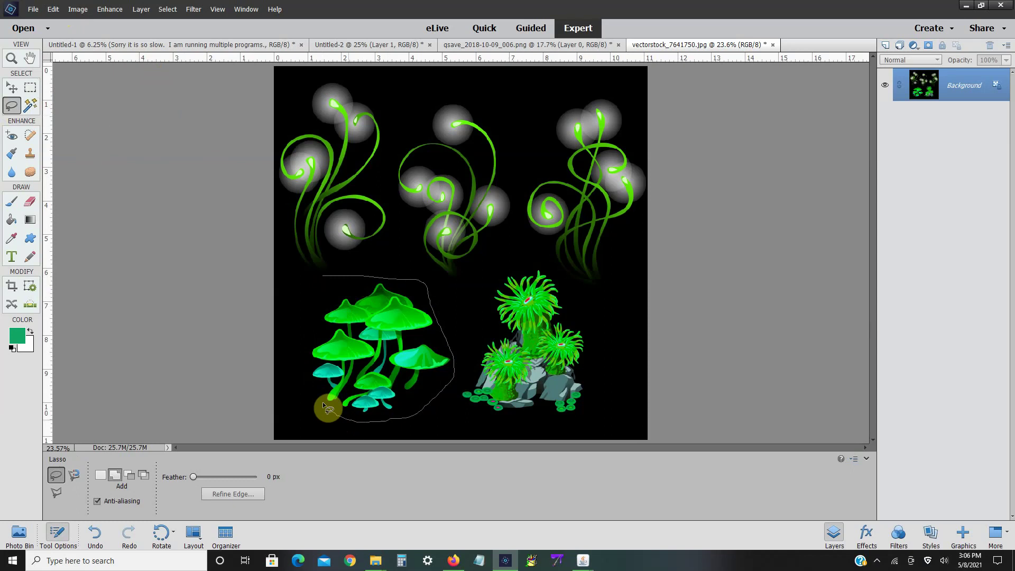
pyautogui.moveTo(309, 331); pyautogui.dragTo(336, 295)
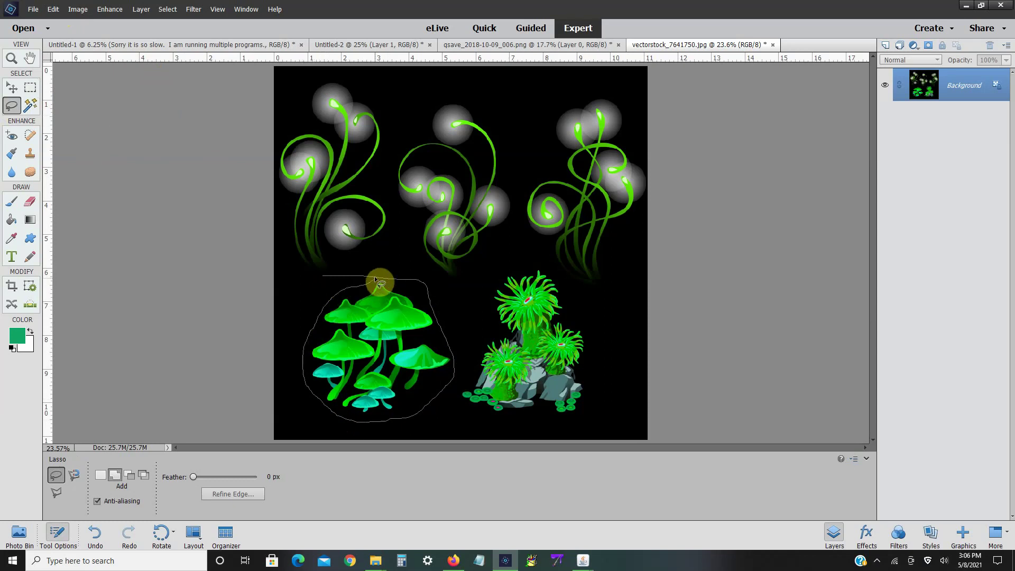
pyautogui.moveTo(374, 276); pyautogui.dragTo(373, 276)
pyautogui.click(53, 9)
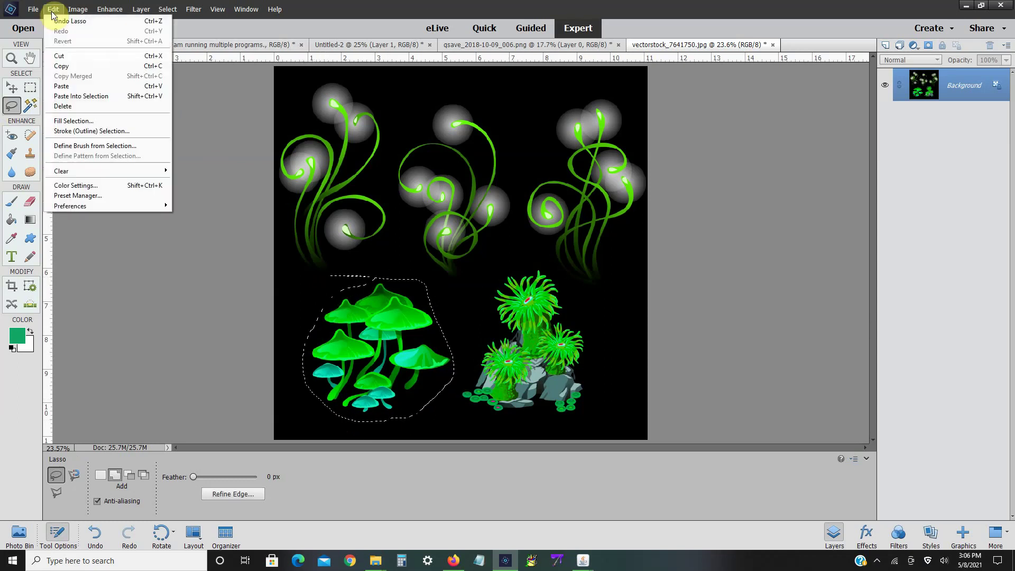
pyautogui.click(81, 66)
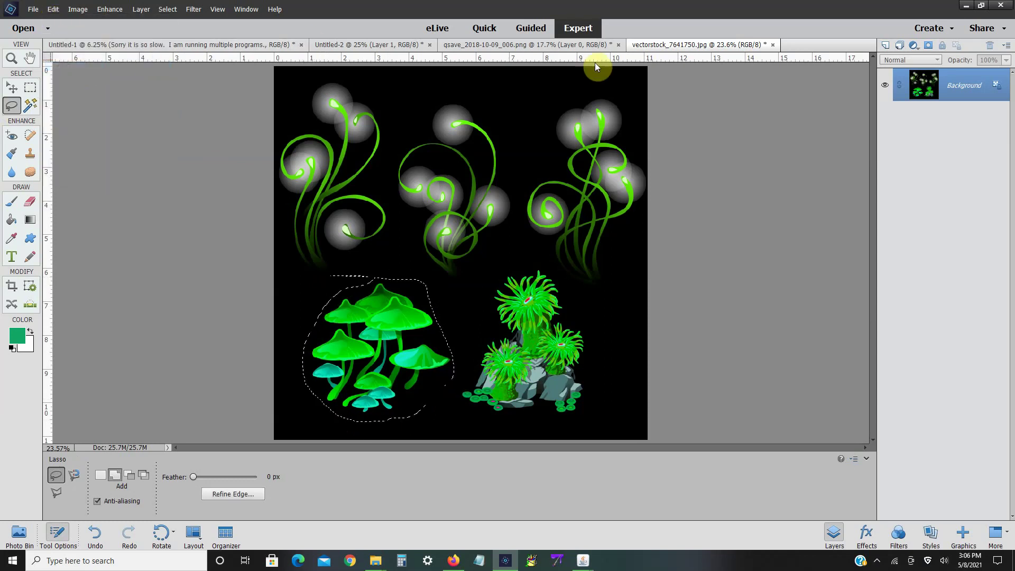
# - Close the qsave_2018-10-09_006.png document and paste the copied mushrooms above Layer 1 in Untitled-2
pyautogui.click(618, 45)
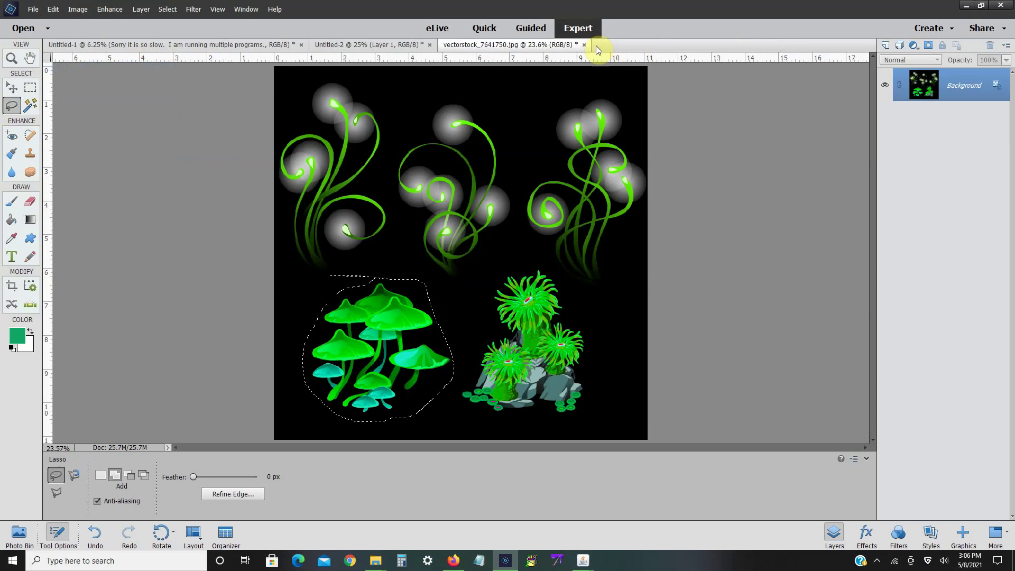
pyautogui.click(405, 46)
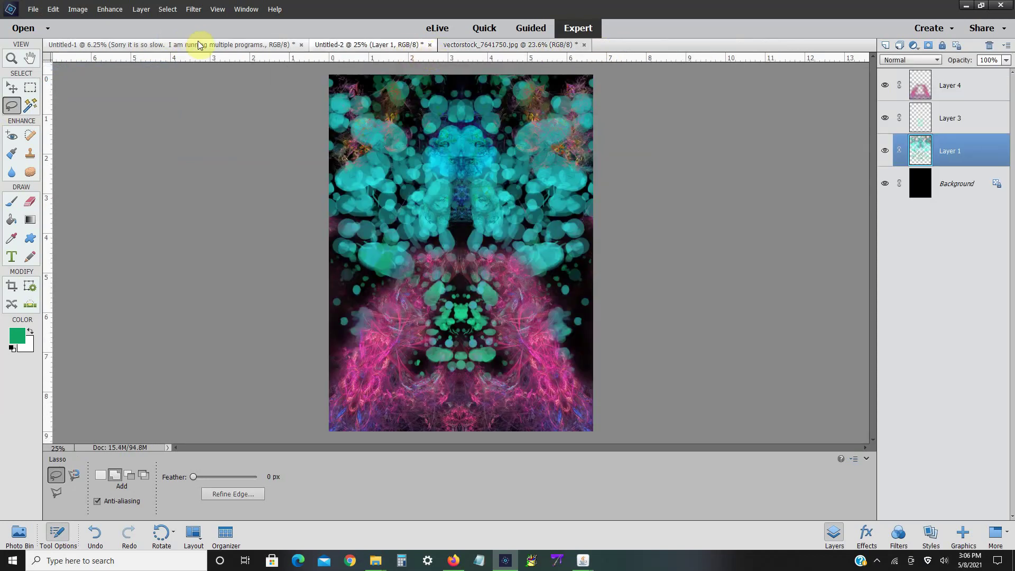
pyautogui.click(53, 9)
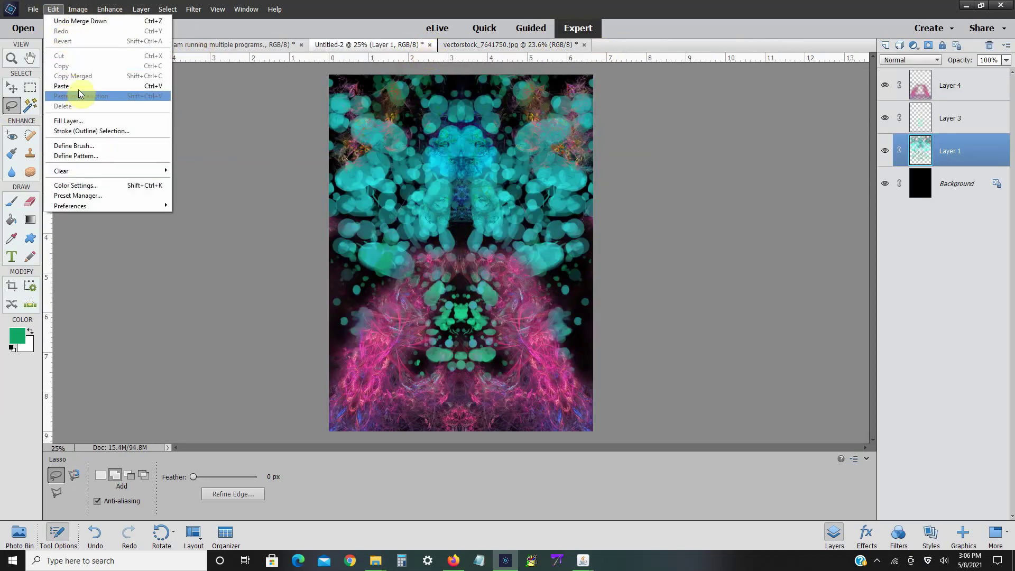
pyautogui.click(79, 86)
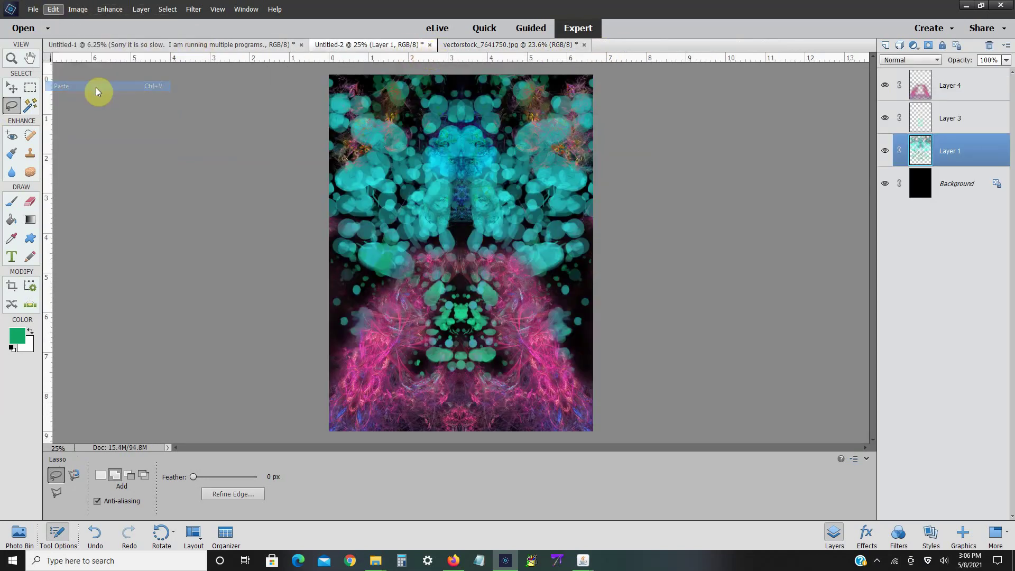
# - Try Overlay on the pasted mushroom layer, settle on the Screen blend mode, and compare the composition with the layer hidden and shown
pyautogui.click(900, 60)
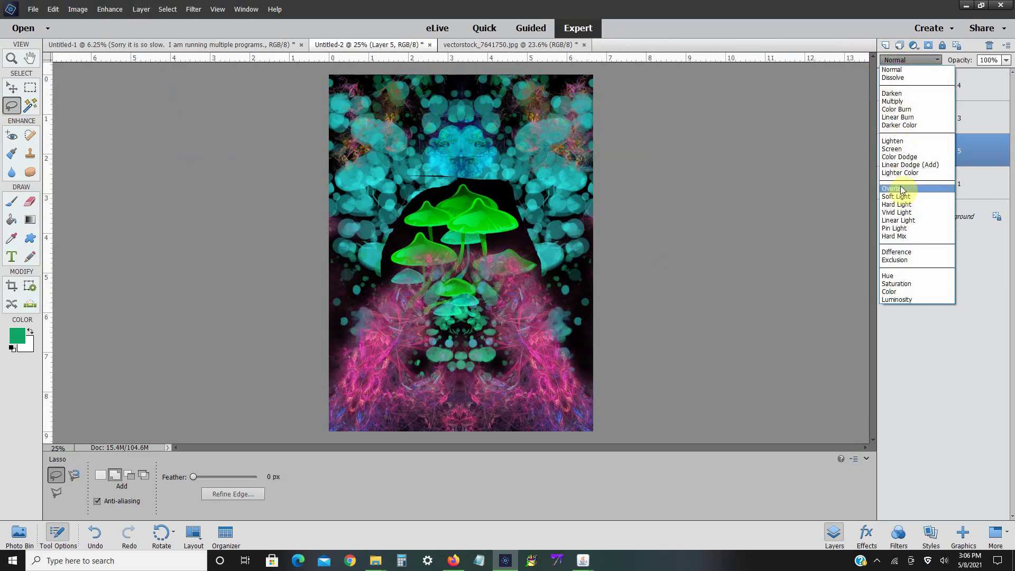
pyautogui.click(901, 189)
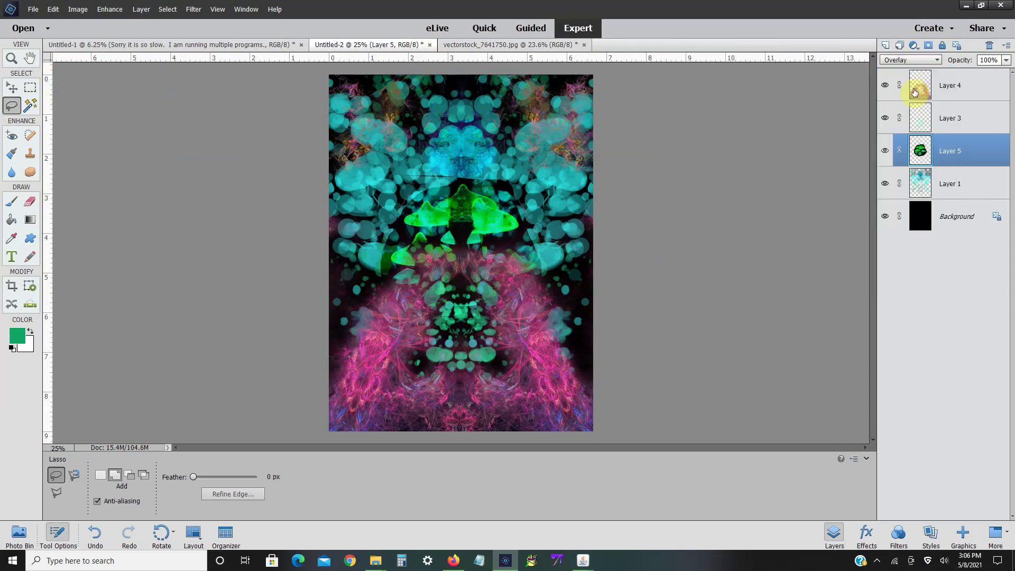
pyautogui.click(916, 62)
pyautogui.click(894, 148)
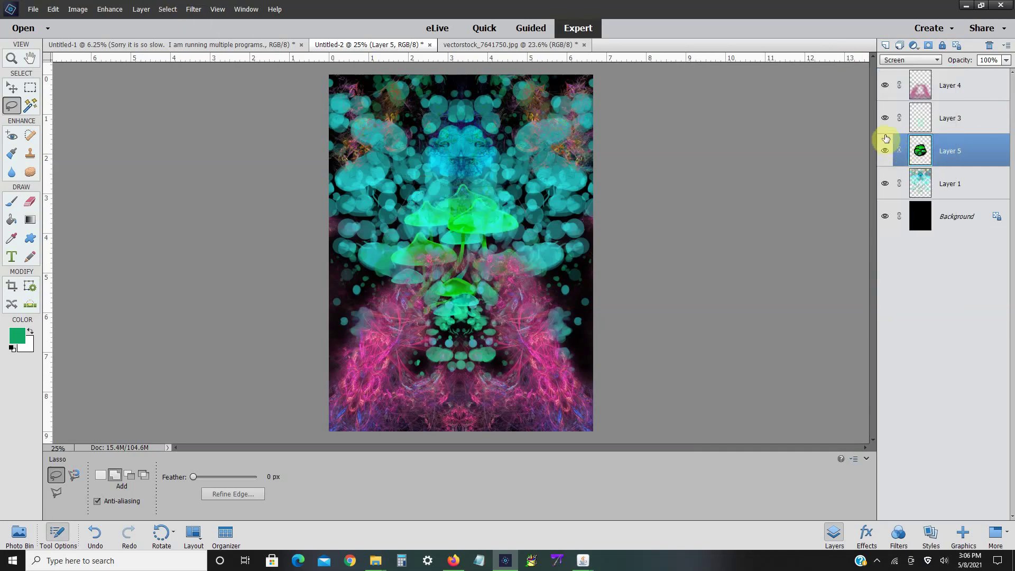
pyautogui.click(885, 152)
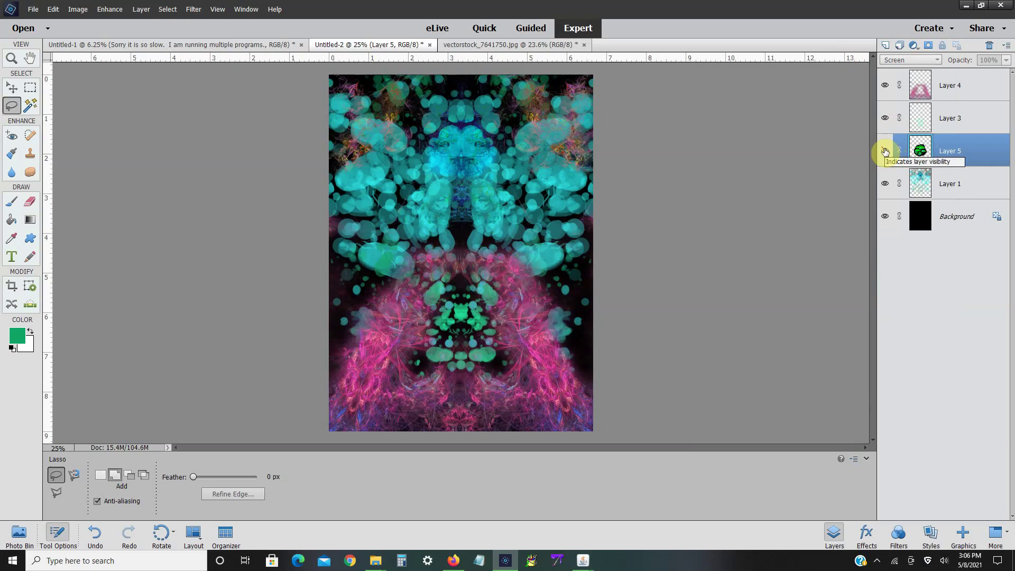
pyautogui.click(885, 152)
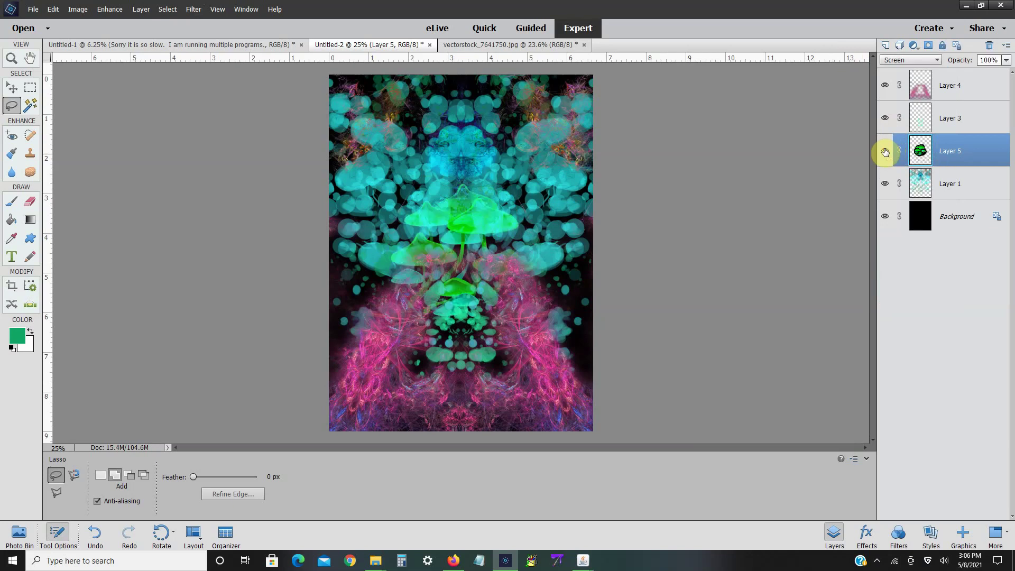
# - Scale the pasted mushroom layer down to about 67% and centre it below the blue head
pyautogui.click(77, 9)
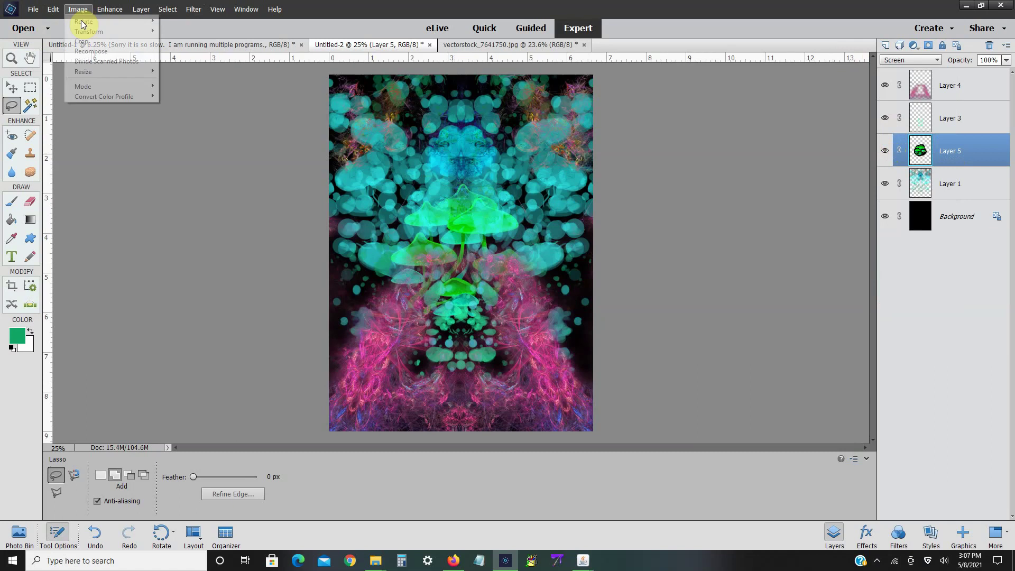
pyautogui.moveTo(106, 31)
pyautogui.click(186, 30)
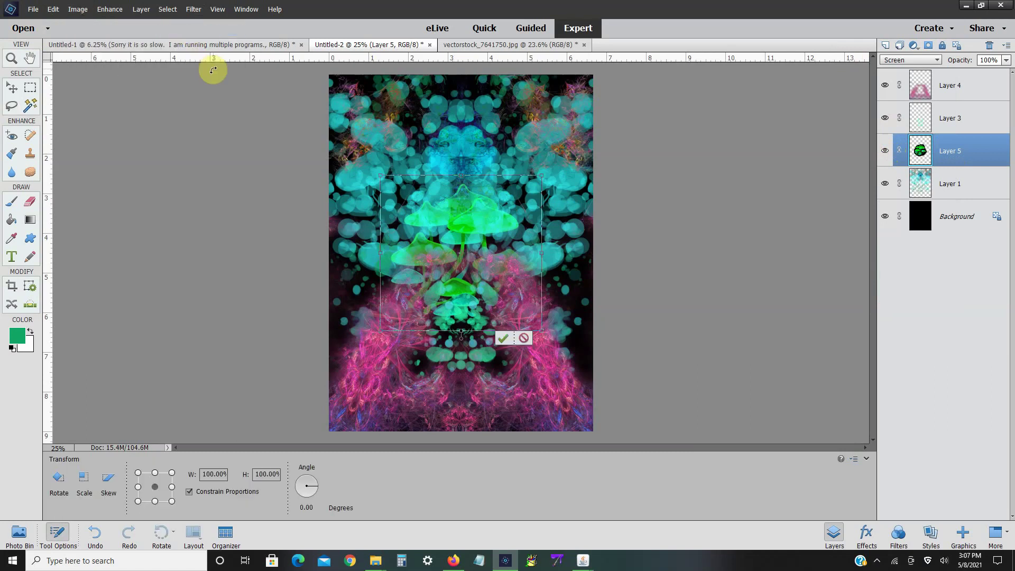
pyautogui.hotkey('shift', 'Right')
pyautogui.hotkey('shift', 'Right')
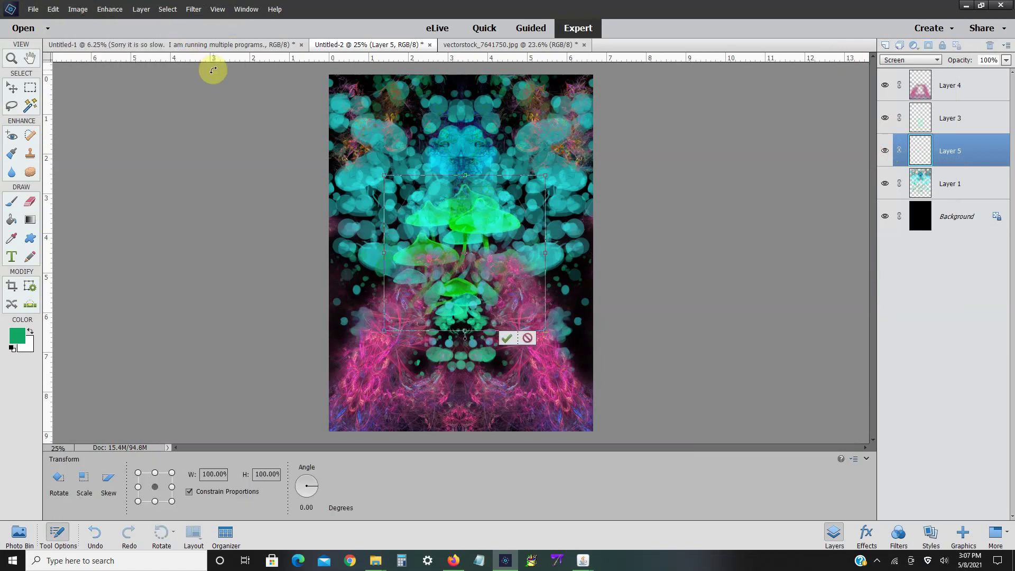
pyautogui.hotkey('shift', 'Right')
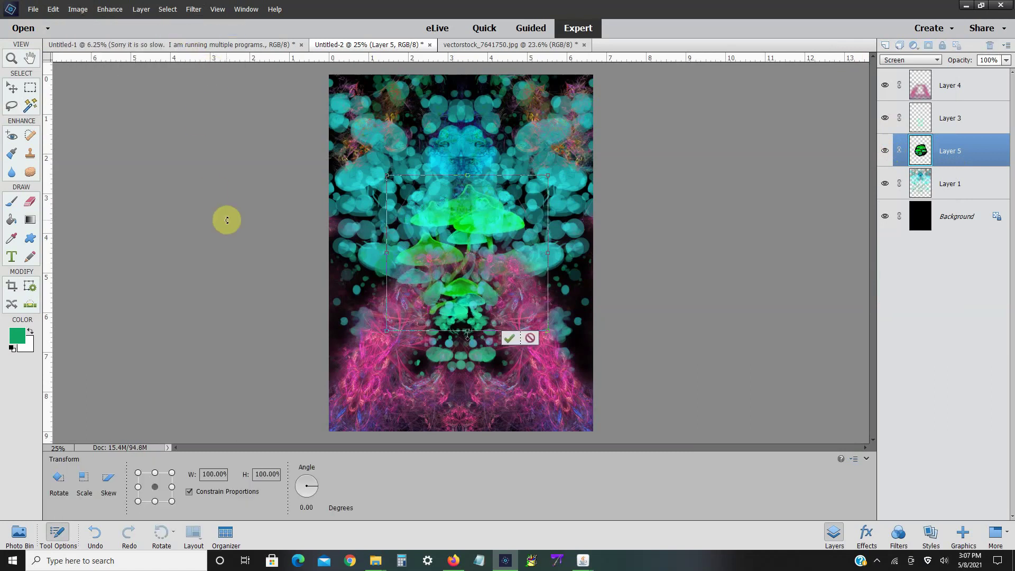
pyautogui.moveTo(386, 332); pyautogui.dragTo(420, 305)
pyautogui.moveTo(487, 285); pyautogui.dragTo(466, 277)
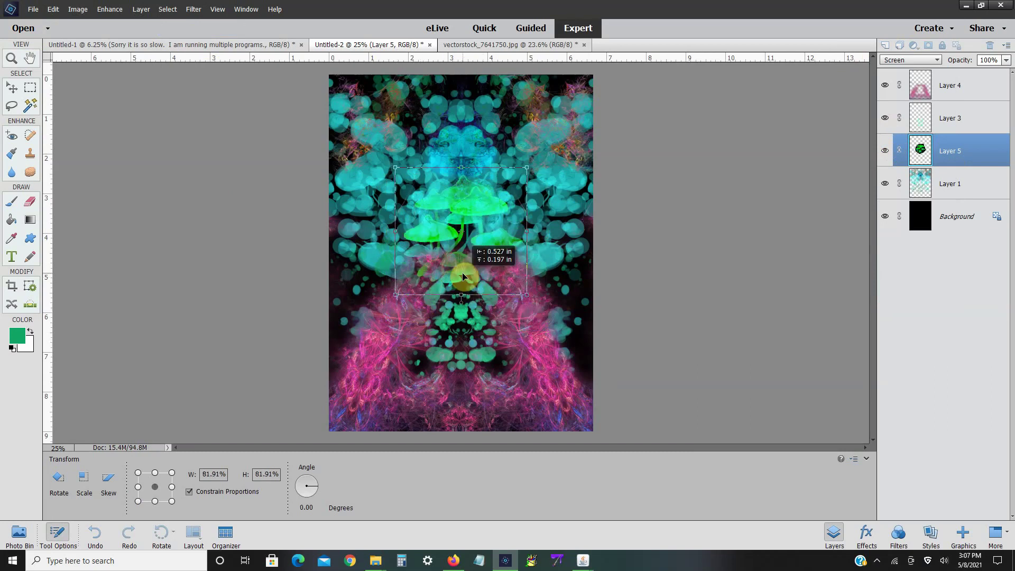
pyautogui.moveTo(525, 296); pyautogui.dragTo(491, 284)
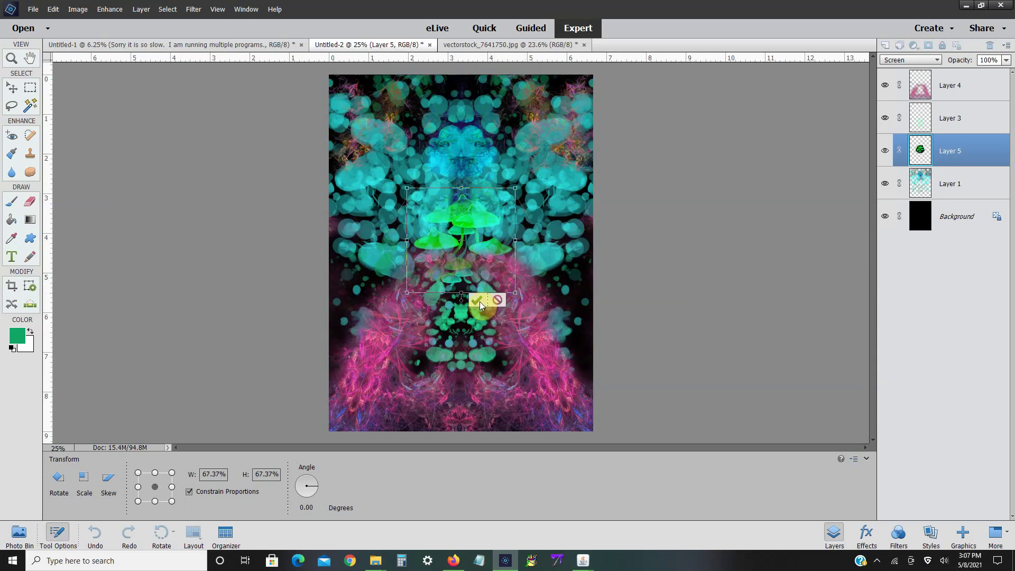
pyautogui.click(479, 301)
# - Shift the Cyans hue of the mushroom layer to +132 with Hue/Saturation
pyautogui.click(109, 9)
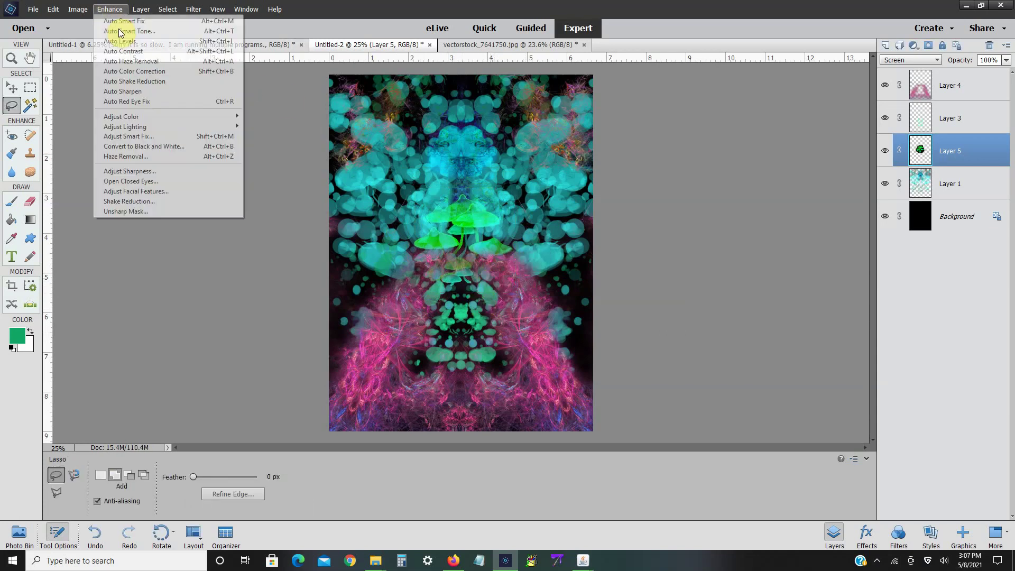
pyautogui.moveTo(136, 117)
pyautogui.click(284, 127)
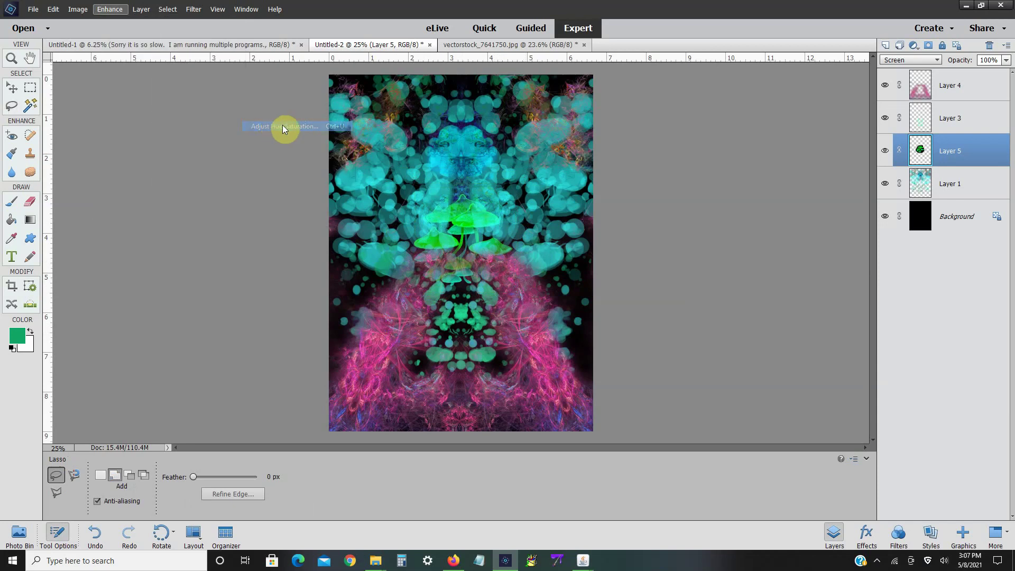
pyautogui.click(682, 152)
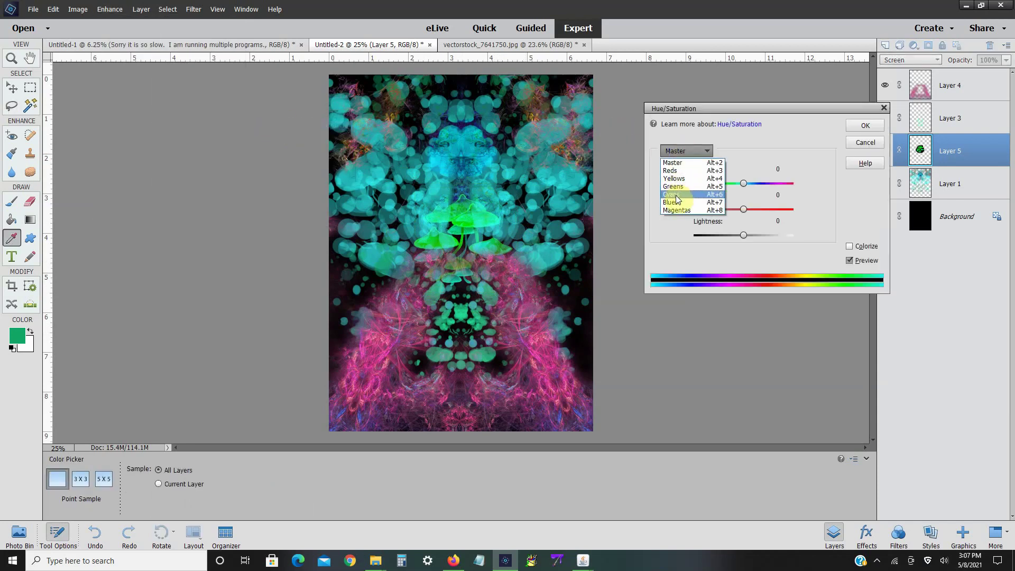
pyautogui.click(679, 198)
pyautogui.moveTo(755, 183); pyautogui.dragTo(783, 190)
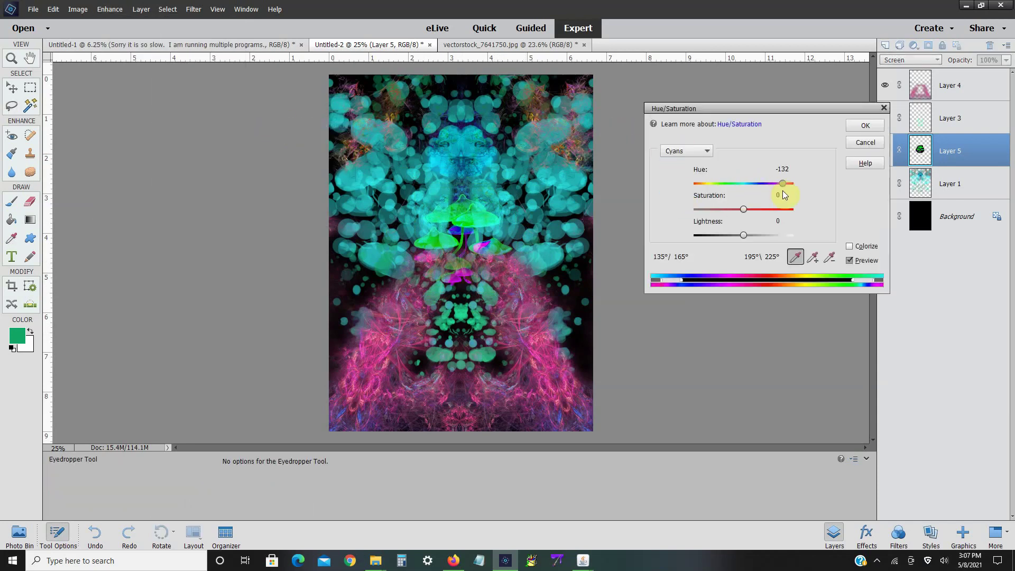
pyautogui.click(853, 128)
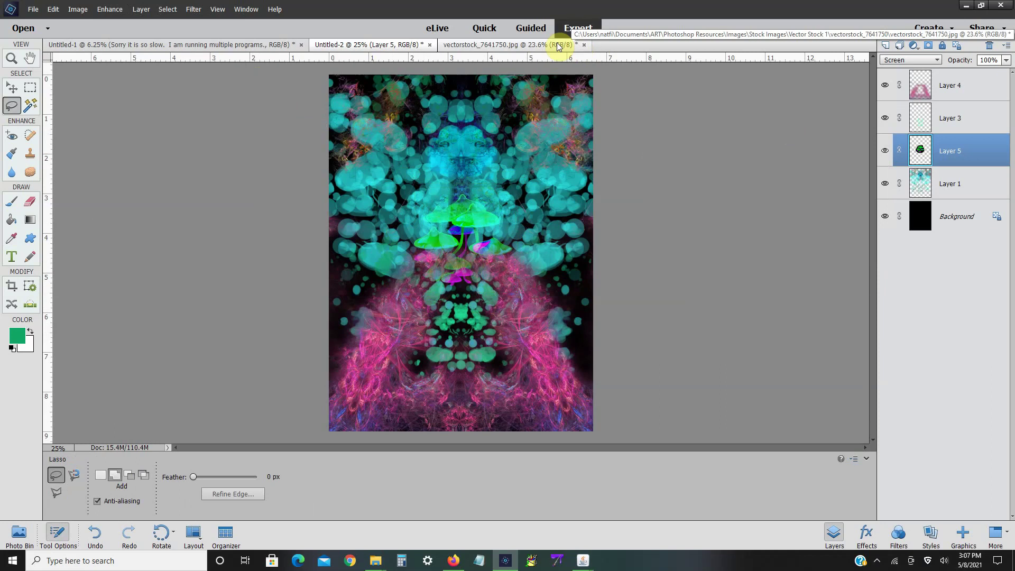
# - Close vectorstock_7641750.jpg and open vectorstock_20381089.png from the vectorstock_20381089 folder in Photoshop Elements
pyautogui.click(584, 45)
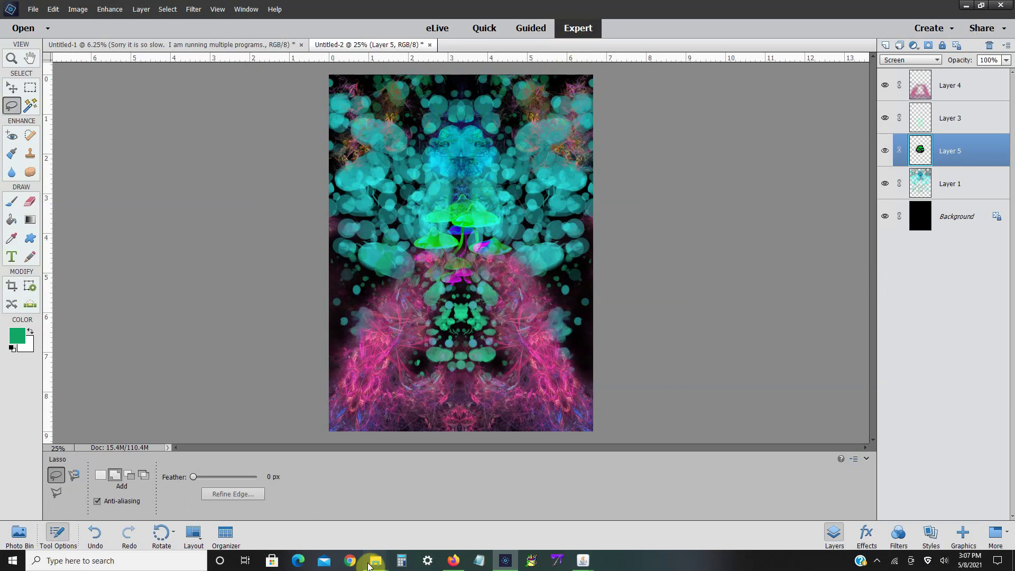
pyautogui.moveTo(368, 565)
pyautogui.click(417, 529)
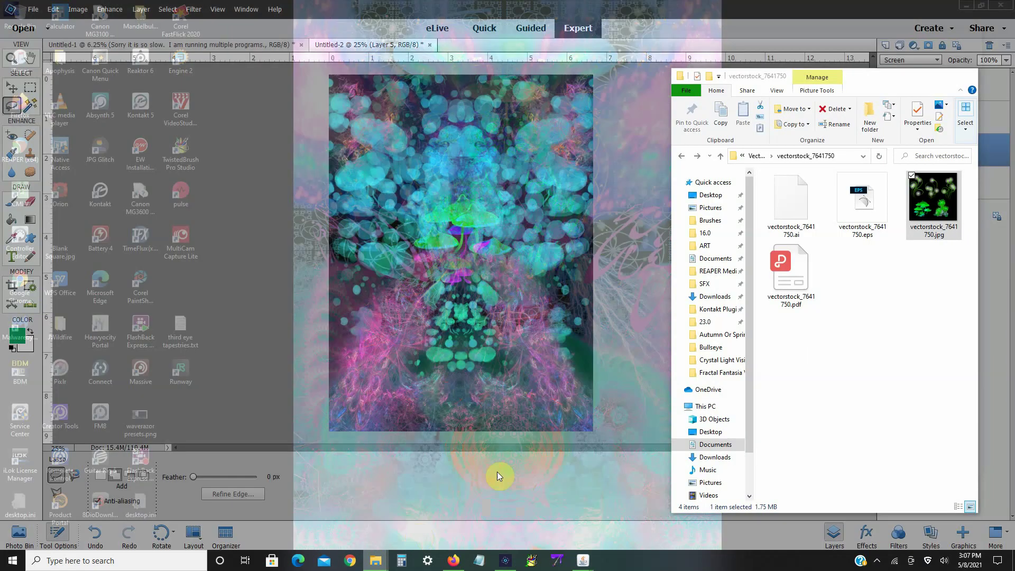
pyautogui.click(720, 156)
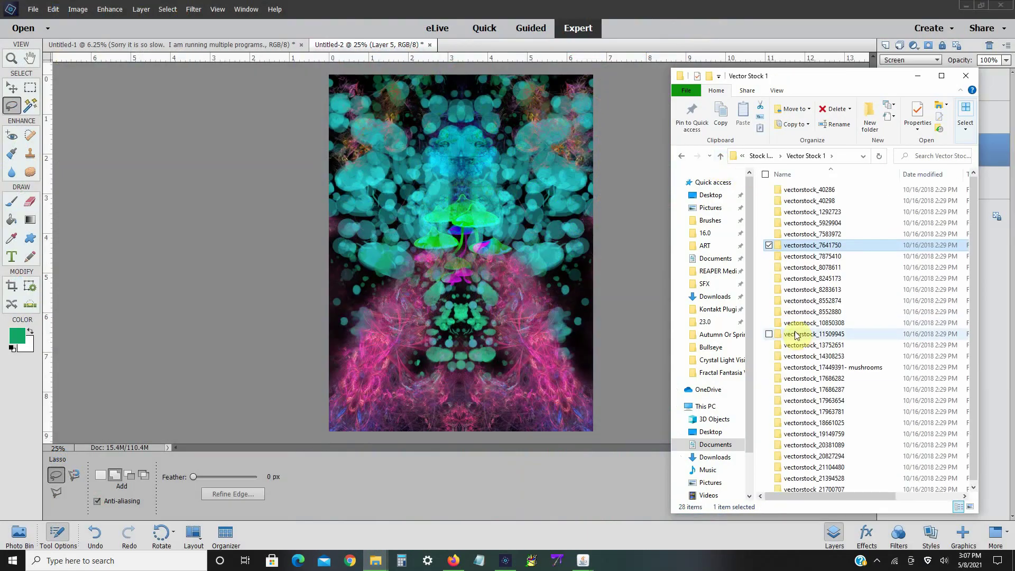
pyautogui.doubleClick(817, 444)
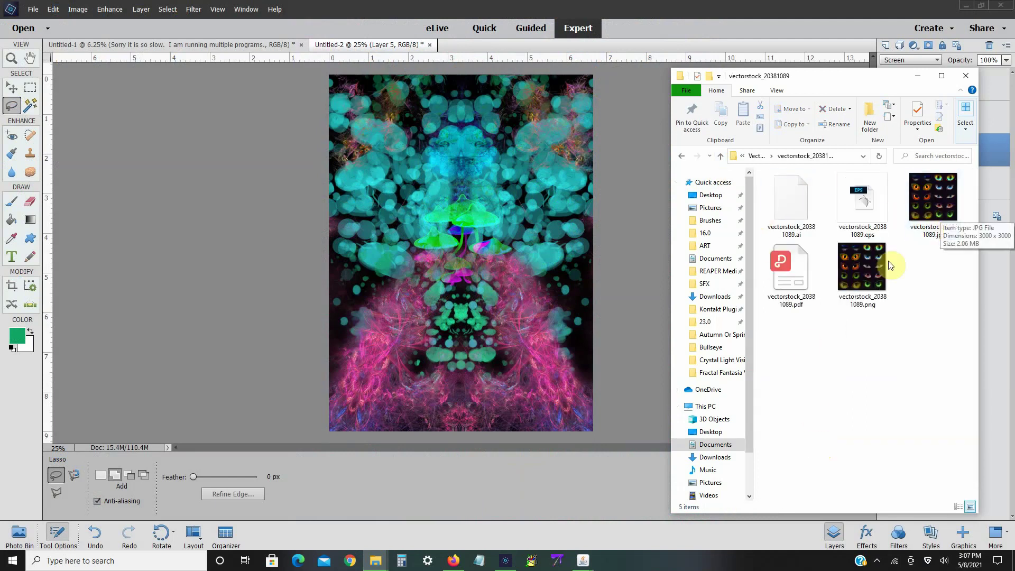
pyautogui.moveTo(870, 269); pyautogui.dragTo(426, 189)
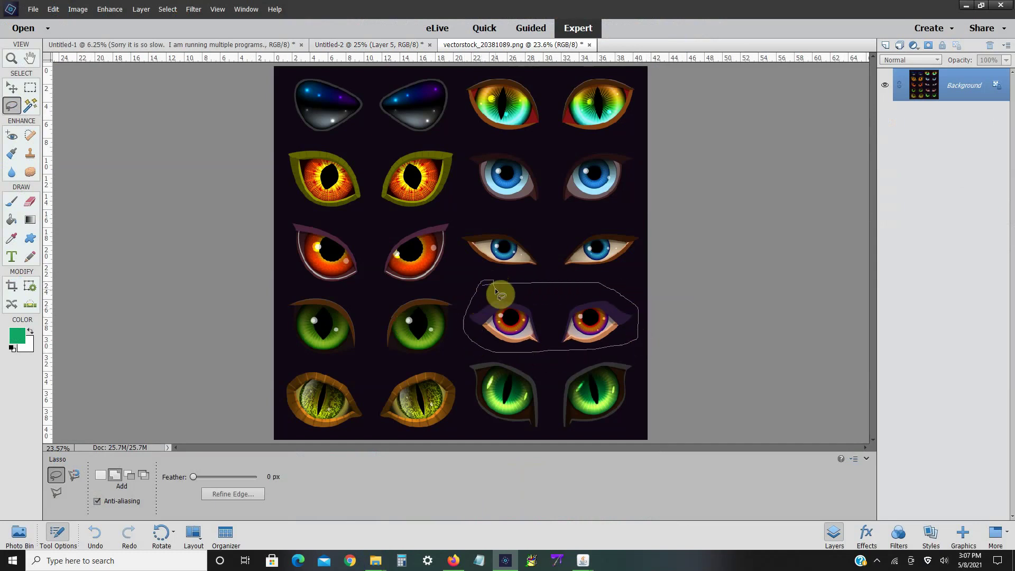
# - Lasso a freehand selection around the pair of orange eyes with purple lids and copy it
pyautogui.moveTo(496, 291); pyautogui.dragTo(494, 283)
pyautogui.click(53, 9)
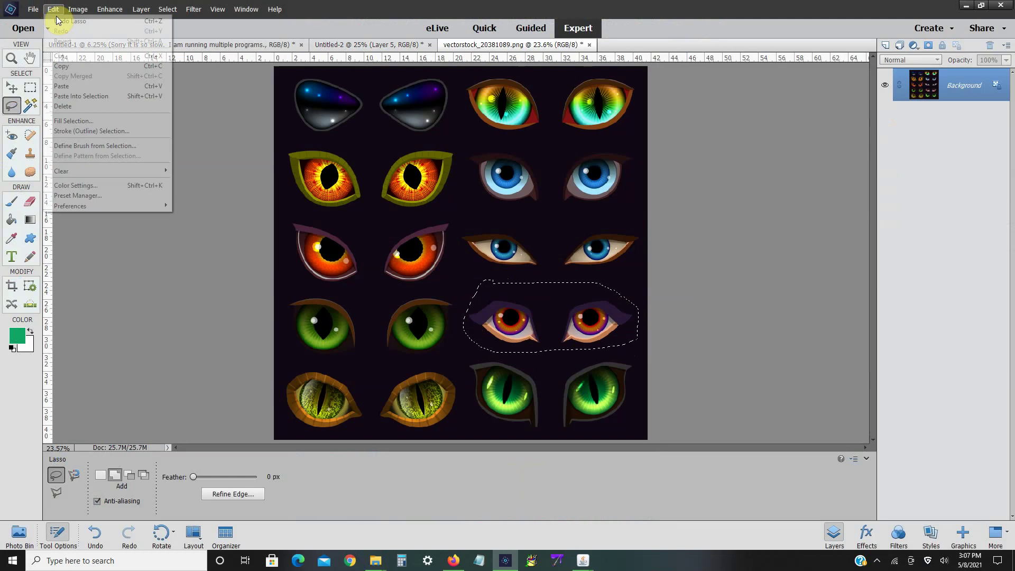
pyautogui.click(61, 66)
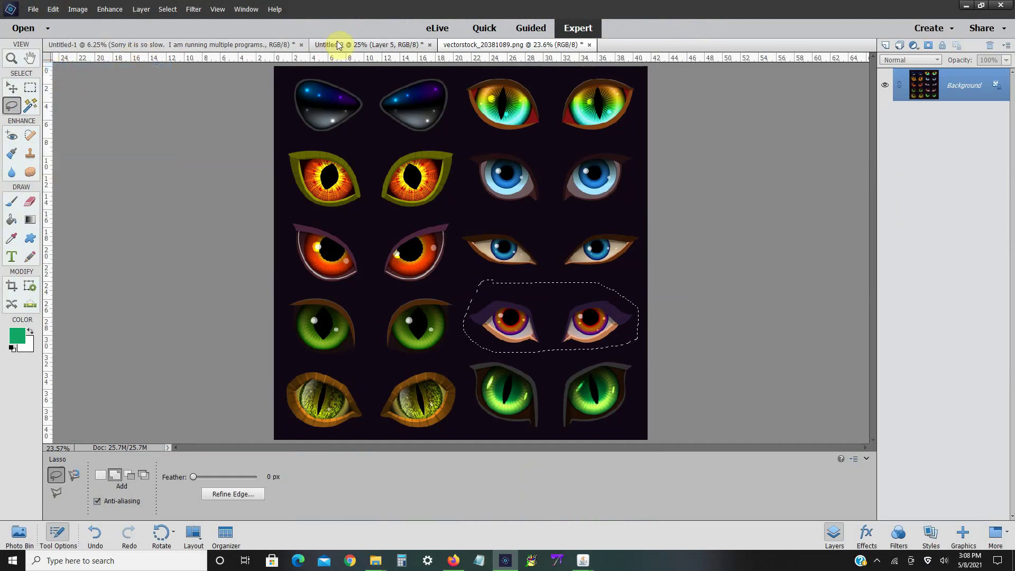
# - Paste the copied eyes above Layer 5 in Untitled-2 and set their blend mode to Difference
pyautogui.click(339, 45)
pyautogui.click(52, 9)
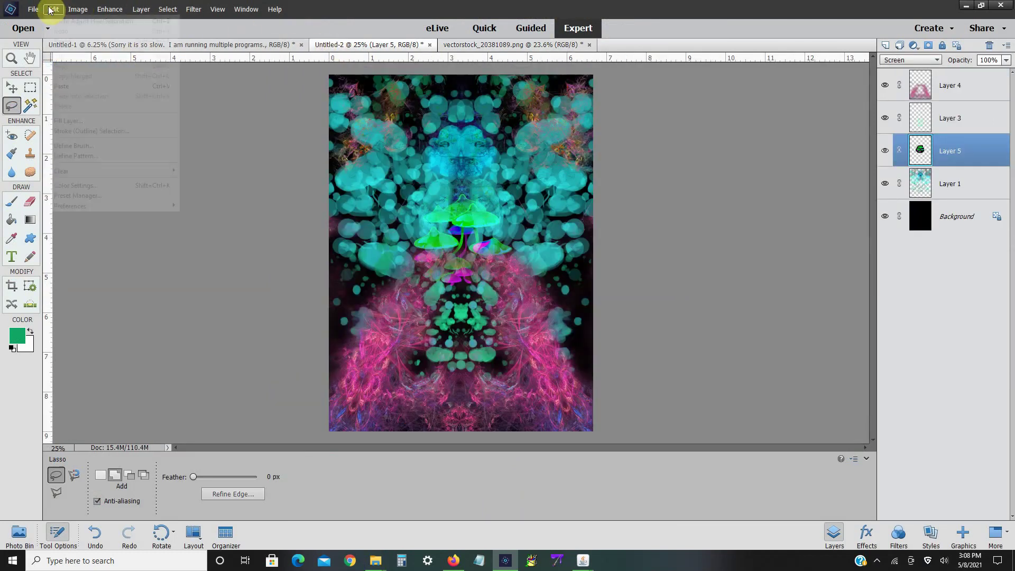
pyautogui.click(66, 87)
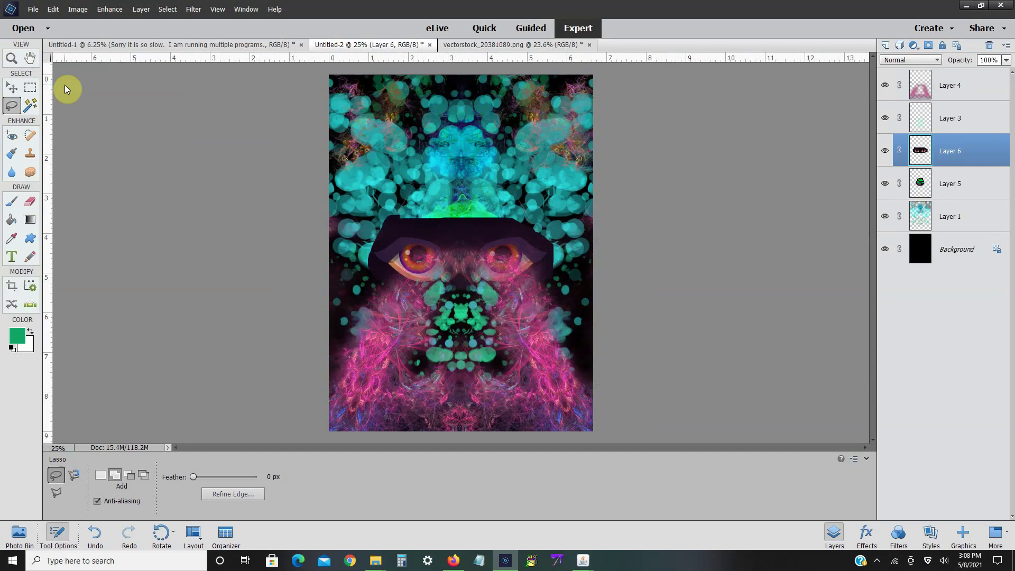
pyautogui.click(905, 60)
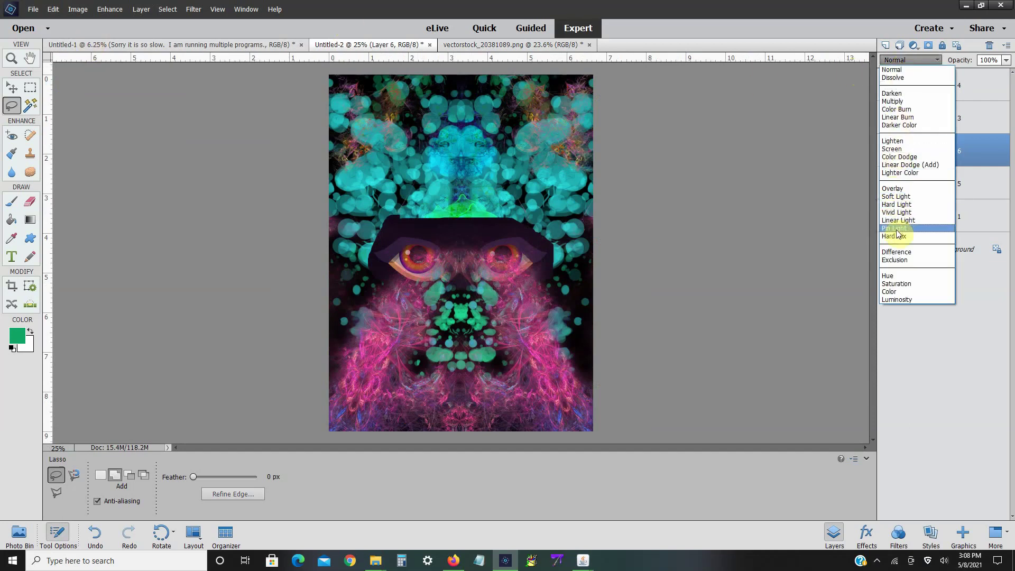
pyautogui.click(896, 252)
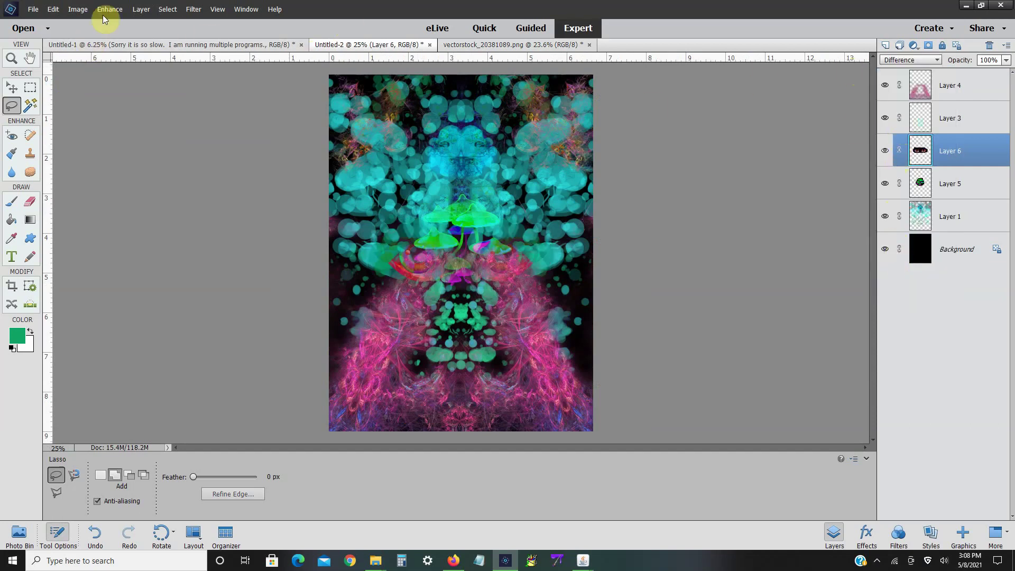
# - Move the pasted eyes straight down into the pink fractal area with Free Transform
pyautogui.click(78, 9)
pyautogui.moveTo(114, 31)
pyautogui.click(189, 33)
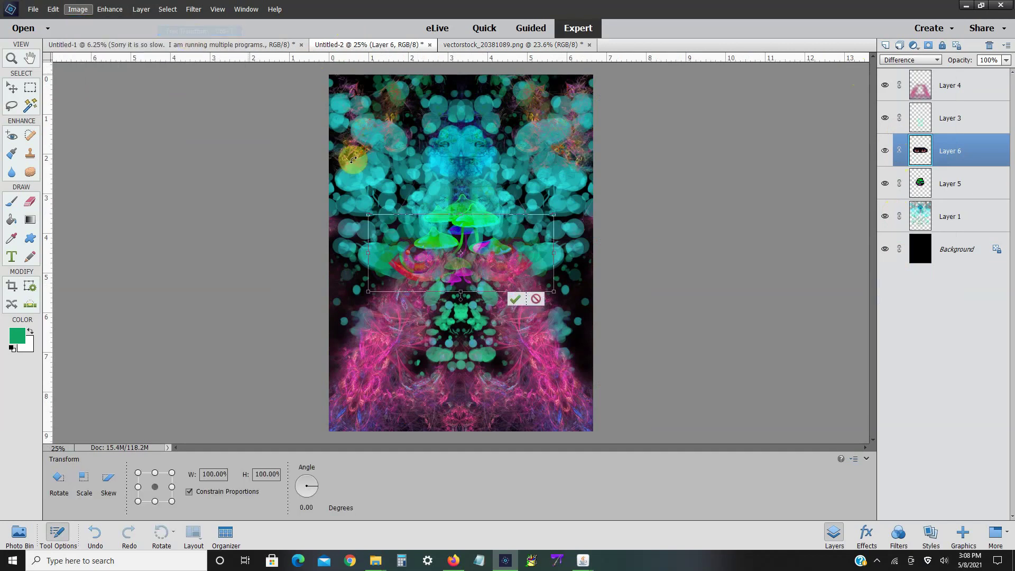
pyautogui.moveTo(455, 290); pyautogui.dragTo(459, 389)
pyautogui.click(515, 401)
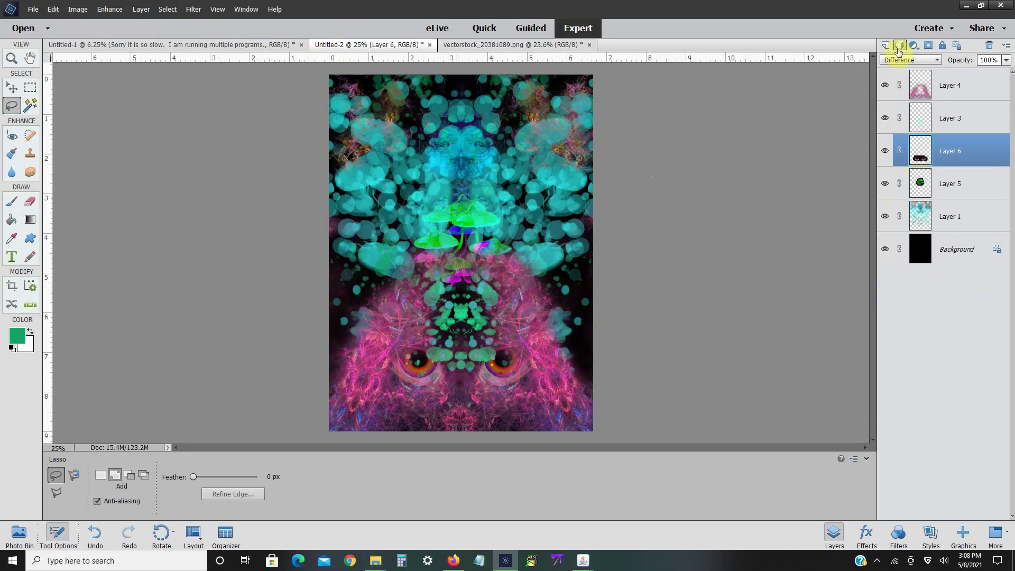
# - Add a new empty layer above Layer 4 and set the foreground colour to mint green 8af2c5
pyautogui.click(920, 80)
pyautogui.click(884, 46)
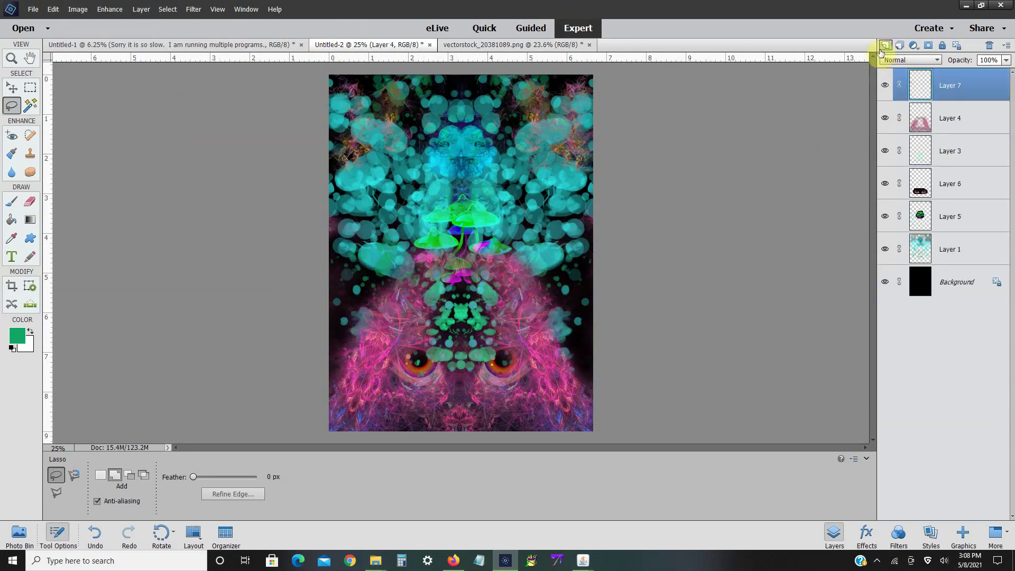
pyautogui.click(17, 335)
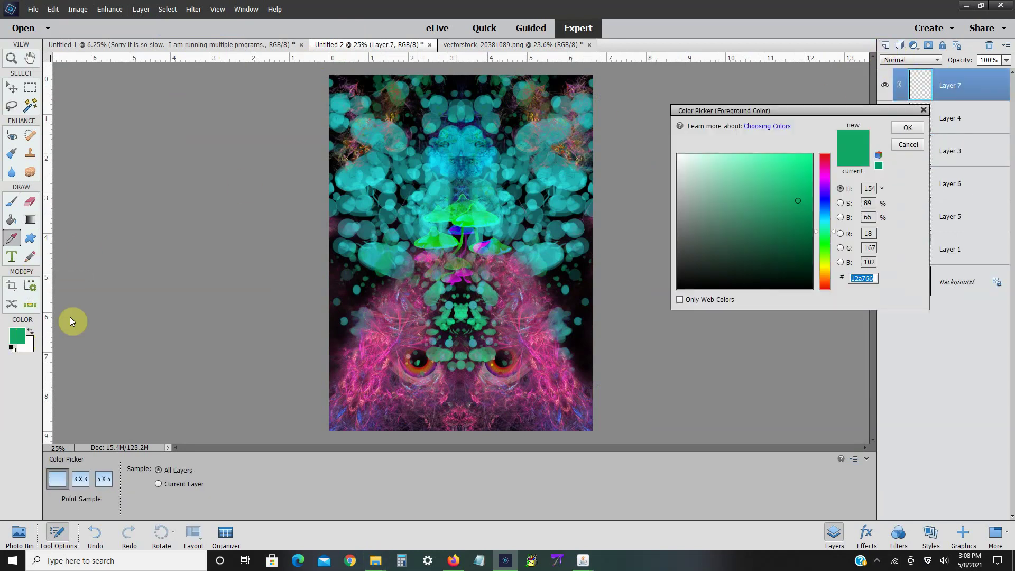
pyautogui.click(736, 161)
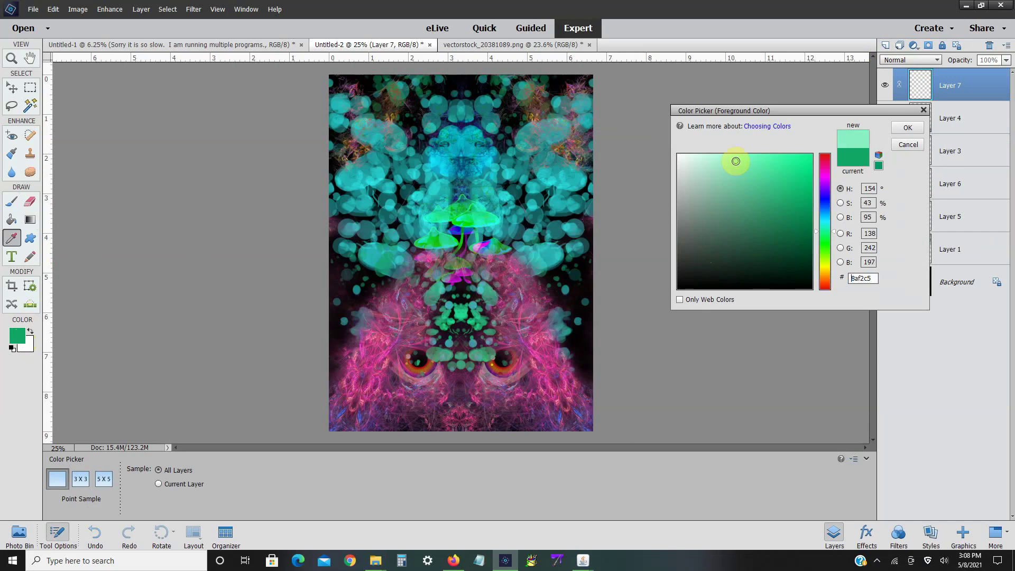
pyautogui.click(904, 129)
pyautogui.press('l')
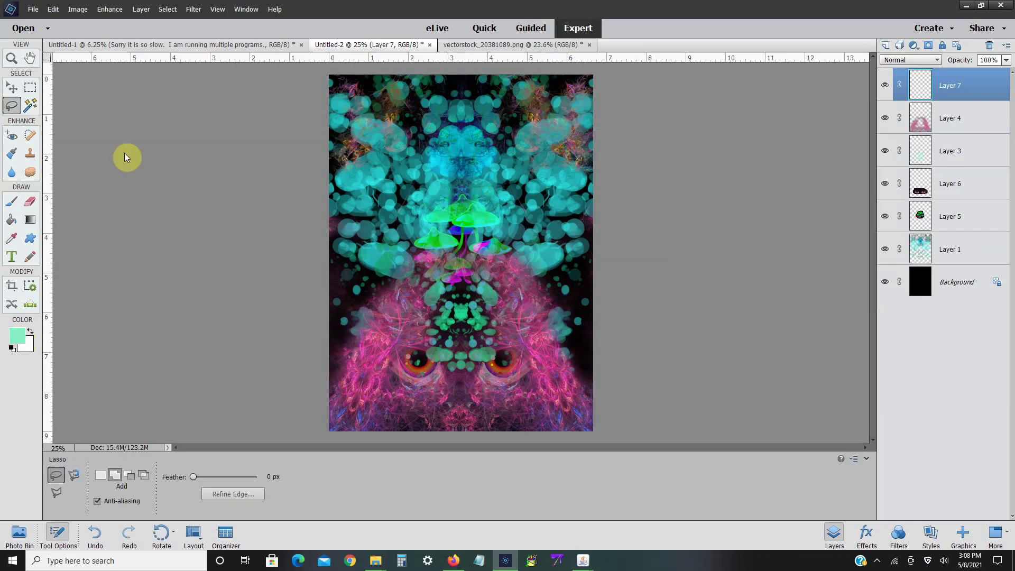
# - Draw the striped custom Shape 48 from the GX17Arrows02 set on the canvas's left side, above the left eye
pyautogui.click(30, 239)
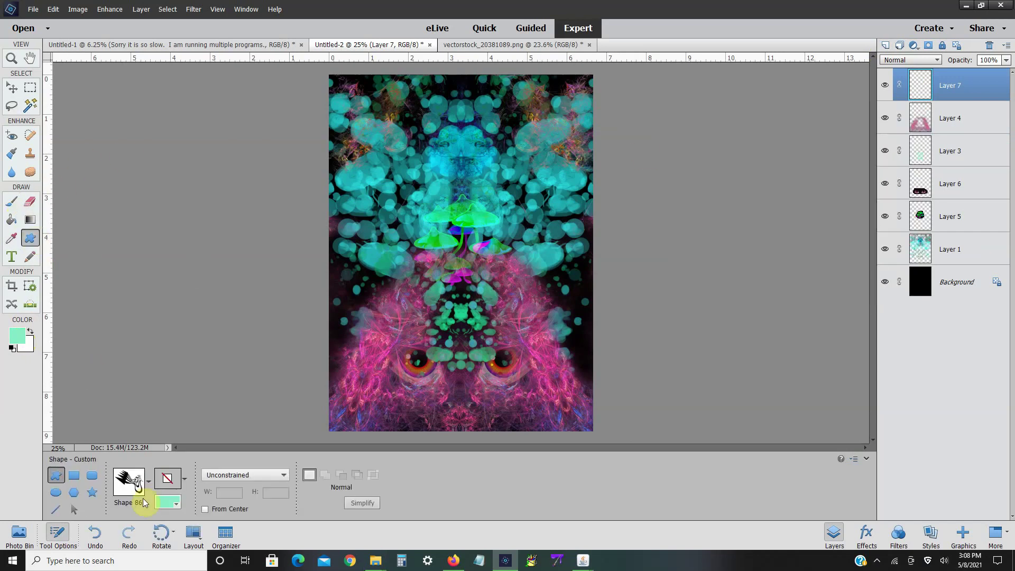
pyautogui.click(148, 484)
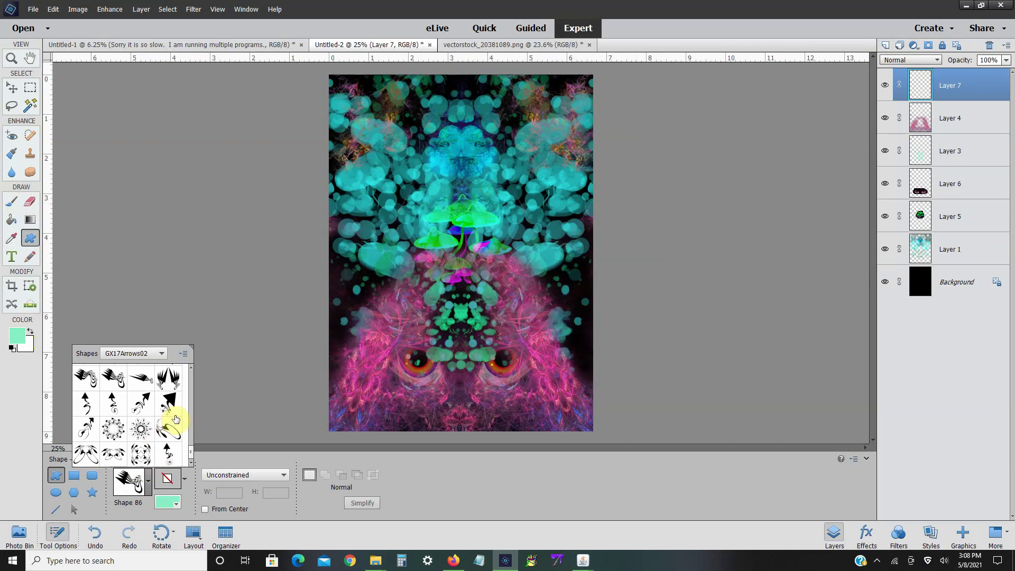
pyautogui.moveTo(190, 455); pyautogui.dragTo(191, 399)
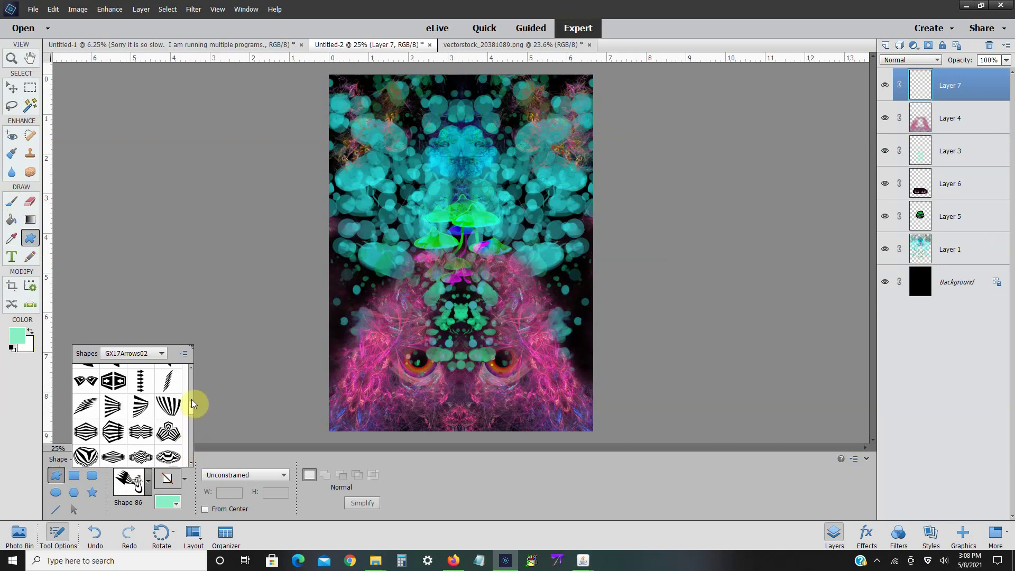
pyautogui.click(168, 431)
pyautogui.click(213, 297)
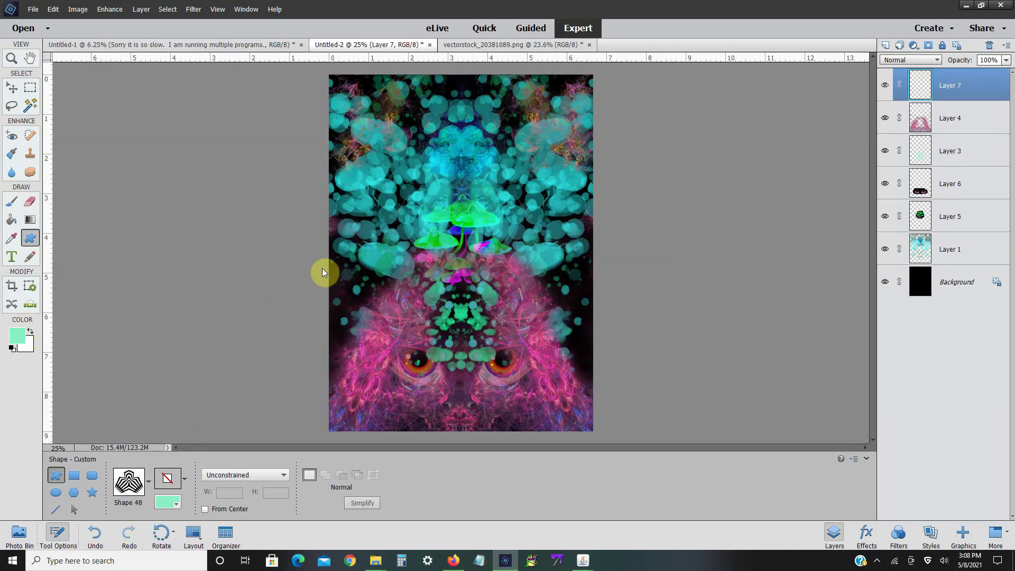
pyautogui.moveTo(343, 261); pyautogui.dragTo(425, 326)
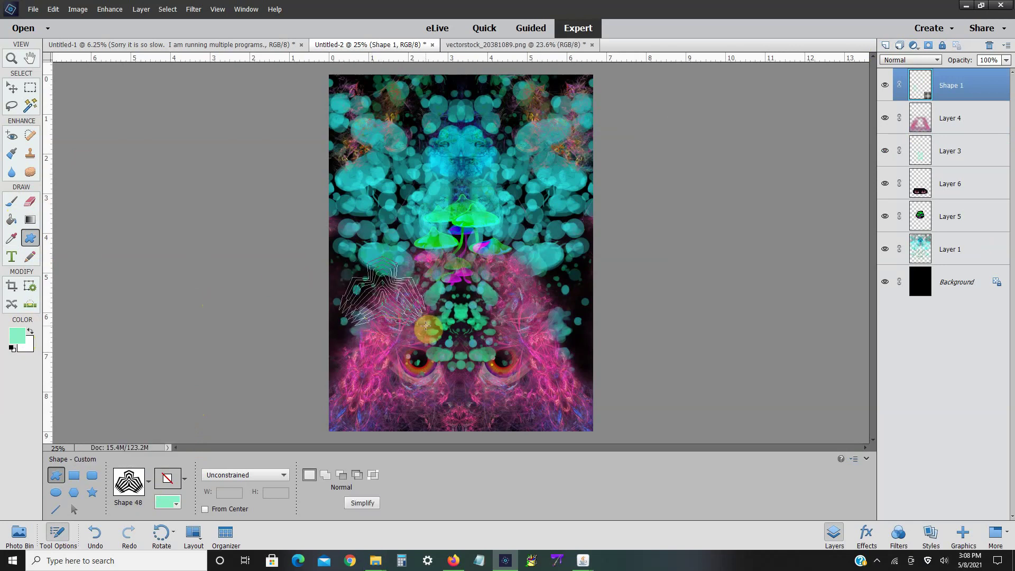
# - Simplify the striped shape layer and move it directly beneath Layer 4
pyautogui.rightClick(971, 85)
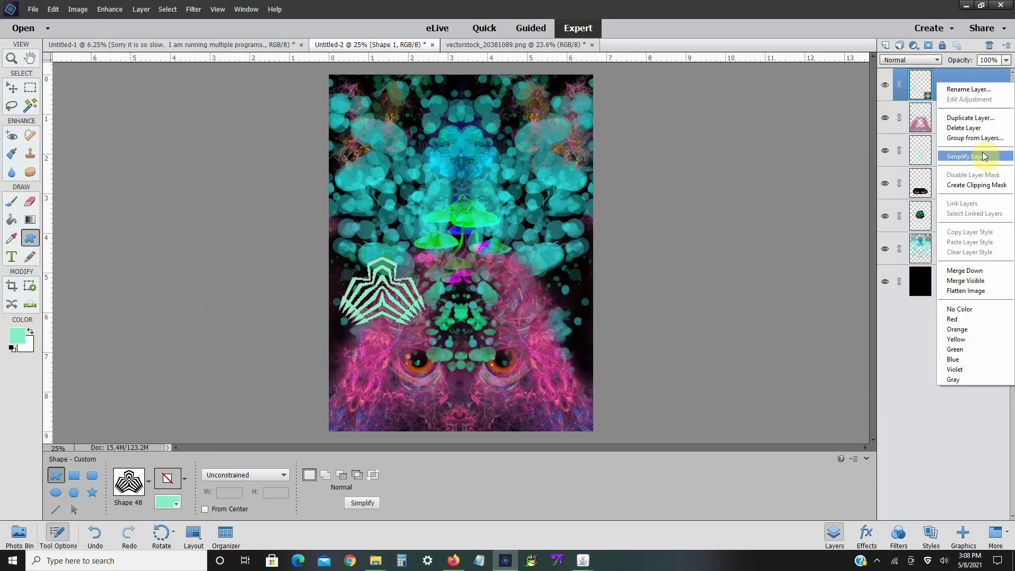
pyautogui.click(976, 140)
pyautogui.moveTo(962, 88); pyautogui.dragTo(960, 142)
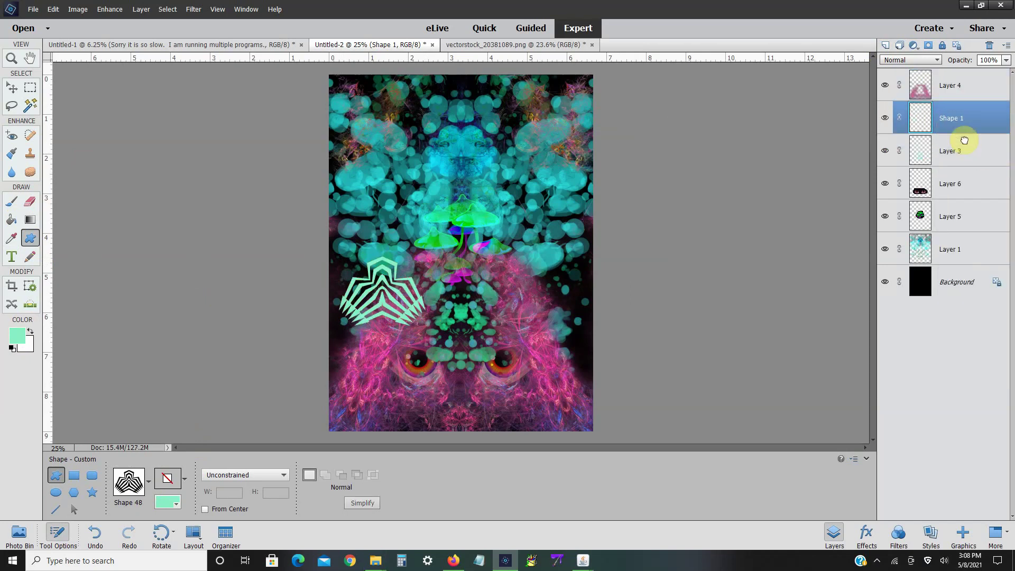
# - Flip the striped shape layer vertically and rotate it 90° left
pyautogui.click(78, 9)
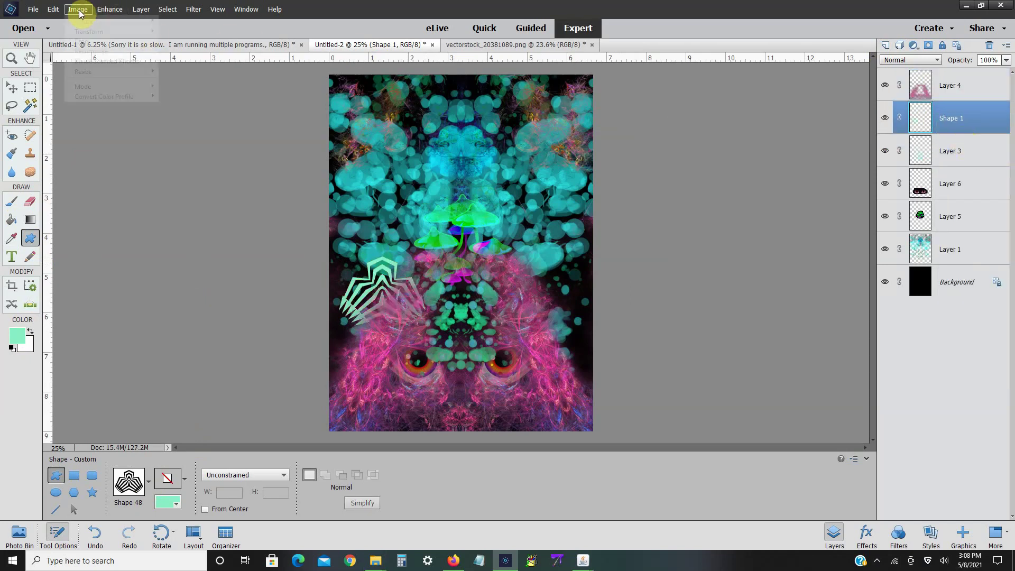
pyautogui.moveTo(122, 21)
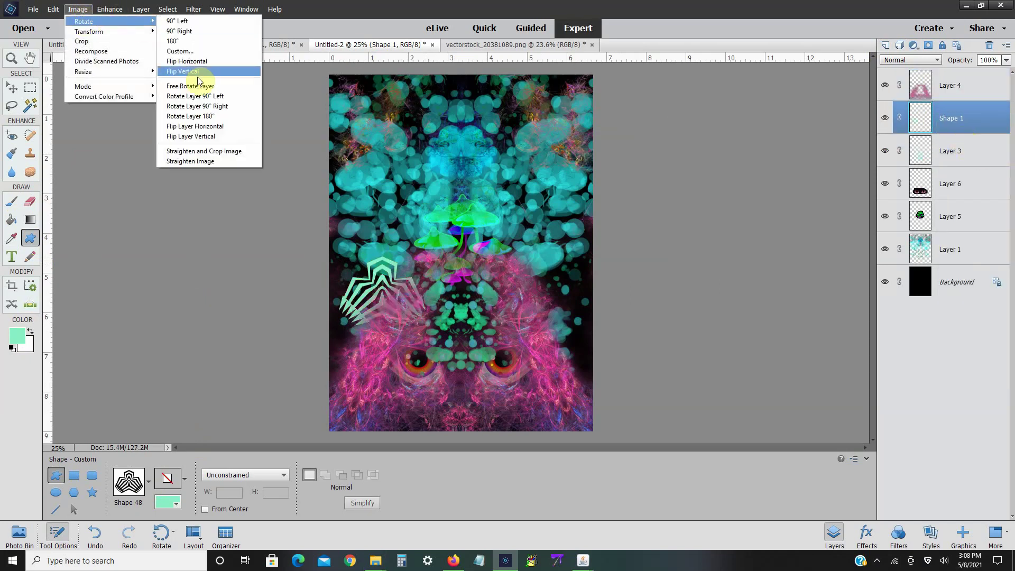
pyautogui.click(200, 136)
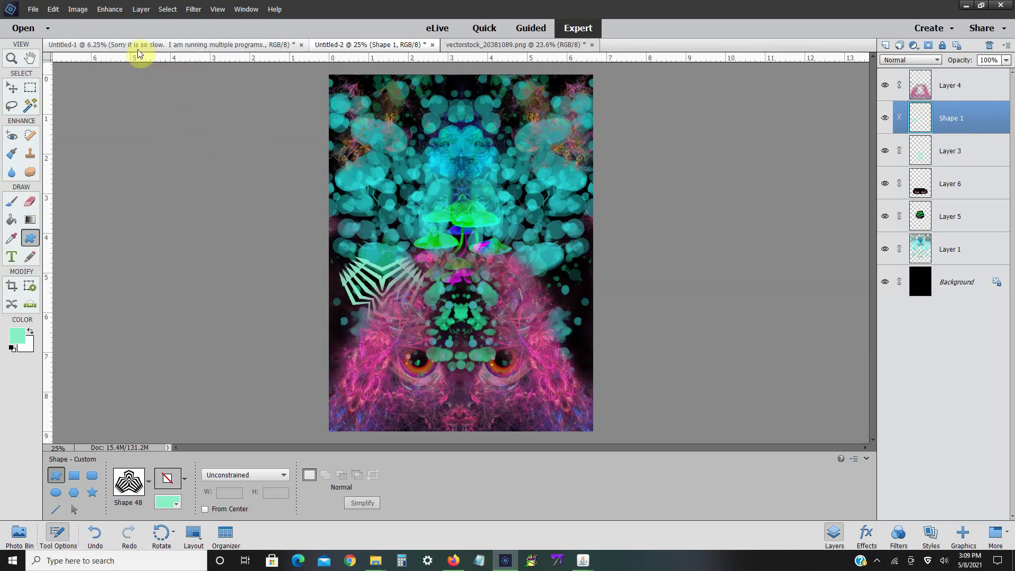
pyautogui.click(78, 9)
pyautogui.moveTo(105, 21)
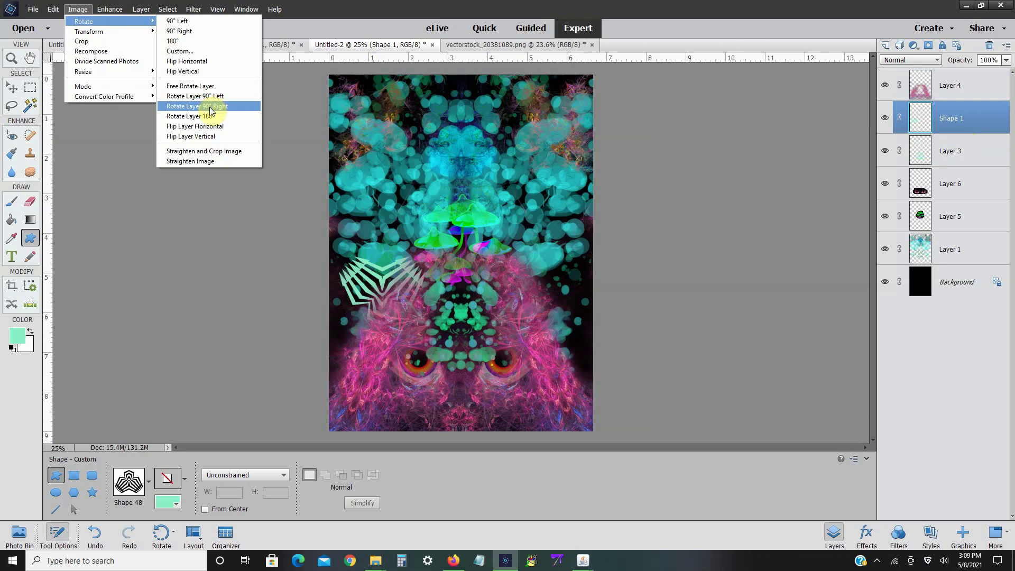
pyautogui.click(209, 95)
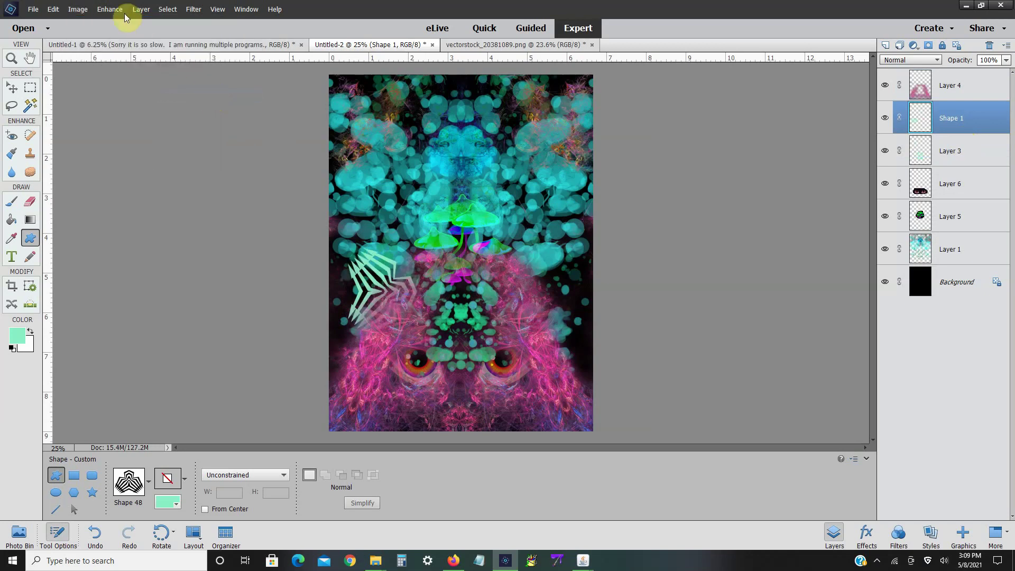
# - Move the striped shape to the canvas's right edge and make it narrower and taller with Free Transform
pyautogui.click(77, 9)
pyautogui.moveTo(109, 32)
pyautogui.click(192, 31)
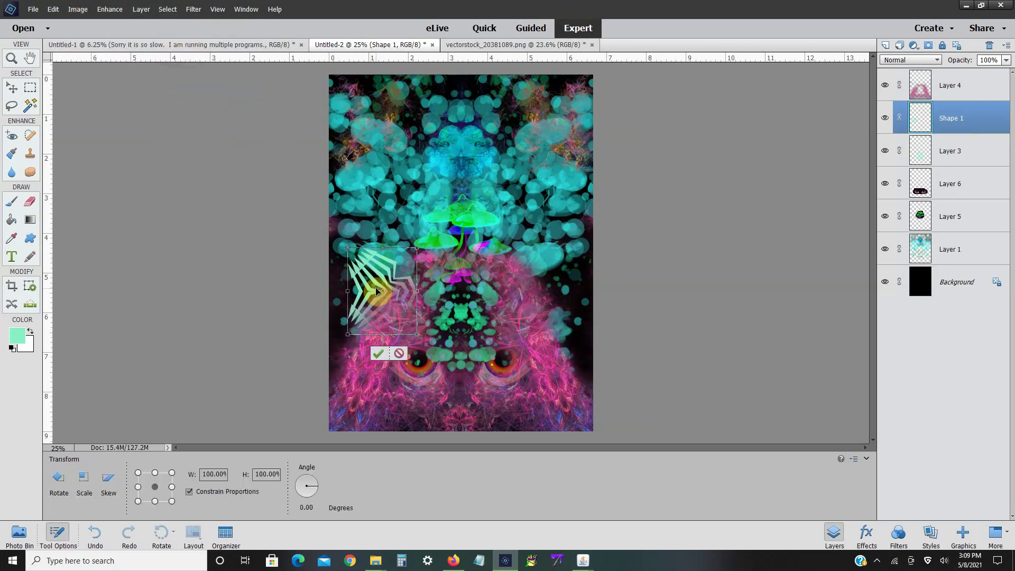
pyautogui.moveTo(376, 291); pyautogui.dragTo(555, 286)
pyautogui.moveTo(594, 241); pyautogui.dragTo(547, 225)
pyautogui.moveTo(548, 270); pyautogui.dragTo(562, 275)
pyautogui.click(547, 353)
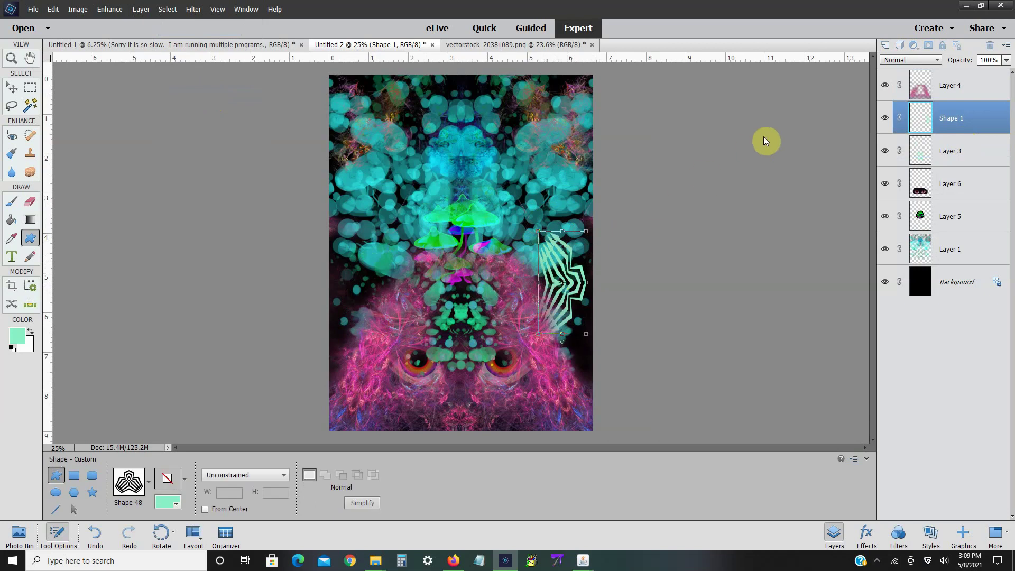
# - Duplicate the Shape 1 layer and flip the copy horizontally
pyautogui.rightClick(950, 128)
pyautogui.click(968, 162)
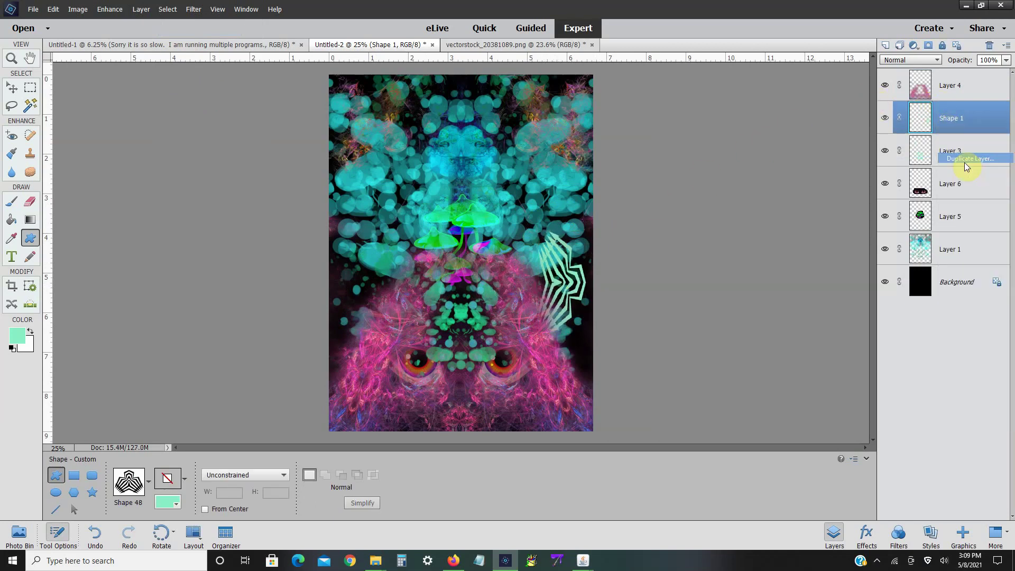
pyautogui.click(599, 173)
pyautogui.click(77, 9)
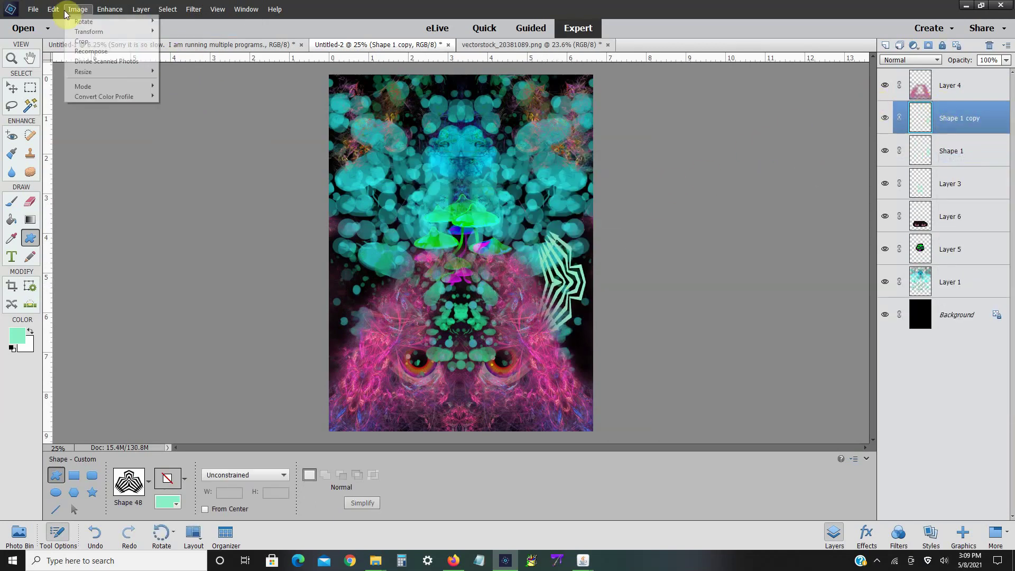
pyautogui.moveTo(87, 21)
pyautogui.click(183, 127)
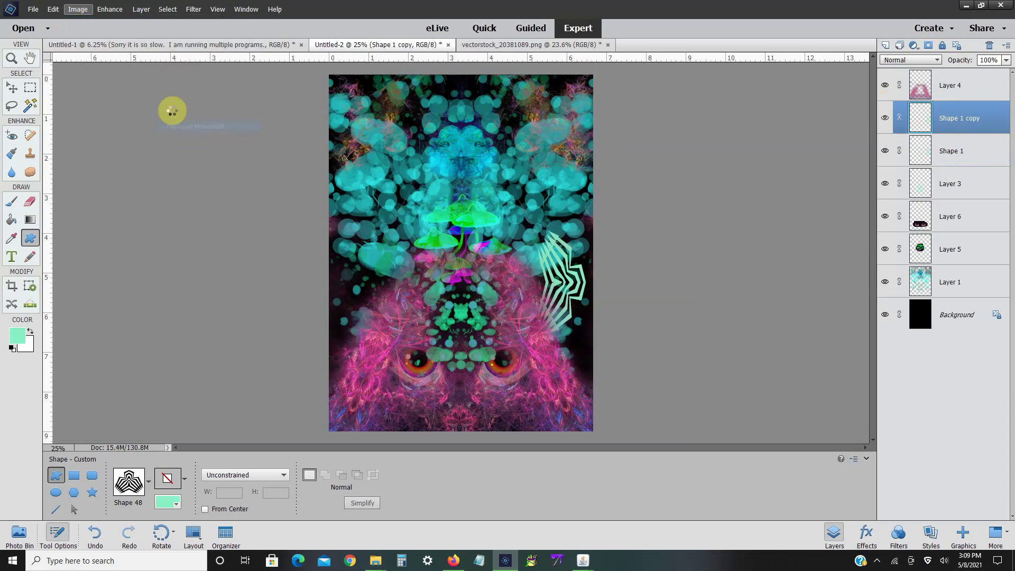
# - Move the flipped shape copy straight across to the canvas's left edge so it mirrors the original
pyautogui.click(77, 9)
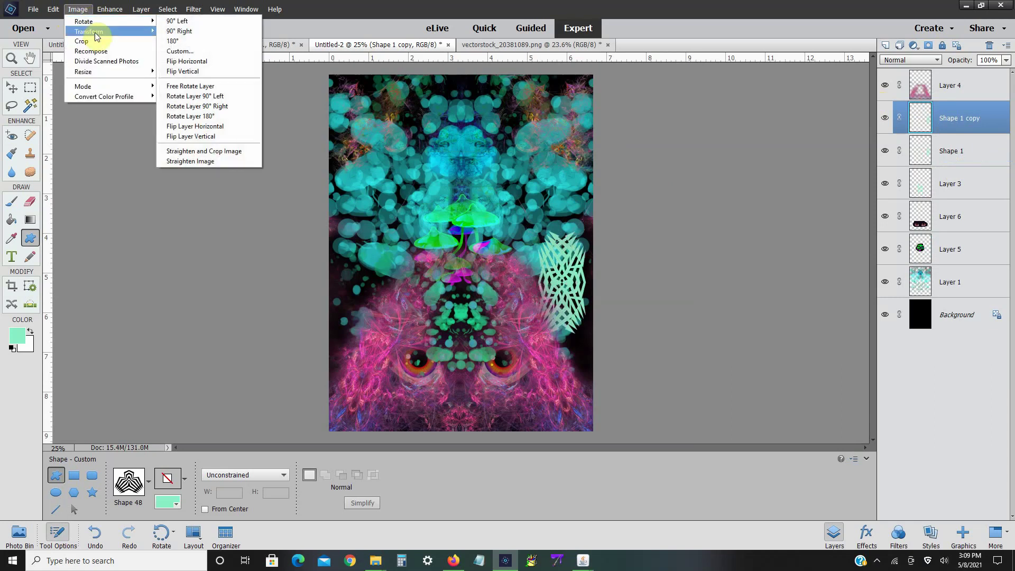
pyautogui.moveTo(159, 31)
pyautogui.click(190, 31)
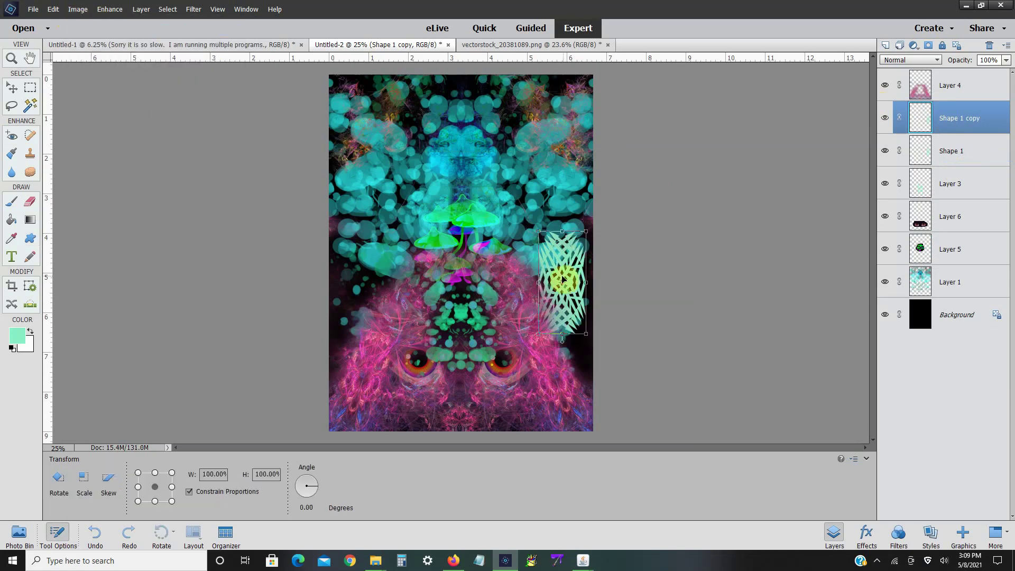
pyautogui.moveTo(563, 279); pyautogui.dragTo(360, 282)
pyautogui.click(353, 353)
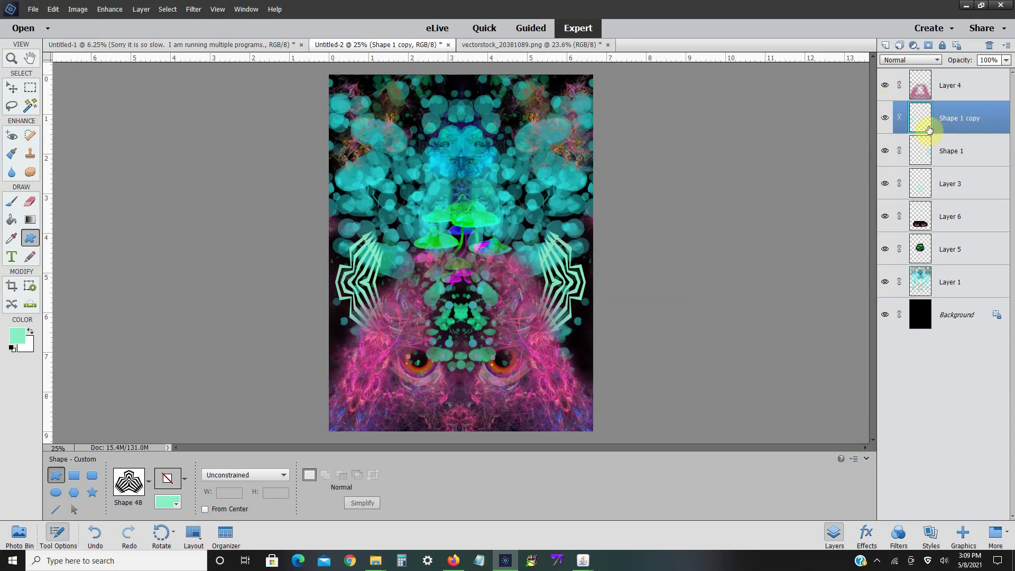
pyautogui.click(78, 9)
pyautogui.click(165, 30)
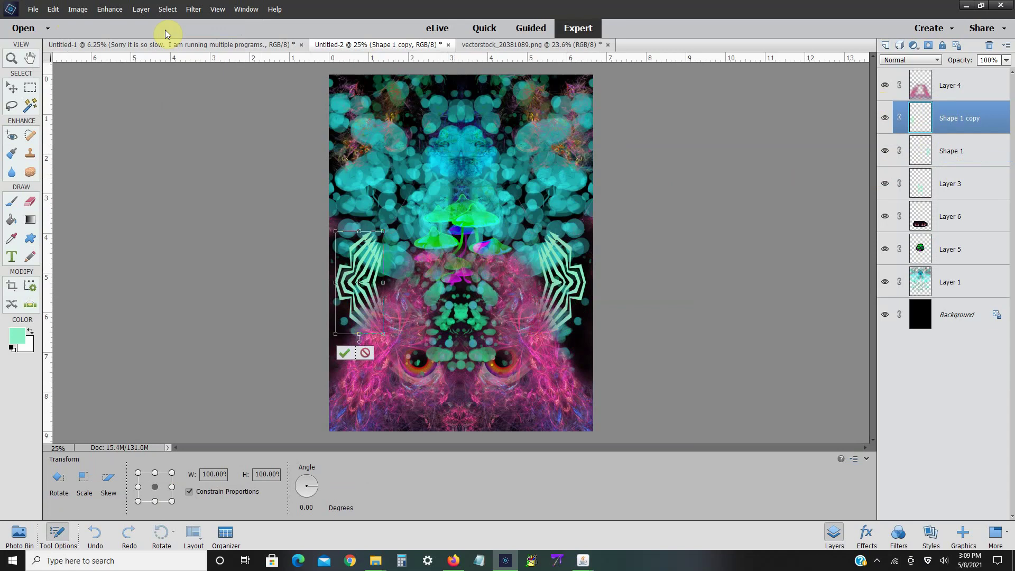
pyautogui.click(346, 354)
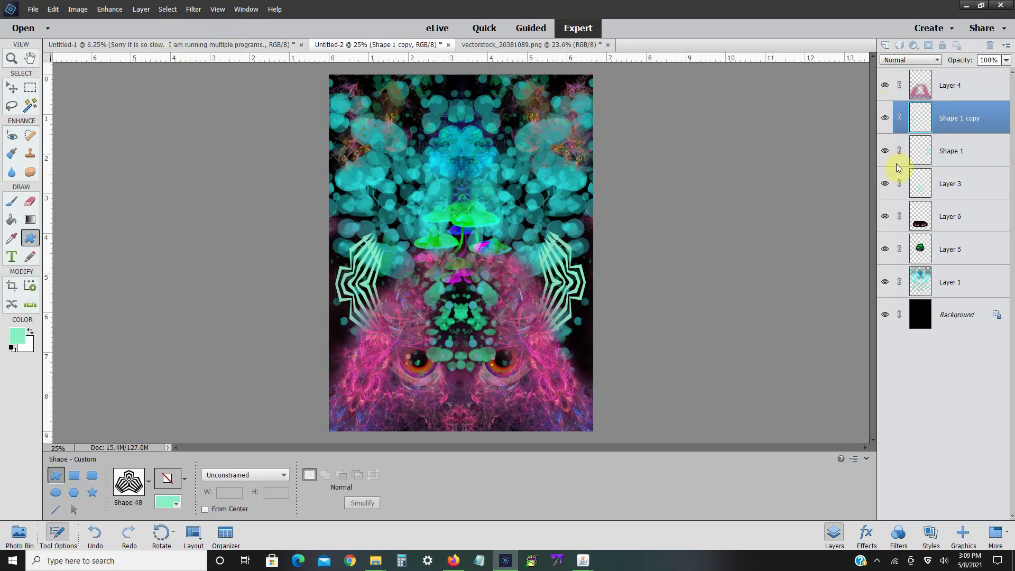
# - Merge the shape copy down into Shape 1 and lower the merged layer's opacity to 54%
pyautogui.rightClick(951, 121)
pyautogui.click(960, 311)
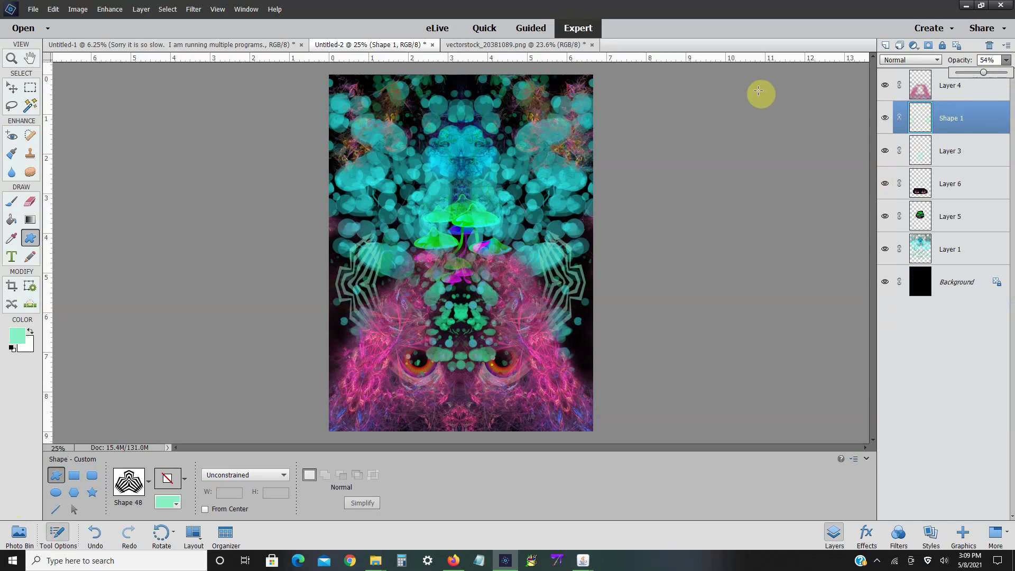
# - Select Layer 1 and open the fractal qsave_2018-10-13_011.png from the transparent PNG folder in the editor
pyautogui.click(923, 246)
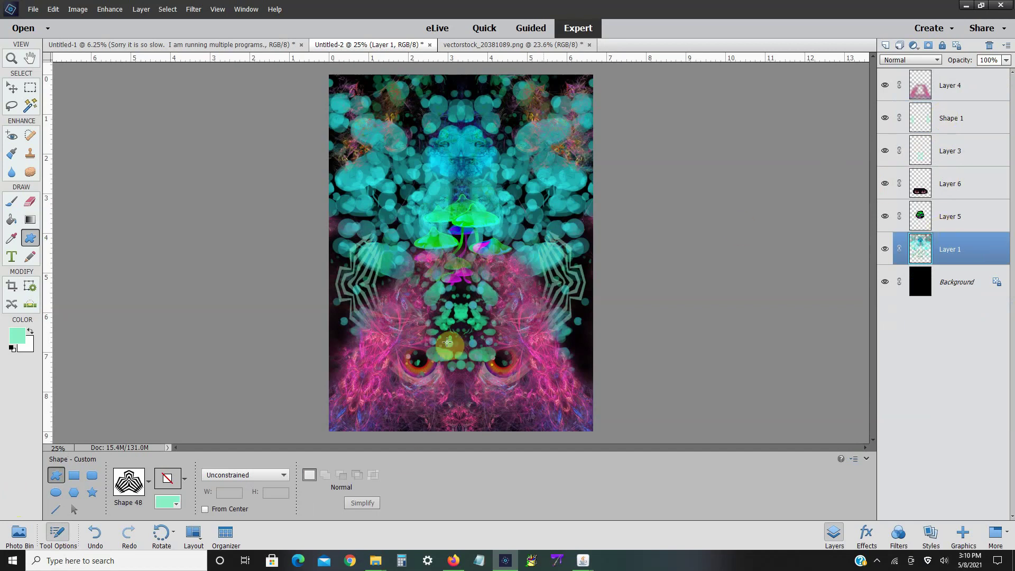
pyautogui.moveTo(375, 561)
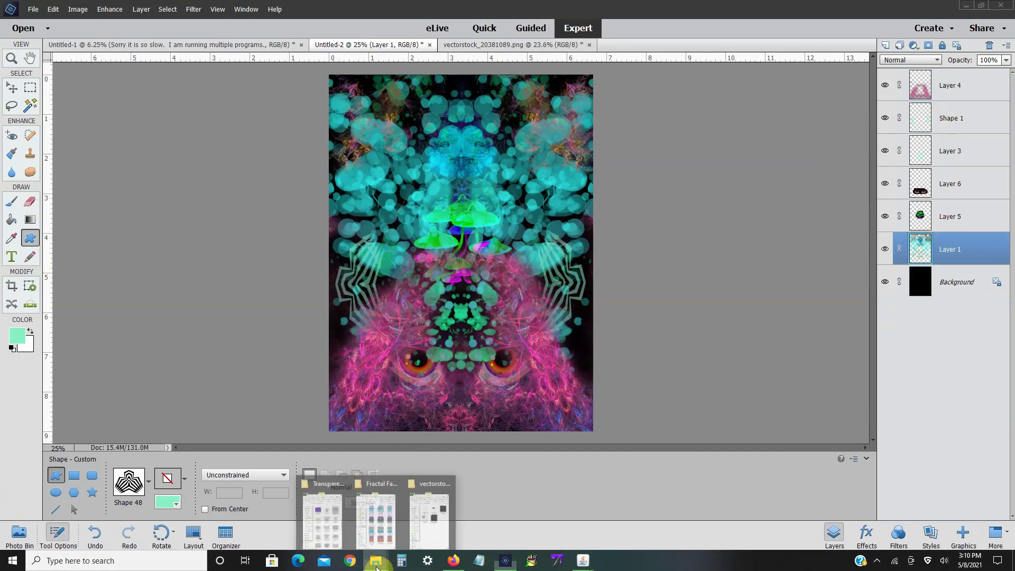
pyautogui.moveTo(379, 538)
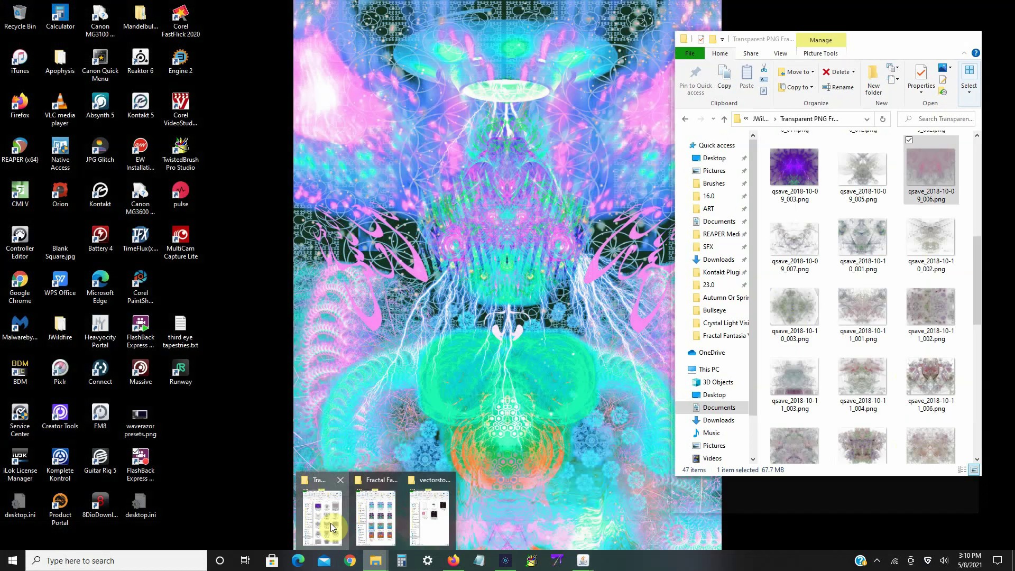
pyautogui.click(323, 515)
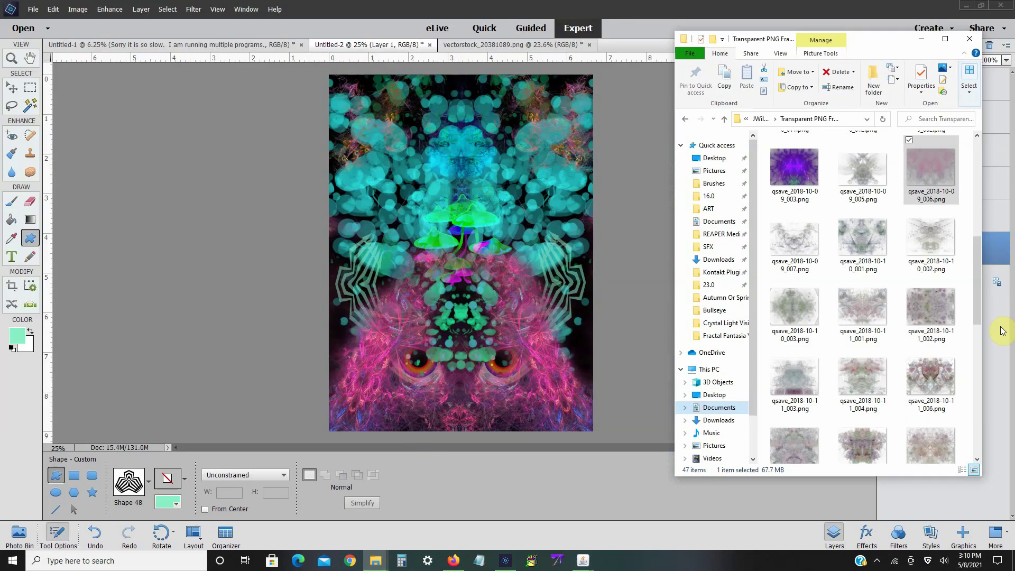
pyautogui.moveTo(977, 323); pyautogui.dragTo(975, 380)
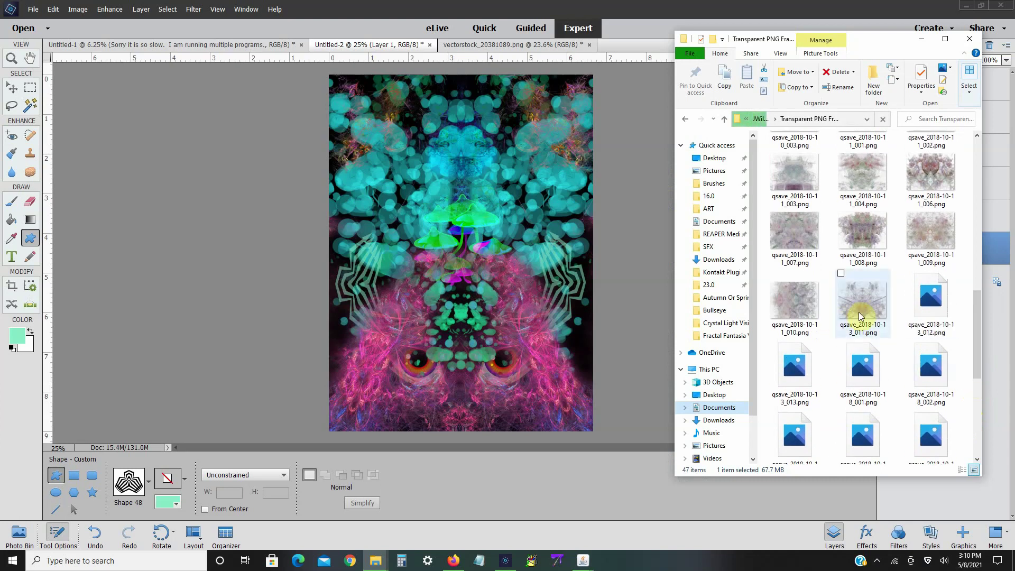
pyautogui.moveTo(867, 309); pyautogui.dragTo(548, 284)
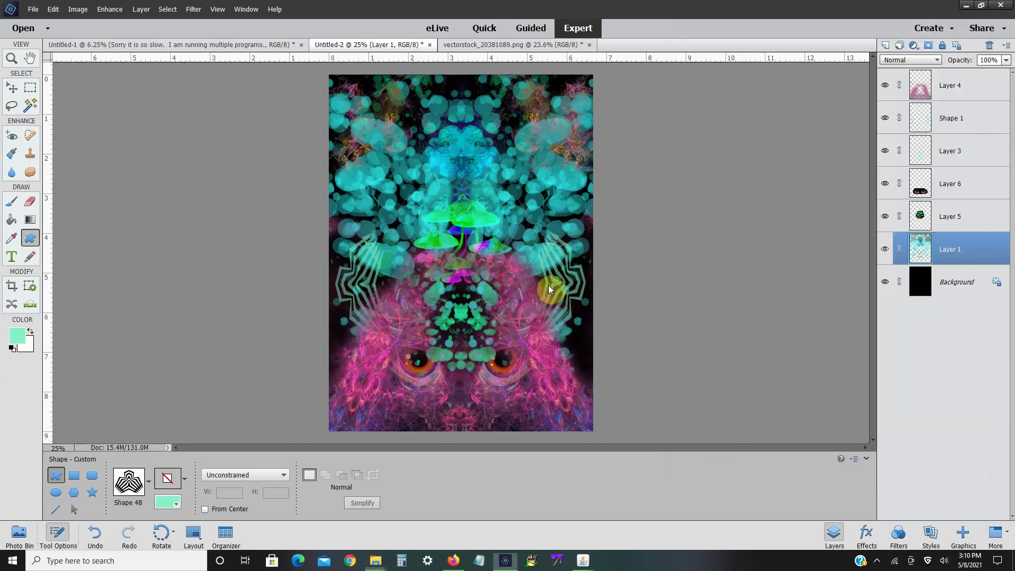
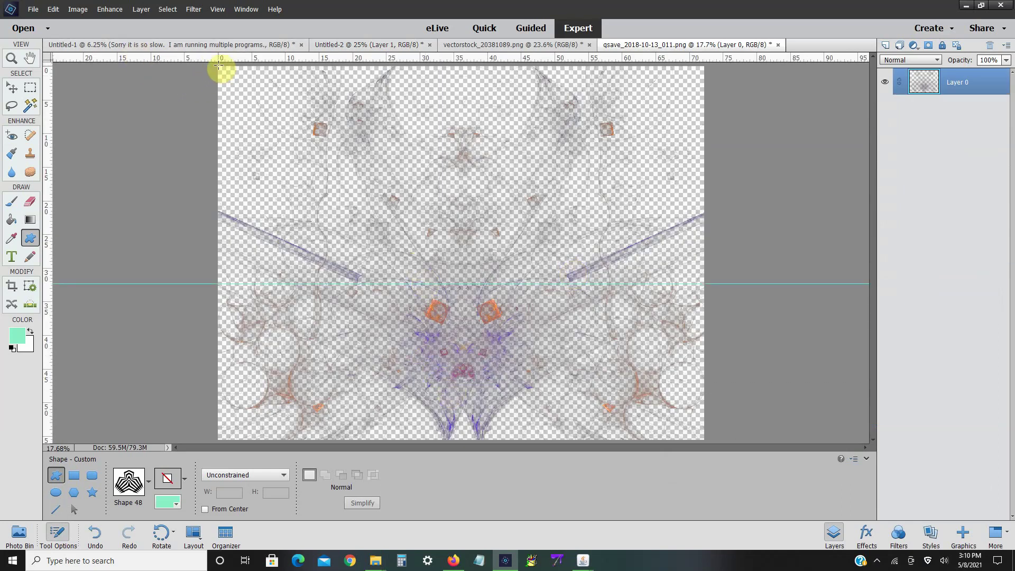
# - Copy the left half of the fractal's Layer 0 with a rectangular marquee and paste it above Layer 1 in Untitled-2
pyautogui.moveTo(217, 62); pyautogui.dragTo(177, 260)
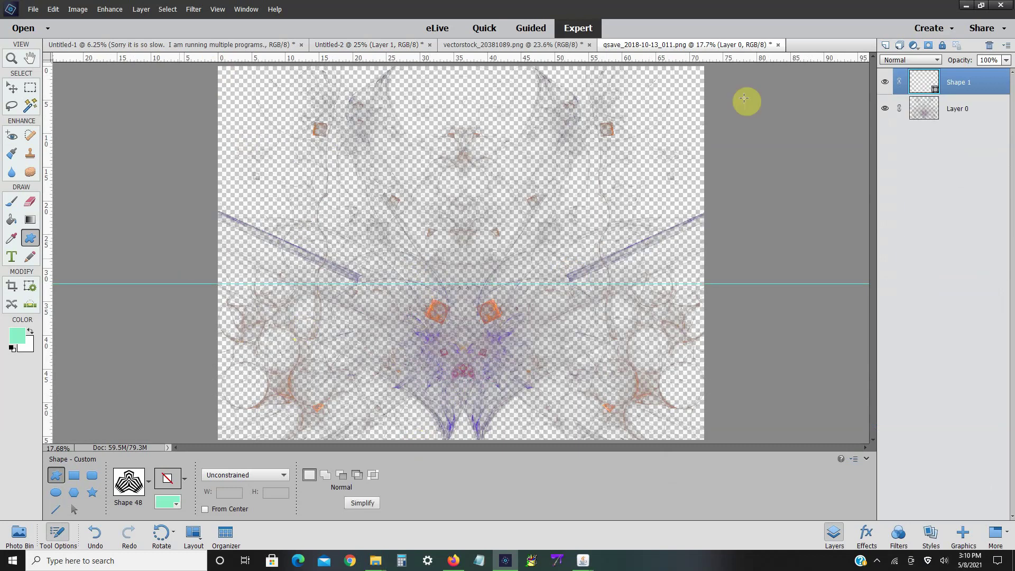
pyautogui.click(926, 109)
pyautogui.click(30, 89)
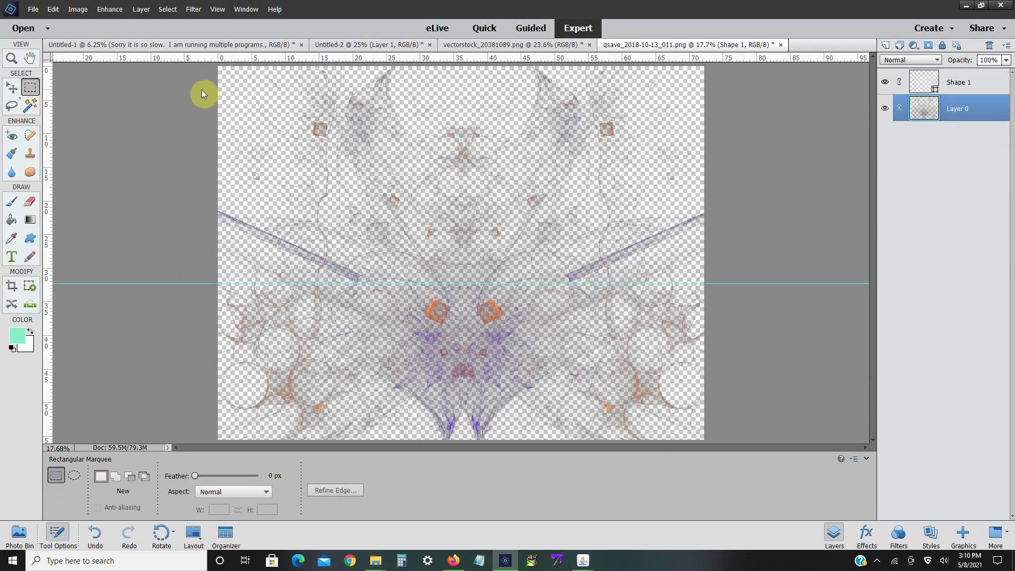
pyautogui.moveTo(219, 68); pyautogui.dragTo(453, 441)
pyautogui.click(53, 9)
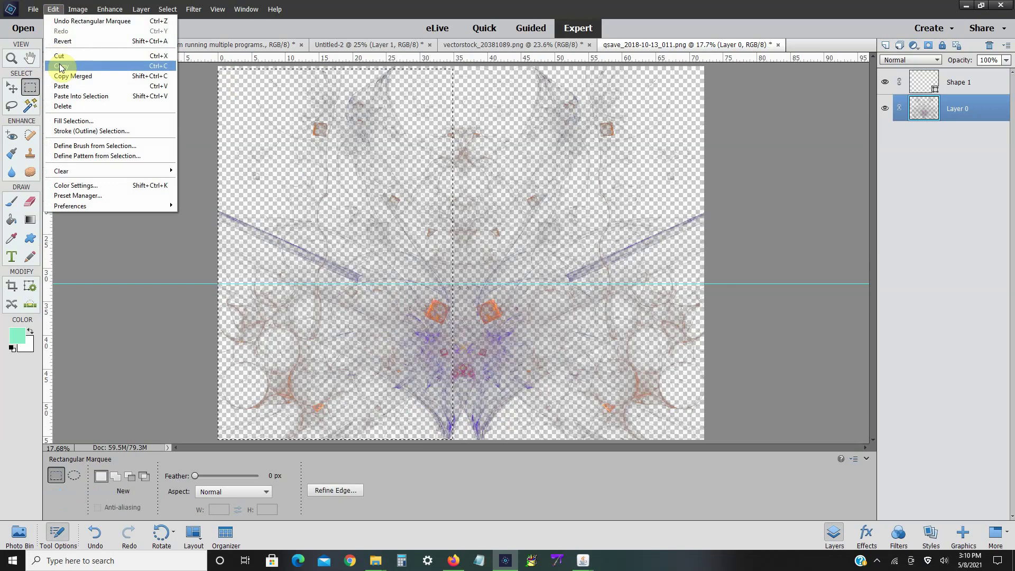
pyautogui.click(61, 65)
pyautogui.click(378, 42)
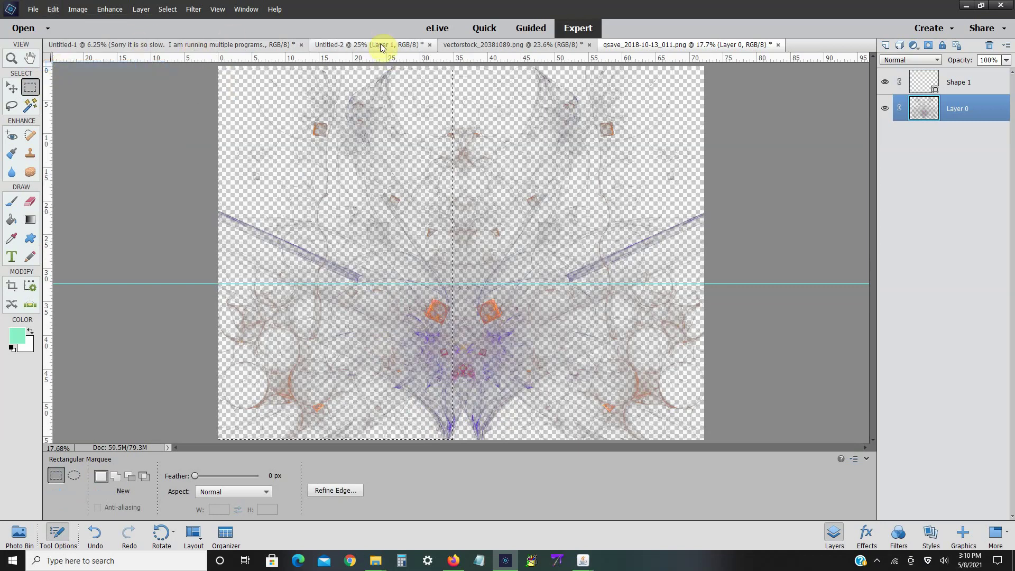
pyautogui.click(53, 9)
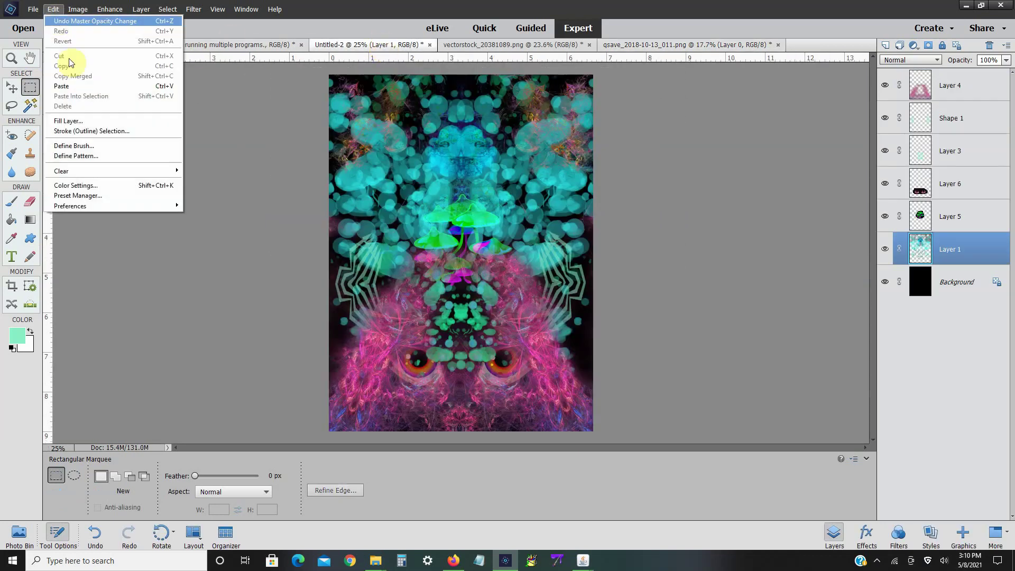
pyautogui.click(74, 90)
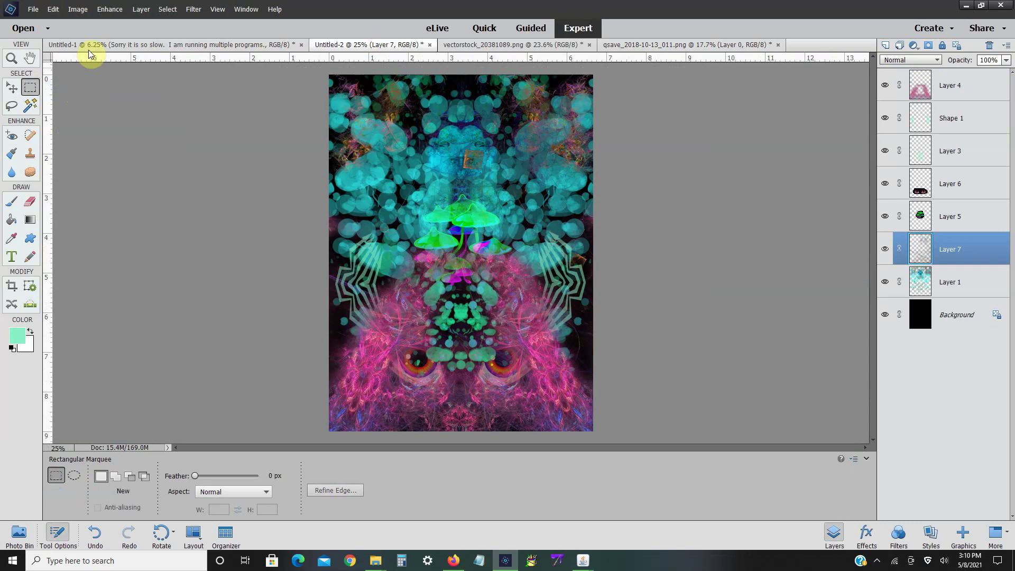
# - Scale the pasted fractal half to about 34% width and 56% height in the canvas's lower-left corner with Free Transform
pyautogui.click(77, 9)
pyautogui.moveTo(105, 31)
pyautogui.click(193, 31)
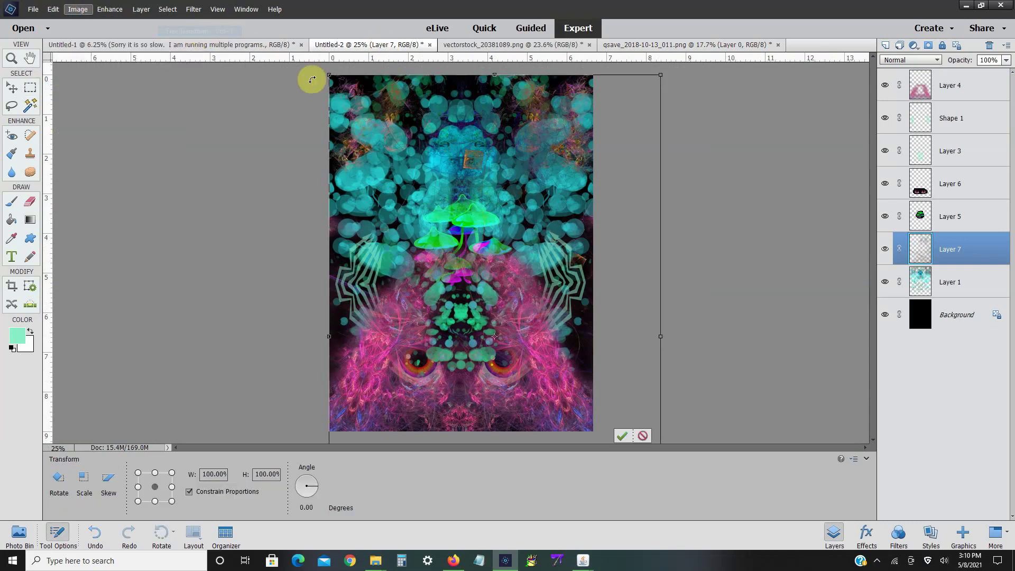
pyautogui.moveTo(324, 74); pyautogui.dragTo(372, 191)
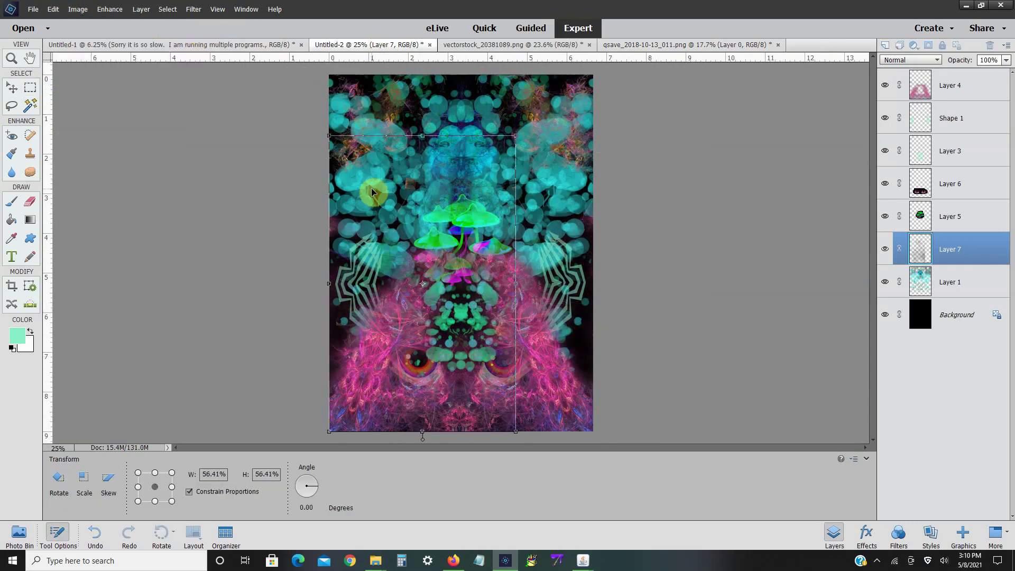
pyautogui.moveTo(516, 291); pyautogui.dragTo(443, 282)
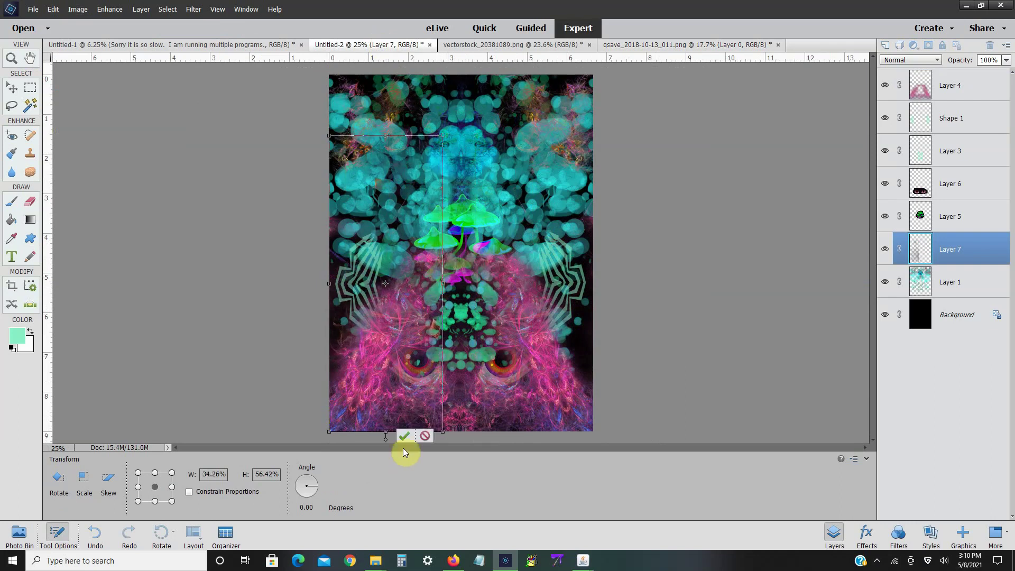
pyautogui.press('m')
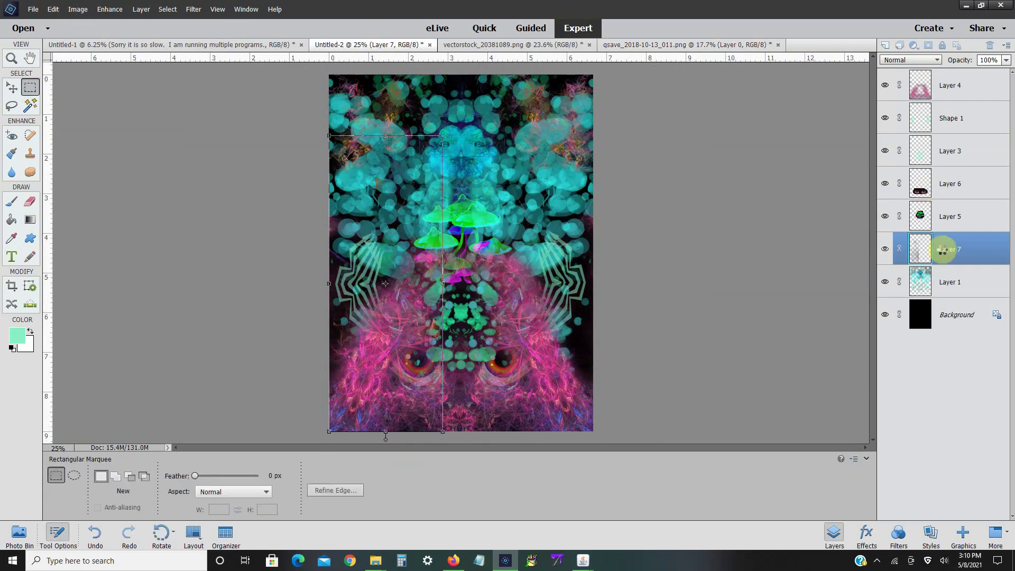
# - Duplicate the scaled fractal layer, Layer 7
pyautogui.rightClick(943, 249)
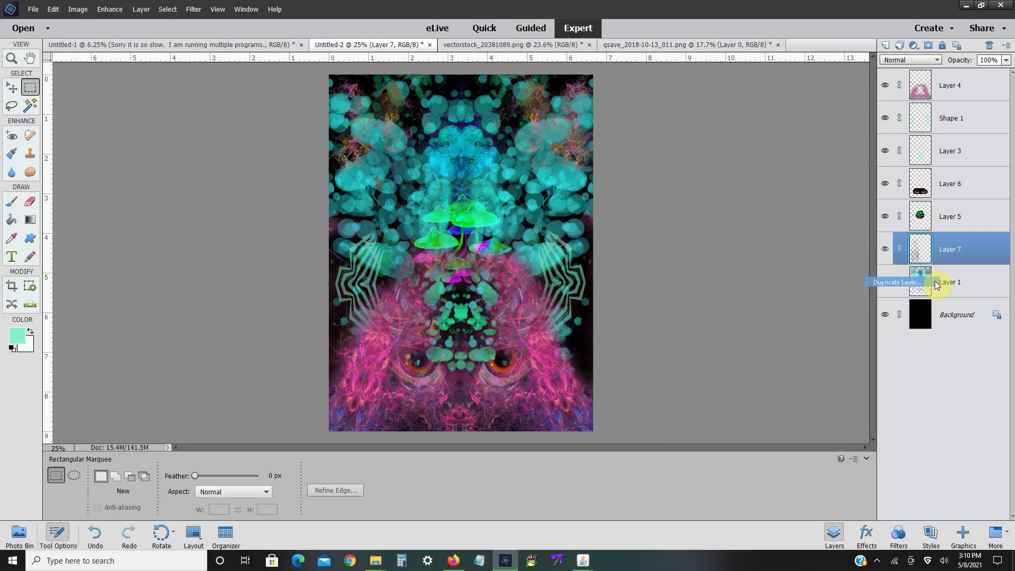
pyautogui.click(936, 282)
pyautogui.click(602, 175)
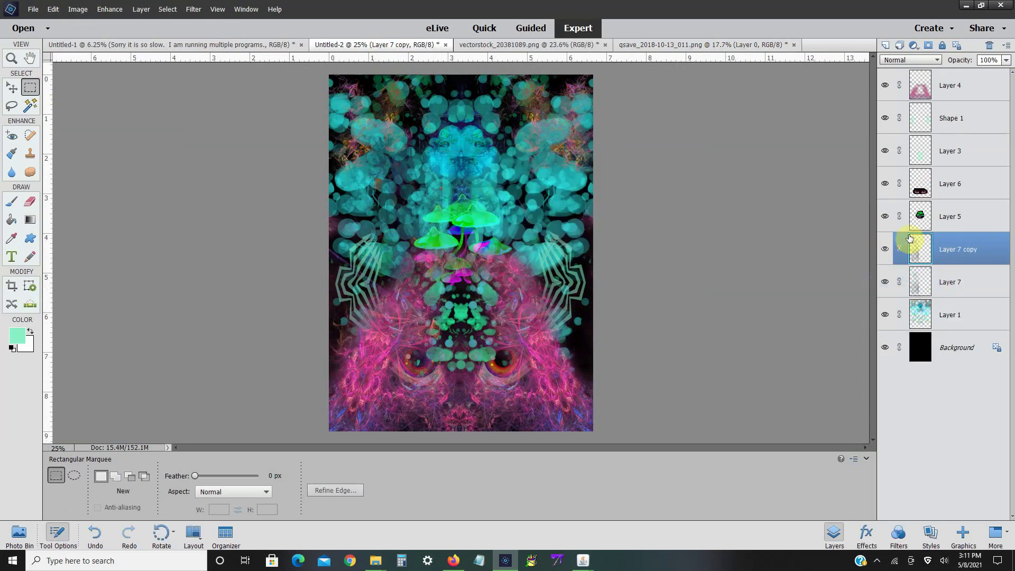
# - Merge the fractal copy down into Layer 7 and apply Shadows/Highlights with shadows lightened 94% and midtone contrast reduced
pyautogui.rightClick(935, 245)
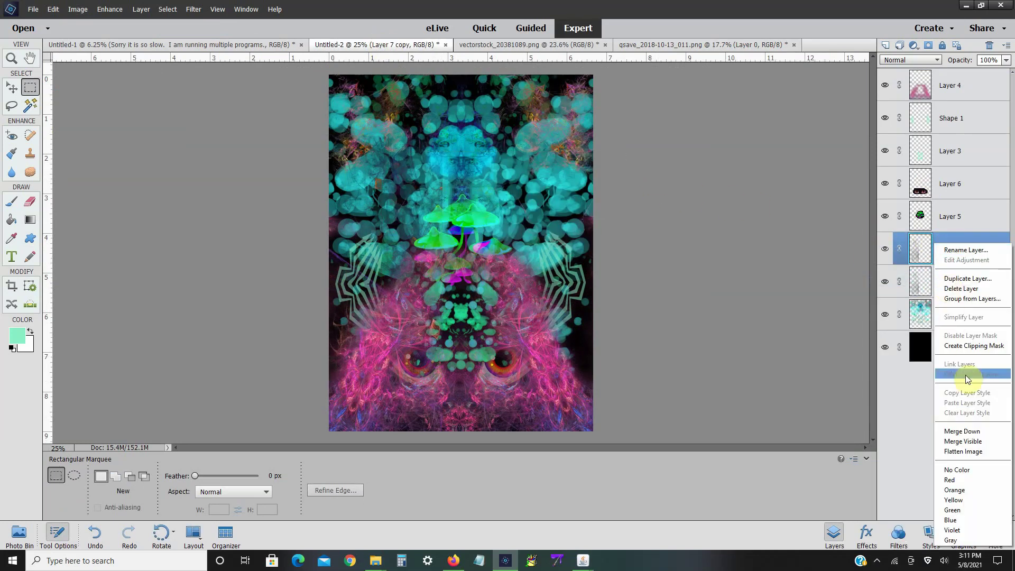
pyautogui.click(973, 432)
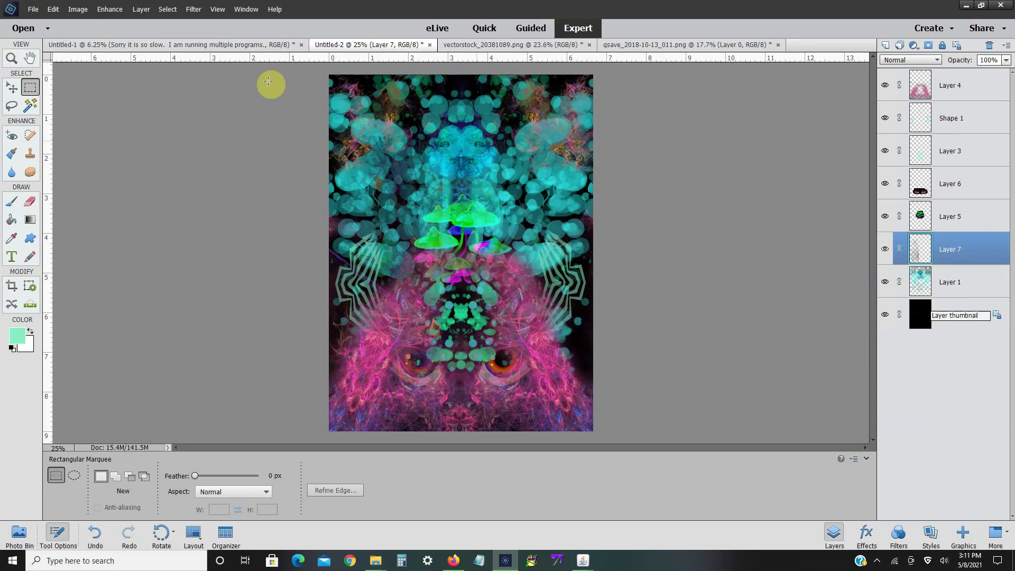
pyautogui.click(117, 10)
pyautogui.moveTo(147, 117)
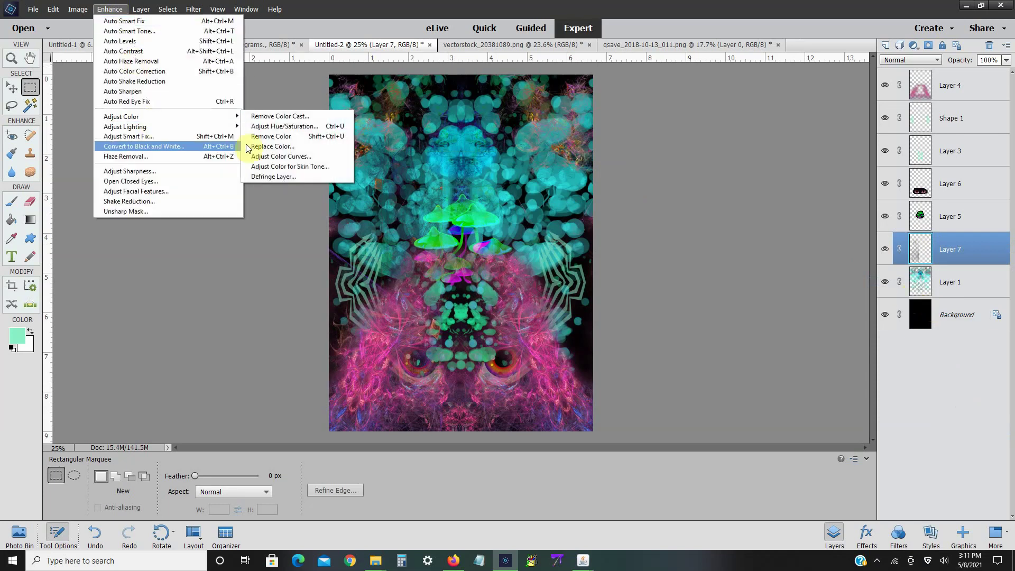
pyautogui.moveTo(245, 127)
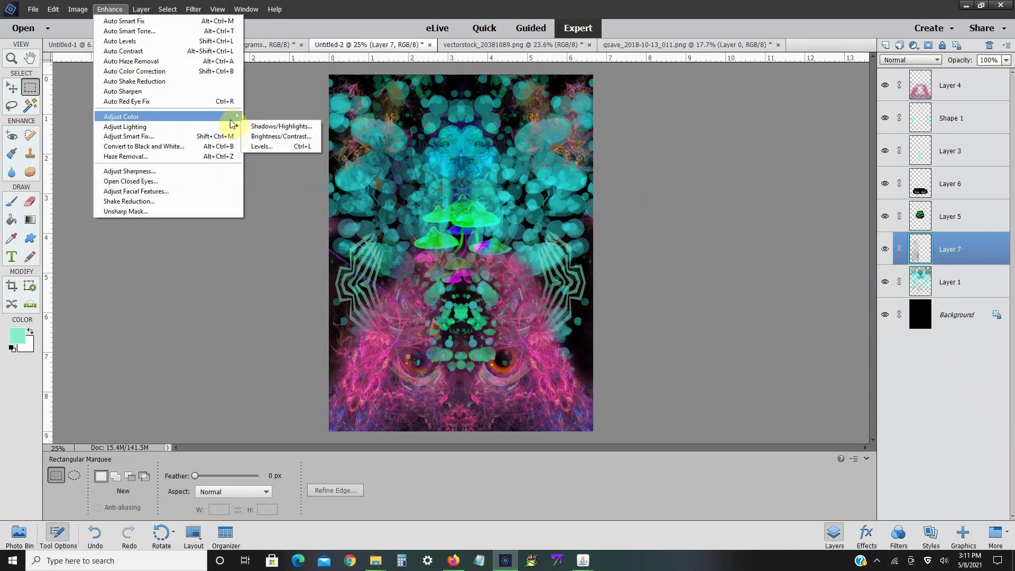
pyautogui.click(264, 126)
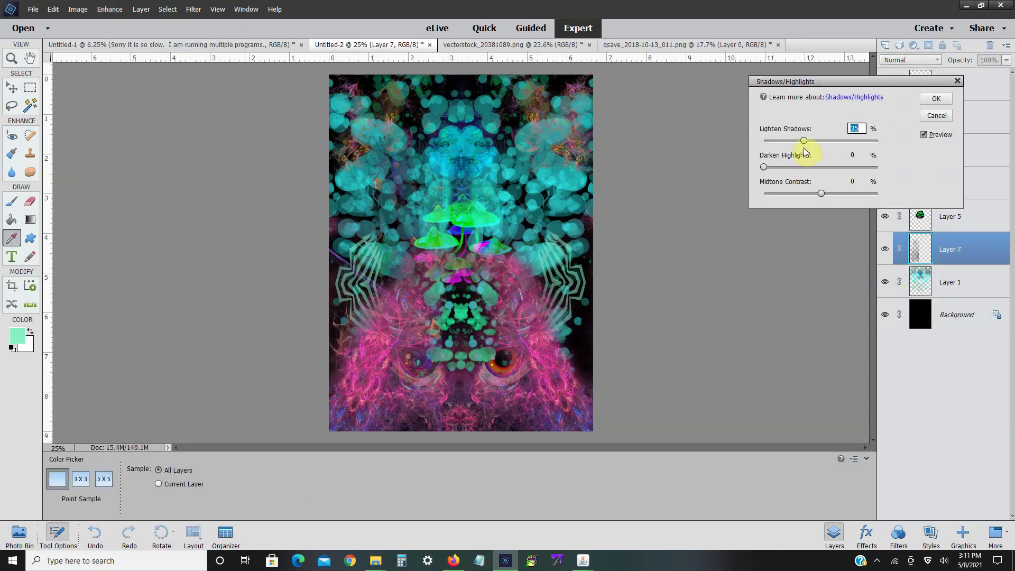
pyautogui.moveTo(804, 140); pyautogui.dragTo(871, 141)
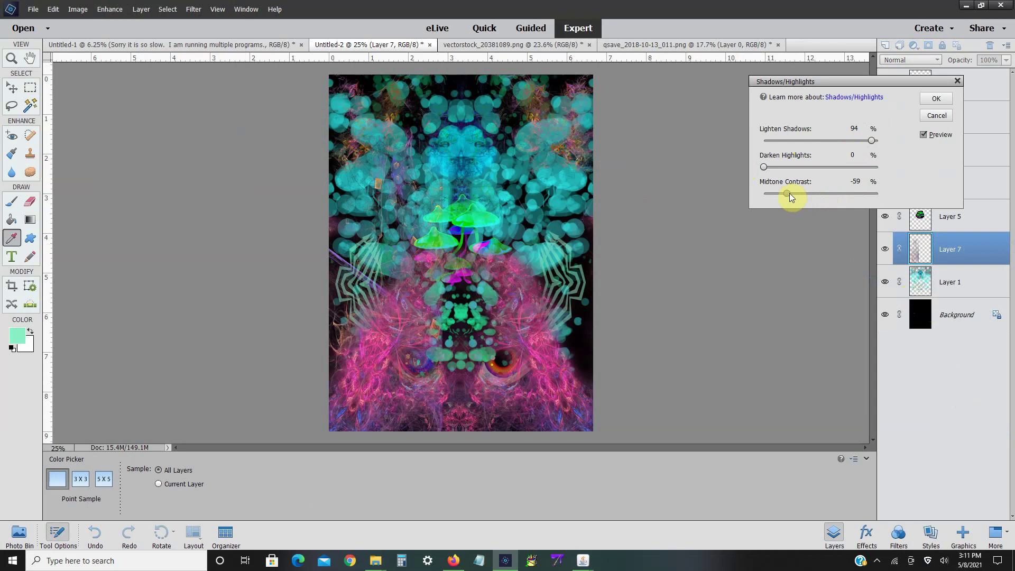
pyautogui.moveTo(791, 197); pyautogui.dragTo(796, 195)
pyautogui.click(933, 100)
pyautogui.press('m')
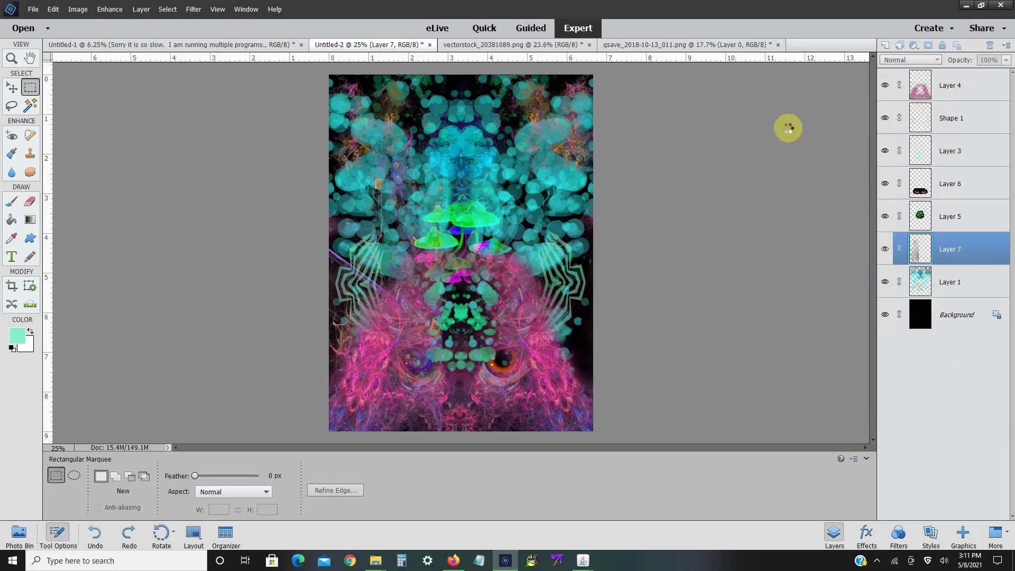
# - Adjust Layer 7's Hue/Saturation to a saturation of +59 and a lightness of +36
pyautogui.click(106, 11)
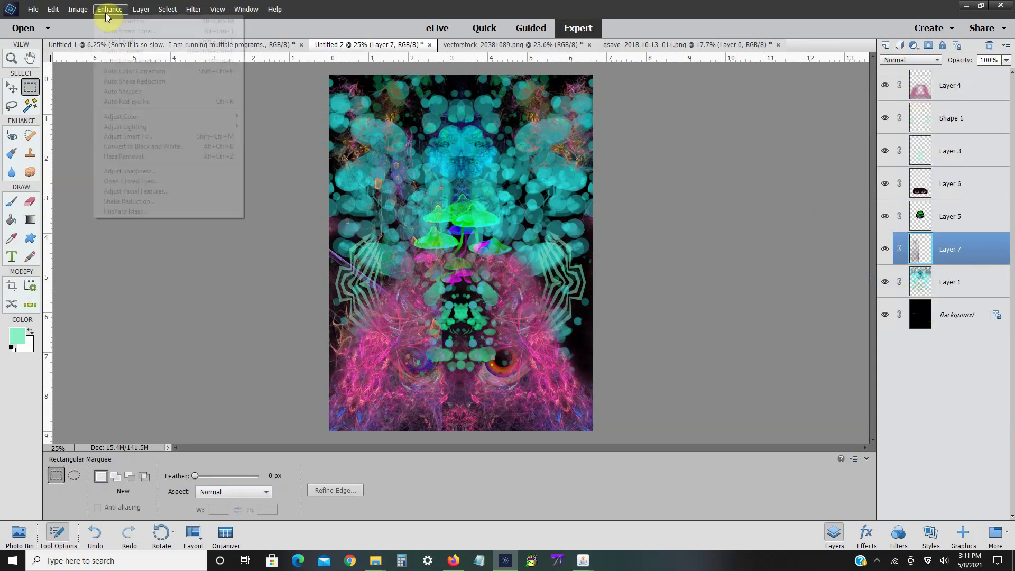
pyautogui.moveTo(130, 117)
pyautogui.click(287, 126)
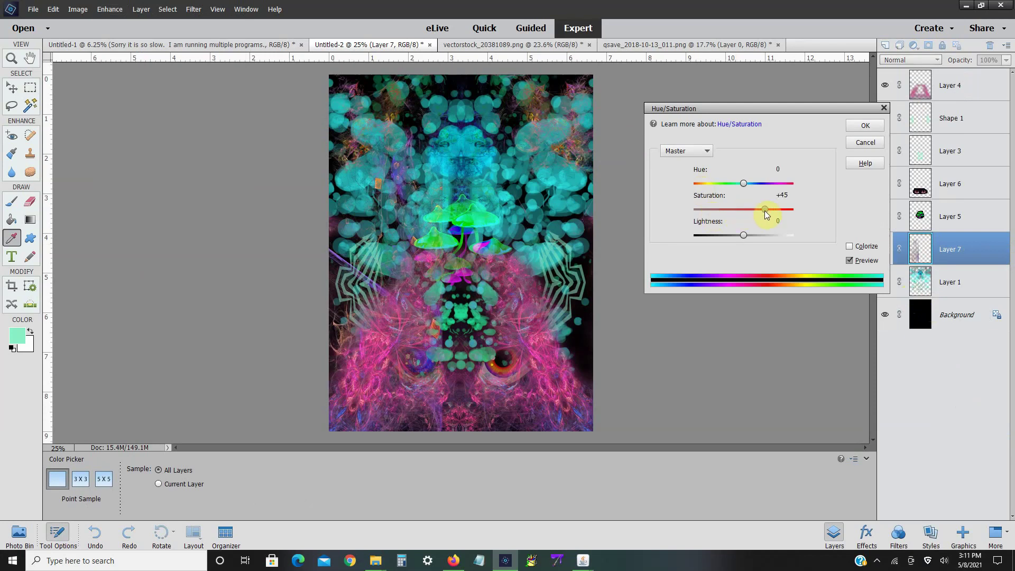
pyautogui.moveTo(743, 237); pyautogui.dragTo(761, 253)
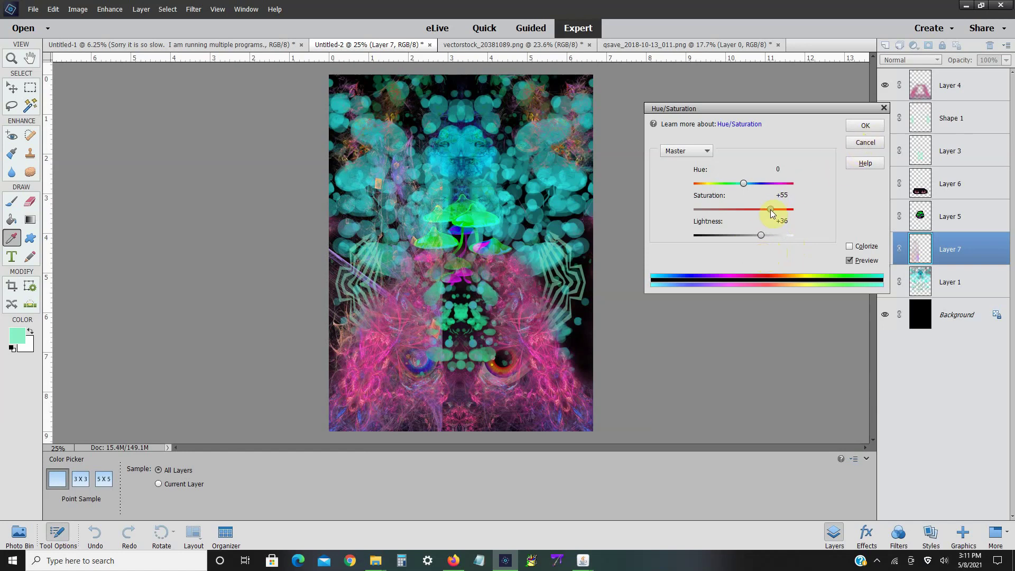
pyautogui.click(865, 127)
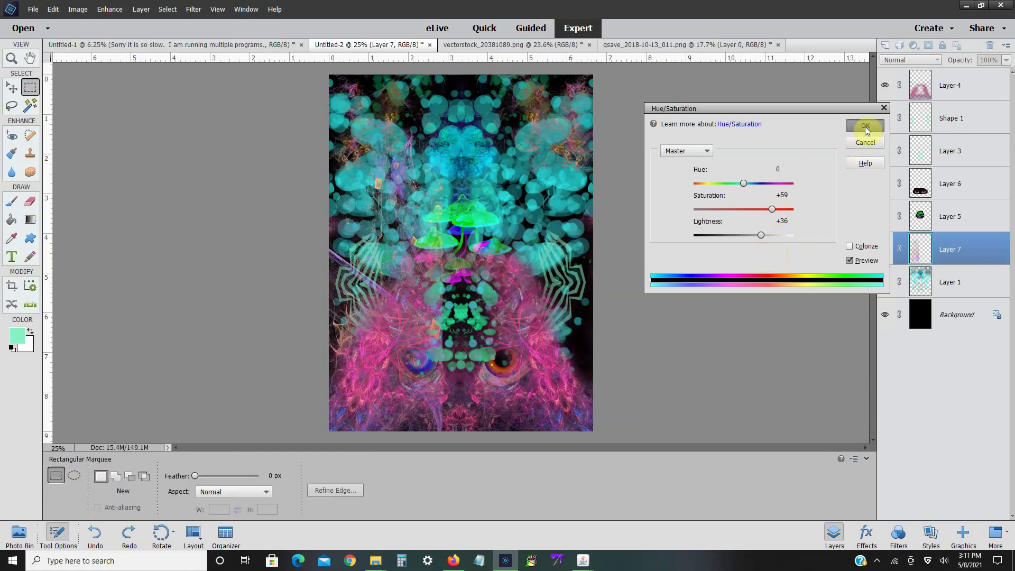
# - Duplicate the recoloured fractal on Layer 7 and merge the copy down to strengthen it
pyautogui.rightClick(940, 250)
pyautogui.click(946, 278)
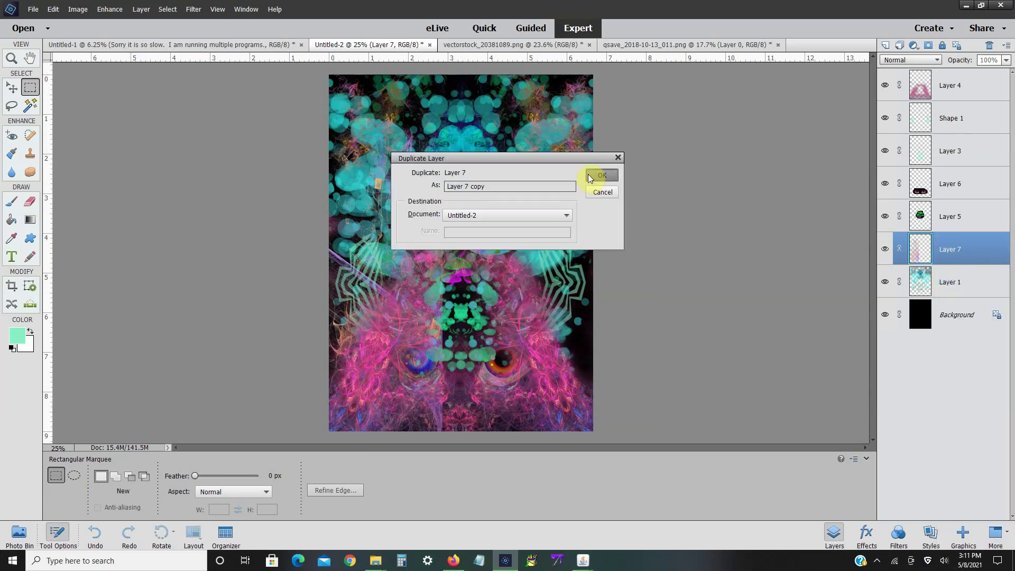
pyautogui.click(602, 176)
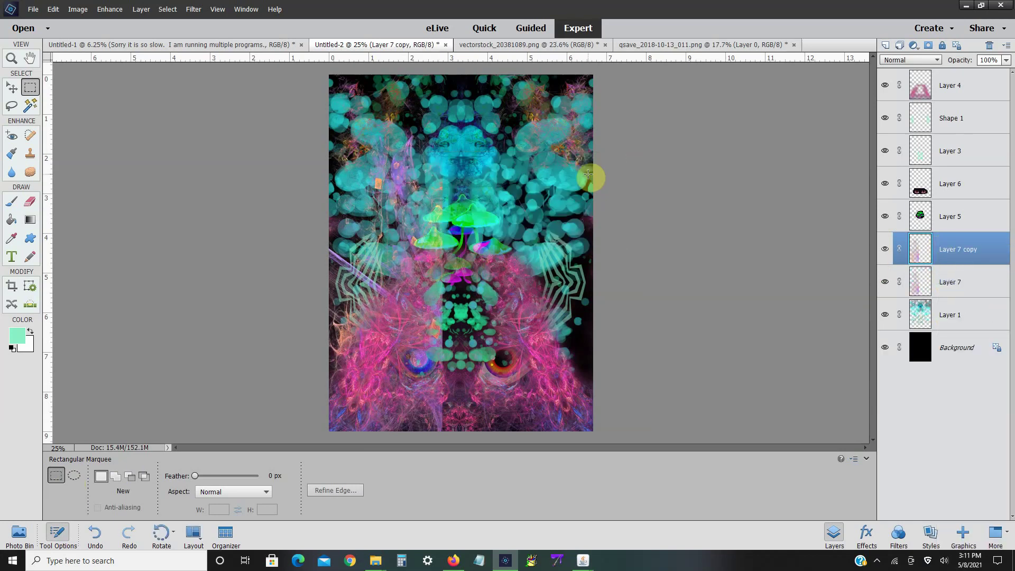
pyautogui.rightClick(941, 256)
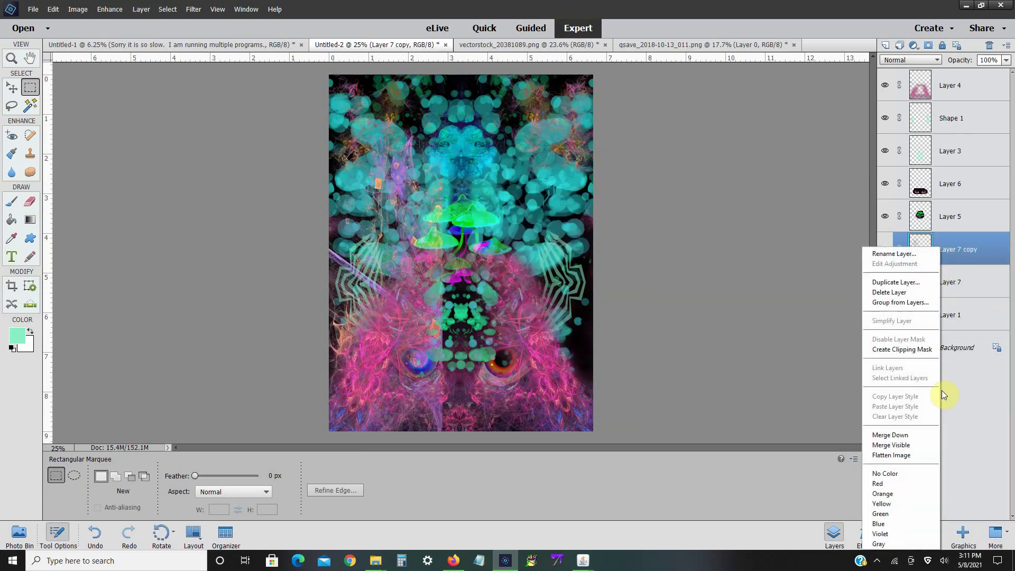
pyautogui.click(911, 433)
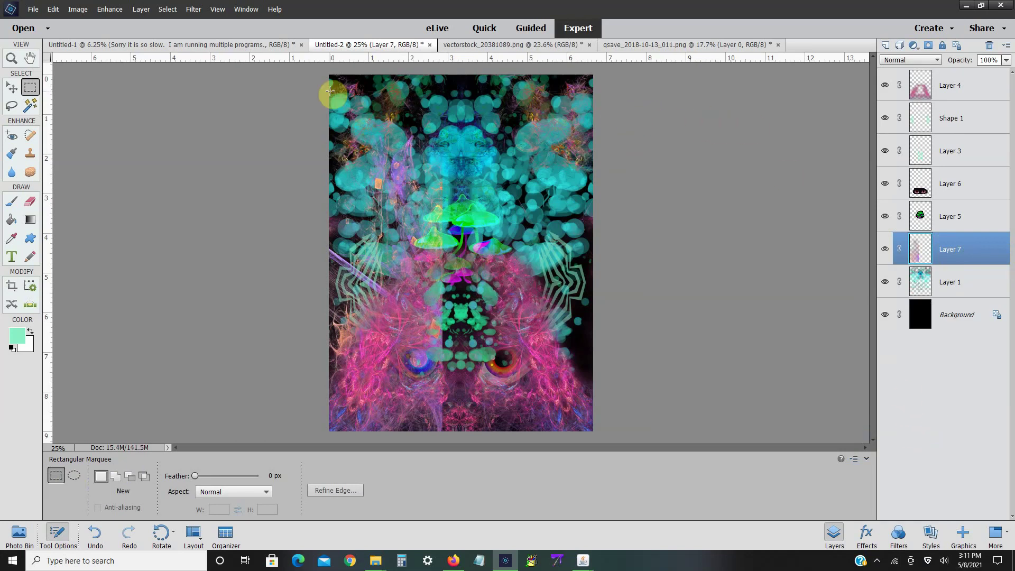
# - Erase the fractal's inner edge beside the mushrooms and over the eye with a 326 px eraser at 70% opacity
pyautogui.click(30, 202)
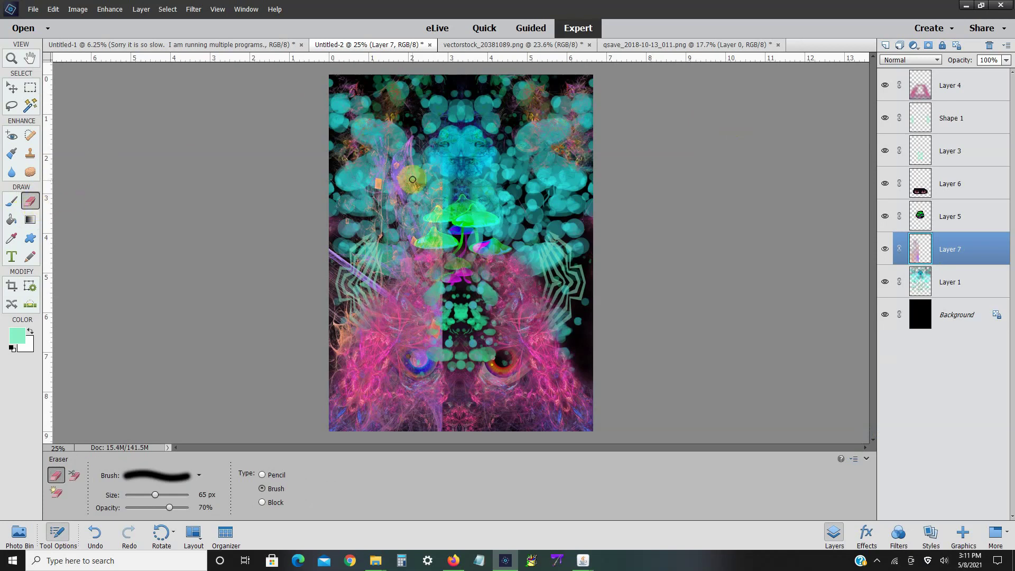
pyautogui.moveTo(155, 495); pyautogui.dragTo(167, 496)
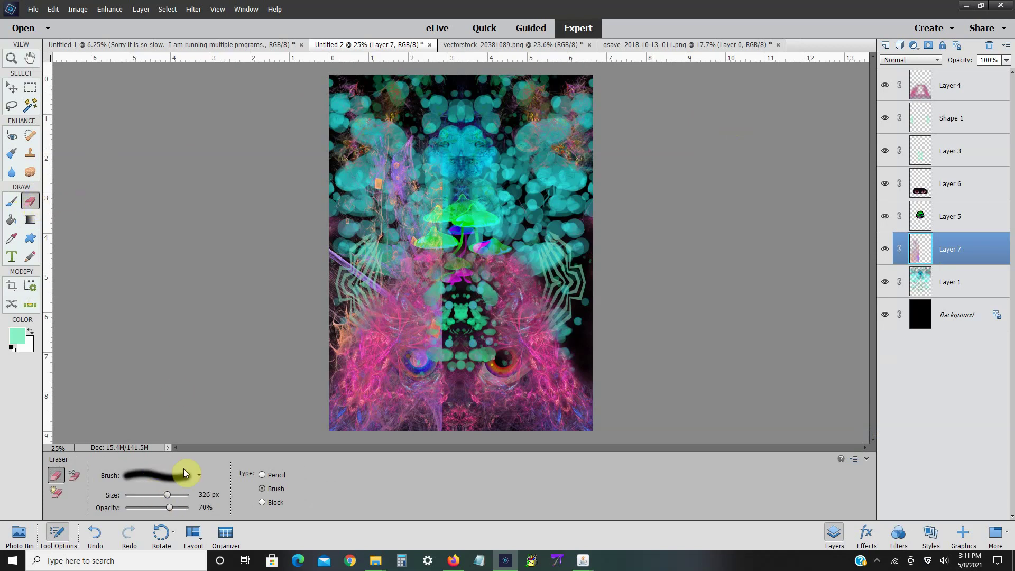
pyautogui.moveTo(441, 200)
pyautogui.mouseDown()
pyautogui.moveTo(439, 426)
pyautogui.moveTo(438, 392)
pyautogui.mouseUp()
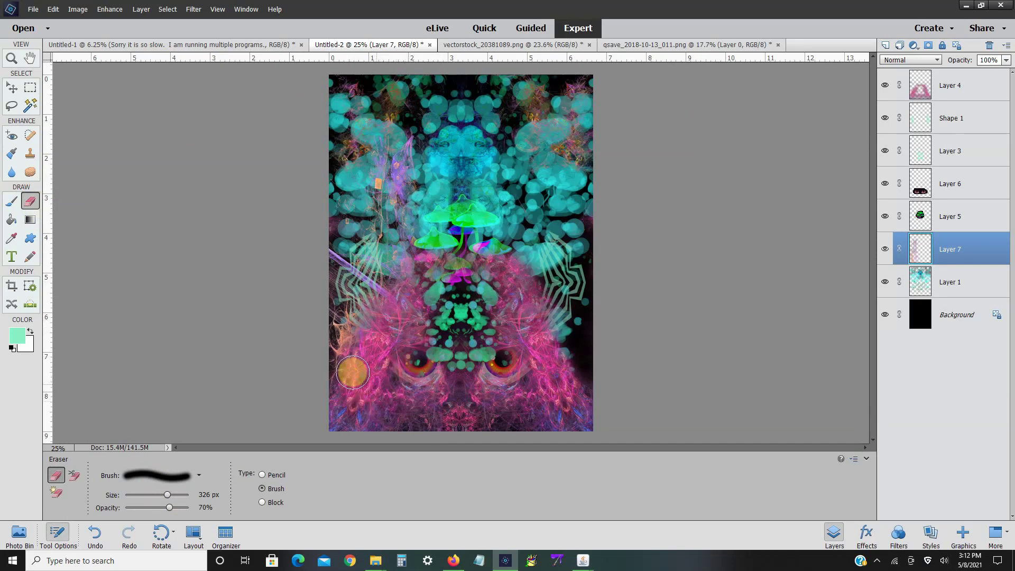
# - Intensify the erased fractal by duplicating Layer 7 and merging the copy down two times
pyautogui.rightClick(933, 255)
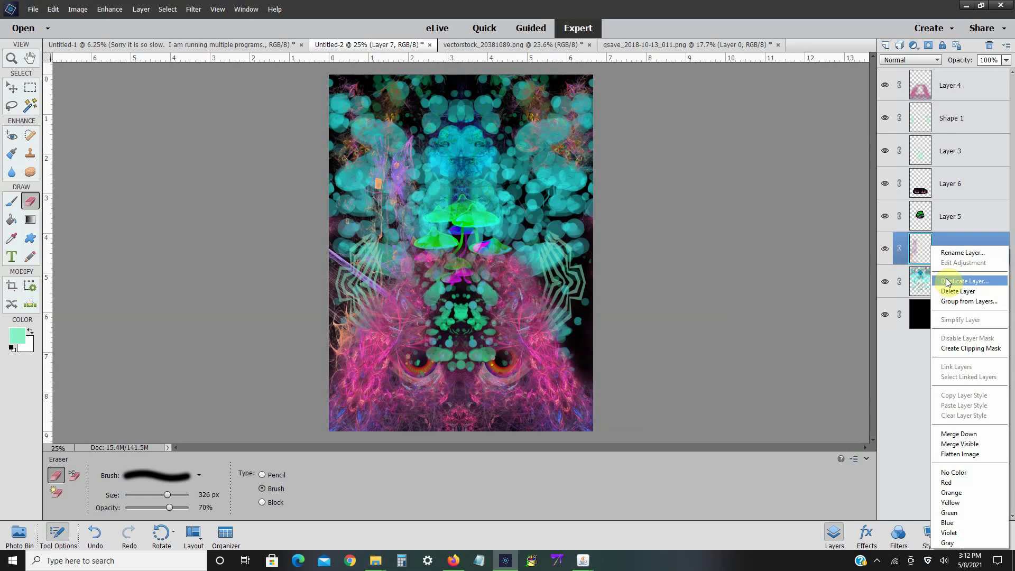
pyautogui.click(946, 281)
pyautogui.click(602, 174)
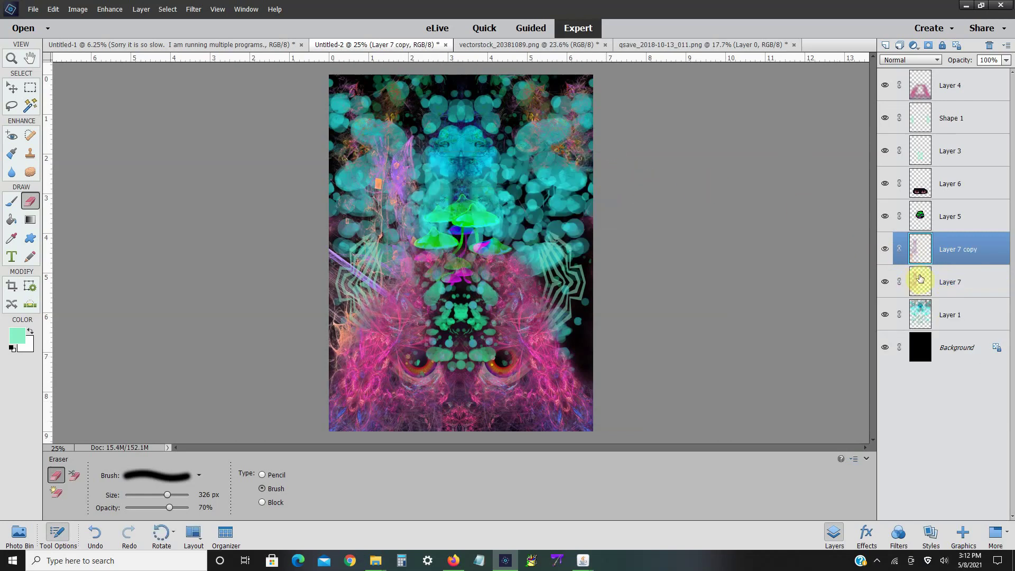
pyautogui.rightClick(918, 245)
pyautogui.click(965, 433)
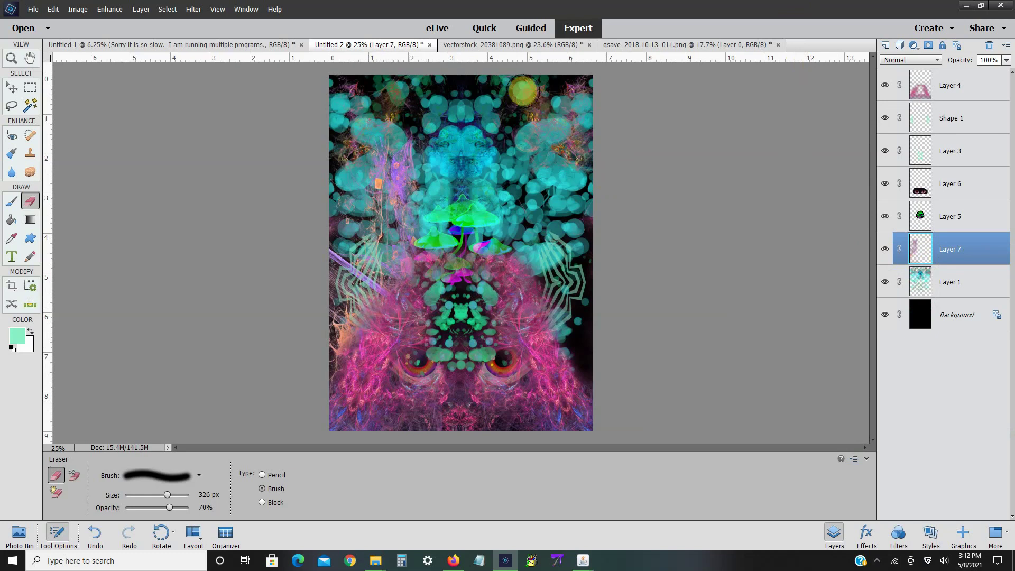
pyautogui.rightClick(979, 245)
pyautogui.click(970, 276)
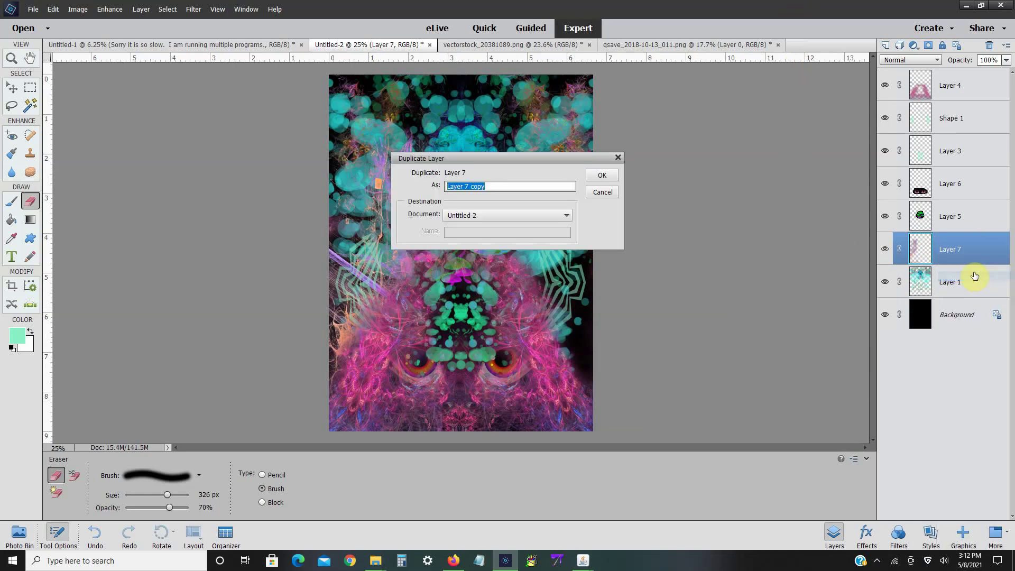
pyautogui.click(606, 174)
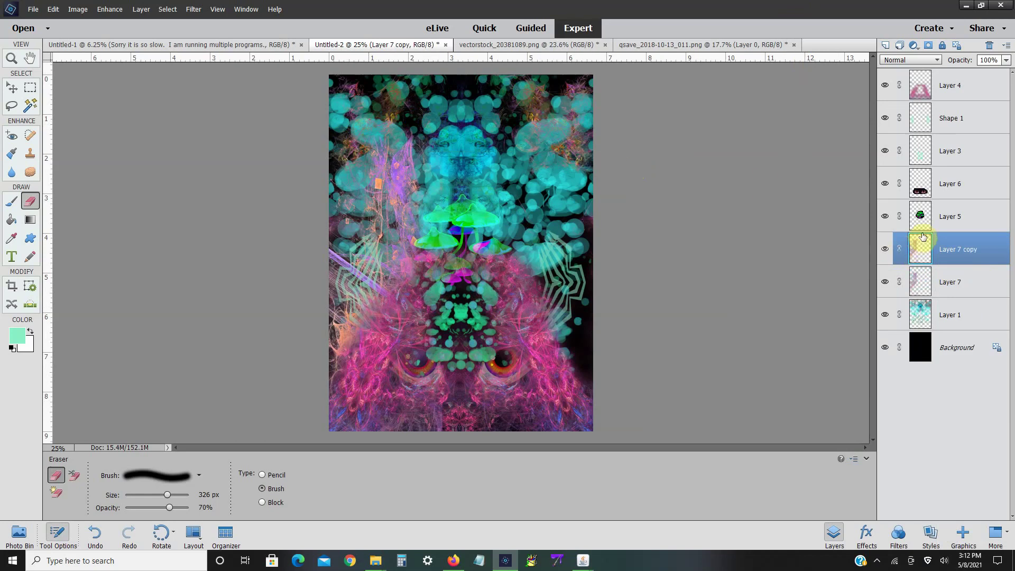
pyautogui.rightClick(932, 252)
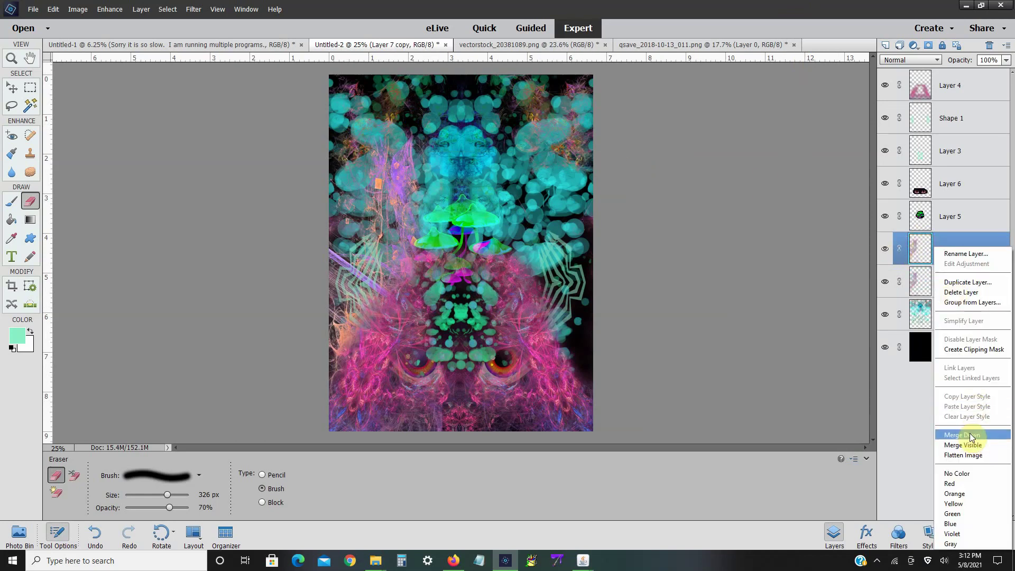
pyautogui.click(974, 439)
# - Try the Exclusion and Difference blend modes on Layer 7
pyautogui.click(928, 62)
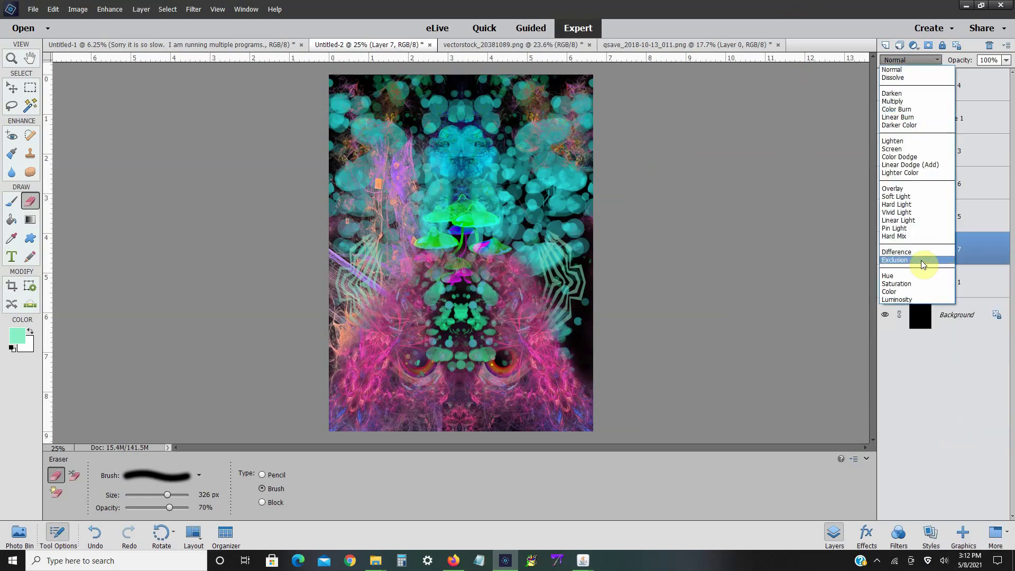
pyautogui.click(922, 260)
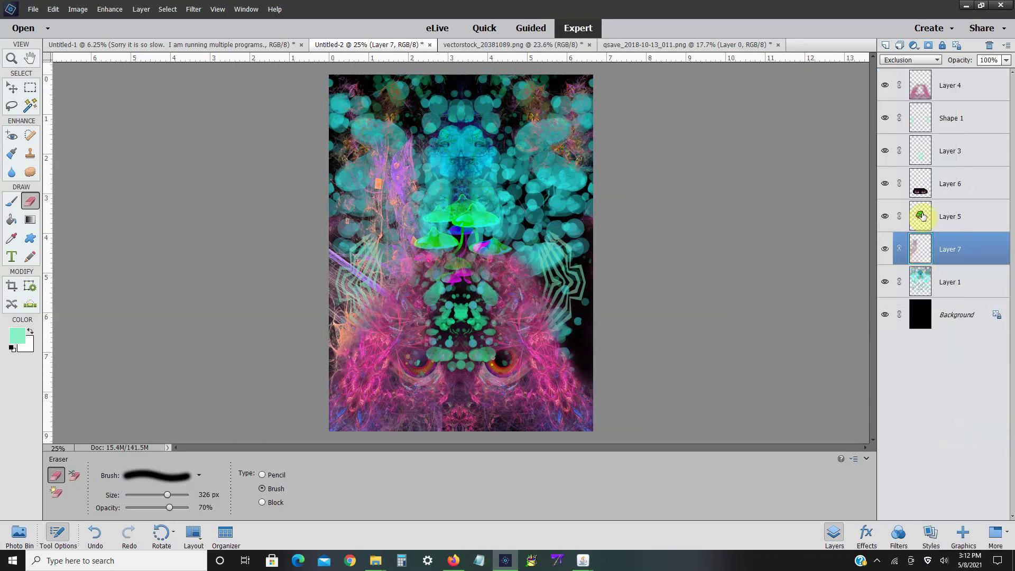
pyautogui.click(927, 62)
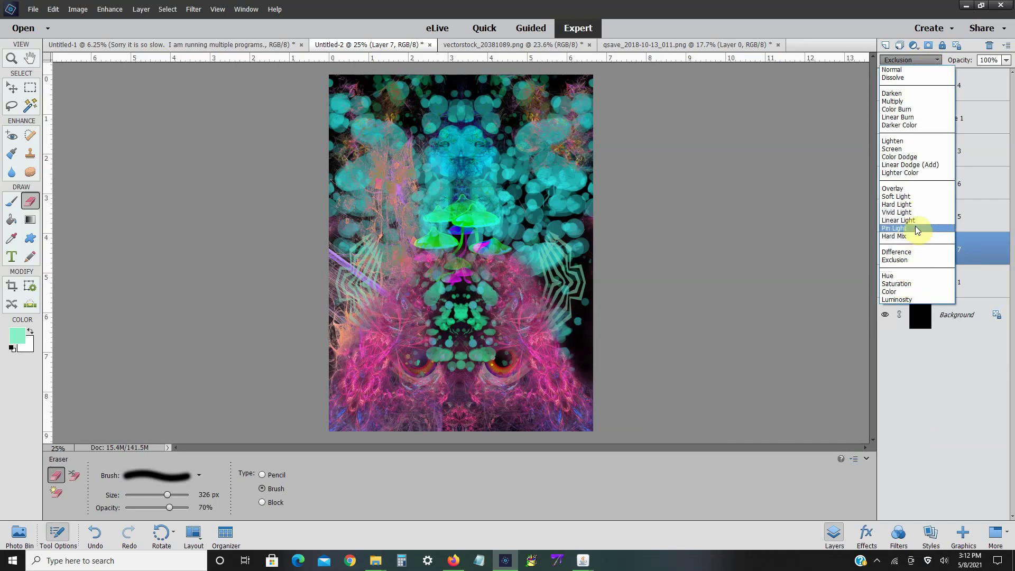
pyautogui.click(915, 253)
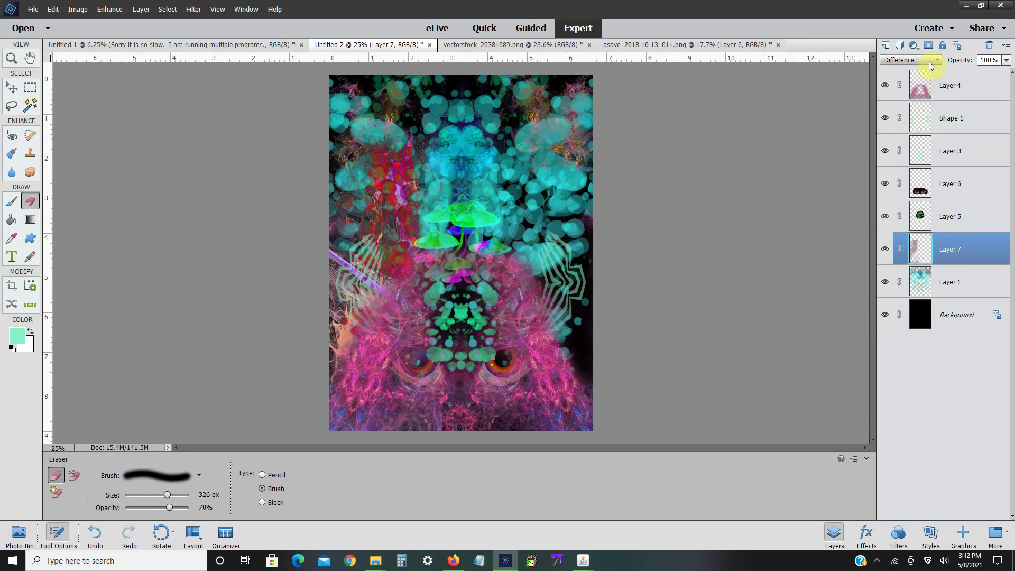
# - Reduce the opacity of Layer 7 to 92%
pyautogui.click(928, 61)
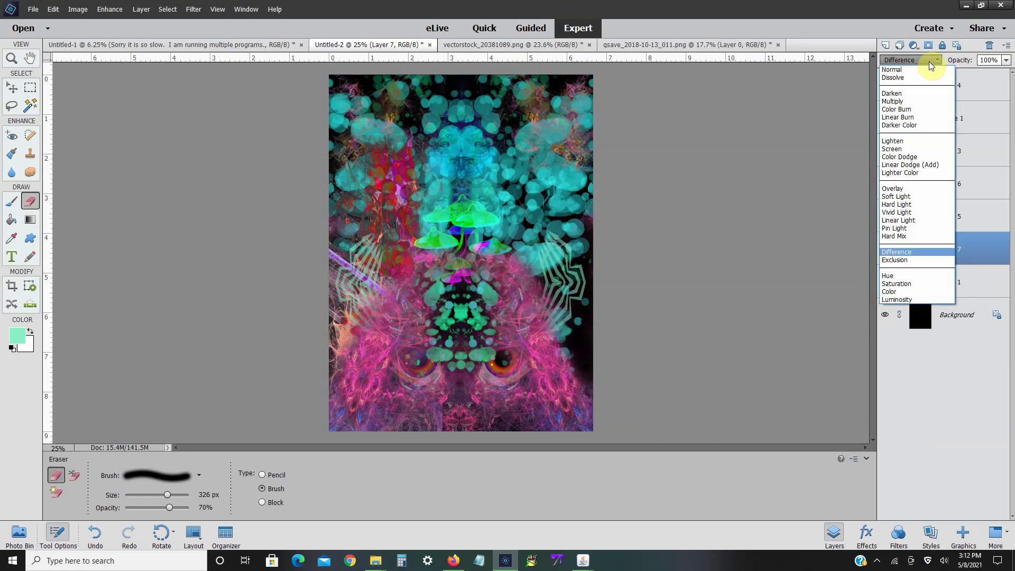
pyautogui.click(1007, 60)
pyautogui.click(1007, 60)
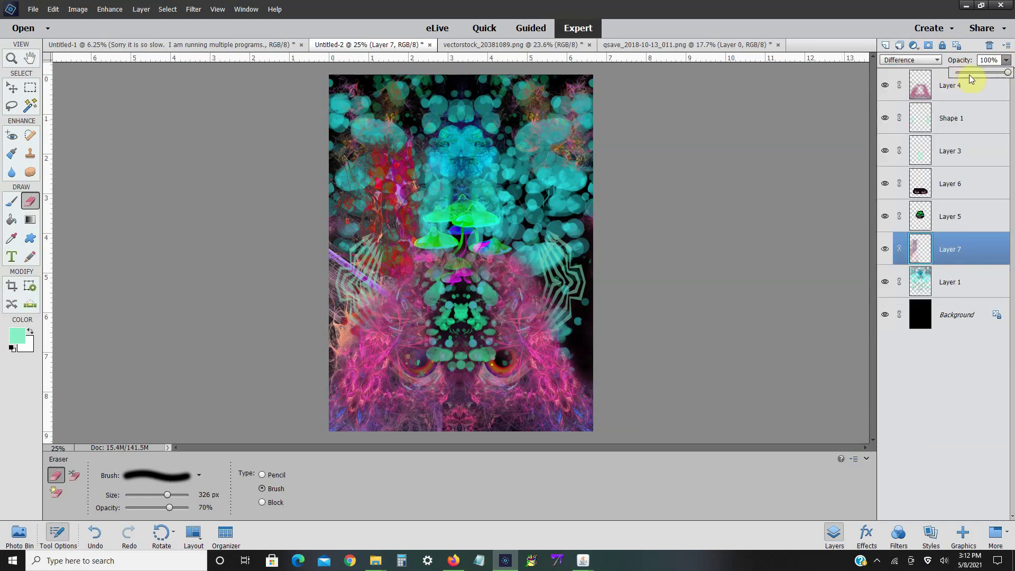
pyautogui.moveTo(975, 76); pyautogui.dragTo(1005, 78)
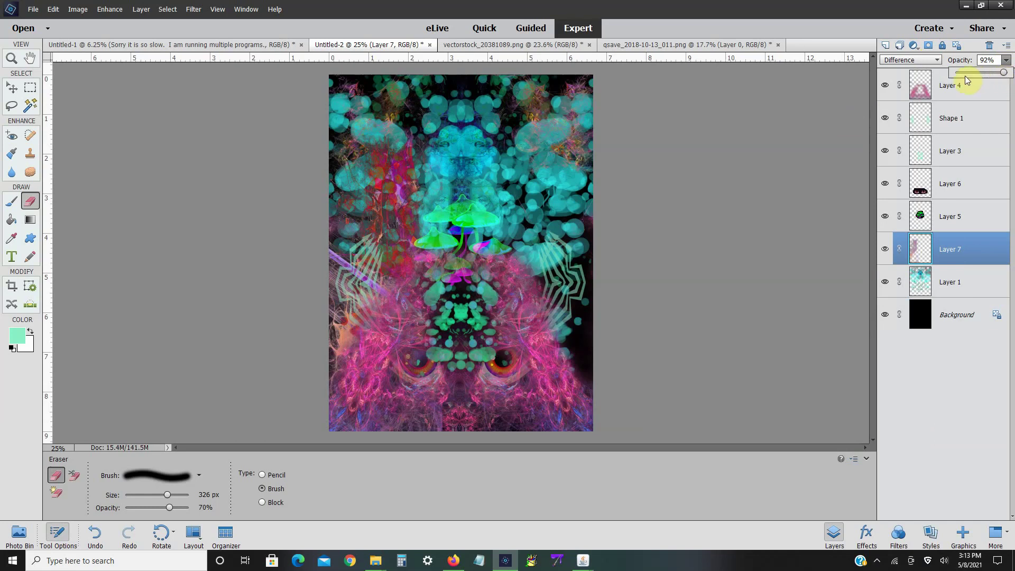
# - Return Layer 7's blend mode to Normal and change it to Lighten
pyautogui.click(909, 60)
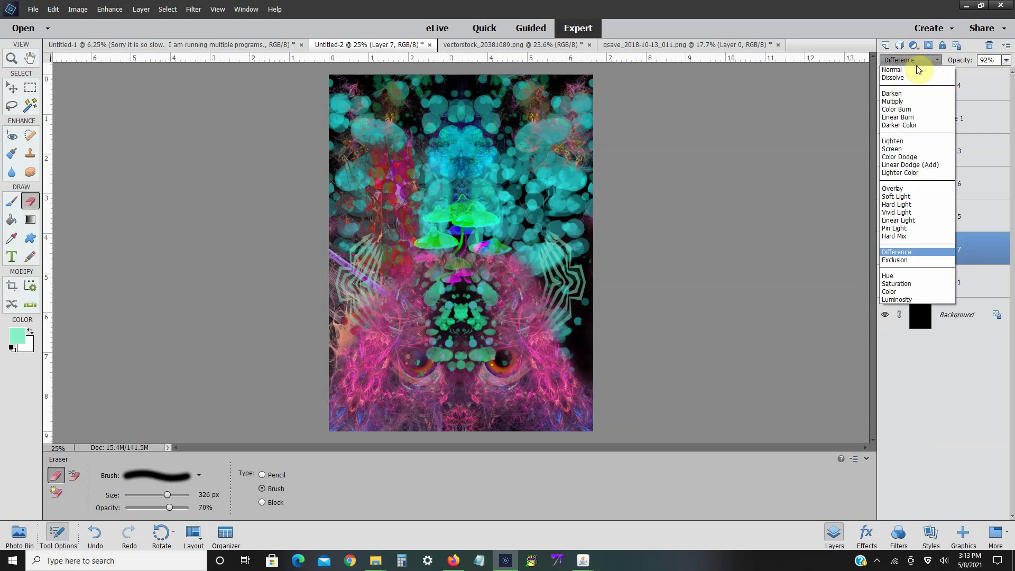
pyautogui.click(917, 69)
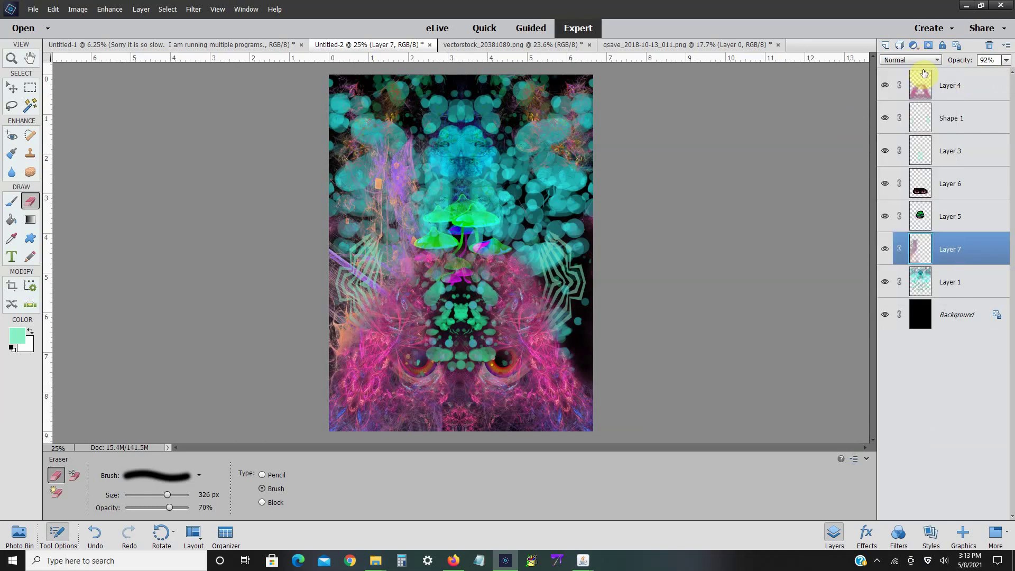
pyautogui.click(930, 59)
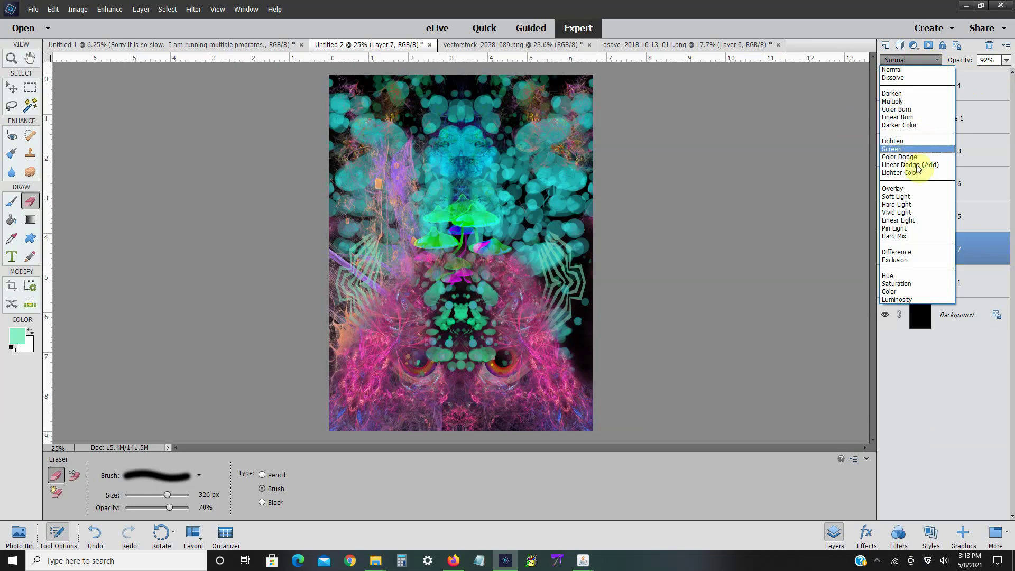
pyautogui.click(919, 188)
pyautogui.click(921, 60)
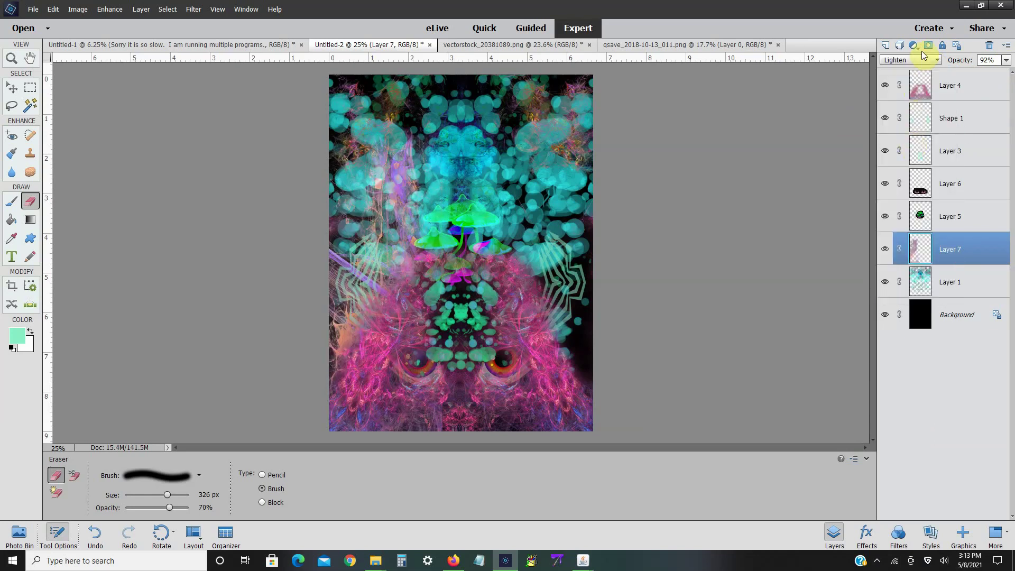
# - Set Layer 7's blend mode to Difference and lighten its purple streaks with Replace Color at lightness +44
pyautogui.click(919, 61)
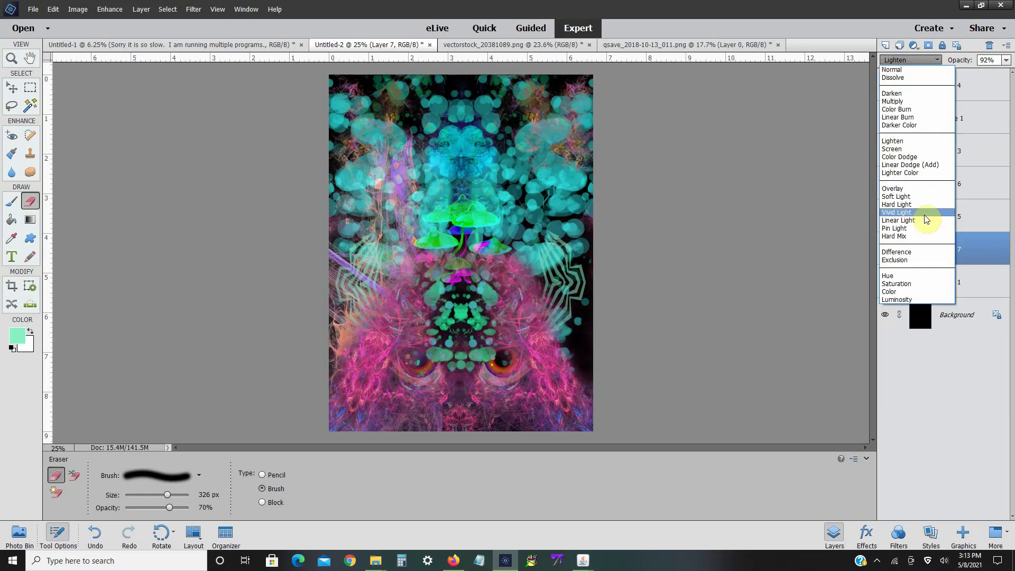
pyautogui.click(918, 257)
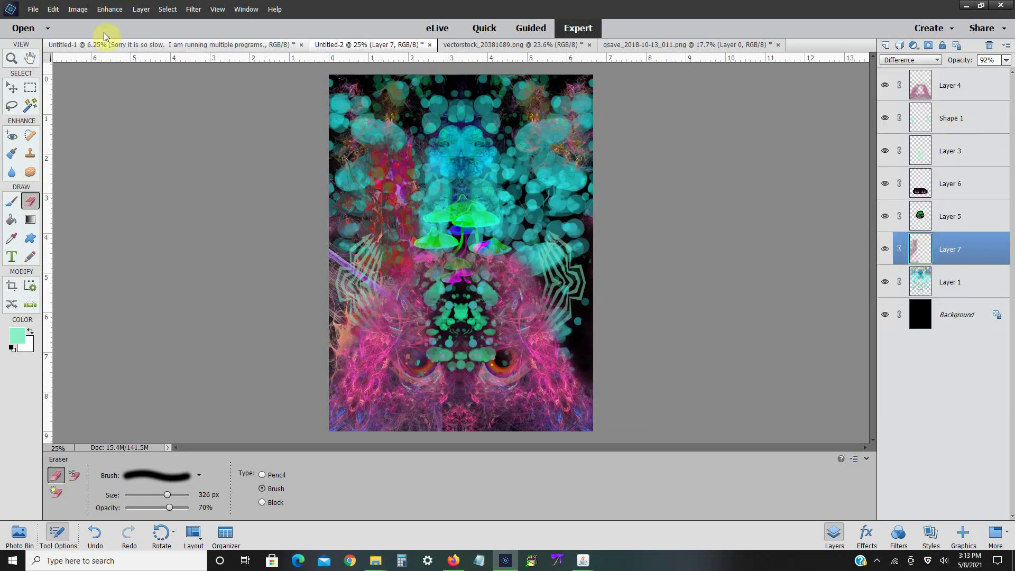
pyautogui.click(111, 9)
pyautogui.moveTo(133, 114)
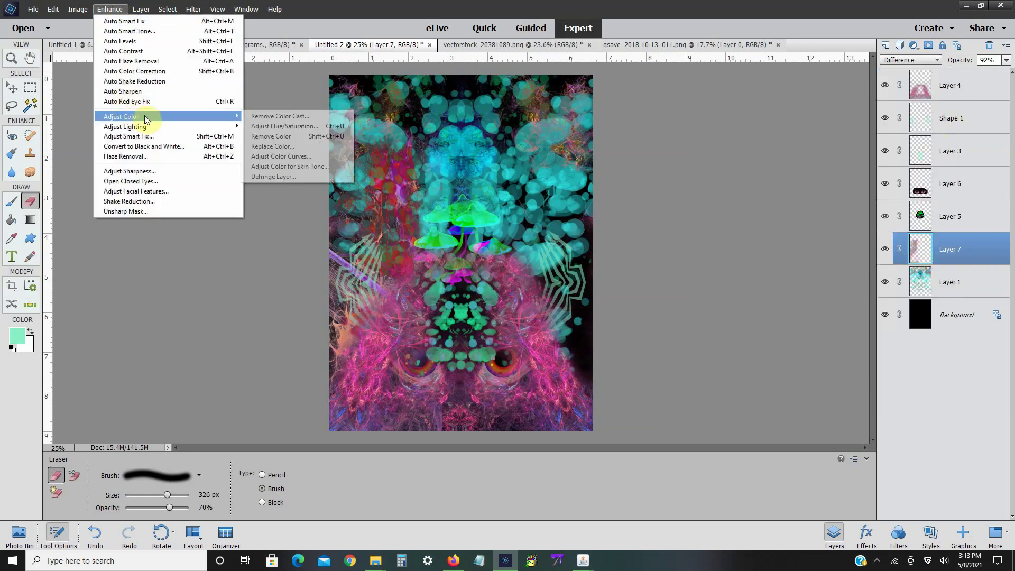
pyautogui.click(284, 147)
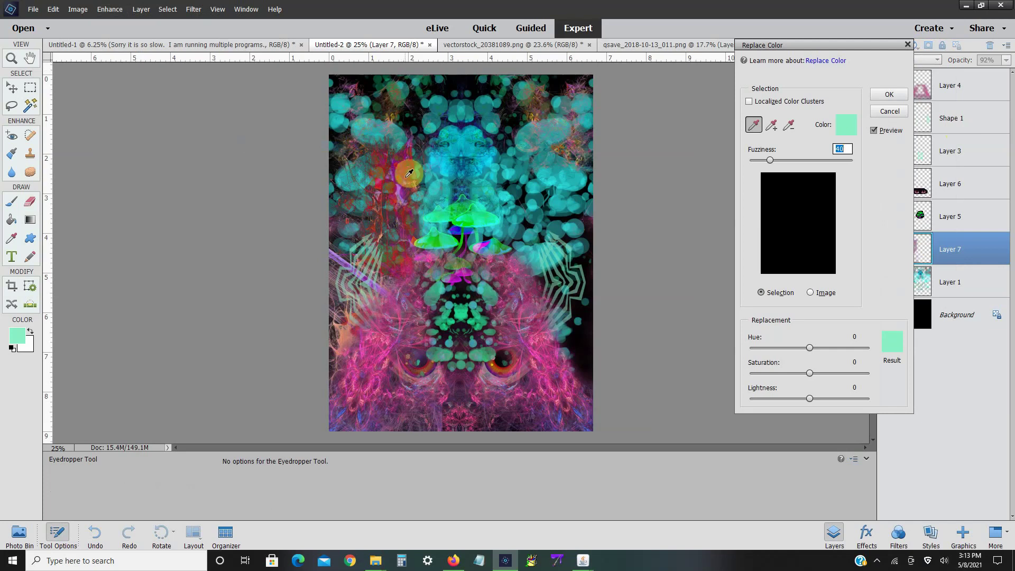
pyautogui.click(408, 170)
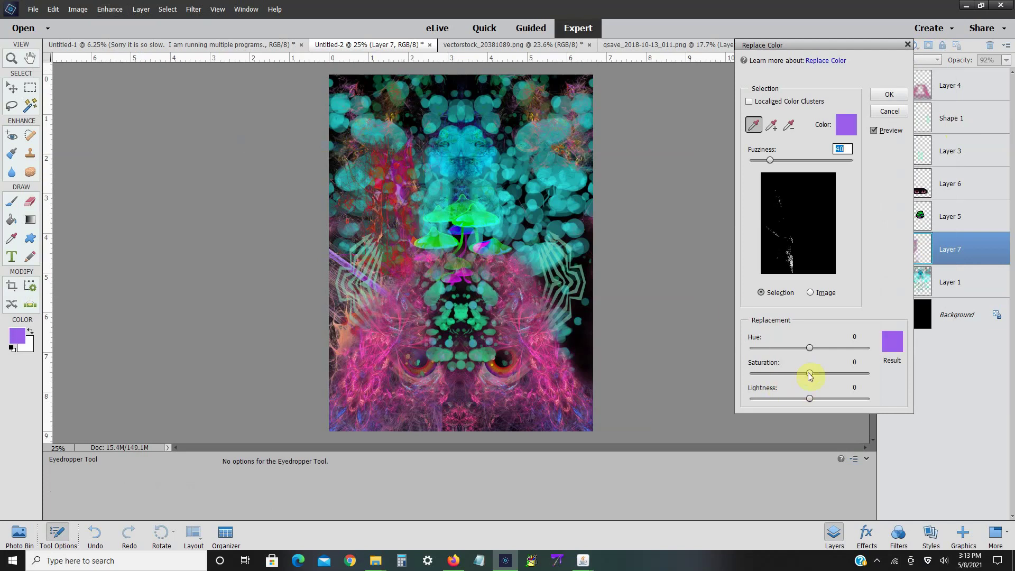
pyautogui.moveTo(809, 399); pyautogui.dragTo(835, 398)
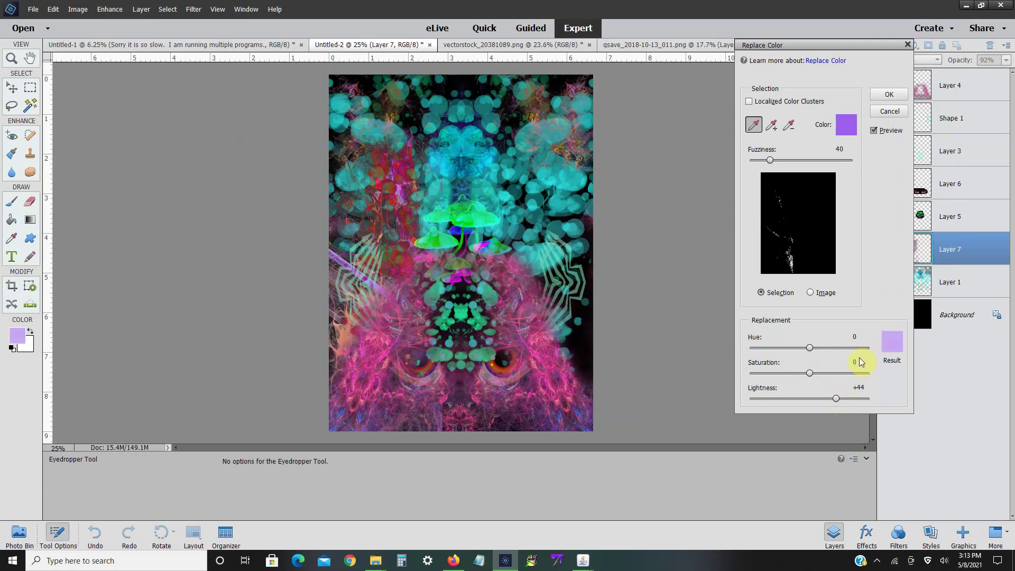
pyautogui.click(889, 95)
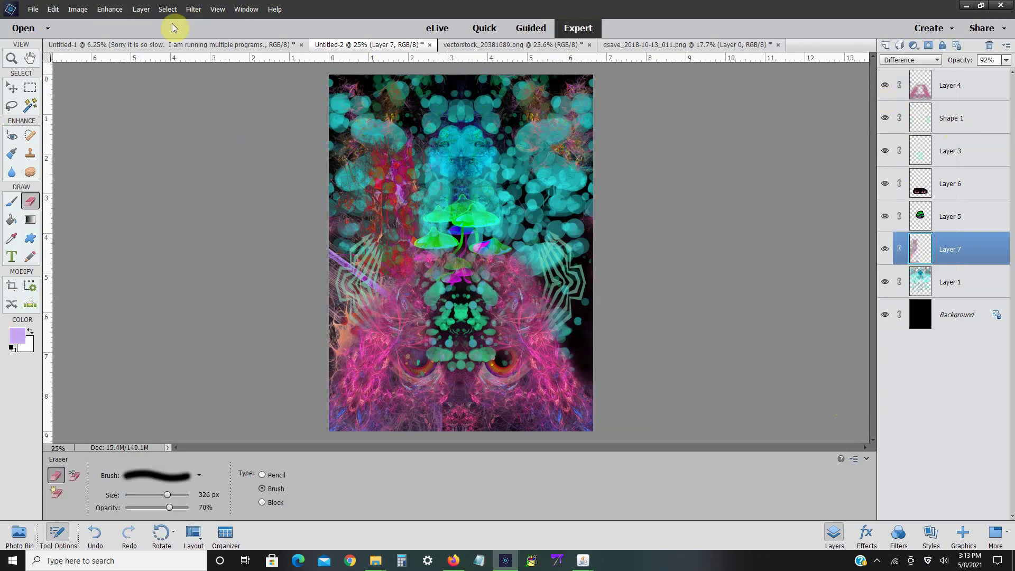
# - Adjust the orange at the lower left edge of Layer 7 with Replace Color
pyautogui.click(116, 10)
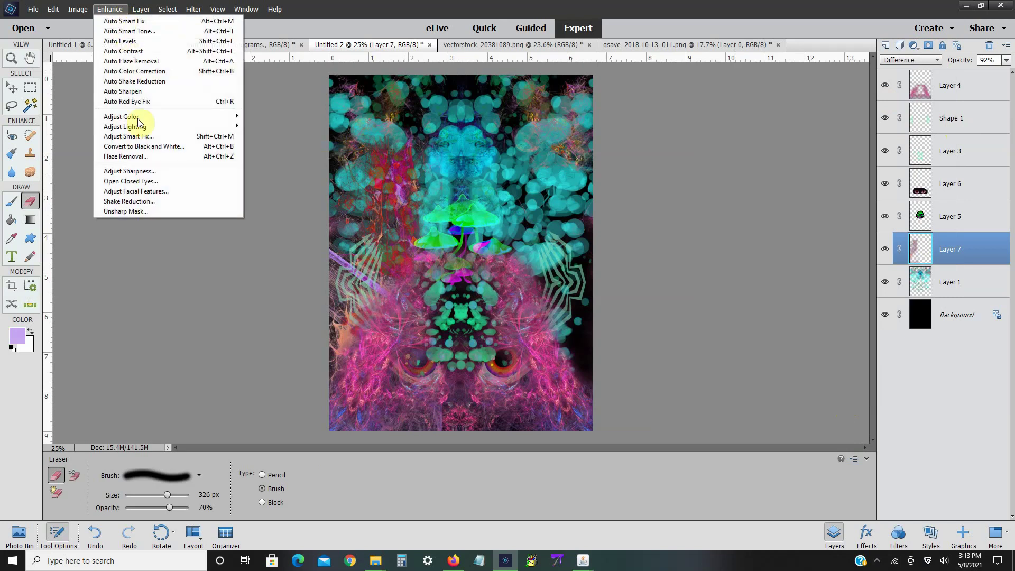
pyautogui.moveTo(210, 128)
pyautogui.click(264, 146)
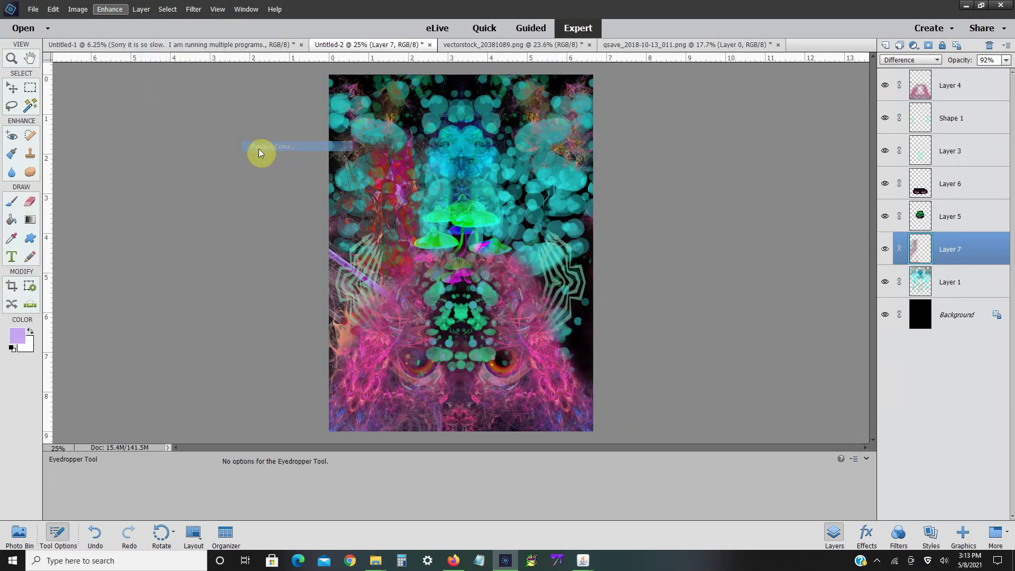
pyautogui.click(347, 332)
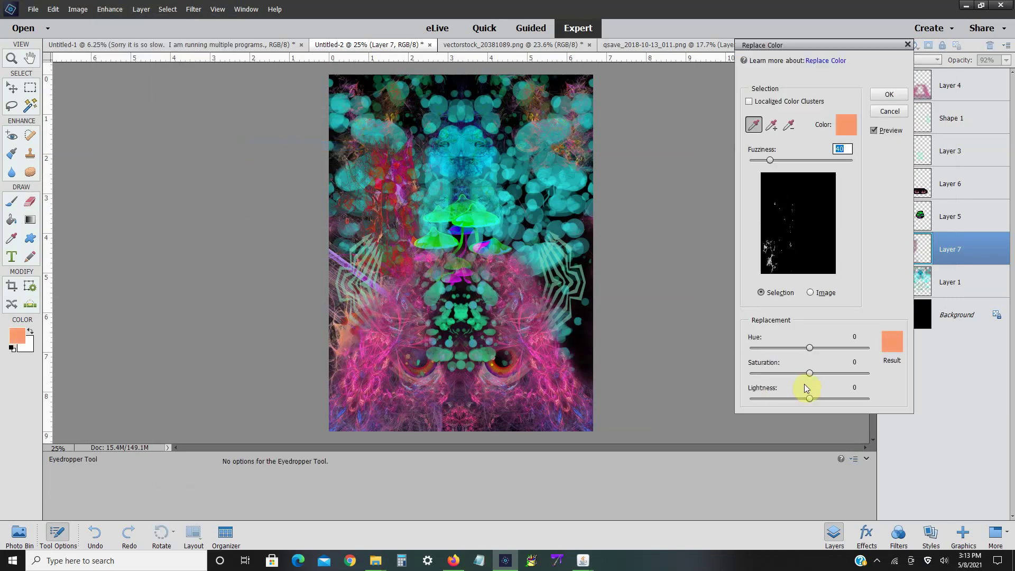
pyautogui.moveTo(843, 384); pyautogui.dragTo(810, 399)
pyautogui.click(889, 94)
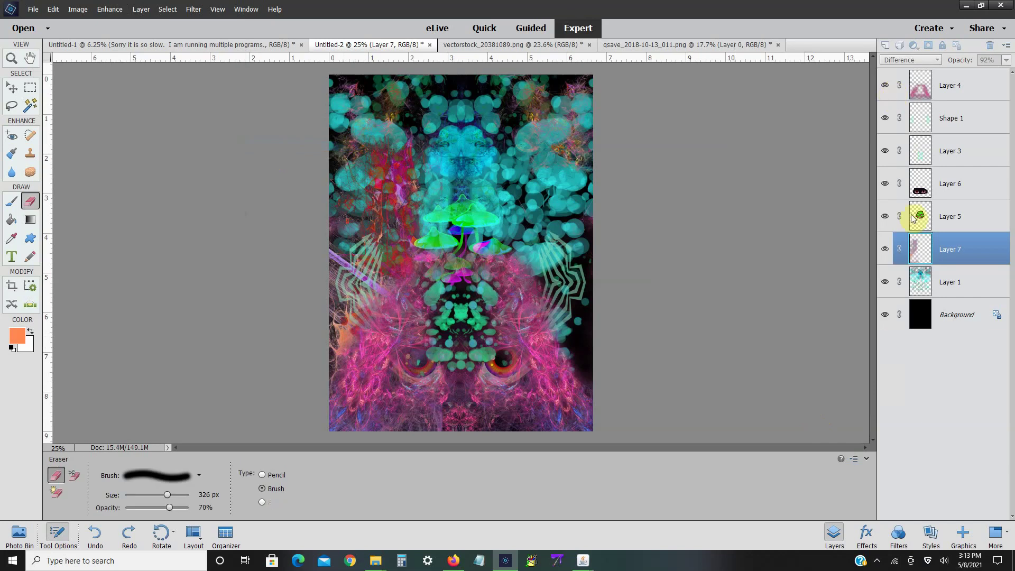
# - Duplicate Layer 7 and flip the copy horizontally
pyautogui.rightClick(933, 245)
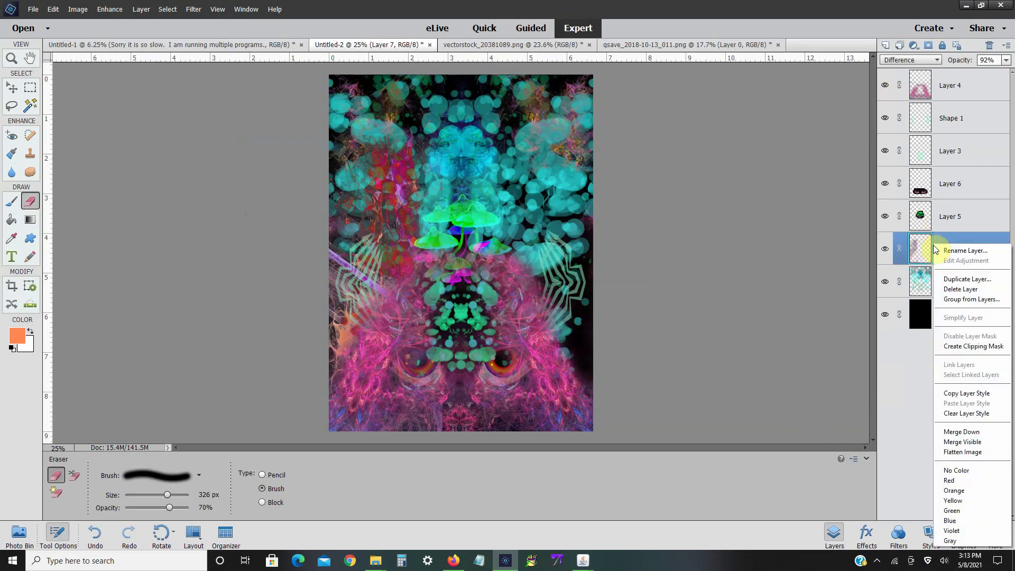
pyautogui.click(962, 279)
pyautogui.click(604, 176)
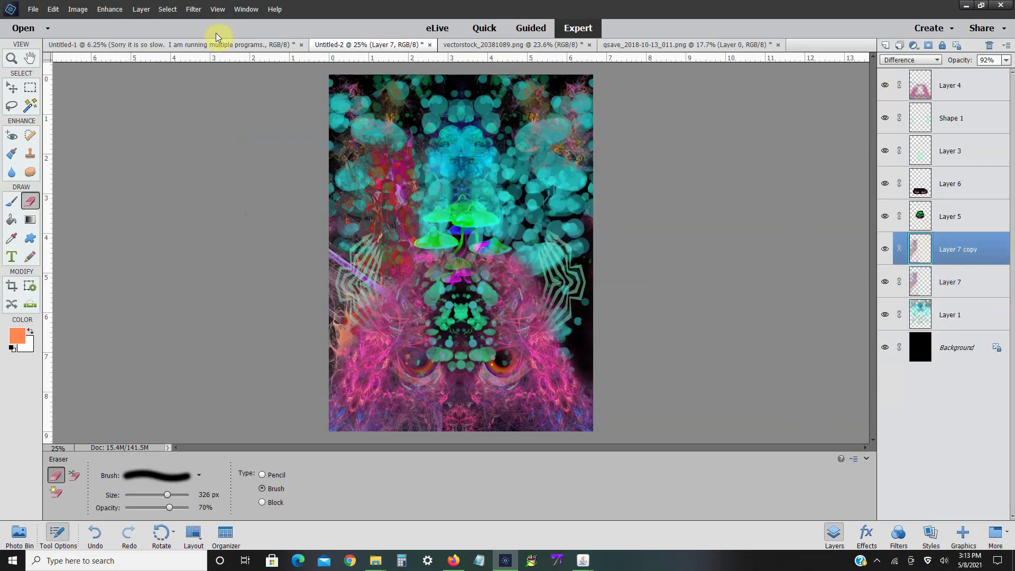
pyautogui.click(77, 9)
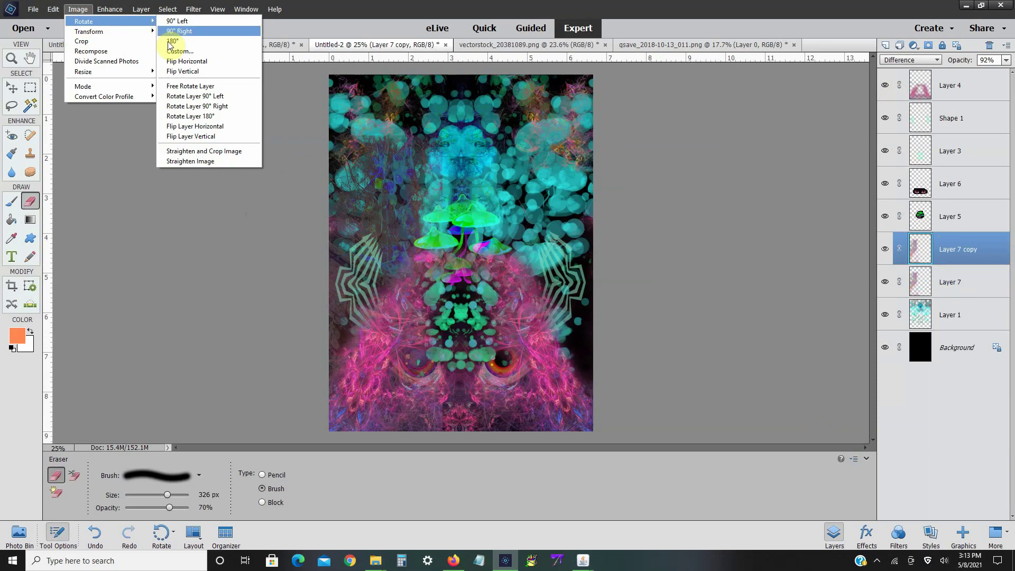
pyautogui.click(182, 125)
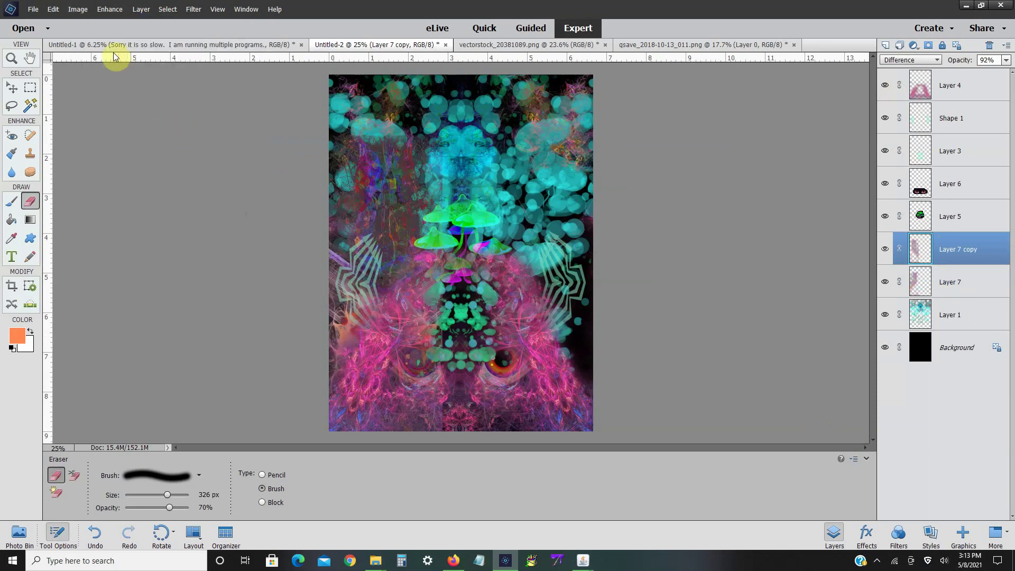
# - Move the flipped copy to the right edge of the canvas to mirror the original and merge it down into Layer 7
pyautogui.click(78, 9)
pyautogui.moveTo(106, 31)
pyautogui.click(174, 32)
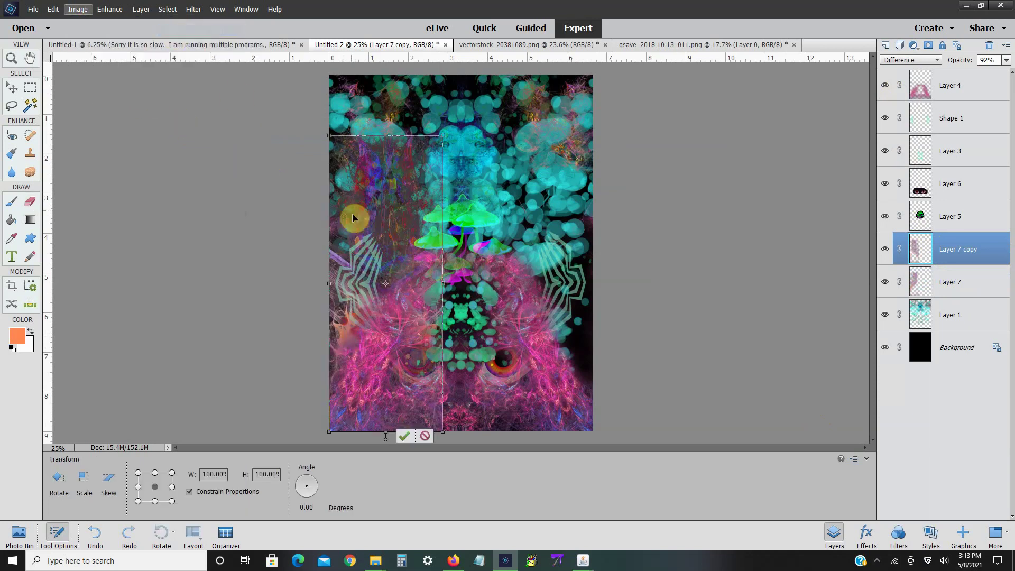
pyautogui.moveTo(369, 230); pyautogui.dragTo(508, 229)
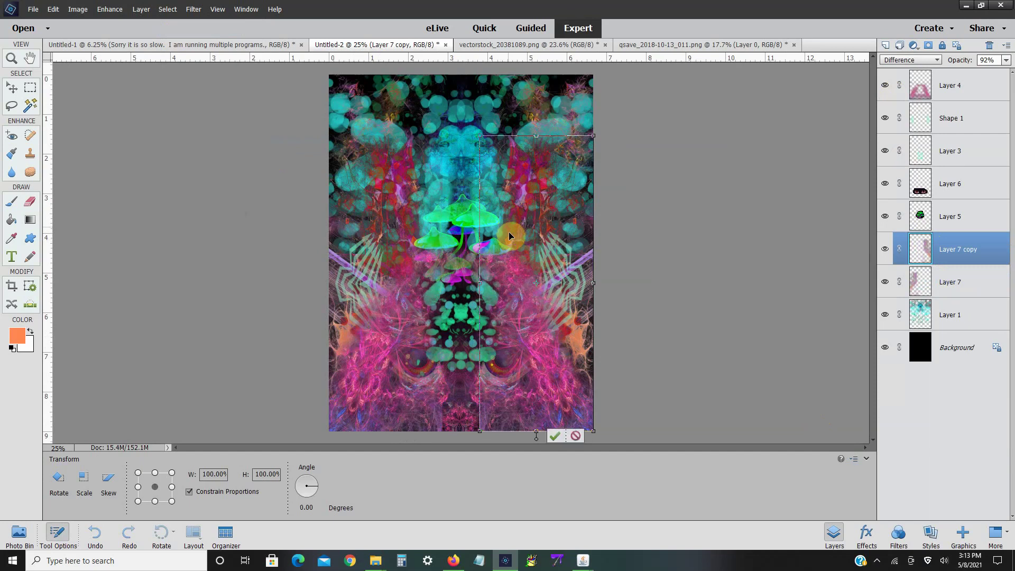
pyautogui.click(554, 435)
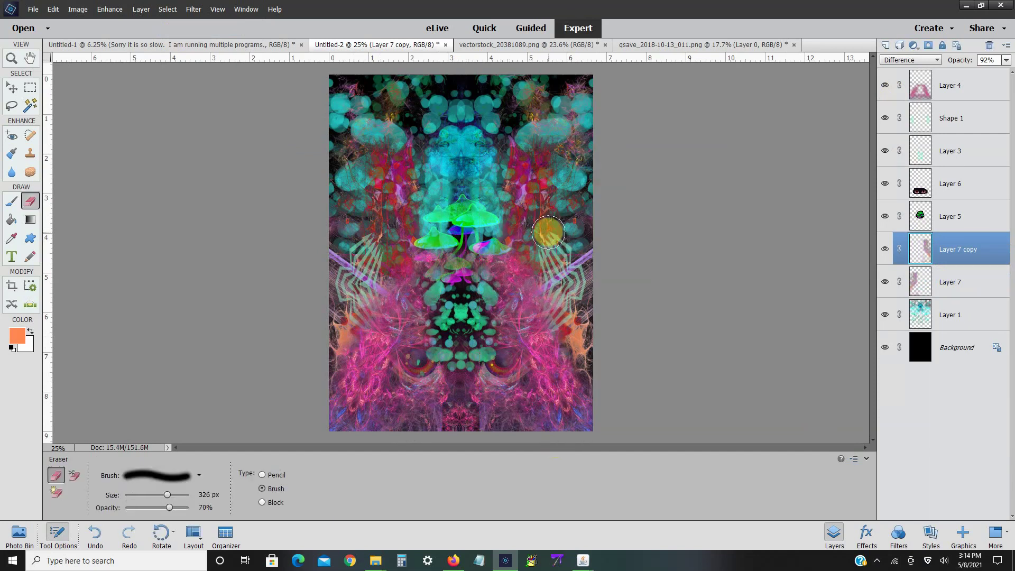
pyautogui.rightClick(949, 248)
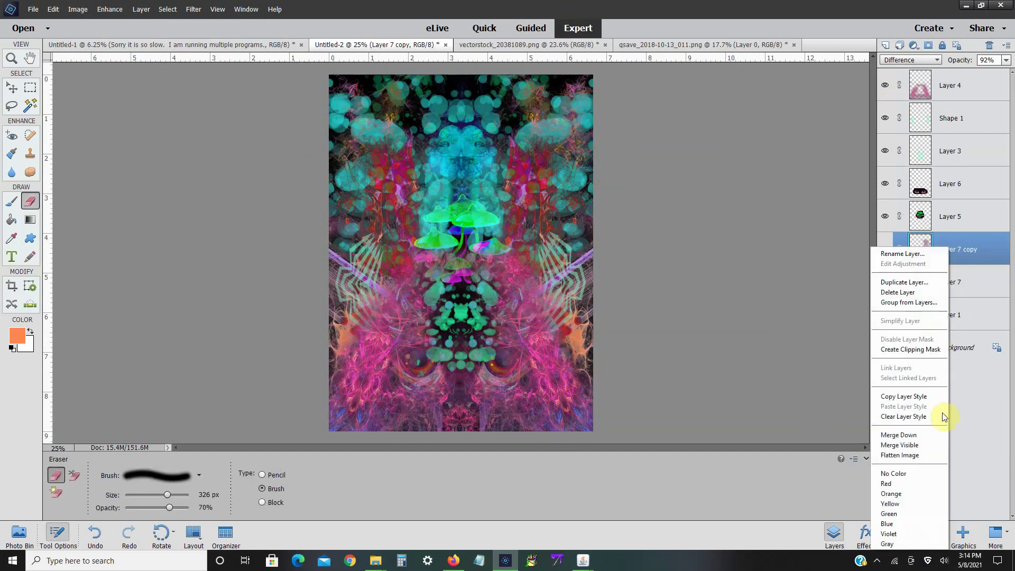
pyautogui.click(928, 434)
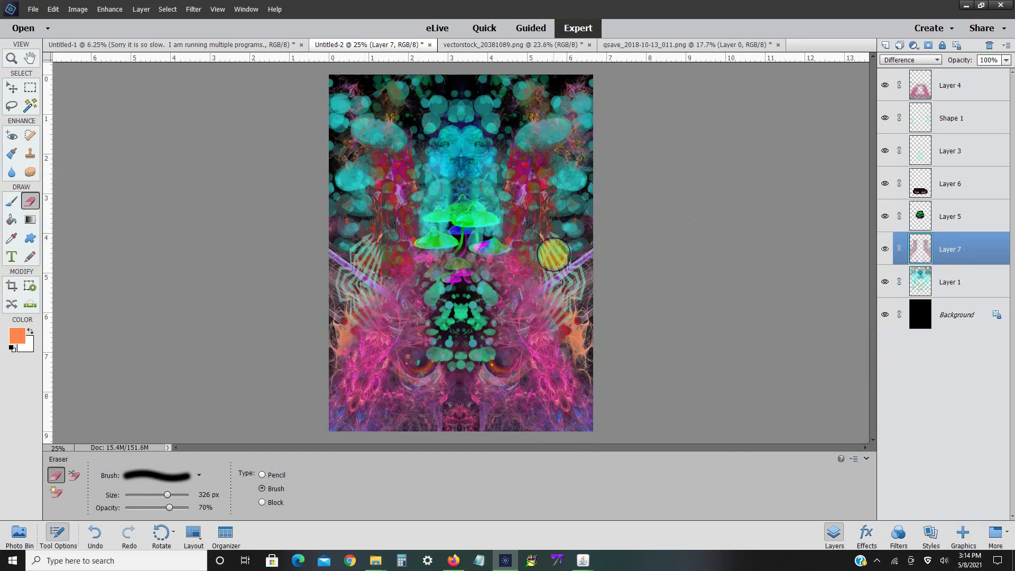
# - Add a new empty layer and place it directly beneath Layer 4 in the stack
pyautogui.click(572, 171)
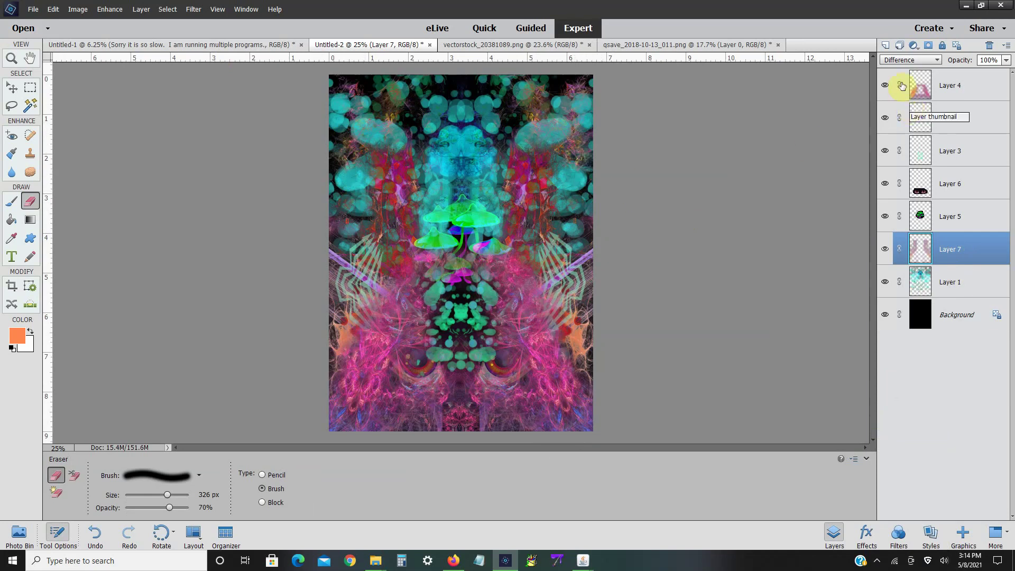
pyautogui.click(884, 45)
pyautogui.moveTo(943, 265); pyautogui.dragTo(940, 96)
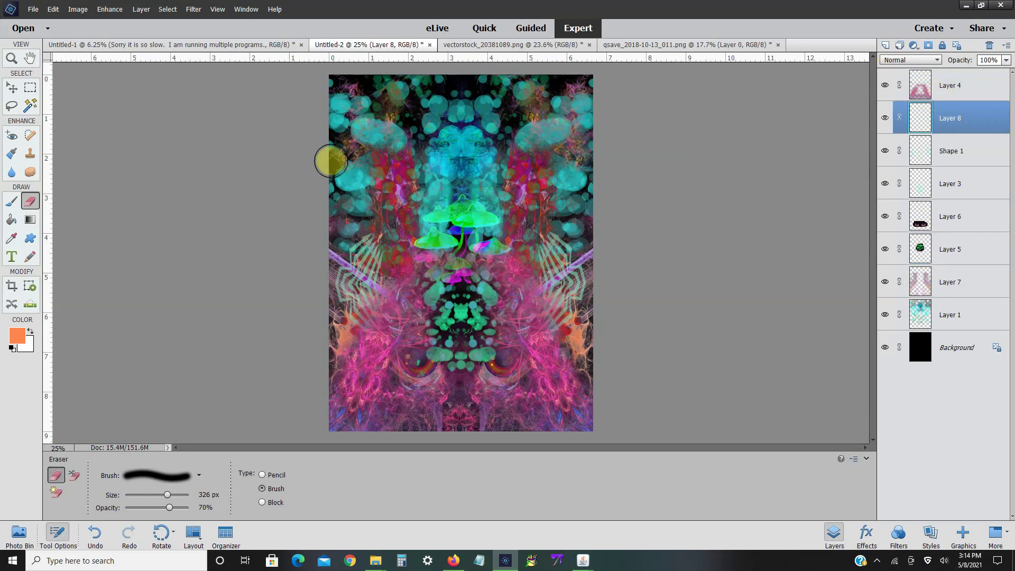
# - Switch to the Brush tool and set the foreground colour to orange f97236
pyautogui.click(13, 203)
pyautogui.click(20, 342)
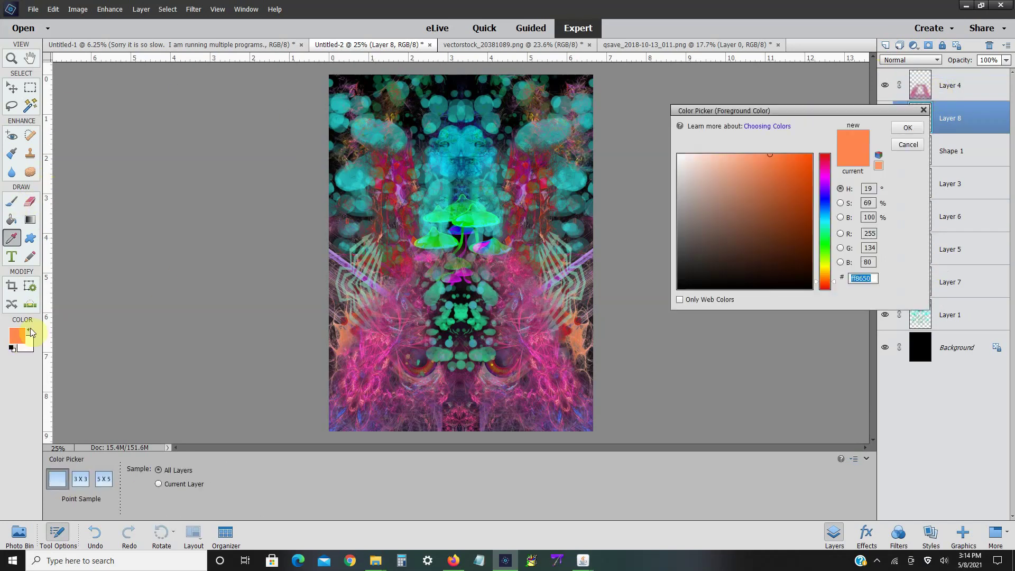
pyautogui.click(783, 157)
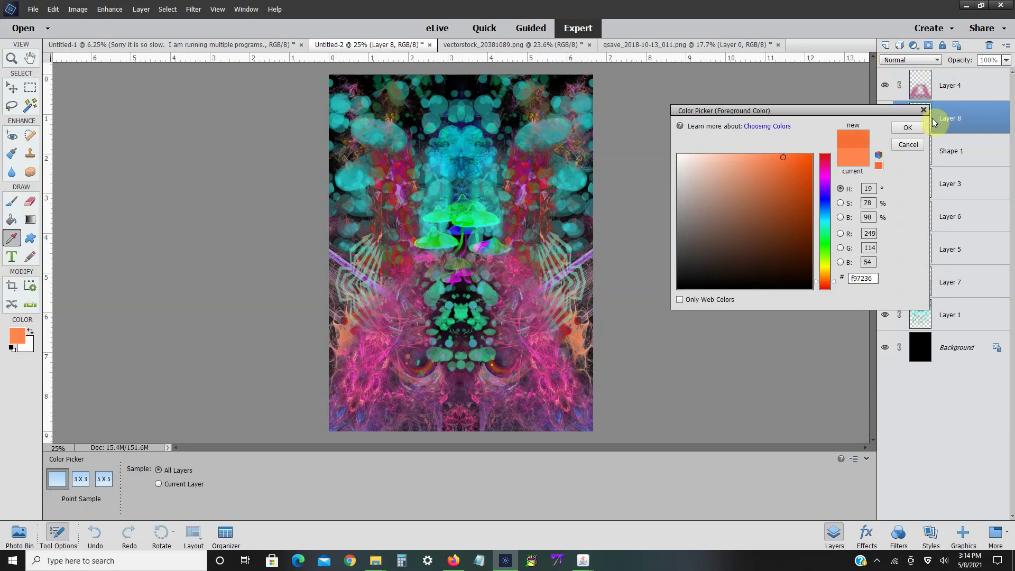
pyautogui.click(907, 127)
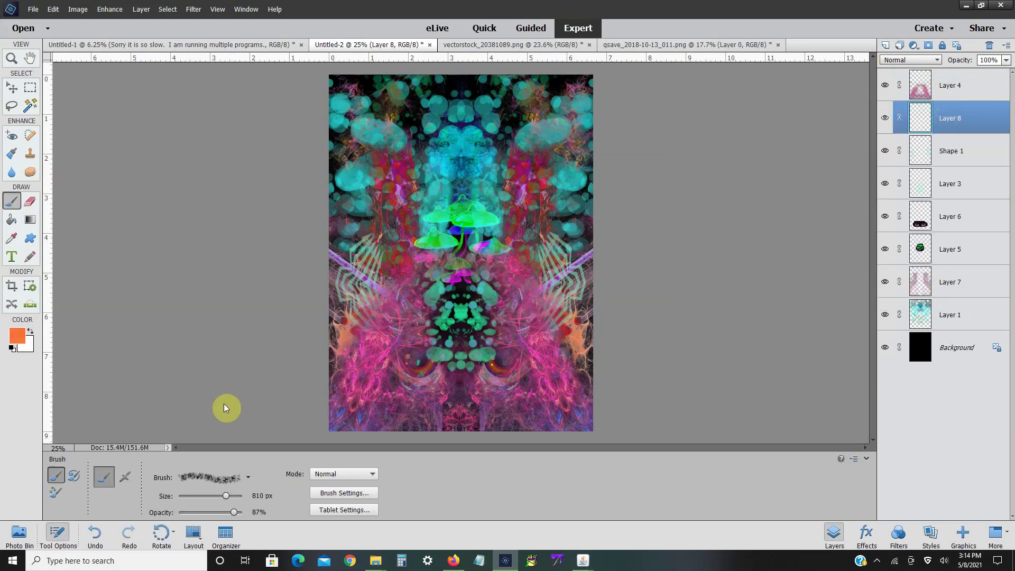
# - Choose the 200 px scattered crescent custom brush and paint an orange trail from the canvas's upper left down to the mushrooms on Layer 8
pyautogui.click(246, 478)
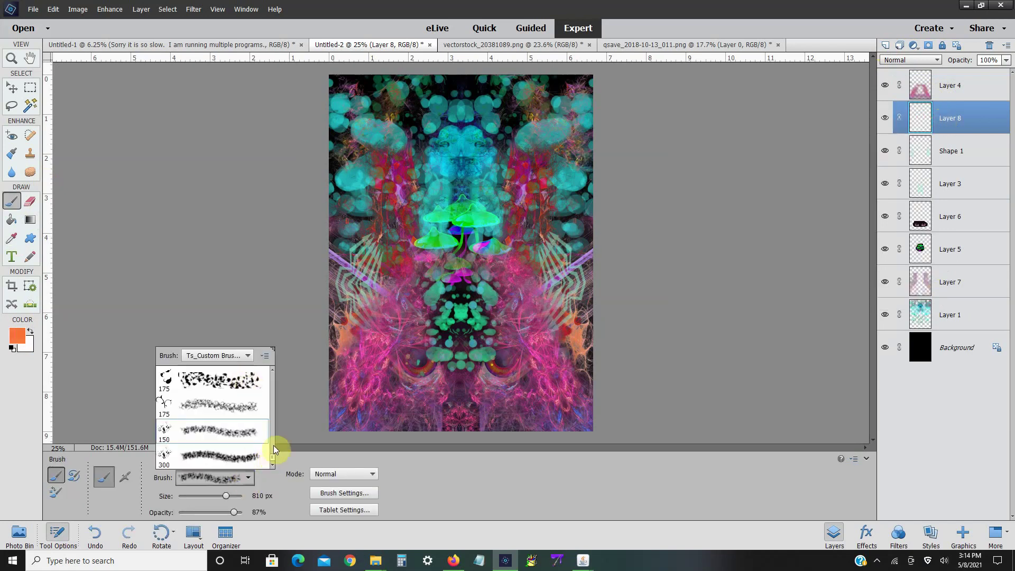
pyautogui.scroll(3, 271, 428)
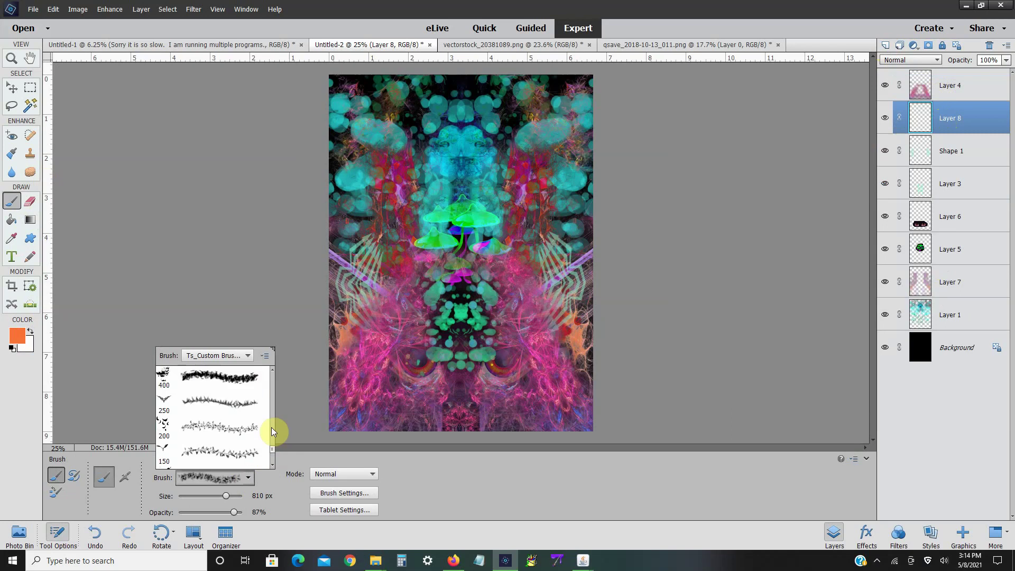
pyautogui.doubleClick(238, 434)
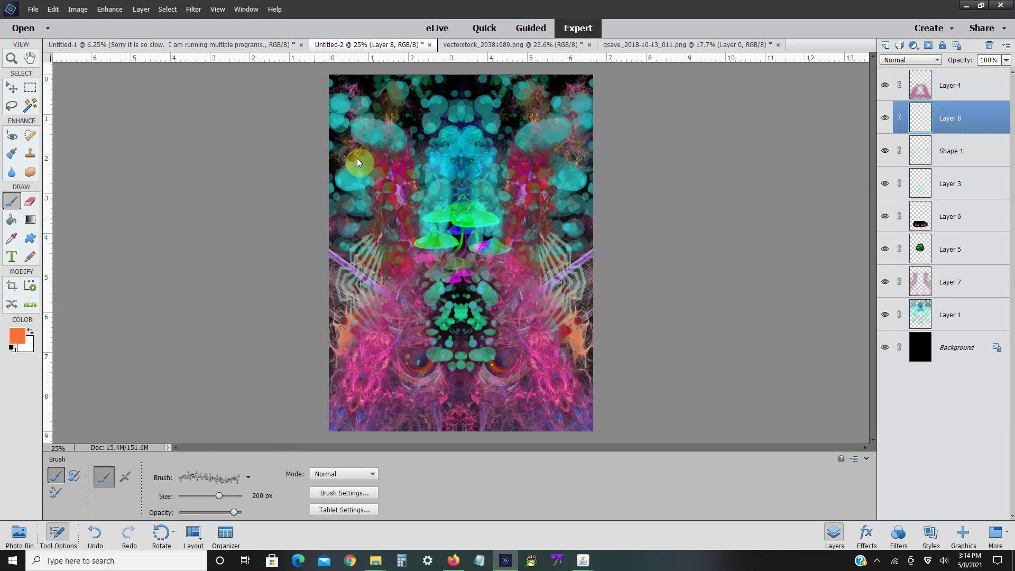
pyautogui.moveTo(375, 97)
pyautogui.mouseDown()
pyautogui.moveTo(400, 127)
pyautogui.moveTo(407, 103)
pyautogui.moveTo(425, 150)
pyautogui.moveTo(413, 138)
pyautogui.moveTo(399, 176)
pyautogui.moveTo(418, 173)
pyautogui.moveTo(469, 201)
pyautogui.moveTo(444, 206)
pyautogui.mouseUp()
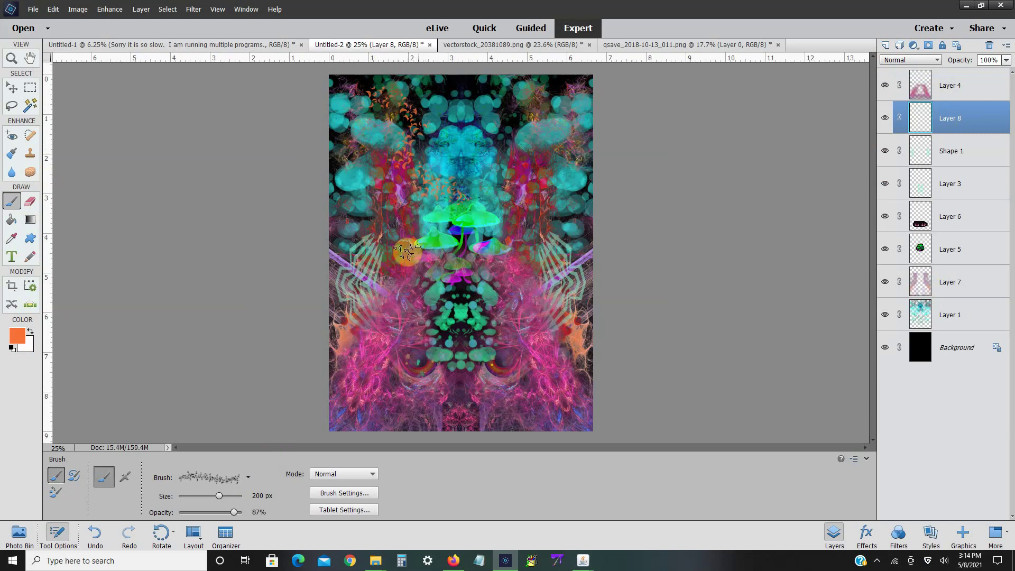
# - Enlarge the crescent brush to 1246 px
pyautogui.click(230, 497)
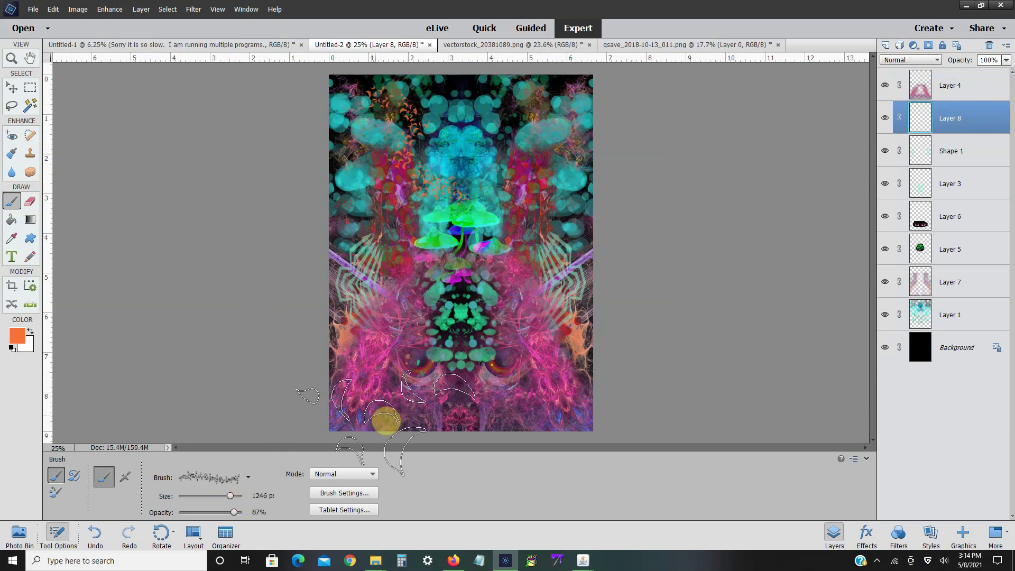
# - Paint clusters of large orange crescents on Layer 8, in the artwork's lower-left corner and along its upper-left edge
pyautogui.click(385, 421)
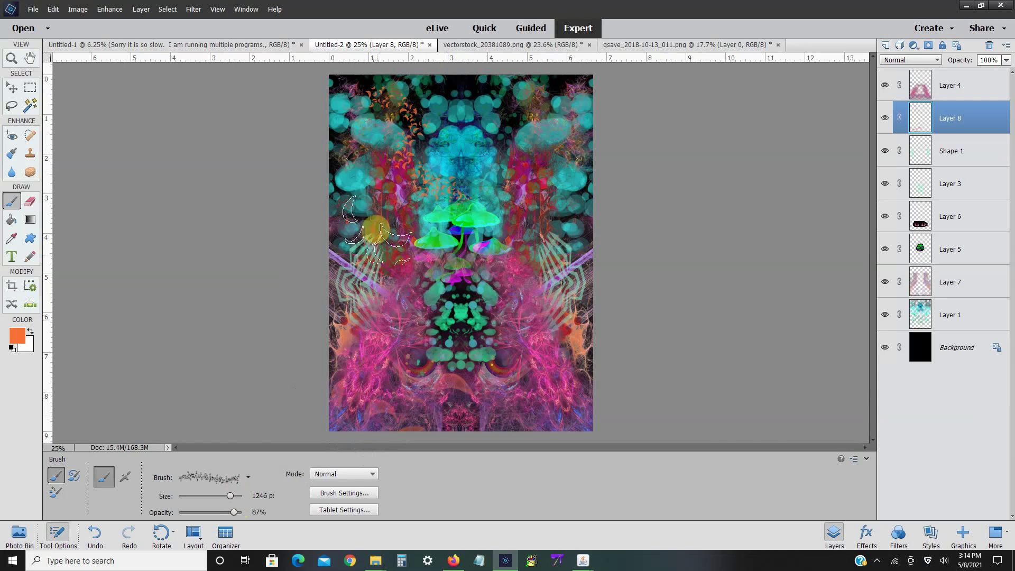
pyautogui.click(359, 198)
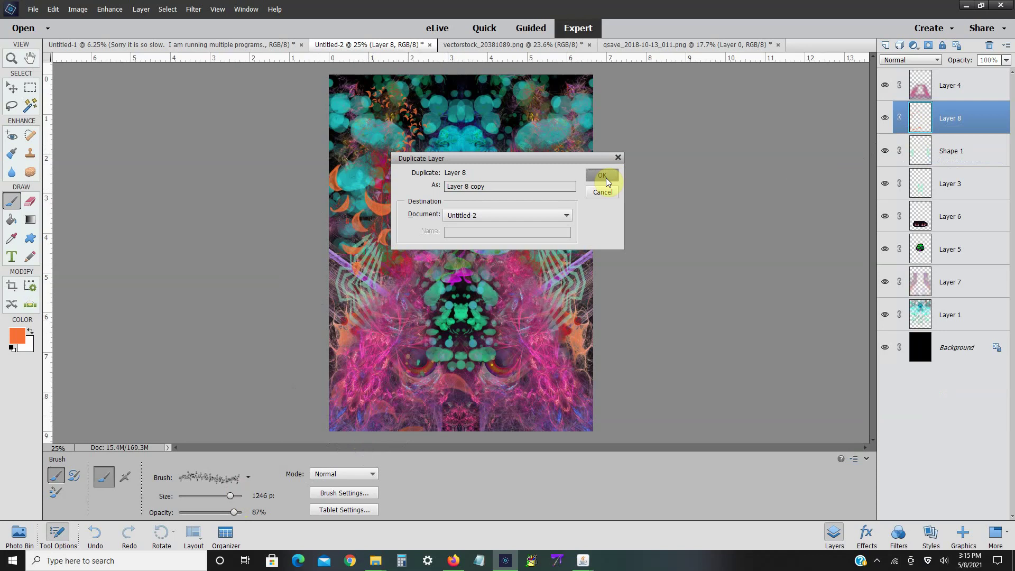
# - Duplicate Layer 8 as Layer 8 copy within Untitled-2 and flip the copy horizontally
pyautogui.click(606, 178)
pyautogui.click(78, 9)
pyautogui.moveTo(85, 23)
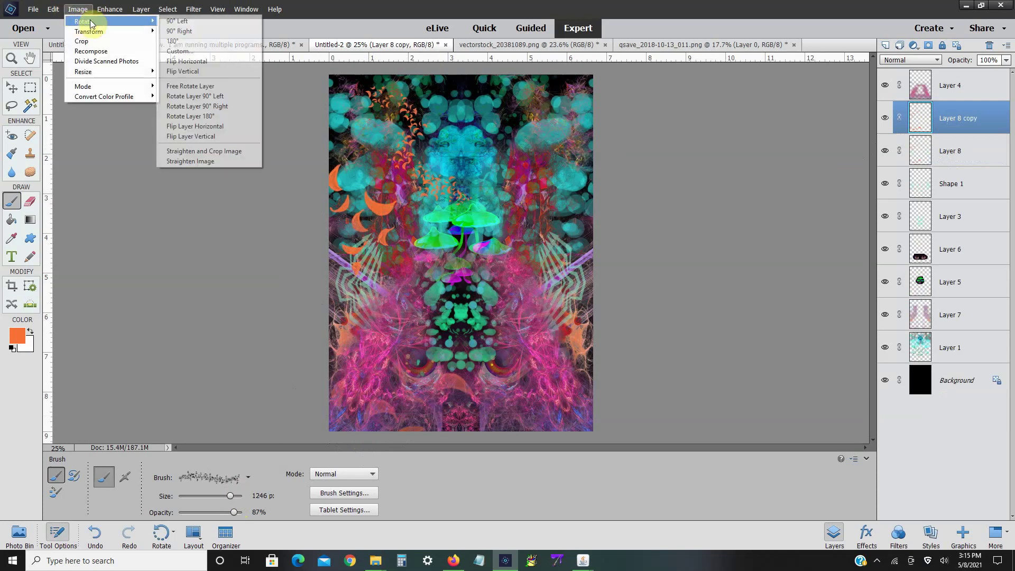
pyautogui.click(206, 131)
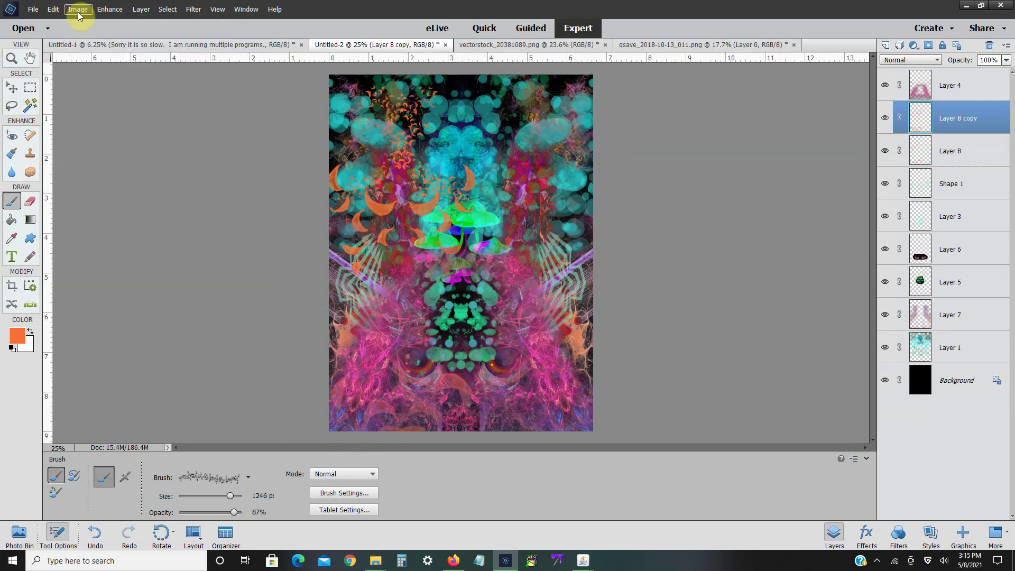
# - Move the flipped crescent layer to the right half of the artwork, mirroring the crescents on the left half
pyautogui.click(77, 9)
pyautogui.moveTo(126, 35)
pyautogui.click(232, 31)
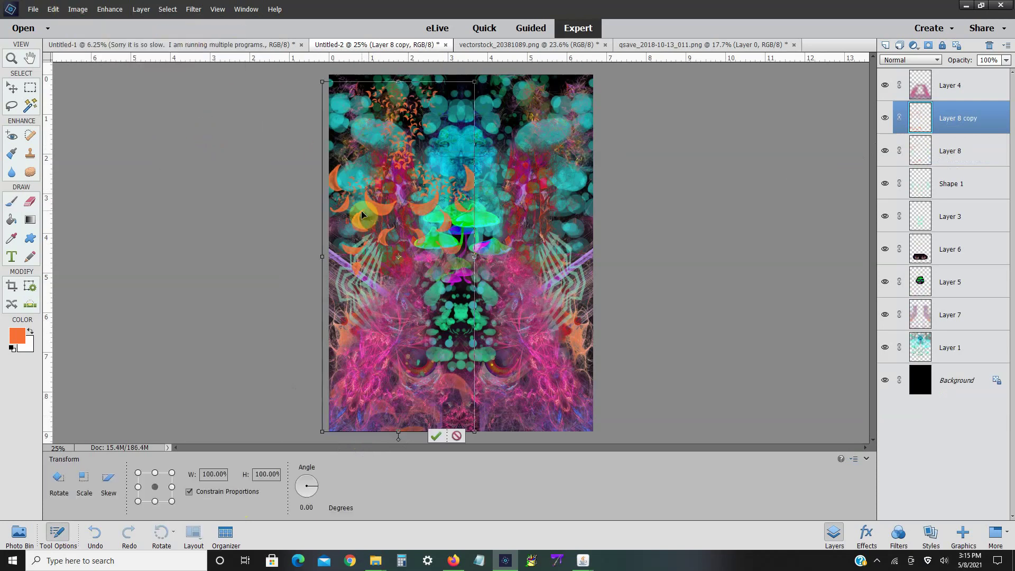
pyautogui.moveTo(361, 210); pyautogui.dragTo(481, 214)
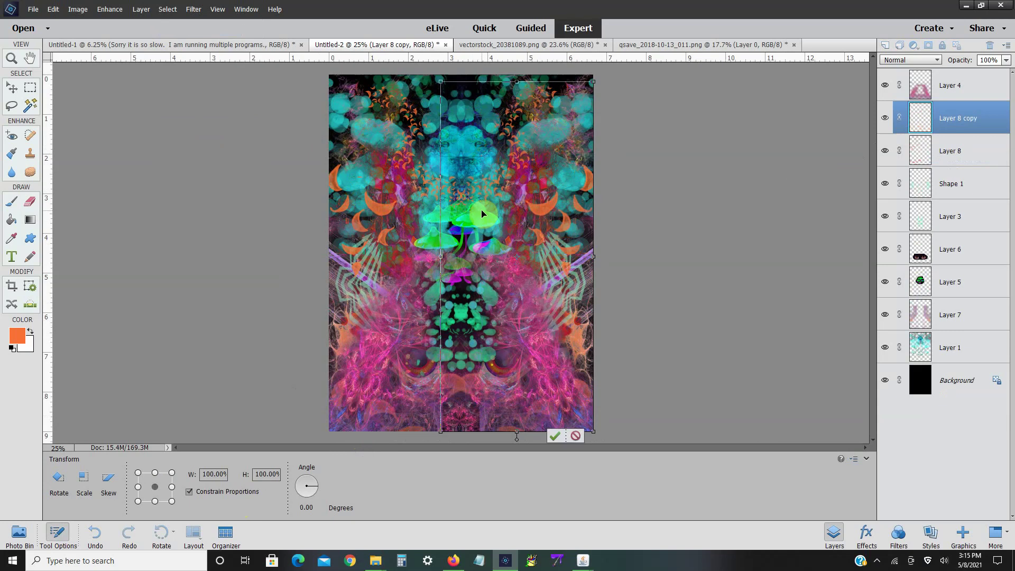
pyautogui.click(557, 438)
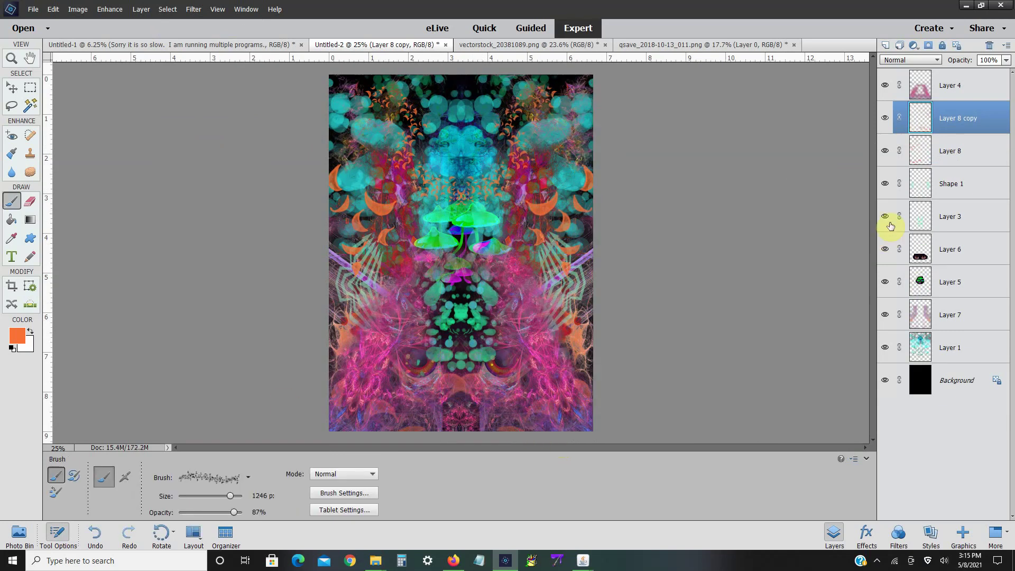
# - Merge Layer 8 copy down into Layer 8 and add a new blank layer above it
pyautogui.rightClick(925, 123)
pyautogui.click(936, 306)
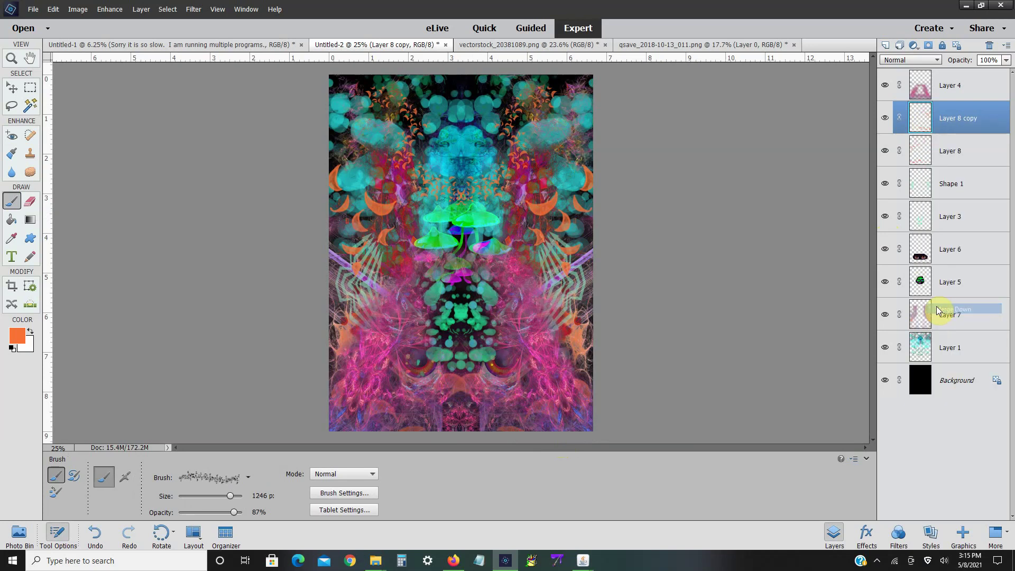
pyautogui.click(885, 46)
# - Switch to File Explorer and examine the artwork in several subfolders of the Vector Stock 1 folder
pyautogui.moveTo(381, 564)
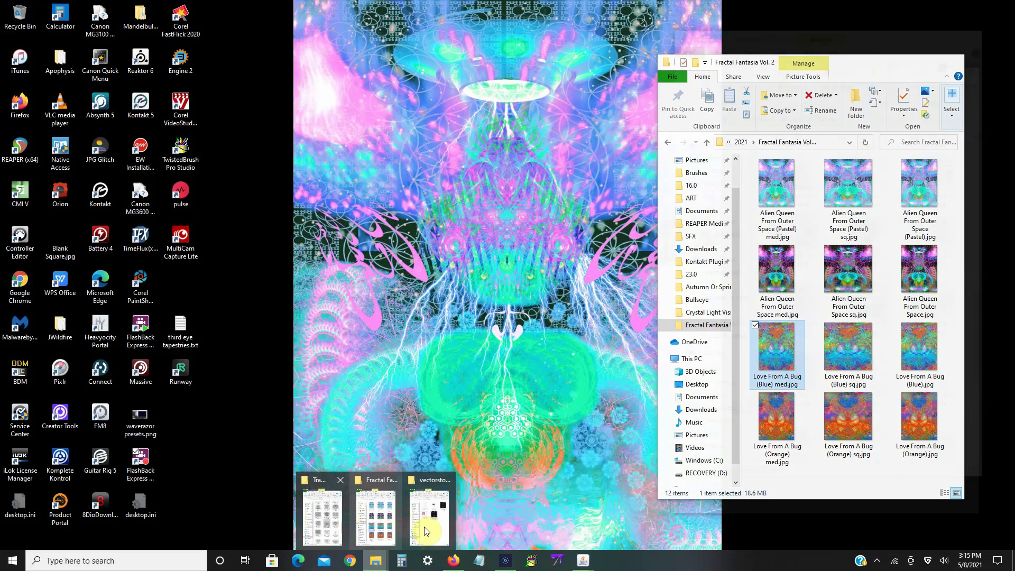
pyautogui.click(427, 531)
pyautogui.click(720, 156)
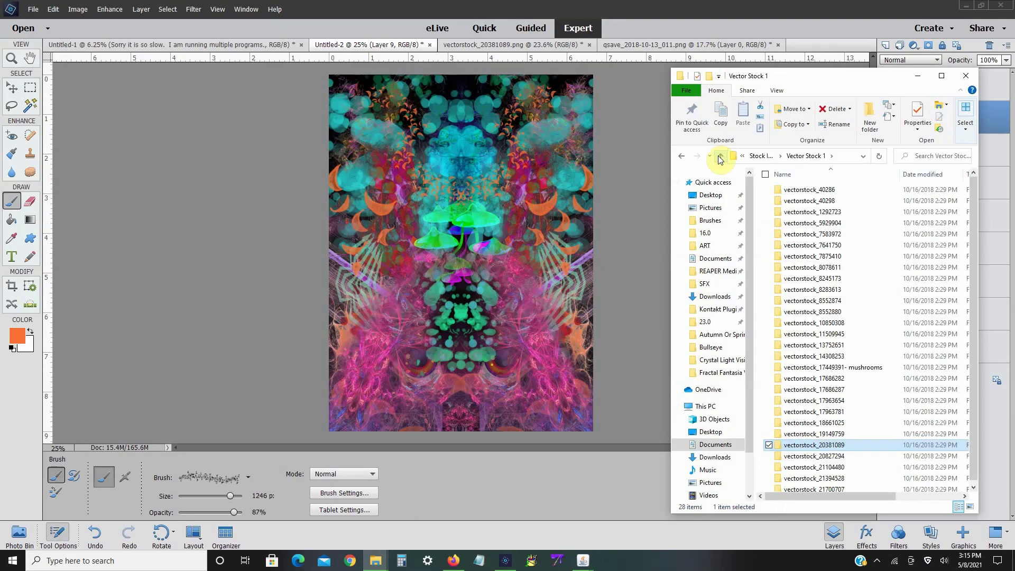
pyautogui.doubleClick(816, 478)
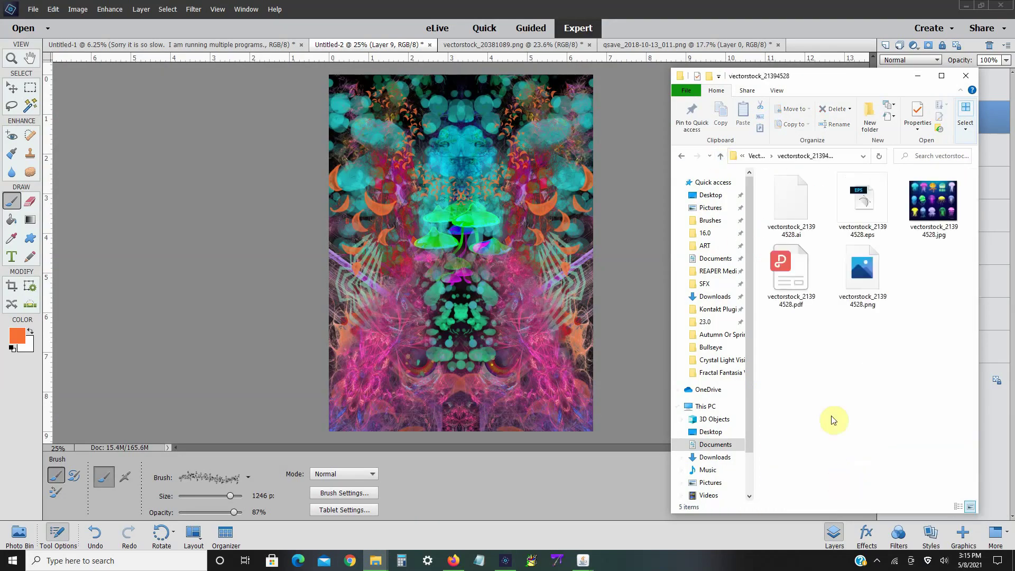
pyautogui.click(720, 157)
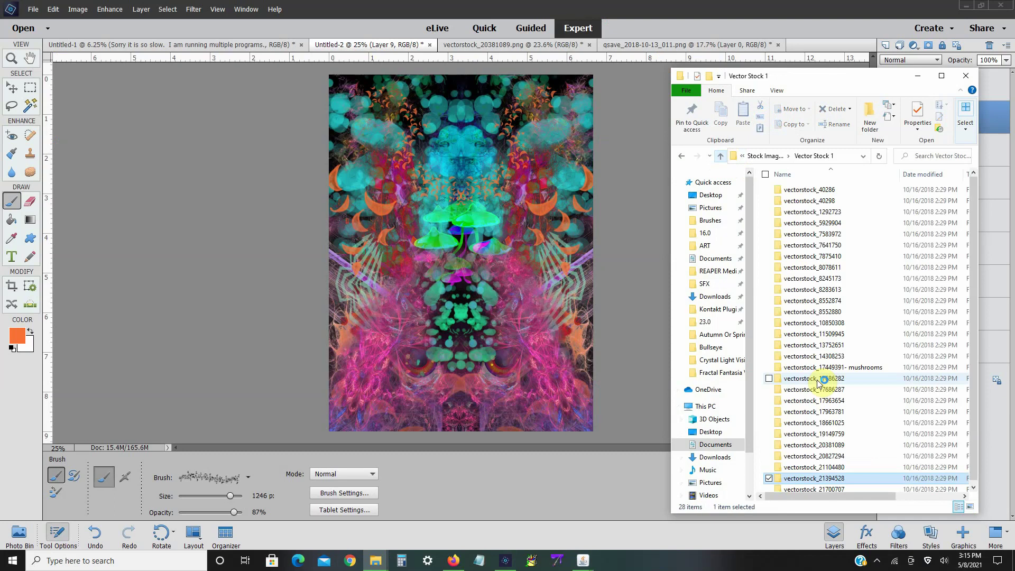
pyautogui.doubleClick(826, 489)
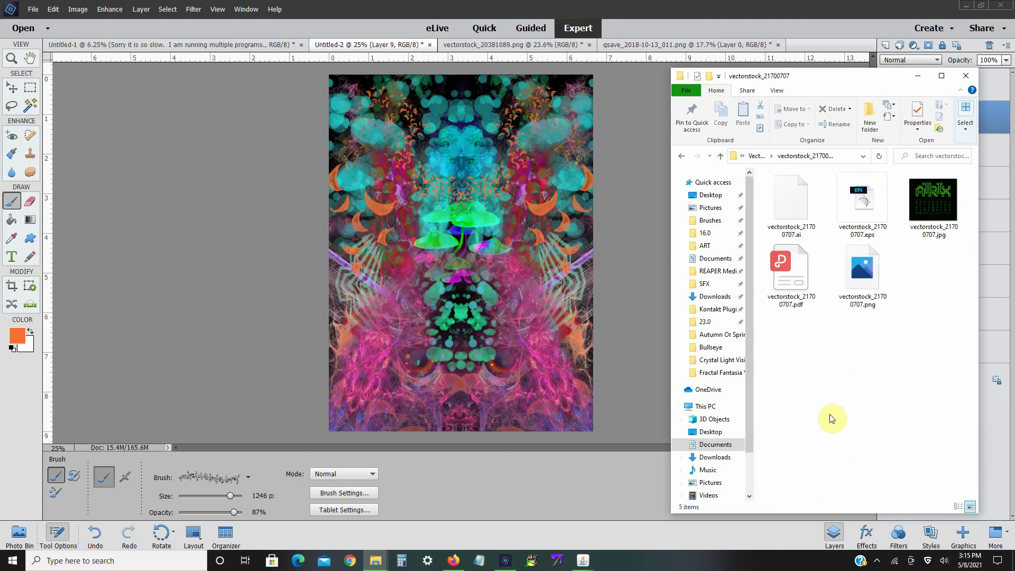
pyautogui.click(720, 157)
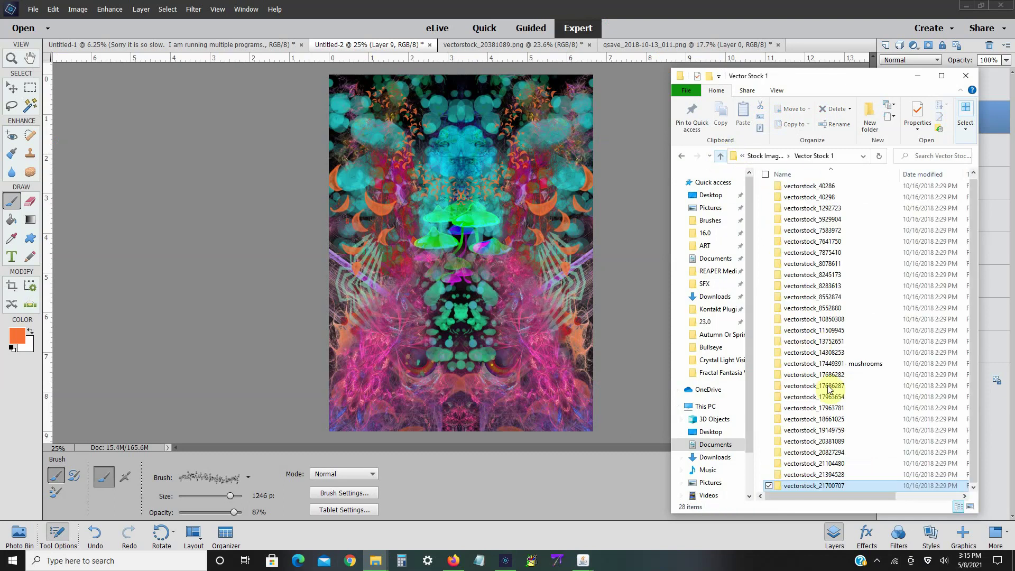
pyautogui.doubleClick(826, 403)
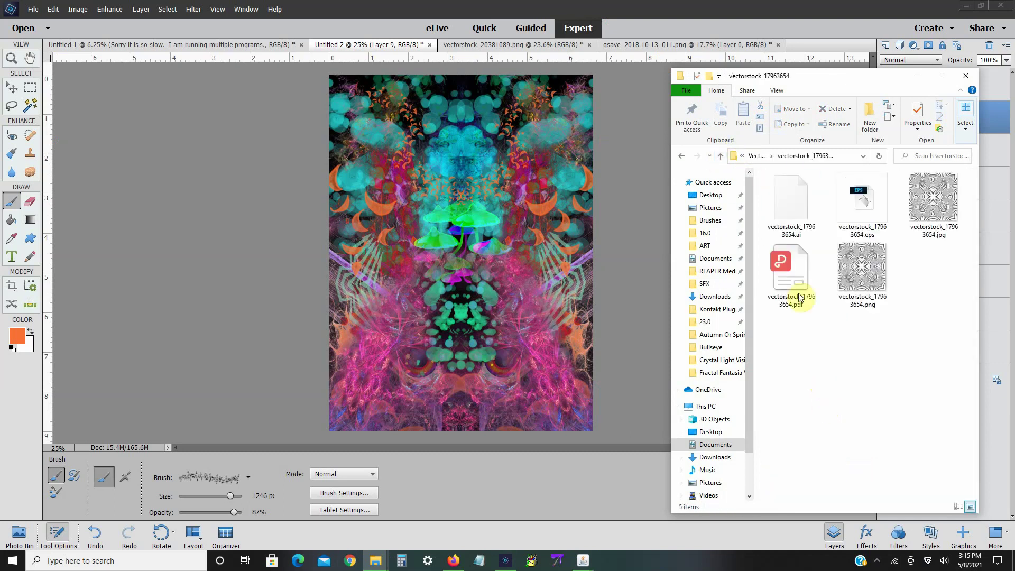
pyautogui.click(720, 157)
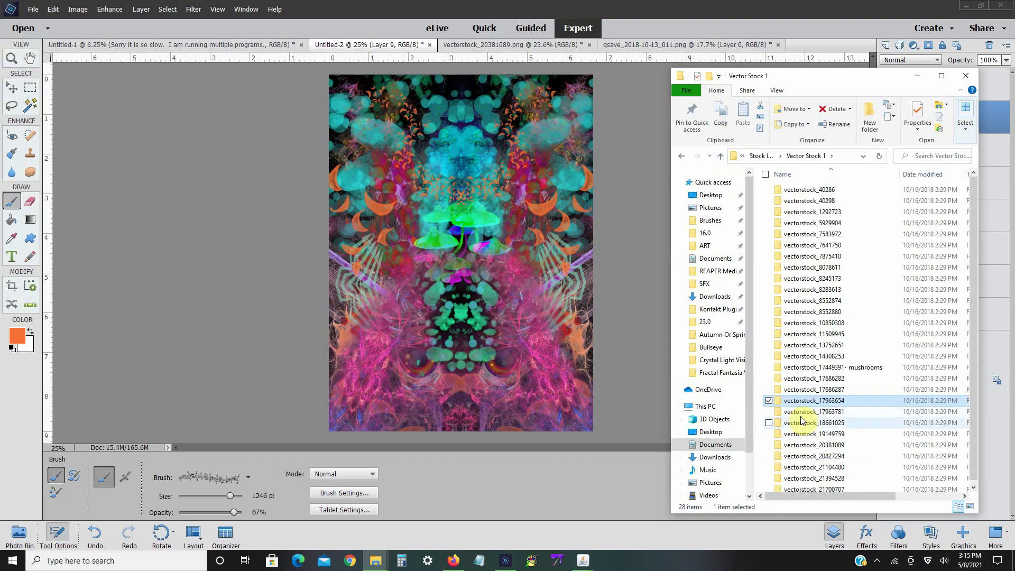
pyautogui.doubleClick(803, 434)
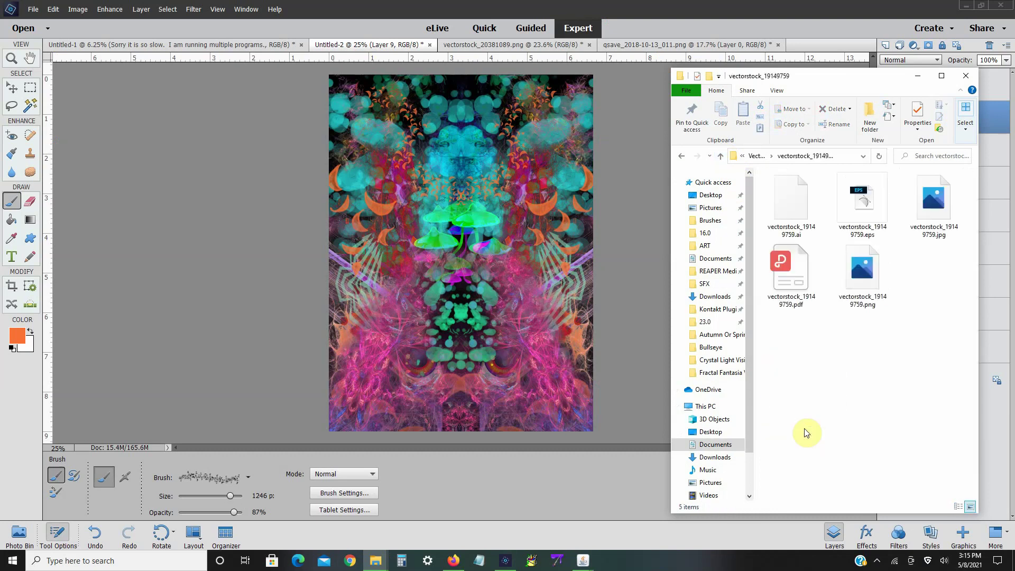
pyautogui.click(720, 156)
pyautogui.doubleClick(816, 289)
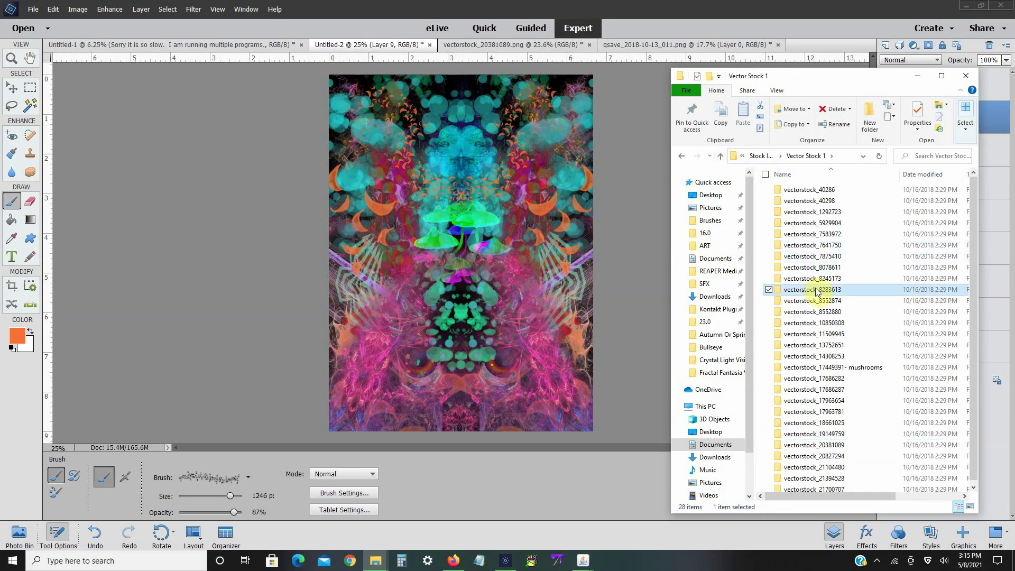
pyautogui.press('BackSpace')
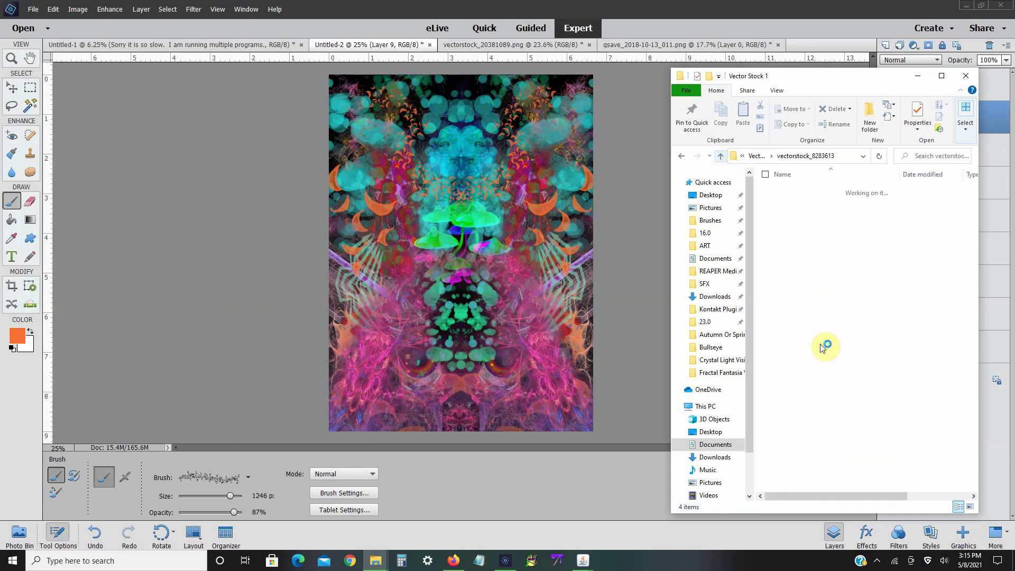
# - Open vectorstock_17686282.png from its stock folder as a separate document in Photoshop Elements
pyautogui.doubleClick(831, 378)
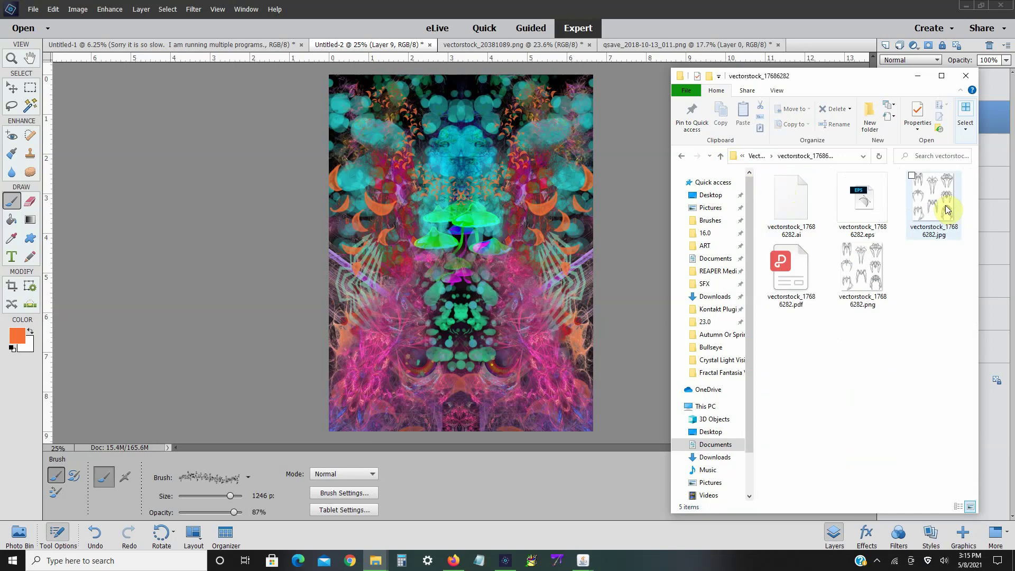
pyautogui.moveTo(879, 265); pyautogui.dragTo(585, 210)
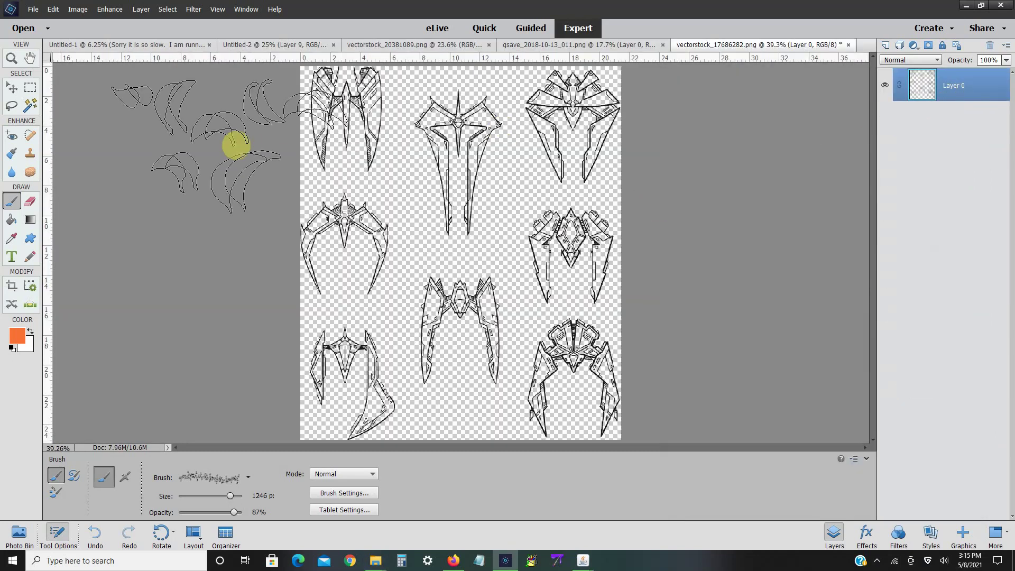
# - Lasso the arched, claw-shaped spaceship in the middle of the drawing's left column and copy it
pyautogui.click(12, 107)
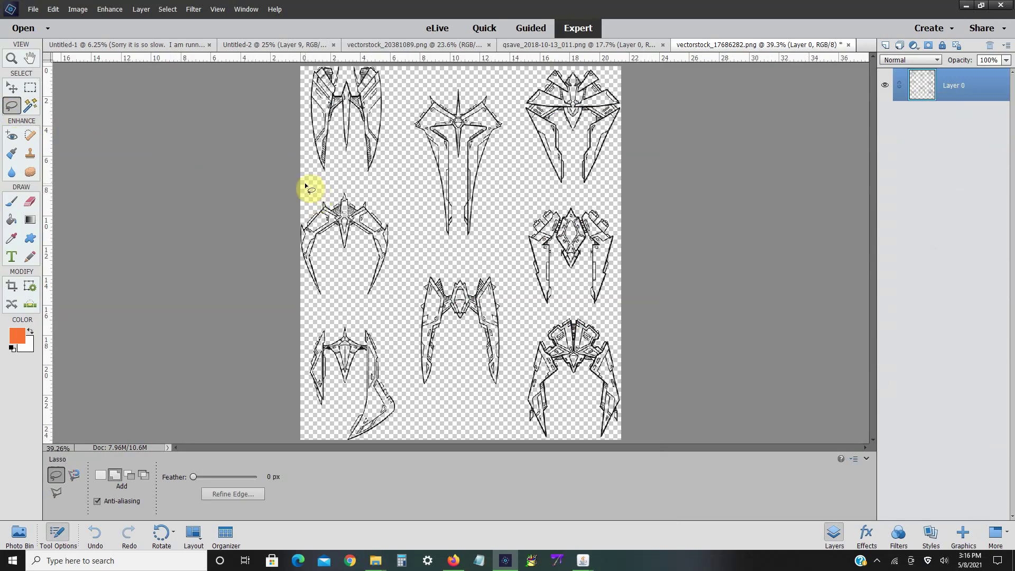
pyautogui.moveTo(391, 248); pyautogui.dragTo(391, 249)
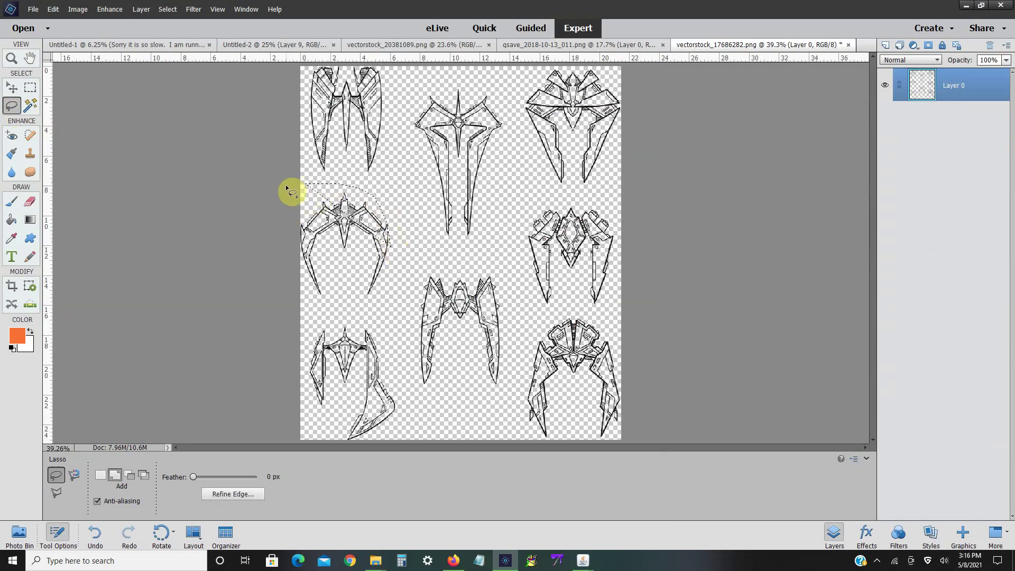
pyautogui.click(281, 172)
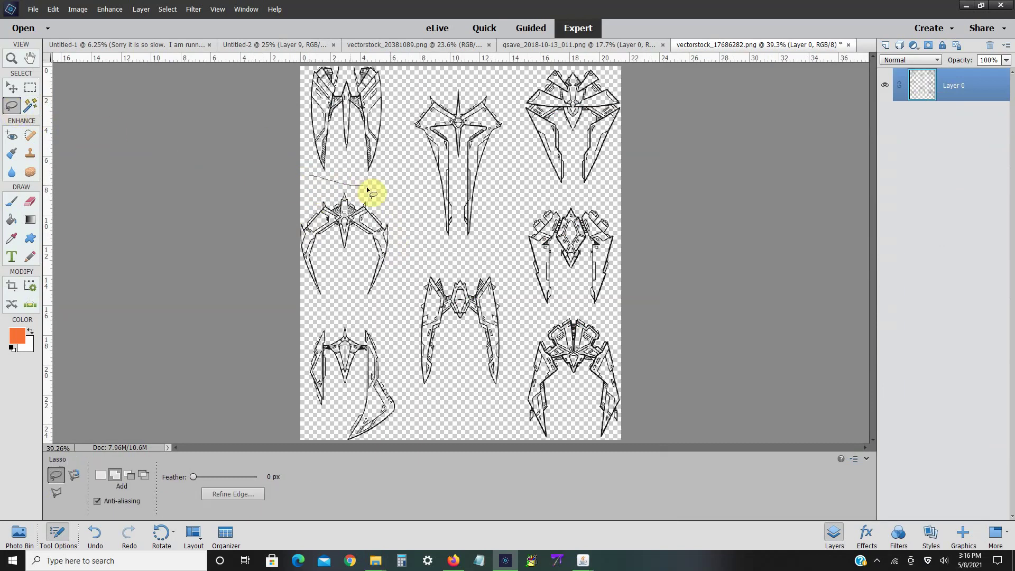
pyautogui.moveTo(284, 228); pyautogui.dragTo(322, 167)
pyautogui.click(54, 9)
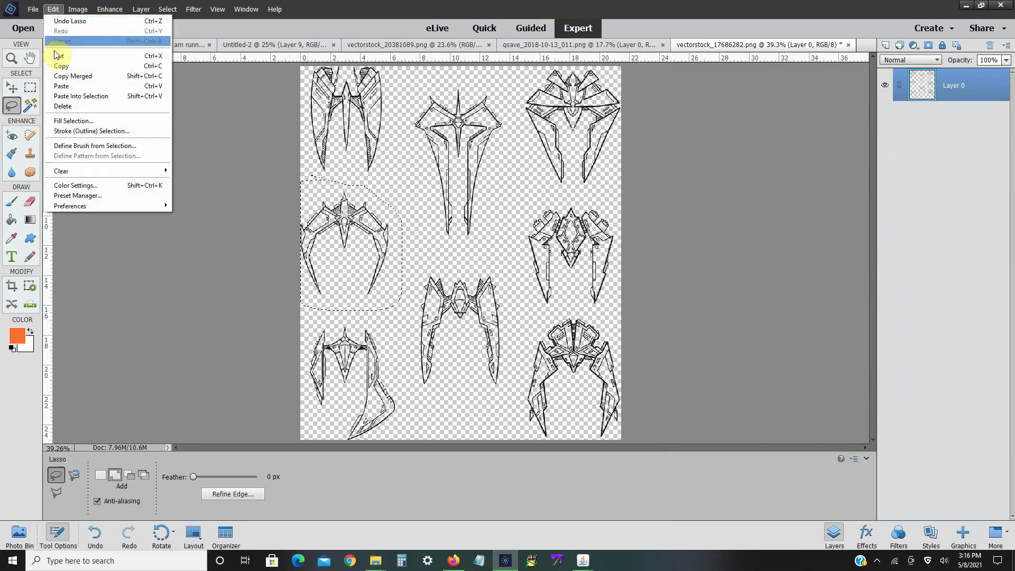
pyautogui.click(59, 62)
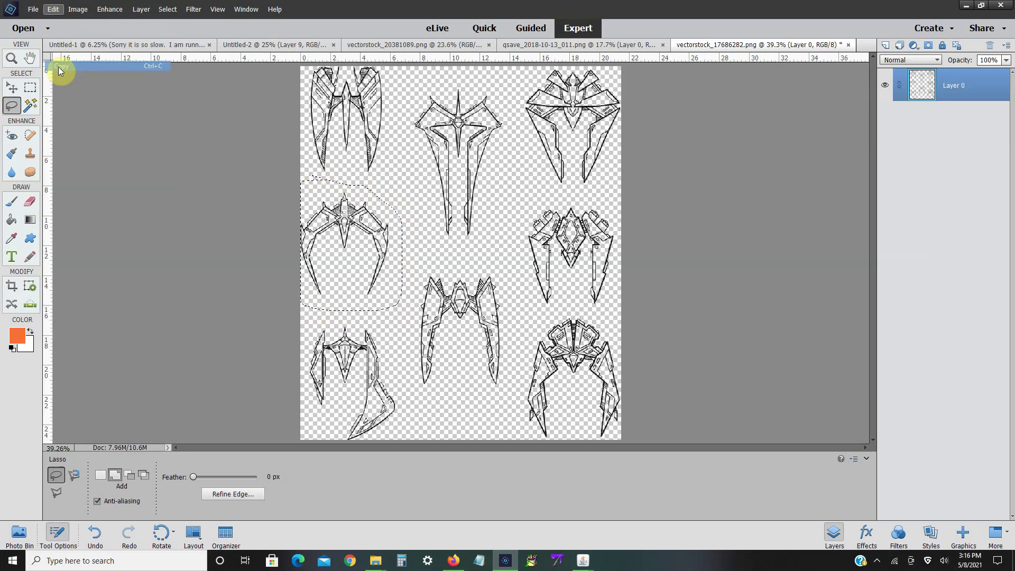
# - Paste the copied spaceship into Layer 9 of the Untitled-2 document
pyautogui.click(247, 45)
pyautogui.click(53, 10)
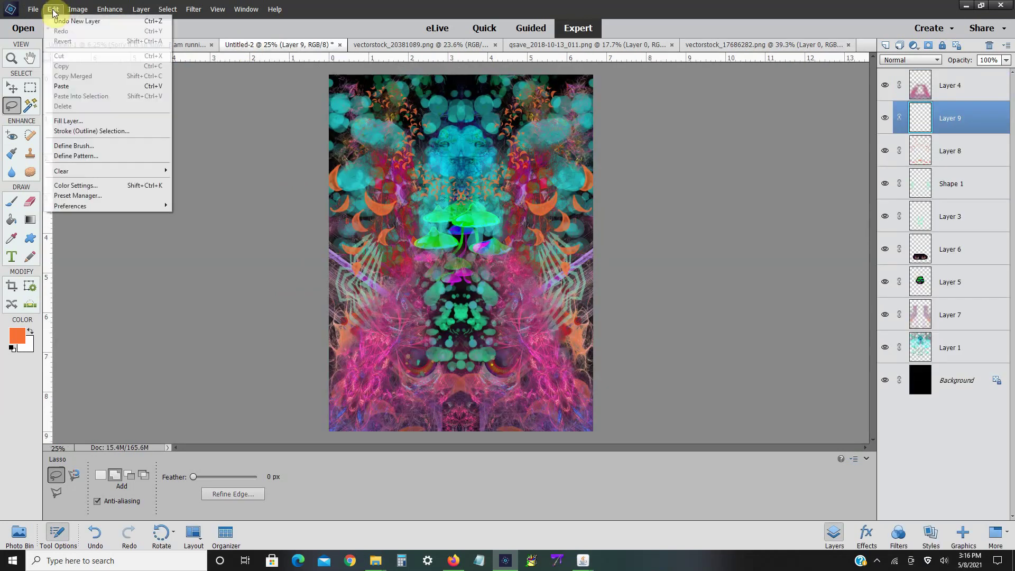
pyautogui.click(74, 87)
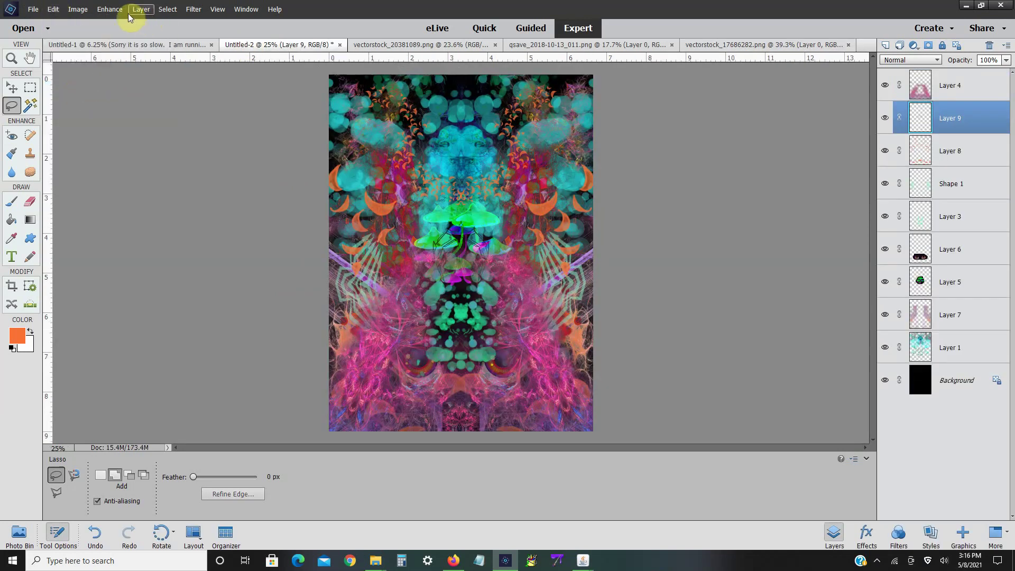
# - Colorize the pasted spaceship with Hue/Saturation, using hue 227, saturation 100 and lightness +55
pyautogui.click(110, 9)
pyautogui.moveTo(129, 119)
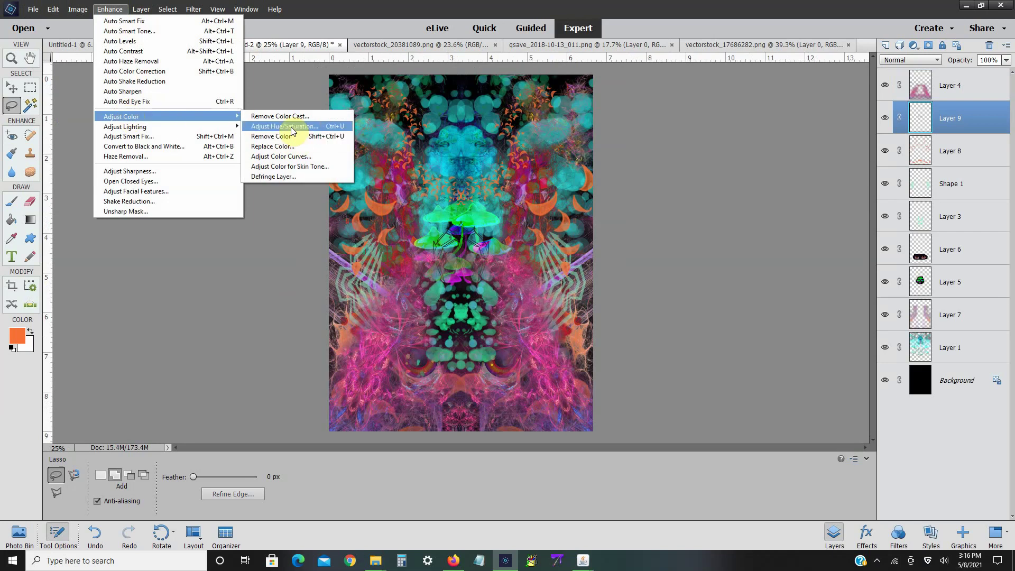
pyautogui.click(288, 128)
pyautogui.click(849, 246)
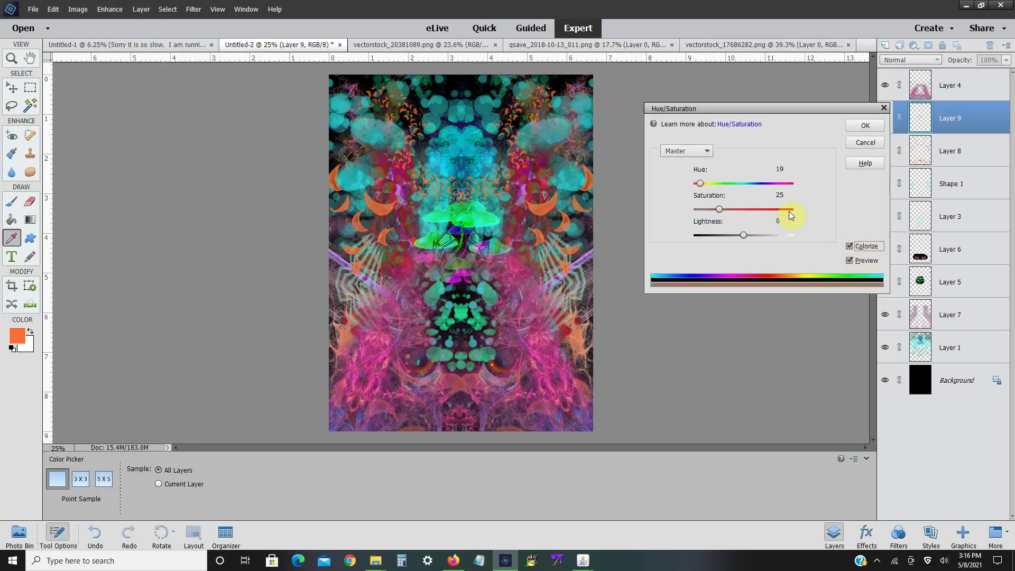
pyautogui.moveTo(743, 235); pyautogui.dragTo(770, 237)
pyautogui.moveTo(699, 184); pyautogui.dragTo(759, 192)
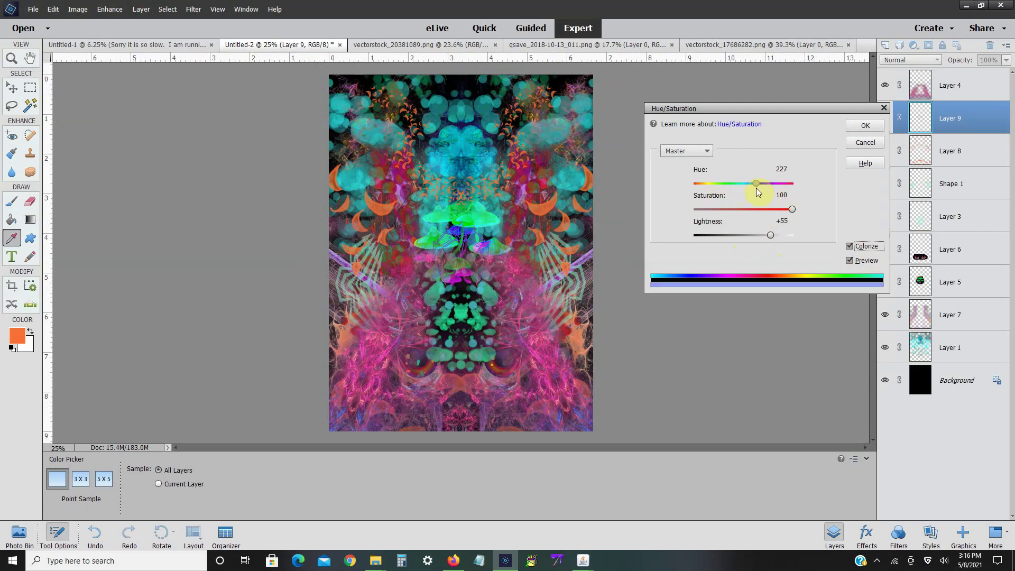
pyautogui.click(871, 129)
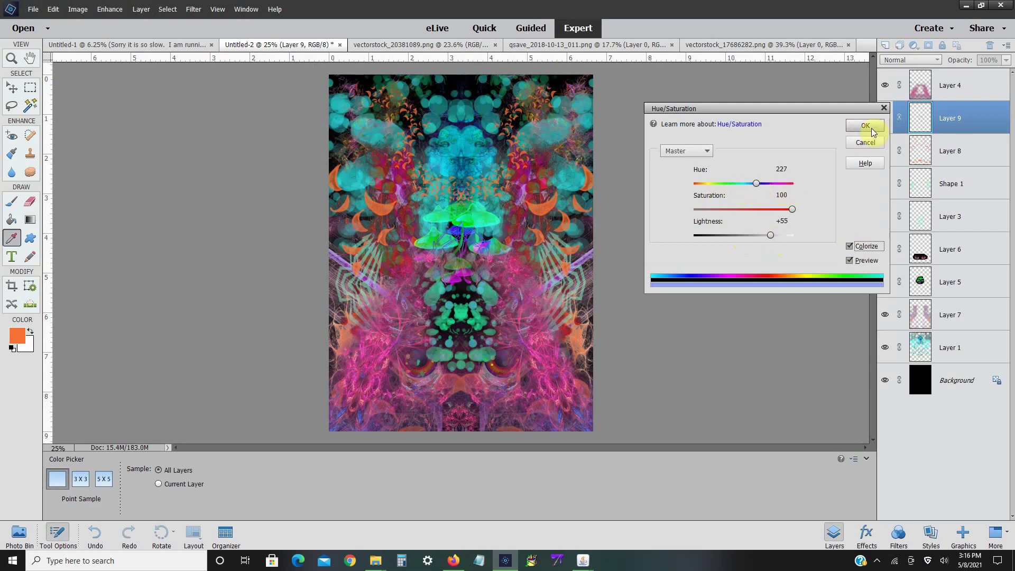
# - Scale the blue spaceship proportionally to 180.90% and position it around the blue face at the top center of the artwork
pyautogui.click(78, 9)
pyautogui.click(182, 32)
pyautogui.moveTo(446, 317); pyautogui.dragTo(464, 110)
pyautogui.moveTo(487, 149)
pyautogui.mouseDown()
pyautogui.moveTo(534, 206)
pyautogui.moveTo(478, 166)
pyautogui.mouseUp()
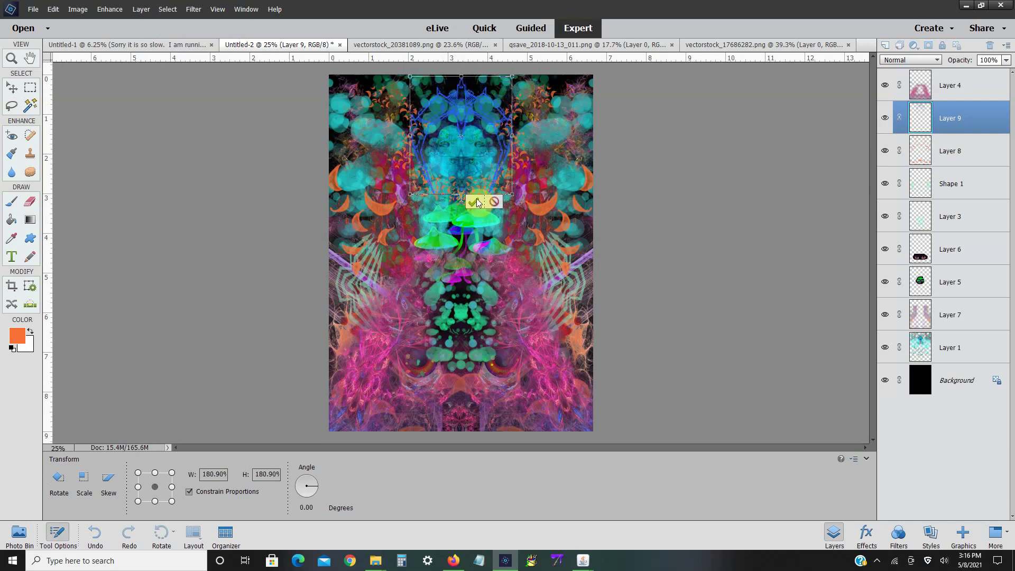
pyautogui.press('l')
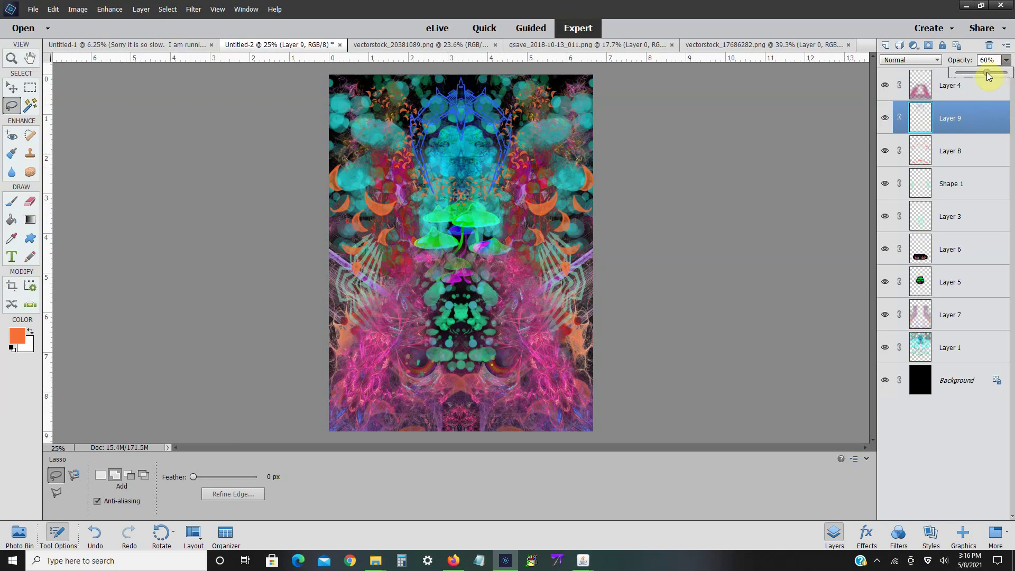
# - Set the opacity of Layer 9 to 71%
pyautogui.moveTo(986, 72); pyautogui.dragTo(993, 72)
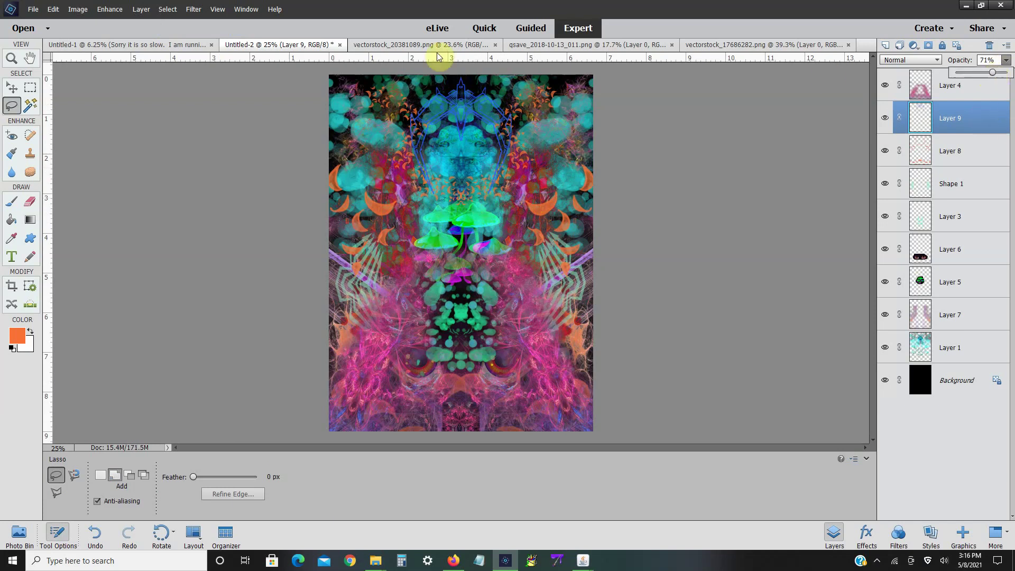
# - Raise the lightness of the spaceship on Layer 9 to +57 with Hue/Saturation
pyautogui.click(109, 9)
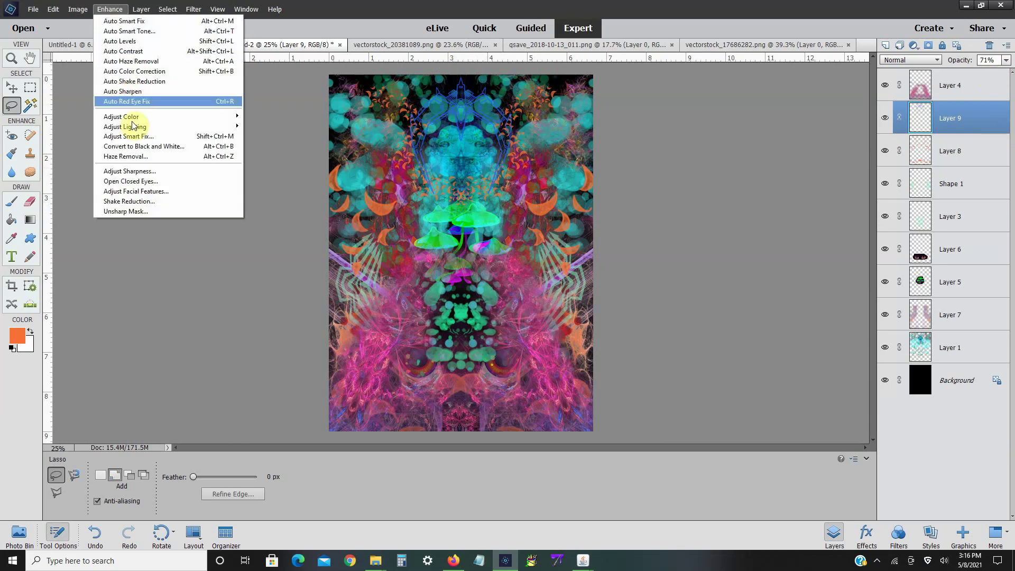
pyautogui.moveTo(135, 125)
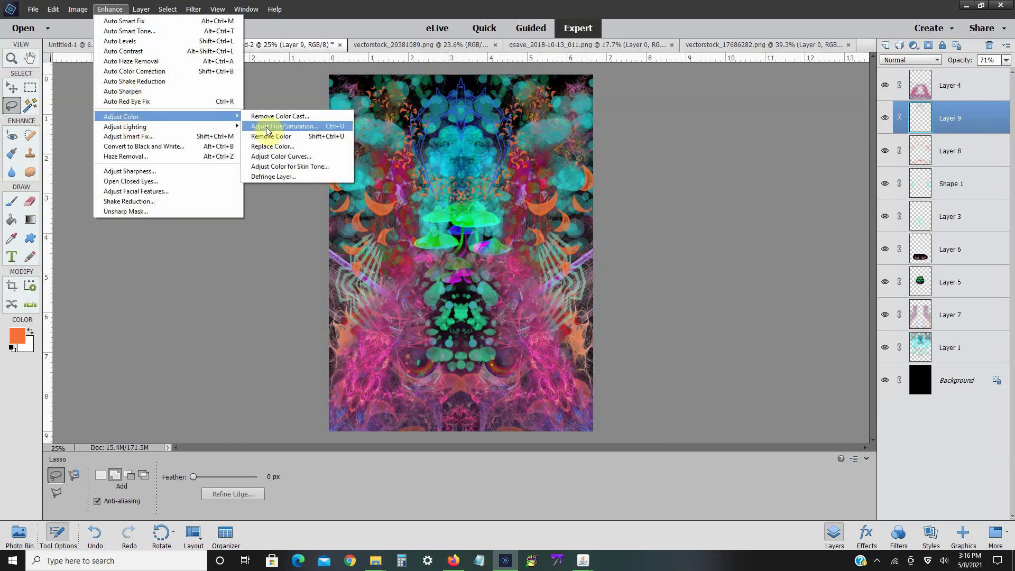
pyautogui.click(264, 127)
pyautogui.moveTo(744, 234); pyautogui.dragTo(772, 237)
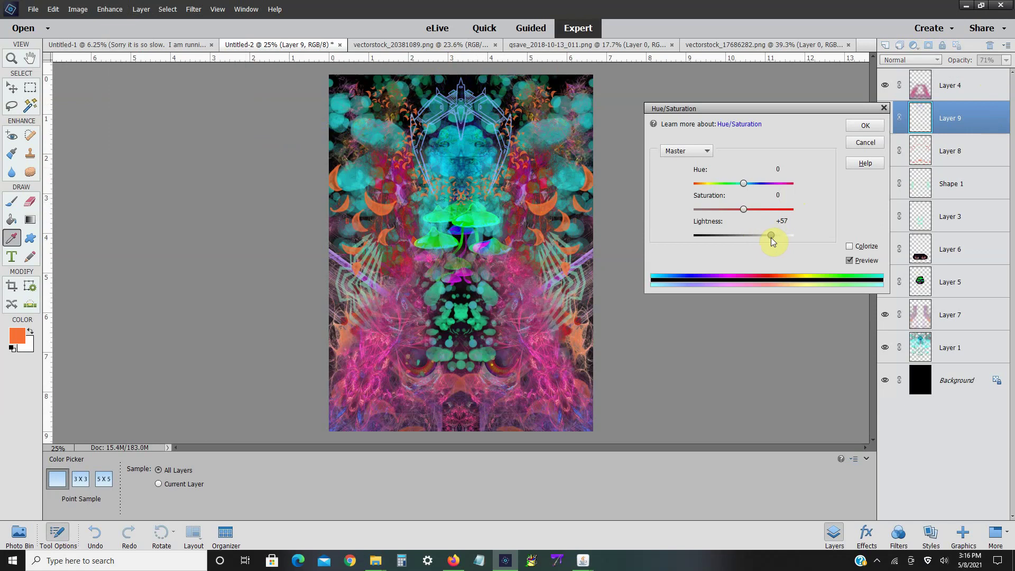
pyautogui.click(866, 126)
pyautogui.press('l')
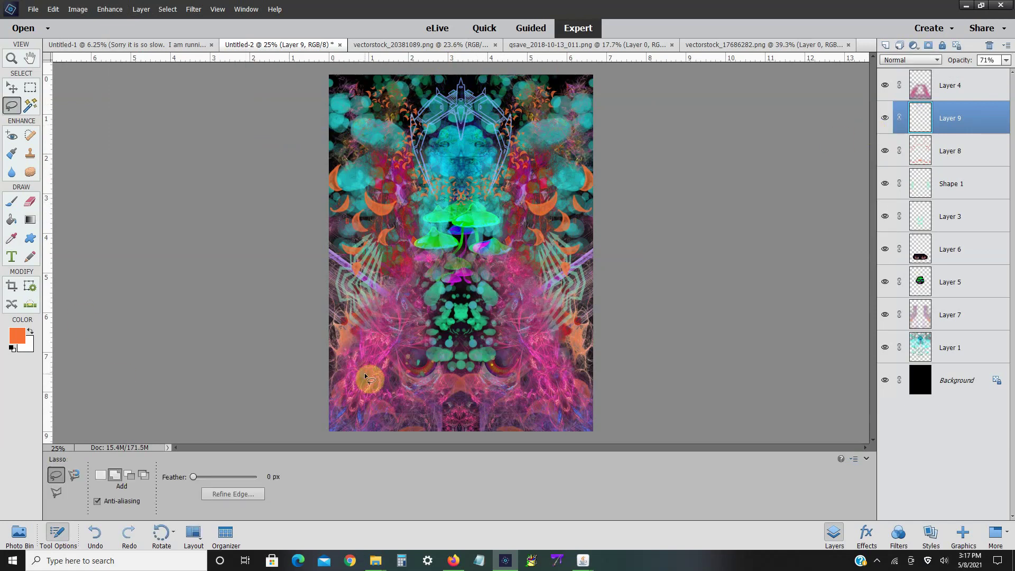
# - Add one new empty layer above Layer 9 and another directly above Layer 7
pyautogui.click(887, 47)
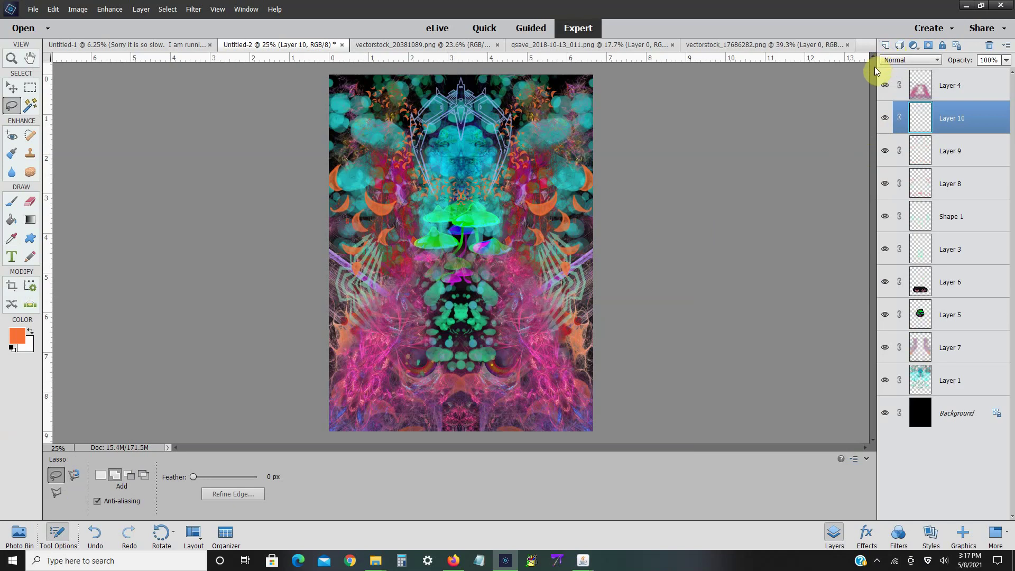
pyautogui.click(929, 351)
pyautogui.click(30, 202)
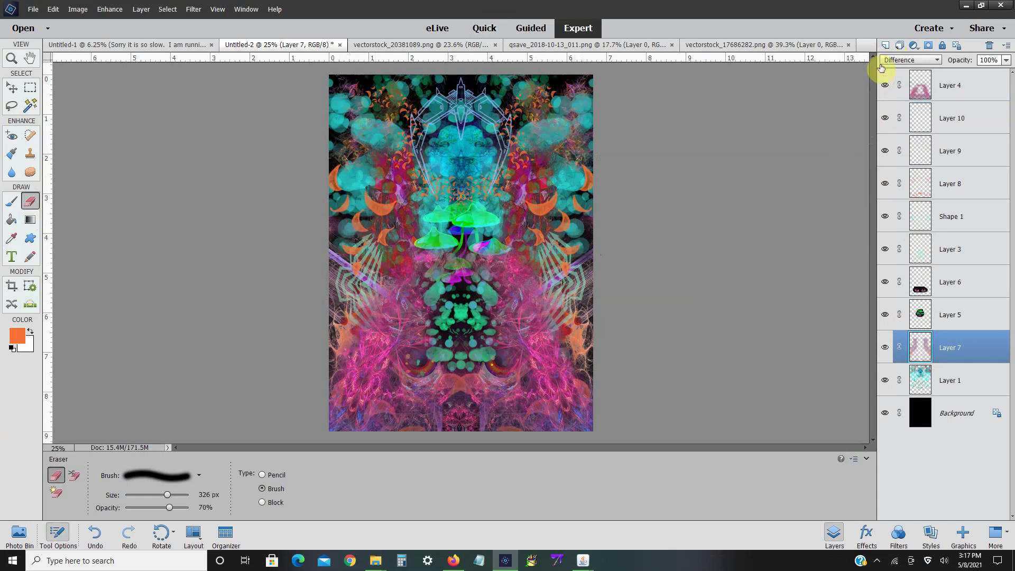
pyautogui.click(885, 45)
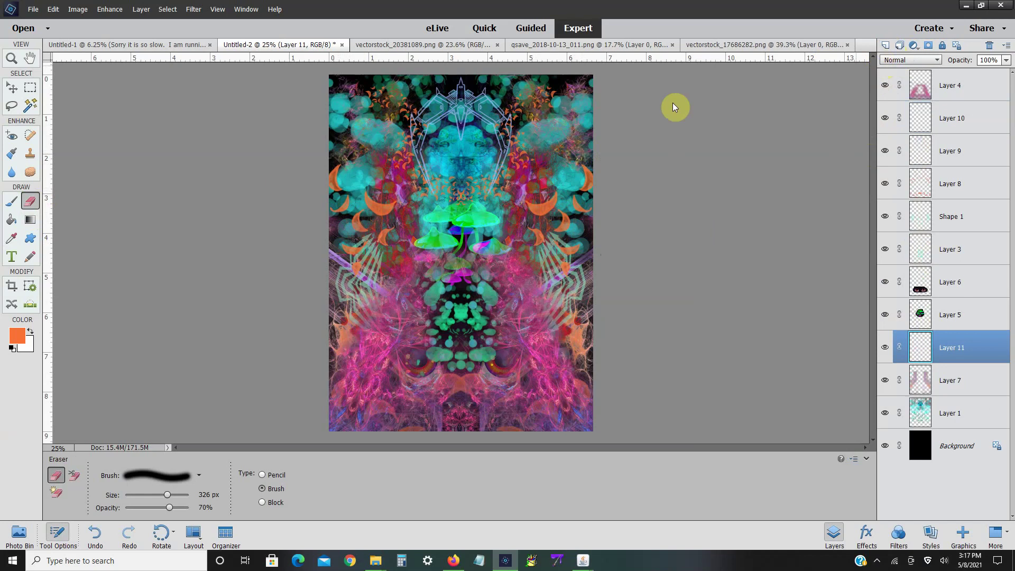
# - Choose the 915 px brush from the water splash brushes (1) set, test it once on the artwork and undo the stamp
pyautogui.click(11, 203)
pyautogui.click(249, 477)
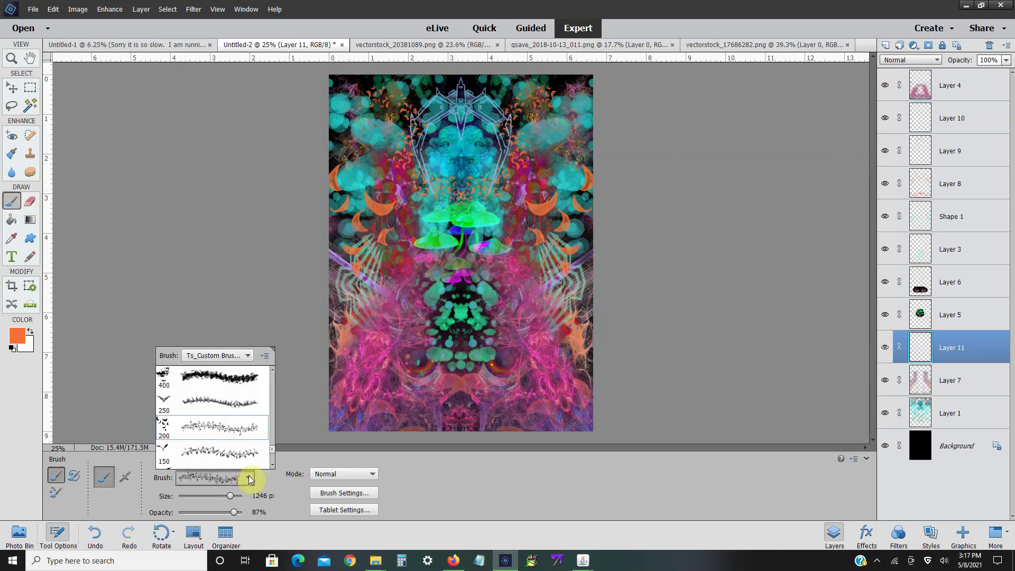
pyautogui.moveTo(271, 448); pyautogui.dragTo(269, 374)
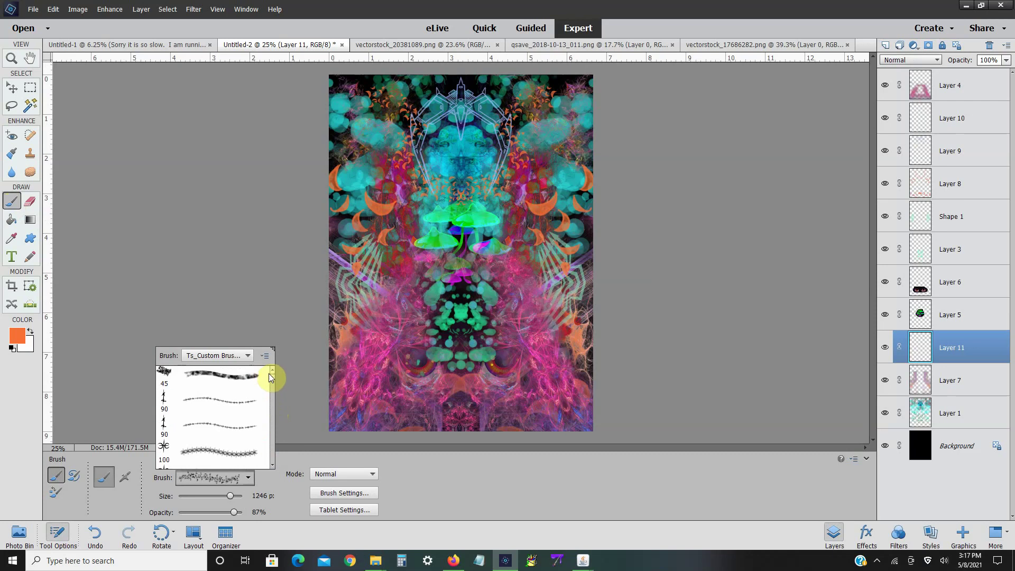
pyautogui.click(235, 357)
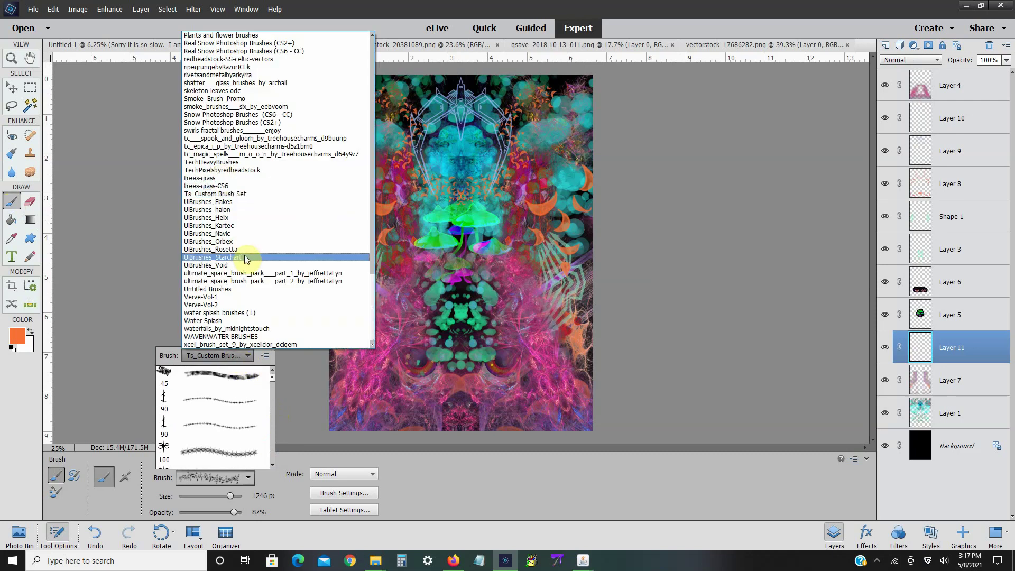
pyautogui.click(243, 312)
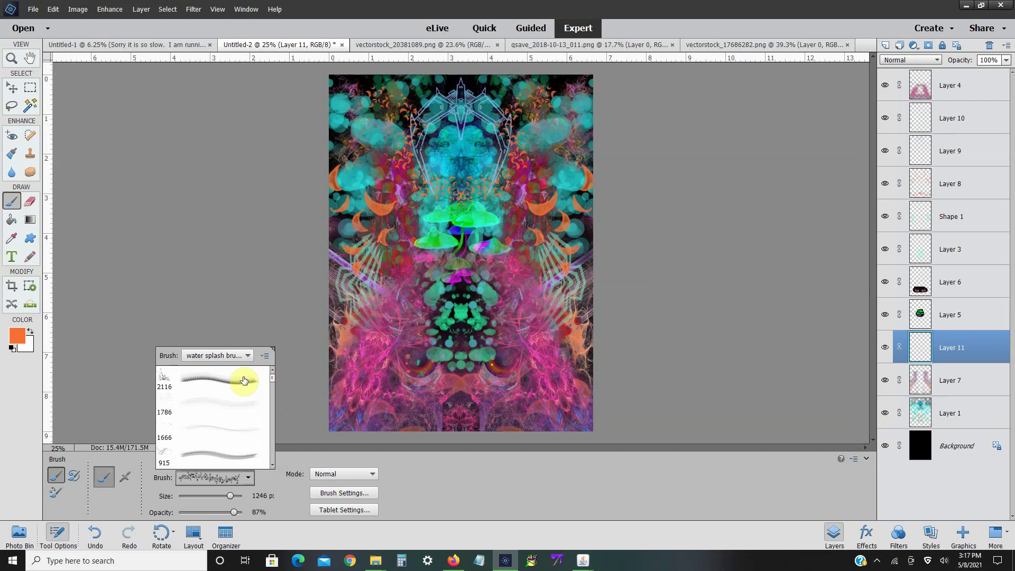
pyautogui.click(219, 455)
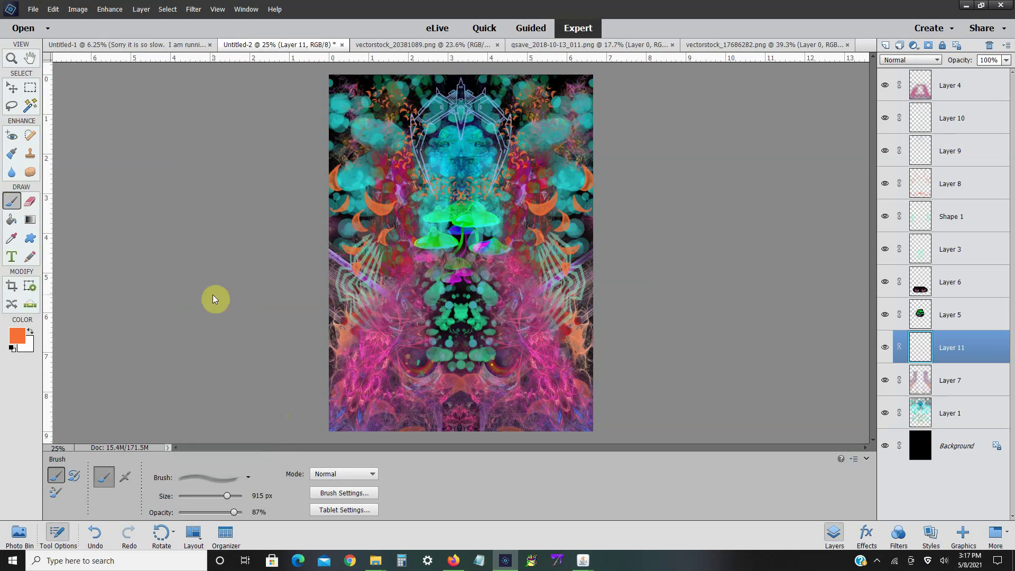
pyautogui.click(349, 130)
pyautogui.hotkey('ctrl', 'z')
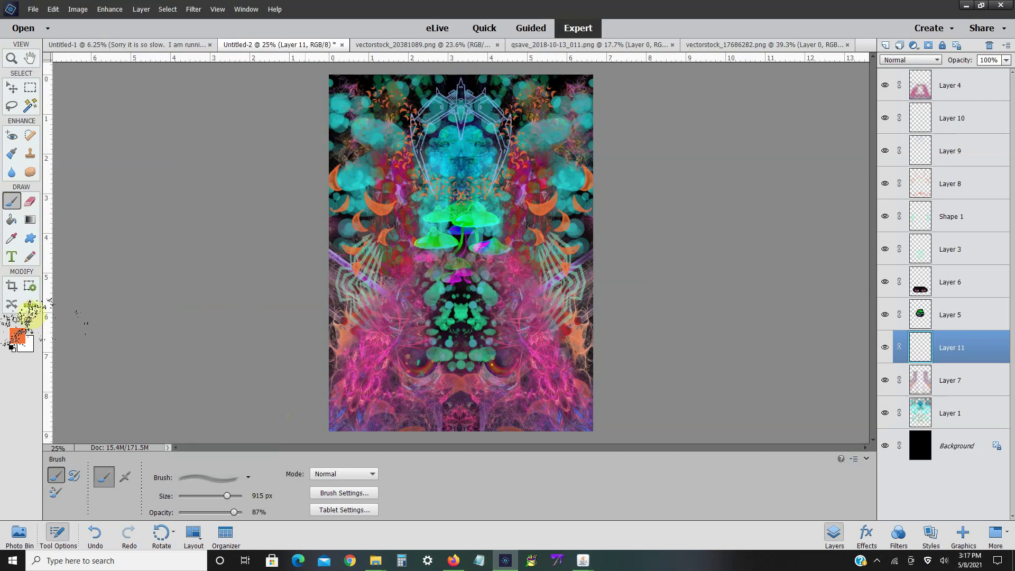
# - Set the foreground color to periwinkle blue 5962e2
pyautogui.click(17, 335)
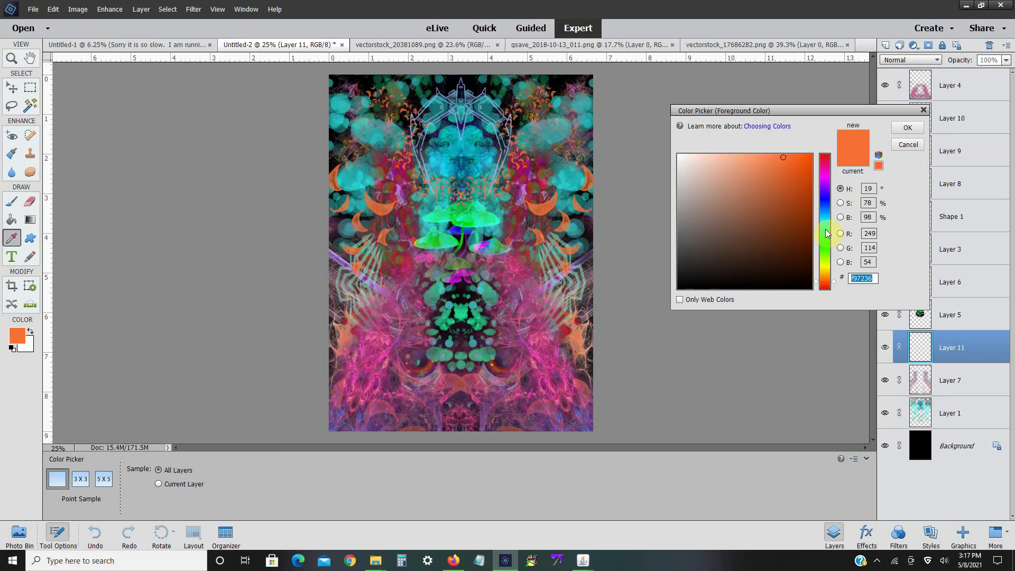
pyautogui.click(827, 230)
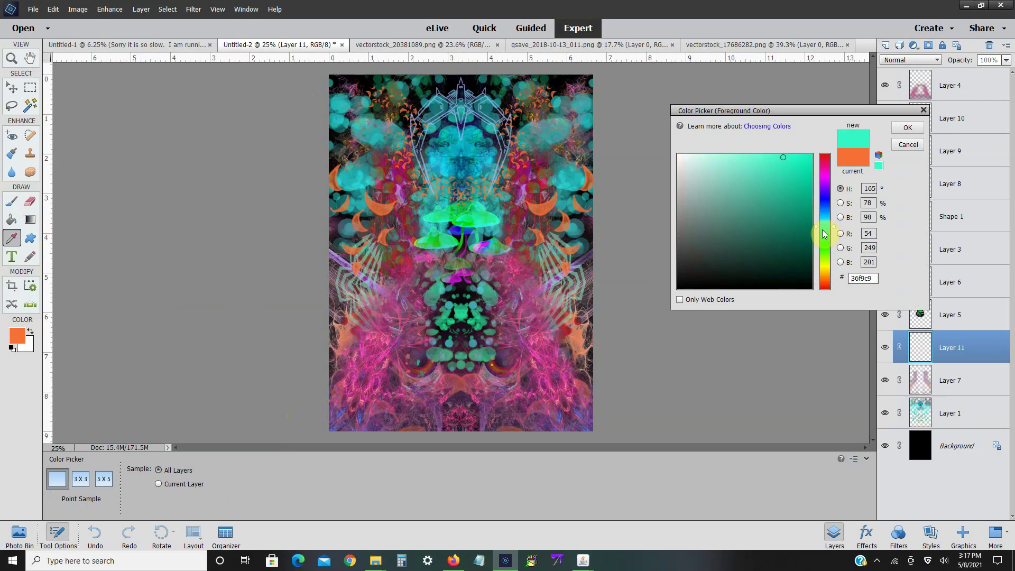
pyautogui.click(581, 408)
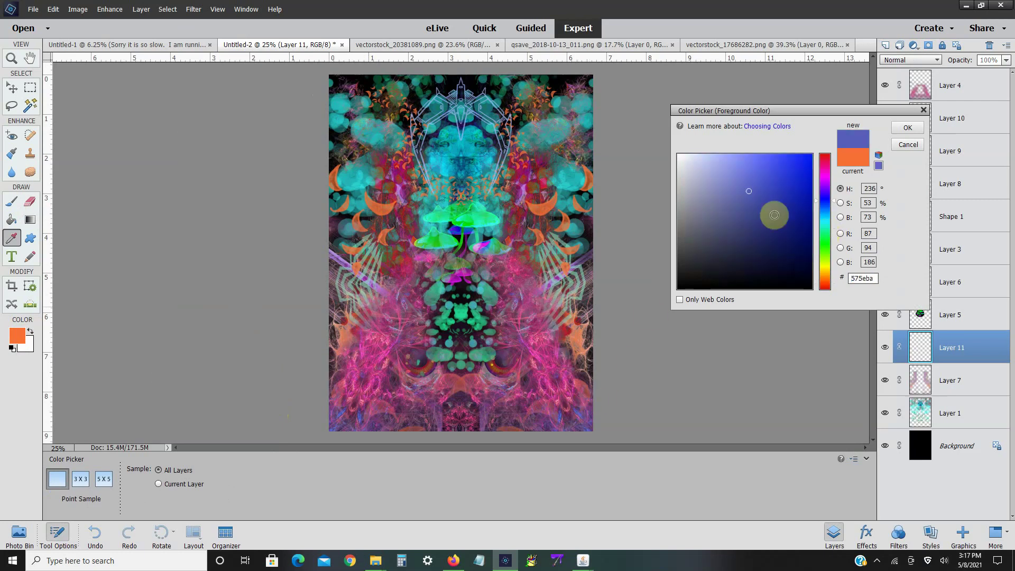
pyautogui.click(759, 169)
pyautogui.click(908, 129)
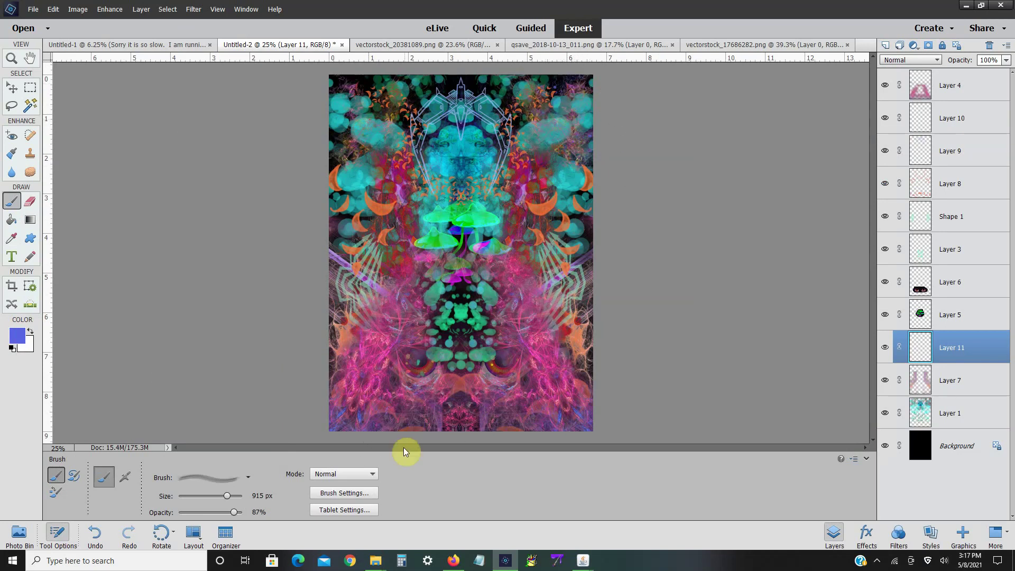
# - Paint blue water splashes across the artwork on Layer 11 with 27% scatter, 20% hue jitter and a 1955 px brush size
pyautogui.click(373, 490)
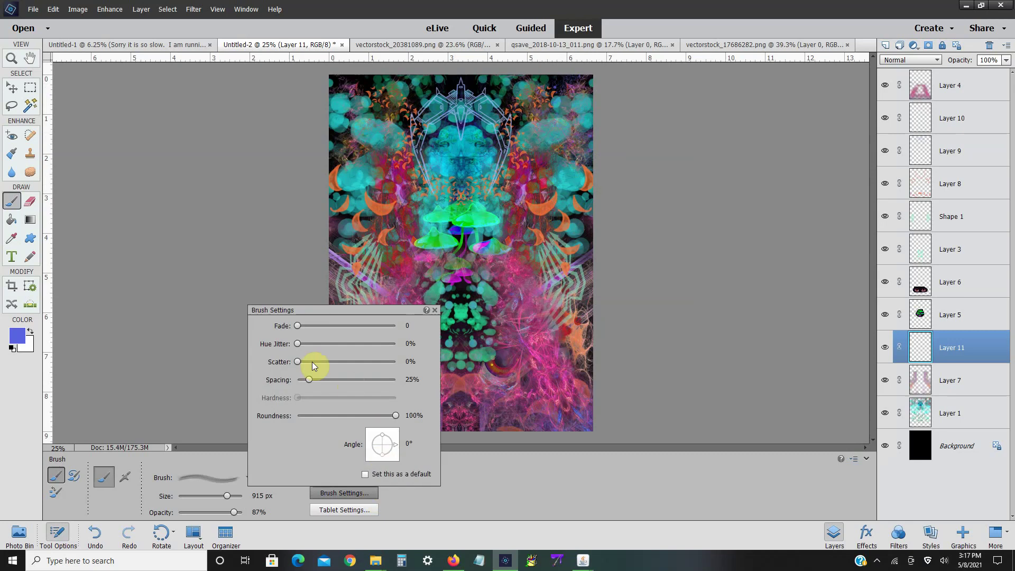
pyautogui.moveTo(311, 361)
pyautogui.mouseDown()
pyautogui.moveTo(323, 361)
pyautogui.moveTo(320, 343)
pyautogui.mouseUp()
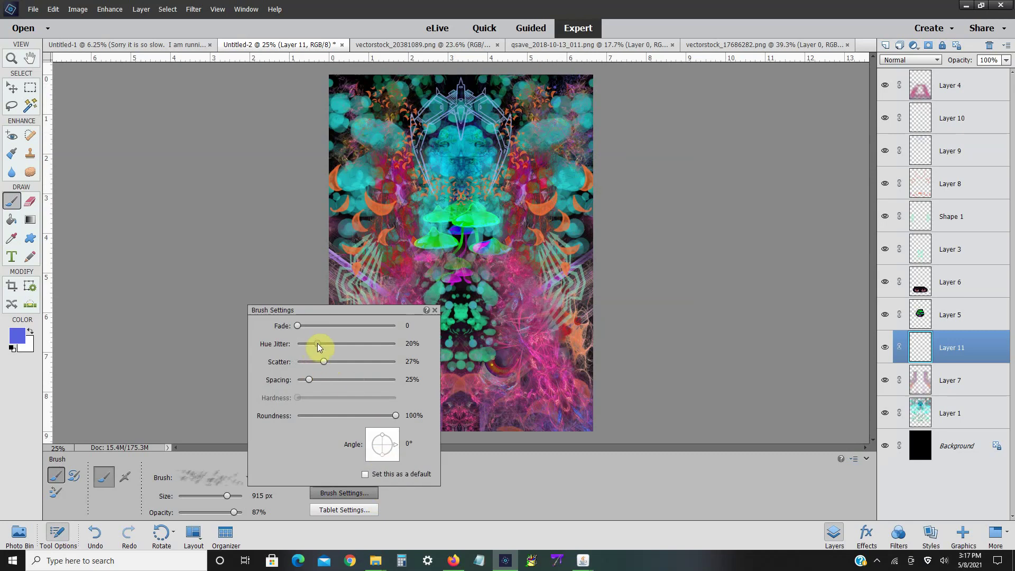
pyautogui.click(233, 248)
pyautogui.moveTo(402, 179); pyautogui.dragTo(423, 206)
pyautogui.moveTo(370, 179); pyautogui.dragTo(434, 212)
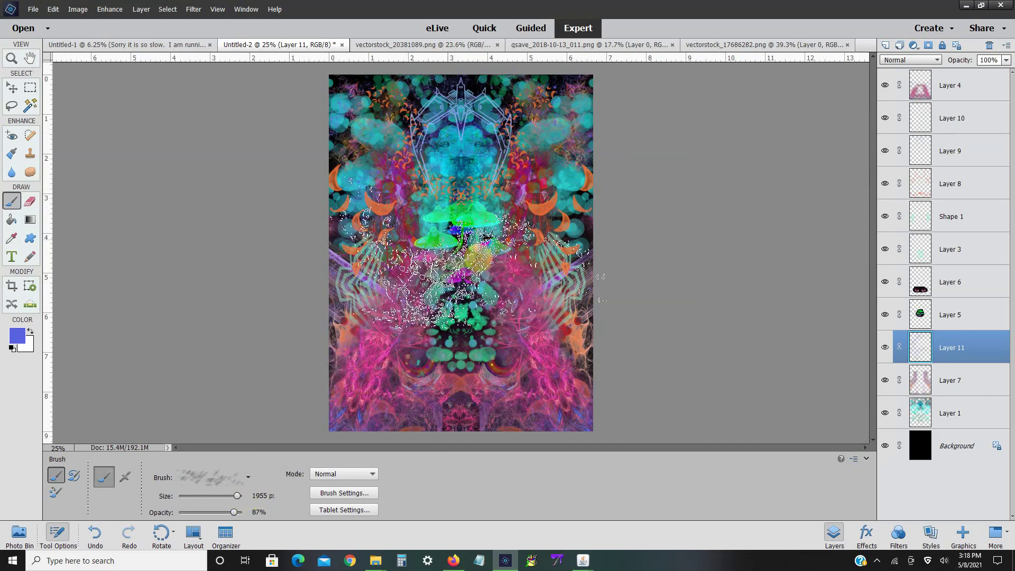
# - Duplicate the splash Layer 11 and merge the mirrored copy back down into it
pyautogui.rightClick(961, 360)
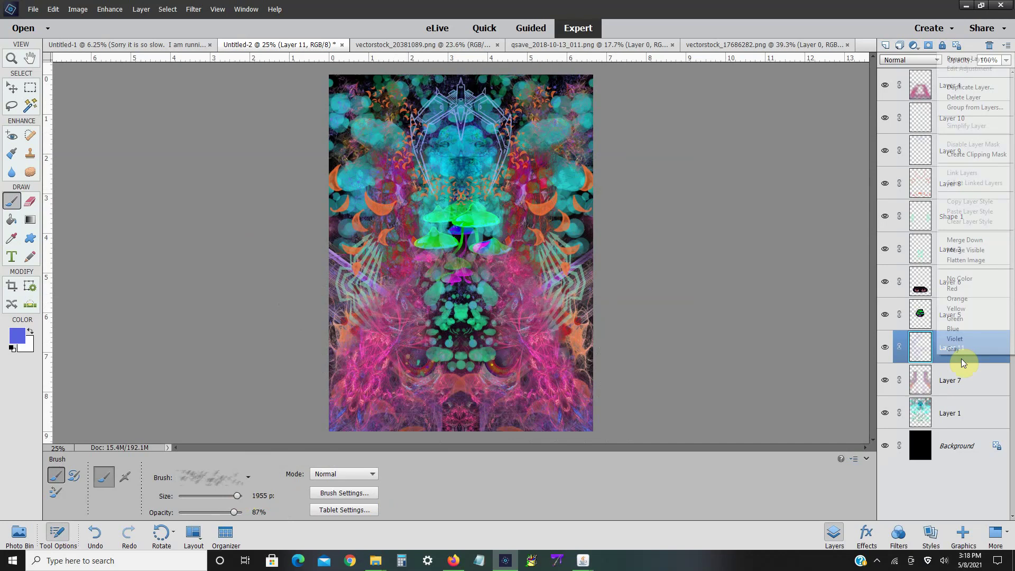
pyautogui.click(972, 87)
pyautogui.click(605, 173)
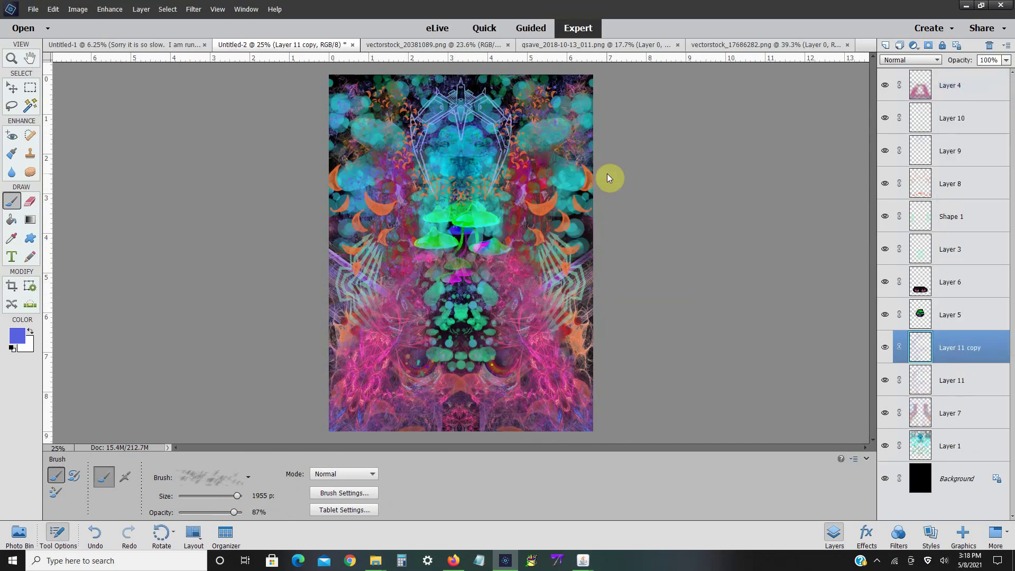
pyautogui.rightClick(944, 350)
pyautogui.click(977, 236)
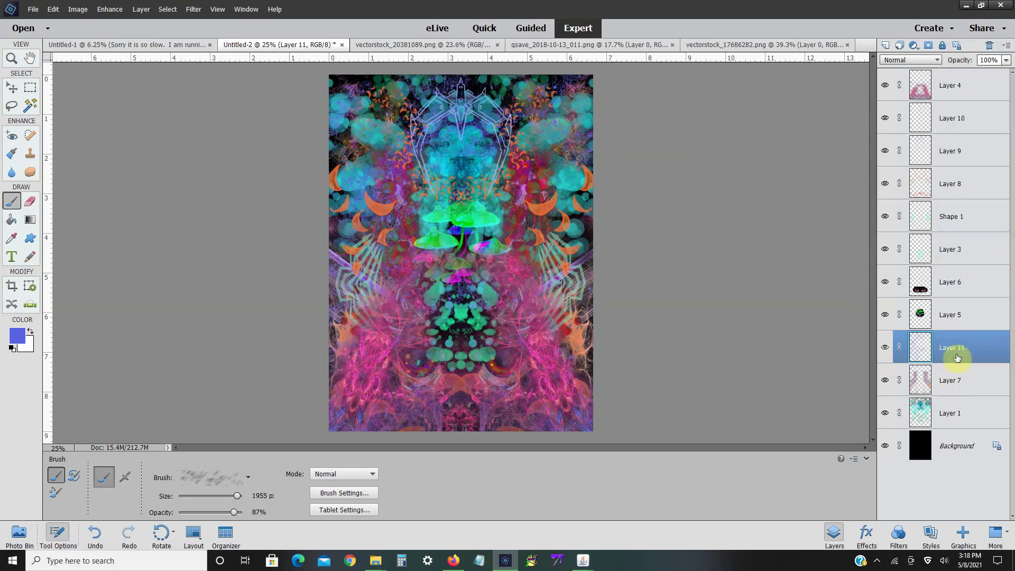
# - Duplicate Layer 11 again with its additional splashes, flip the copy horizontally and merge it down into Layer 11
pyautogui.moveTo(956, 348)
pyautogui.mouseDown()
pyautogui.moveTo(949, 211)
pyautogui.moveTo(943, 360)
pyautogui.mouseUp()
pyautogui.rightClick(940, 358)
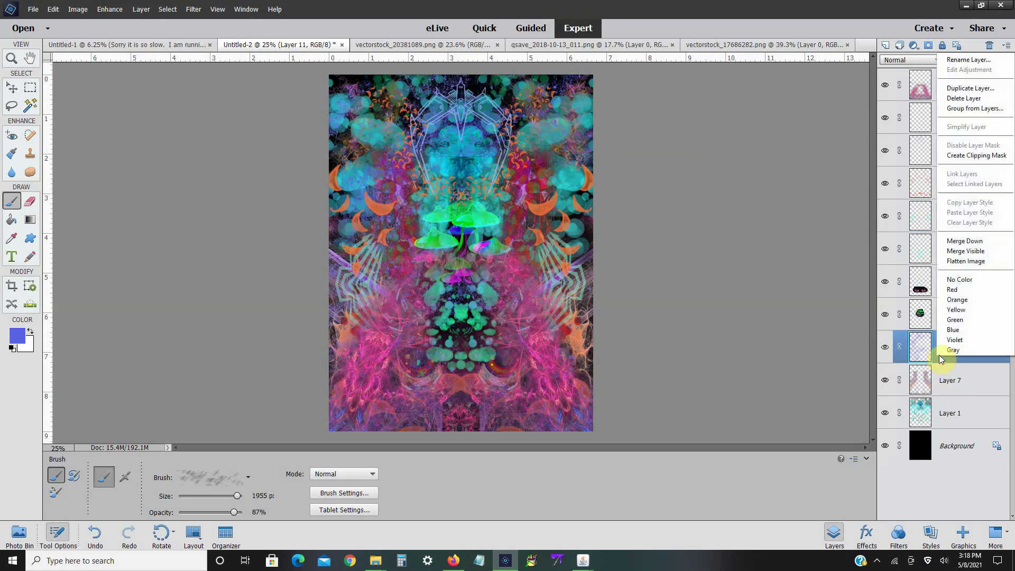
pyautogui.click(972, 88)
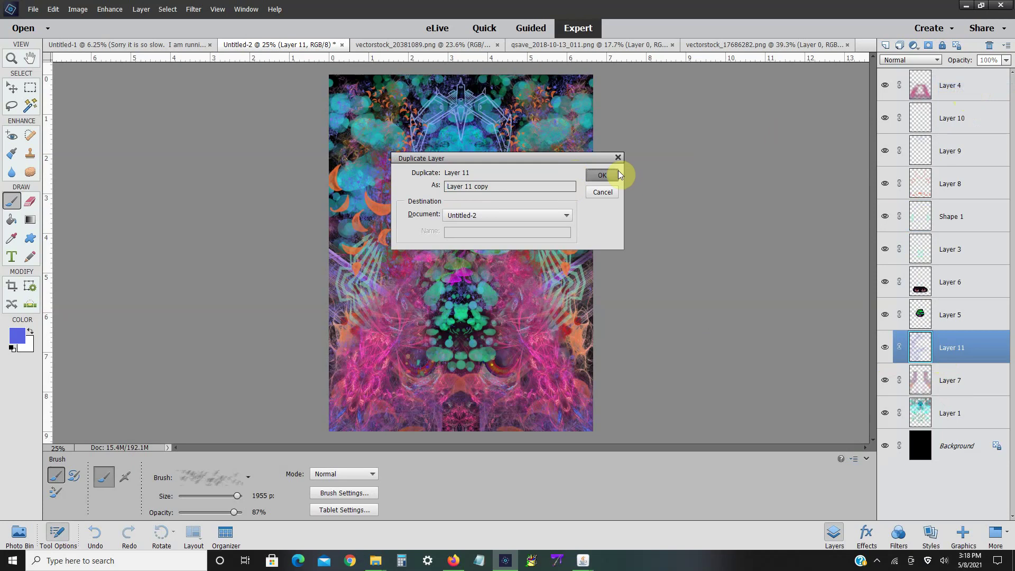
pyautogui.click(602, 175)
pyautogui.click(82, 8)
pyautogui.moveTo(82, 23)
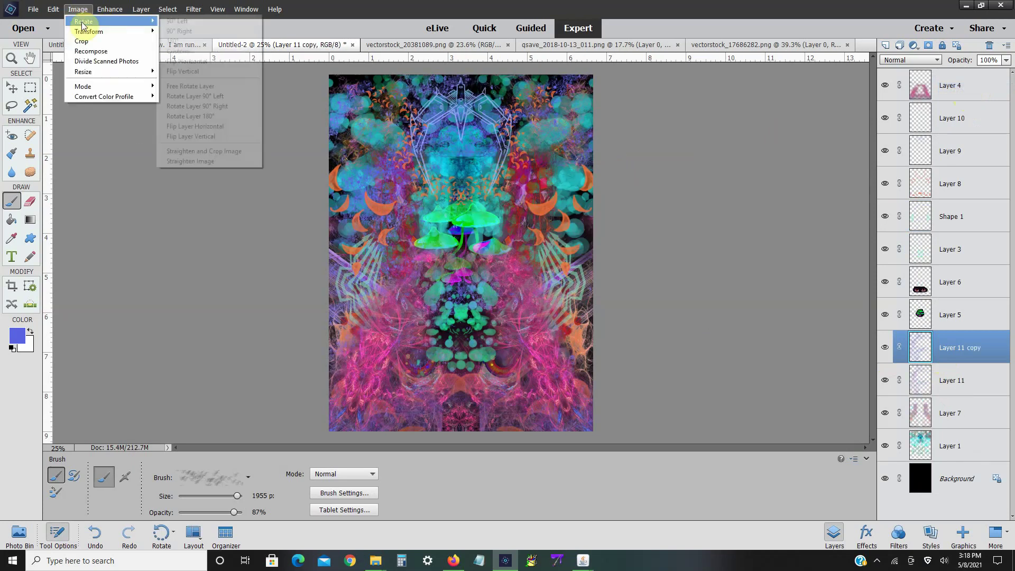
pyautogui.click(186, 126)
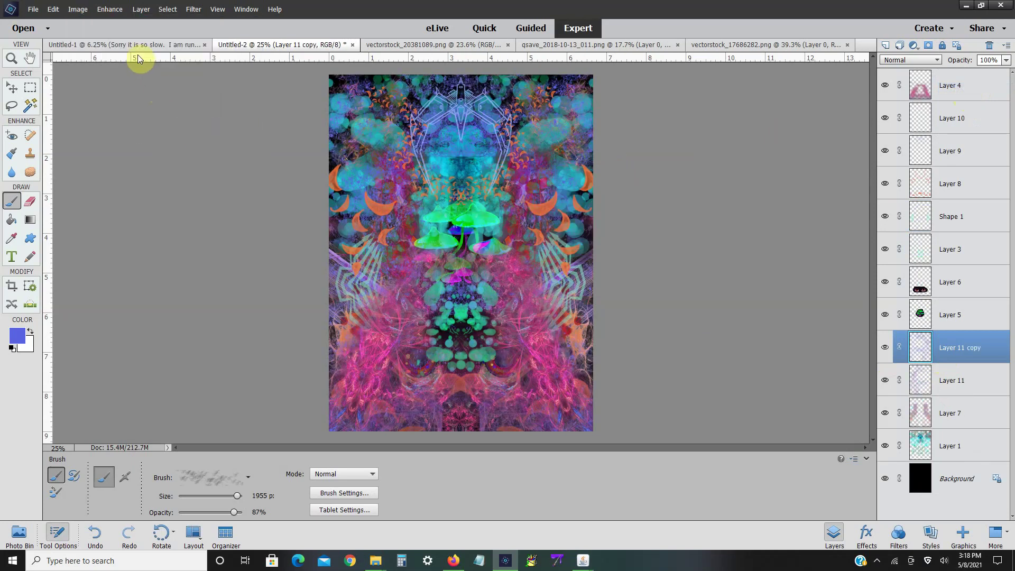
pyautogui.rightClick(960, 350)
pyautogui.click(979, 235)
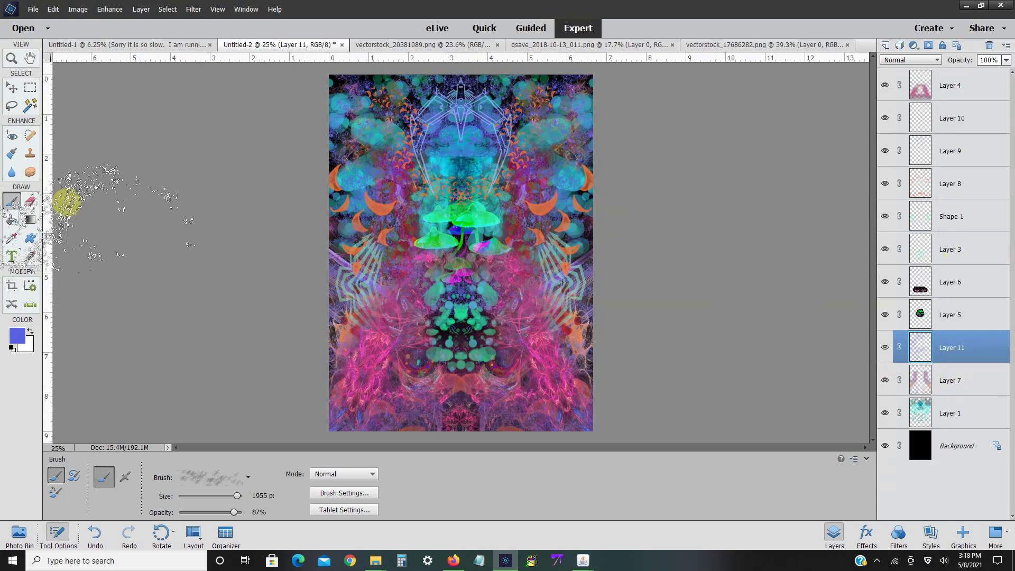
# - Erase the blue splashes over the face on Layer 11 and the texture covering the two lower eyes, using a 326 px eraser at 70% opacity
pyautogui.click(29, 201)
pyautogui.moveTo(462, 140); pyautogui.dragTo(470, 159)
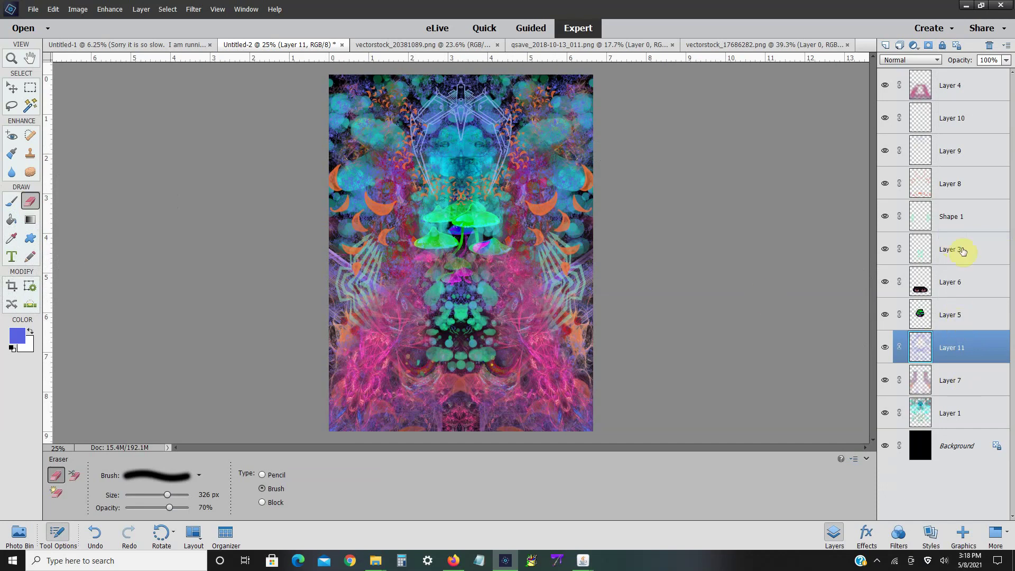
pyautogui.click(957, 94)
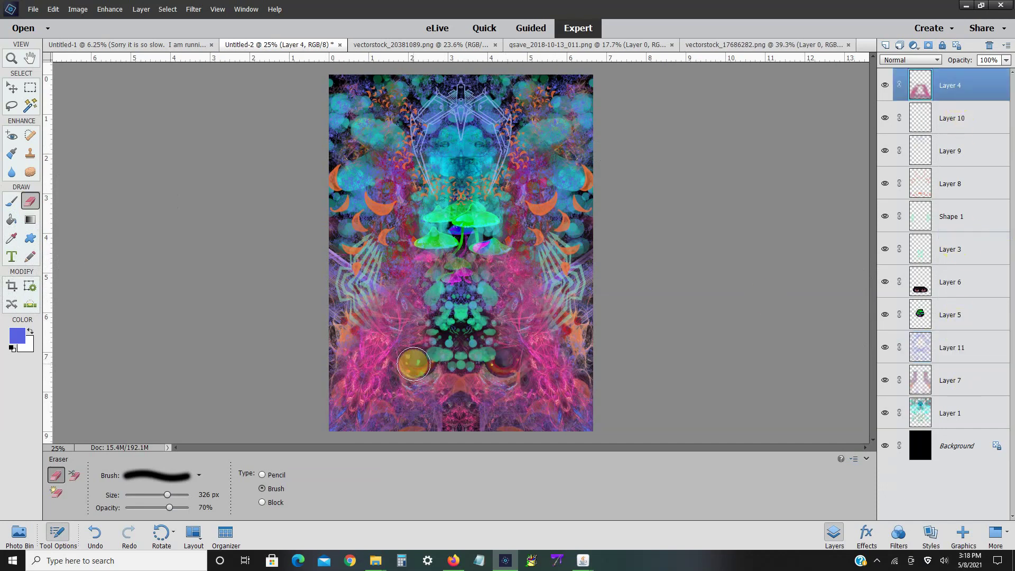
pyautogui.click(902, 390)
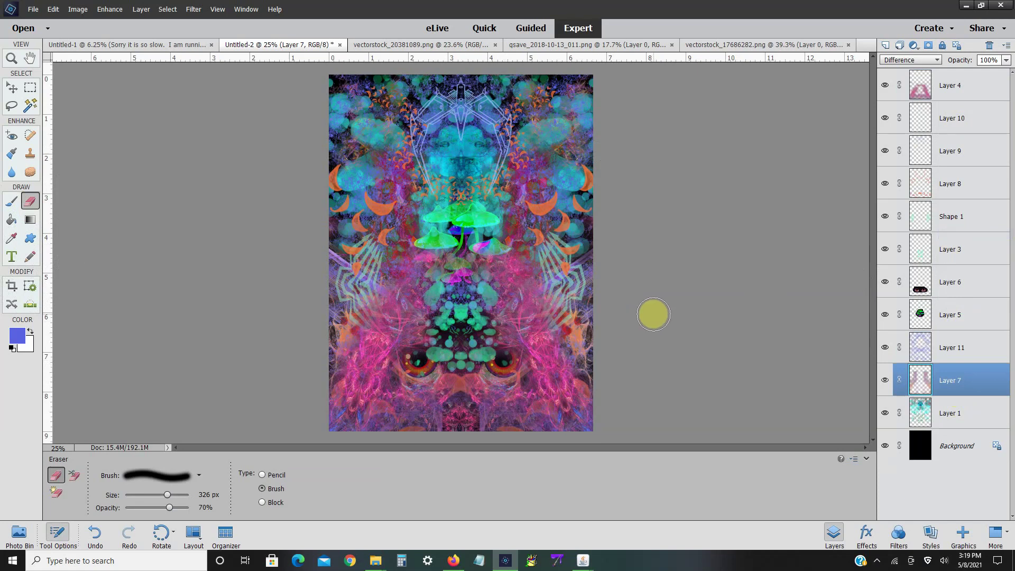
# - Add a new layer above Layer 3 and set the brush's foreground color to light orange f4cd82
pyautogui.rightClick(917, 264)
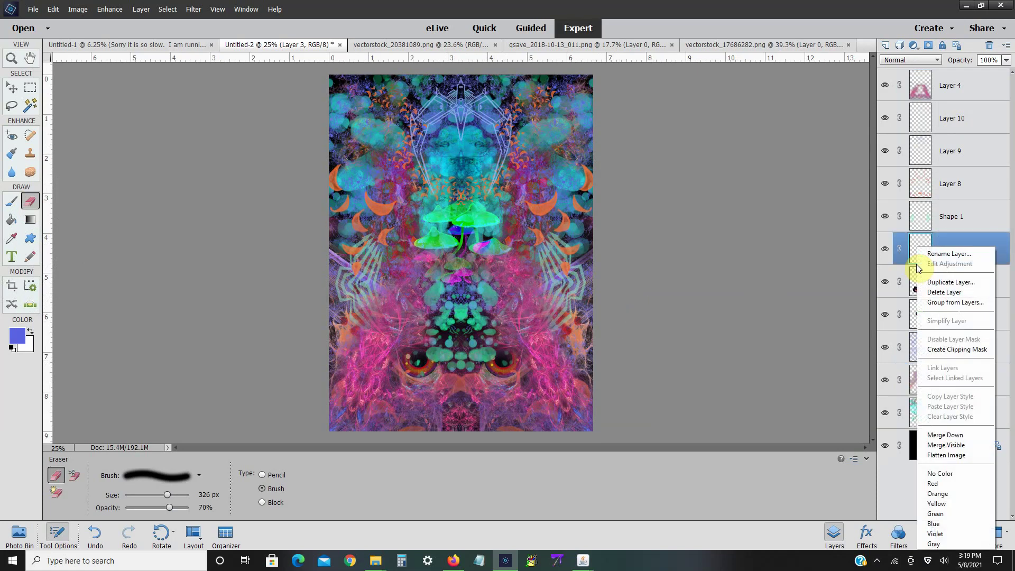
pyautogui.click(770, 312)
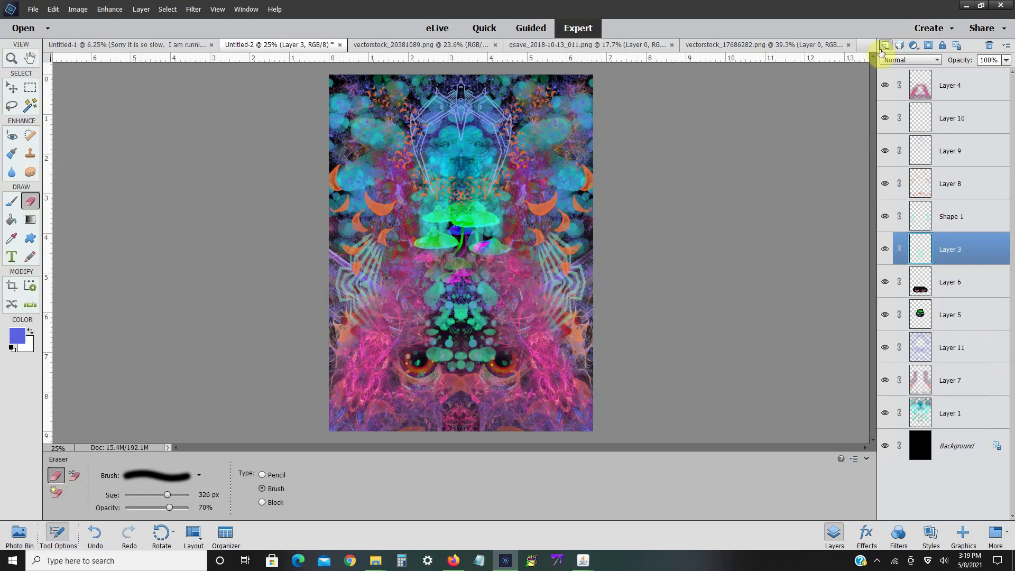
pyautogui.click(11, 201)
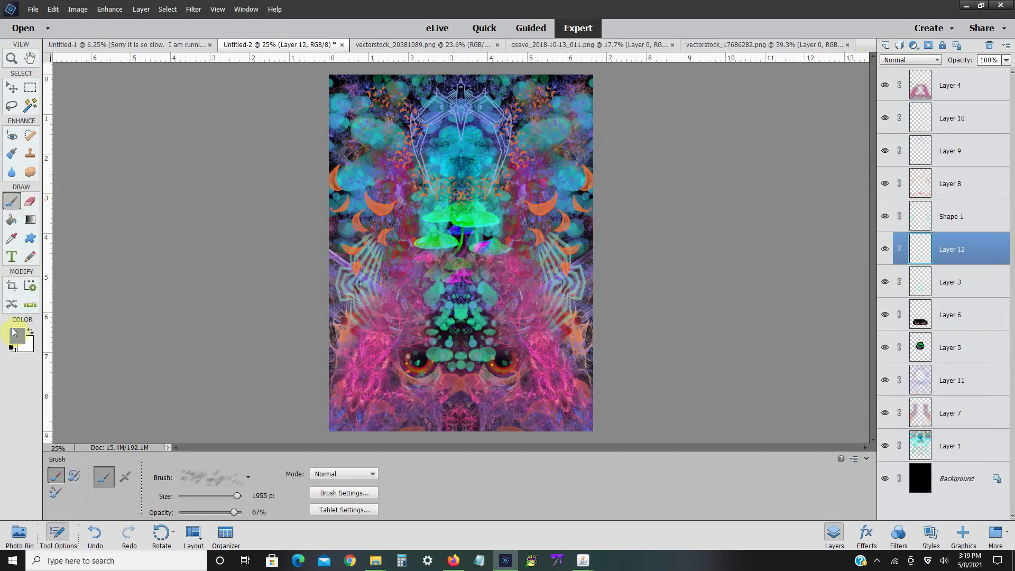
pyautogui.click(19, 342)
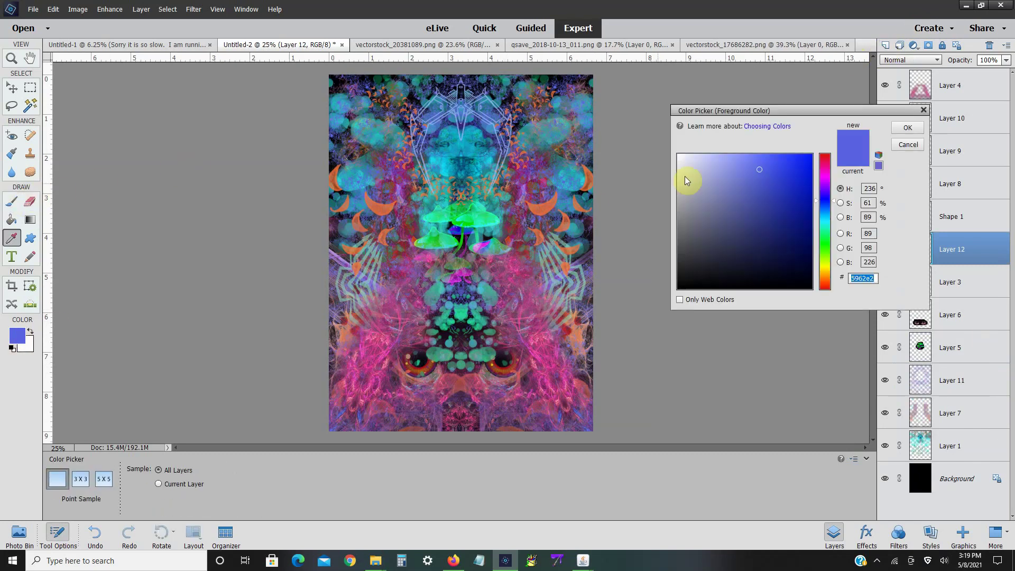
pyautogui.click(828, 274)
pyautogui.click(741, 160)
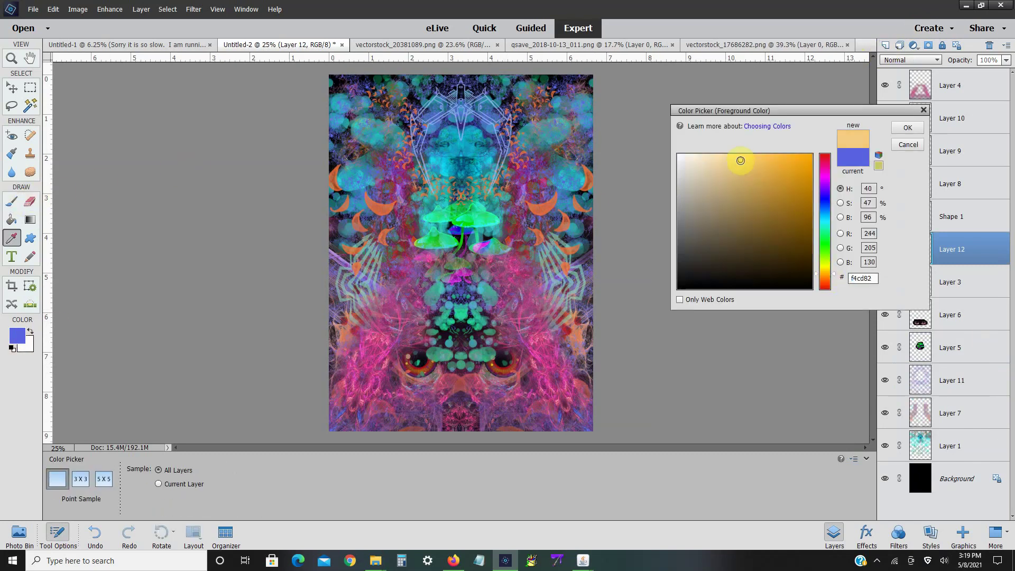
pyautogui.click(901, 132)
# - Load the kaleidoscope_01_by_boyingopaw brush set and choose one of its 400 px kaleidoscope brushes
pyautogui.click(250, 481)
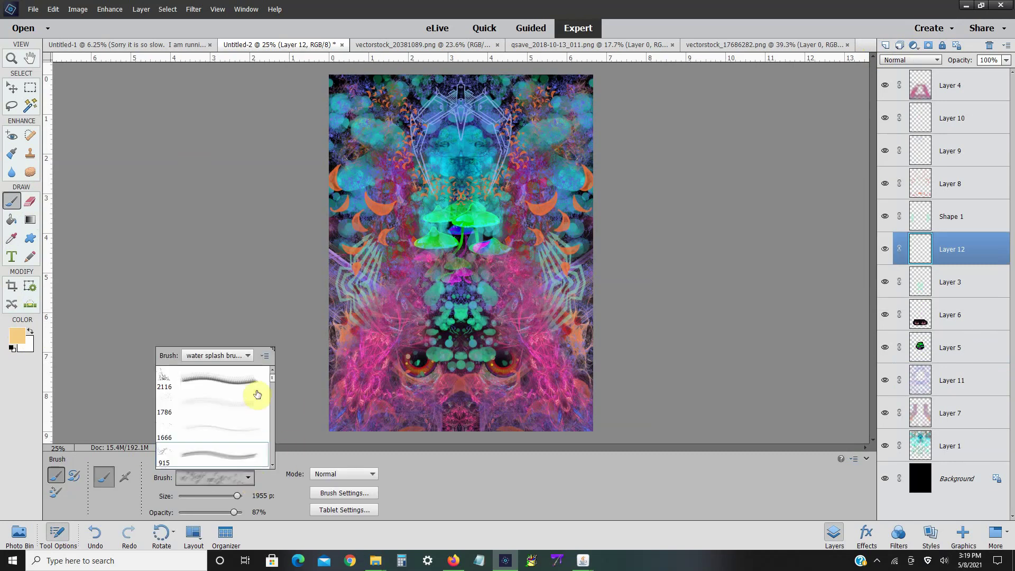
pyautogui.click(248, 355)
pyautogui.scroll(6, 231, 188)
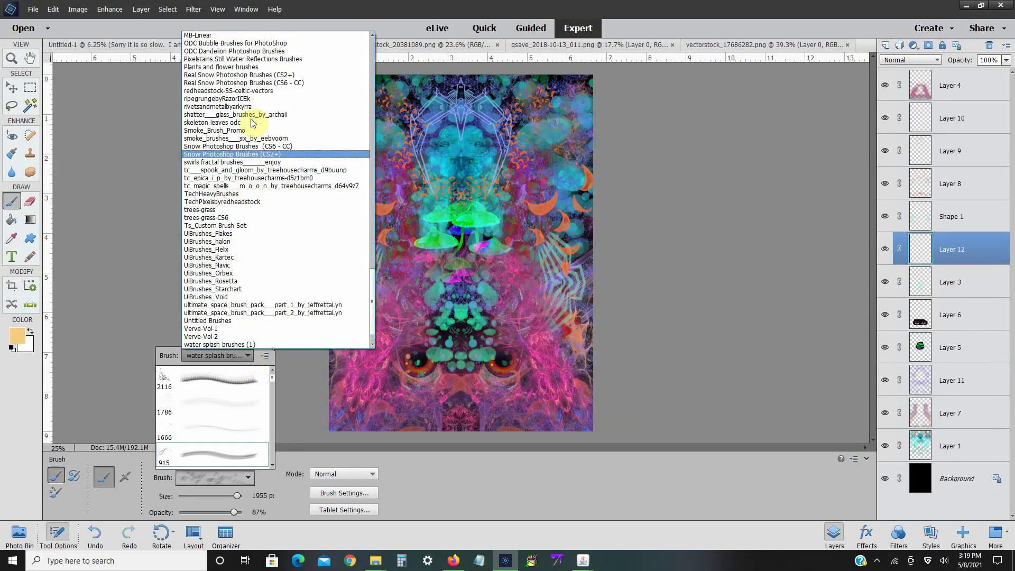
pyautogui.scroll(5, 252, 123)
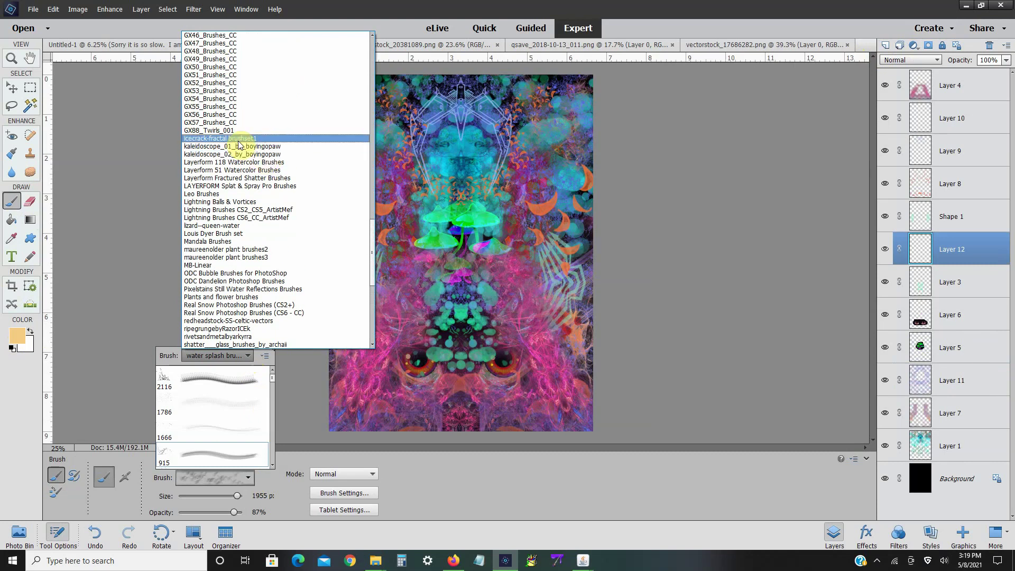
pyautogui.click(239, 146)
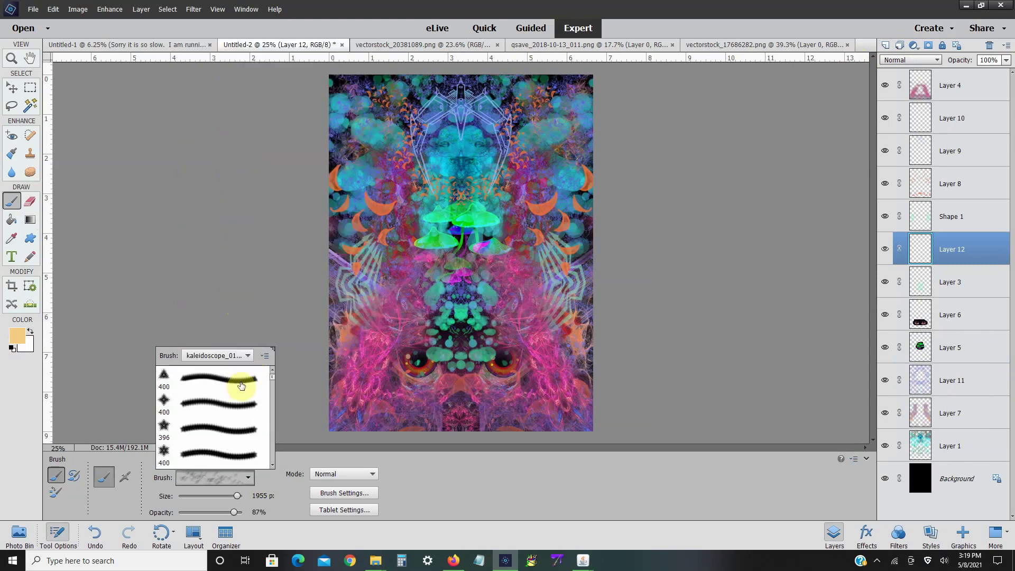
pyautogui.click(273, 391)
pyautogui.moveTo(273, 394); pyautogui.dragTo(271, 418)
pyautogui.click(231, 420)
pyautogui.click(227, 279)
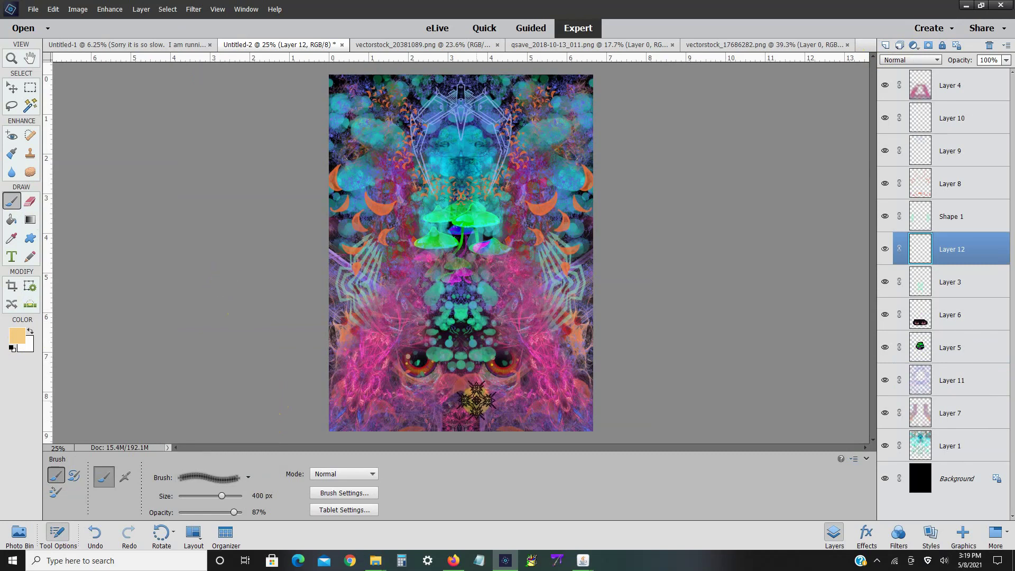
# - Stamp a large light-orange kaleidoscope pattern over the center of the artwork on Layer 12, using an 1846 px brush at 87% opacity
pyautogui.click(461, 382)
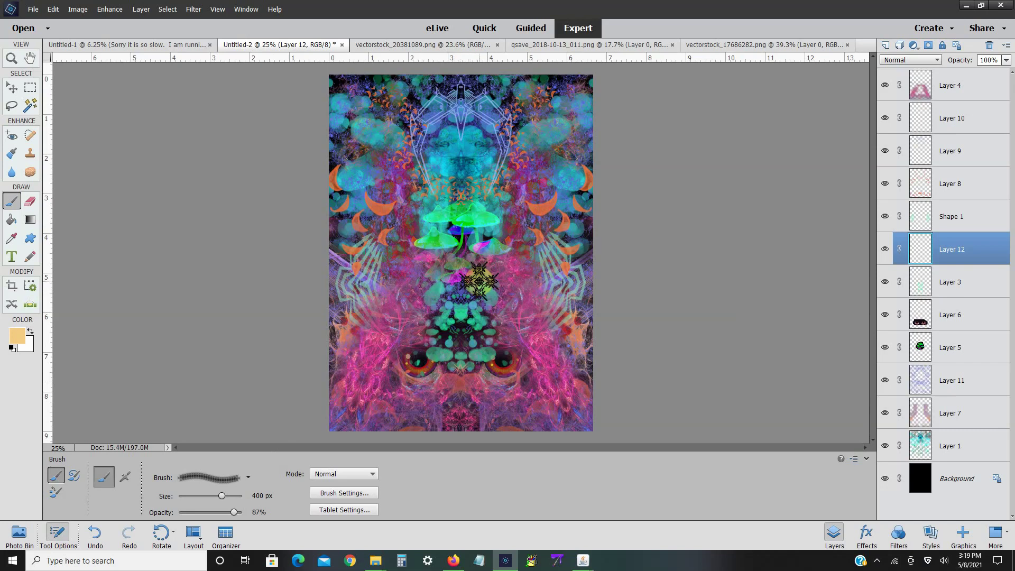
pyautogui.click(236, 497)
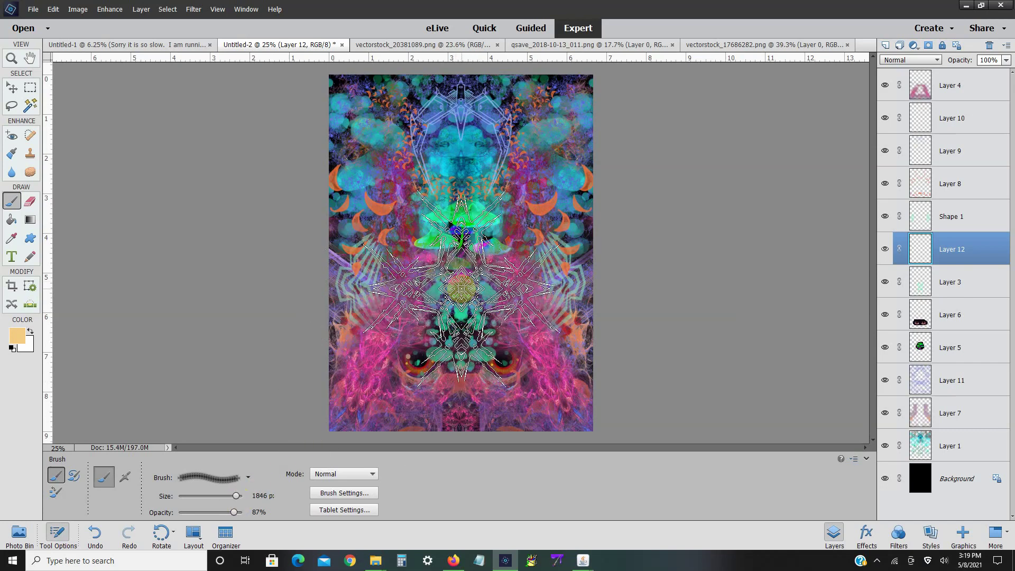
pyautogui.click(461, 288)
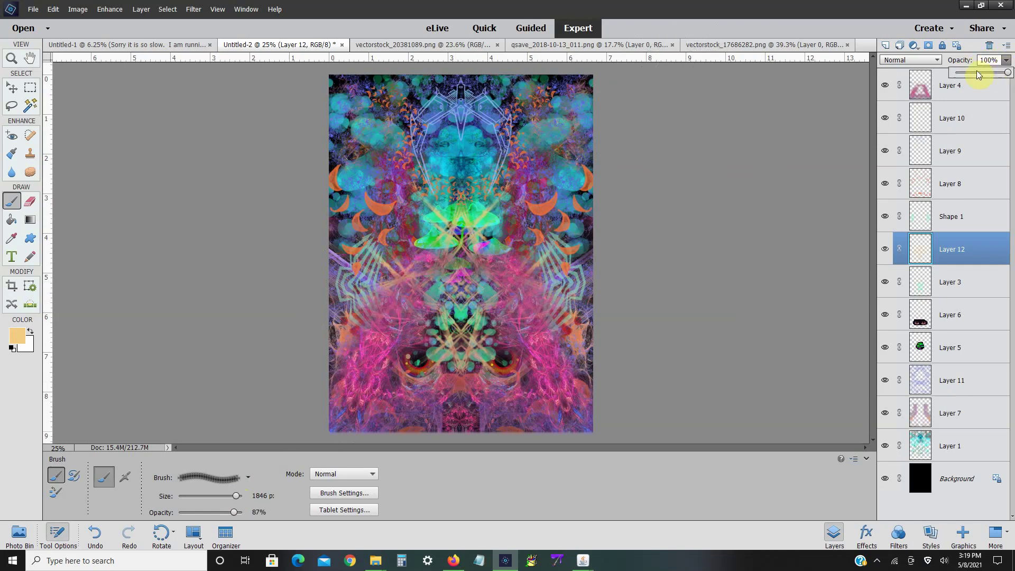
pyautogui.moveTo(975, 72); pyautogui.dragTo(1004, 73)
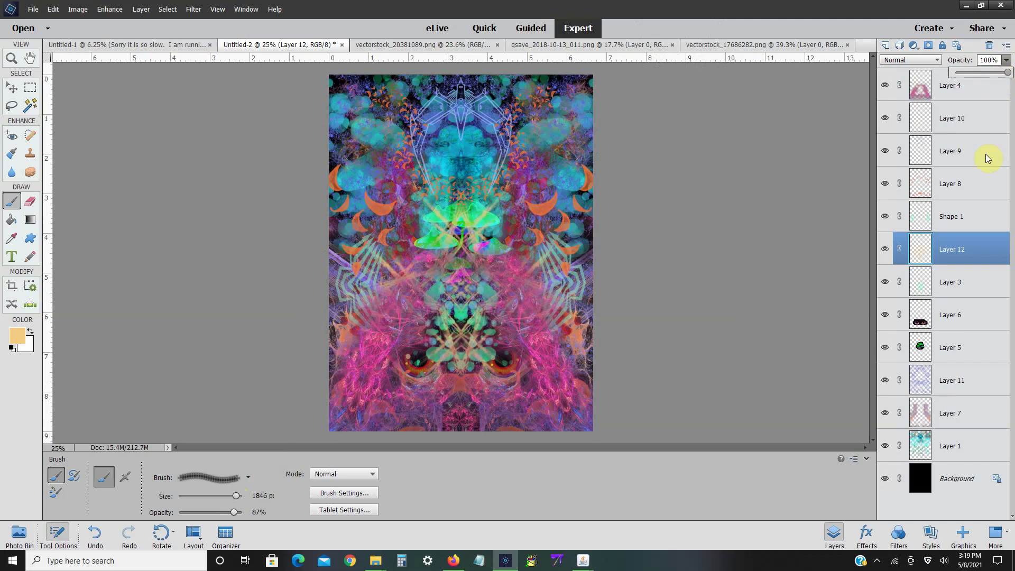
# - Intensify the kaleidoscope pattern by duplicating Layer 12 and merging the copy down, and compare the artwork with the layer hidden and shown
pyautogui.rightClick(973, 250)
pyautogui.click(957, 288)
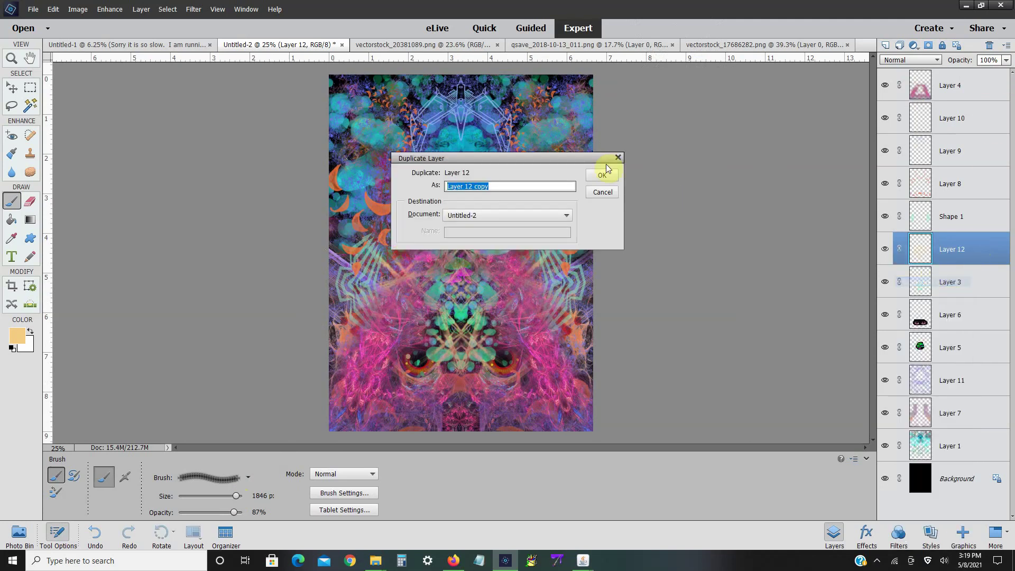
pyautogui.click(601, 166)
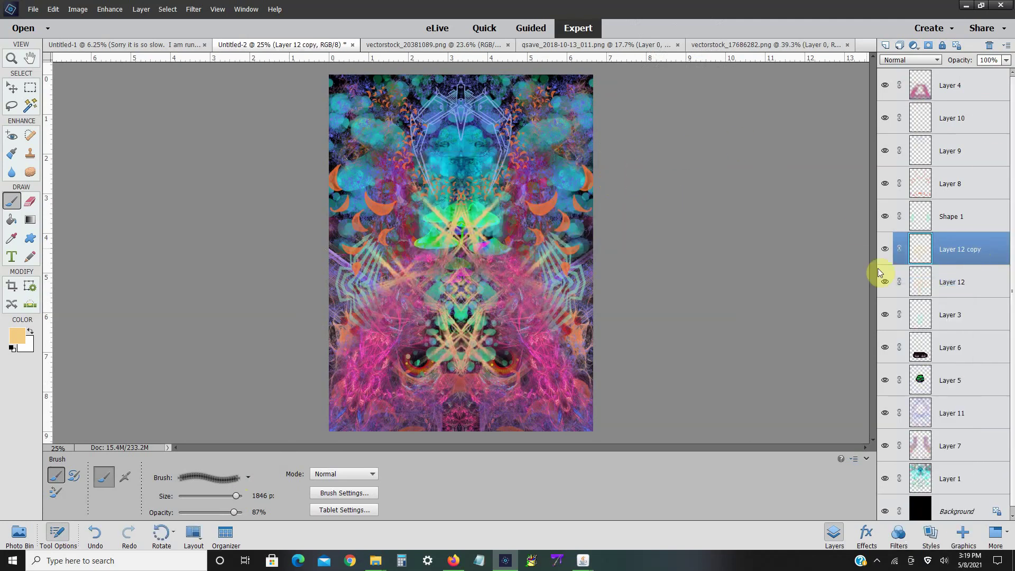
pyautogui.rightClick(936, 251)
pyautogui.click(965, 434)
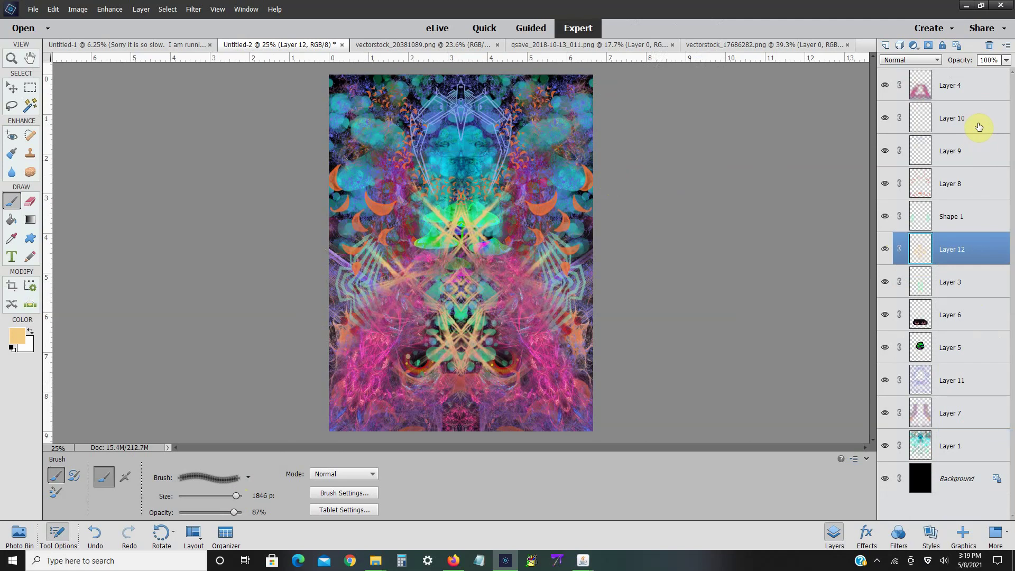
pyautogui.click(885, 249)
pyautogui.click(885, 250)
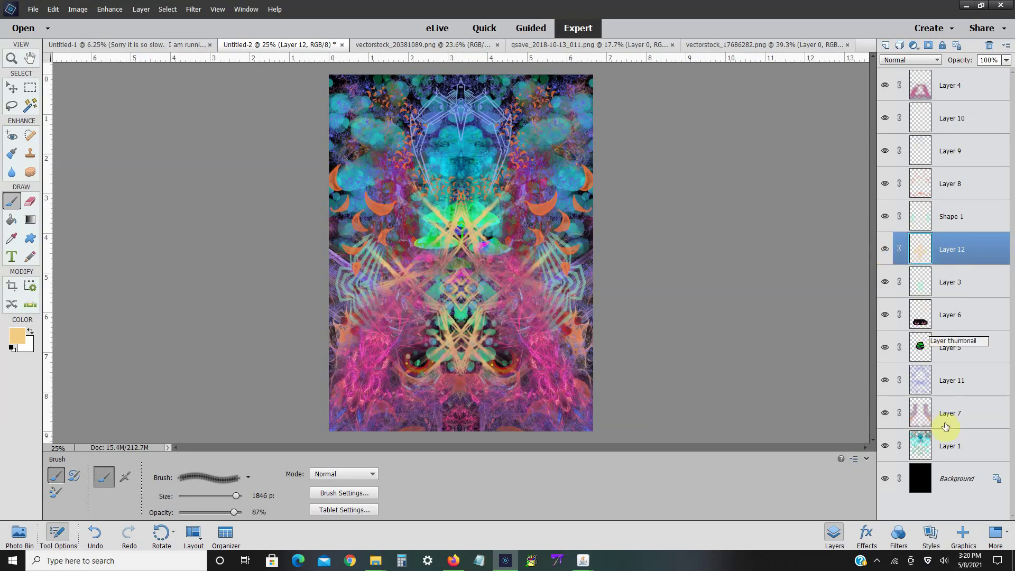
# - Duplicate the Shape 1 web layer and flip the copy vertically
pyautogui.rightClick(946, 216)
pyautogui.click(947, 246)
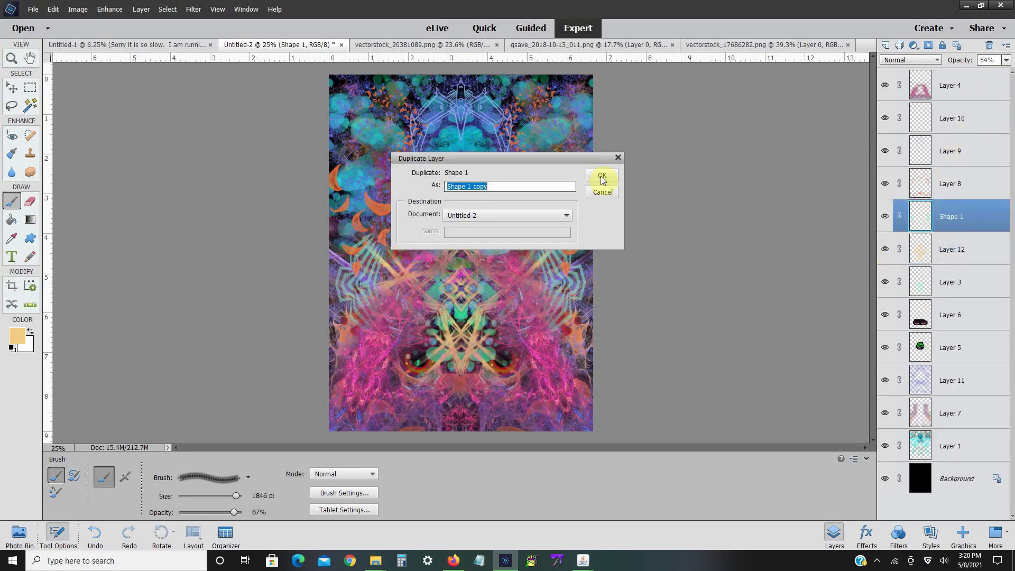
pyautogui.click(601, 178)
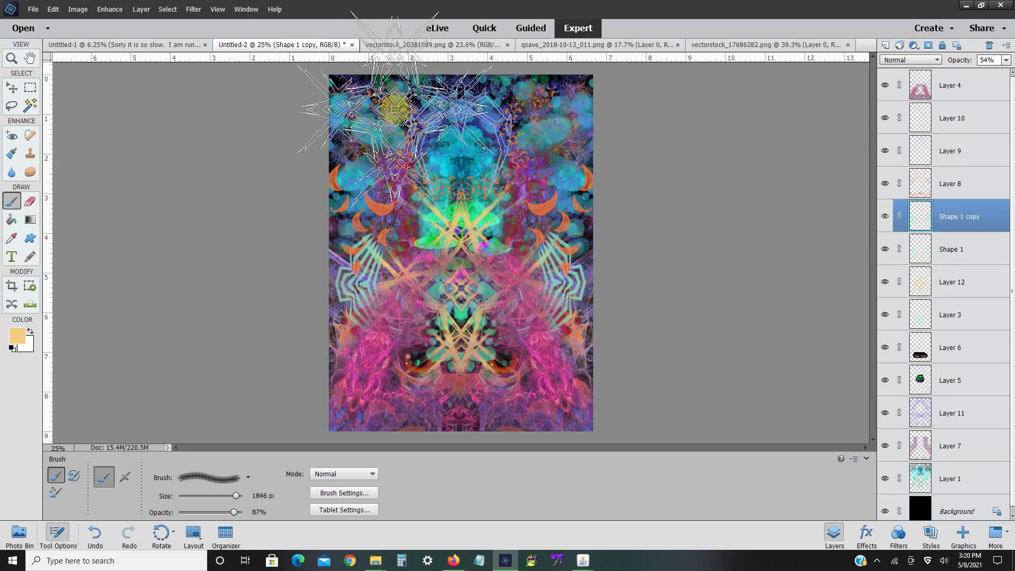
pyautogui.click(78, 9)
pyautogui.moveTo(90, 22)
pyautogui.click(222, 137)
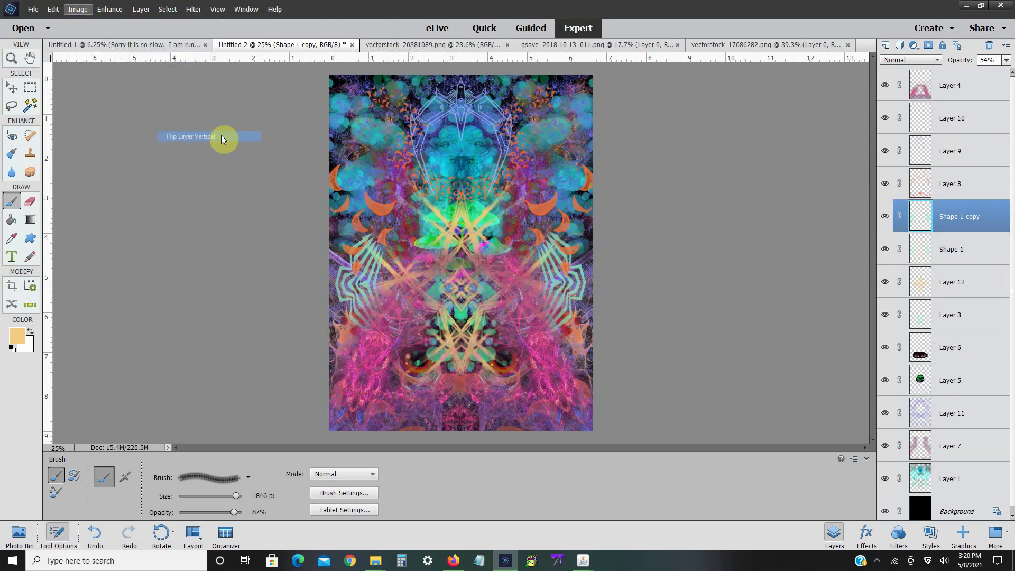
# - Move the Shape 1 copy straight up to the artwork's upper edge and place its layer between Layer 7 and Layer 1
pyautogui.click(77, 9)
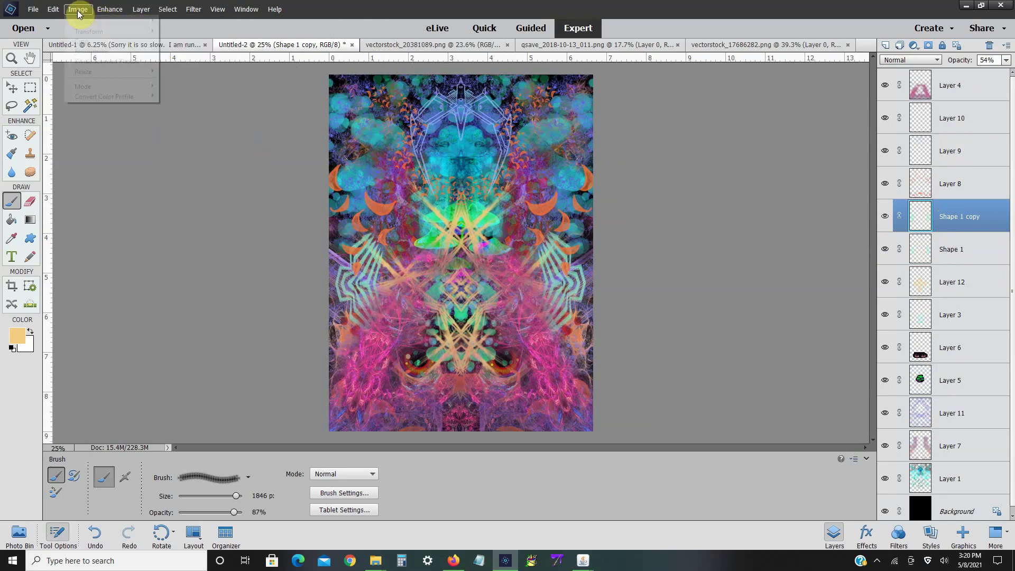
pyautogui.moveTo(90, 31)
pyautogui.click(191, 30)
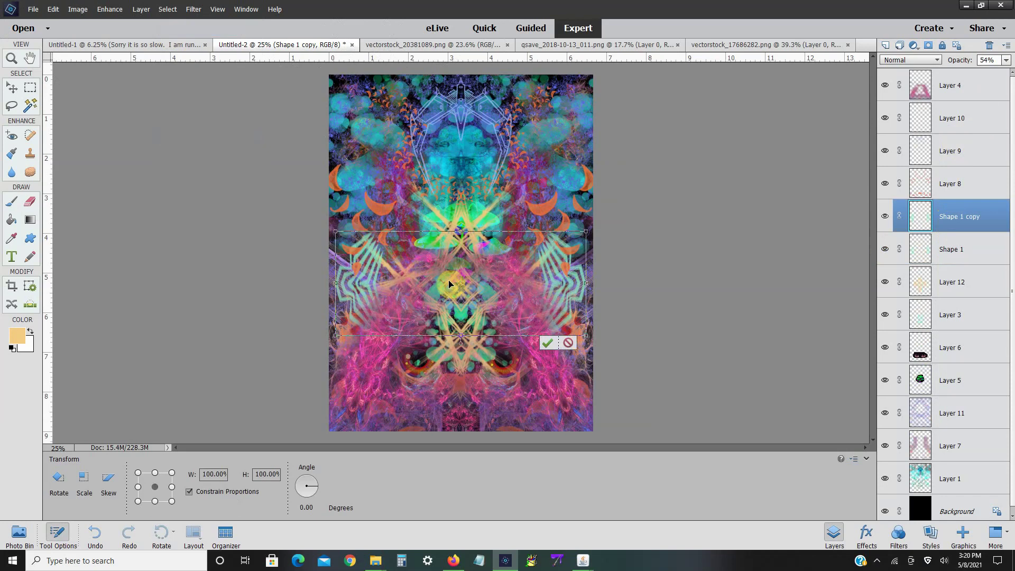
pyautogui.moveTo(449, 284); pyautogui.dragTo(449, 132)
pyautogui.click(545, 186)
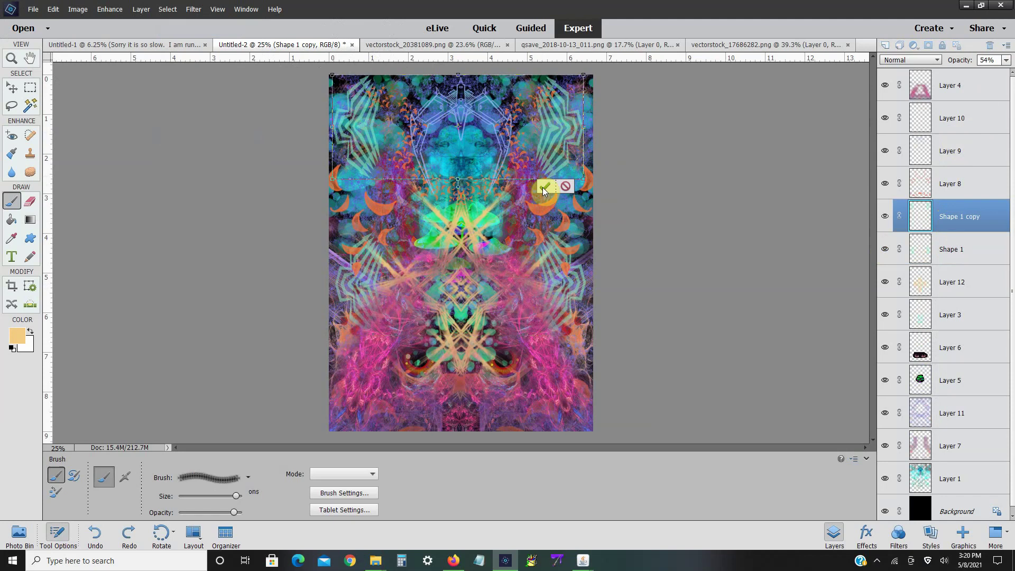
pyautogui.moveTo(923, 216)
pyautogui.mouseDown()
pyautogui.moveTo(936, 278)
pyautogui.moveTo(933, 491)
pyautogui.mouseUp()
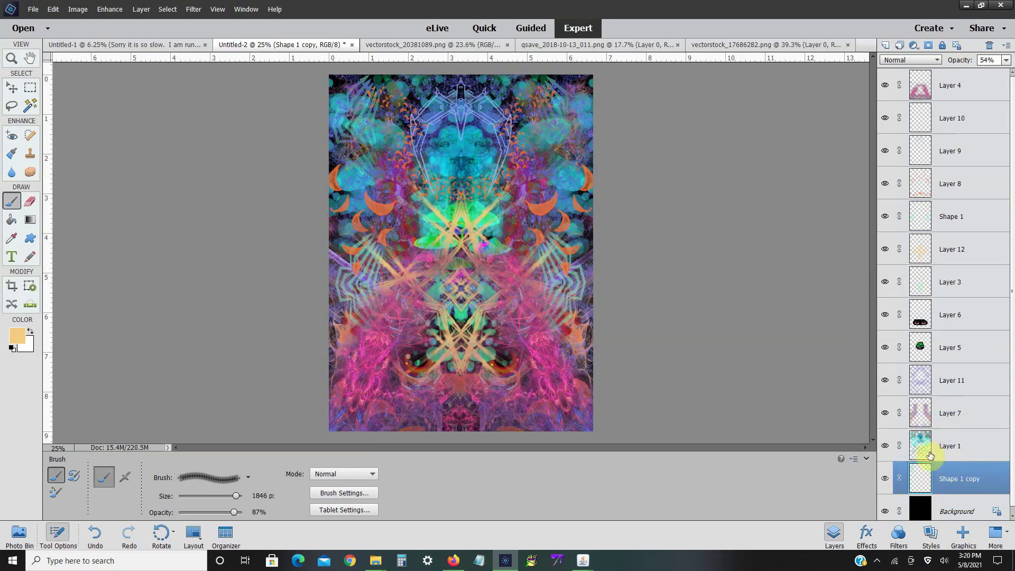
pyautogui.moveTo(934, 476); pyautogui.dragTo(932, 439)
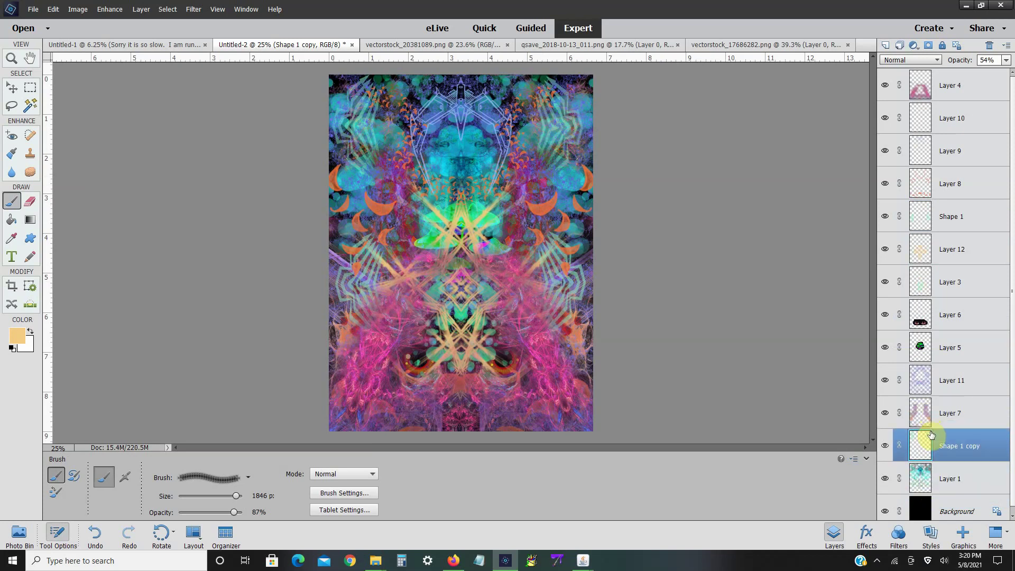
# - Try a Spherize distortion of -100% in Normal mode on the Shape 1 copy and undo it
pyautogui.click(194, 10)
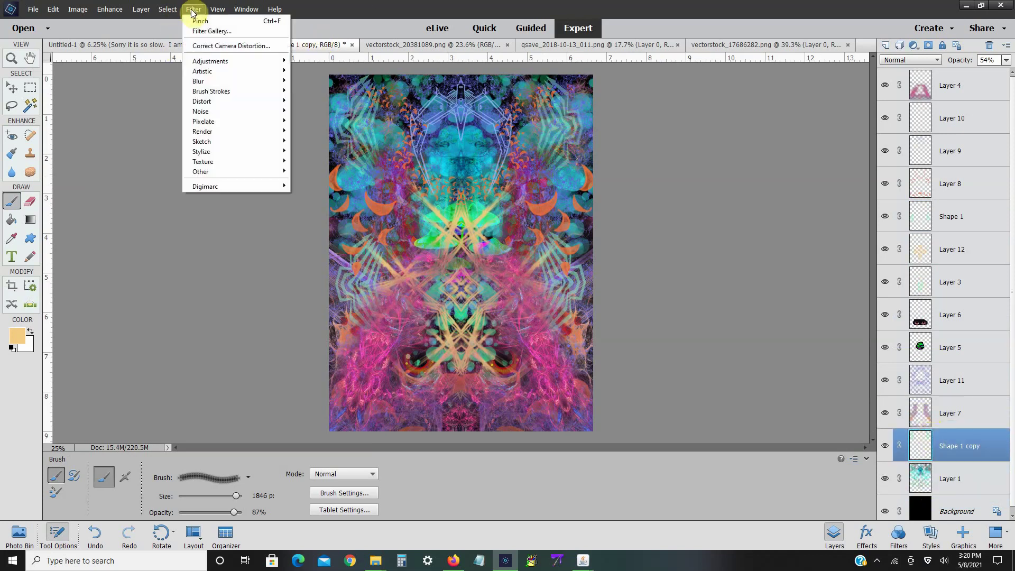
pyautogui.moveTo(226, 101)
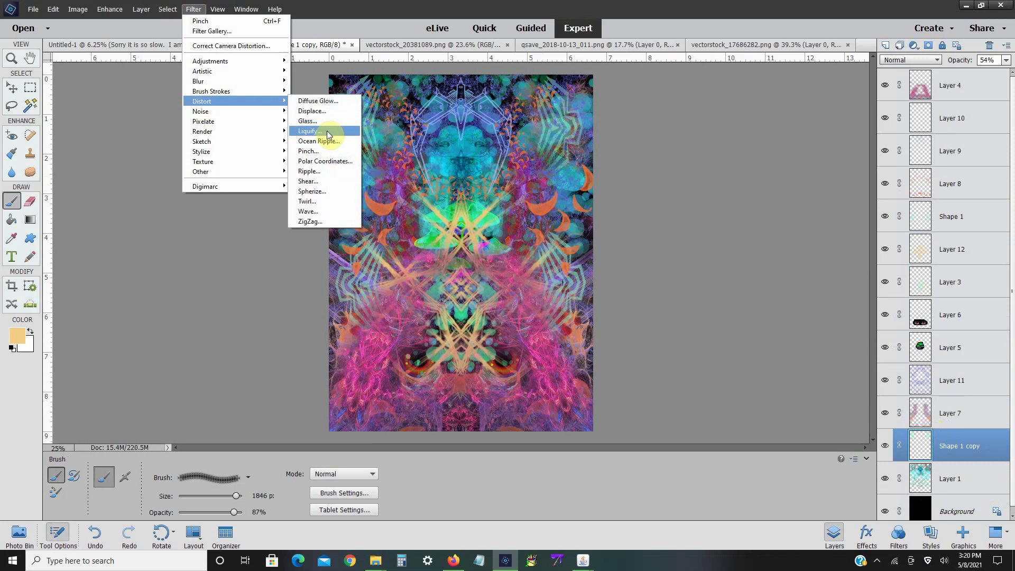
pyautogui.press('Escape')
pyautogui.press('Escape')
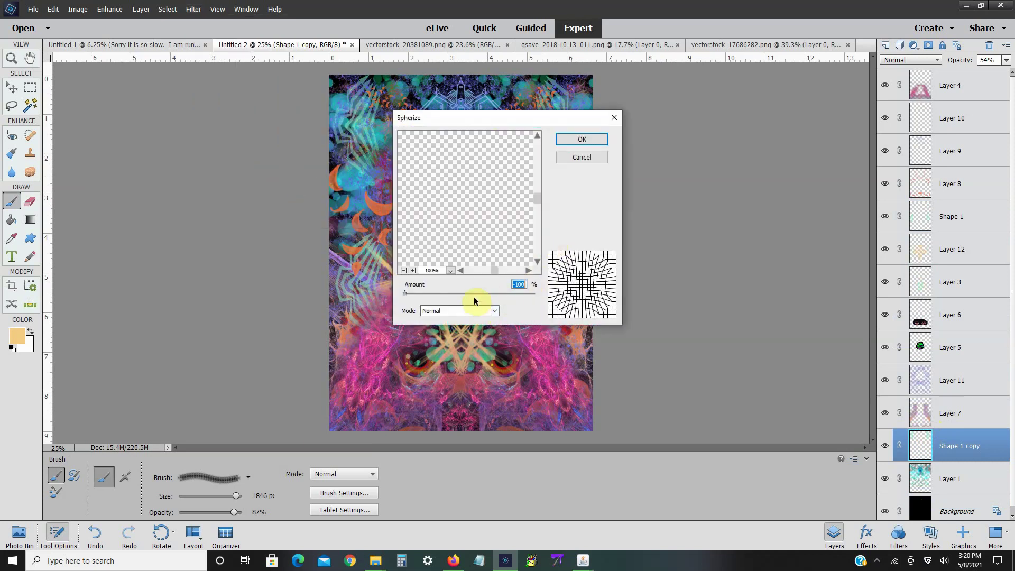
pyautogui.click(584, 138)
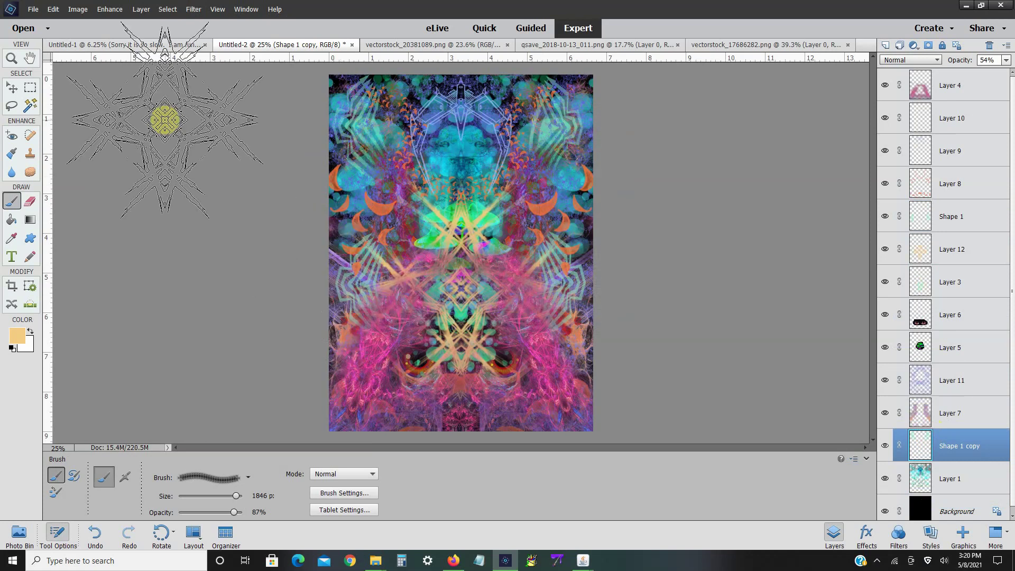
pyautogui.hotkey('ctrl', 'z')
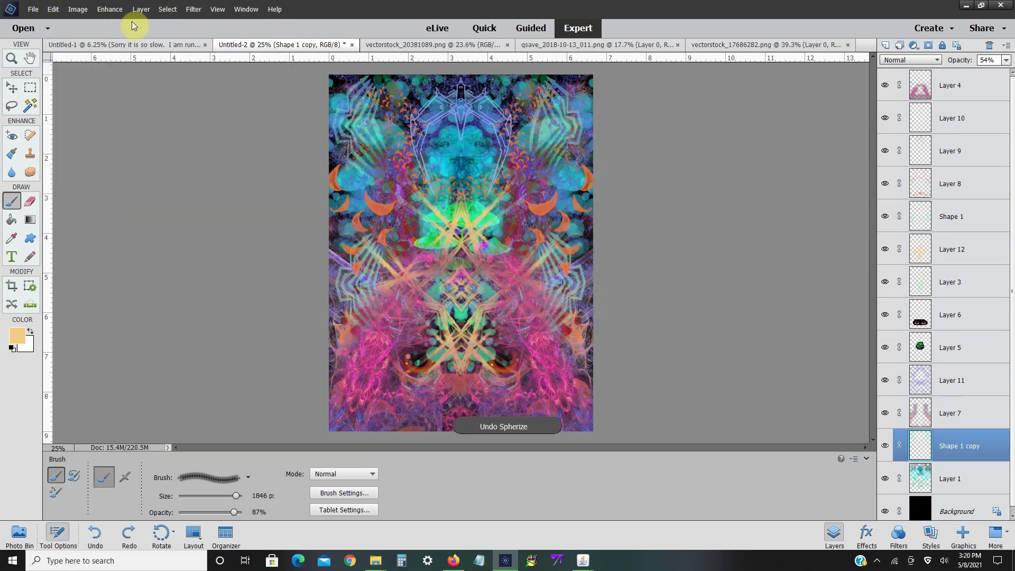
# - Distort the Shape 1 copy with the ZigZag filter, using amount 67, 12 ridges and the Pond Ripples style
pyautogui.click(194, 10)
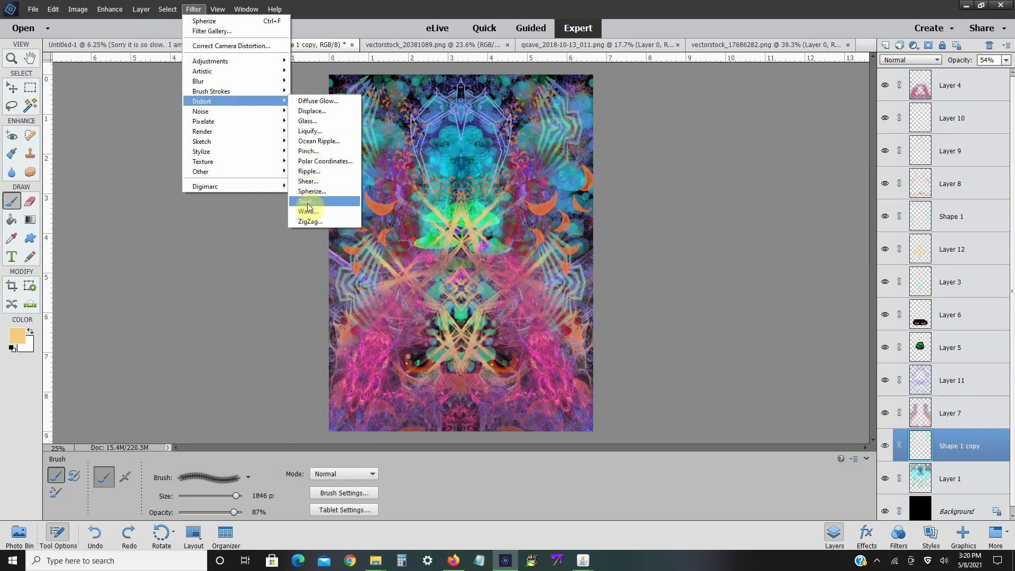
pyautogui.click(311, 222)
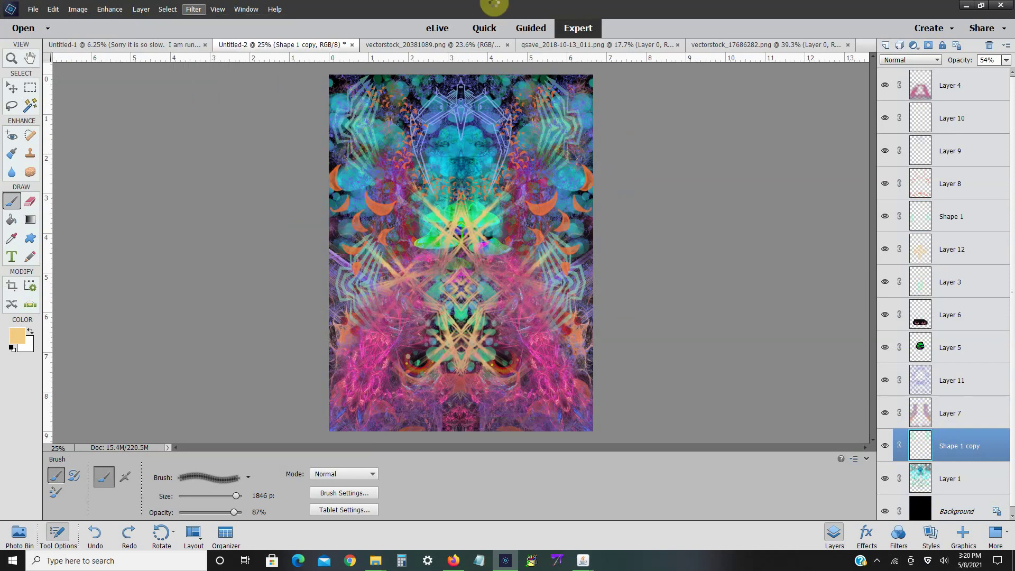
pyautogui.moveTo(463, 310); pyautogui.dragTo(513, 289)
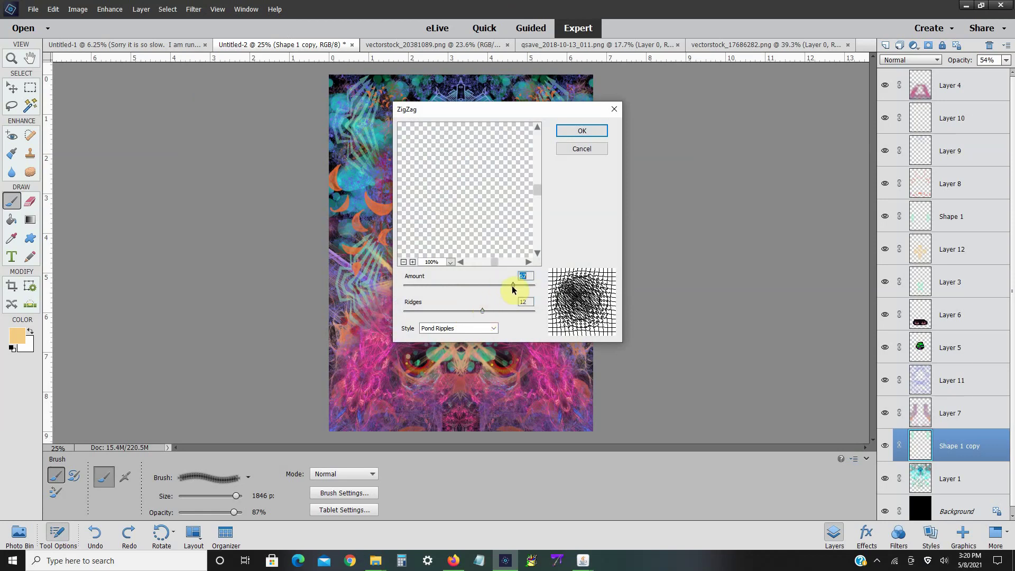
pyautogui.click(590, 130)
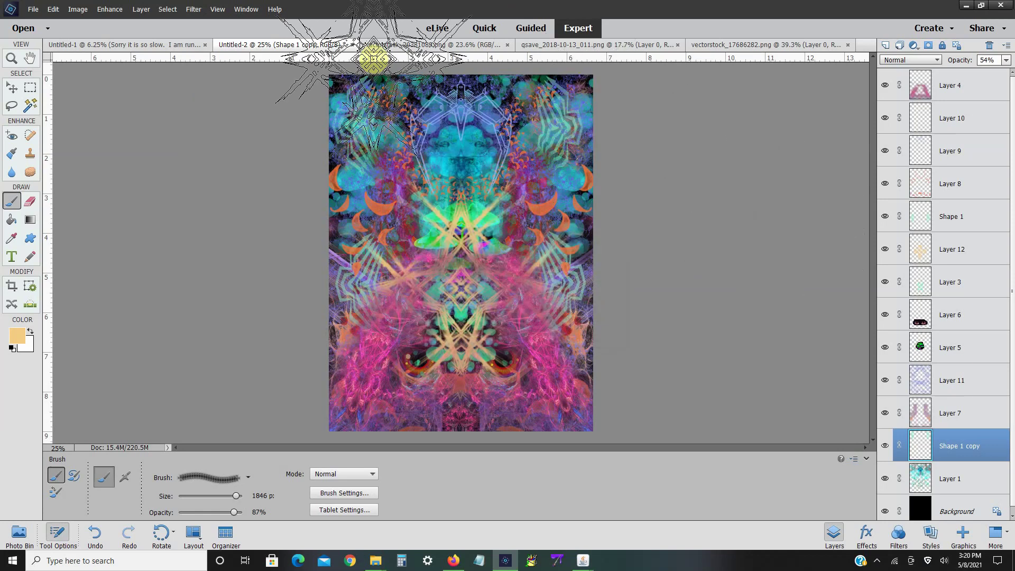
# - Undo the ZigZag distortion and open the Shape 1 copy in the Liquify filter
pyautogui.click(53, 9)
pyautogui.click(66, 20)
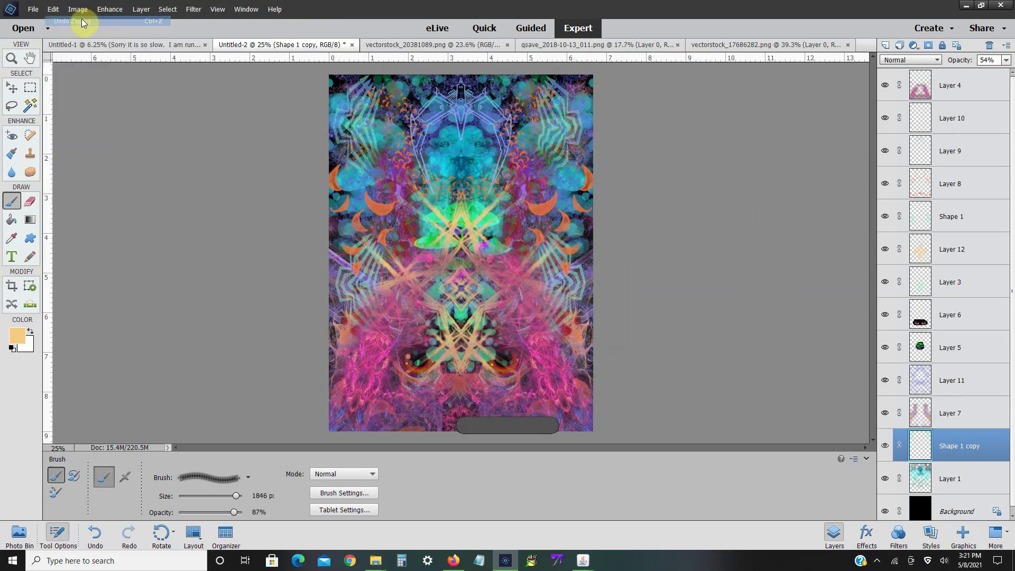
pyautogui.click(193, 9)
pyautogui.moveTo(209, 101)
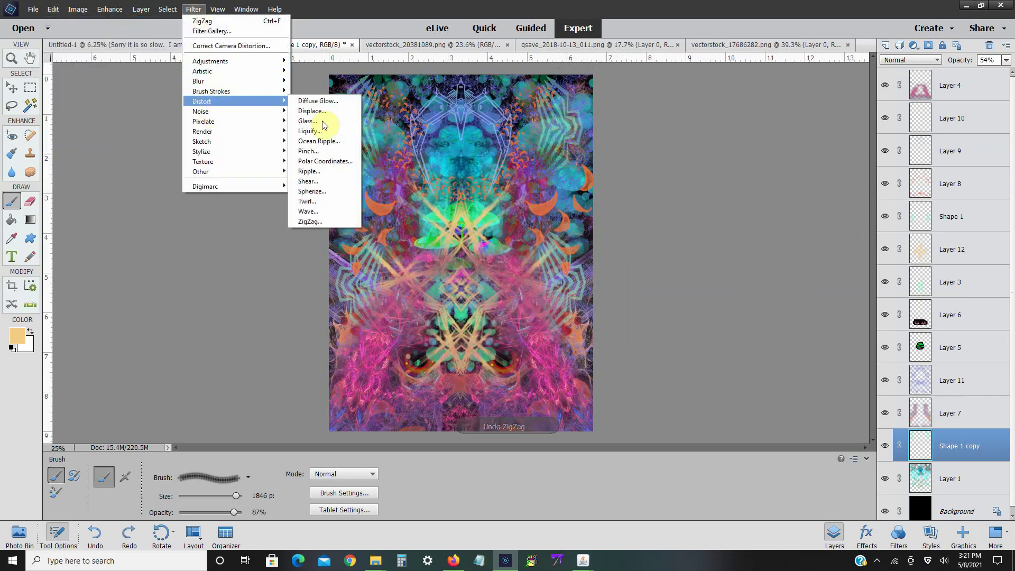
pyautogui.click(323, 132)
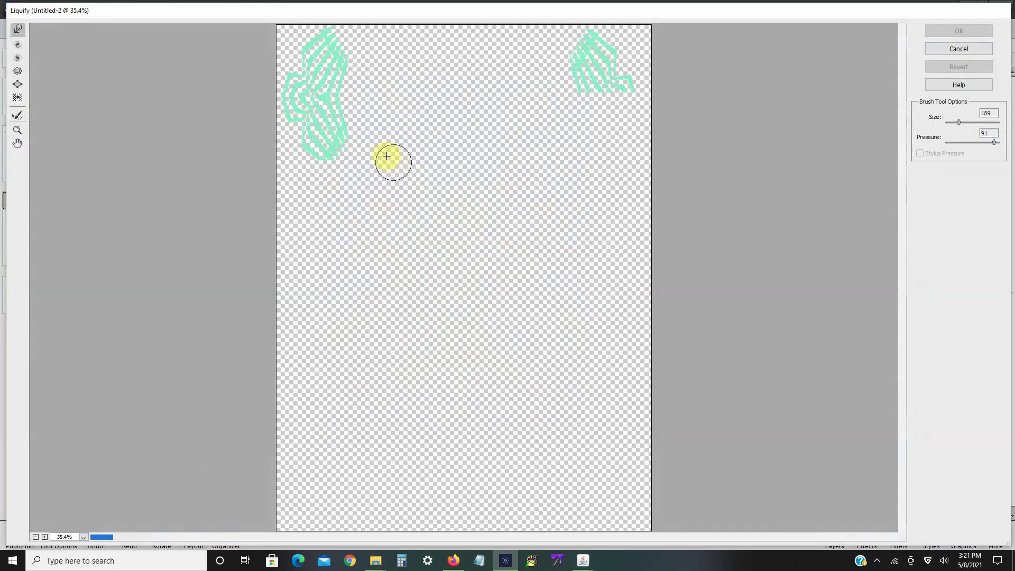
# - Warp both web shapes with Liquify at brush size 189 and pressure 91, pulling their points outward, and apply the distortion
pyautogui.moveTo(324, 136); pyautogui.dragTo(385, 217)
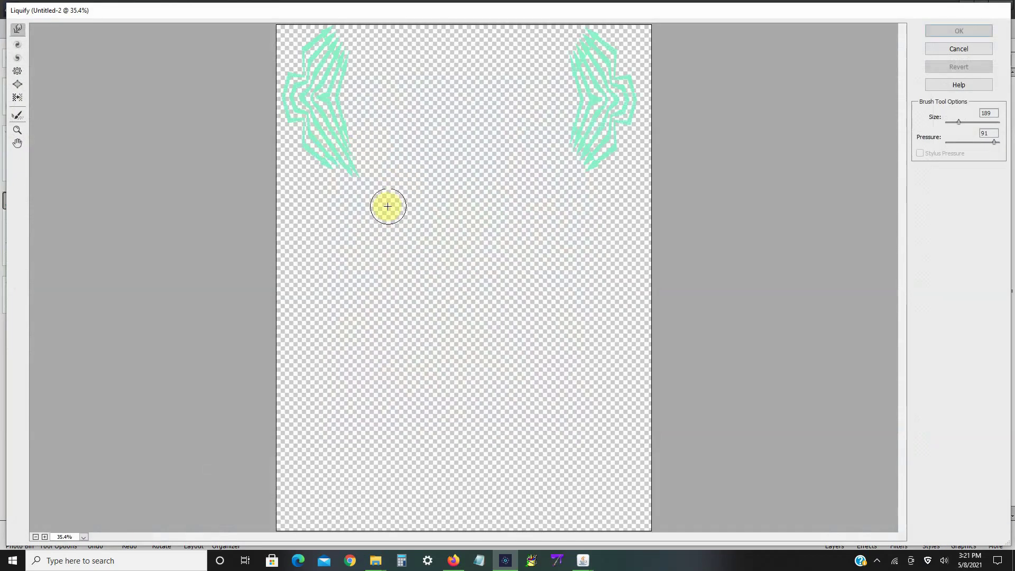
pyautogui.moveTo(595, 143)
pyautogui.mouseDown()
pyautogui.moveTo(510, 181)
pyautogui.moveTo(588, 160)
pyautogui.moveTo(582, 142)
pyautogui.moveTo(587, 164)
pyautogui.moveTo(603, 144)
pyautogui.moveTo(553, 142)
pyautogui.moveTo(592, 85)
pyautogui.moveTo(566, 34)
pyautogui.moveTo(586, 102)
pyautogui.moveTo(559, 236)
pyautogui.mouseUp()
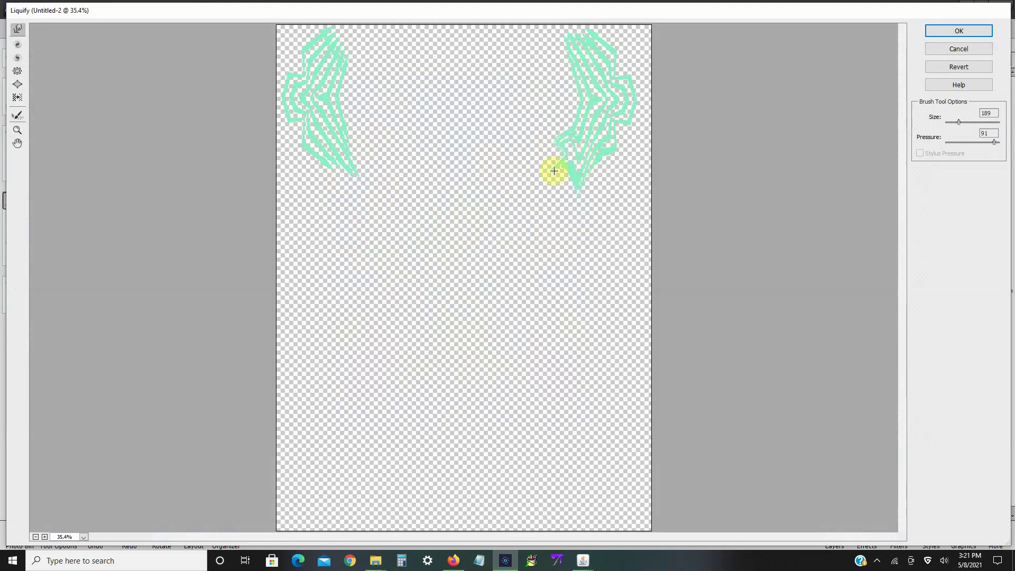
pyautogui.moveTo(552, 169); pyautogui.dragTo(395, 166)
pyautogui.moveTo(335, 141)
pyautogui.mouseDown()
pyautogui.moveTo(414, 175)
pyautogui.moveTo(329, 84)
pyautogui.moveTo(287, 91)
pyautogui.moveTo(333, 75)
pyautogui.moveTo(372, 29)
pyautogui.moveTo(341, 48)
pyautogui.mouseUp()
pyautogui.moveTo(567, 59); pyautogui.dragTo(547, 14)
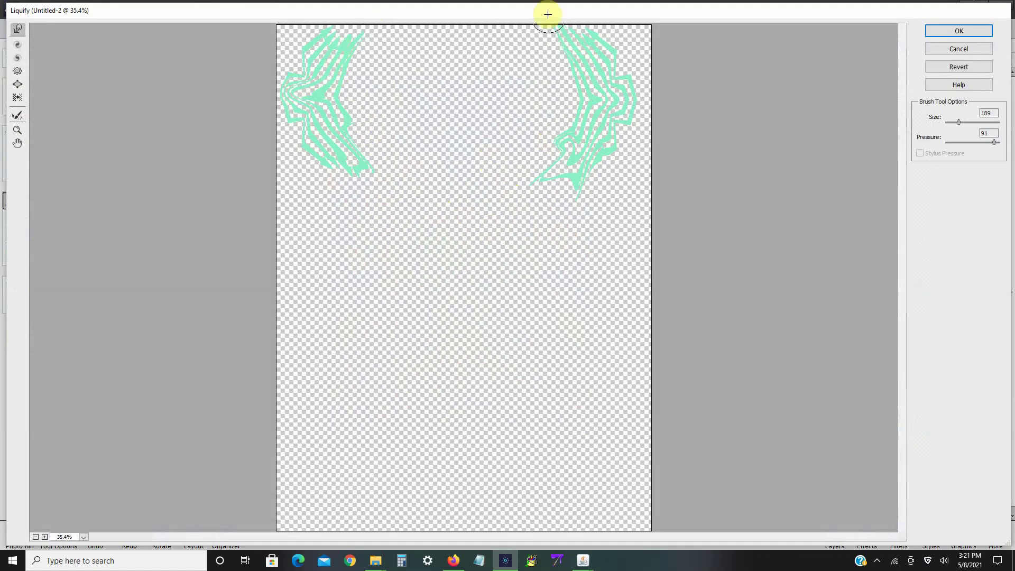
pyautogui.moveTo(582, 105); pyautogui.dragTo(652, 97)
pyautogui.moveTo(588, 112)
pyautogui.mouseDown()
pyautogui.moveTo(345, 107)
pyautogui.moveTo(345, 121)
pyautogui.moveTo(399, 140)
pyautogui.moveTo(365, 150)
pyautogui.moveTo(381, 206)
pyautogui.mouseUp()
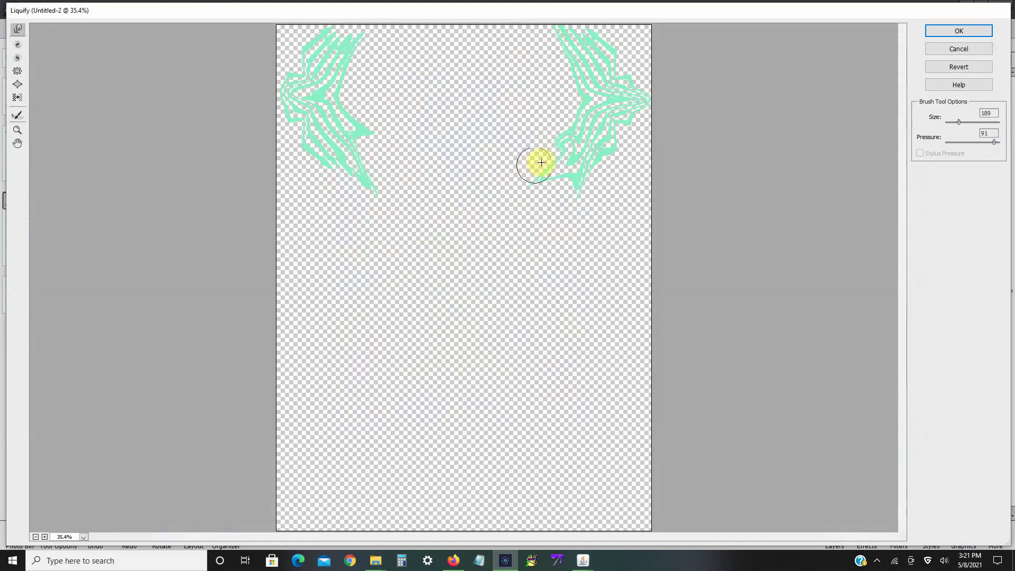
pyautogui.moveTo(539, 161)
pyautogui.mouseDown()
pyautogui.moveTo(566, 164)
pyautogui.moveTo(539, 171)
pyautogui.mouseUp()
pyautogui.moveTo(584, 127); pyautogui.dragTo(550, 125)
pyautogui.moveTo(458, 77)
pyautogui.mouseDown()
pyautogui.moveTo(357, 80)
pyautogui.moveTo(346, 67)
pyautogui.moveTo(384, 74)
pyautogui.moveTo(367, 46)
pyautogui.mouseUp()
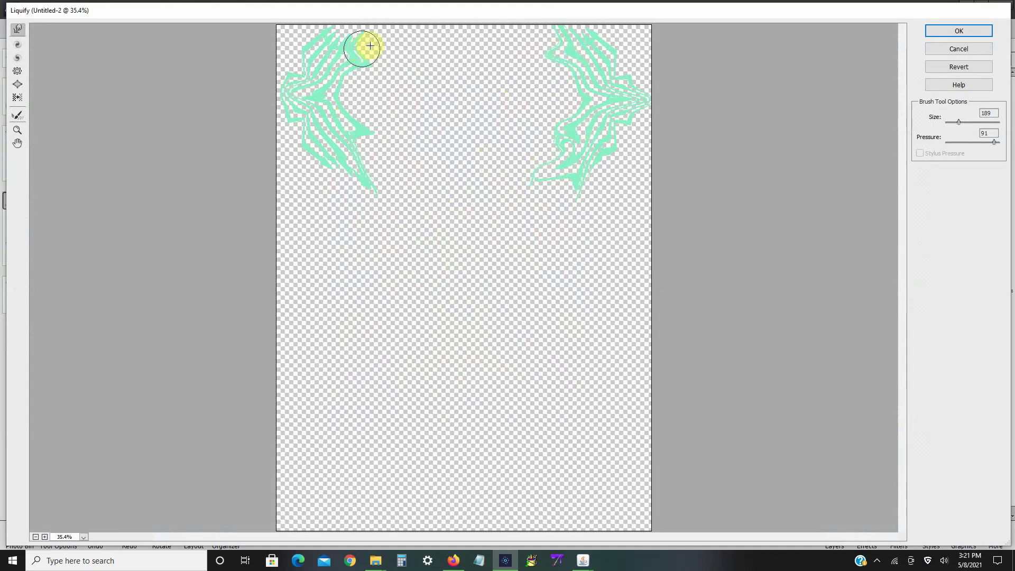
pyautogui.click(936, 30)
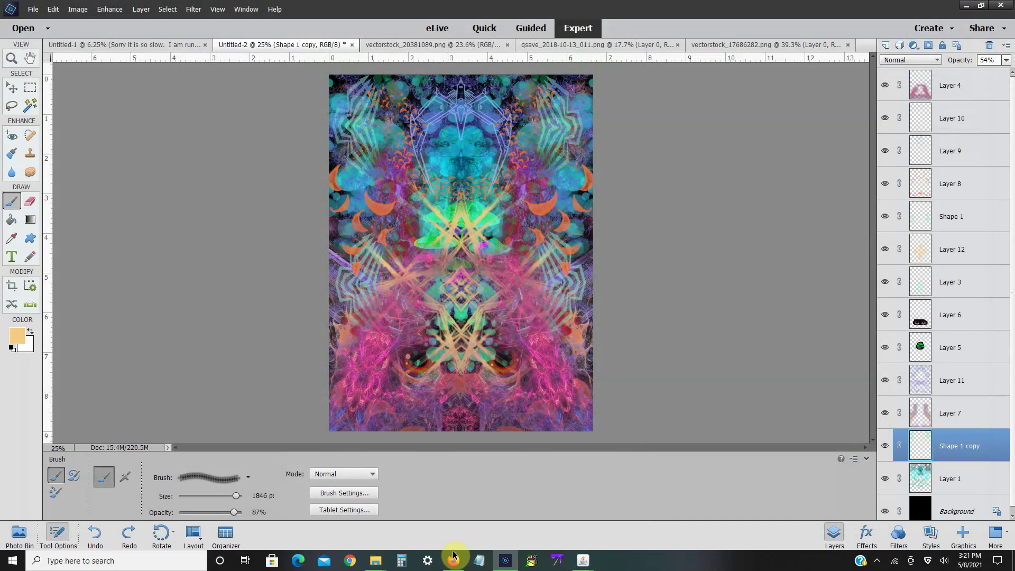
# - Switch to Firefox, look through the Martian Mind Chips Part I album page on Bandcamp, and return to the artwork
pyautogui.click(453, 559)
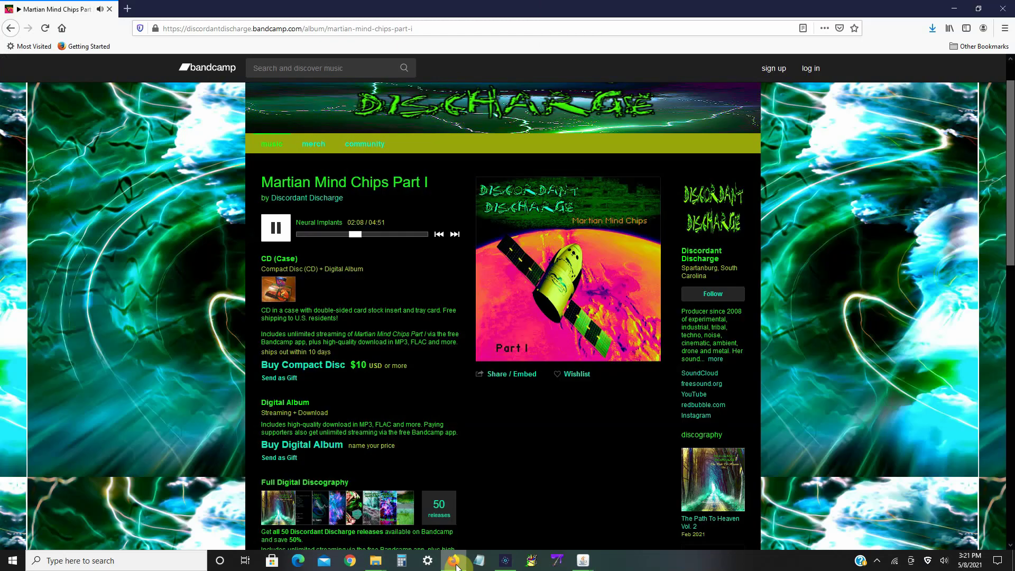
pyautogui.scroll(-2, 451, 394)
pyautogui.scroll(-10, 499, 405)
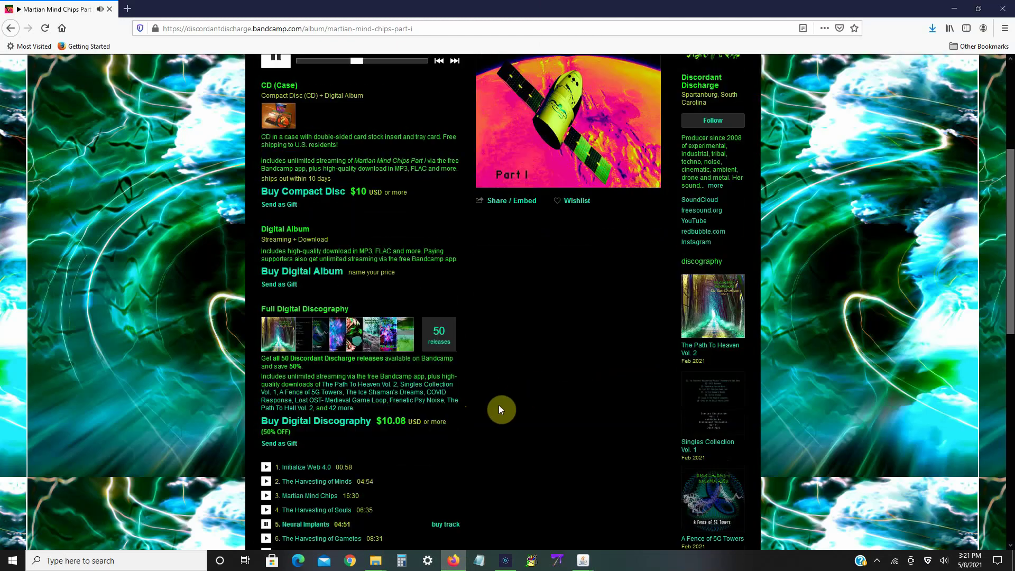
pyautogui.scroll(6, 498, 407)
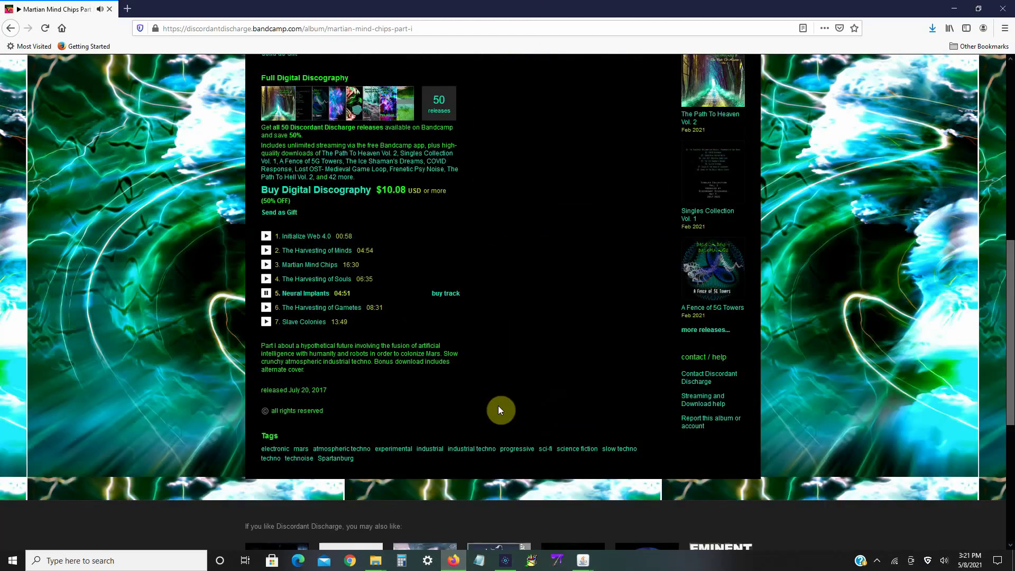
pyautogui.click(953, 9)
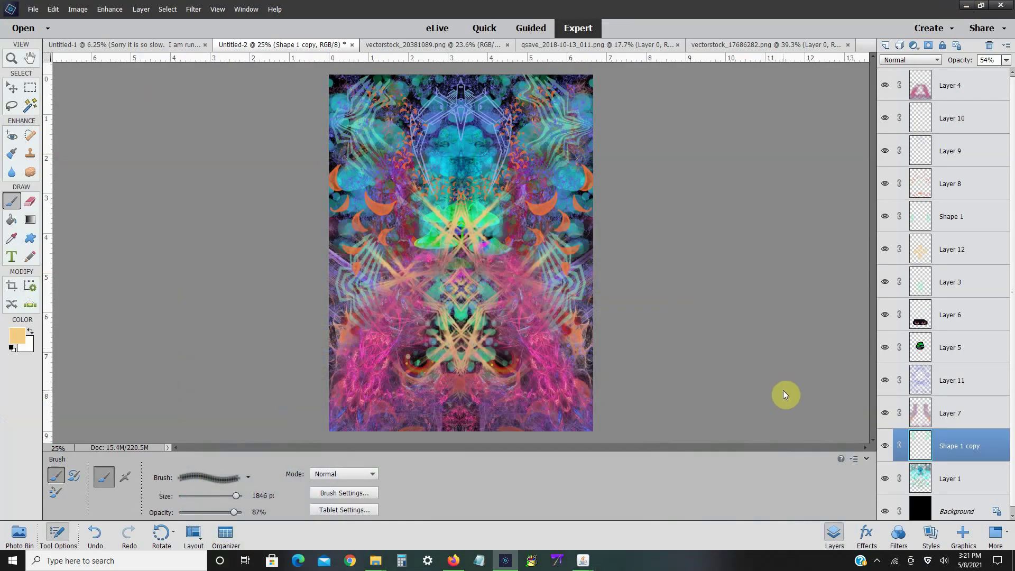
# - Compare the middle of the artwork with Layer 11 hidden and shown
pyautogui.scroll(3, 618, 338)
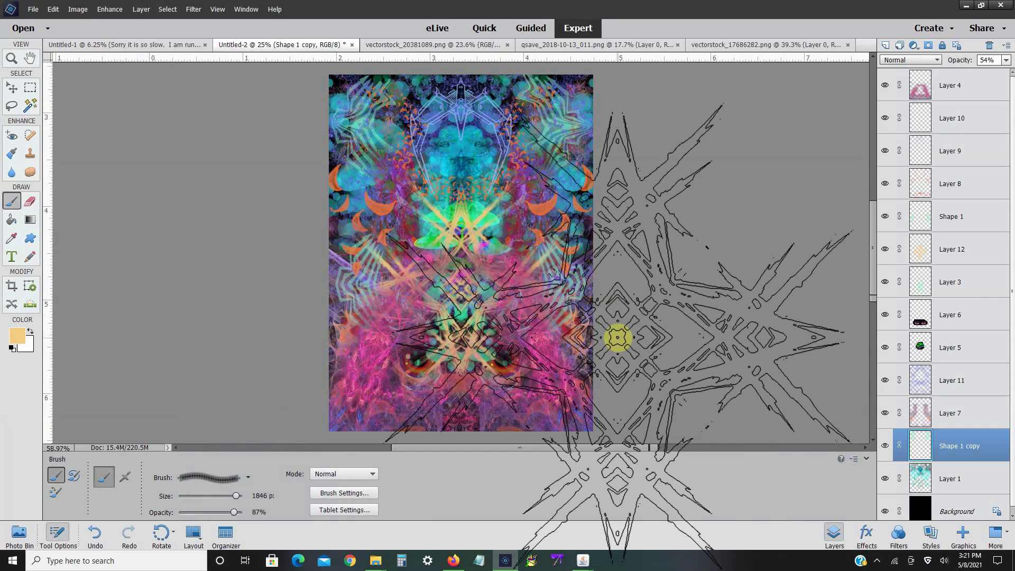
pyautogui.press('m')
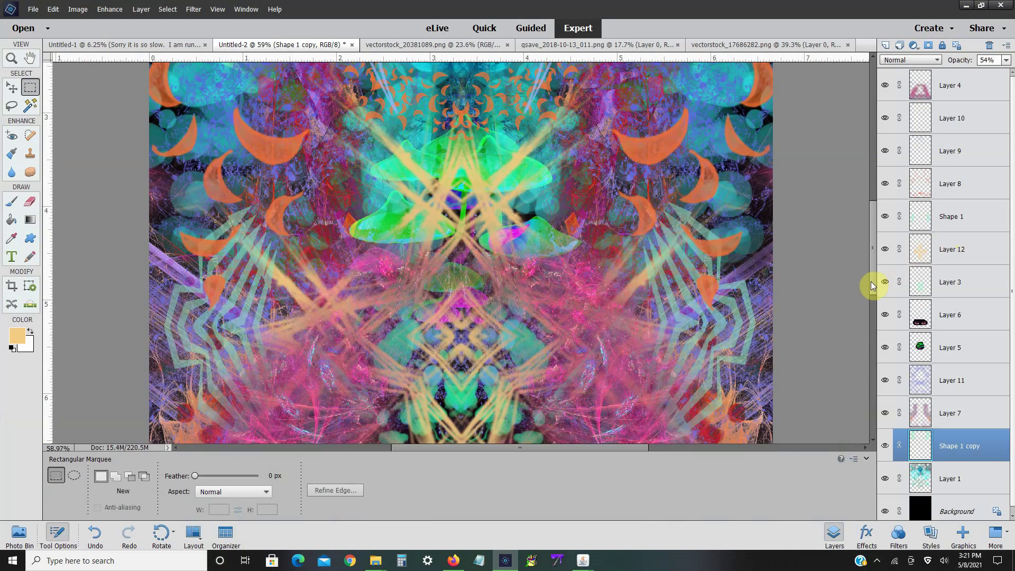
pyautogui.click(885, 380)
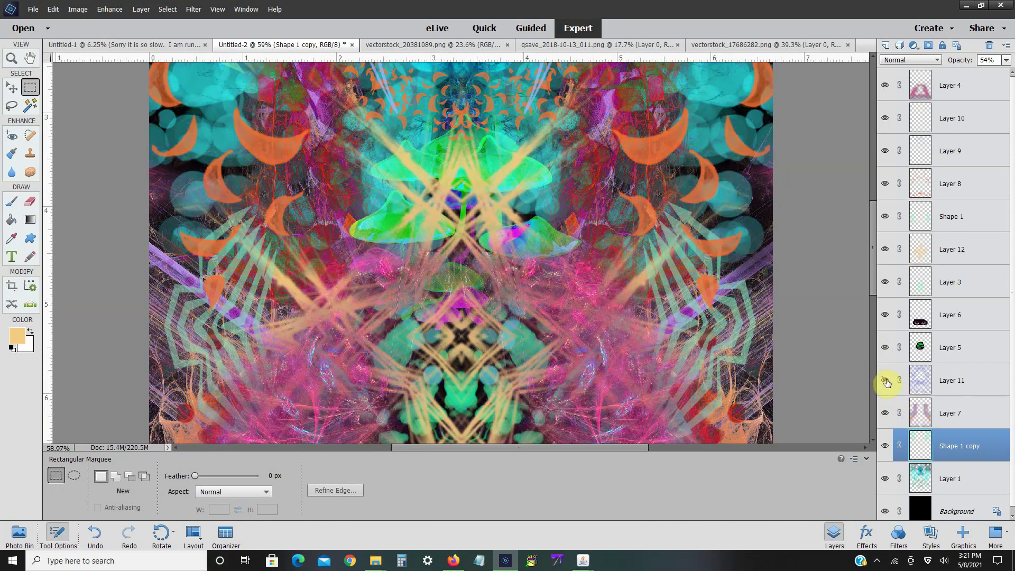
pyautogui.click(886, 381)
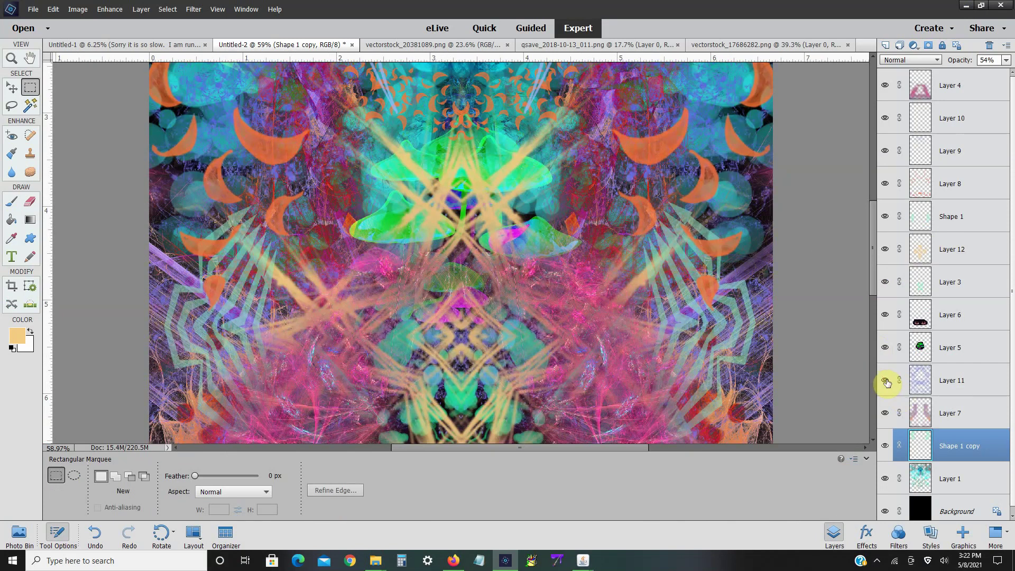
# - Move Layer 5 between Layer 8 and Shape 1, and compare the artwork with it hidden and shown
pyautogui.moveTo(871, 292)
pyautogui.mouseDown()
pyautogui.moveTo(872, 348)
pyautogui.moveTo(875, 237)
pyautogui.moveTo(876, 281)
pyautogui.mouseUp()
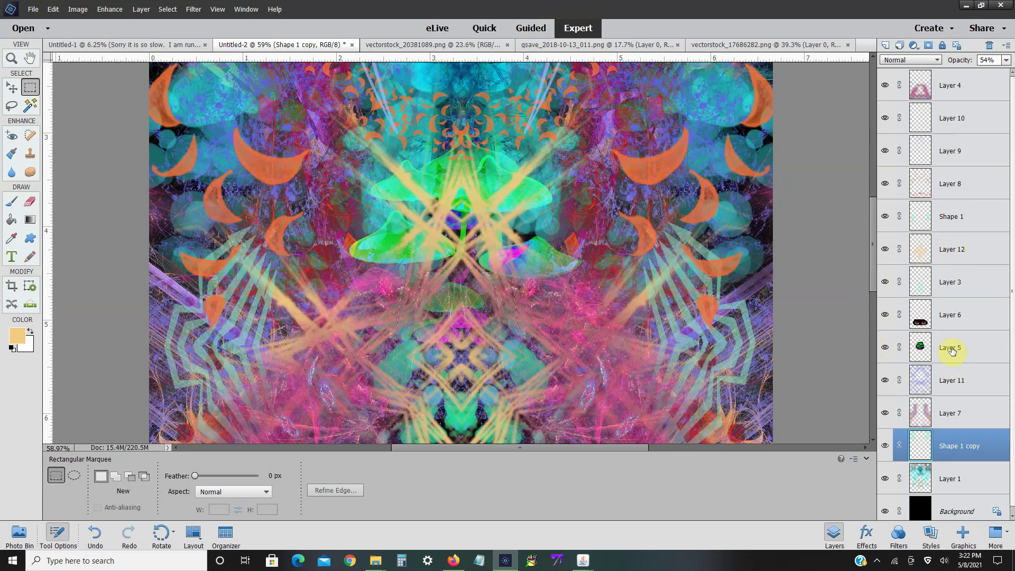
pyautogui.moveTo(952, 350); pyautogui.dragTo(951, 218)
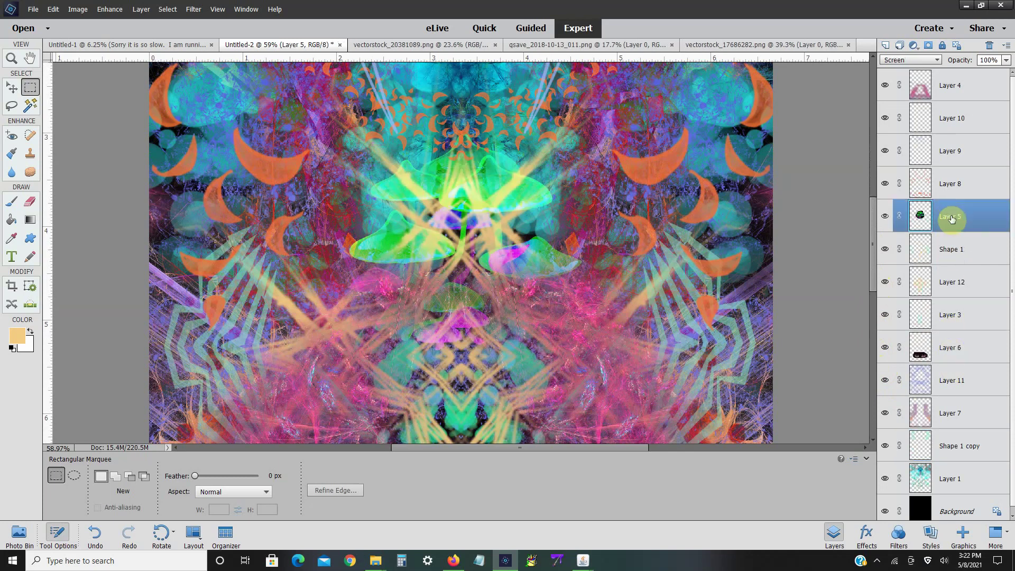
pyautogui.click(885, 216)
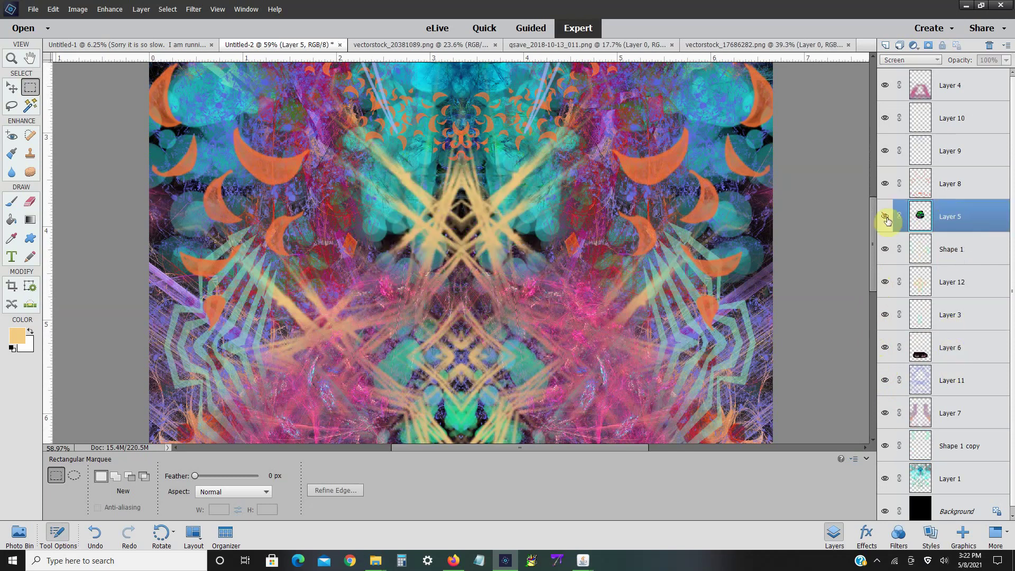
pyautogui.click(886, 218)
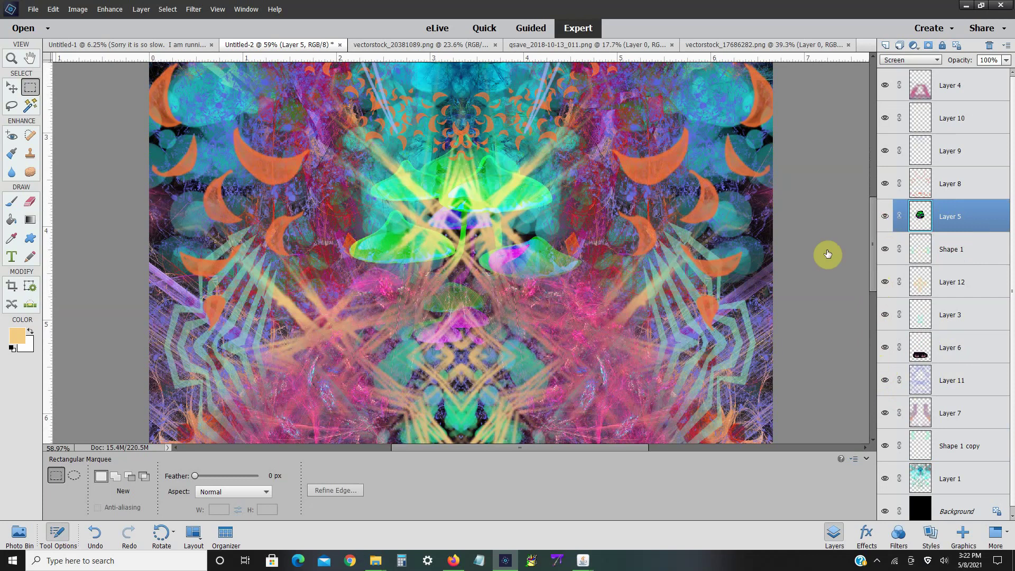
# - Flatten all layers of the collage into a single Background layer
pyautogui.scroll(-5, 577, 269)
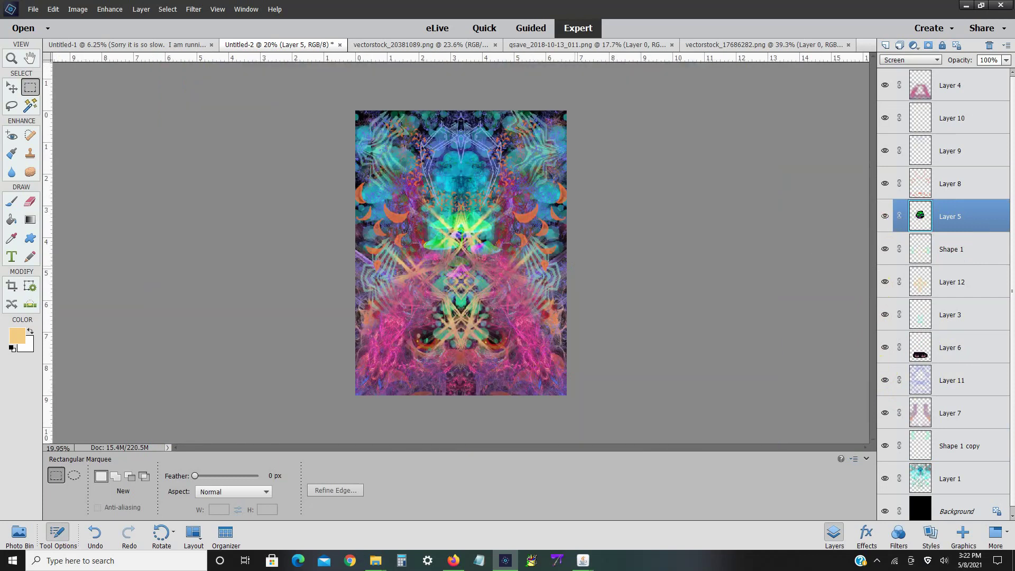
pyautogui.scroll(2, 609, 266)
pyautogui.scroll(-1, 611, 266)
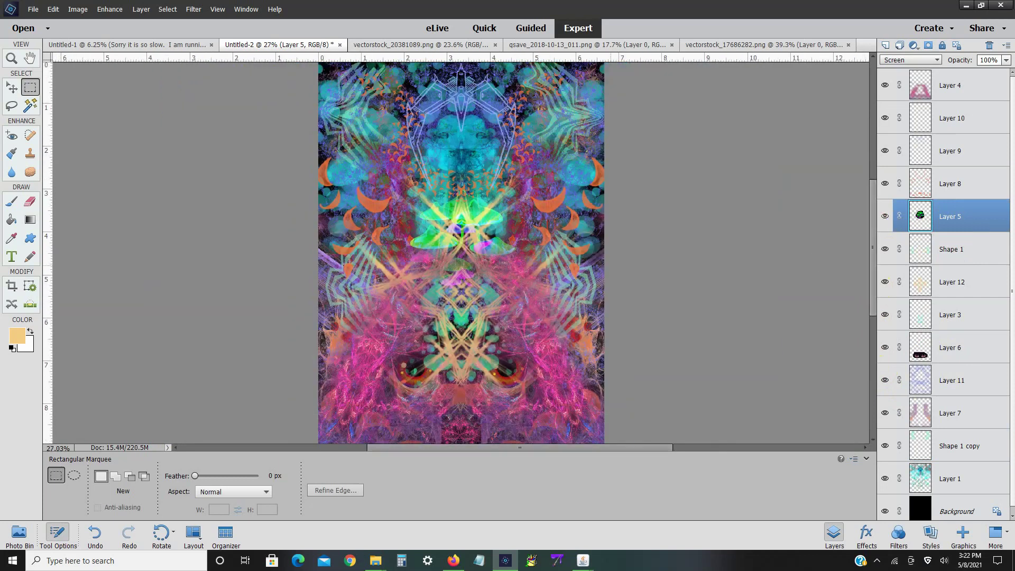
pyautogui.scroll(-1, 691, 252)
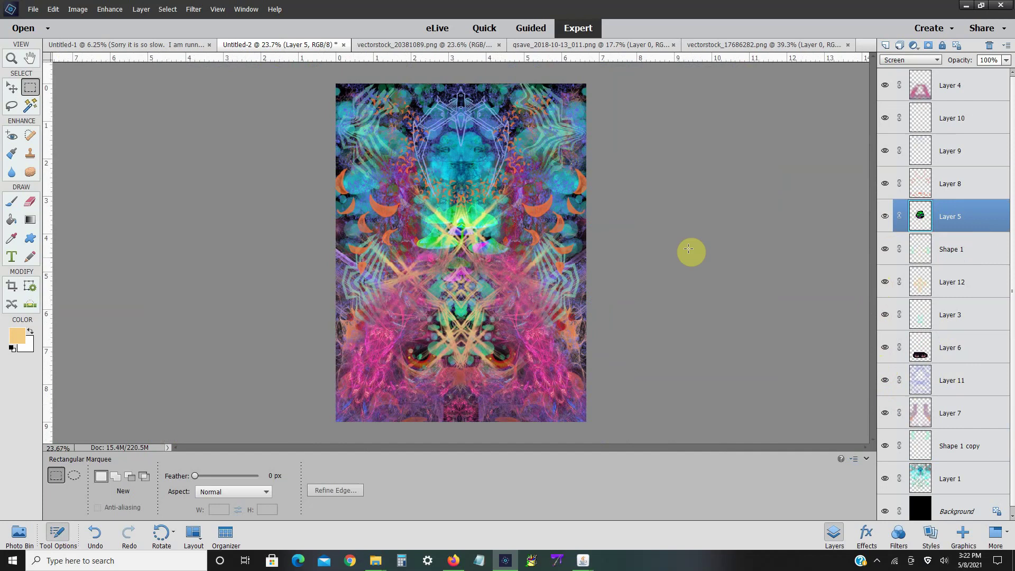
pyautogui.rightClick(918, 243)
pyautogui.click(947, 446)
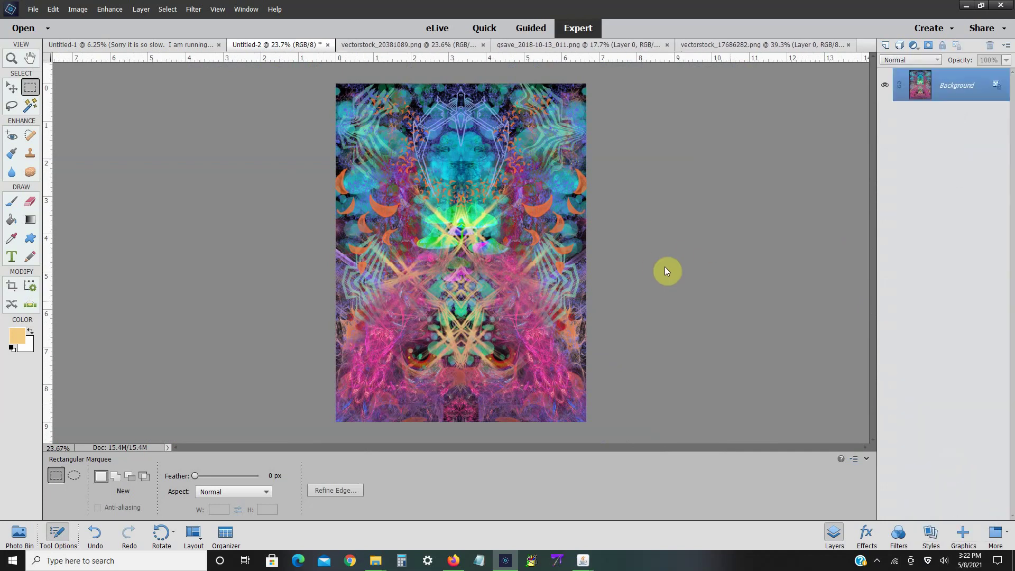
# - In Levels, set the RGB input black point to 14 and the white point to 217
pyautogui.click(109, 9)
pyautogui.moveTo(140, 127)
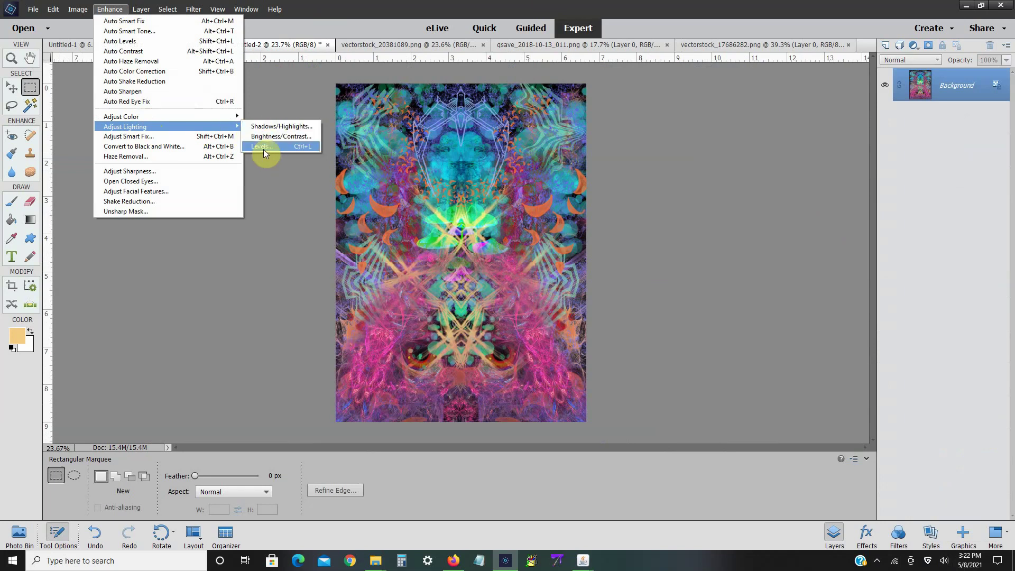
pyautogui.click(263, 148)
pyautogui.moveTo(778, 226); pyautogui.dragTo(780, 228)
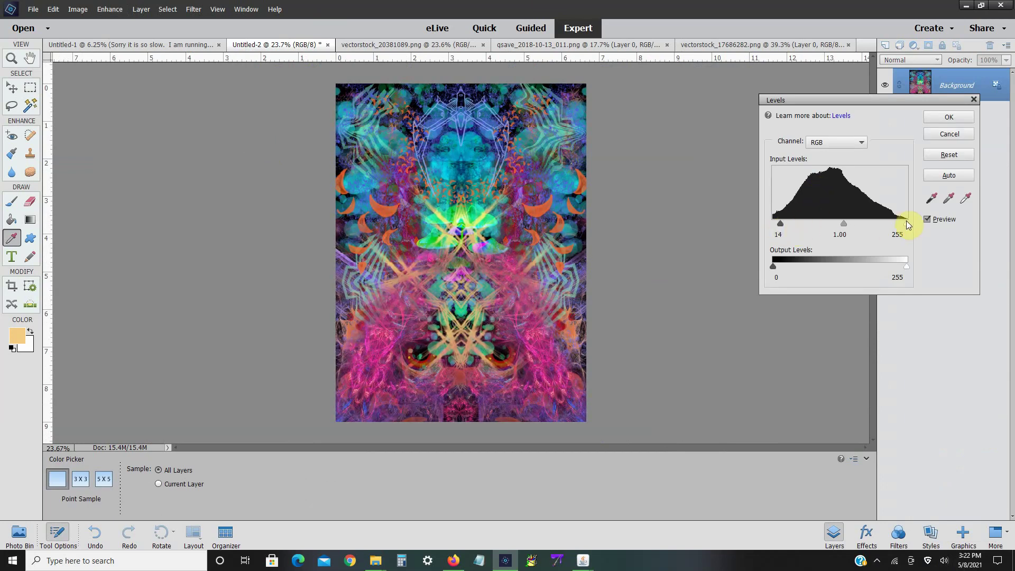
pyautogui.moveTo(907, 224); pyautogui.dragTo(887, 224)
# - Set the Green channel's midtone input level to 0.93 in Levels
pyautogui.click(860, 142)
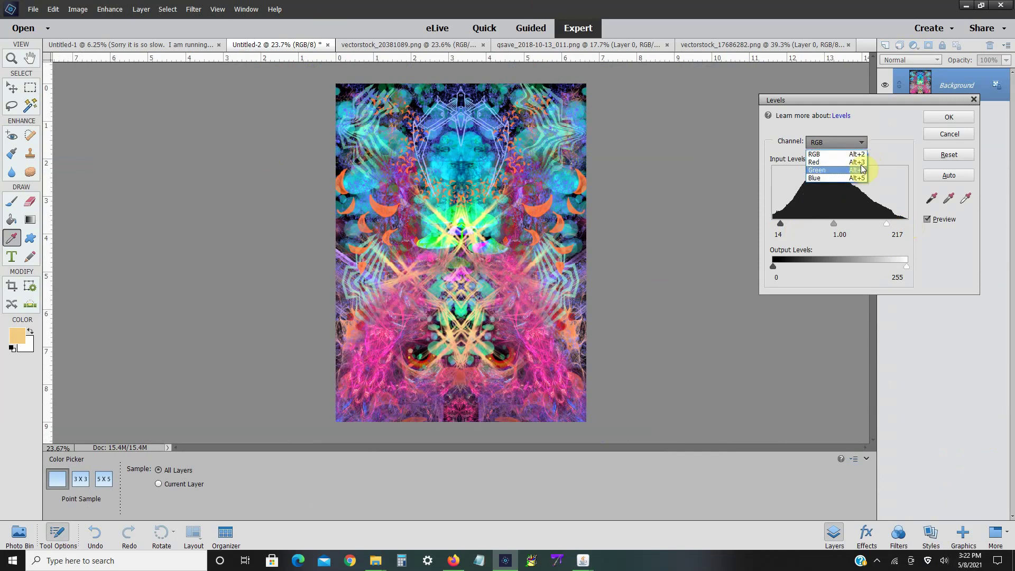
pyautogui.click(860, 171)
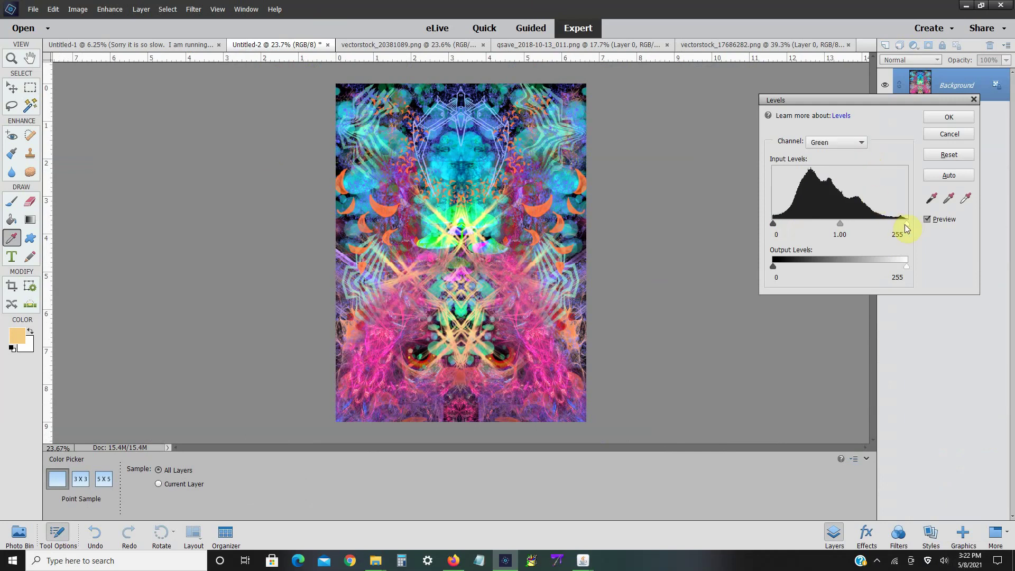
pyautogui.moveTo(905, 227)
pyautogui.mouseDown()
pyautogui.moveTo(879, 220)
pyautogui.moveTo(903, 228)
pyautogui.mouseUp()
pyautogui.moveTo(842, 223)
pyautogui.mouseDown()
pyautogui.moveTo(859, 224)
pyautogui.moveTo(839, 223)
pyautogui.mouseUp()
# - Set the Blue channel's midtone to 0.89 and its white point to 239, and apply the Levels adjustment
pyautogui.click(838, 142)
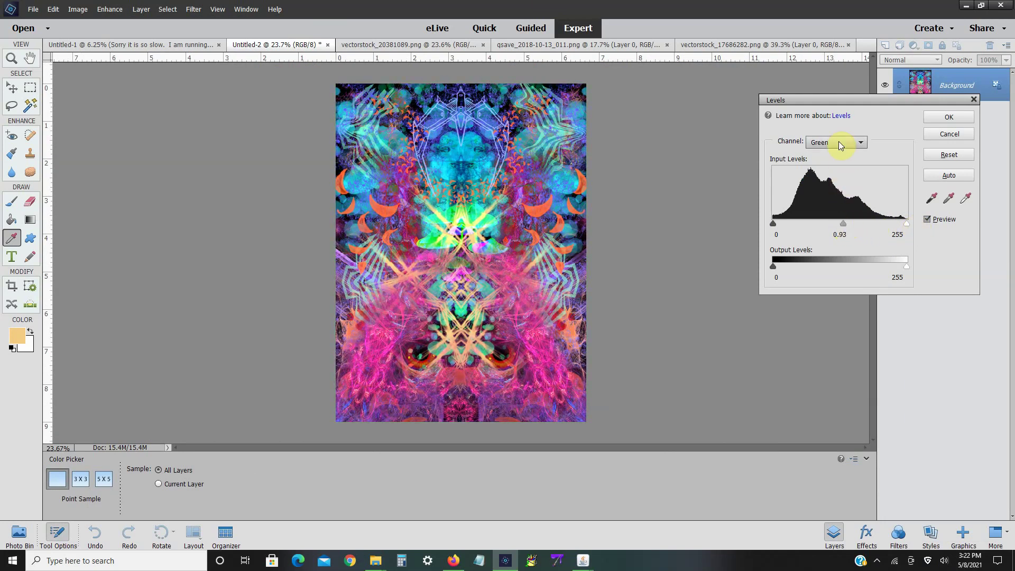
pyautogui.press('Down')
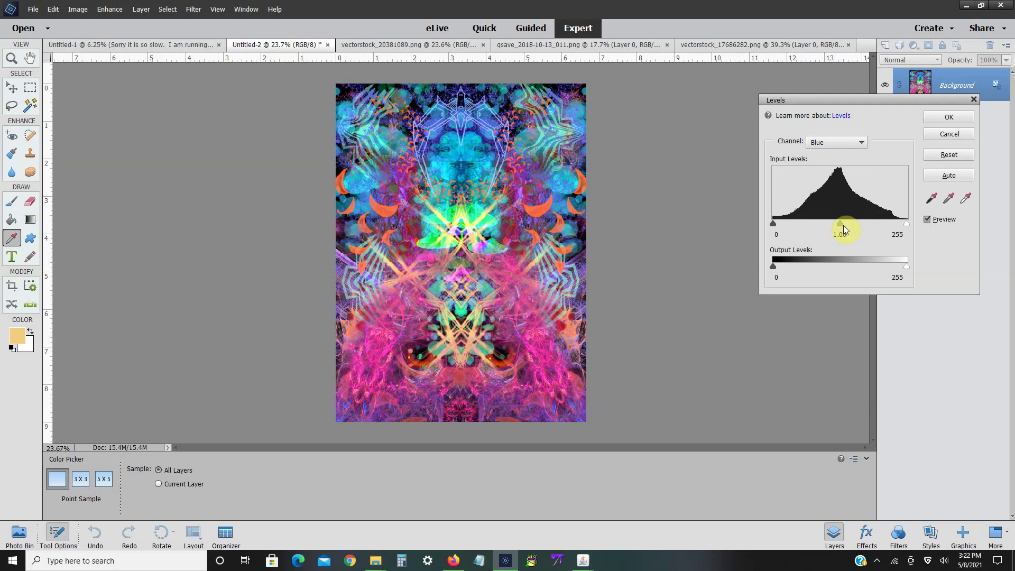
pyautogui.moveTo(866, 226)
pyautogui.mouseDown()
pyautogui.moveTo(890, 222)
pyautogui.moveTo(837, 222)
pyautogui.moveTo(851, 219)
pyautogui.mouseUp()
pyautogui.moveTo(846, 226); pyautogui.dragTo(844, 226)
pyautogui.click(958, 117)
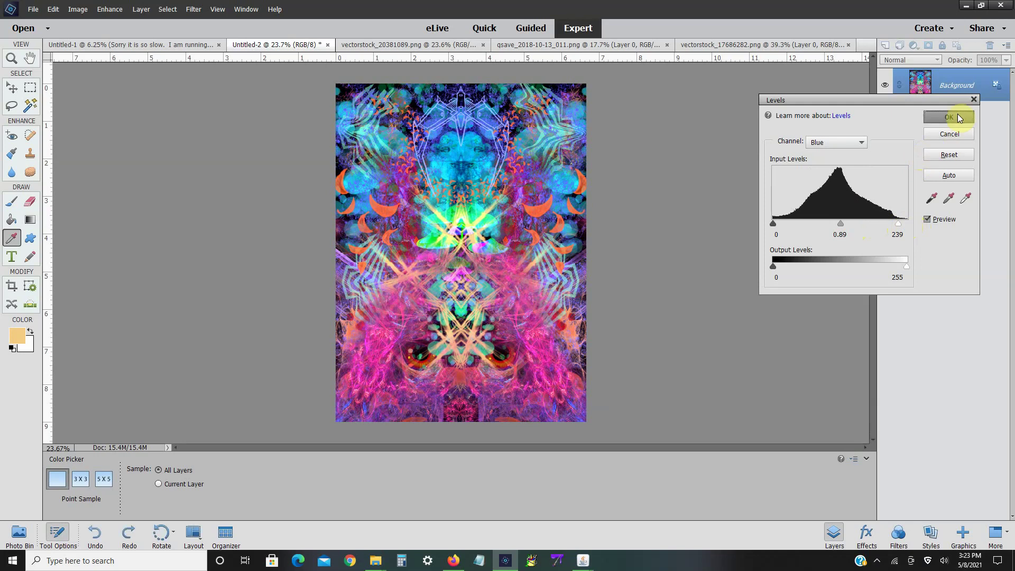
# - Raise the flattened artwork's Master saturation slightly with Hue/Saturation
pyautogui.click(109, 9)
pyautogui.click(281, 127)
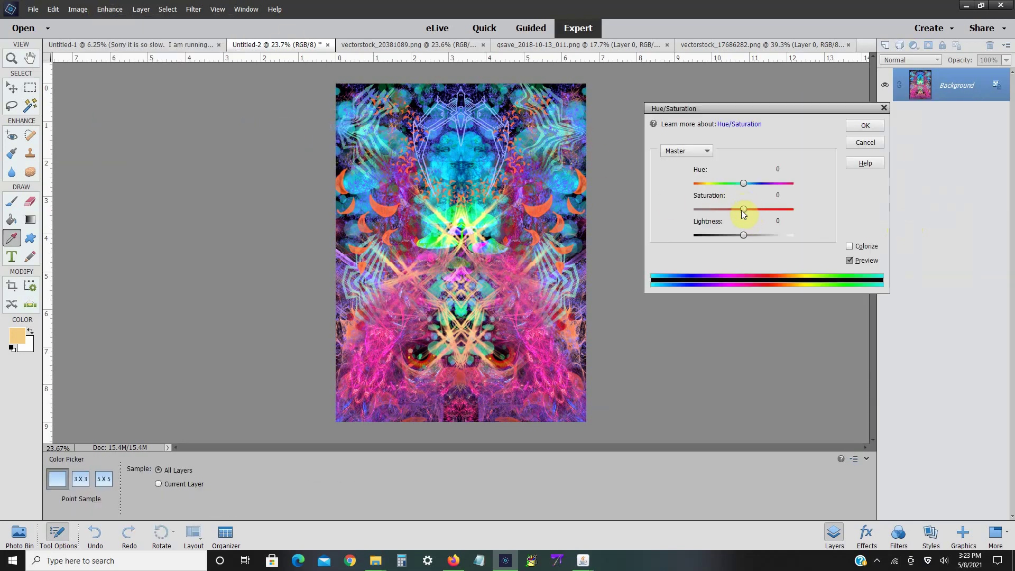
pyautogui.moveTo(744, 209); pyautogui.dragTo(751, 218)
pyautogui.click(866, 125)
# - Resize the flattened collage to 5400 pixels wide by 7200 pixels high
pyautogui.press('m')
pyautogui.click(78, 9)
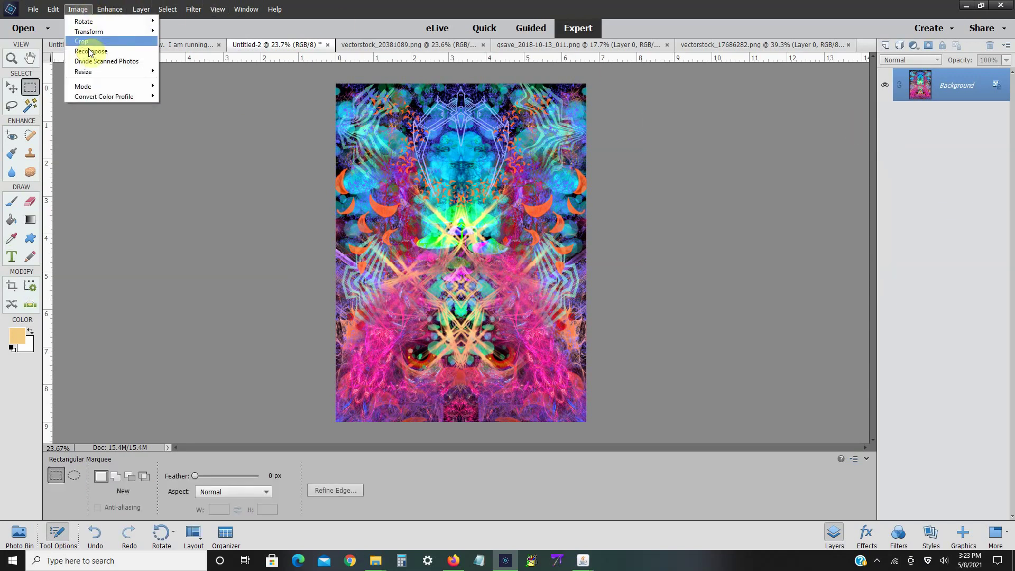
pyautogui.moveTo(101, 78)
pyautogui.click(191, 71)
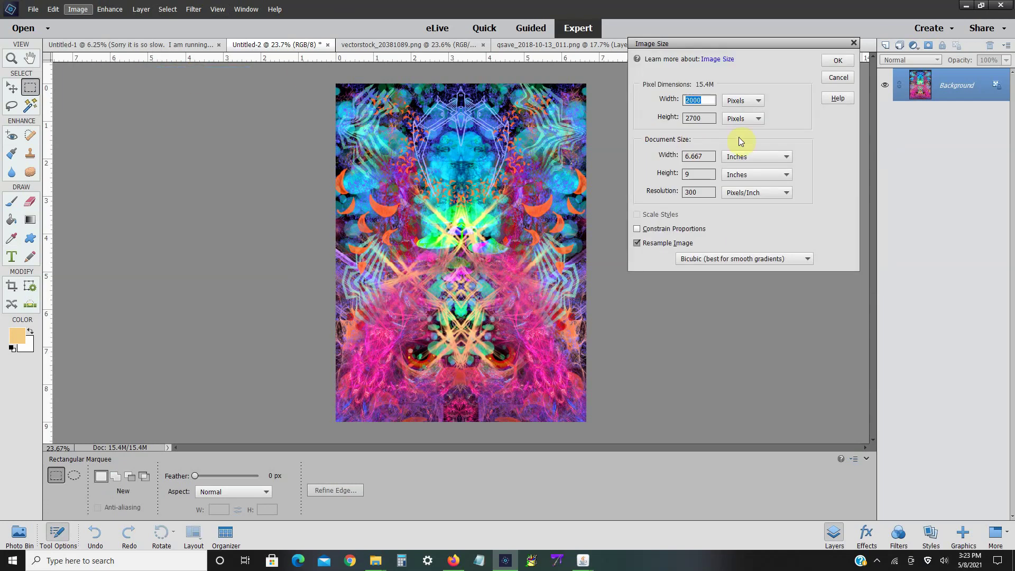
pyautogui.write('5400')
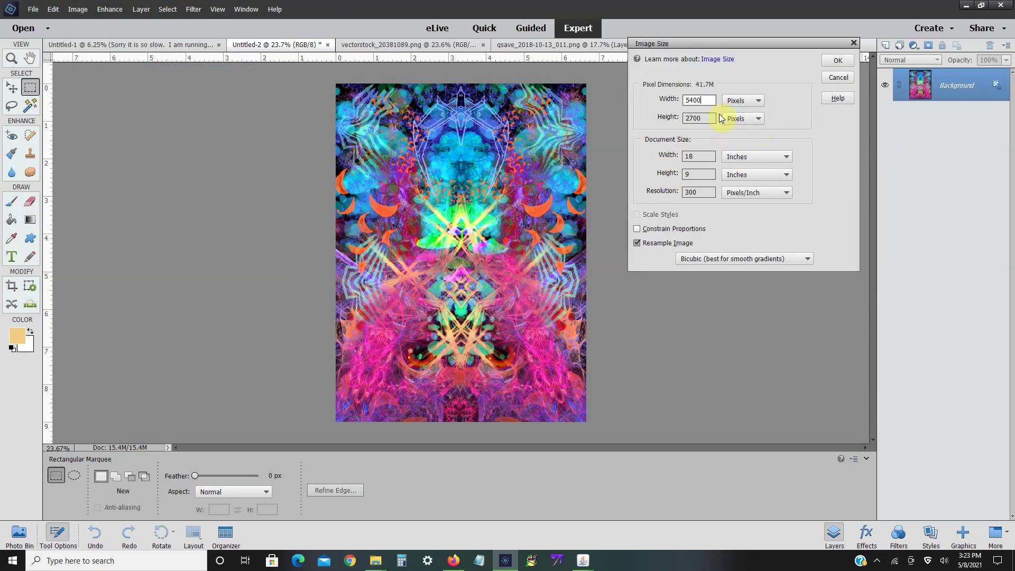
pyautogui.moveTo(688, 118); pyautogui.dragTo(702, 119)
pyautogui.write('7200')
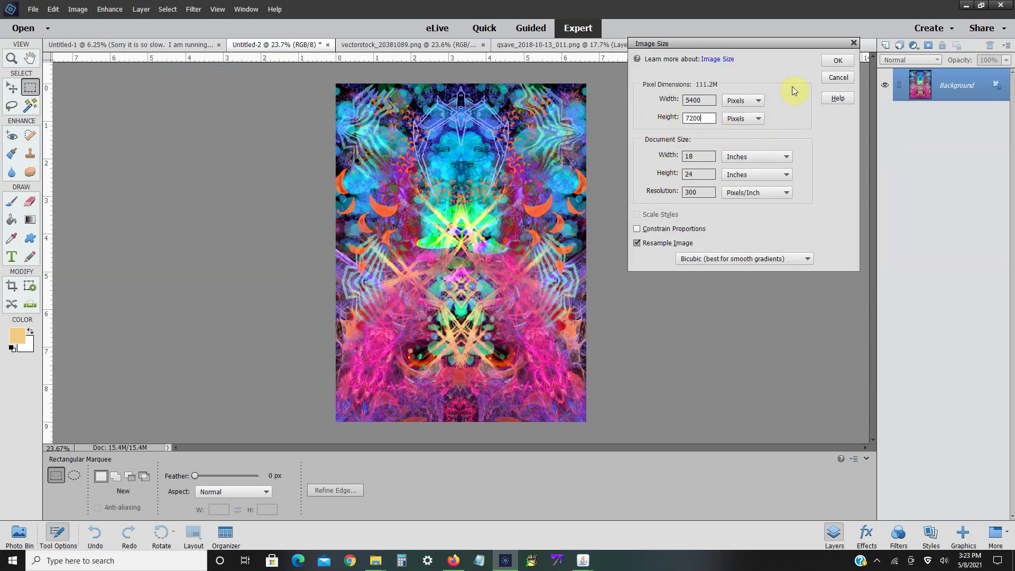
pyautogui.click(828, 59)
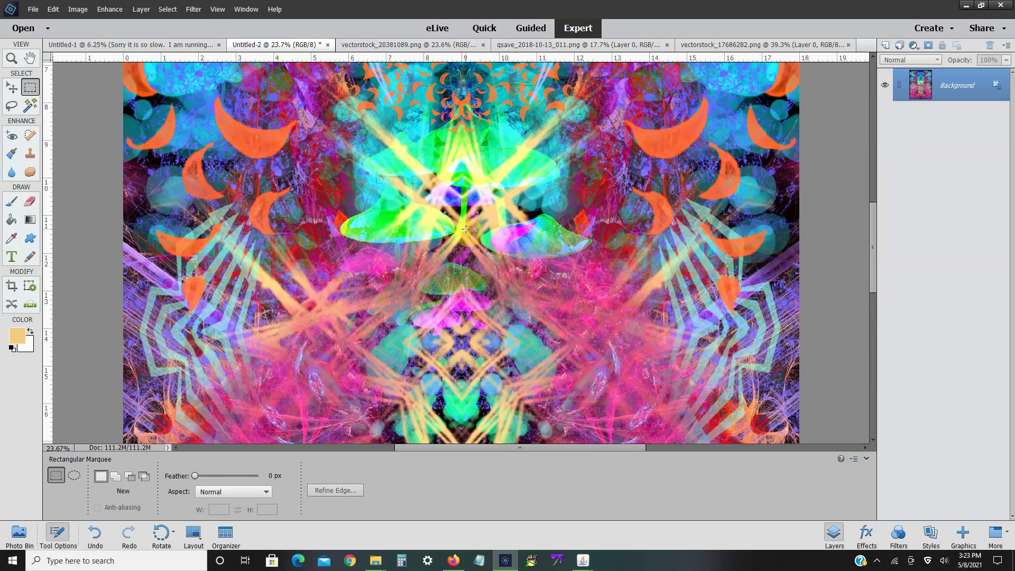
# - Save the collage in the Fractal Fantasia Vol. 2 folder as the JPEG "Third Eye, Fruition med.jpg" at Maximum quality 10
pyautogui.hotkey('ctrl', '-')
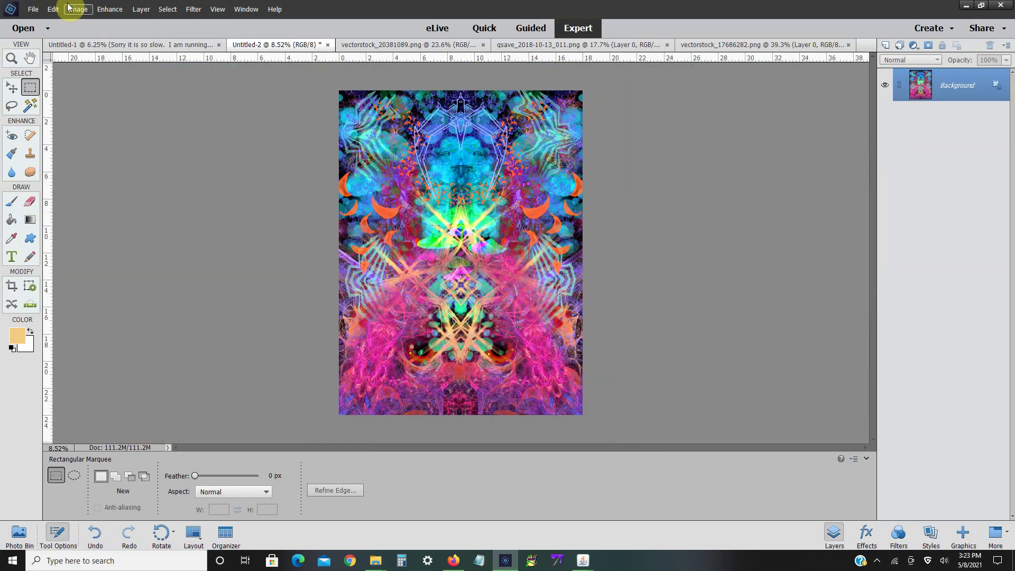
pyautogui.click(33, 9)
pyautogui.click(57, 105)
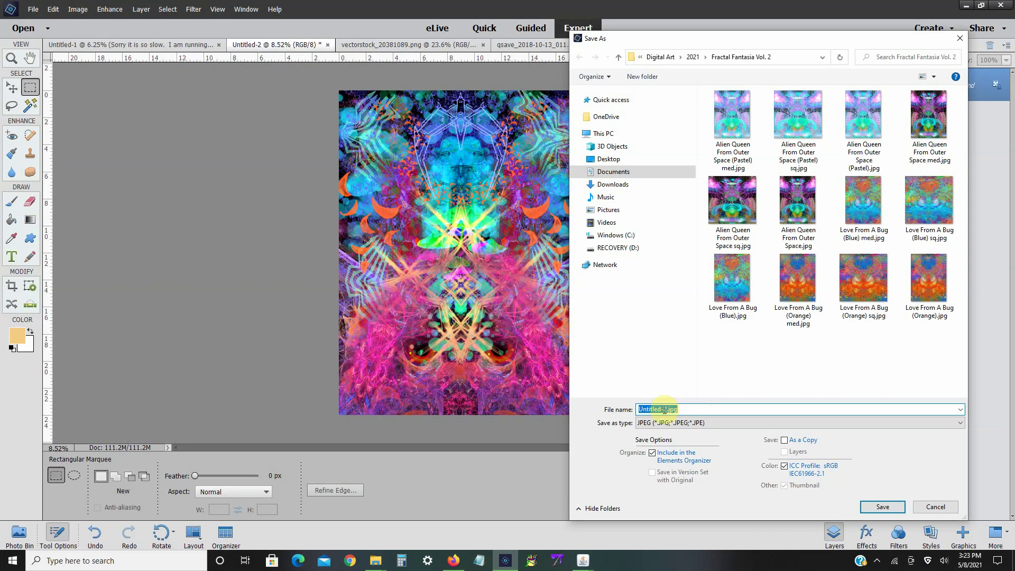
pyautogui.click(665, 410)
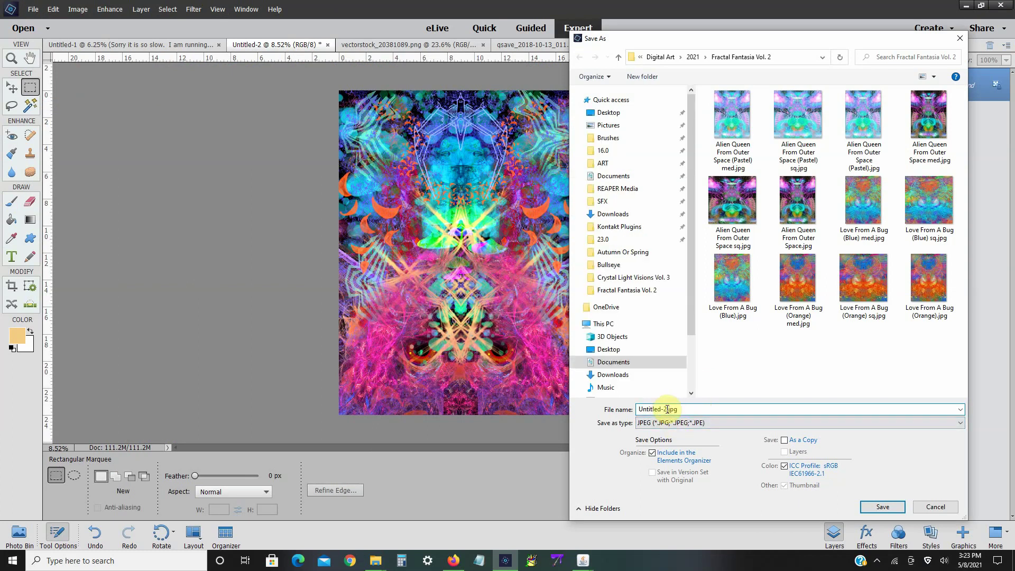
pyautogui.moveTo(667, 409); pyautogui.dragTo(627, 410)
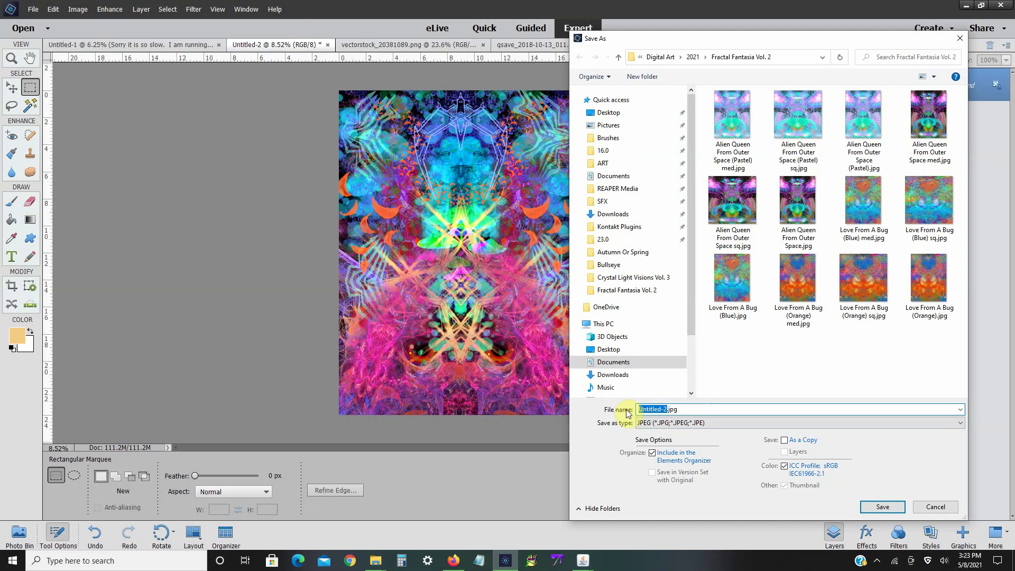
pyautogui.write('Third Eye,')
pyautogui.write('Fruition m')
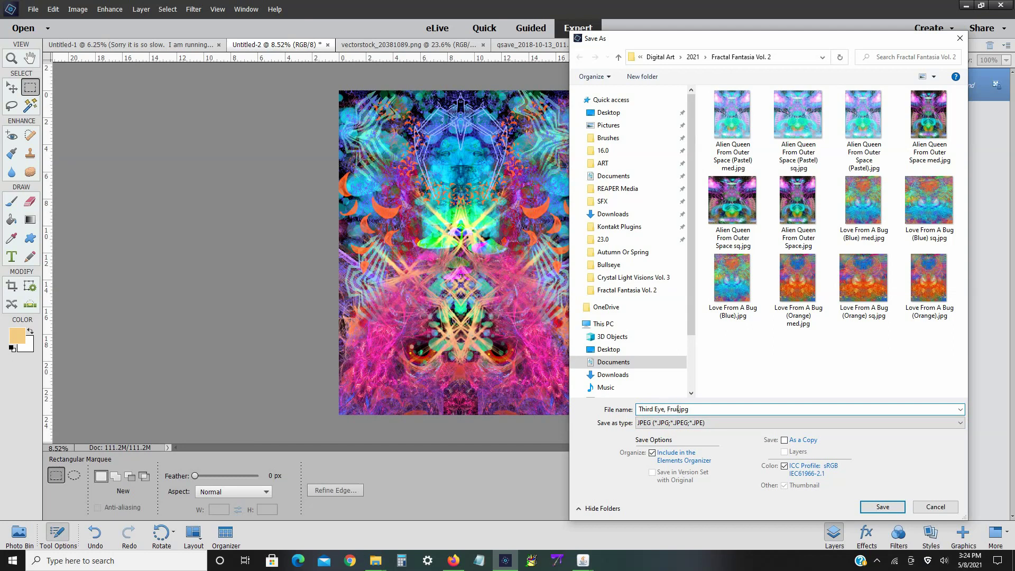
pyautogui.write('ed')
pyautogui.press('Return')
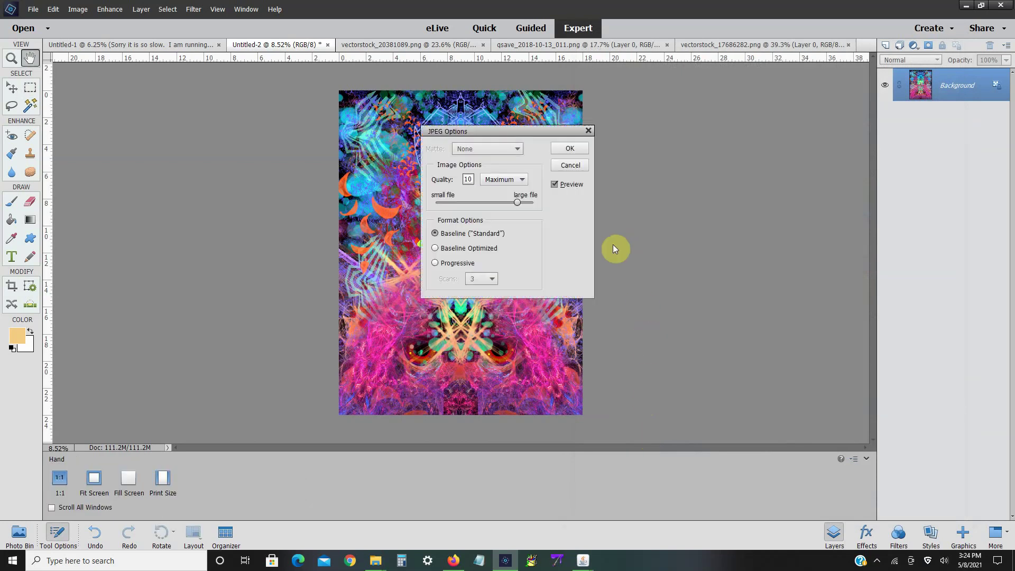
pyautogui.click(574, 148)
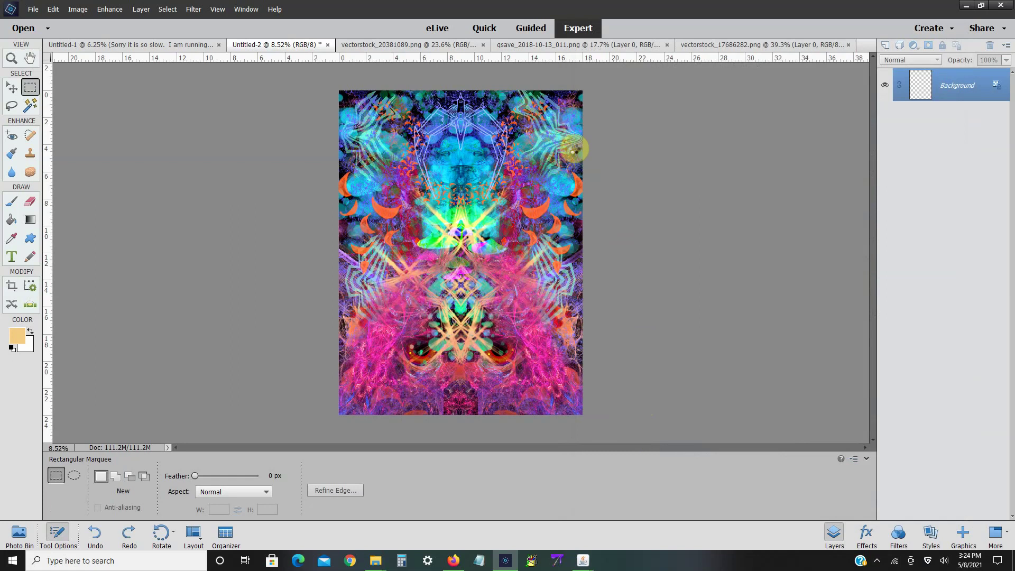
# - Enlarge the image to 10800 pixels wide by 14400 pixels high
pyautogui.click(78, 10)
pyautogui.moveTo(106, 71)
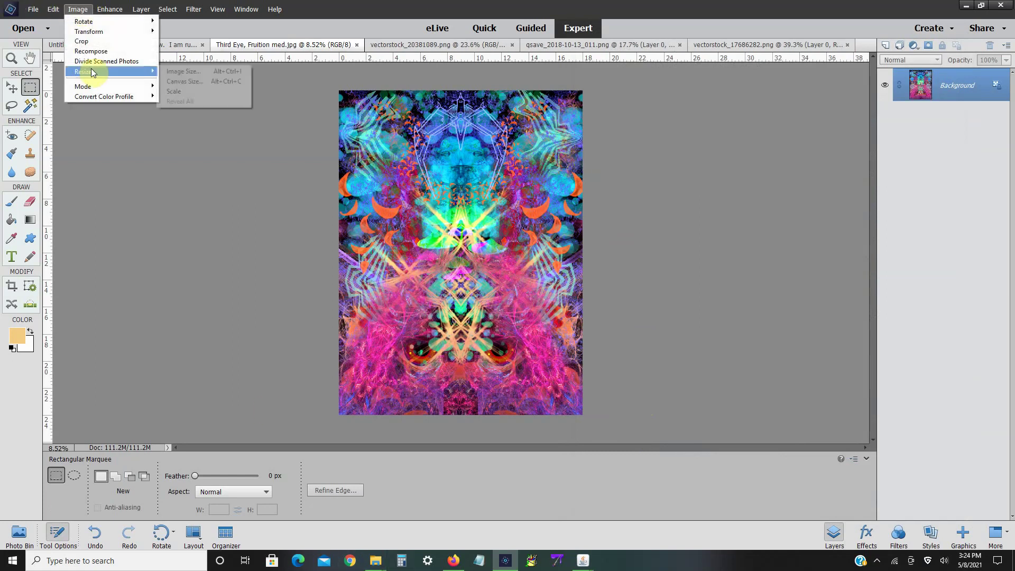
pyautogui.click(181, 77)
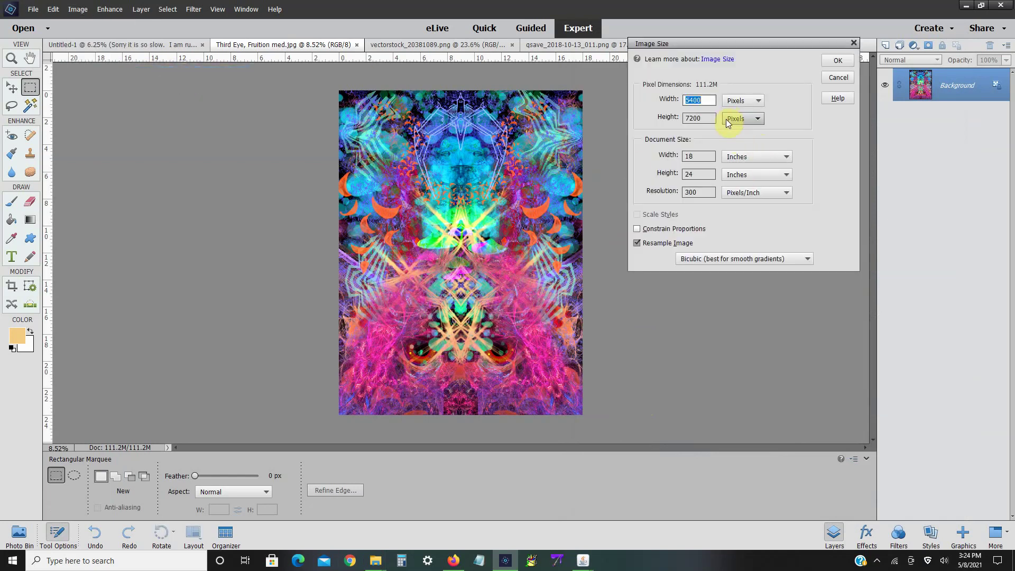
pyautogui.write('10800')
pyautogui.press('Tab')
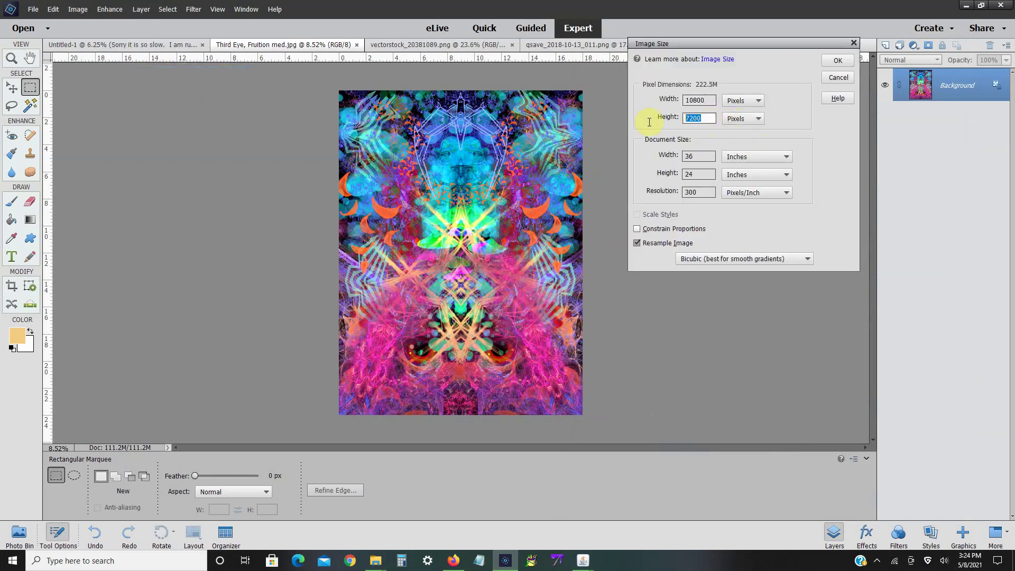
pyautogui.write('14400')
pyautogui.click(836, 62)
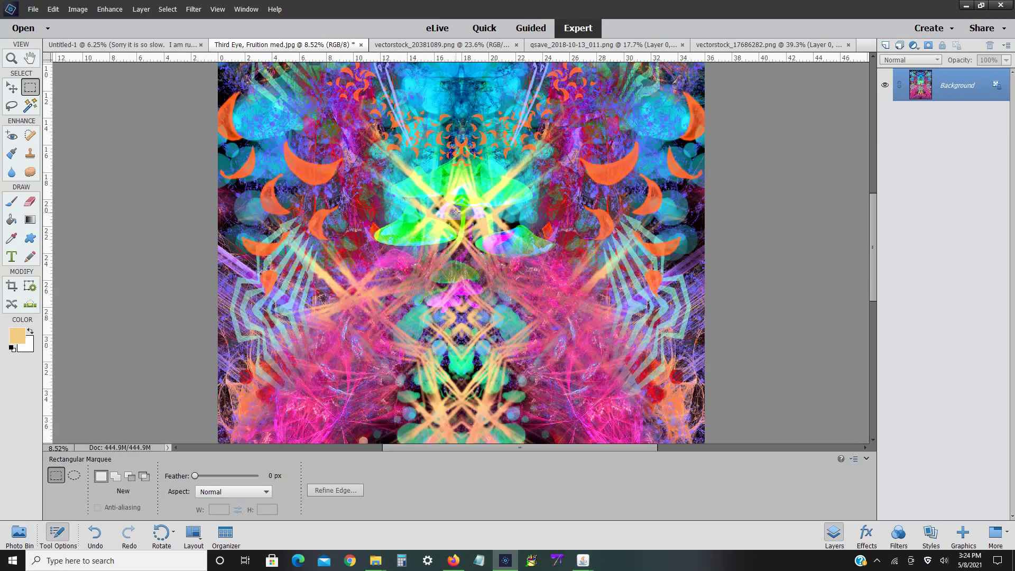
# - Save the enlarged version as a separate JPEG named "Third Eye, Fruition.jpg" at Maximum quality 10
pyautogui.hotkey('ctrl', '-')
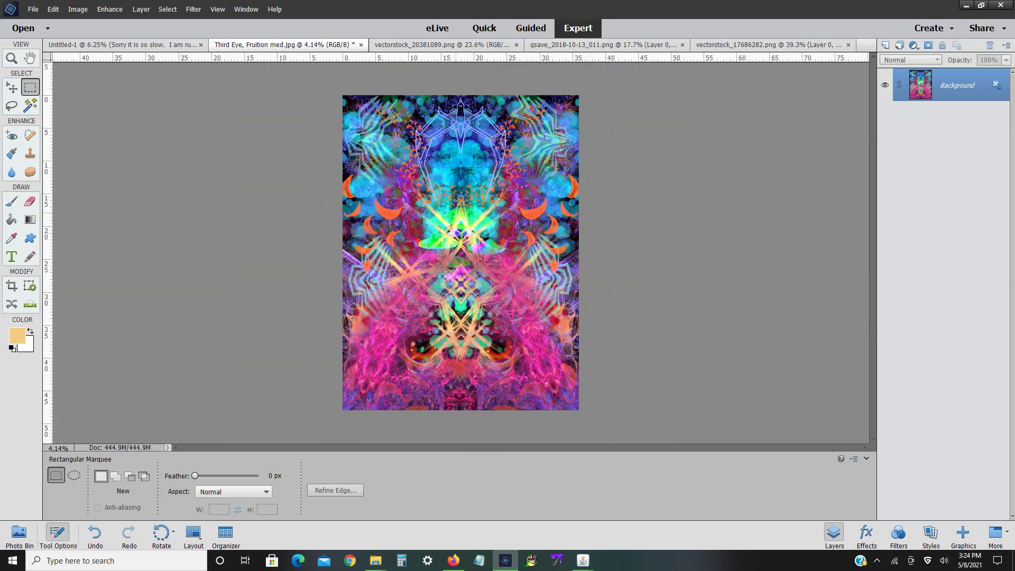
pyautogui.click(32, 9)
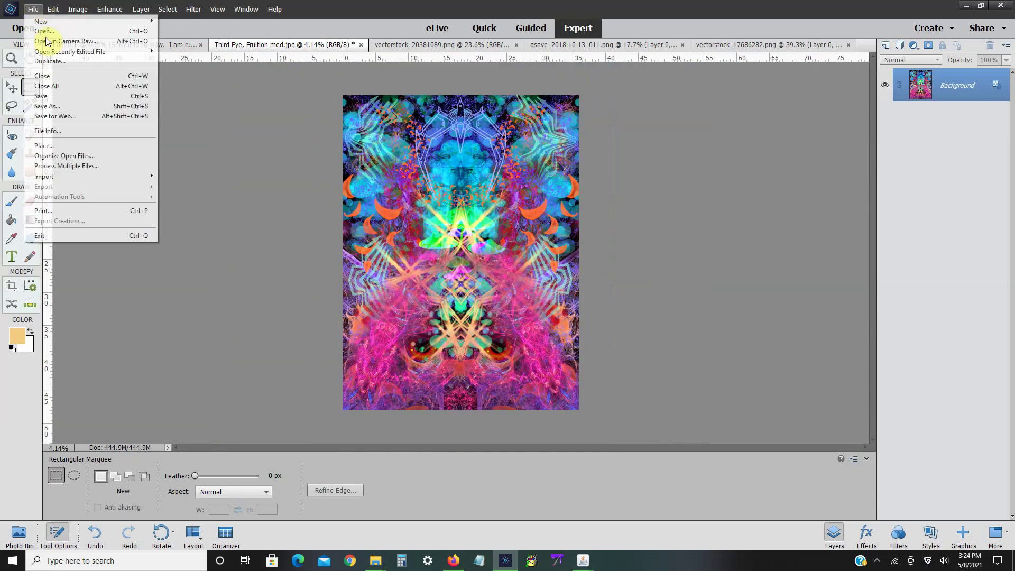
pyautogui.click(61, 106)
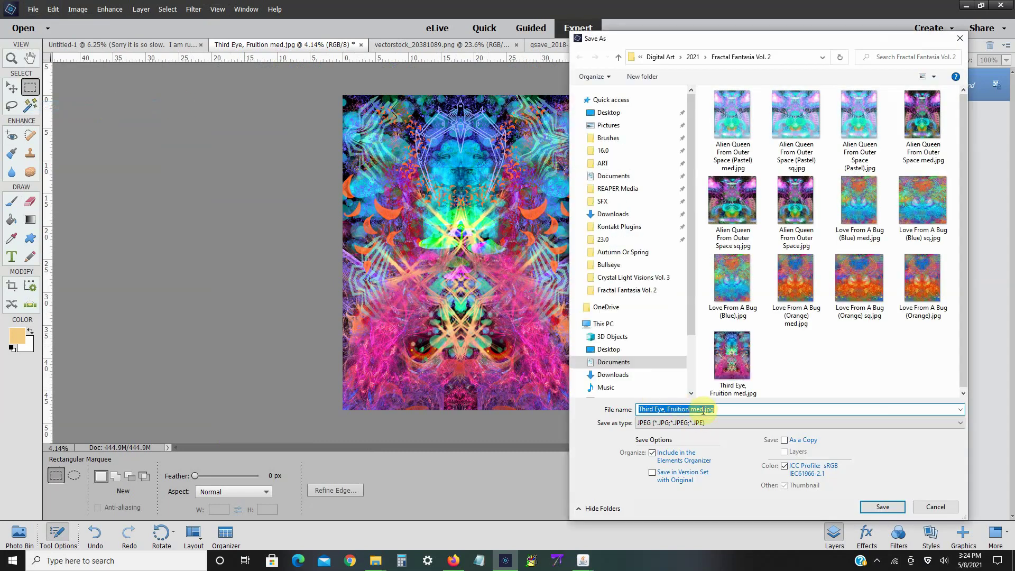
pyautogui.click(703, 410)
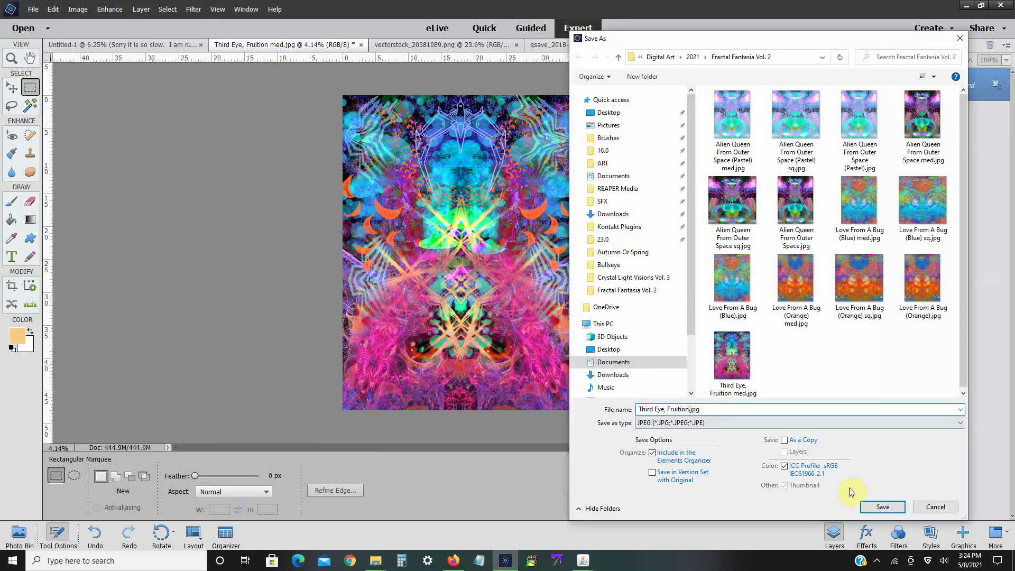
pyautogui.click(892, 506)
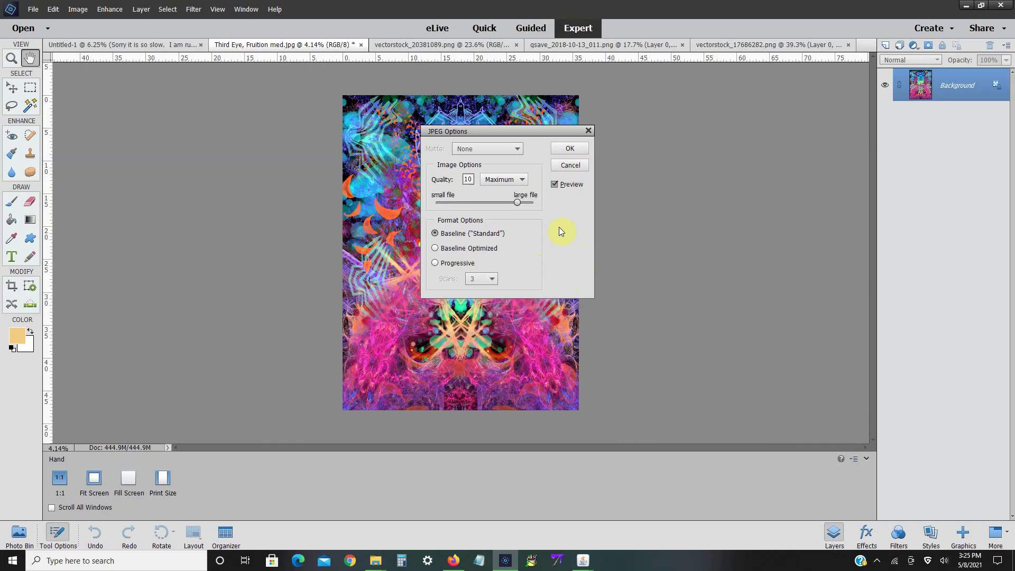
pyautogui.press('m')
pyautogui.press('Return')
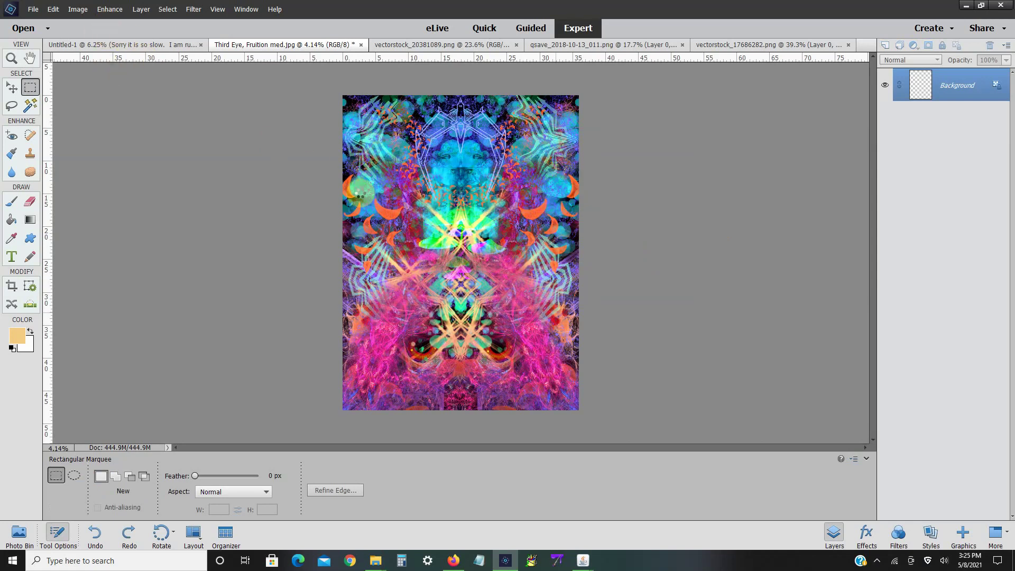
# - Resize the image to a 9000 by 9000 pixel square without constraining proportions
pyautogui.click(78, 9)
pyautogui.moveTo(106, 70)
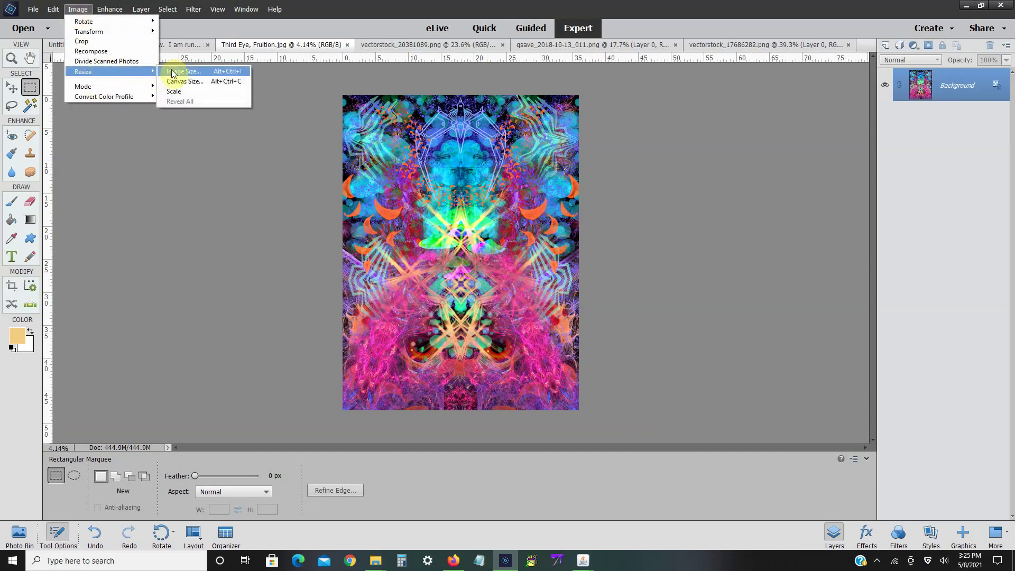
pyautogui.click(180, 74)
pyautogui.write('9000')
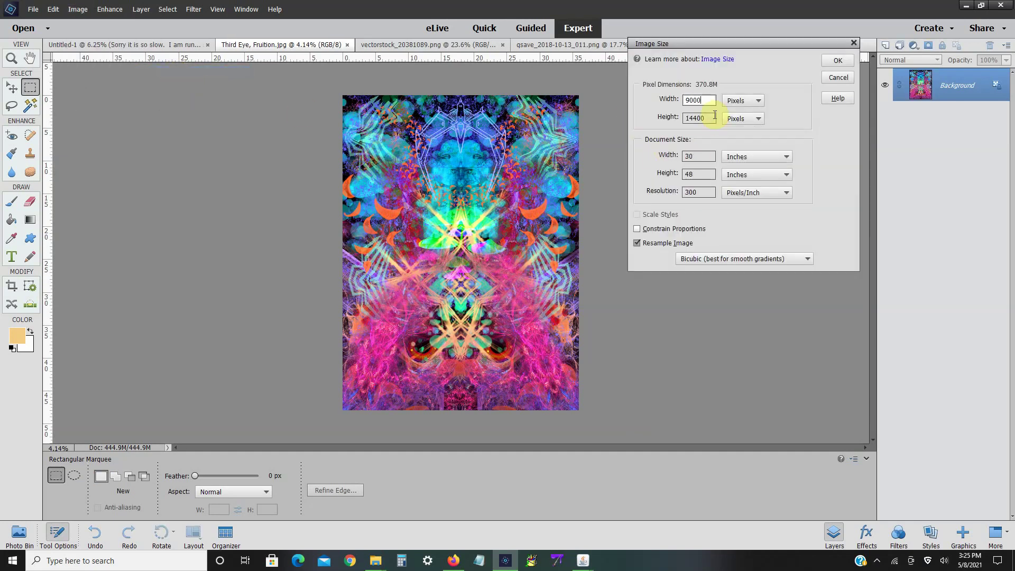
pyautogui.press('Tab')
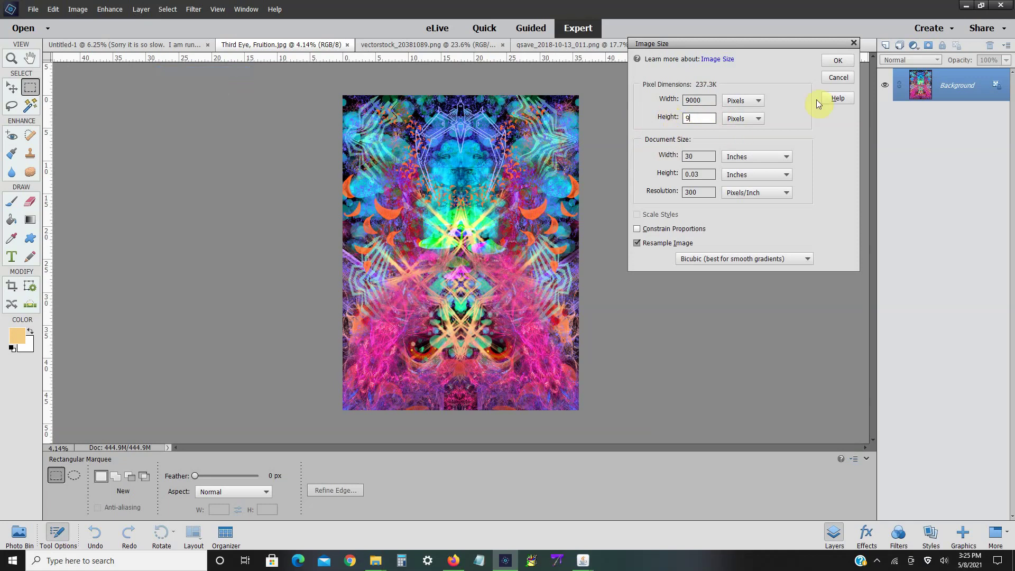
pyautogui.click(834, 62)
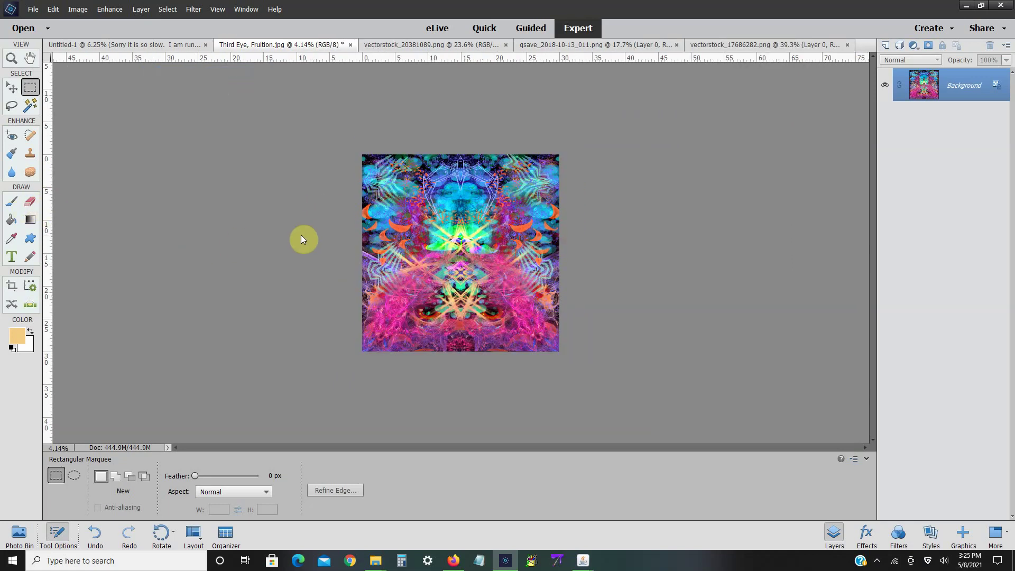
# - Save the square version as a separate JPEG named "Third Eye, Fruition sq.jpg" at Maximum quality 10
pyautogui.click(32, 9)
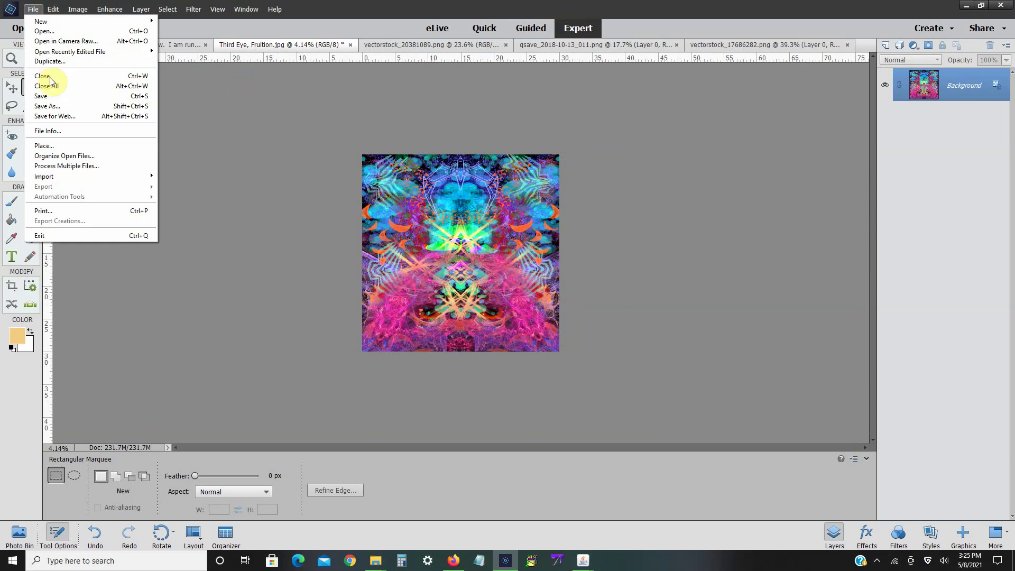
pyautogui.click(50, 109)
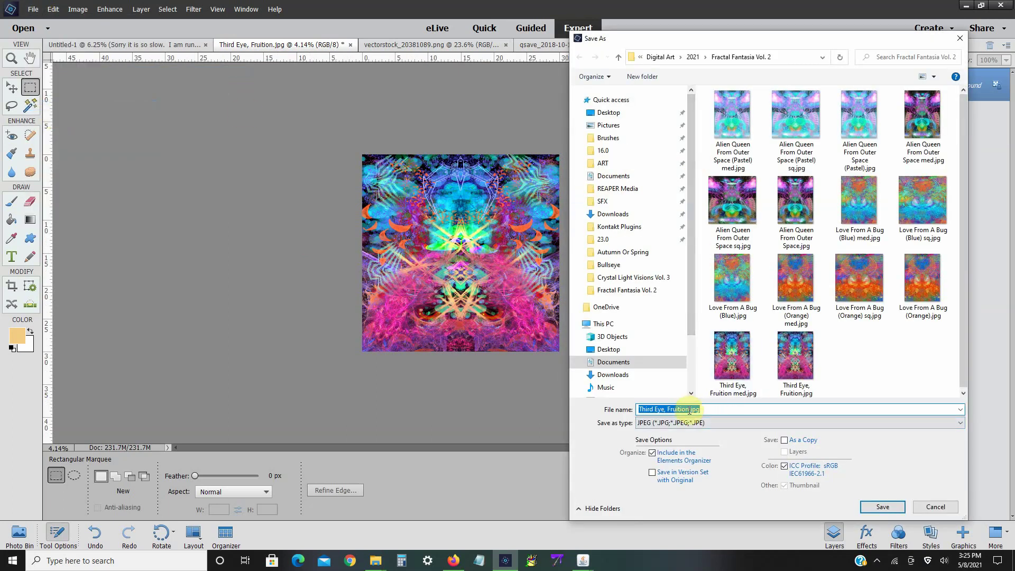
pyautogui.click(690, 410)
pyautogui.write('sq')
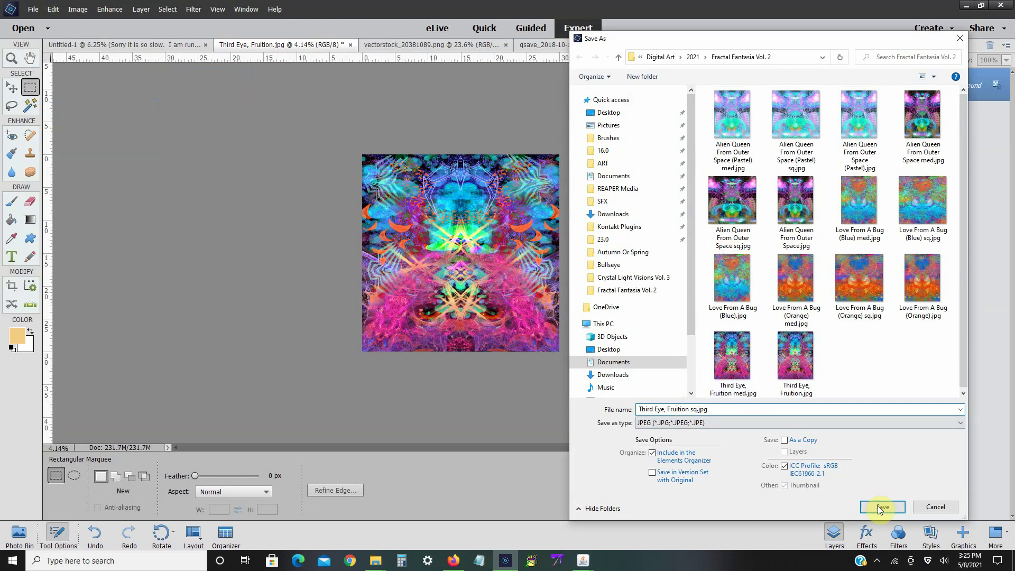
pyautogui.click(881, 508)
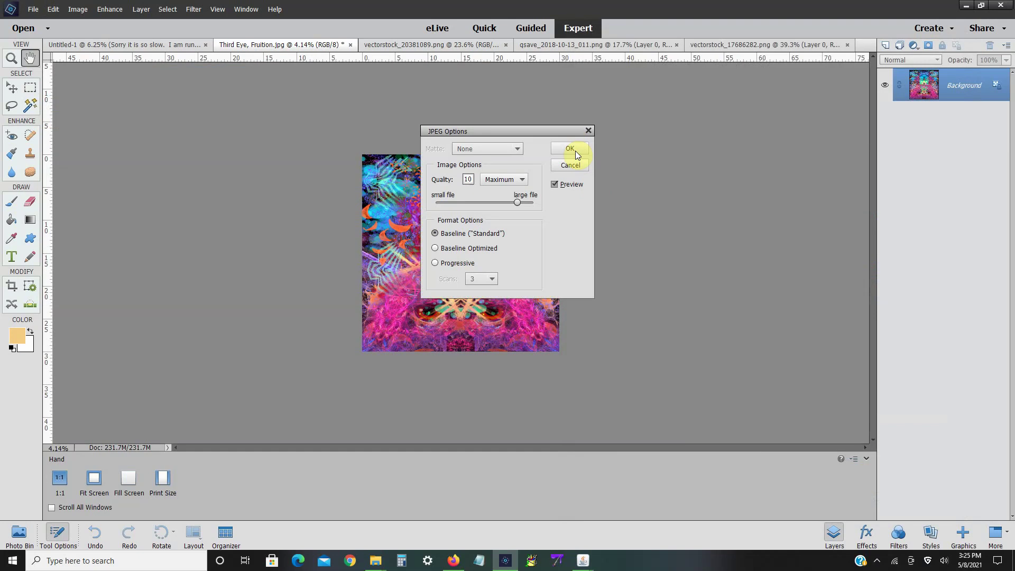
pyautogui.click(576, 150)
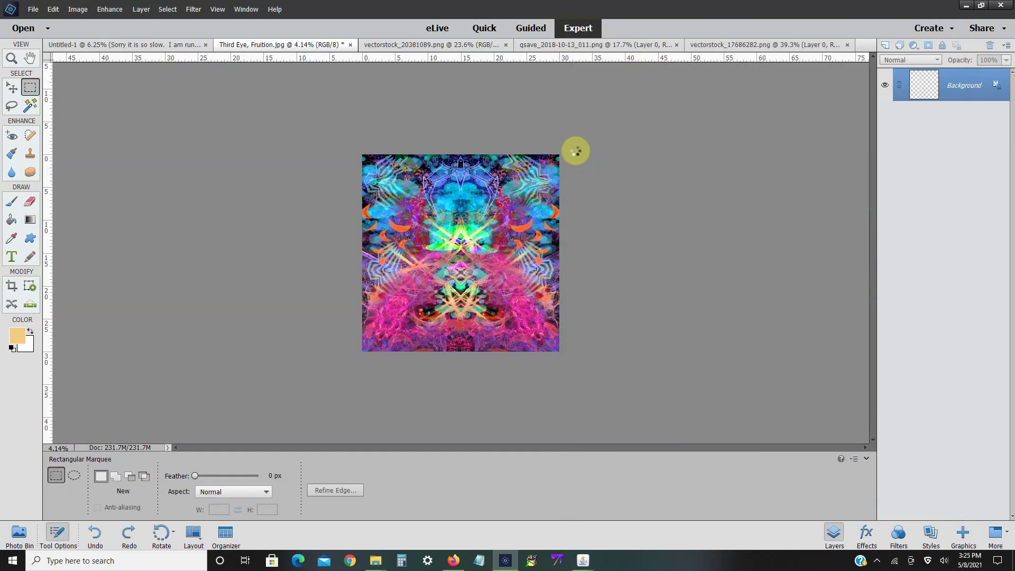
# - Undo the last two image size changes and fit the whole artwork in the window
pyautogui.moveTo(506, 567)
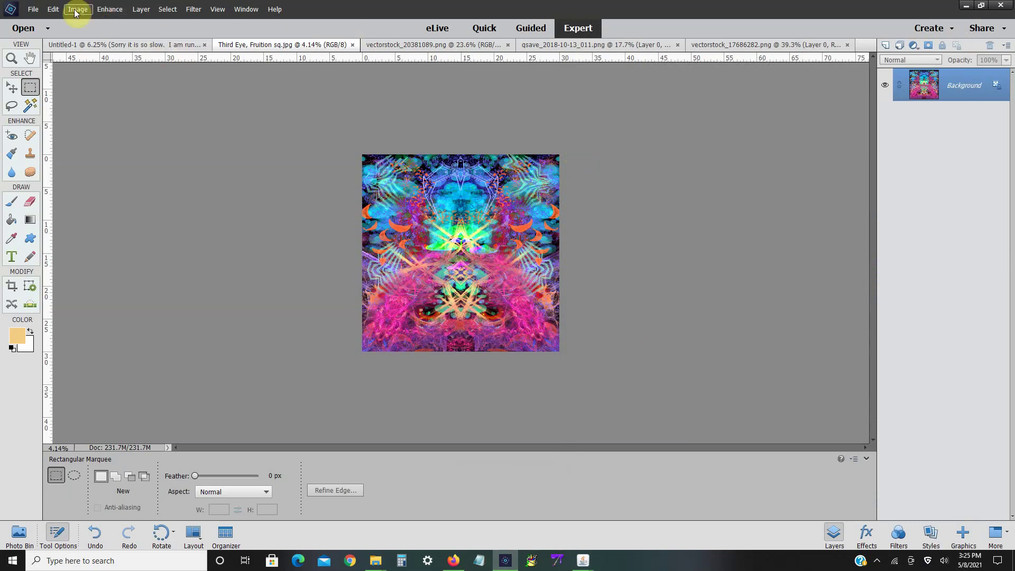
pyautogui.click(52, 9)
pyautogui.click(62, 21)
pyautogui.click(53, 9)
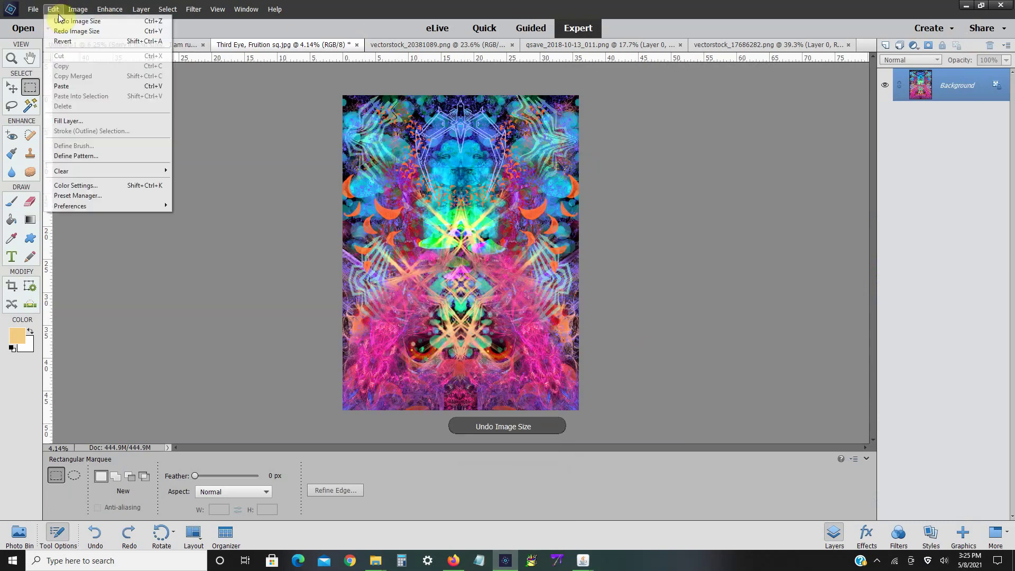
pyautogui.click(60, 21)
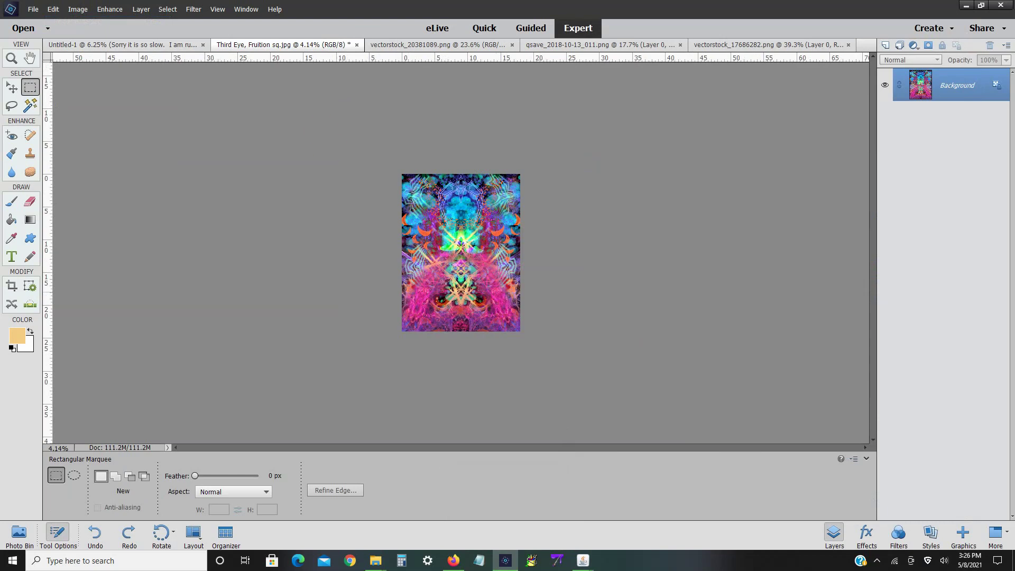
pyautogui.hotkey('ctrl', '=')
pyautogui.hotkey('ctrl', '0')
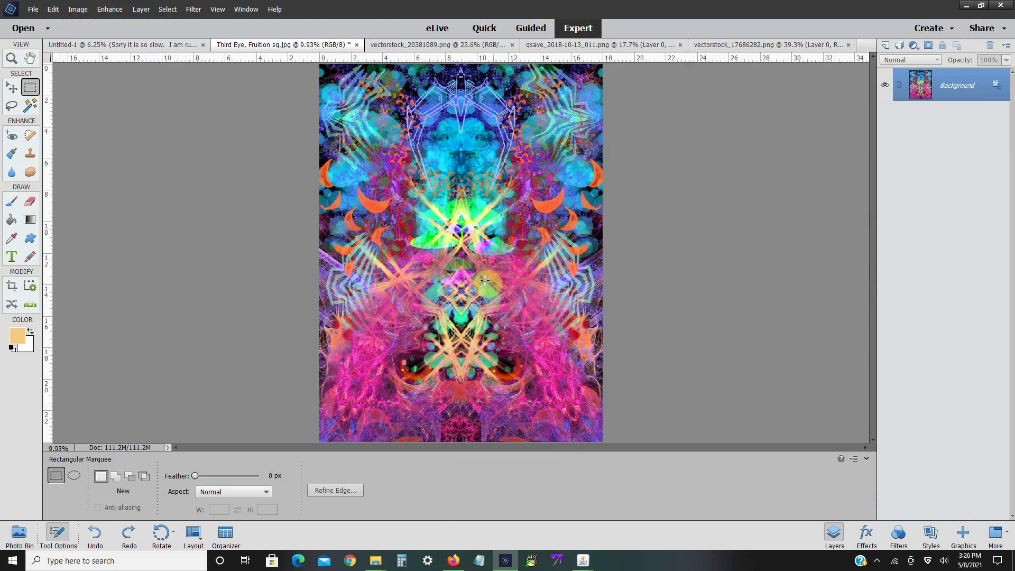
# - Shift the artwork's master hue to -132 and lower its master saturation to -10 with Hue/Saturation
pyautogui.click(119, 10)
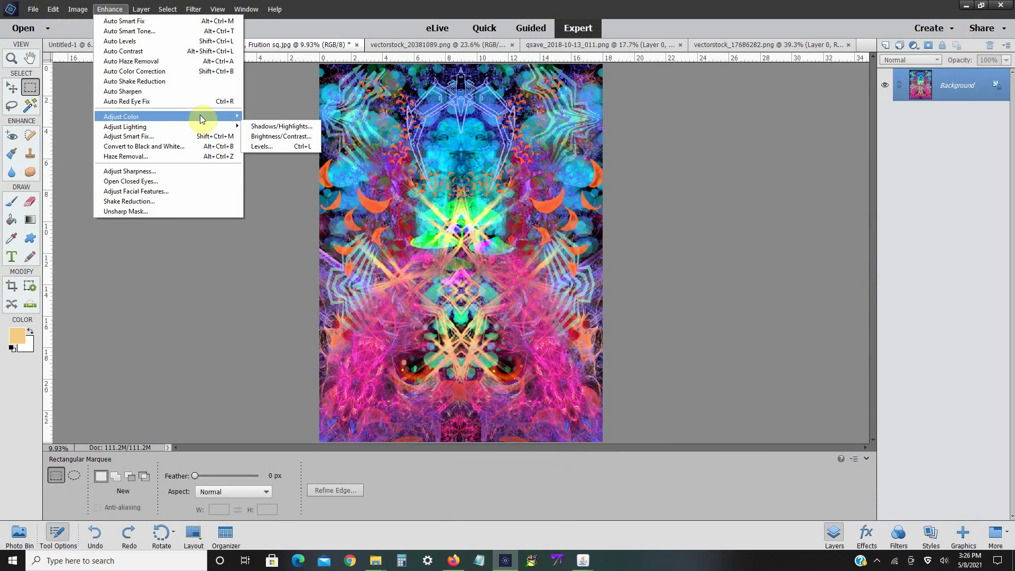
pyautogui.click(253, 127)
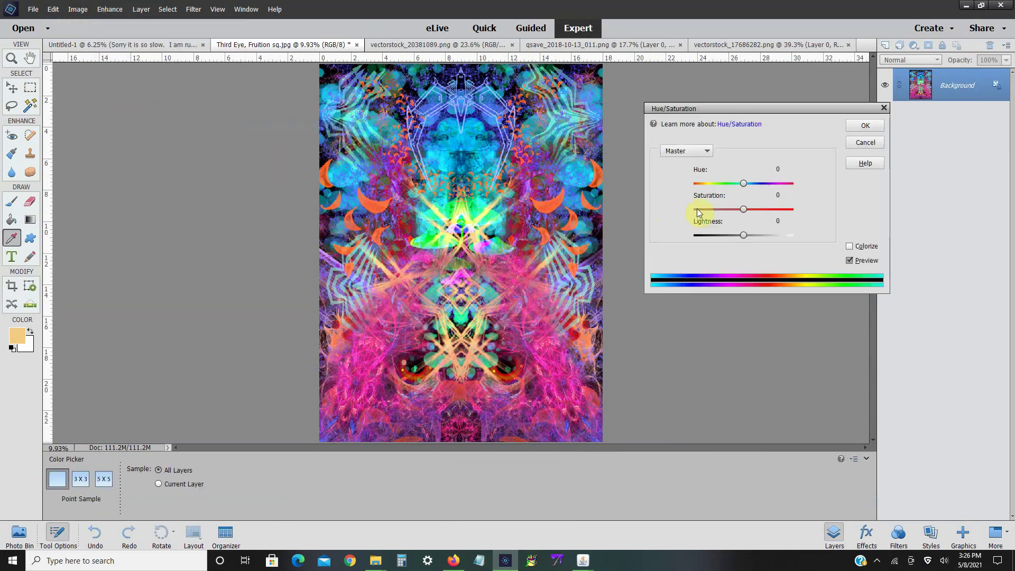
pyautogui.moveTo(744, 185); pyautogui.dragTo(820, 184)
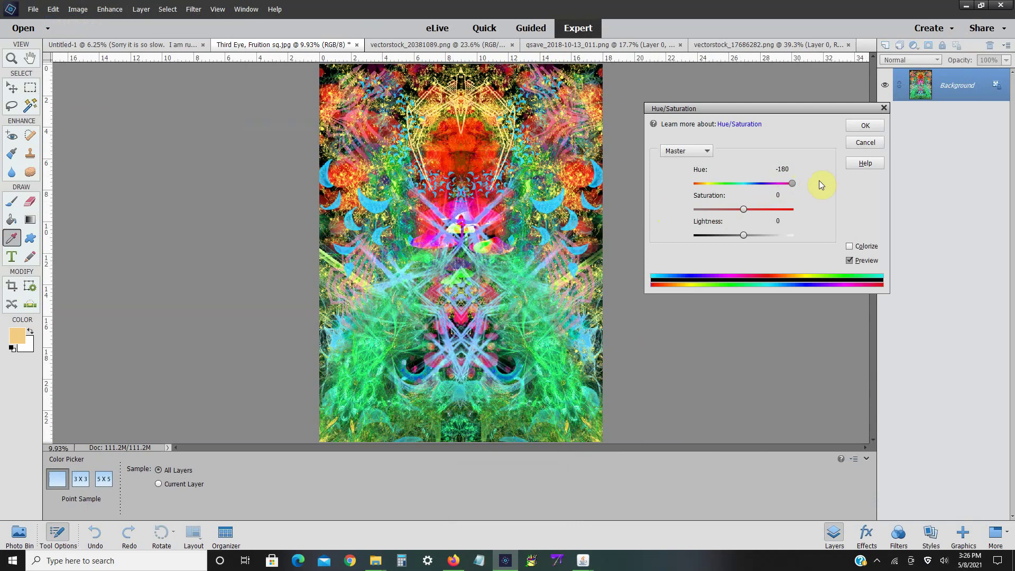
pyautogui.moveTo(801, 183); pyautogui.dragTo(784, 187)
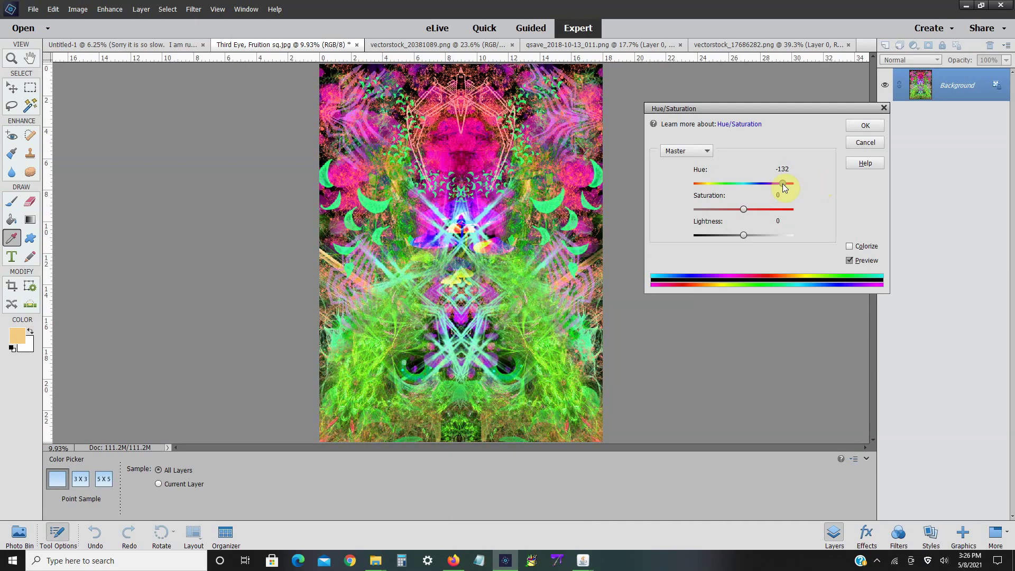
pyautogui.moveTo(745, 205)
pyautogui.mouseDown()
pyautogui.moveTo(724, 211)
pyautogui.moveTo(740, 213)
pyautogui.mouseUp()
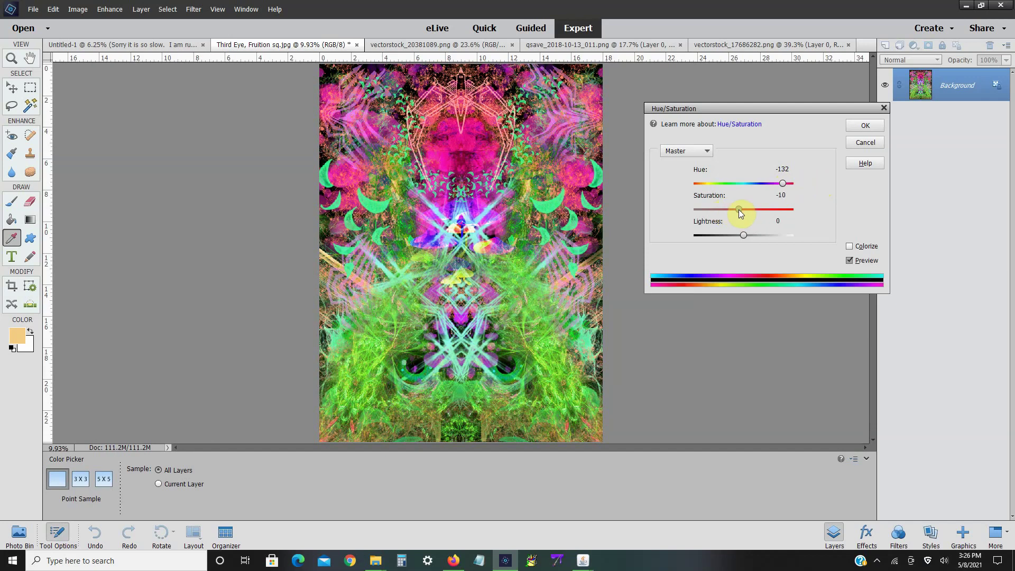
# - Test the saturation of the Magentas, and fine-tune the saturation and hue of the Reds
pyautogui.click(703, 153)
pyautogui.click(703, 214)
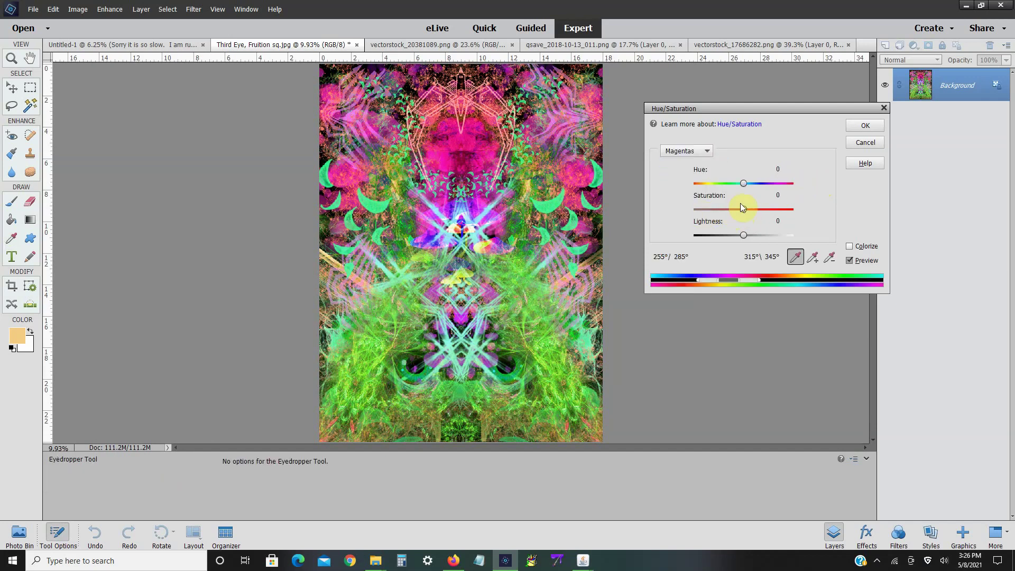
pyautogui.moveTo(744, 208)
pyautogui.mouseDown()
pyautogui.moveTo(715, 208)
pyautogui.moveTo(744, 206)
pyautogui.mouseUp()
pyautogui.click(703, 152)
pyautogui.click(709, 172)
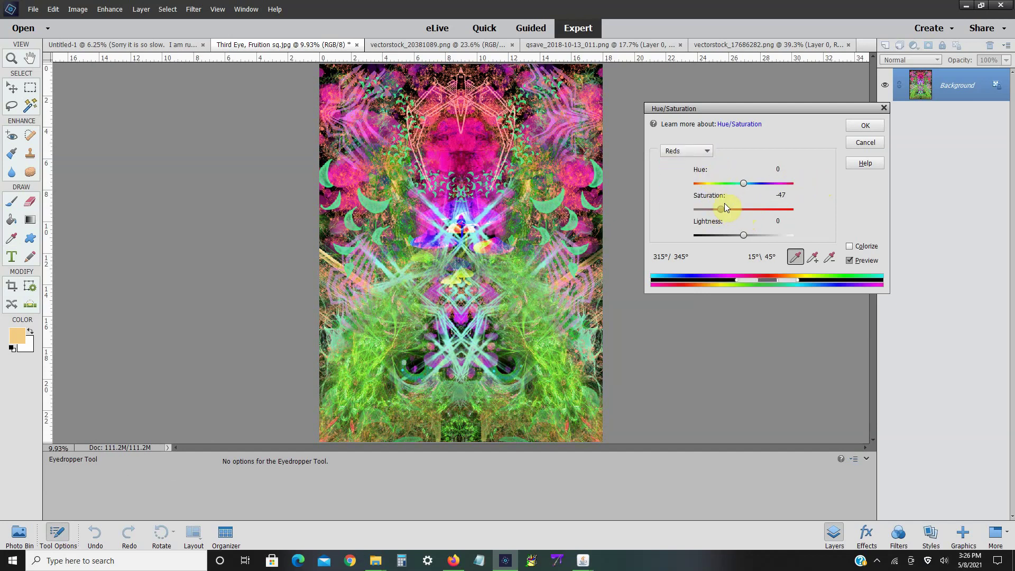
pyautogui.moveTo(724, 204); pyautogui.dragTo(737, 209)
pyautogui.moveTo(744, 183)
pyautogui.mouseDown()
pyautogui.moveTo(735, 185)
pyautogui.moveTo(754, 191)
pyautogui.mouseUp()
# - Test the hue of the Yellows, and set the hue of the Greens to -26
pyautogui.click(687, 151)
pyautogui.click(693, 185)
pyautogui.moveTo(743, 185); pyautogui.dragTo(743, 184)
pyautogui.click(705, 152)
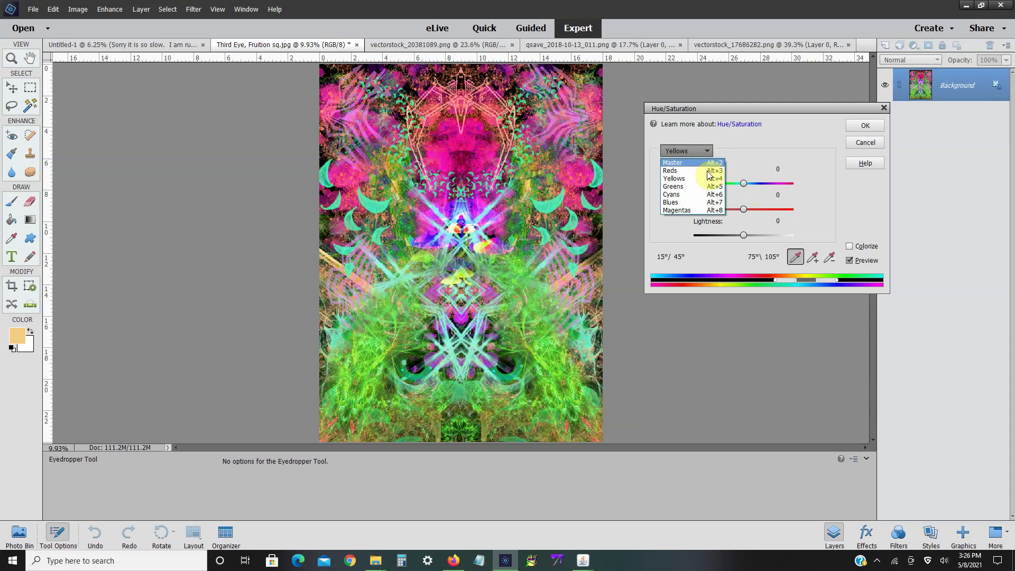
pyautogui.click(703, 187)
pyautogui.moveTo(743, 183); pyautogui.dragTo(731, 183)
# - Set the hue of the Blues to +12 and apply the Hue/Saturation adjustment
pyautogui.click(706, 151)
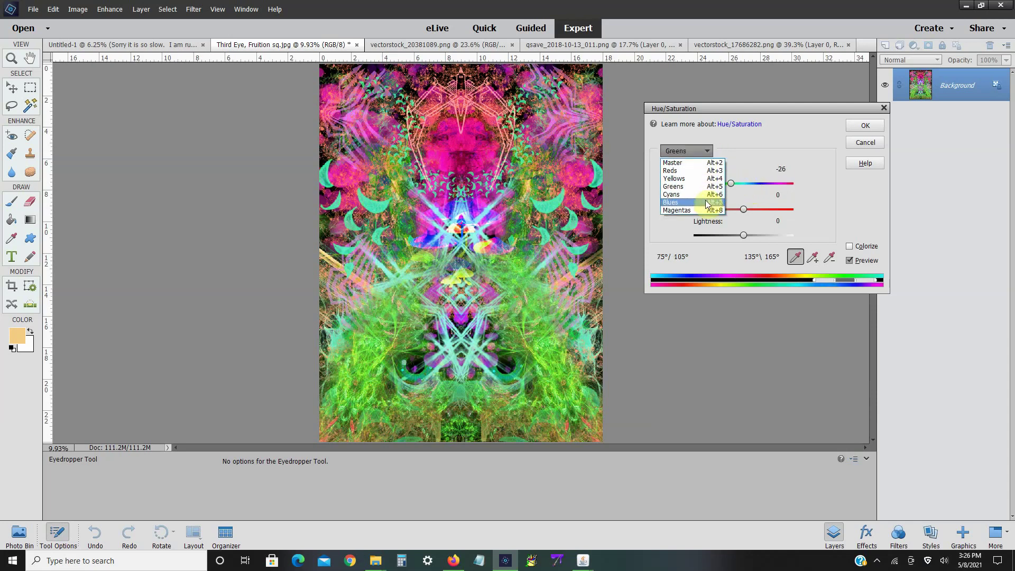
pyautogui.click(707, 205)
pyautogui.moveTo(742, 183)
pyautogui.mouseDown()
pyautogui.moveTo(724, 182)
pyautogui.moveTo(759, 179)
pyautogui.moveTo(735, 183)
pyautogui.moveTo(749, 180)
pyautogui.mouseUp()
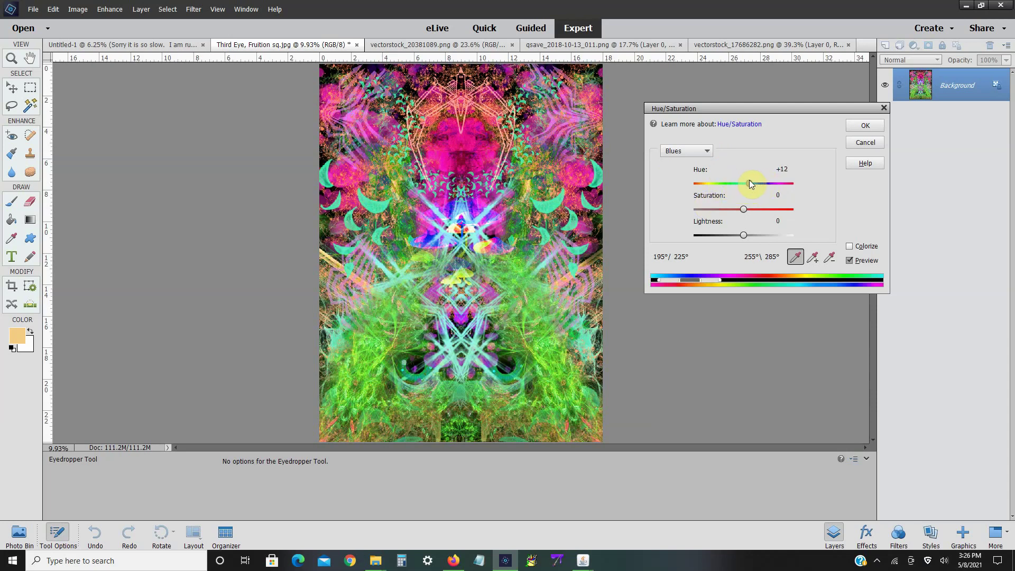
pyautogui.click(866, 125)
# - Apply Shadows/Highlights to the artwork with shadows lightened 35% and midtone contrast at -25%
pyautogui.click(110, 9)
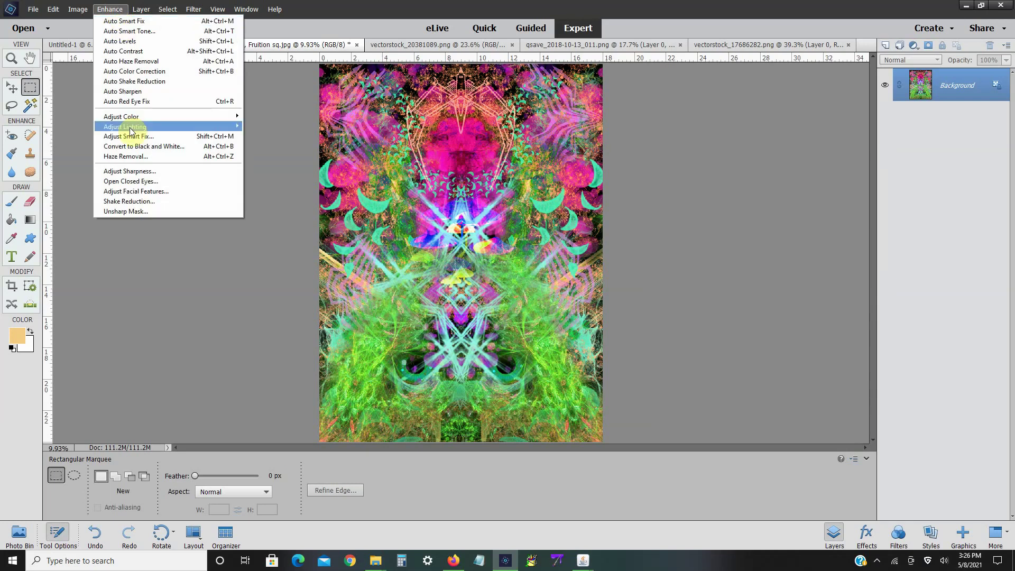
pyautogui.click(288, 135)
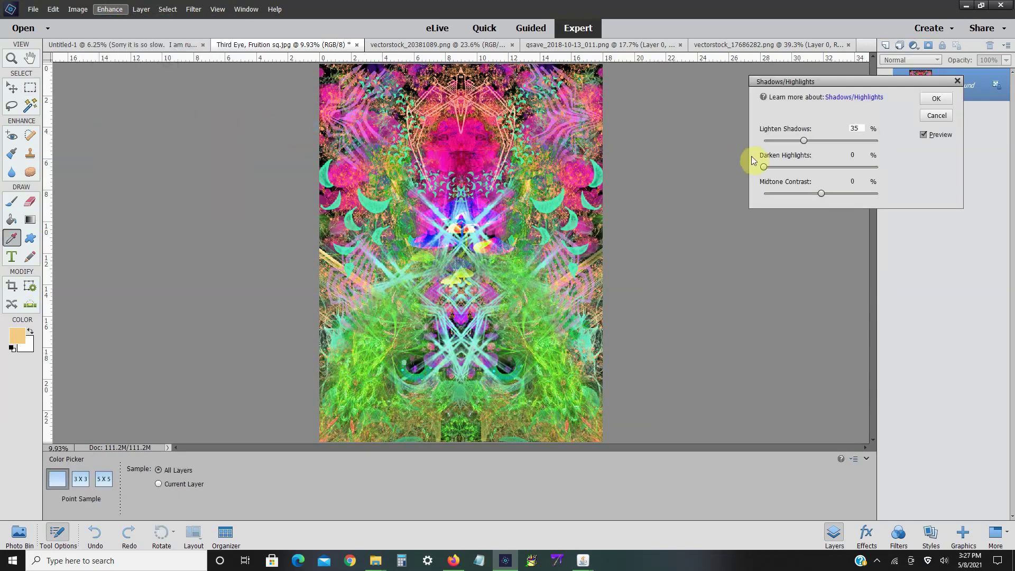
pyautogui.moveTo(818, 194)
pyautogui.mouseDown()
pyautogui.moveTo(785, 197)
pyautogui.moveTo(806, 202)
pyautogui.mouseUp()
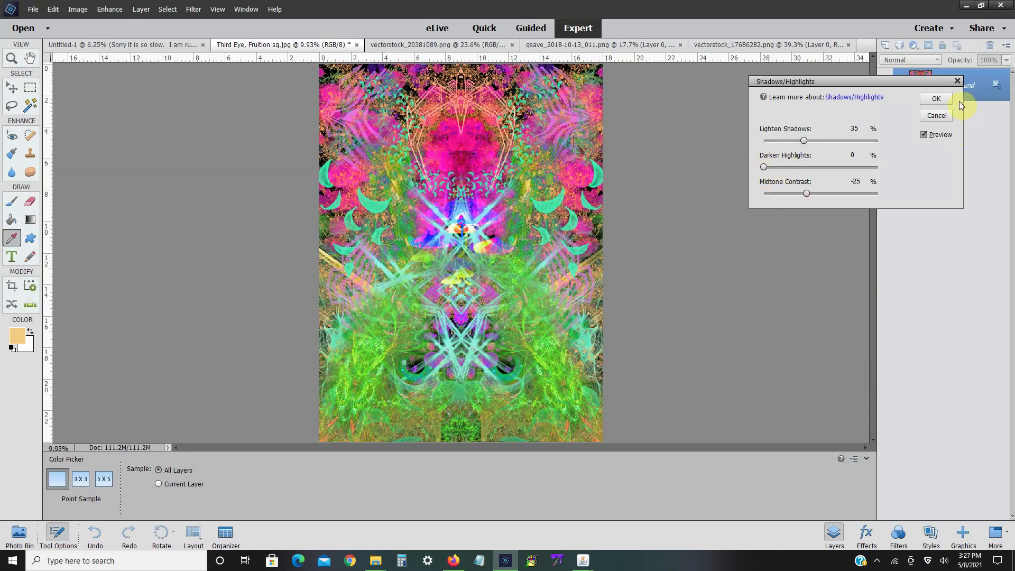
pyautogui.click(936, 100)
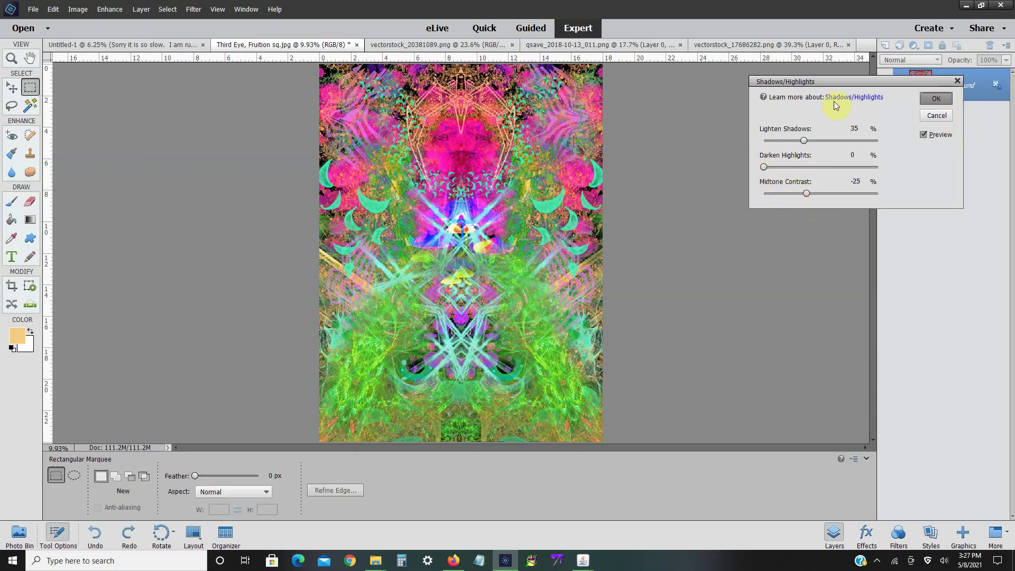
# - Start a Levels adjustment and lower the Blue channel's white input level to 177
pyautogui.click(109, 8)
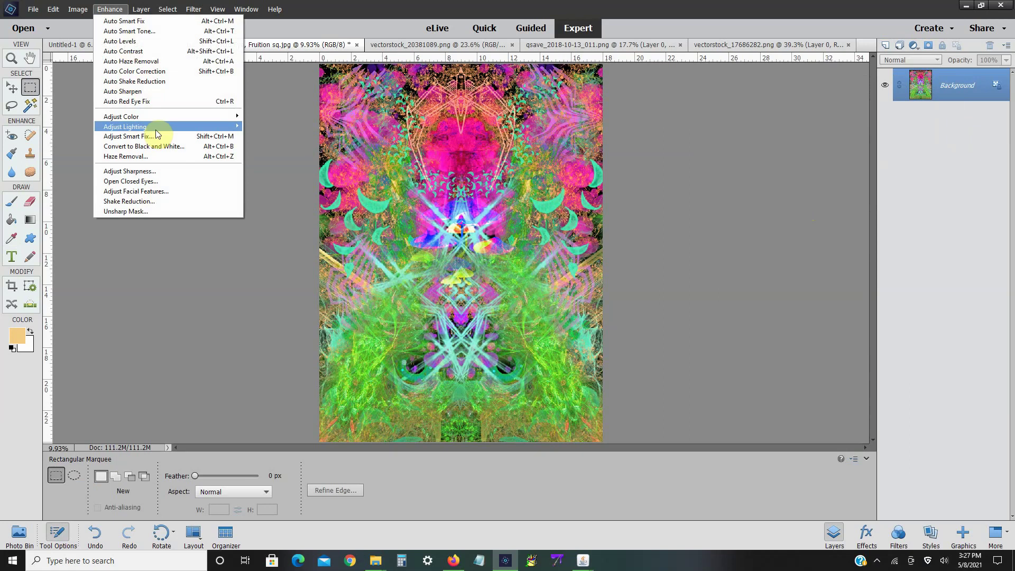
pyautogui.moveTo(159, 128)
pyautogui.click(254, 147)
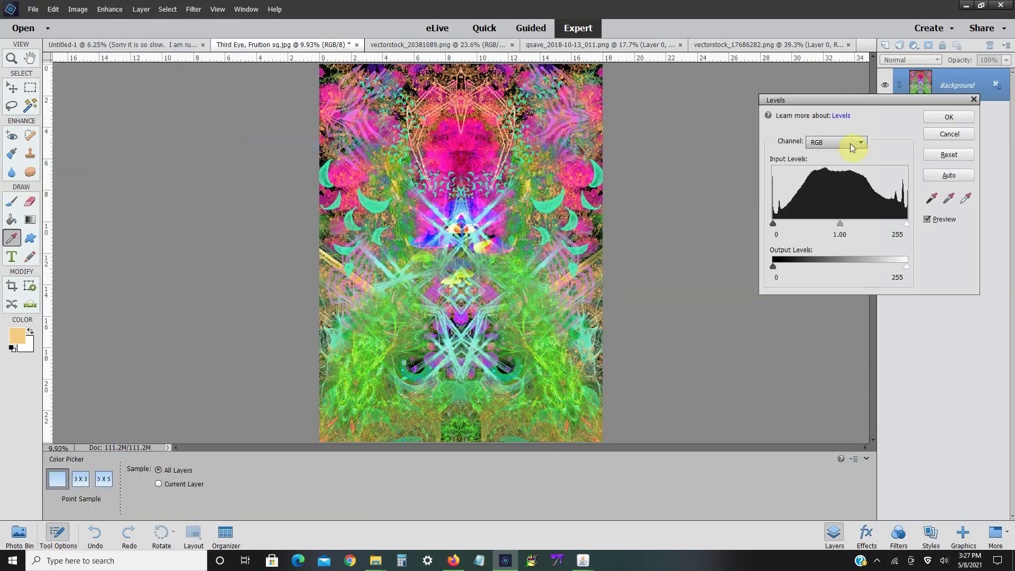
pyautogui.click(850, 143)
pyautogui.click(846, 174)
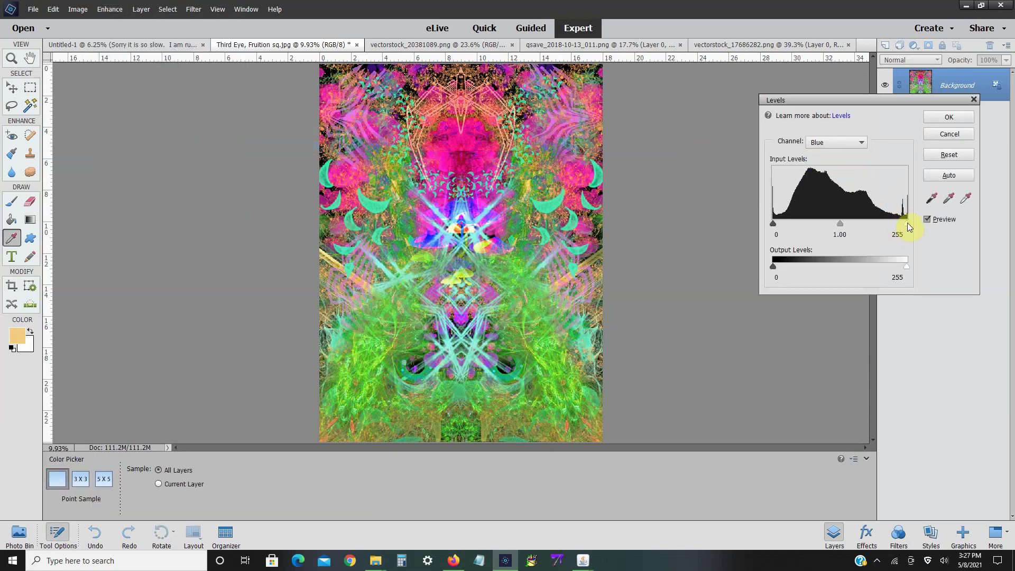
pyautogui.moveTo(907, 223); pyautogui.dragTo(866, 222)
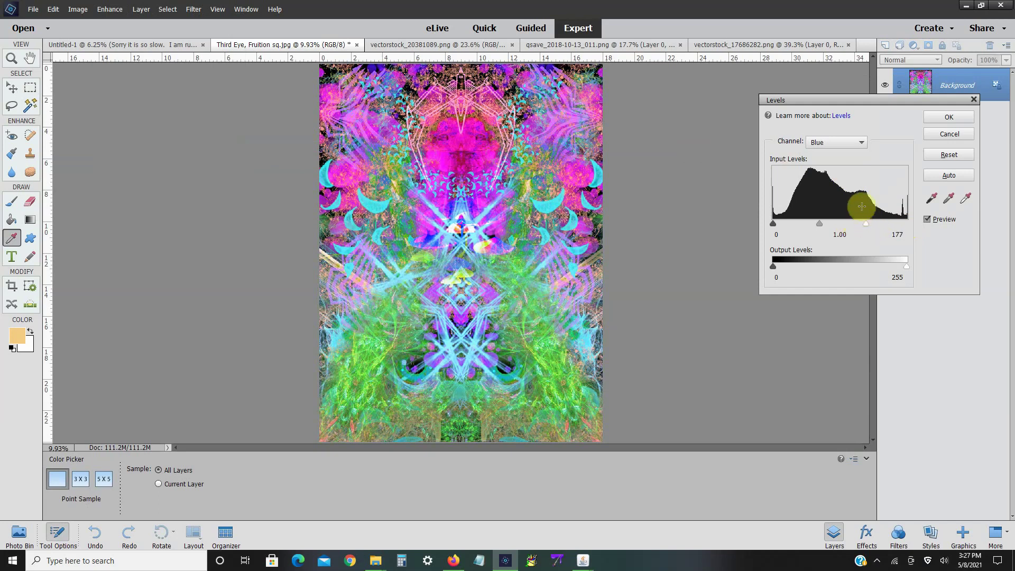
# - Set the Green channel's midtone input to 0.97 and white input to 239, and slightly raise its black input
pyautogui.click(852, 152)
pyautogui.click(840, 170)
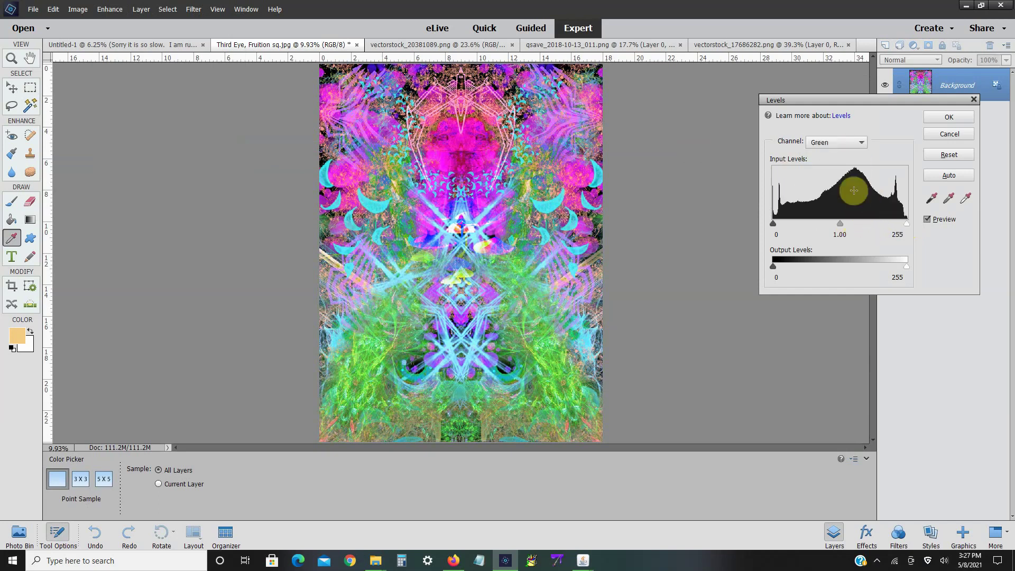
pyautogui.moveTo(844, 221)
pyautogui.mouseDown()
pyautogui.moveTo(861, 233)
pyautogui.moveTo(829, 227)
pyautogui.moveTo(842, 237)
pyautogui.mouseUp()
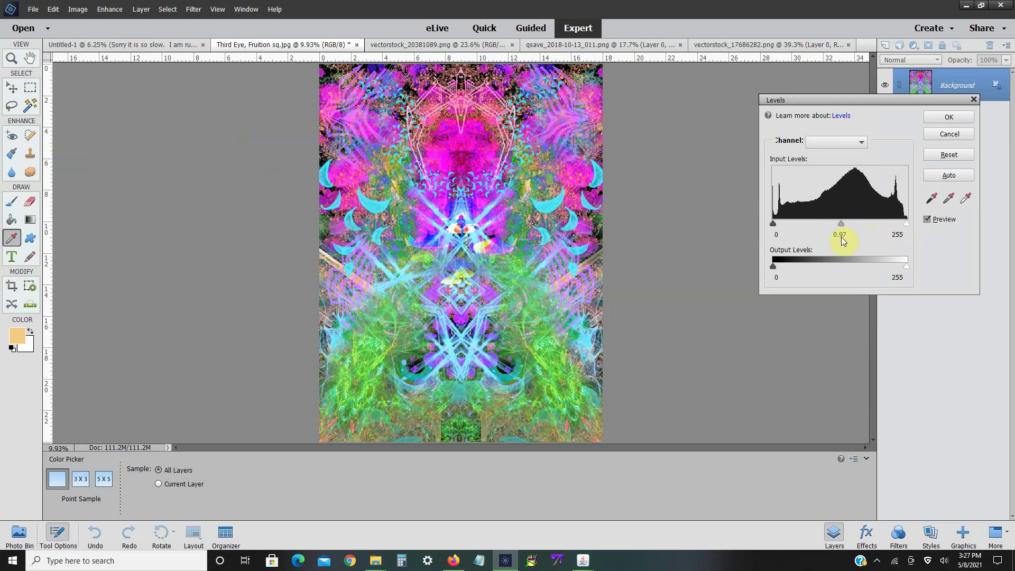
pyautogui.moveTo(907, 231)
pyautogui.mouseDown()
pyautogui.moveTo(888, 223)
pyautogui.moveTo(909, 233)
pyautogui.moveTo(900, 238)
pyautogui.mouseUp()
pyautogui.moveTo(775, 224)
pyautogui.mouseDown()
pyautogui.moveTo(795, 232)
pyautogui.moveTo(781, 236)
pyautogui.mouseUp()
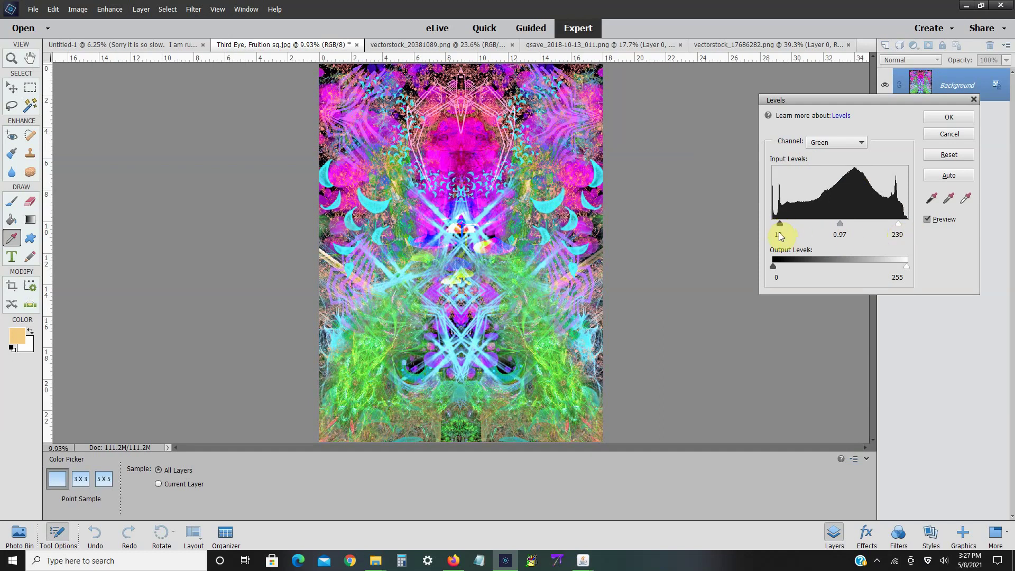
# - Raise the Red channel's black input level to 32
pyautogui.click(835, 142)
pyautogui.click(826, 156)
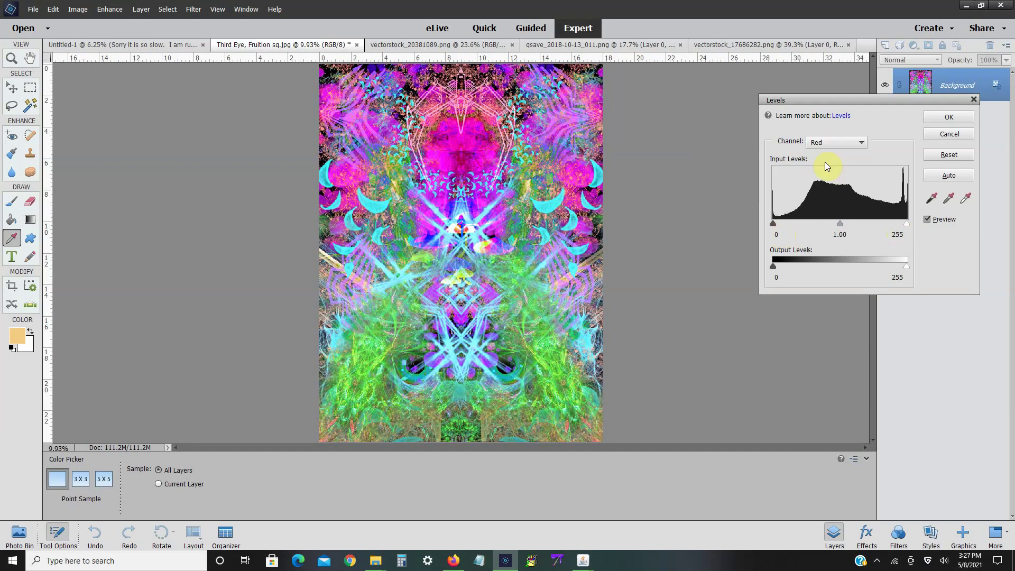
pyautogui.moveTo(773, 223); pyautogui.dragTo(792, 228)
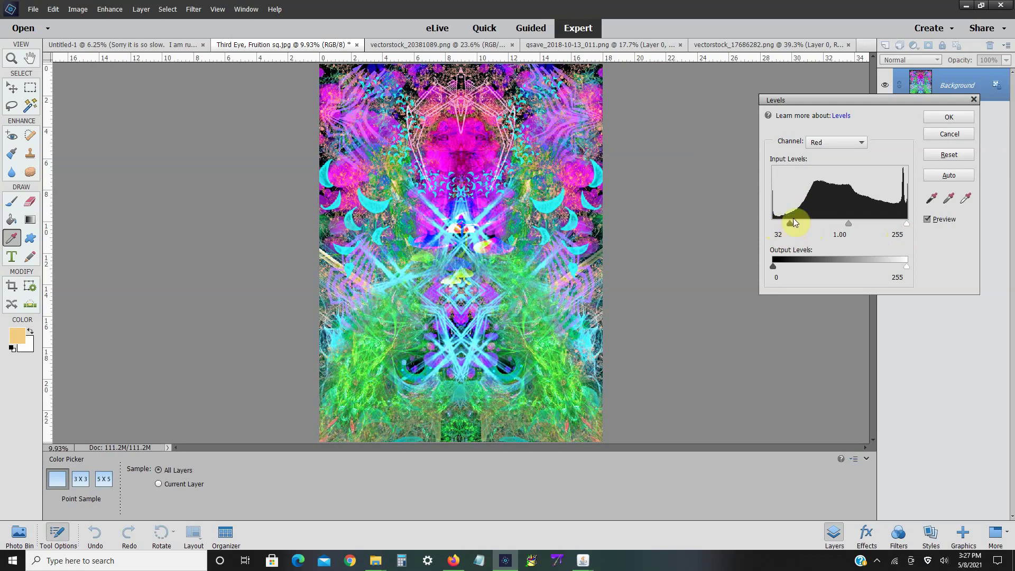
# - Set the combined RGB channel's midtone input to 0.81 and black input to 13, and apply the Levels adjustment
pyautogui.click(856, 136)
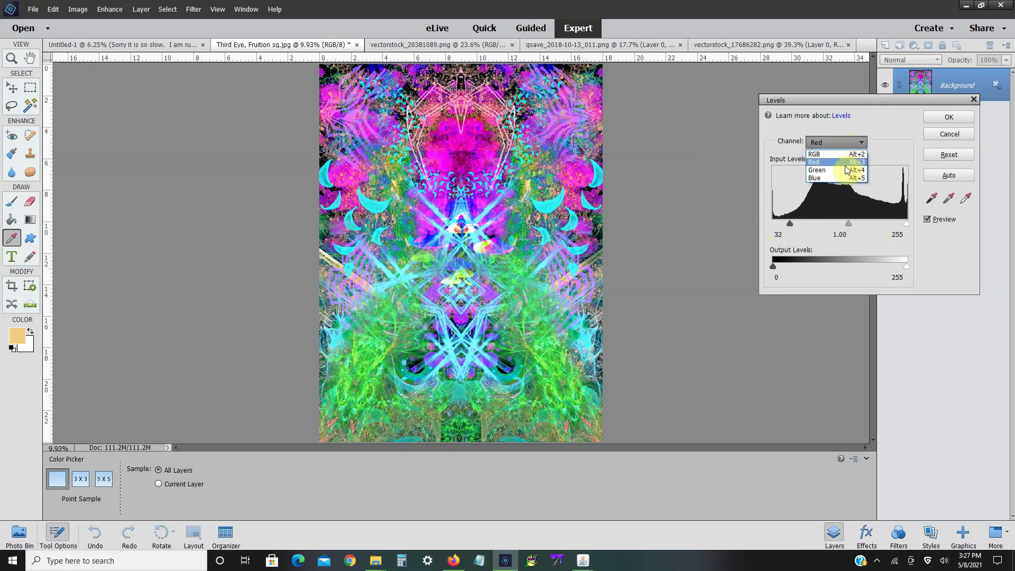
pyautogui.click(846, 155)
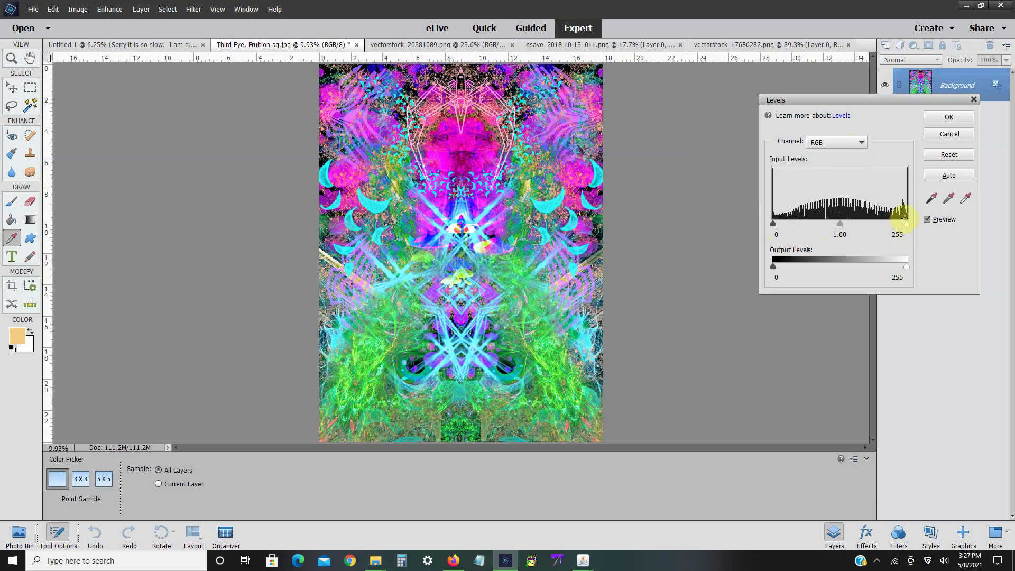
pyautogui.moveTo(906, 224)
pyautogui.mouseDown()
pyautogui.moveTo(895, 221)
pyautogui.moveTo(914, 220)
pyautogui.mouseUp()
pyautogui.moveTo(840, 224); pyautogui.dragTo(852, 235)
pyautogui.moveTo(773, 223); pyautogui.dragTo(781, 226)
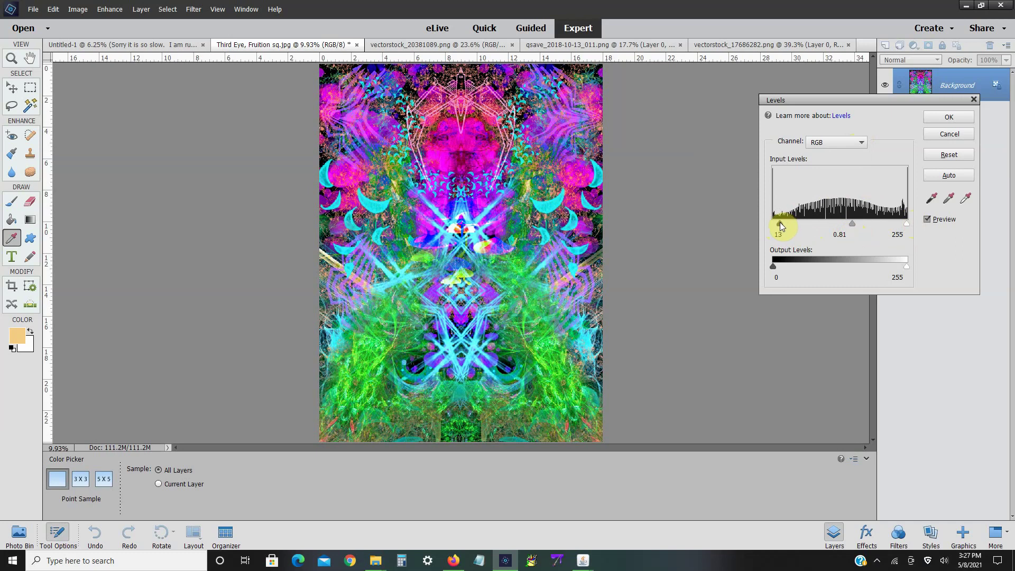
pyautogui.click(949, 117)
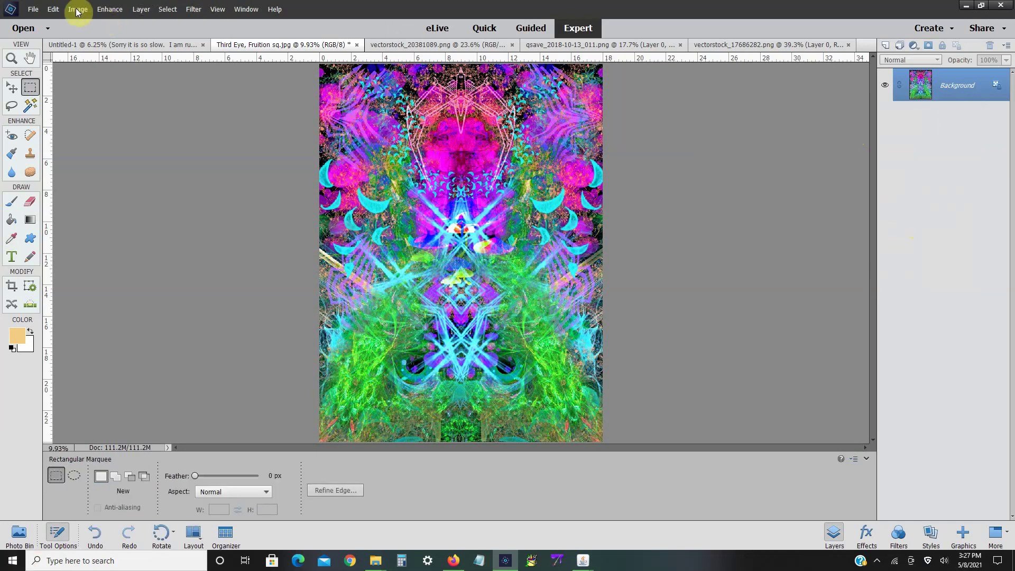
# - Save the recoloured version as a separate JPEG named "Third Eye, Fruition (Green Glow) med.jpg" at Maximum quality 10
pyautogui.click(33, 9)
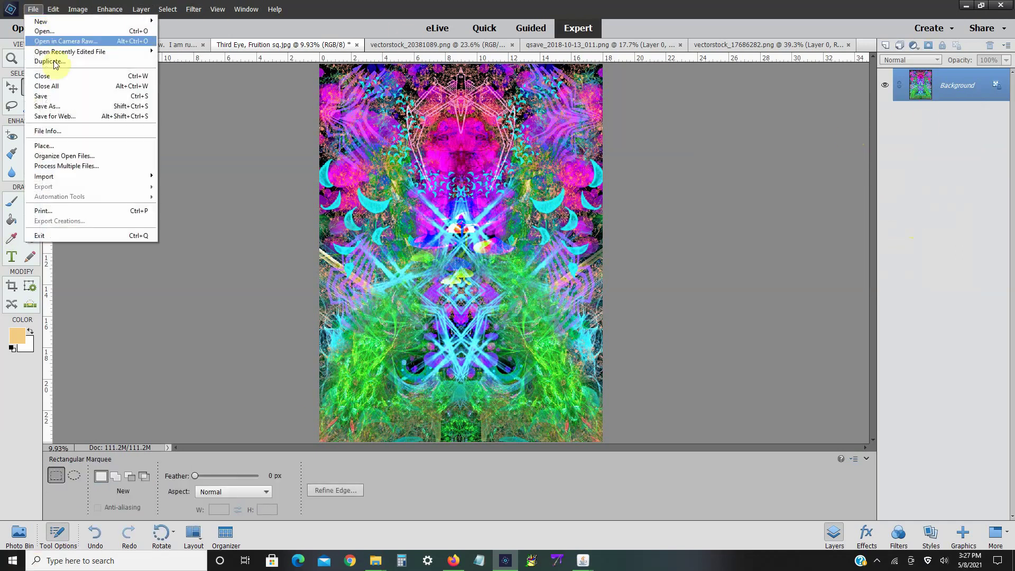
pyautogui.click(66, 108)
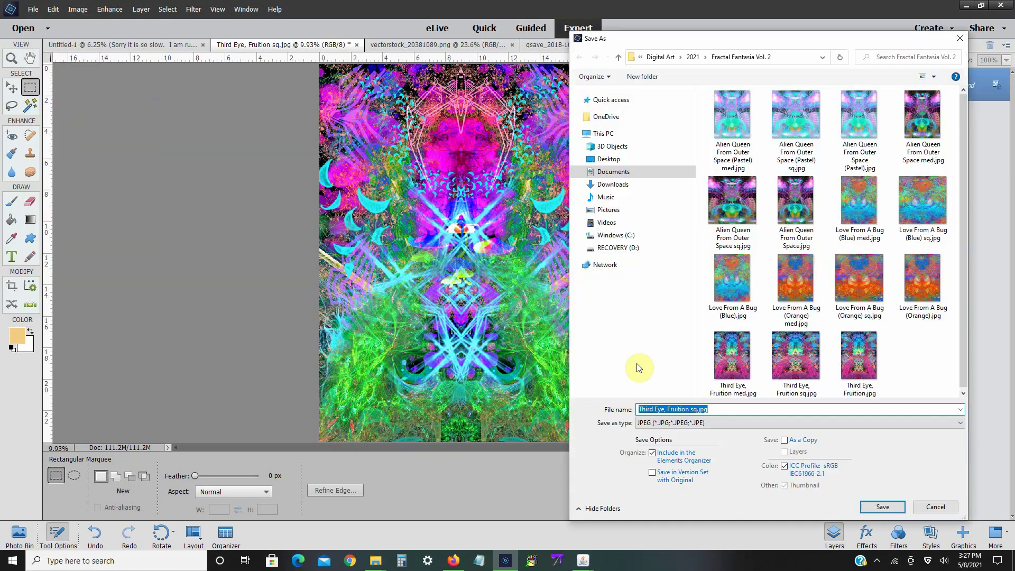
pyautogui.click(696, 410)
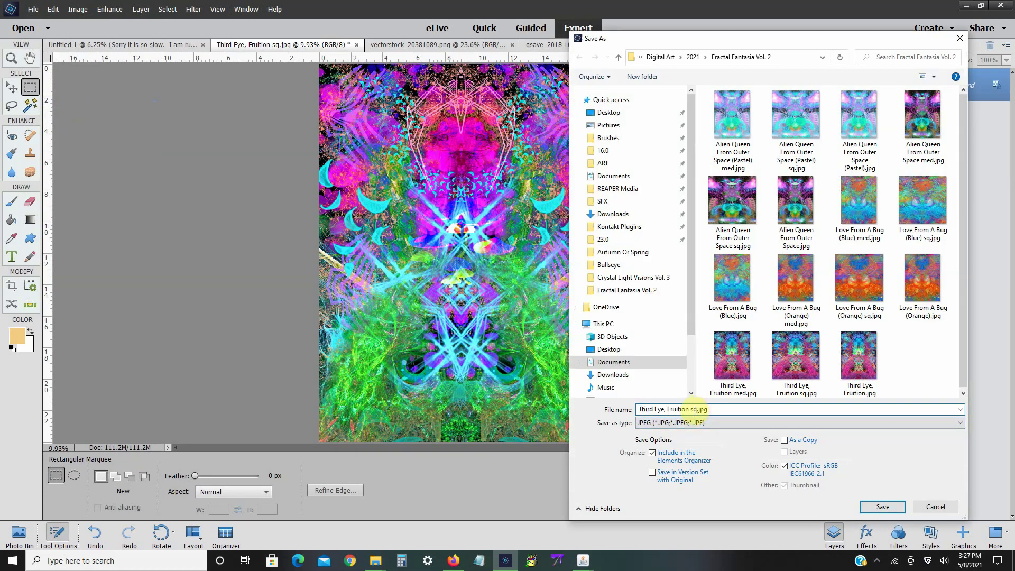
pyautogui.write('(Green Glow) med')
pyautogui.click(888, 507)
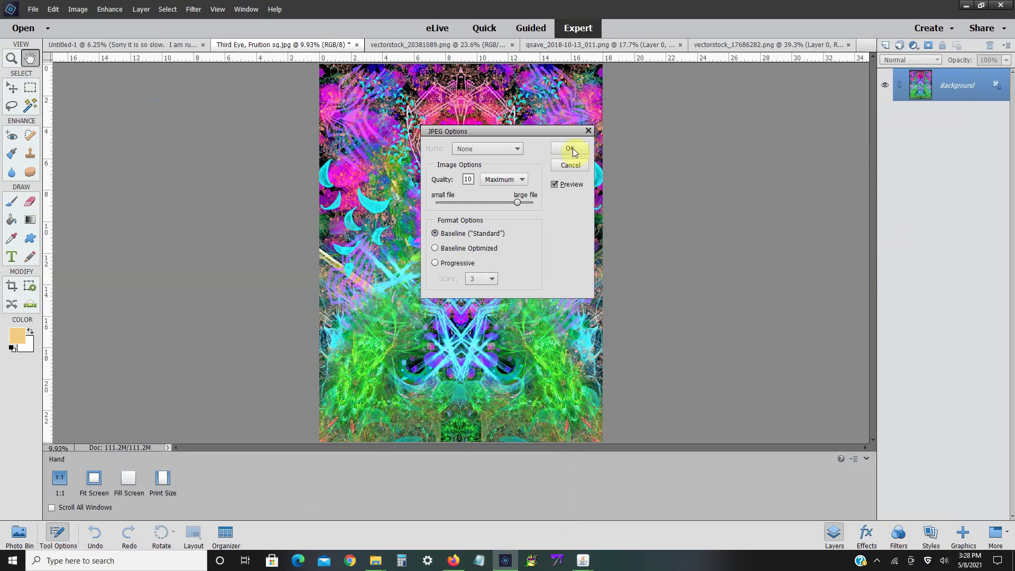
pyautogui.click(569, 148)
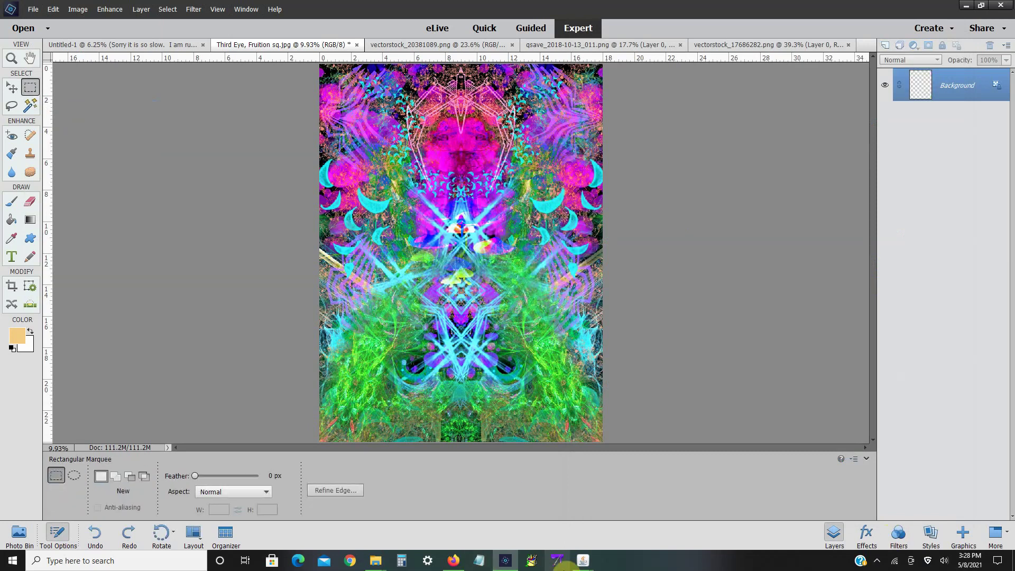
# - Resize the Green Glow image to 10800 pixels wide by 14400 pixels high
pyautogui.click(77, 9)
pyautogui.moveTo(105, 71)
pyautogui.click(185, 71)
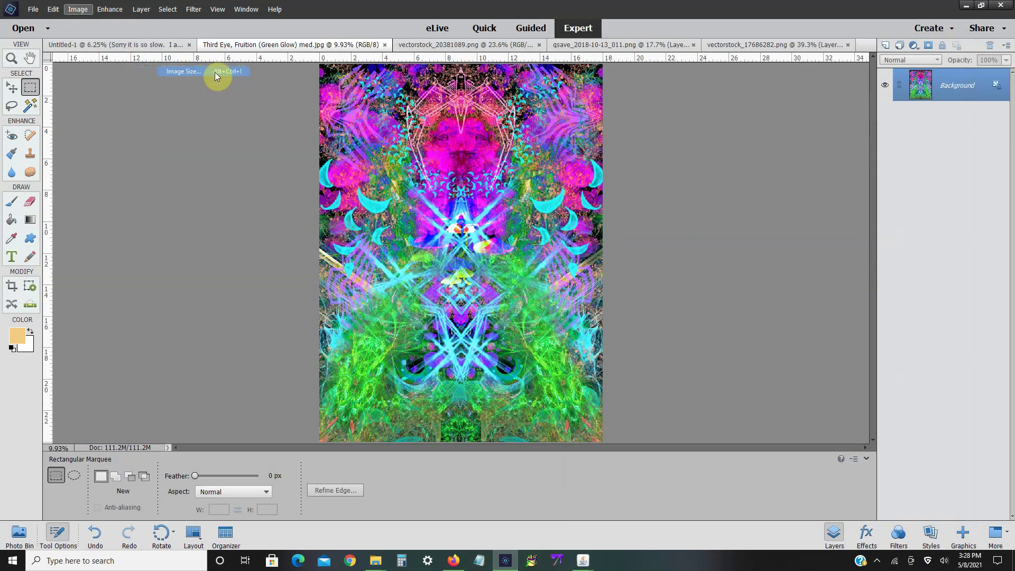
pyautogui.write('10800')
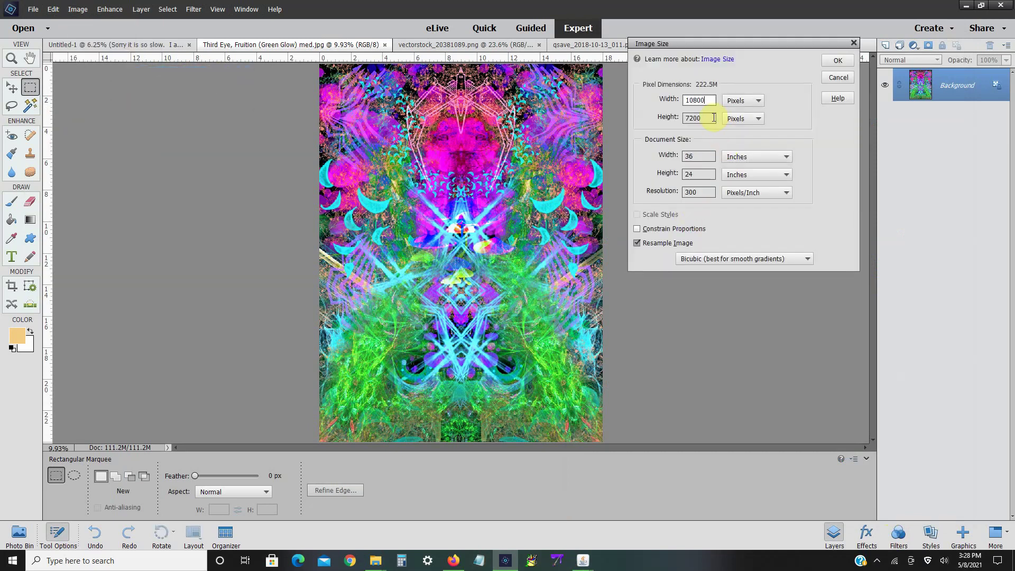
pyautogui.press('Tab')
pyautogui.write('14400')
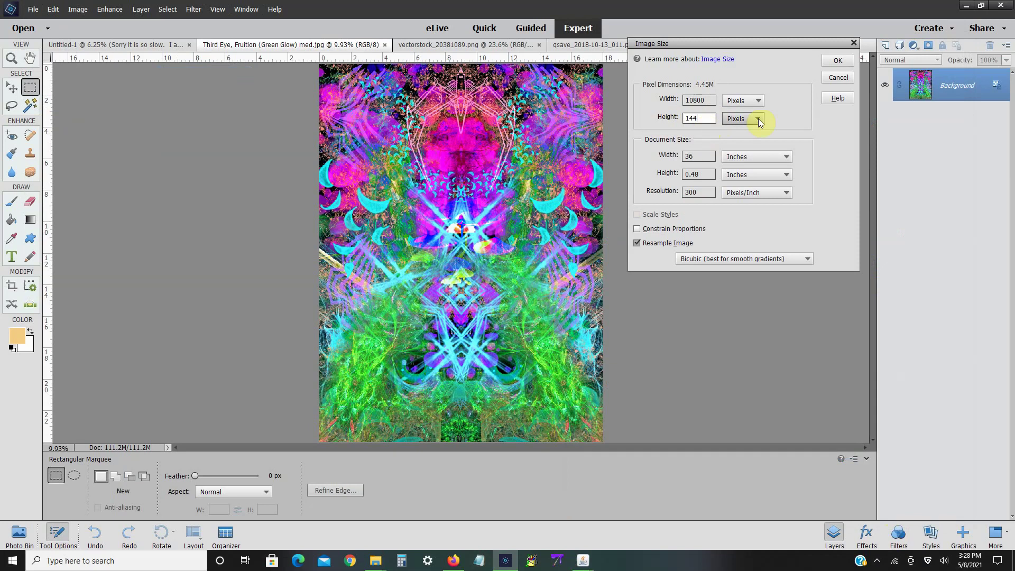
pyautogui.click(839, 61)
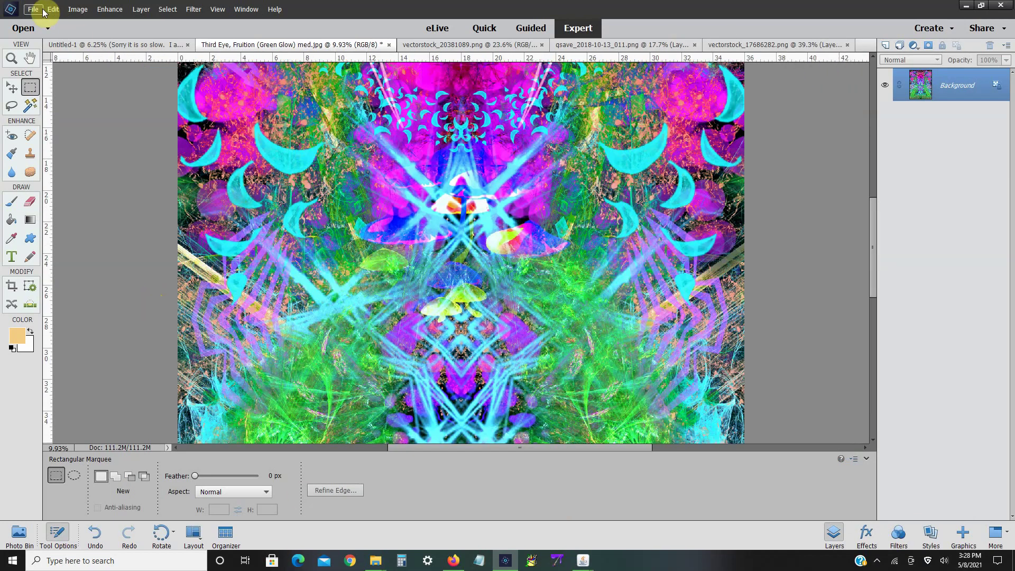
# - Save the enlarged image as a separate JPEG named "Third Eye, Fruition (Green Glow).jpg" at Maximum quality 10
pyautogui.click(43, 10)
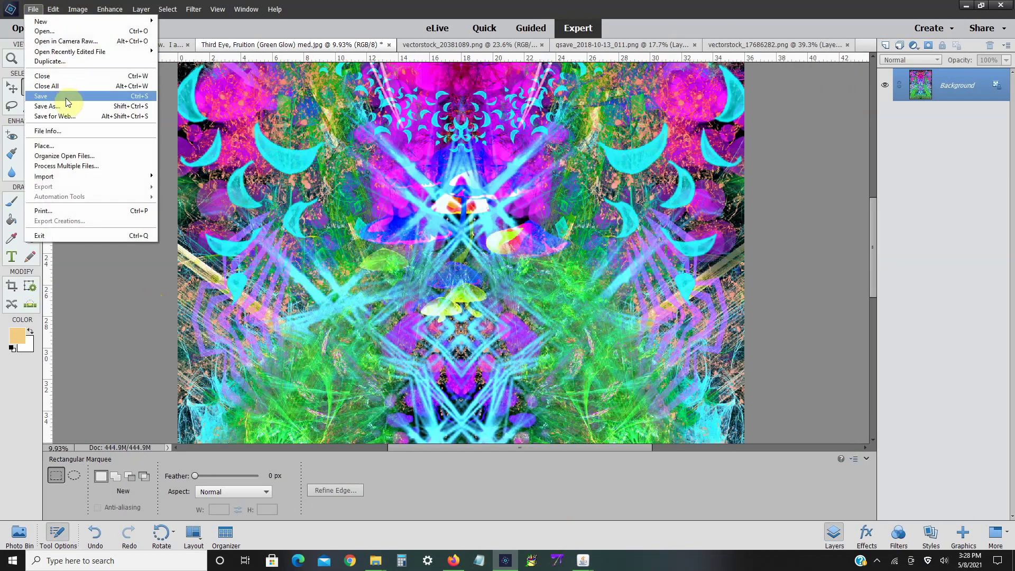
pyautogui.click(65, 100)
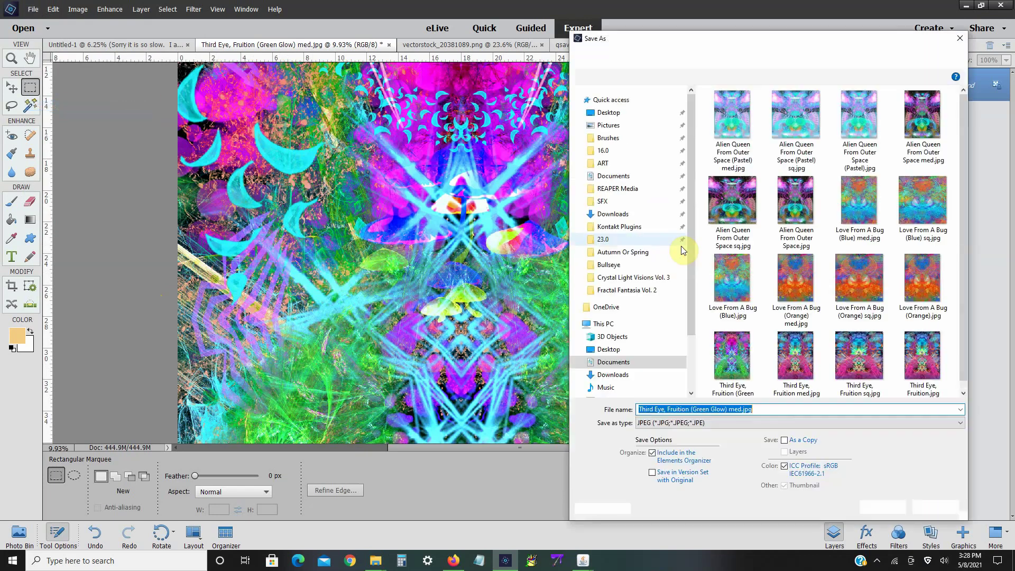
pyautogui.click(739, 411)
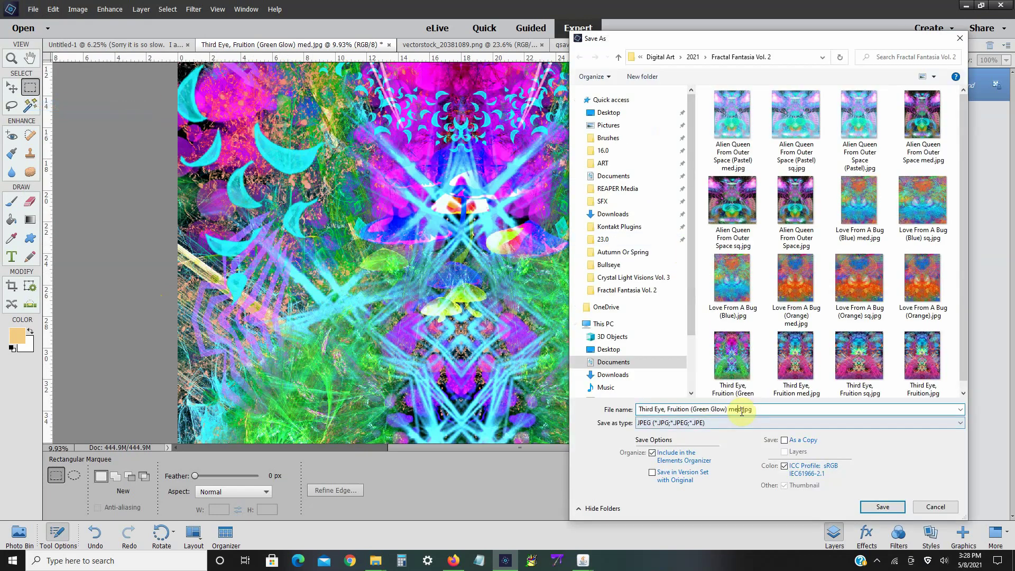
pyautogui.click(877, 508)
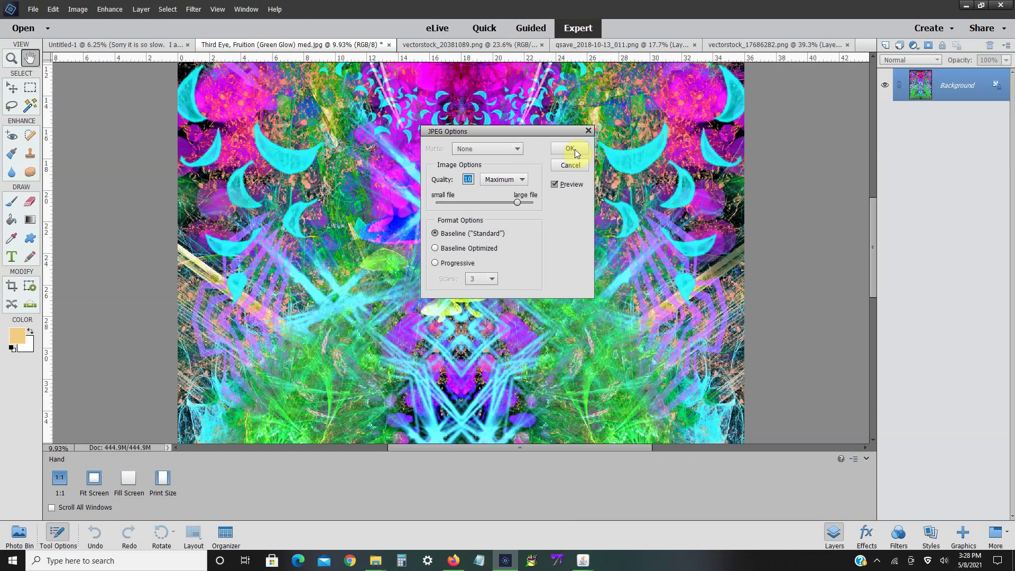
pyautogui.click(570, 149)
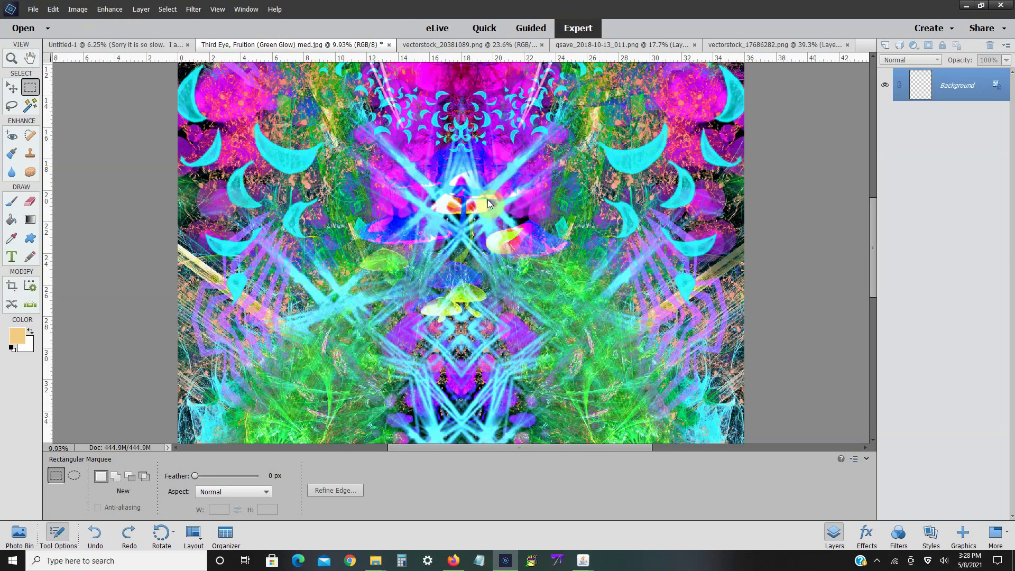
# - Resize the Green Glow image to a square of 9000 by 9000 pixels
pyautogui.click(77, 9)
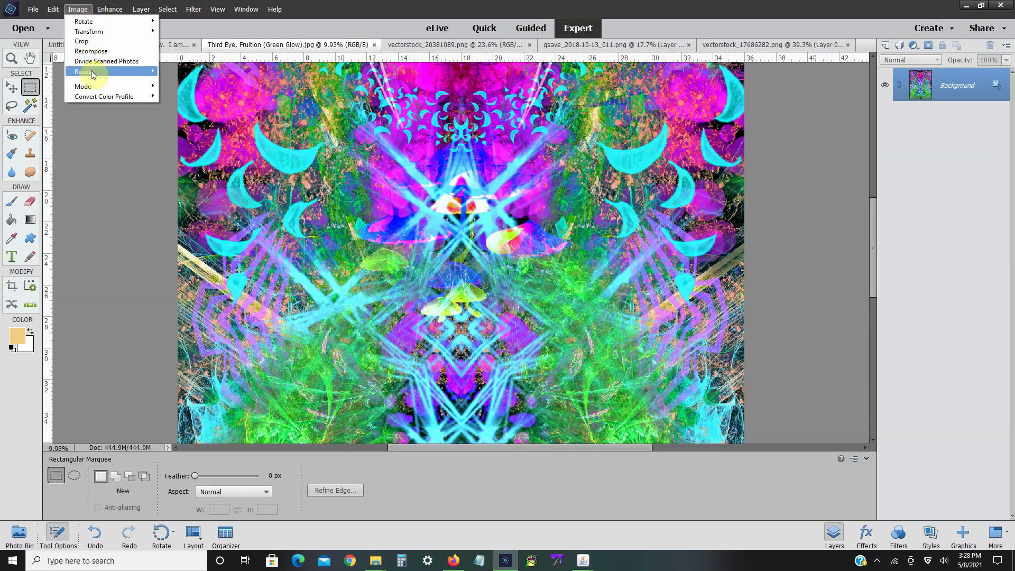
pyautogui.click(160, 72)
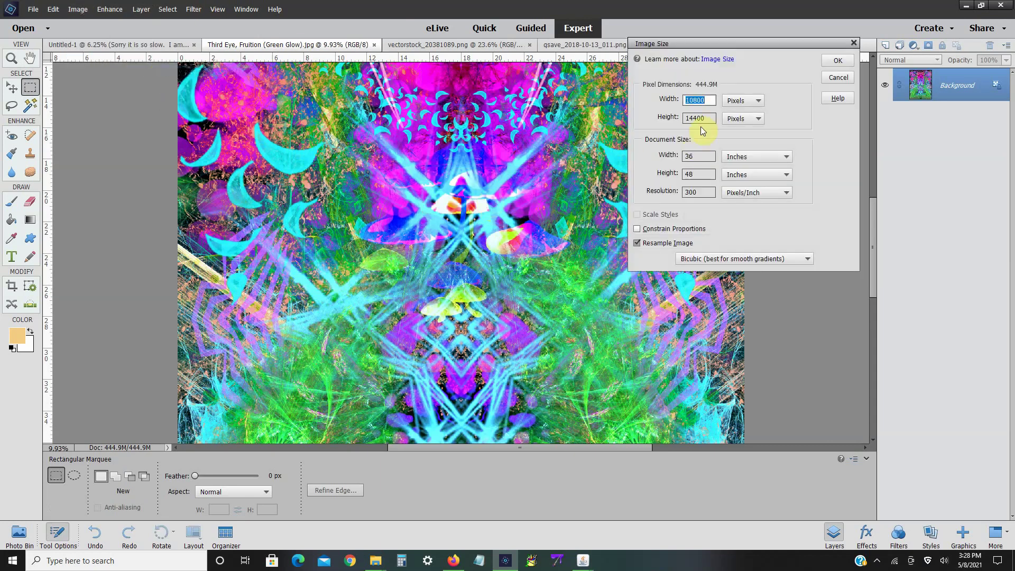
pyautogui.write('9000')
pyautogui.press('Tab')
pyautogui.write('90')
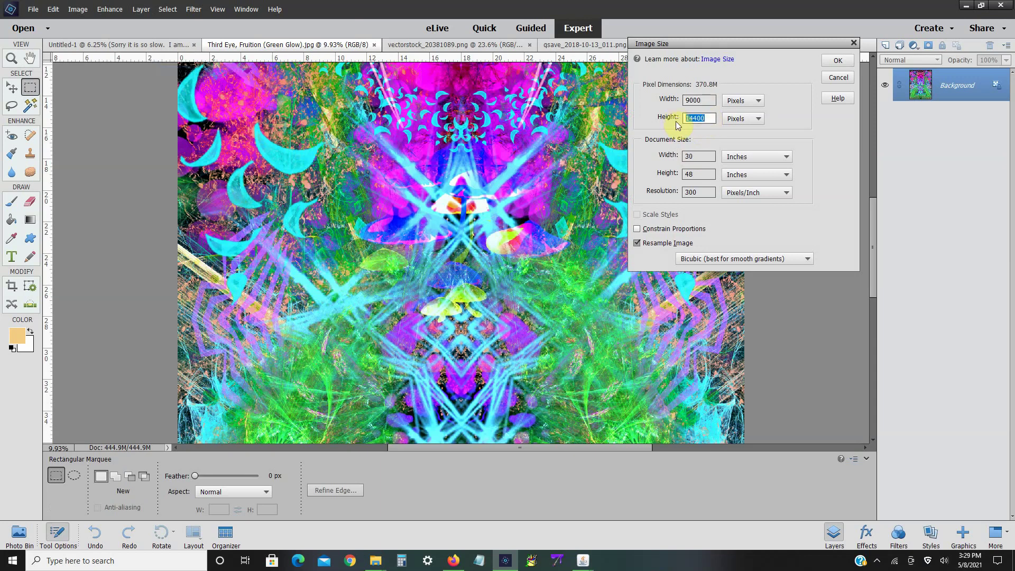
pyautogui.click(838, 61)
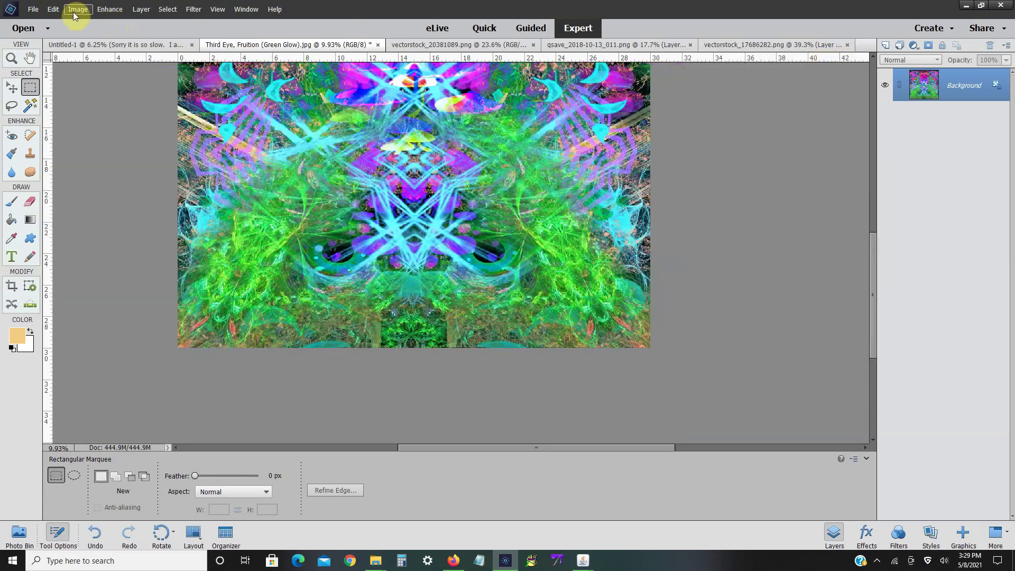
# - Save the square version as a separate JPEG named "Third Eye, Fruition (Green Glow) sq.jpg" at Maximum quality 10
pyautogui.click(33, 9)
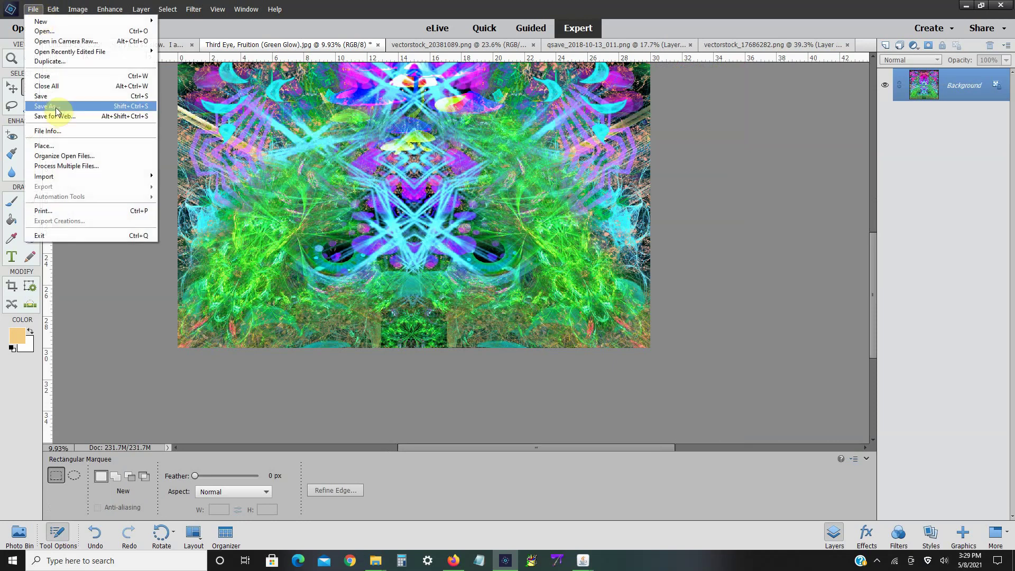
pyautogui.click(96, 104)
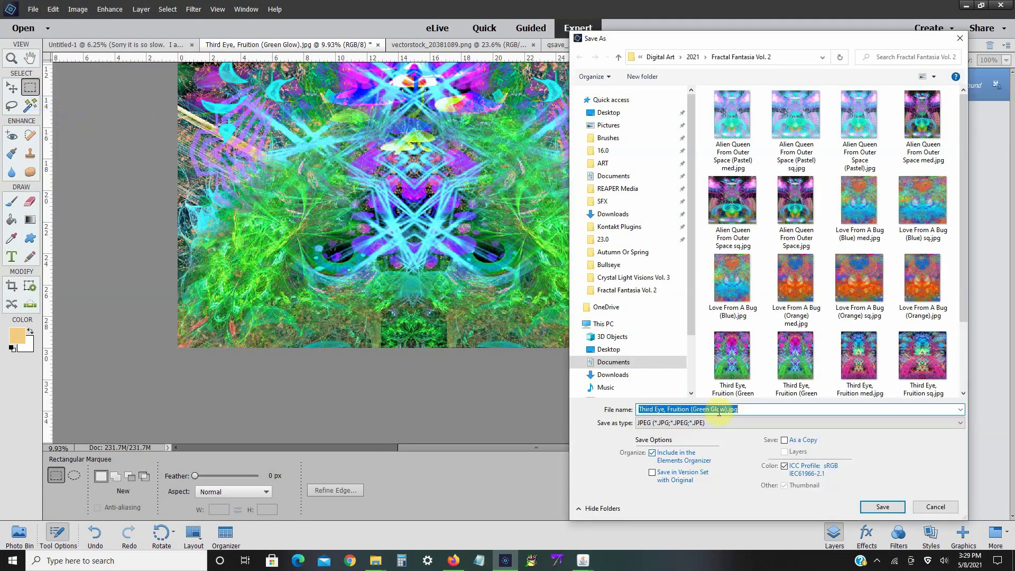
pyautogui.click(727, 409)
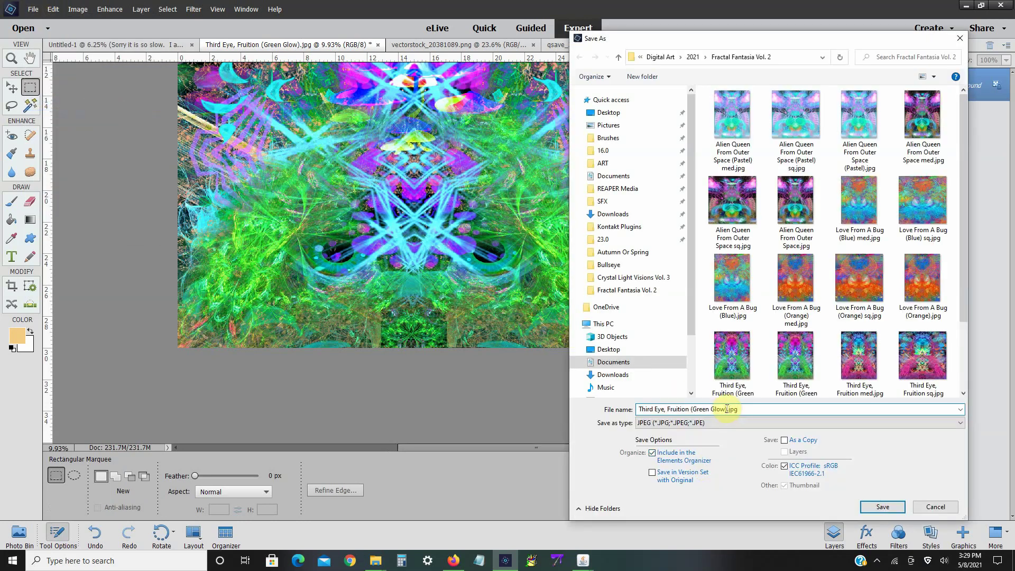
pyautogui.write('sq')
pyautogui.click(881, 507)
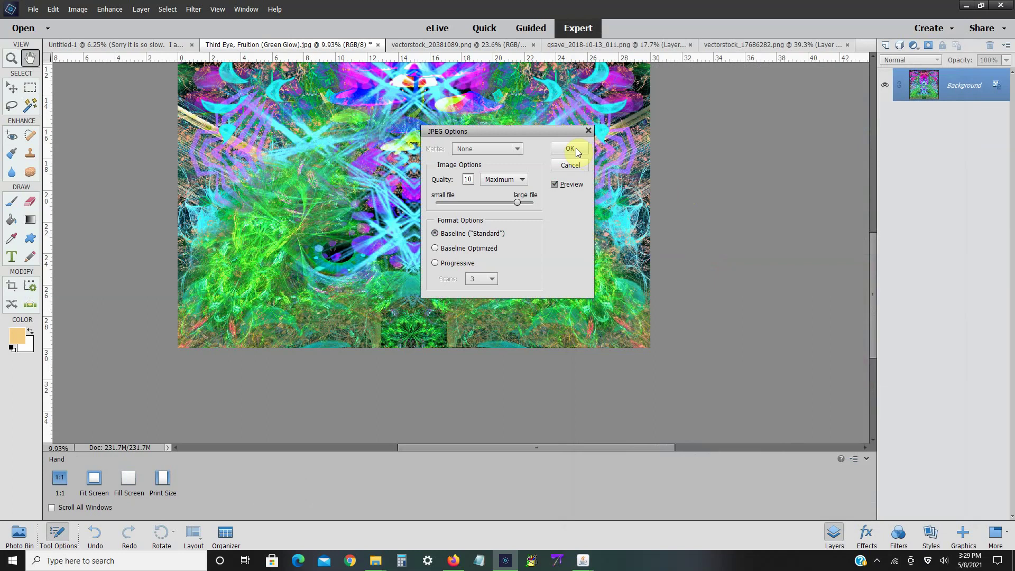
pyautogui.click(570, 149)
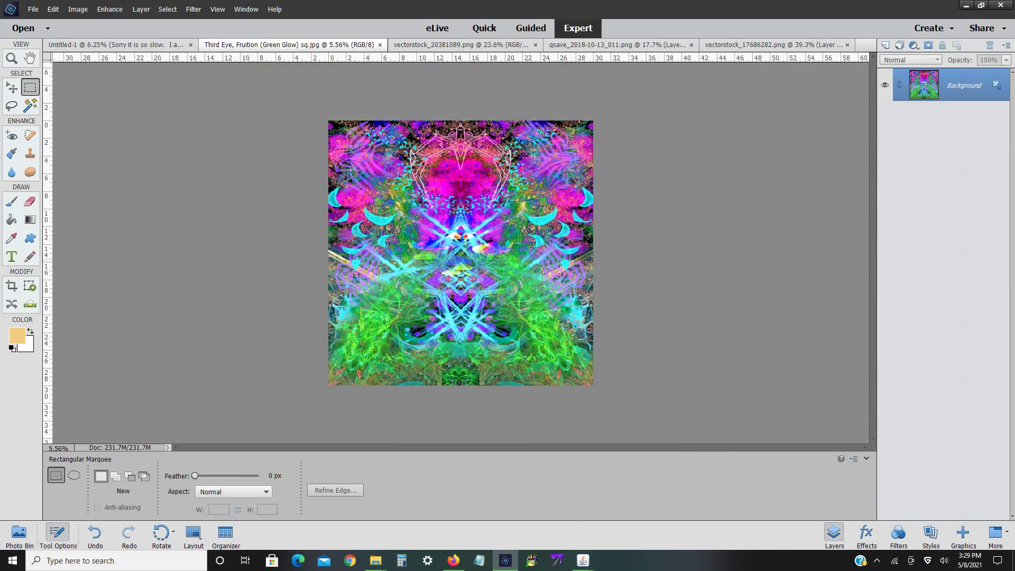
# - Undo both image size changes and the Levels adjustment on the Green Glow image
pyautogui.click(53, 10)
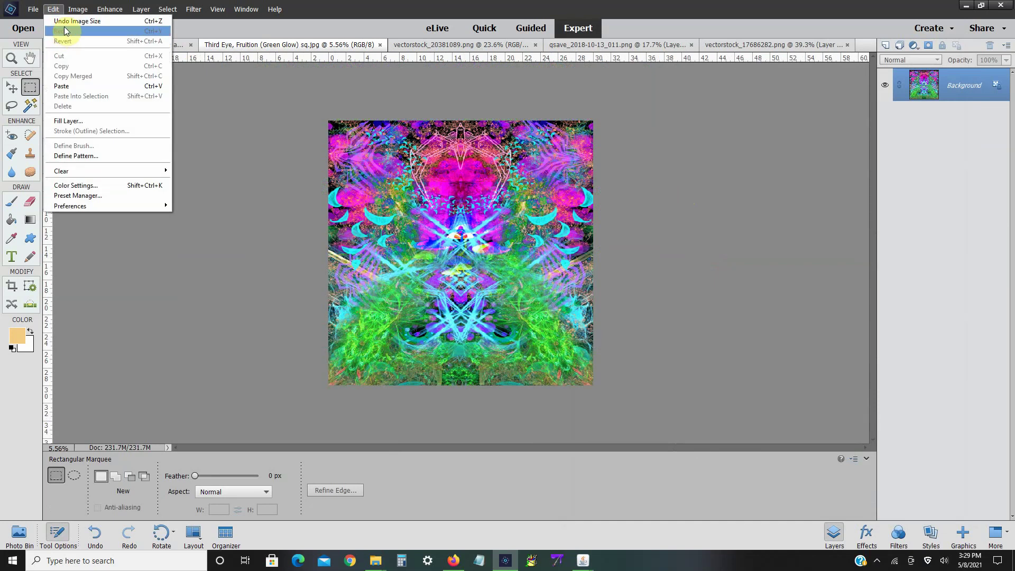
pyautogui.click(64, 21)
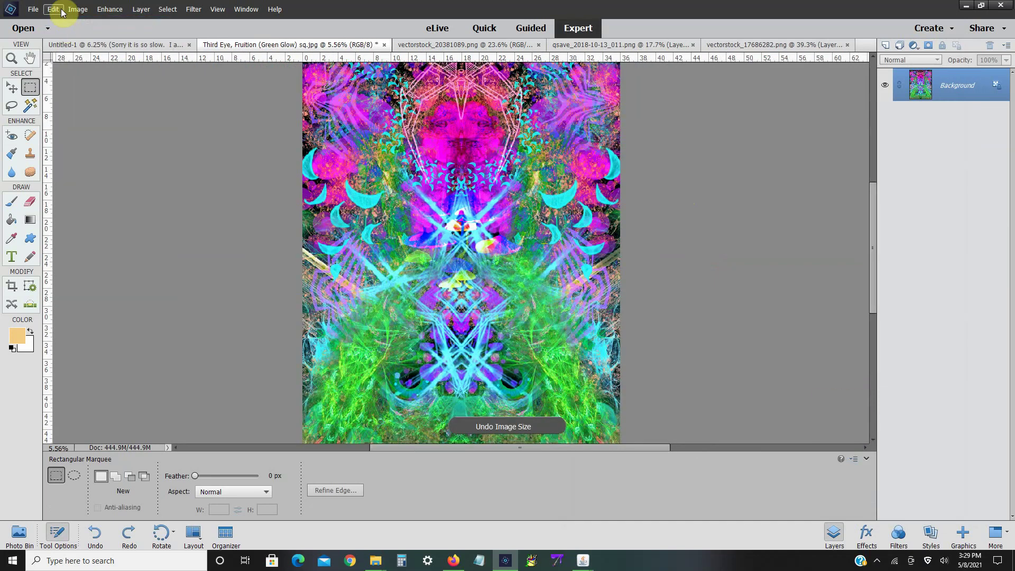
pyautogui.click(53, 10)
pyautogui.click(63, 21)
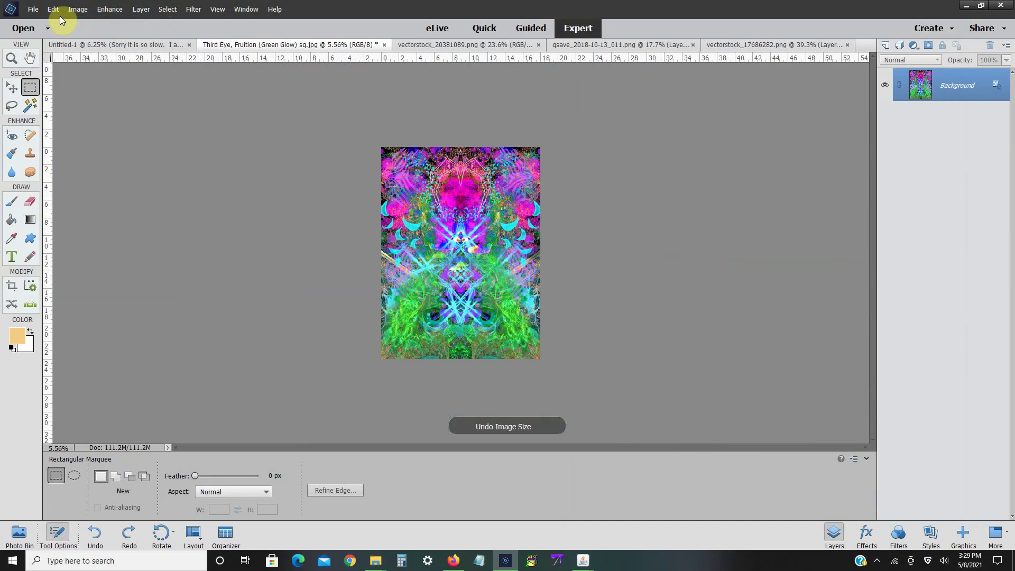
pyautogui.click(53, 9)
pyautogui.click(60, 21)
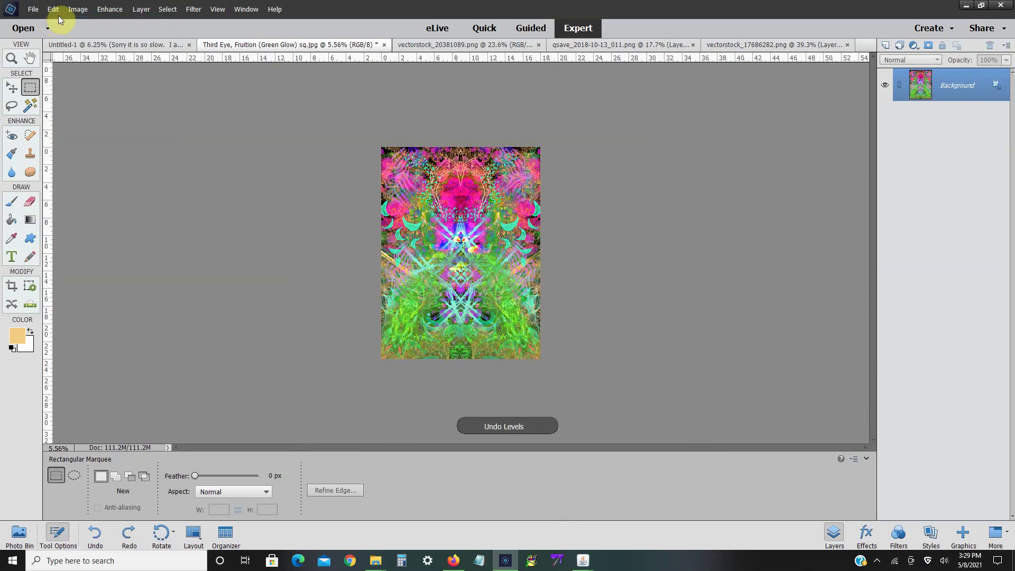
# - Redo the Levels adjustment and undo it again to compare the colours
pyautogui.click(53, 9)
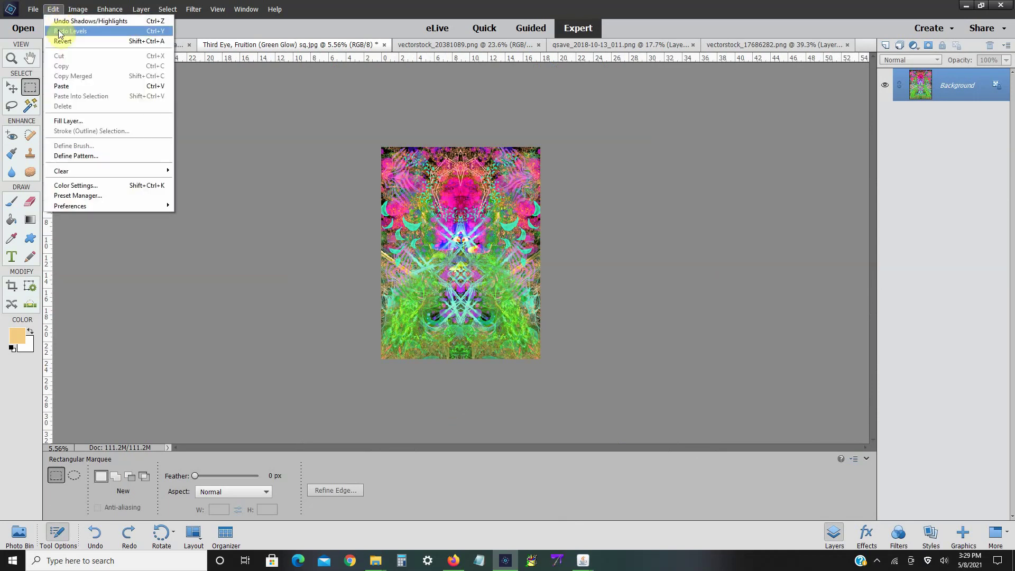
pyautogui.click(60, 32)
pyautogui.click(53, 9)
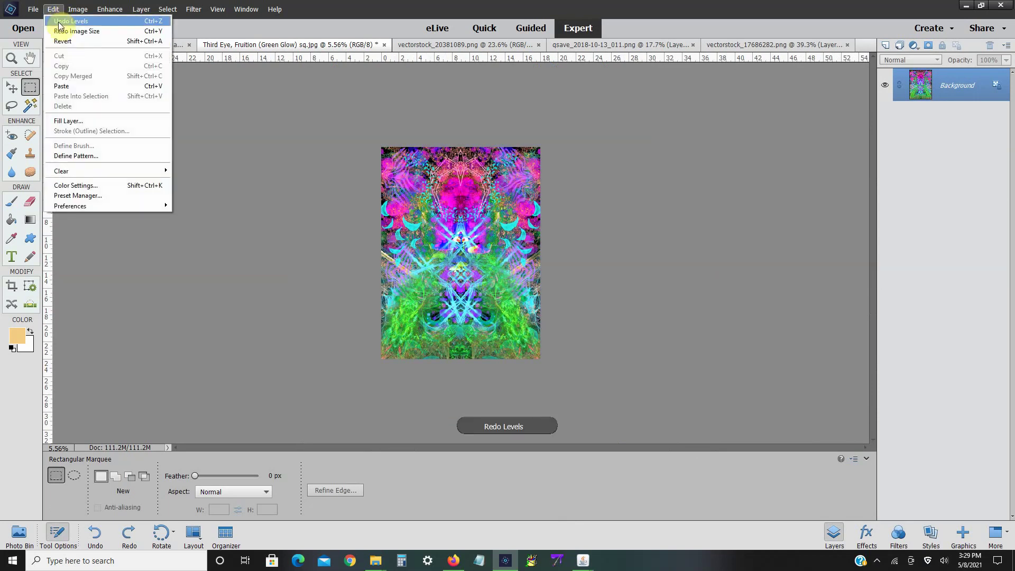
pyautogui.click(60, 21)
# - Undo the Shadows/Highlights and Hue/Saturation adjustments to restore the collage's original colours
pyautogui.click(54, 10)
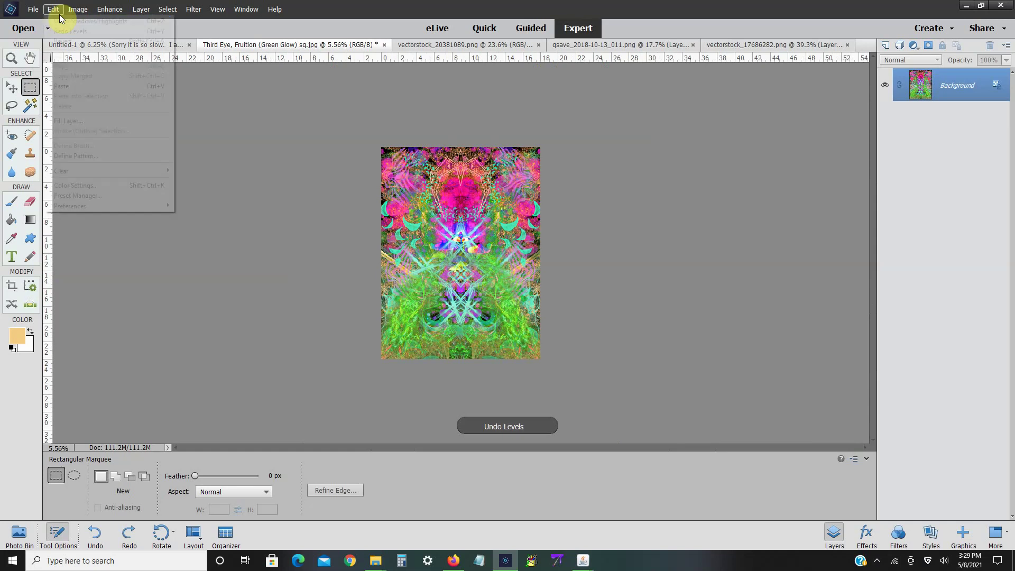
pyautogui.click(60, 22)
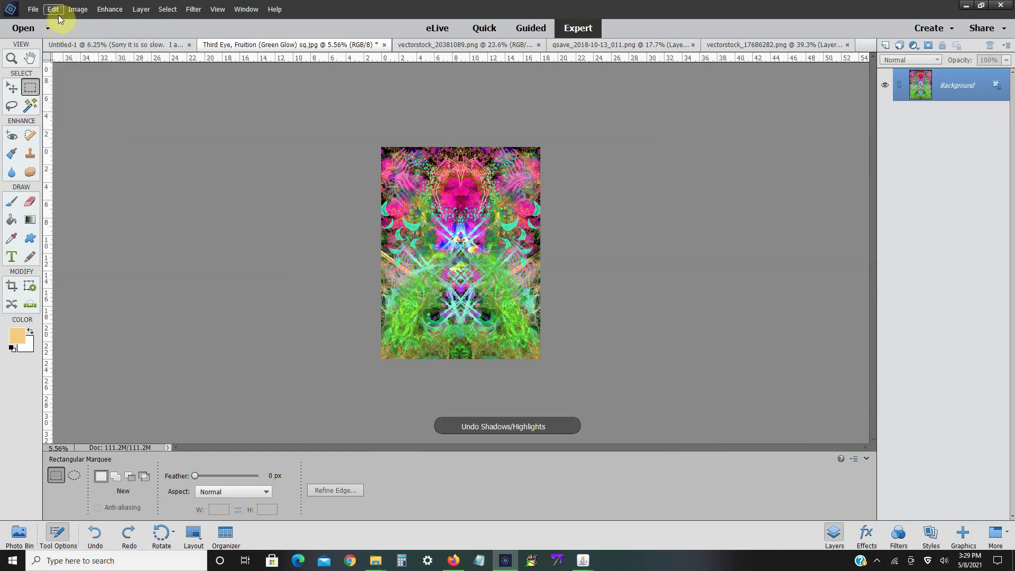
pyautogui.click(54, 10)
pyautogui.click(61, 23)
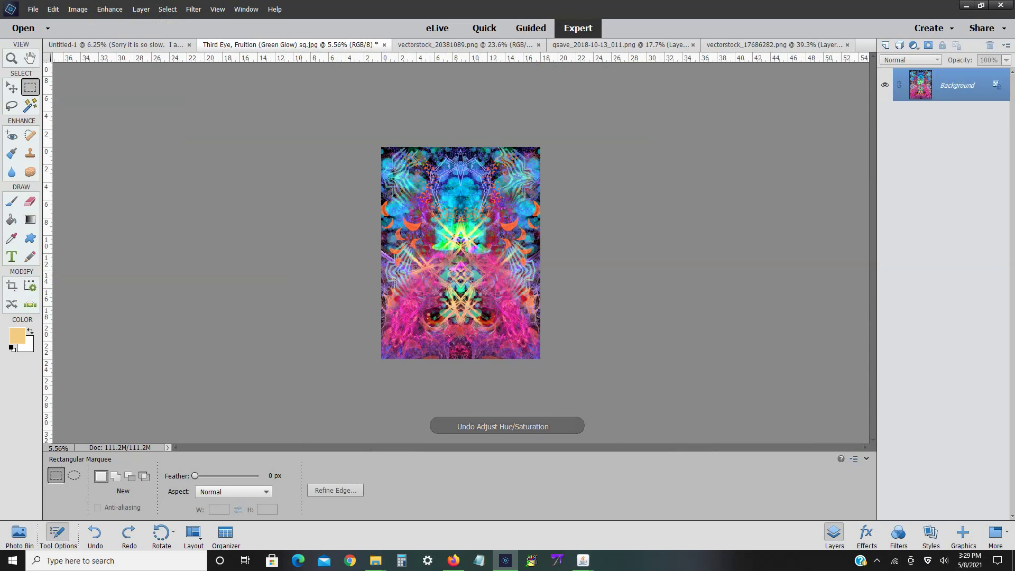
# - Start a Levels adjustment on the original-colour collage and try moving the Red channel's black and white input levels
pyautogui.scroll(2, 415, 230)
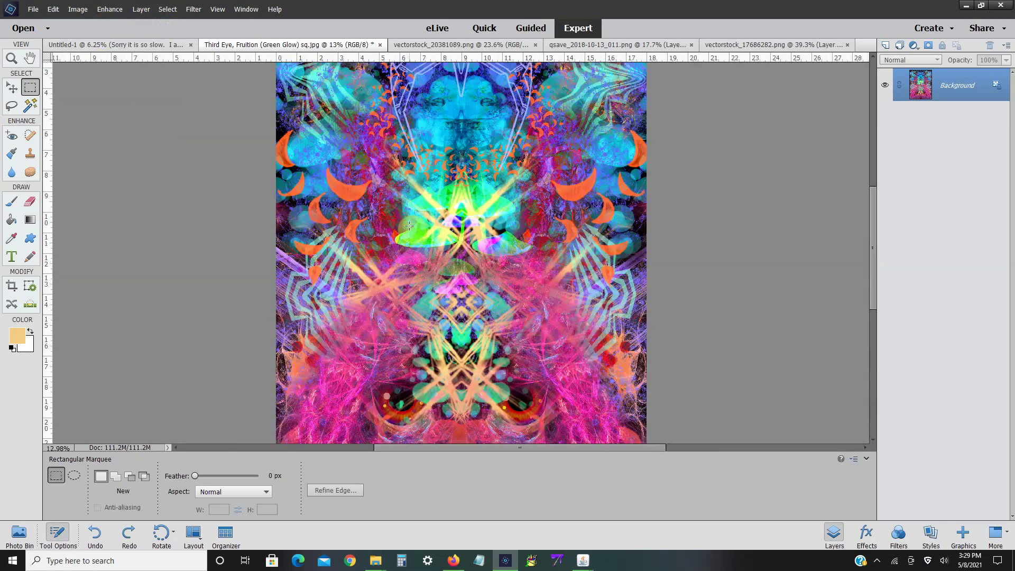
pyautogui.scroll(-1, 415, 230)
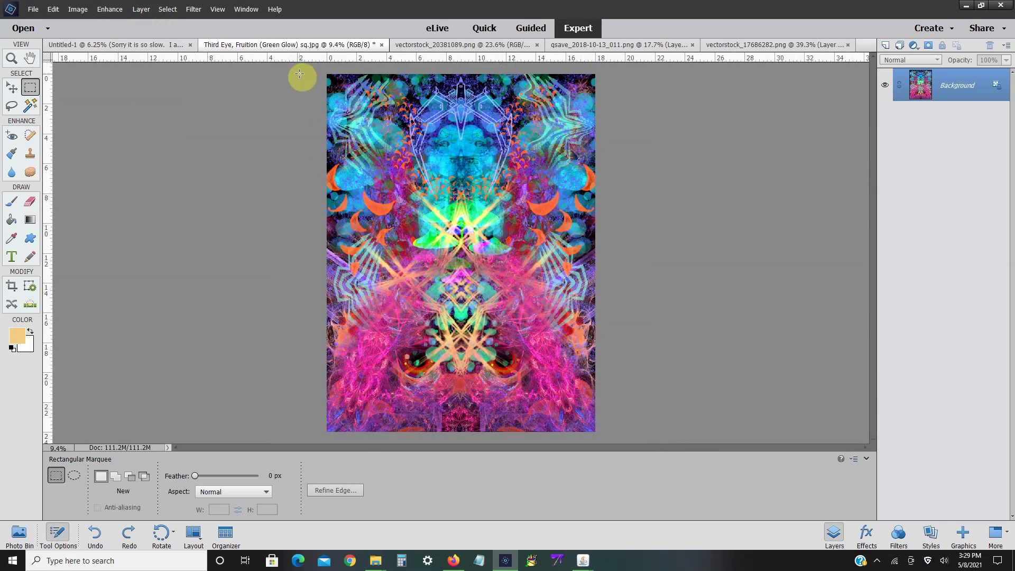
pyautogui.click(76, 11)
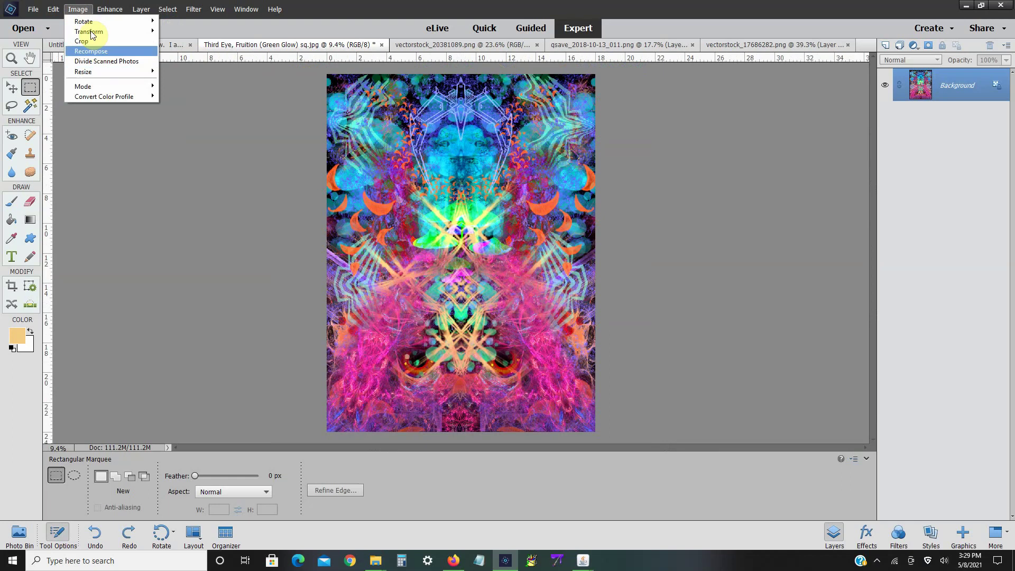
pyautogui.moveTo(108, 10)
pyautogui.moveTo(146, 126)
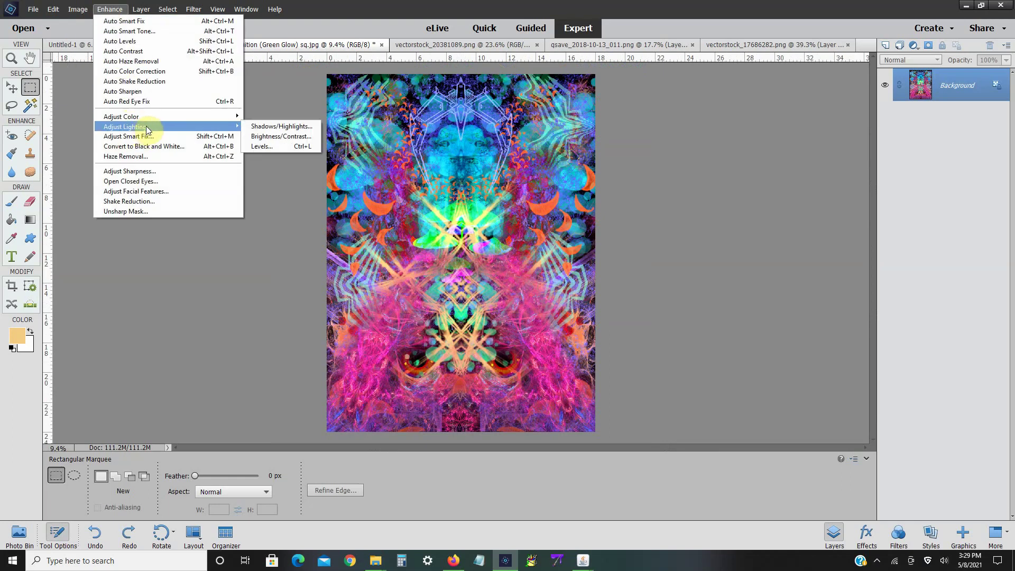
pyautogui.click(256, 146)
pyautogui.click(820, 141)
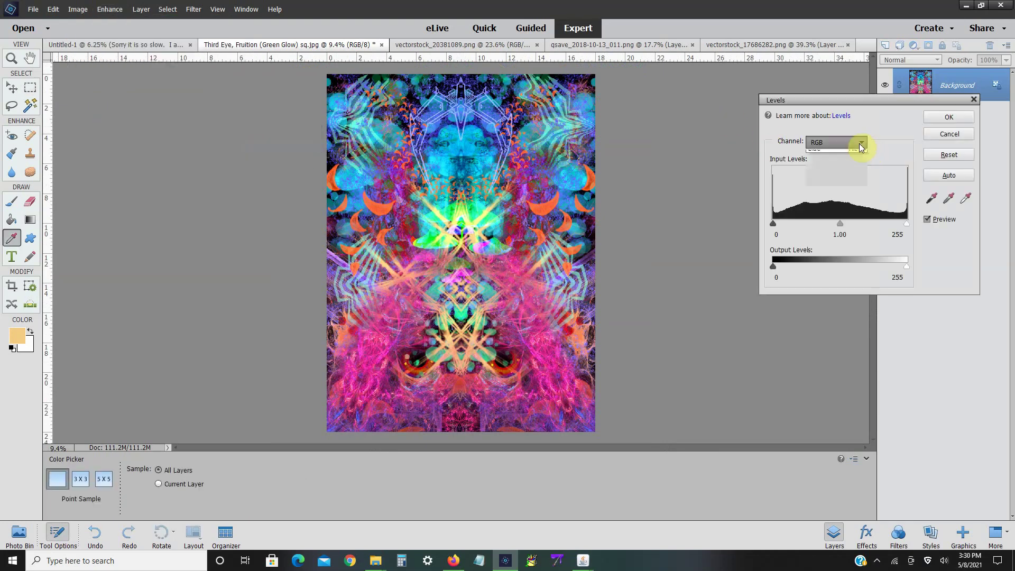
pyautogui.click(846, 168)
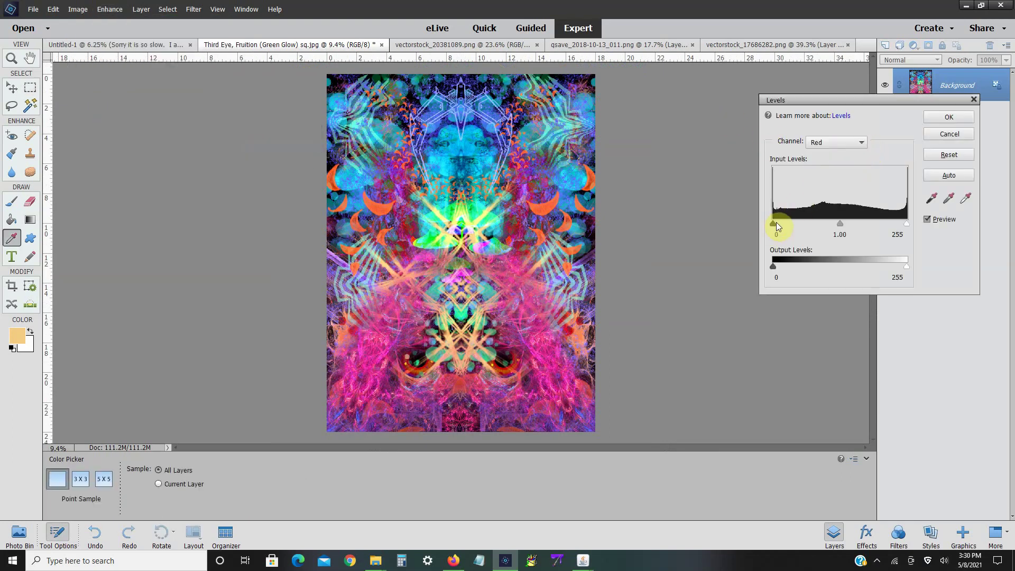
pyautogui.moveTo(774, 224)
pyautogui.mouseDown()
pyautogui.moveTo(830, 223)
pyautogui.moveTo(763, 228)
pyautogui.mouseUp()
pyautogui.moveTo(908, 224)
pyautogui.mouseDown()
pyautogui.moveTo(862, 222)
pyautogui.moveTo(914, 221)
pyautogui.mouseUp()
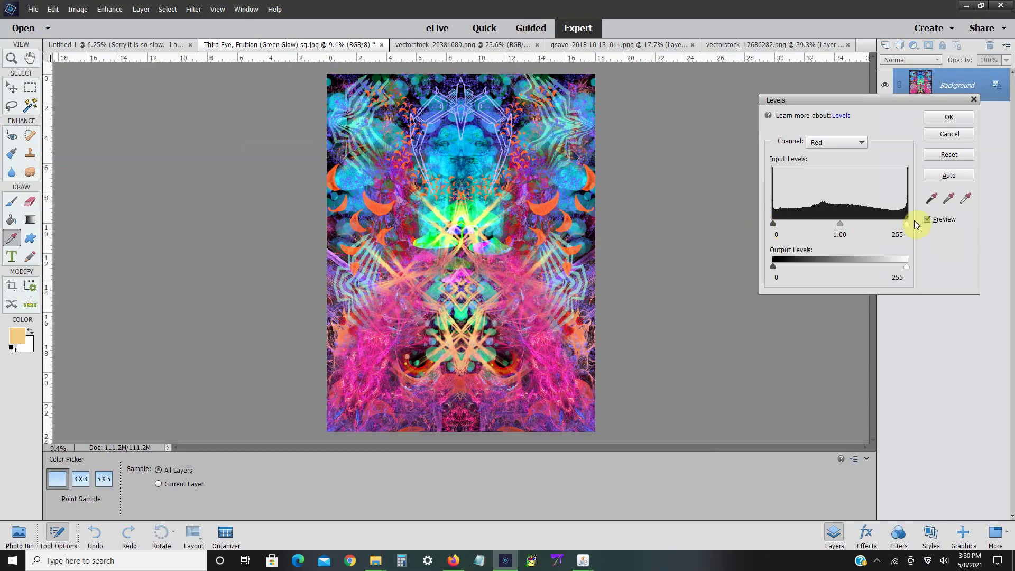
# - Try lowering the Blue channel's white input level to about 205 and shifting the Red channel's midtone input level
pyautogui.click(835, 144)
pyautogui.click(815, 178)
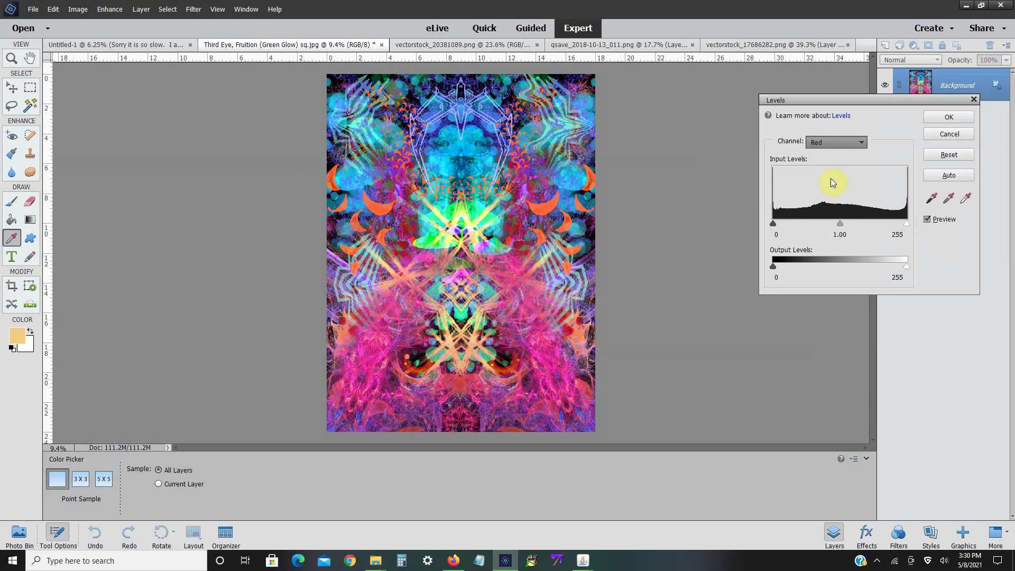
pyautogui.moveTo(906, 224); pyautogui.dragTo(880, 223)
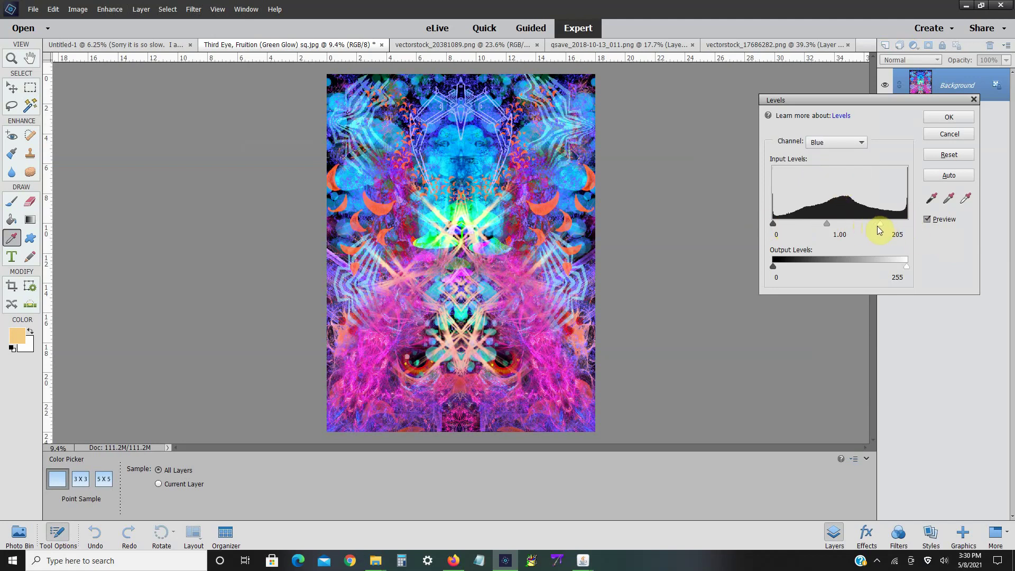
pyautogui.click(837, 144)
pyautogui.click(838, 162)
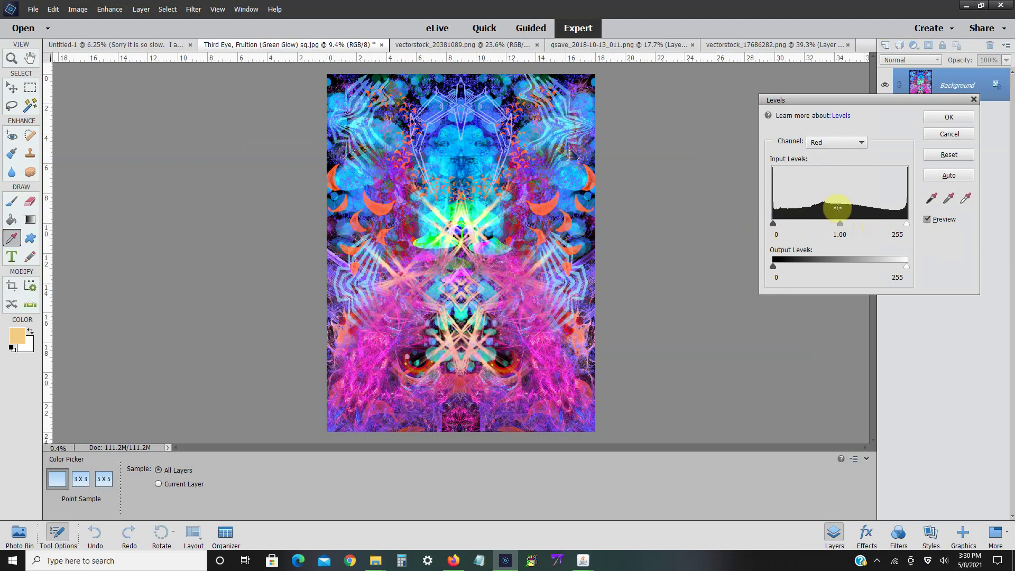
pyautogui.moveTo(839, 225)
pyautogui.mouseDown()
pyautogui.moveTo(863, 220)
pyautogui.moveTo(818, 222)
pyautogui.moveTo(845, 234)
pyautogui.moveTo(813, 234)
pyautogui.moveTo(840, 229)
pyautogui.mouseUp()
# - Set the Green channel's input levels to about 173 for white and 1.60 for the midtone
pyautogui.click(835, 143)
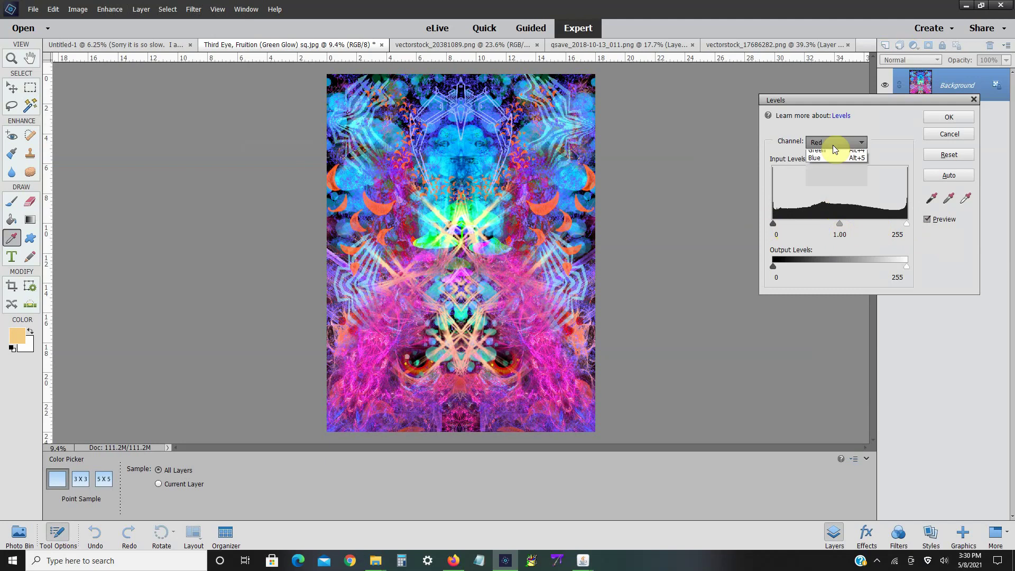
pyautogui.click(829, 170)
pyautogui.moveTo(906, 224); pyautogui.dragTo(804, 229)
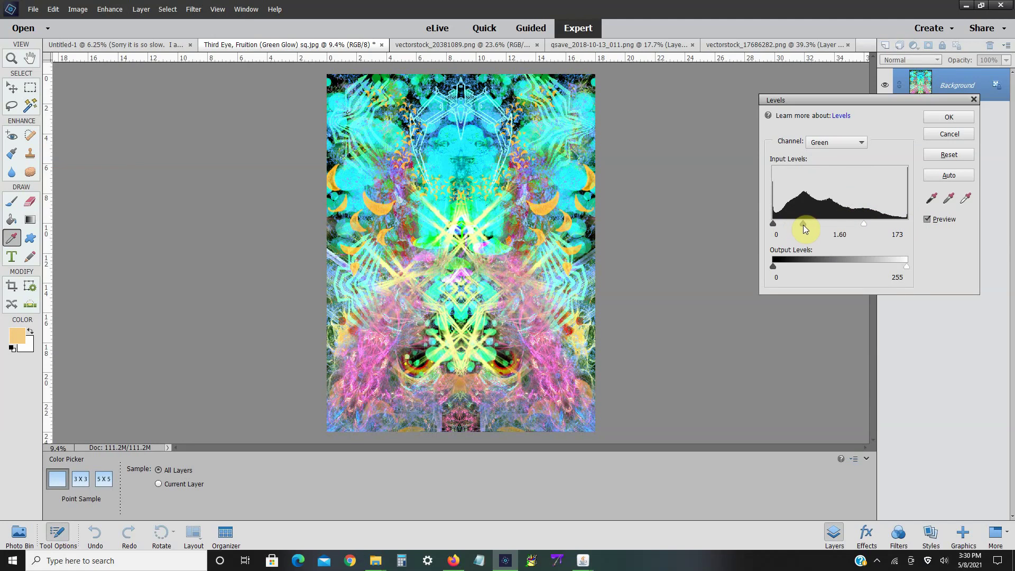
# - Set the Blue channel's midtone input level to about 0.35 and apply the Levels adjustment
pyautogui.click(833, 138)
pyautogui.click(830, 178)
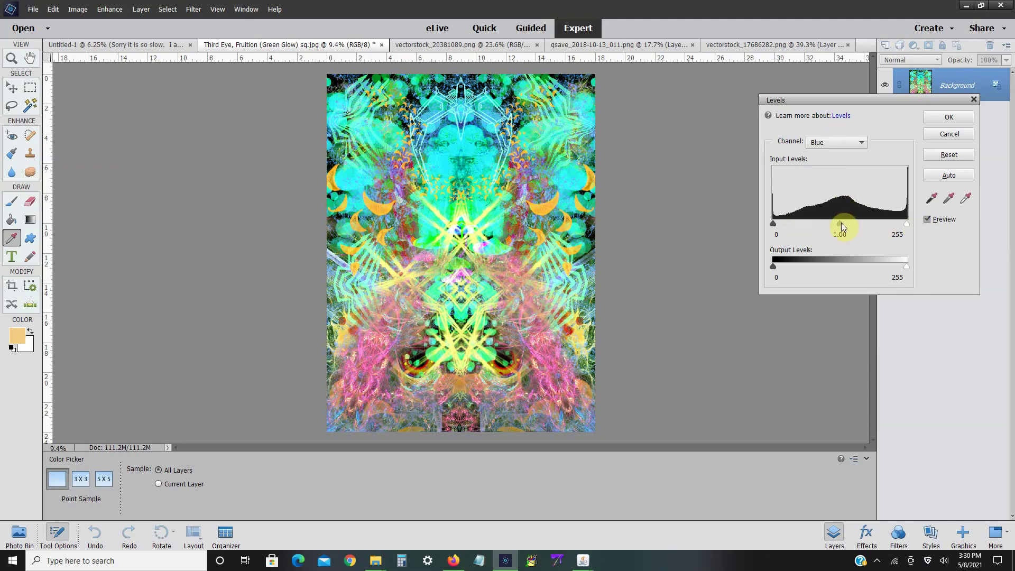
pyautogui.moveTo(841, 223); pyautogui.dragTo(881, 229)
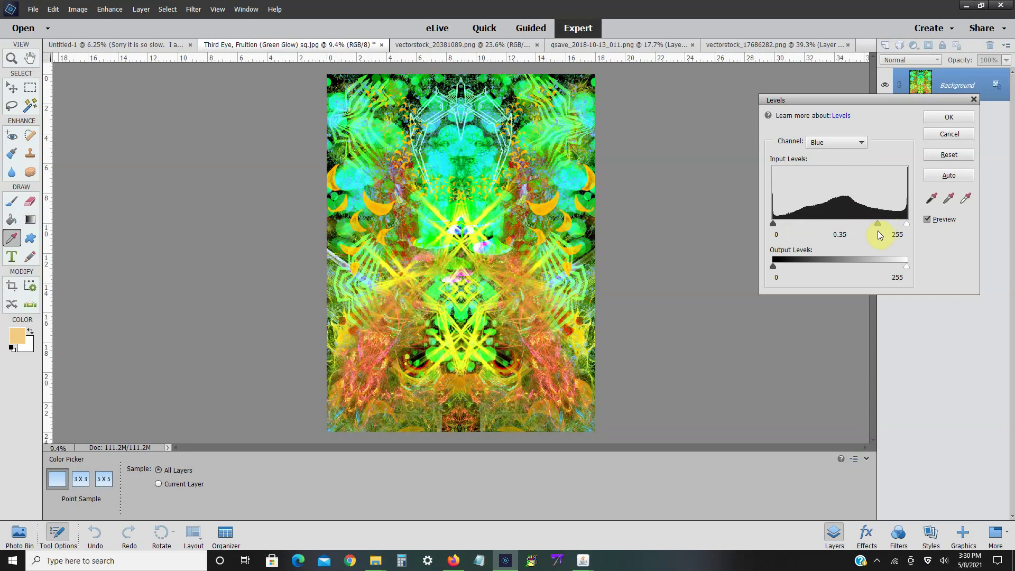
pyautogui.click(949, 117)
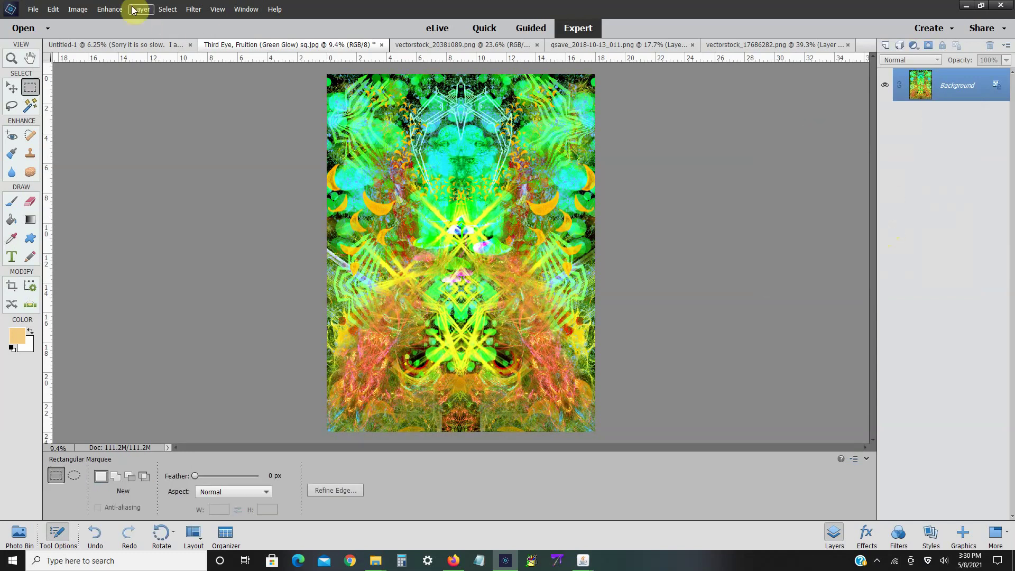
# - Start a Hue/Saturation adjustment and set the Cyans to hue +17, saturation -22 and lightness +10
pyautogui.click(110, 9)
pyautogui.moveTo(147, 117)
pyautogui.click(275, 126)
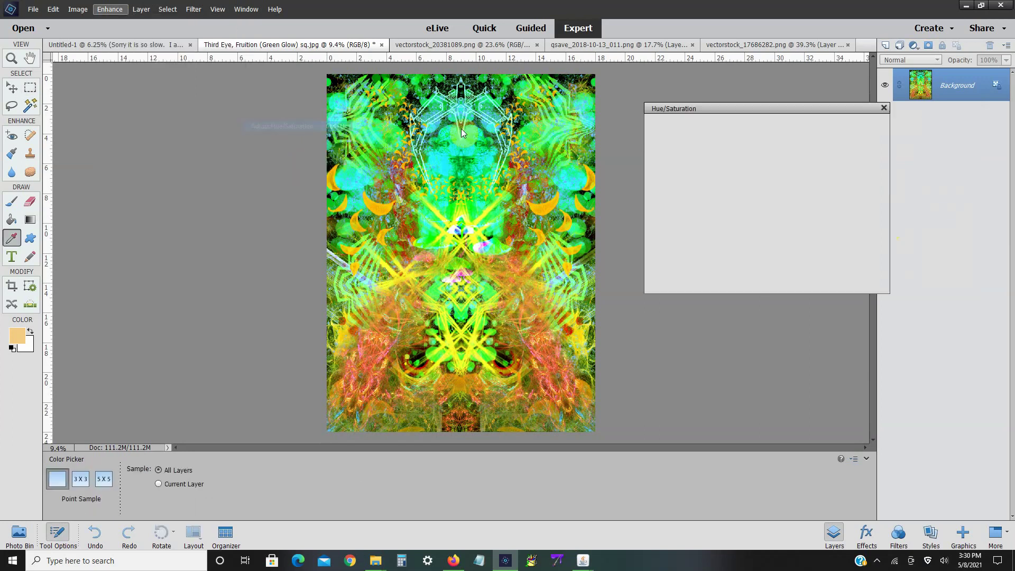
pyautogui.click(686, 151)
pyautogui.click(683, 198)
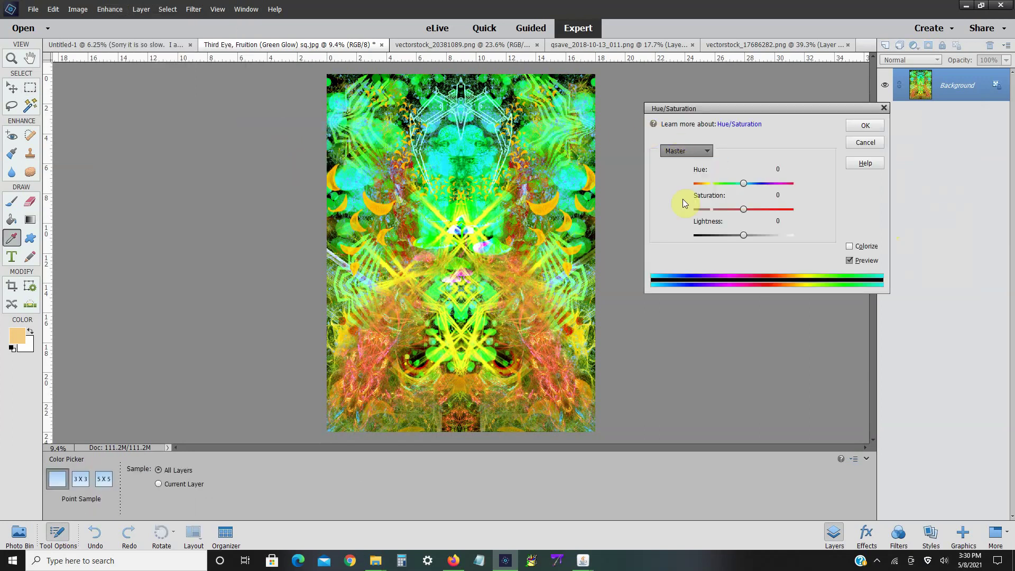
pyautogui.click(683, 150)
pyautogui.click(727, 201)
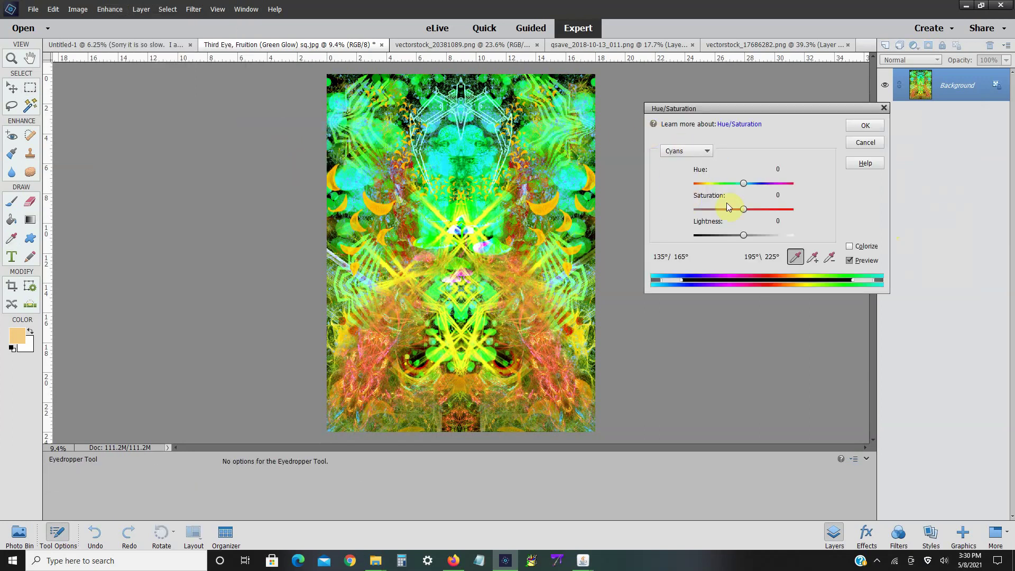
pyautogui.moveTo(741, 209); pyautogui.dragTo(749, 235)
pyautogui.moveTo(741, 185)
pyautogui.mouseDown()
pyautogui.moveTo(782, 183)
pyautogui.moveTo(749, 189)
pyautogui.moveTo(757, 196)
pyautogui.mouseUp()
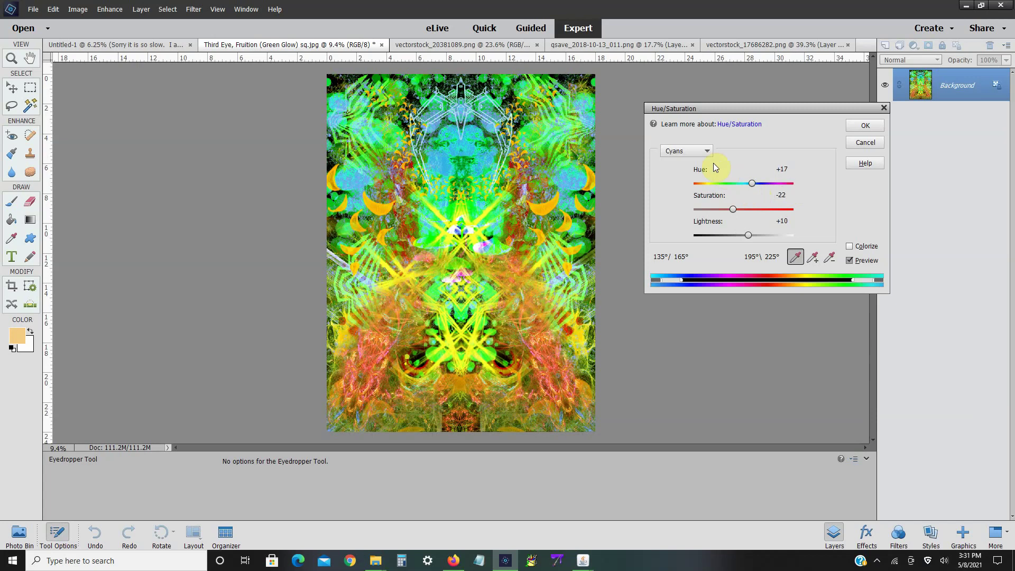
# - Raise the saturation of the Reds to +27 and of the Greens to +10
pyautogui.click(703, 151)
pyautogui.click(699, 170)
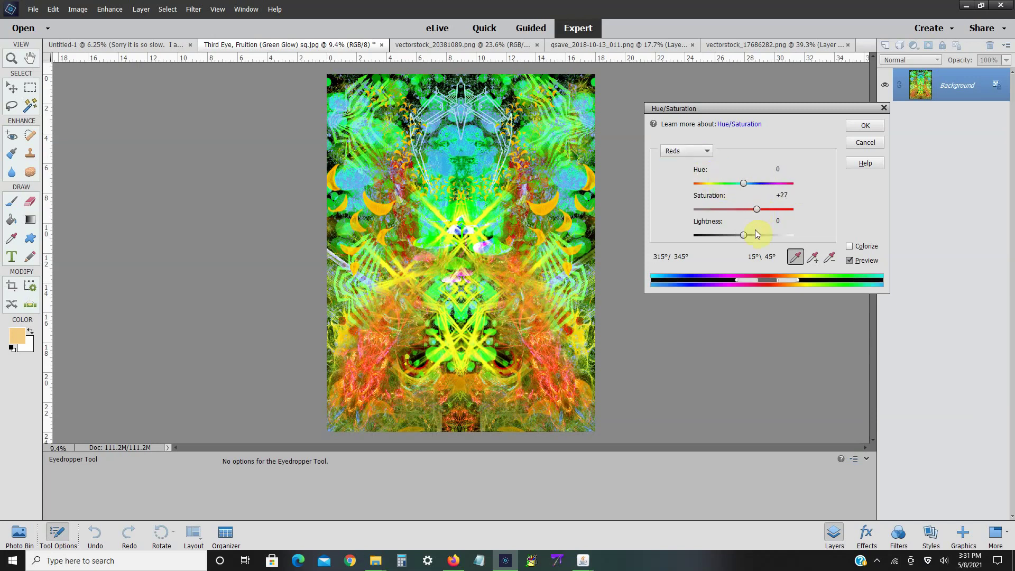
pyautogui.moveTo(744, 234); pyautogui.dragTo(743, 237)
pyautogui.click(706, 151)
pyautogui.click(704, 187)
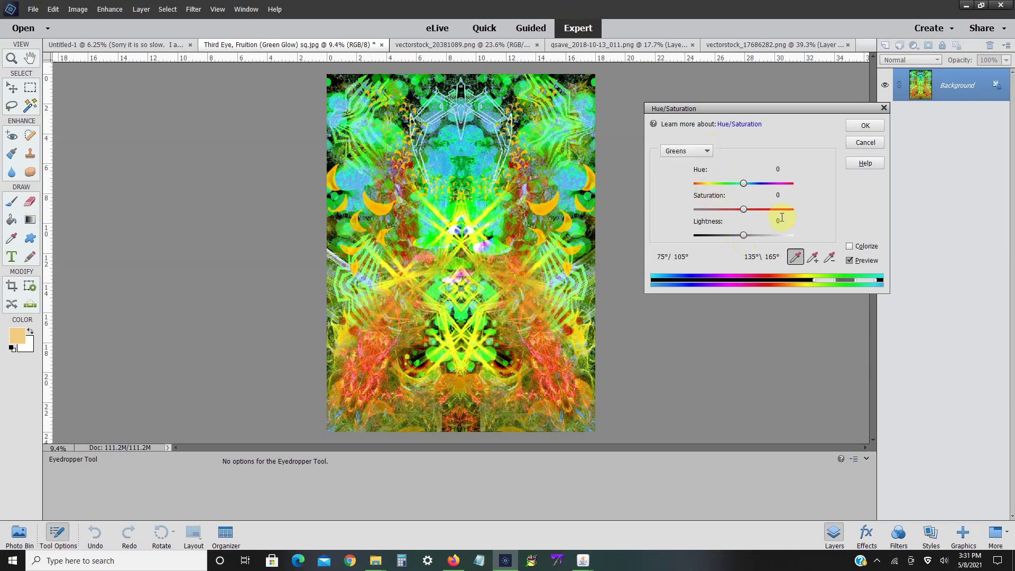
pyautogui.moveTo(743, 208)
pyautogui.mouseDown()
pyautogui.moveTo(728, 209)
pyautogui.moveTo(749, 212)
pyautogui.mouseUp()
# - Shift the hue of the Yellows to about -20 in the Hue/Saturation adjustment
pyautogui.click(703, 152)
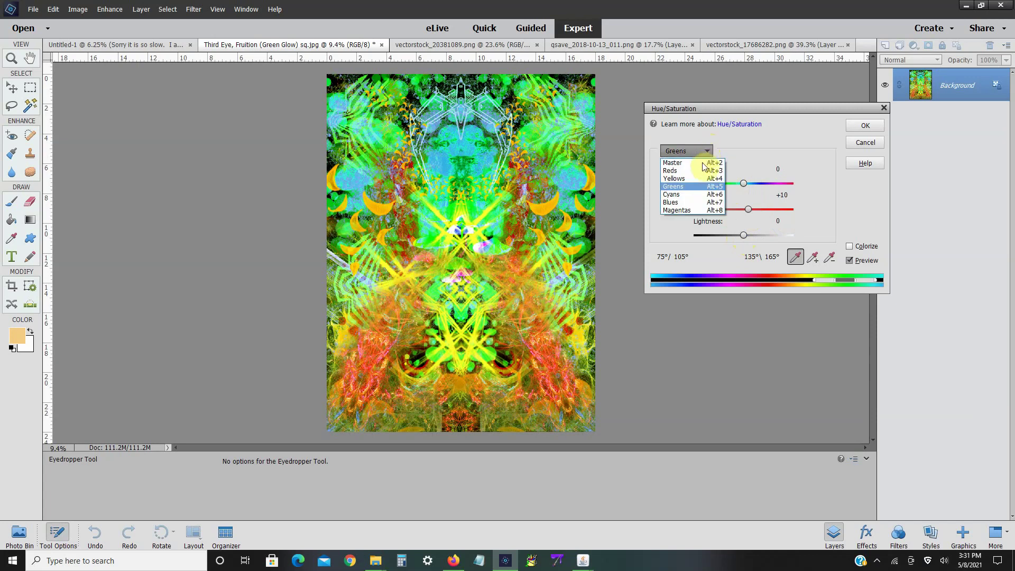
pyautogui.click(700, 178)
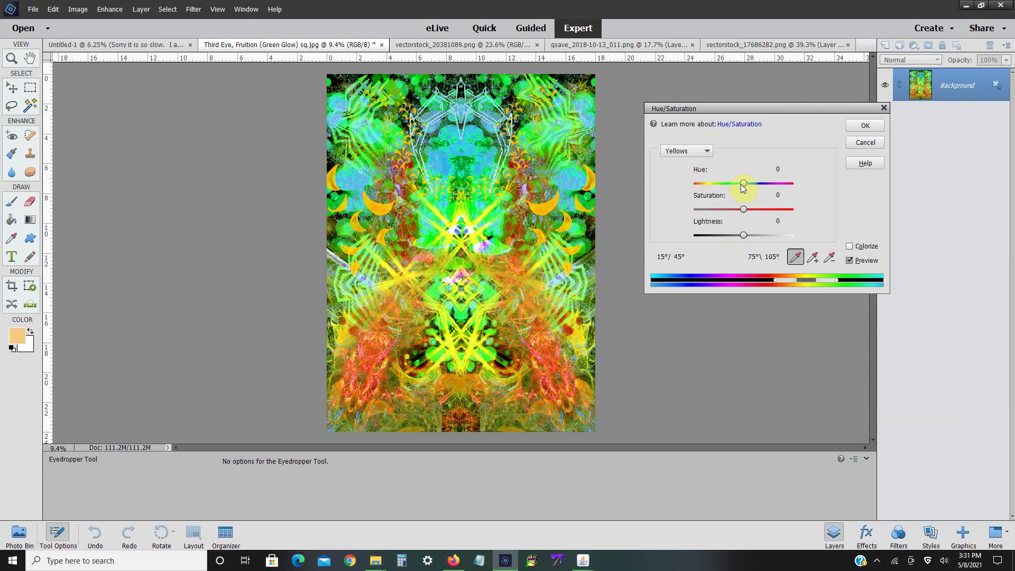
pyautogui.moveTo(743, 183)
pyautogui.mouseDown()
pyautogui.moveTo(723, 183)
pyautogui.moveTo(758, 182)
pyautogui.moveTo(732, 182)
pyautogui.mouseUp()
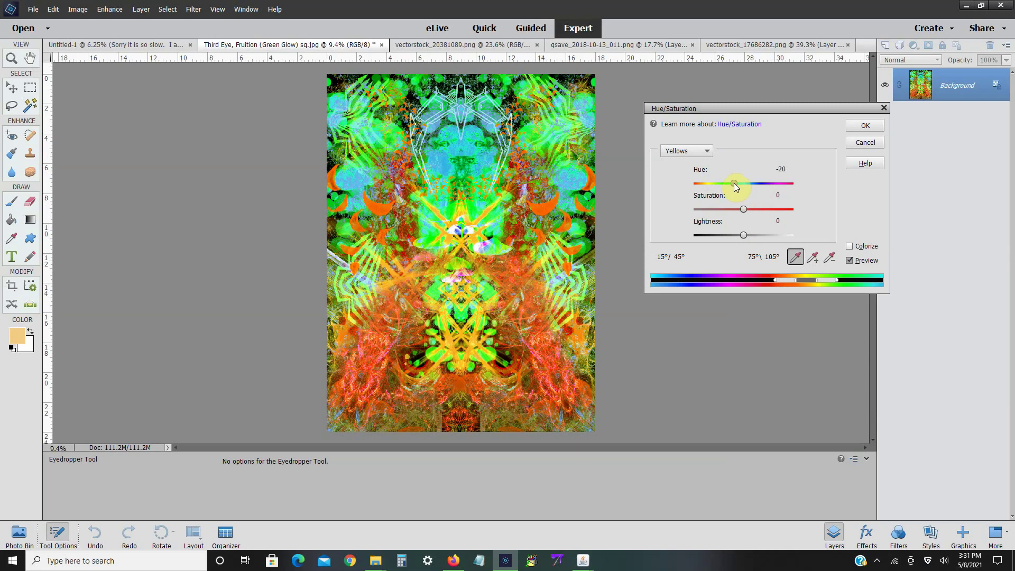
# - Fine-tune the Master range of the Hue/Saturation adjustment and apply it to the collage
pyautogui.click(704, 151)
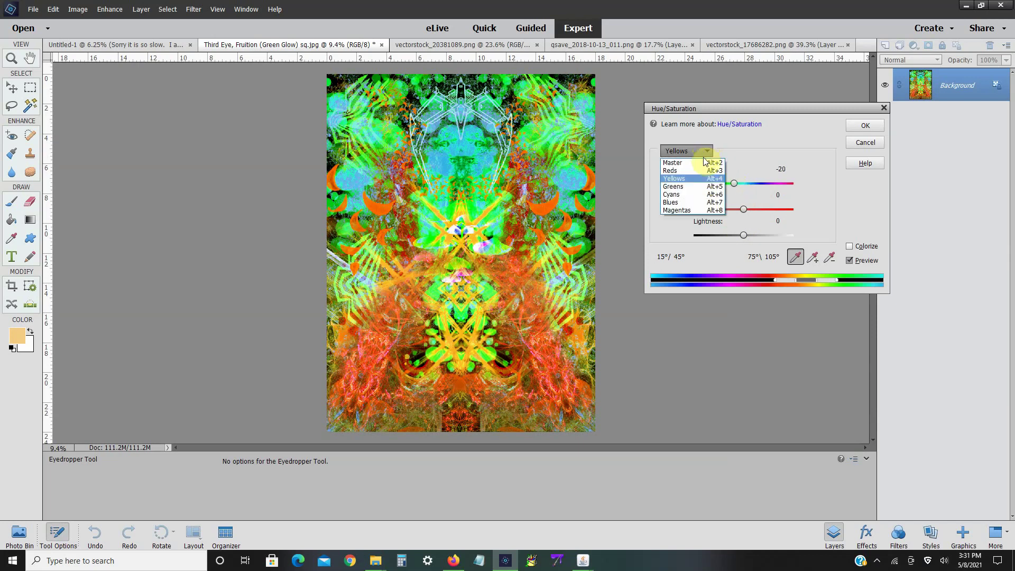
pyautogui.click(703, 157)
pyautogui.click(703, 154)
pyautogui.click(701, 162)
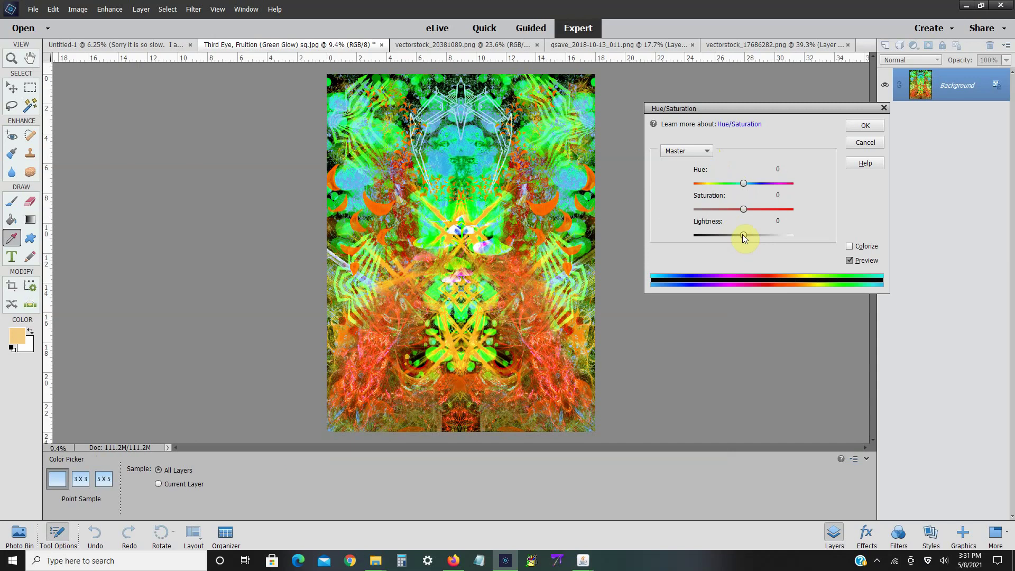
pyautogui.moveTo(742, 234); pyautogui.dragTo(741, 210)
pyautogui.click(864, 126)
pyautogui.press('m')
# - Apply a Shadows/Highlights adjustment with shadows lightened 12%, highlights darkened 16% and midtone contrast at -29%
pyautogui.click(109, 9)
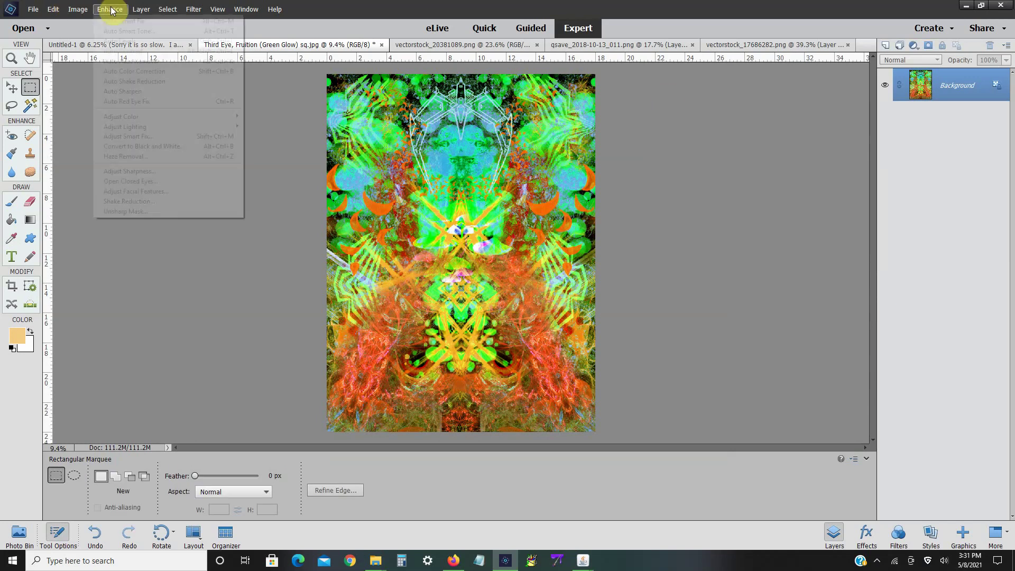
pyautogui.moveTo(144, 127)
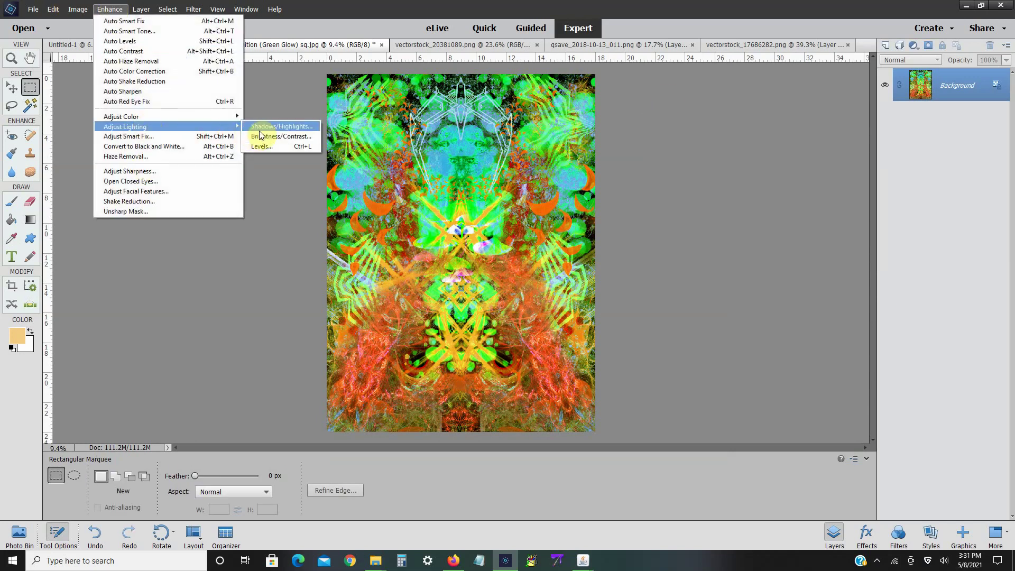
pyautogui.click(259, 129)
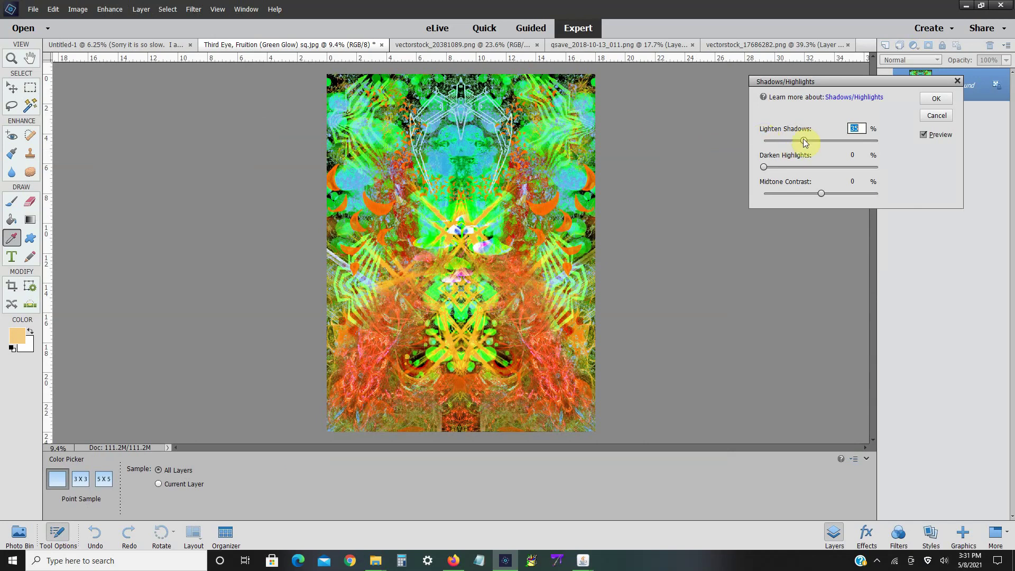
pyautogui.moveTo(804, 140); pyautogui.dragTo(776, 141)
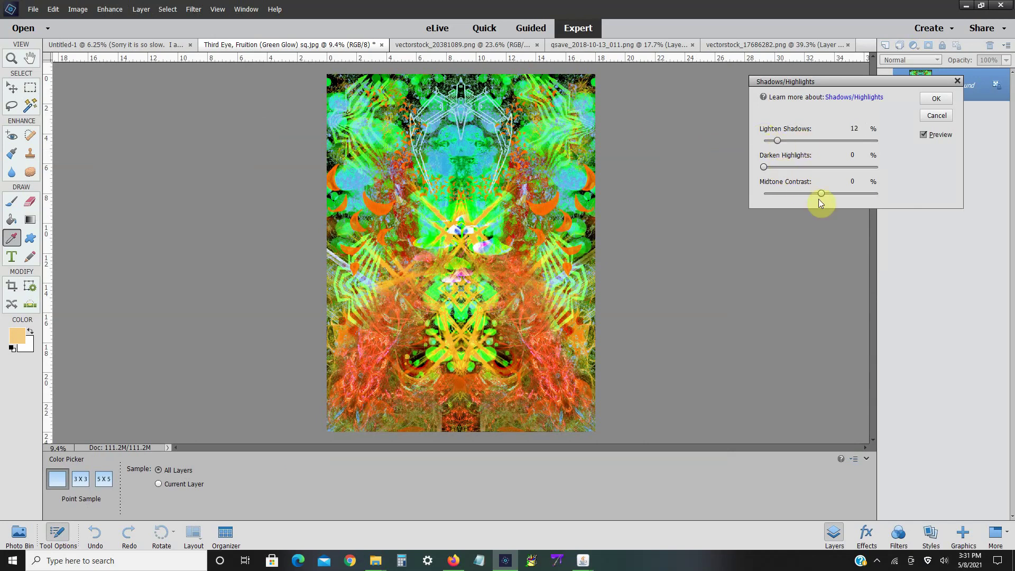
pyautogui.moveTo(803, 195)
pyautogui.mouseDown()
pyautogui.moveTo(774, 193)
pyautogui.moveTo(804, 194)
pyautogui.mouseUp()
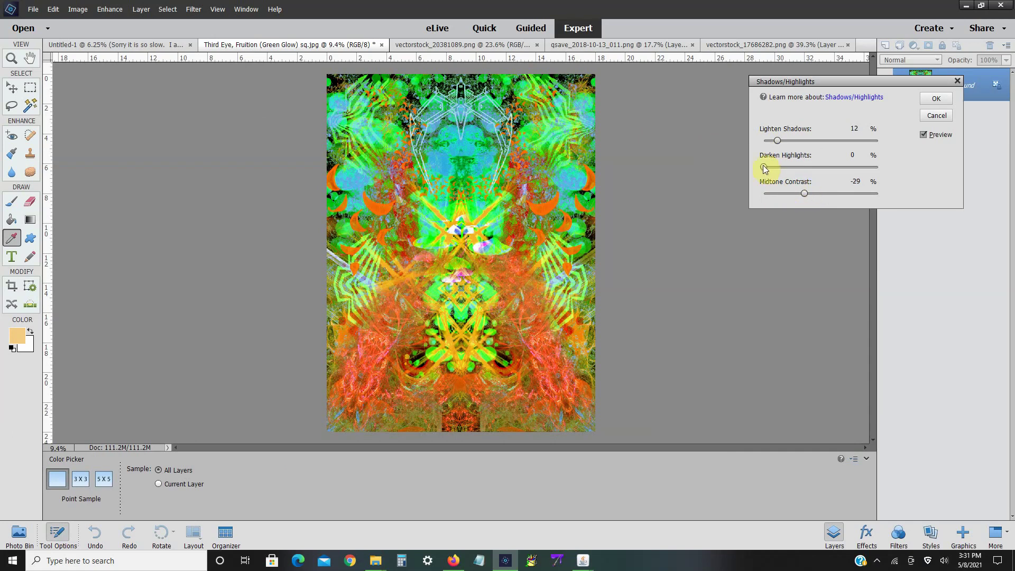
pyautogui.moveTo(763, 167)
pyautogui.mouseDown()
pyautogui.moveTo(795, 167)
pyautogui.moveTo(781, 171)
pyautogui.mouseUp()
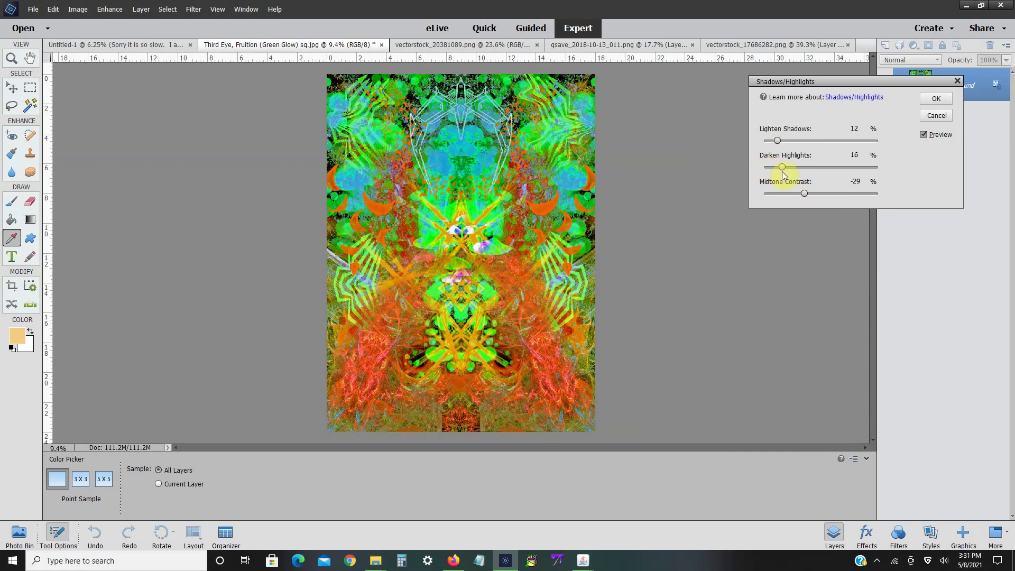
pyautogui.click(922, 100)
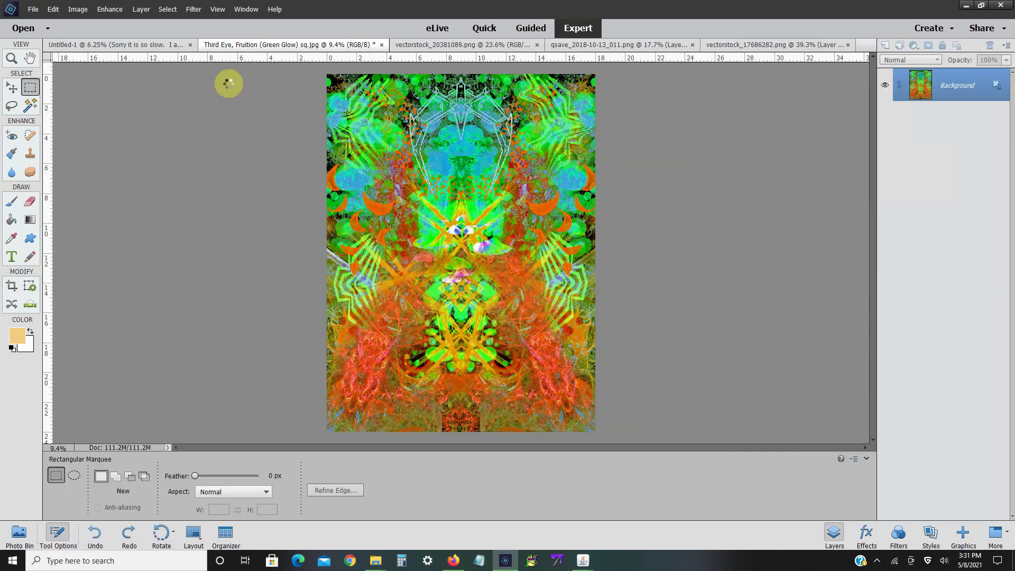
# - Start another Levels adjustment and set the Red channel's white input level to 230 and its midtone to 0.93
pyautogui.click(110, 9)
pyautogui.moveTo(232, 126)
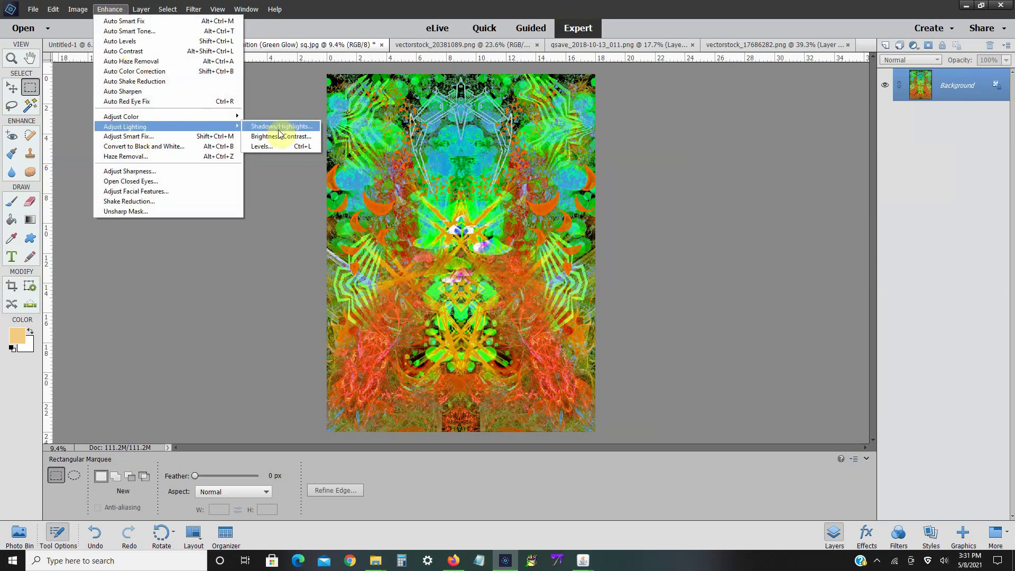
pyautogui.click(273, 147)
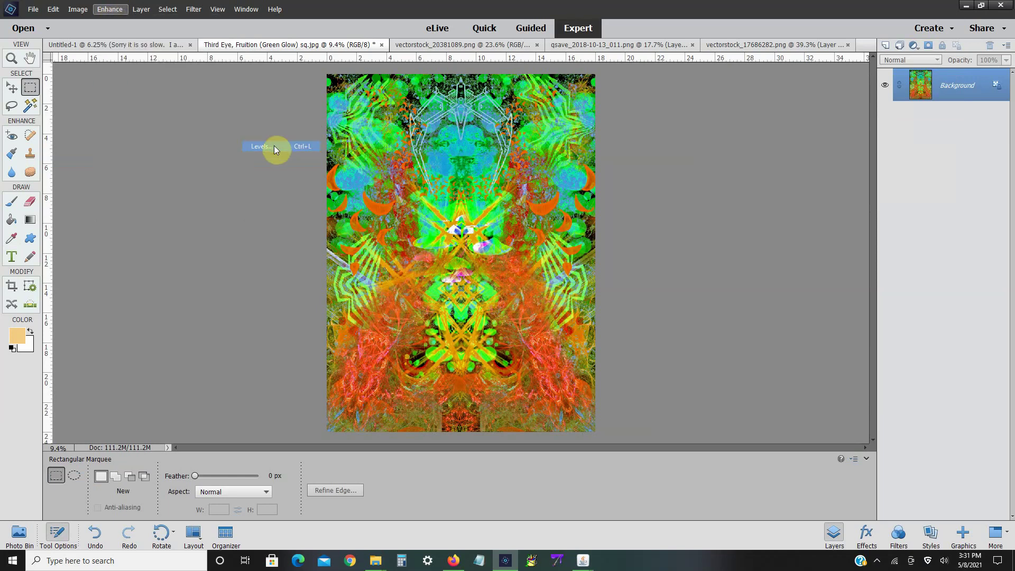
pyautogui.click(829, 142)
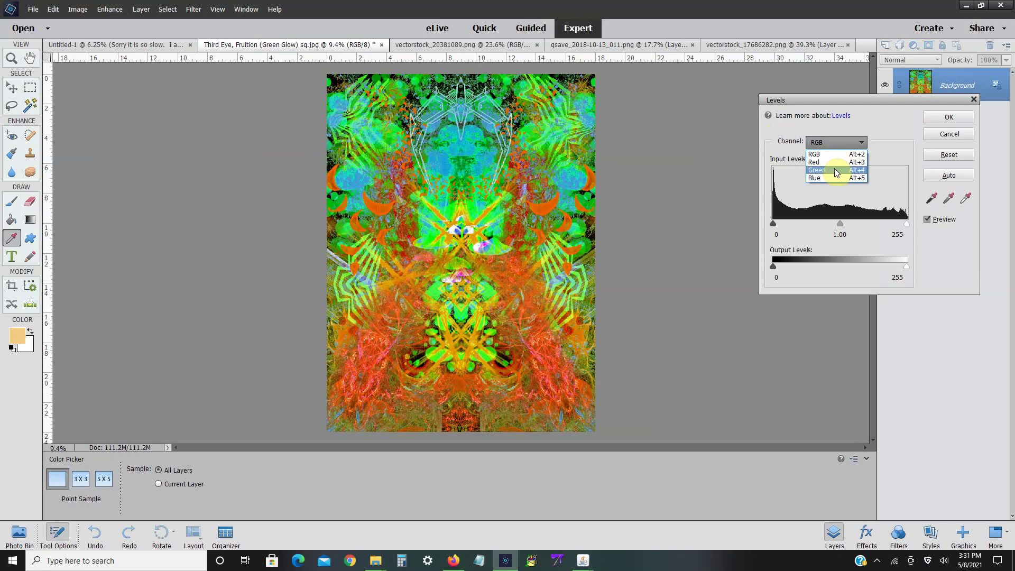
pyautogui.click(833, 162)
pyautogui.moveTo(907, 223)
pyautogui.mouseDown()
pyautogui.moveTo(878, 224)
pyautogui.moveTo(895, 235)
pyautogui.mouseUp()
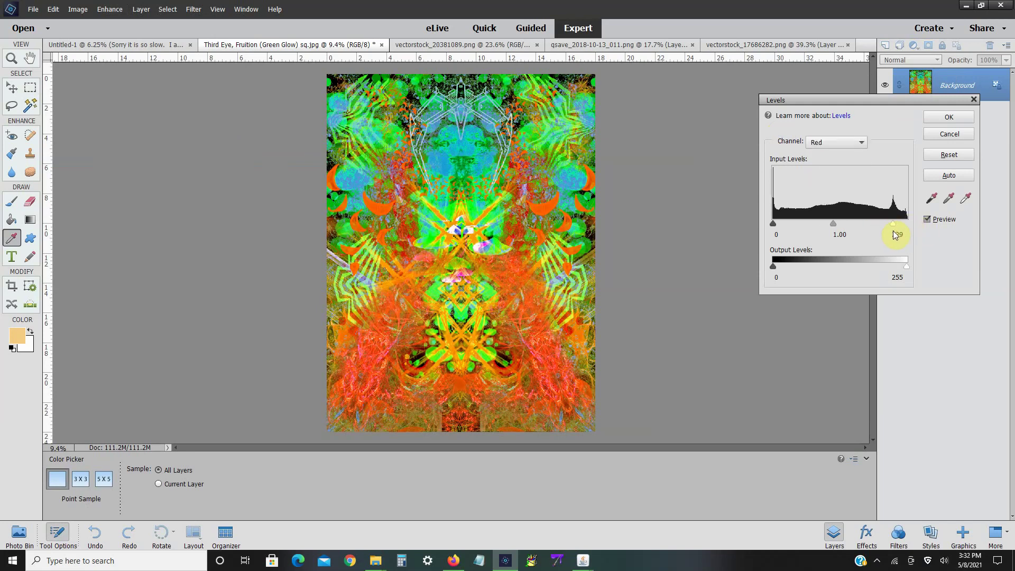
pyautogui.moveTo(833, 223)
pyautogui.mouseDown()
pyautogui.moveTo(846, 229)
pyautogui.moveTo(838, 231)
pyautogui.mouseUp()
pyautogui.moveTo(774, 224)
pyautogui.mouseDown()
pyautogui.moveTo(795, 222)
pyautogui.moveTo(764, 228)
pyautogui.mouseUp()
# - Try shifting the Green channel's midtone input level
pyautogui.click(822, 142)
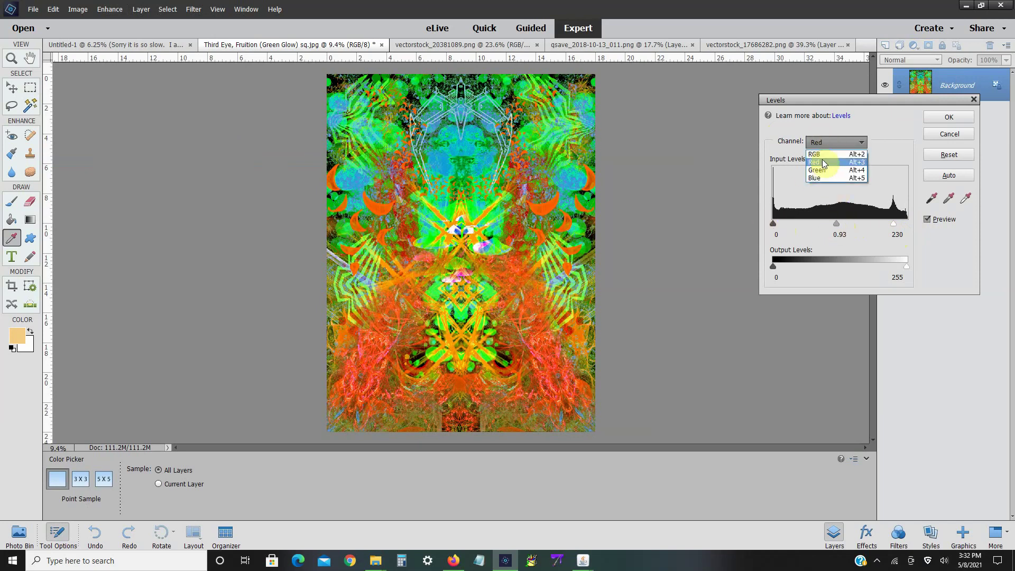
pyautogui.click(822, 170)
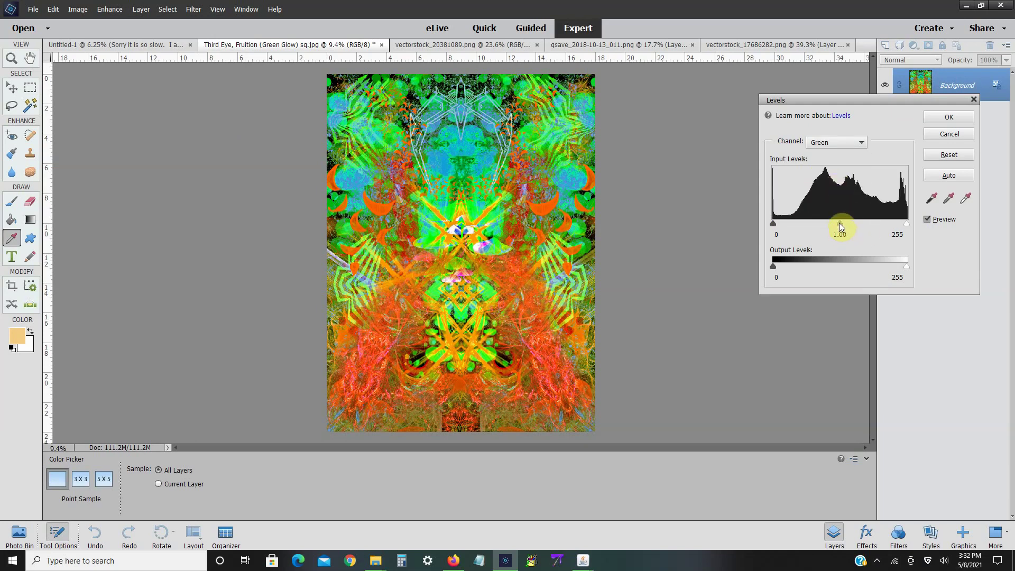
pyautogui.moveTo(840, 224)
pyautogui.mouseDown()
pyautogui.moveTo(831, 223)
pyautogui.moveTo(847, 229)
pyautogui.mouseUp()
# - Fine-tune the Blue channel's white and midtone input levels and apply the Levels adjustment
pyautogui.click(846, 142)
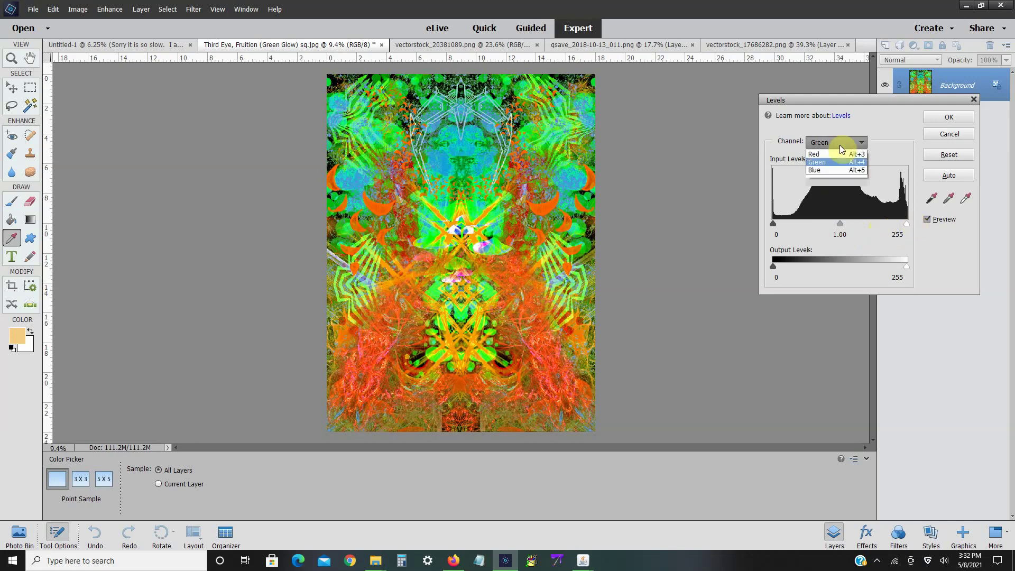
pyautogui.click(842, 176)
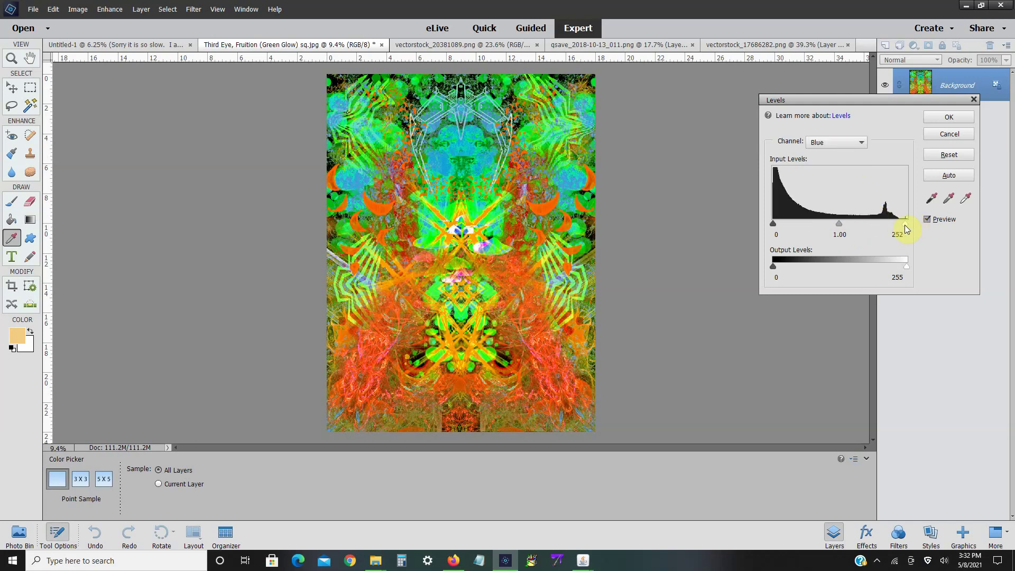
pyautogui.moveTo(905, 223)
pyautogui.mouseDown()
pyautogui.moveTo(880, 223)
pyautogui.moveTo(913, 219)
pyautogui.mouseUp()
pyautogui.moveTo(848, 223)
pyautogui.mouseDown()
pyautogui.moveTo(819, 222)
pyautogui.moveTo(839, 228)
pyautogui.mouseUp()
pyautogui.click(946, 118)
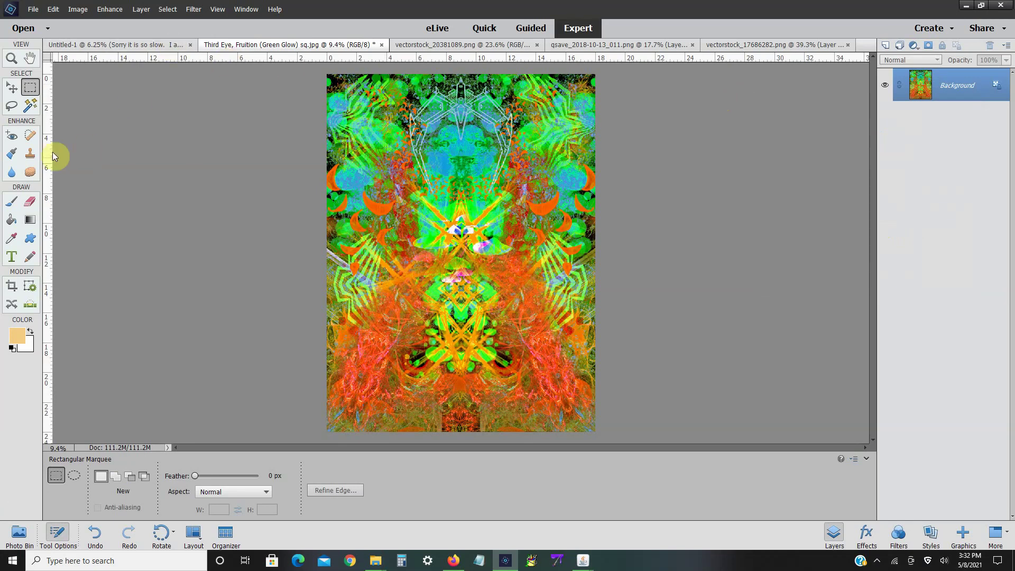
# - Lasso a horizontal band around the dark mouth-like shapes in the lower centre of the artwork
pyautogui.click(11, 104)
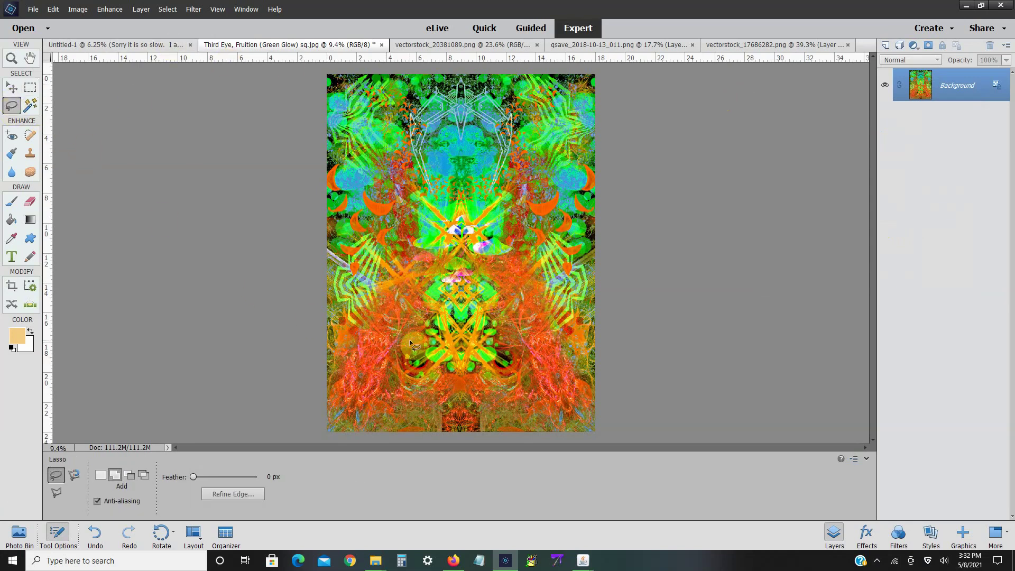
pyautogui.moveTo(417, 342)
pyautogui.mouseDown()
pyautogui.moveTo(514, 347)
pyautogui.moveTo(518, 371)
pyautogui.moveTo(398, 375)
pyautogui.moveTo(405, 341)
pyautogui.mouseUp()
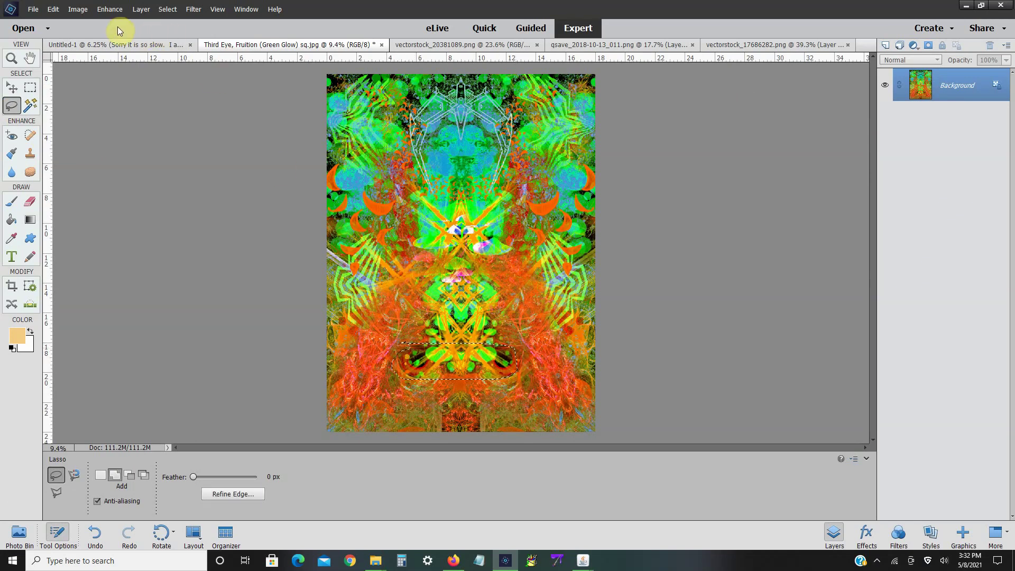
pyautogui.click(110, 9)
pyautogui.moveTo(126, 115)
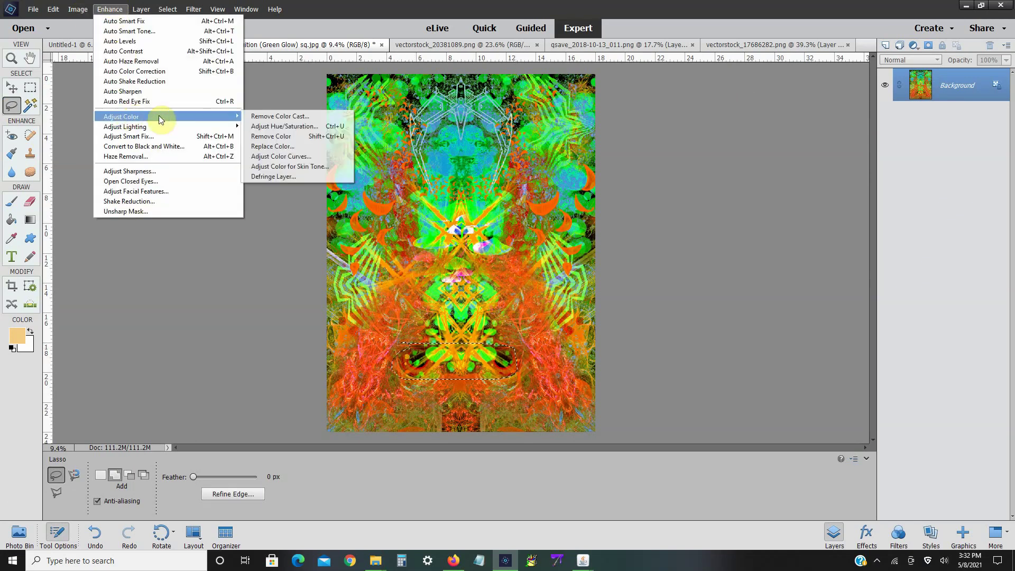
pyautogui.click(256, 127)
pyautogui.moveTo(742, 183)
pyautogui.mouseDown()
pyautogui.moveTo(787, 182)
pyautogui.moveTo(734, 191)
pyautogui.moveTo(757, 193)
pyautogui.mouseUp()
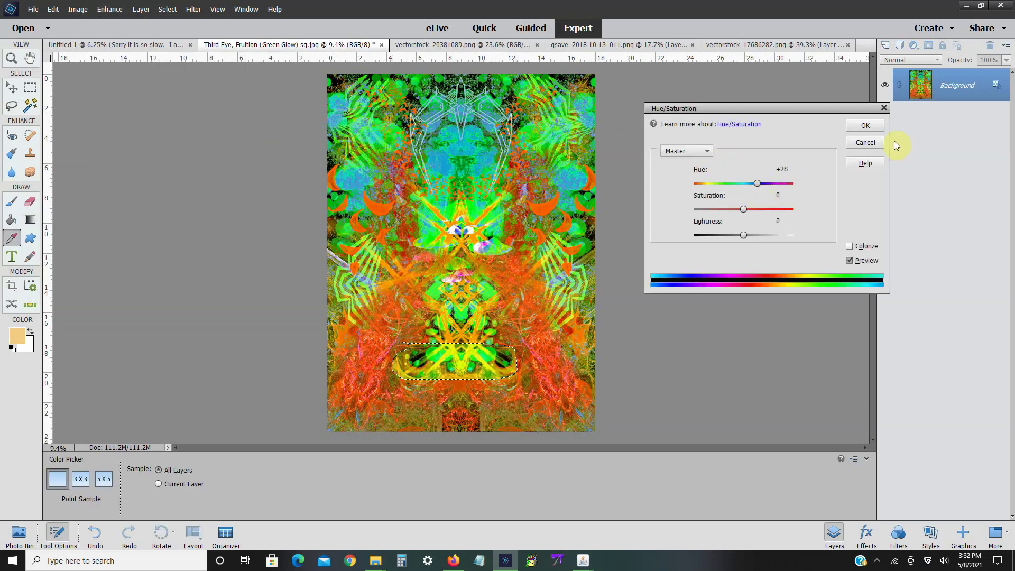
pyautogui.click(872, 142)
# - Add a blank layer, and copy the selected band from the Background layer onto another layer directly above it
pyautogui.click(899, 48)
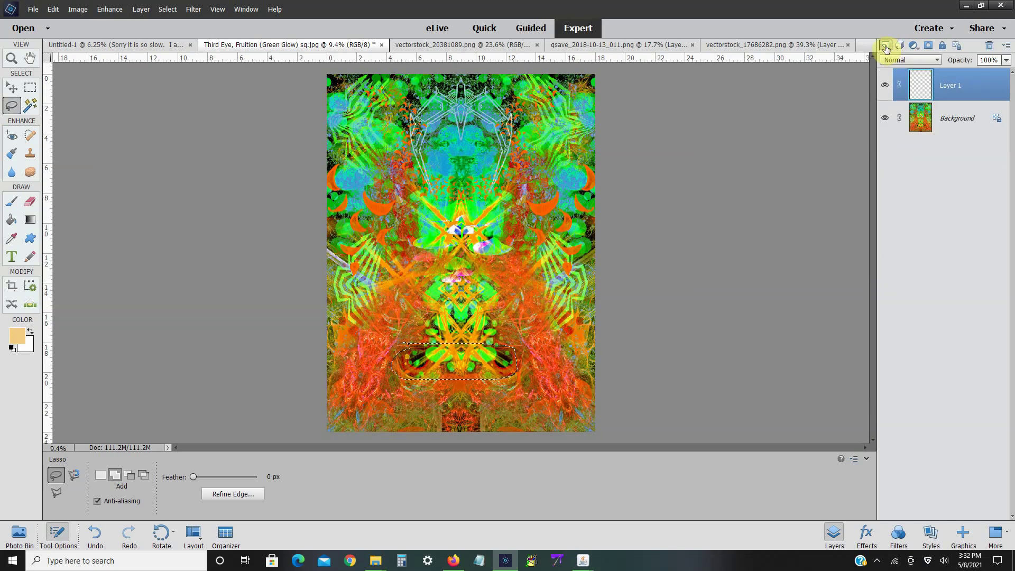
pyautogui.click(53, 9)
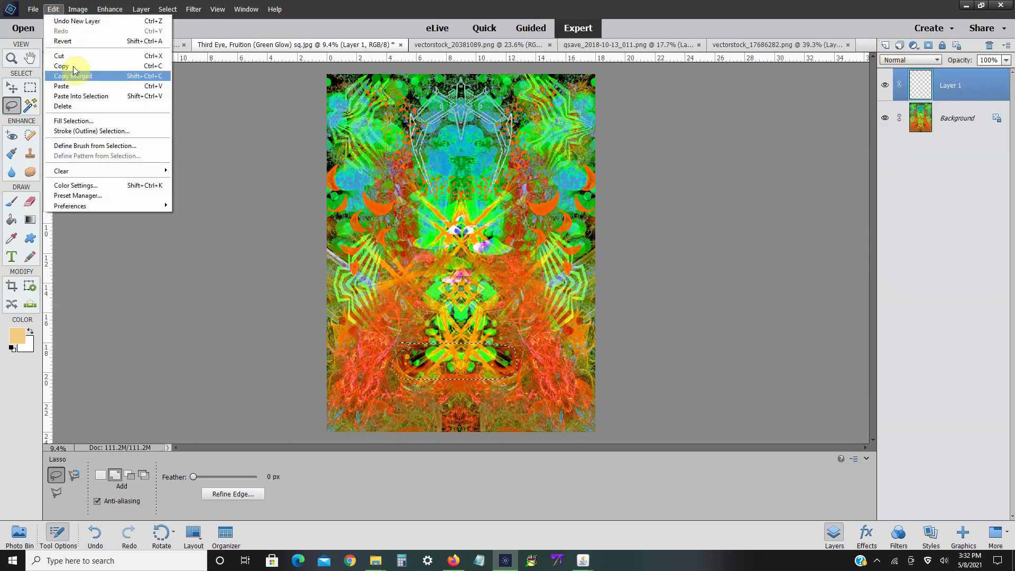
pyautogui.click(73, 66)
pyautogui.click(531, 207)
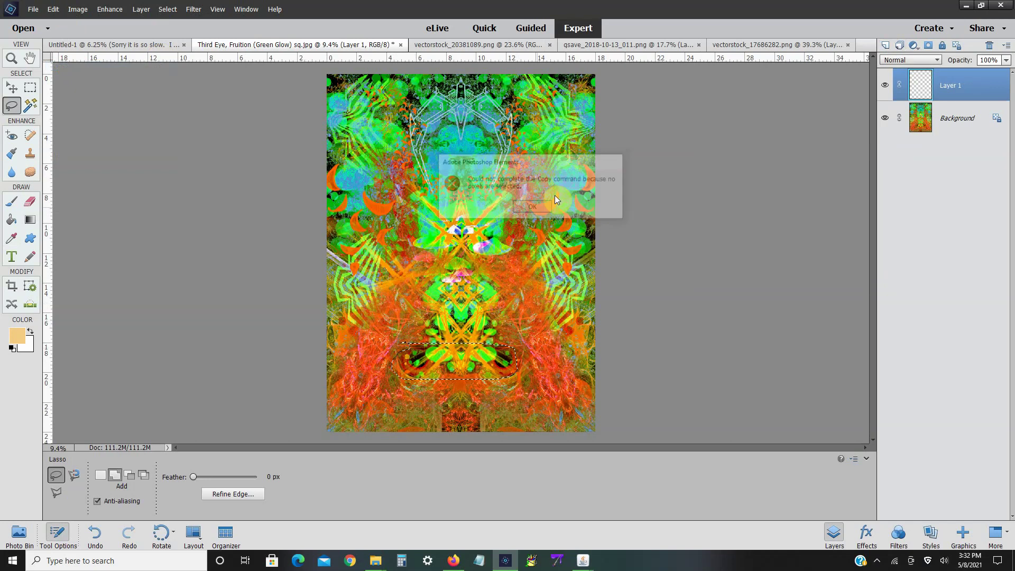
pyautogui.click(921, 122)
pyautogui.click(53, 9)
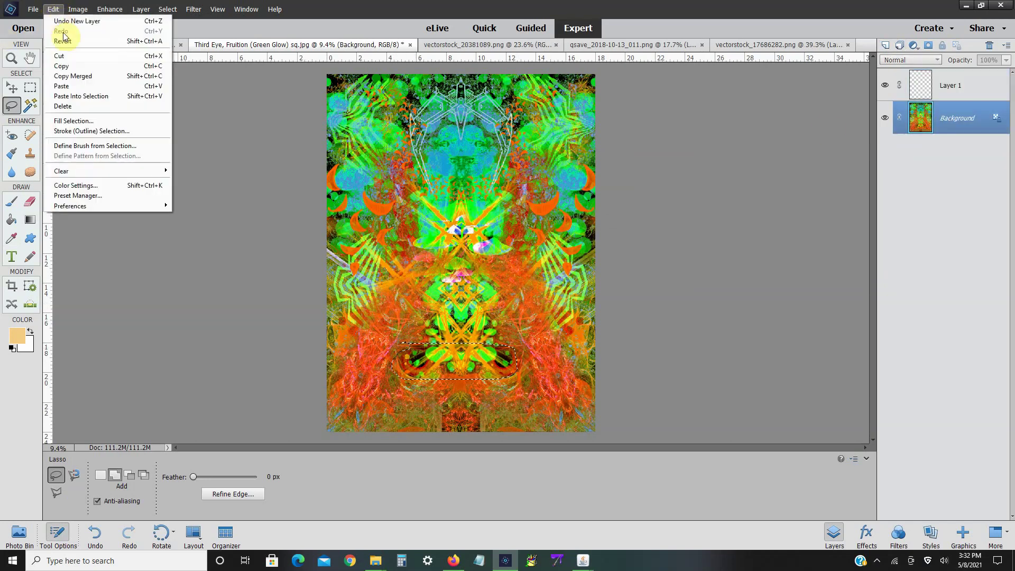
pyautogui.click(53, 9)
pyautogui.click(53, 9)
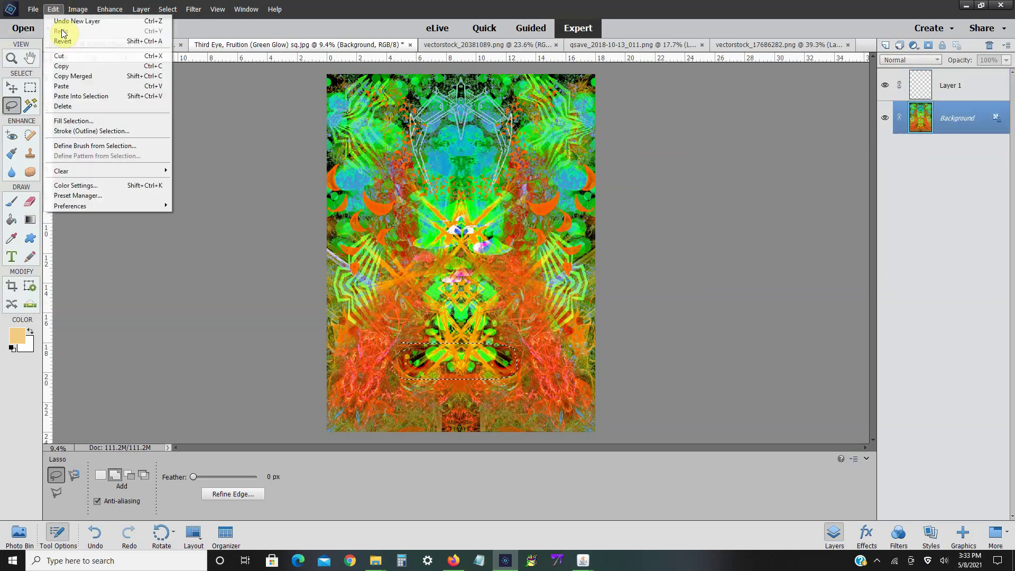
pyautogui.click(65, 85)
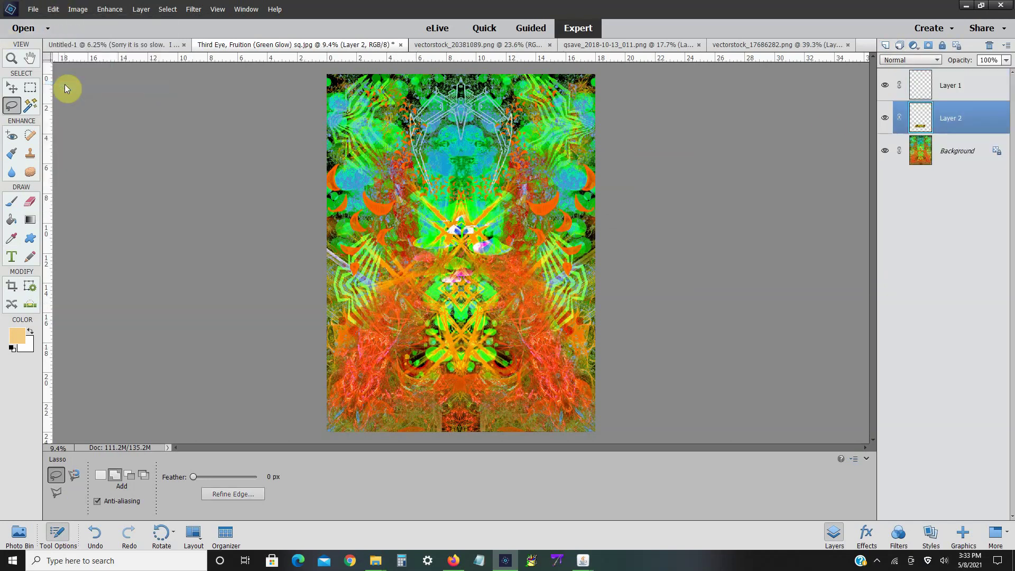
# - Apply a Hue/Saturation adjustment to the pasted band with hue -151 and lightness +14
pyautogui.click(111, 9)
pyautogui.moveTo(141, 117)
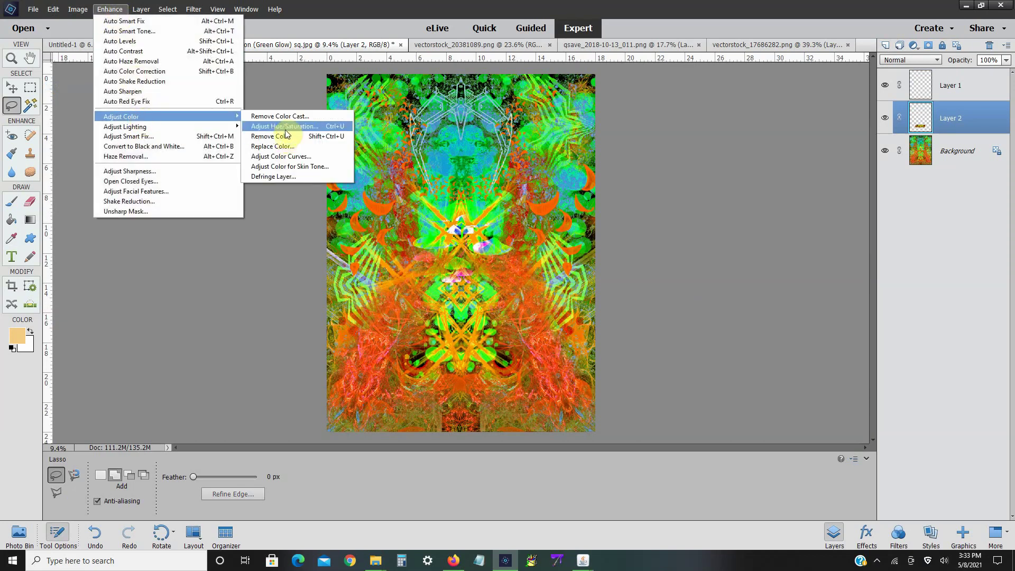
pyautogui.click(284, 127)
pyautogui.moveTo(746, 235); pyautogui.dragTo(751, 236)
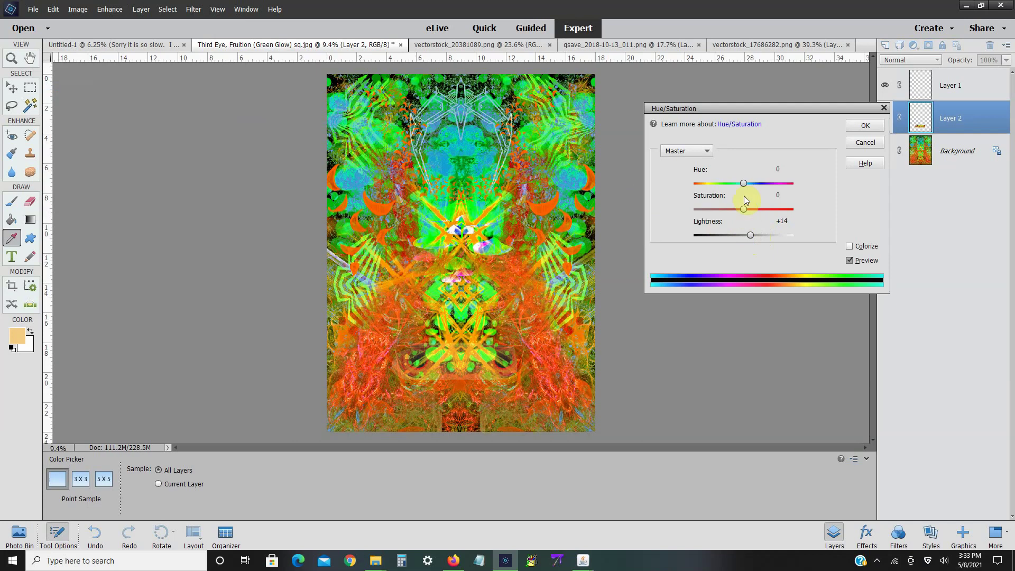
pyautogui.moveTo(743, 183); pyautogui.dragTo(767, 186)
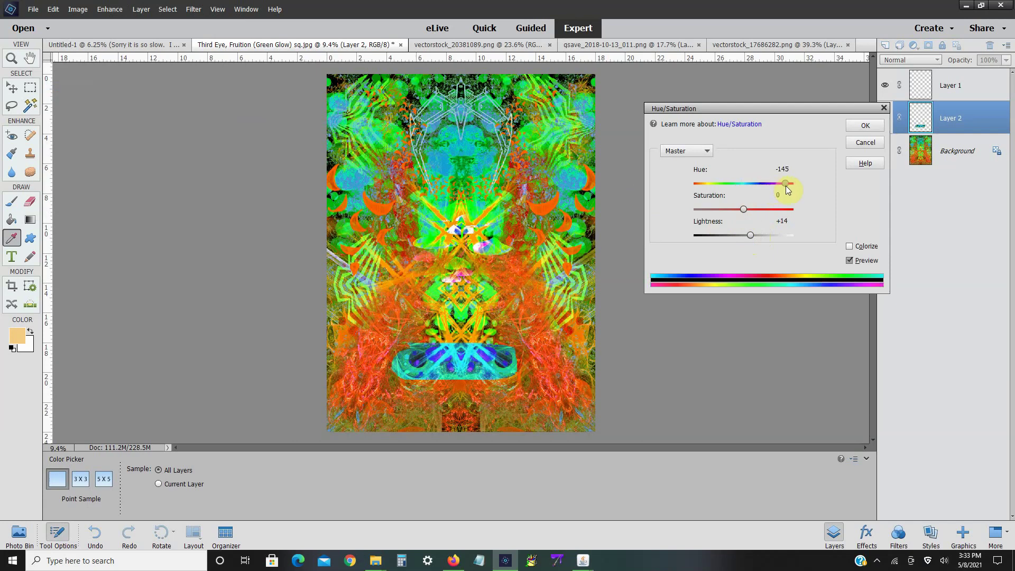
pyautogui.moveTo(788, 189); pyautogui.dragTo(785, 191)
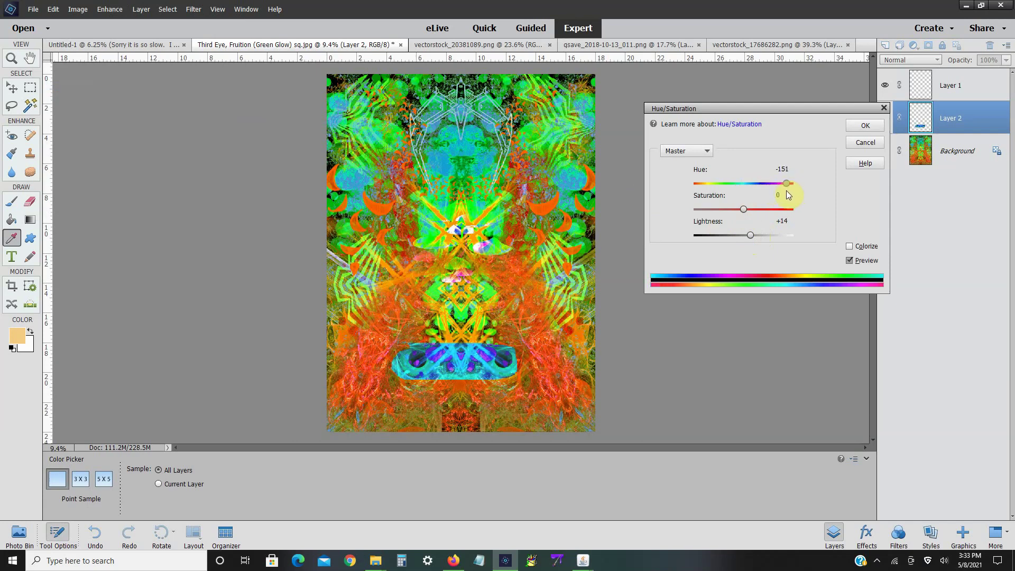
pyautogui.click(856, 129)
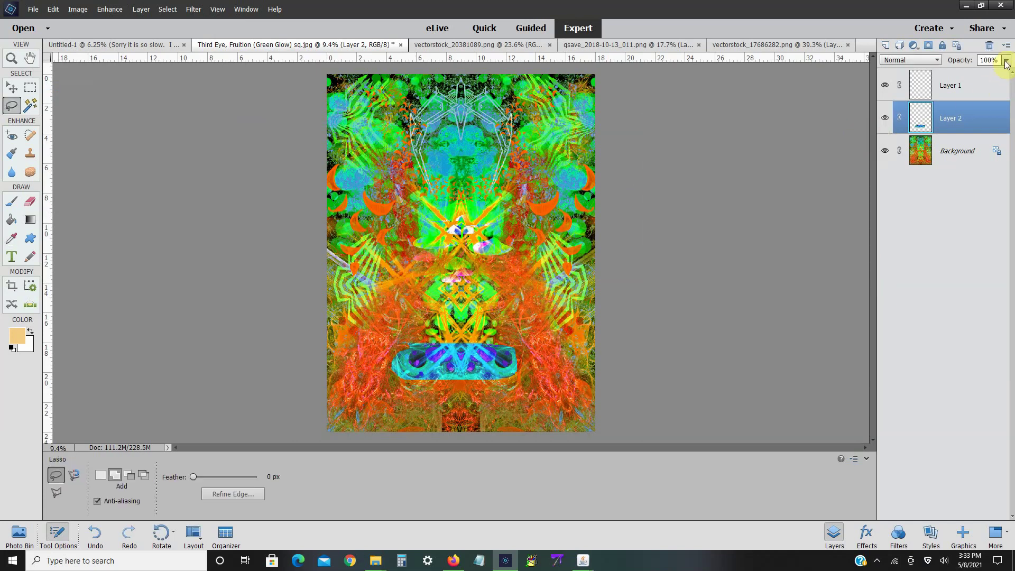
# - Set the pasted band layer's opacity to 77% and soften its outer edges with the Eraser
pyautogui.click(1006, 59)
pyautogui.moveTo(1003, 72); pyautogui.dragTo(991, 74)
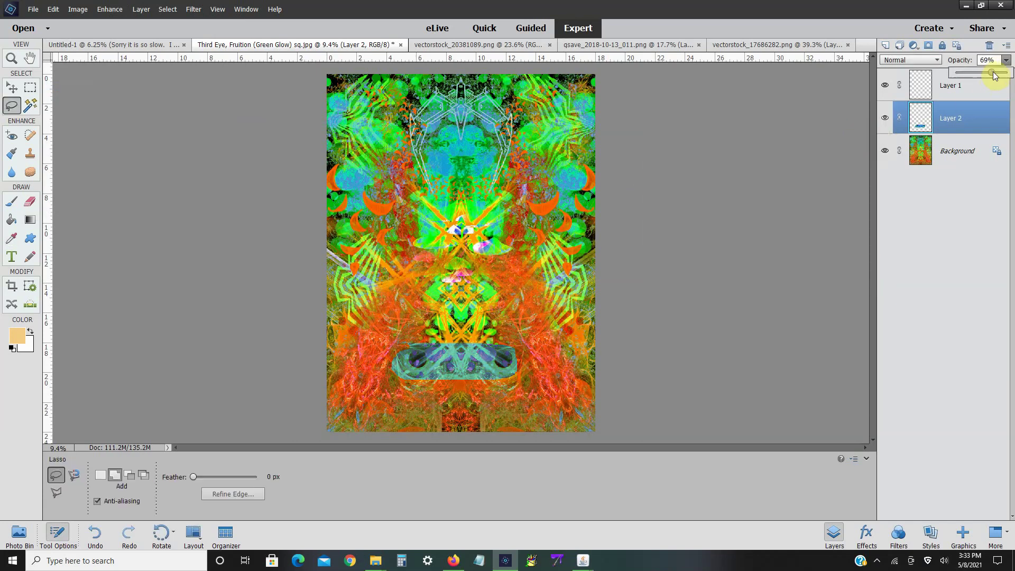
pyautogui.click(32, 197)
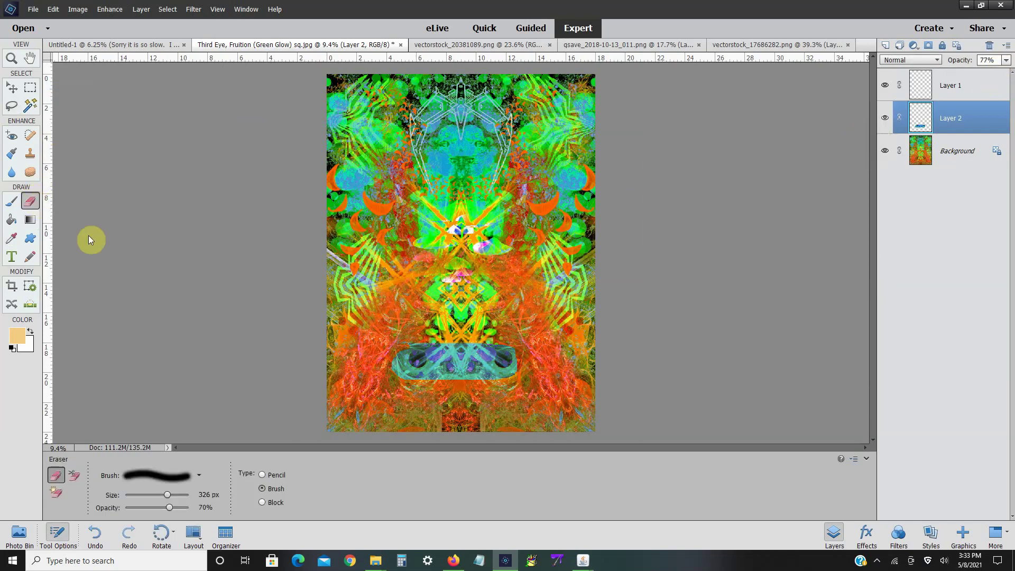
pyautogui.moveTo(392, 361)
pyautogui.mouseDown()
pyautogui.moveTo(405, 380)
pyautogui.moveTo(429, 383)
pyautogui.moveTo(437, 370)
pyautogui.moveTo(429, 382)
pyautogui.moveTo(503, 384)
pyautogui.moveTo(520, 382)
pyautogui.moveTo(520, 349)
pyautogui.moveTo(415, 344)
pyautogui.moveTo(478, 347)
pyautogui.moveTo(457, 350)
pyautogui.moveTo(464, 390)
pyautogui.moveTo(482, 378)
pyautogui.moveTo(432, 382)
pyautogui.moveTo(516, 346)
pyautogui.moveTo(383, 351)
pyautogui.moveTo(523, 348)
pyautogui.moveTo(510, 347)
pyautogui.moveTo(535, 357)
pyautogui.mouseUp()
pyautogui.click(977, 168)
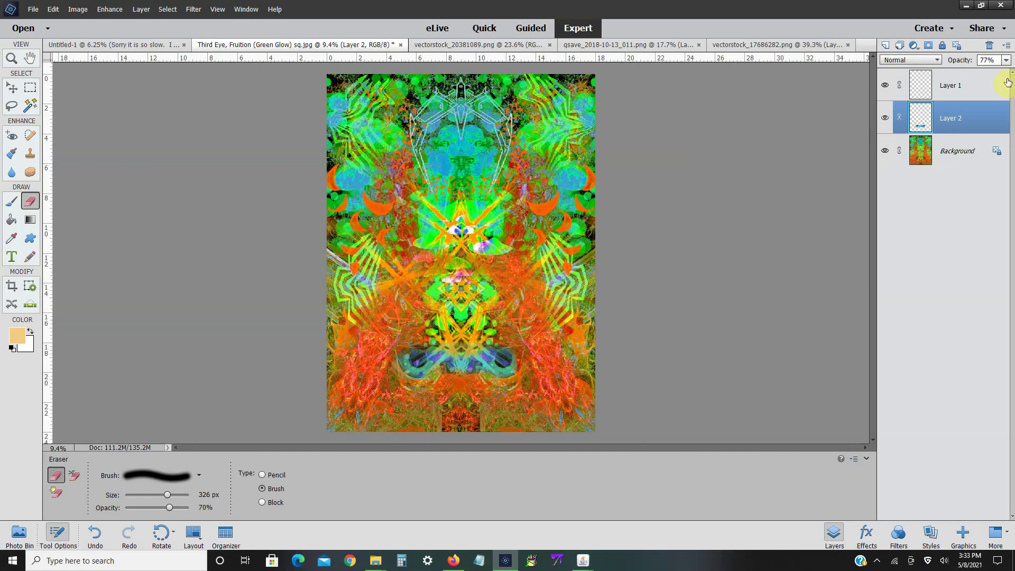
# - Try the Difference blend mode on the pasted band layer, and return it to Normal
pyautogui.click(928, 61)
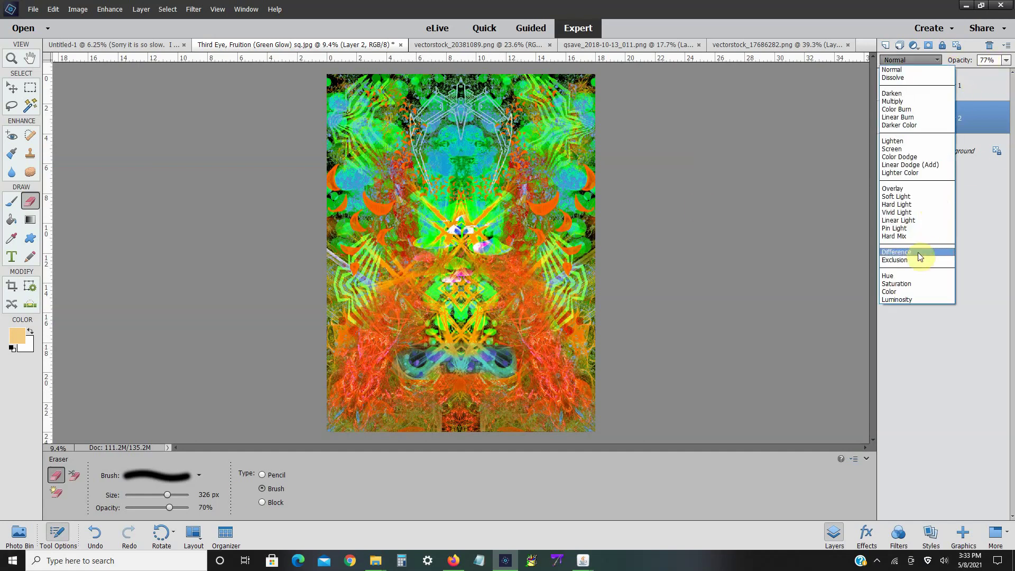
pyautogui.click(918, 252)
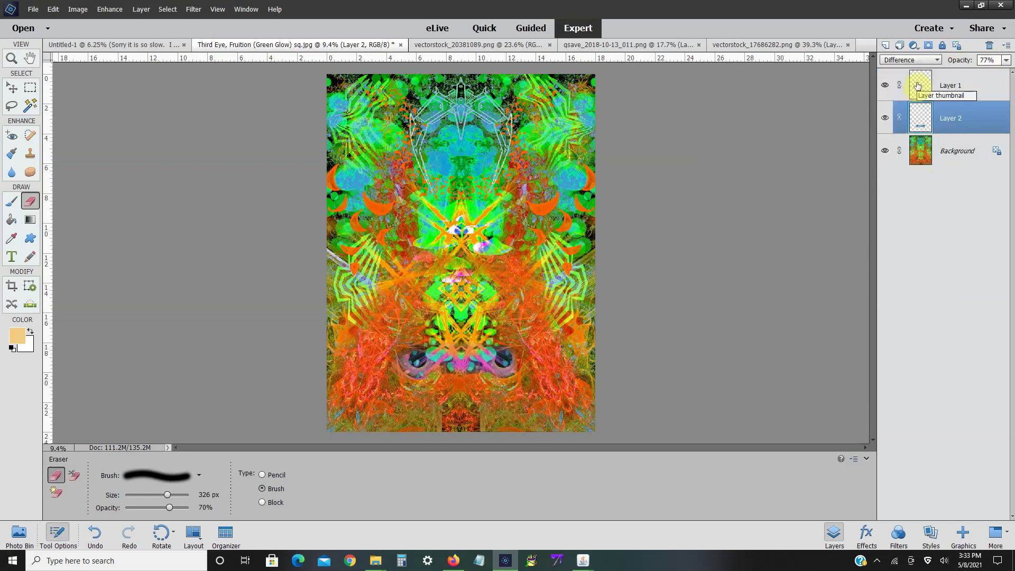
pyautogui.click(917, 64)
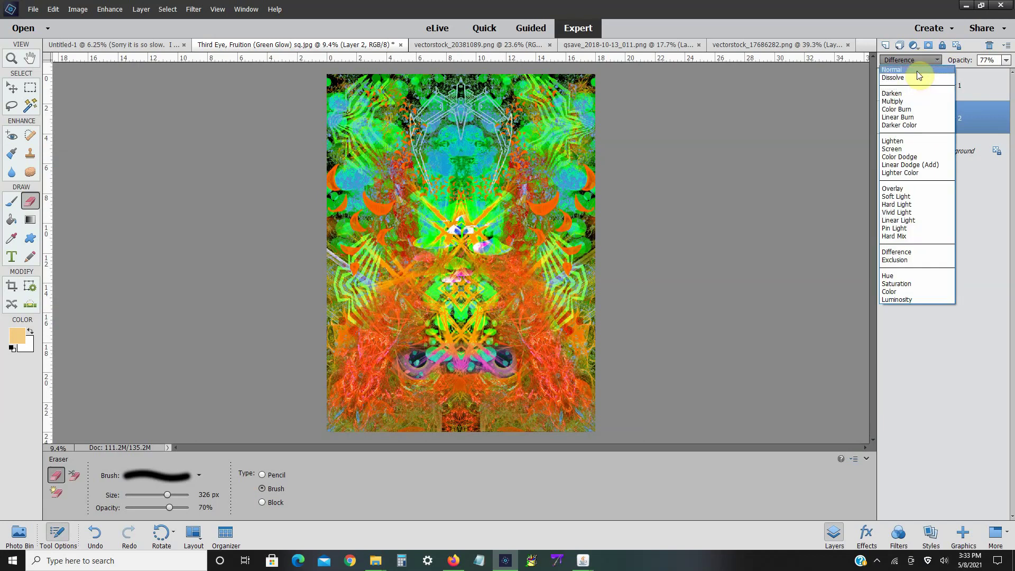
pyautogui.click(917, 72)
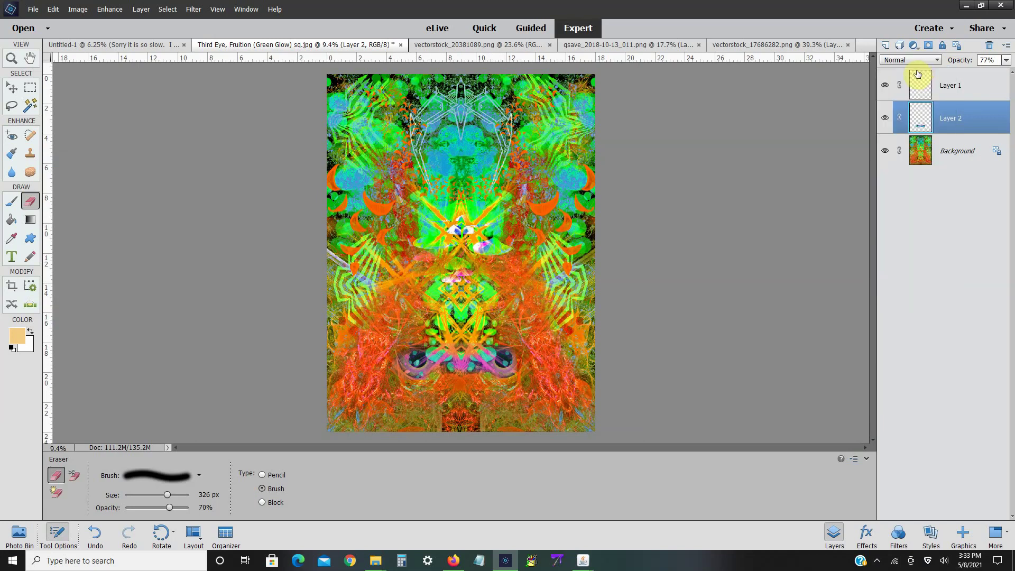
# - Apply Hue/Saturation to the pasted band with hue +29 and lightness +7, and merge the layer down into the Background
pyautogui.click(110, 9)
pyautogui.moveTo(142, 121)
pyautogui.click(264, 119)
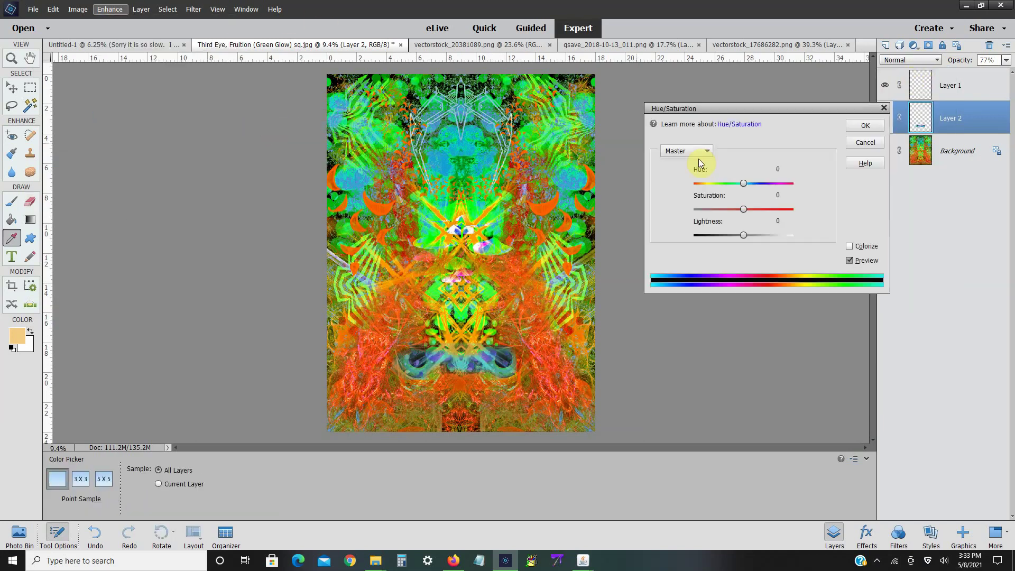
pyautogui.moveTo(744, 186)
pyautogui.mouseDown()
pyautogui.moveTo(773, 183)
pyautogui.moveTo(759, 189)
pyautogui.mouseUp()
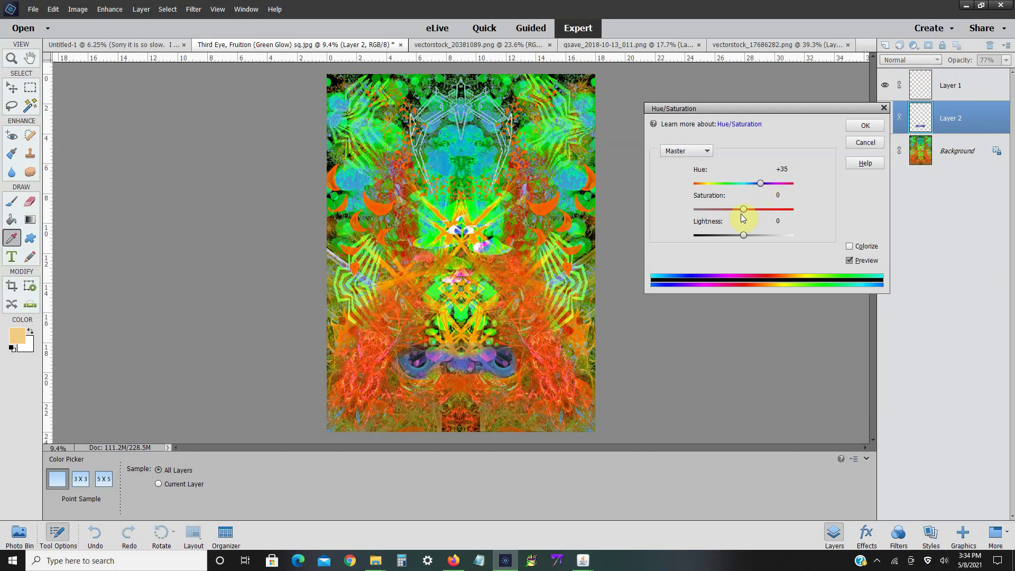
pyautogui.moveTo(743, 235)
pyautogui.mouseDown()
pyautogui.moveTo(762, 236)
pyautogui.moveTo(748, 236)
pyautogui.mouseUp()
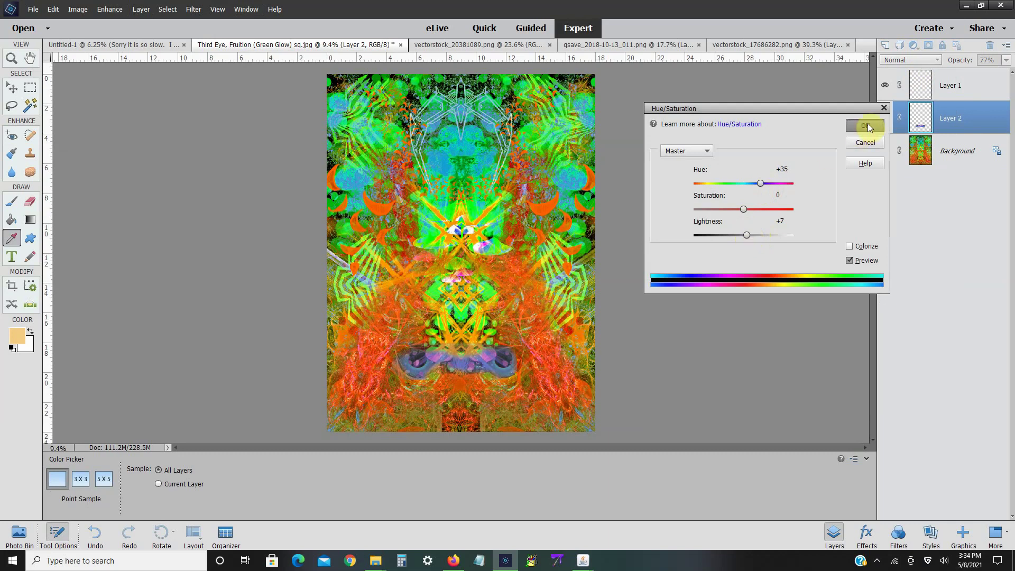
pyautogui.click(682, 151)
pyautogui.click(684, 163)
pyautogui.moveTo(757, 182); pyautogui.dragTo(759, 181)
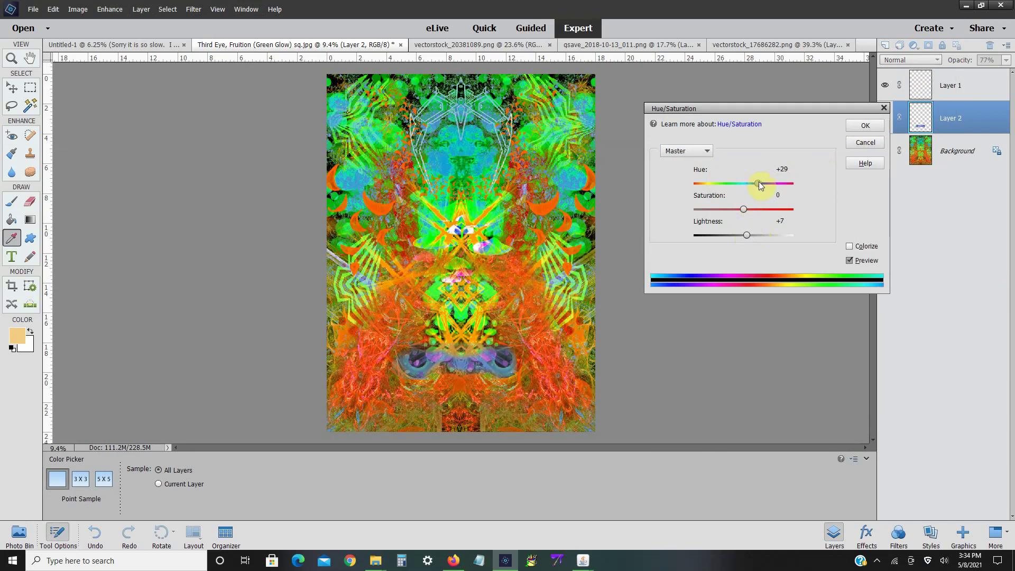
pyautogui.click(862, 127)
pyautogui.press('e')
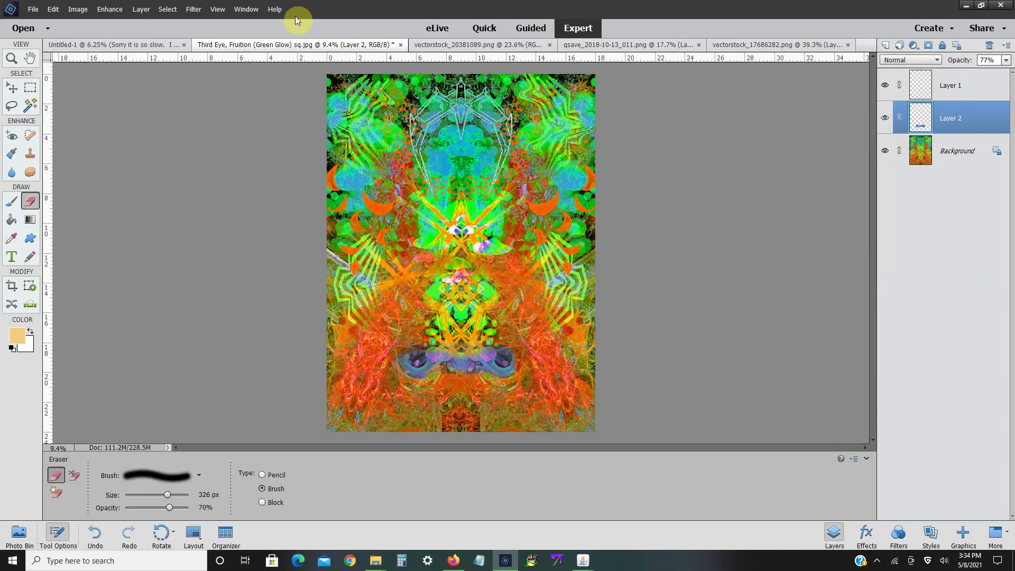
pyautogui.rightClick(934, 108)
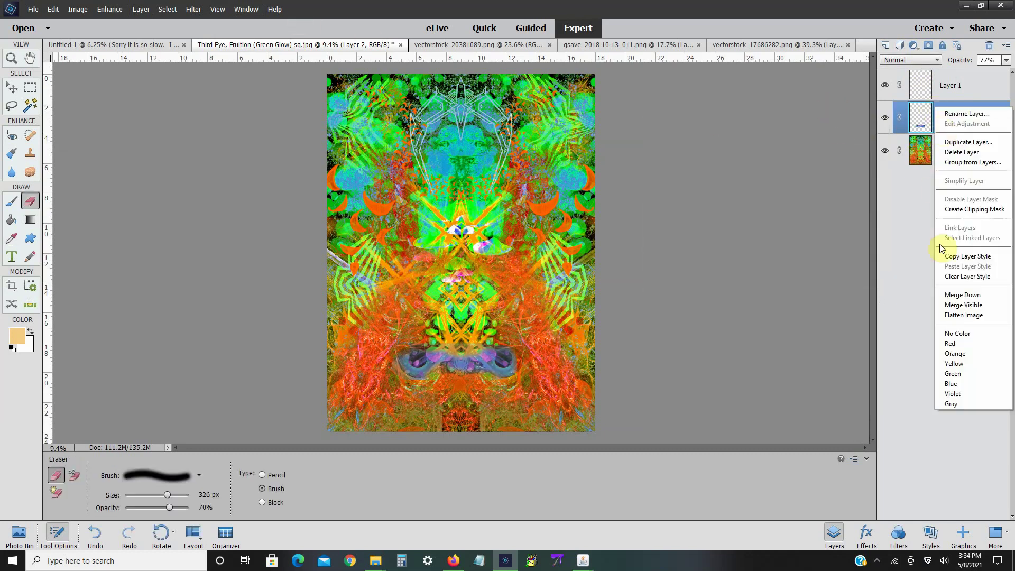
pyautogui.click(960, 294)
# - Try a Hue/Saturation adjustment on the Background layer with hue -180 and saturation +5
pyautogui.click(110, 9)
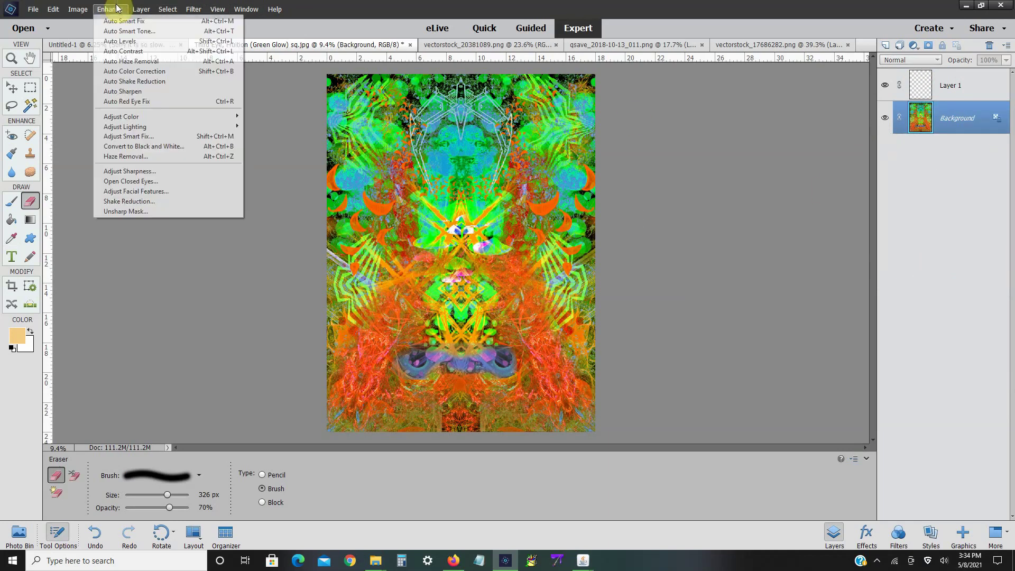
pyautogui.moveTo(156, 117)
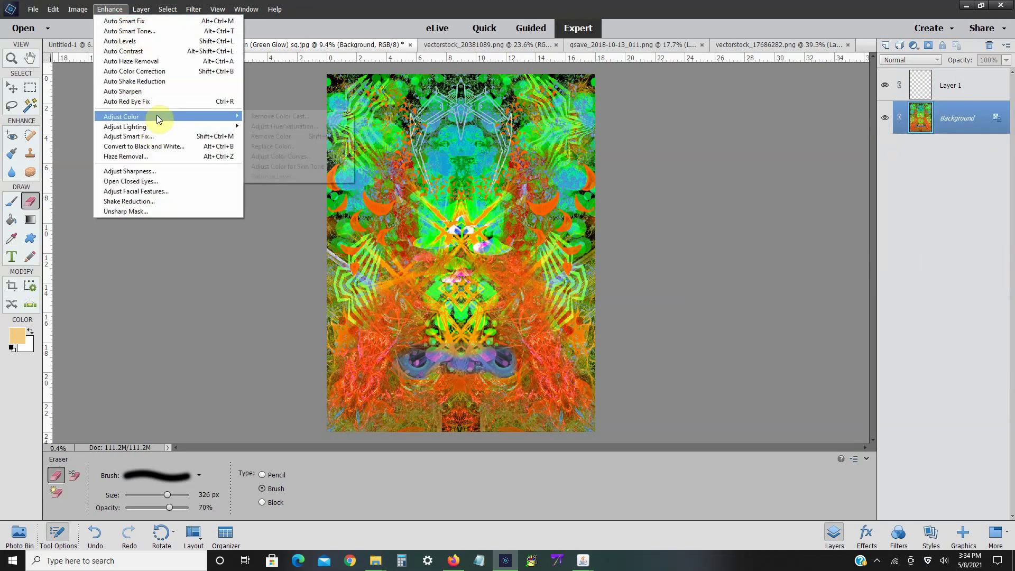
pyautogui.click(285, 127)
pyautogui.moveTo(750, 208); pyautogui.dragTo(804, 195)
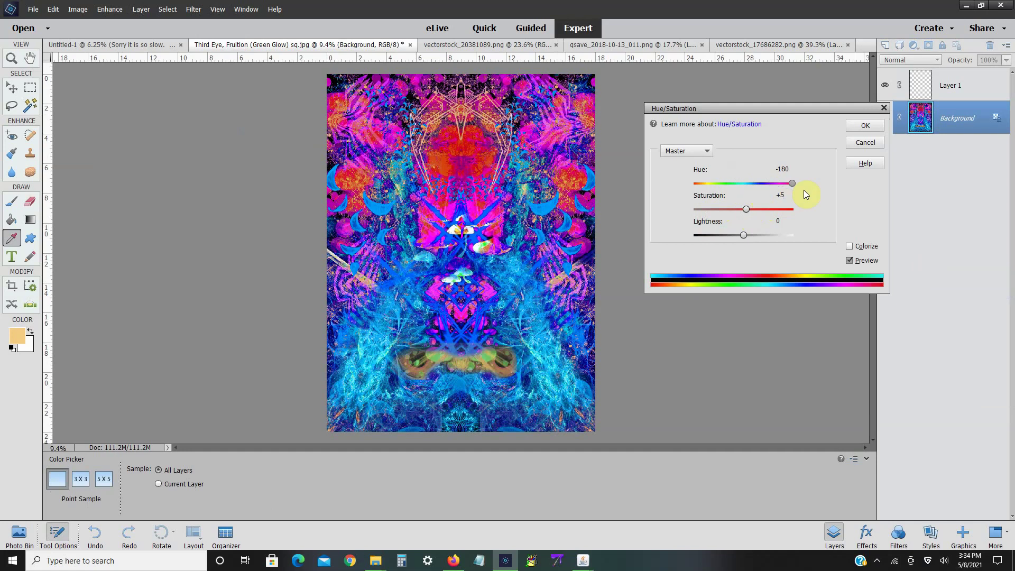
pyautogui.click(865, 142)
pyautogui.press('e')
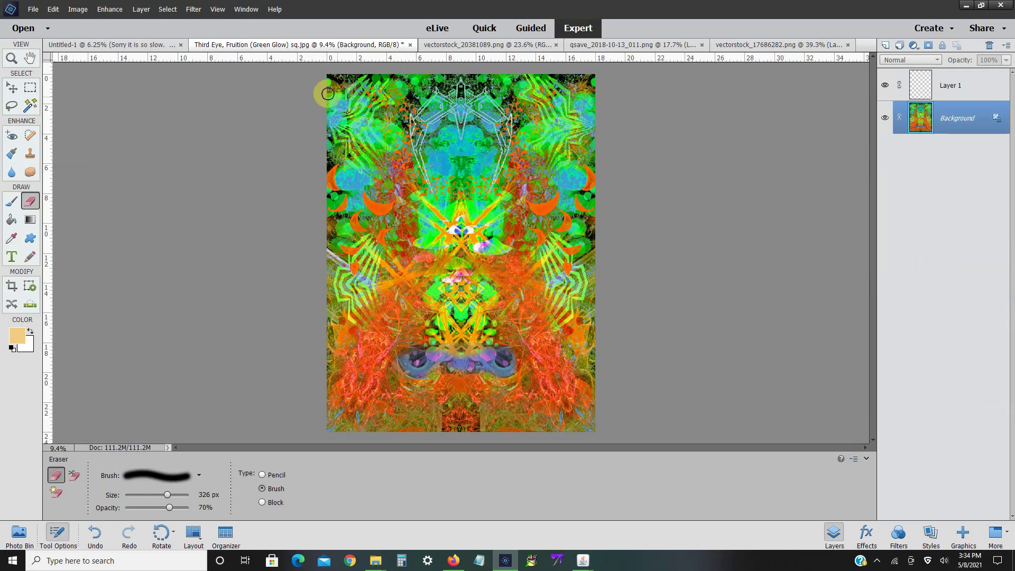
# - Switch to the Fractal Fantasia Vol. 2 folder in File Explorer and select "Third Eye, Fruition (Green Glow) med.jpg"
pyautogui.moveTo(379, 566)
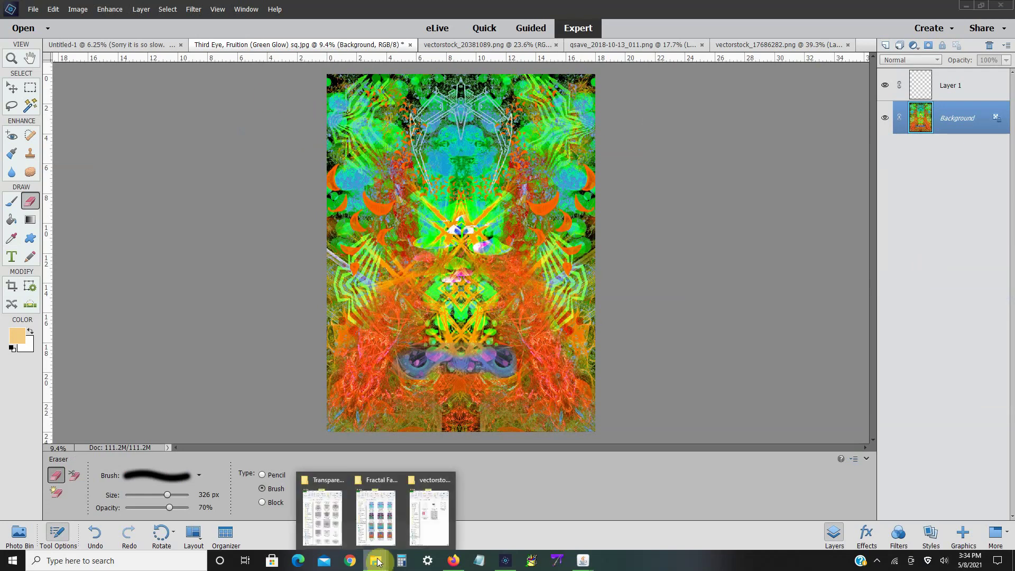
pyautogui.click(383, 537)
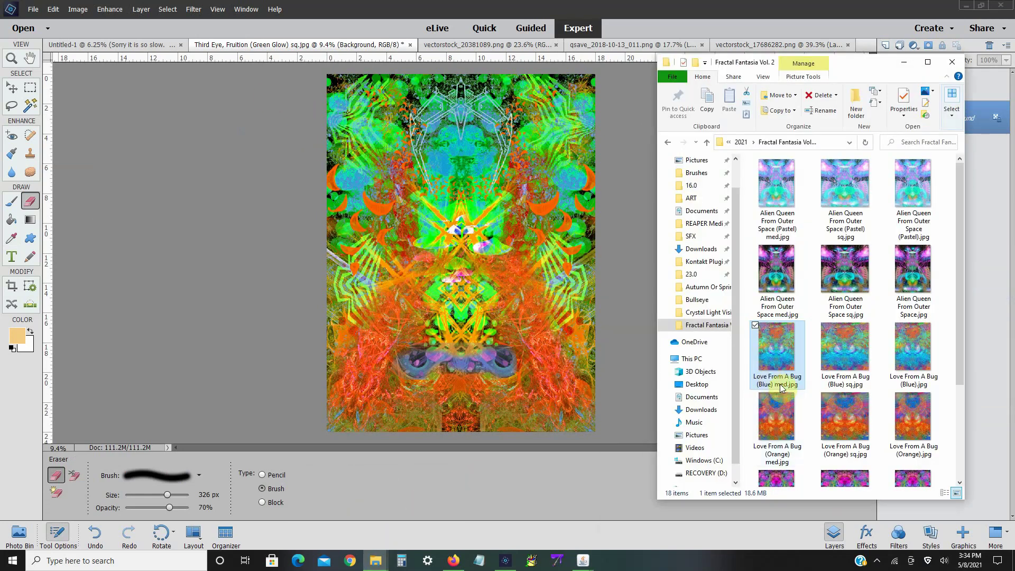
pyautogui.scroll(-2, 774, 402)
pyautogui.click(784, 377)
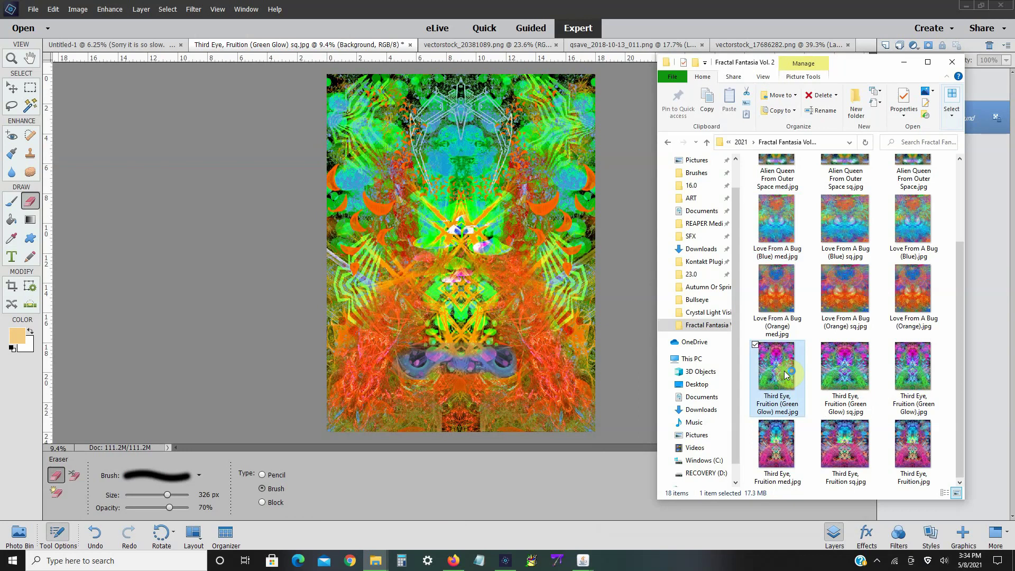
# - Open "Third Eye, Fruition (Green Glow) med.jpg" and "Third Eye, Fruition med.jpg" in Photos beside the canvas, compare them with the new variant, and close both
pyautogui.doubleClick(784, 375)
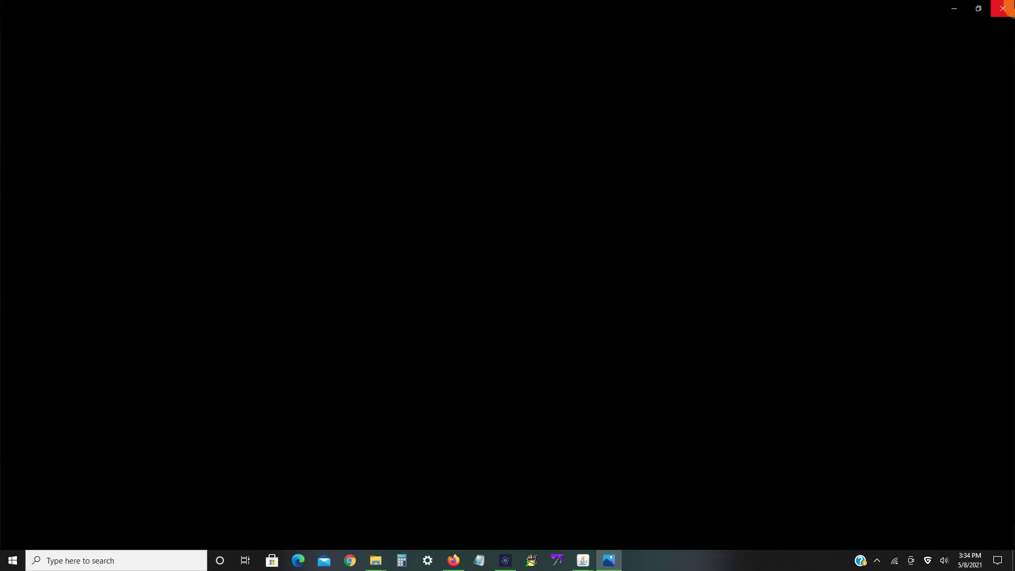
pyautogui.click(979, 10)
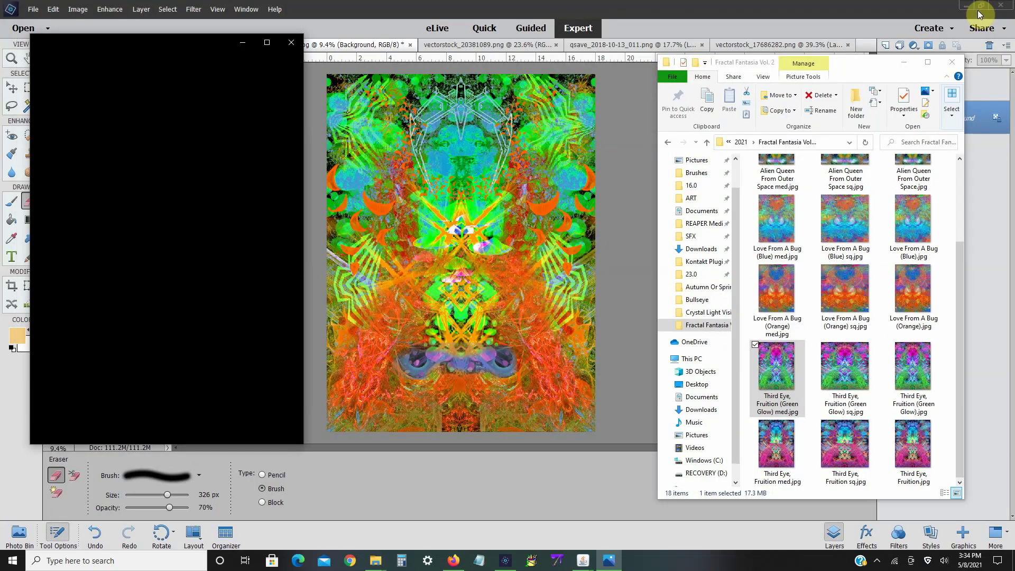
pyautogui.click(769, 452)
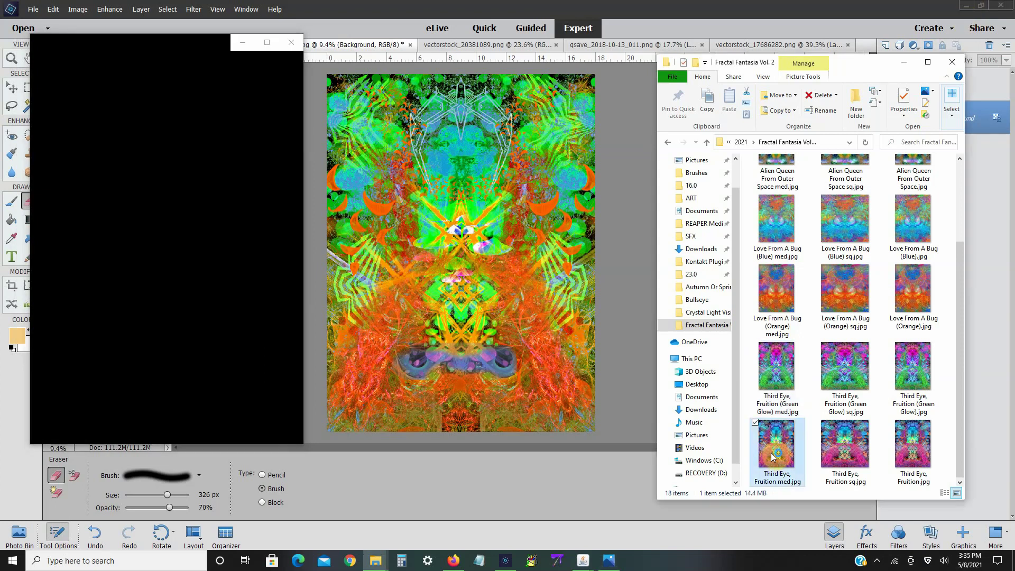
pyautogui.doubleClick(786, 437)
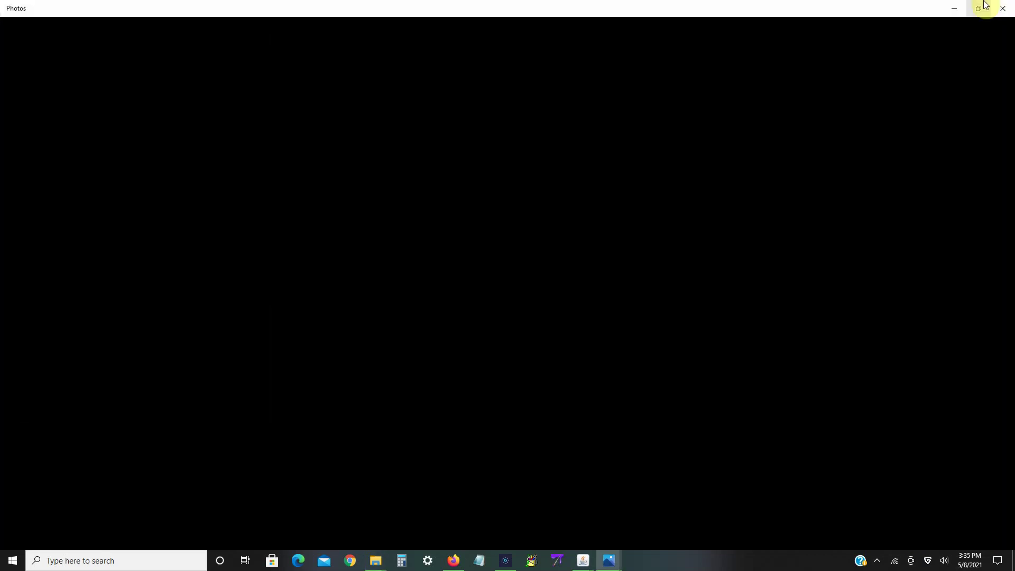
pyautogui.click(983, 7)
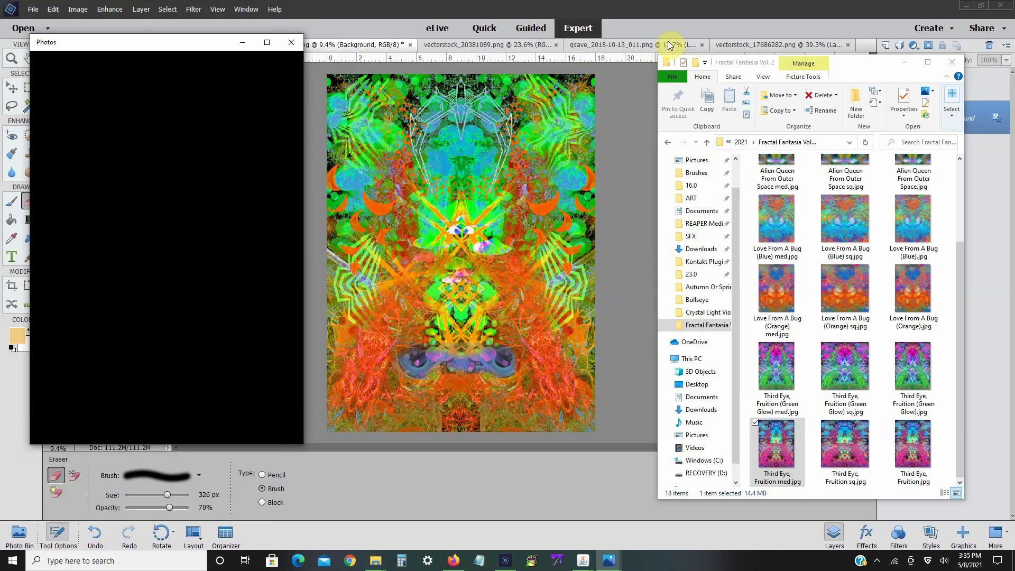
pyautogui.click(904, 62)
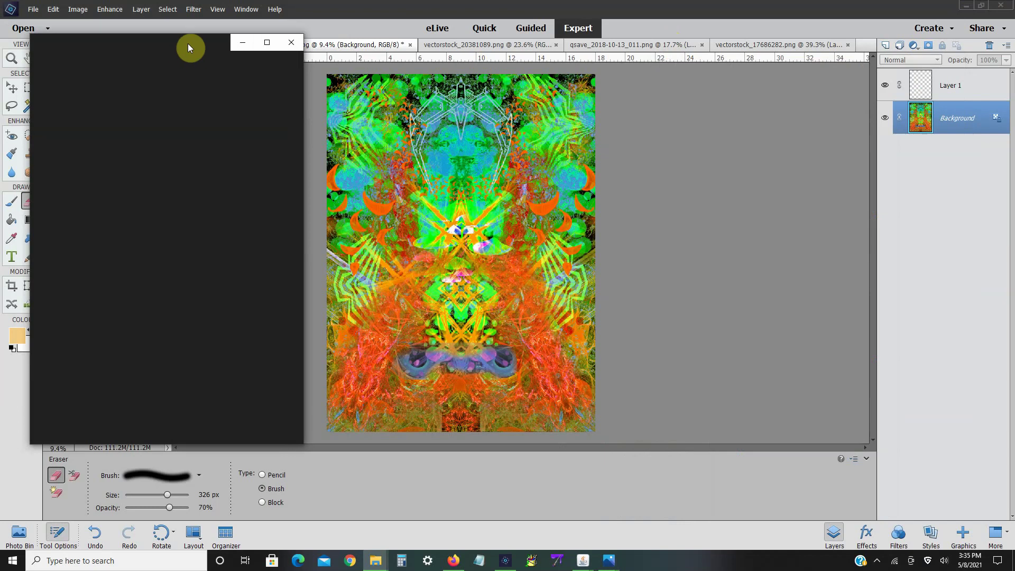
pyautogui.moveTo(190, 47); pyautogui.dragTo(787, 63)
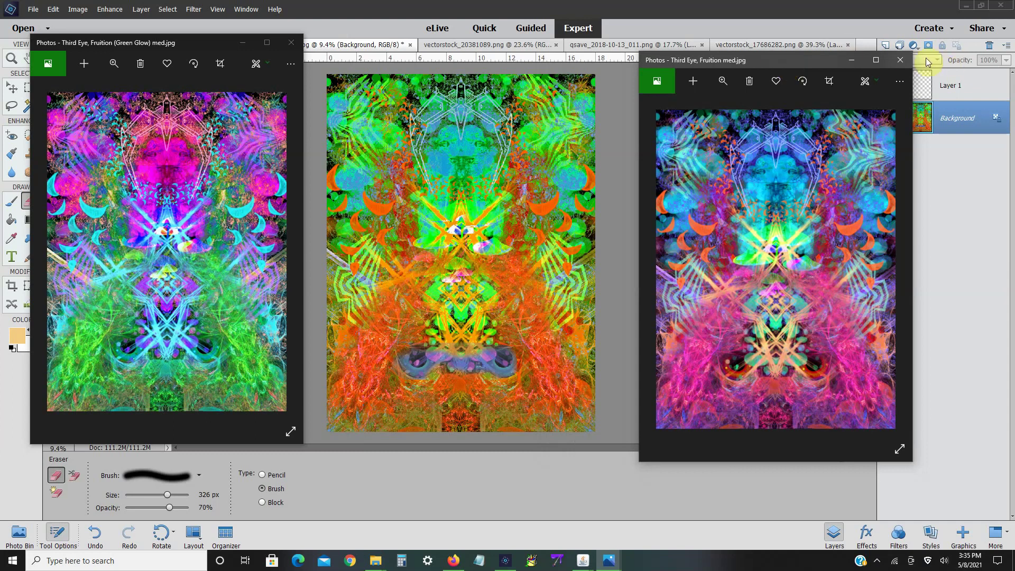
pyautogui.moveTo(905, 53); pyautogui.dragTo(905, 52)
pyautogui.click(902, 55)
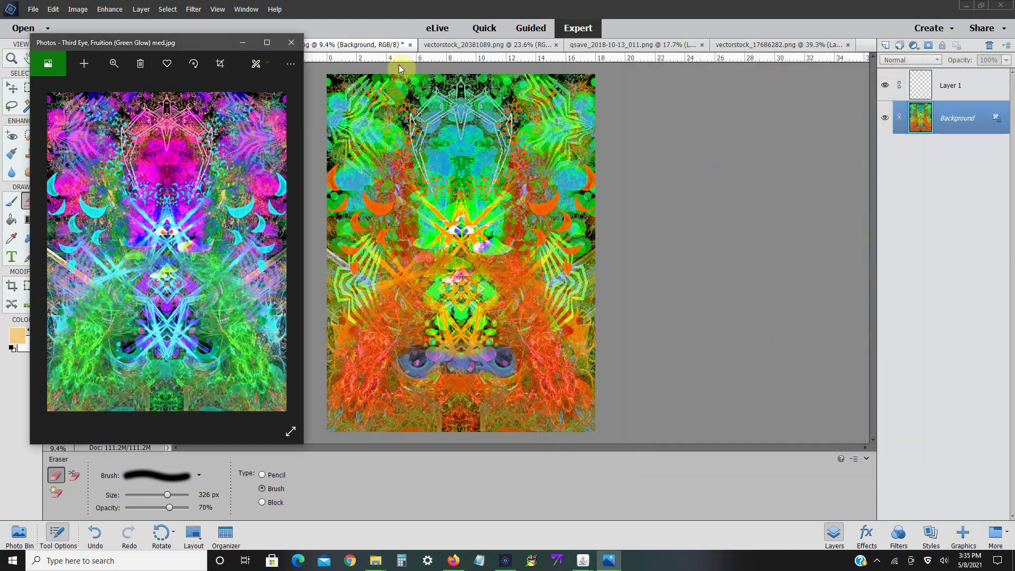
pyautogui.click(294, 44)
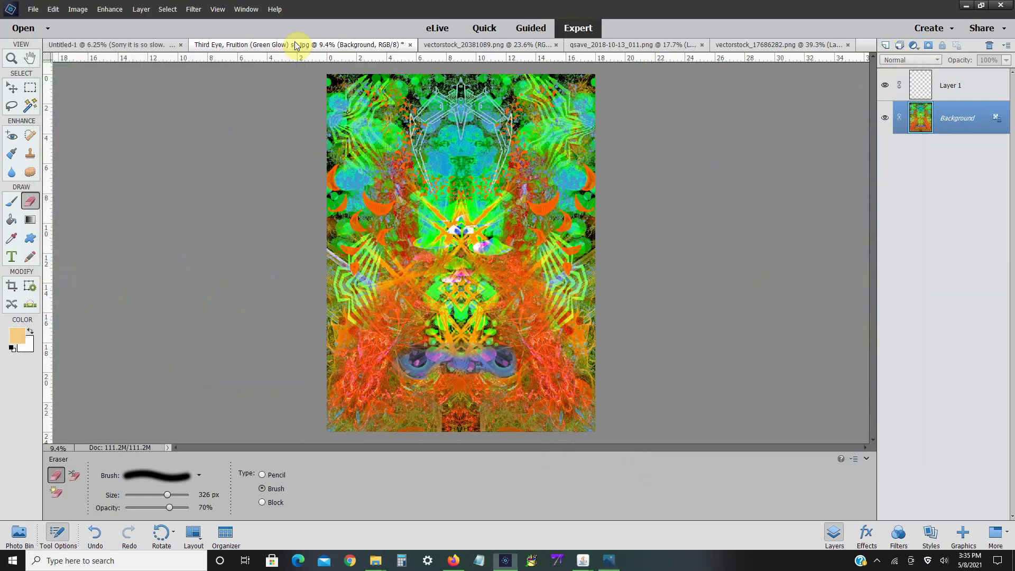
# - Close the green-and-orange variant and the three source PNG documents without saving, keeping only Untitled-1 open
pyautogui.click(410, 44)
pyautogui.click(533, 216)
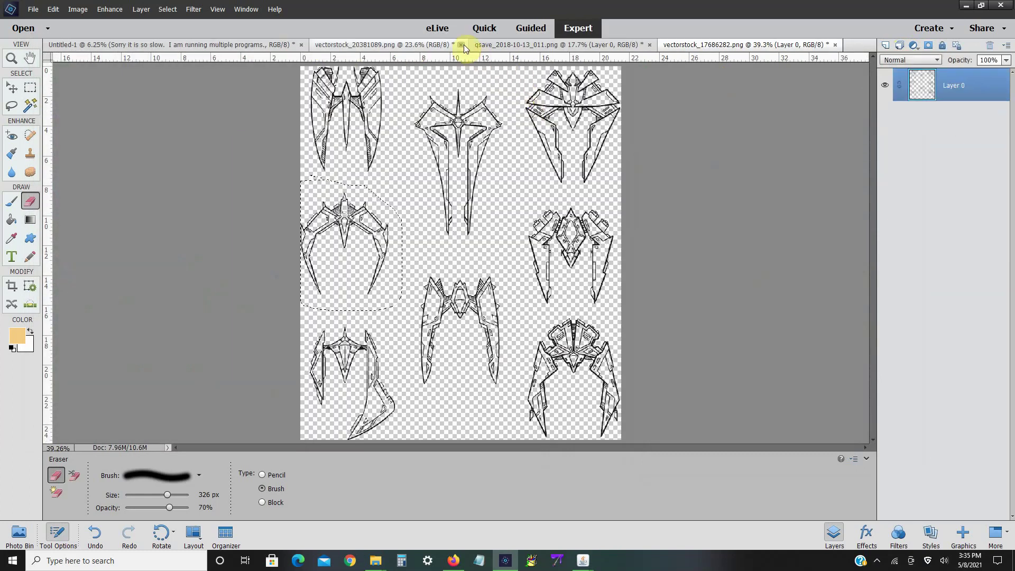
pyautogui.click(461, 44)
pyautogui.click(490, 44)
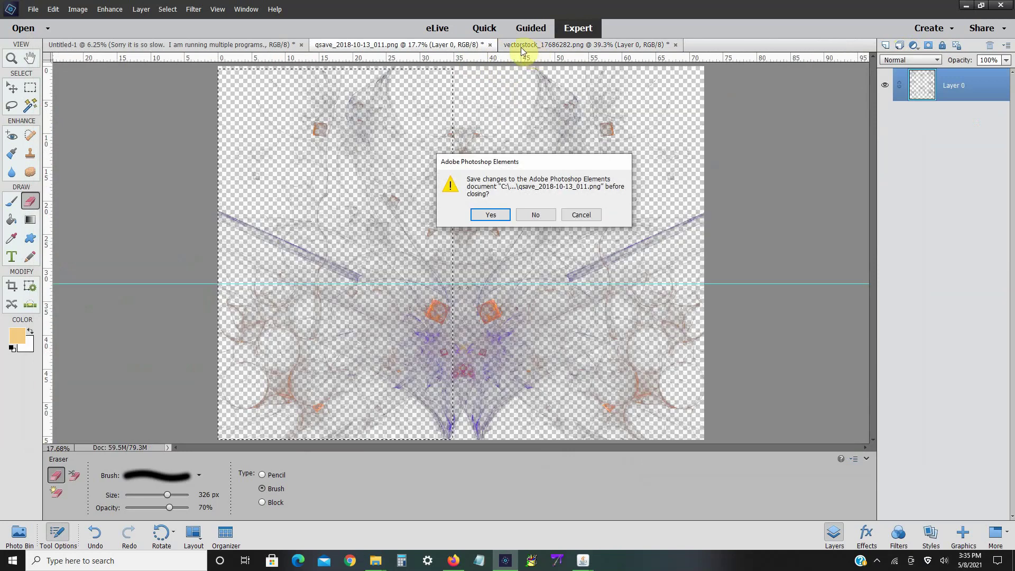
pyautogui.click(532, 214)
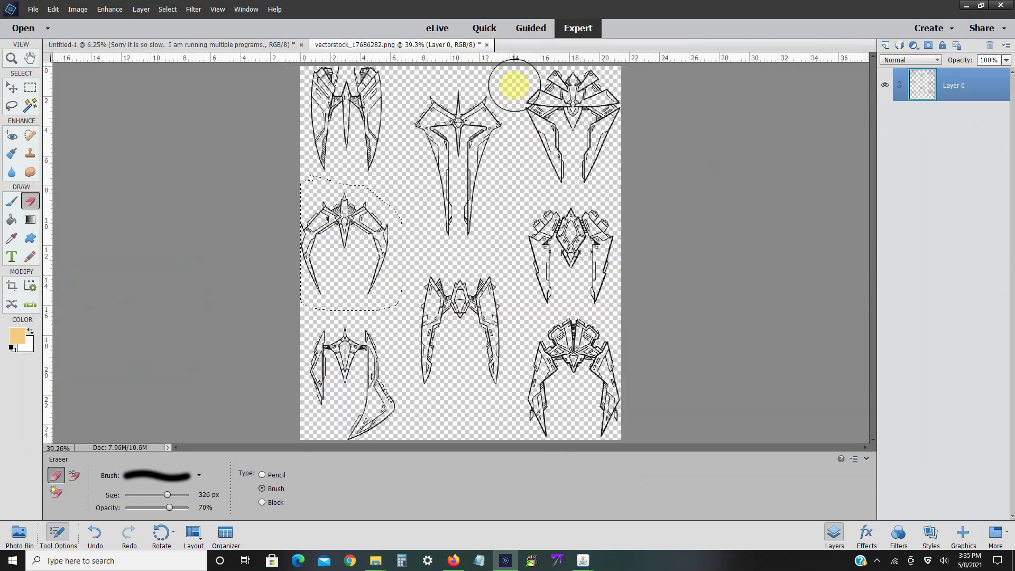
pyautogui.click(487, 44)
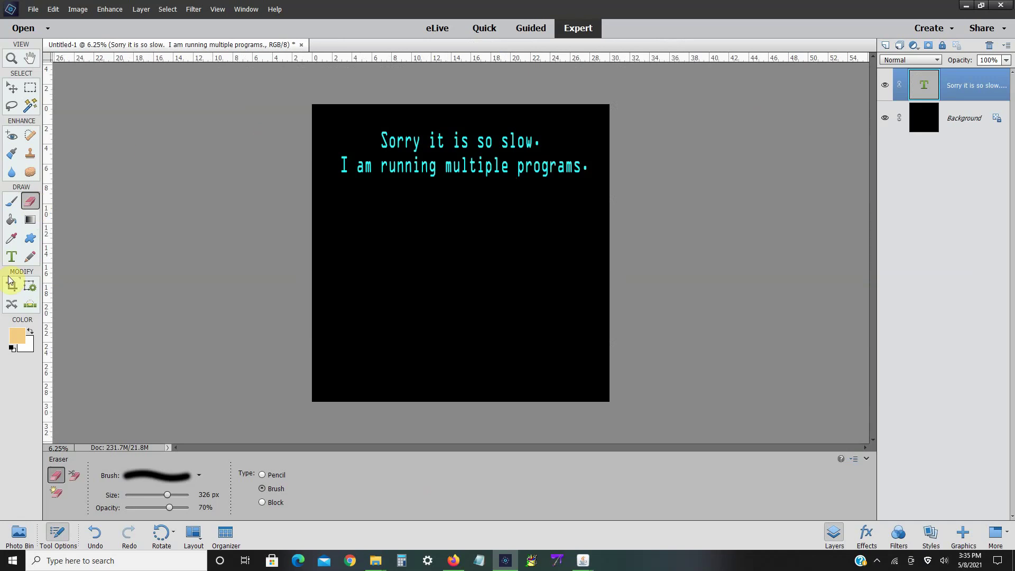
# - Replace the message text in Untitled-1 with "Done with this piece. I didn't like the third colorway." on two lines
pyautogui.click(10, 258)
pyautogui.click(487, 165)
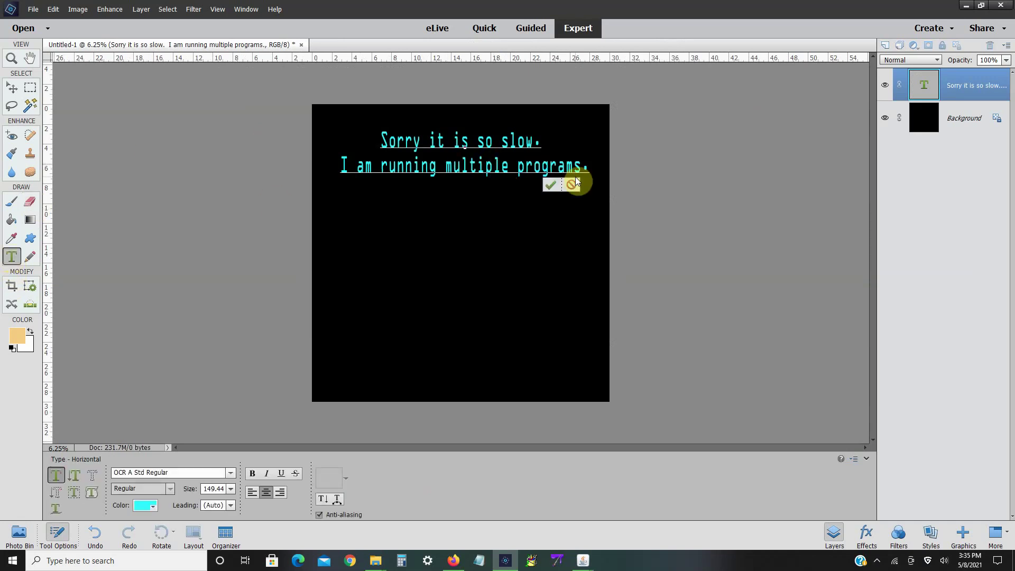
pyautogui.moveTo(587, 171); pyautogui.dragTo(358, 132)
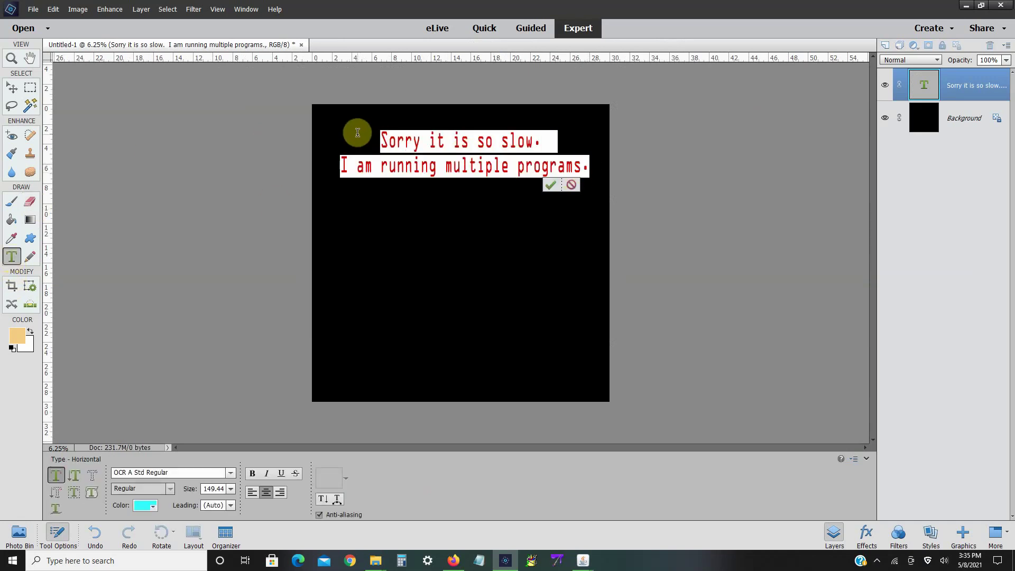
pyautogui.write('Done with t')
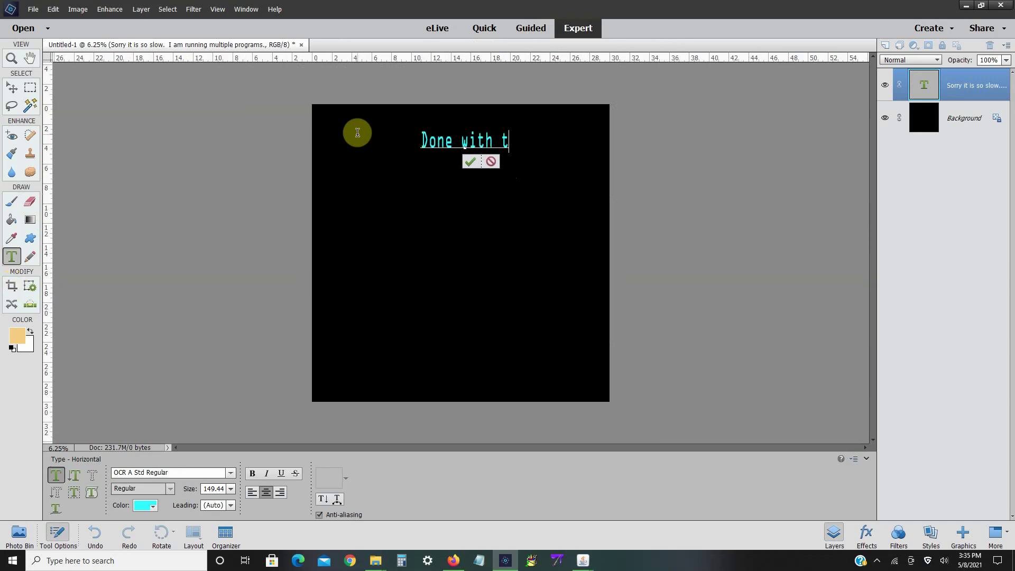
pyautogui.write('his piece. ')
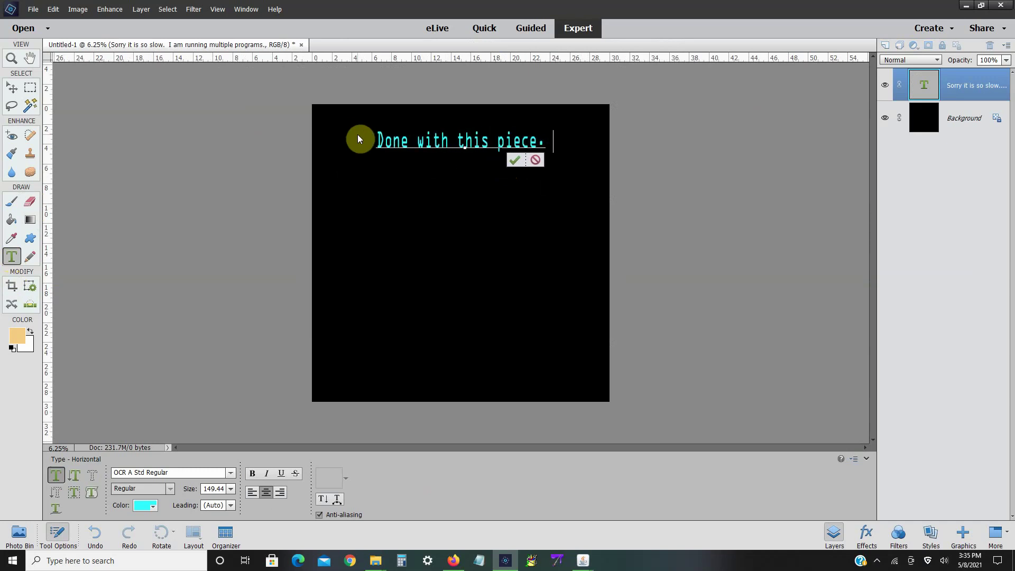
pyautogui.write("I didn't")
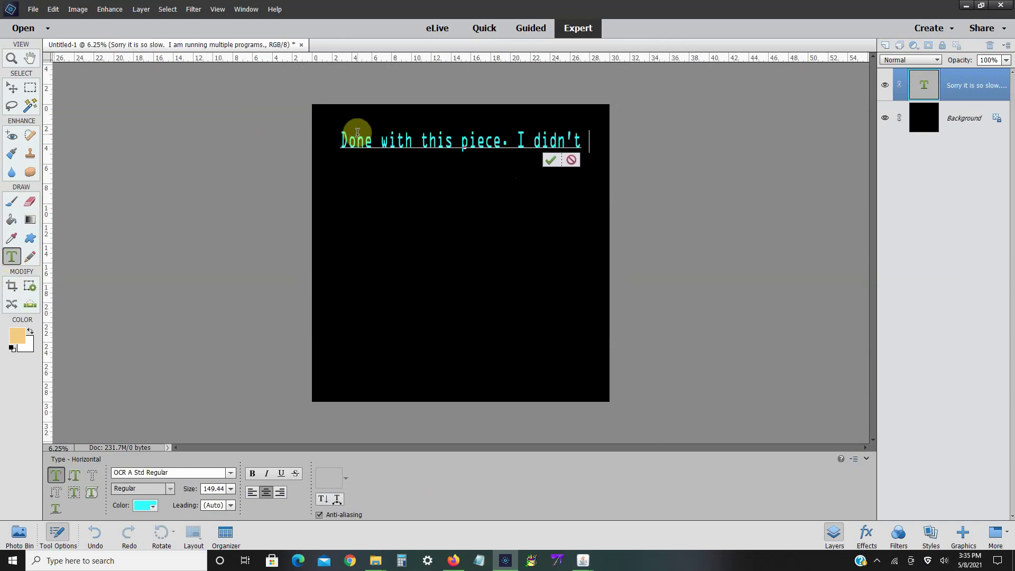
pyautogui.press('Return')
pyautogui.write('like th')
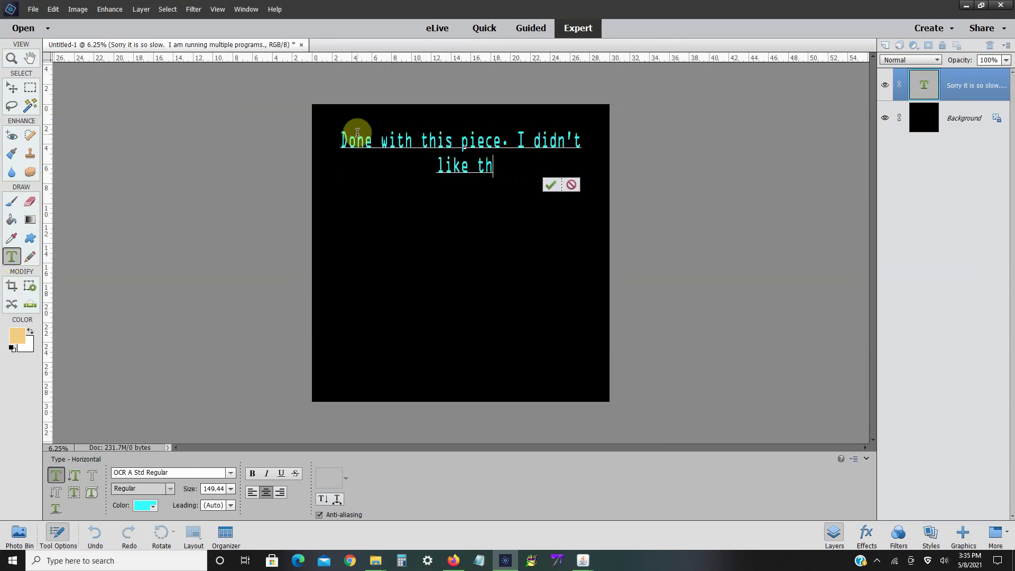
pyautogui.write('e third colorw')
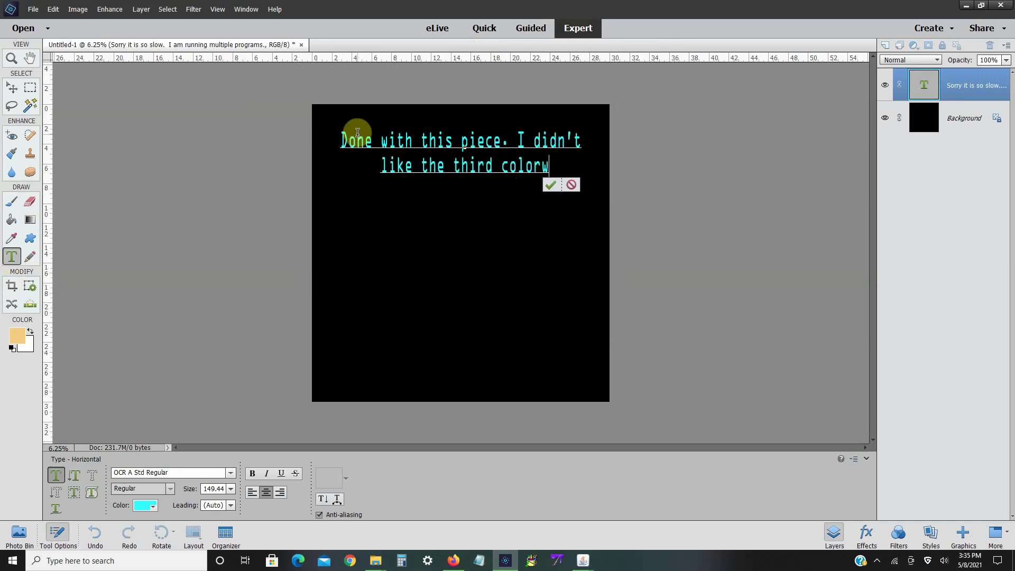
pyautogui.write('ay.')
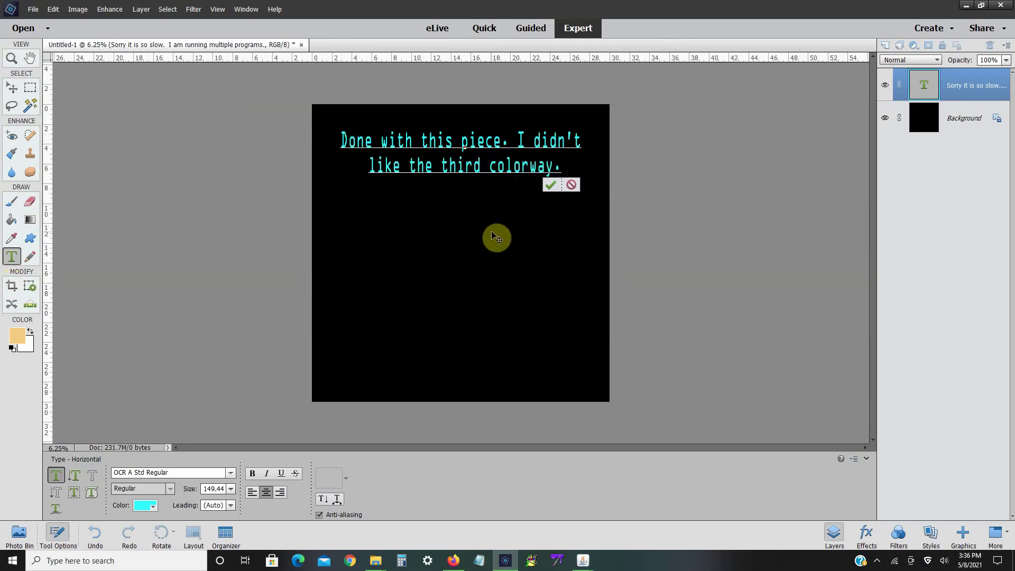
# - Switch to File Explorer and open the "Third Eye, Fruition" and "Green Glow" med JPEGs from Fractal Fantasia Vol. 2 in Photos
pyautogui.click(375, 563)
pyautogui.click(376, 515)
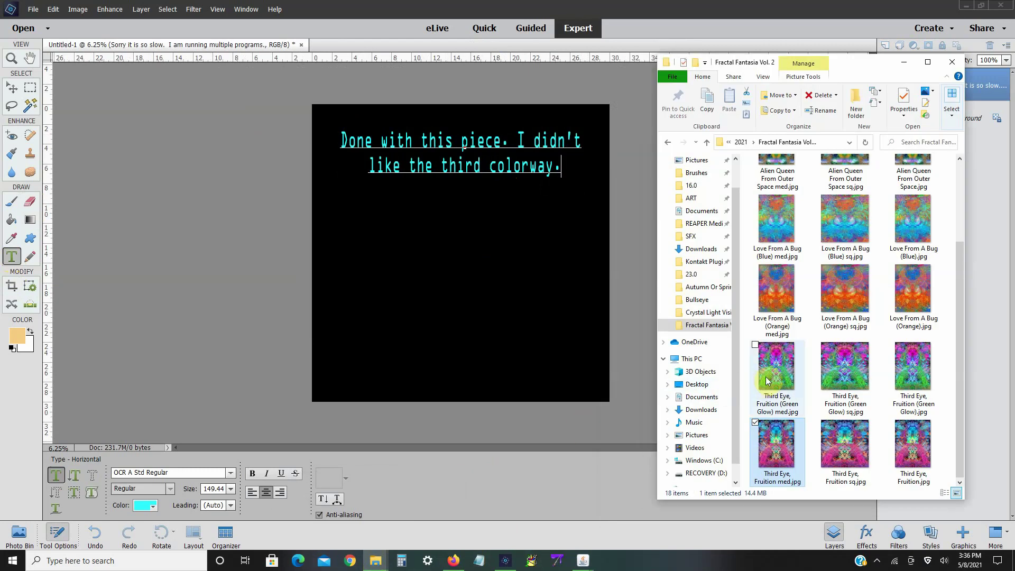
pyautogui.doubleClick(777, 447)
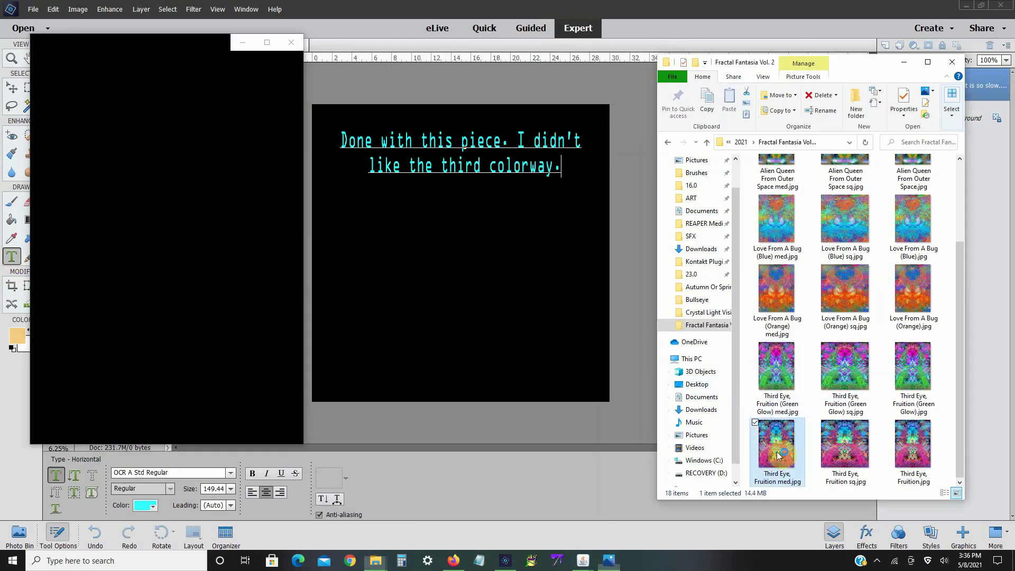
pyautogui.click(626, 328)
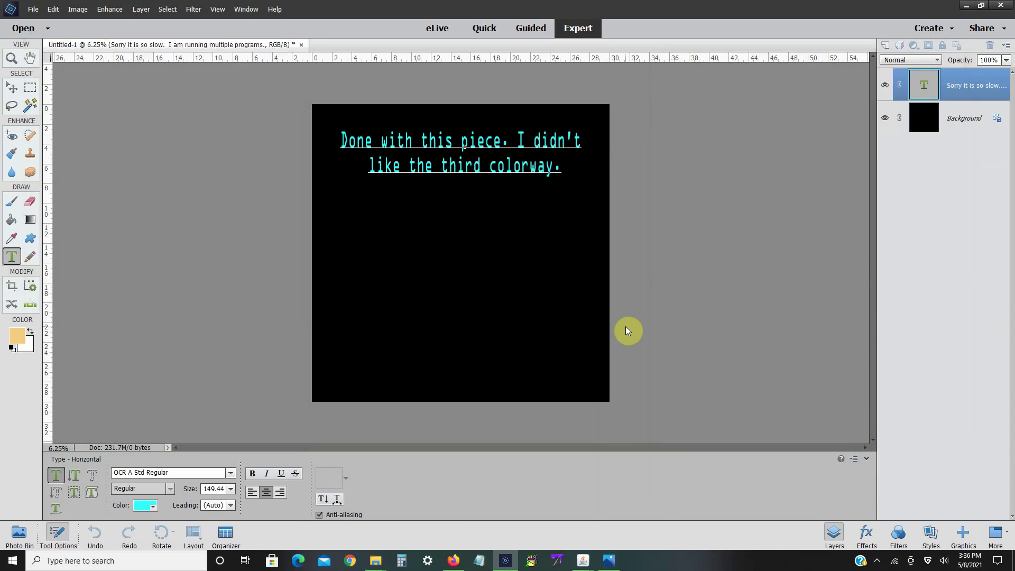
# - Examine "Third Eye, Fruition (Green Glow) med.jpg" up close in a maximized Photos window, and minimize it
pyautogui.click(604, 550)
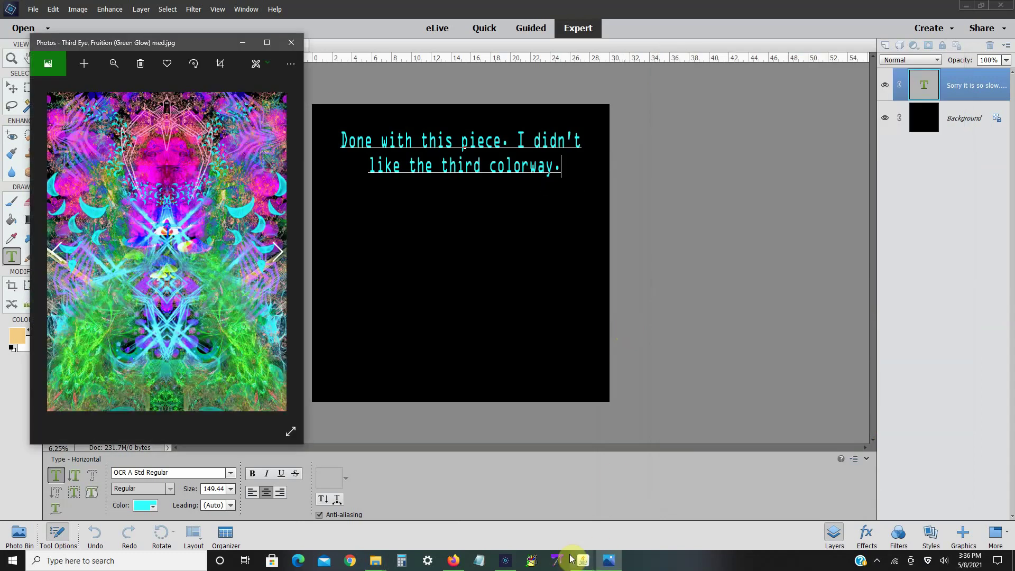
pyautogui.click(270, 42)
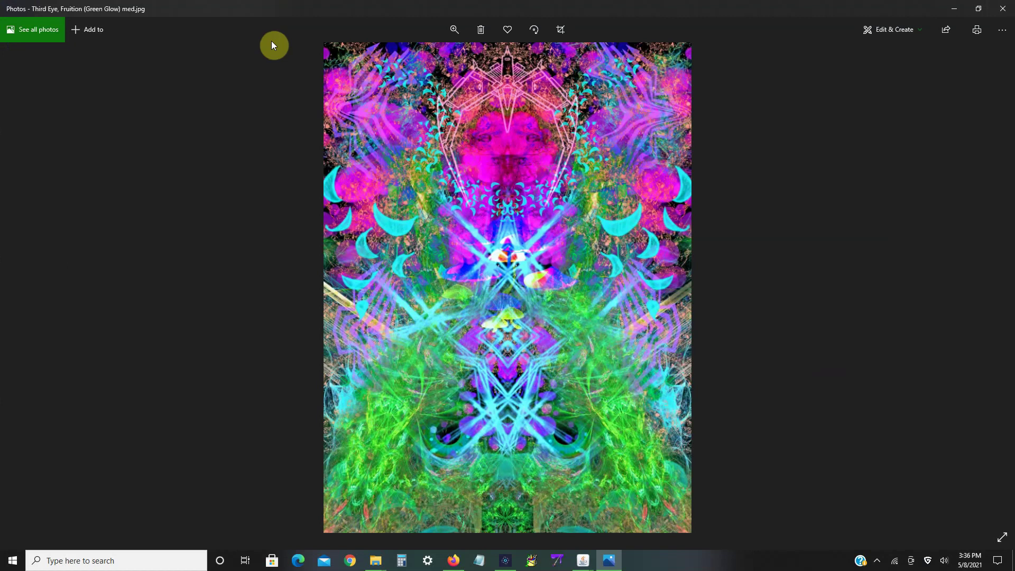
pyautogui.scroll(2, 769, 341)
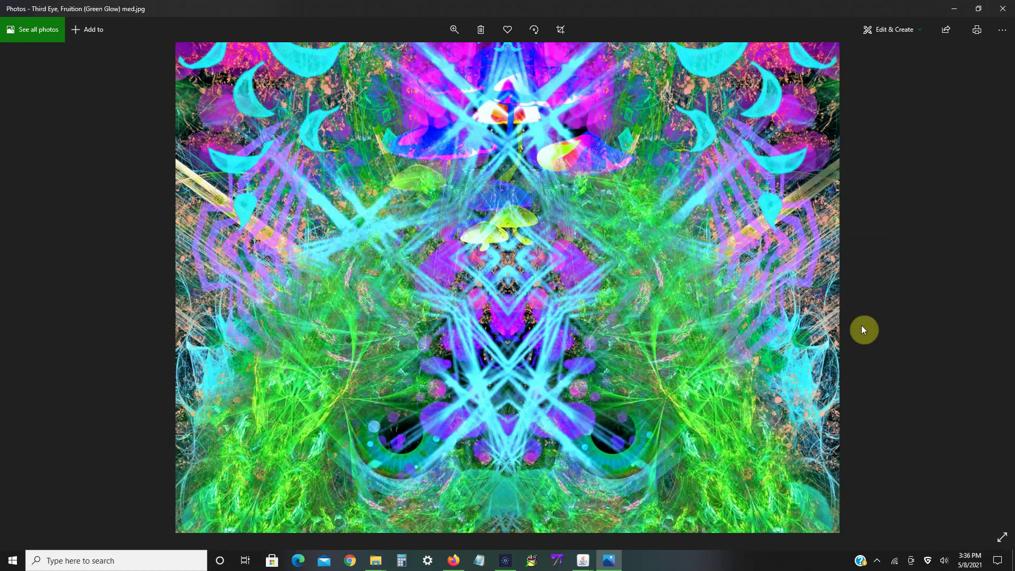
pyautogui.moveTo(864, 330); pyautogui.dragTo(864, 568)
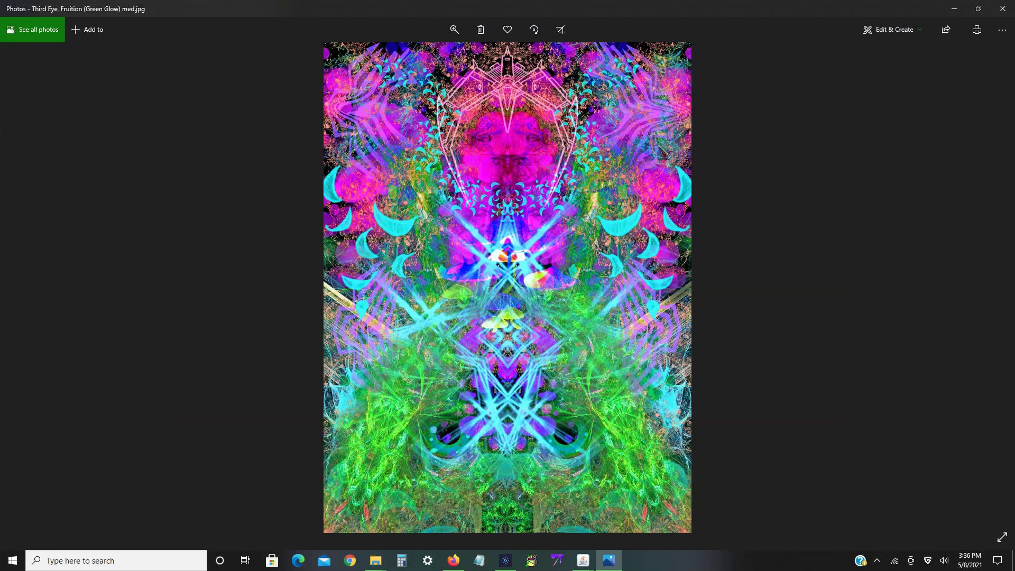
pyautogui.click(609, 560)
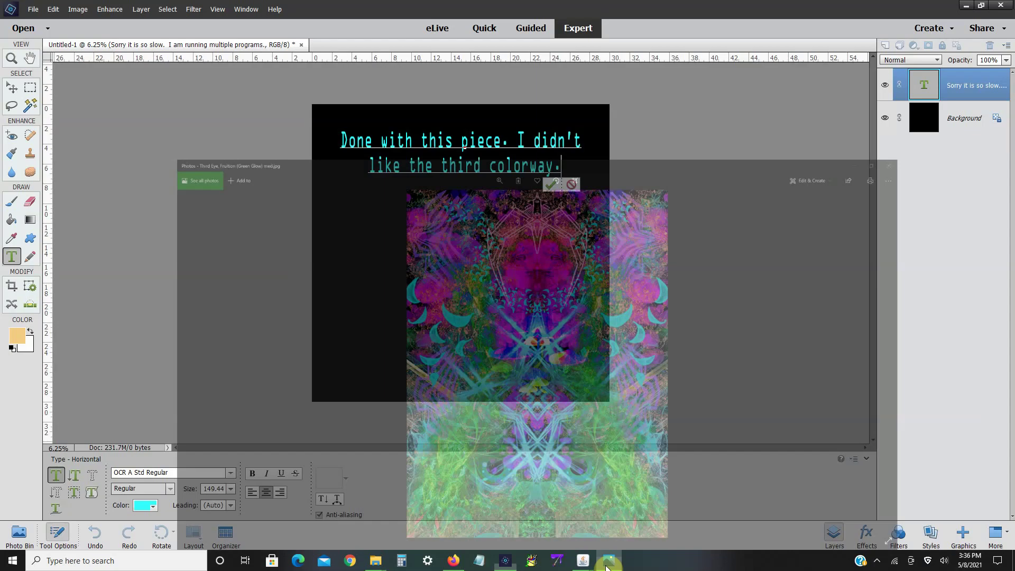
# - Bring up "Third Eye, Fruition med.jpg" in a maximized Photos window and examine its details up close
pyautogui.click(452, 560)
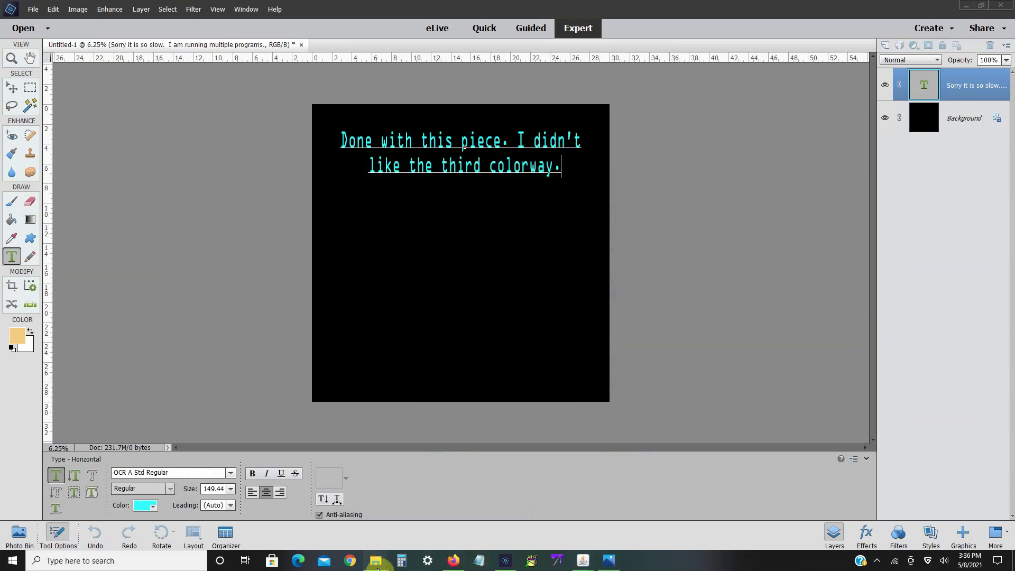
pyautogui.moveTo(375, 561)
pyautogui.click(386, 535)
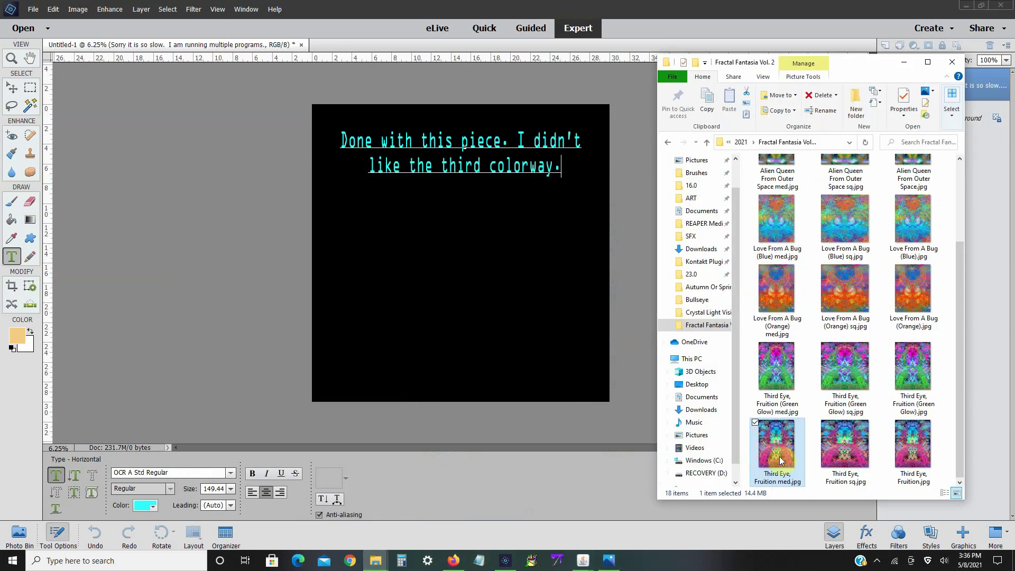
pyautogui.click(613, 562)
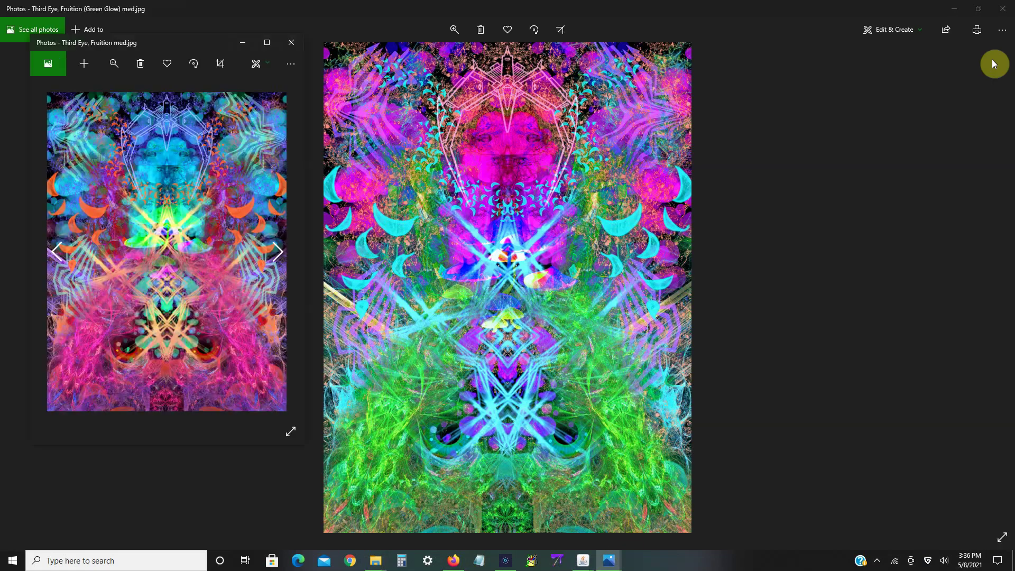
pyautogui.click(261, 46)
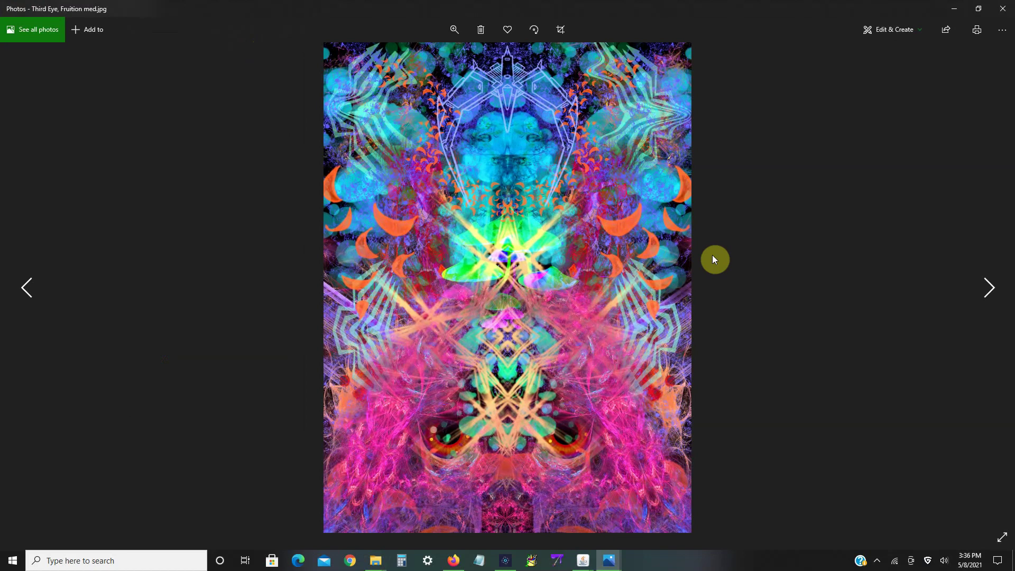
pyautogui.scroll(2, 712, 259)
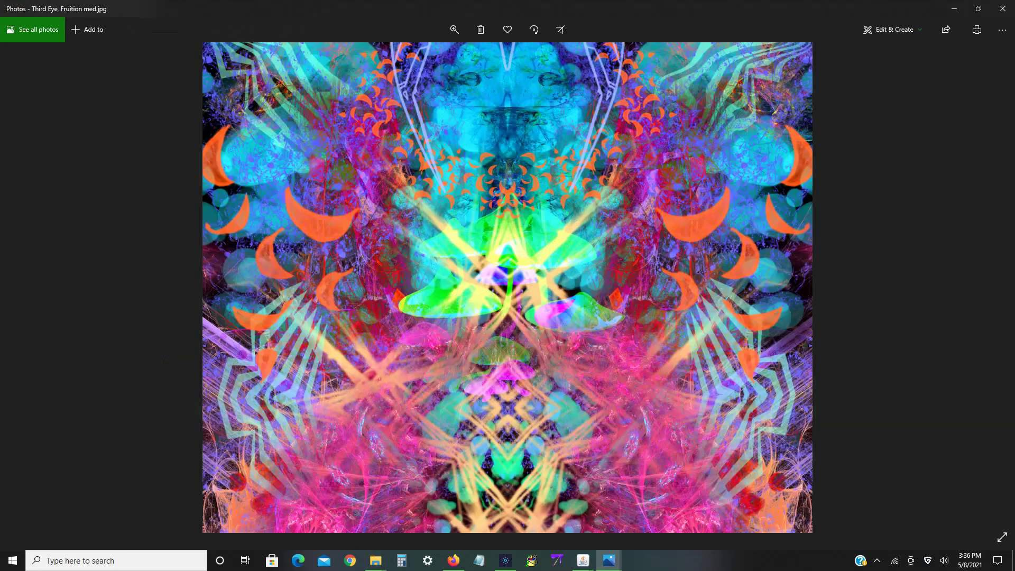
pyautogui.scroll(2, 712, 259)
pyautogui.scroll(-3, 506, 287)
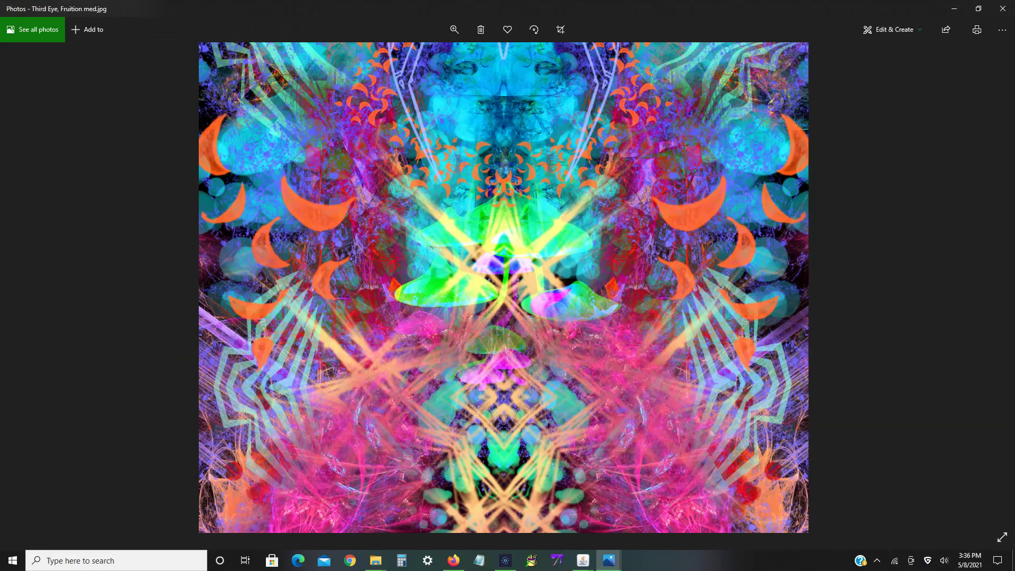
# - Examine the lower part of "Third Eye, Fruition med.jpg" and the neighbouring square and Green Glow exports, and close Photos
pyautogui.scroll(-3, 504, 287)
pyautogui.scroll(-1, 505, 287)
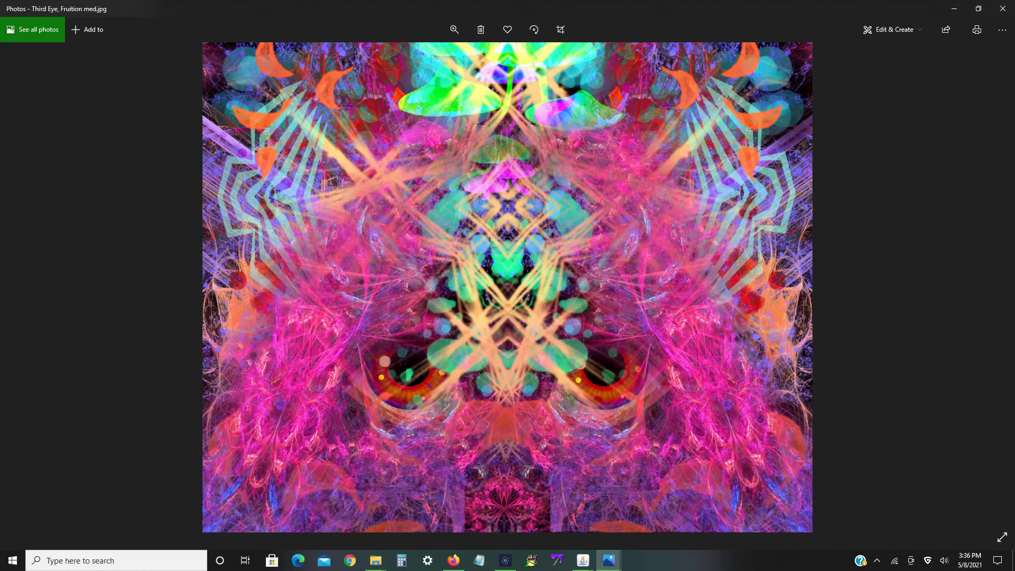
pyautogui.scroll(-3, 506, 287)
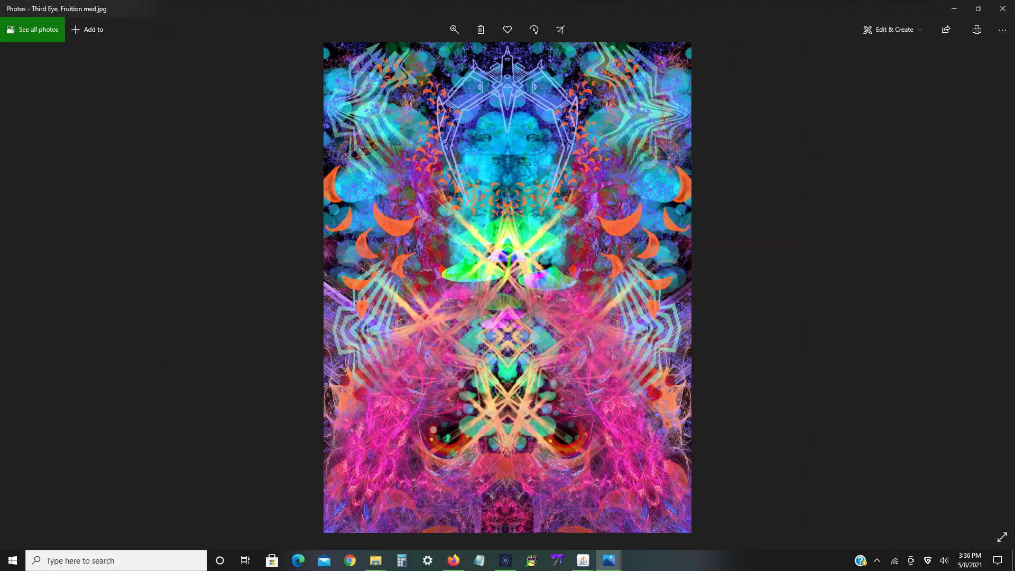
pyautogui.press('Right')
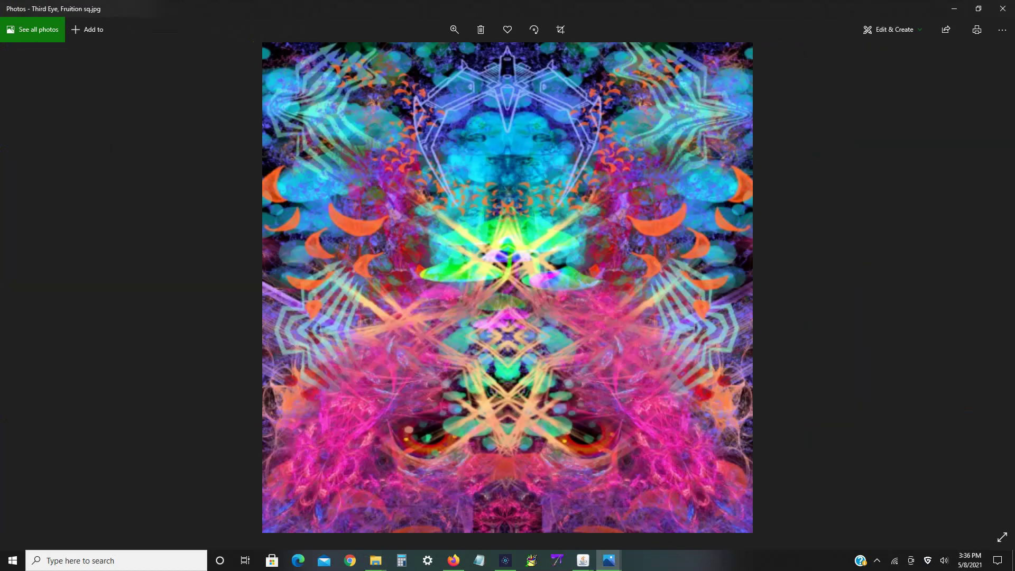
pyautogui.press('Left')
pyautogui.press('Left')
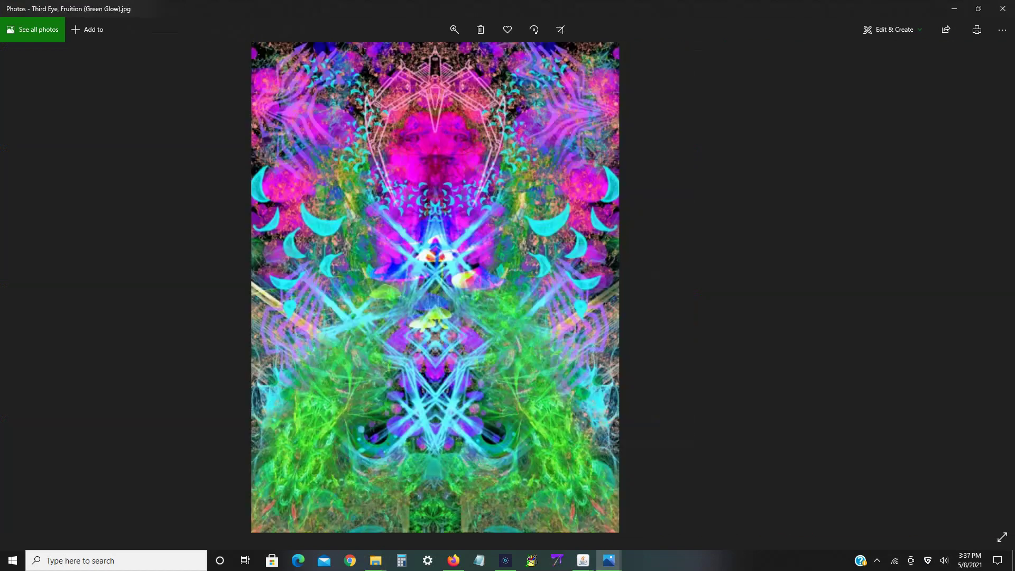
pyautogui.press('Left')
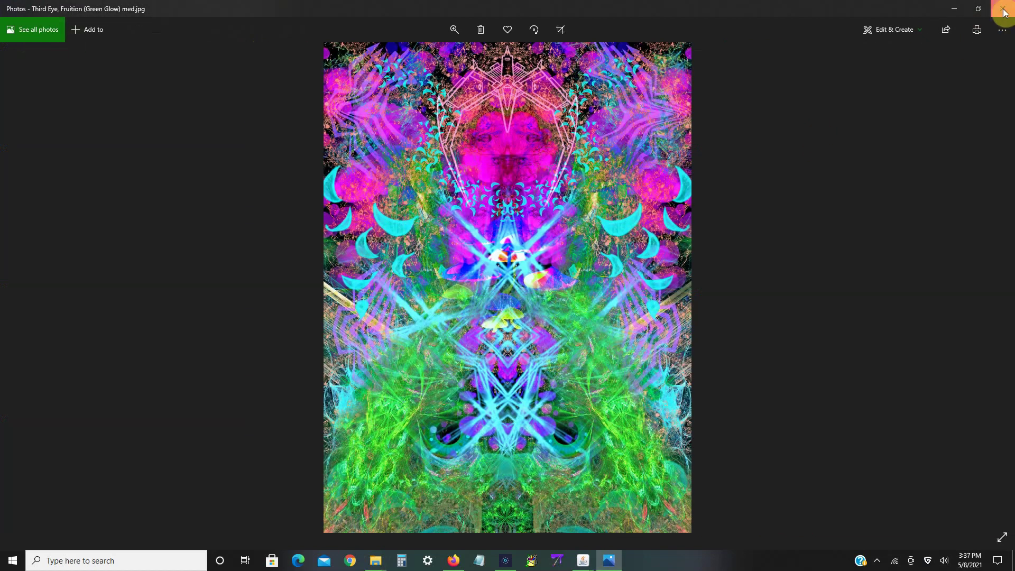
pyautogui.click(1002, 8)
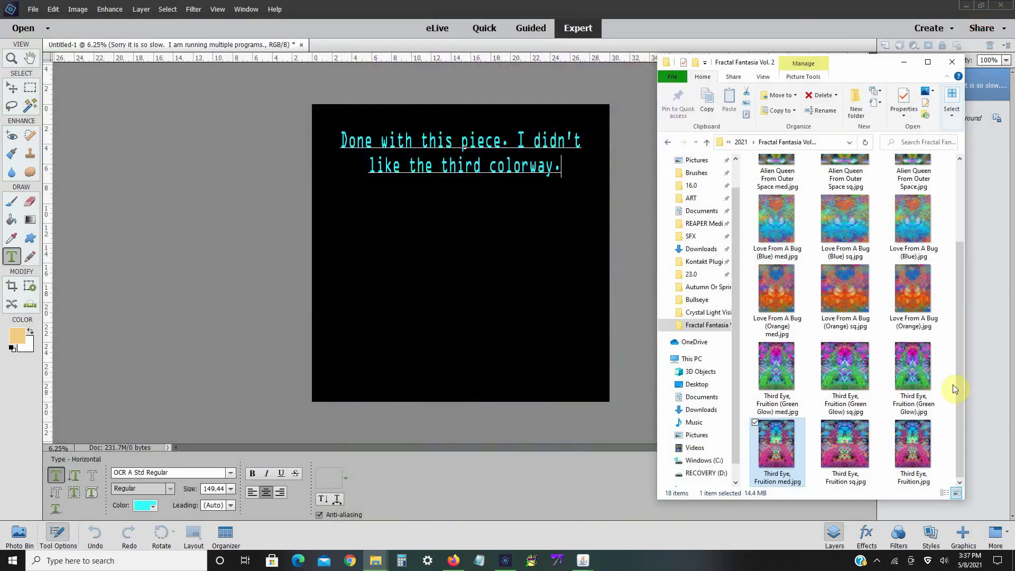
# - Return to Photoshop Elements and replace the message text in Untitled-1 with "3 down. 4 to go"
pyautogui.scroll(2, 960, 404)
pyautogui.moveTo(960, 404); pyautogui.dragTo(956, 425)
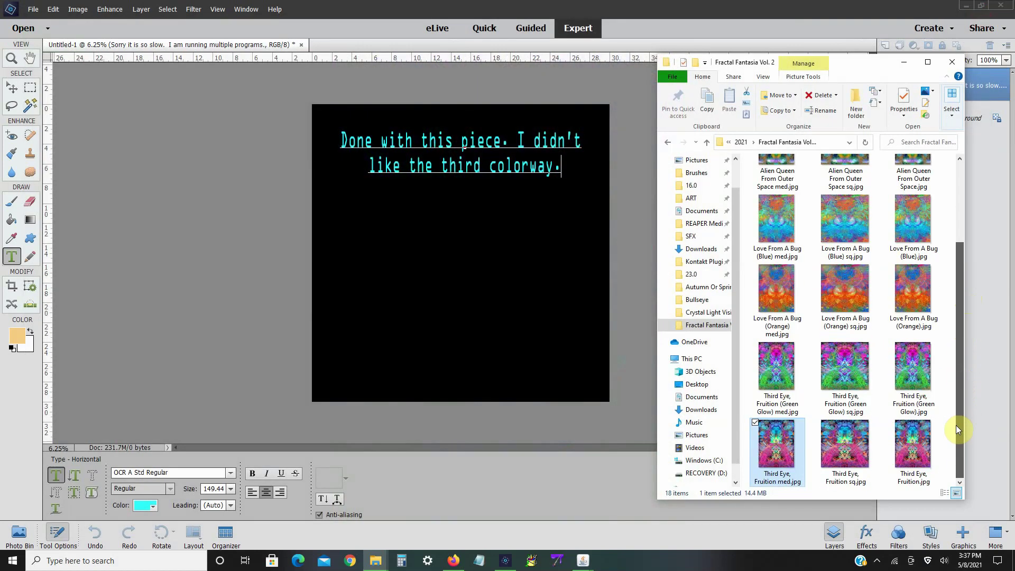
pyautogui.click(386, 179)
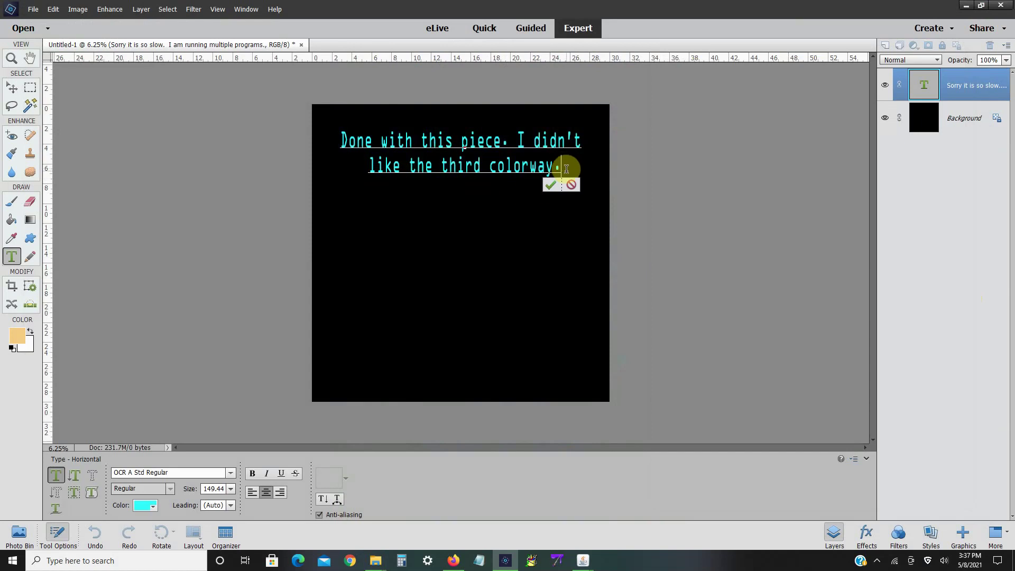
pyautogui.moveTo(568, 167); pyautogui.dragTo(332, 143)
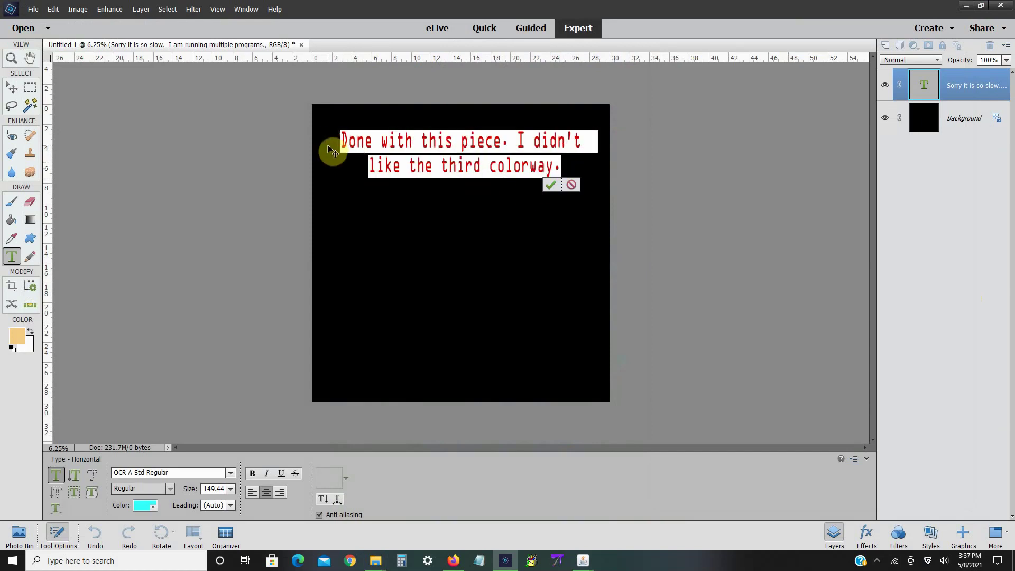
pyautogui.write('3 down.')
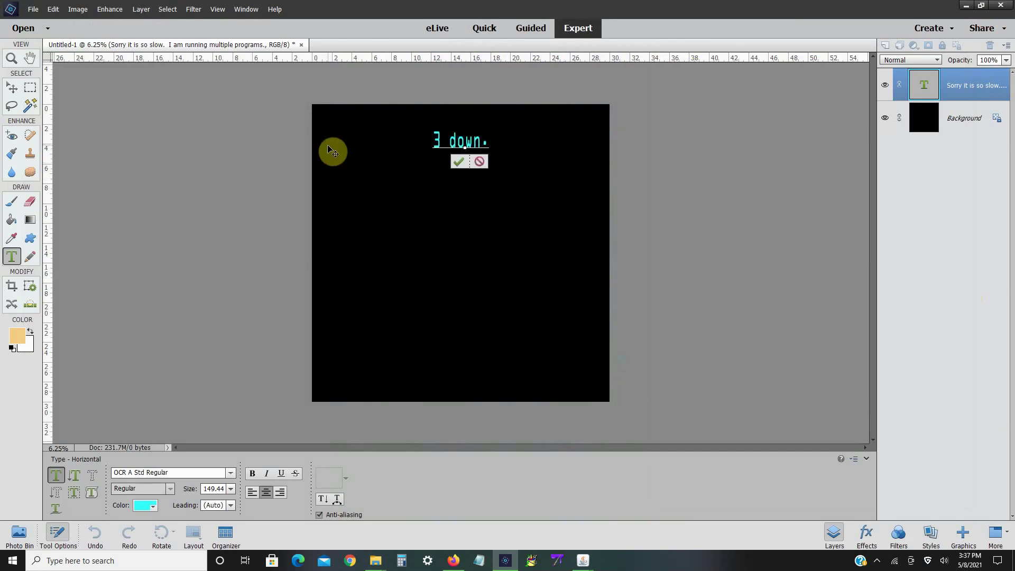
pyautogui.write(' 4 to go')
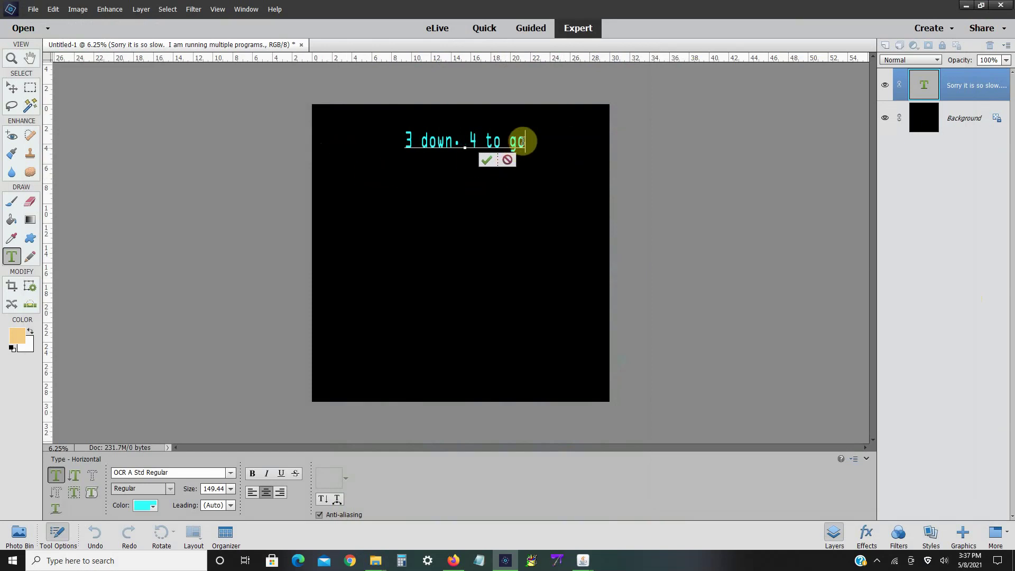
pyautogui.click(489, 161)
# - Enlarge the "3 down. 4 to go" text to about 128% and centre it horizontally near the canvas's upper edge
pyautogui.press('v')
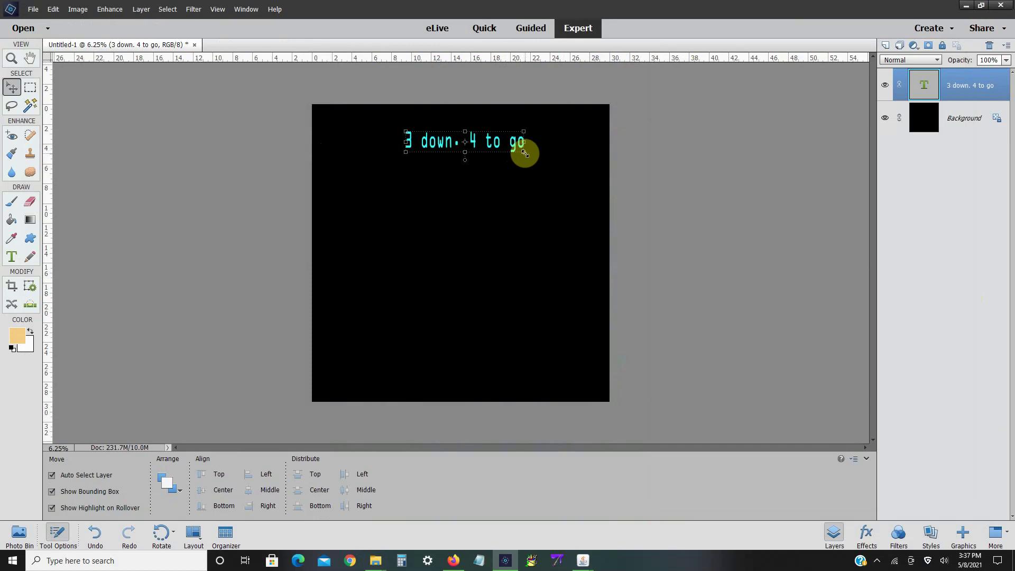
pyautogui.moveTo(525, 154)
pyautogui.mouseDown()
pyautogui.moveTo(548, 206)
pyautogui.moveTo(533, 165)
pyautogui.mouseUp()
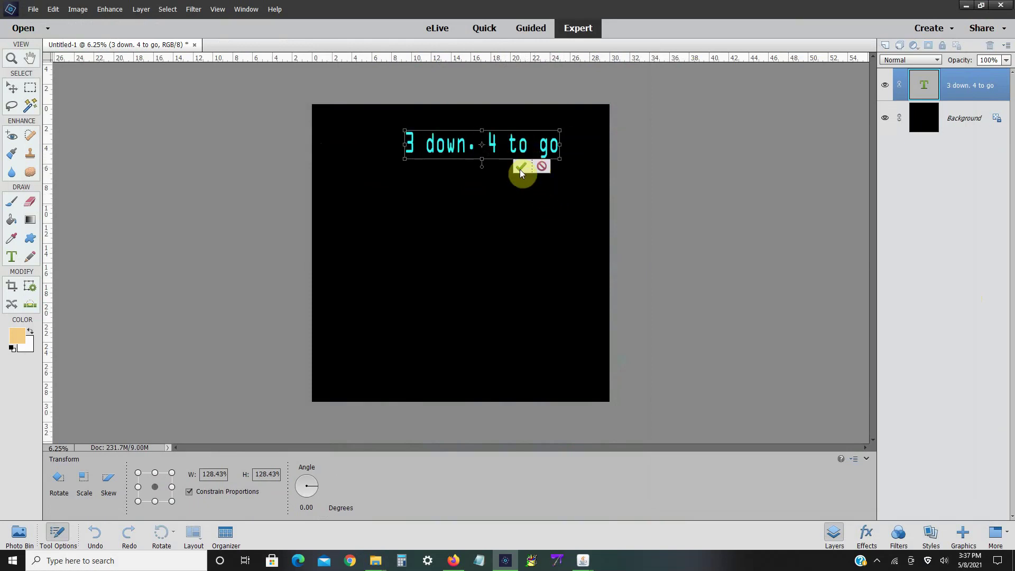
pyautogui.click(520, 167)
pyautogui.moveTo(512, 153); pyautogui.dragTo(495, 154)
# - Create a new document from the Baby Tall preset, 2000 x 2700 pixels at 300 pixels/inch
pyautogui.click(33, 9)
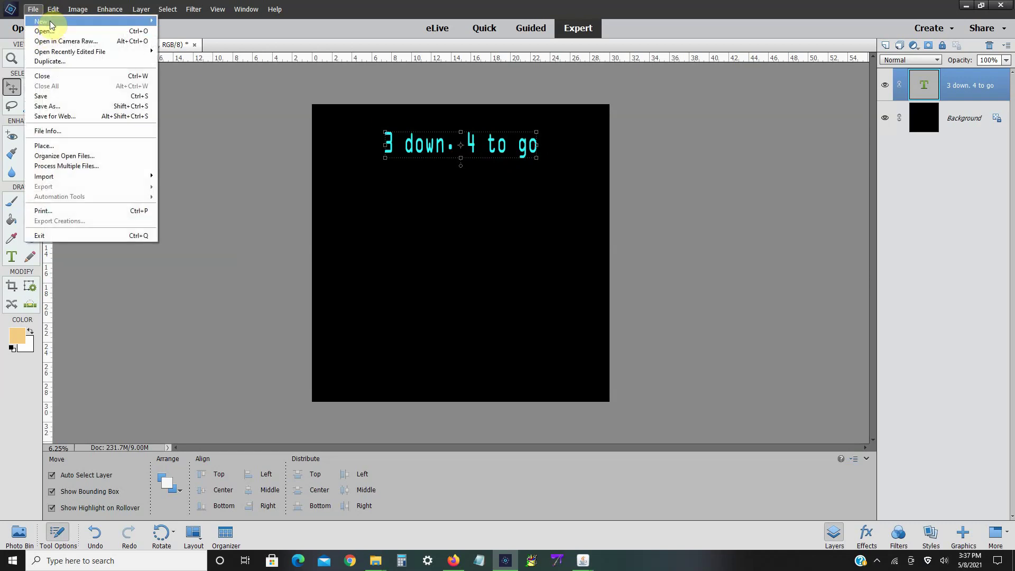
pyautogui.moveTo(51, 23)
pyautogui.click(172, 23)
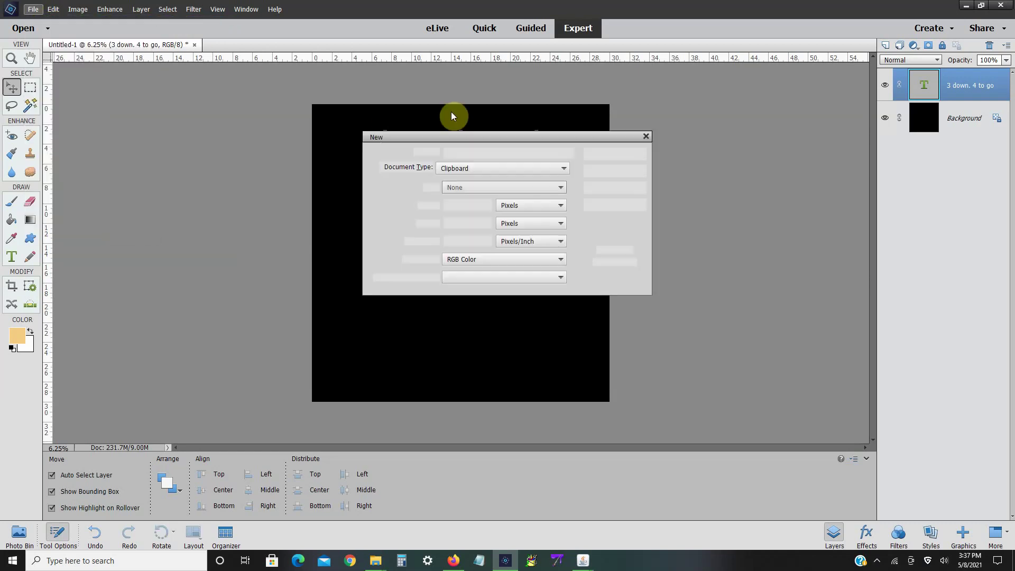
pyautogui.click(531, 168)
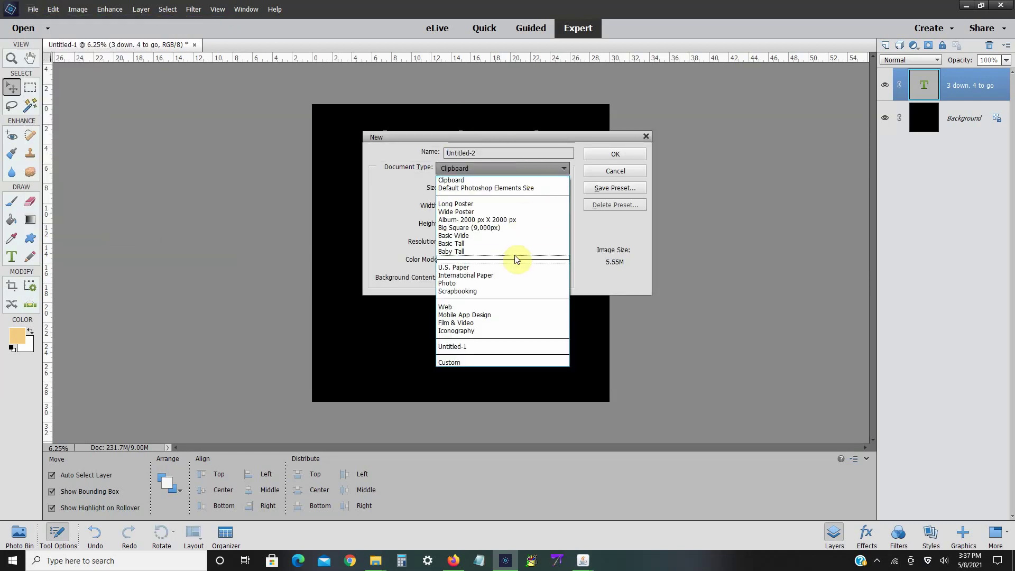
pyautogui.click(516, 251)
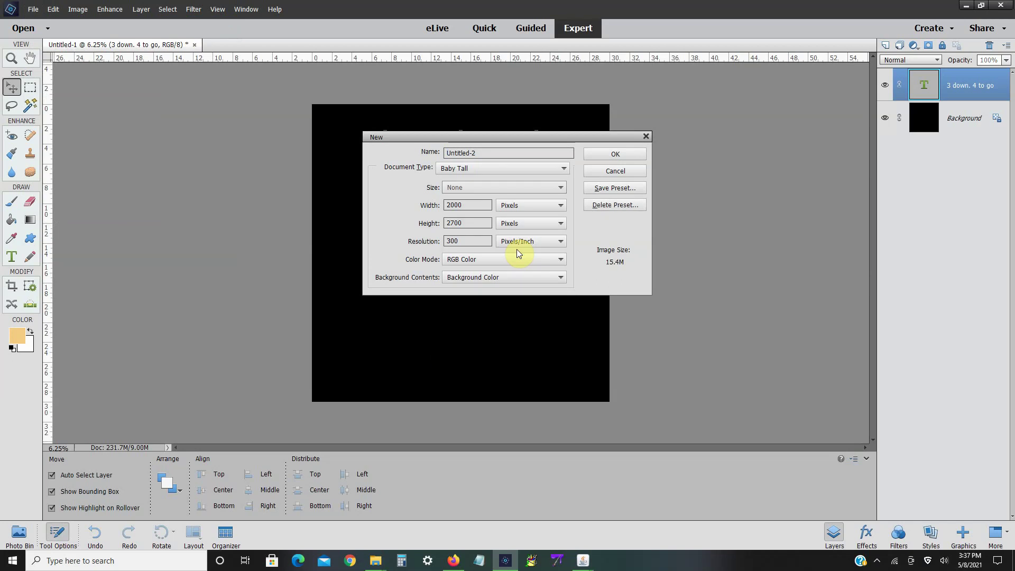
pyautogui.click(620, 156)
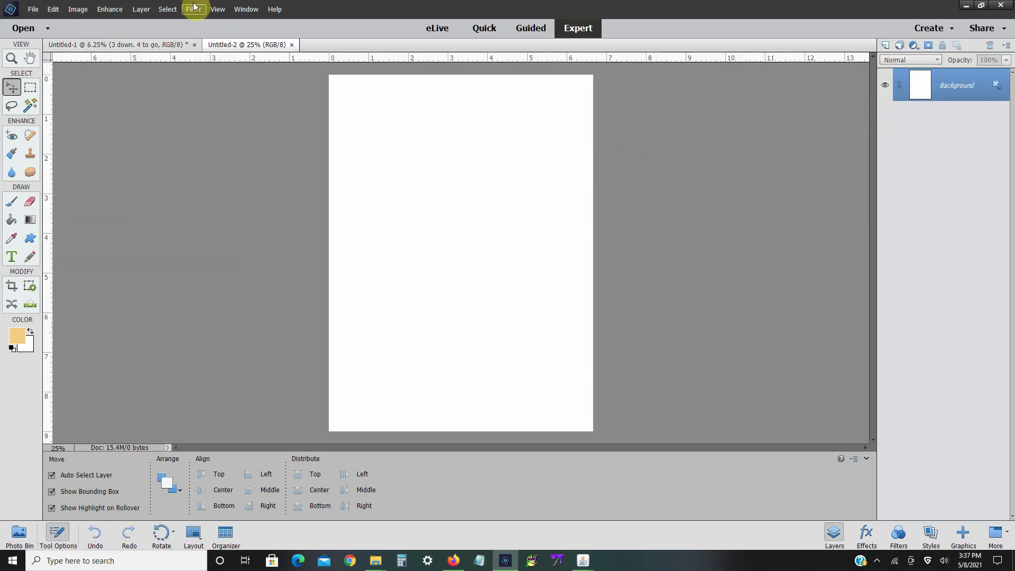
# - Invert the white background of Untitled-2 to black
pyautogui.click(193, 9)
pyautogui.moveTo(240, 62)
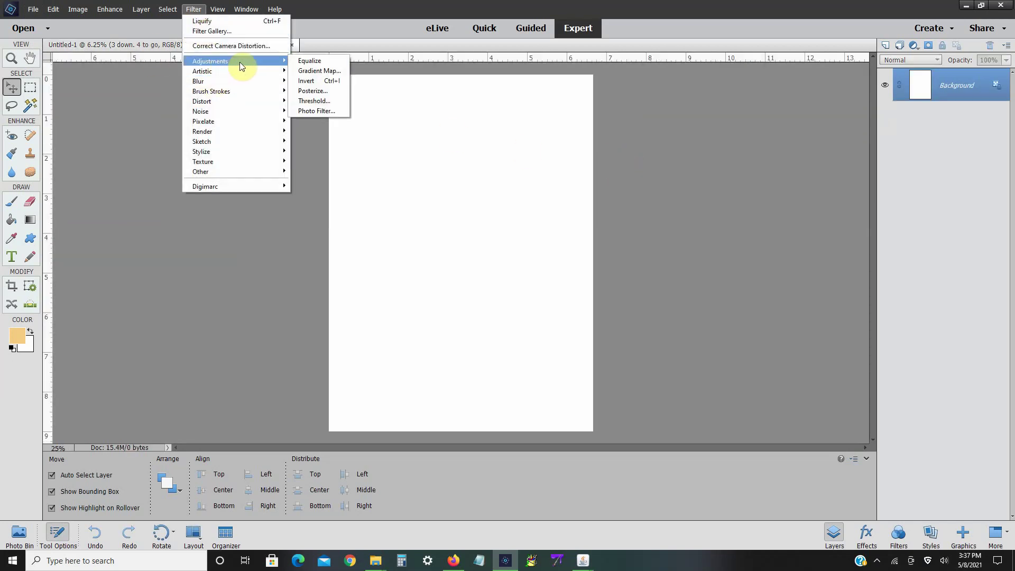
pyautogui.click(304, 81)
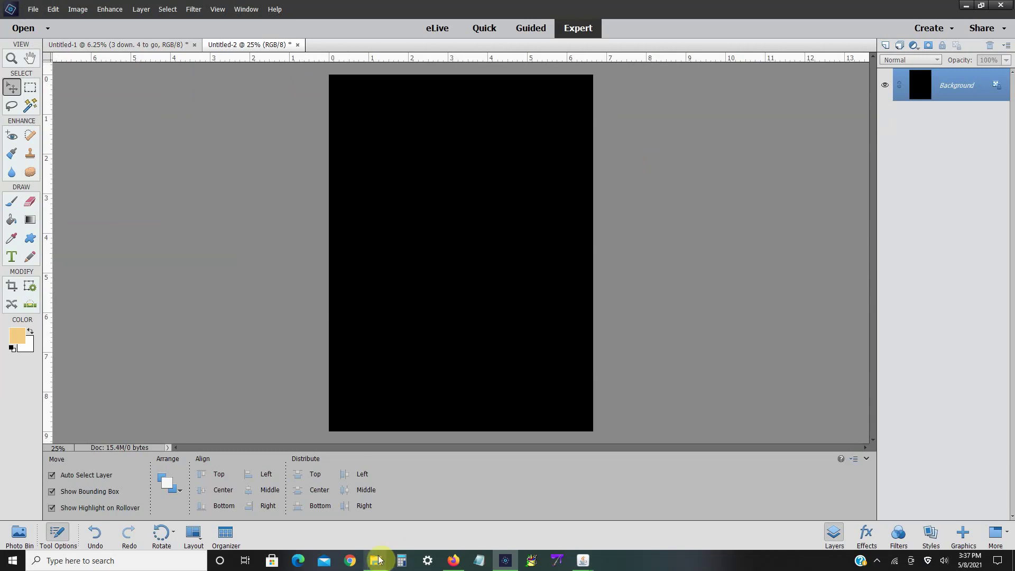
# - Open qsave_2018-10-18_001.png from the transparent PNG folder in File Explorer as a separate document in Photoshop Elements
pyautogui.moveTo(375, 561)
pyautogui.click(335, 530)
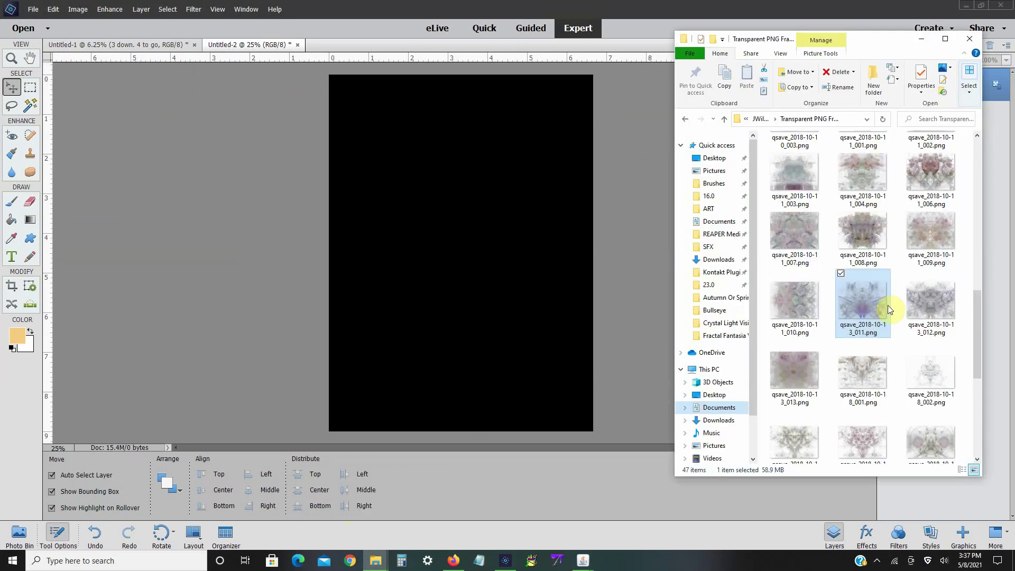
pyautogui.moveTo(978, 353); pyautogui.dragTo(971, 427)
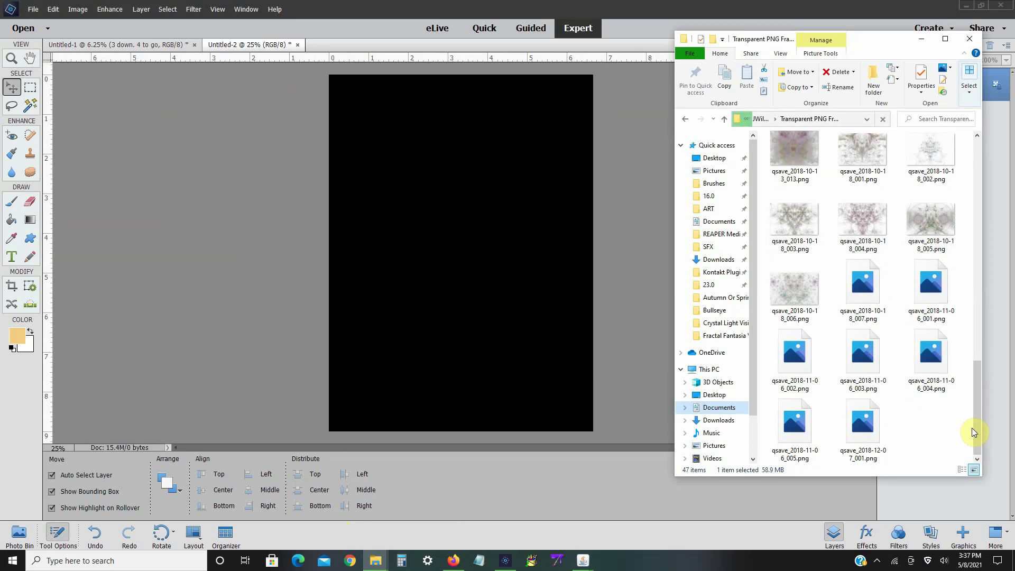
pyautogui.moveTo(840, 132); pyautogui.dragTo(530, 180)
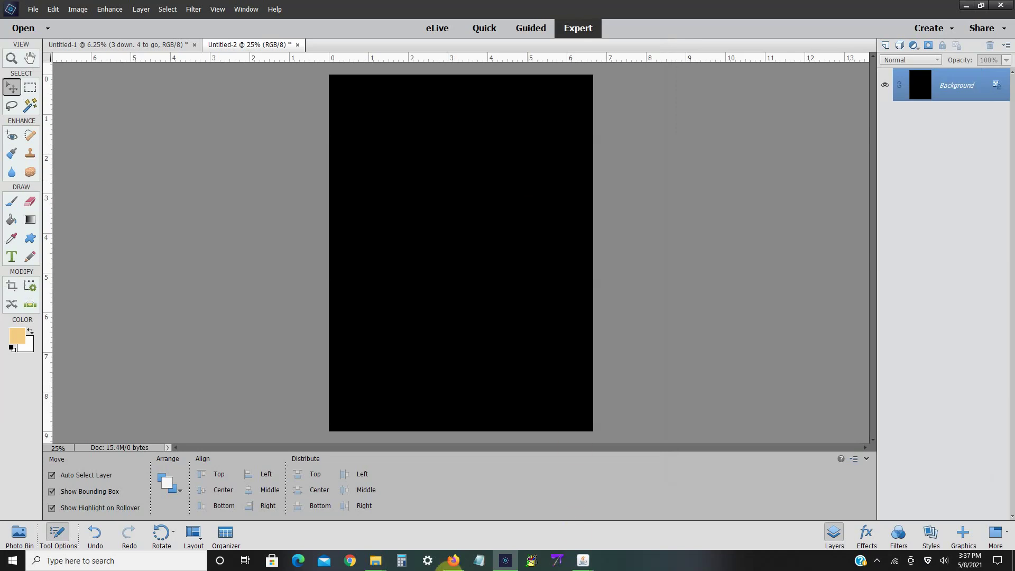
pyautogui.moveTo(454, 569)
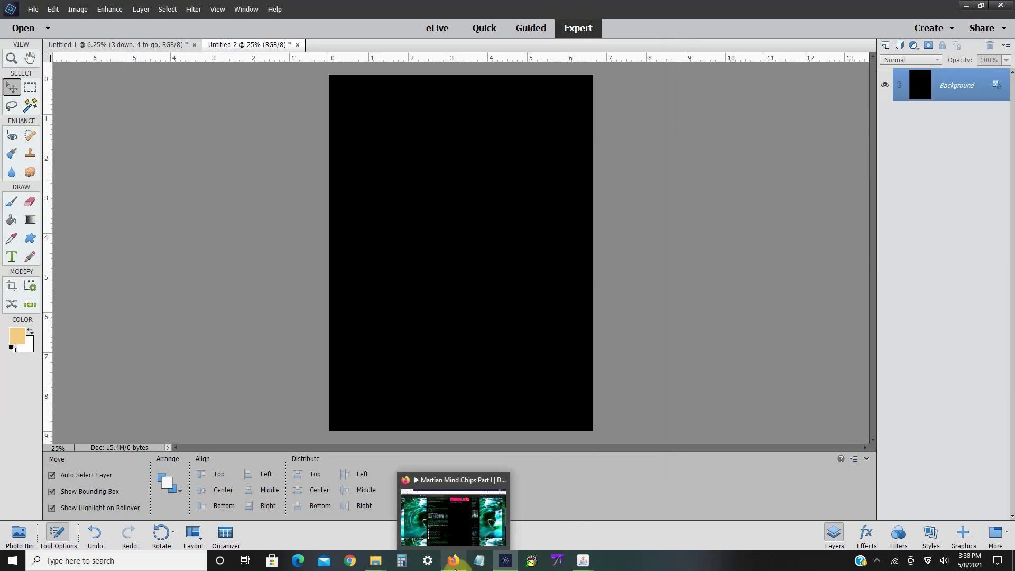
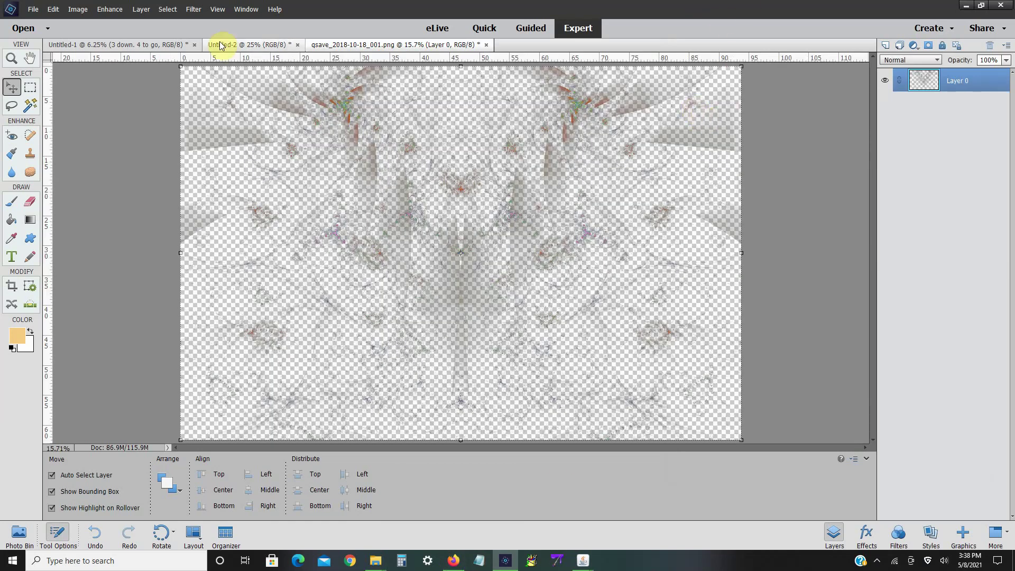
# - Select the whole qsave_2018-10-18_001.png image with the Rectangular Marquee tool and copy it
pyautogui.click(53, 9)
pyautogui.click(180, 76)
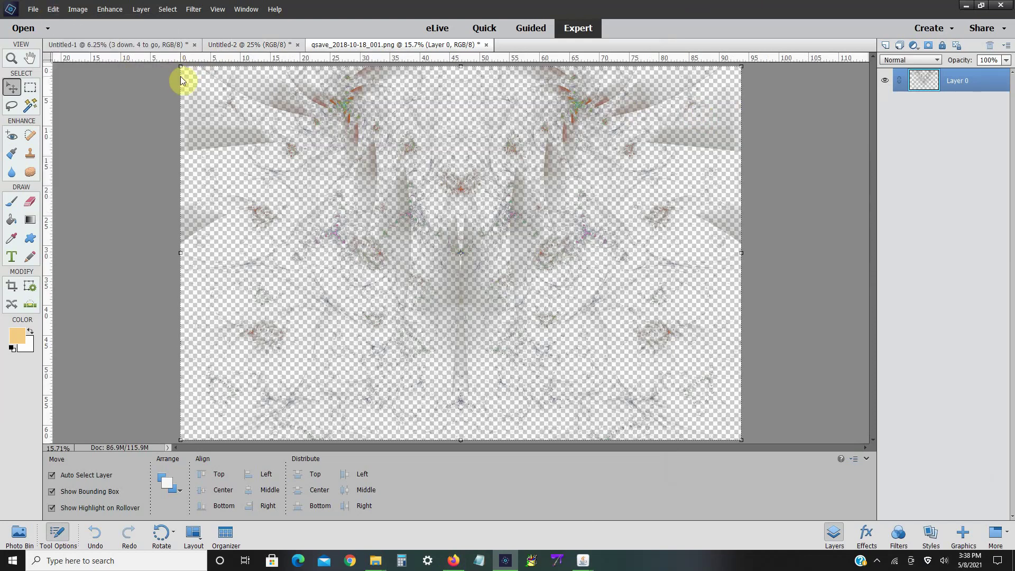
pyautogui.click(30, 87)
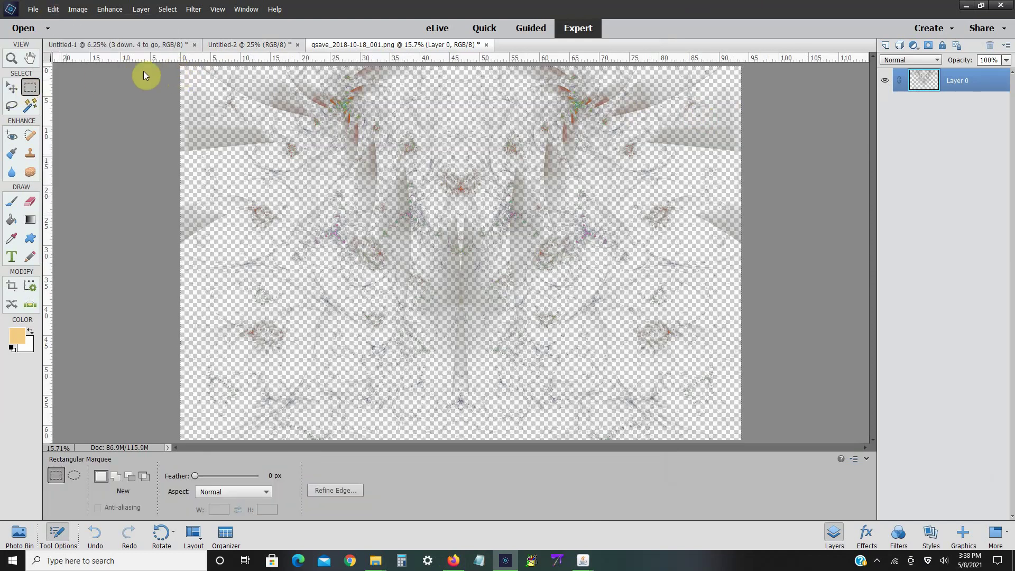
pyautogui.moveTo(178, 65); pyautogui.dragTo(766, 472)
pyautogui.click(30, 8)
pyautogui.click(82, 75)
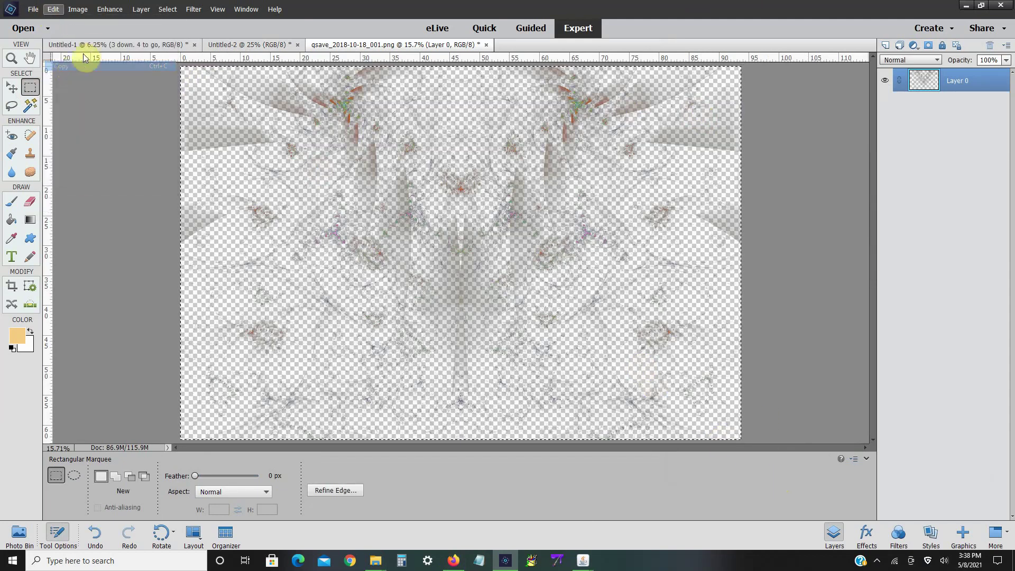
# - Paste the copied fractal image into the Untitled-2 document above the black background
pyautogui.click(100, 45)
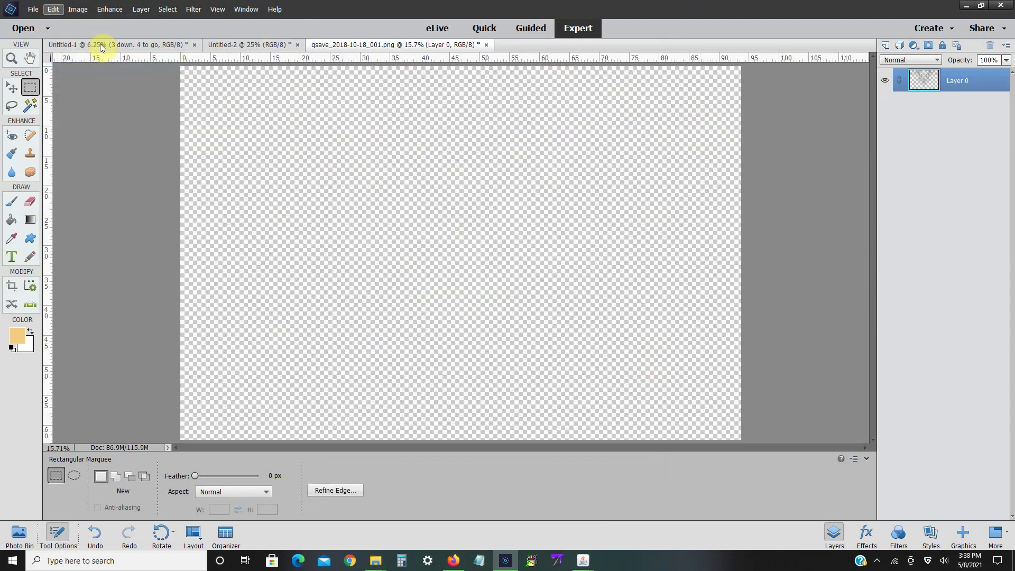
pyautogui.click(266, 48)
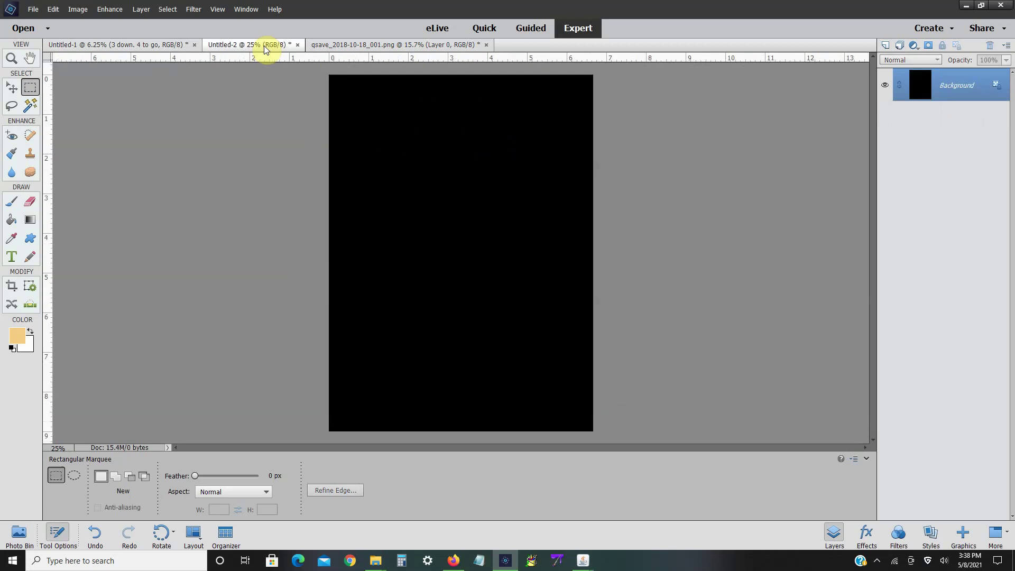
pyautogui.click(53, 9)
pyautogui.click(55, 90)
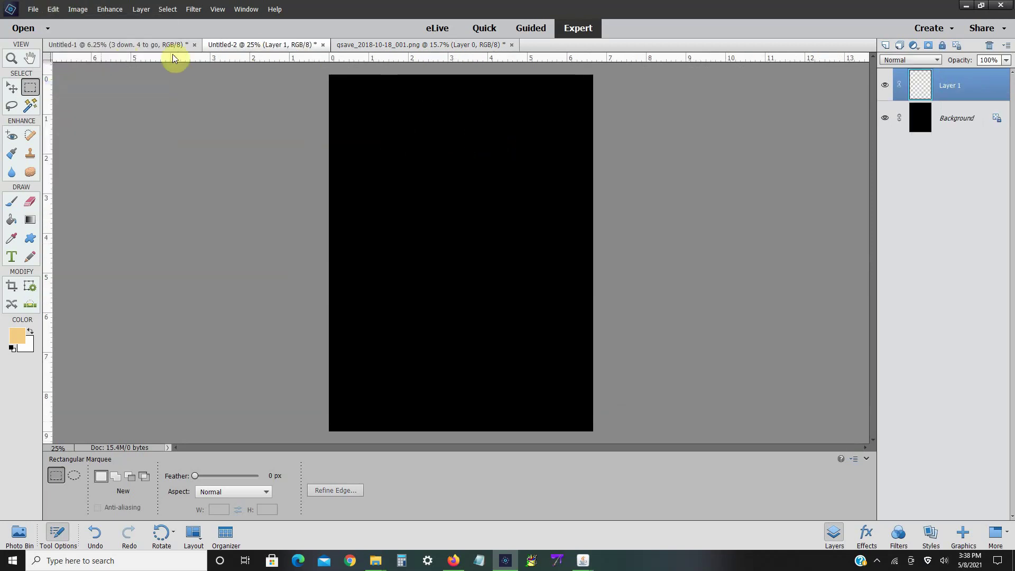
# - Scale the pasted fractal proportionally to 62.43% and centre it horizontally on the canvas, aligned with the upper edge
pyautogui.click(79, 10)
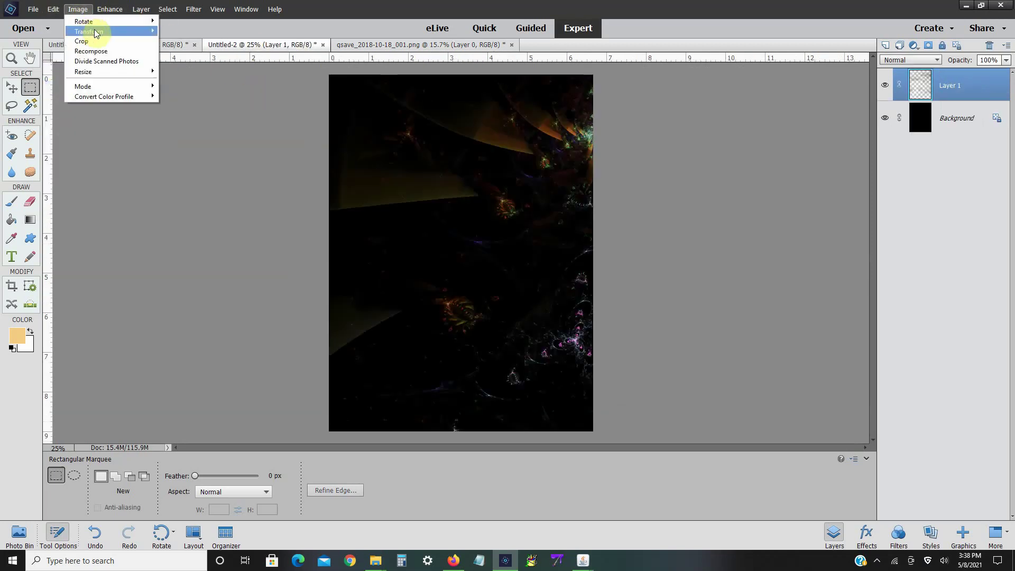
pyautogui.moveTo(99, 31)
pyautogui.click(175, 31)
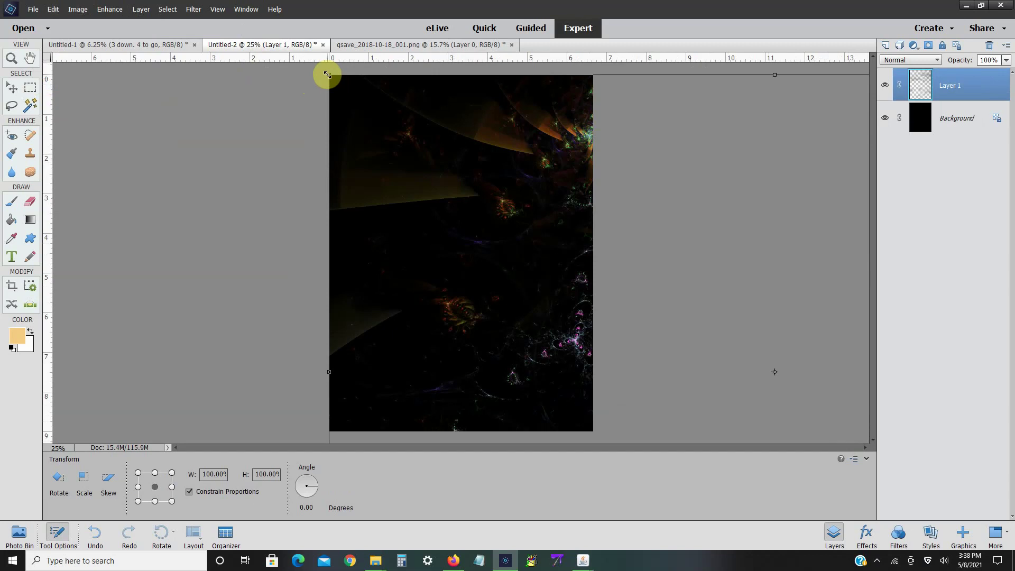
pyautogui.moveTo(329, 74); pyautogui.dragTo(238, 136)
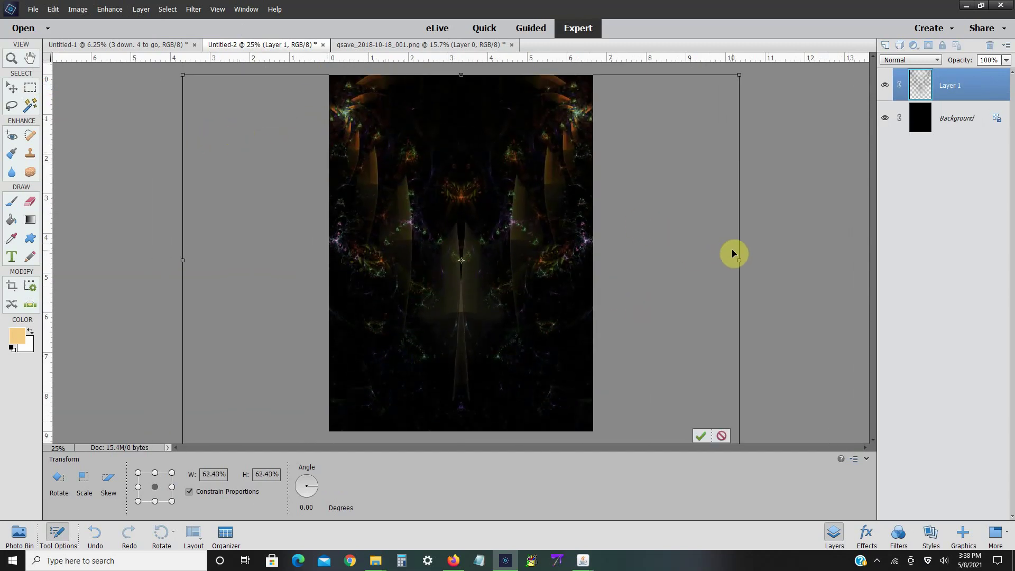
pyautogui.click(701, 437)
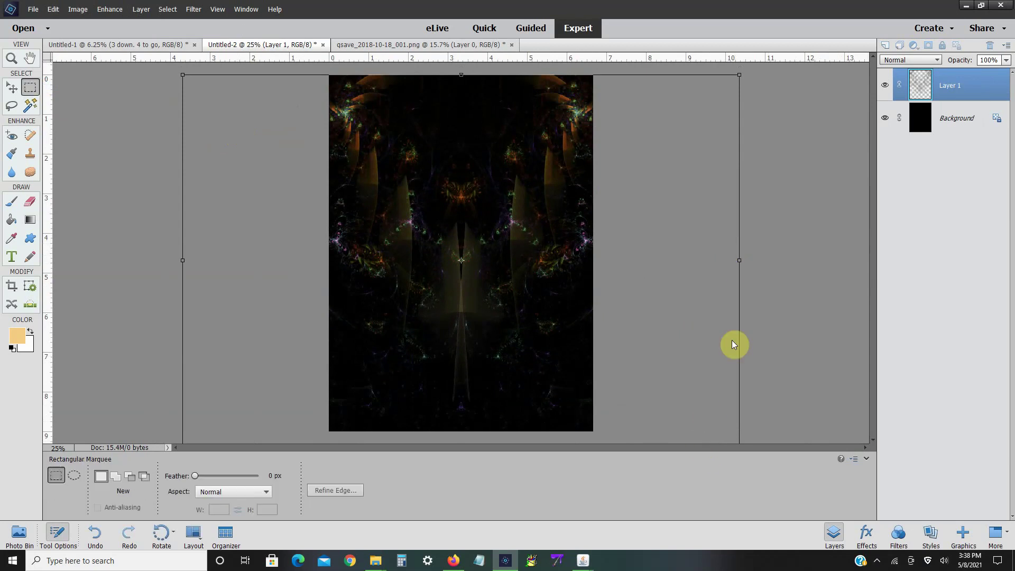
# - Duplicate the fractal layer twice within Untitled-2, keeping the suggested layer names
pyautogui.rightClick(954, 91)
pyautogui.click(949, 123)
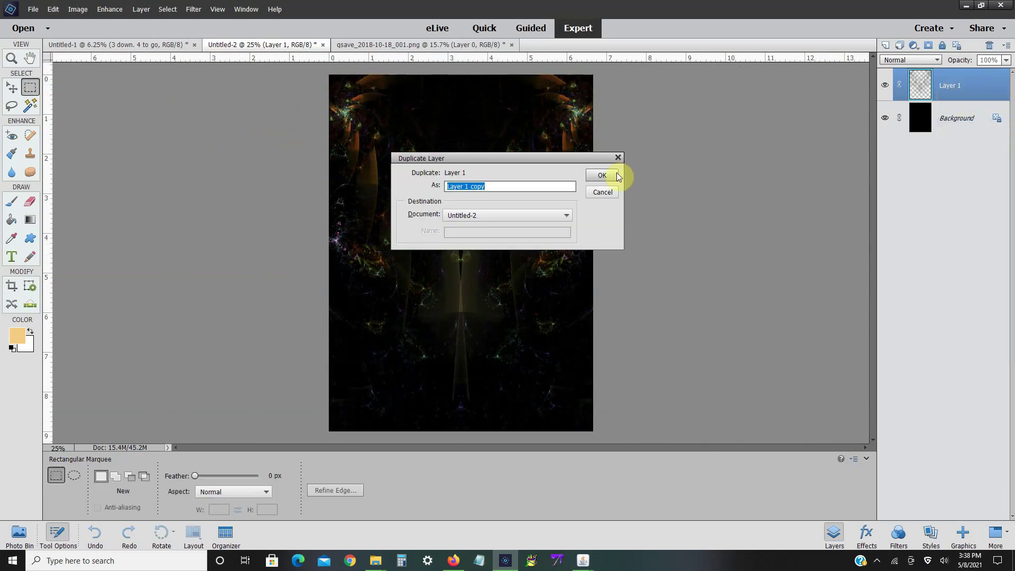
pyautogui.click(602, 175)
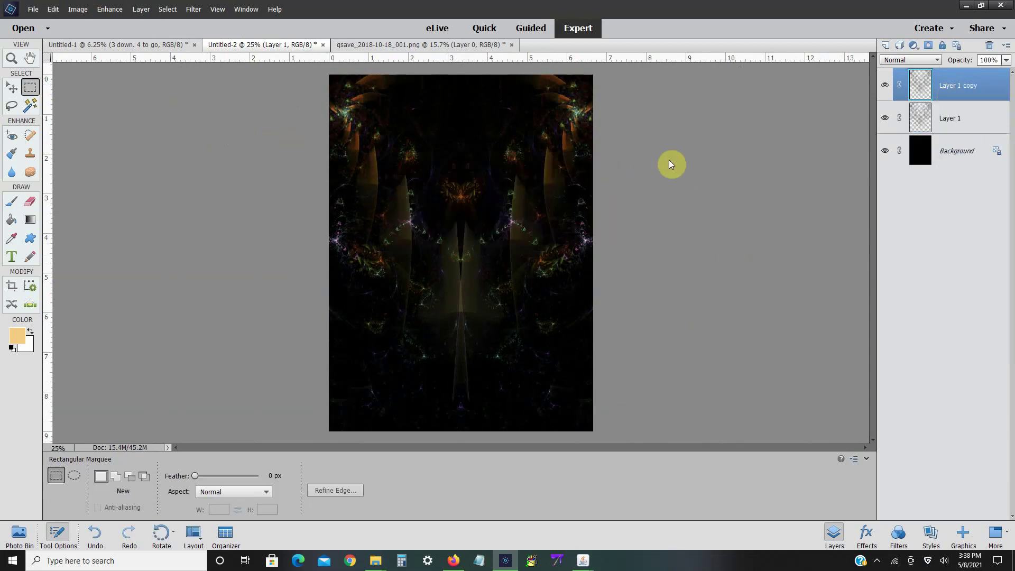
pyautogui.rightClick(967, 90)
pyautogui.click(970, 123)
pyautogui.click(602, 175)
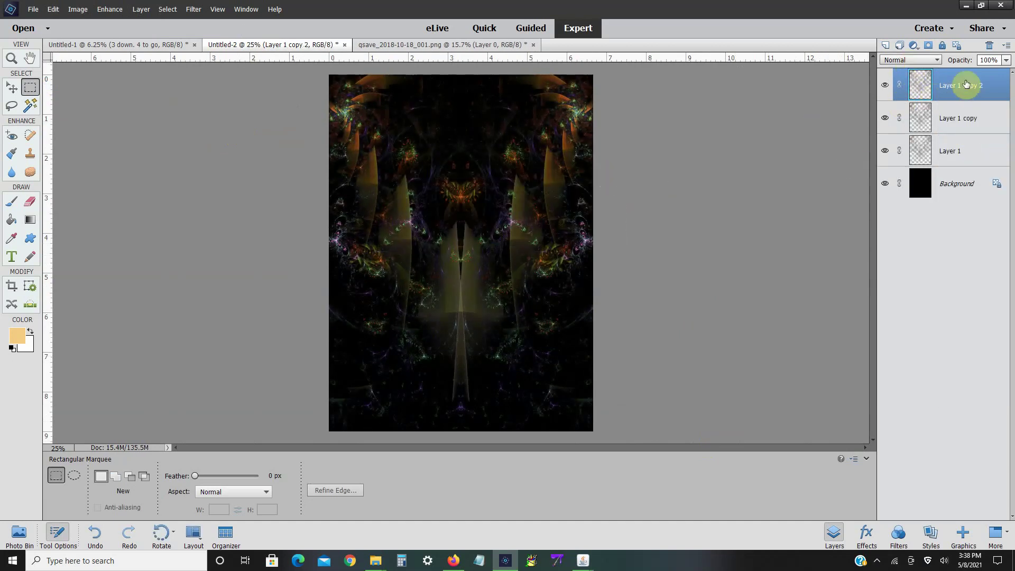
# - Merge both fractal copies down into Layer 1, leaving the black background separate
pyautogui.rightClick(970, 91)
pyautogui.click(976, 266)
pyautogui.rightClick(976, 88)
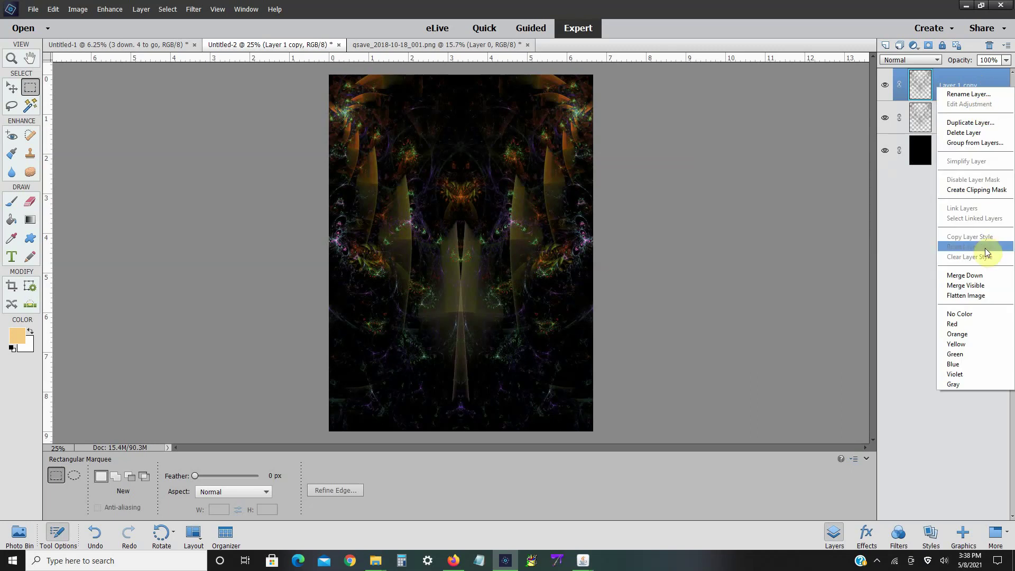
pyautogui.click(982, 273)
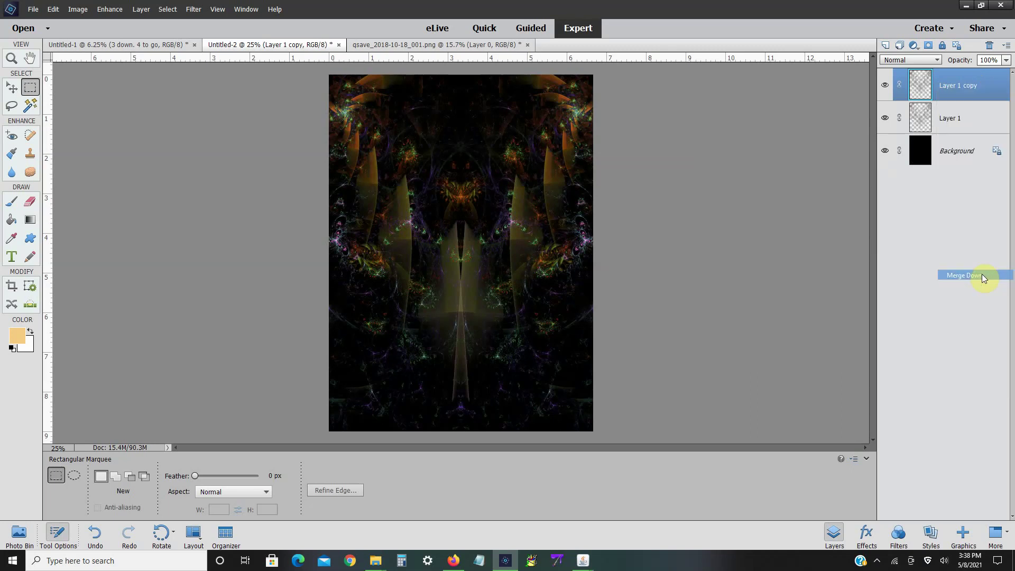
# - Lighten the shadows of the merged fractal layer with Shadows/Highlights and adjust its midtone contrast
pyautogui.click(110, 9)
pyautogui.moveTo(150, 121)
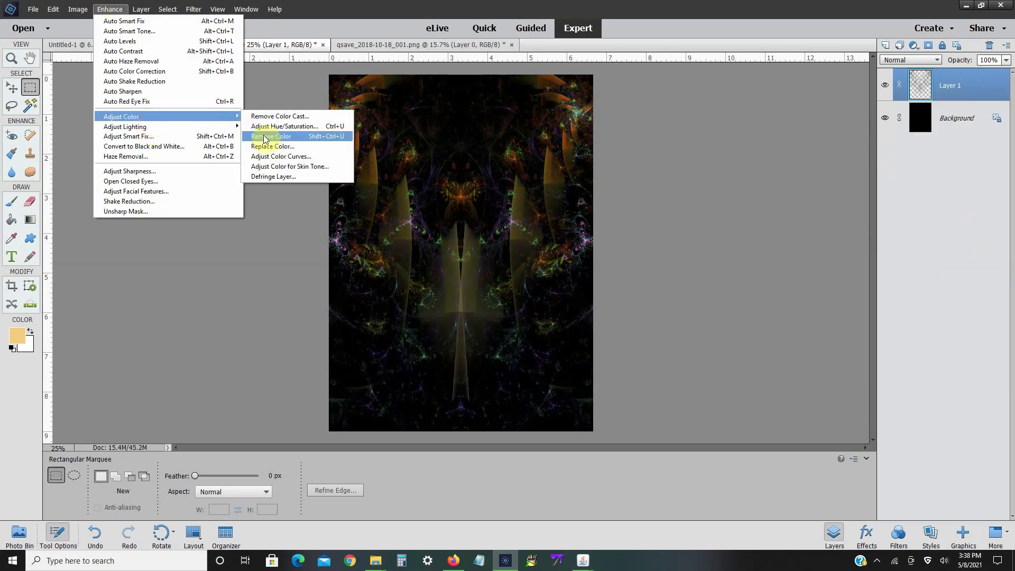
pyautogui.moveTo(203, 128)
pyautogui.click(259, 127)
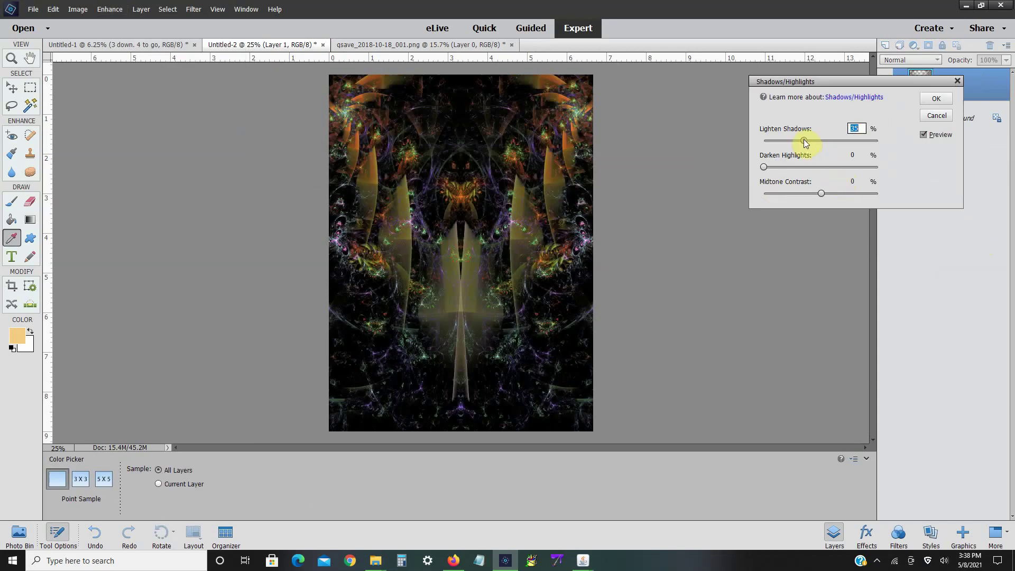
pyautogui.moveTo(804, 140)
pyautogui.mouseDown()
pyautogui.moveTo(776, 139)
pyautogui.moveTo(791, 141)
pyautogui.mouseUp()
pyautogui.moveTo(792, 190); pyautogui.dragTo(796, 190)
pyautogui.click(941, 98)
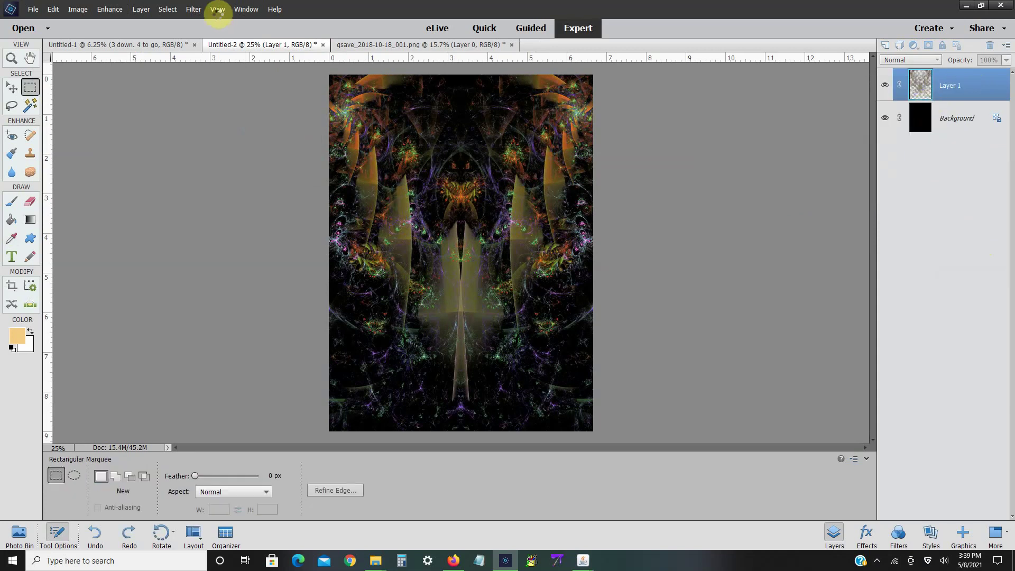
# - Shift the fractal layer's hue to -124 and raise its saturation slightly with Hue/Saturation
pyautogui.click(111, 10)
pyautogui.moveTo(181, 118)
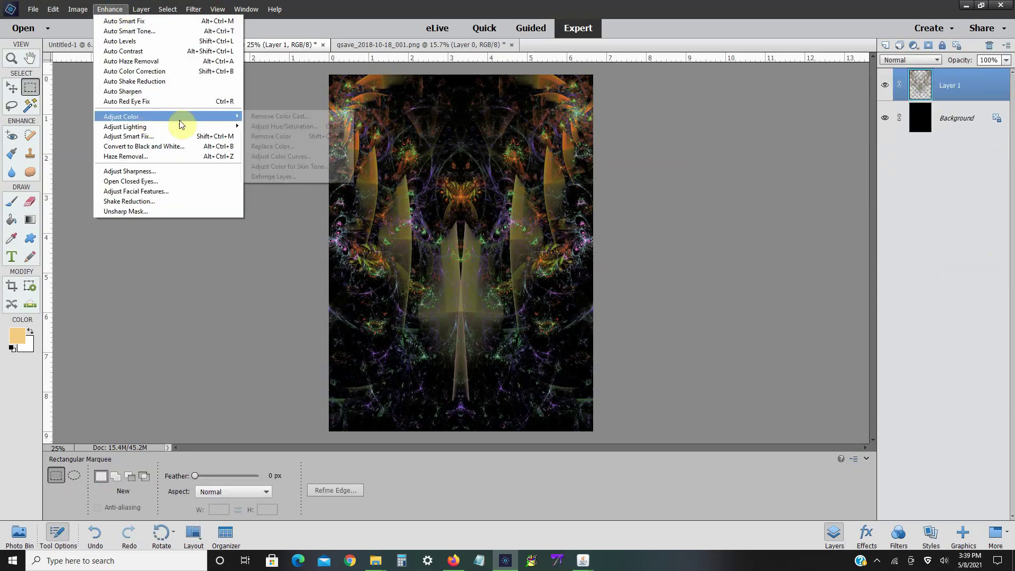
pyautogui.click(266, 120)
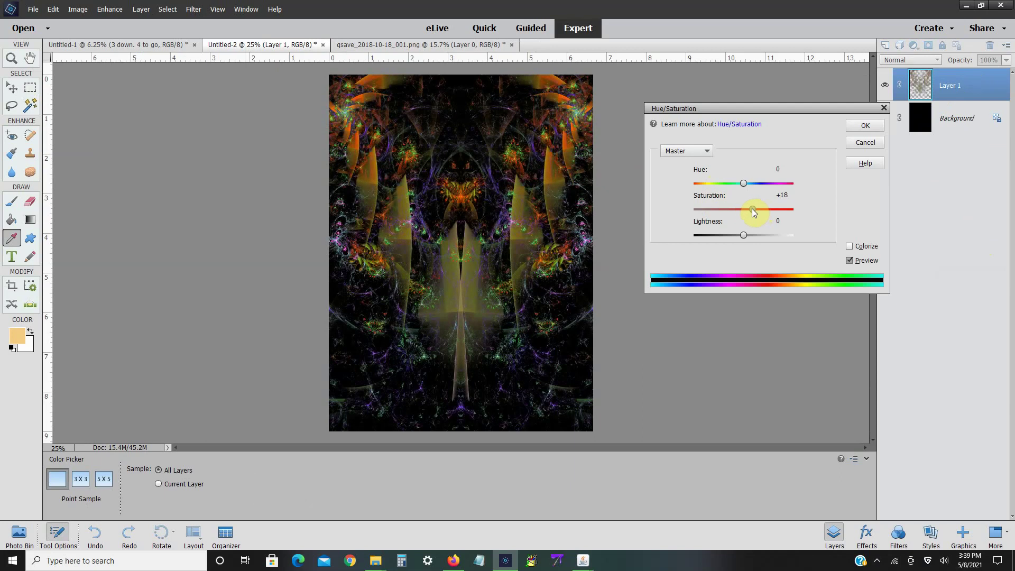
pyautogui.moveTo(753, 212); pyautogui.dragTo(782, 189)
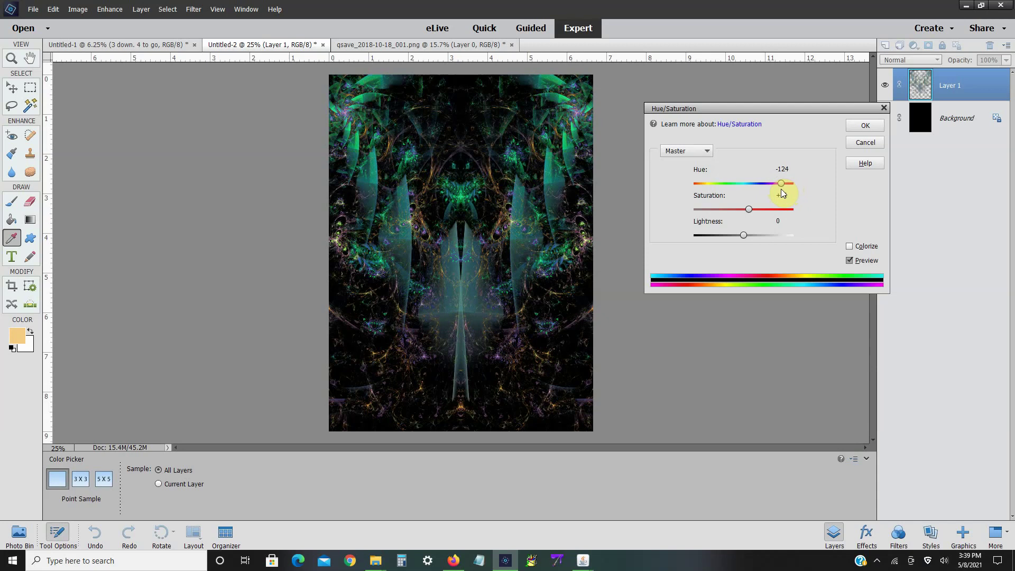
pyautogui.click(865, 126)
pyautogui.press('m')
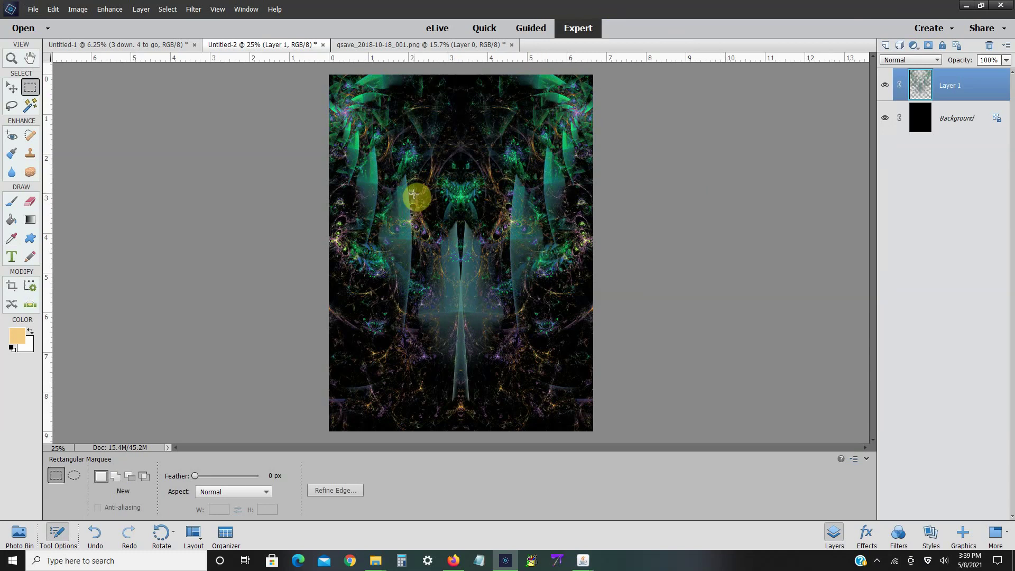
# - Open vectorstock_17686282.png in the photo editor from its vectorstock folder in File Explorer
pyautogui.click(377, 561)
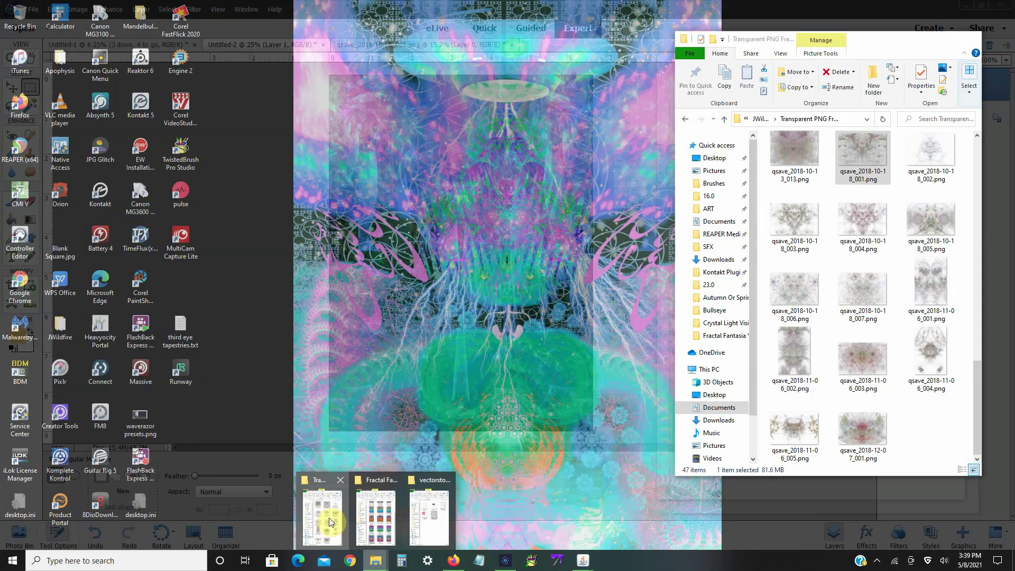
pyautogui.click(330, 522)
pyautogui.click(376, 561)
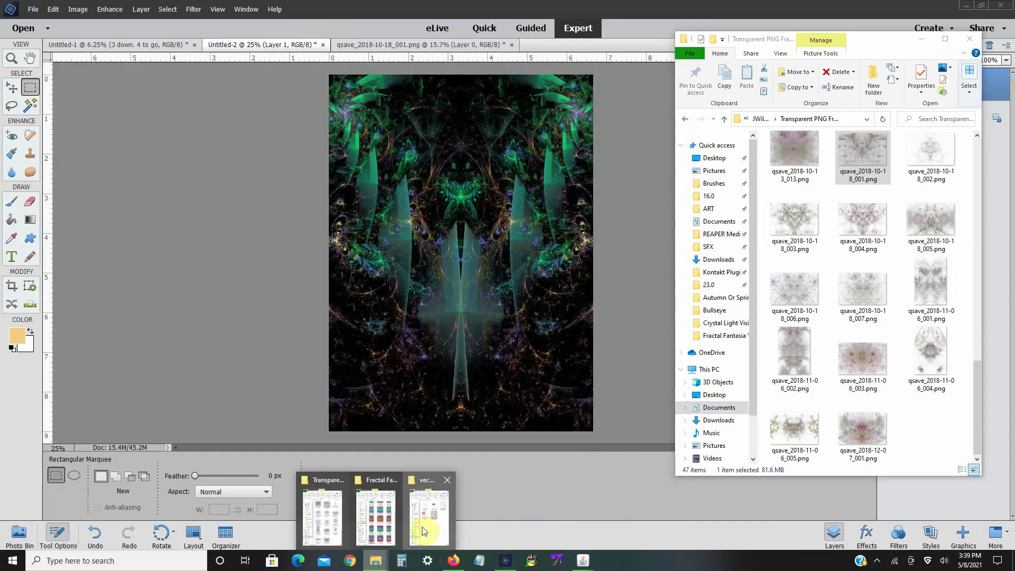
pyautogui.click(431, 510)
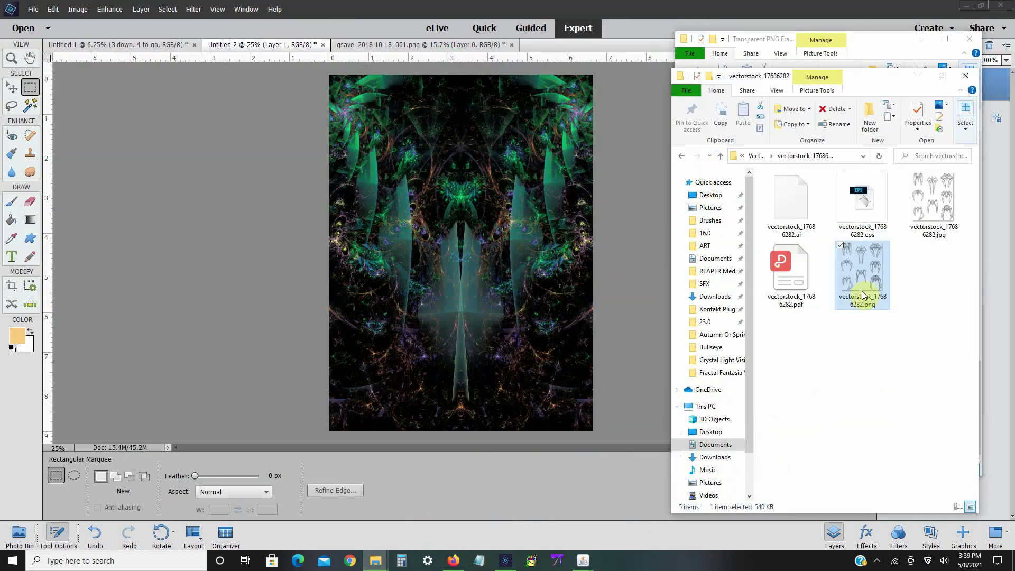
pyautogui.moveTo(862, 285); pyautogui.dragTo(489, 283)
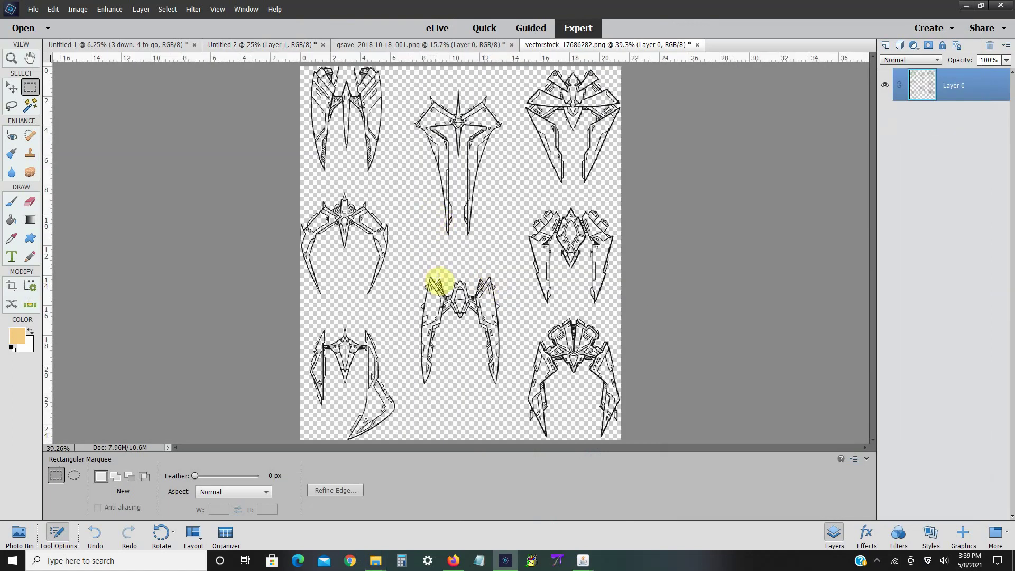
# - Lasso the spaceship outline in the upper middle of the vector sheet
pyautogui.click(12, 110)
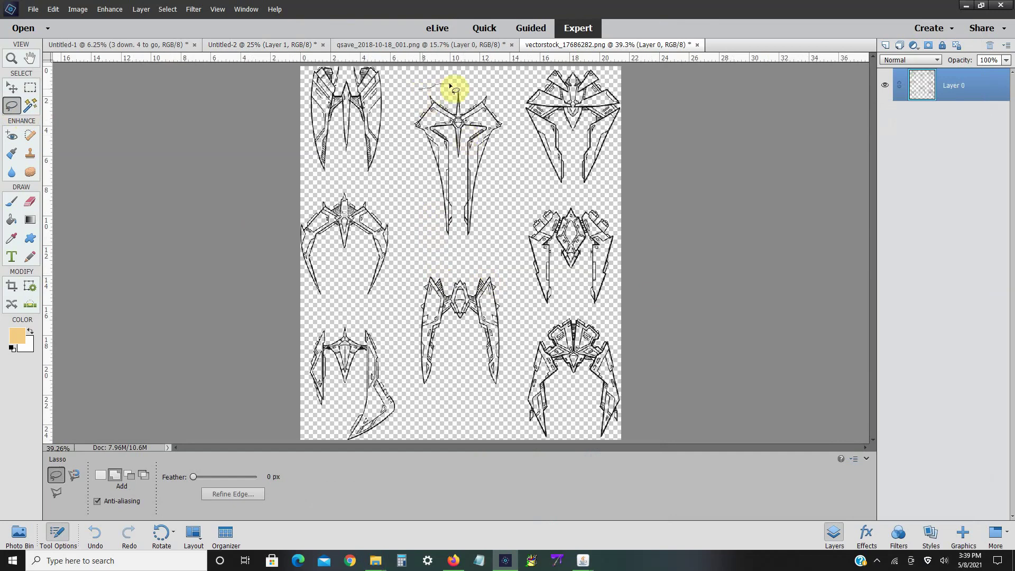
pyautogui.moveTo(437, 230); pyautogui.dragTo(422, 96)
pyautogui.moveTo(426, 89); pyautogui.dragTo(423, 93)
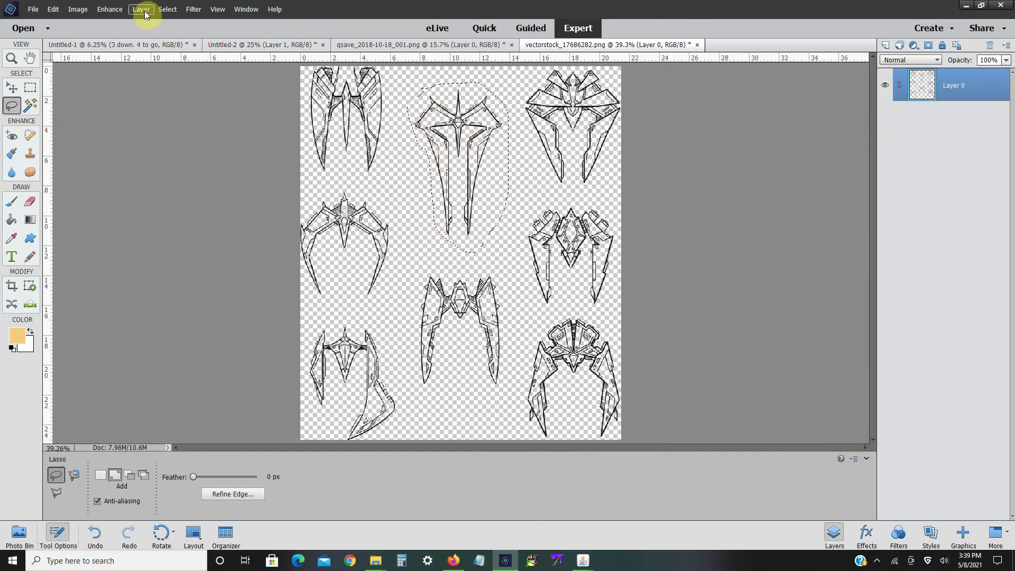
# - Copy the selected spaceship, close the vector sheet and paste the outline into Untitled-2
pyautogui.click(53, 9)
pyautogui.click(67, 73)
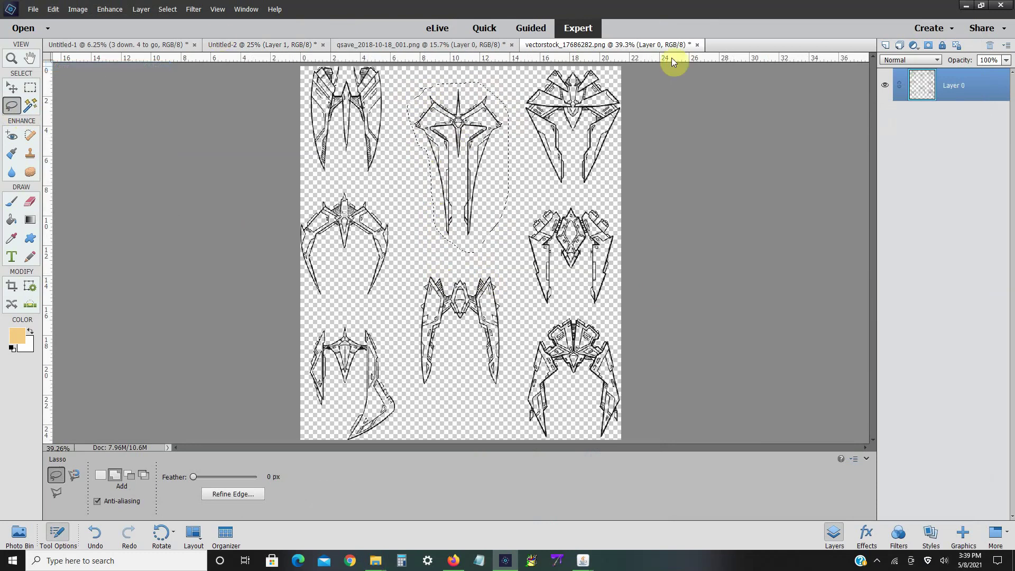
pyautogui.click(697, 45)
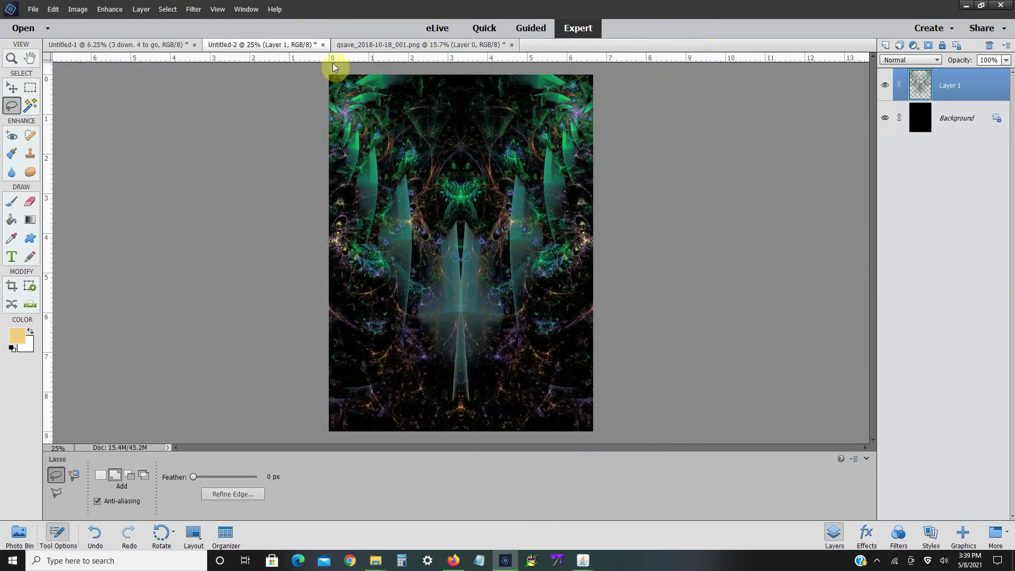
pyautogui.click(53, 9)
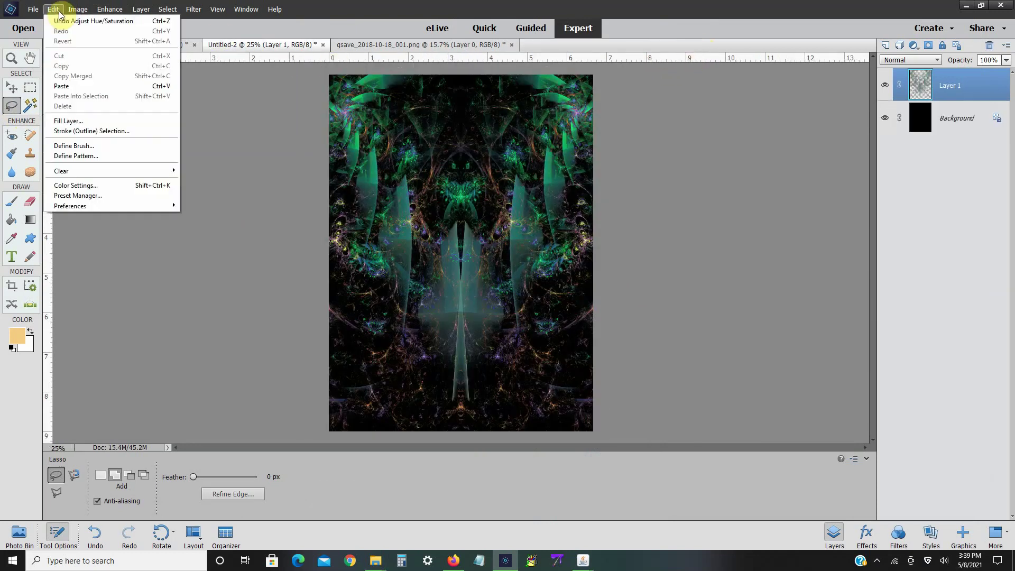
pyautogui.click(73, 84)
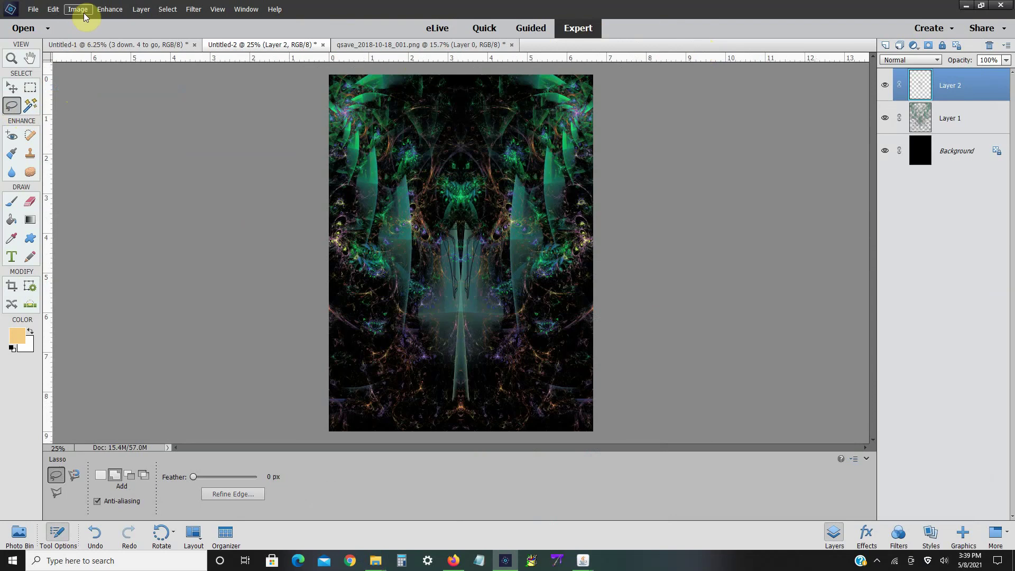
# - Colorize the spaceship outline with hue 40, saturation 100 and lightness +65, and dismiss the Malwarebytes notification
pyautogui.click(113, 10)
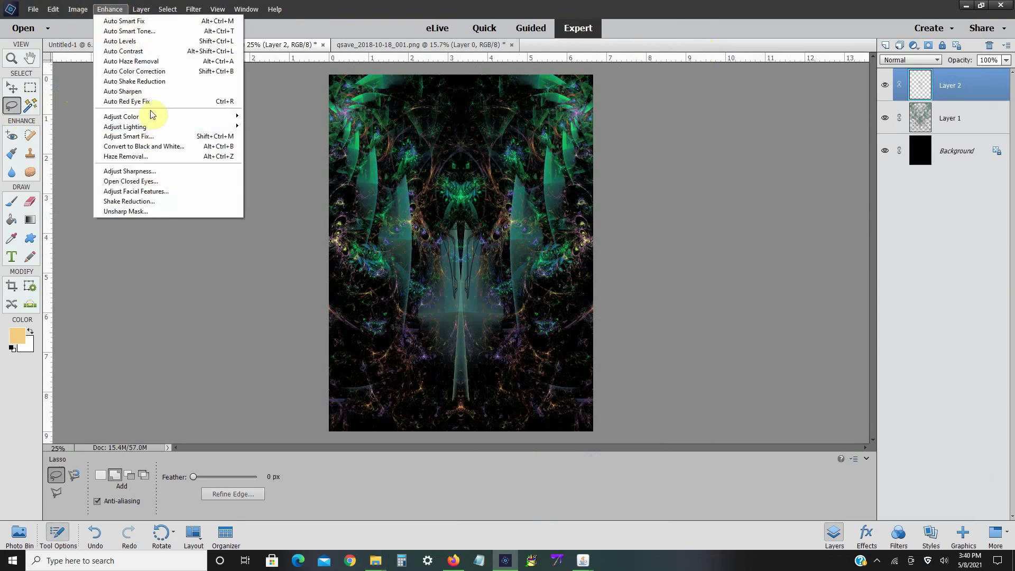
pyautogui.moveTo(163, 117)
pyautogui.click(277, 128)
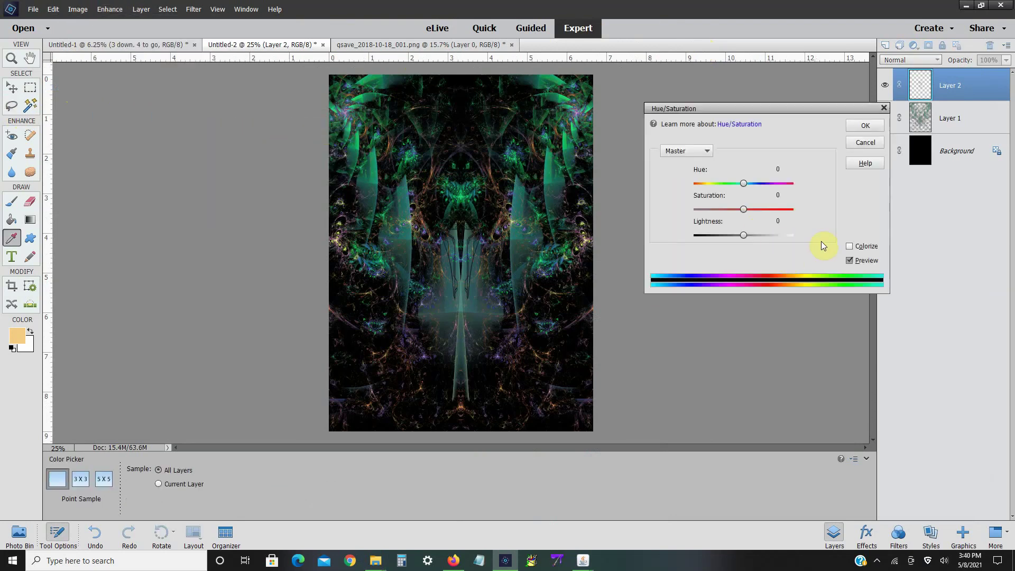
pyautogui.click(850, 246)
pyautogui.moveTo(783, 208); pyautogui.dragTo(796, 207)
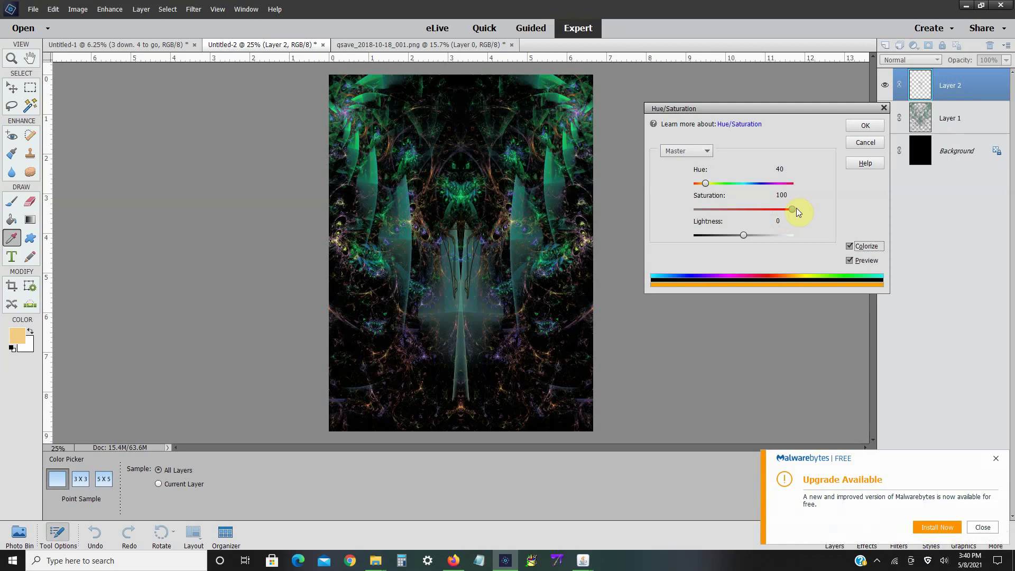
pyautogui.moveTo(747, 233); pyautogui.dragTo(774, 232)
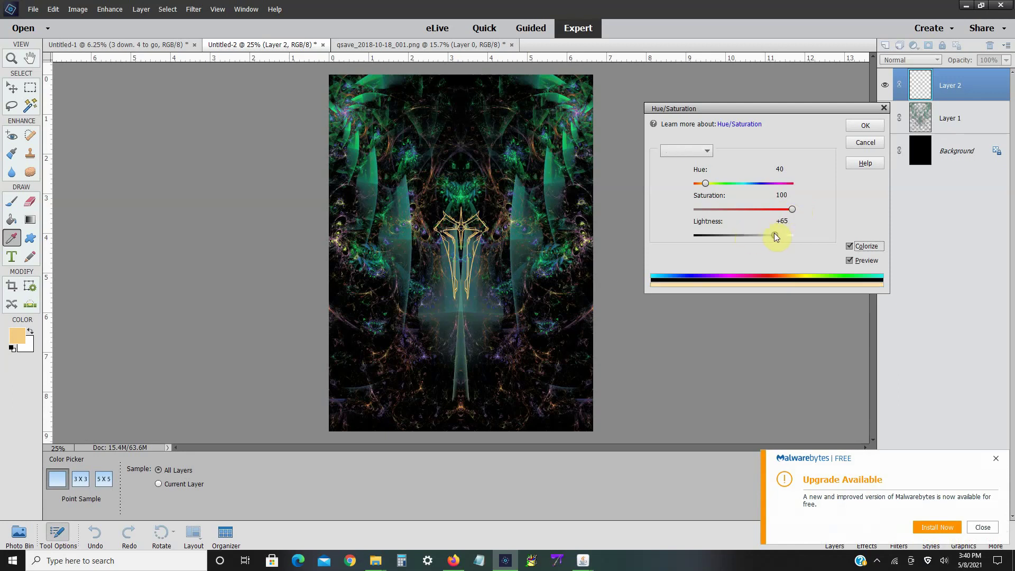
pyautogui.click(857, 126)
pyautogui.click(991, 456)
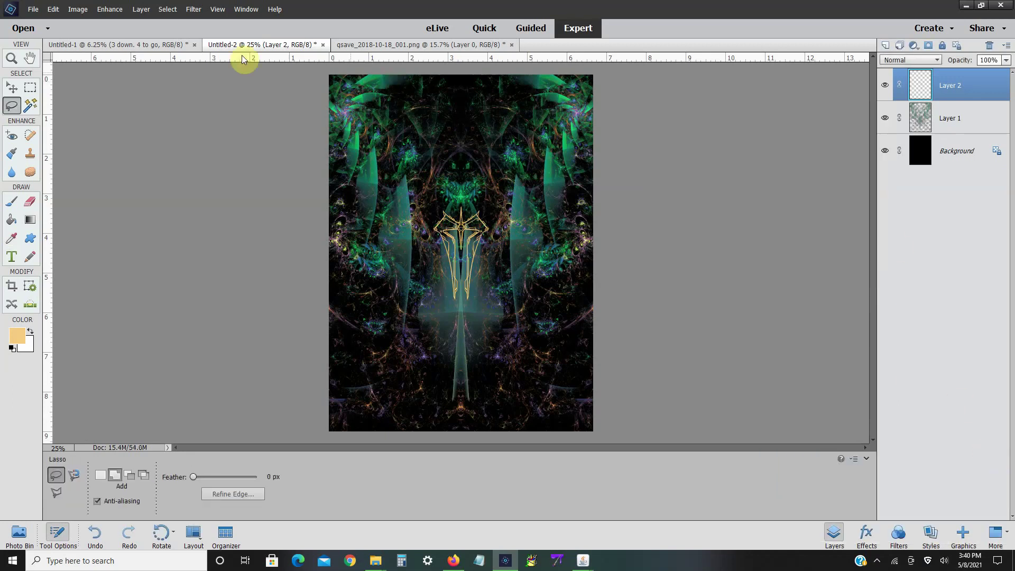
# - Move the golden spaceship outline slightly lower on the canvas with Free Transform and apply the change
pyautogui.click(79, 10)
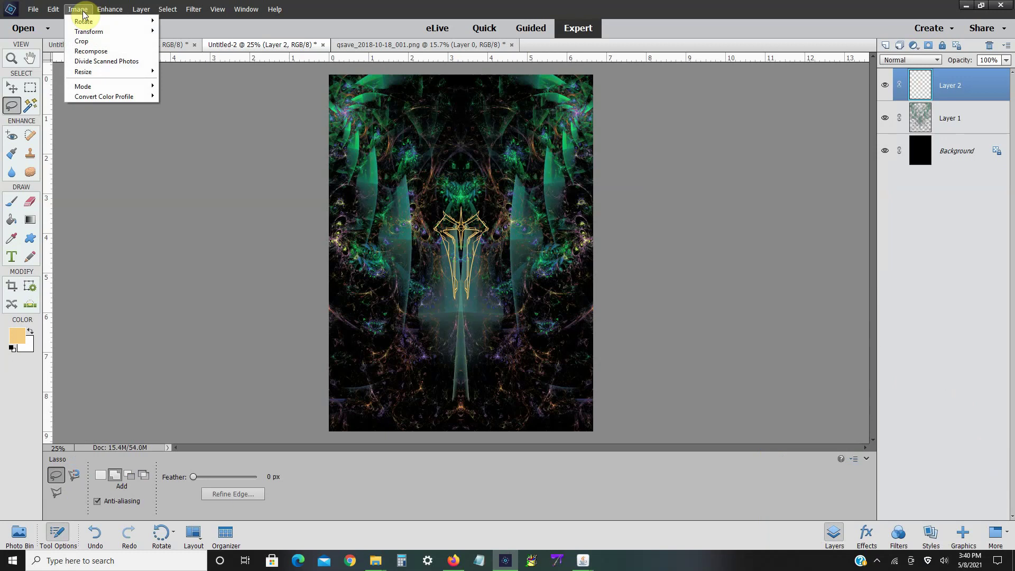
pyautogui.moveTo(106, 31)
pyautogui.click(192, 30)
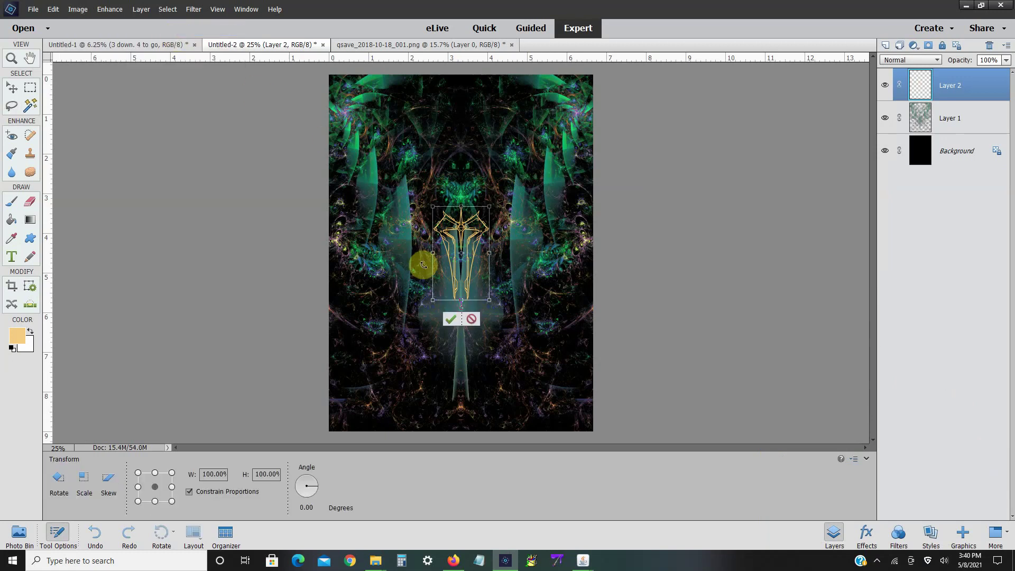
pyautogui.moveTo(464, 276)
pyautogui.mouseDown()
pyautogui.moveTo(463, 168)
pyautogui.moveTo(462, 309)
pyautogui.moveTo(460, 263)
pyautogui.mouseUp()
pyautogui.click(451, 338)
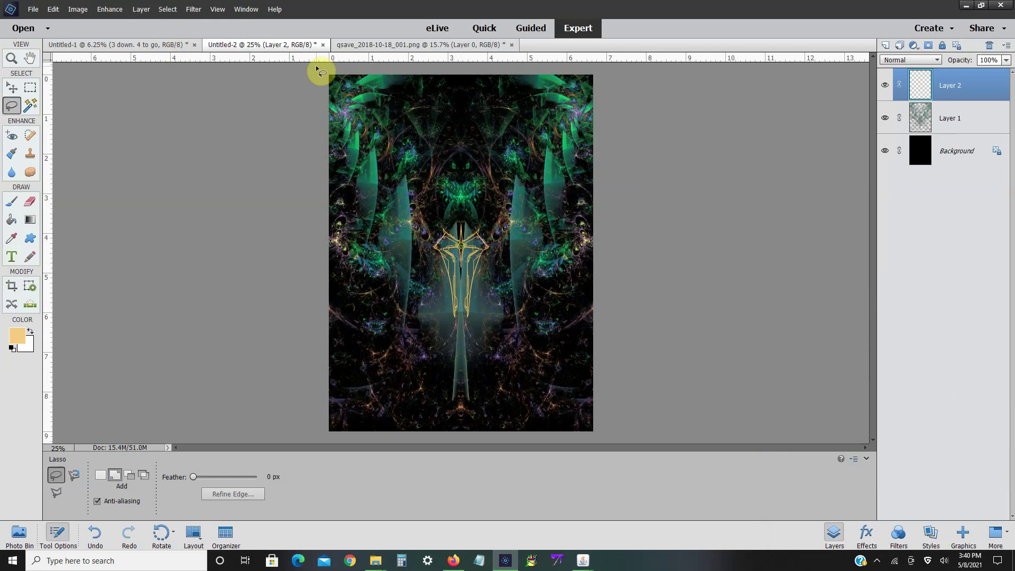
# - Replace the caption text in Untitled-1 with "This fractal honestly" and "looks cool by itself" on two lines
pyautogui.click(157, 46)
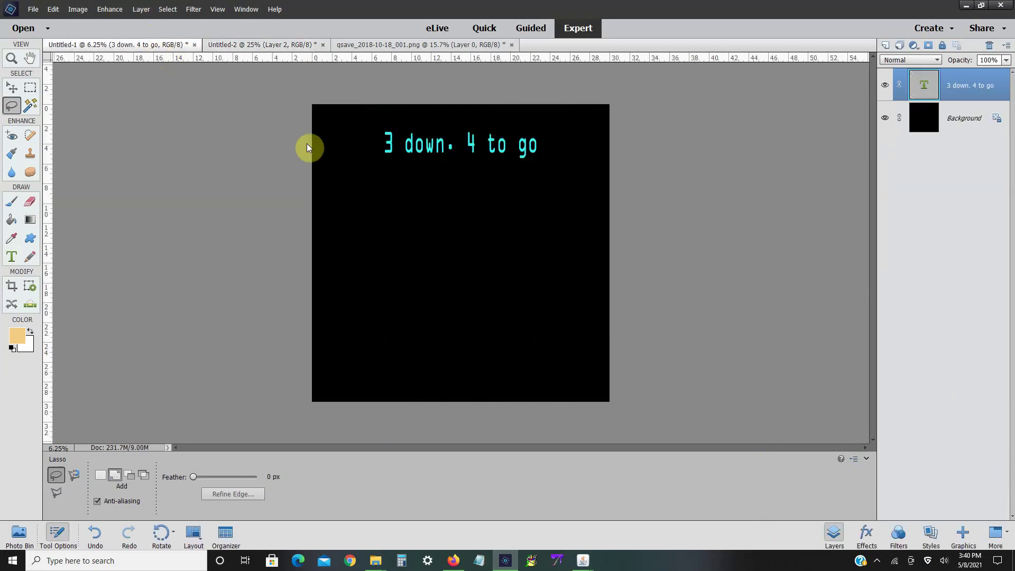
pyautogui.click(12, 258)
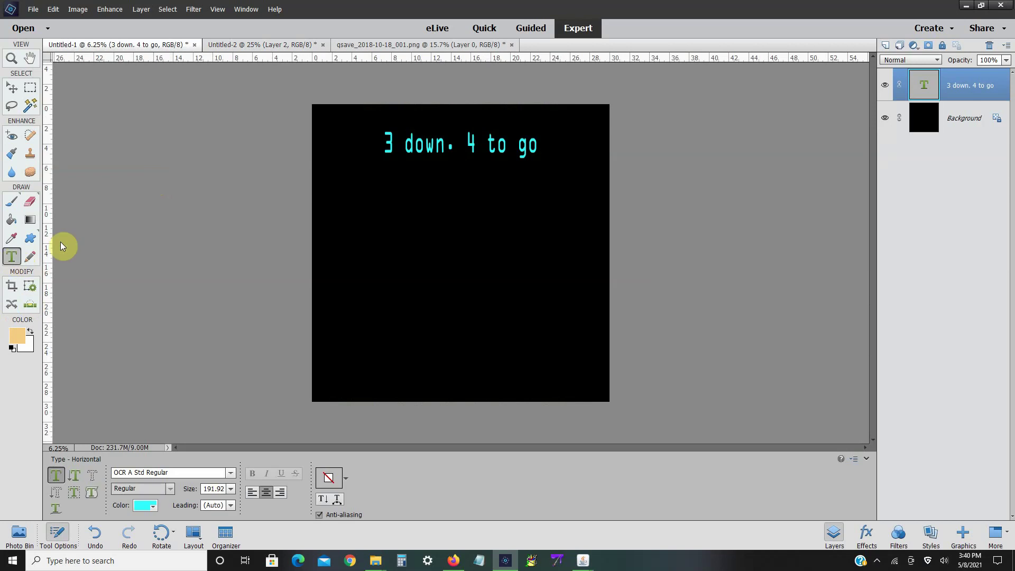
pyautogui.click(523, 147)
pyautogui.moveTo(535, 149); pyautogui.dragTo(385, 154)
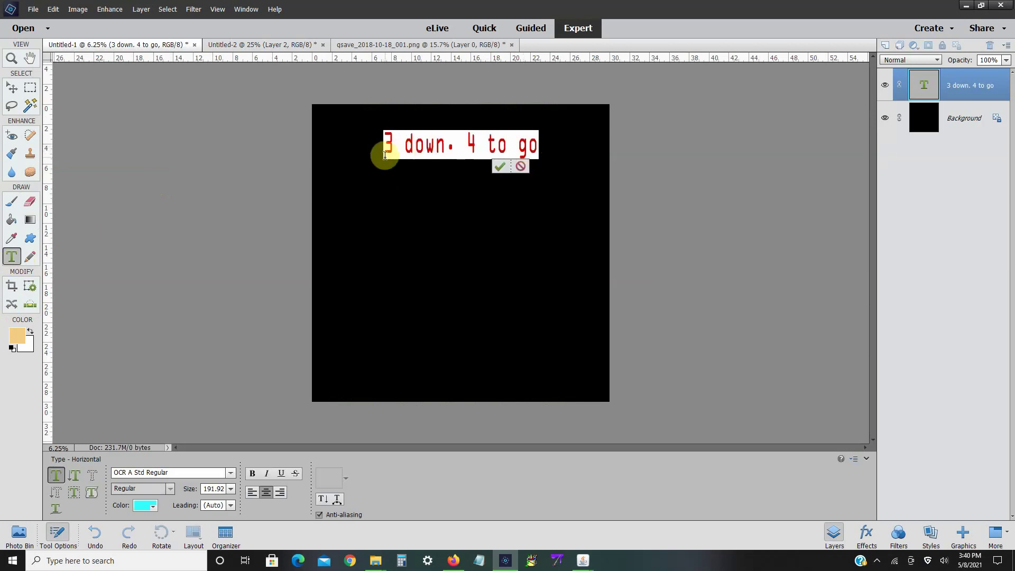
pyautogui.press('BackSpace')
pyautogui.write('This fra')
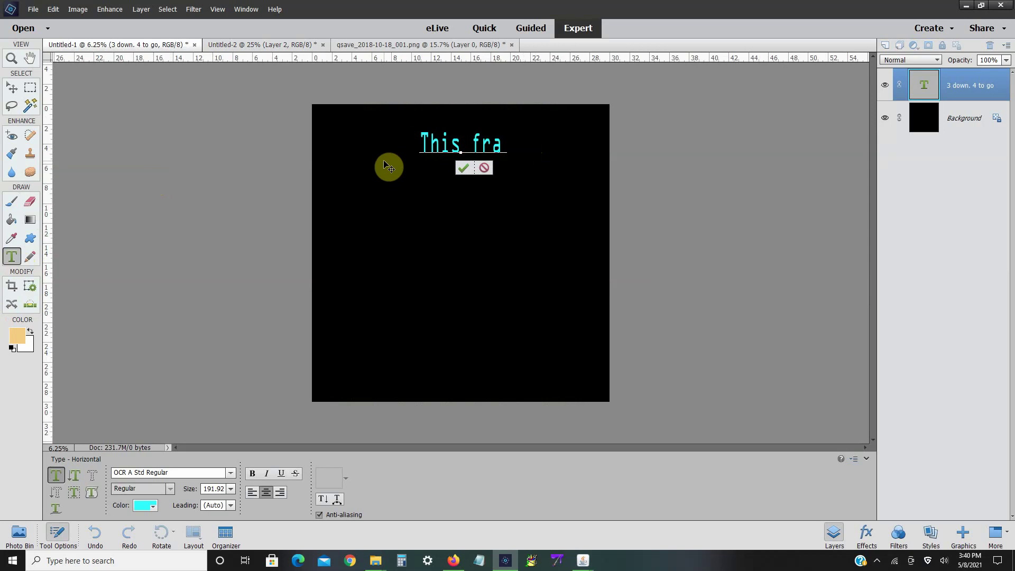
pyautogui.write('ctal honestly')
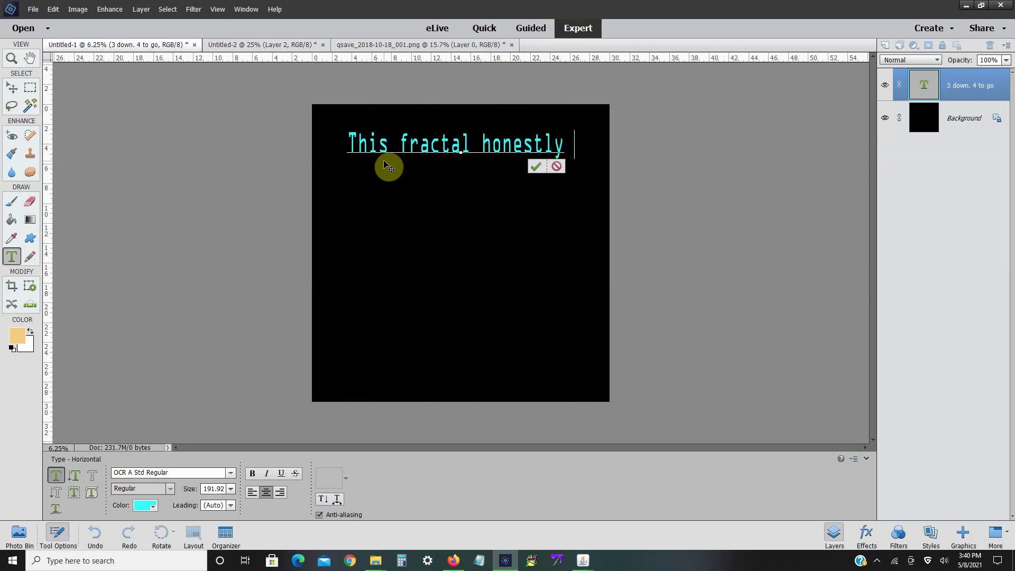
pyautogui.press('Return')
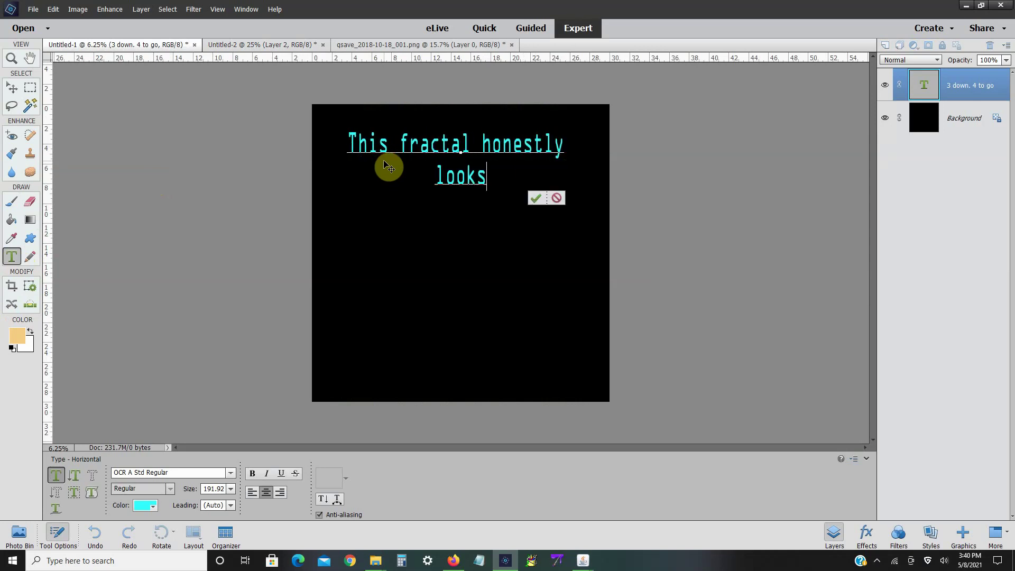
pyautogui.write('looks cool b')
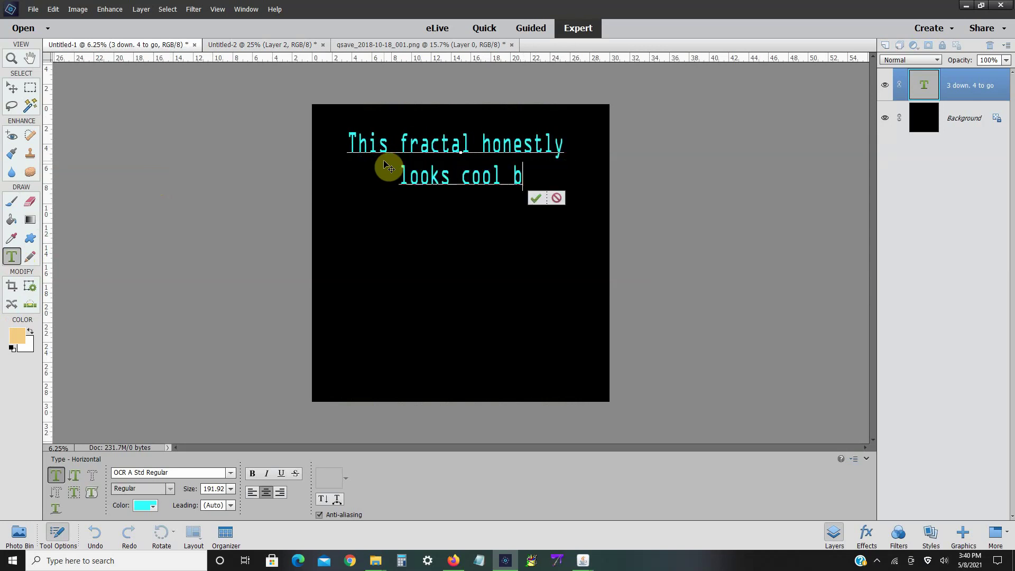
pyautogui.write('y itself')
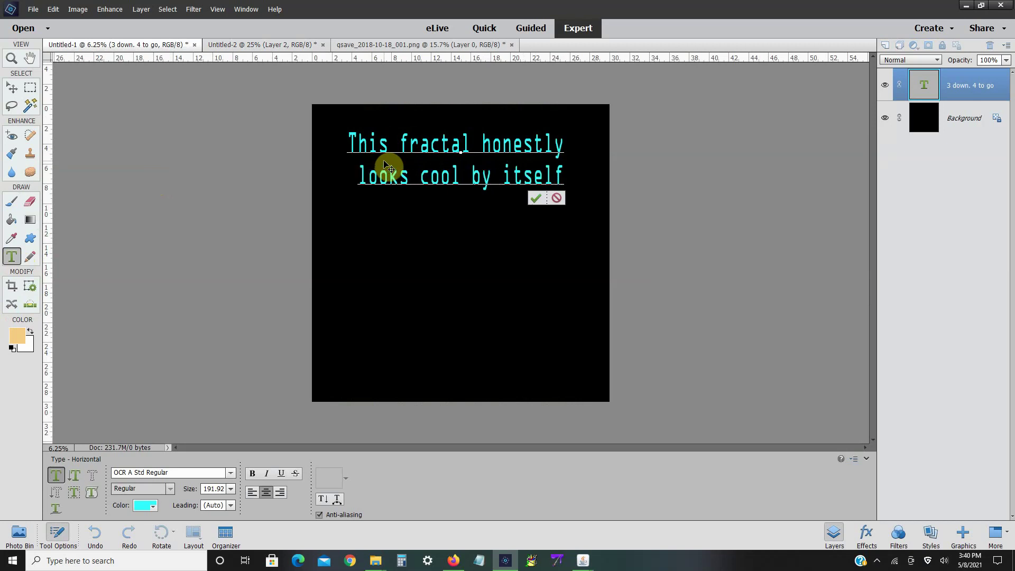
# - Extend the caption with the lines "but I have to add" and "more of my own twist to it!"
pyautogui.press('Return')
pyautogui.write('ku')
pyautogui.write('t I h')
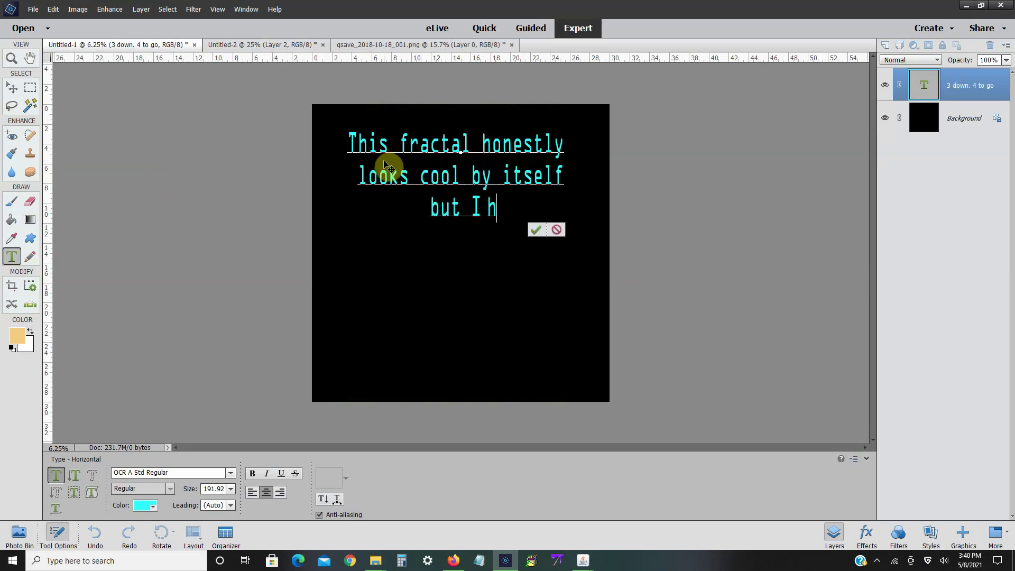
pyautogui.write('ave to add')
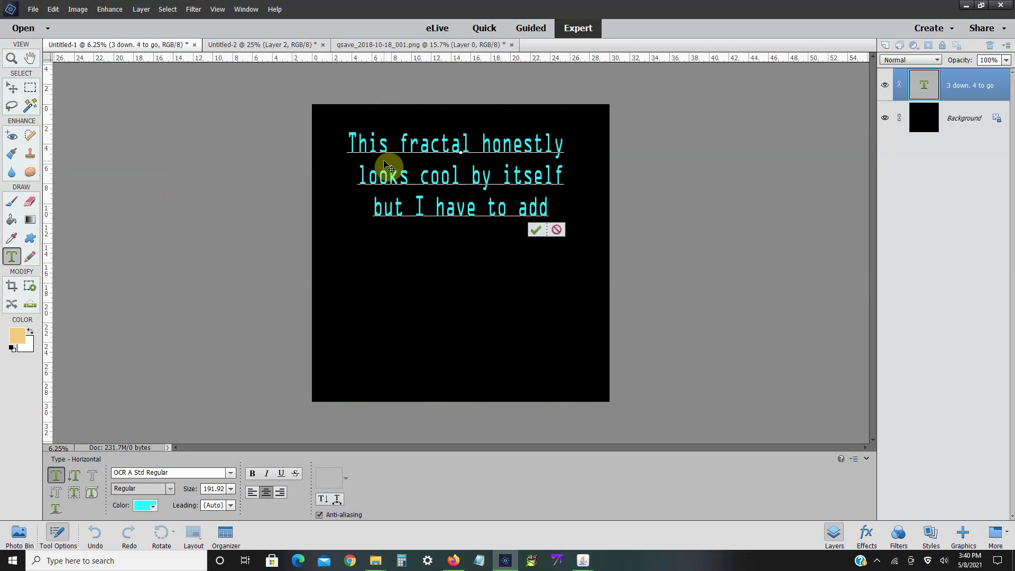
pyautogui.press('Return')
pyautogui.write('m')
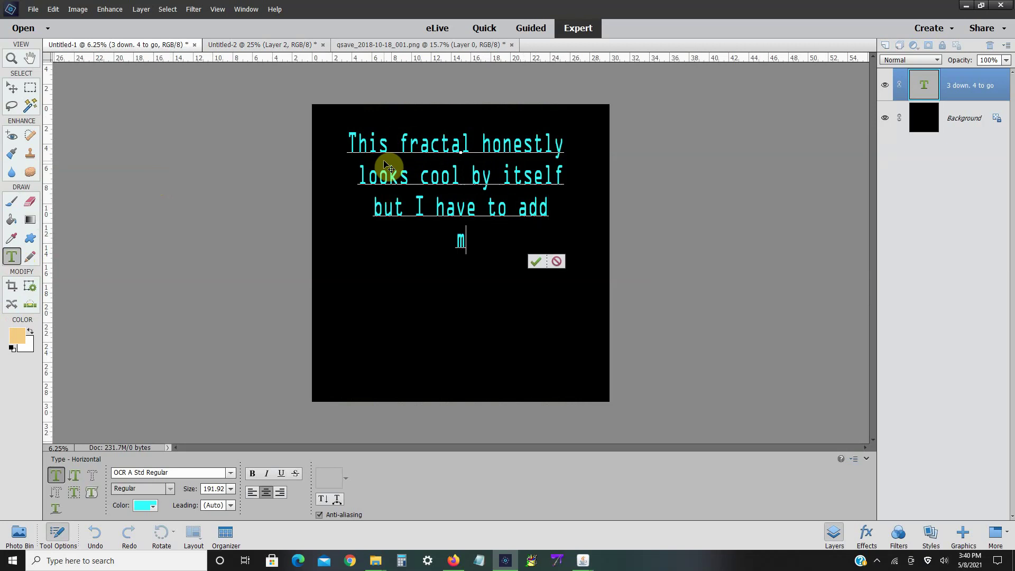
pyautogui.write('ore of my own ')
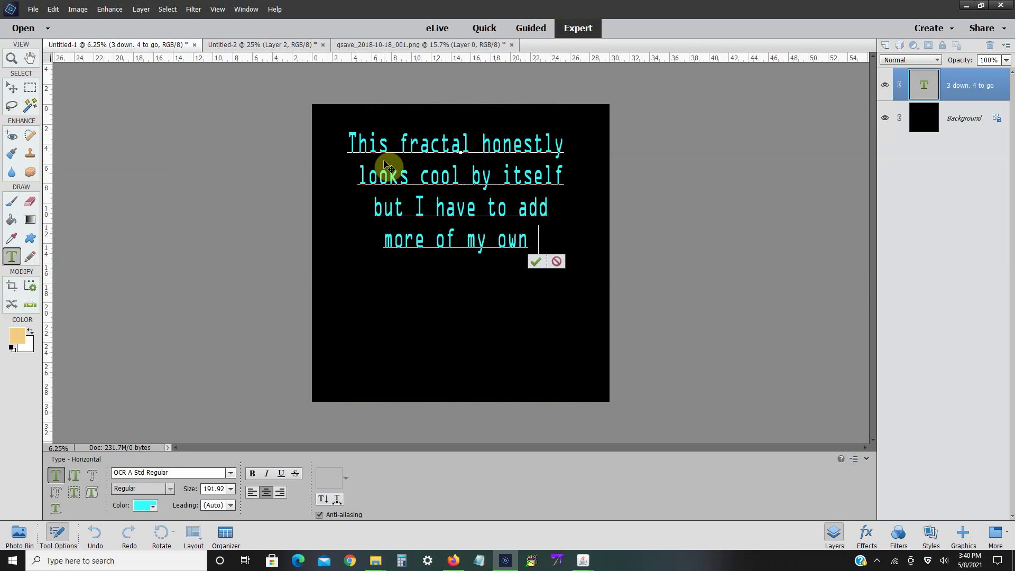
pyautogui.write('twist to ')
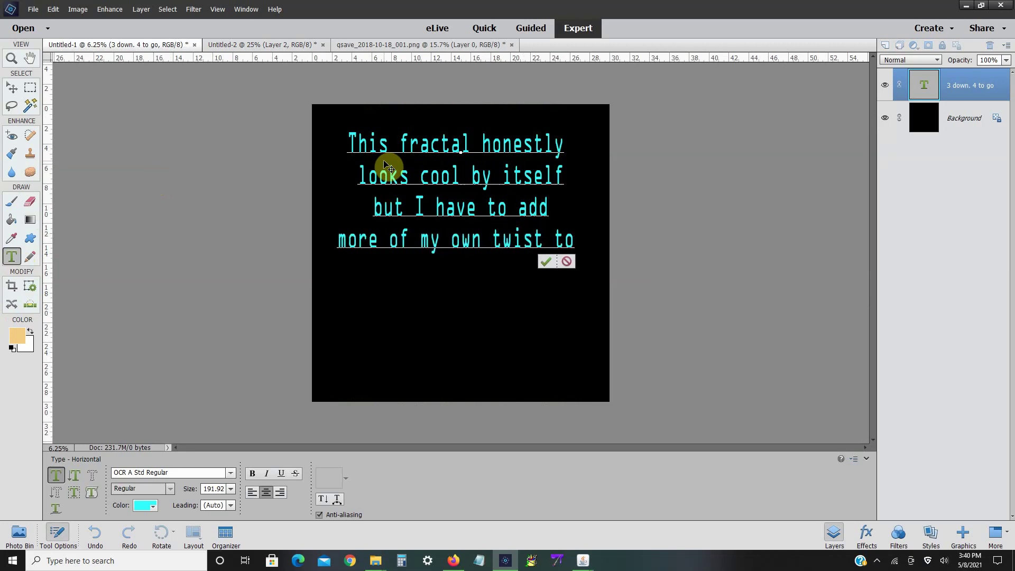
pyautogui.write('it!')
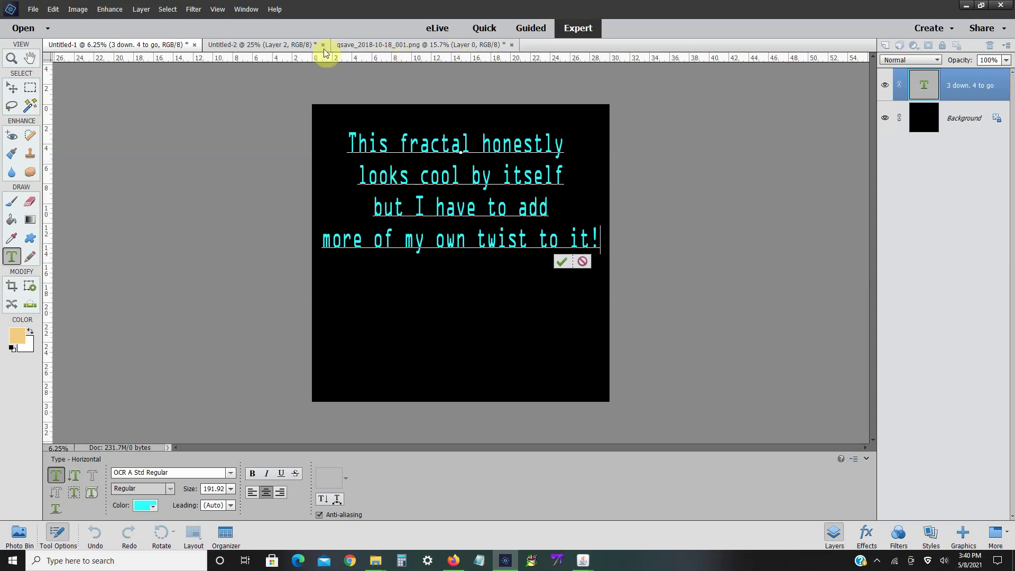
# - Close the qsave_2018-10-18_001.png image and return to Untitled-2 with the Move tool active
pyautogui.click(511, 45)
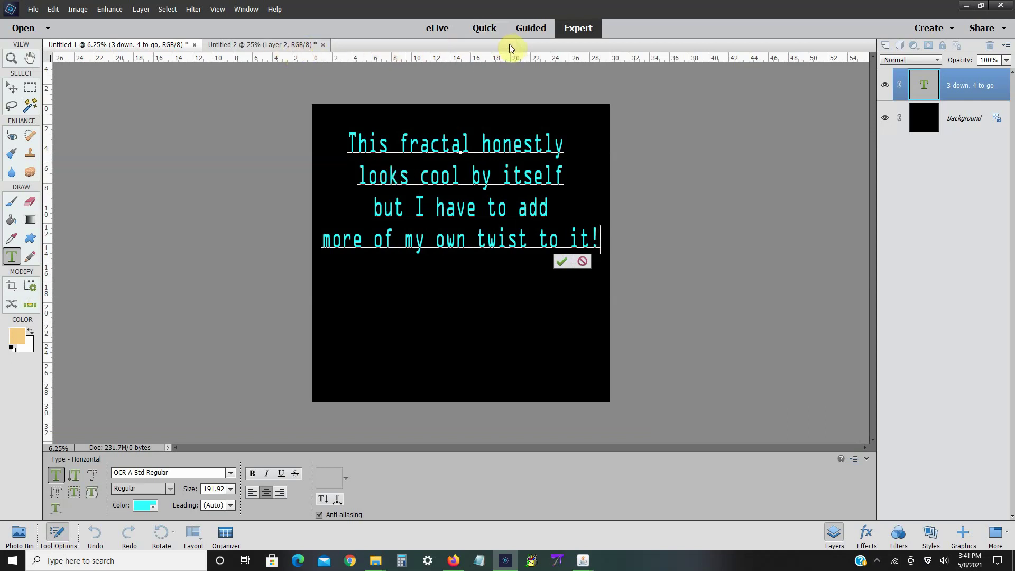
pyautogui.click(294, 45)
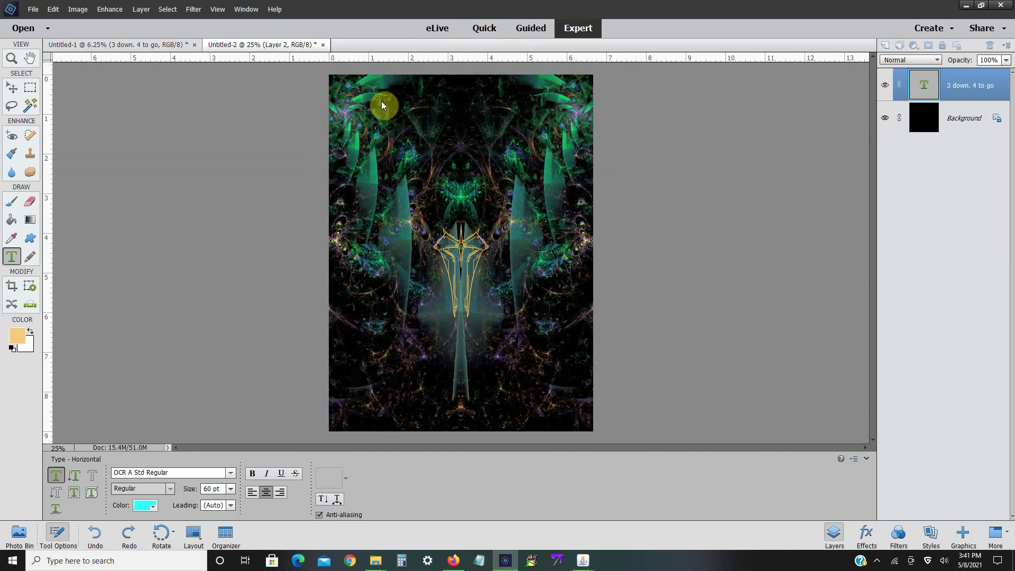
pyautogui.press('v')
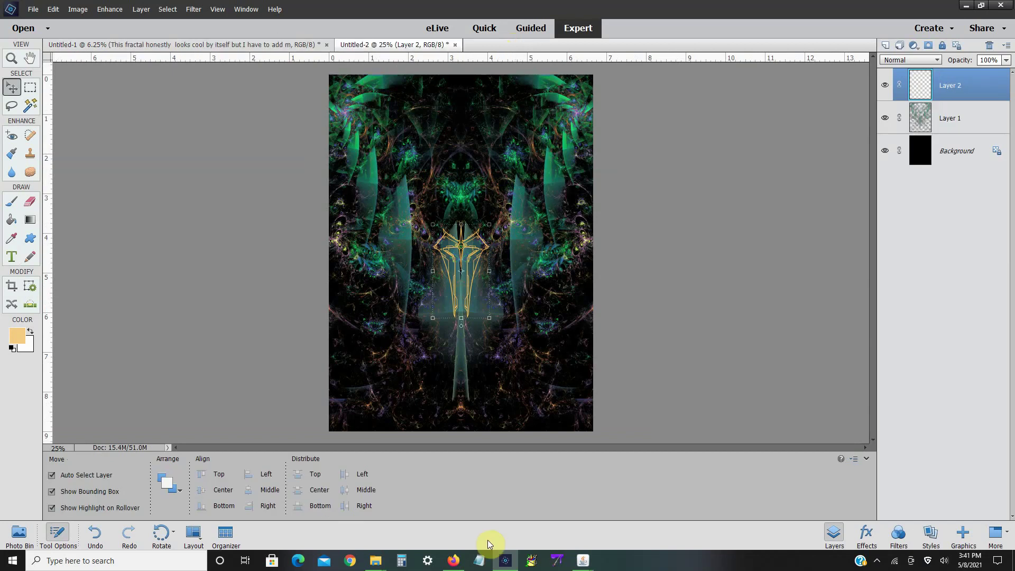
# - Switch to File Explorer, browse the folders in Vector Stock 1 and open vectorstock_7875410.jpg in the photo editor
pyautogui.moveTo(380, 565)
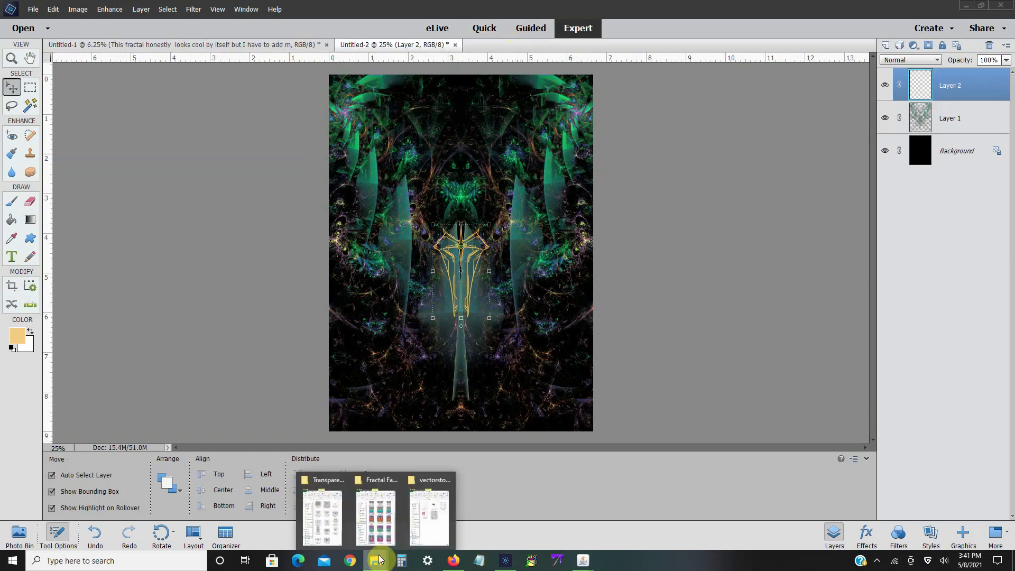
pyautogui.moveTo(330, 528)
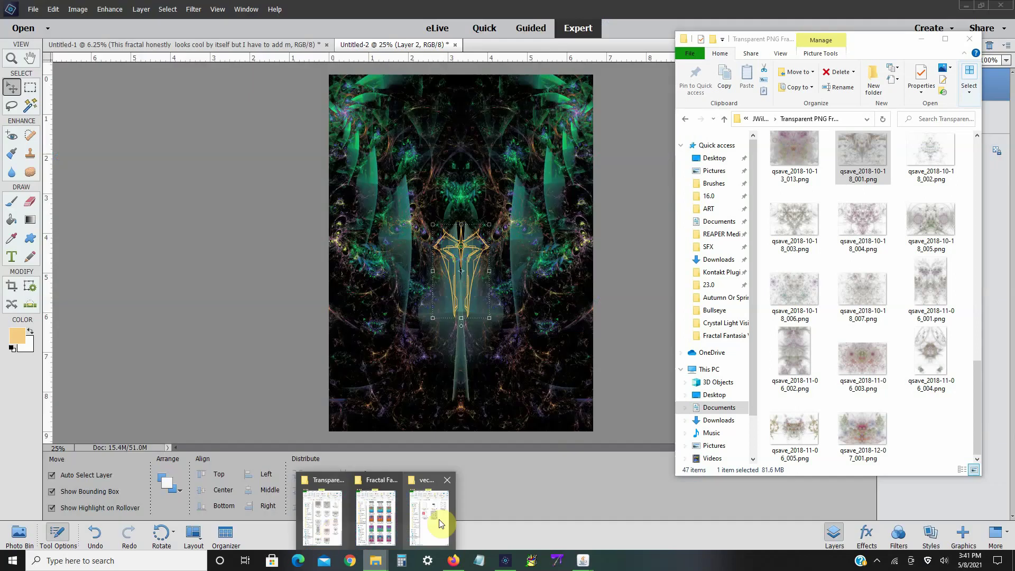
pyautogui.click(431, 521)
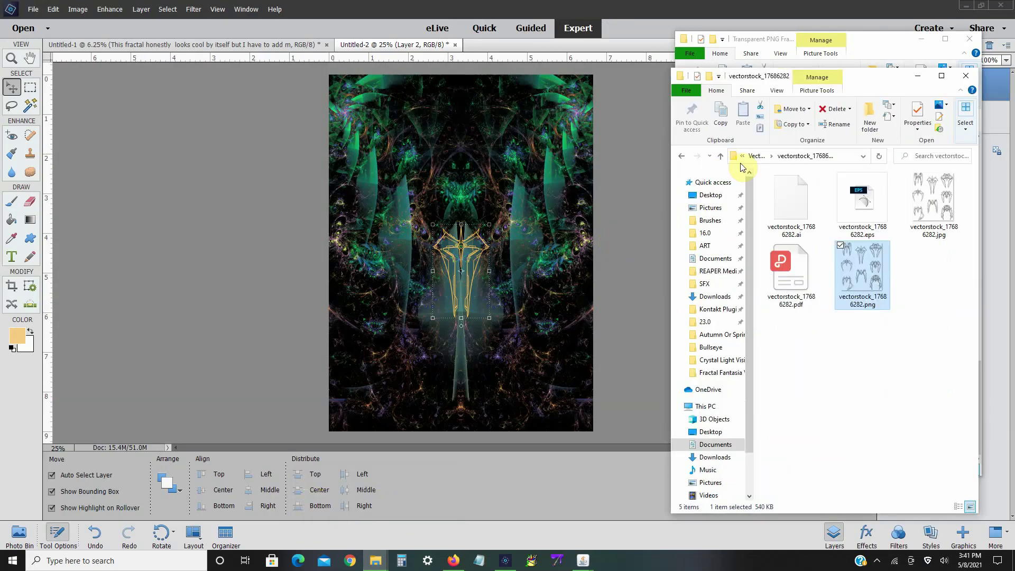
pyautogui.click(718, 157)
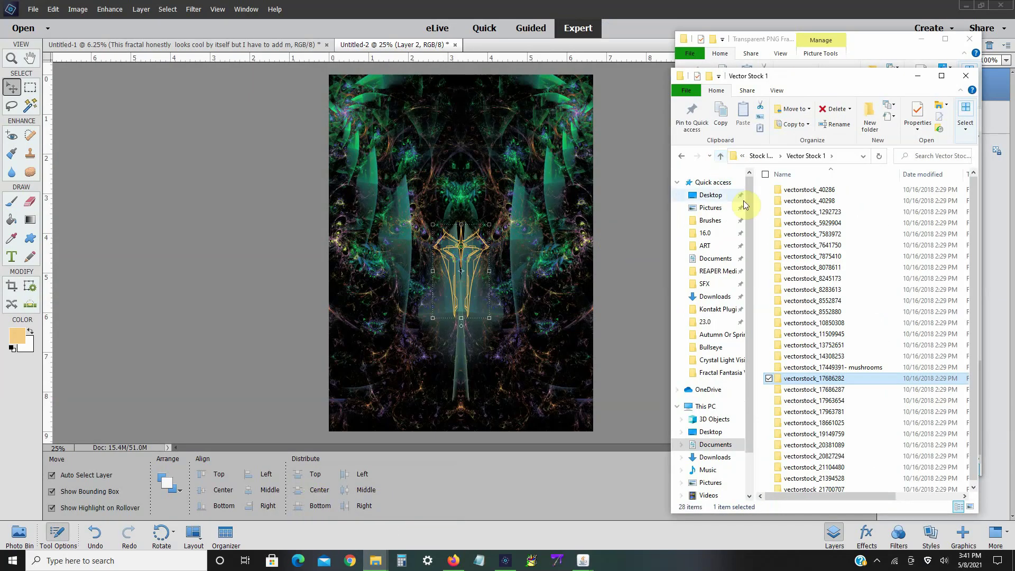
pyautogui.click(807, 313)
pyautogui.doubleClick(807, 313)
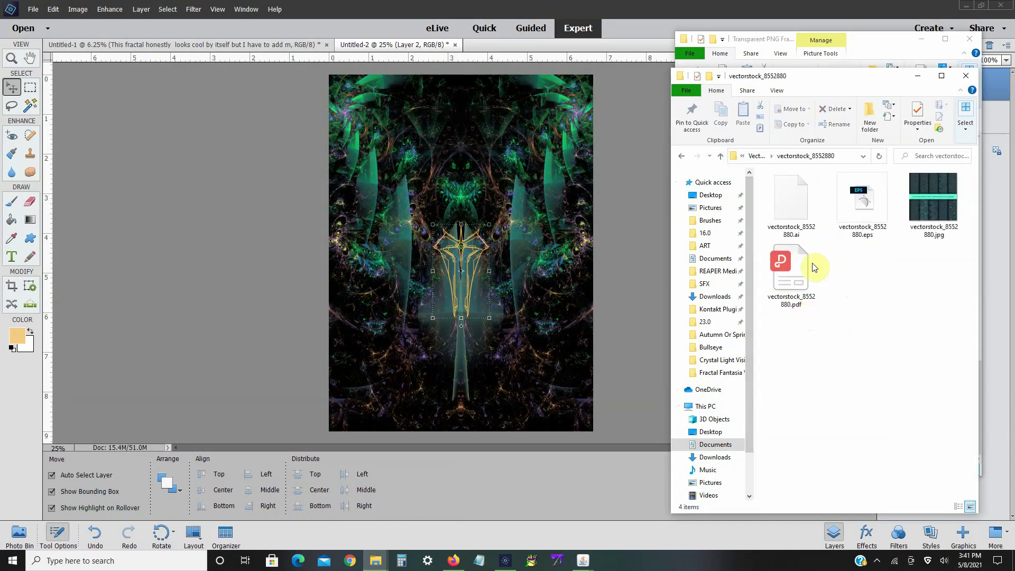
pyautogui.click(719, 158)
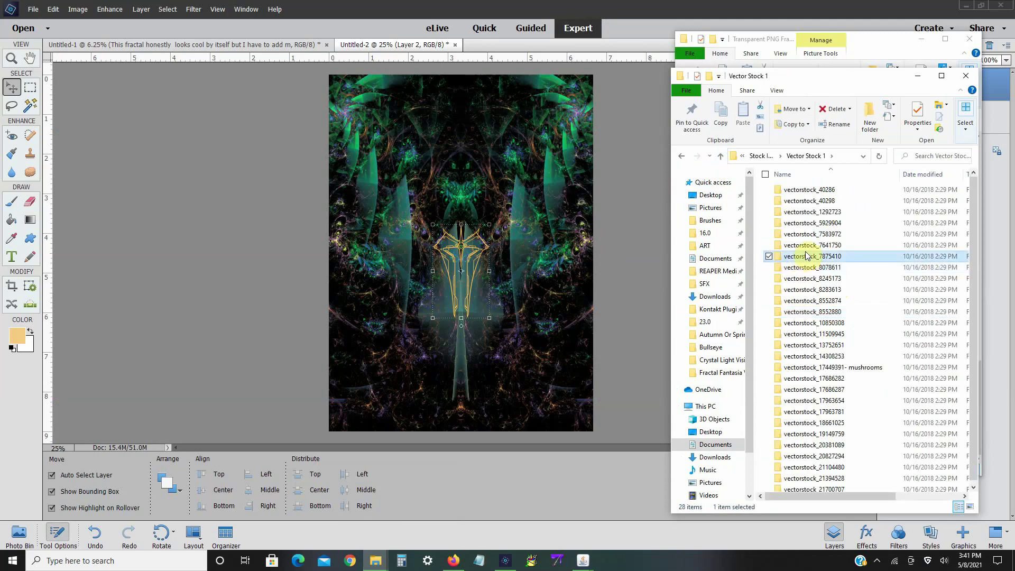
pyautogui.doubleClick(805, 252)
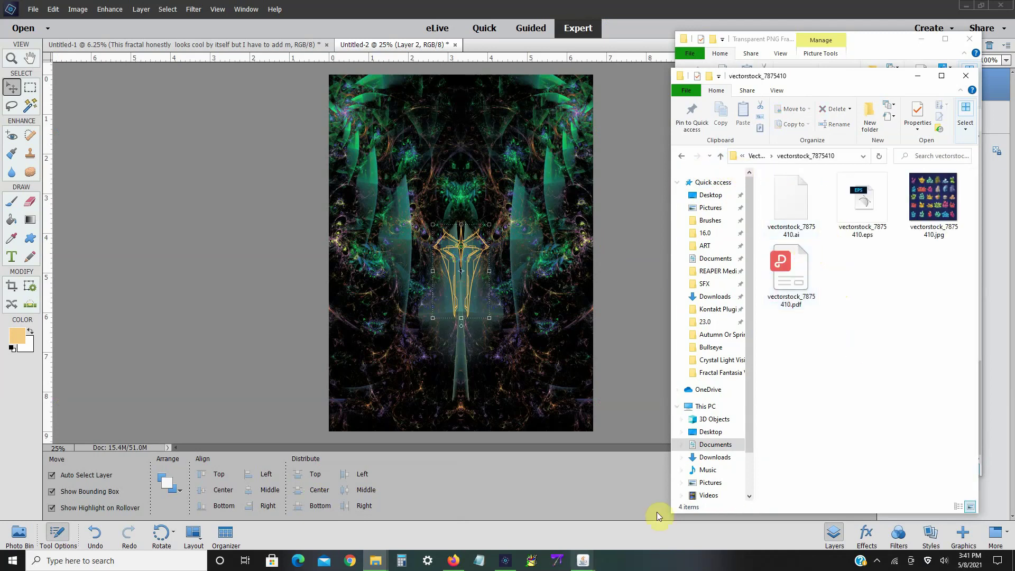
pyautogui.click(537, 198)
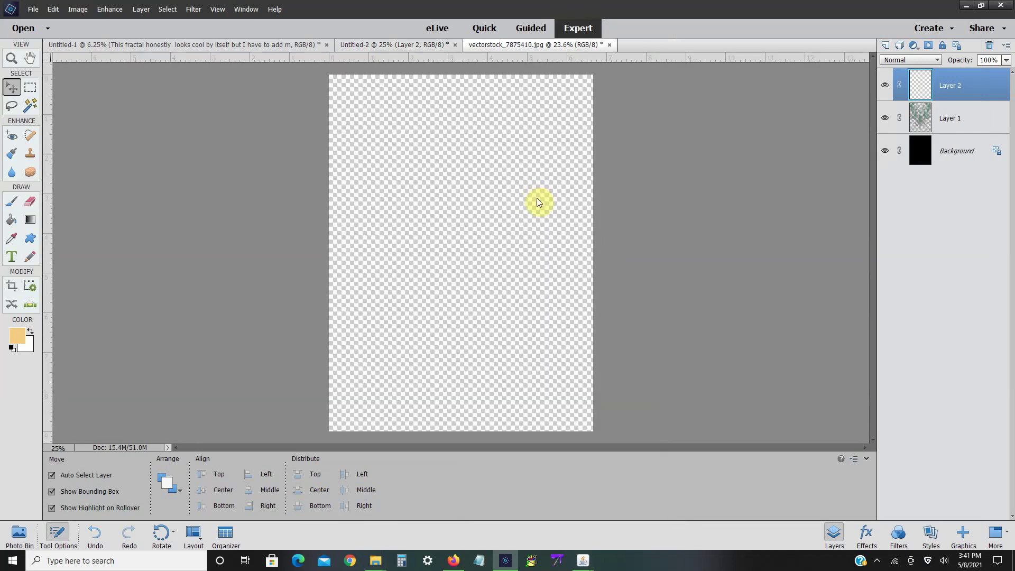
# - Lasso the pink crystal cluster in the fourth row, fifth column of the crystal sheet and copy it
pyautogui.click(13, 108)
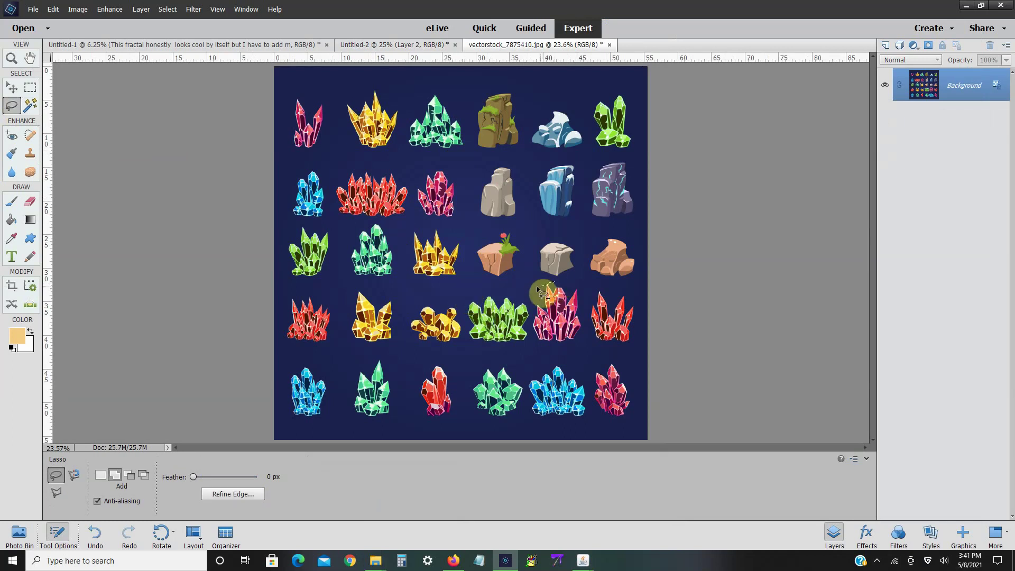
pyautogui.click(30, 87)
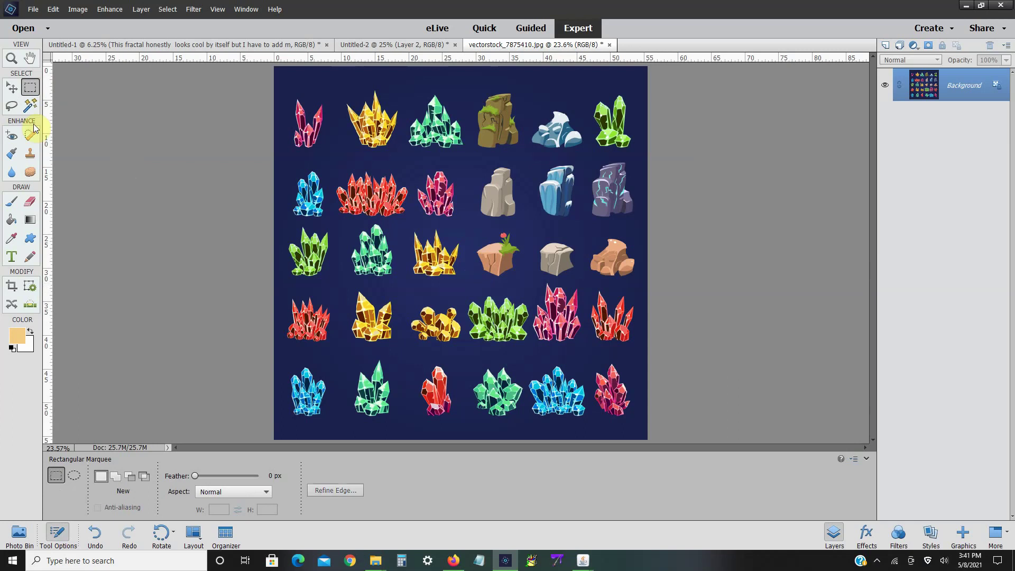
pyautogui.click(15, 108)
pyautogui.moveTo(558, 283)
pyautogui.mouseDown()
pyautogui.moveTo(587, 333)
pyautogui.moveTo(570, 350)
pyautogui.moveTo(546, 350)
pyautogui.moveTo(530, 322)
pyautogui.moveTo(559, 281)
pyautogui.mouseUp()
pyautogui.click(53, 9)
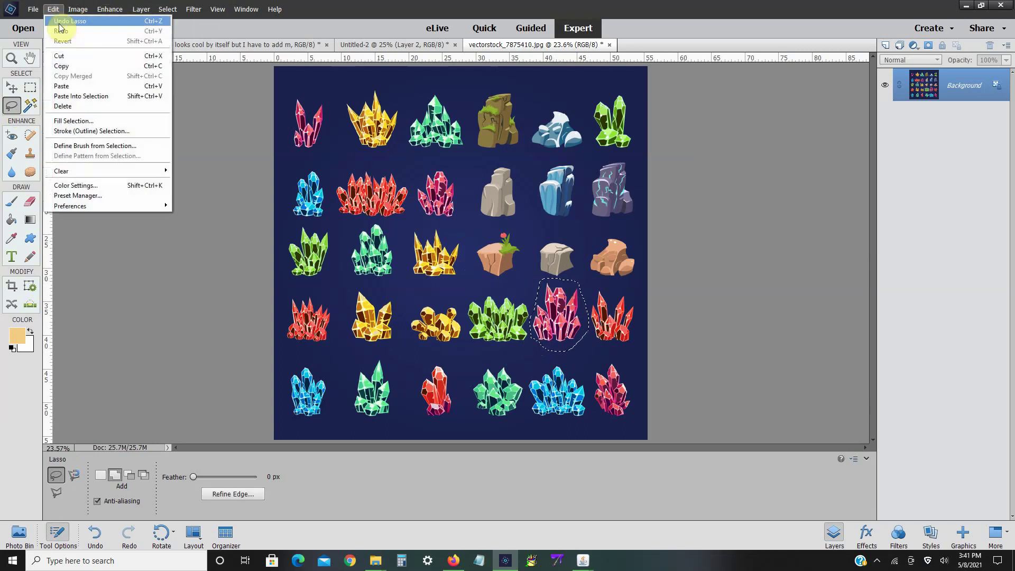
pyautogui.click(61, 65)
# - Paste the copied crystal cluster into Untitled-2 as a new layer above the spaceship outline
pyautogui.click(146, 49)
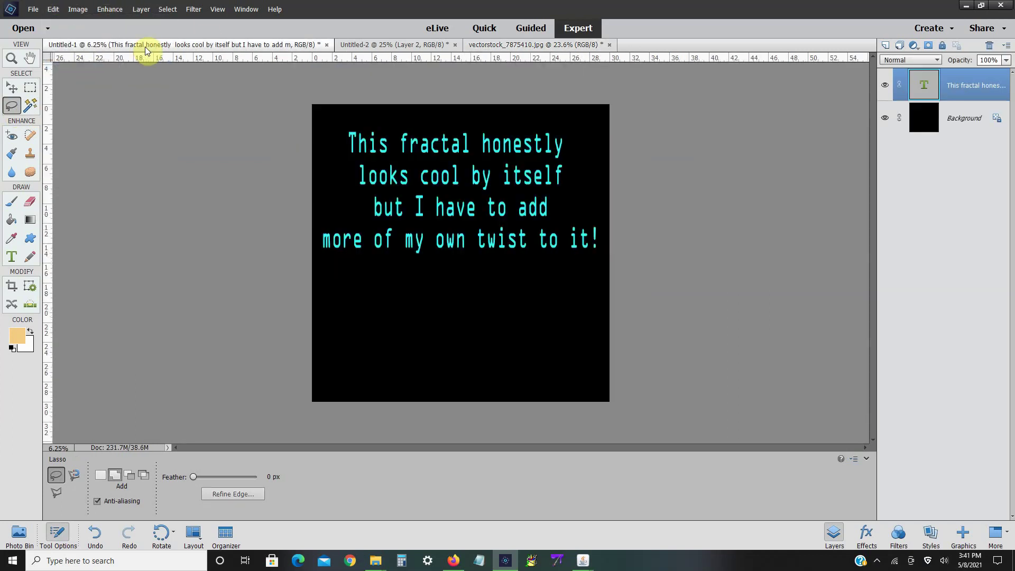
pyautogui.click(403, 46)
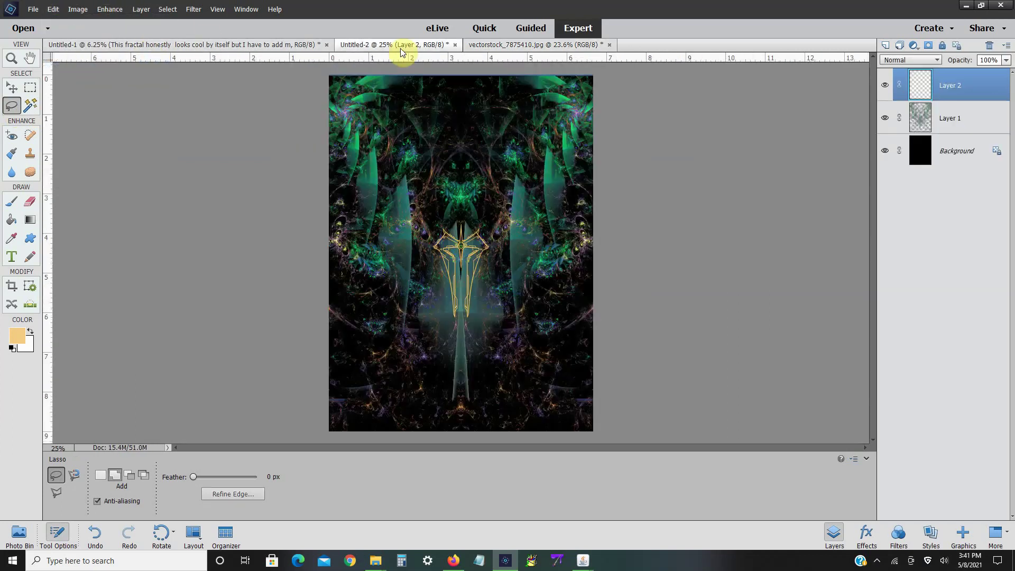
pyautogui.click(58, 16)
pyautogui.click(76, 86)
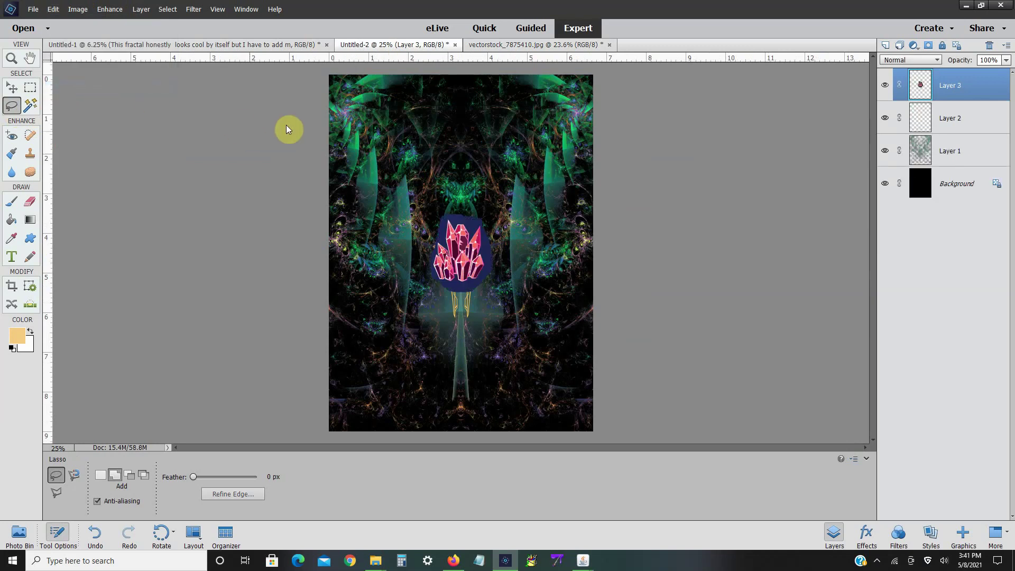
# - Set the blend mode of the pasted crystal layer, Layer 3, to Pin Light
pyautogui.click(911, 60)
pyautogui.click(895, 188)
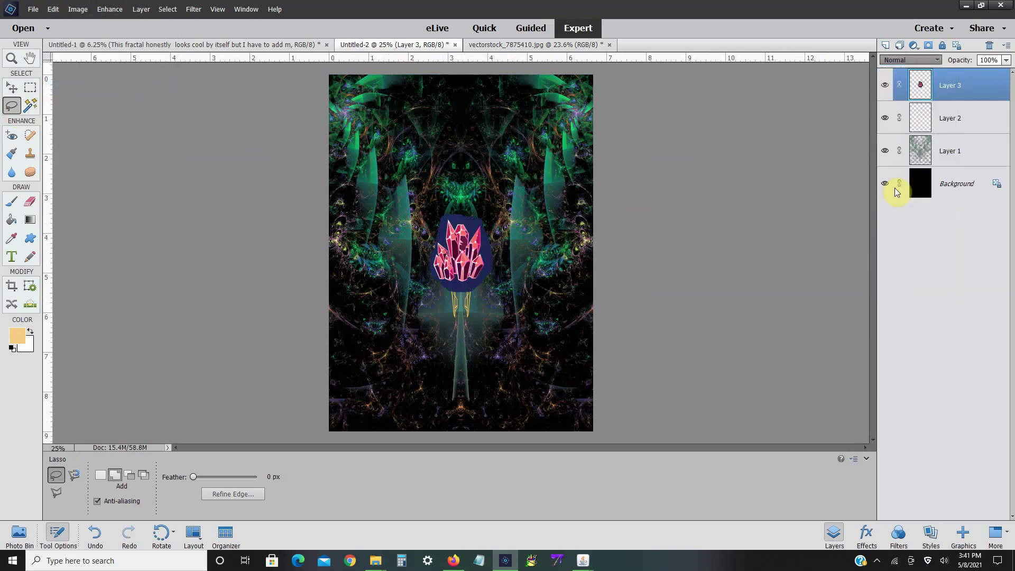
pyautogui.click(937, 61)
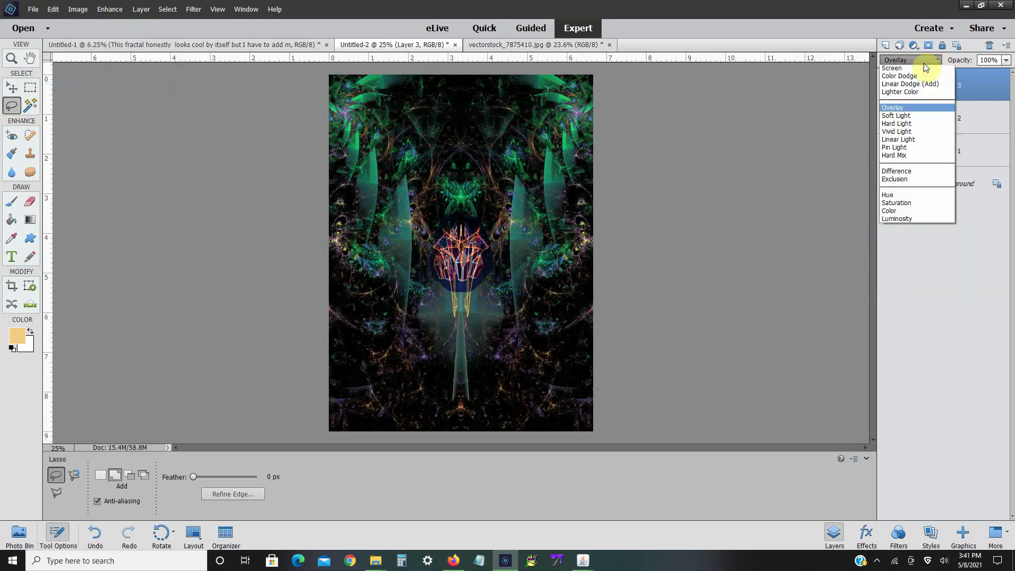
pyautogui.click(916, 230)
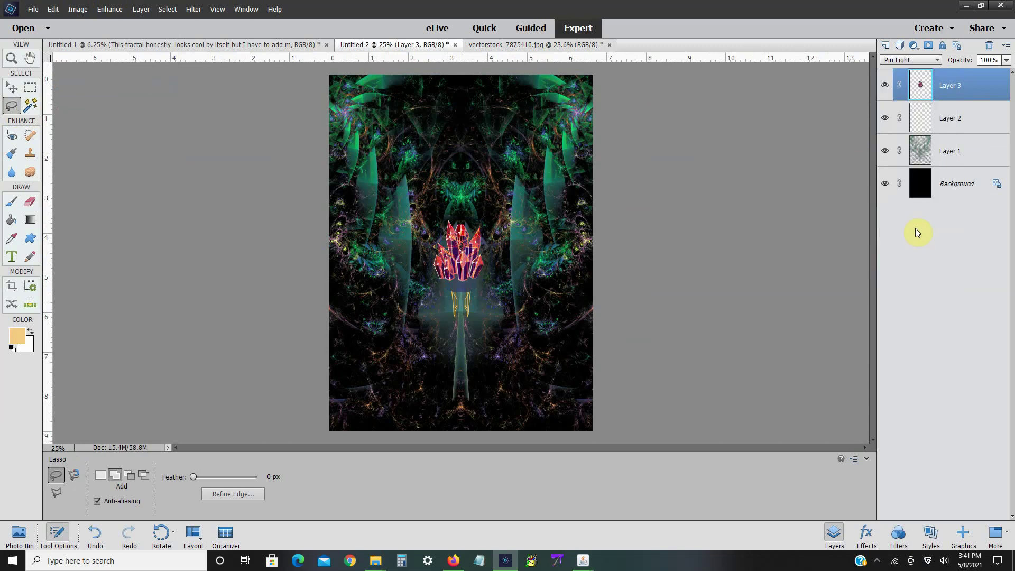
# - Move the crystal cluster on Layer 3 off the spaceship to the lower-right part of the canvas with Free Transform
pyautogui.click(78, 9)
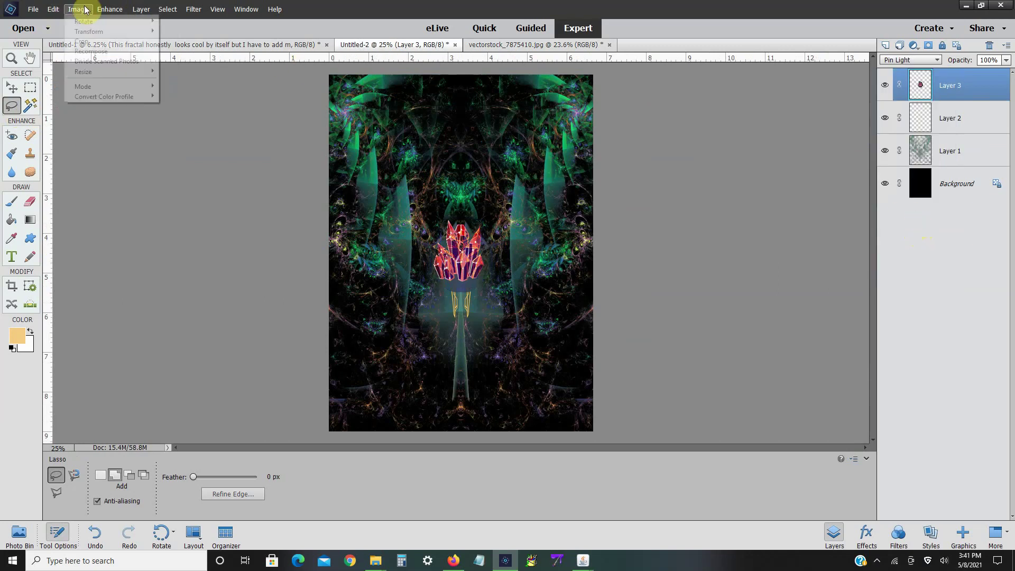
pyautogui.moveTo(89, 31)
pyautogui.click(197, 32)
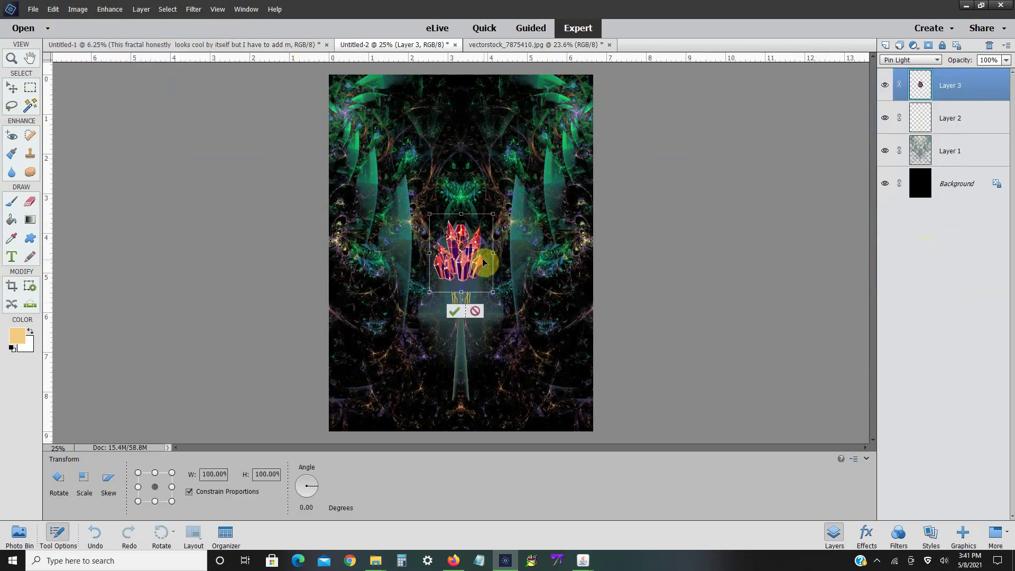
pyautogui.moveTo(482, 260); pyautogui.dragTo(543, 383)
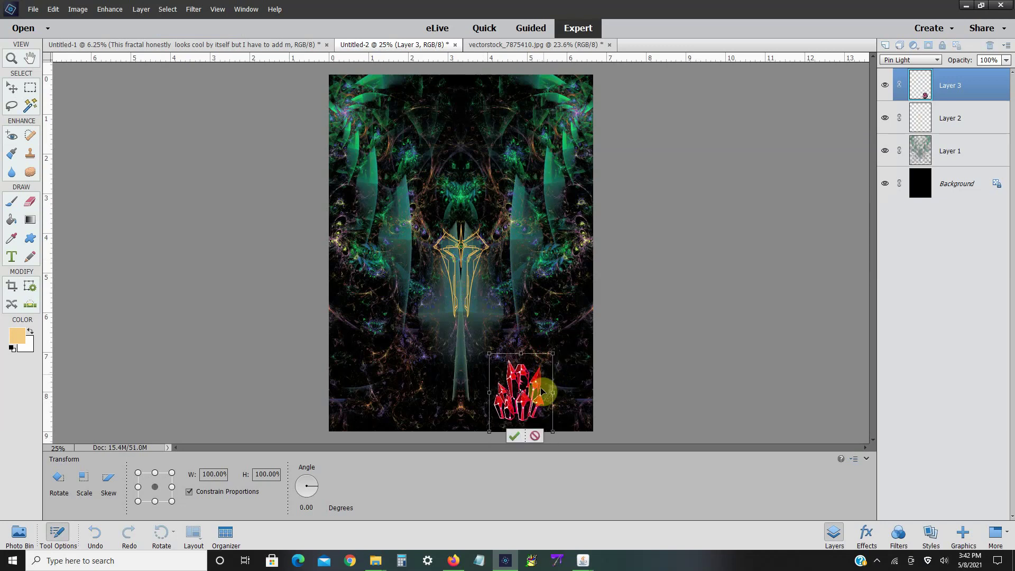
pyautogui.click(514, 436)
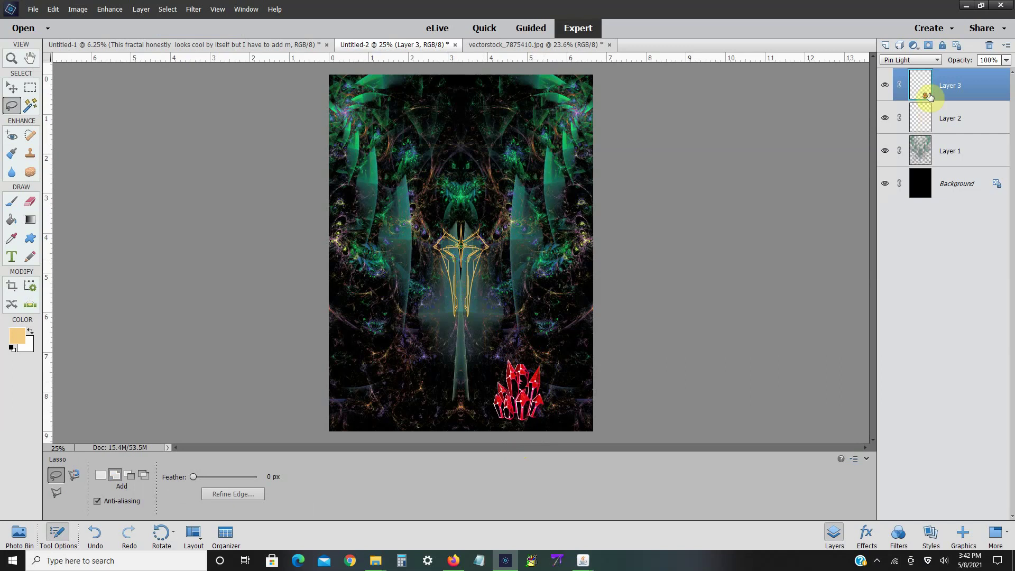
# - Lower the opacity of the crystal layer, Layer 3, to 53%
pyautogui.click(1006, 60)
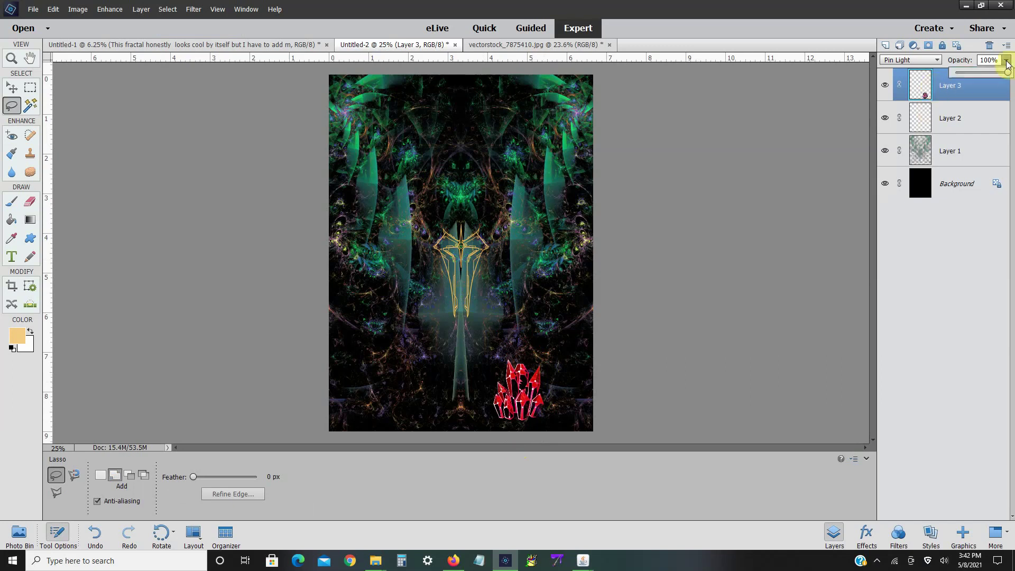
pyautogui.click(976, 72)
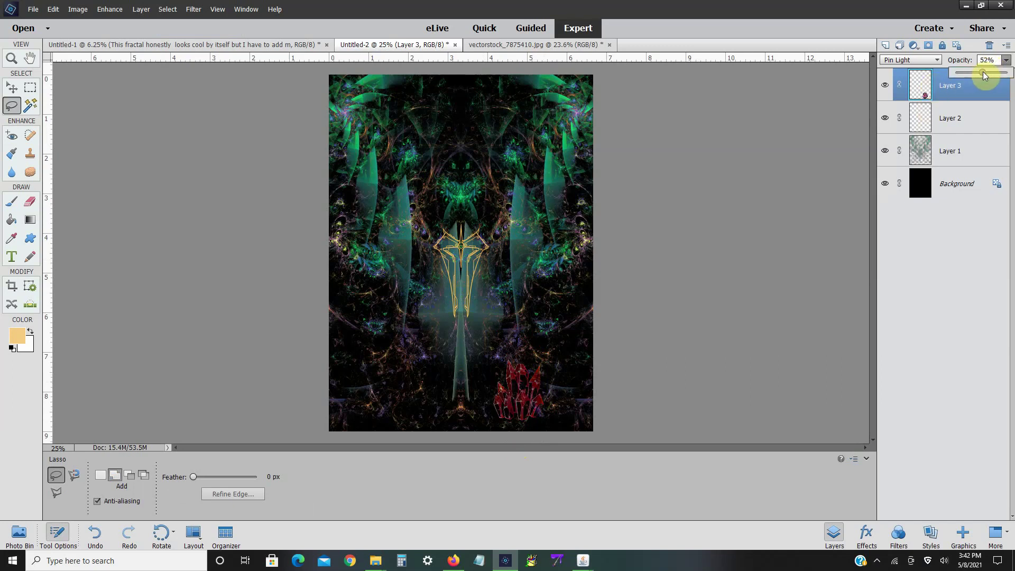
pyautogui.moveTo(984, 73); pyautogui.dragTo(987, 78)
# - Duplicate the crystal layer, Layer 3, and flip the copy horizontally
pyautogui.rightClick(972, 97)
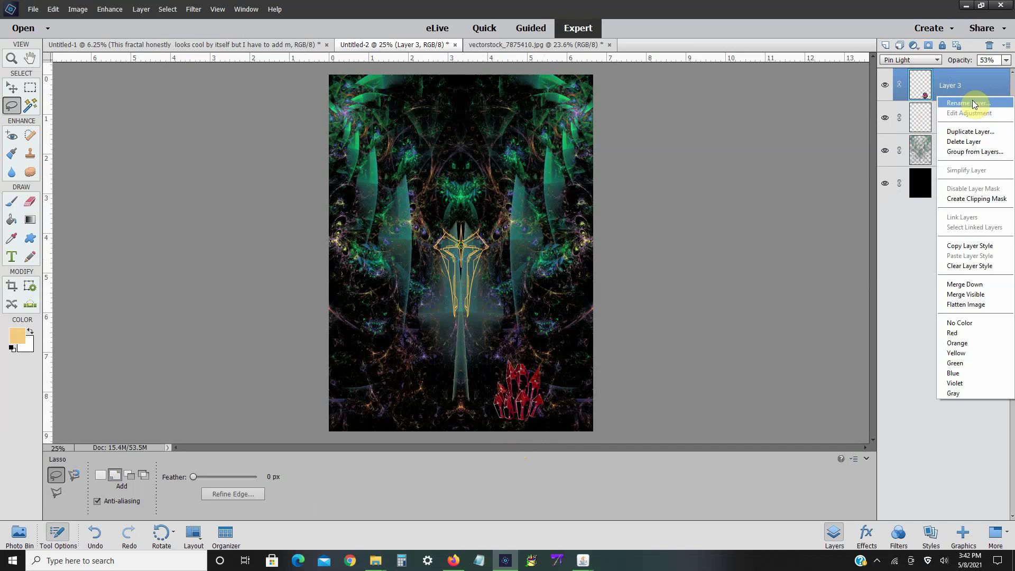
pyautogui.click(967, 131)
pyautogui.click(617, 177)
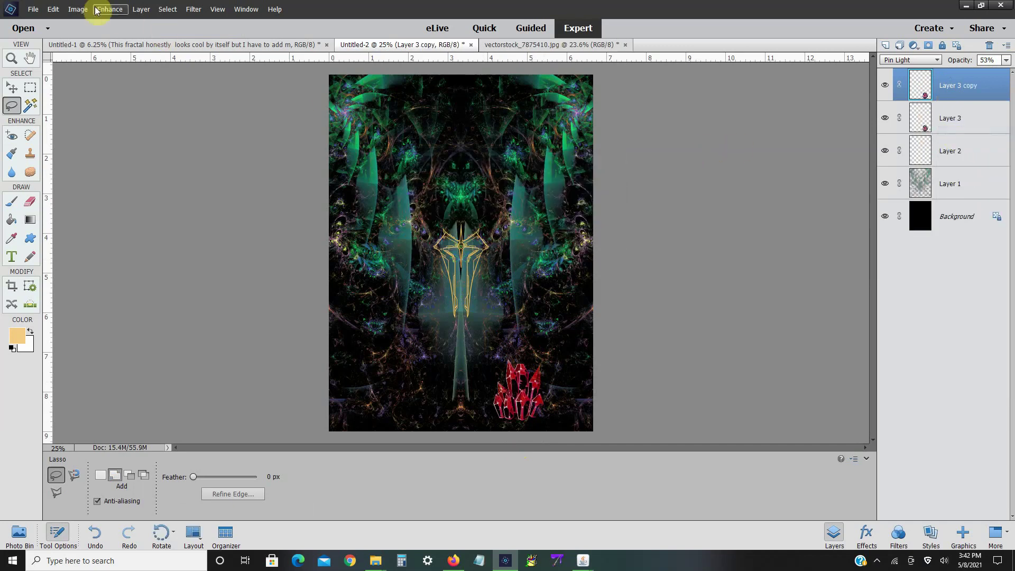
pyautogui.click(78, 9)
pyautogui.click(200, 128)
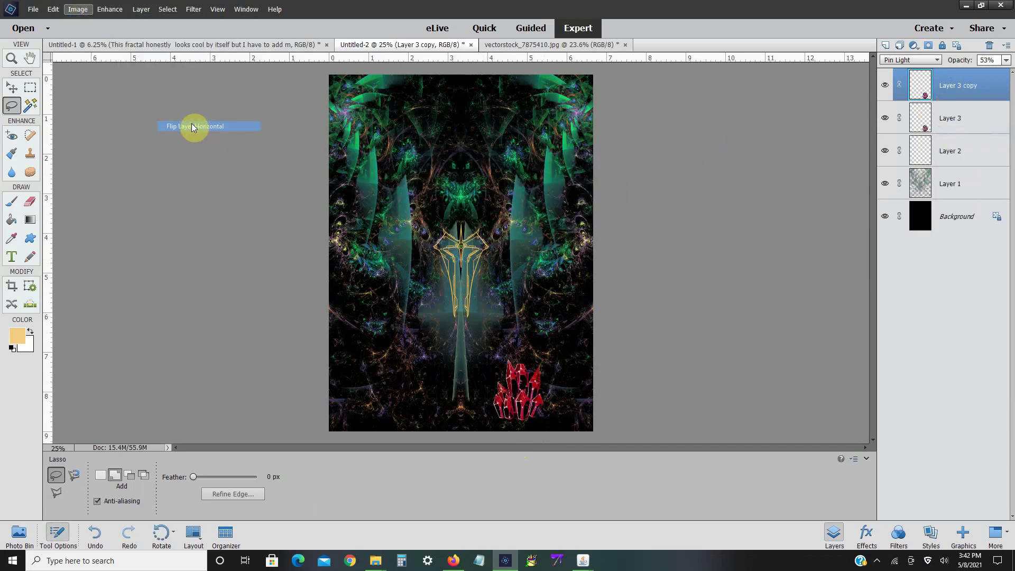
# - Move the flipped crystal copy to the lower-left part of the canvas, mirroring the original cluster across the spaceship
pyautogui.click(67, 10)
pyautogui.moveTo(90, 31)
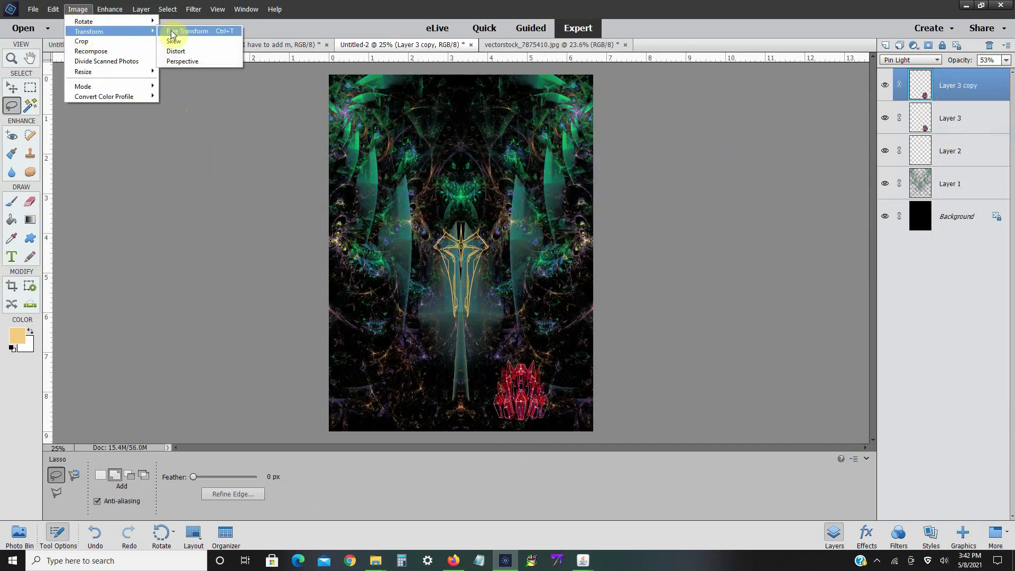
pyautogui.click(173, 31)
pyautogui.moveTo(512, 401); pyautogui.dragTo(398, 400)
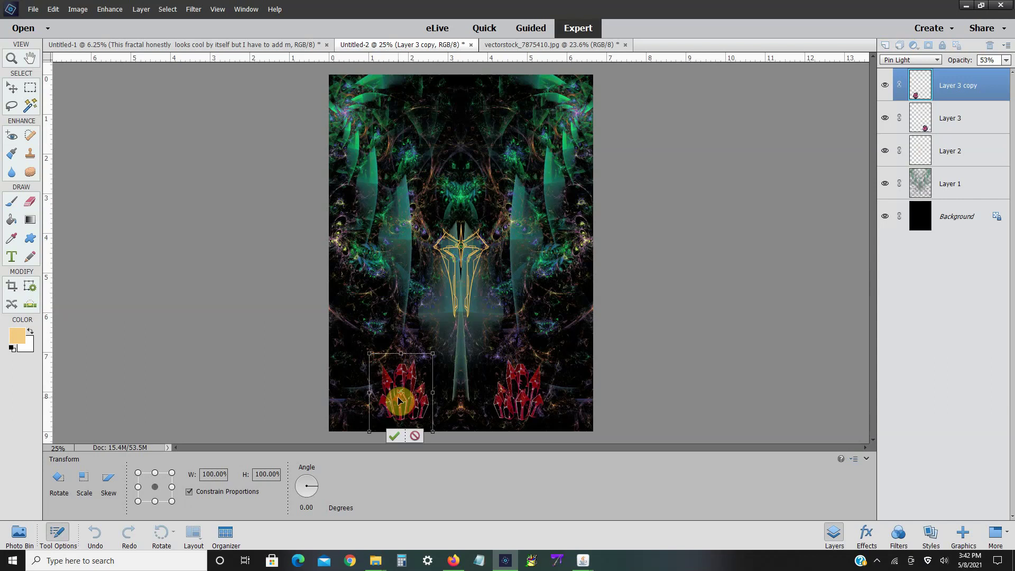
pyautogui.click(393, 436)
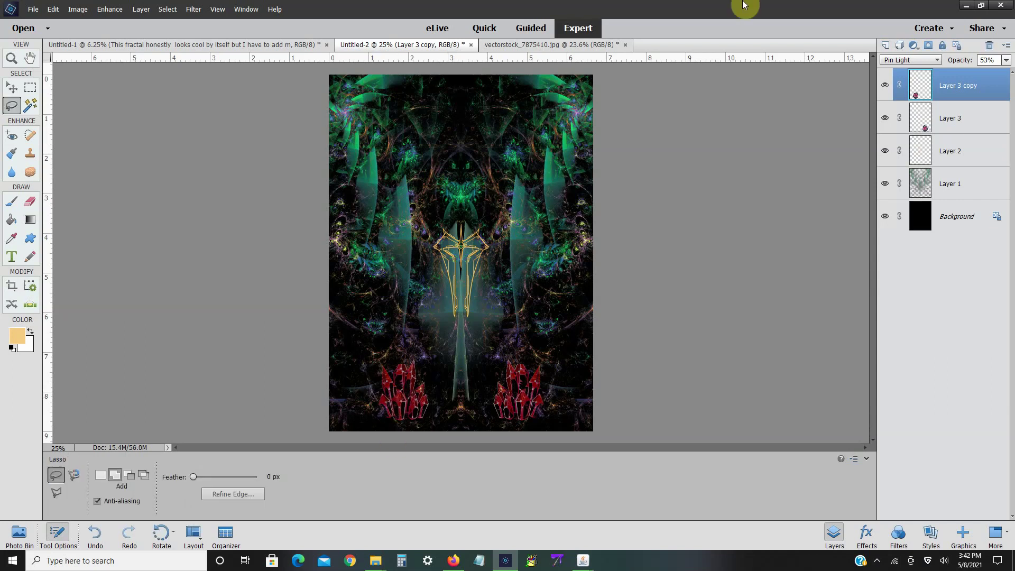
# - Intensify the fractal by duplicating Layer 1 and merging the copy down into it
pyautogui.click(970, 182)
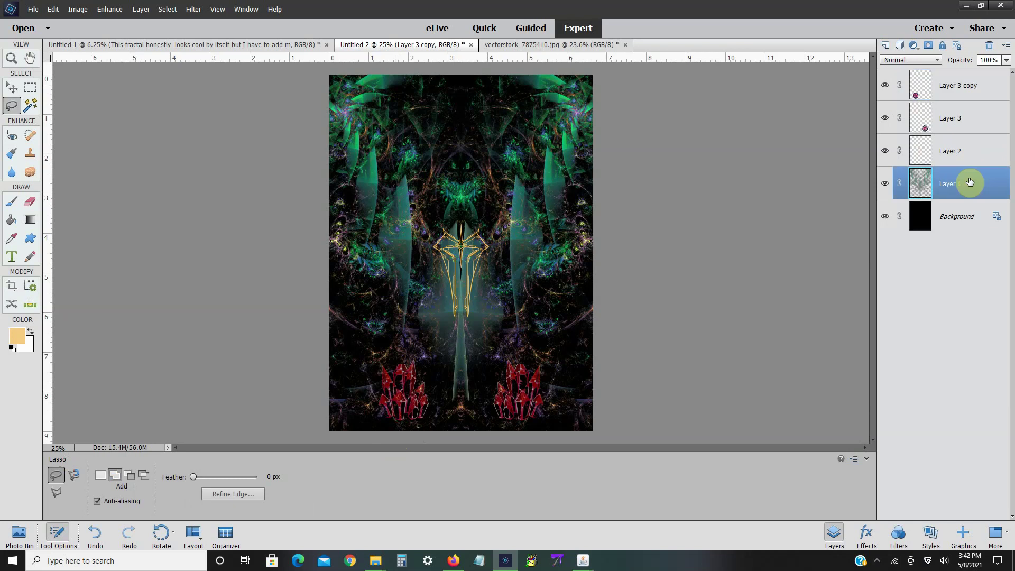
pyautogui.rightClick(969, 182)
pyautogui.click(969, 211)
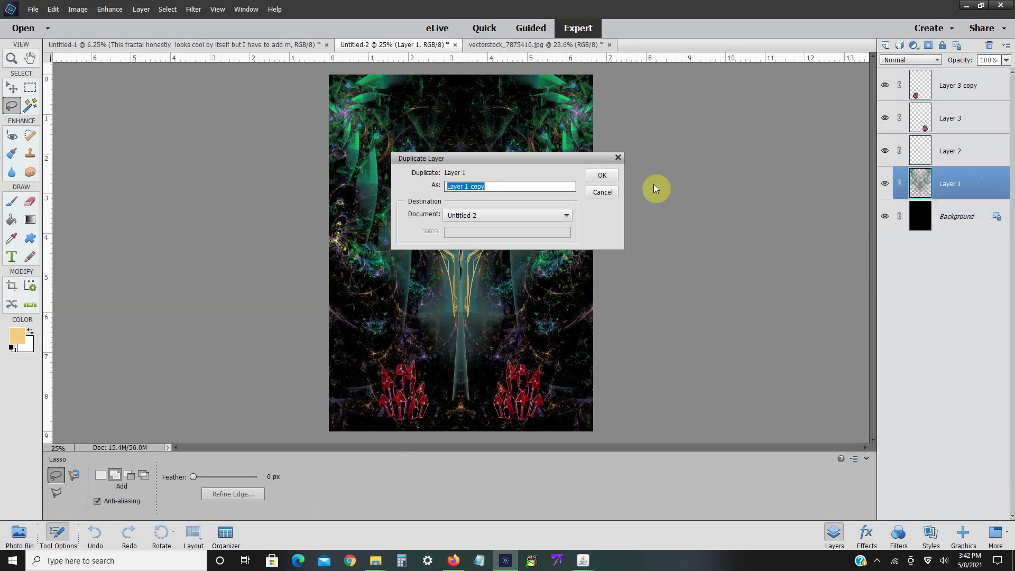
pyautogui.click(607, 174)
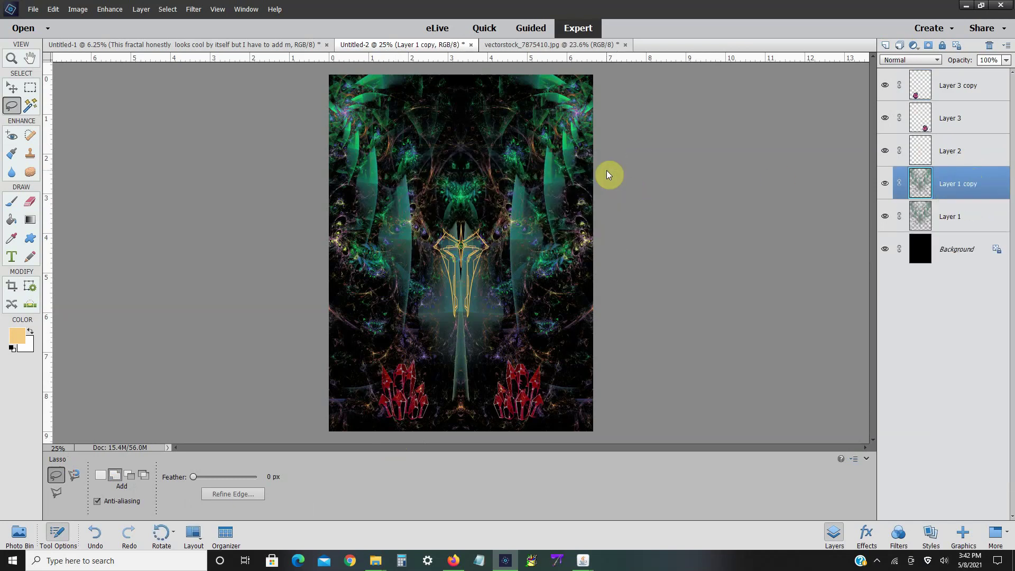
pyautogui.rightClick(933, 182)
pyautogui.click(962, 369)
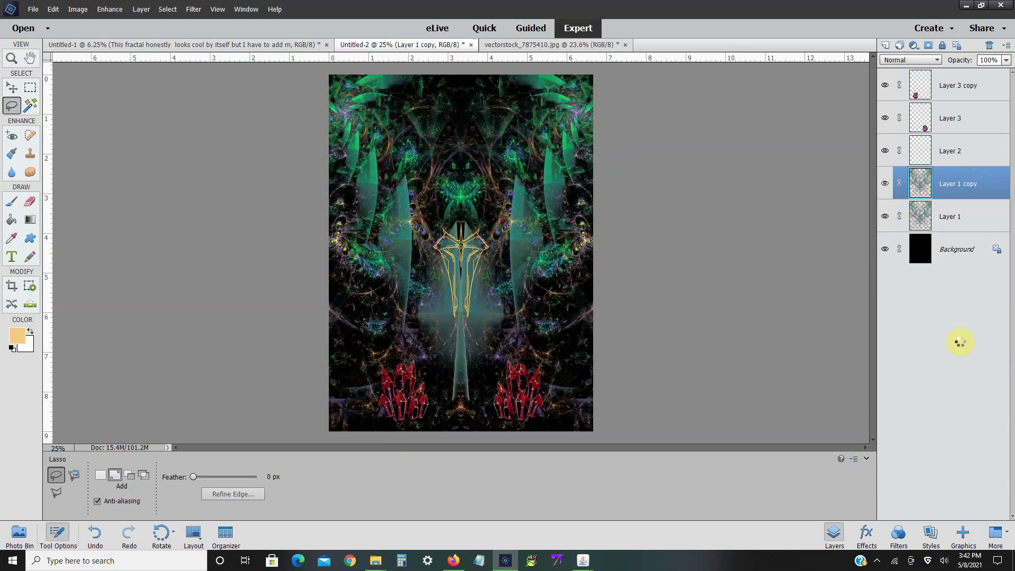
# - Duplicate the merged fractal layer once more and merge that copy down to strengthen the fractal further
pyautogui.rightClick(958, 183)
pyautogui.click(967, 188)
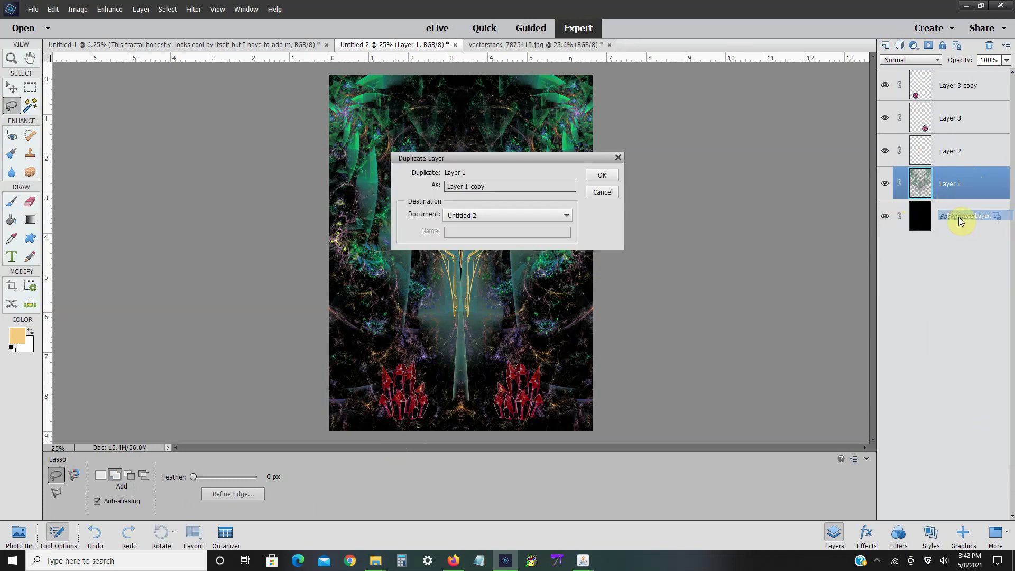
pyautogui.click(605, 177)
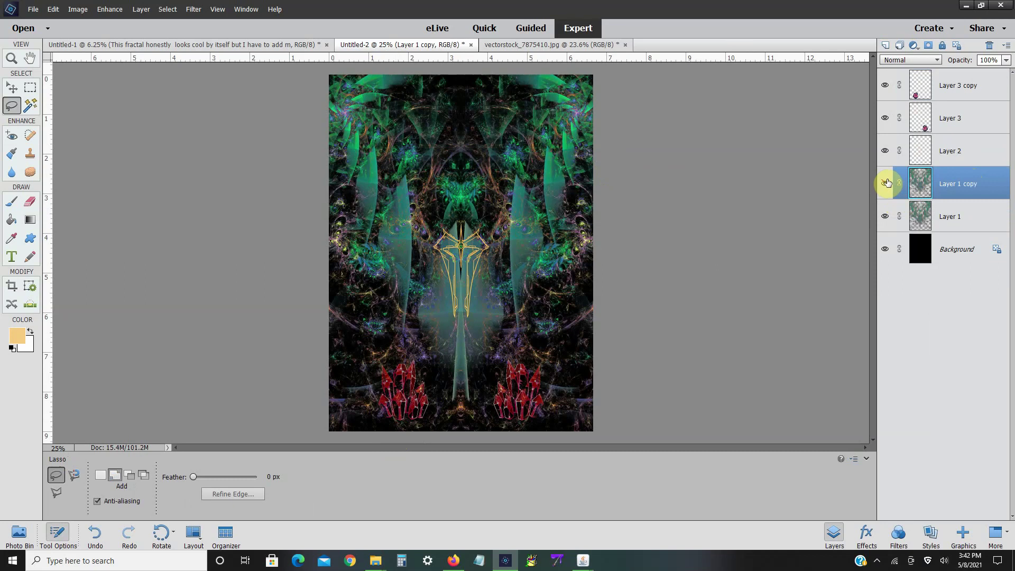
pyautogui.rightClick(961, 183)
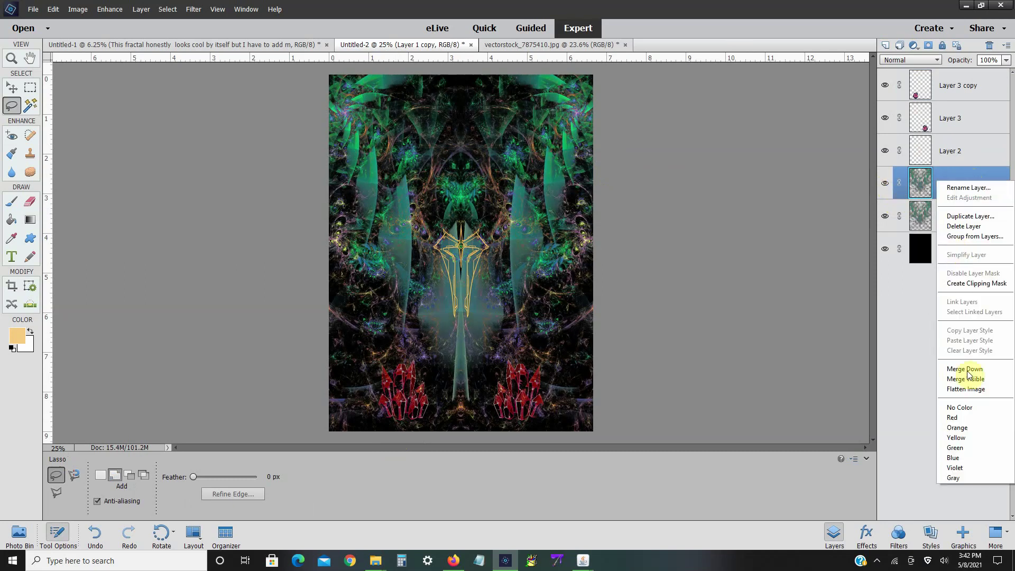
pyautogui.click(968, 370)
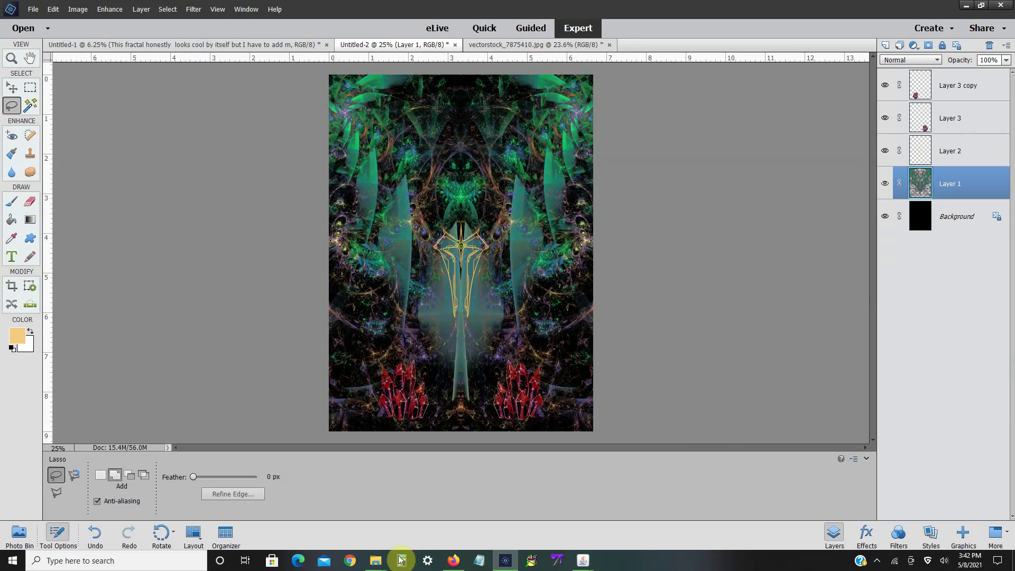
# - Switch to File Explorer and look through the vectorstock_7583972 and vectorstock_40298 folders in Vector Stock 1 for further artwork
pyautogui.moveTo(379, 564)
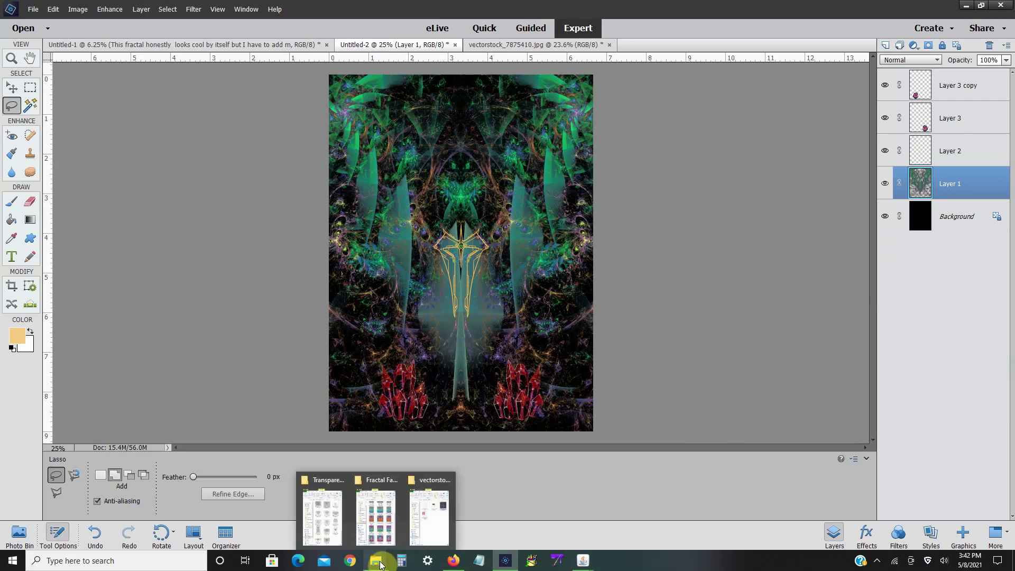
pyautogui.click(436, 536)
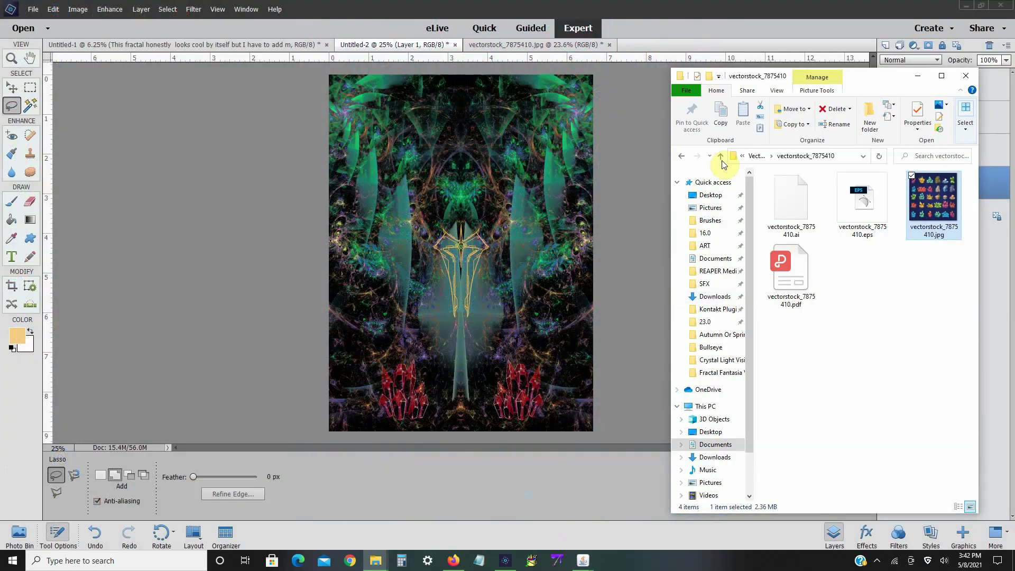
pyautogui.click(721, 157)
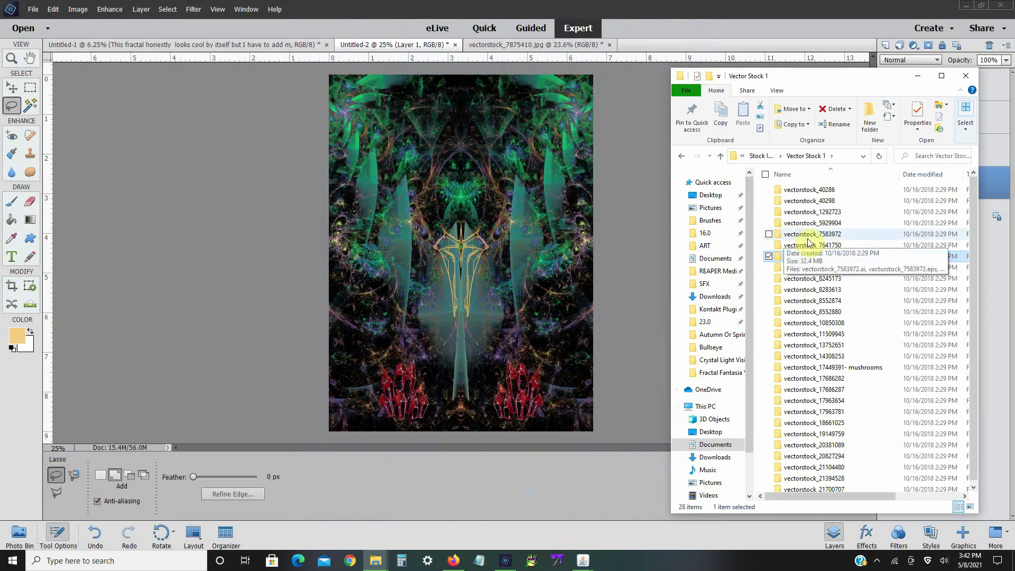
pyautogui.doubleClick(807, 242)
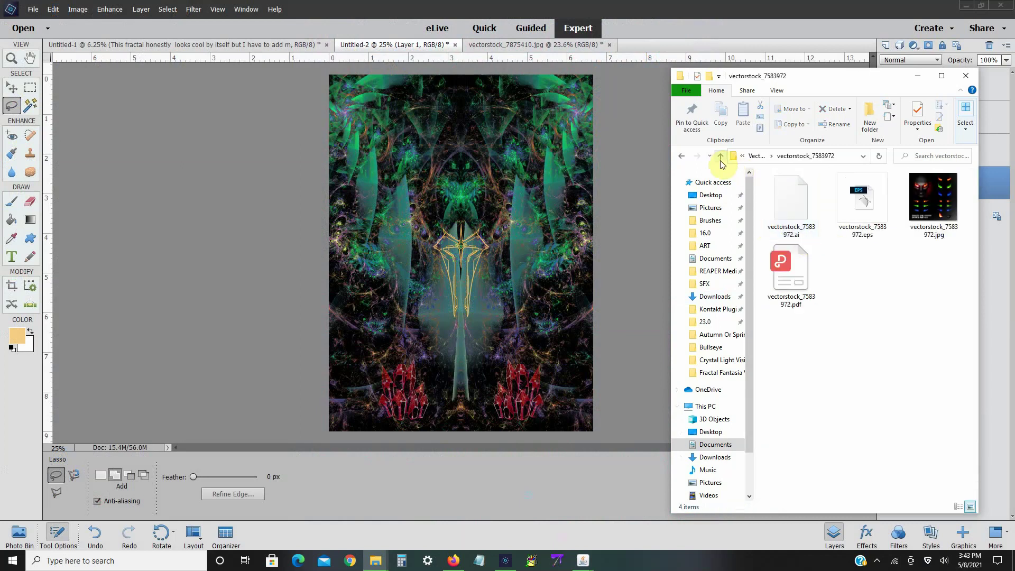
pyautogui.click(721, 157)
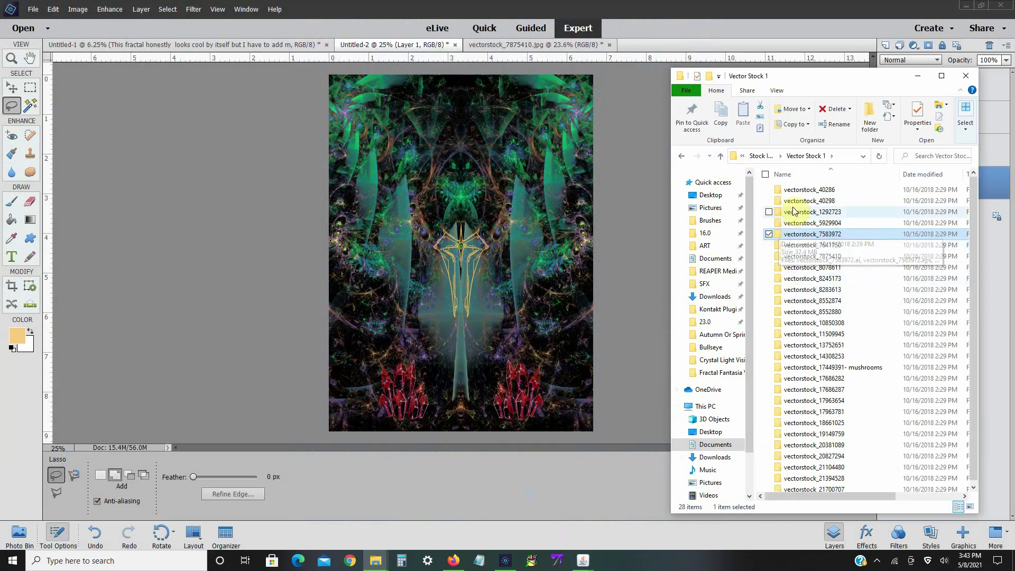
pyautogui.doubleClick(794, 203)
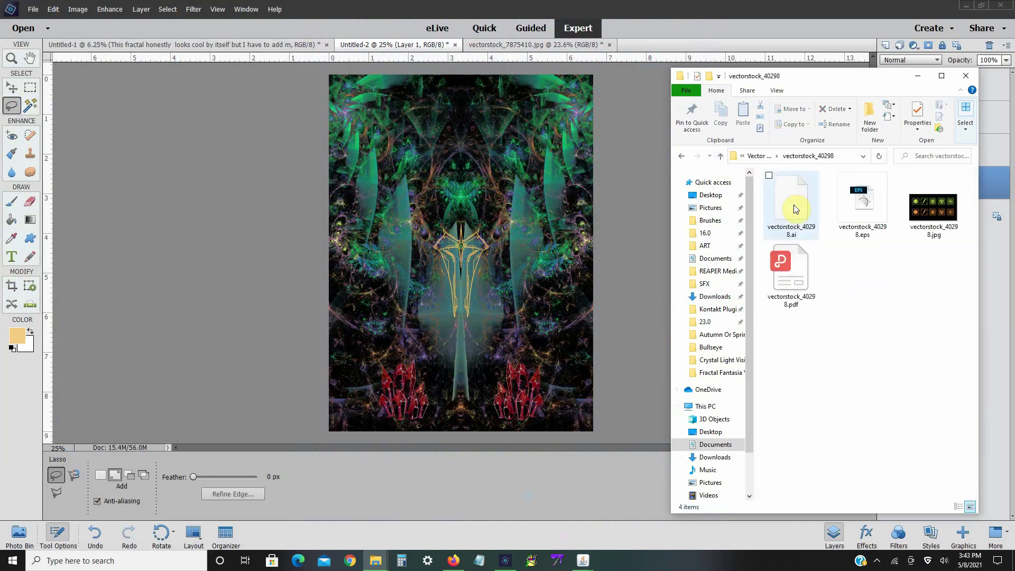
pyautogui.click(719, 157)
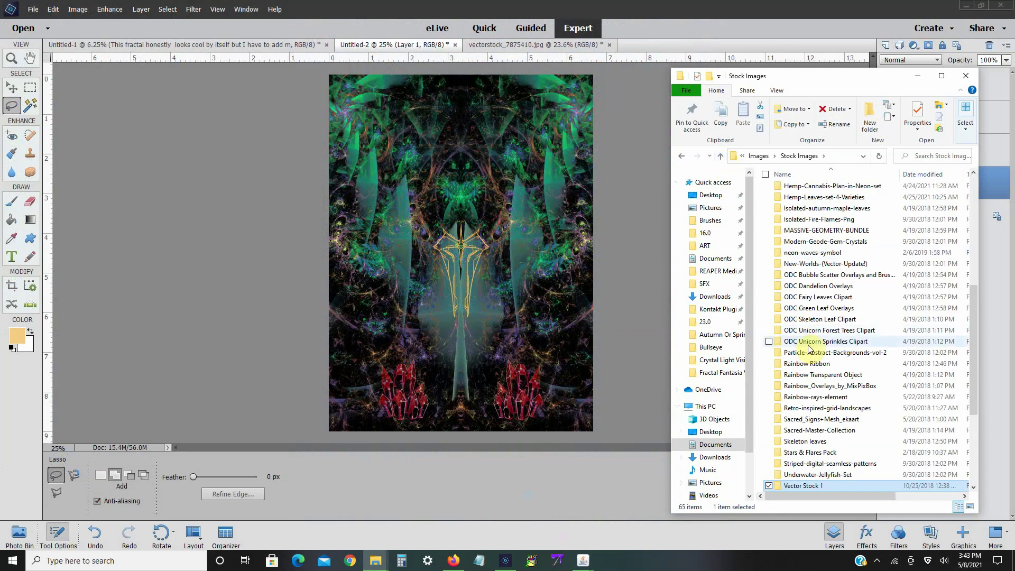
# - Open Rainbow_13.jpg from the Rainbow_Overlays folder of Rainbow_Overlays_by_MixPixBox in the photo editor and activate the Rectangular Marquee tool
pyautogui.doubleClick(818, 386)
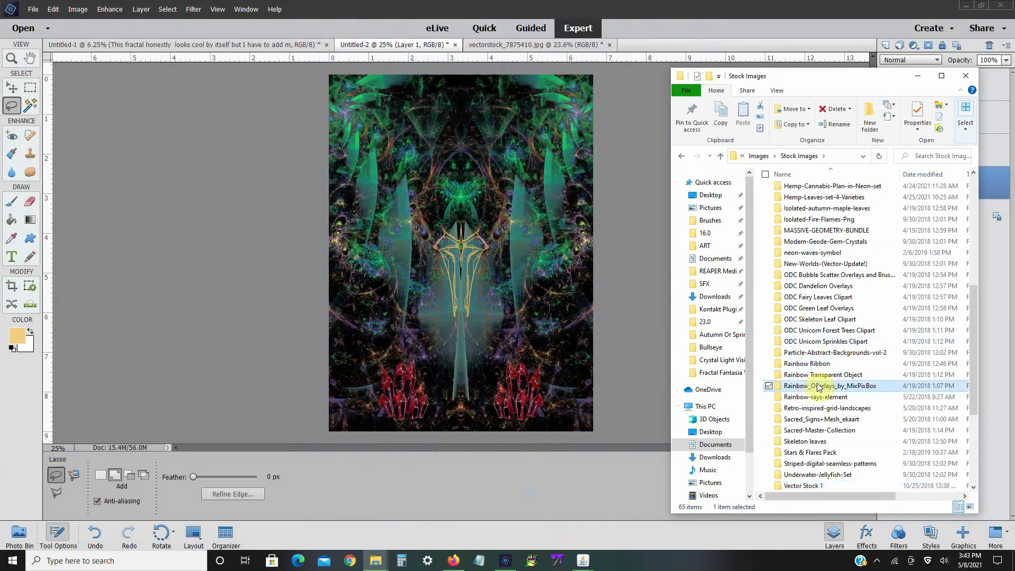
pyautogui.doubleClick(823, 201)
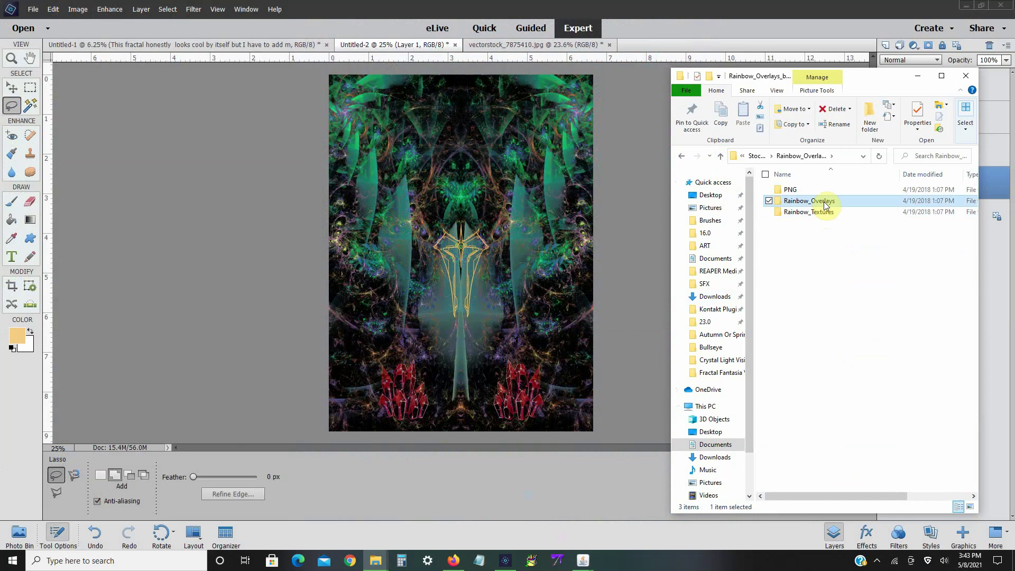
pyautogui.scroll(-3, 852, 376)
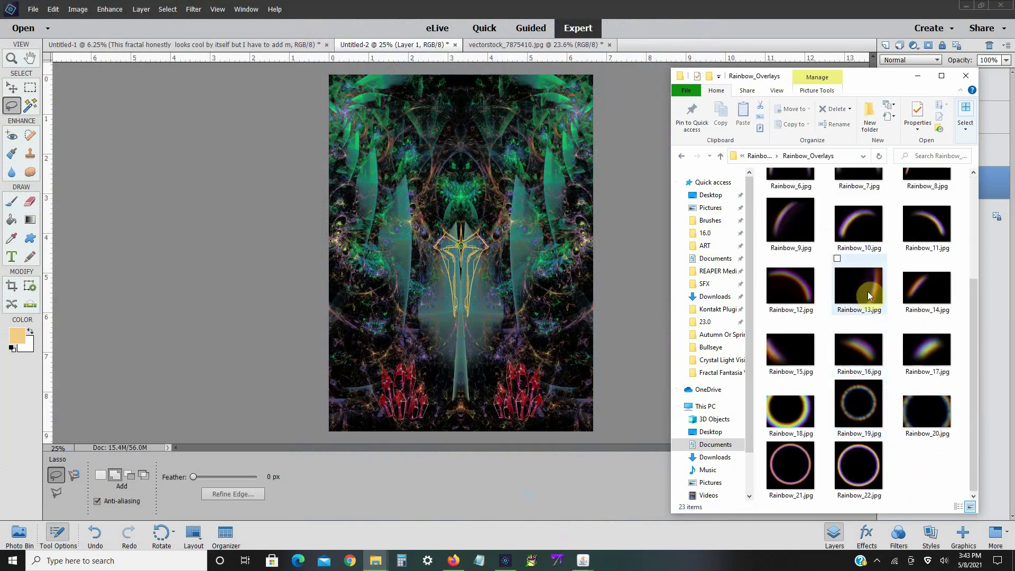
pyautogui.moveTo(865, 296); pyautogui.dragTo(545, 232)
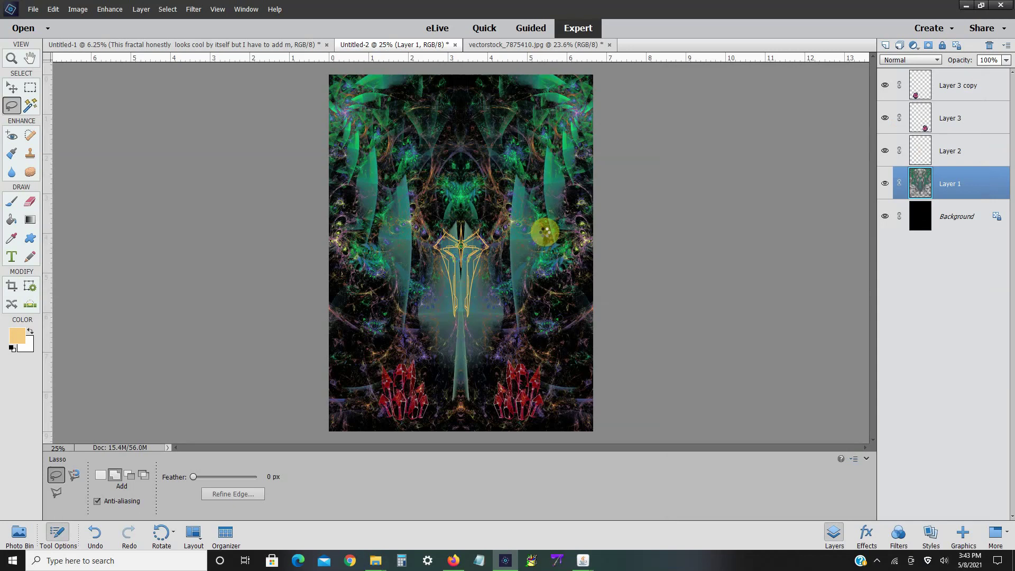
pyautogui.press('m')
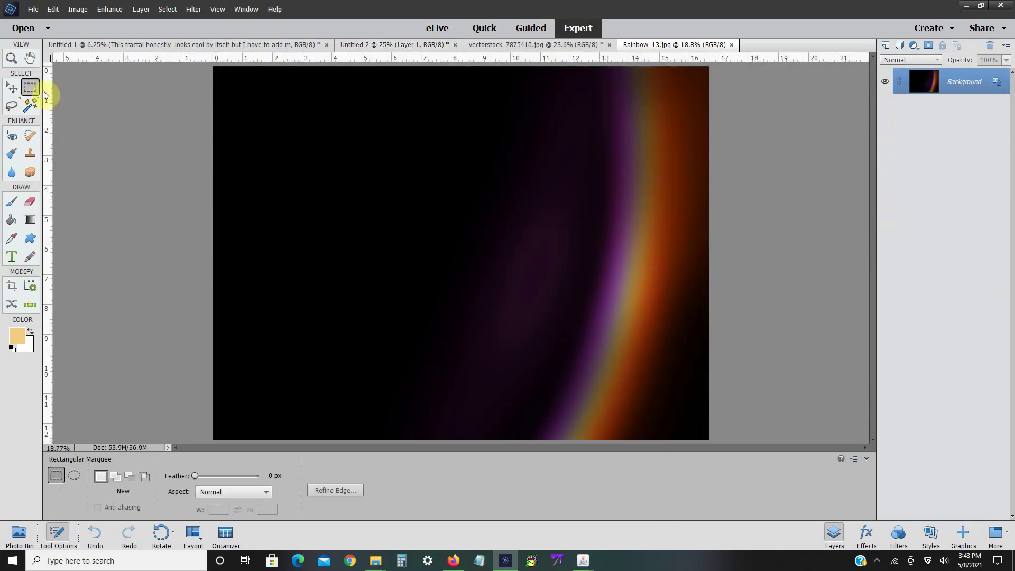
# - Copy the part of Rainbow_13.jpg containing the rainbow arc and paste it into Untitled-2 directly above Layer 1
pyautogui.moveTo(492, 67); pyautogui.dragTo(801, 465)
pyautogui.click(47, 15)
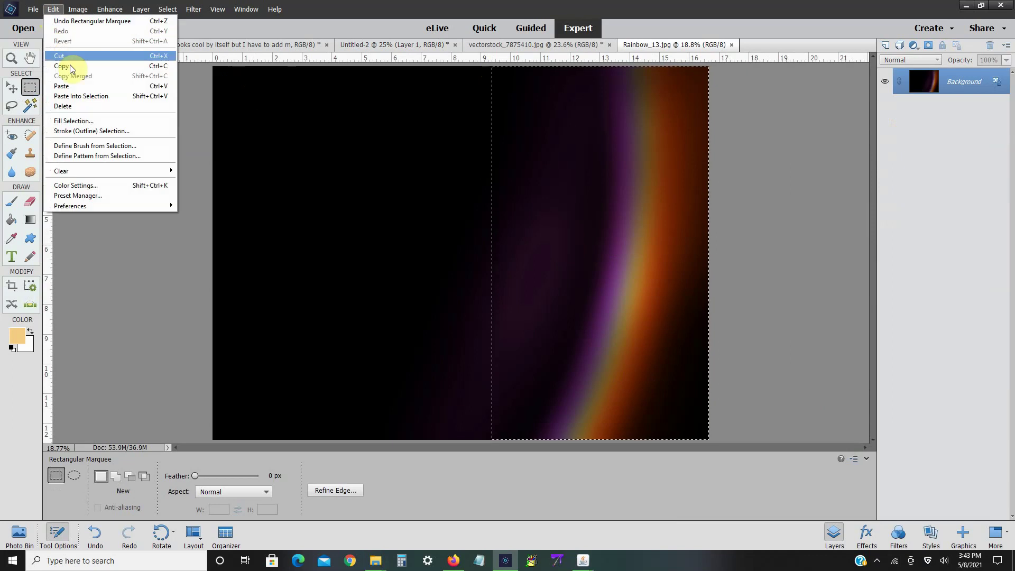
pyautogui.click(136, 64)
pyautogui.click(382, 46)
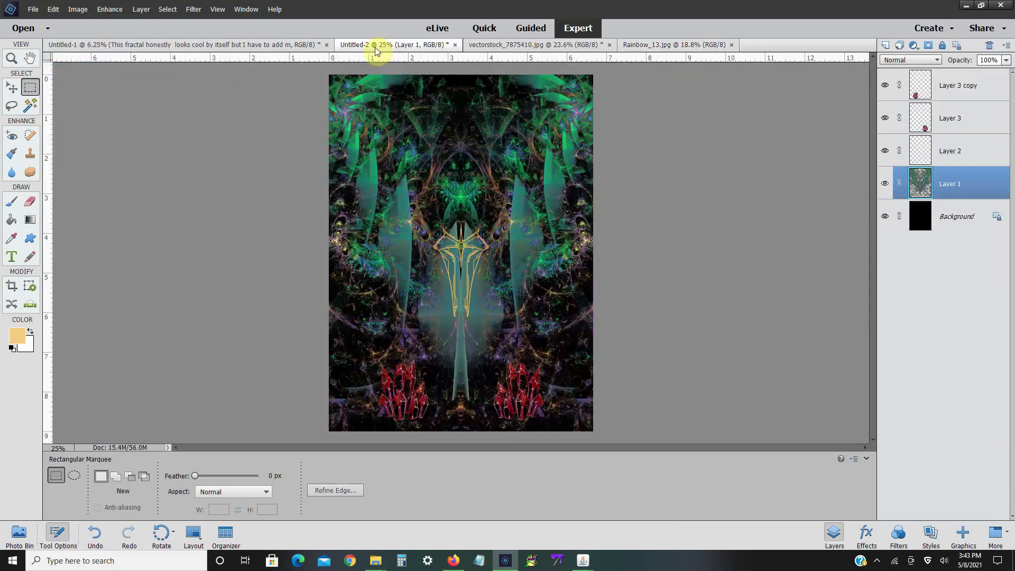
pyautogui.click(53, 9)
pyautogui.click(78, 86)
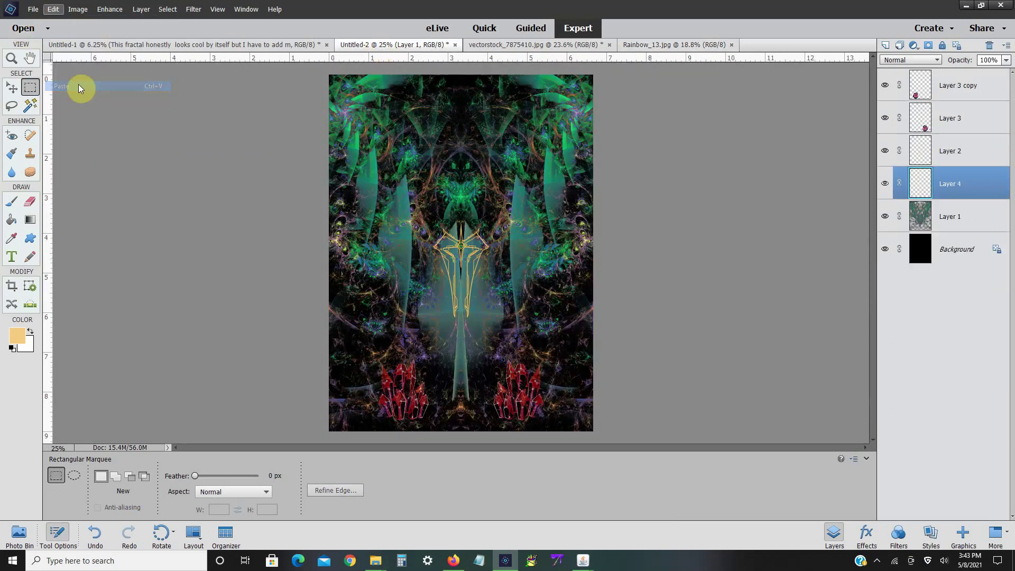
# - Try the Difference, Screen, Exclusion, Pin Light, Lighten and Normal blend modes on the pasted rainbow layer
pyautogui.click(910, 60)
pyautogui.click(903, 253)
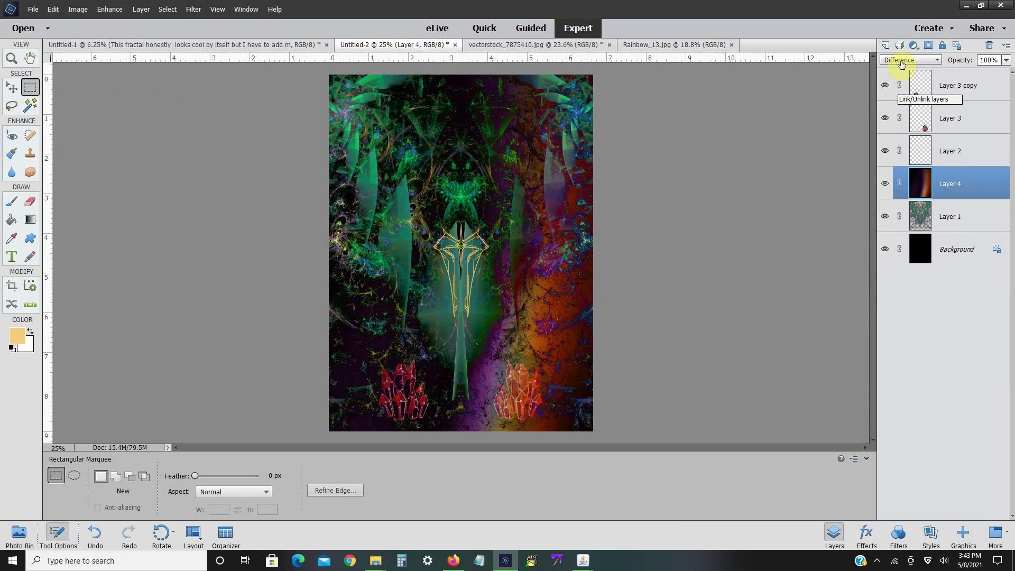
pyautogui.click(902, 60)
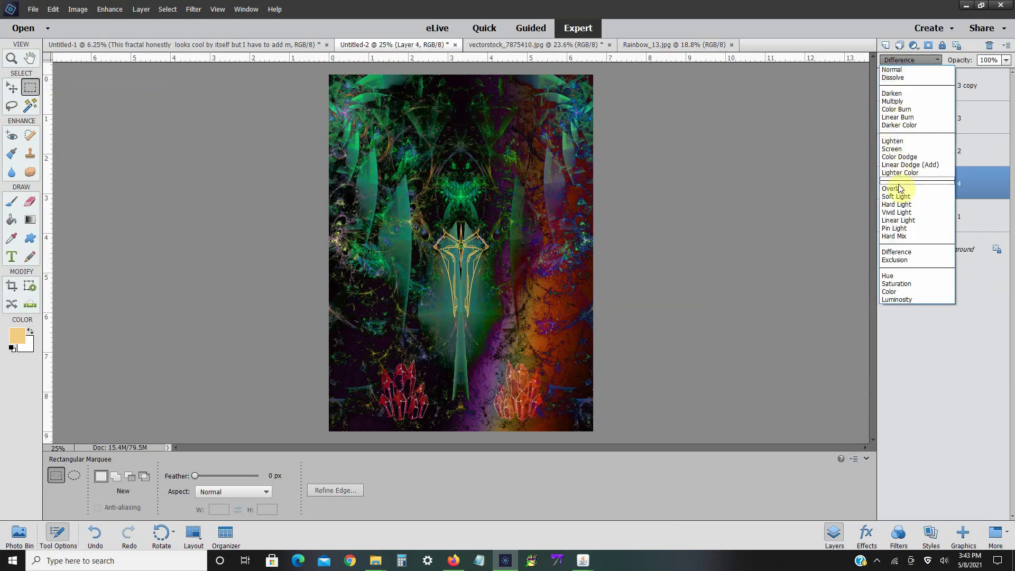
pyautogui.click(899, 149)
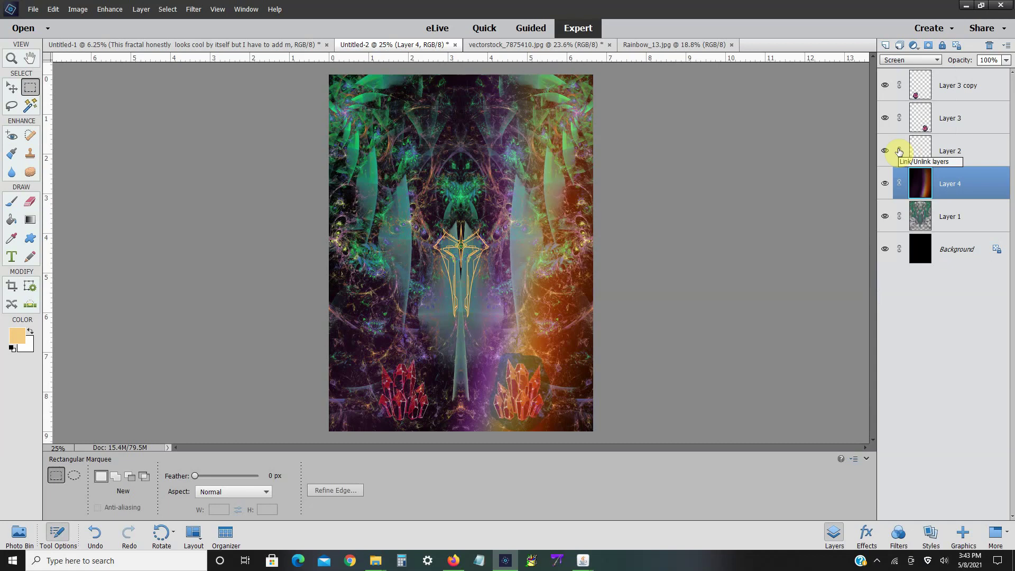
pyautogui.click(896, 61)
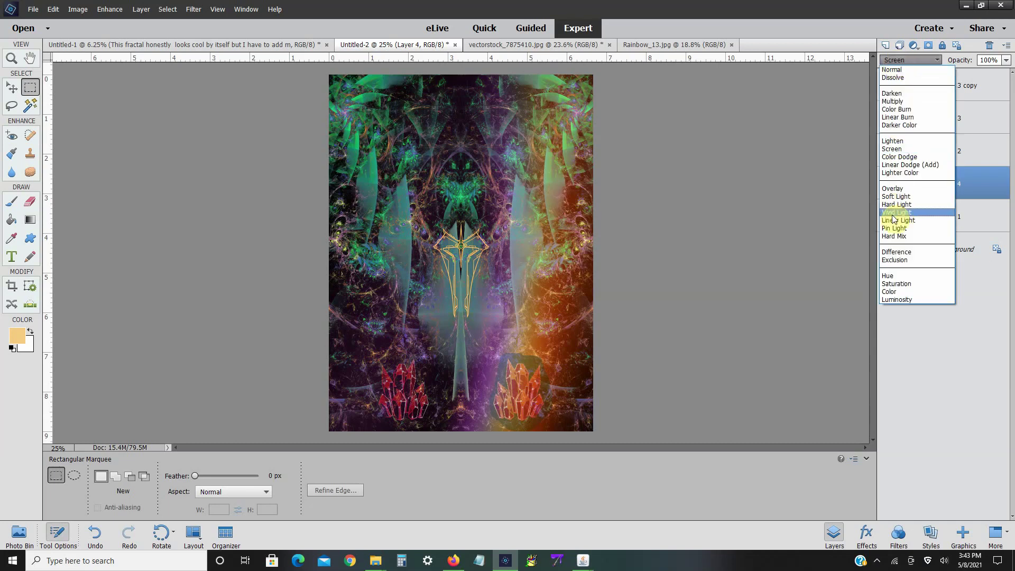
pyautogui.click(894, 261)
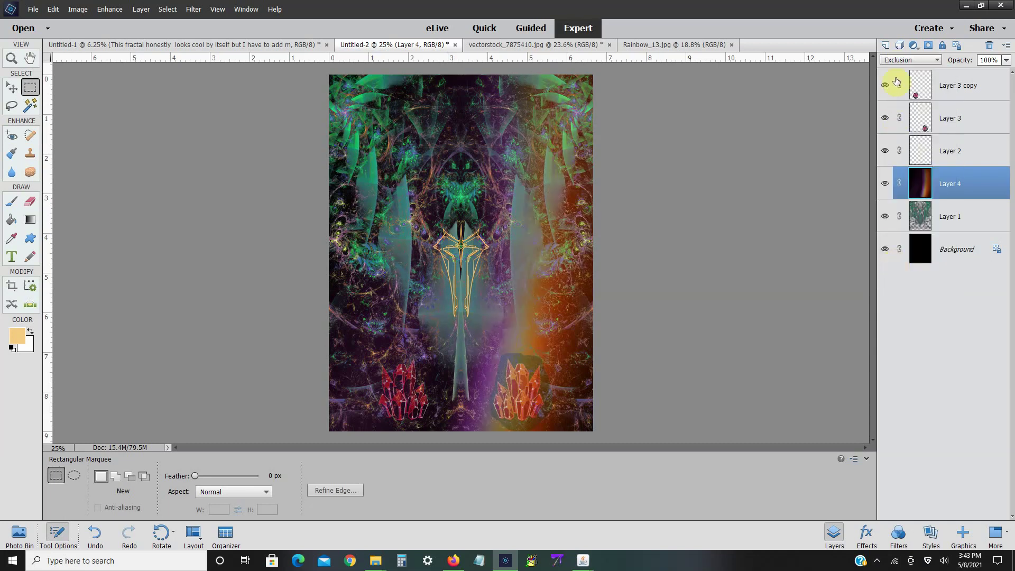
pyautogui.click(901, 59)
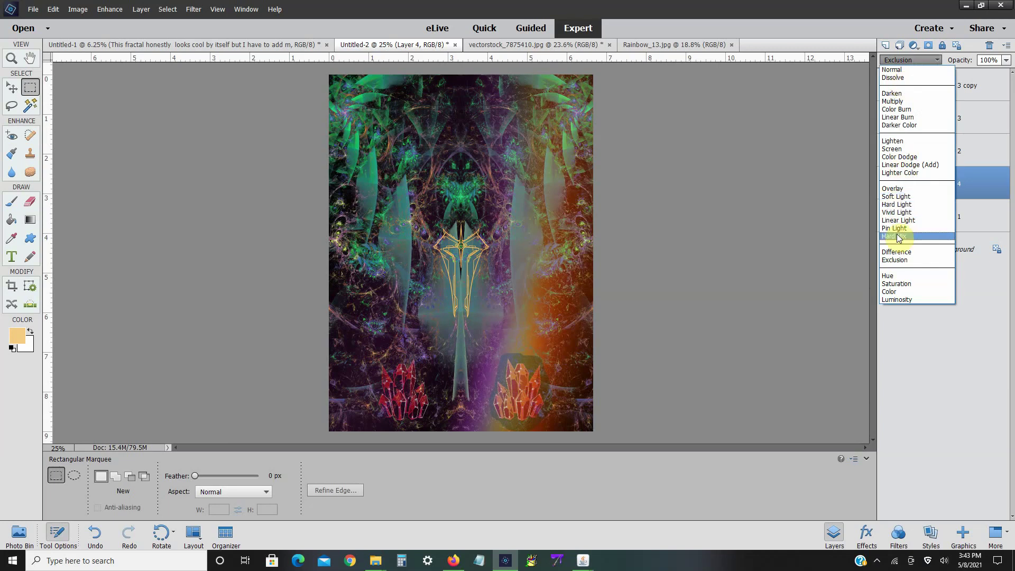
pyautogui.click(897, 229)
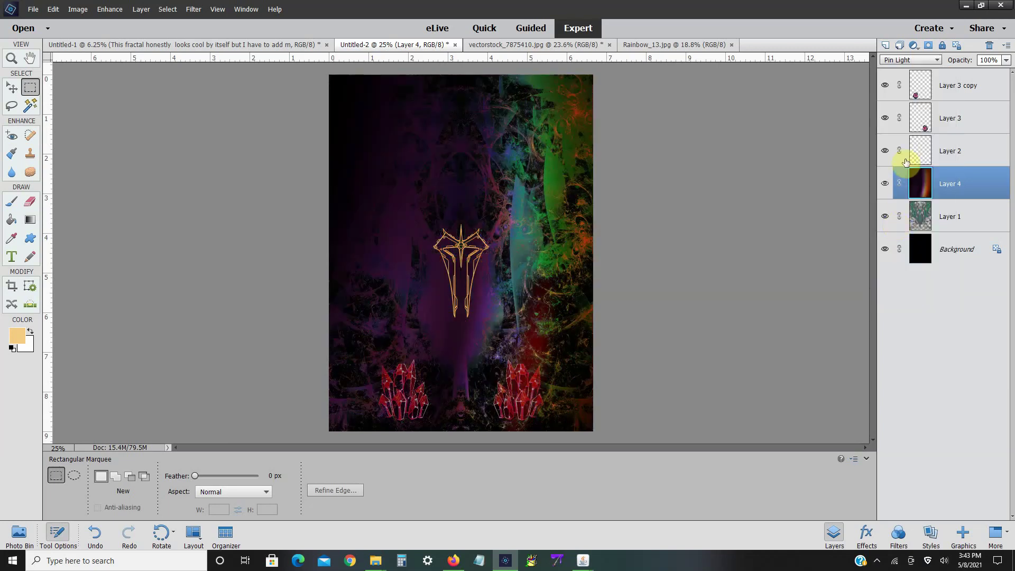
pyautogui.click(909, 60)
pyautogui.click(901, 138)
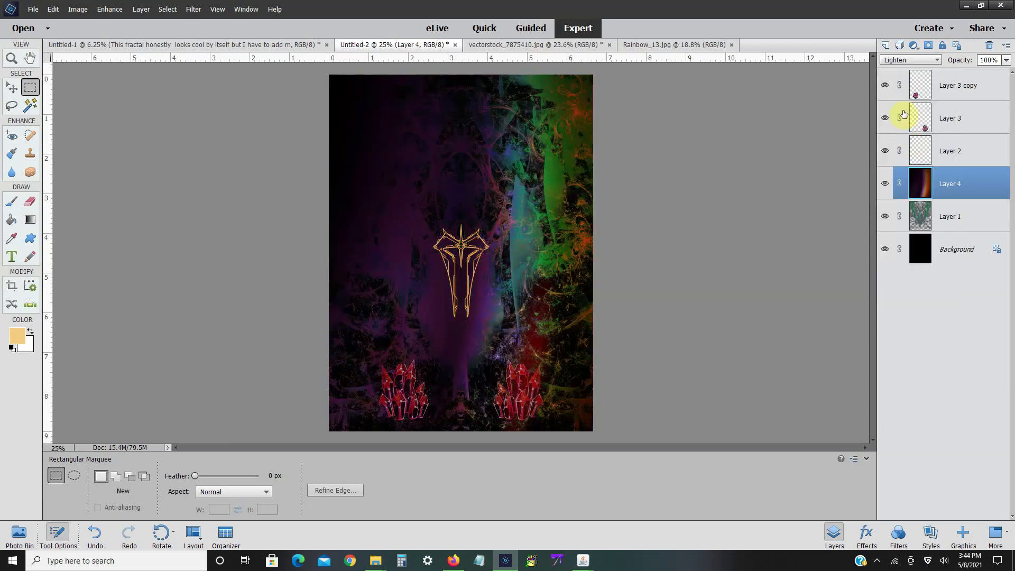
pyautogui.click(909, 62)
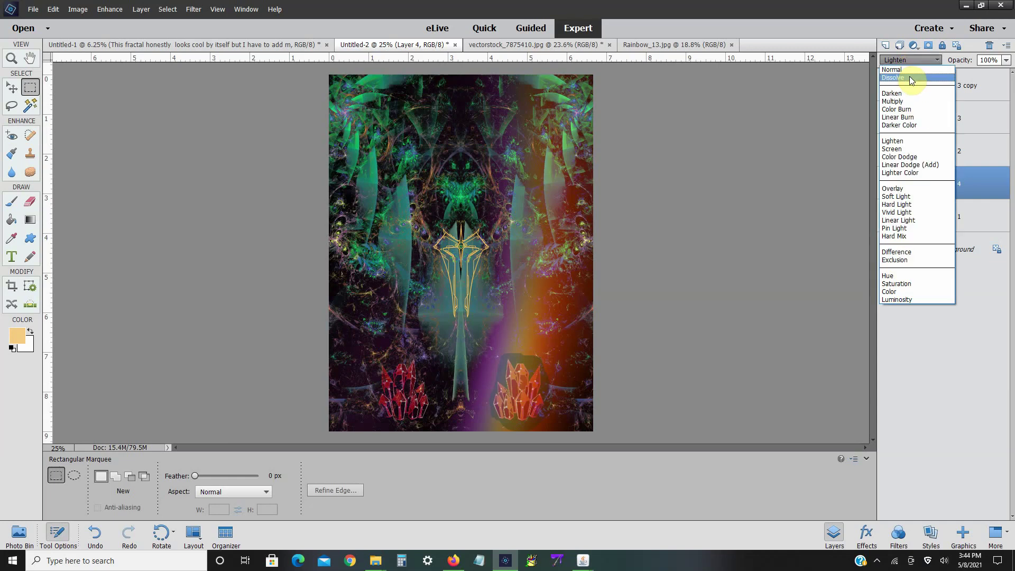
pyautogui.click(910, 76)
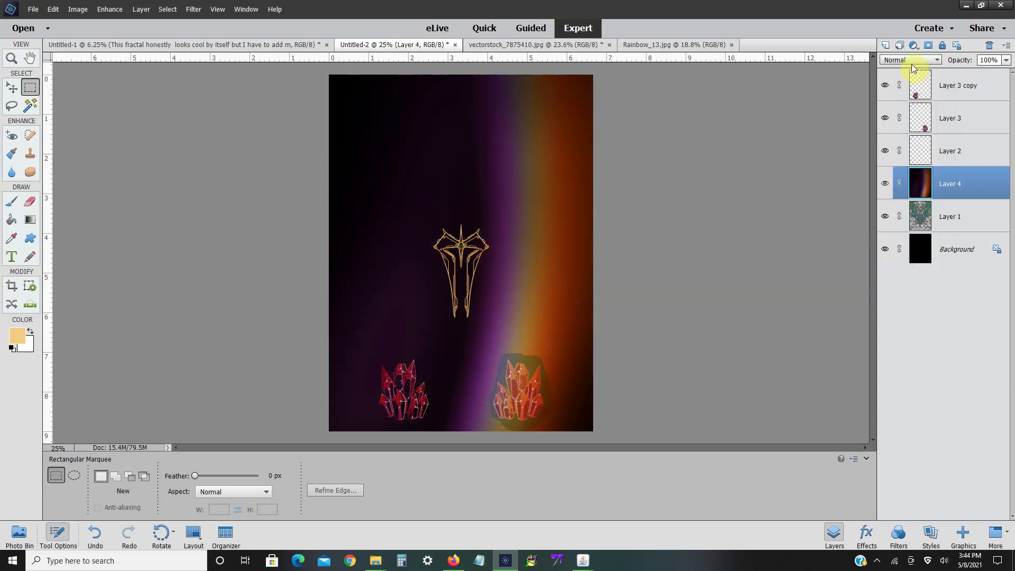
# - Set the rainbow layer's blend mode to Difference and its opacity to 99%
pyautogui.click(1005, 60)
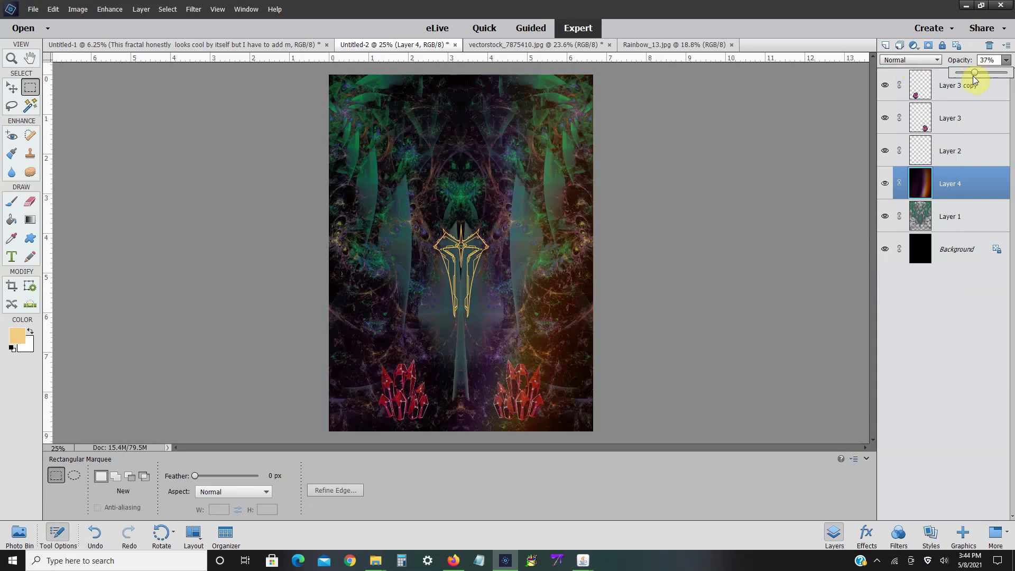
pyautogui.click(927, 62)
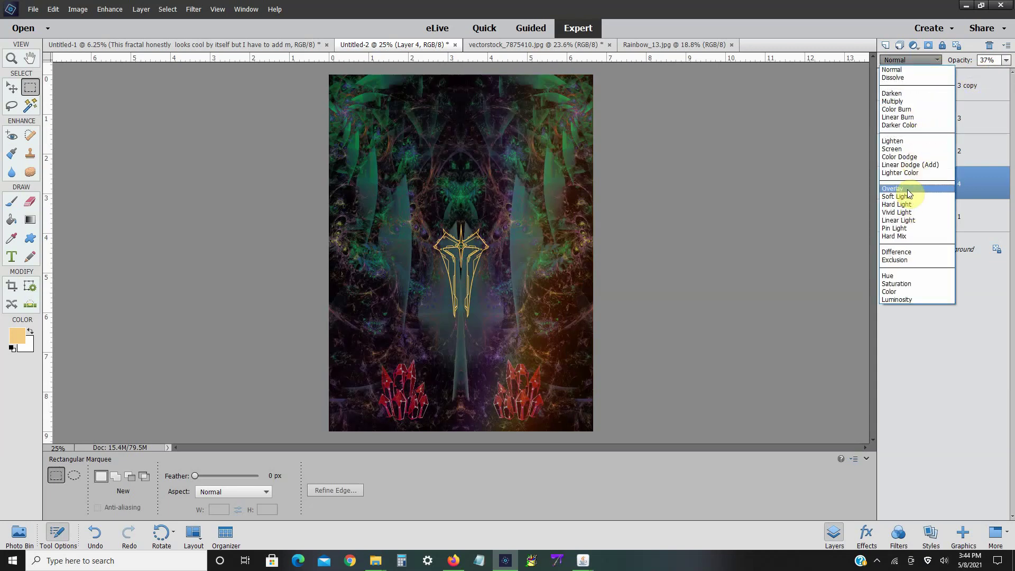
pyautogui.click(907, 253)
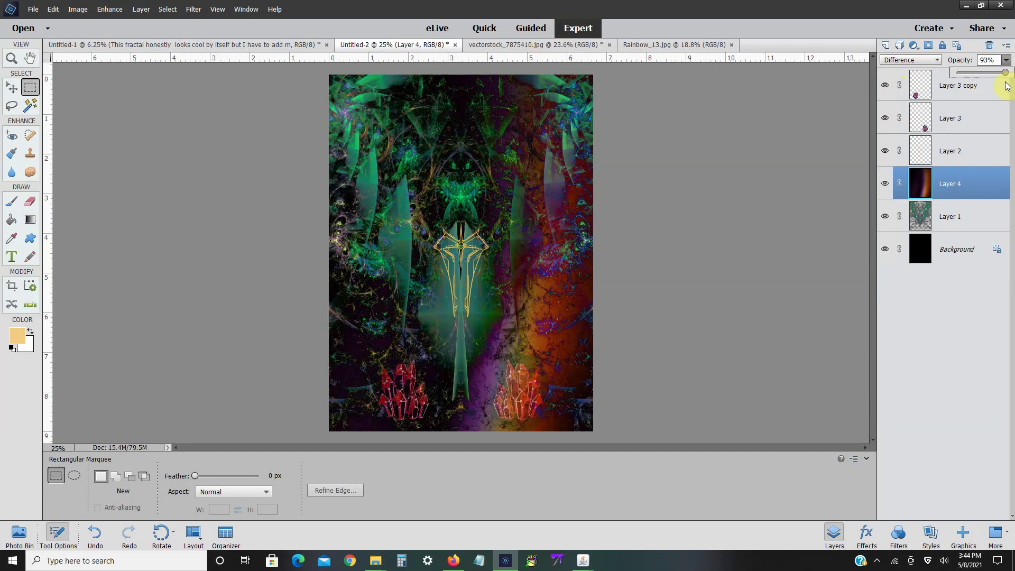
# - Scale the rainbow layer without constrained proportions to 64.33% width and 71.63% height, fitting it against the canvas's right edge at full height
pyautogui.click(79, 10)
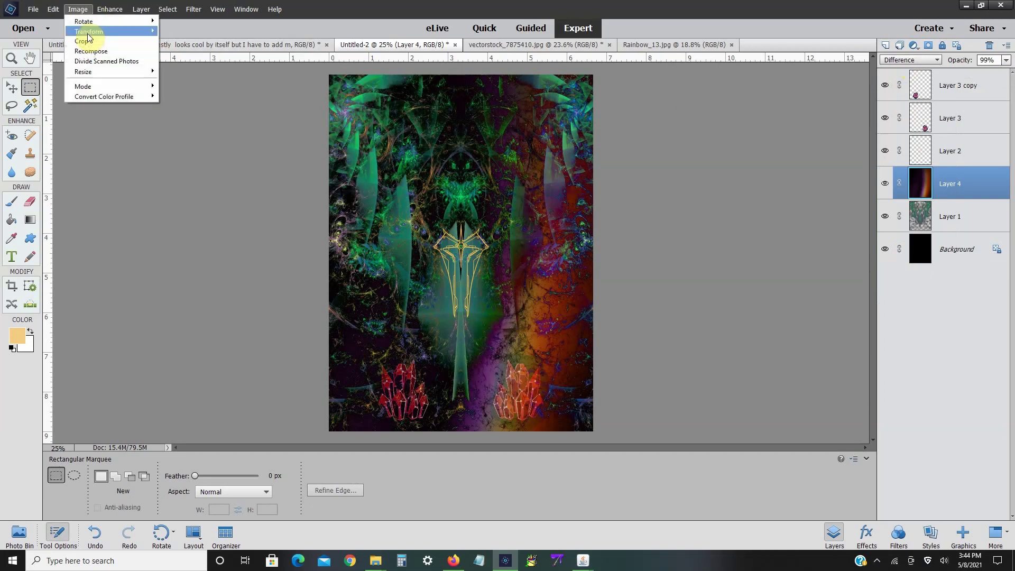
pyautogui.moveTo(100, 32)
pyautogui.click(167, 33)
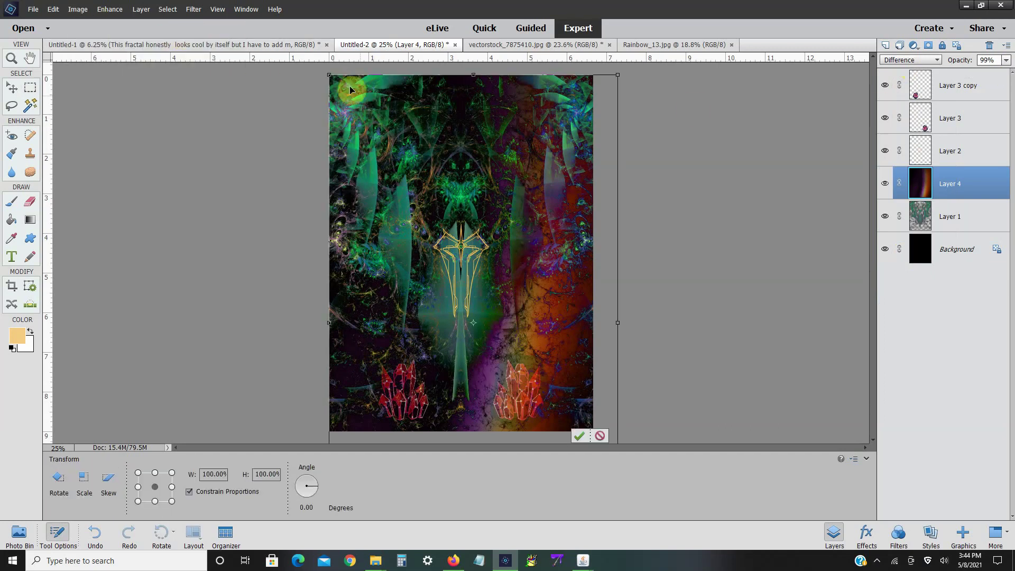
pyautogui.moveTo(329, 77); pyautogui.dragTo(486, 143)
pyautogui.moveTo(501, 87)
pyautogui.mouseDown()
pyautogui.moveTo(498, 157)
pyautogui.moveTo(501, 102)
pyautogui.mouseUp()
pyautogui.moveTo(606, 226); pyautogui.dragTo(532, 231)
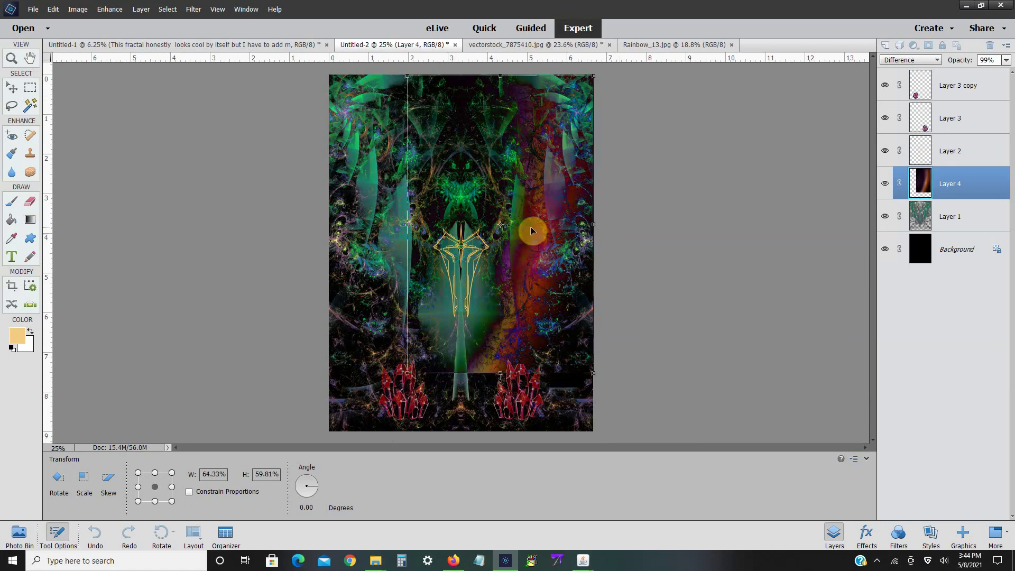
pyautogui.moveTo(501, 373); pyautogui.dragTo(500, 432)
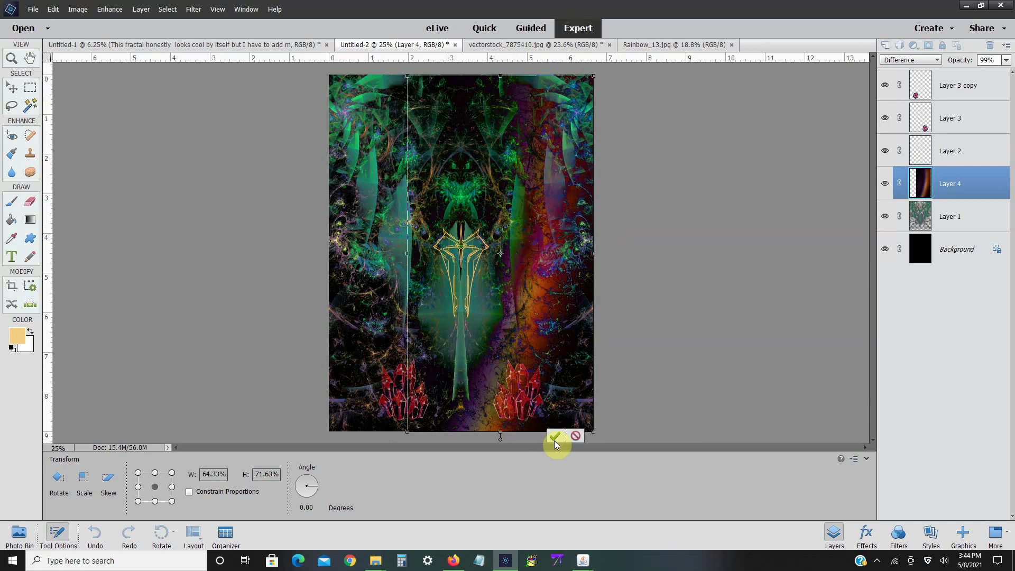
pyautogui.click(554, 436)
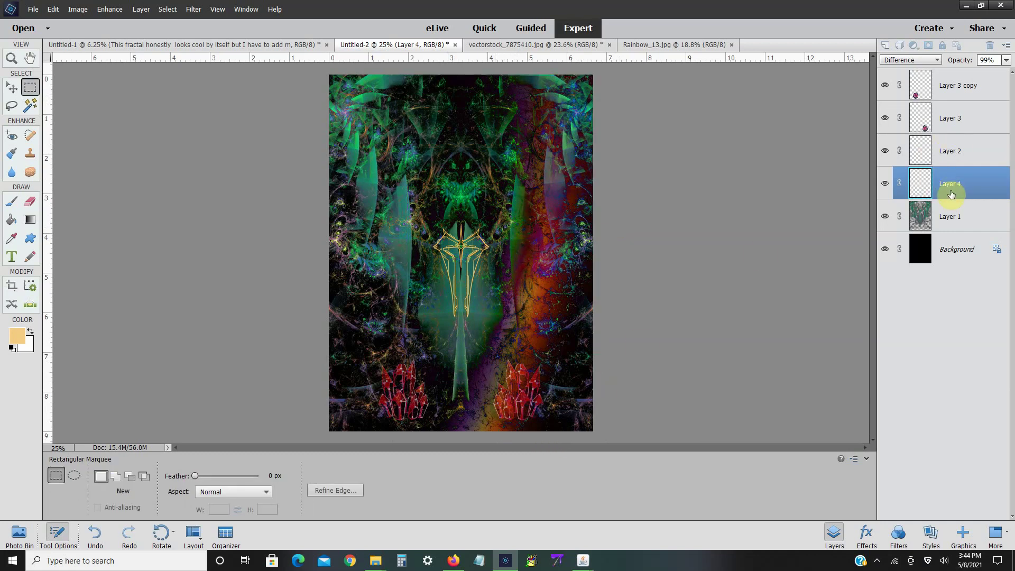
# - Try shifting the hue of the rainbow layer with the Hue/Saturation adjustment
pyautogui.click(108, 9)
pyautogui.moveTo(214, 118)
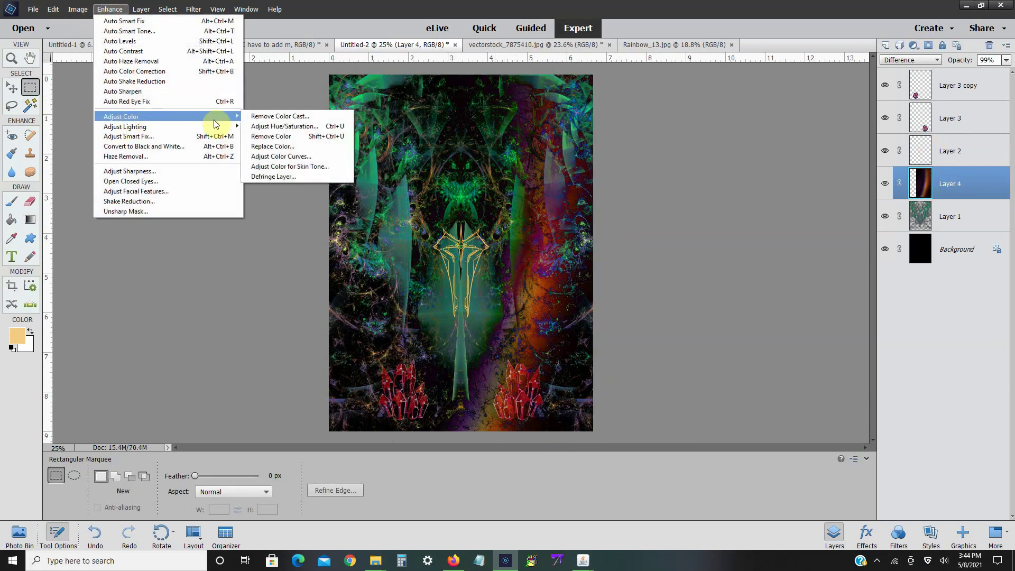
pyautogui.click(264, 127)
pyautogui.moveTo(744, 183)
pyautogui.mouseDown()
pyautogui.moveTo(793, 183)
pyautogui.moveTo(743, 188)
pyautogui.mouseUp()
pyautogui.click(865, 125)
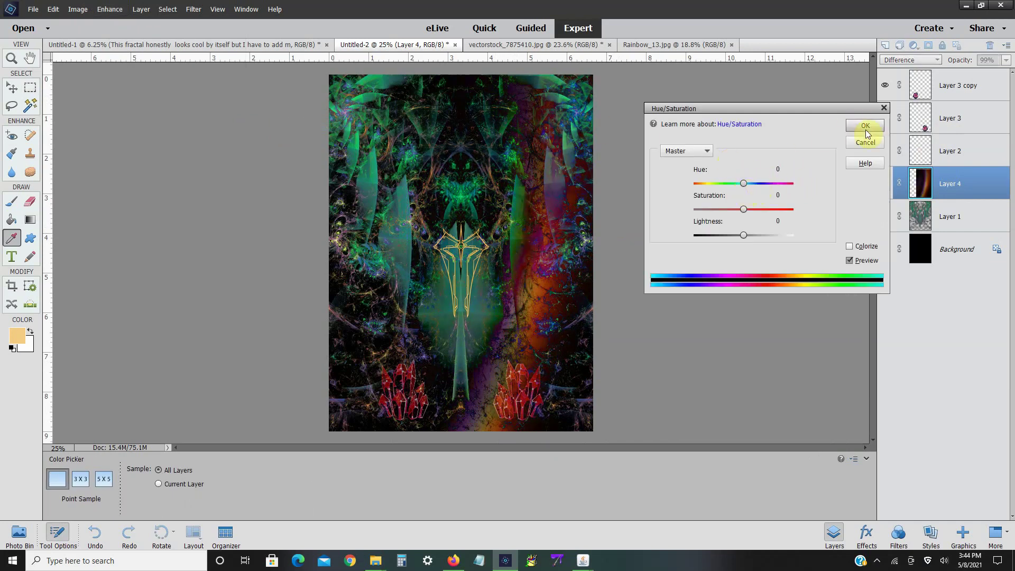
# - Duplicate the rainbow layer and flip the copy horizontally
pyautogui.rightClick(948, 196)
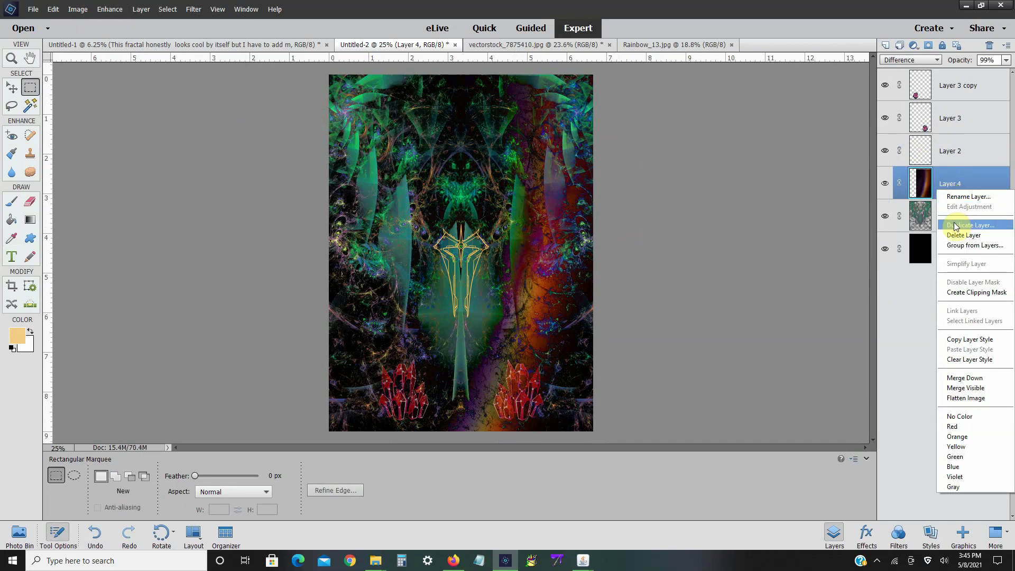
pyautogui.click(955, 225)
pyautogui.click(600, 175)
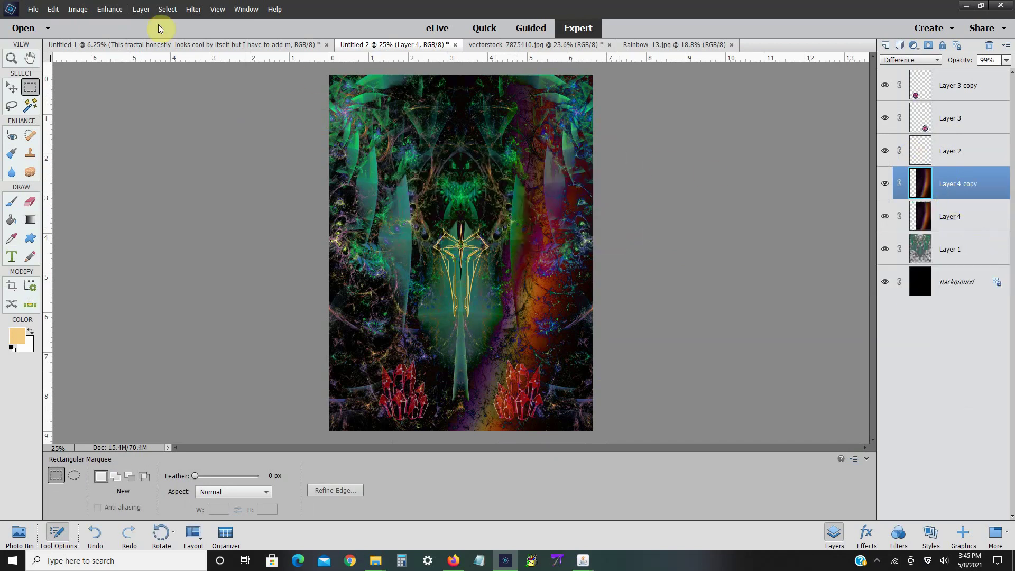
pyautogui.click(77, 9)
pyautogui.moveTo(91, 22)
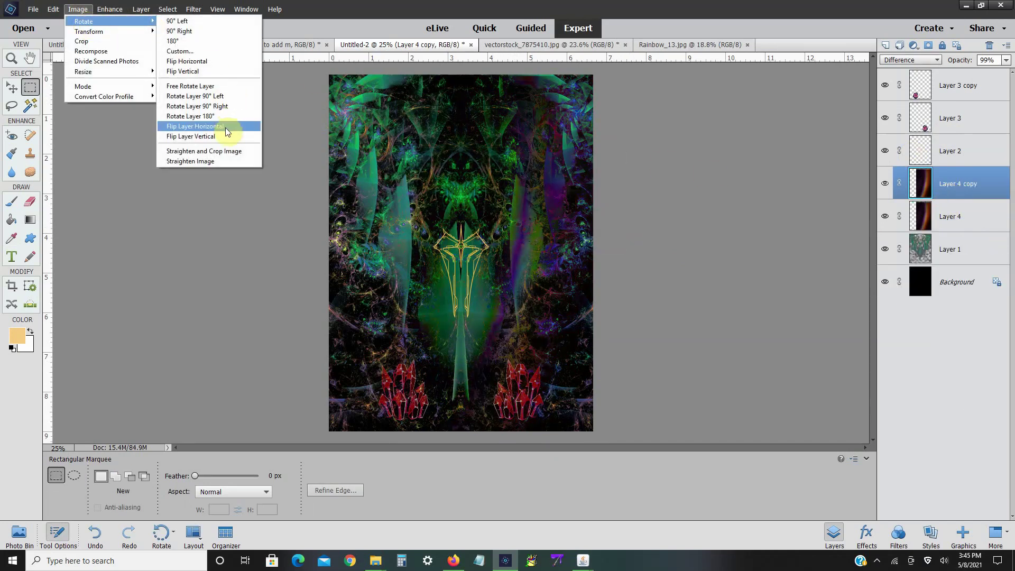
pyautogui.click(225, 128)
# - Move the flipped rainbow copy to the canvas's left edge to mirror the original, and merge it down into Layer 4
pyautogui.click(78, 9)
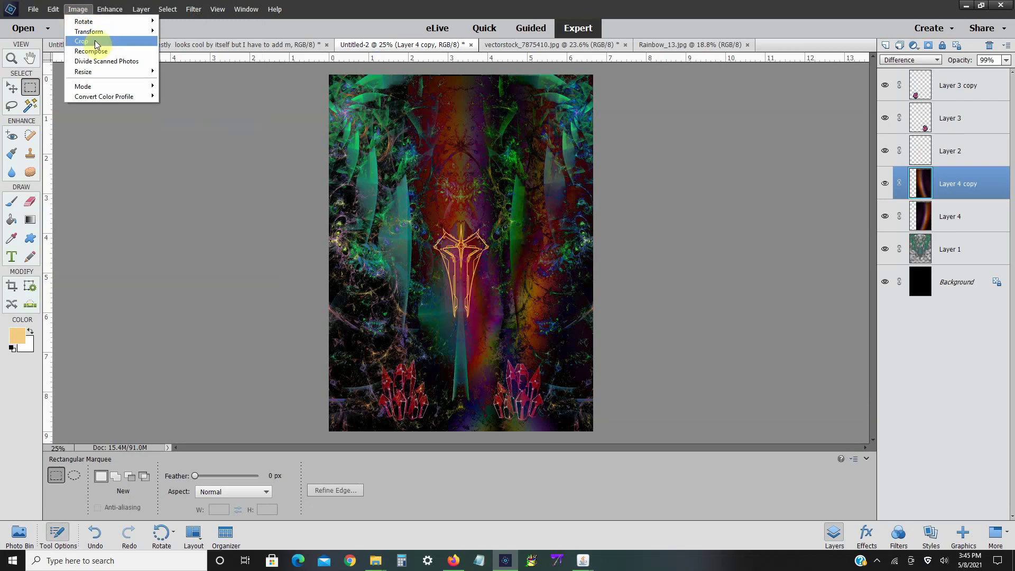
pyautogui.moveTo(98, 32)
pyautogui.click(174, 30)
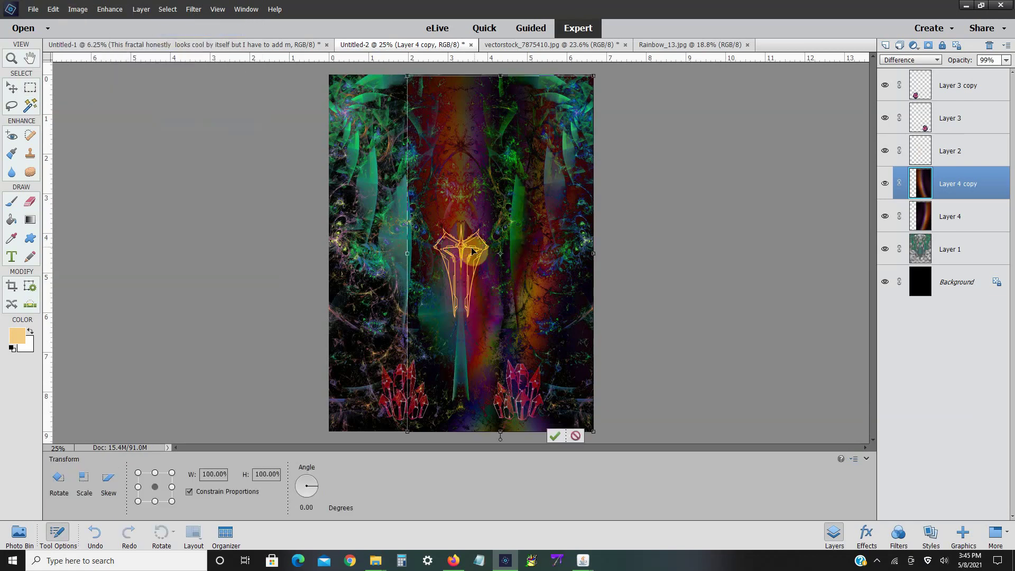
pyautogui.moveTo(472, 251); pyautogui.dragTo(397, 247)
pyautogui.click(476, 436)
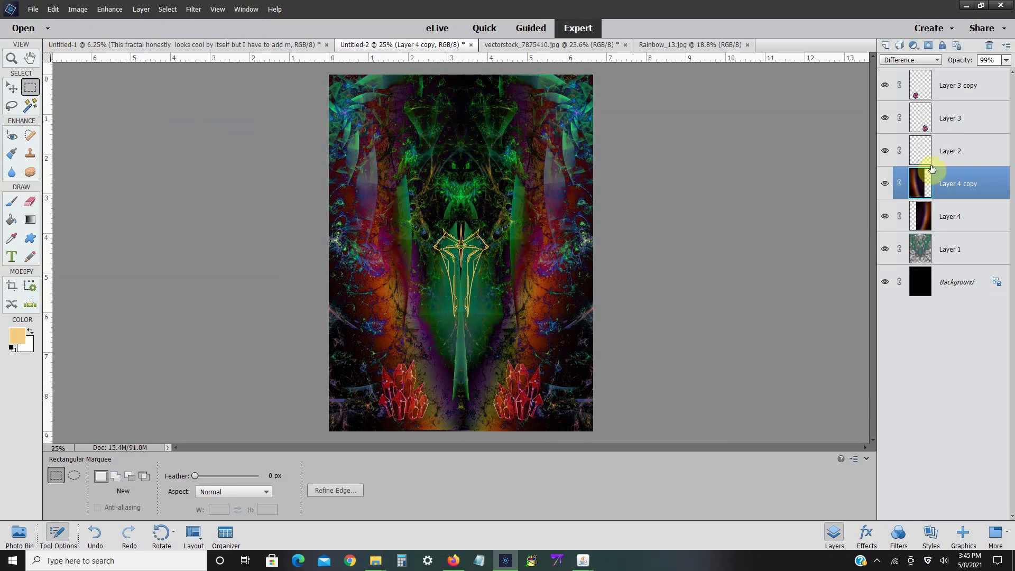
pyautogui.rightClick(934, 182)
pyautogui.click(958, 375)
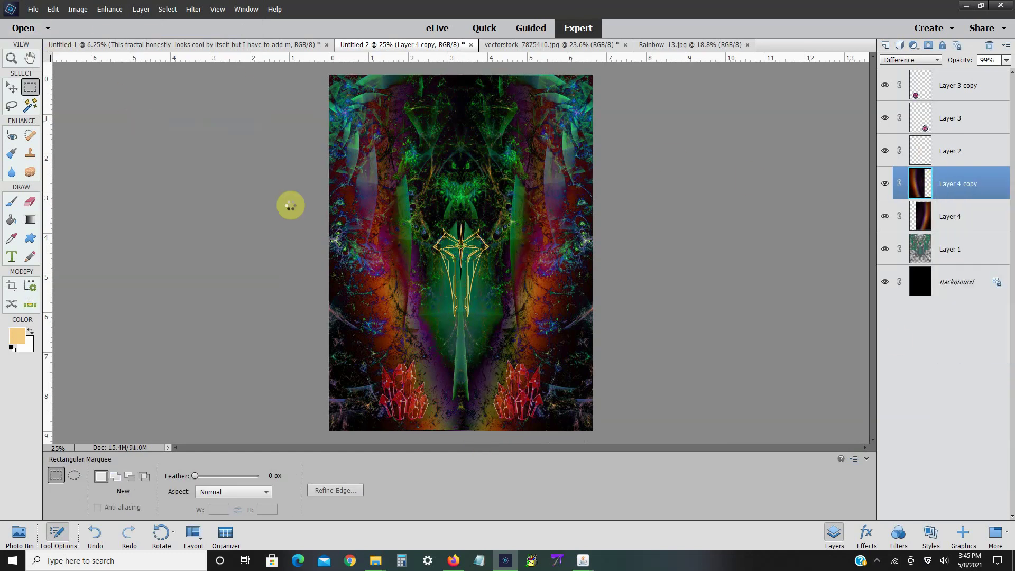
# - Erase the central area of the merged rainbow layer using a soft 326 px Eraser brush at 70% opacity
pyautogui.click(31, 203)
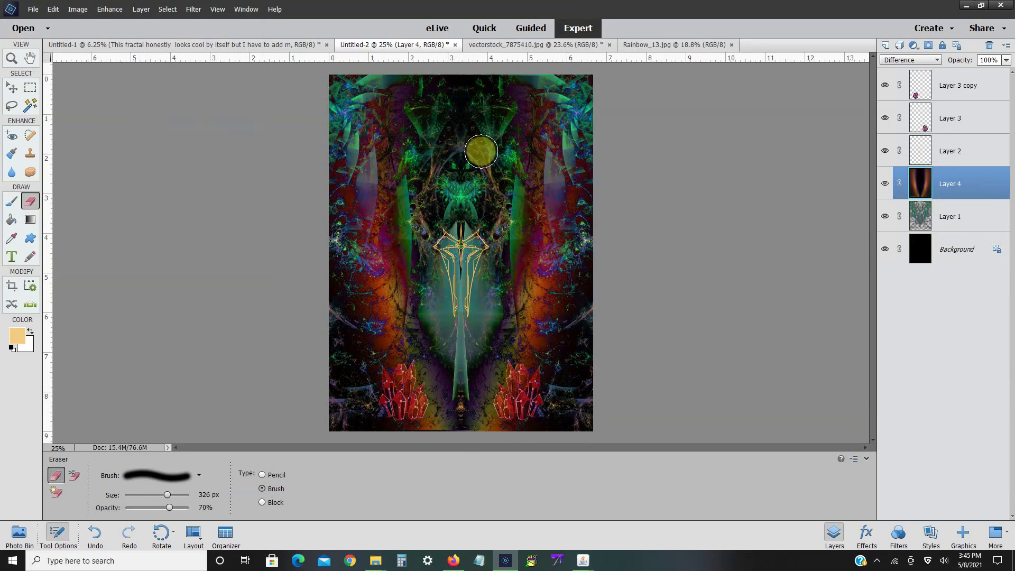
pyautogui.click(462, 196)
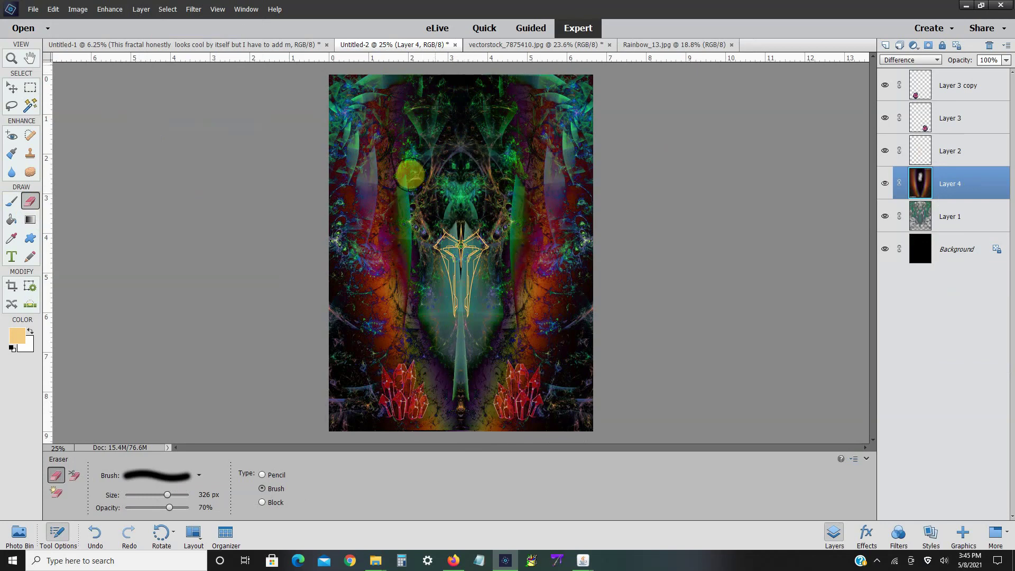
pyautogui.moveTo(494, 100)
pyautogui.mouseDown()
pyautogui.moveTo(510, 143)
pyautogui.moveTo(507, 93)
pyautogui.mouseUp()
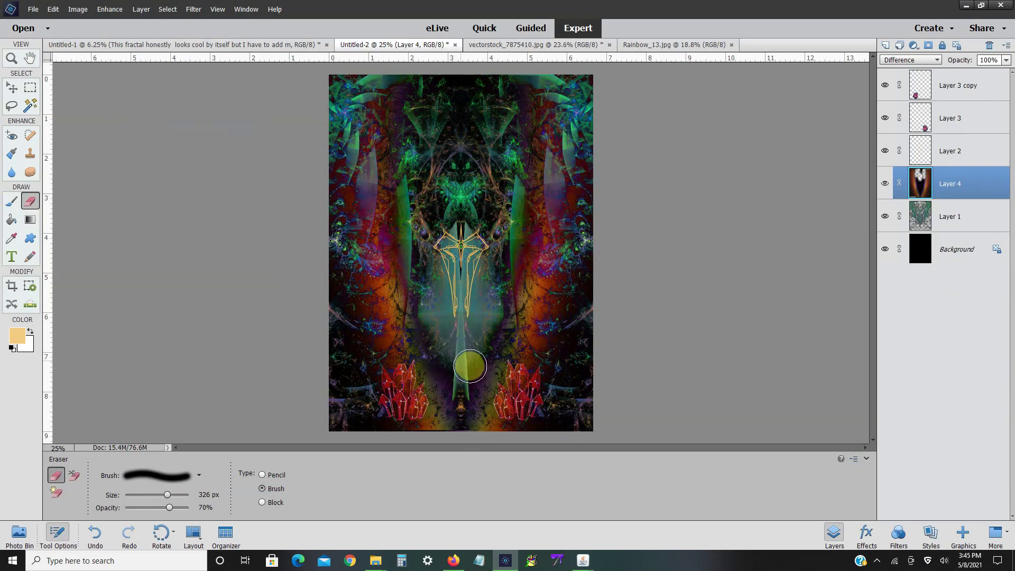
pyautogui.moveTo(469, 312)
pyautogui.mouseDown()
pyautogui.moveTo(468, 320)
pyautogui.moveTo(576, 317)
pyautogui.mouseUp()
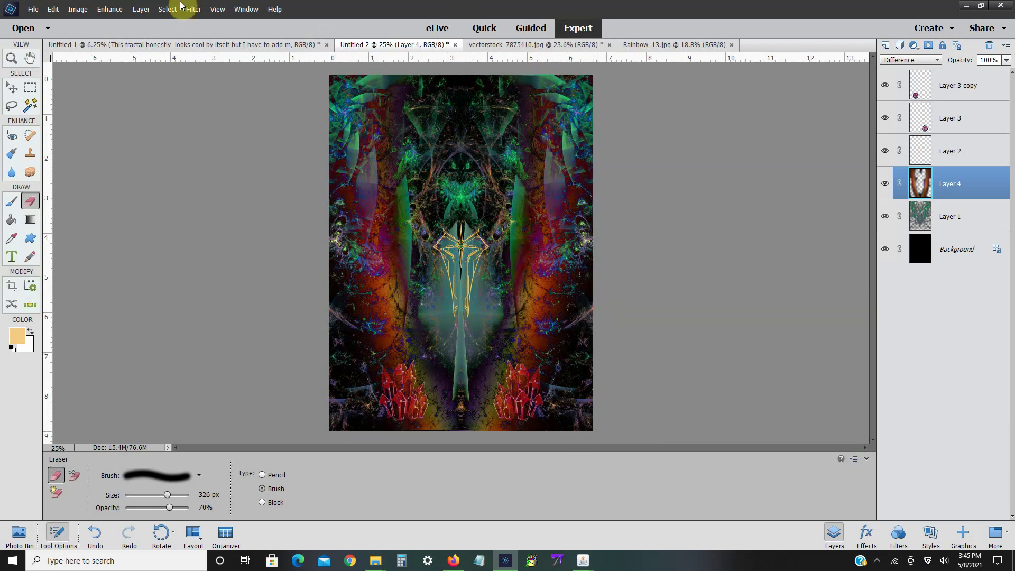
# - Distort Layer 4 by pulling its lower-left corner slightly below the canvas edge, and apply the transform
pyautogui.click(77, 9)
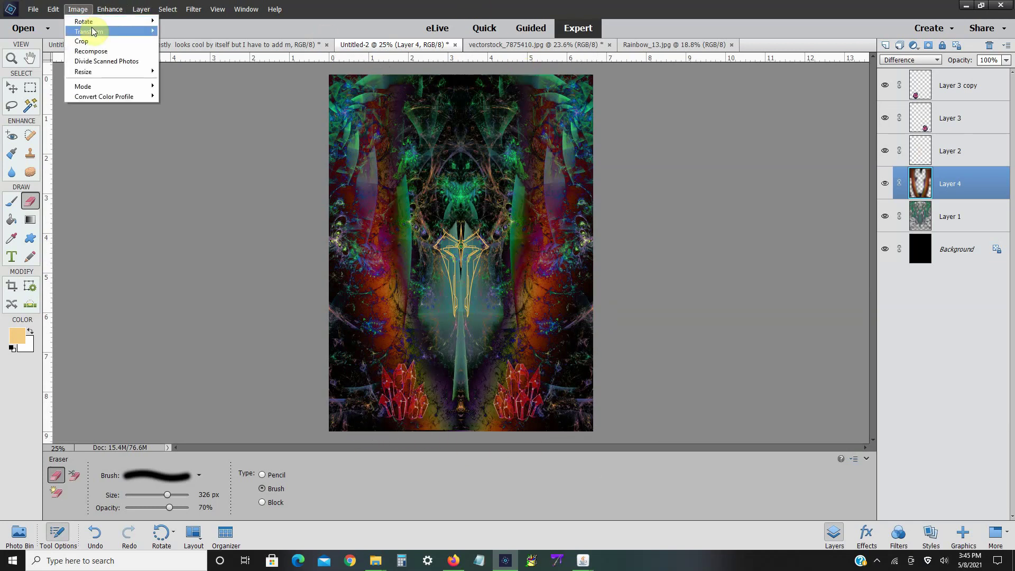
pyautogui.moveTo(105, 31)
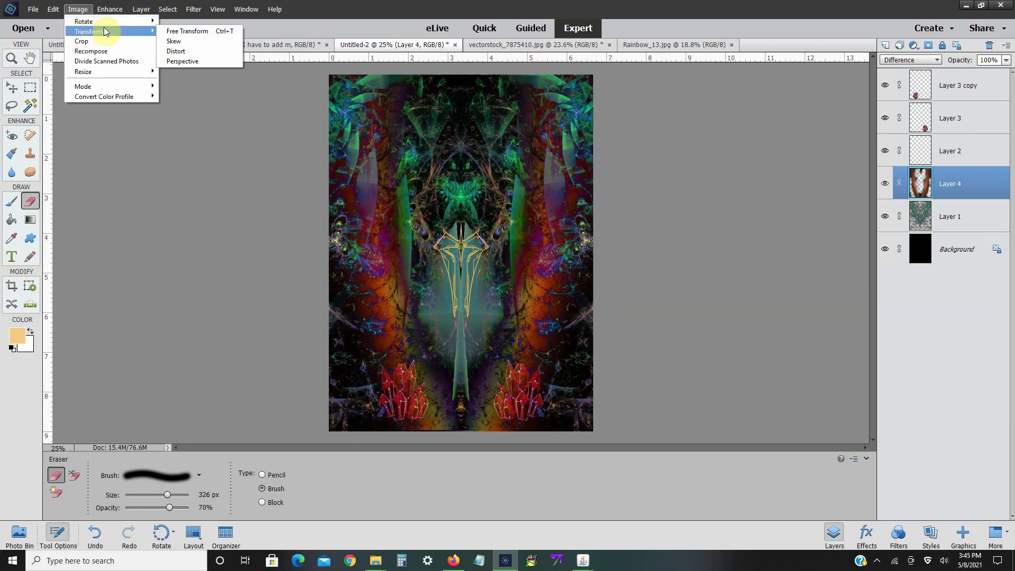
pyautogui.click(178, 51)
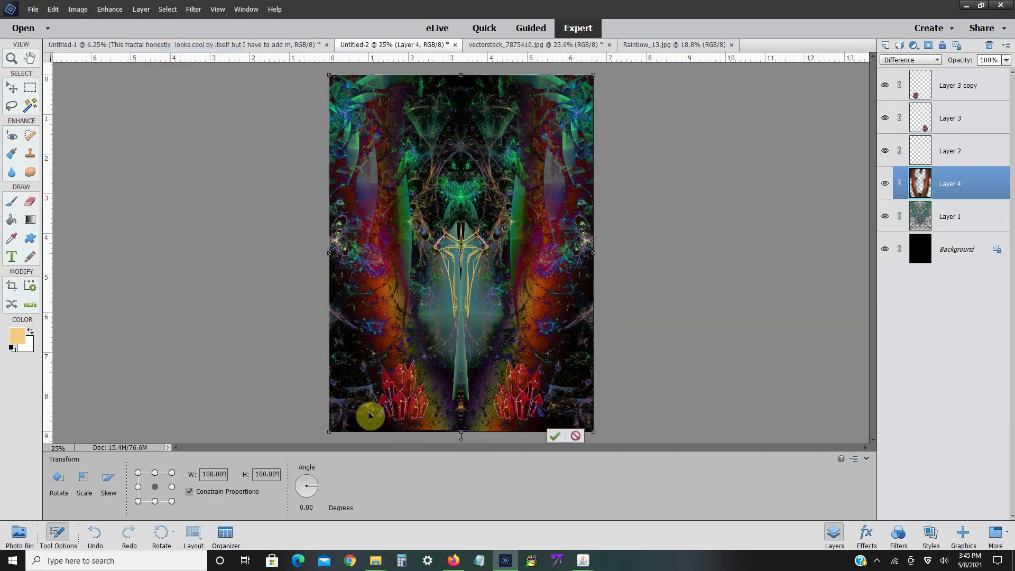
pyautogui.moveTo(329, 432); pyautogui.dragTo(328, 437)
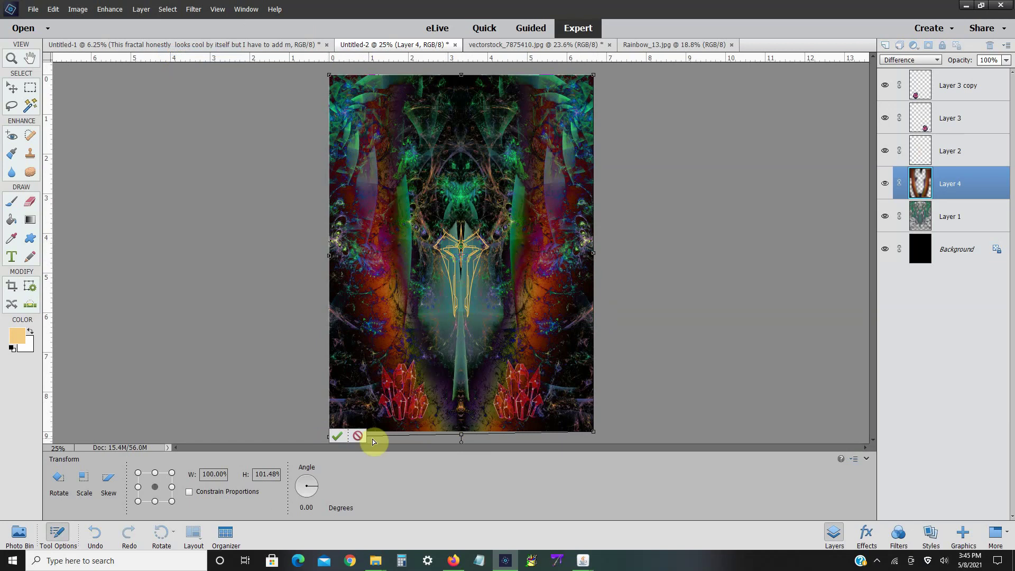
pyautogui.click(337, 438)
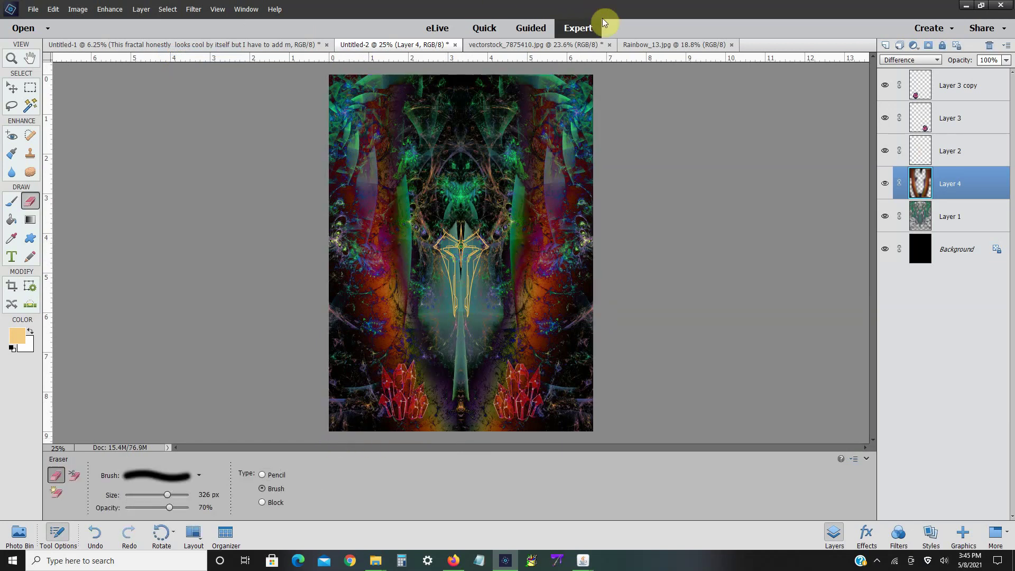
# - Add a new empty layer above Layer 4 and go to the Stock Images folder in File Explorer
pyautogui.click(885, 45)
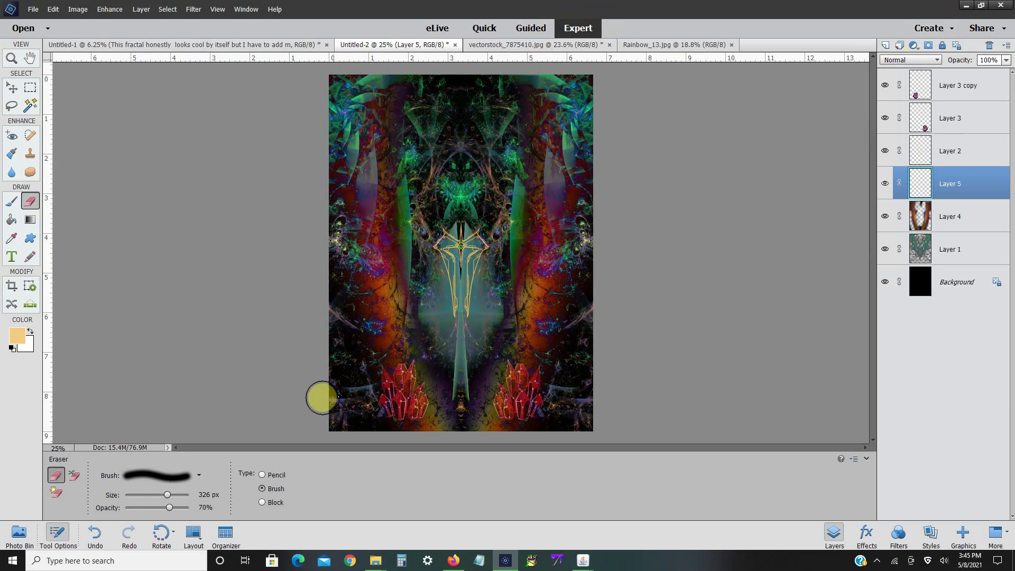
pyautogui.moveTo(375, 561)
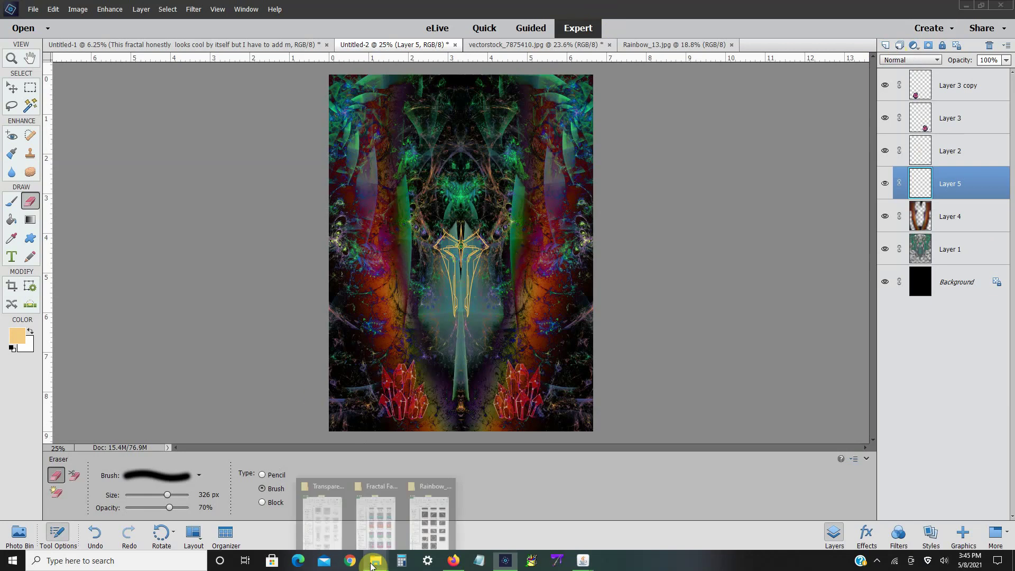
pyautogui.click(424, 527)
pyautogui.click(720, 160)
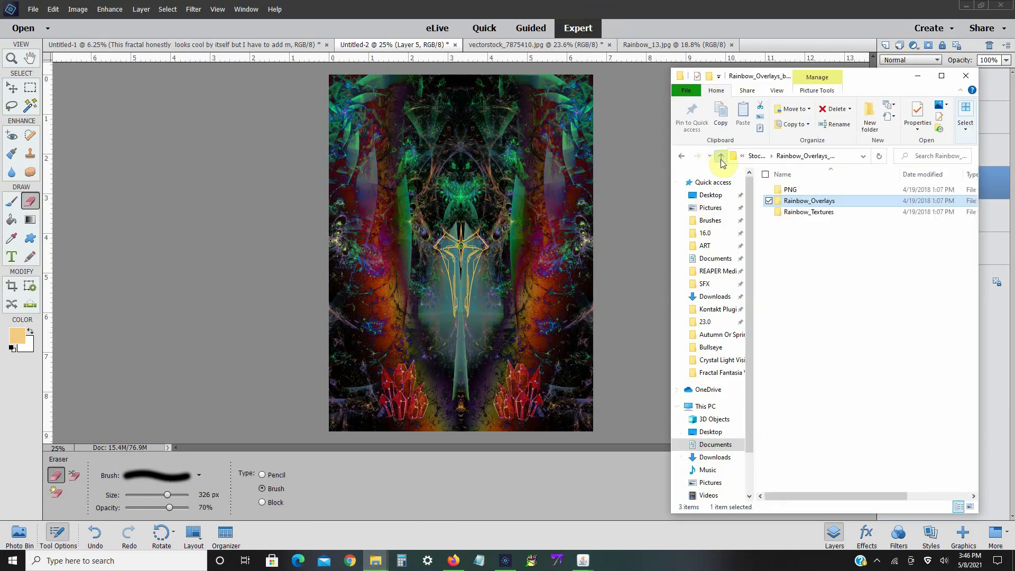
pyautogui.click(721, 160)
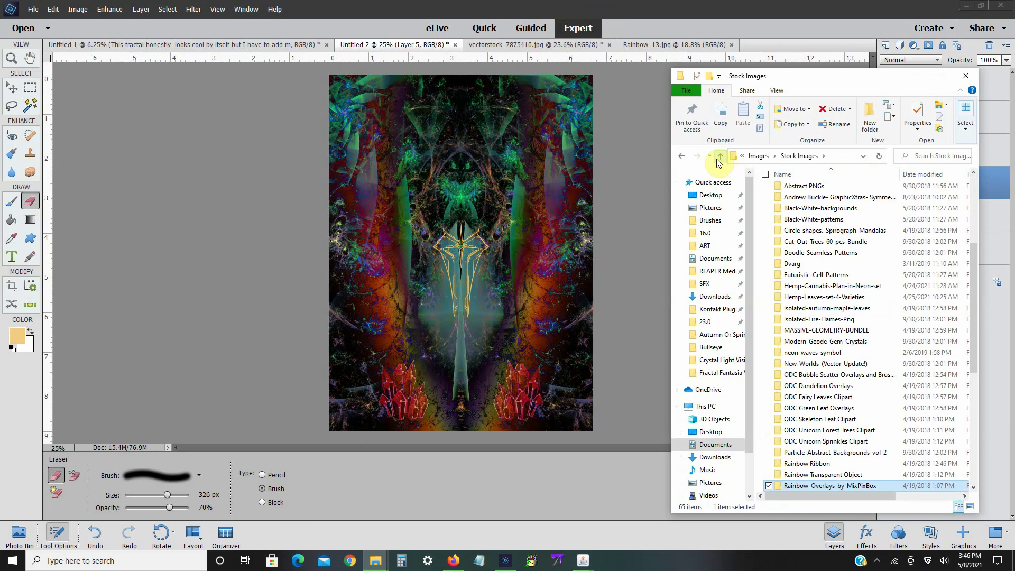
pyautogui.click(721, 160)
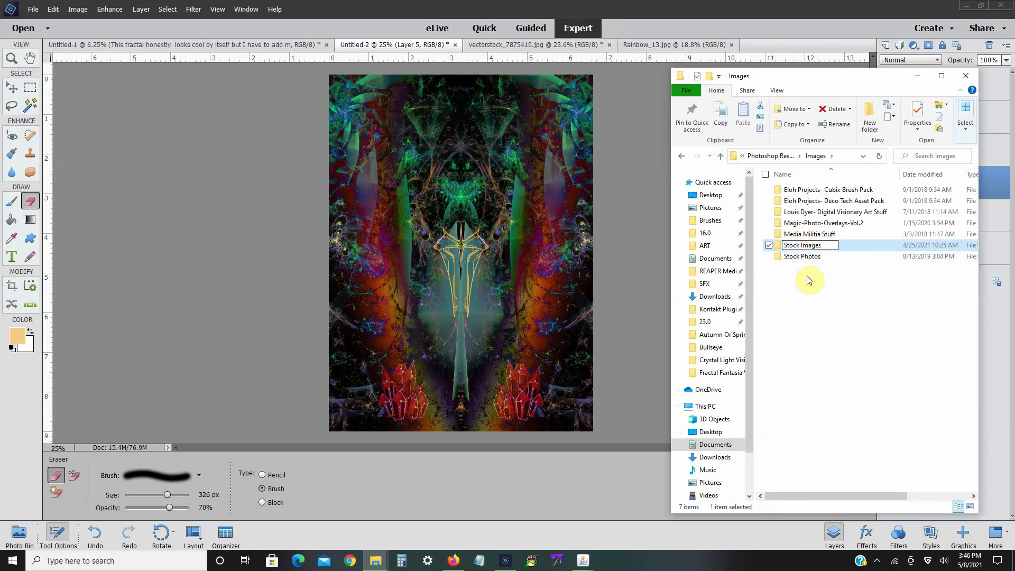
pyautogui.doubleClick(813, 247)
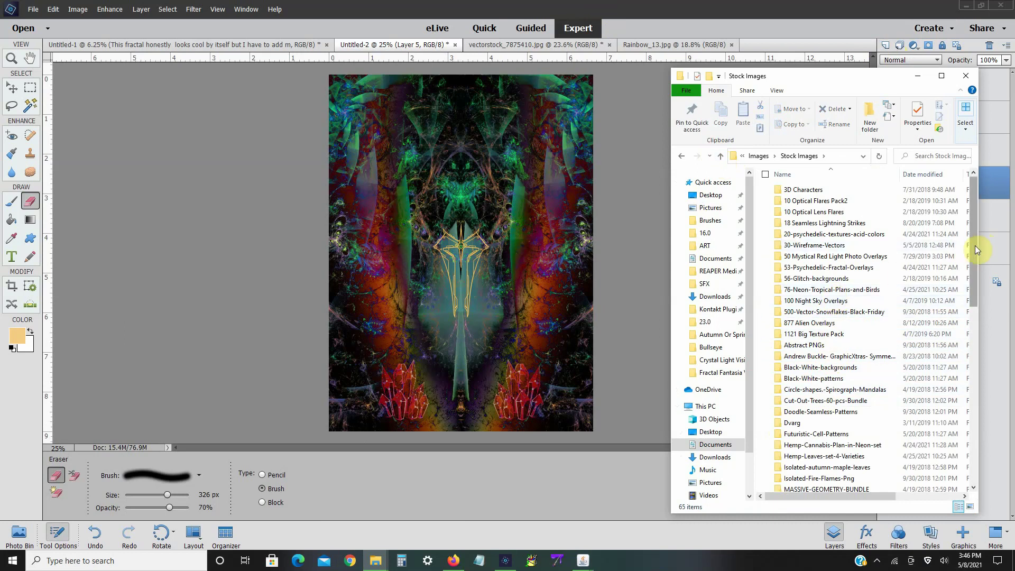
# - Find the PNG folder of 30-Wireframe-Vectors and open the wireframe star 26.png for editing
pyautogui.moveTo(975, 245); pyautogui.dragTo(975, 262)
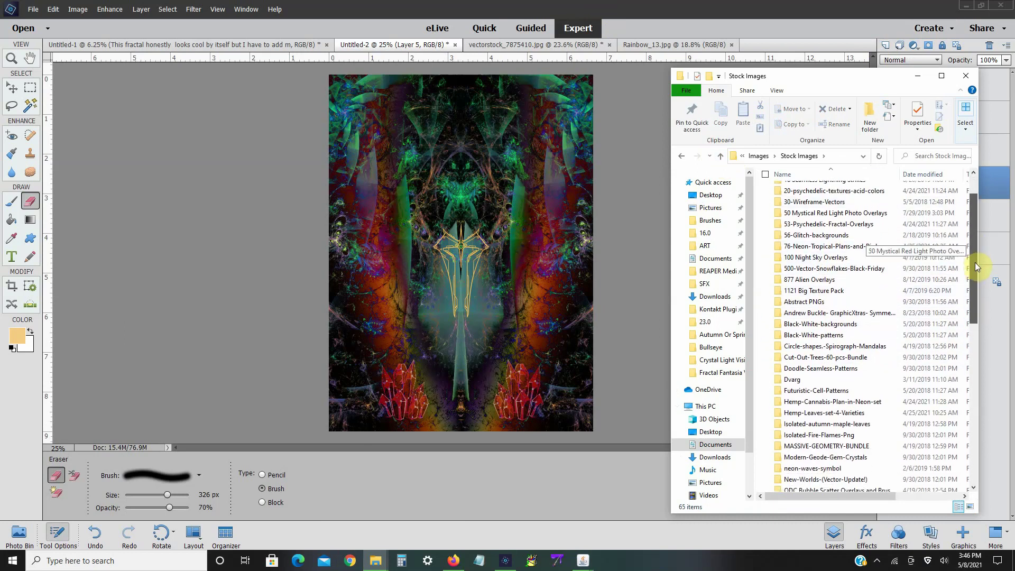
pyautogui.doubleClick(807, 470)
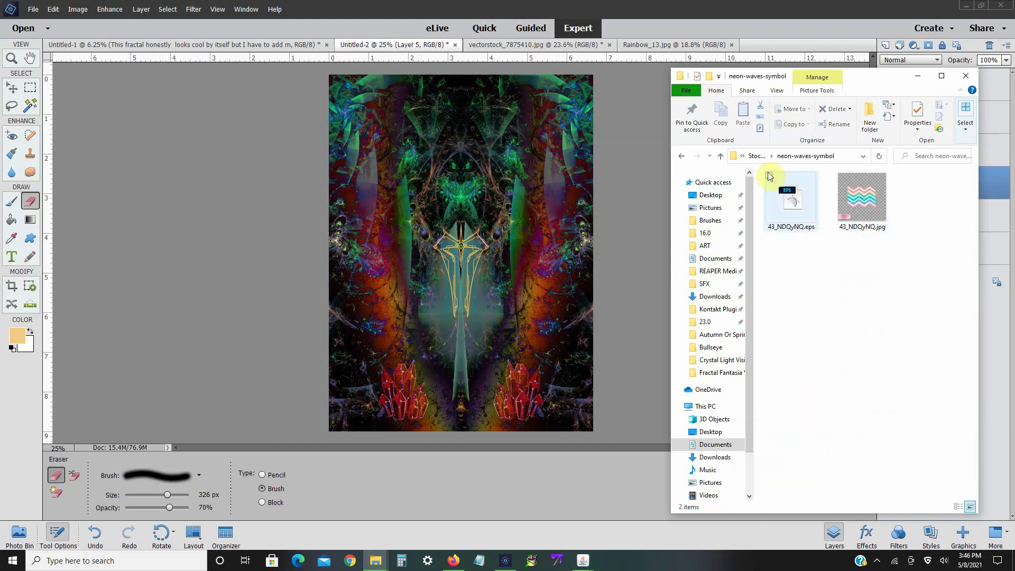
pyautogui.click(720, 156)
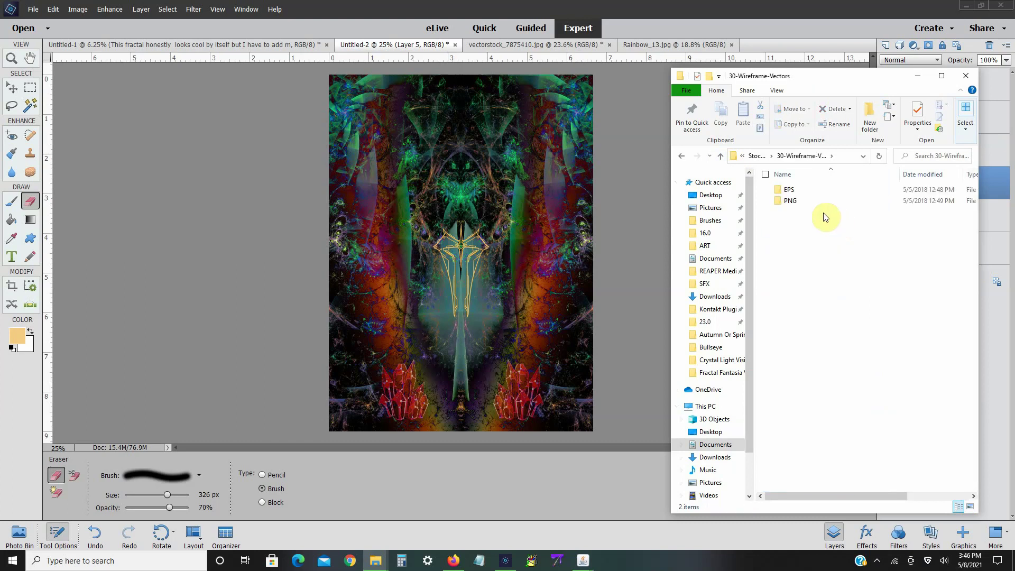
pyautogui.doubleClick(805, 200)
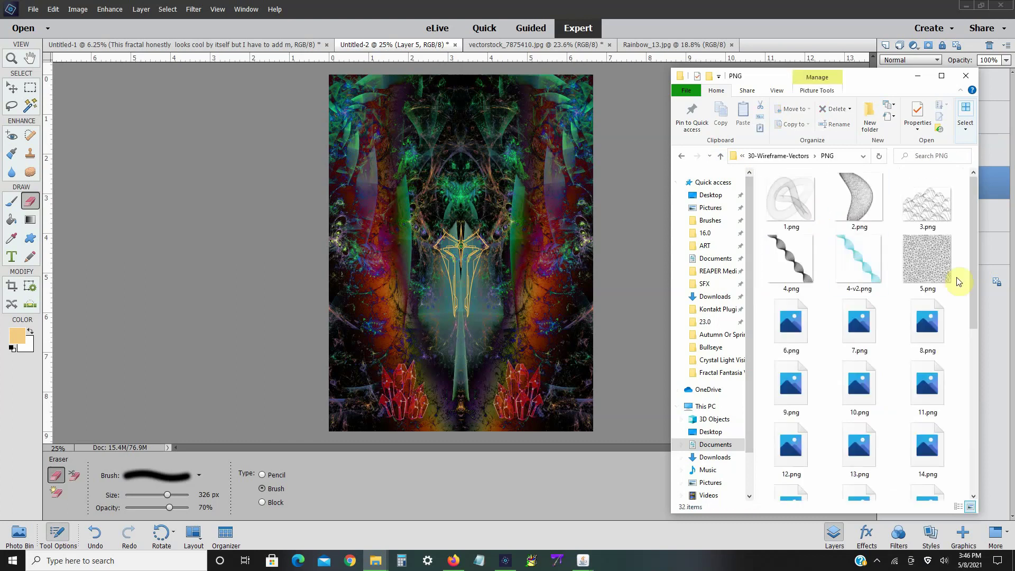
pyautogui.moveTo(977, 313); pyautogui.dragTo(961, 423)
pyautogui.click(929, 458)
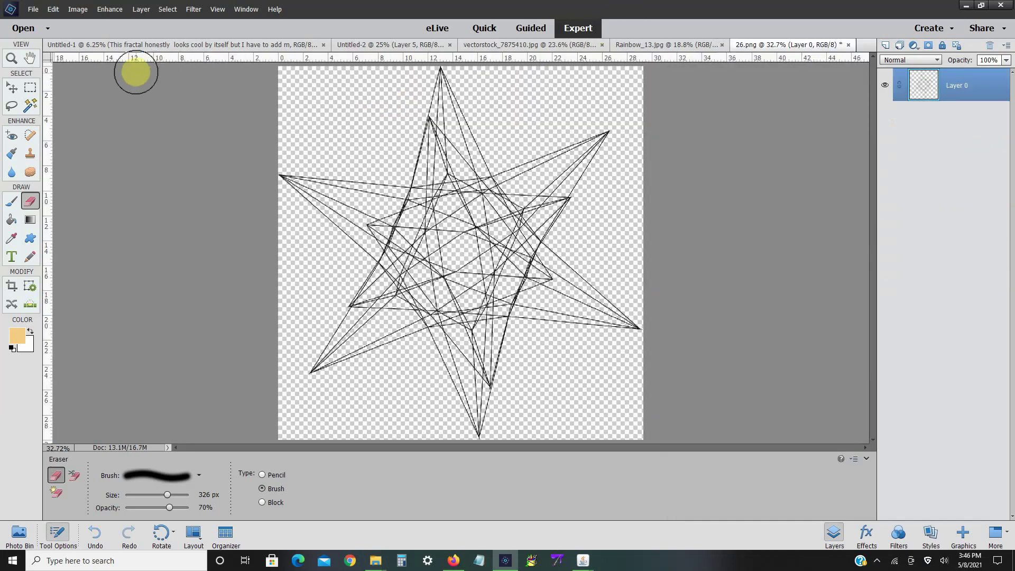
# - Colorize the black star lines orange with Hue/Saturation, using hue 40, saturation 100 and a raised lightness
pyautogui.click(112, 10)
pyautogui.moveTo(132, 115)
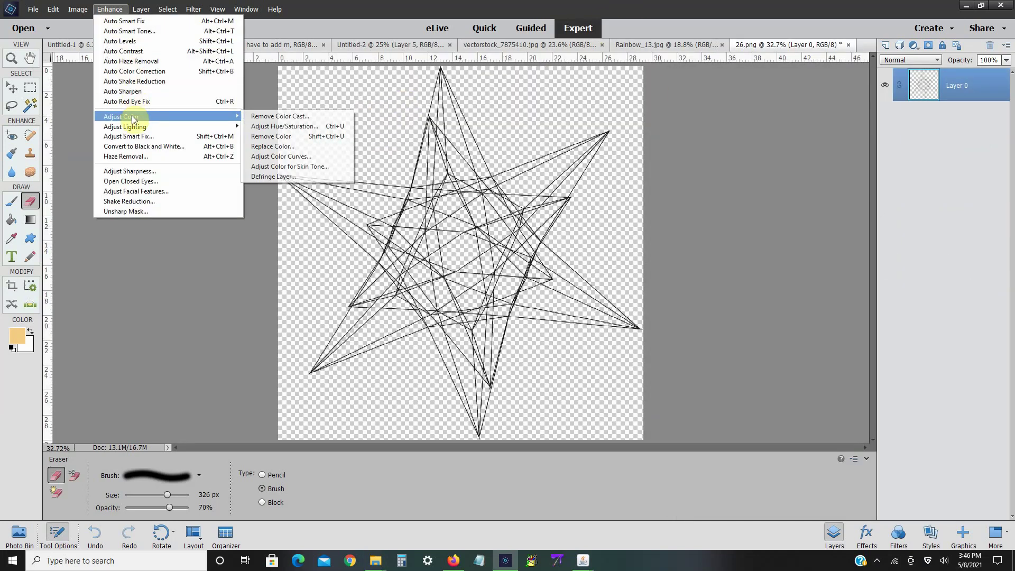
pyautogui.click(256, 125)
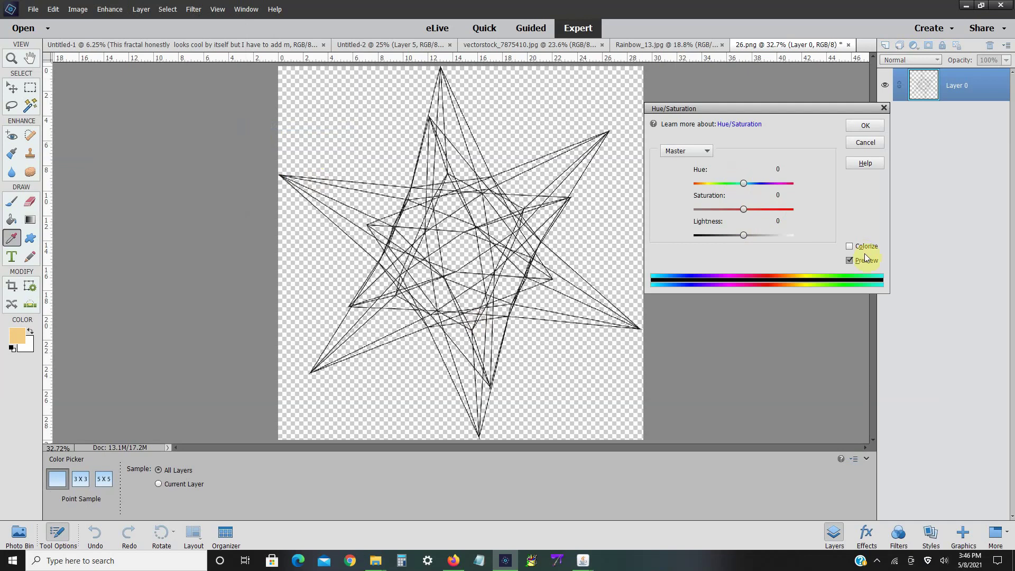
pyautogui.click(853, 246)
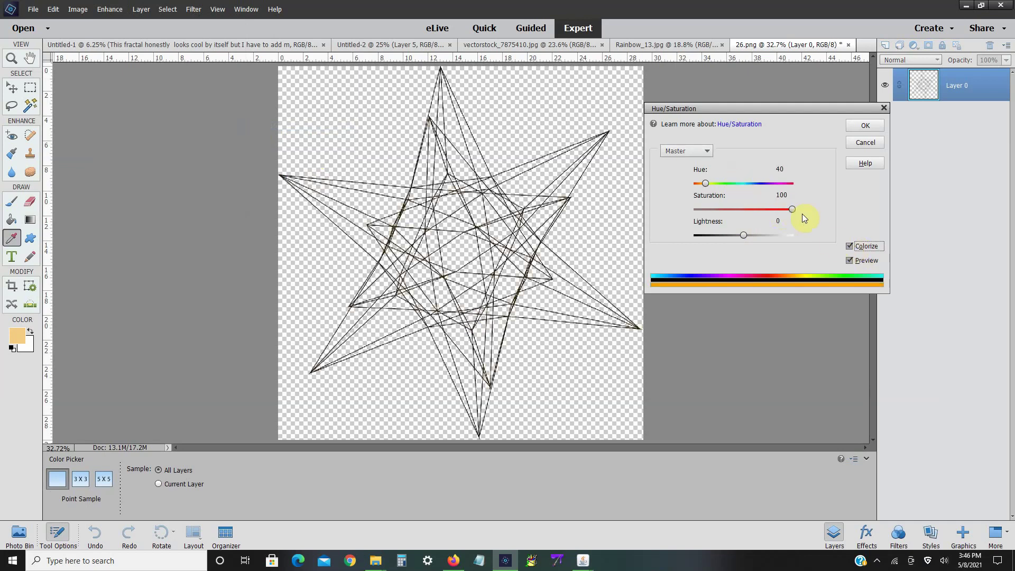
pyautogui.moveTo(743, 235); pyautogui.dragTo(766, 239)
pyautogui.click(865, 125)
pyautogui.press('e')
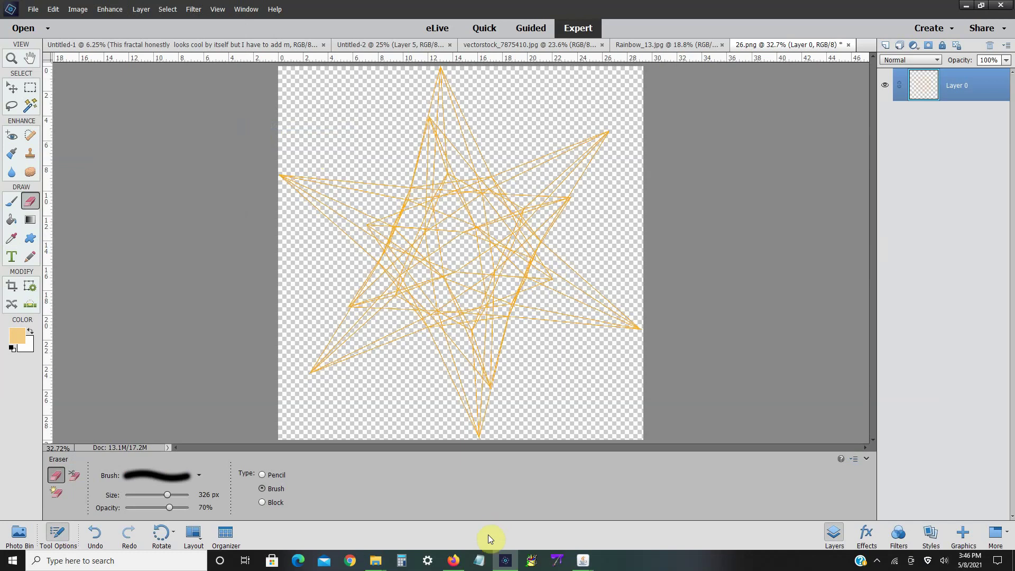
# - Select the entire 26.png canvas and copy the orange star
pyautogui.click(29, 90)
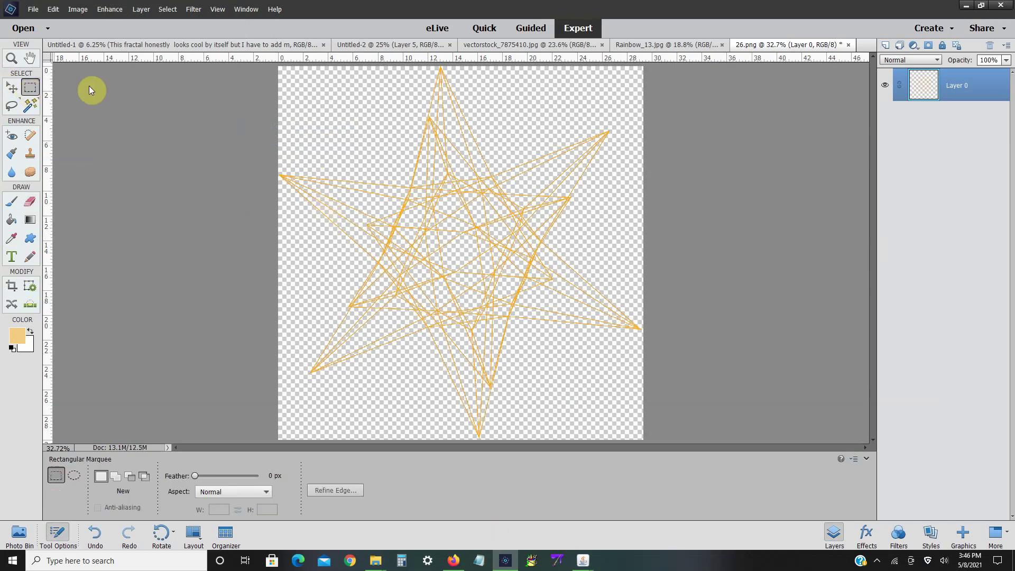
pyautogui.hotkey('ctrl', 'a')
pyautogui.click(54, 9)
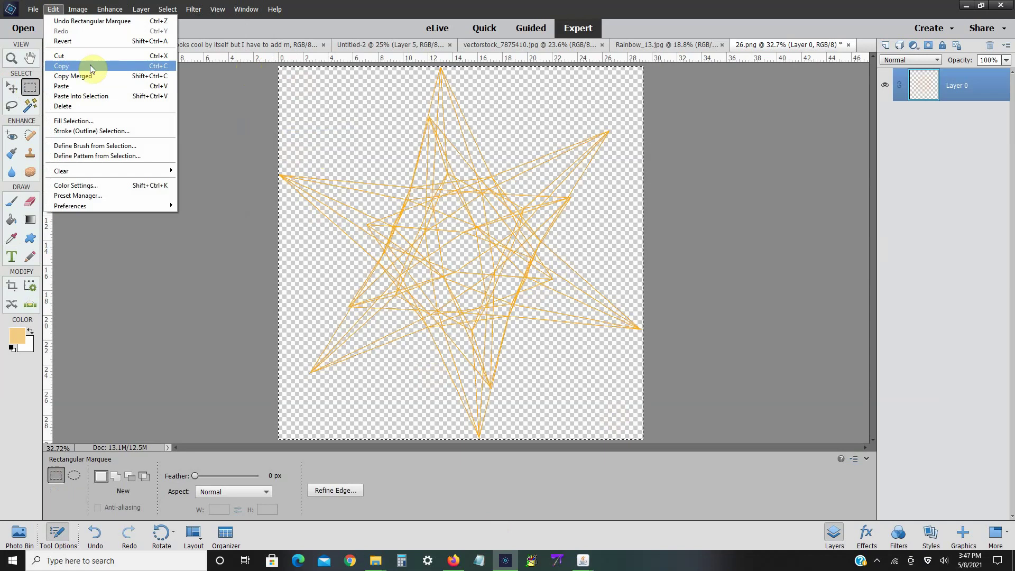
pyautogui.click(90, 65)
pyautogui.click(363, 422)
# - Switch to Firefox, browse the Discordant Discharge discography on Bandcamp and open the album Martian Mind Chips Part II
pyautogui.click(457, 560)
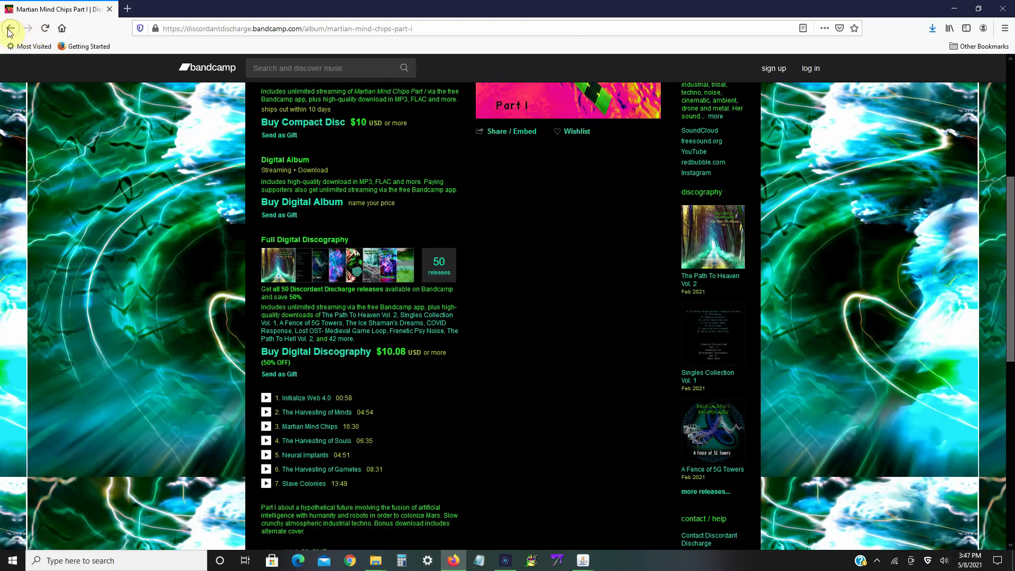
pyautogui.click(10, 30)
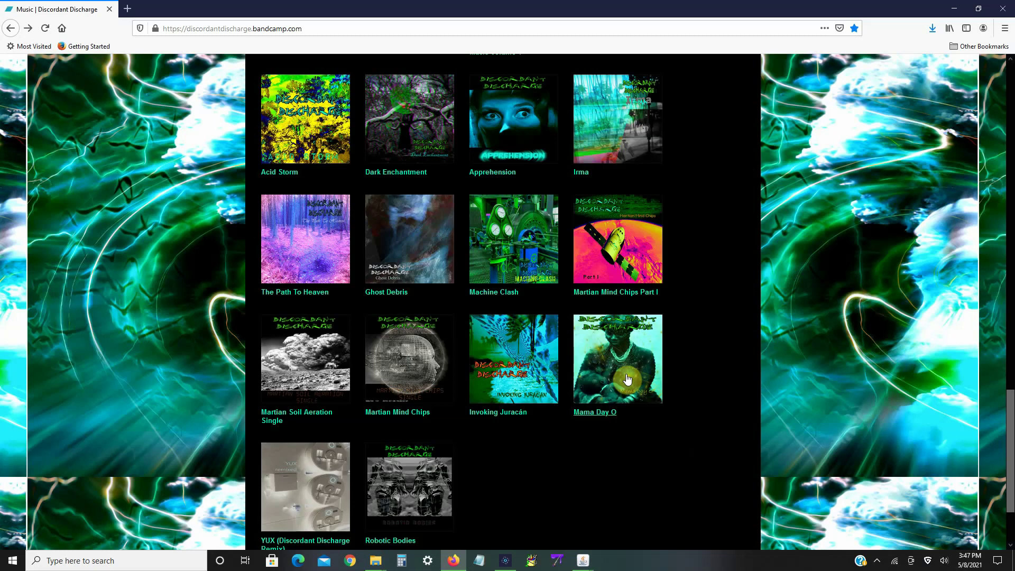
pyautogui.scroll(-2, 628, 379)
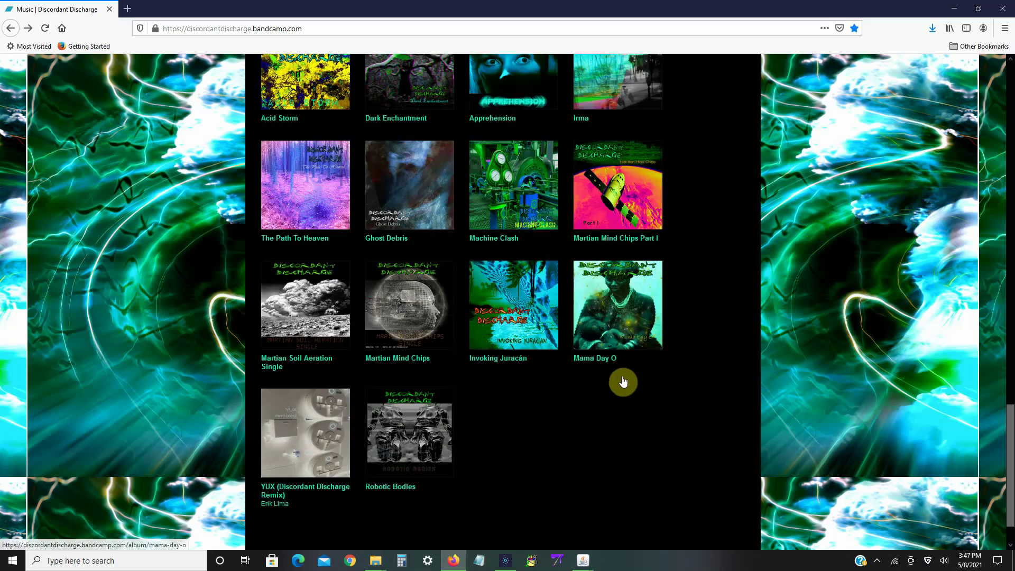
pyautogui.scroll(3, 622, 379)
pyautogui.scroll(4, 623, 381)
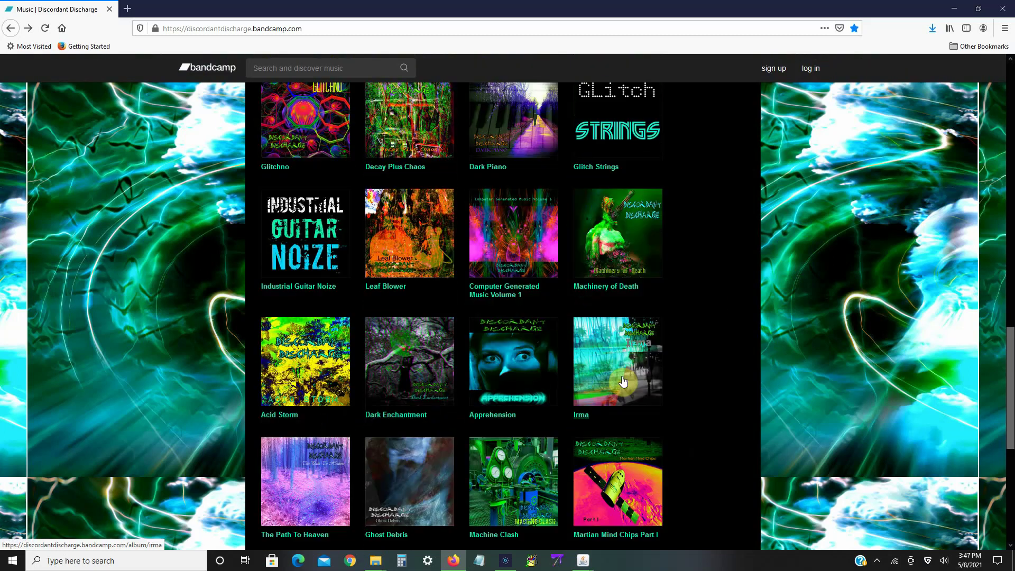
pyautogui.scroll(4, 623, 380)
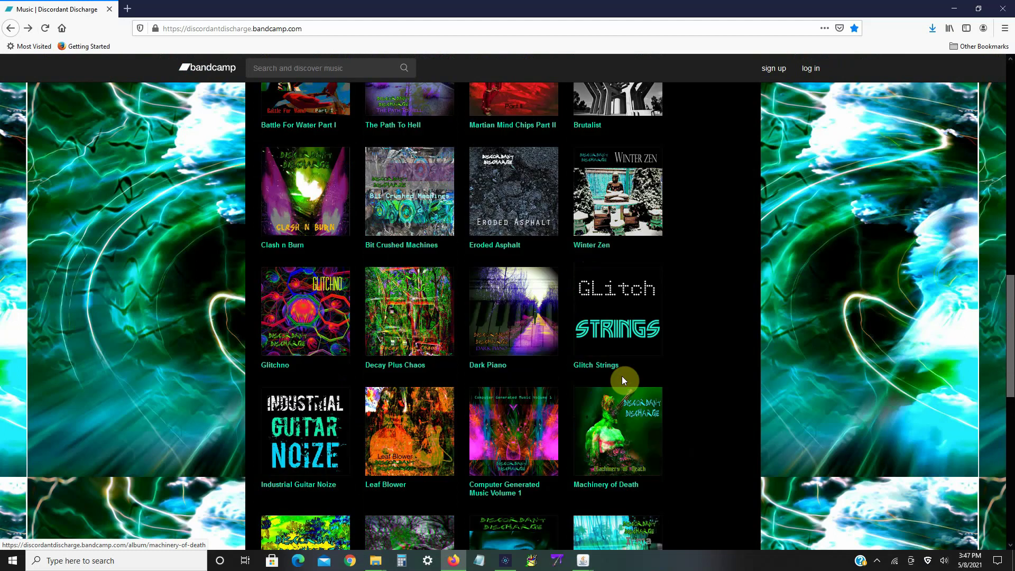
pyautogui.scroll(5, 621, 375)
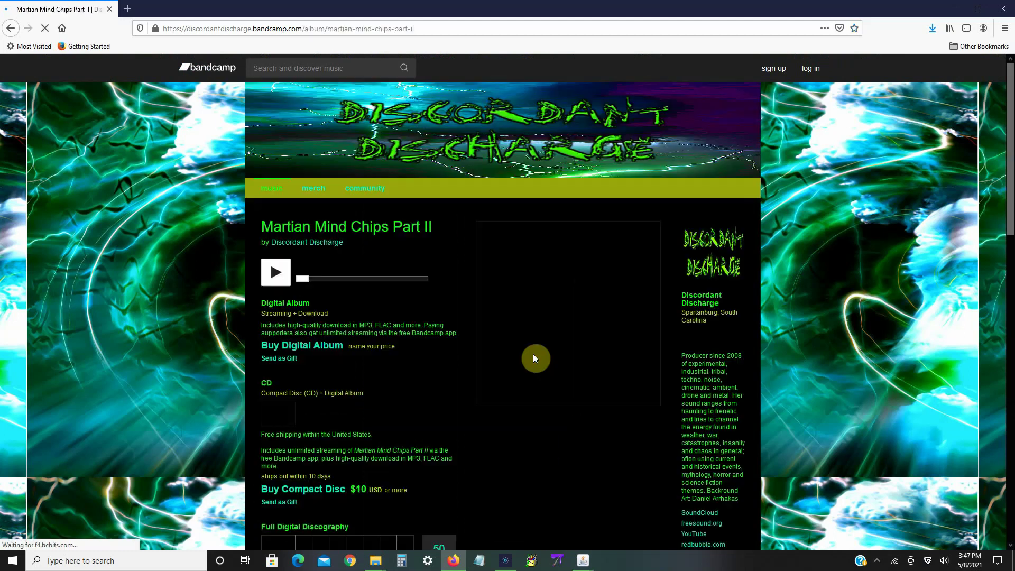
# - Play the album's first track, Initialize Web 5.0, and minimise the browser to return to Photoshop Elements
pyautogui.scroll(-5, 317, 411)
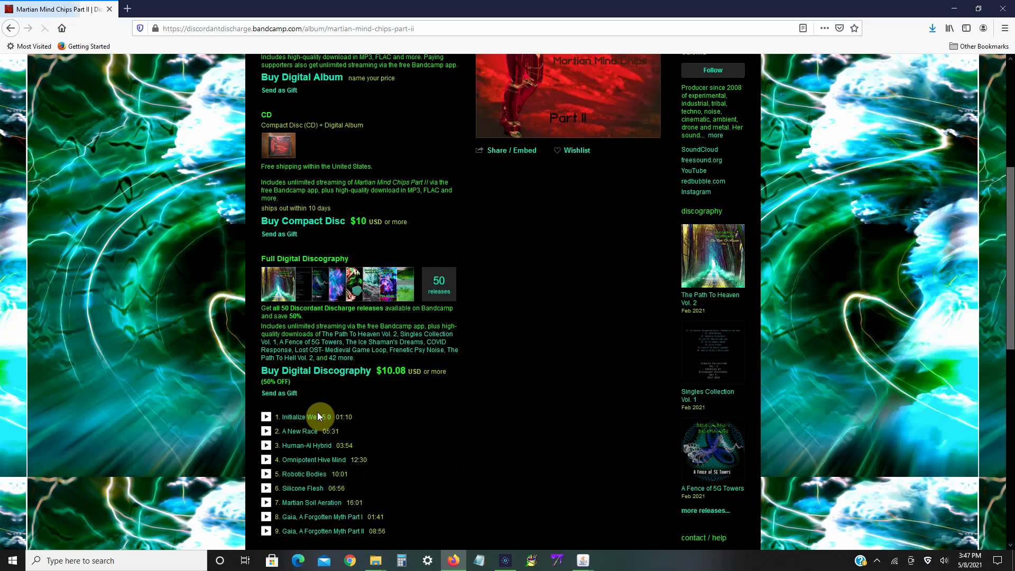
pyautogui.scroll(-7, 271, 320)
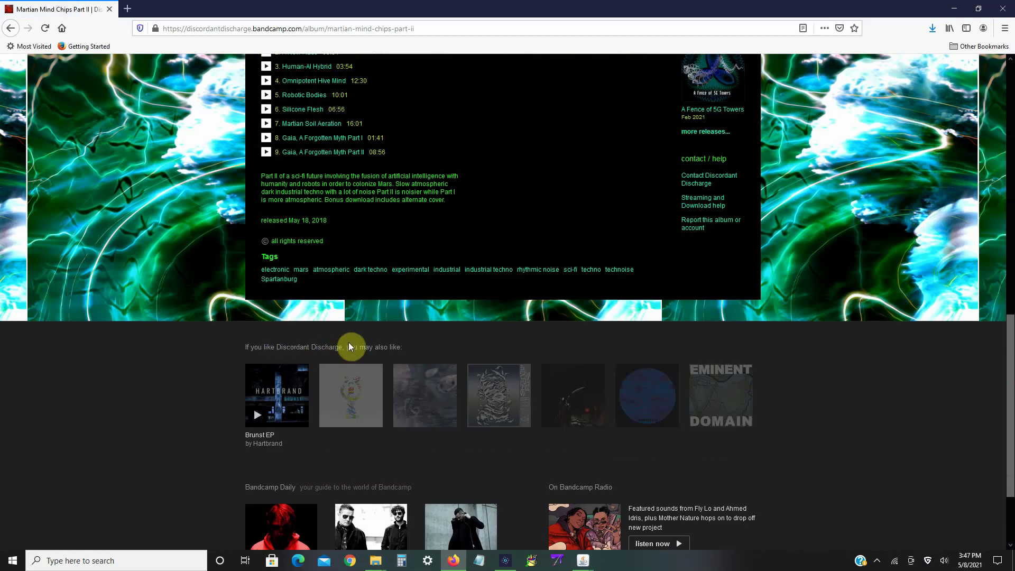
pyautogui.scroll(8, 349, 346)
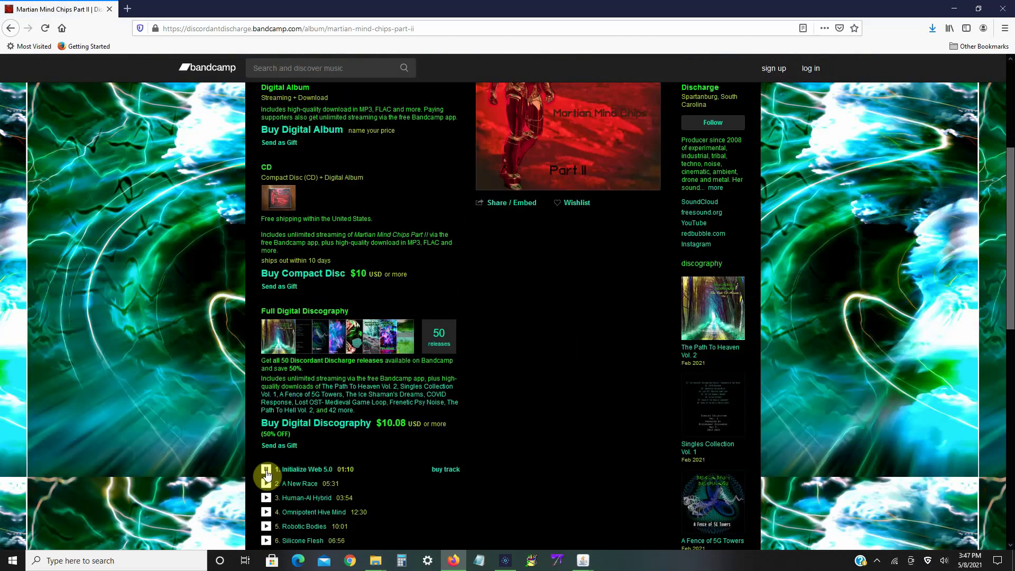
pyautogui.scroll(4, 481, 384)
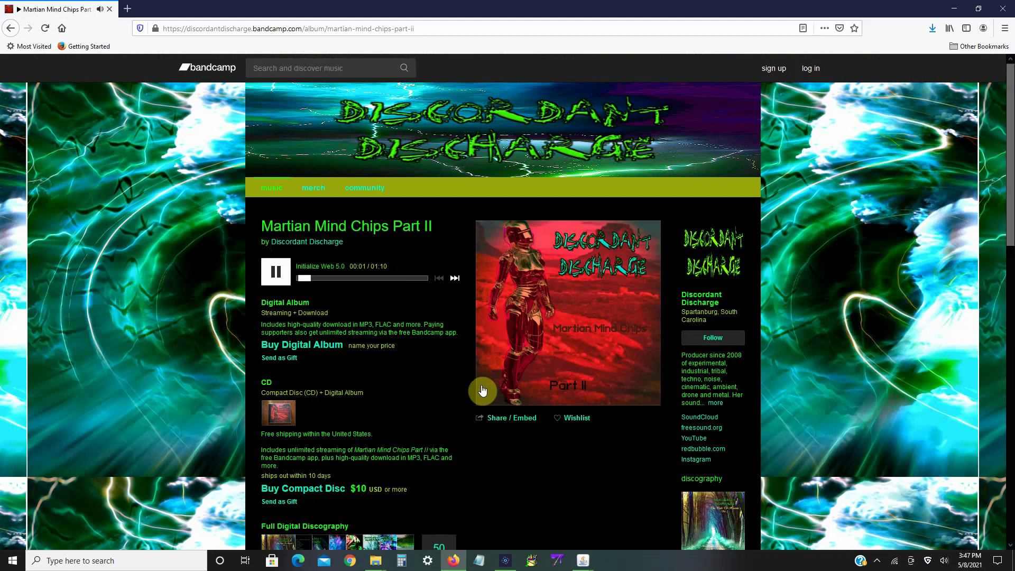
pyautogui.click(954, 8)
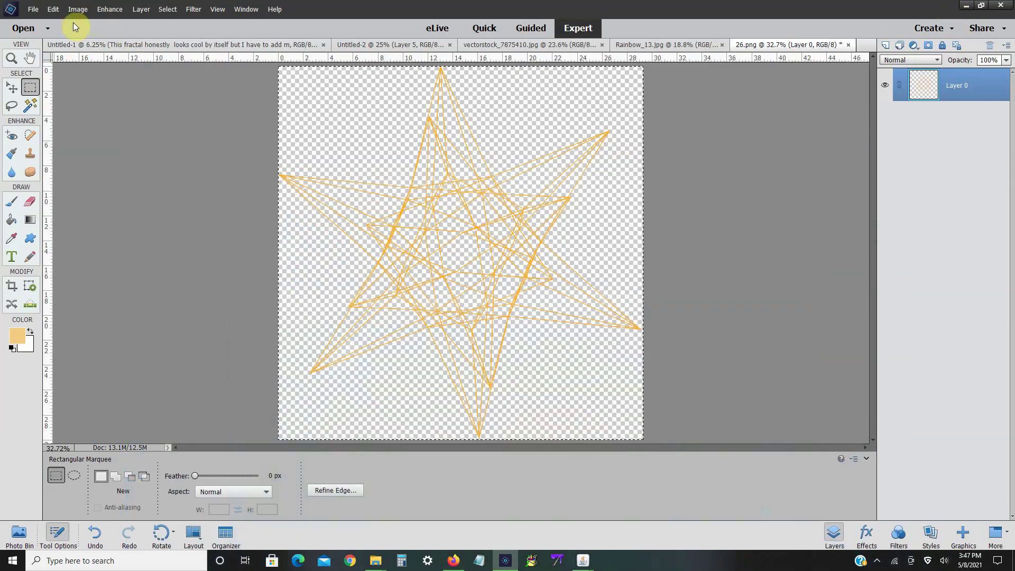
# - Copy the orange star from 26.png and paste it into Layer 5 of the Untitled-2 artwork
pyautogui.click(53, 9)
pyautogui.click(68, 70)
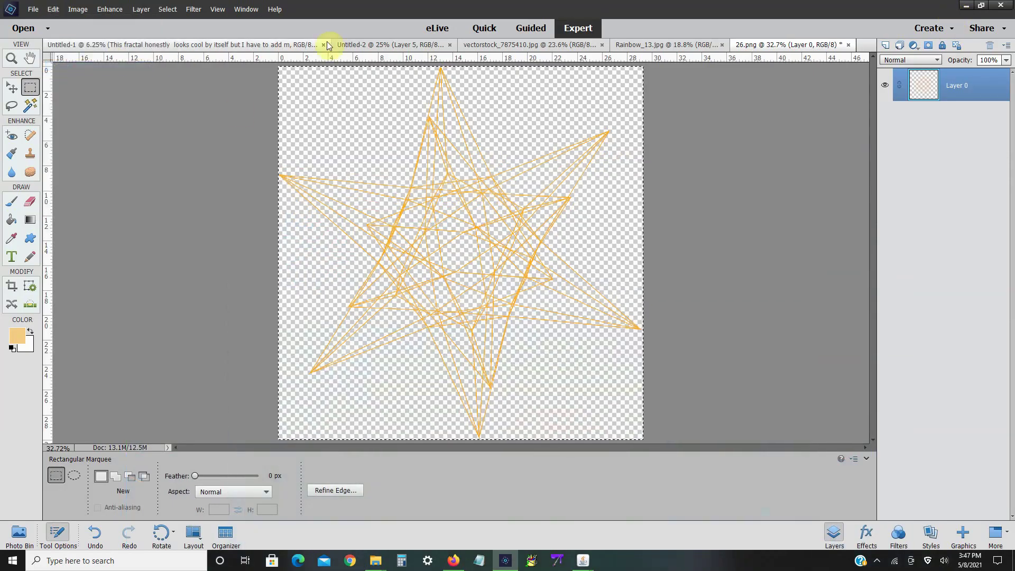
pyautogui.click(389, 46)
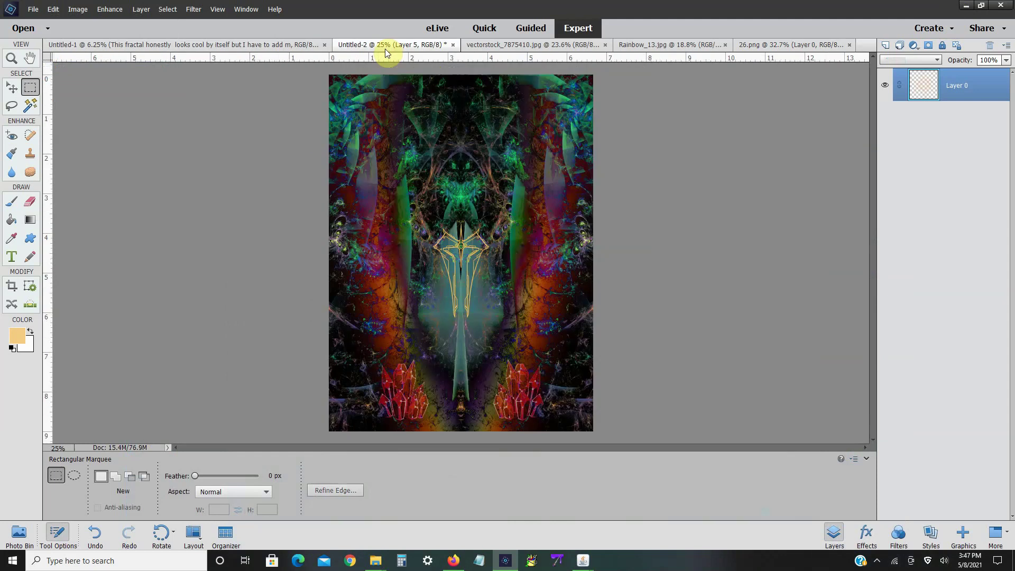
pyautogui.click(78, 11)
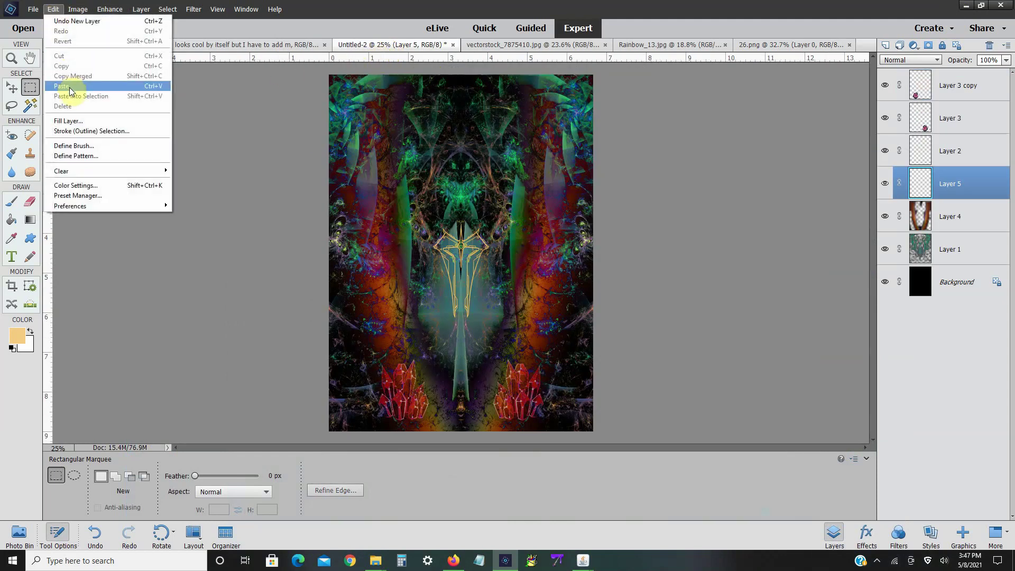
pyautogui.click(107, 86)
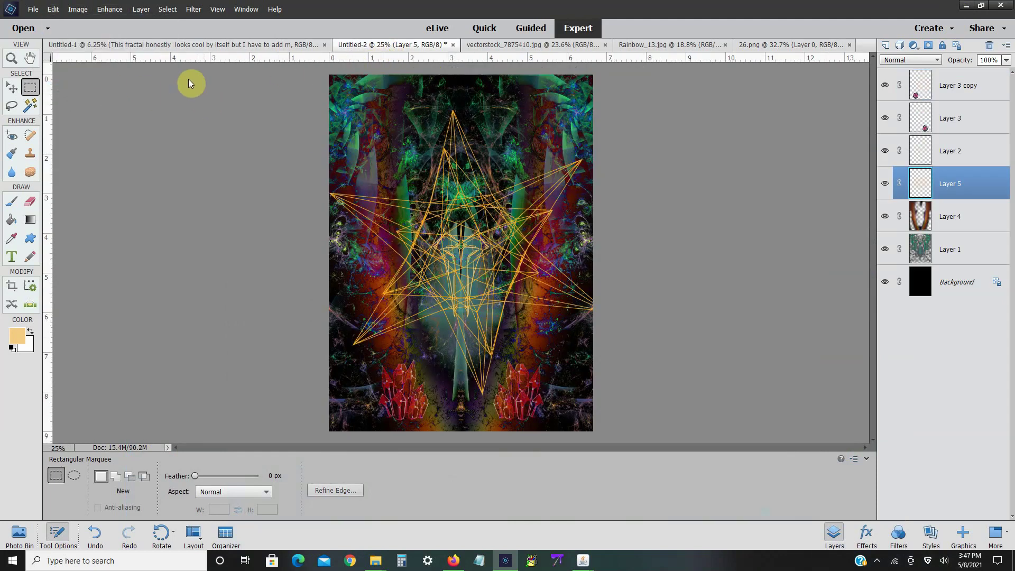
# - Free-transform the pasted star, scaling it down to about 31% and moving it to the upper middle of the artwork
pyautogui.click(78, 9)
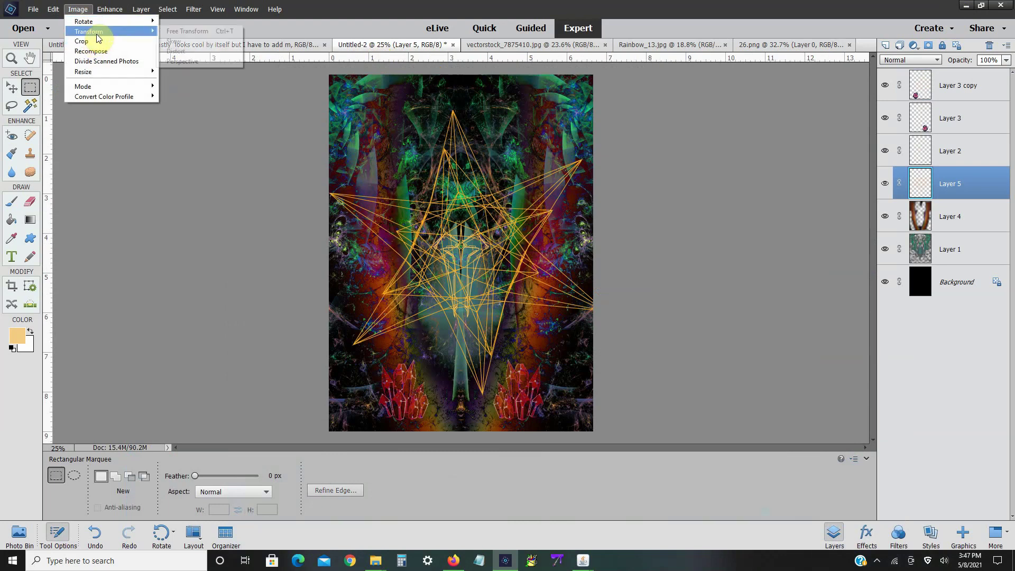
pyautogui.moveTo(122, 31)
pyautogui.click(193, 33)
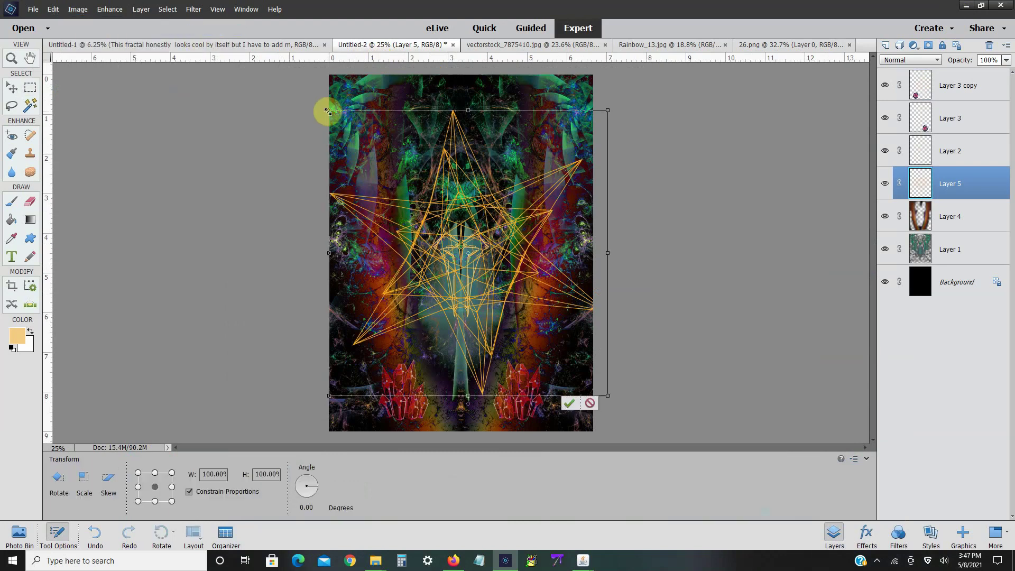
pyautogui.moveTo(327, 108); pyautogui.dragTo(500, 285)
pyautogui.moveTo(546, 320); pyautogui.dragTo(464, 135)
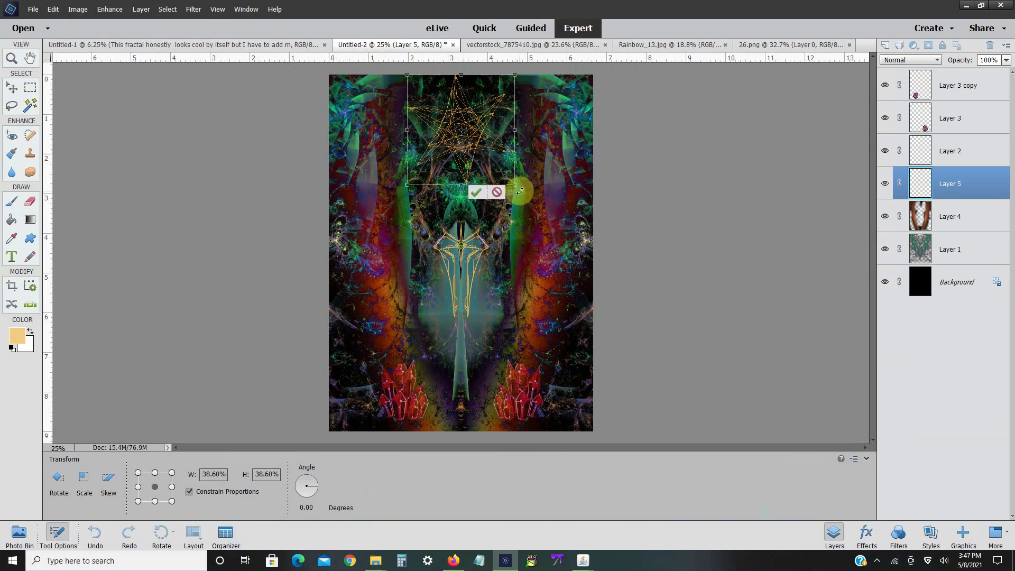
pyautogui.moveTo(520, 191); pyautogui.dragTo(493, 149)
pyautogui.hotkey('shift', 'Left')
pyautogui.hotkey('shift', 'Left')
pyautogui.hotkey('shift', 'Left')
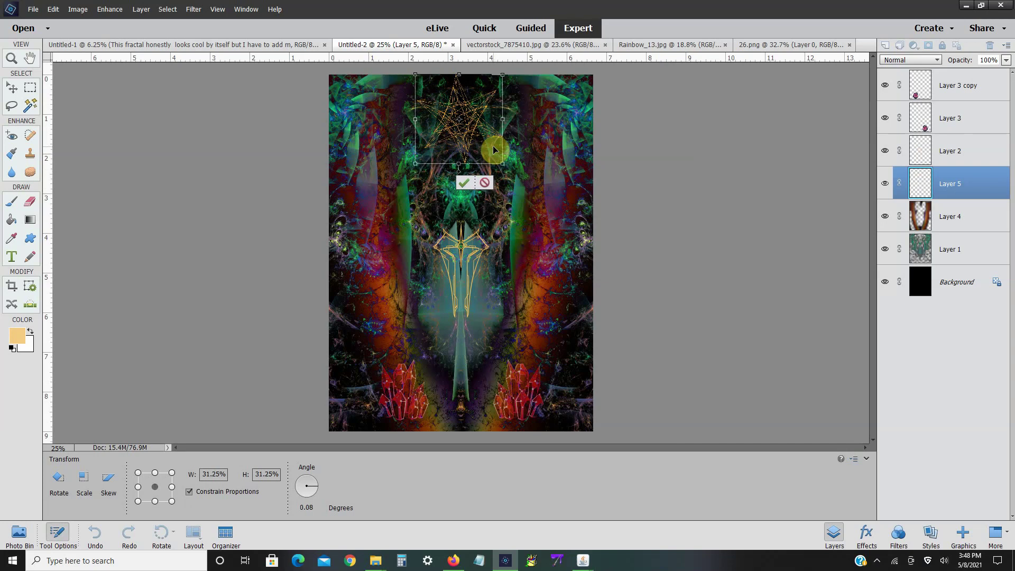
pyautogui.hotkey('shift', 'Left')
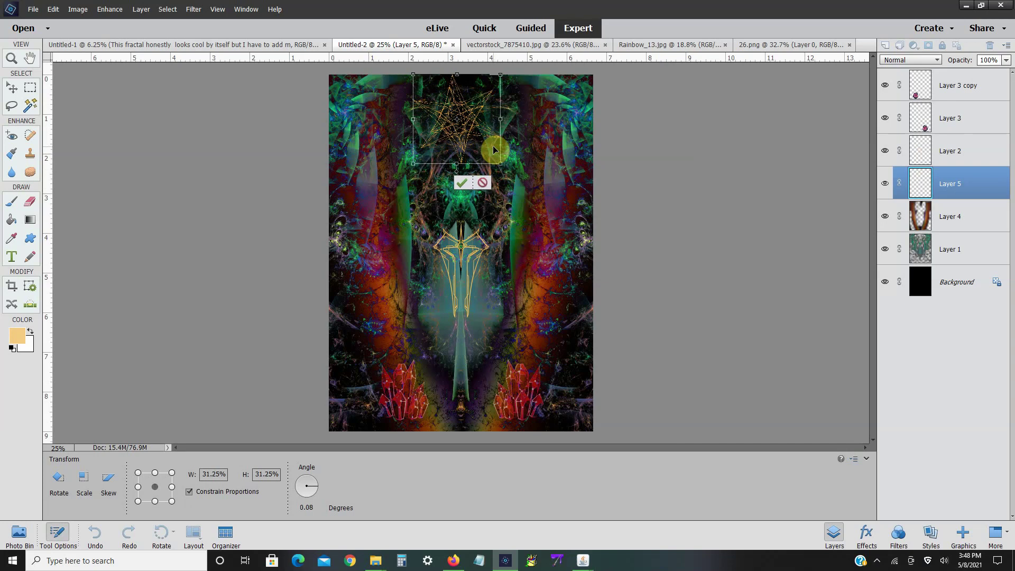
# - Shrink the star further to about 26%, centre it horizontally above the green creature's head and apply the transform
pyautogui.moveTo(500, 163); pyautogui.dragTo(495, 157)
pyautogui.hotkey('shift', 'Right')
pyautogui.hotkey('shift', 'Right')
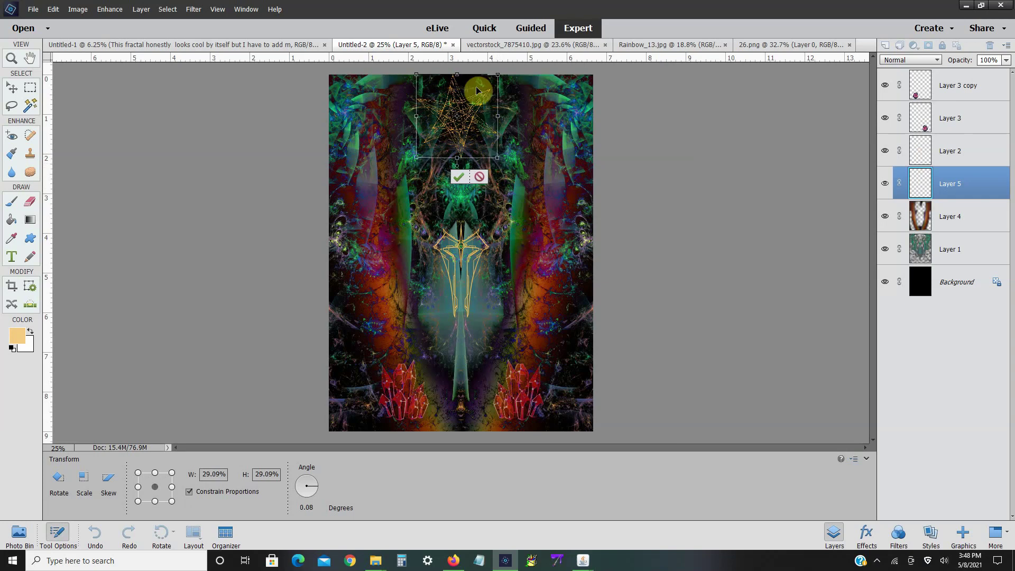
pyautogui.moveTo(497, 74); pyautogui.dragTo(488, 84)
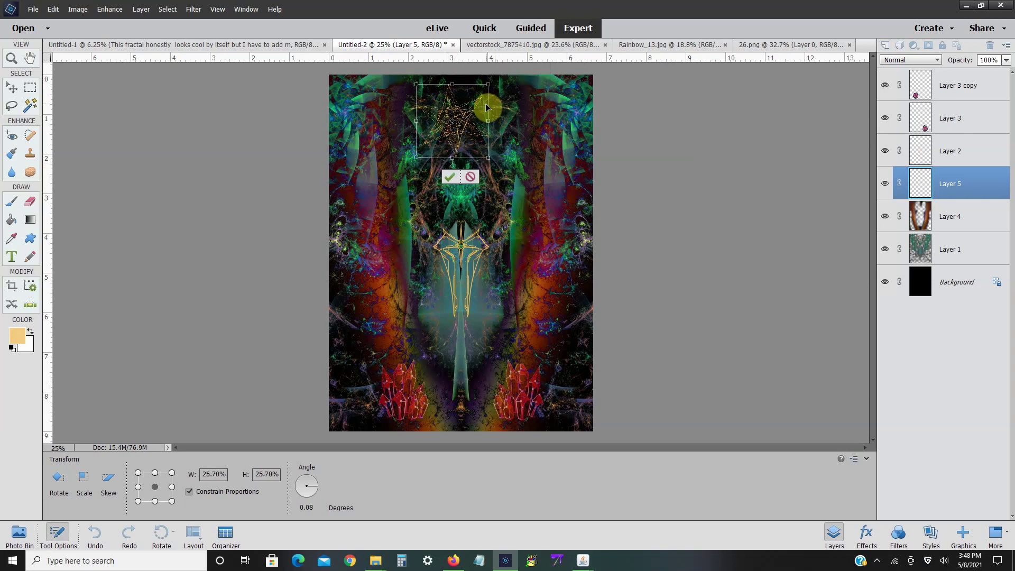
pyautogui.hotkey('shift', 'Right')
pyautogui.hotkey('shift', 'Right')
pyautogui.hotkey('shift', 'Right')
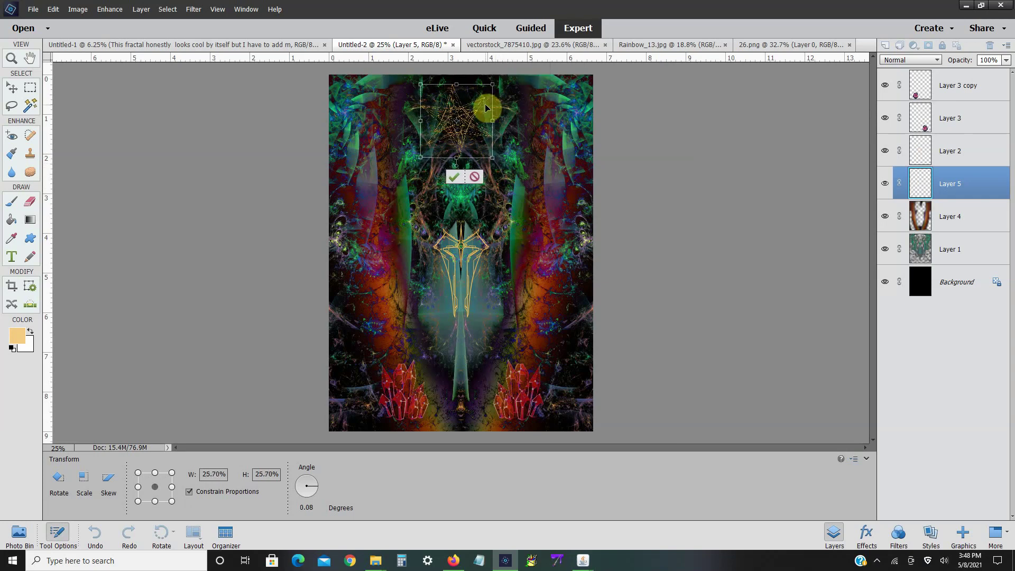
pyautogui.click(453, 178)
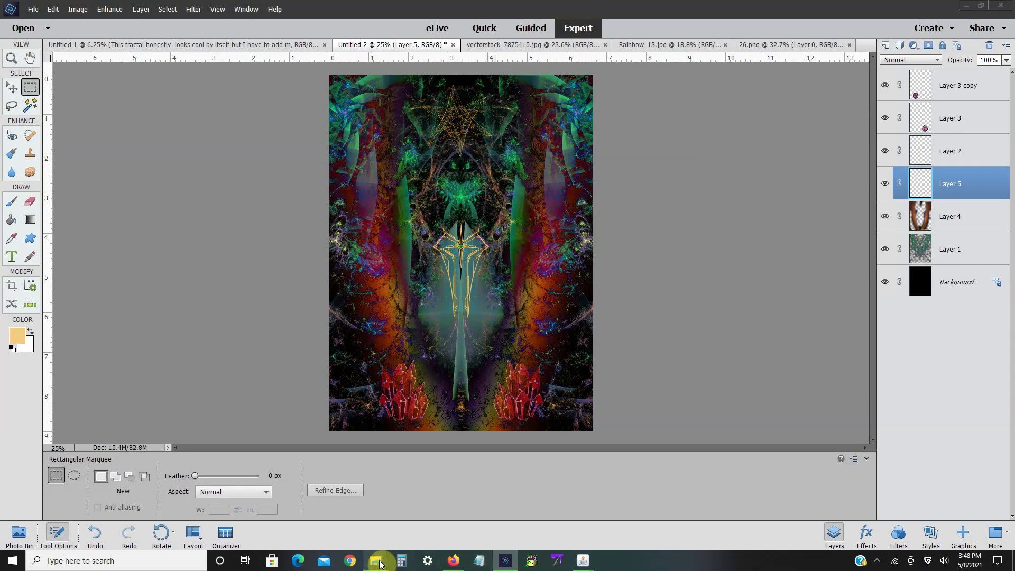
# - Switch to File Explorer, return to the Stock Images folder and open Retro-inspired-grid-landscapes, Grid landscapes, PNG
pyautogui.moveTo(388, 565)
pyautogui.click(424, 531)
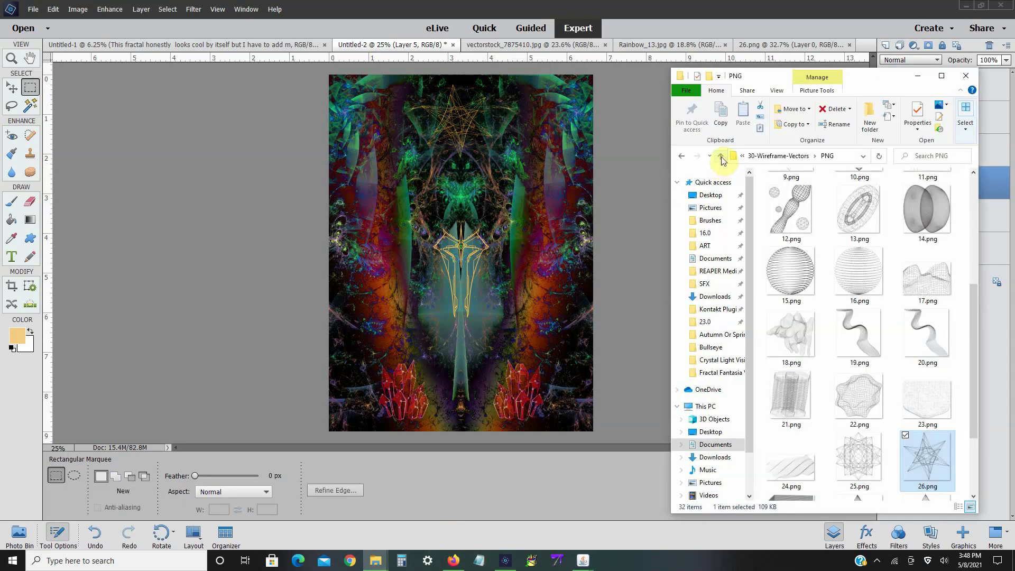
pyautogui.click(721, 157)
pyautogui.click(721, 157)
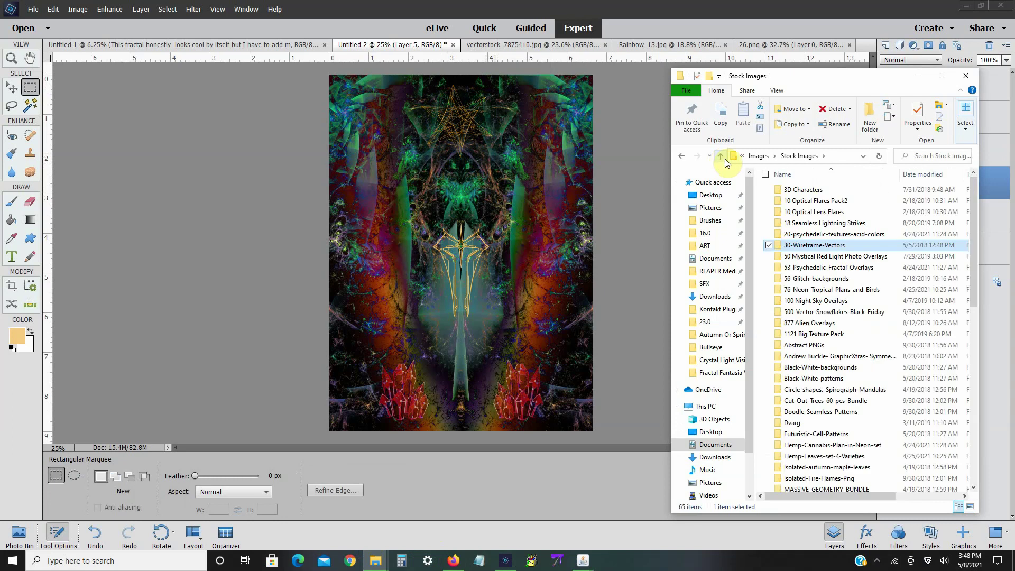
pyautogui.moveTo(972, 214)
pyautogui.mouseDown()
pyautogui.moveTo(953, 357)
pyautogui.moveTo(961, 216)
pyautogui.mouseUp()
pyautogui.moveTo(977, 259); pyautogui.dragTo(968, 350)
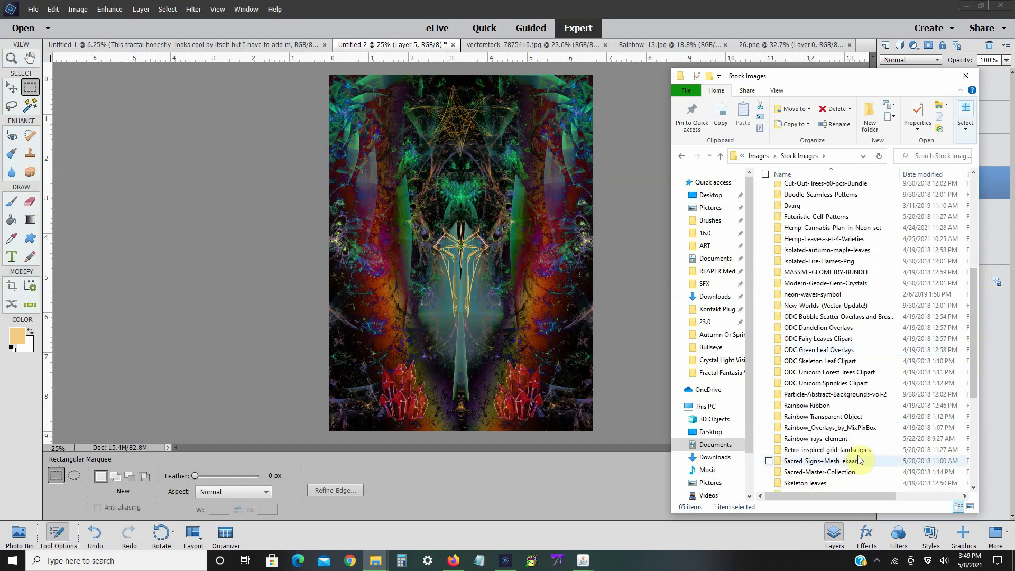
pyautogui.doubleClick(858, 450)
pyautogui.click(813, 191)
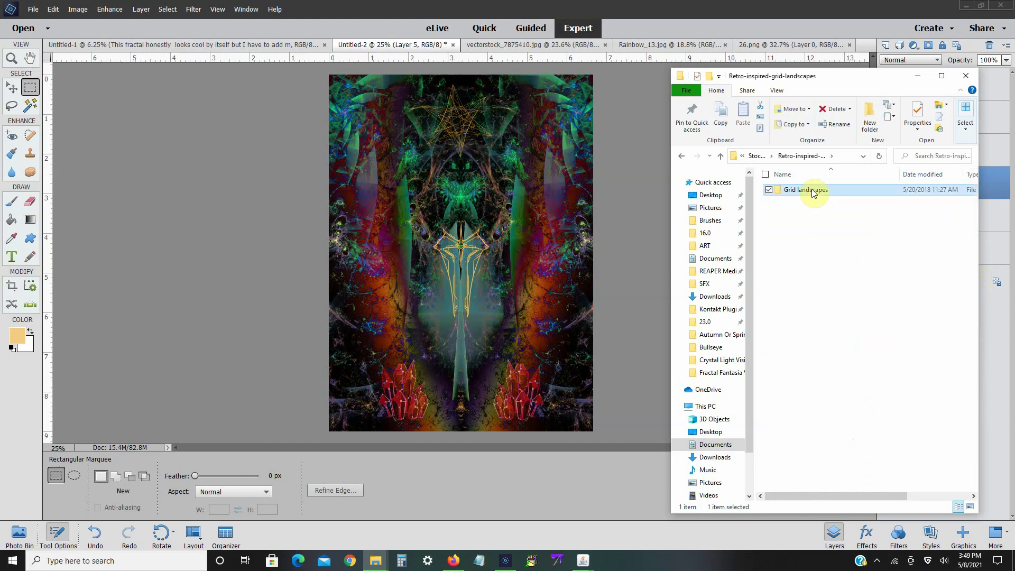
pyautogui.doubleClick(813, 191)
pyautogui.click(817, 223)
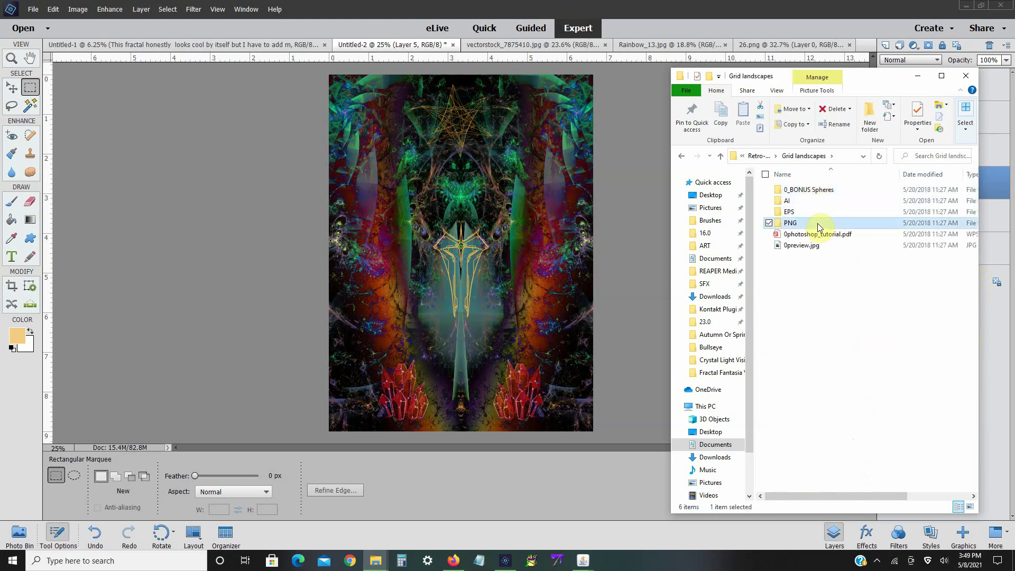
pyautogui.doubleClick(817, 223)
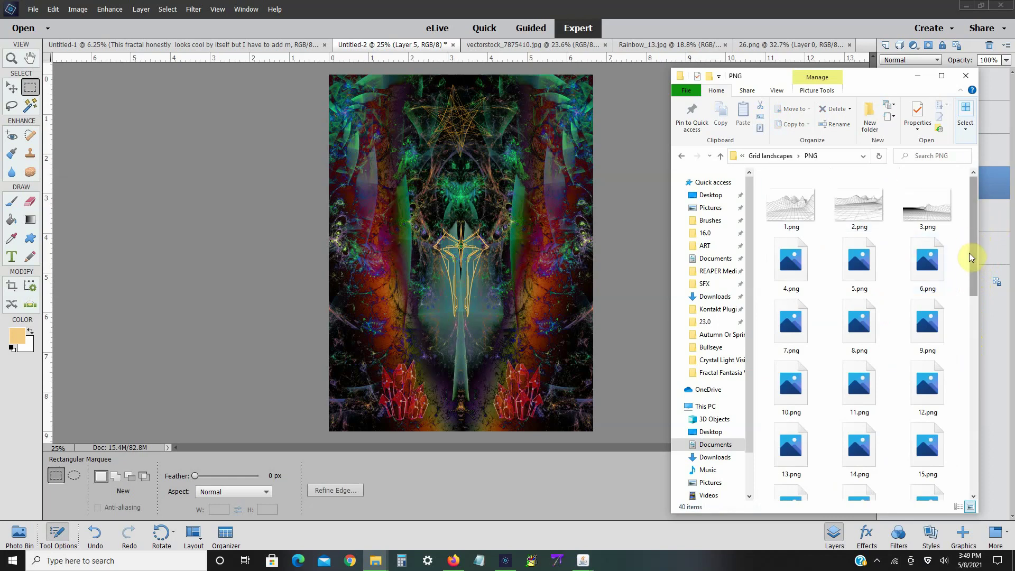
# - Find the 9.png grid landscape in the PNG folder and open it in Photoshop Elements
pyautogui.moveTo(971, 258); pyautogui.dragTo(960, 306)
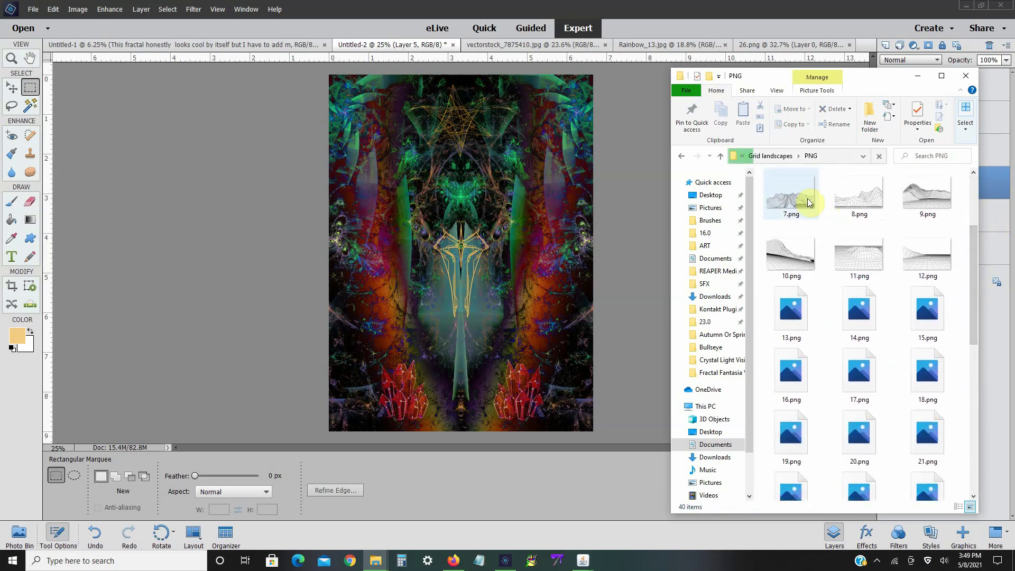
pyautogui.click(905, 196)
pyautogui.click(618, 211)
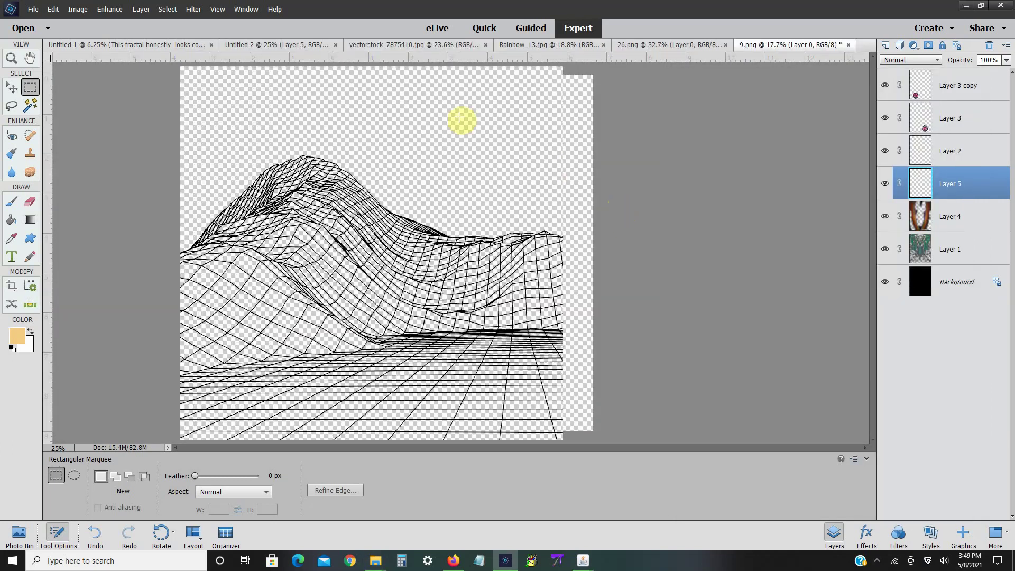
# - Try to colorize the black grid landscape blue with Hue/Saturation, using hue 207, saturation 100 and lightness 0
pyautogui.click(115, 10)
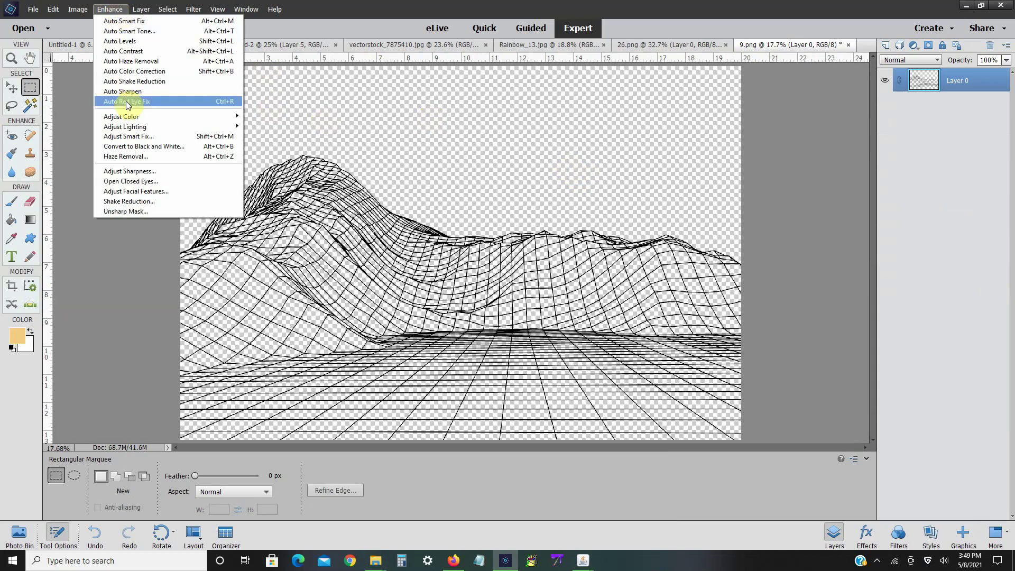
pyautogui.moveTo(132, 118)
pyautogui.click(272, 128)
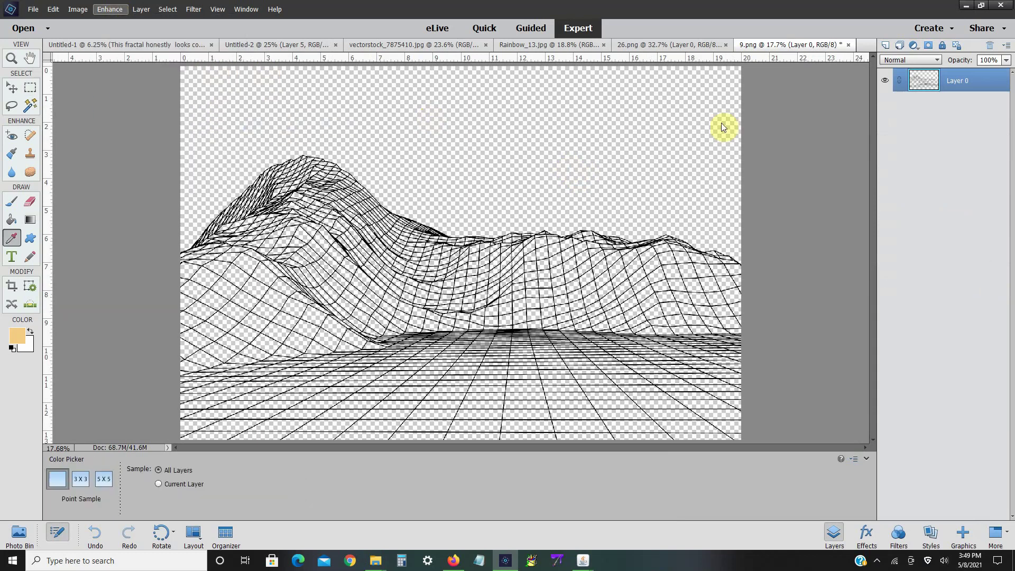
pyautogui.click(850, 246)
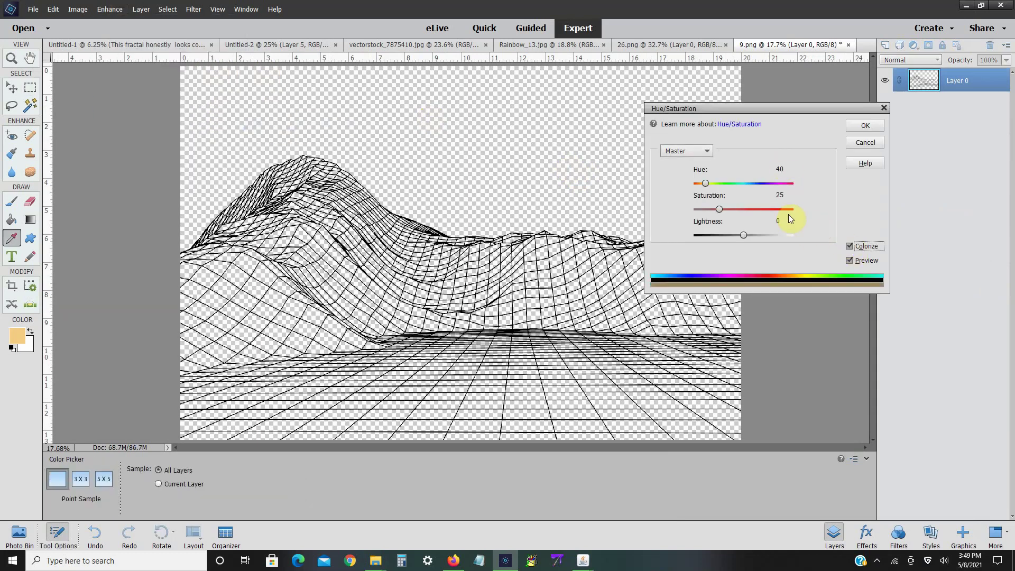
pyautogui.click(787, 210)
pyautogui.moveTo(707, 183); pyautogui.dragTo(751, 182)
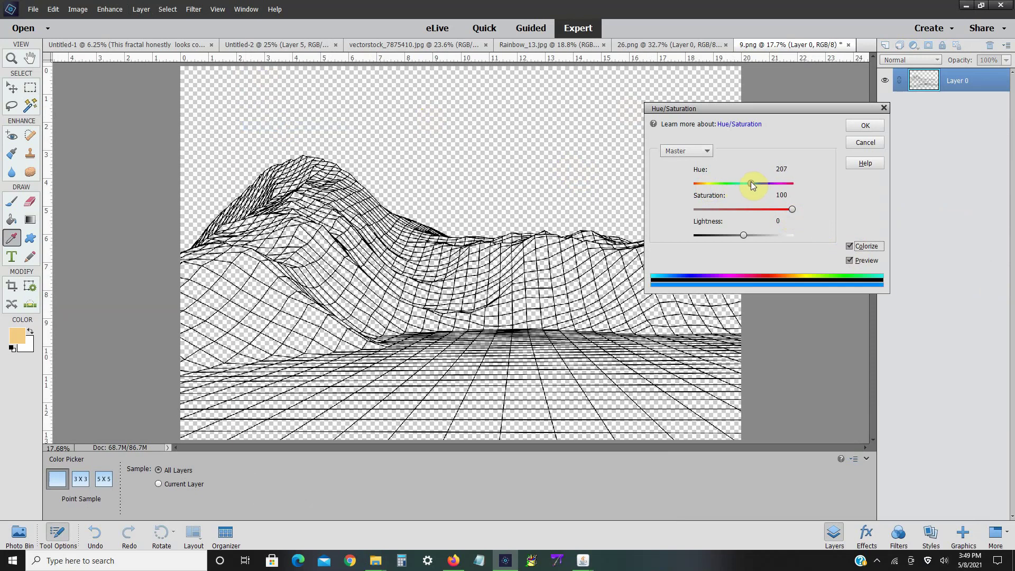
pyautogui.click(863, 127)
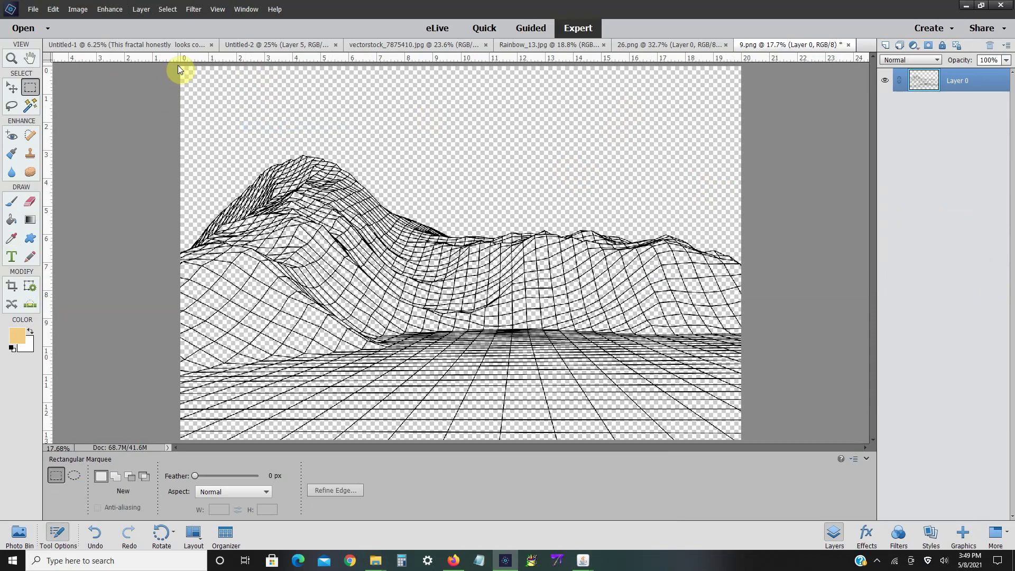
# - Colorize the grid landscape bright cyan-blue with Hue/Saturation, using a blue hue, a strong saturation and a raised lightness
pyautogui.click(110, 9)
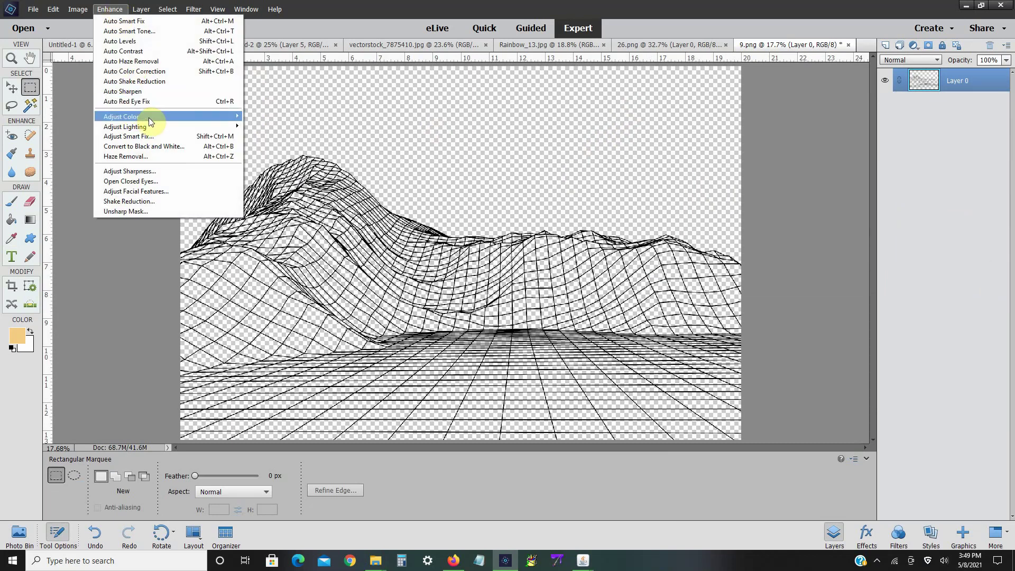
pyautogui.moveTo(148, 118)
pyautogui.click(267, 127)
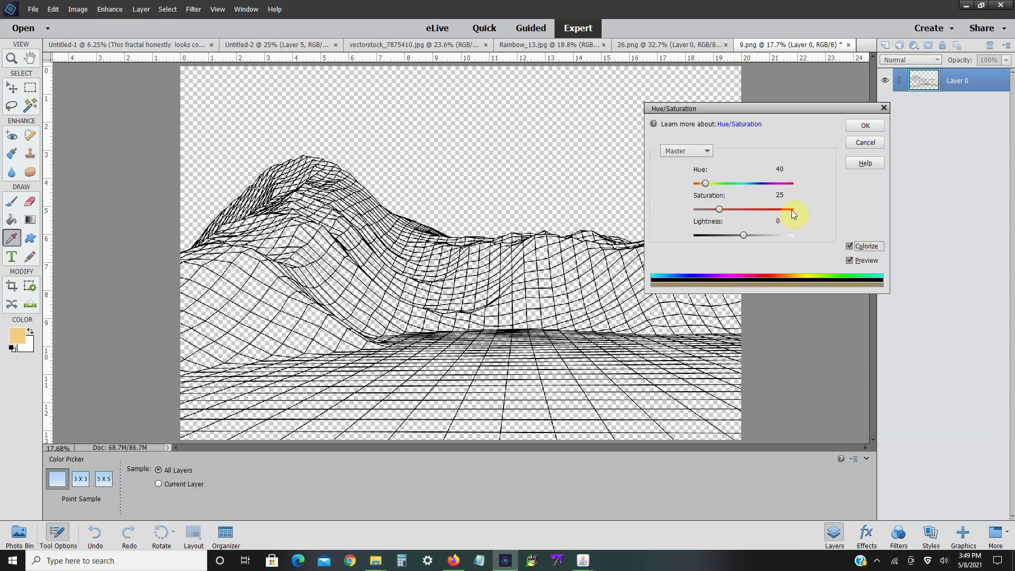
pyautogui.click(791, 210)
pyautogui.moveTo(709, 185); pyautogui.dragTo(747, 187)
pyautogui.moveTo(746, 234); pyautogui.dragTo(766, 234)
pyautogui.click(865, 130)
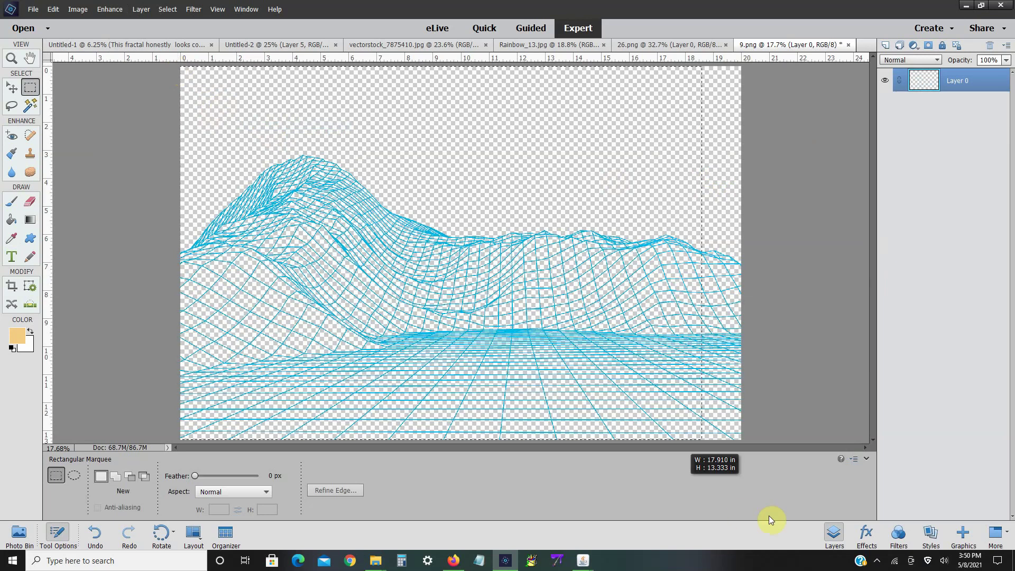
# - Select the entire 9.png canvas and copy the blue grid landscape
pyautogui.hotkey('ctrl', 'a')
pyautogui.click(53, 9)
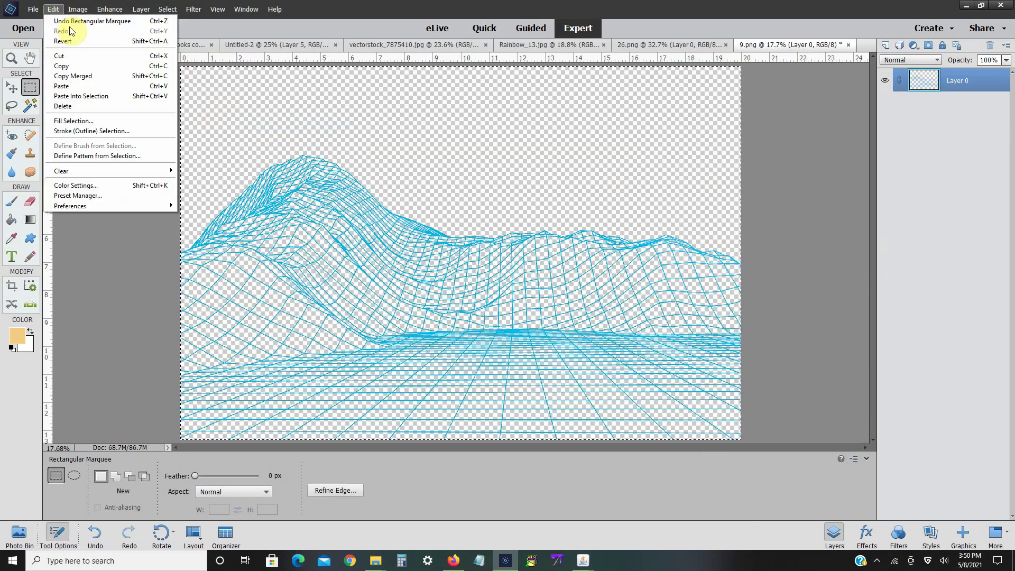
pyautogui.click(84, 64)
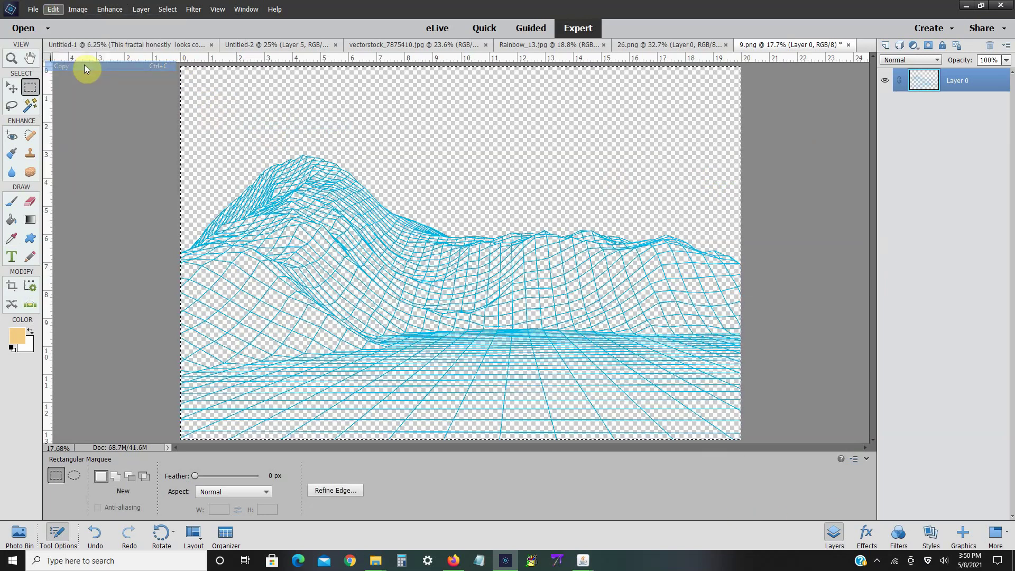
# - Close the source images 26.png, Rainbow_13.jpg, 9.png and vectorstock_7875410.jpg without saving their changes
pyautogui.click(727, 45)
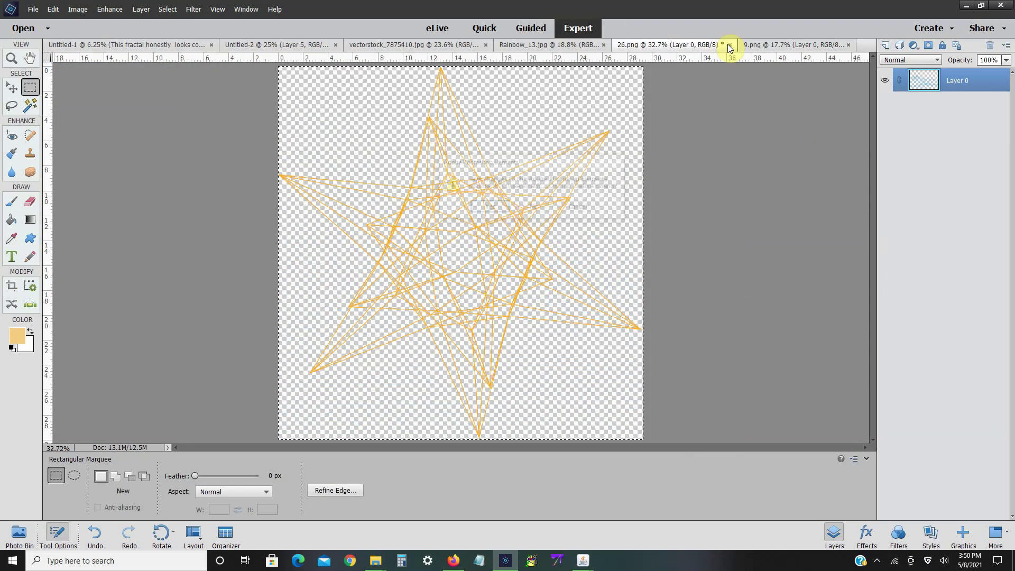
pyautogui.click(539, 208)
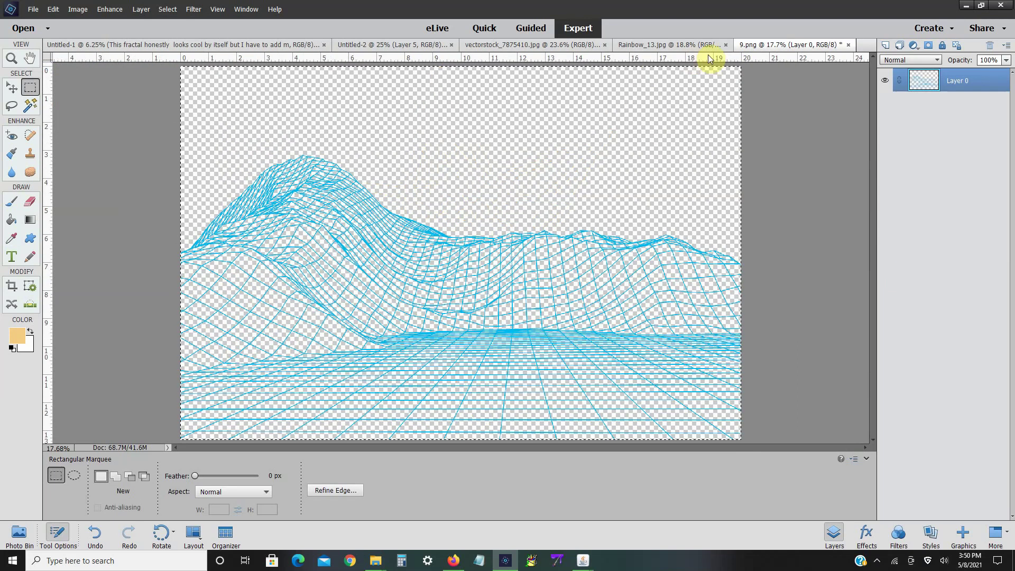
pyautogui.click(725, 45)
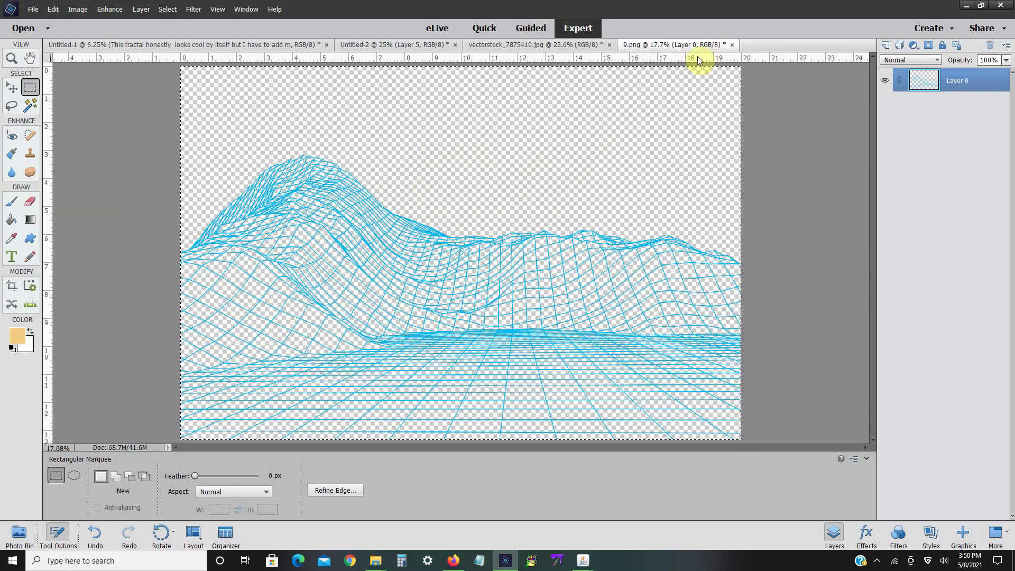
pyautogui.click(733, 45)
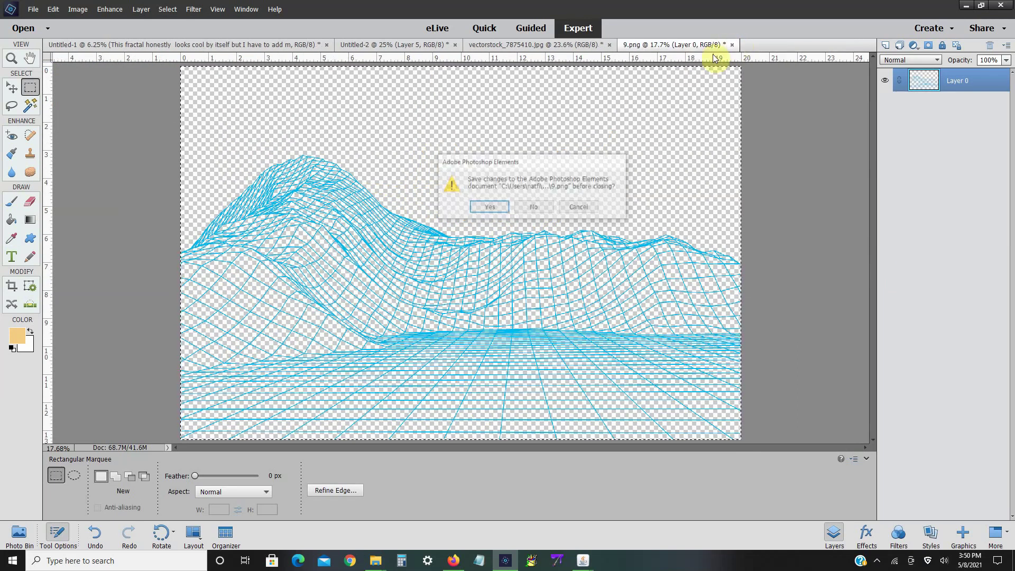
pyautogui.click(535, 207)
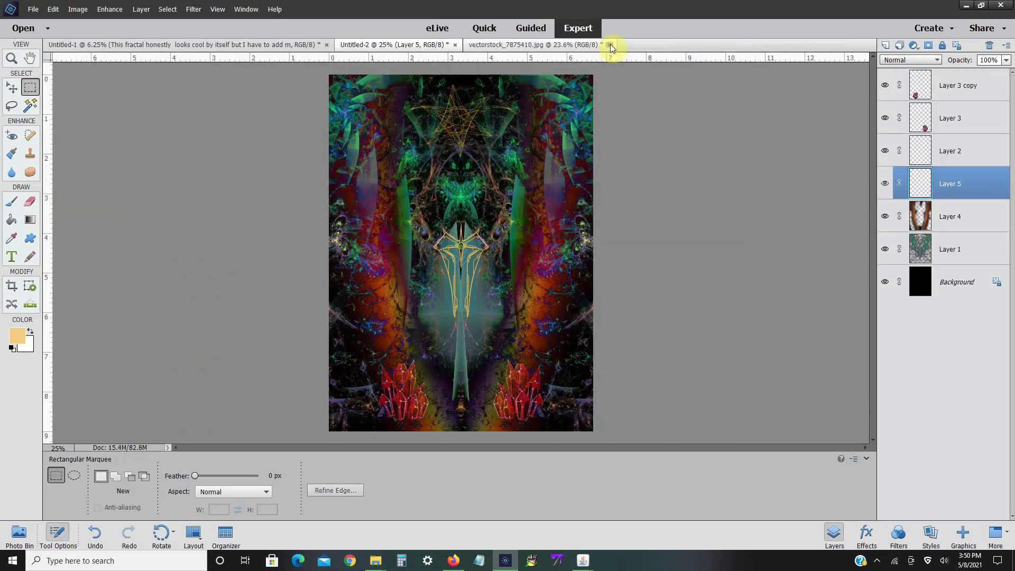
pyautogui.click(610, 45)
# - Paste the blue grid landscape into Untitled-2 and scale it to 33.33% width and 35.87% height across the artwork's lower part
pyautogui.click(54, 9)
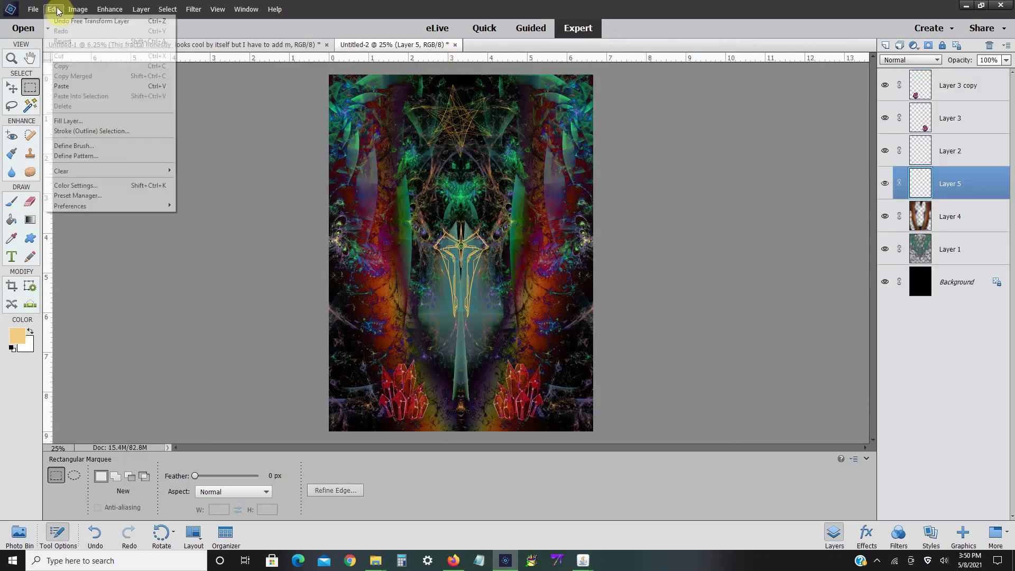
pyautogui.click(73, 90)
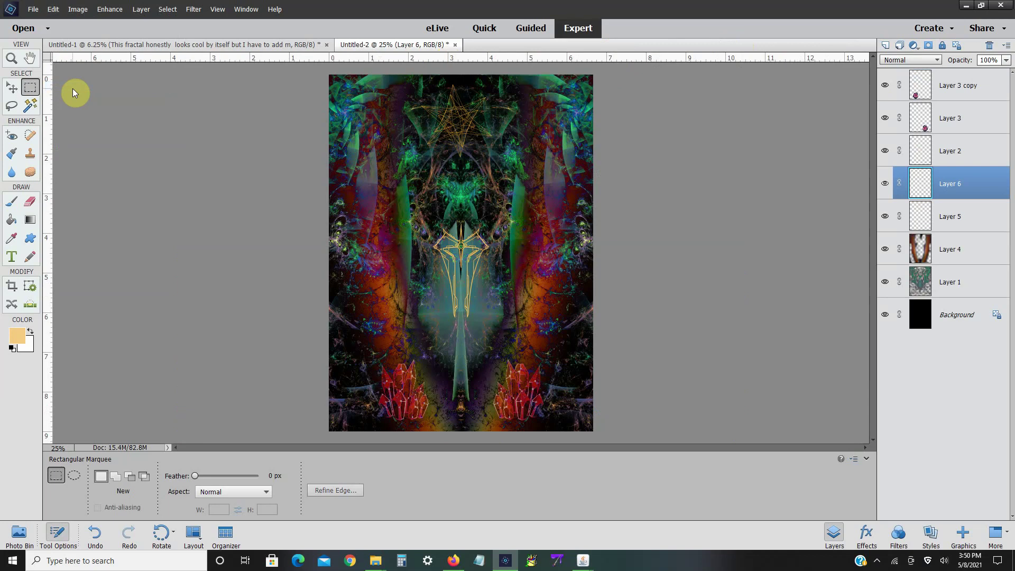
pyautogui.click(78, 9)
pyautogui.moveTo(93, 31)
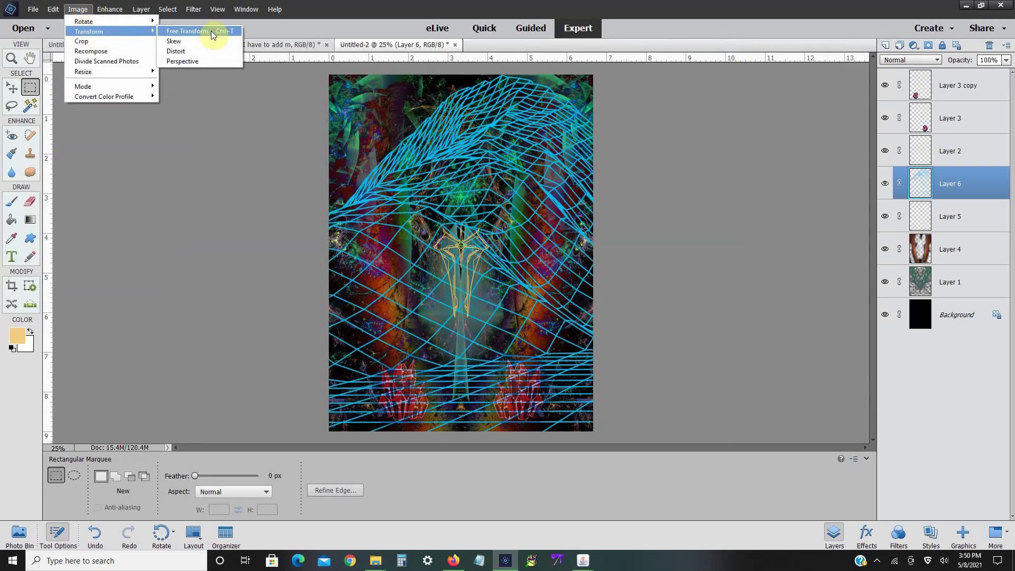
pyautogui.click(212, 32)
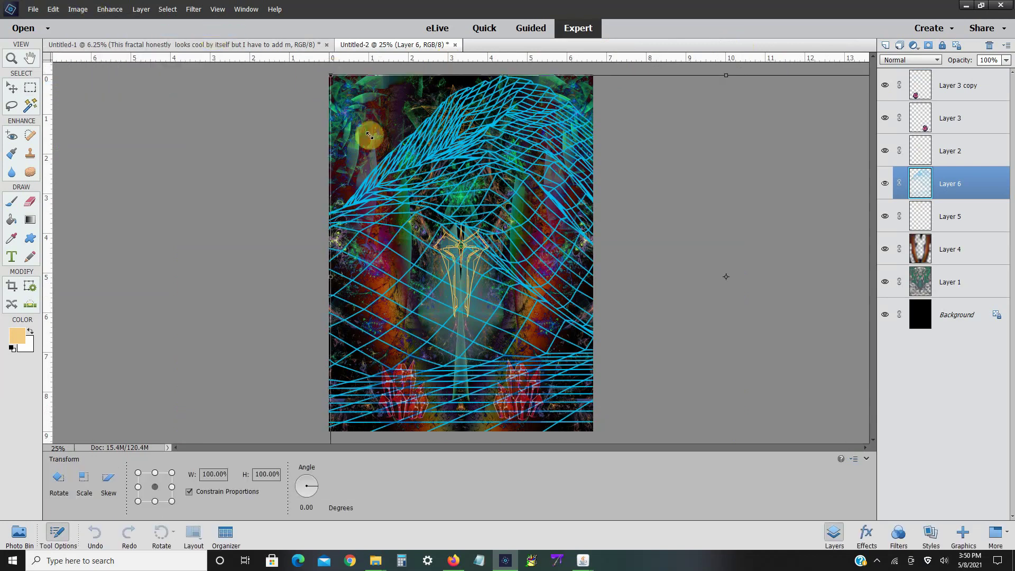
pyautogui.moveTo(369, 135); pyautogui.dragTo(361, 263)
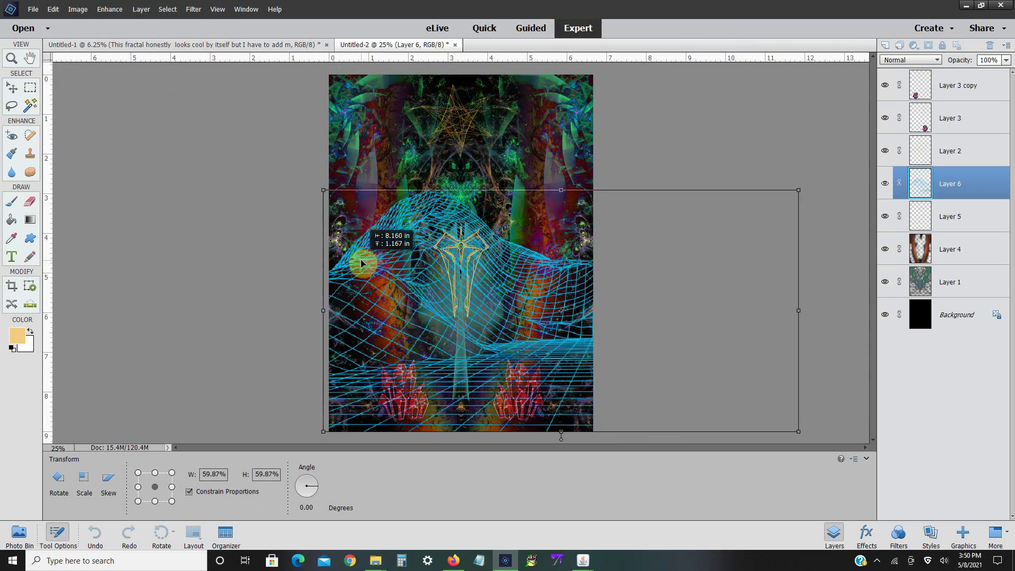
pyautogui.moveTo(797, 310); pyautogui.dragTo(583, 332)
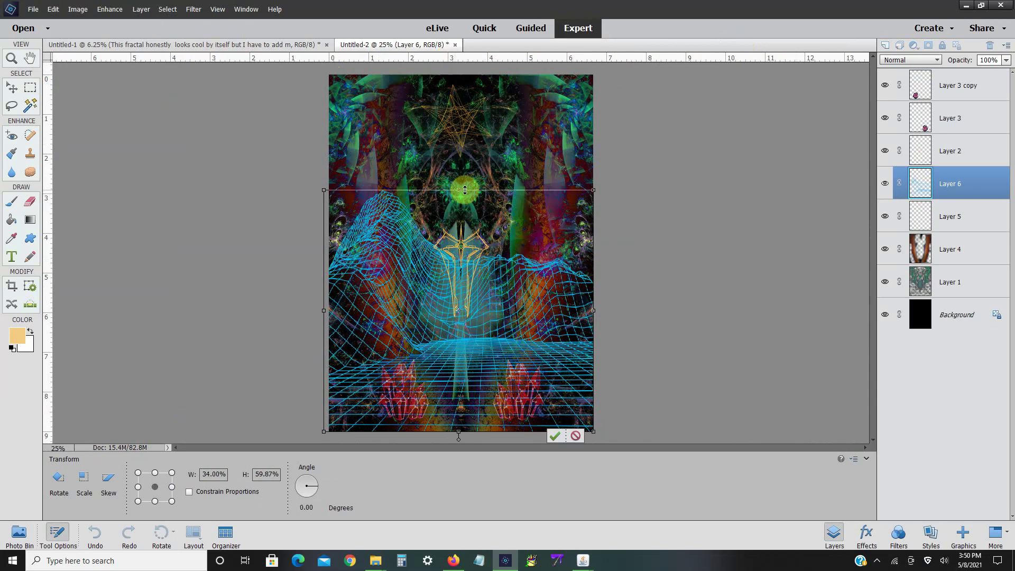
pyautogui.moveTo(464, 190); pyautogui.dragTo(464, 286)
pyautogui.moveTo(324, 359); pyautogui.dragTo(333, 360)
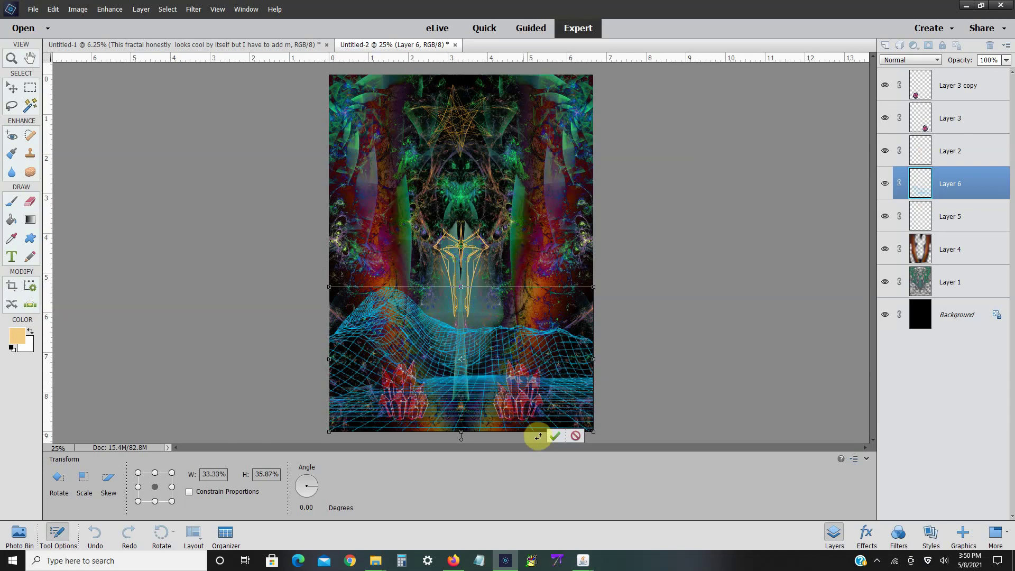
pyautogui.click(555, 436)
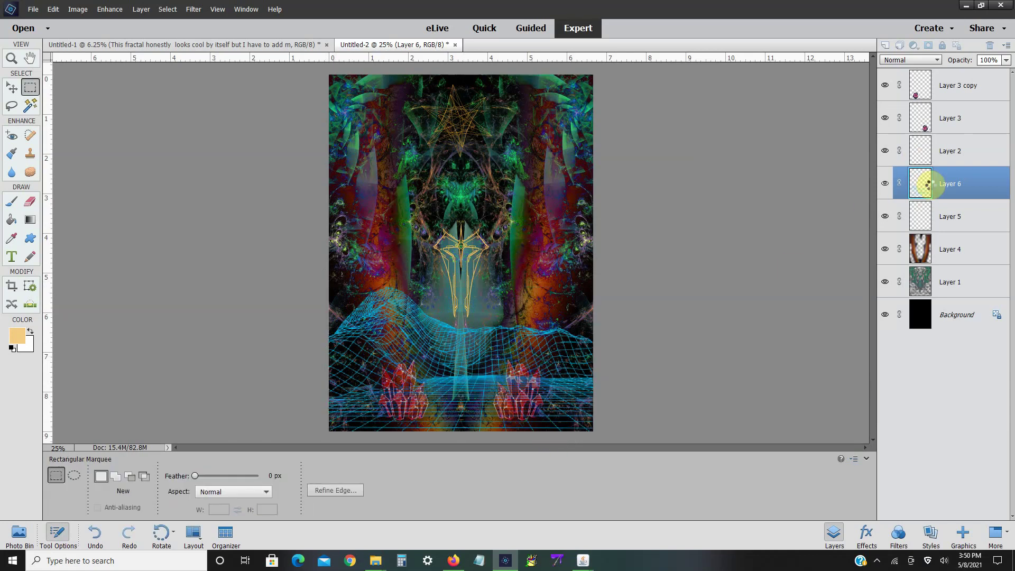
# - Try the Difference blend mode on the grid landscape layer, move it beneath Layer 4, and try Overlay there
pyautogui.click(907, 60)
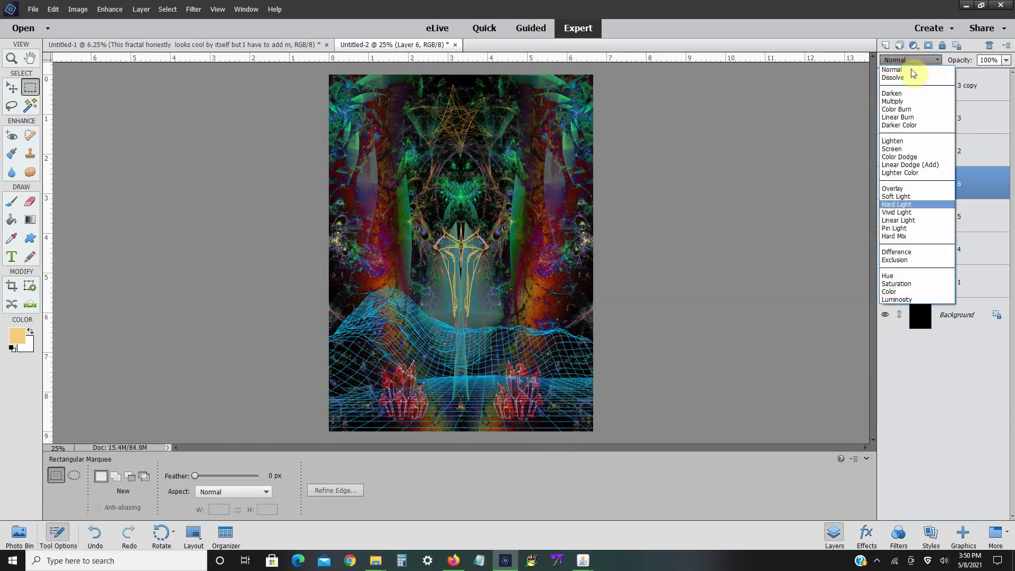
pyautogui.click(901, 253)
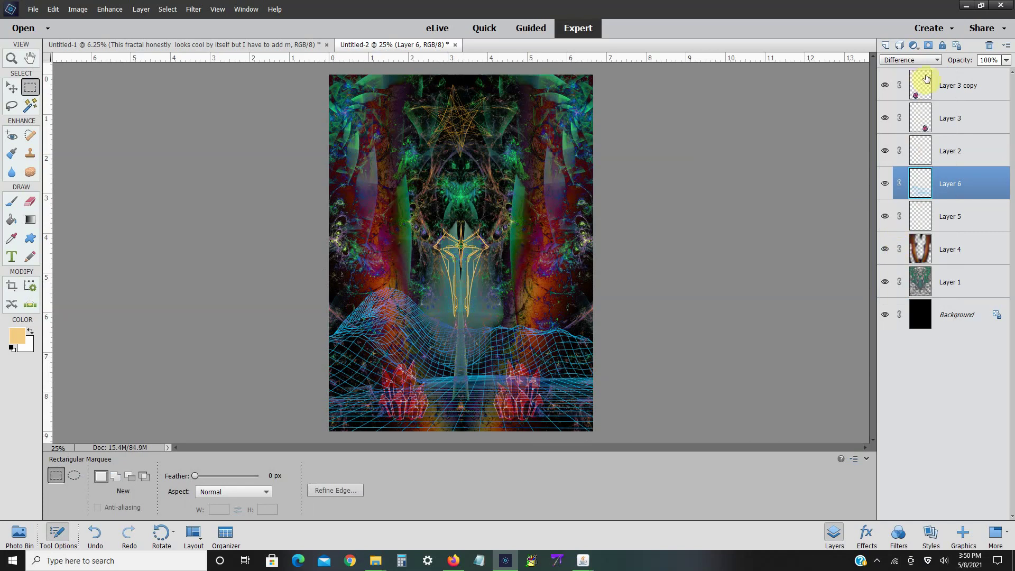
pyautogui.moveTo(925, 182); pyautogui.dragTo(927, 282)
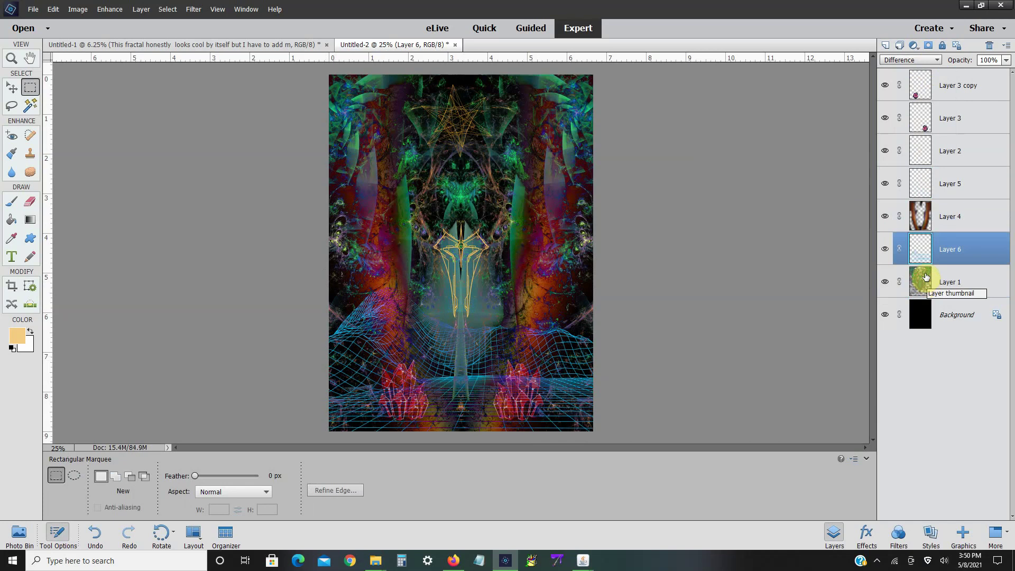
pyautogui.click(917, 60)
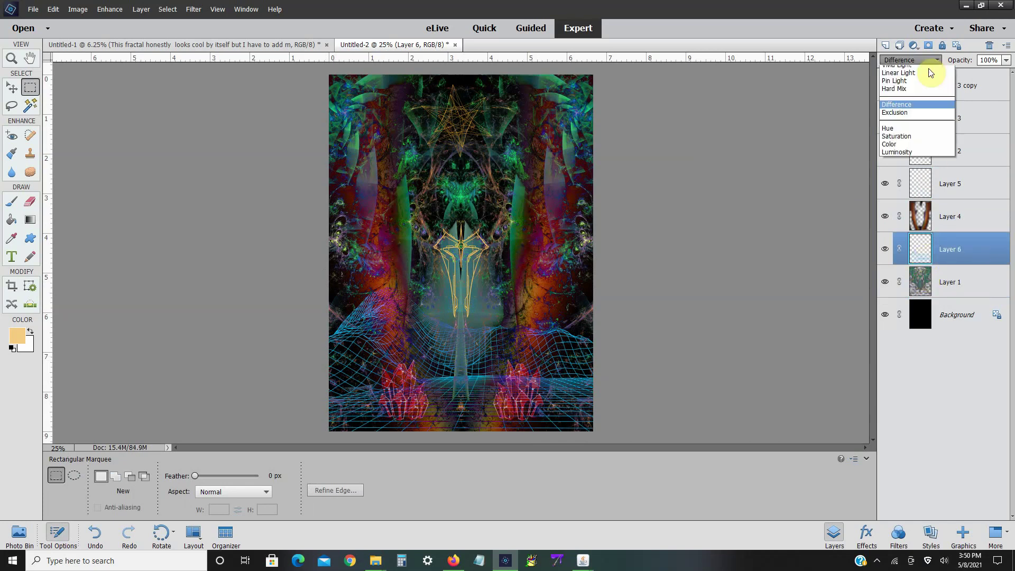
pyautogui.click(915, 189)
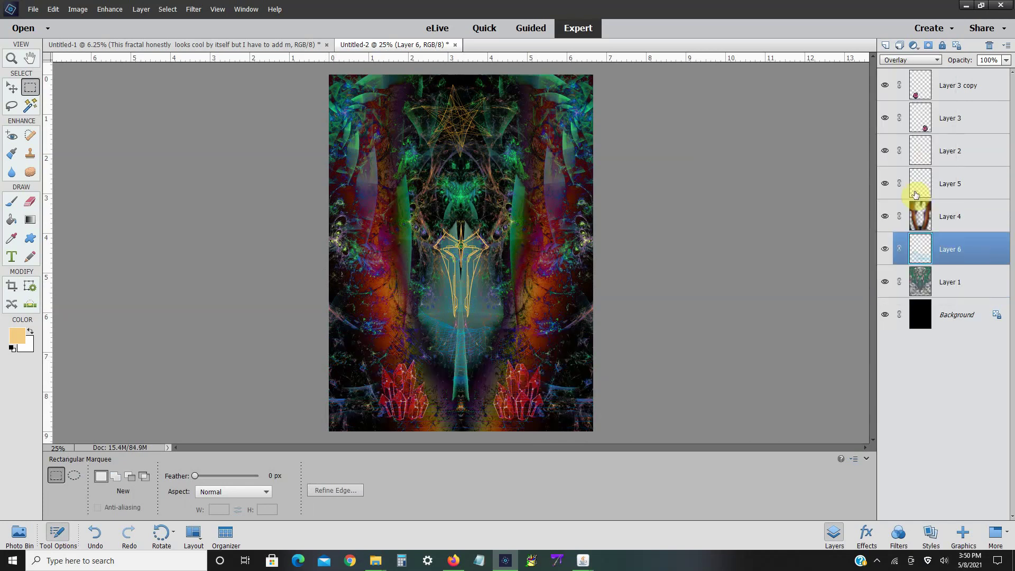
# - Return the grid landscape layer to Normal blending and move it up between Layer 5 and Layer 4
pyautogui.click(916, 59)
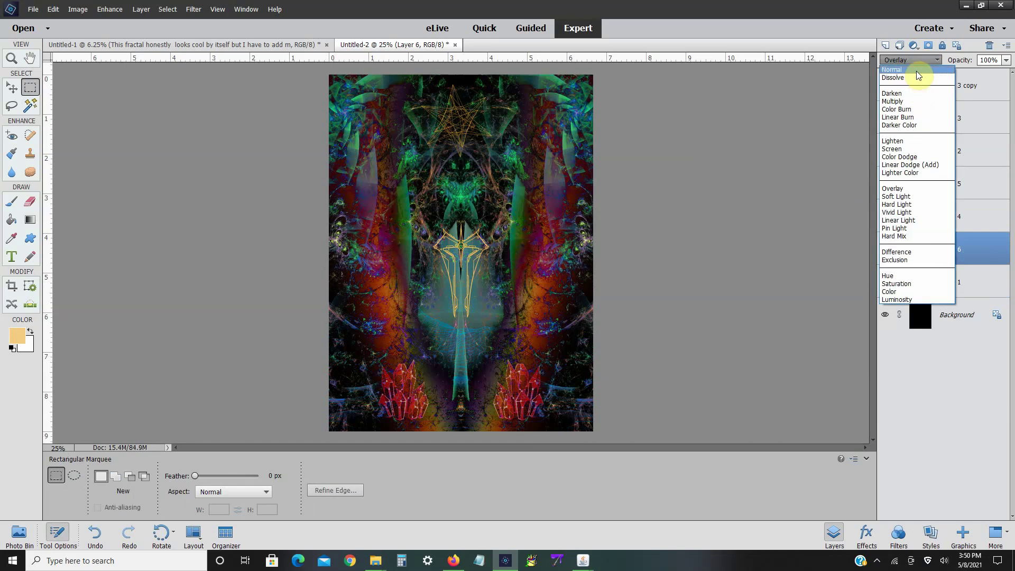
pyautogui.click(917, 69)
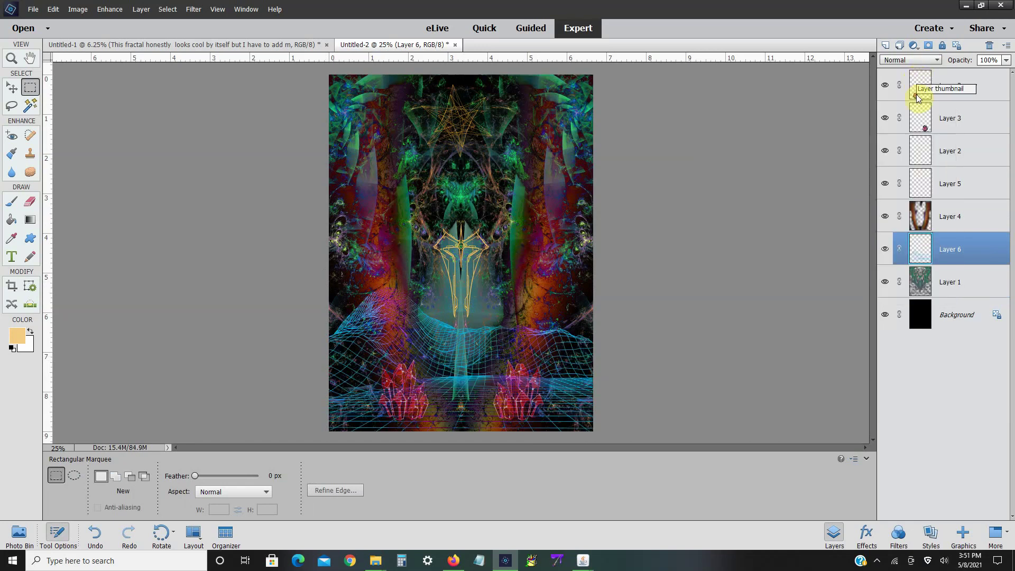
pyautogui.moveTo(922, 248); pyautogui.dragTo(922, 215)
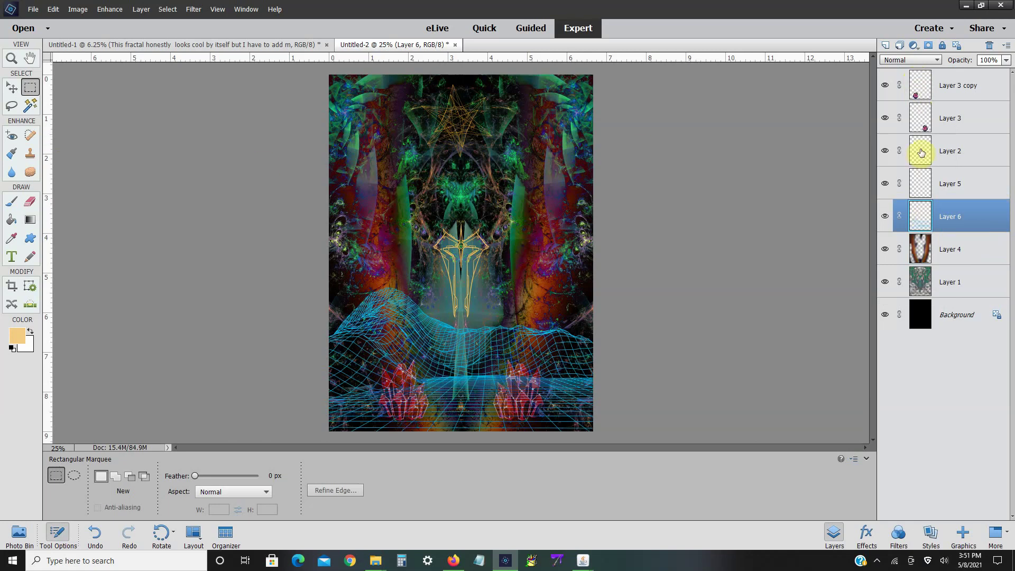
# - Try the grid landscape layer at 75% opacity with the Difference blend mode
pyautogui.click(1006, 61)
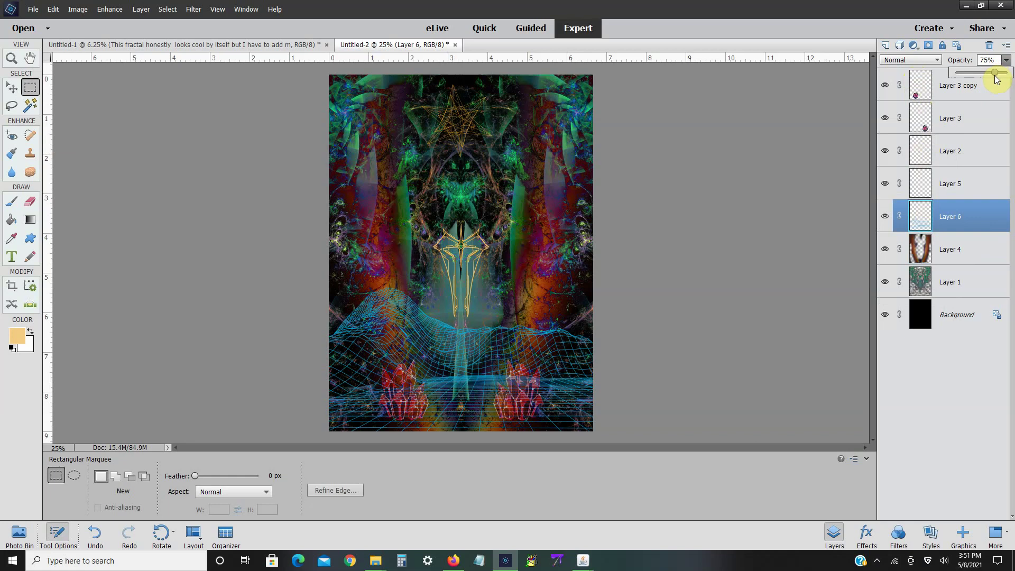
pyautogui.click(911, 59)
pyautogui.click(908, 253)
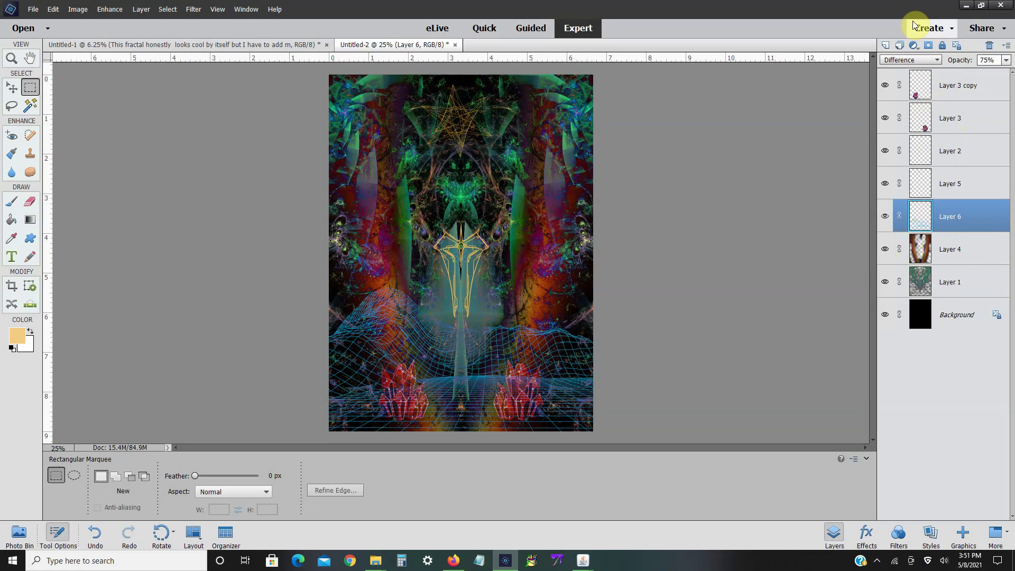
# - Set the grid landscape layer's opacity to 88%, try Exclusion blending on it, and return it to Normal
pyautogui.click(1005, 60)
pyautogui.moveTo(1003, 73)
pyautogui.mouseDown()
pyautogui.moveTo(1011, 79)
pyautogui.moveTo(996, 82)
pyautogui.mouseUp()
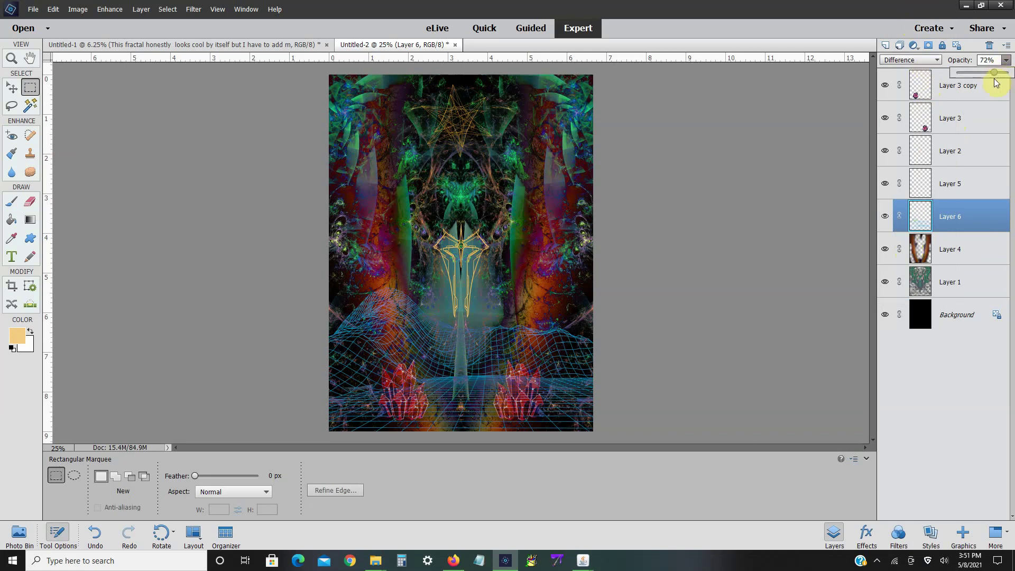
pyautogui.click(919, 63)
pyautogui.click(902, 260)
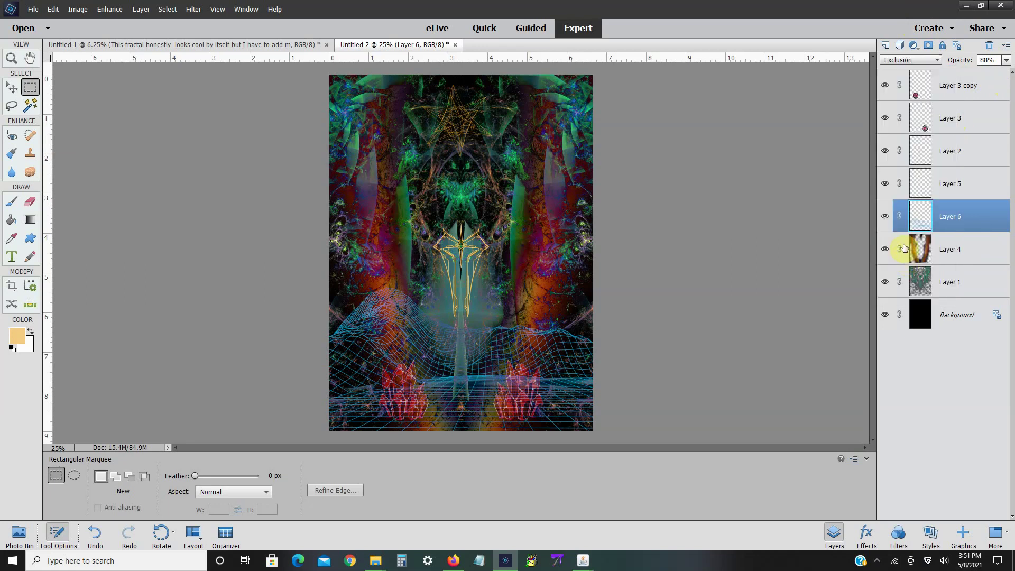
pyautogui.click(927, 61)
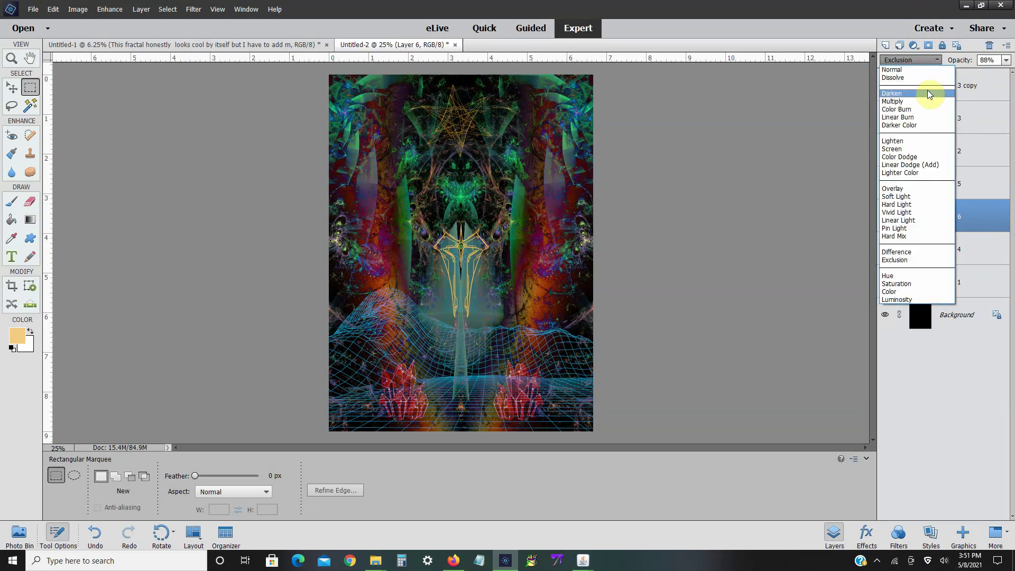
pyautogui.click(927, 75)
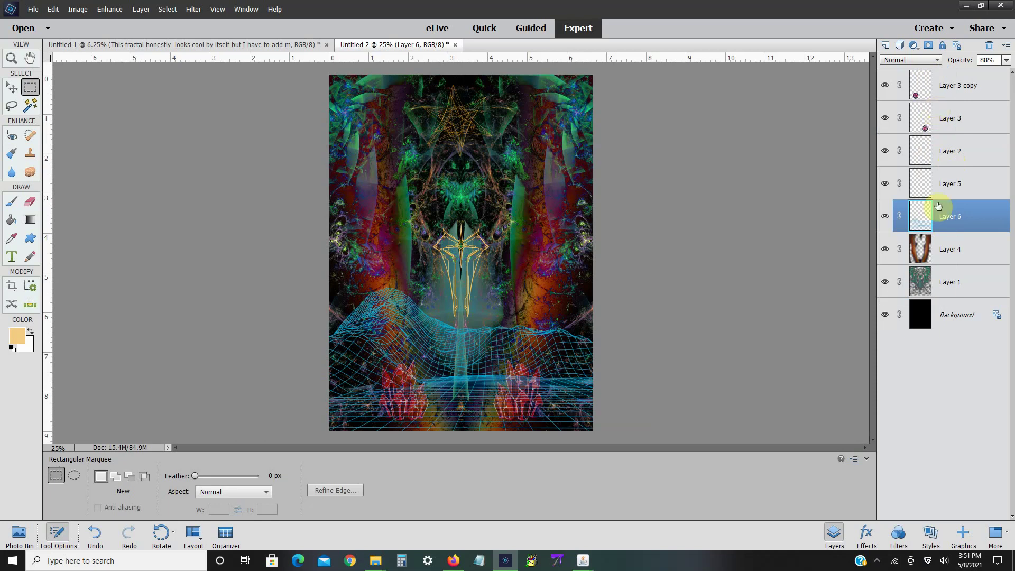
# - Lasso the round green fractal shape above the spaceship on Layer 1, then copy and paste it as a new layer
pyautogui.click(939, 284)
pyautogui.click(11, 107)
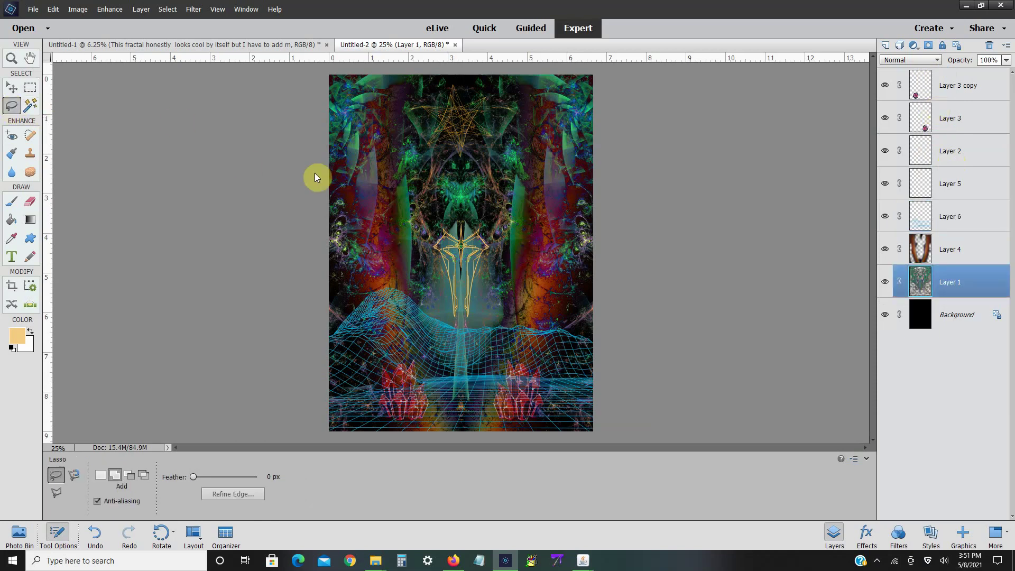
pyautogui.moveTo(440, 158)
pyautogui.mouseDown()
pyautogui.moveTo(483, 166)
pyautogui.moveTo(498, 195)
pyautogui.moveTo(476, 223)
pyautogui.moveTo(450, 222)
pyautogui.moveTo(428, 194)
pyautogui.moveTo(446, 164)
pyautogui.mouseUp()
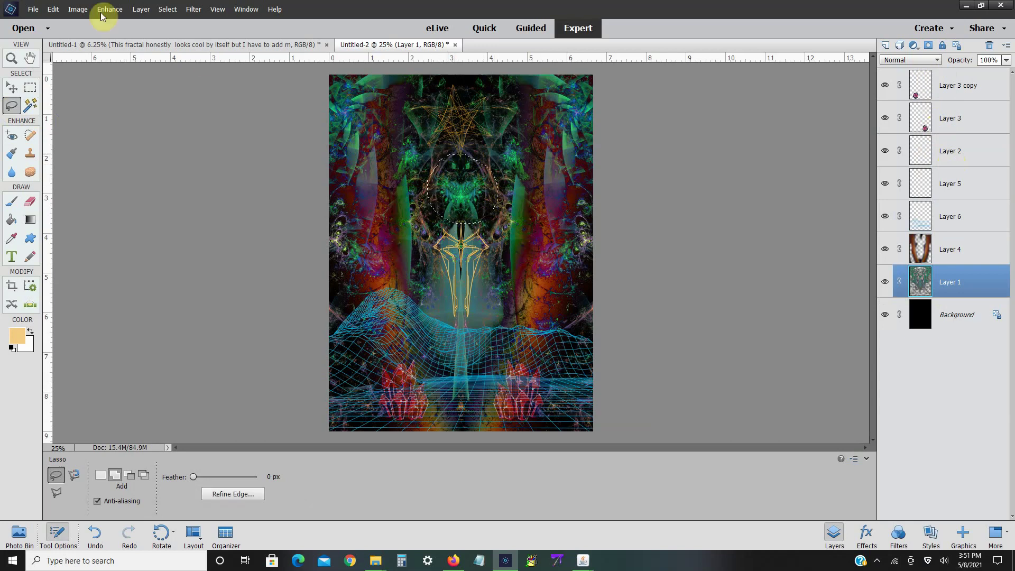
pyautogui.click(52, 9)
pyautogui.click(66, 65)
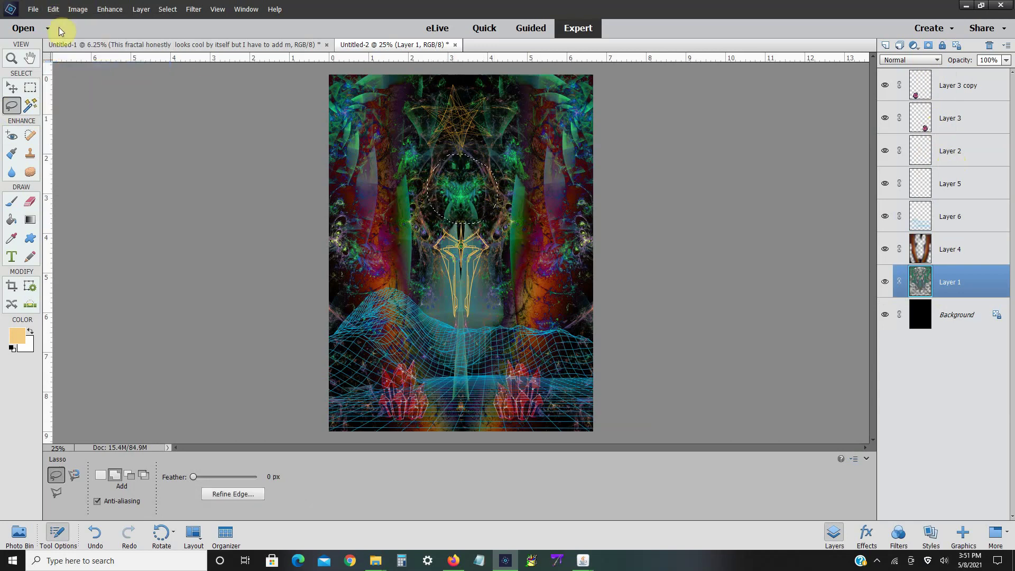
pyautogui.click(53, 9)
pyautogui.click(71, 84)
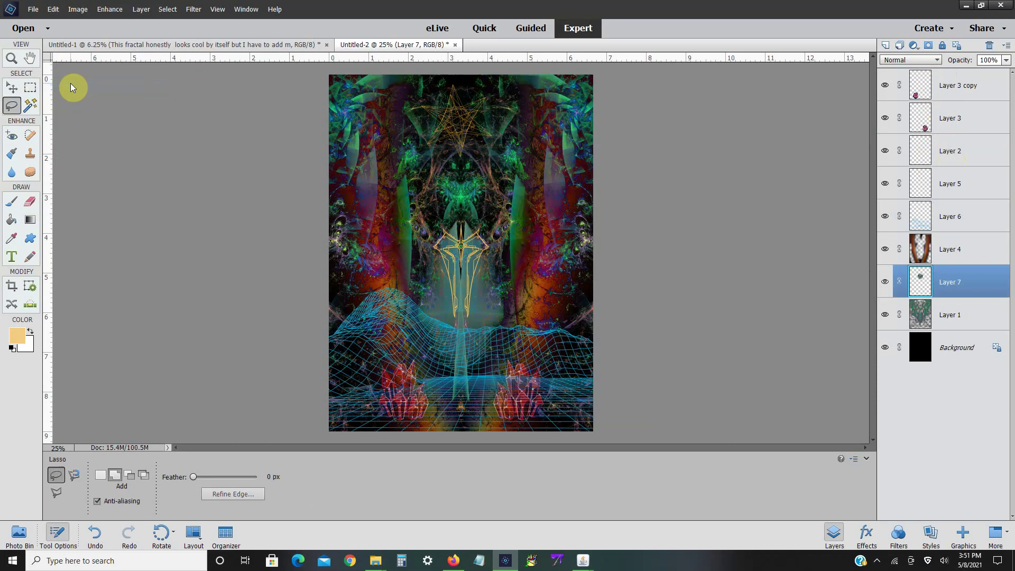
# - Move Layer 7's fractal down behind the spaceship's lower half, enlarge it to about 194%, and try Multiply blending on it
pyautogui.click(79, 10)
pyautogui.moveTo(90, 32)
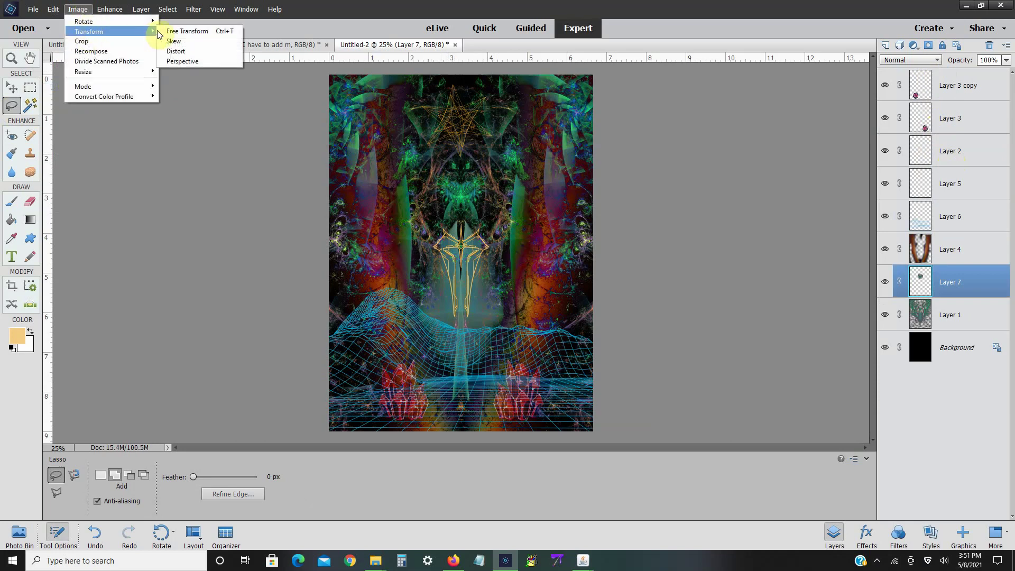
pyautogui.click(180, 31)
pyautogui.moveTo(451, 183); pyautogui.dragTo(450, 289)
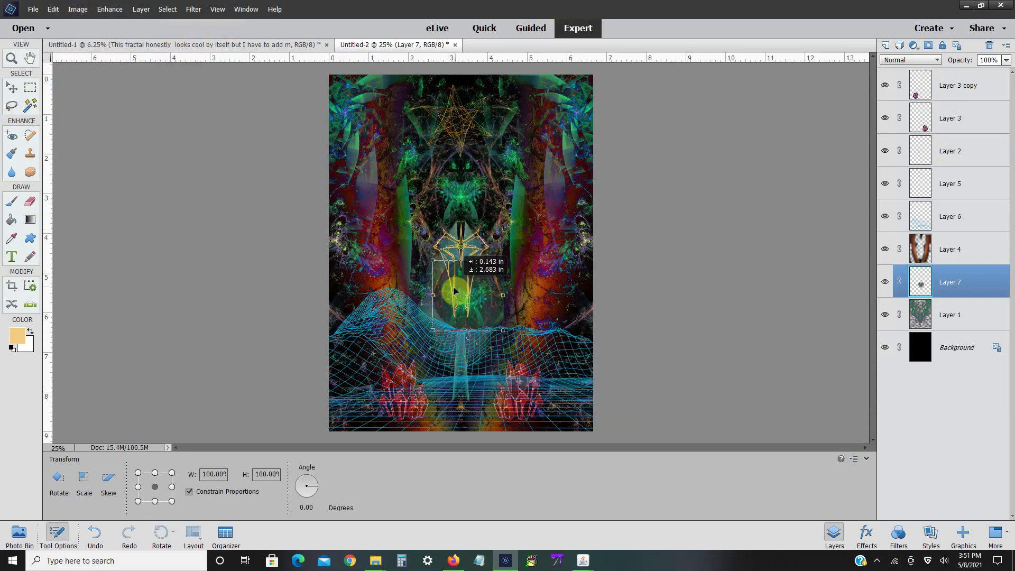
pyautogui.moveTo(496, 260); pyautogui.dragTo(491, 290)
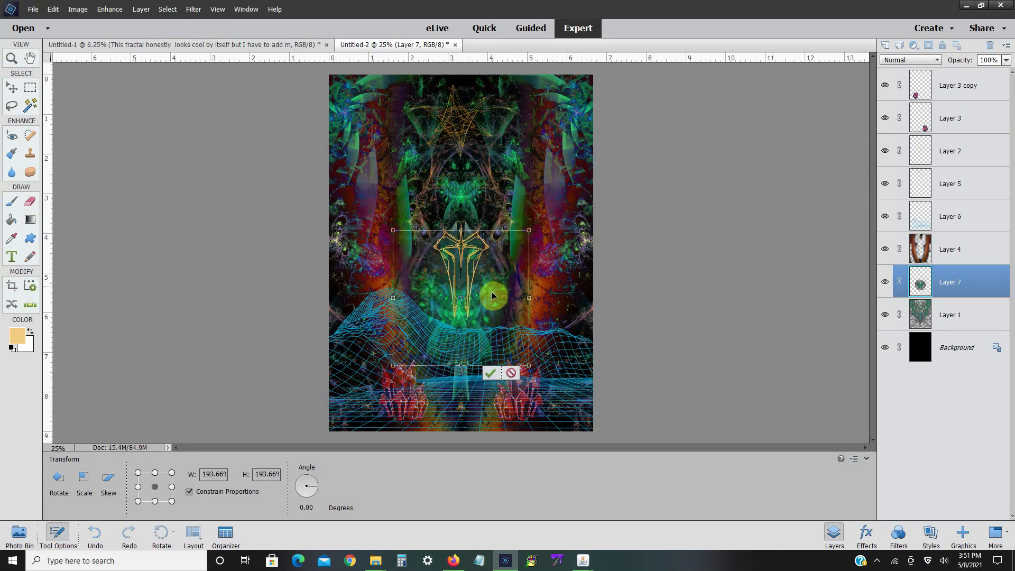
pyautogui.hotkey('shift', 'alt', 'm')
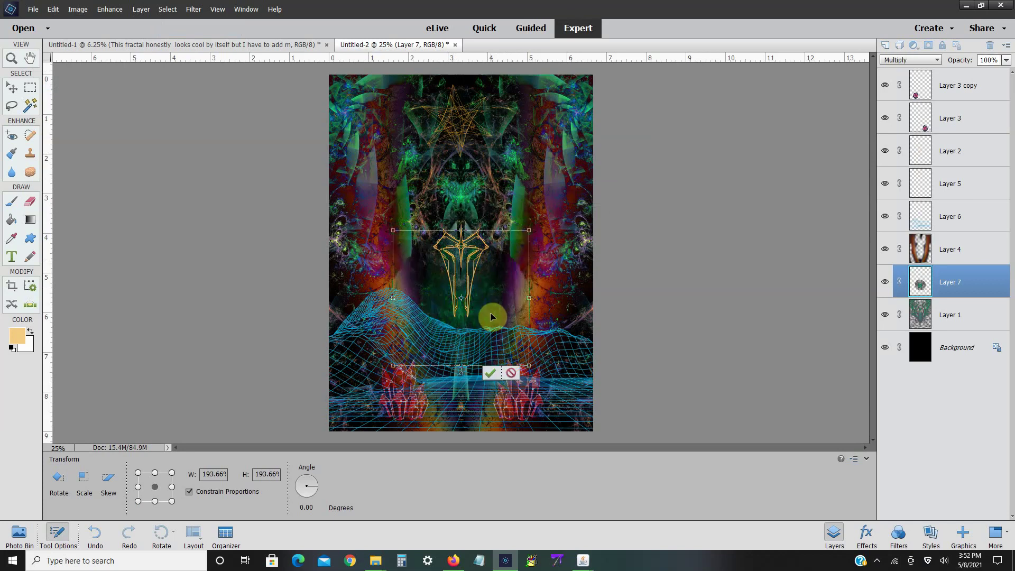
pyautogui.click(493, 372)
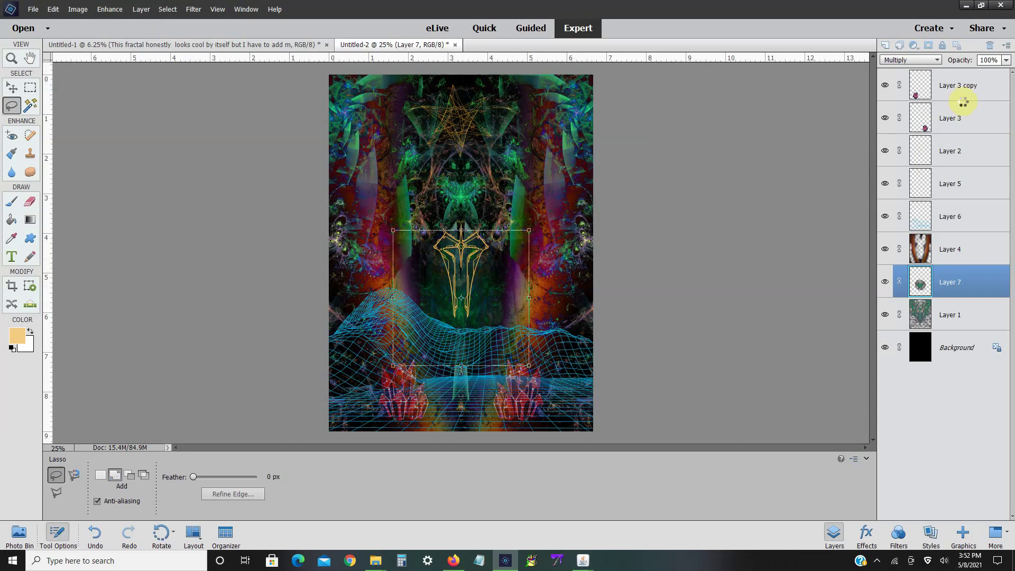
# - Return Layer 7 to Normal blending and erase its fractal behind the spaceship's upper body with a soft 326 px eraser at 70% opacity
pyautogui.click(929, 61)
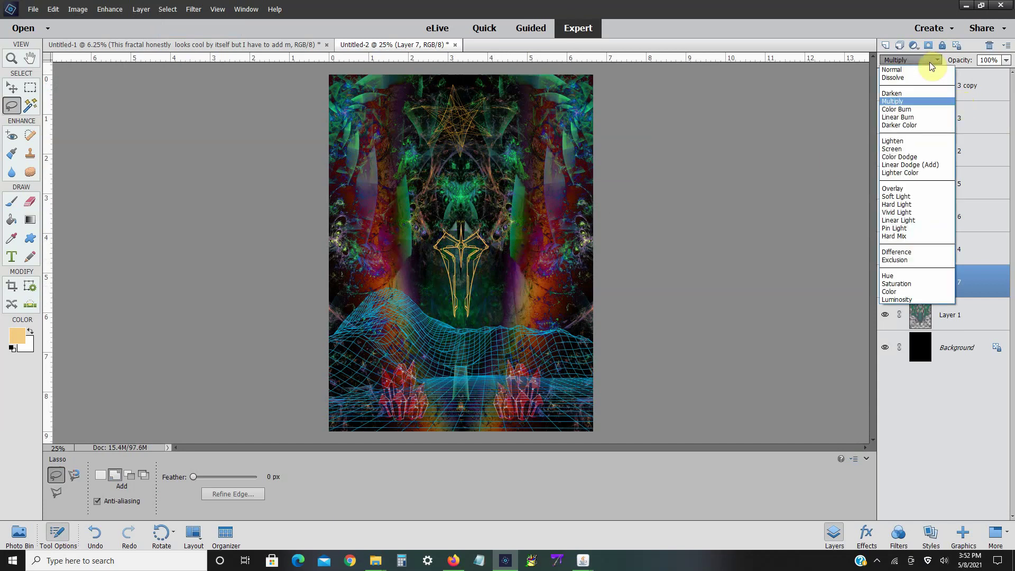
pyautogui.click(929, 74)
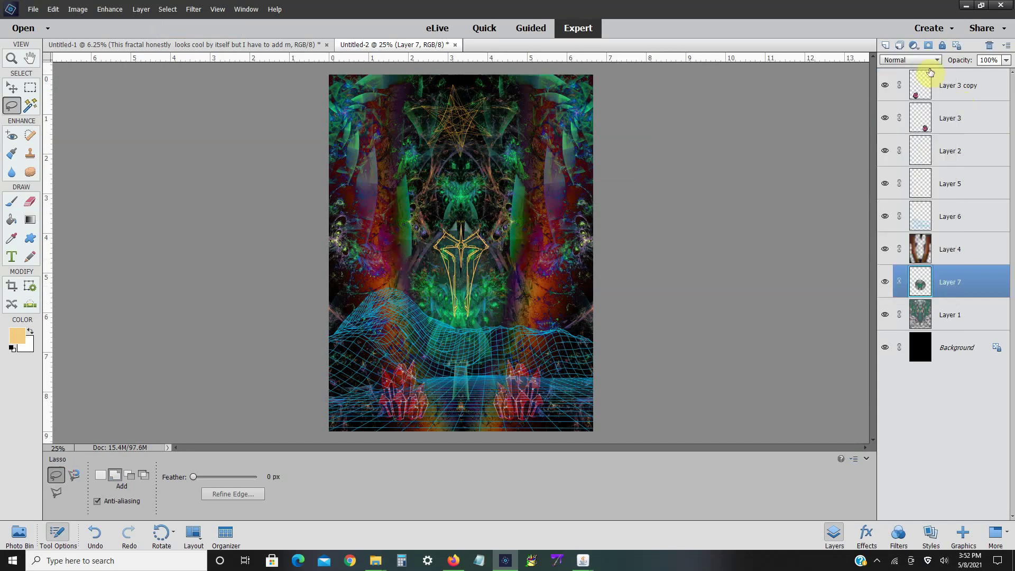
pyautogui.click(30, 201)
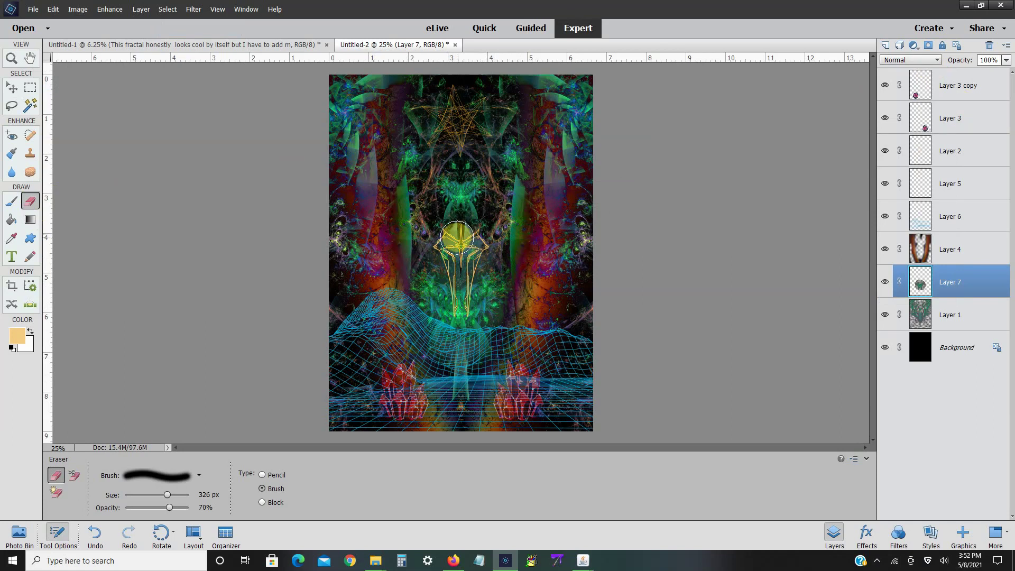
pyautogui.moveTo(452, 239); pyautogui.dragTo(459, 264)
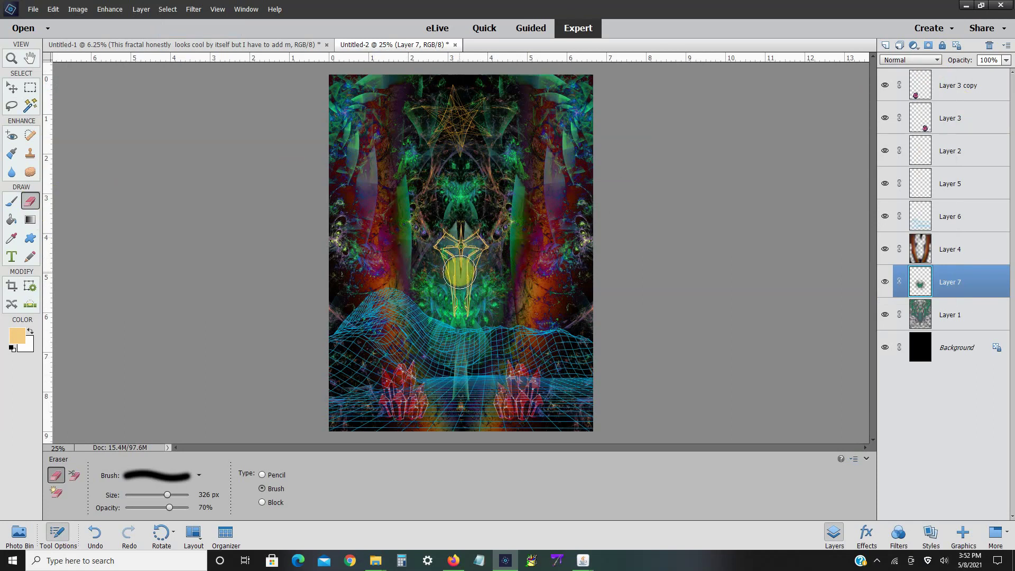
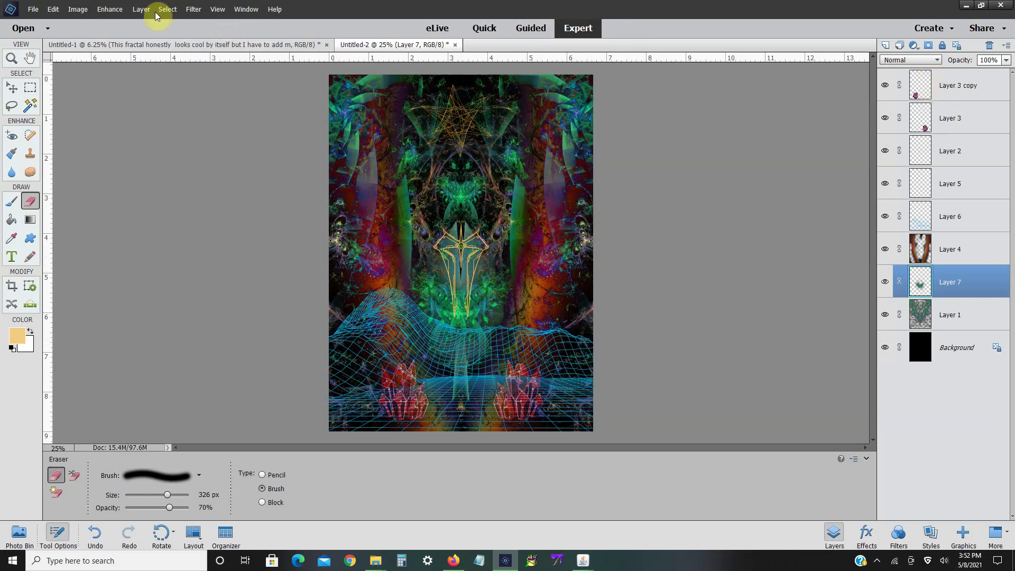
# - Adjust Layer 7's Hue/Saturation to hue -16, saturation +26 and lightness -9
pyautogui.click(109, 9)
pyautogui.moveTo(145, 118)
pyautogui.click(288, 127)
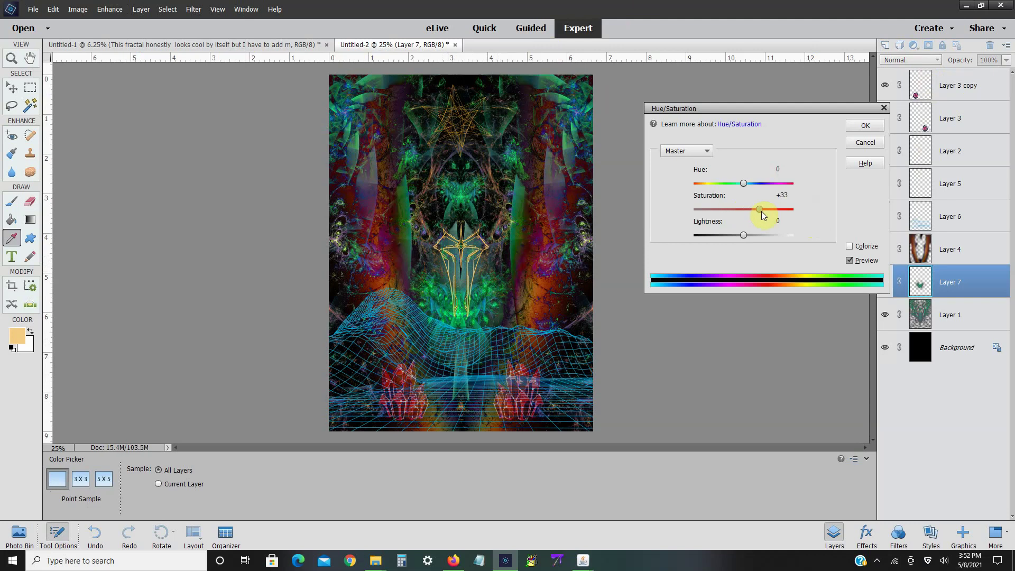
pyautogui.moveTo(745, 183); pyautogui.dragTo(725, 175)
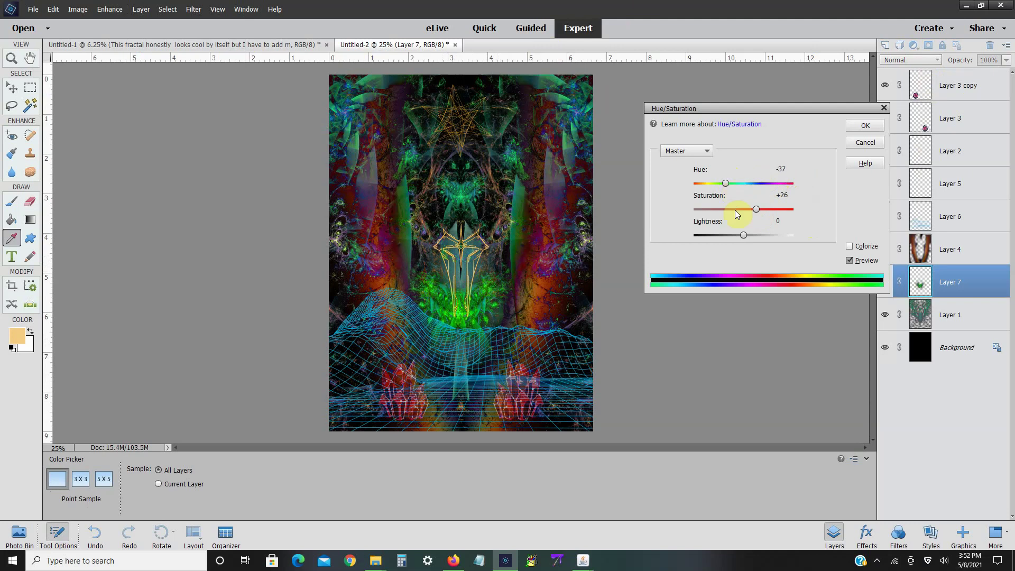
pyautogui.moveTo(744, 233)
pyautogui.mouseDown()
pyautogui.moveTo(731, 234)
pyautogui.moveTo(741, 234)
pyautogui.moveTo(739, 218)
pyautogui.mouseUp()
pyautogui.moveTo(726, 184)
pyautogui.mouseDown()
pyautogui.moveTo(789, 176)
pyautogui.moveTo(738, 180)
pyautogui.mouseUp()
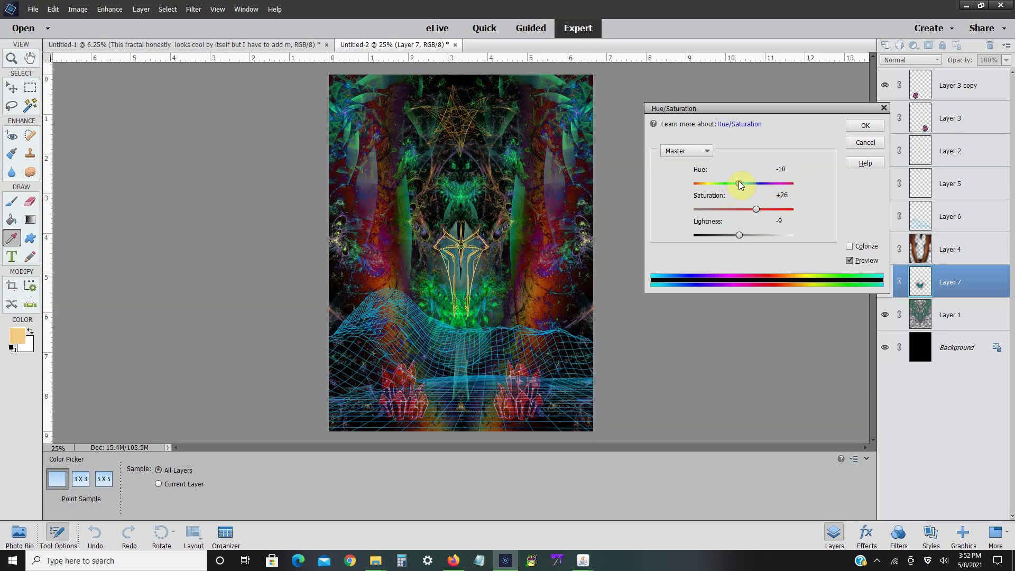
pyautogui.click(862, 129)
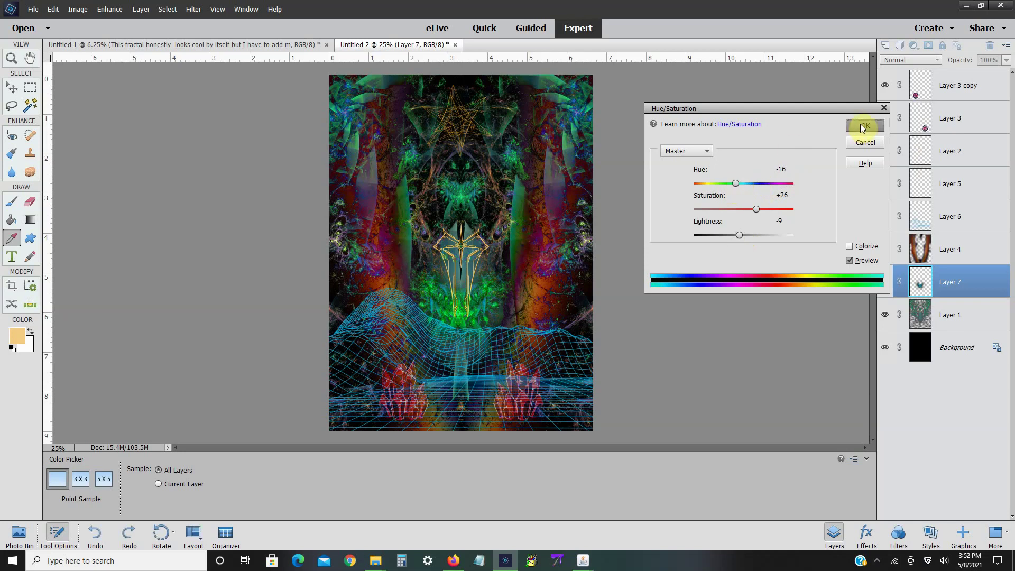
pyautogui.press('e')
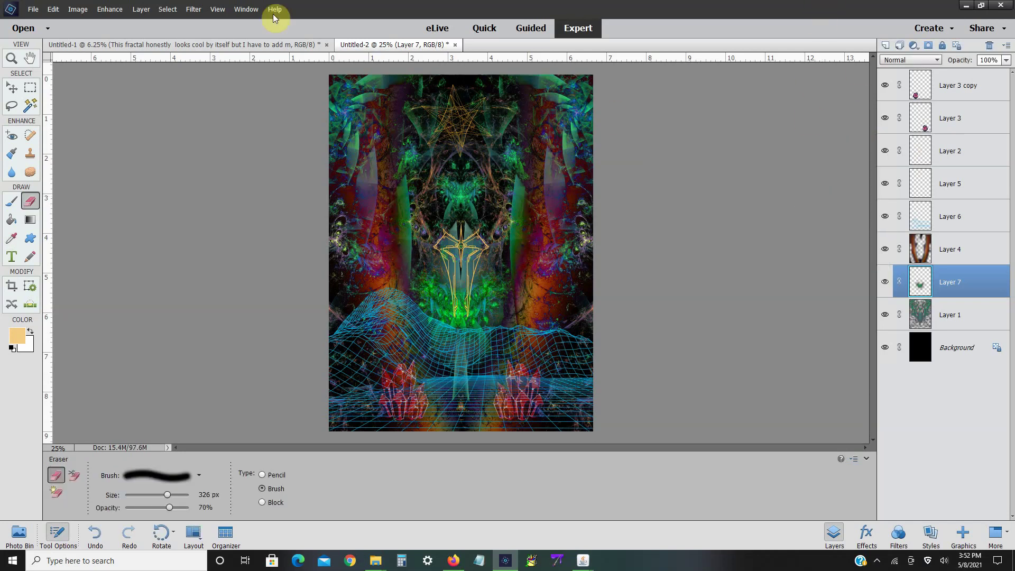
# - Duplicate Layer 7 within the same document under the name Layer 7 copy
pyautogui.click(78, 9)
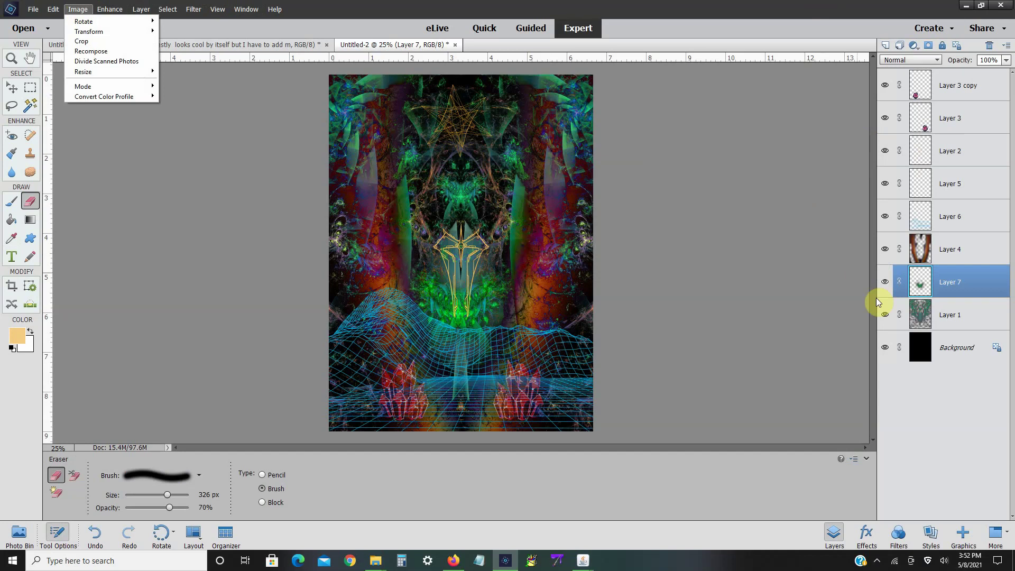
pyautogui.click(918, 281)
pyautogui.rightClick(918, 281)
pyautogui.click(930, 279)
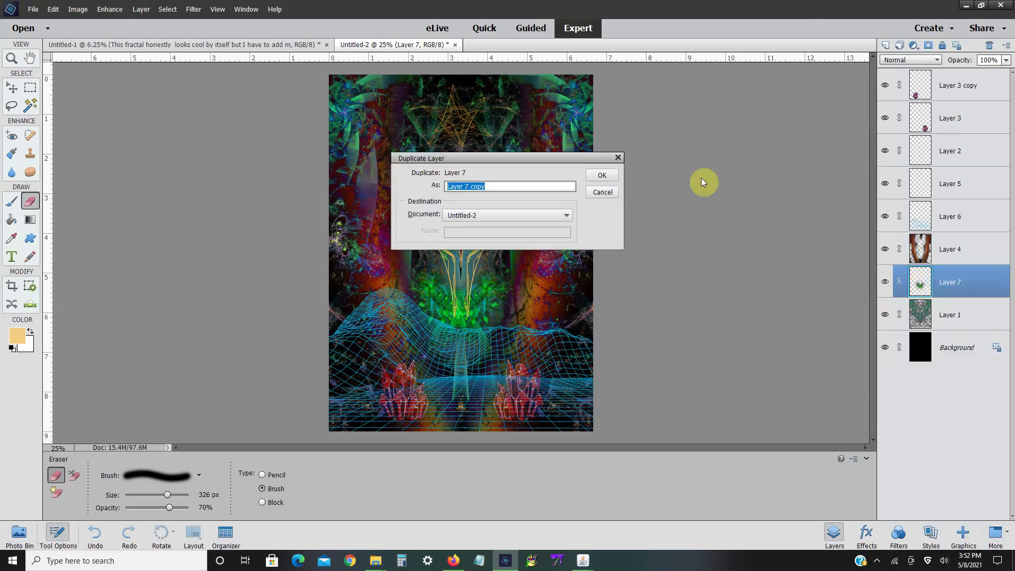
pyautogui.click(601, 177)
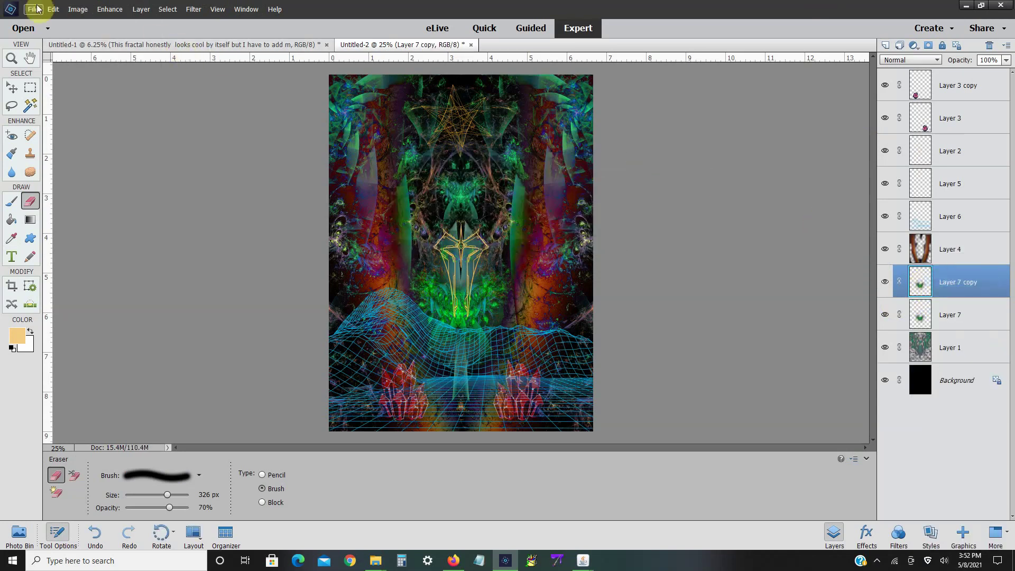
# - Move the duplicated green fractal up above the spaceship, enlarge it to about 135%, and center it below the orange star
pyautogui.click(79, 11)
pyautogui.moveTo(84, 30)
pyautogui.click(179, 30)
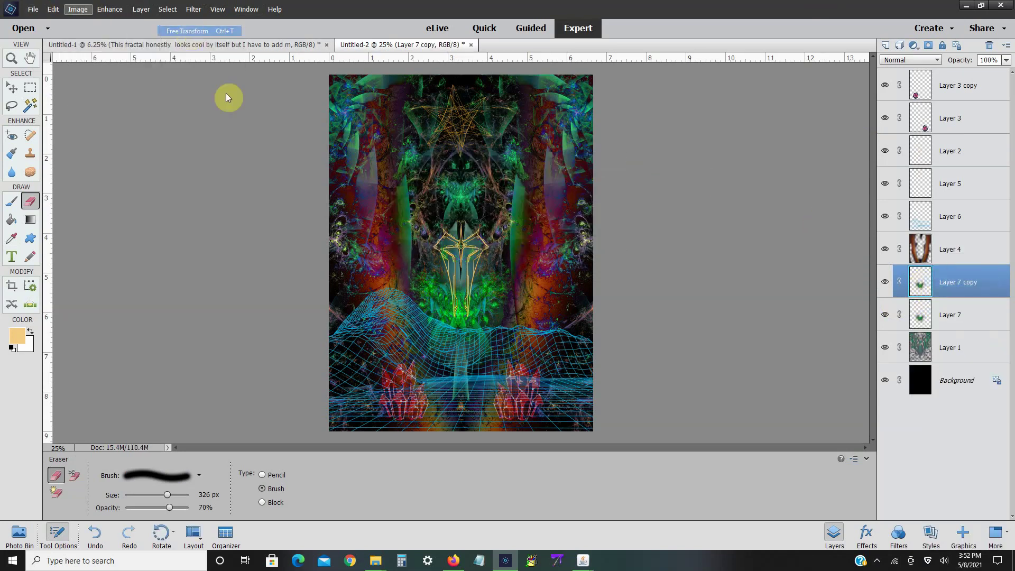
pyautogui.moveTo(437, 294); pyautogui.dragTo(436, 135)
pyautogui.moveTo(529, 209); pyautogui.dragTo(581, 254)
pyautogui.moveTo(540, 233); pyautogui.dragTo(517, 217)
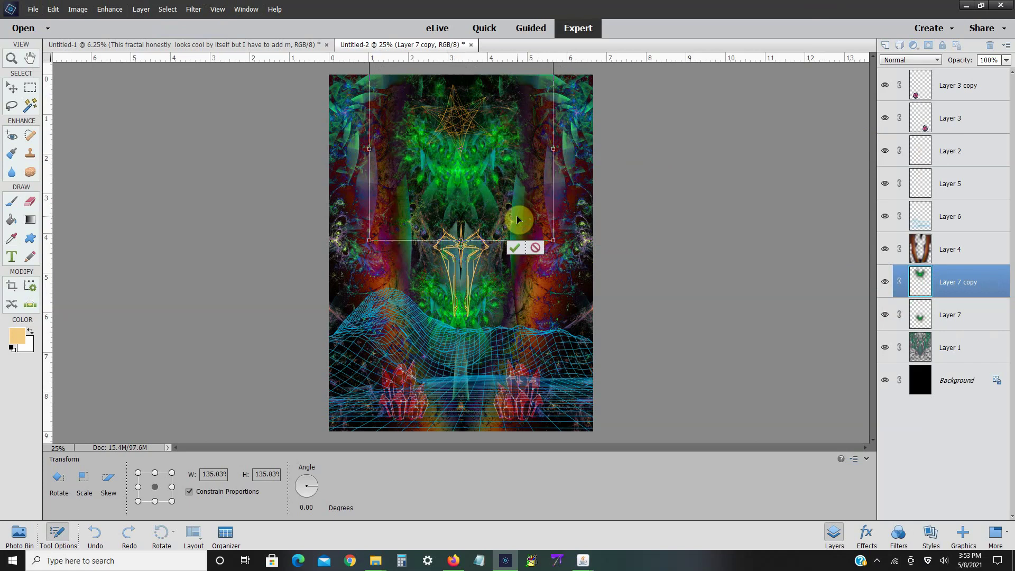
pyautogui.hotkey('shift', 'Right')
pyautogui.hotkey('shift', 'Right')
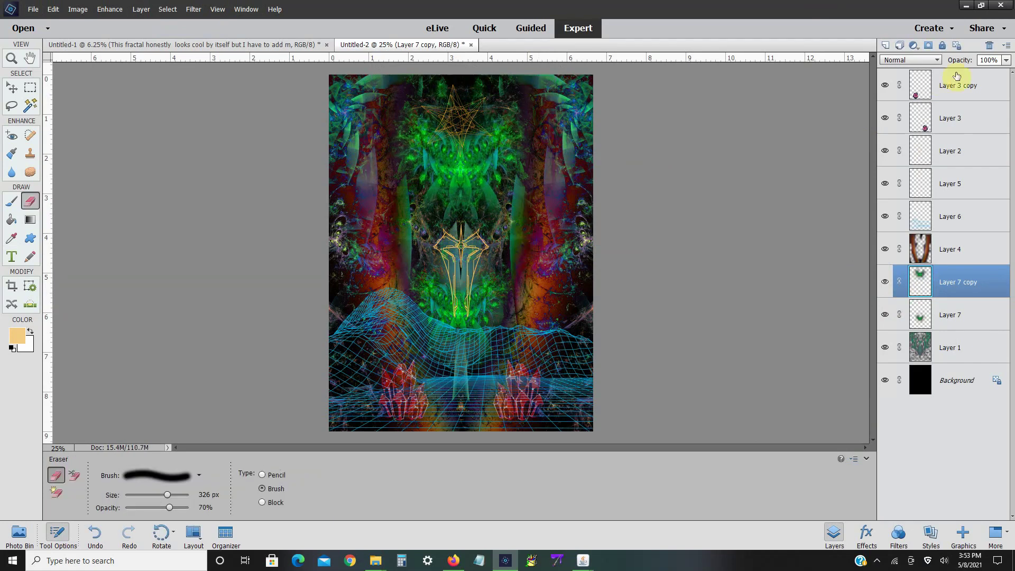
# - Try Exclusion, Difference, Soft Light and Overlay blending on Layer 7 copy
pyautogui.click(930, 61)
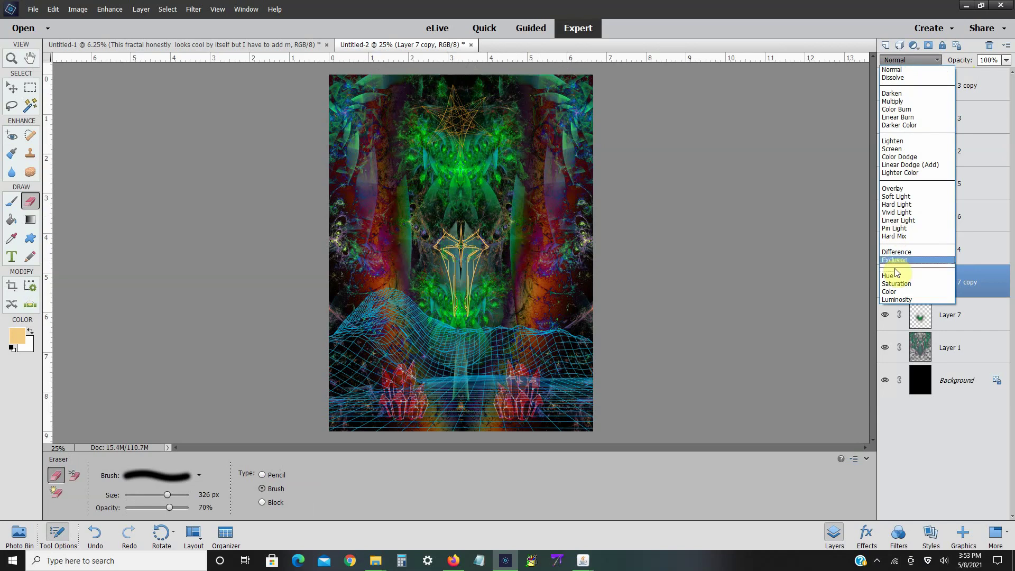
pyautogui.click(897, 266)
pyautogui.click(919, 62)
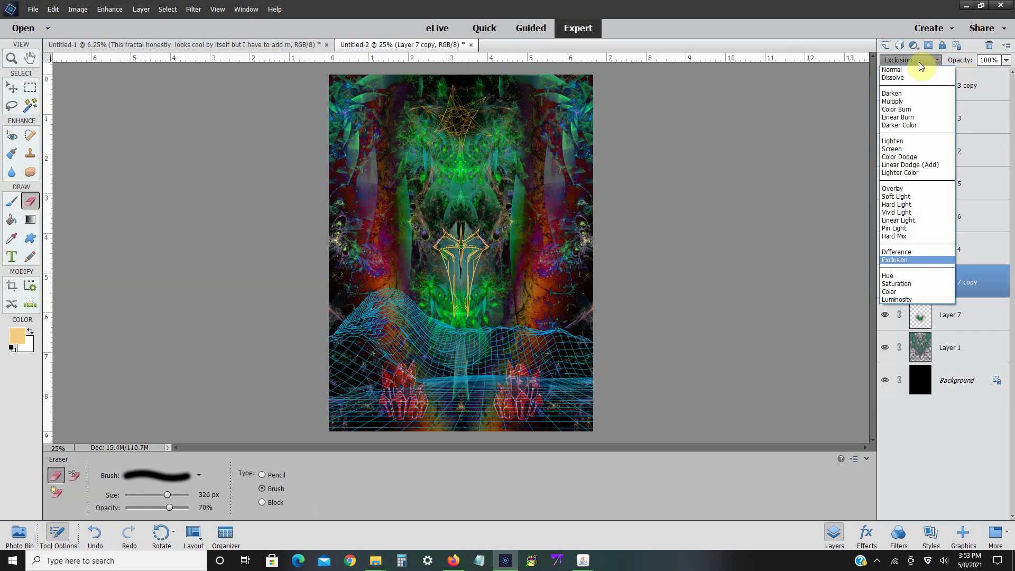
pyautogui.click(907, 253)
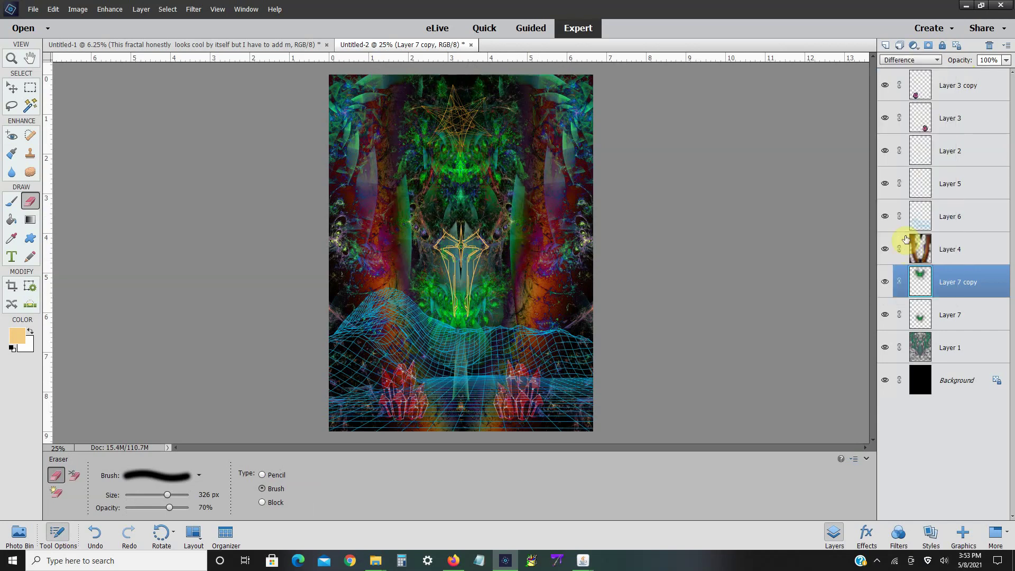
pyautogui.click(910, 60)
pyautogui.click(899, 196)
pyautogui.click(918, 60)
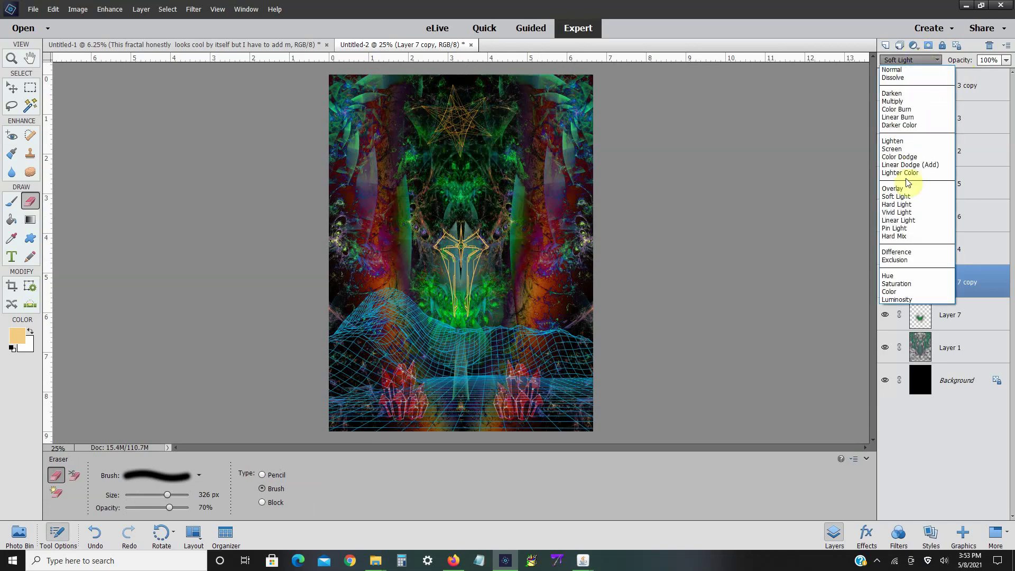
pyautogui.click(906, 188)
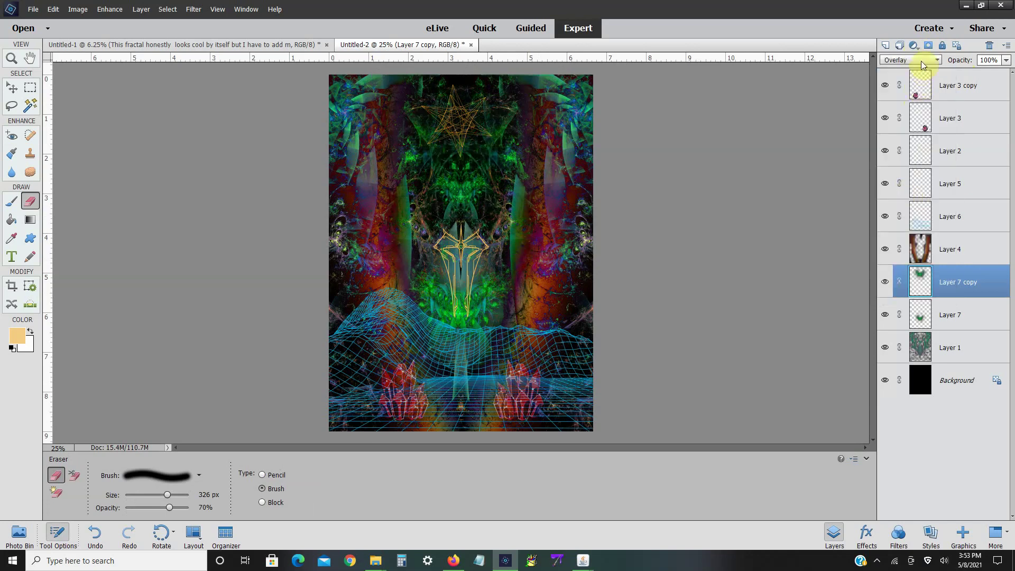
# - Try Lighten on Layer 7 copy, switch it to Screen at 94% opacity, and hide the layer
pyautogui.click(920, 60)
pyautogui.click(912, 140)
pyautogui.click(920, 60)
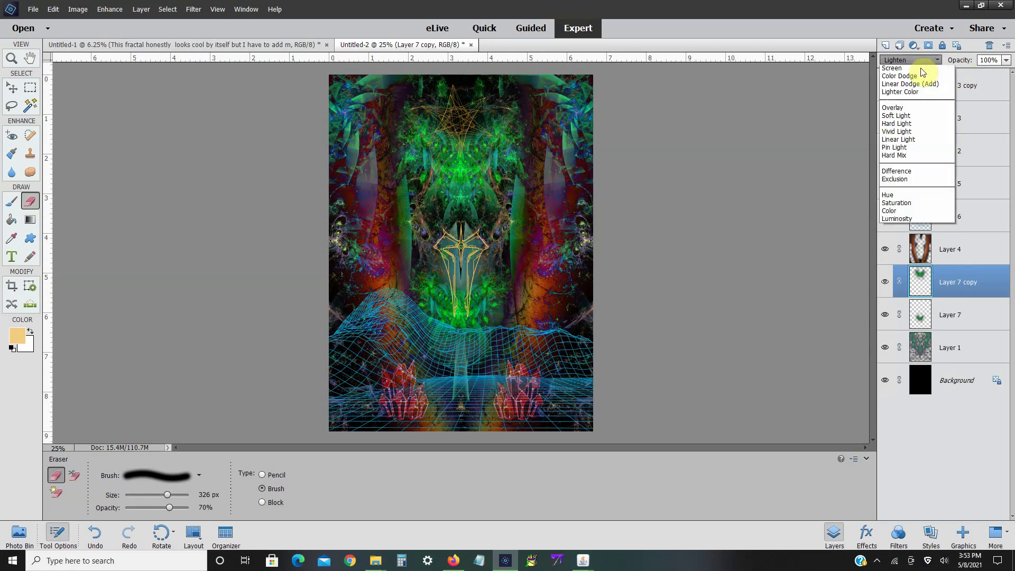
pyautogui.click(913, 148)
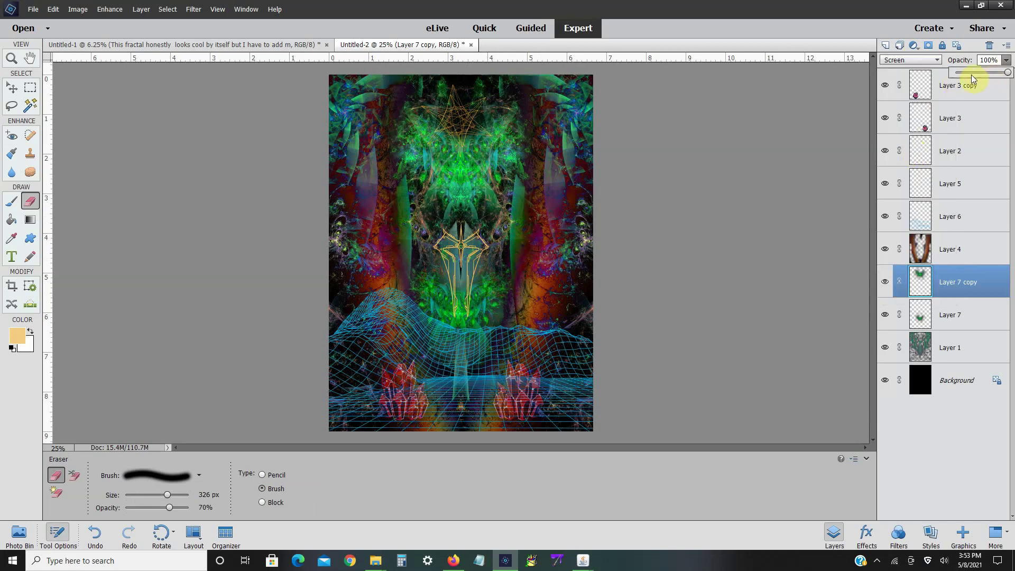
pyautogui.moveTo(970, 74); pyautogui.dragTo(1009, 78)
pyautogui.click(885, 288)
# - Try Color Dodge blending on Layer 7 and undo the blending change
pyautogui.click(933, 316)
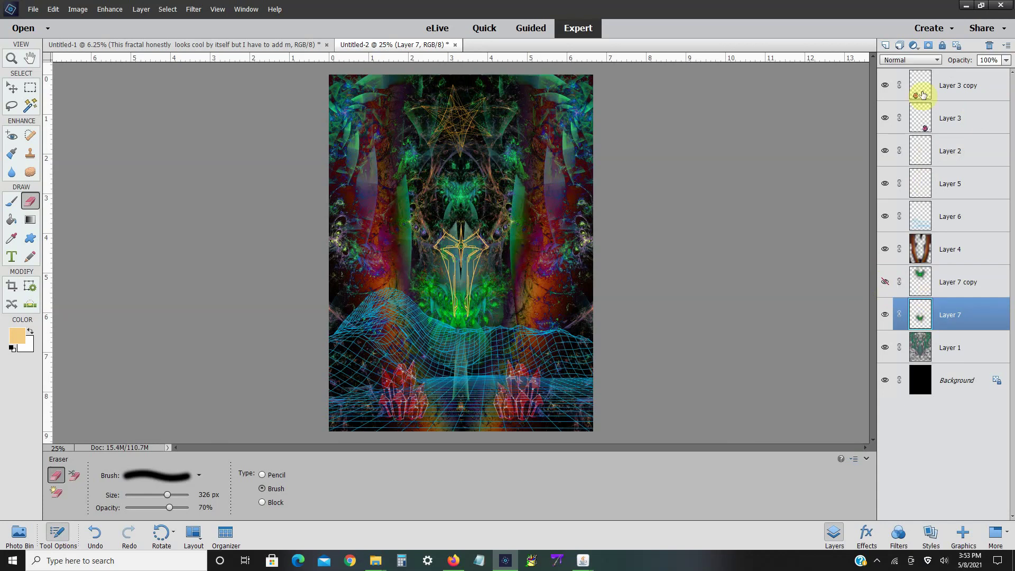
pyautogui.click(925, 62)
pyautogui.click(918, 156)
pyautogui.click(916, 145)
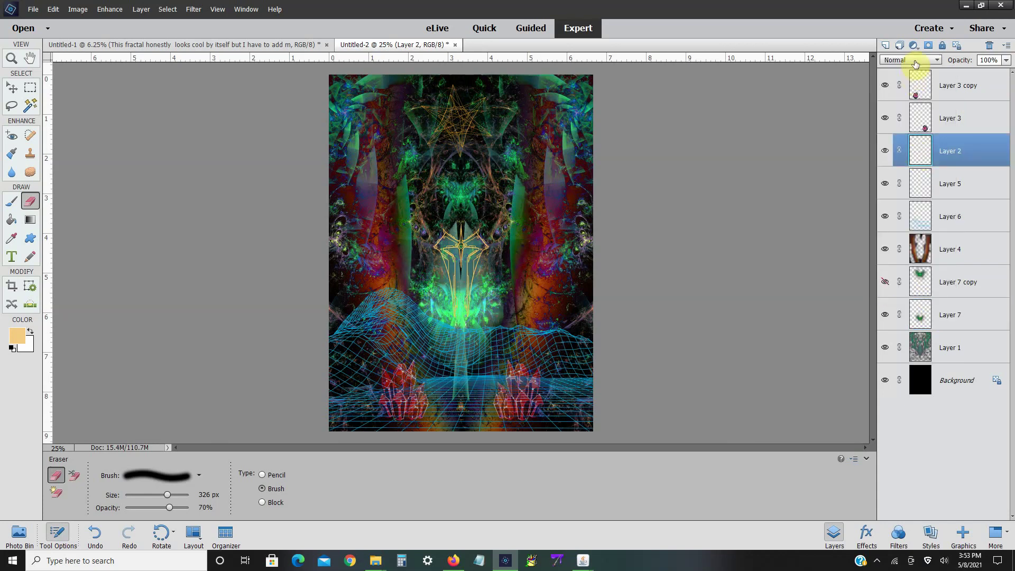
pyautogui.click(944, 304)
pyautogui.click(56, 9)
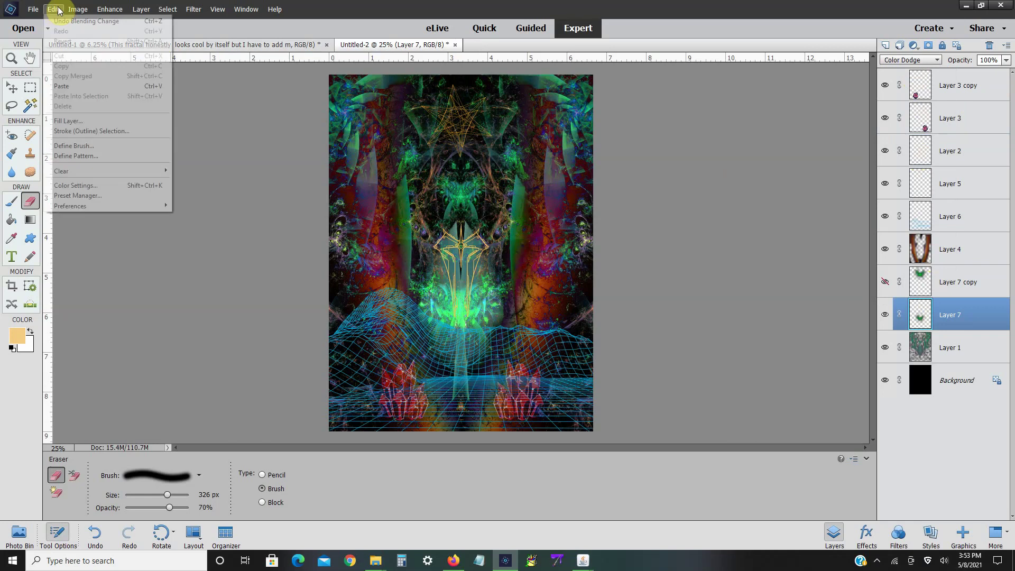
pyautogui.click(84, 21)
pyautogui.click(53, 9)
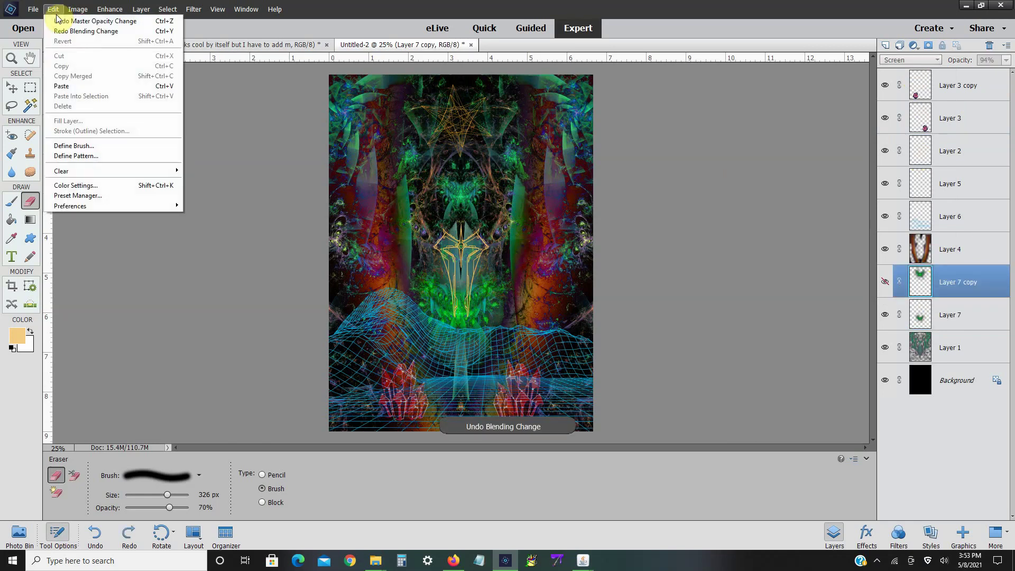
pyautogui.click(702, 240)
# - Select Layer 7 and set its blending mode to Screen
pyautogui.click(946, 313)
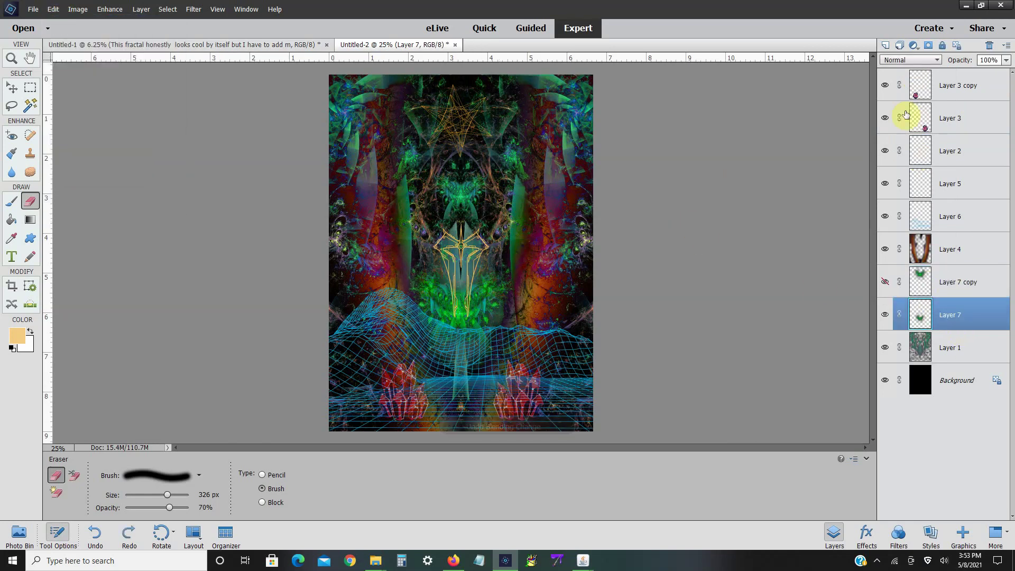
pyautogui.click(908, 60)
pyautogui.click(894, 150)
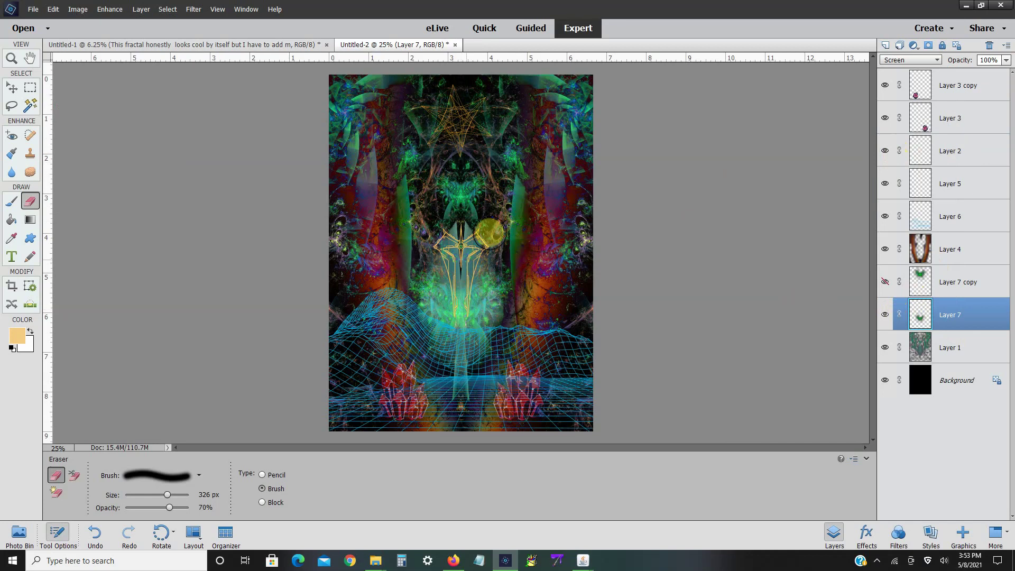
# - Apply Shadows/Highlights to Layer 7 with Lighten Shadows 0%, Darken Highlights 60% and Midtone Contrast +47%
pyautogui.click(112, 11)
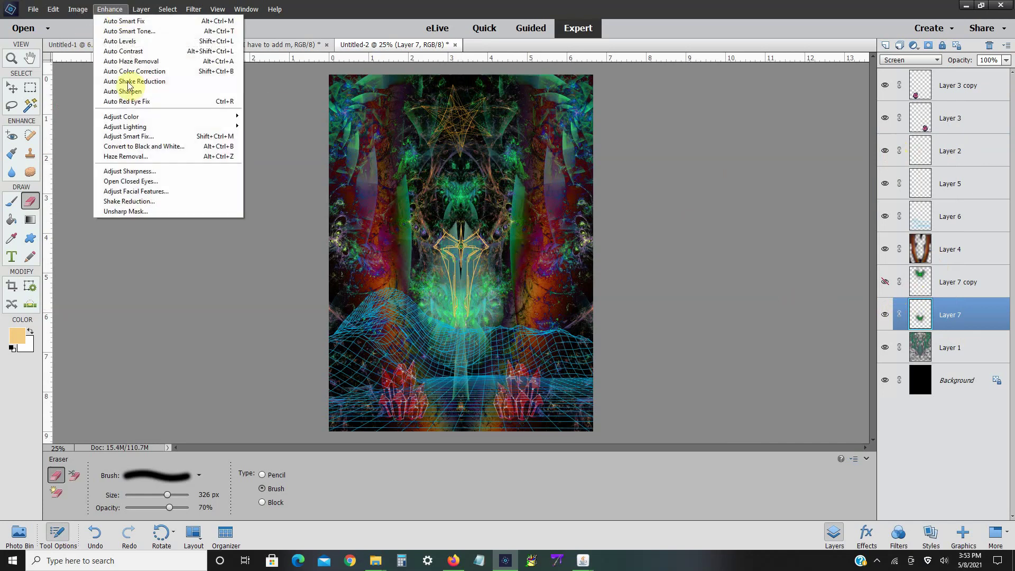
pyautogui.moveTo(141, 127)
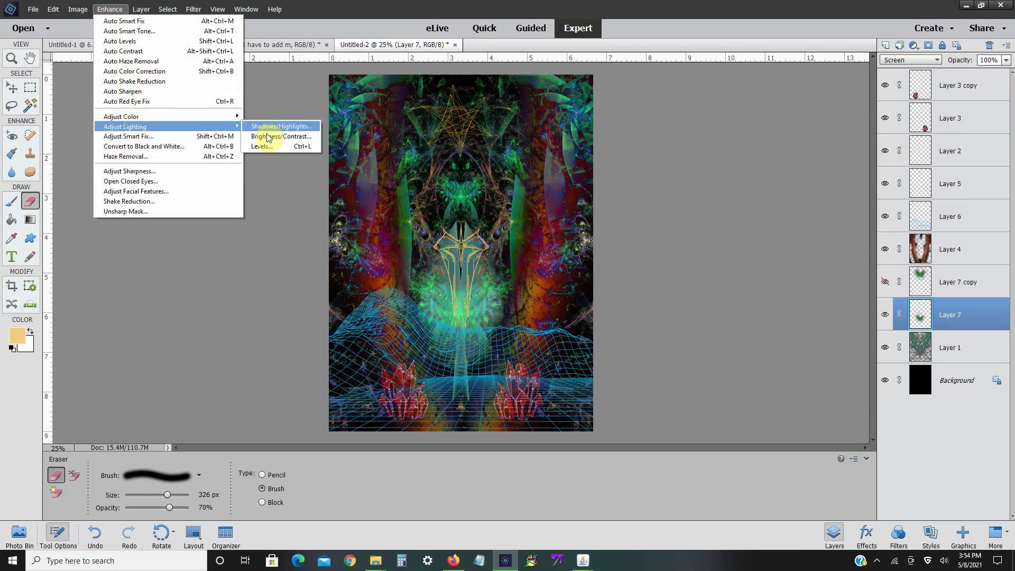
pyautogui.click(264, 125)
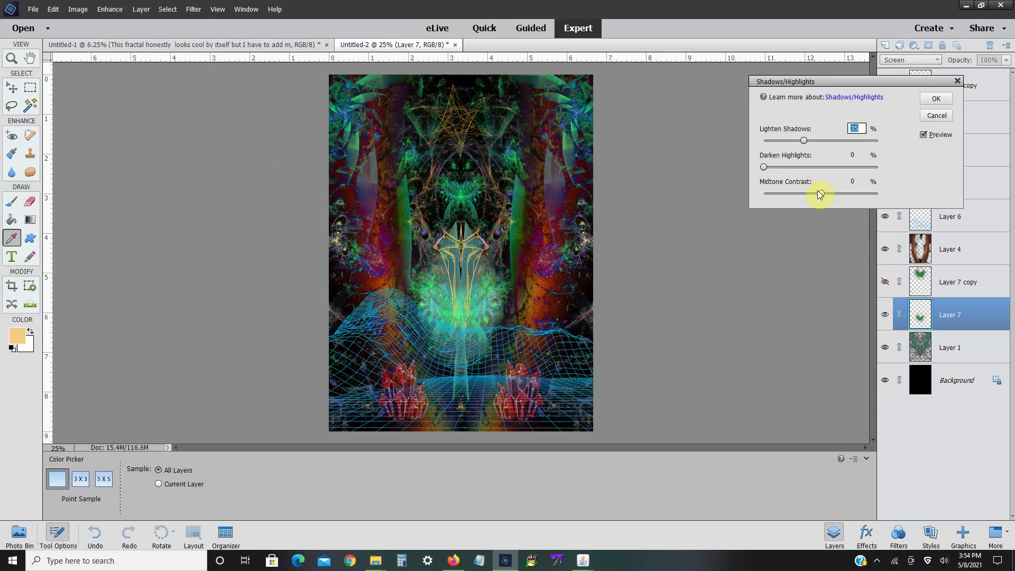
pyautogui.moveTo(819, 194); pyautogui.dragTo(869, 194)
pyautogui.moveTo(804, 142); pyautogui.dragTo(757, 141)
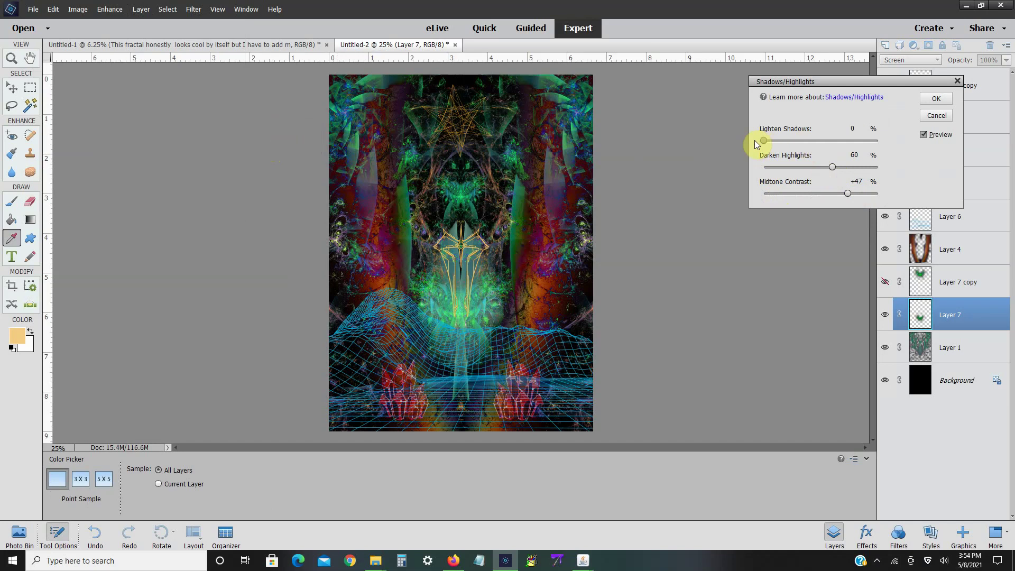
pyautogui.click(934, 100)
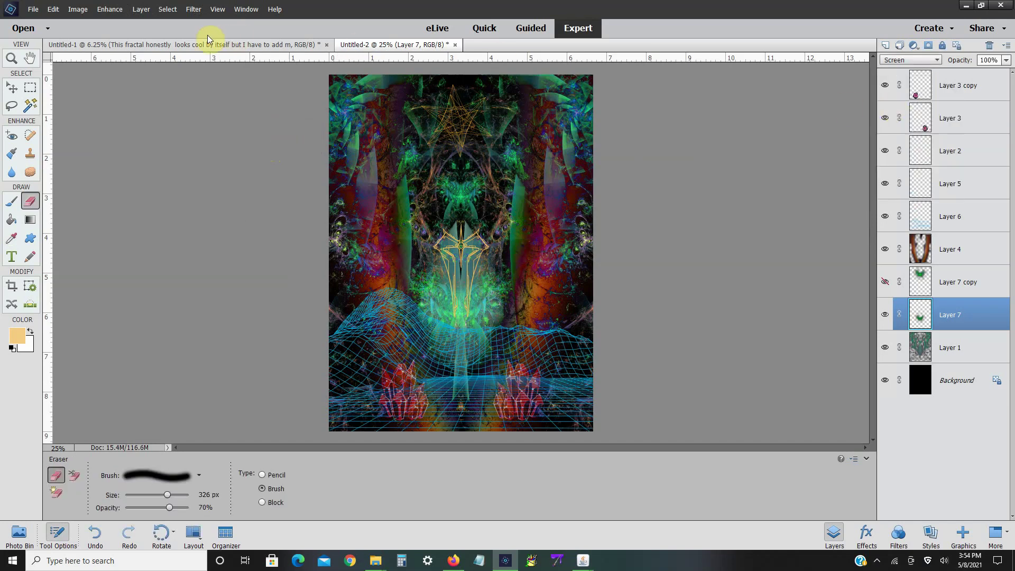
# - Adjust Layer 7's Hue/Saturation to Saturation +33 and Lightness +13
pyautogui.click(110, 9)
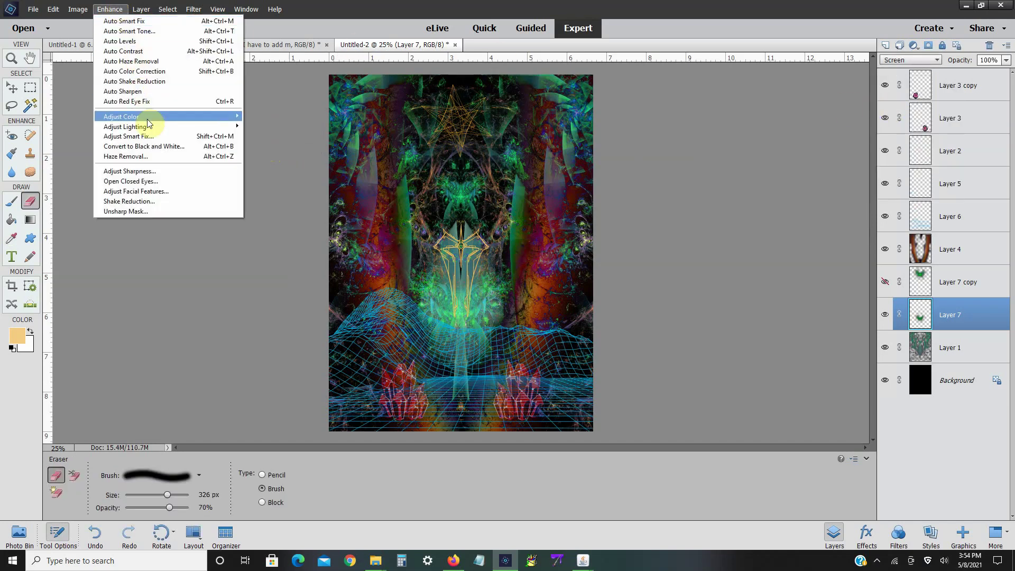
pyautogui.moveTo(161, 117)
pyautogui.click(281, 127)
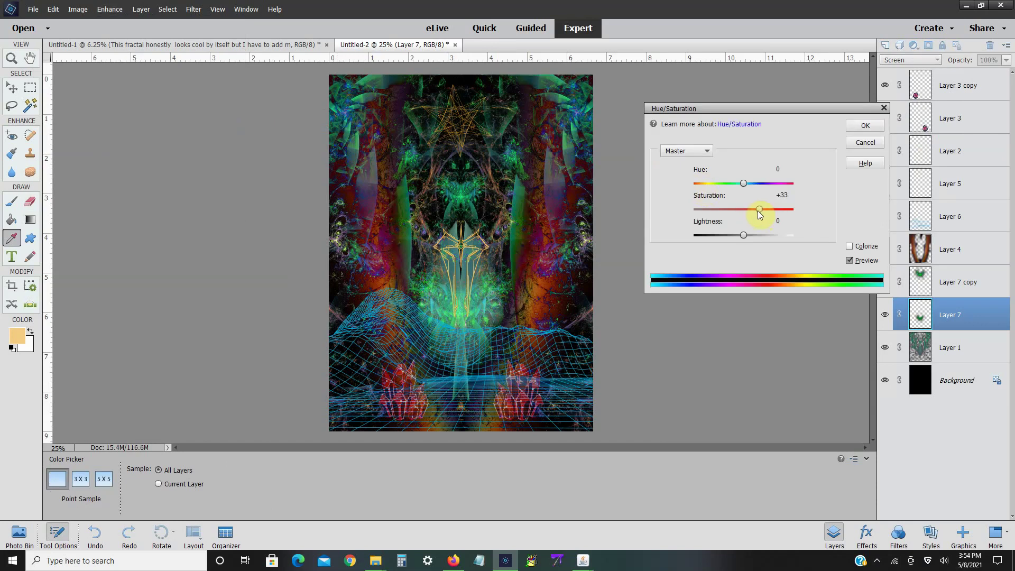
pyautogui.moveTo(742, 236)
pyautogui.mouseDown()
pyautogui.moveTo(733, 236)
pyautogui.moveTo(747, 237)
pyautogui.mouseUp()
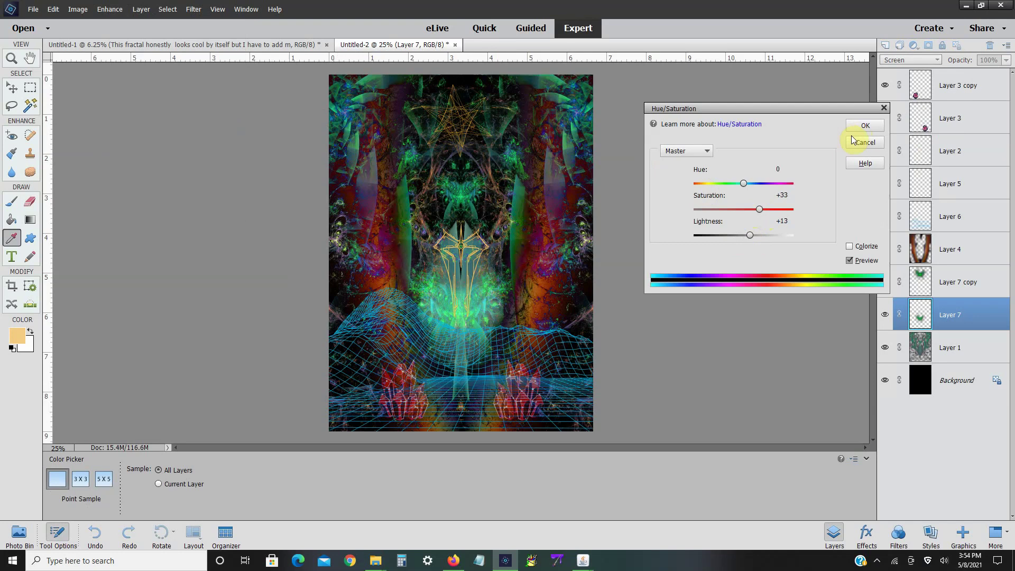
pyautogui.click(864, 126)
pyautogui.press('e')
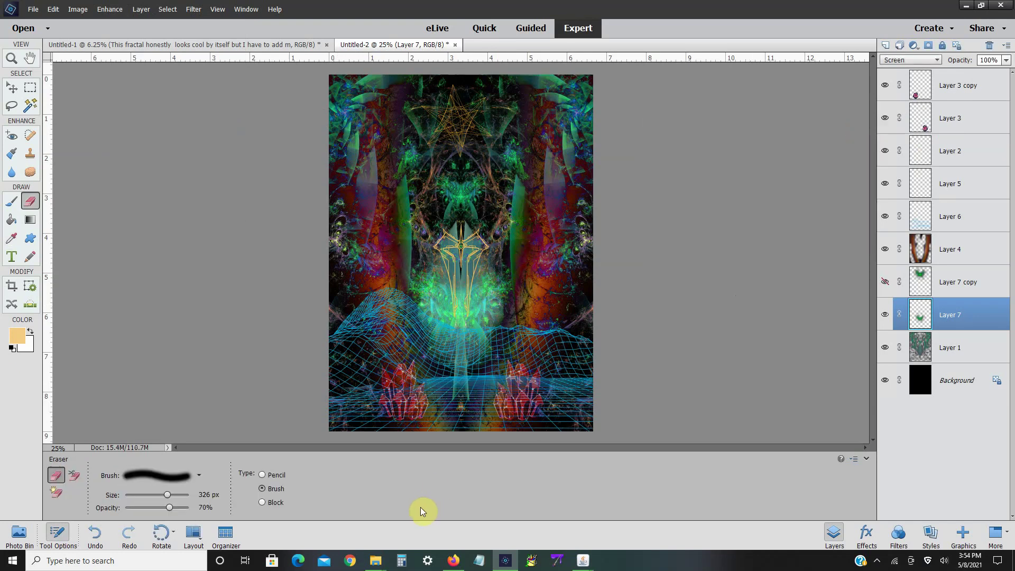
# - Open qsave_2018-09-08_007.png from another Transparent PNG Fractal Bash folder in the JWildfire Fractals collection
pyautogui.moveTo(379, 567)
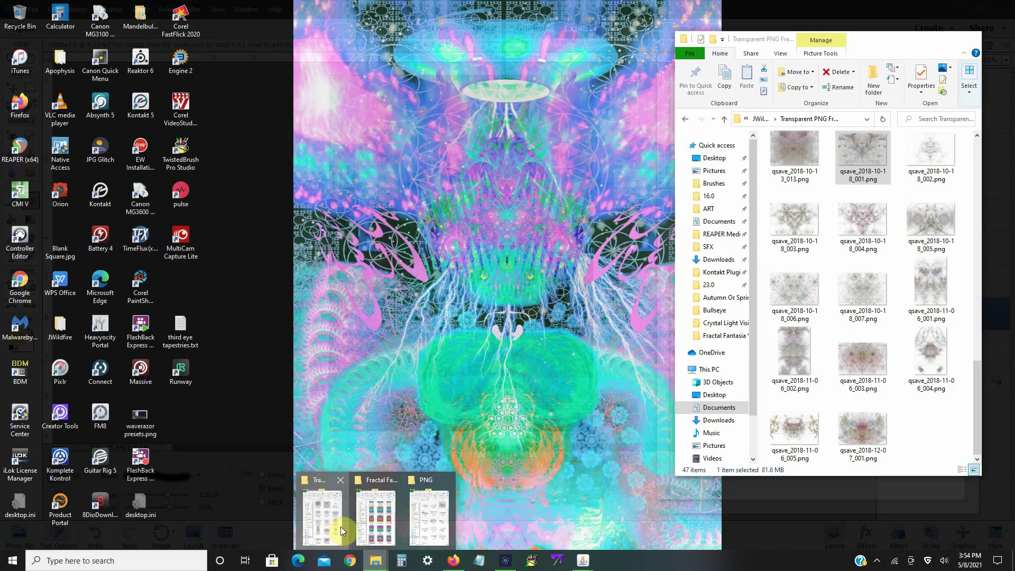
pyautogui.click(340, 527)
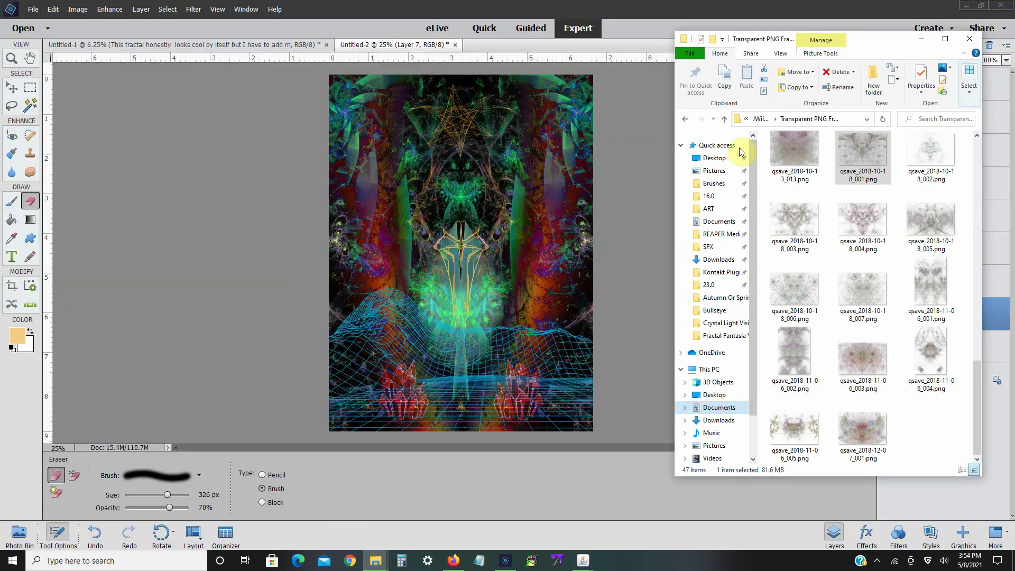
pyautogui.click(724, 119)
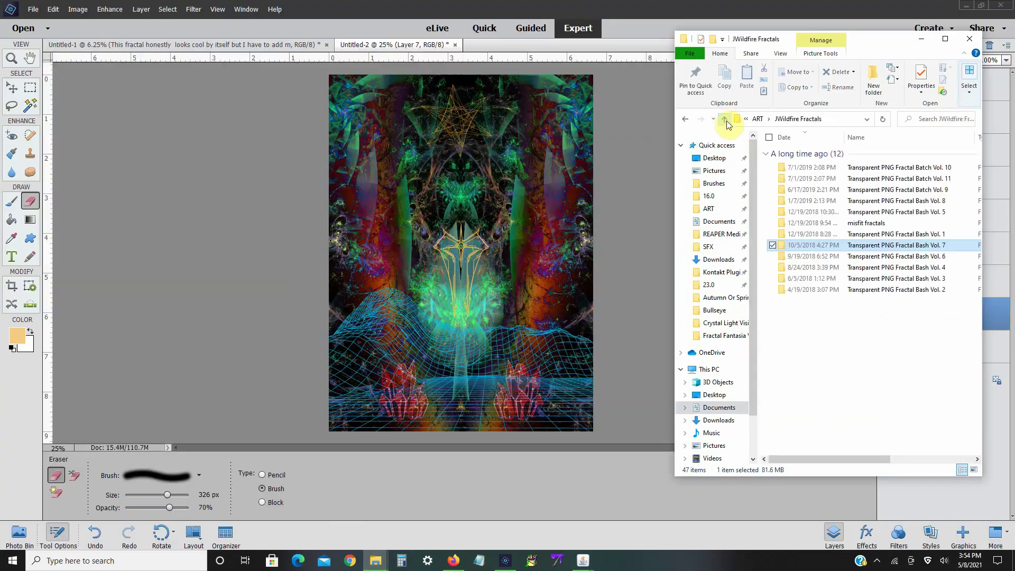
pyautogui.doubleClick(860, 271)
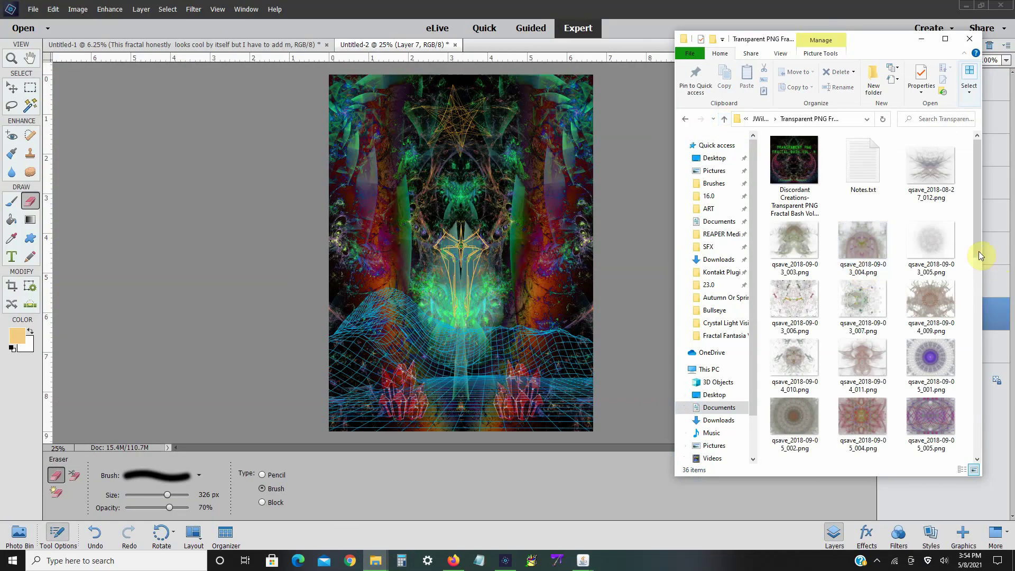
pyautogui.moveTo(975, 243); pyautogui.dragTo(968, 382)
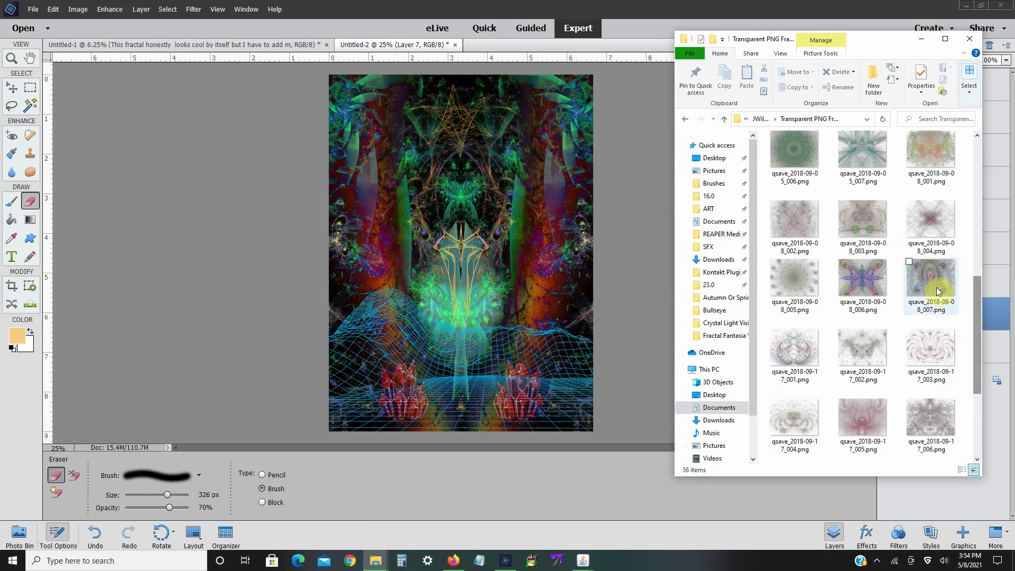
pyautogui.click(936, 291)
pyautogui.click(579, 283)
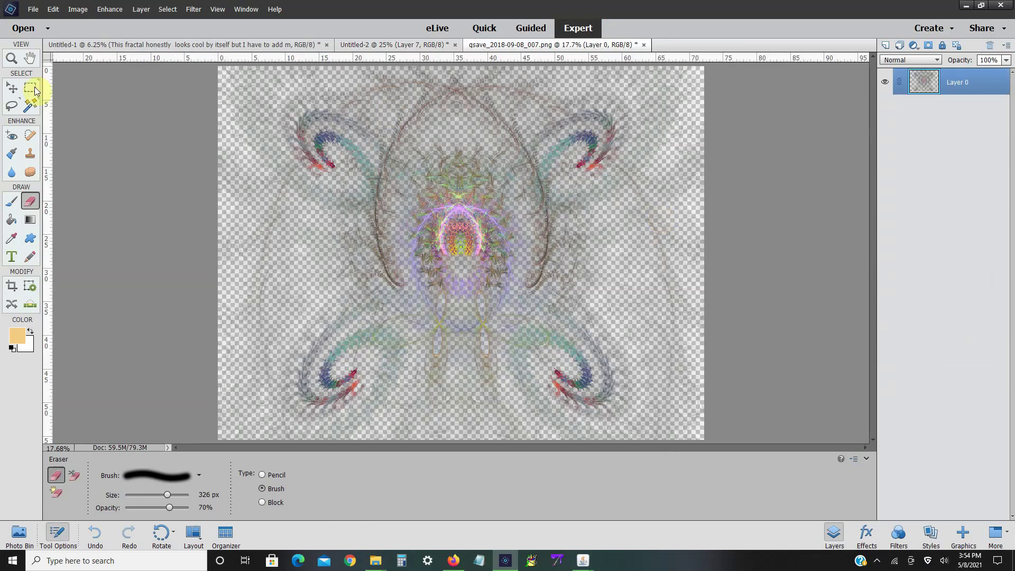
# - Select the entire qsave_2018-09-08_007.png fractal with the Rectangular Marquee and copy it
pyautogui.click(33, 90)
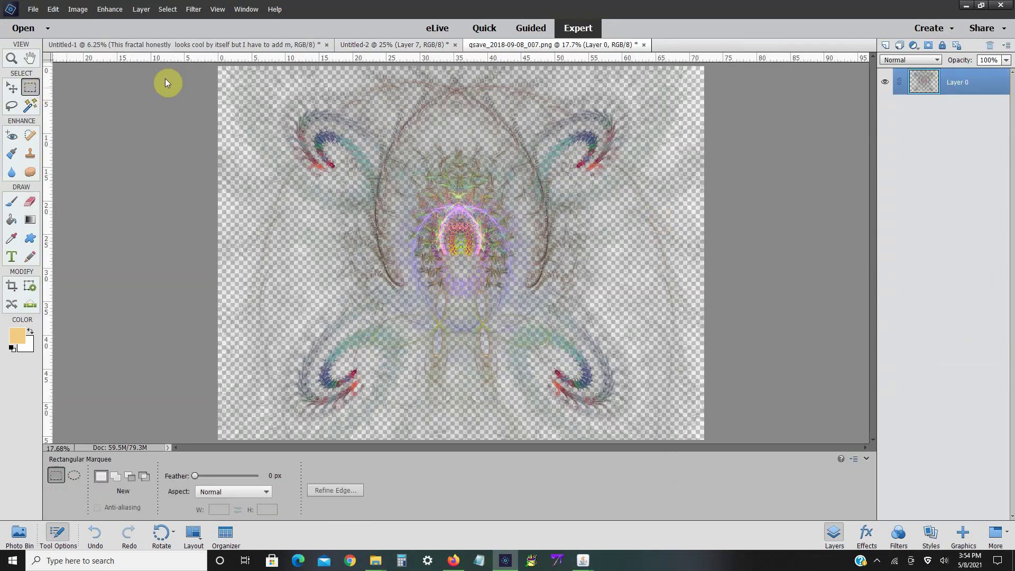
pyautogui.moveTo(220, 67)
pyautogui.mouseDown()
pyautogui.moveTo(578, 337)
pyautogui.moveTo(671, 451)
pyautogui.moveTo(730, 468)
pyautogui.mouseUp()
pyautogui.click(52, 9)
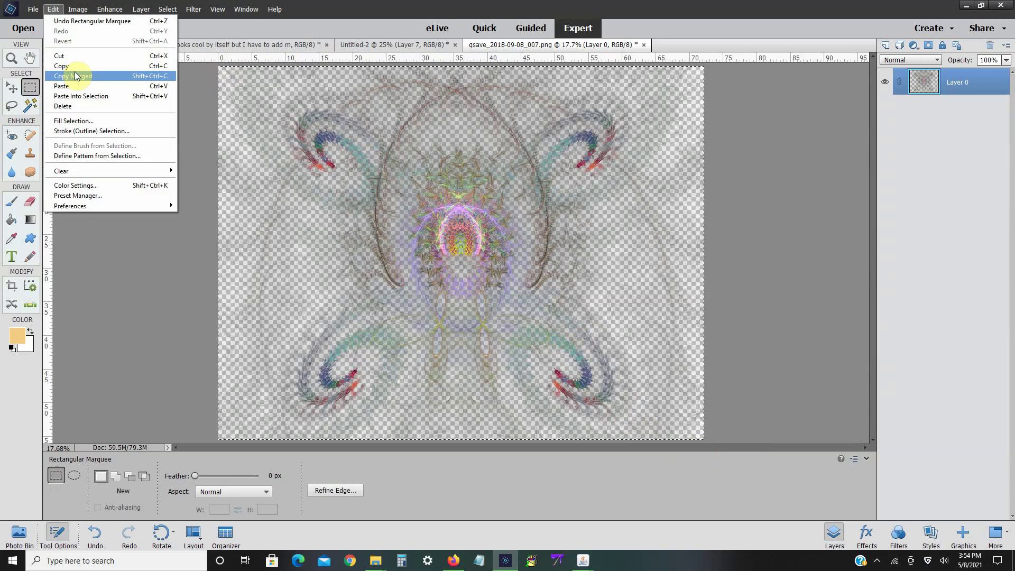
pyautogui.click(74, 63)
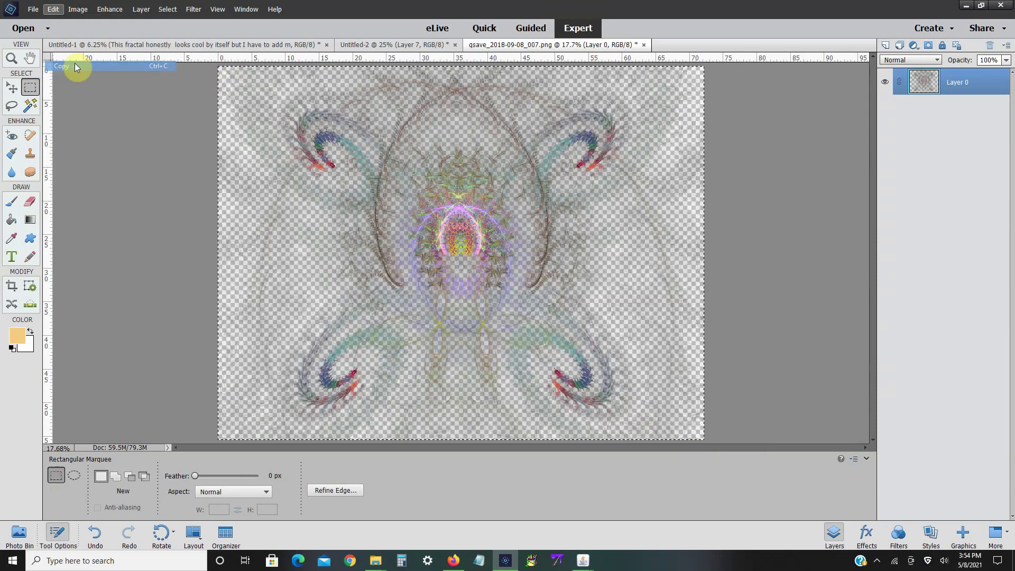
# - Return to the Untitled-2 artwork and use Free Transform to nudge Layer 7's green glow slightly to the right
pyautogui.click(382, 45)
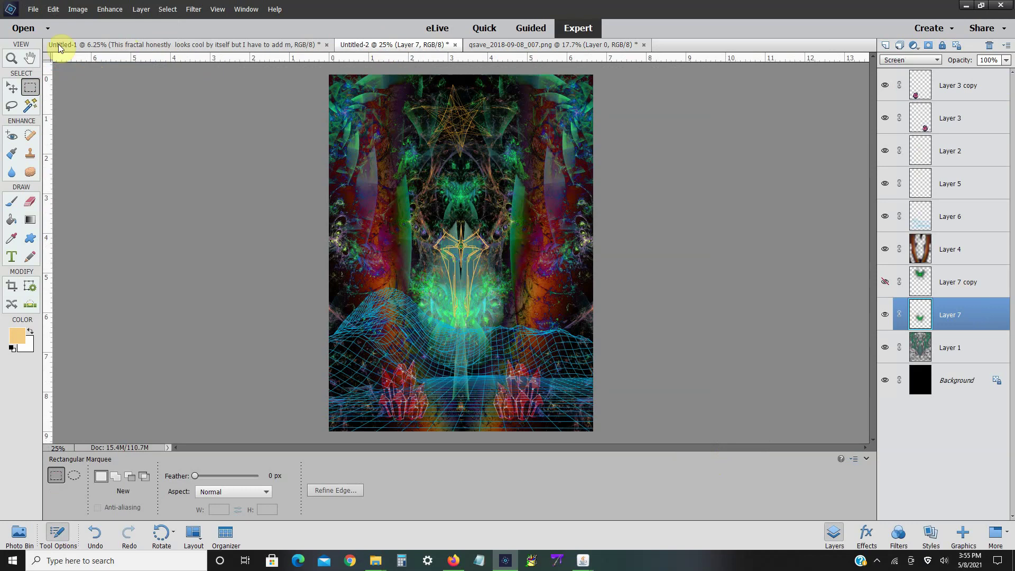
pyautogui.click(78, 9)
pyautogui.moveTo(98, 35)
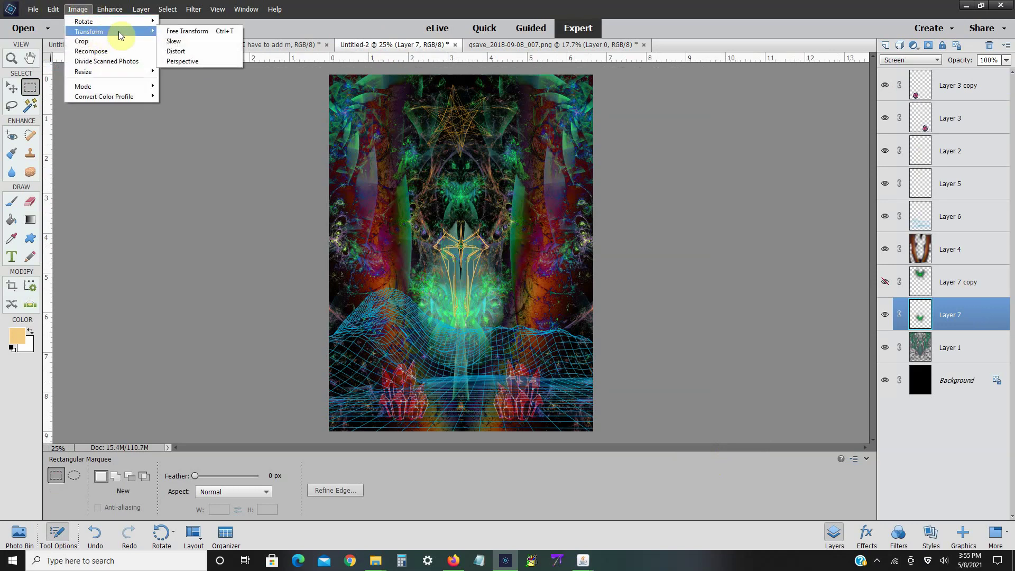
pyautogui.click(177, 35)
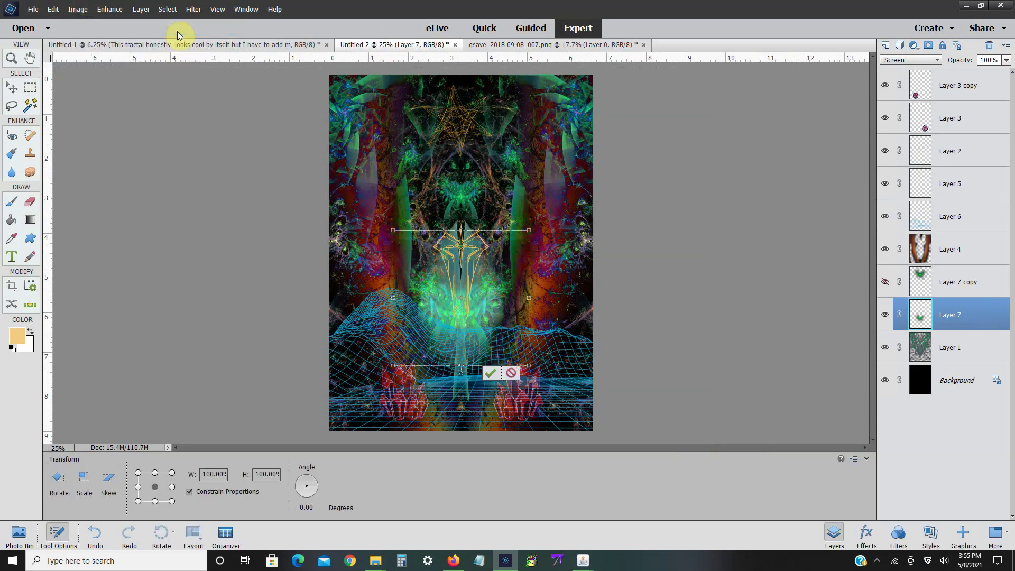
pyautogui.hotkey('shift', 'Right')
pyautogui.hotkey('shift', 'Right')
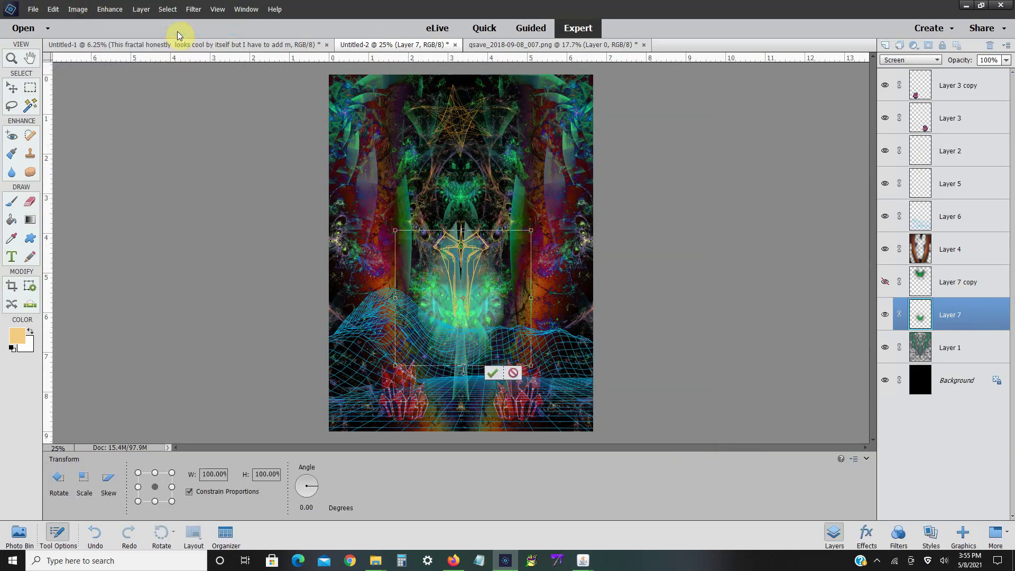
pyautogui.click(493, 372)
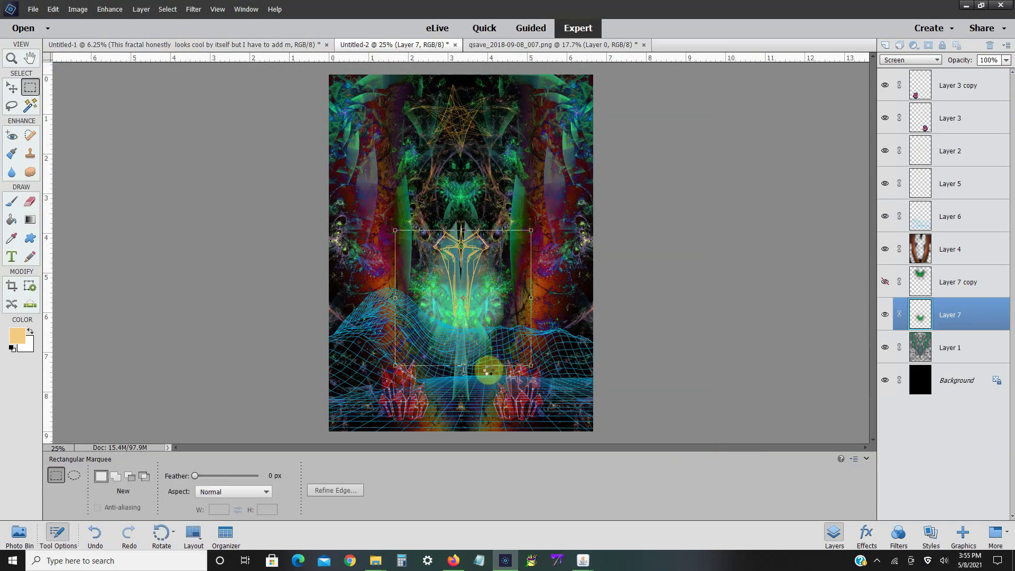
# - Paste the copied fractal above Layer 7 and duplicate the pasted layer
pyautogui.click(53, 9)
pyautogui.click(78, 86)
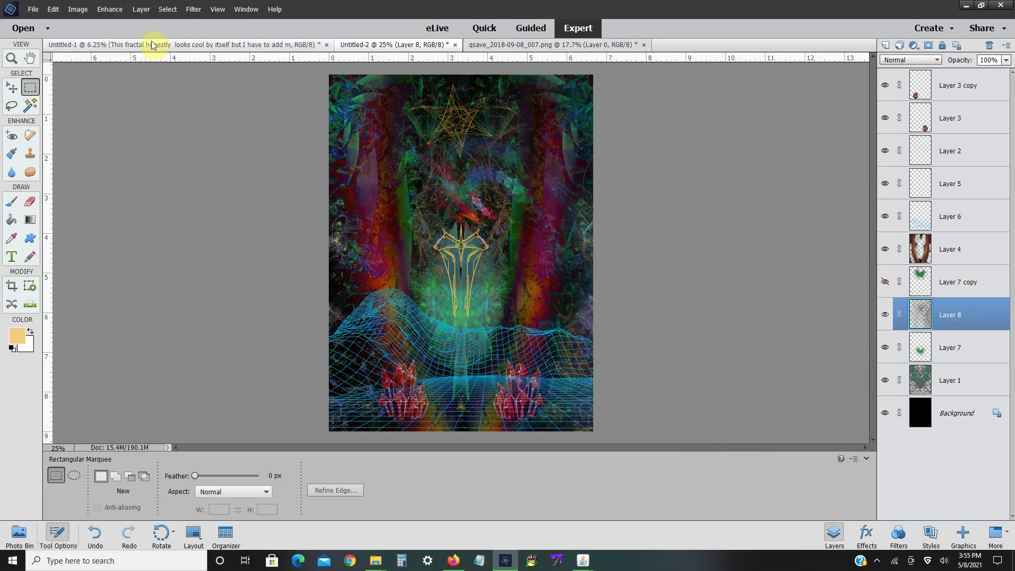
pyautogui.rightClick(964, 317)
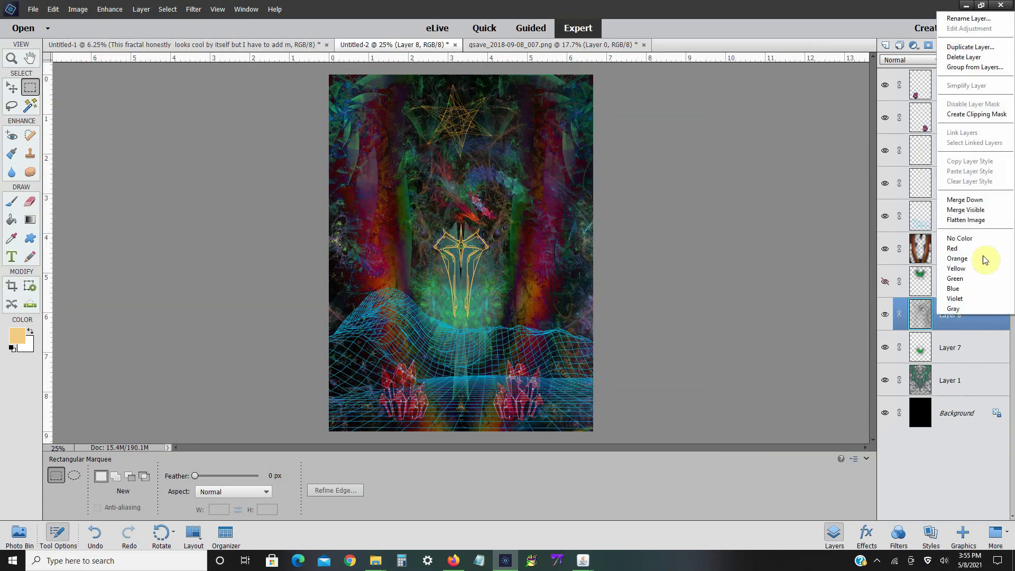
pyautogui.click(969, 47)
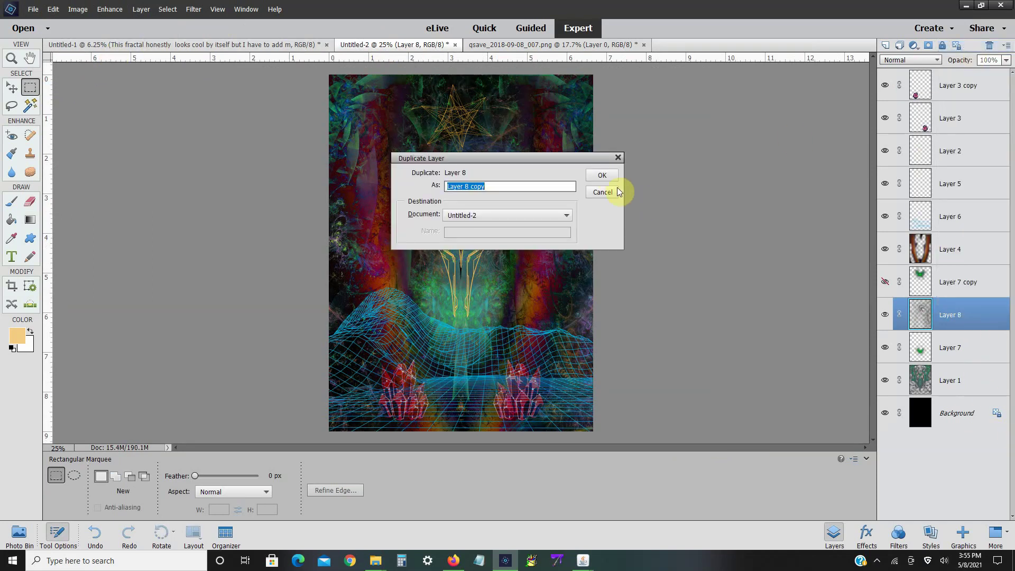
pyautogui.click(607, 174)
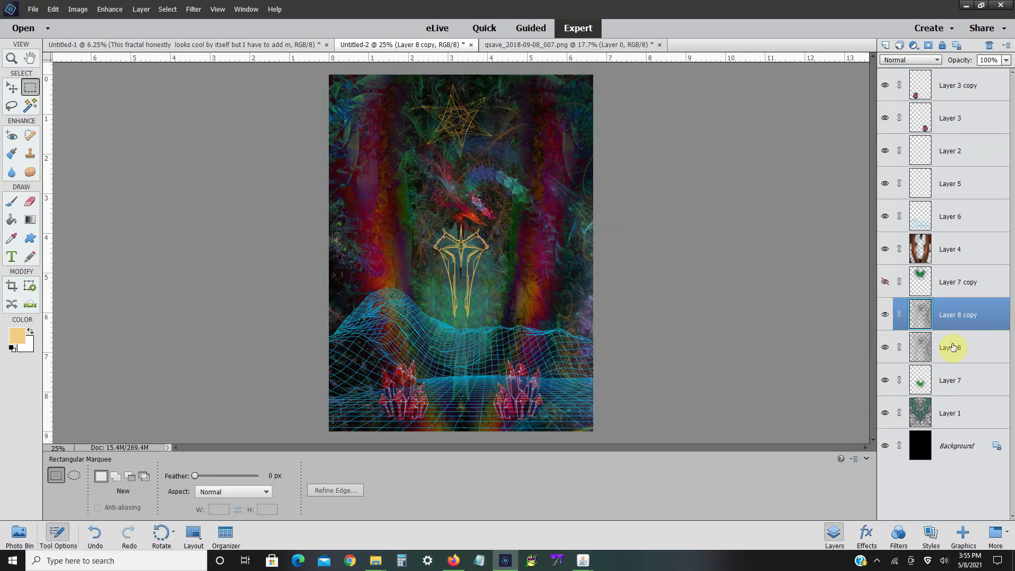
# - Merge the duplicated fractal layer down into Layer 8
pyautogui.rightClick(959, 315)
pyautogui.rightClick(968, 325)
pyautogui.rightClick(970, 328)
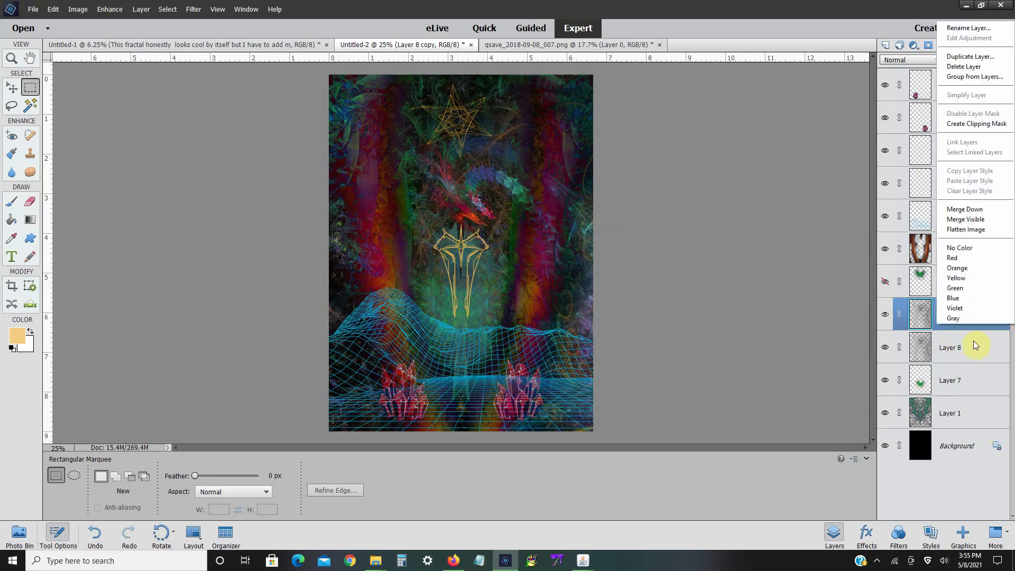
pyautogui.click(963, 209)
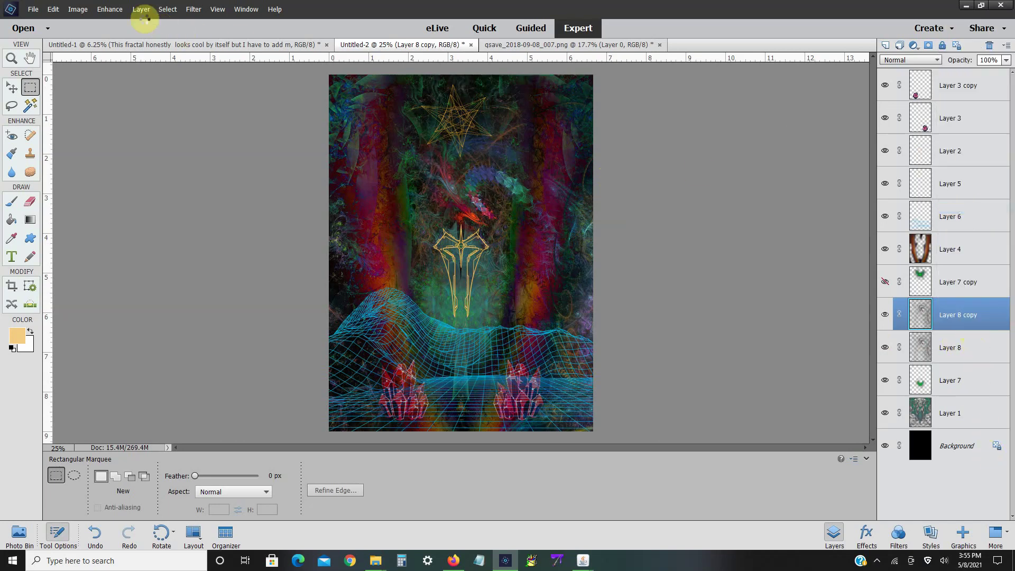
# - Apply Shadows/Highlights to Layer 8, setting Lighten Shadows to 57% and adjusting the midtone contrast
pyautogui.click(109, 9)
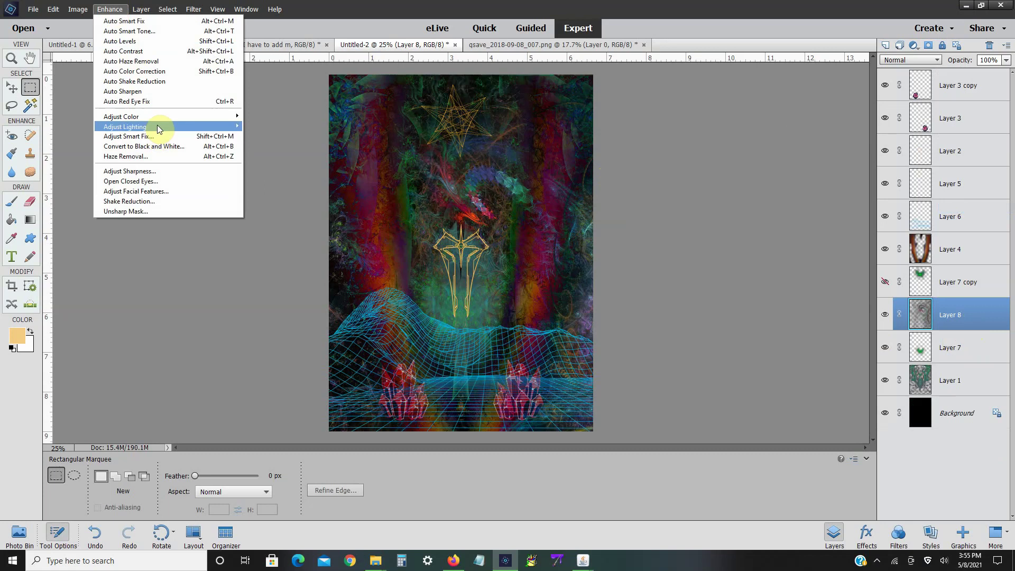
pyautogui.moveTo(157, 125)
pyautogui.click(275, 126)
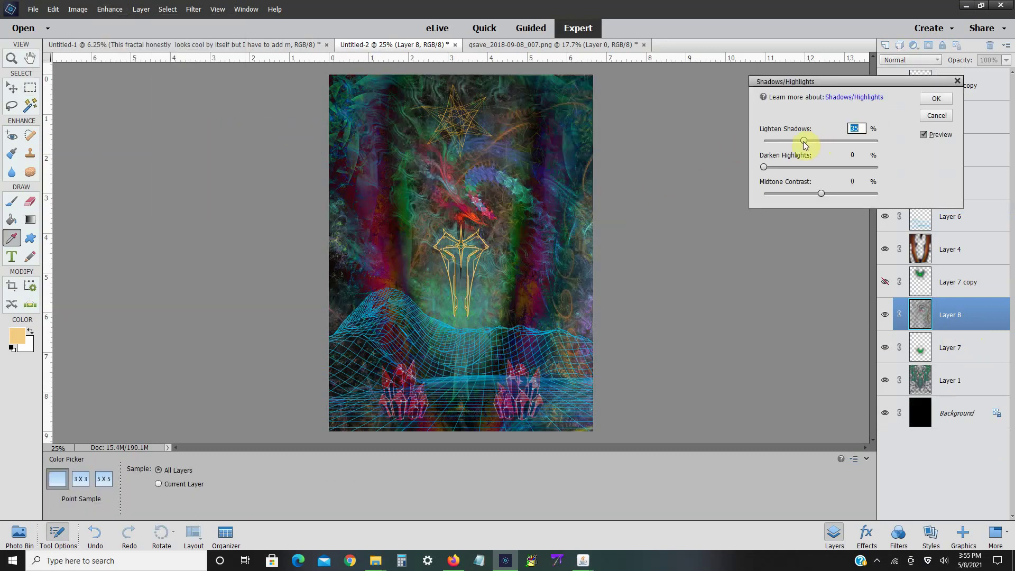
pyautogui.moveTo(804, 141); pyautogui.dragTo(829, 142)
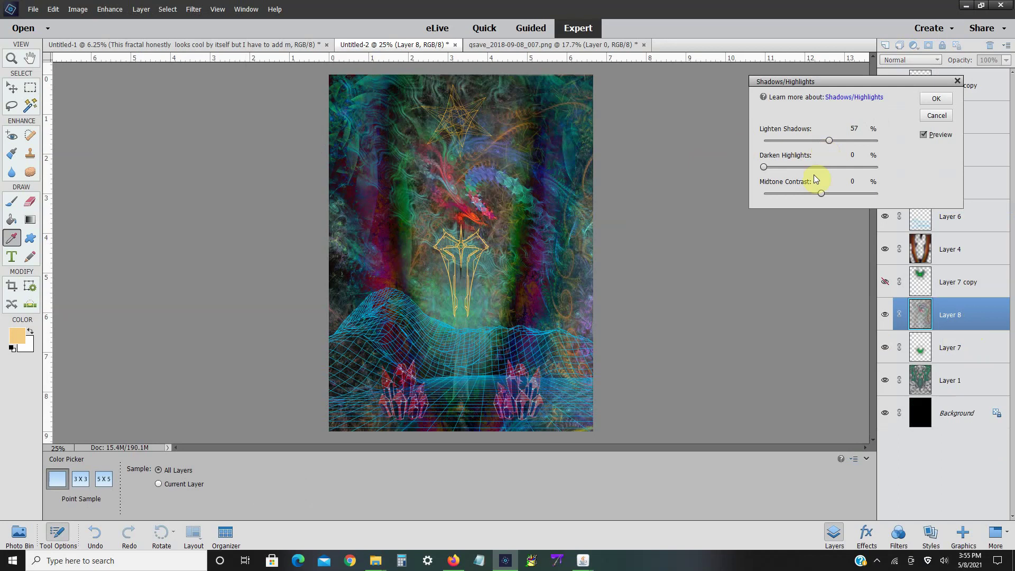
pyautogui.moveTo(797, 192); pyautogui.dragTo(817, 195)
pyautogui.click(936, 99)
pyautogui.press('m')
# - Move Layer 8 down the layer stack so it sits between Layer 7 and Layer 1
pyautogui.click(945, 324)
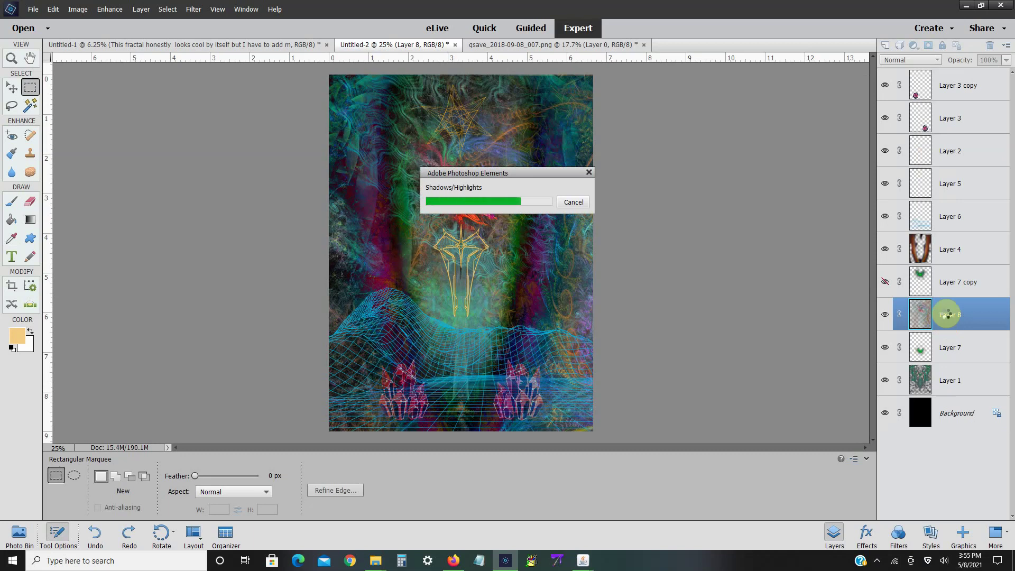
pyautogui.moveTo(946, 317); pyautogui.dragTo(935, 390)
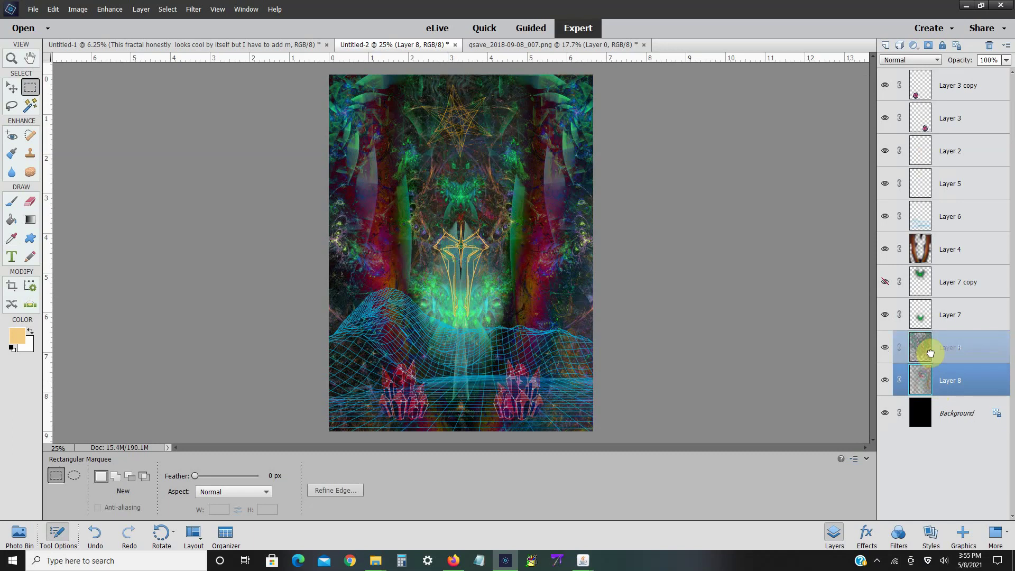
pyautogui.moveTo(936, 385); pyautogui.dragTo(933, 343)
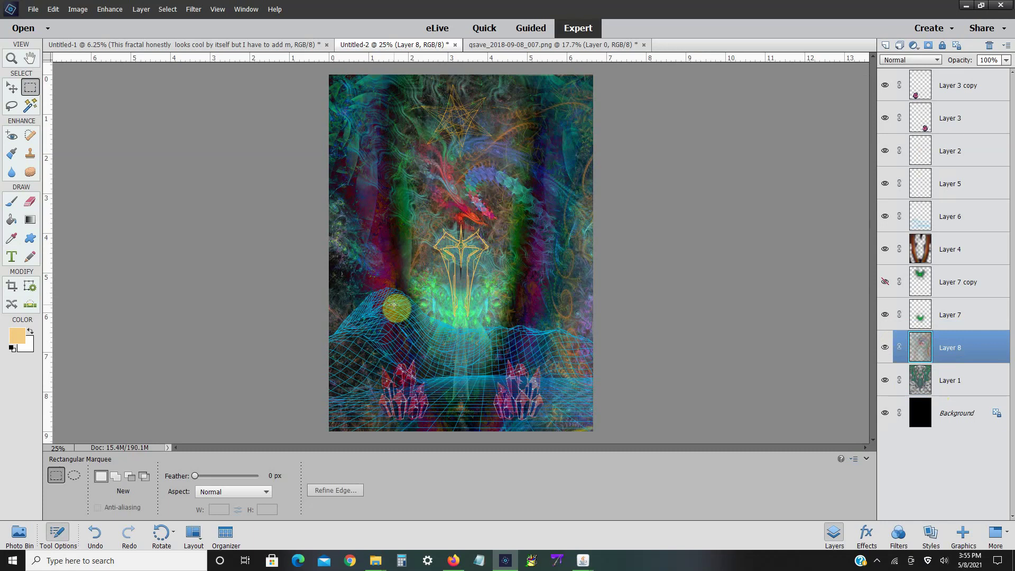
# - Erase parts of Layer 8 over the star, central figure, side columns and green glow with a soft 326 px eraser at 70% opacity
pyautogui.click(30, 201)
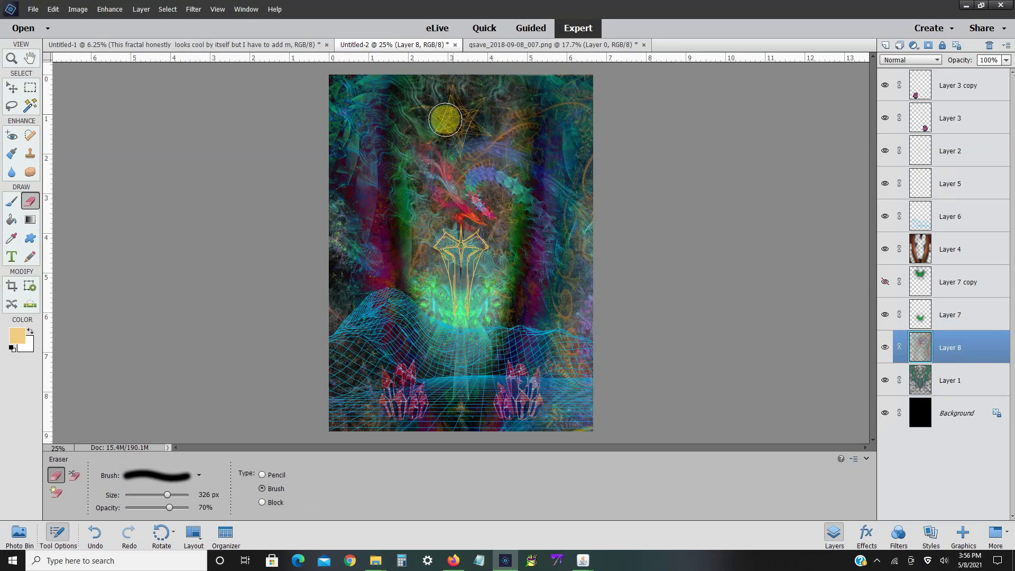
pyautogui.moveTo(445, 119)
pyautogui.mouseDown()
pyautogui.moveTo(468, 221)
pyautogui.moveTo(454, 191)
pyautogui.moveTo(455, 200)
pyautogui.moveTo(468, 186)
pyautogui.moveTo(459, 188)
pyautogui.moveTo(479, 191)
pyautogui.moveTo(460, 202)
pyautogui.mouseUp()
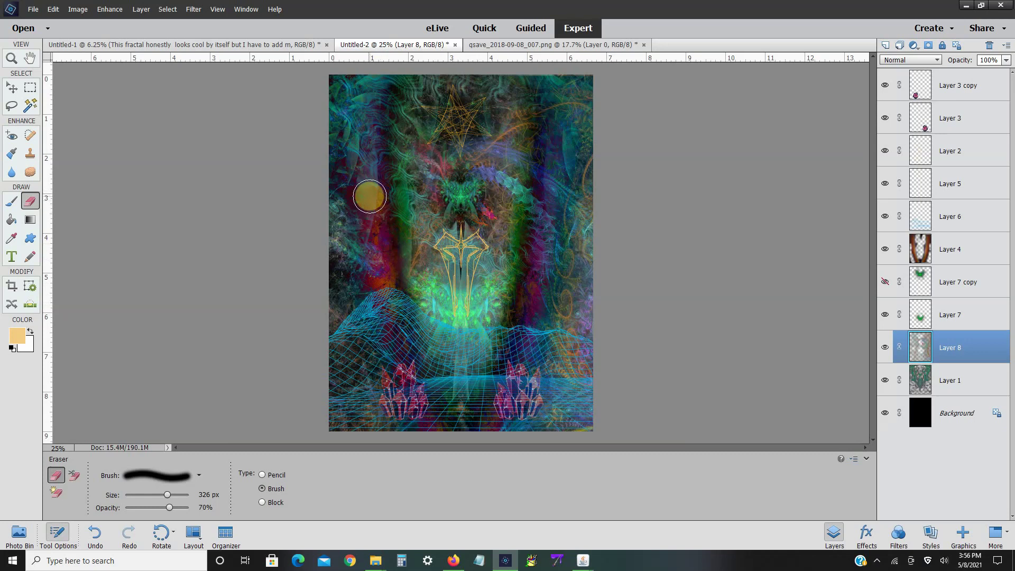
pyautogui.moveTo(374, 182)
pyautogui.mouseDown()
pyautogui.moveTo(367, 161)
pyautogui.moveTo(382, 114)
pyautogui.moveTo(373, 158)
pyautogui.mouseUp()
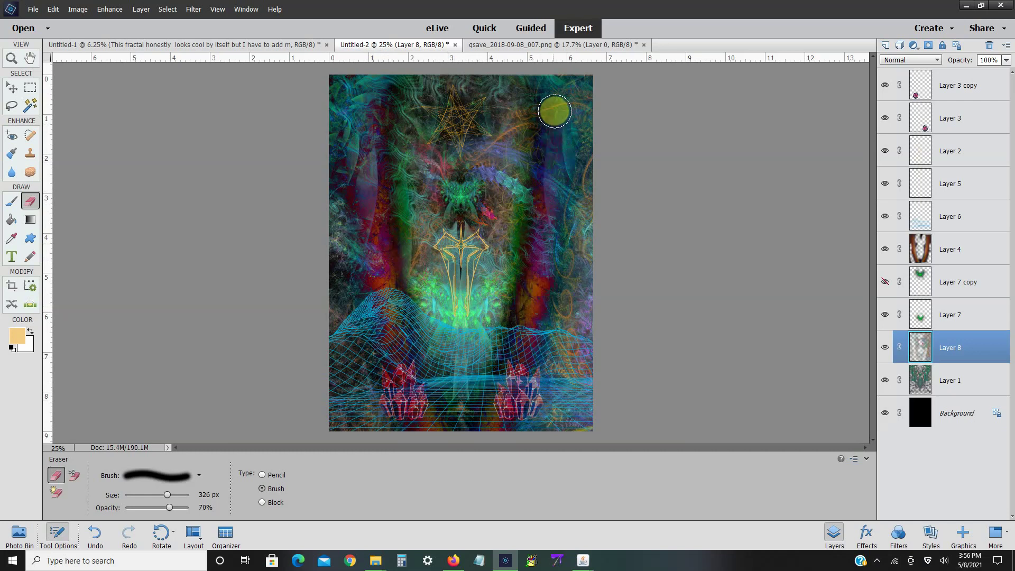
pyautogui.moveTo(557, 98)
pyautogui.mouseDown()
pyautogui.moveTo(563, 134)
pyautogui.moveTo(567, 118)
pyautogui.moveTo(568, 164)
pyautogui.moveTo(565, 106)
pyautogui.moveTo(549, 132)
pyautogui.mouseUp()
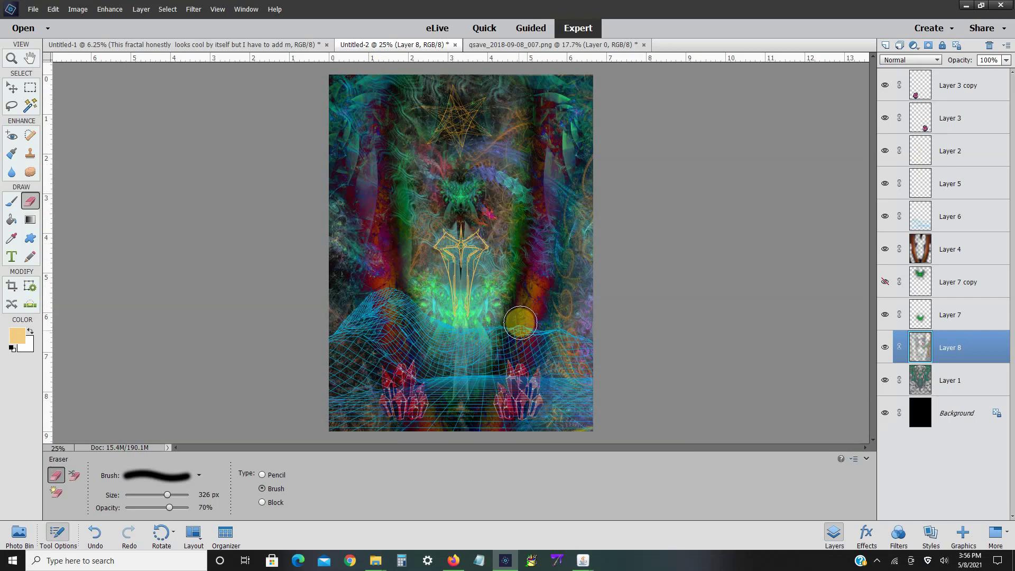
pyautogui.moveTo(389, 298)
pyautogui.mouseDown()
pyautogui.moveTo(483, 335)
pyautogui.moveTo(494, 267)
pyautogui.moveTo(447, 287)
pyautogui.mouseUp()
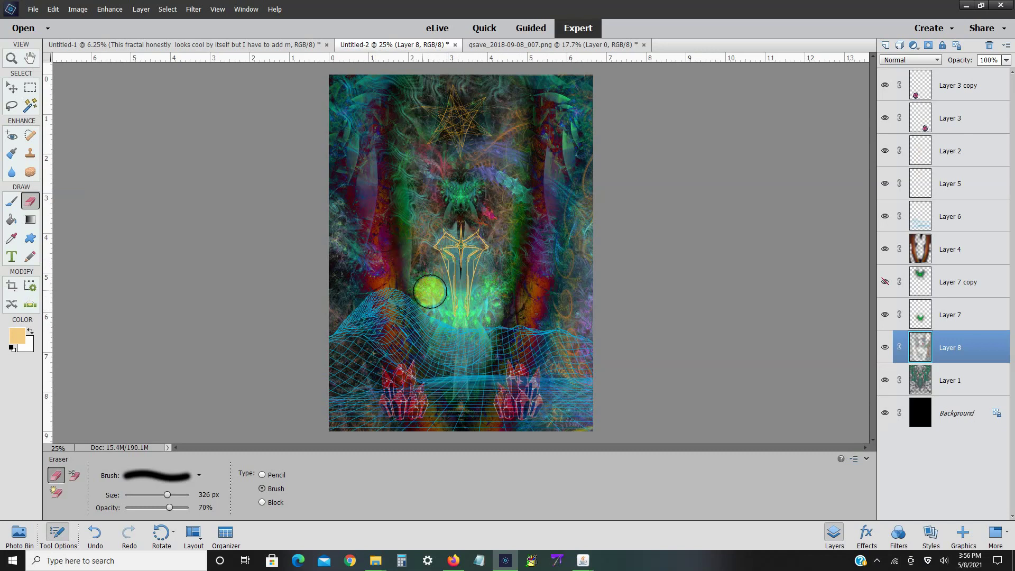
# - Duplicate Layer 8 and merge the copy down into the original layer
pyautogui.rightClick(967, 344)
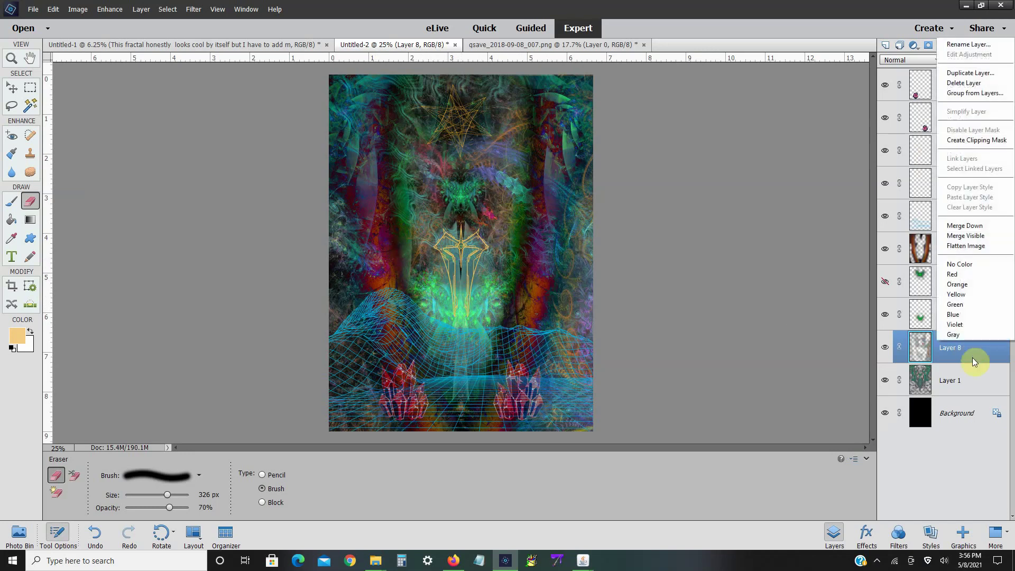
pyautogui.click(973, 72)
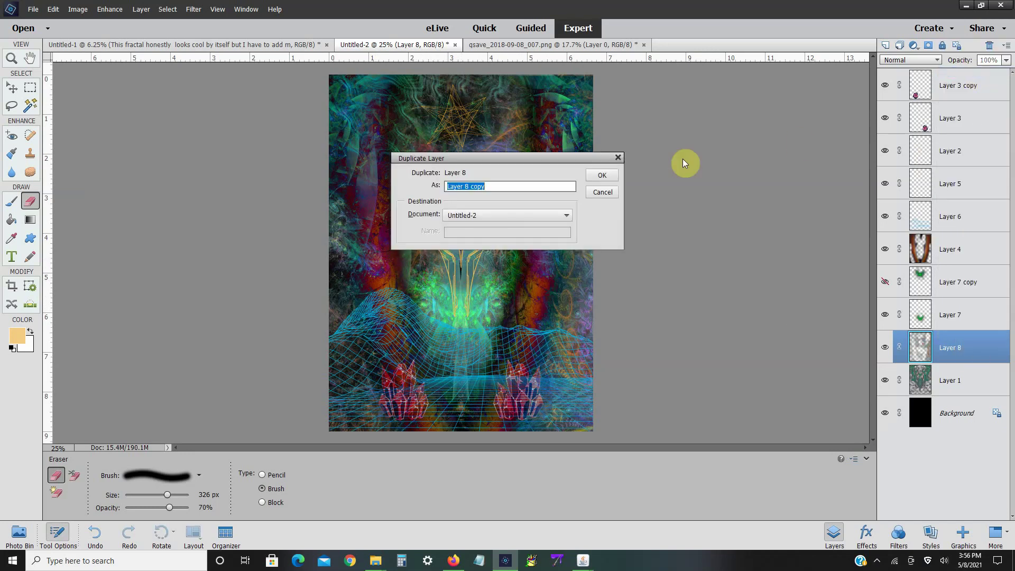
pyautogui.click(603, 175)
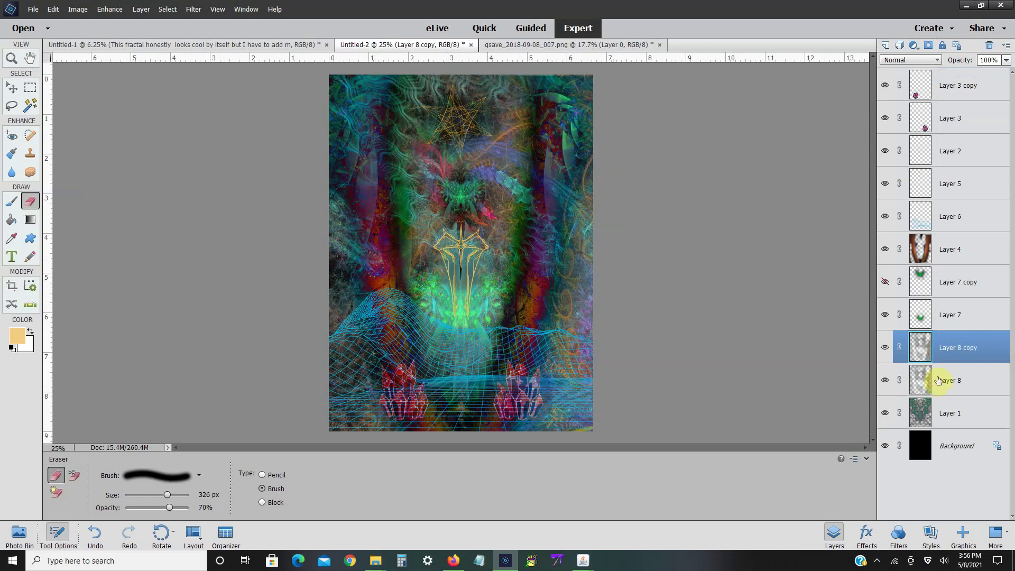
pyautogui.rightClick(947, 348)
pyautogui.click(975, 236)
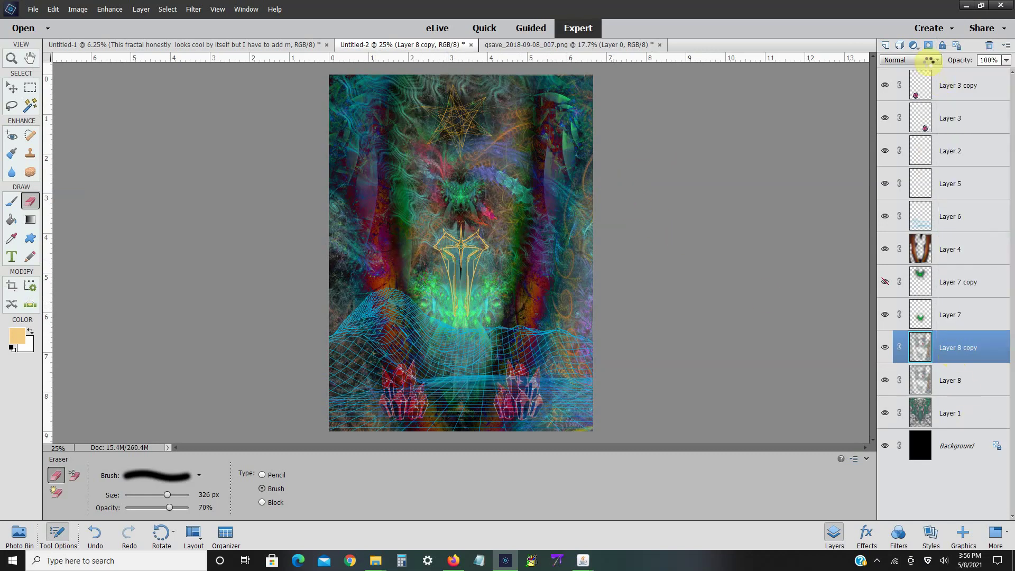
# - Try the Difference, Exclusion, Vivid Light, Lighten and Screen blend modes on Layer 8
pyautogui.click(929, 60)
pyautogui.click(908, 250)
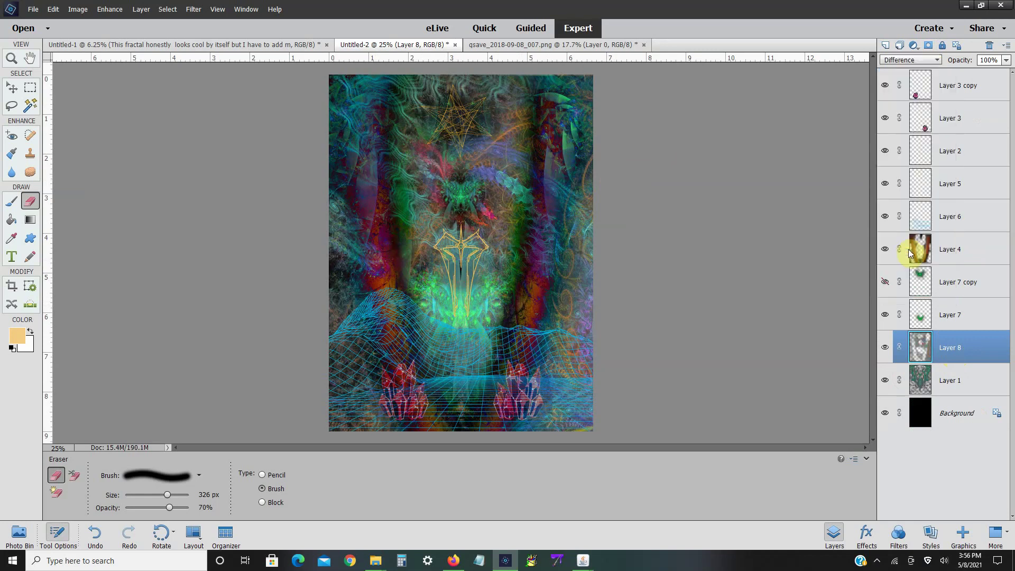
pyautogui.click(917, 61)
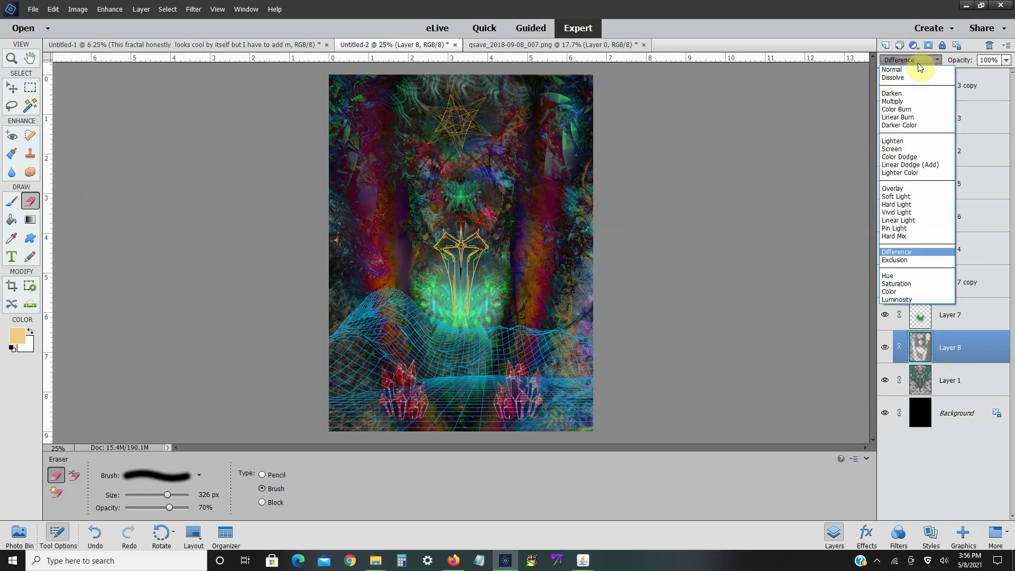
pyautogui.click(916, 260)
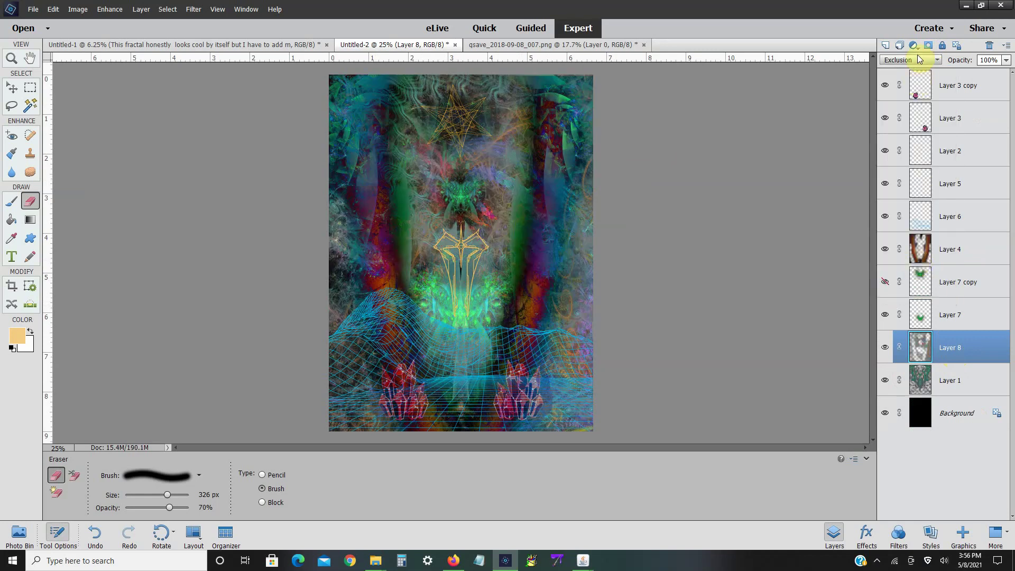
pyautogui.click(917, 59)
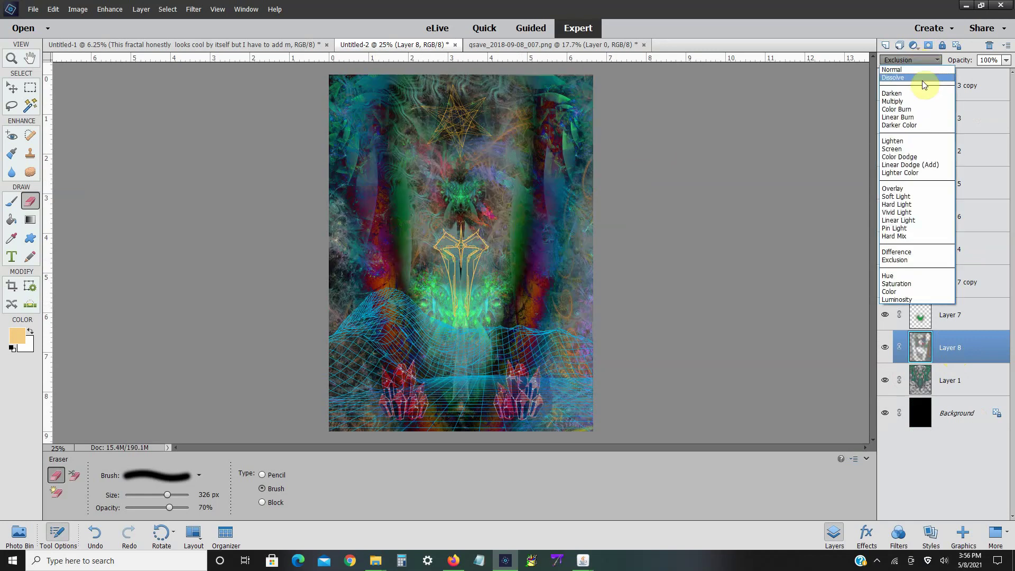
pyautogui.click(913, 210)
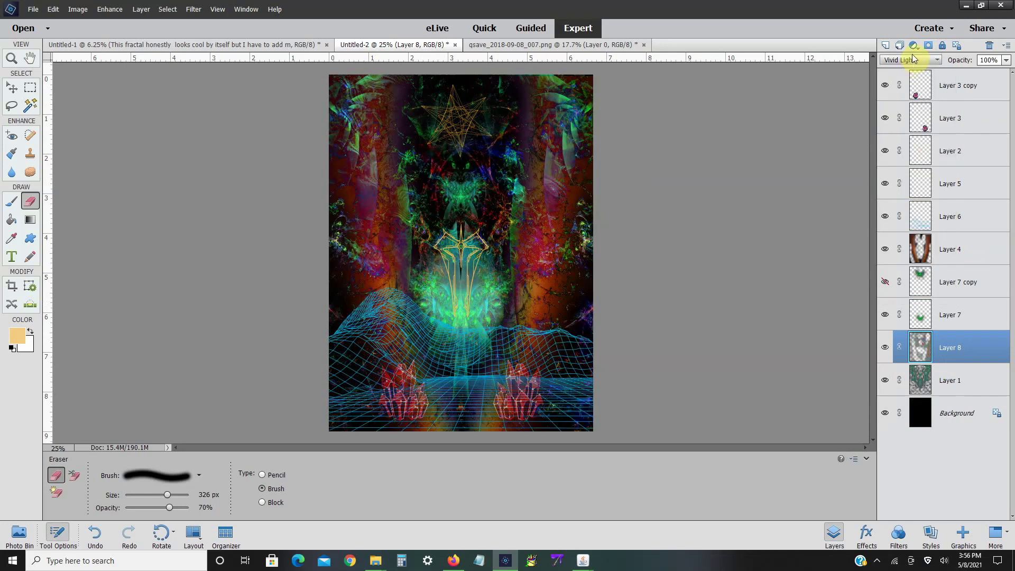
pyautogui.click(915, 60)
pyautogui.click(903, 140)
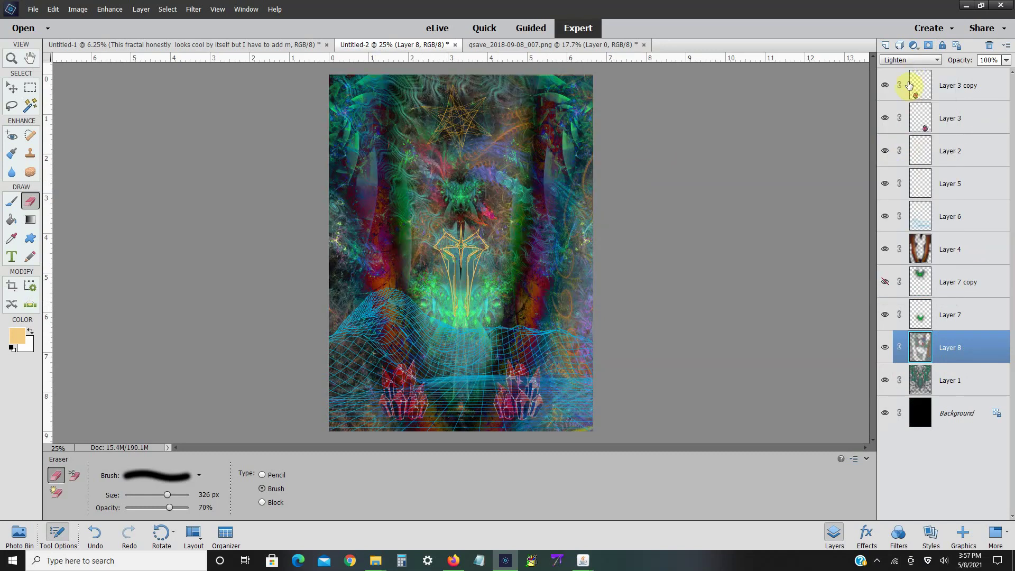
pyautogui.click(909, 59)
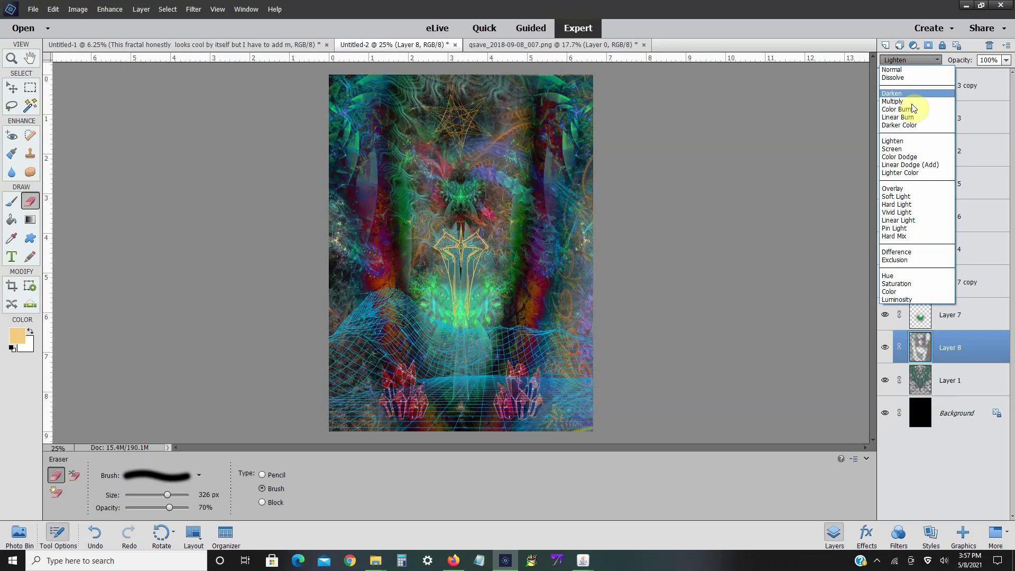
pyautogui.click(909, 150)
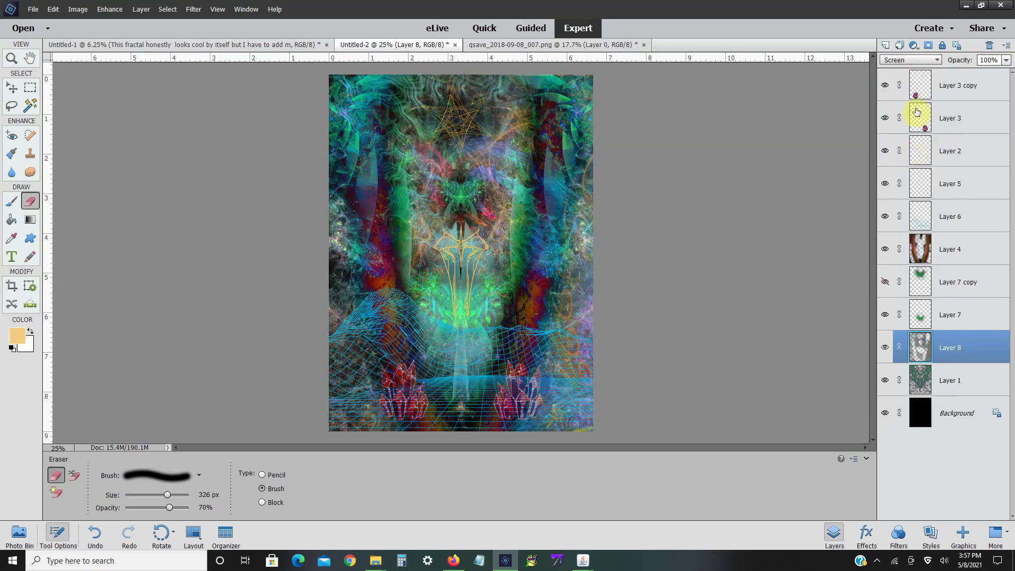
pyautogui.click(917, 61)
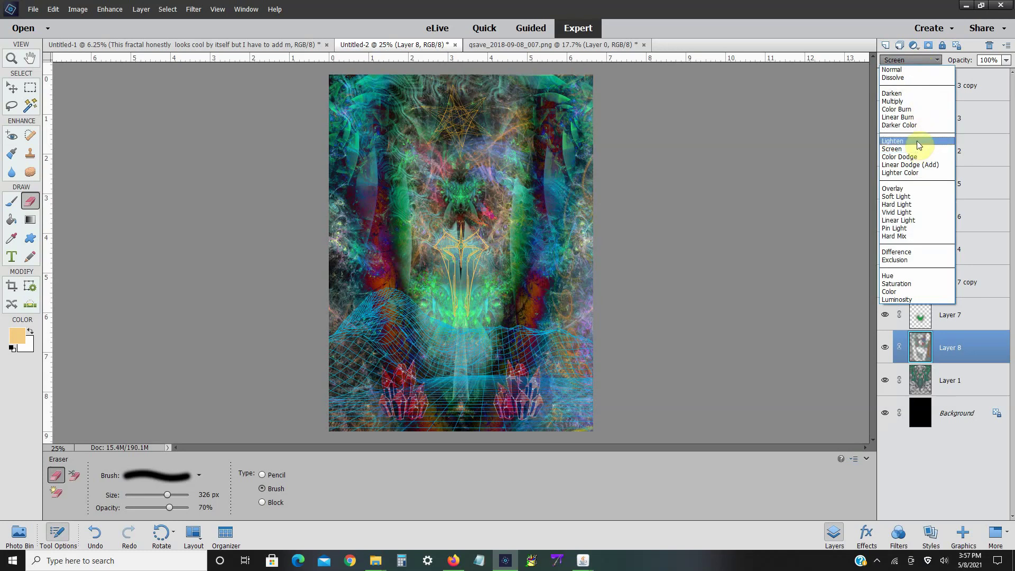
pyautogui.click(916, 141)
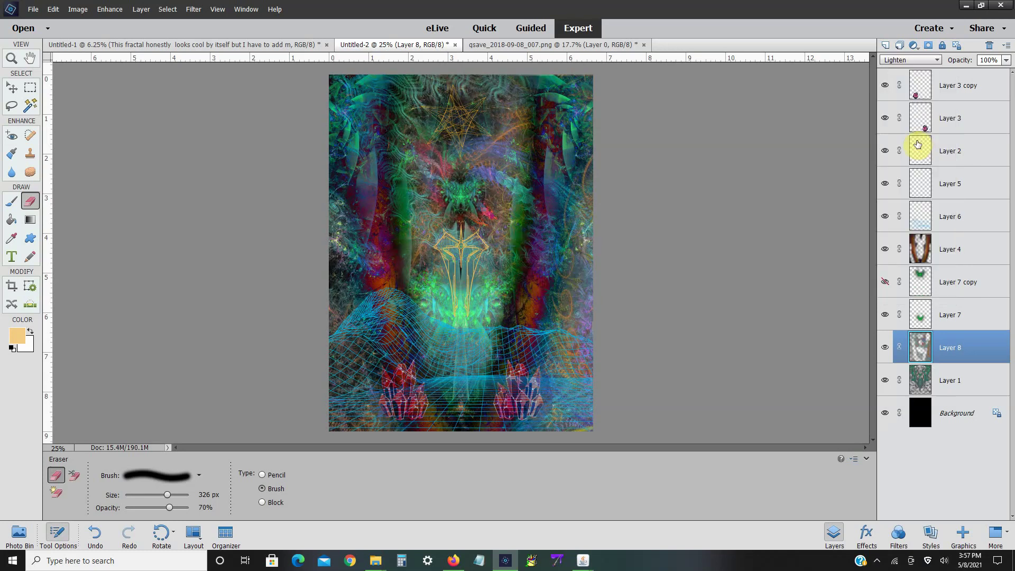
# - Set Layer 8's blend mode to Screen and its opacity to 74%
pyautogui.click(925, 59)
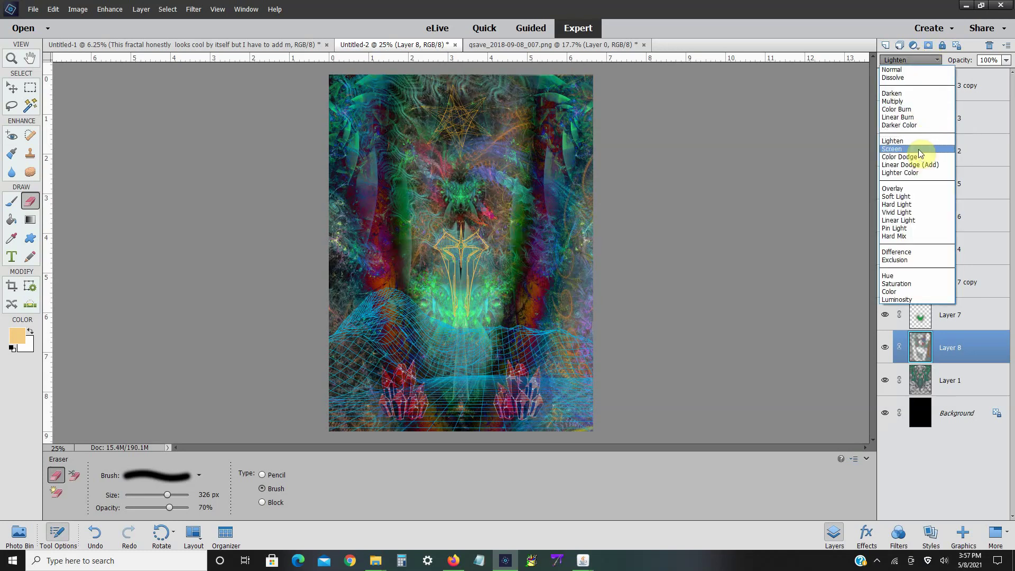
pyautogui.click(919, 149)
pyautogui.click(1006, 59)
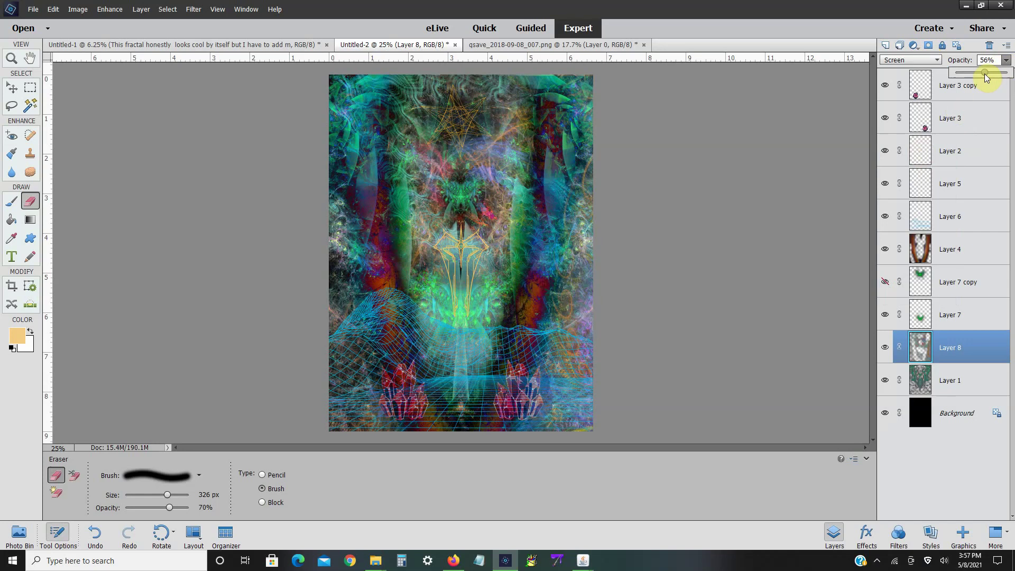
pyautogui.moveTo(986, 74); pyautogui.dragTo(993, 79)
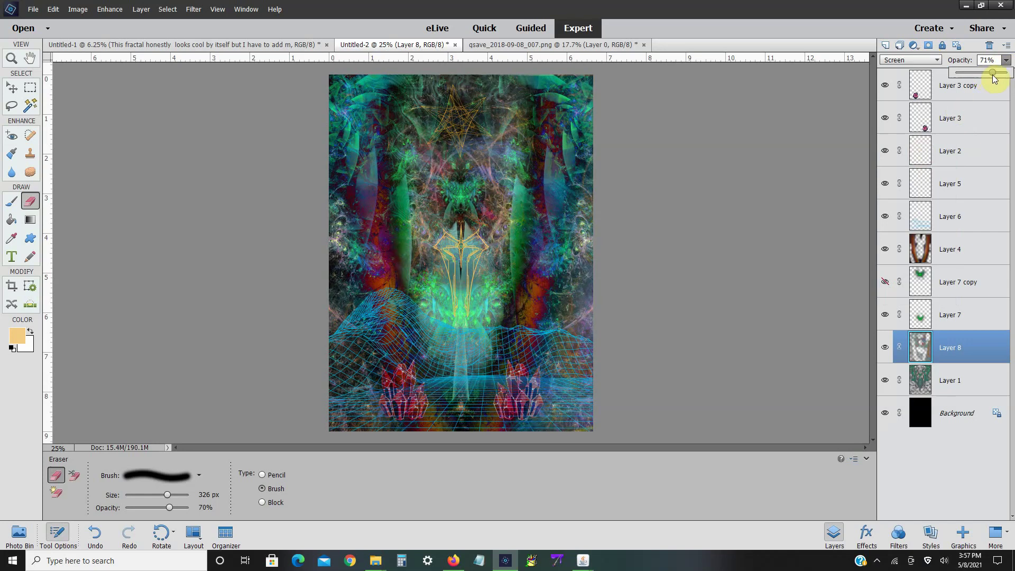
# - Adjust Layer 8's overall Hue/Saturation, setting Hue to -119, Saturation to +26 and Lightness to +5
pyautogui.click(110, 9)
pyautogui.moveTo(178, 117)
pyautogui.click(285, 127)
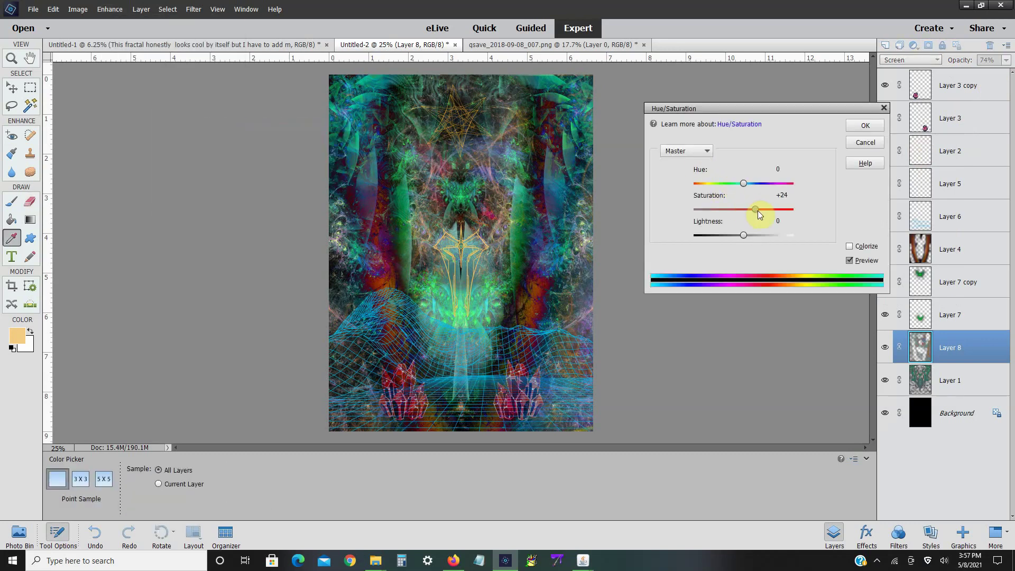
pyautogui.moveTo(758, 212); pyautogui.dragTo(746, 241)
pyautogui.moveTo(748, 183); pyautogui.dragTo(768, 213)
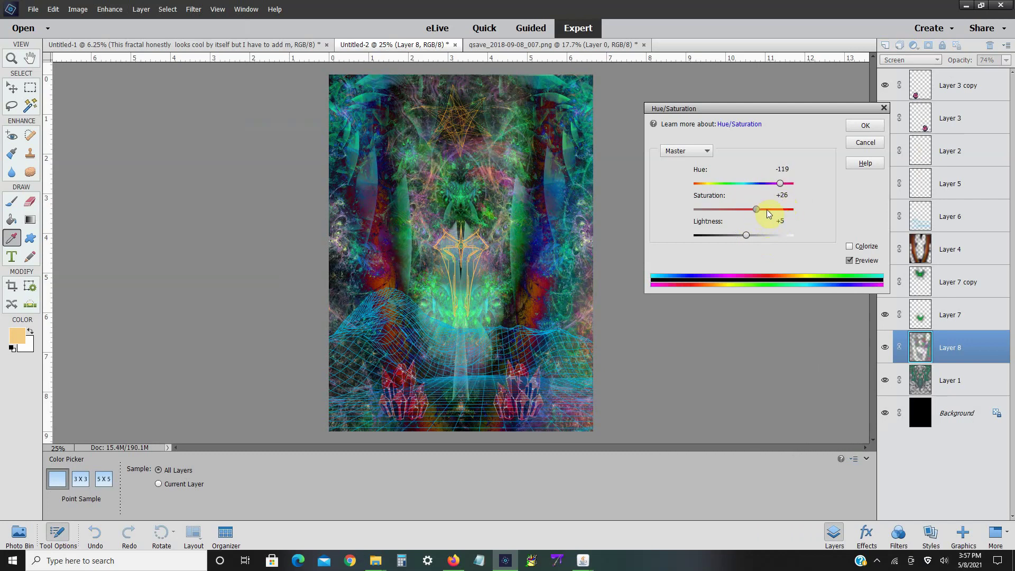
# - Shift the hue of Layer 8's Greens to +2 and its Blues to +22 in Hue/Saturation
pyautogui.click(707, 153)
pyautogui.click(724, 184)
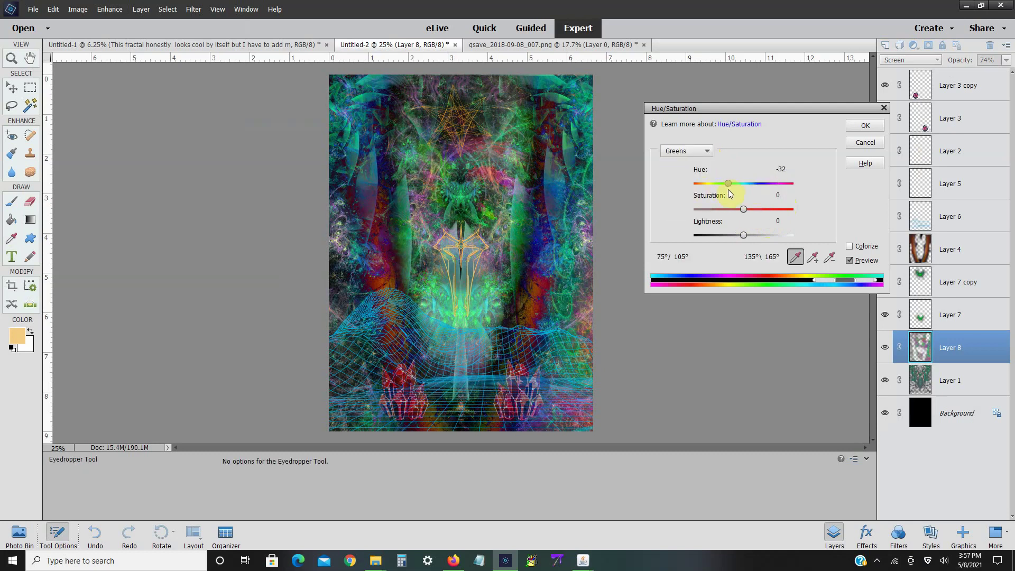
pyautogui.moveTo(728, 189); pyautogui.dragTo(745, 197)
pyautogui.click(699, 157)
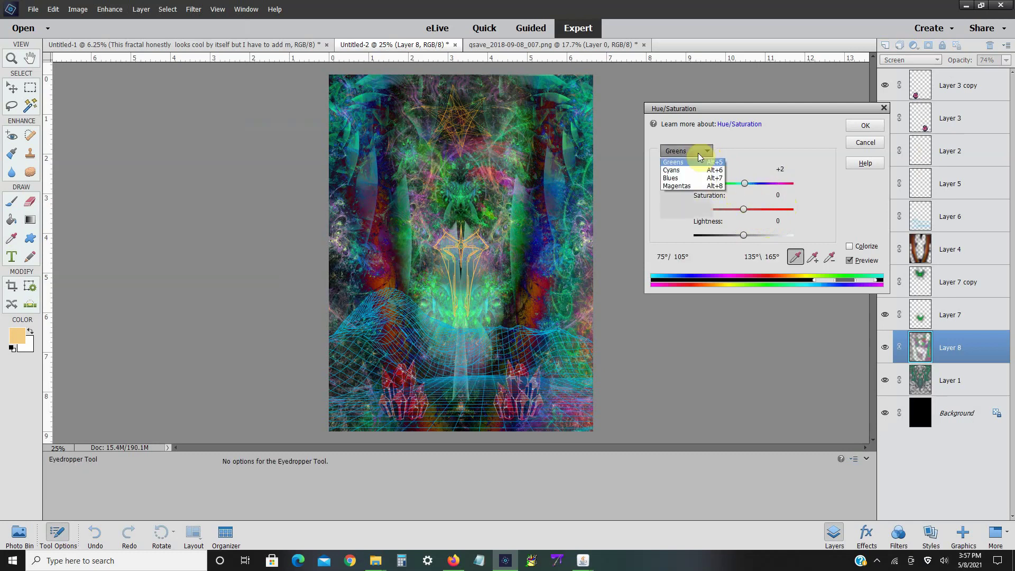
pyautogui.click(690, 203)
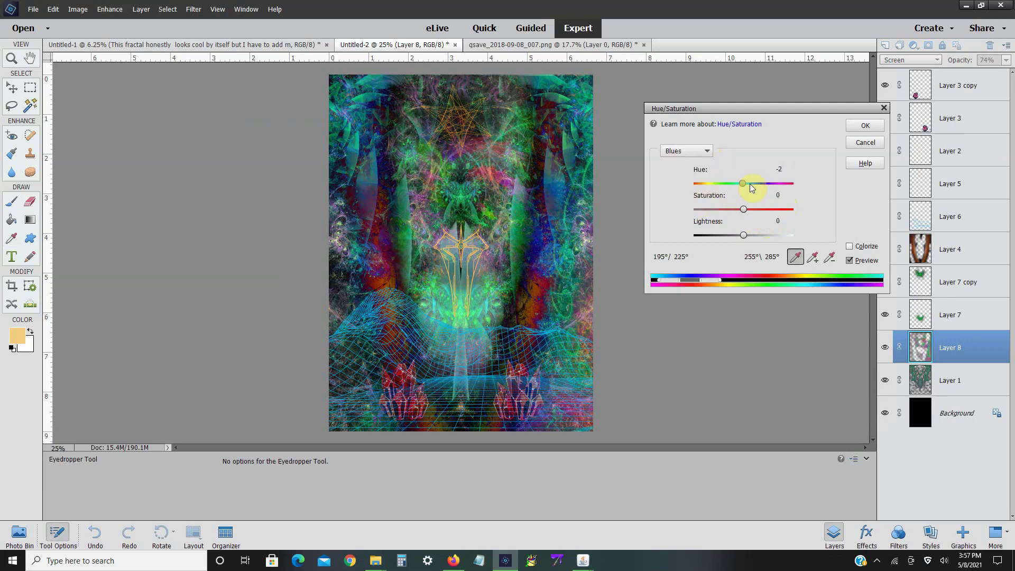
pyautogui.moveTo(752, 187)
pyautogui.mouseDown()
pyautogui.moveTo(786, 186)
pyautogui.moveTo(754, 199)
pyautogui.mouseUp()
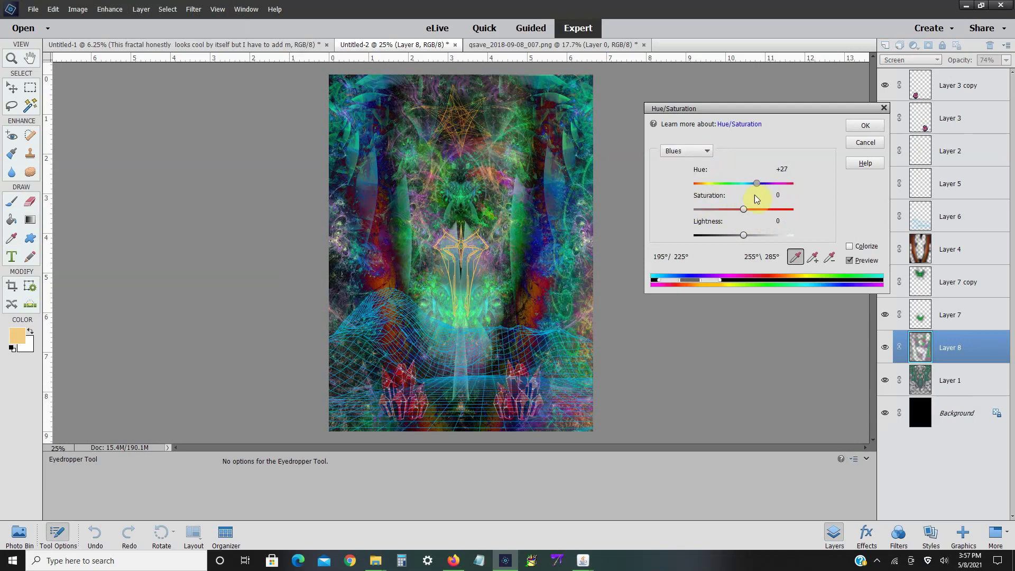
# - Shift the hue of the Magentas to +16 and the Yellows to +49, and apply the Hue/Saturation adjustment
pyautogui.click(698, 154)
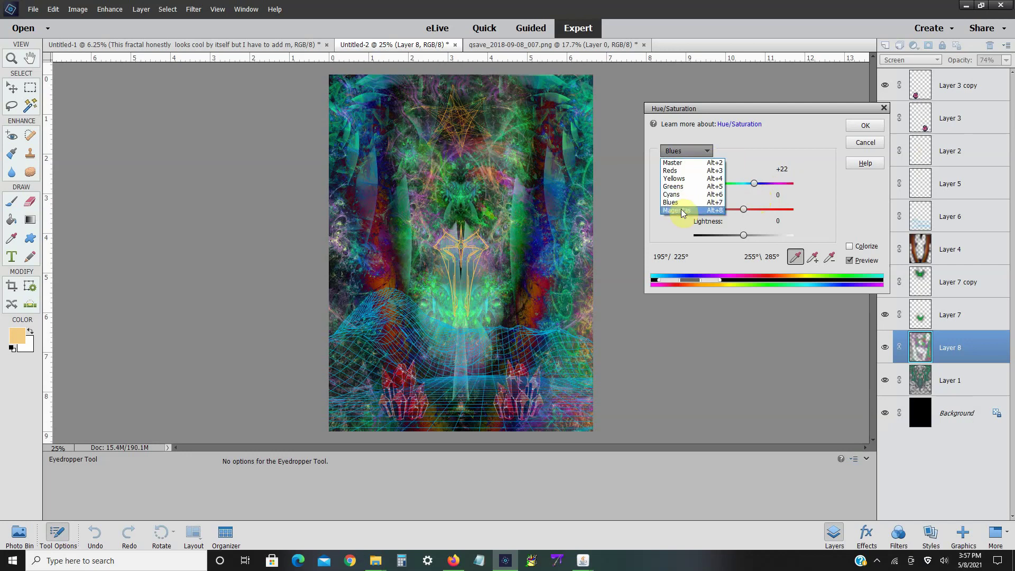
pyautogui.click(682, 211)
pyautogui.moveTo(774, 185); pyautogui.dragTo(750, 189)
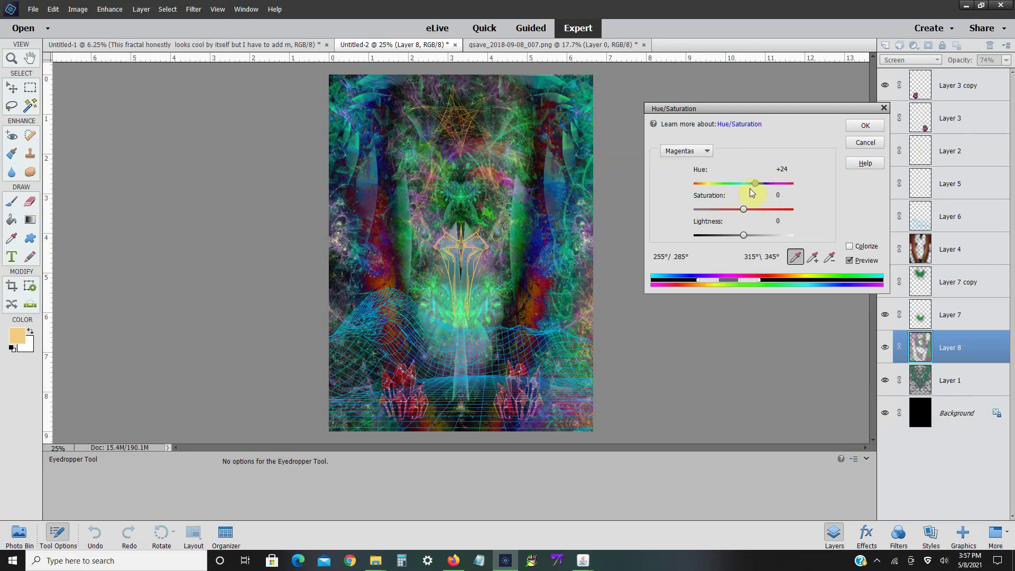
pyautogui.click(707, 152)
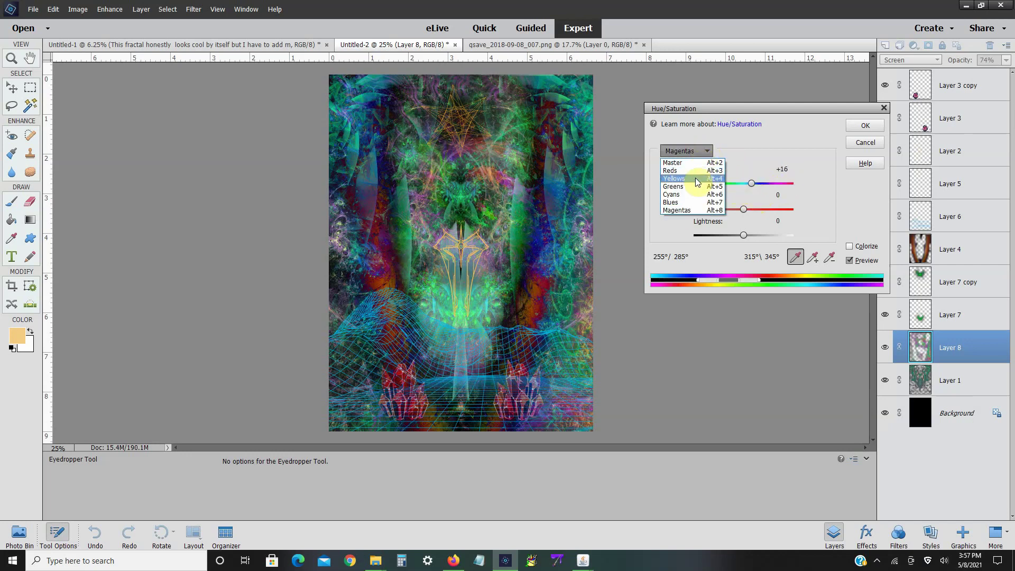
pyautogui.click(696, 177)
pyautogui.moveTo(746, 183); pyautogui.dragTo(768, 203)
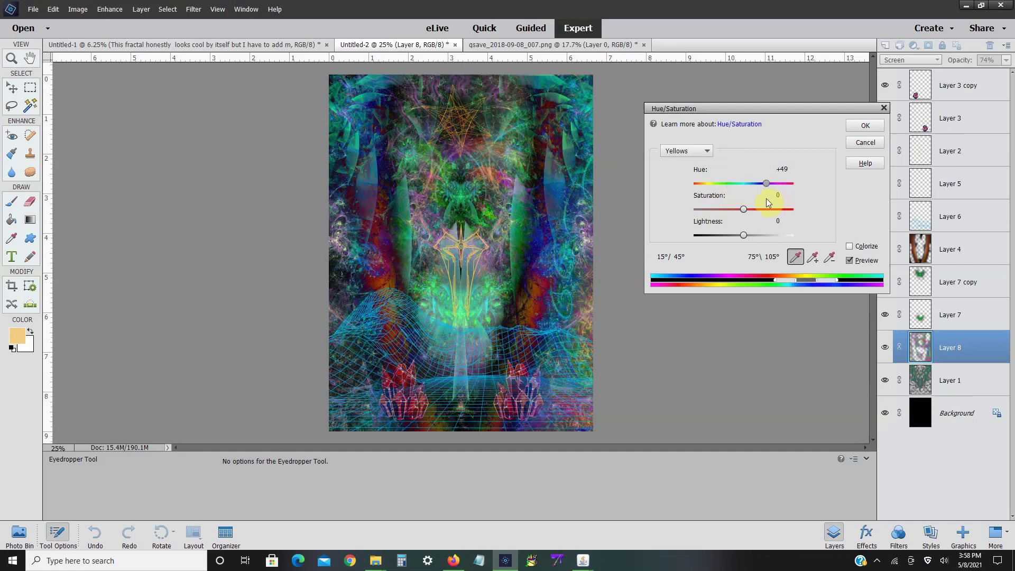
pyautogui.click(857, 127)
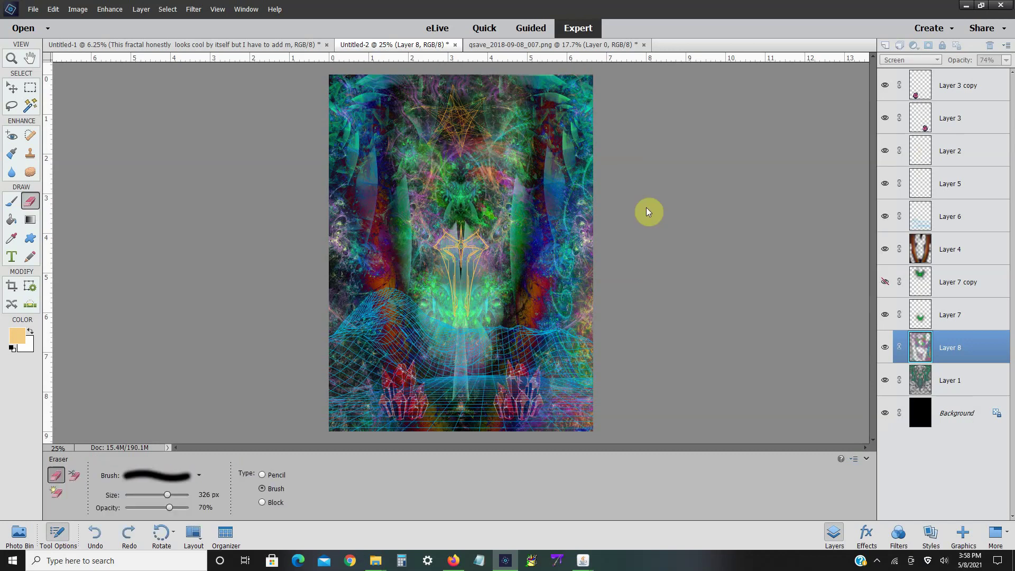
# - Duplicate the recoloured Layer 8 as Layer 8 copy
pyautogui.rightClick(955, 341)
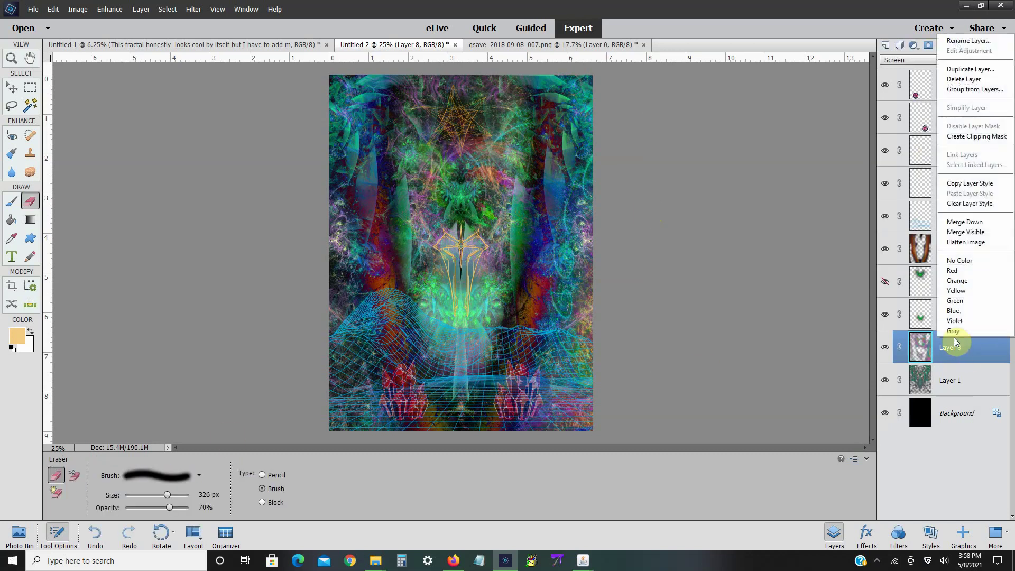
pyautogui.click(969, 74)
pyautogui.click(603, 177)
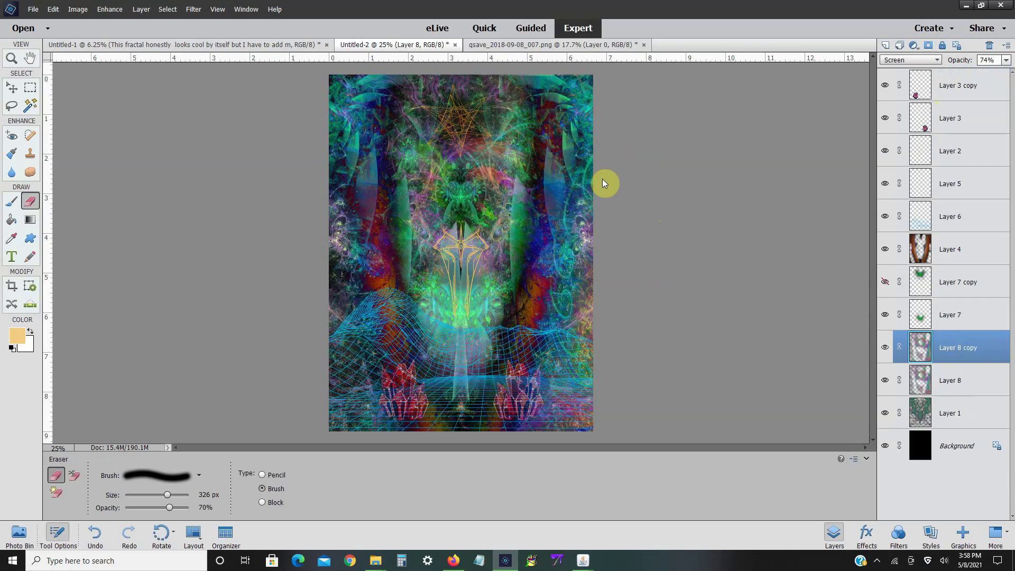
# - Lower the opacity of Layer 8 copy to 21% and merge it down into Layer 8
pyautogui.click(1006, 61)
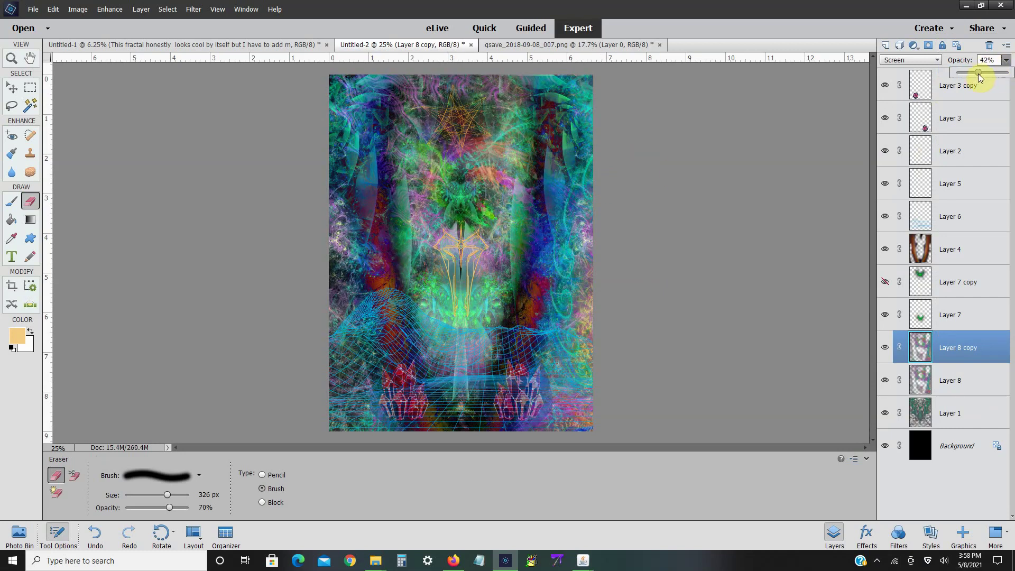
pyautogui.moveTo(970, 74); pyautogui.dragTo(967, 74)
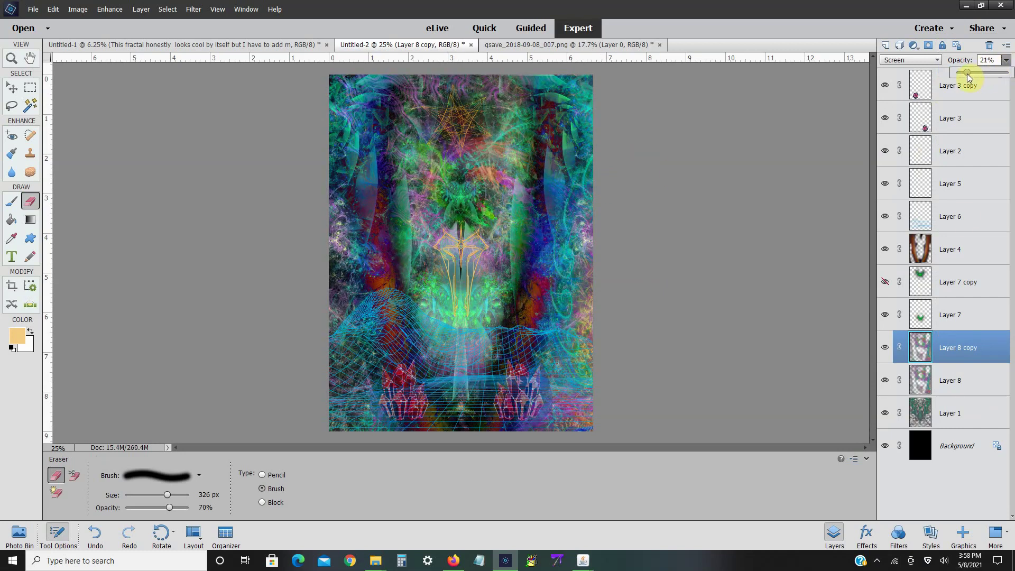
pyautogui.rightClick(943, 346)
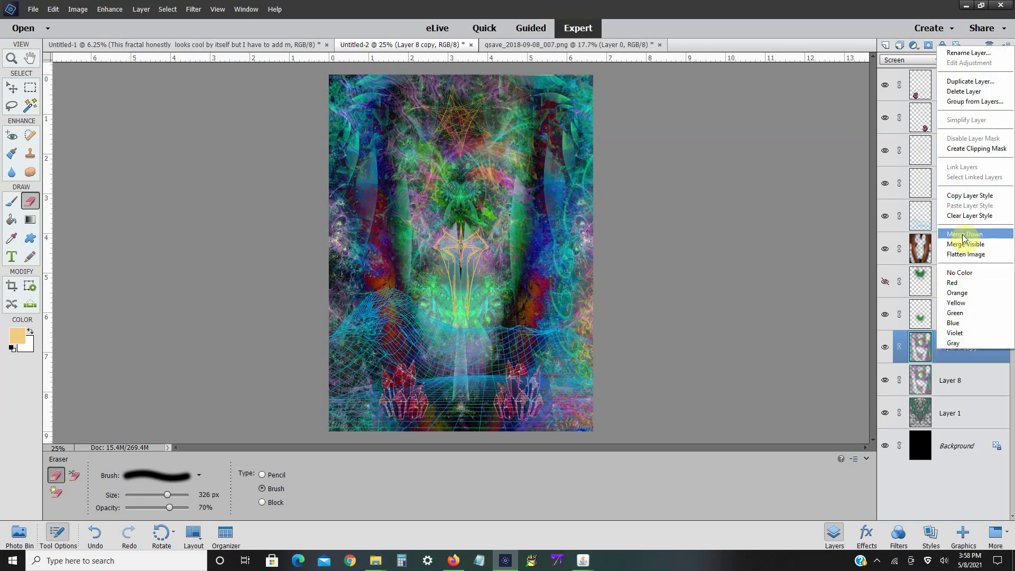
pyautogui.click(945, 326)
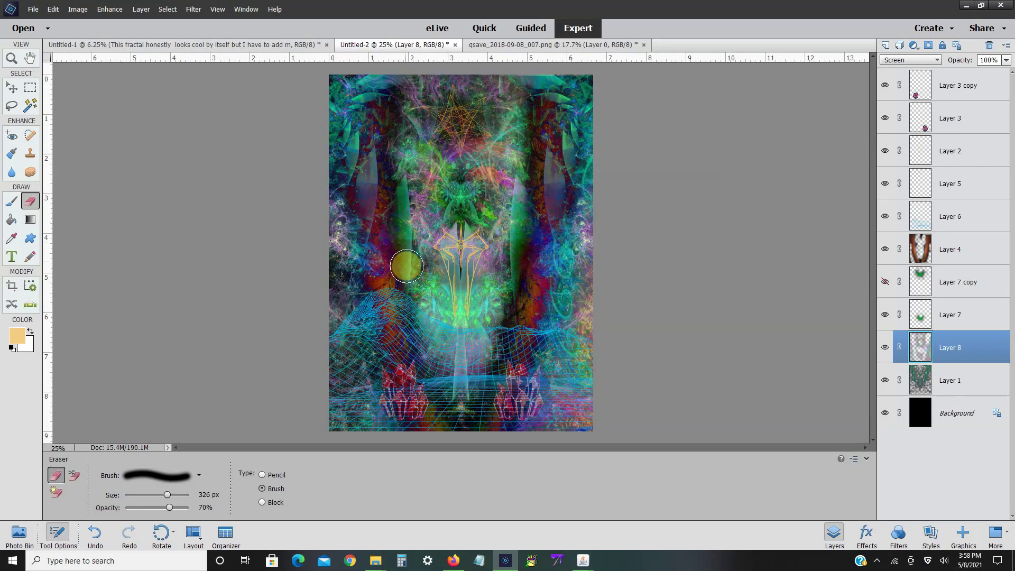
# - Add a new layer above Layer 8 and choose the wavy-striped sphere, Shape 24, from the GX14Spheres03 custom shape set
pyautogui.click(885, 46)
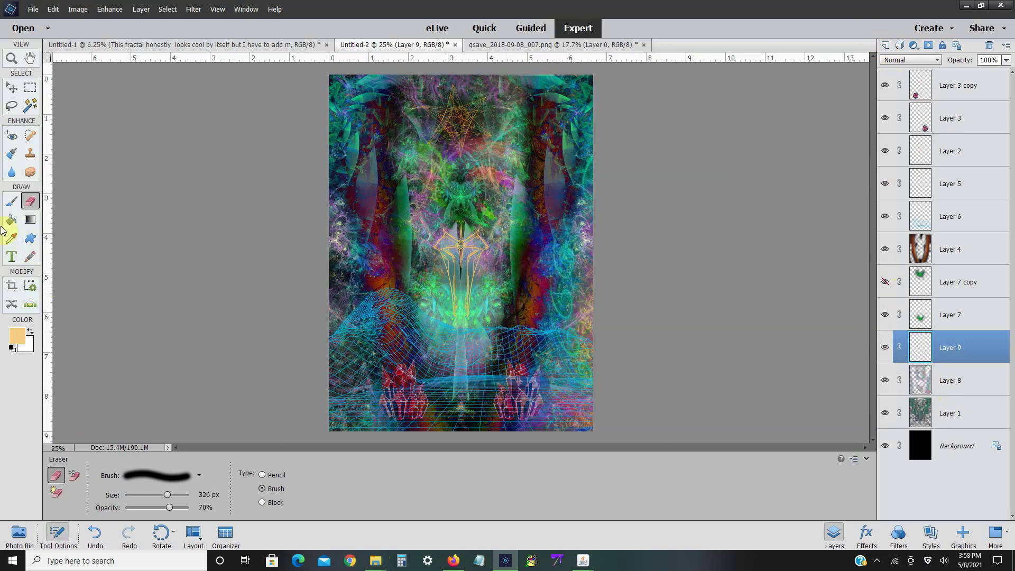
pyautogui.click(31, 237)
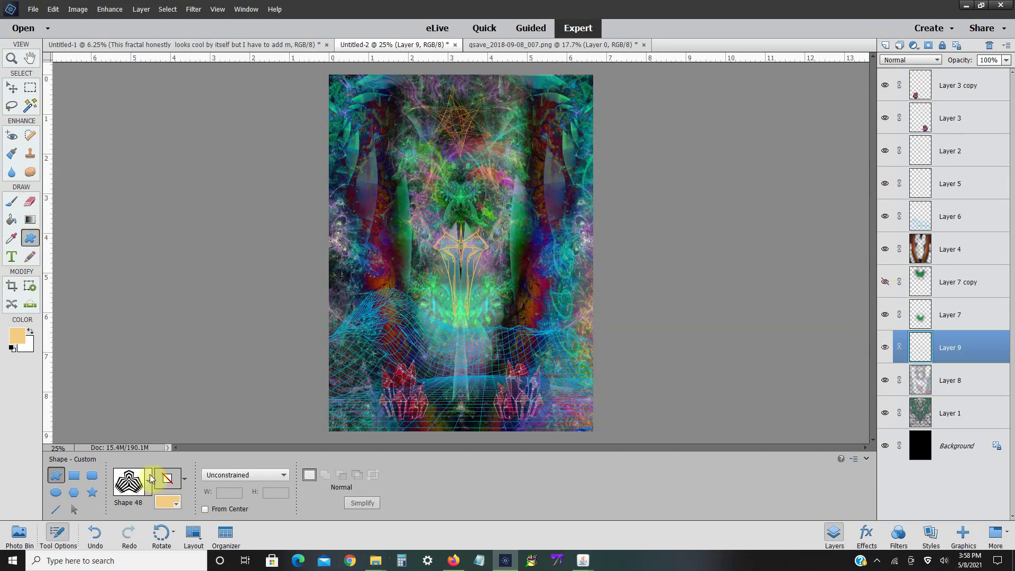
pyautogui.click(148, 479)
pyautogui.click(156, 354)
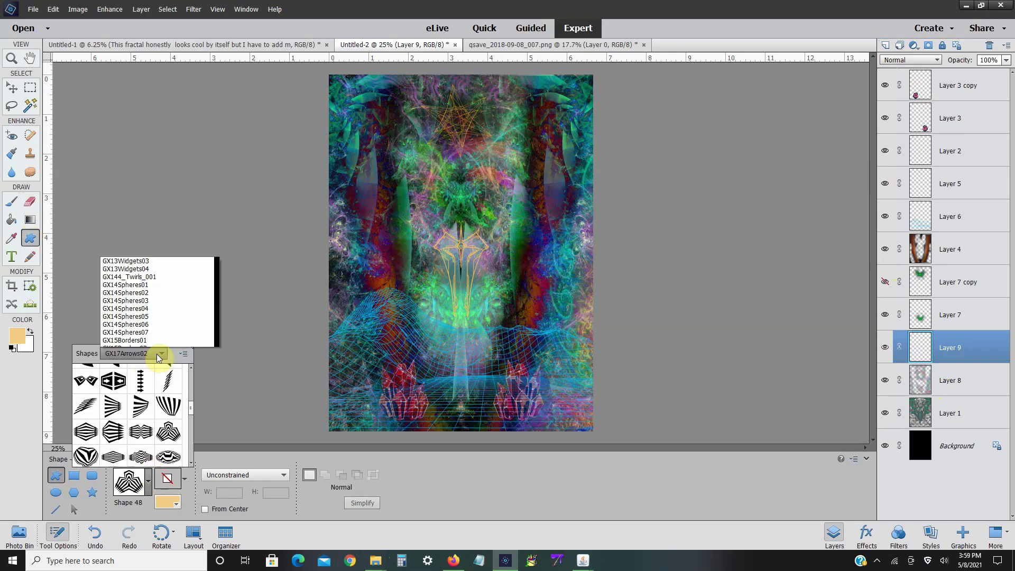
pyautogui.scroll(3, 152, 235)
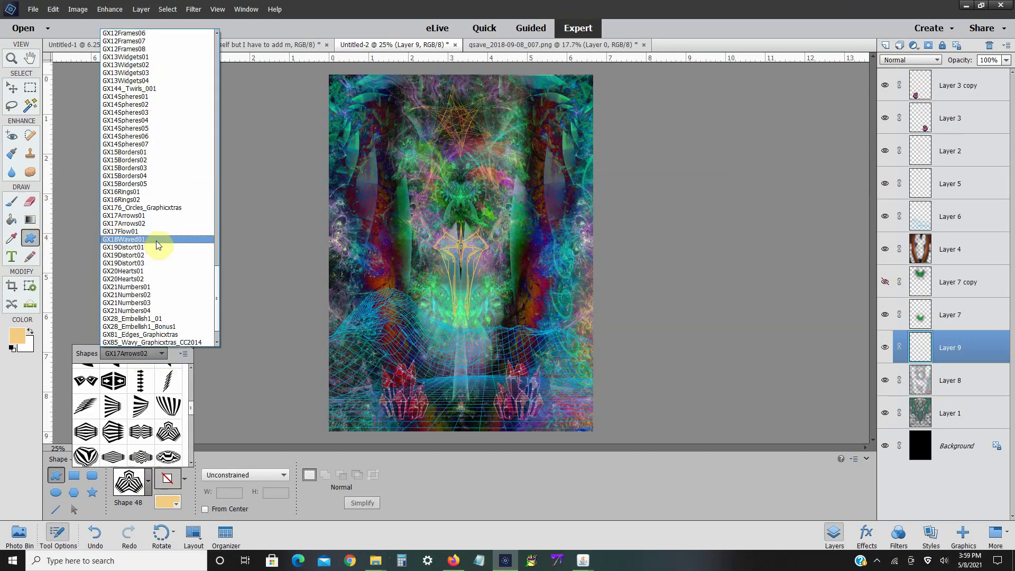
pyautogui.scroll(10, 159, 243)
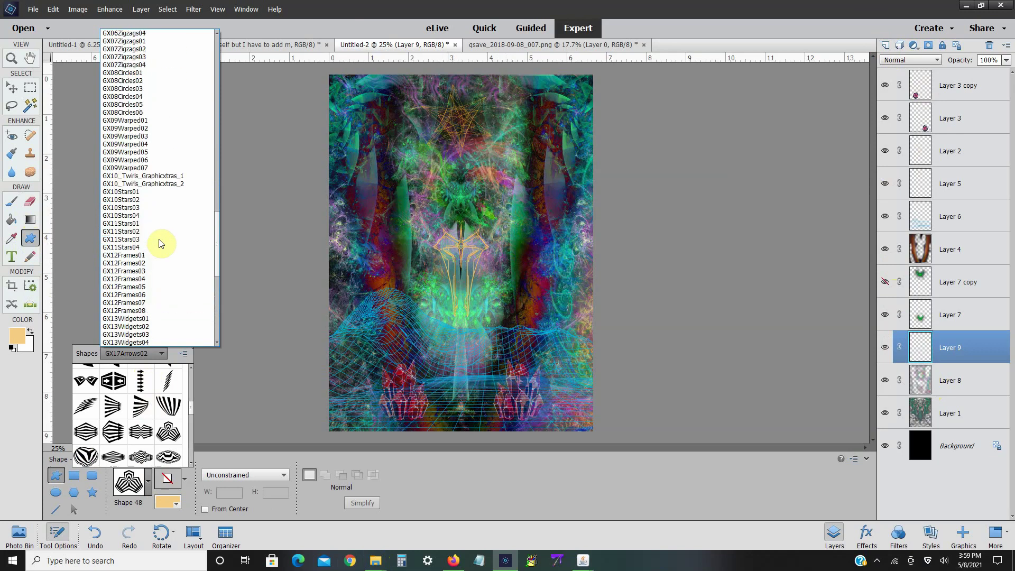
pyautogui.click(153, 200)
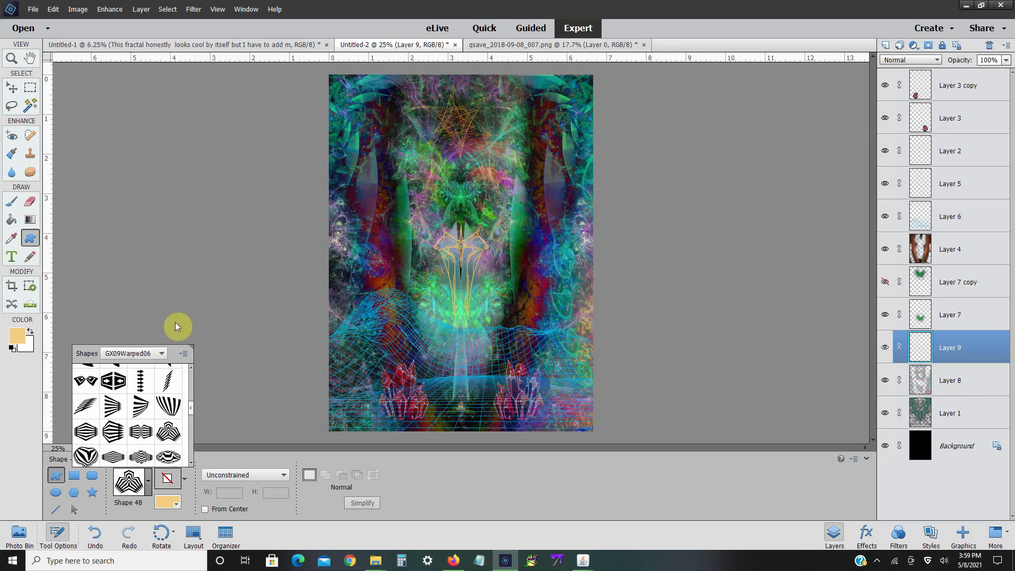
pyautogui.click(149, 353)
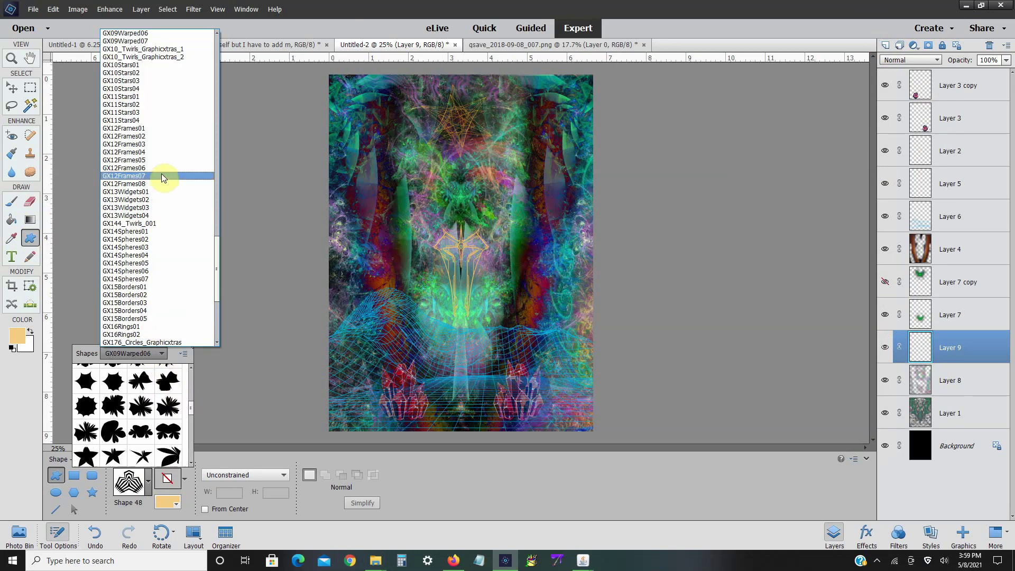
pyautogui.click(157, 160)
pyautogui.click(153, 353)
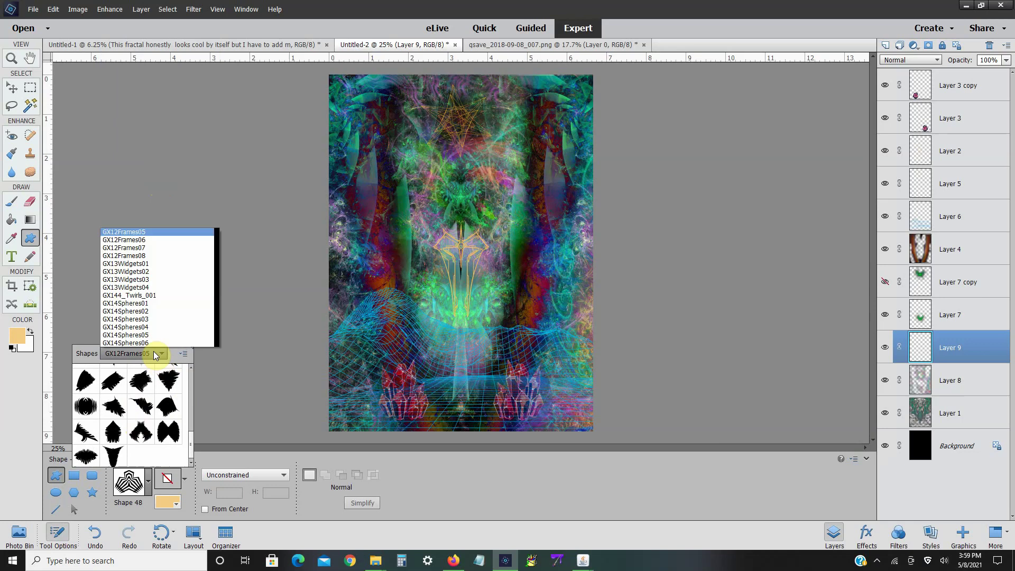
pyautogui.click(159, 120)
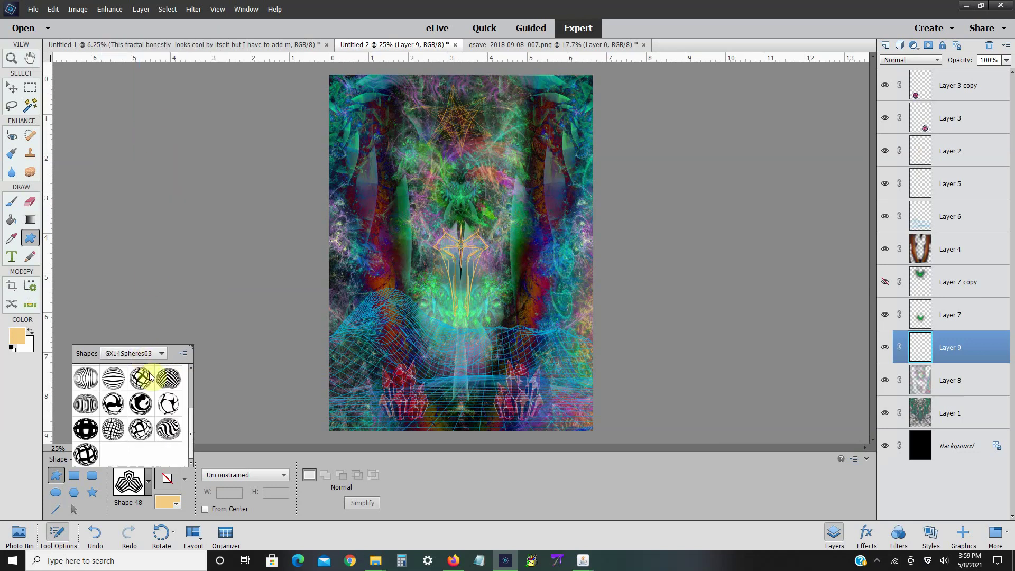
pyautogui.click(168, 428)
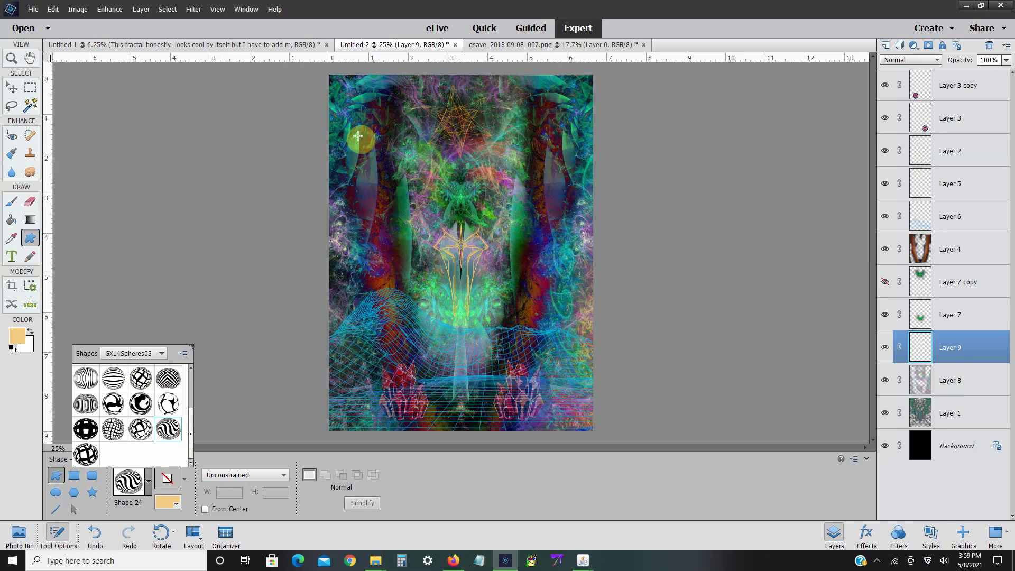
# - Draw the golden striped sphere about 2 in wide at the artwork's upper left, simplify its layer and set its opacity to 81%
pyautogui.moveTo(357, 131); pyautogui.dragTo(437, 204)
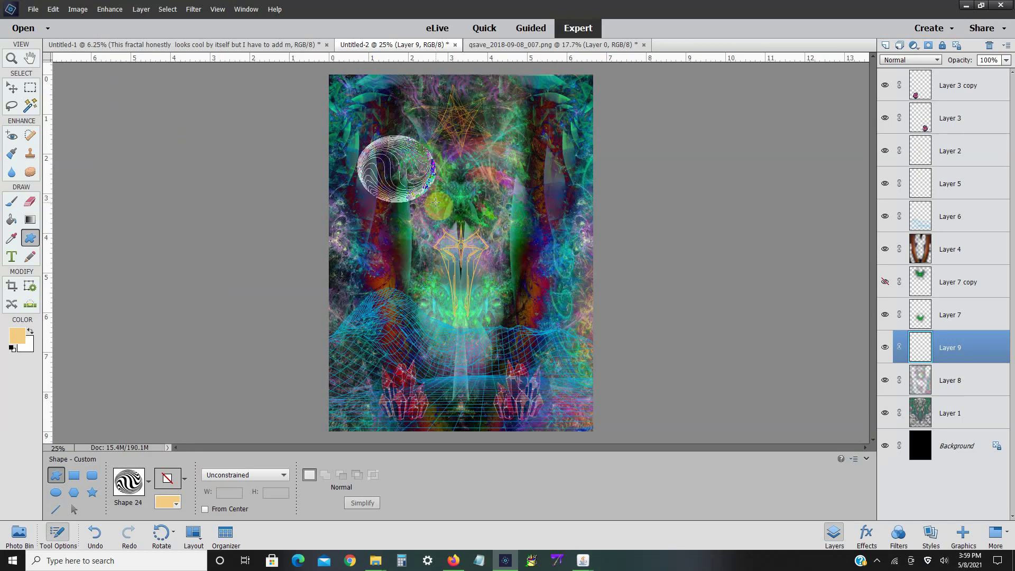
pyautogui.rightClick(963, 341)
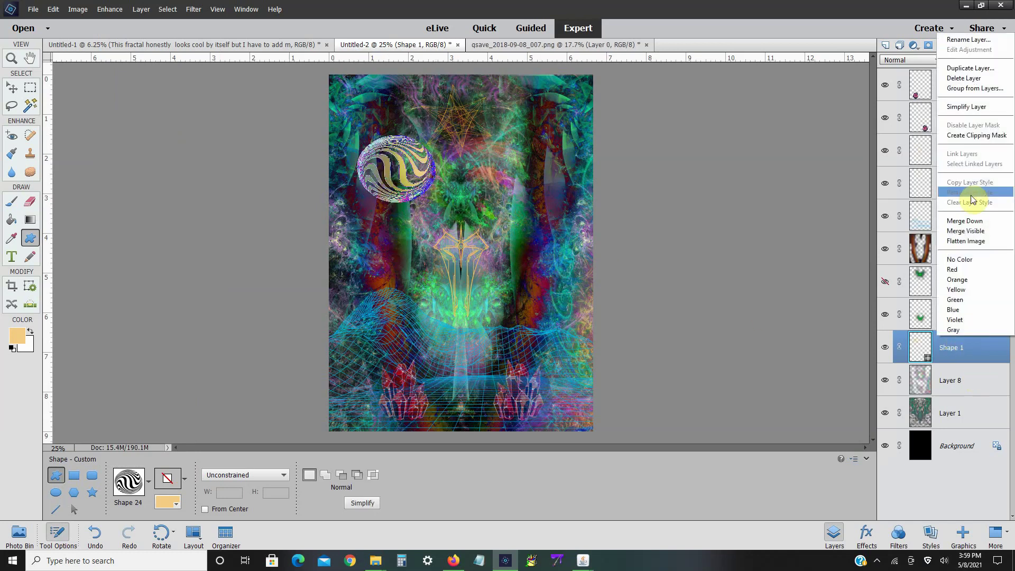
pyautogui.click(978, 106)
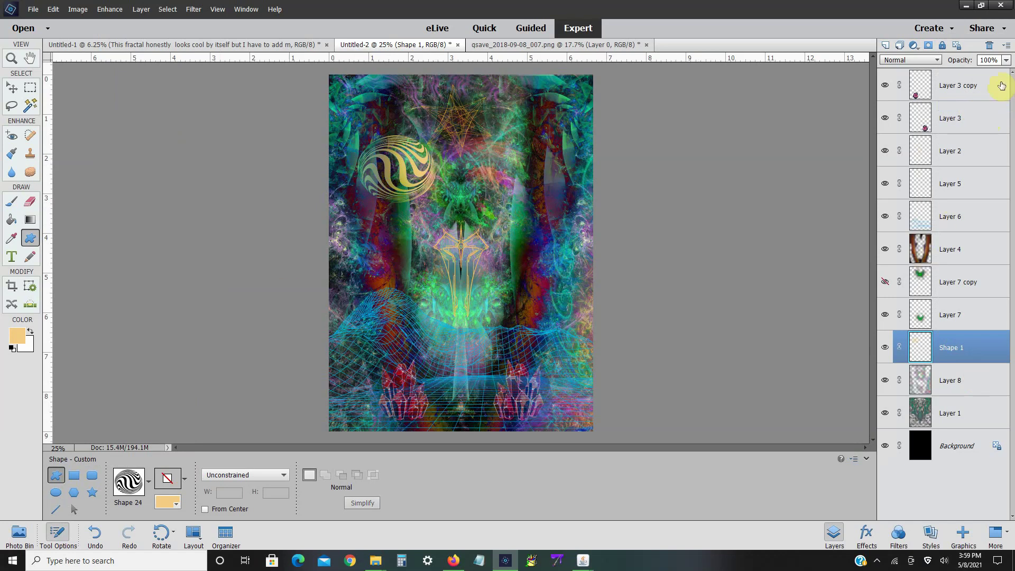
pyautogui.click(1006, 61)
pyautogui.moveTo(991, 74); pyautogui.dragTo(999, 74)
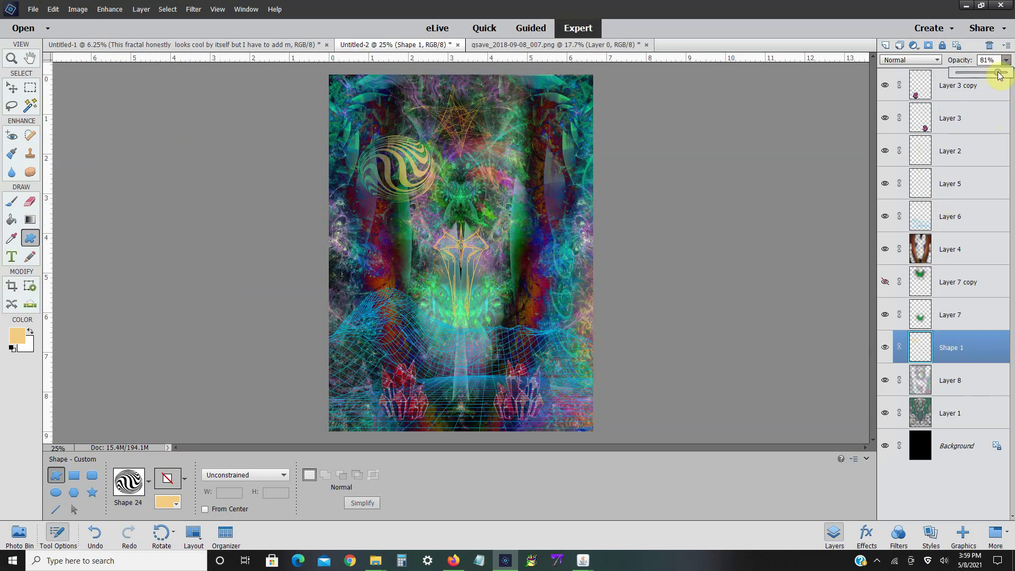
# - Duplicate the striped sphere layer as Shape 1 copy
pyautogui.rightClick(956, 355)
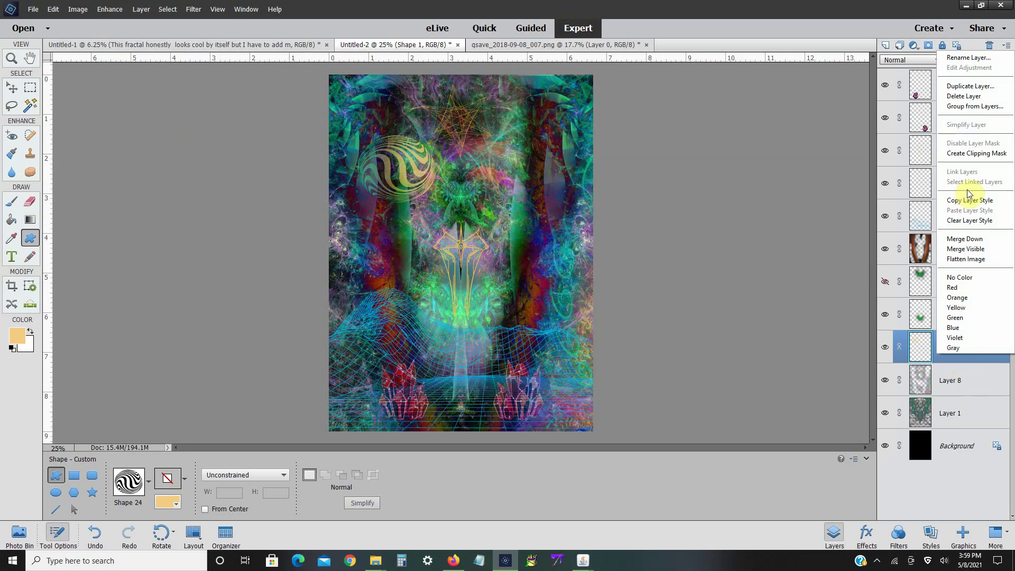
pyautogui.click(970, 86)
pyautogui.click(607, 173)
# - Rotate and shrink the copied sphere, place it to the right of the central green fractal, and set its opacity to 99%
pyautogui.click(78, 9)
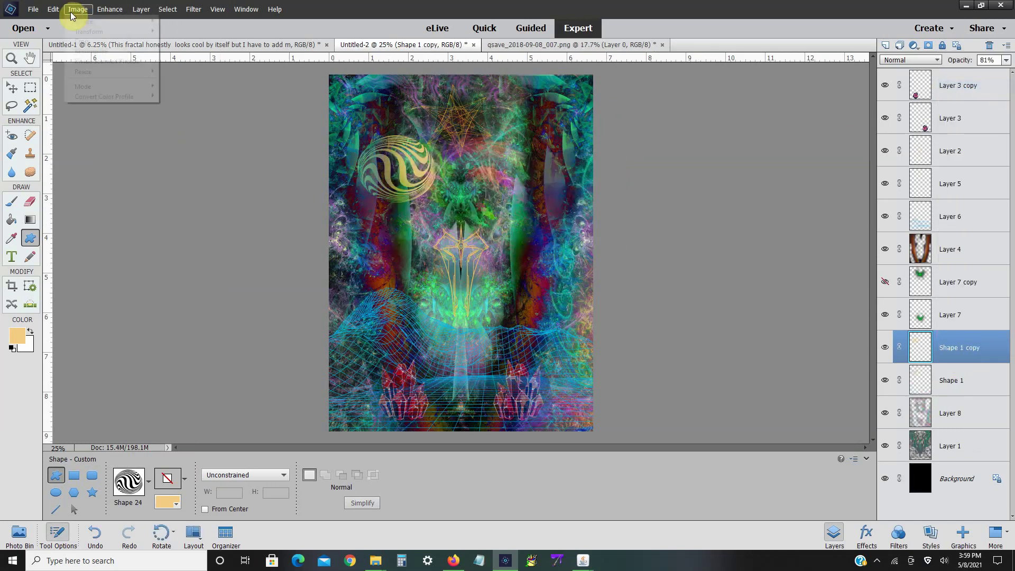
pyautogui.moveTo(127, 31)
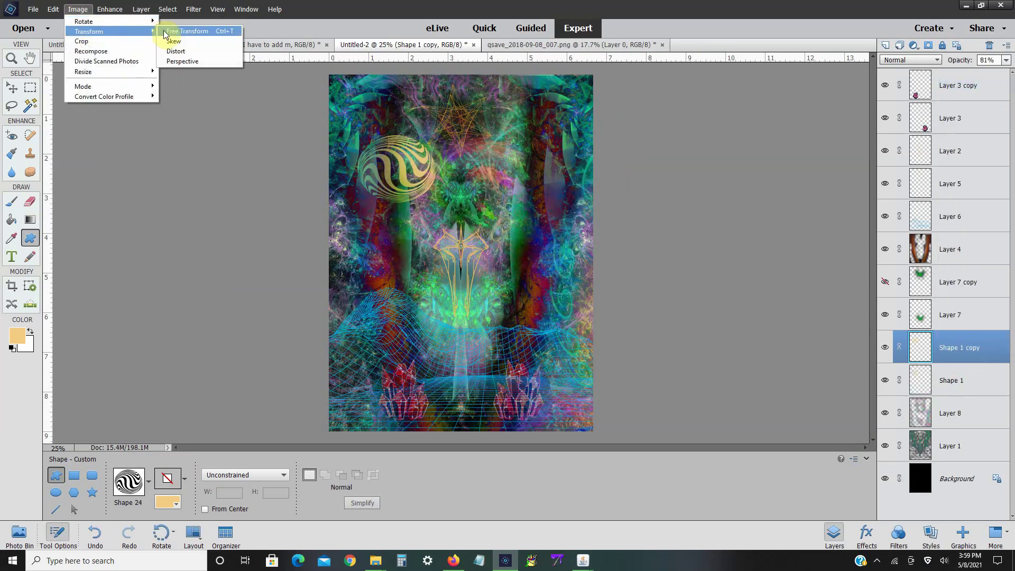
pyautogui.click(165, 31)
pyautogui.moveTo(355, 121); pyautogui.dragTo(469, 106)
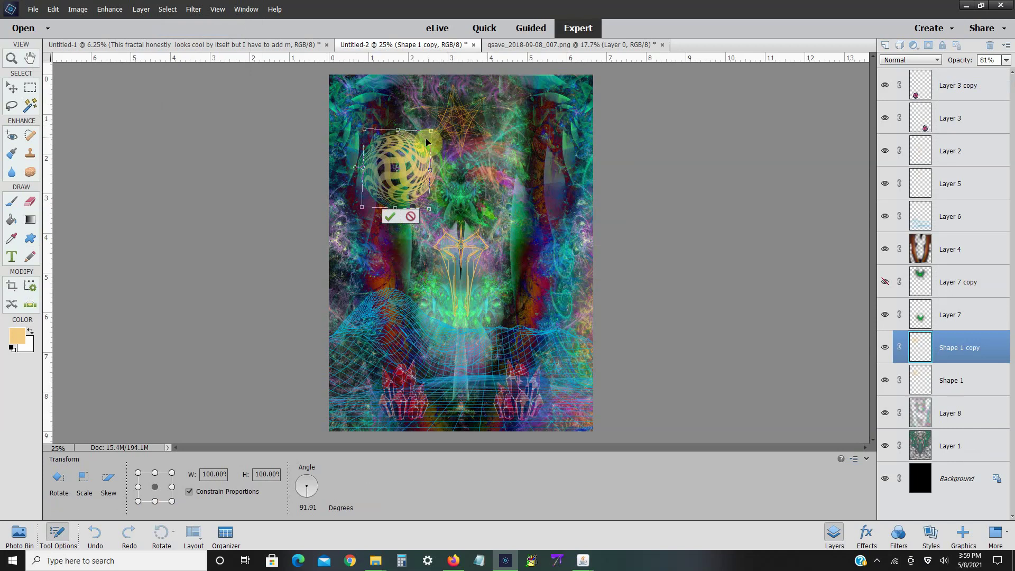
pyautogui.moveTo(426, 138); pyautogui.dragTo(575, 211)
pyautogui.moveTo(544, 168); pyautogui.dragTo(547, 197)
pyautogui.click(538, 240)
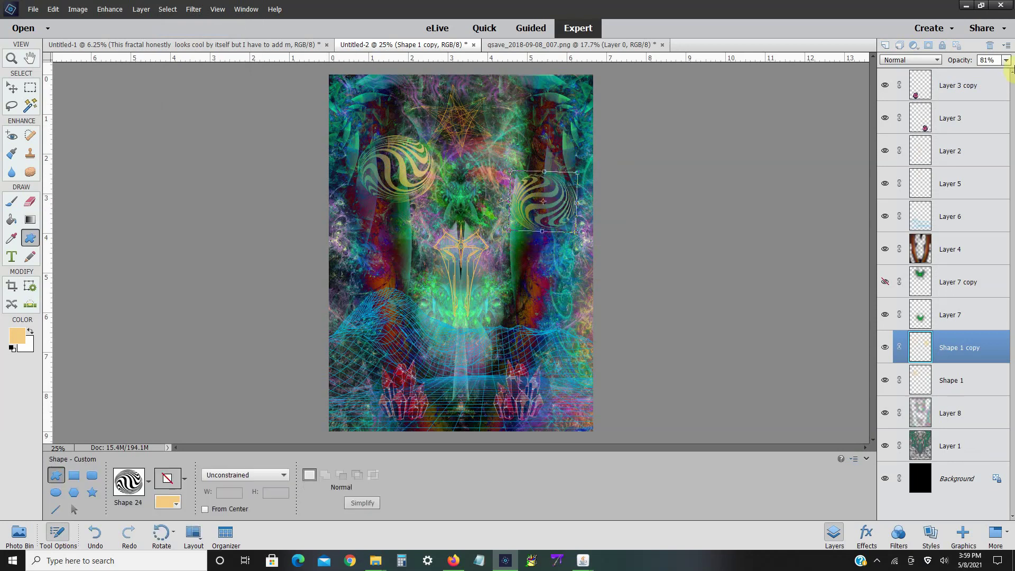
pyautogui.click(1006, 59)
pyautogui.moveTo(1010, 76); pyautogui.dragTo(1008, 76)
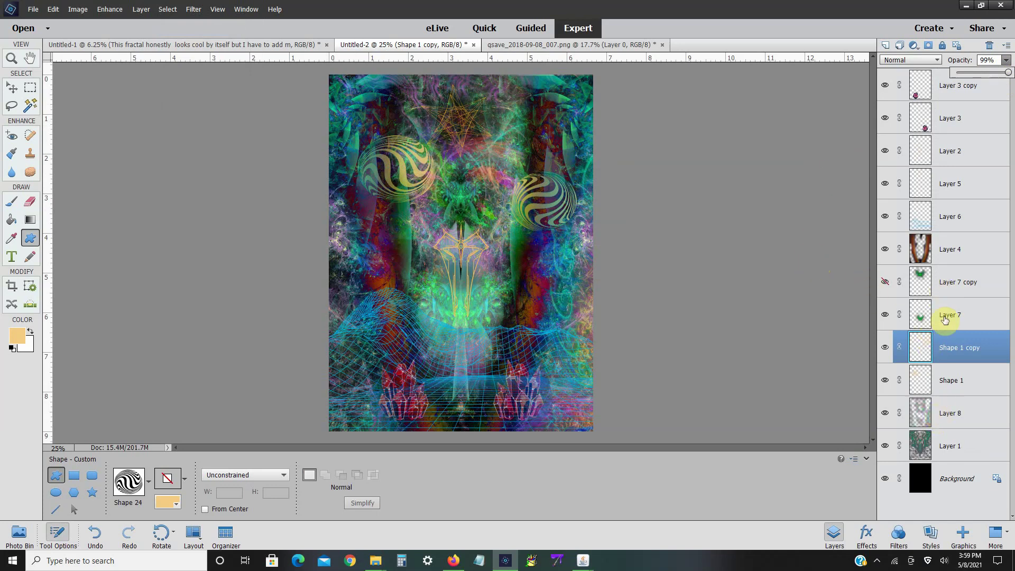
# - On Layer 1, lasso the green fractal figure between the two spheres
pyautogui.click(952, 446)
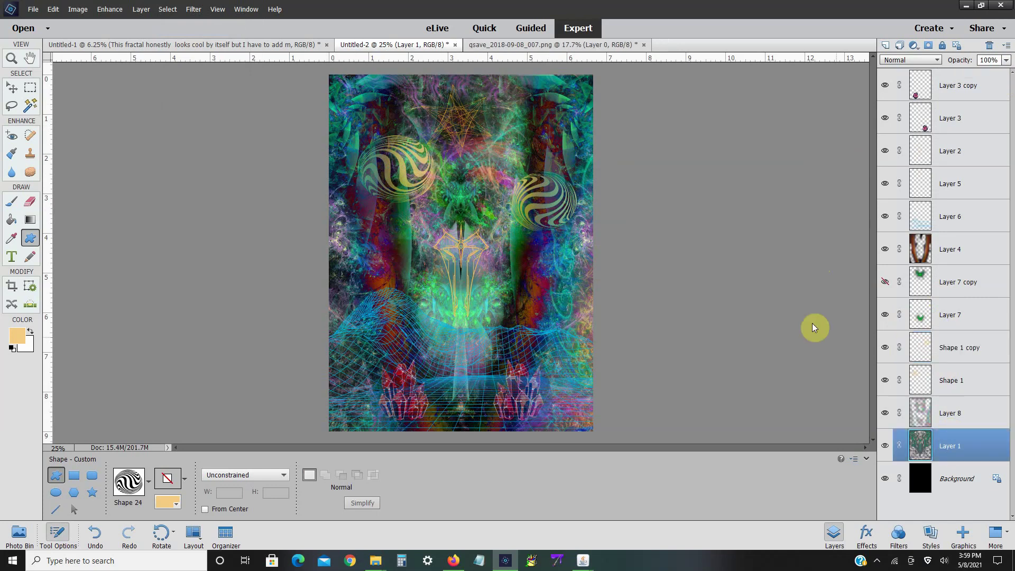
pyautogui.moveTo(454, 189); pyautogui.dragTo(445, 172)
pyautogui.click(10, 109)
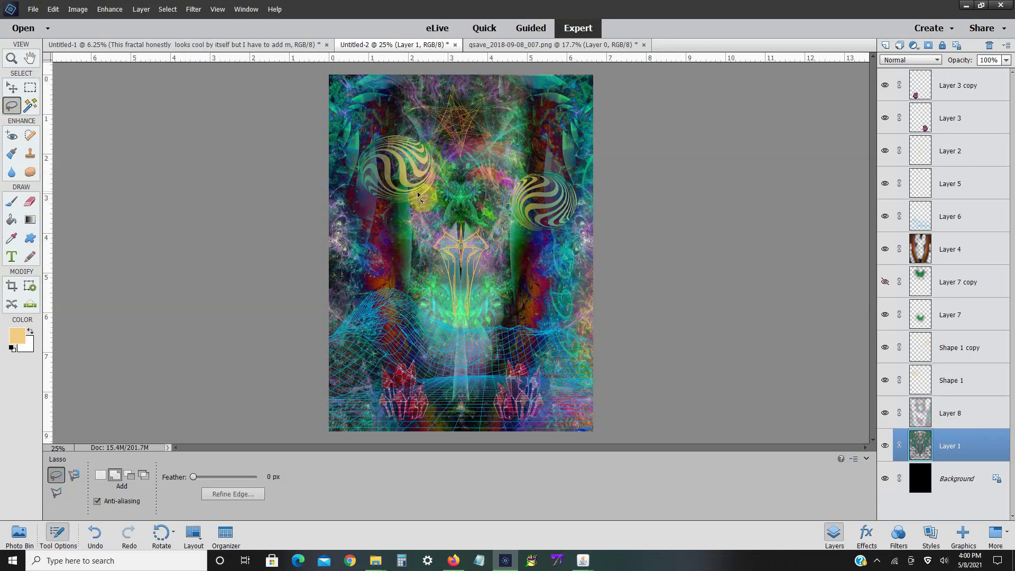
pyautogui.moveTo(448, 174)
pyautogui.mouseDown()
pyautogui.moveTo(498, 203)
pyautogui.moveTo(423, 212)
pyautogui.moveTo(433, 168)
pyautogui.mouseUp()
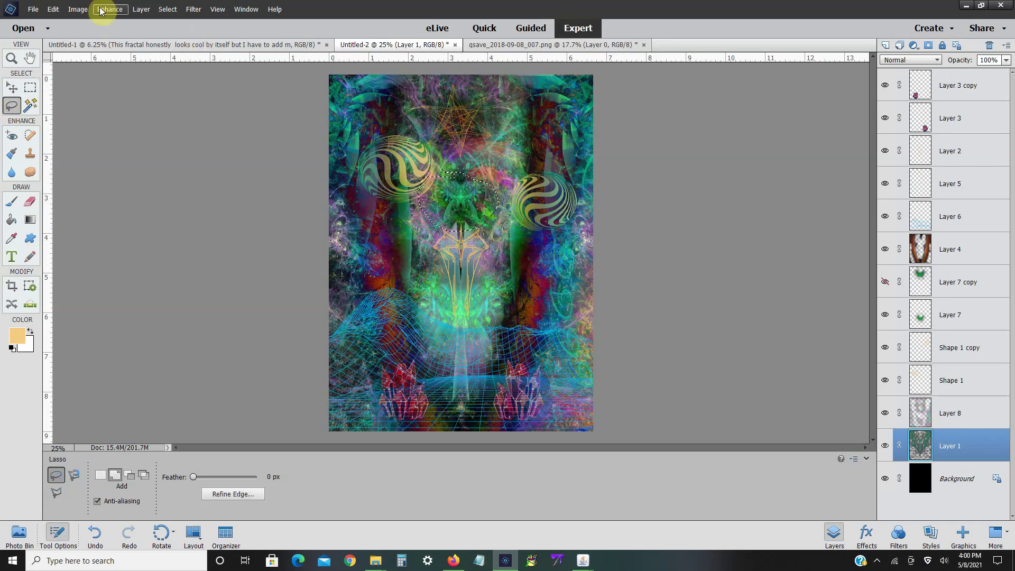
# - Try cutting the lassoed green fractal figure out of Layer 1, and undo the cut
pyautogui.click(56, 10)
pyautogui.click(59, 56)
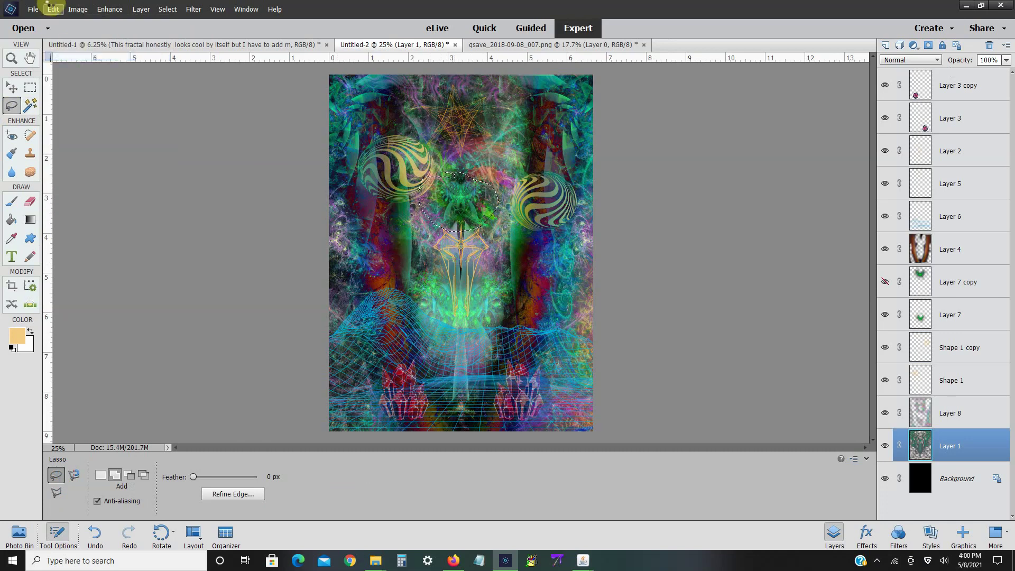
pyautogui.click(53, 9)
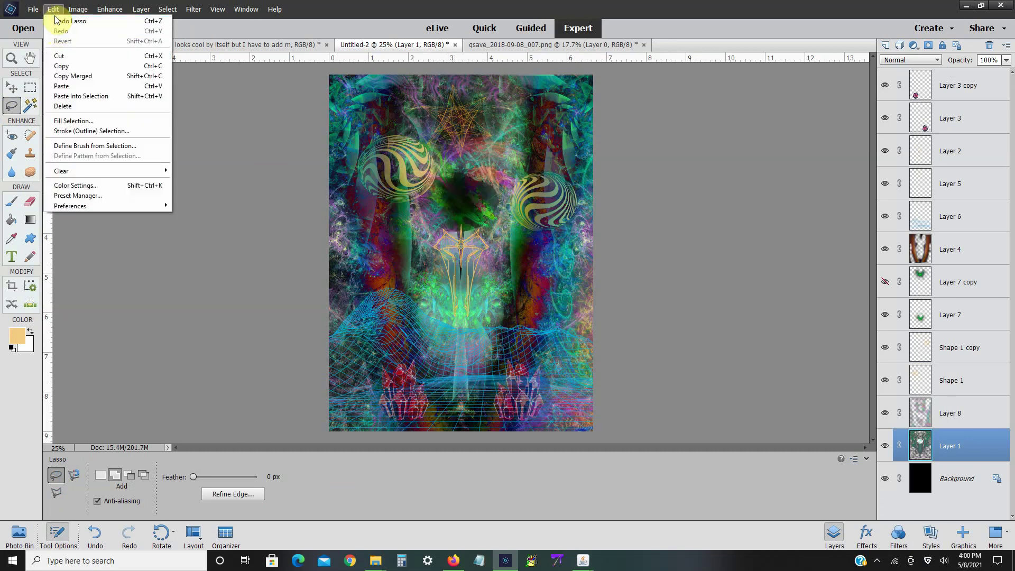
pyautogui.click(58, 21)
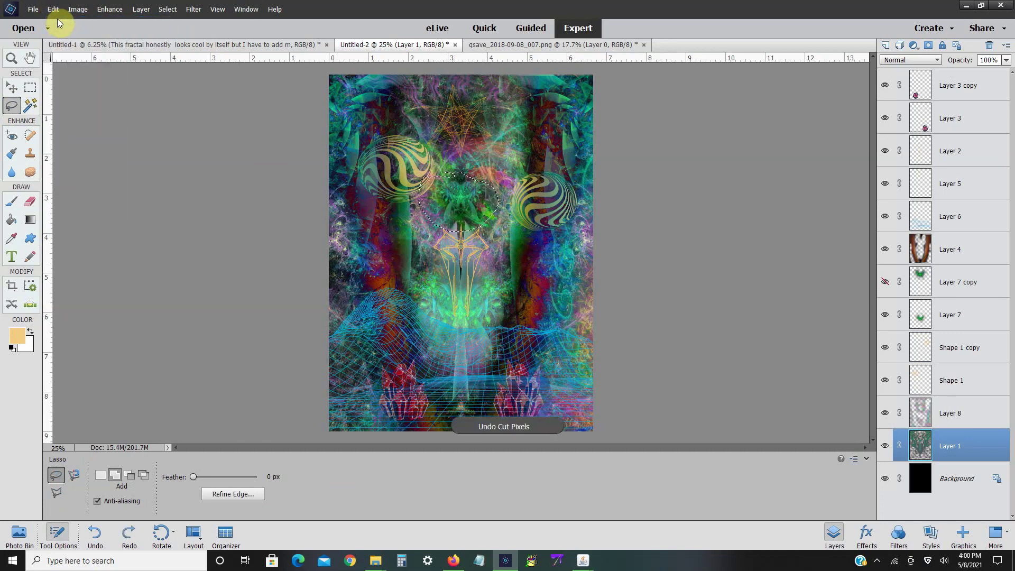
# - Copy the lassoed green fractal figure from Layer 1
pyautogui.click(54, 9)
pyautogui.click(68, 66)
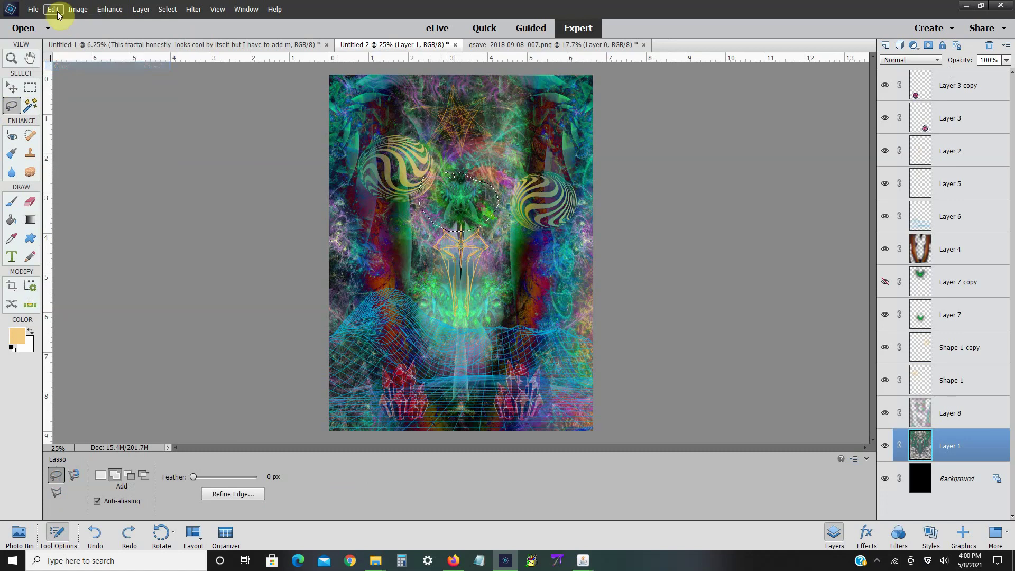
# - Paste the copied area as a new layer above Layer 1, blended in Overlay mode at 40% opacity
pyautogui.click(57, 11)
pyautogui.click(74, 89)
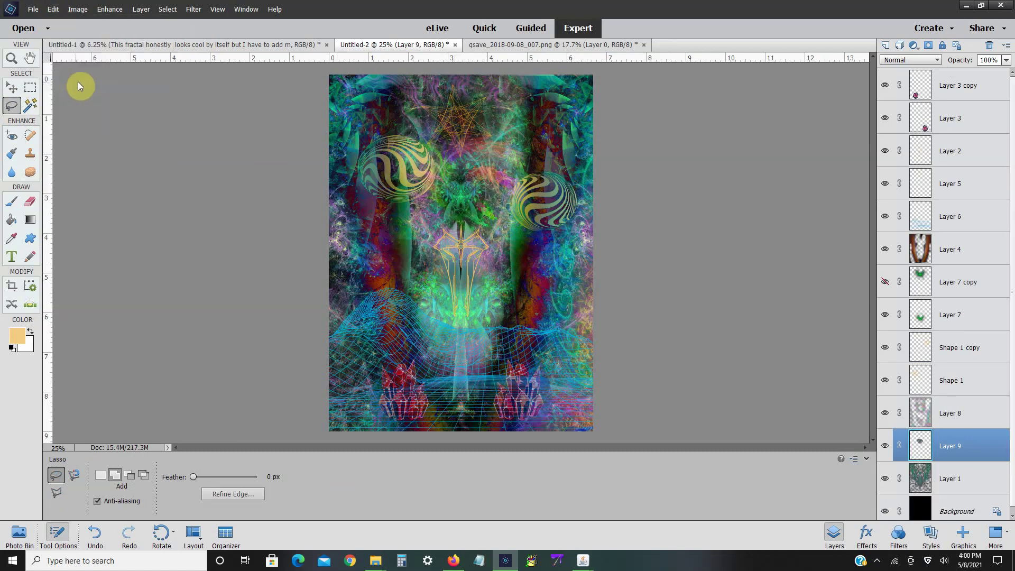
pyautogui.click(911, 65)
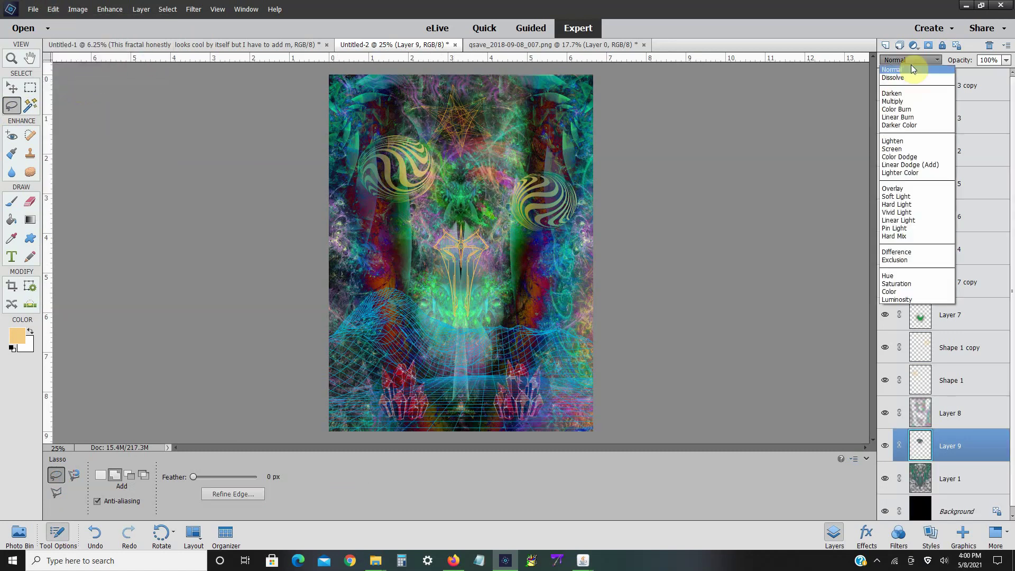
pyautogui.click(904, 260)
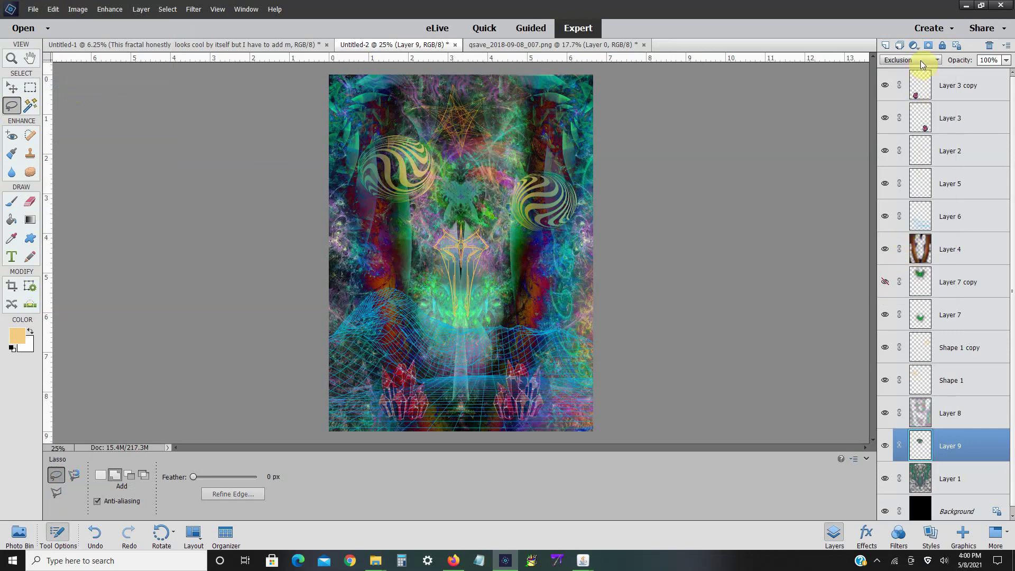
pyautogui.click(921, 60)
pyautogui.click(924, 254)
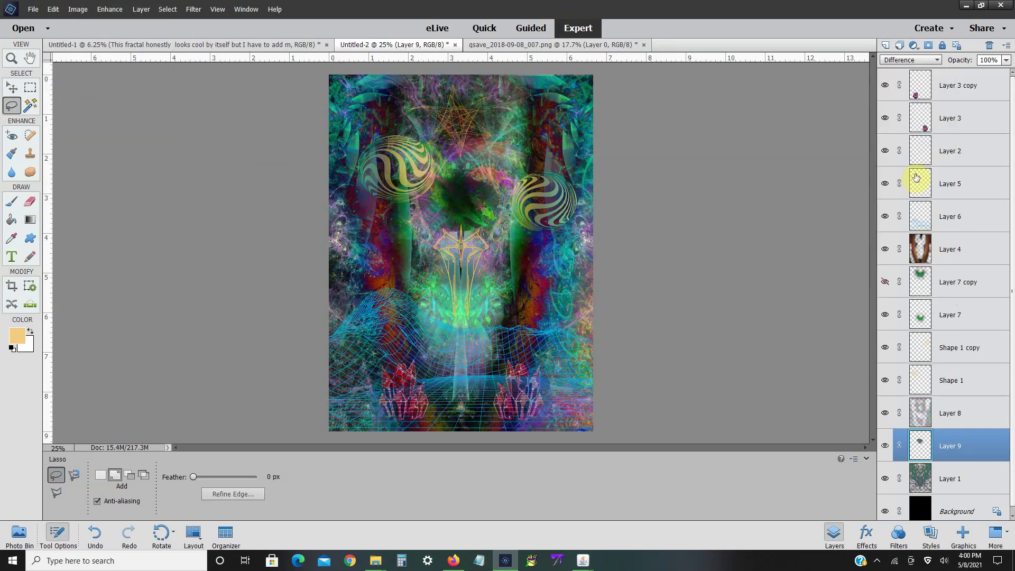
pyautogui.click(915, 61)
pyautogui.click(909, 190)
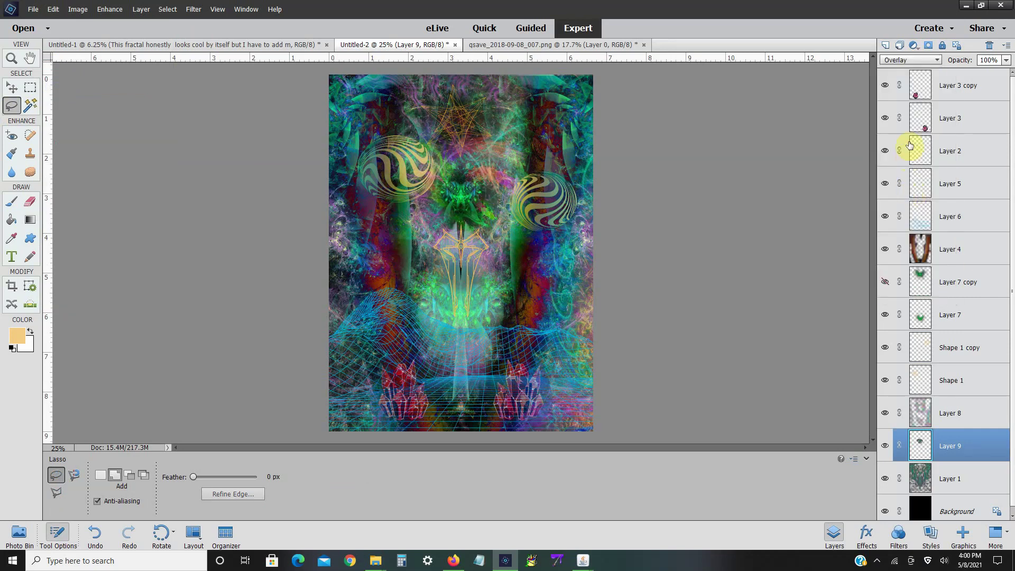
pyautogui.click(1006, 60)
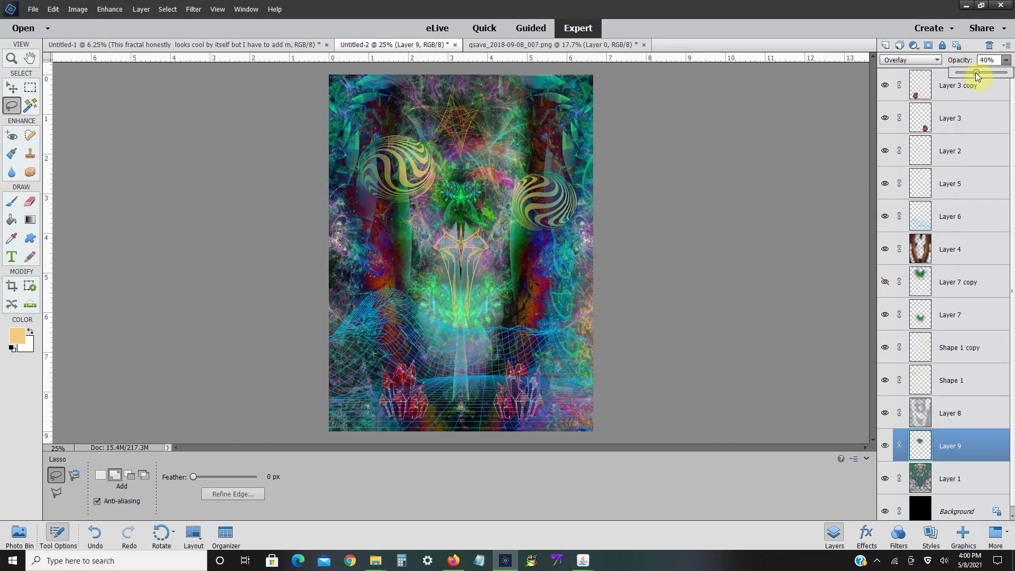
# - Erase around the central green figure on Layer 9 with a soft 326 px Eraser brush at 70% opacity
pyautogui.click(30, 201)
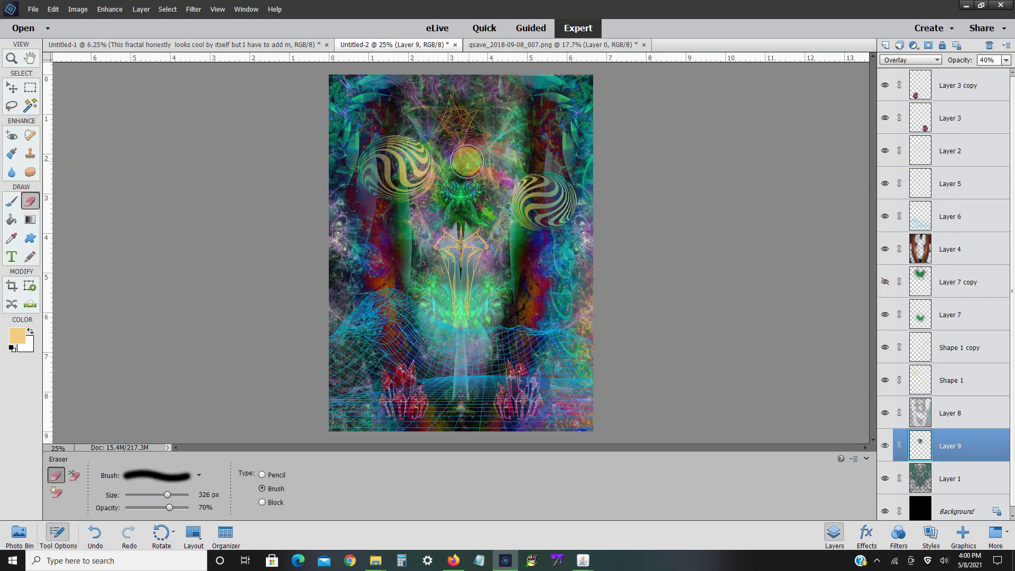
pyautogui.moveTo(467, 161)
pyautogui.mouseDown()
pyautogui.moveTo(463, 150)
pyautogui.moveTo(465, 238)
pyautogui.moveTo(461, 227)
pyautogui.mouseUp()
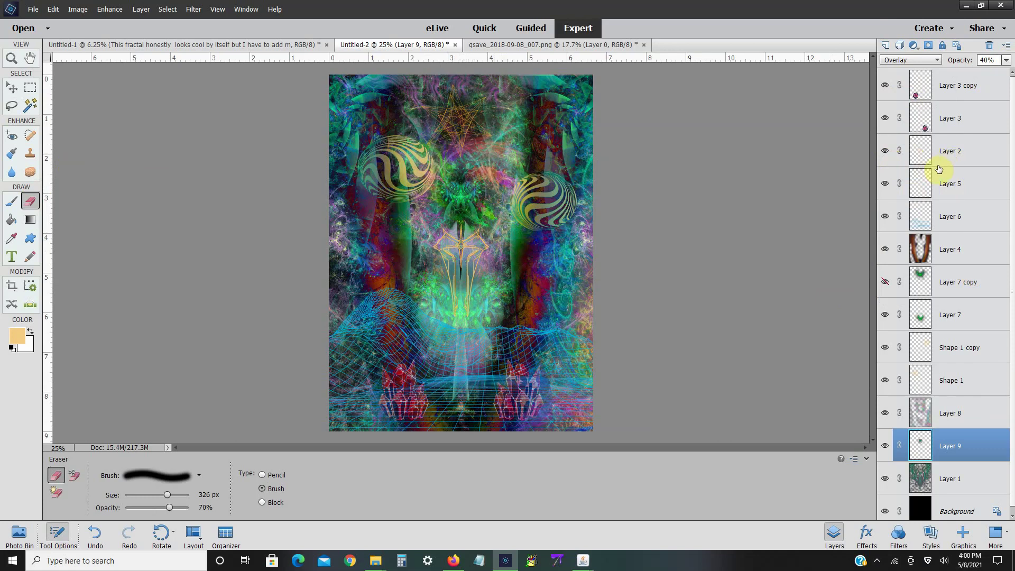
# - Duplicate the Shape 1 copy layer, keeping the default name
pyautogui.rightClick(955, 350)
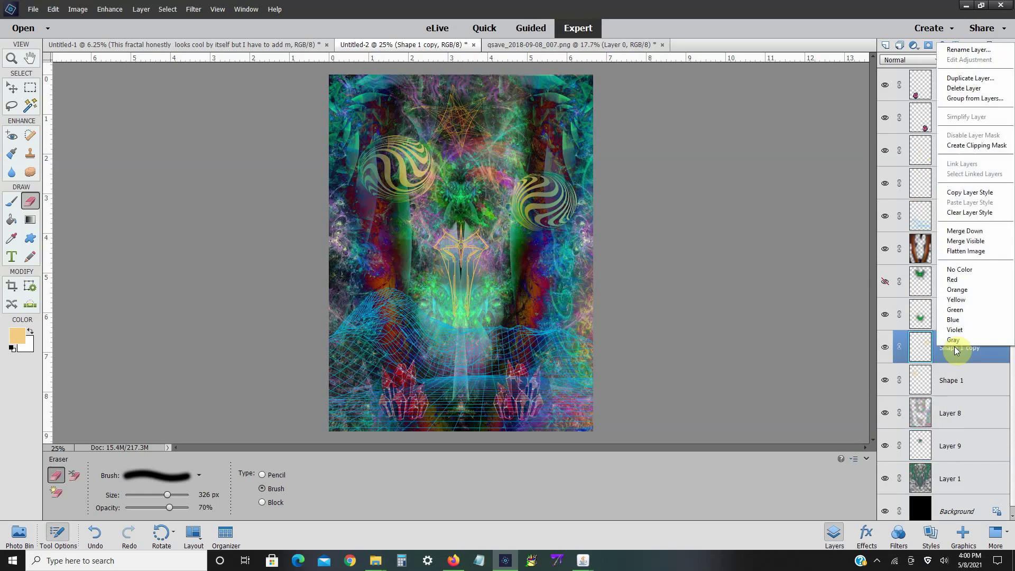
pyautogui.click(970, 78)
pyautogui.click(601, 172)
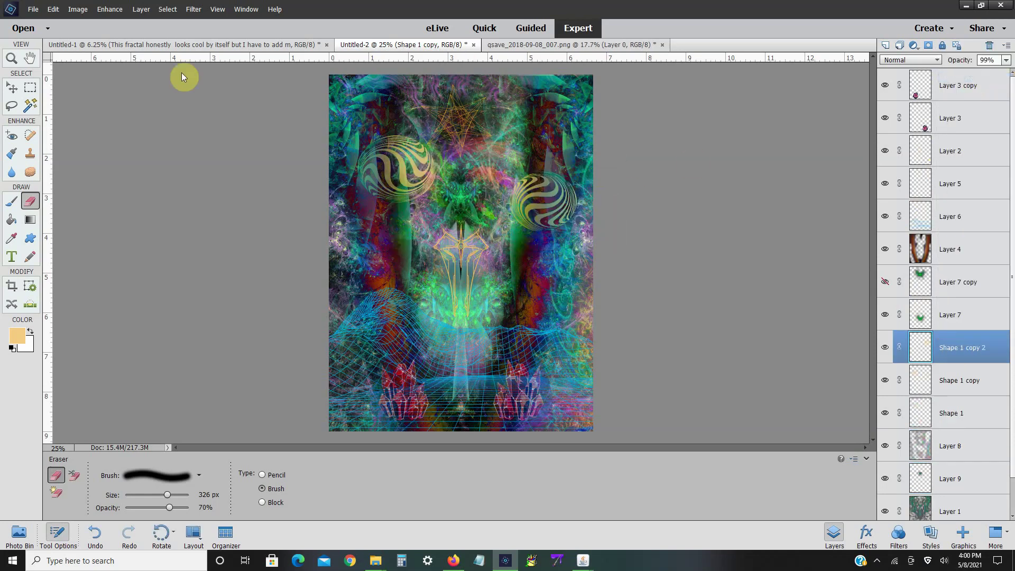
# - Free Transform the duplicated striped sphere to 54.63% and place it just left of the gold emblem at the image's center
pyautogui.click(78, 9)
pyautogui.moveTo(115, 32)
pyautogui.click(179, 31)
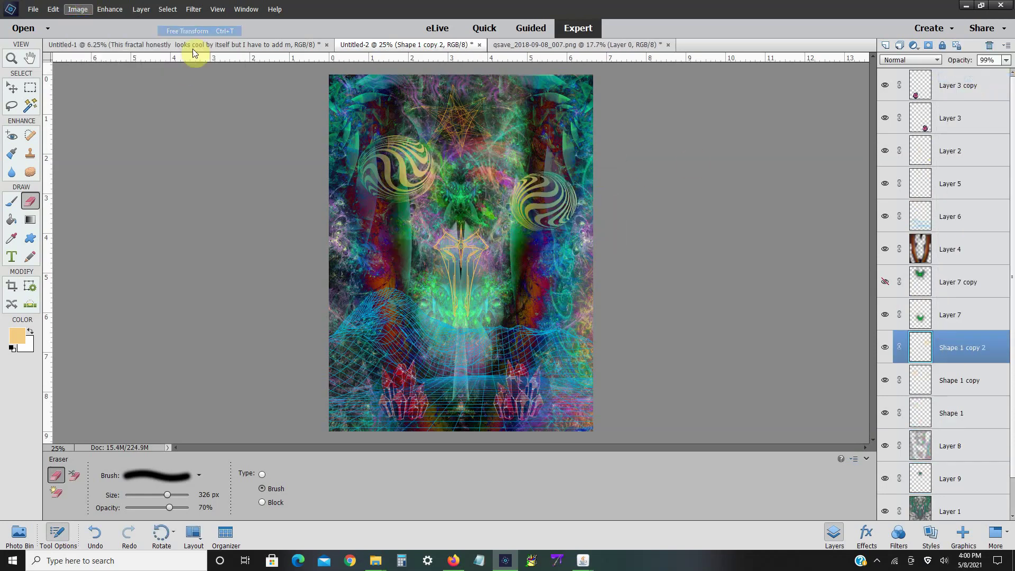
pyautogui.moveTo(547, 207); pyautogui.dragTo(437, 287)
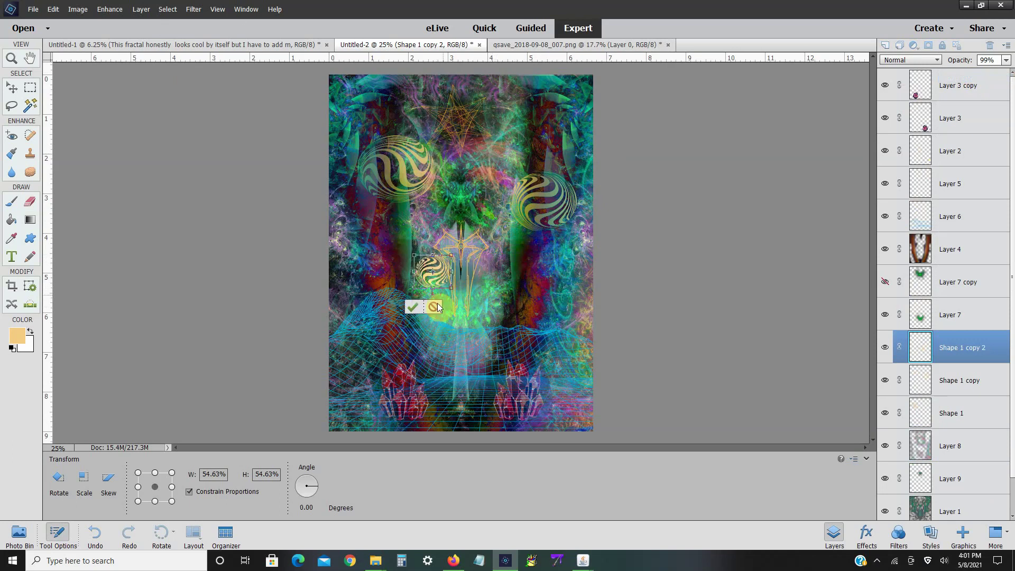
pyautogui.click(413, 306)
pyautogui.press('e')
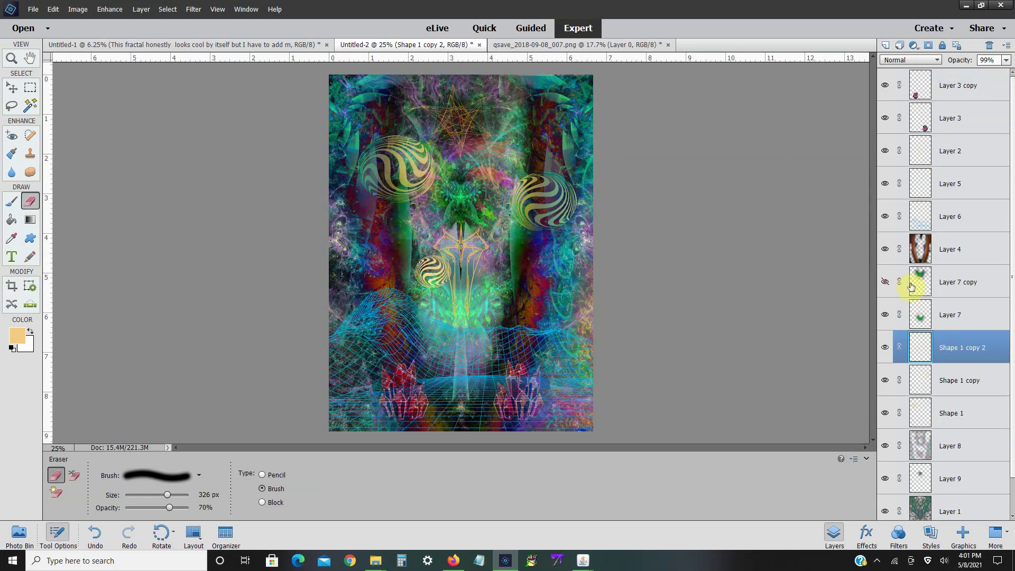
# - Add a blank layer directly above Layer 4 and load the Louis Dyer brush set for the Brush tool
pyautogui.click(910, 250)
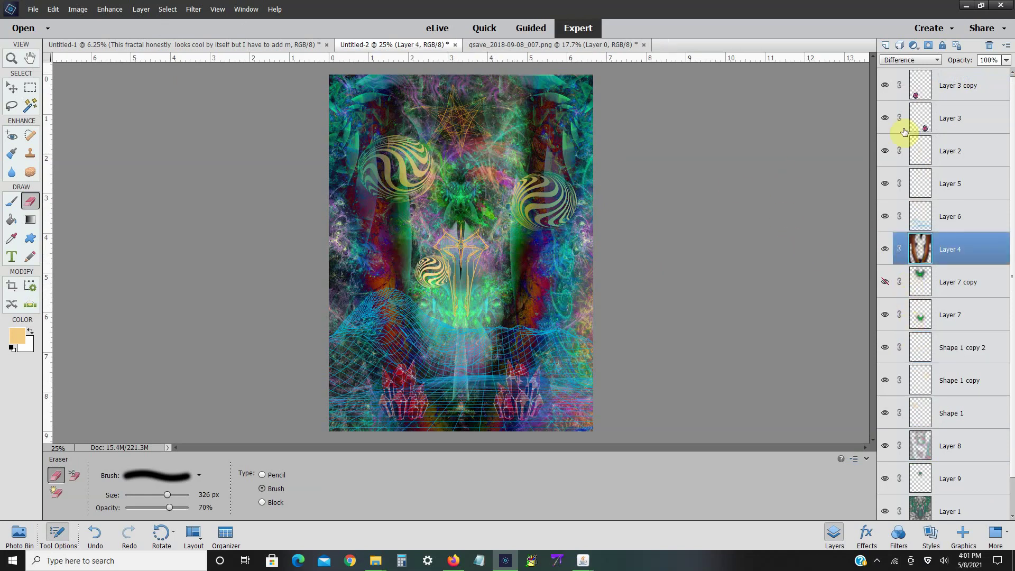
pyautogui.click(885, 45)
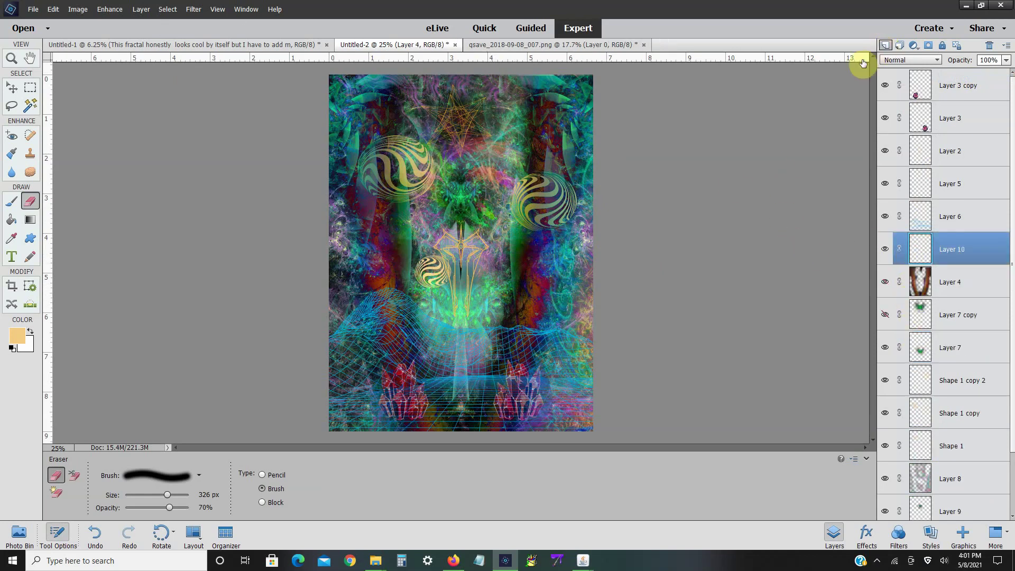
pyautogui.click(12, 202)
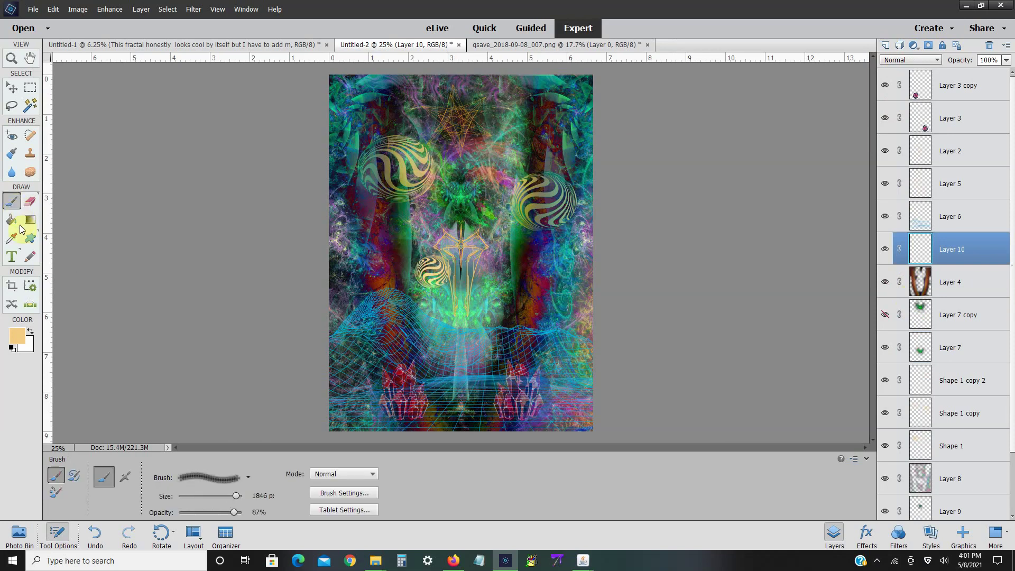
pyautogui.click(247, 478)
pyautogui.click(247, 355)
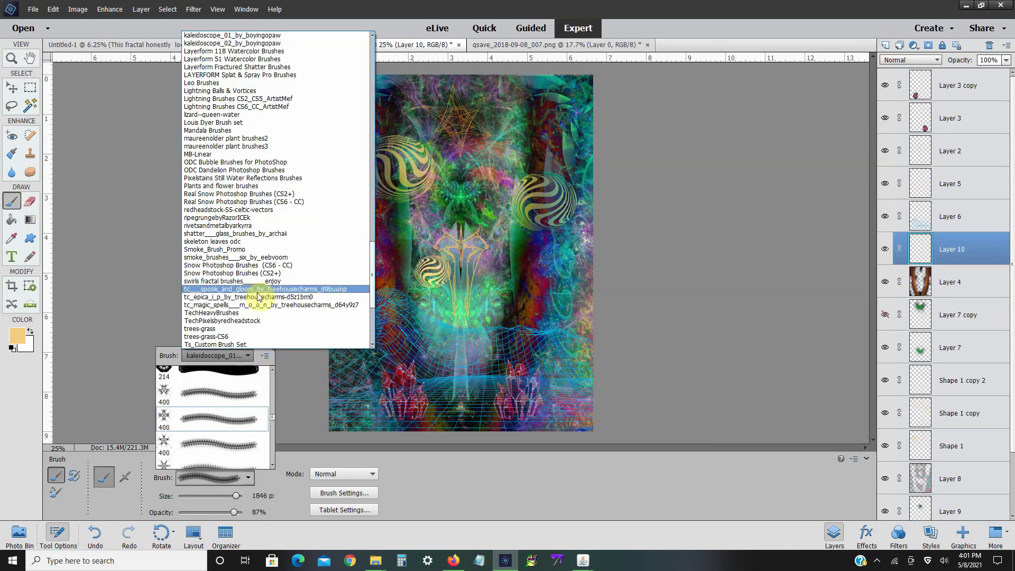
pyautogui.click(277, 123)
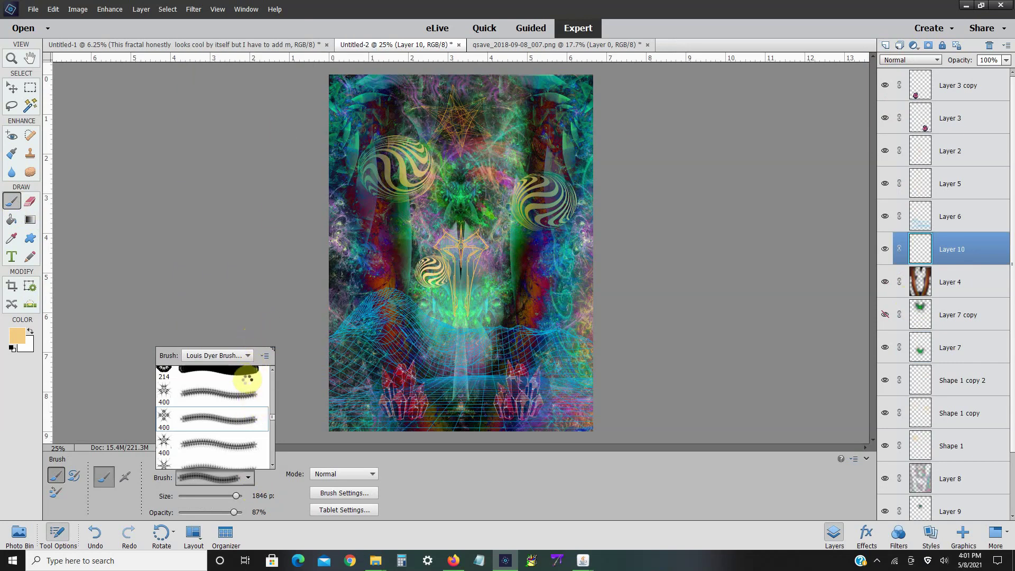
# - Choose the 489 px textured brush and set its hue jitter to 28% and its scatter to 16%
pyautogui.scroll(10, 250, 382)
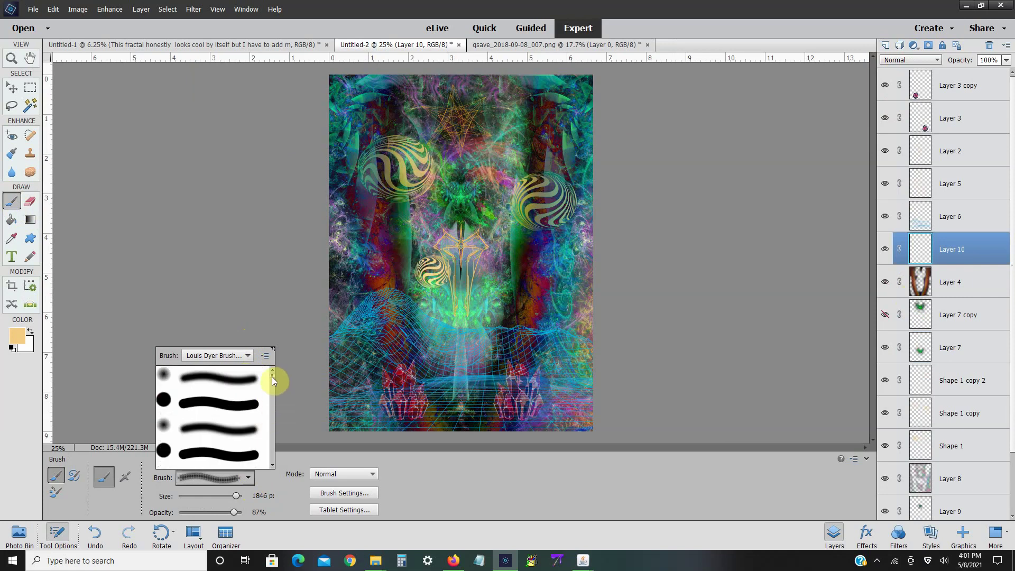
pyautogui.moveTo(272, 376); pyautogui.dragTo(270, 427)
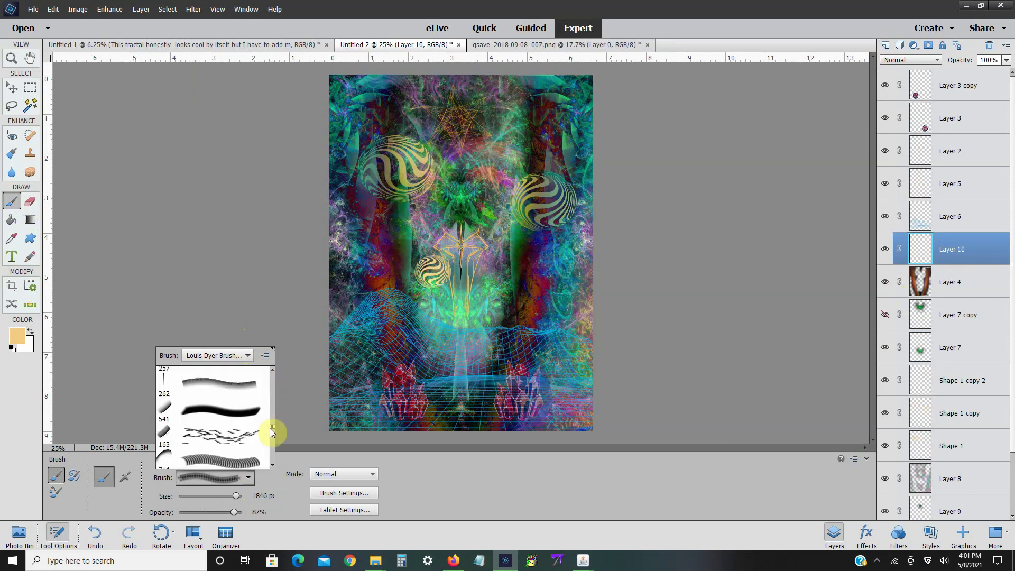
pyautogui.scroll(-3, 274, 405)
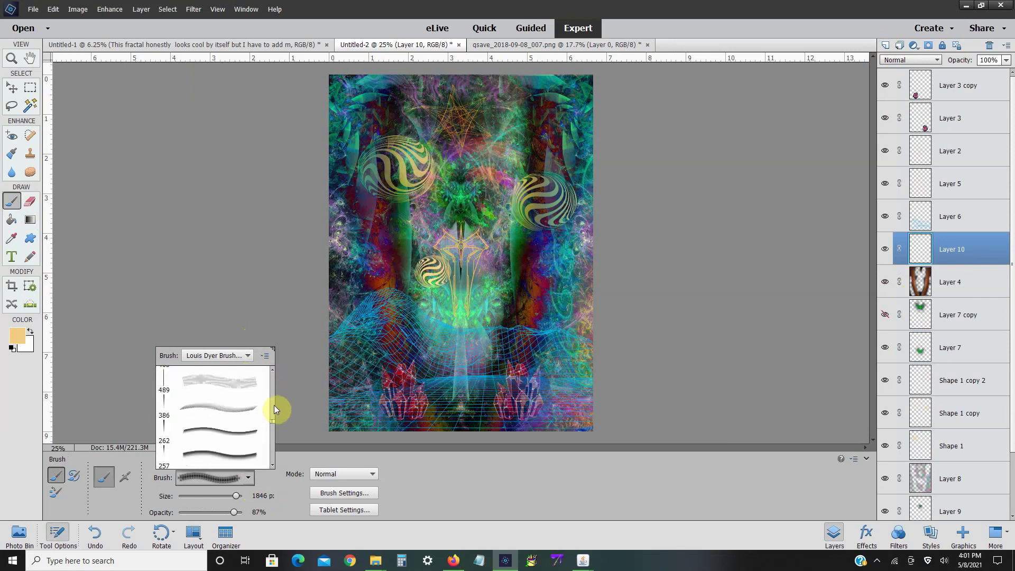
pyautogui.click(242, 385)
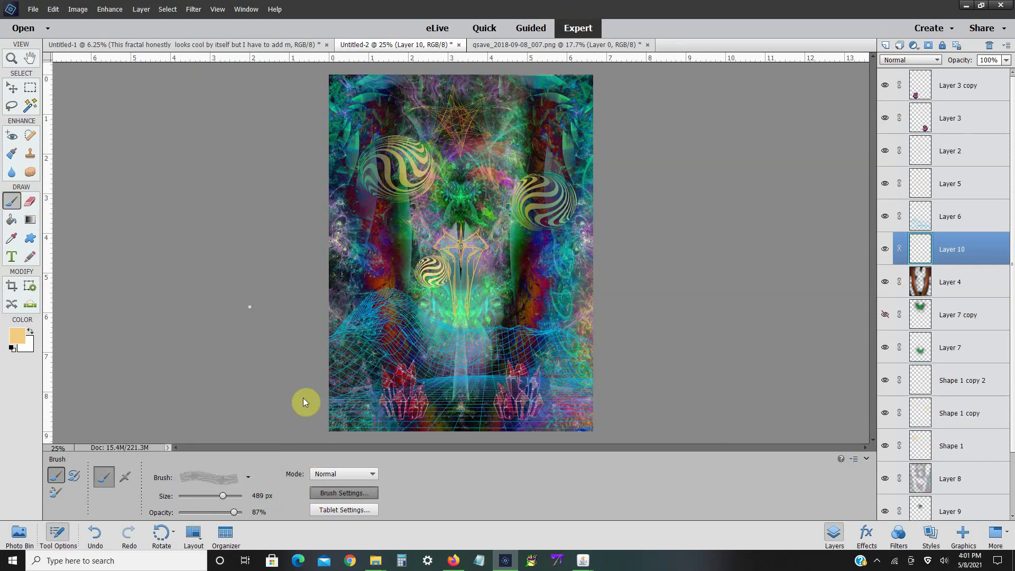
pyautogui.click(316, 361)
pyautogui.click(325, 344)
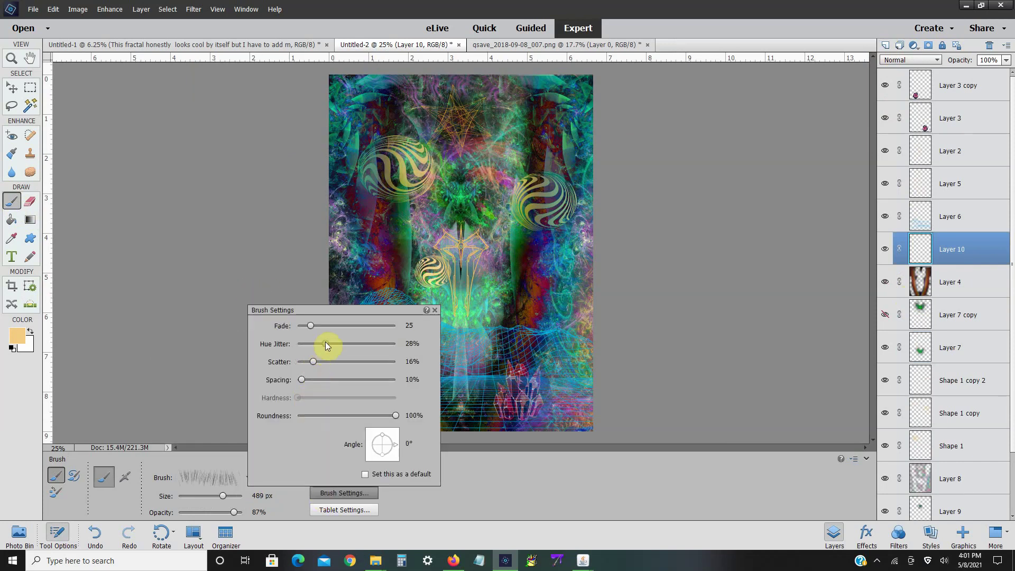
# - Change the foreground color to a bright orange with a hue of 30° and return to the Brush tool
pyautogui.click(96, 346)
pyautogui.click(18, 335)
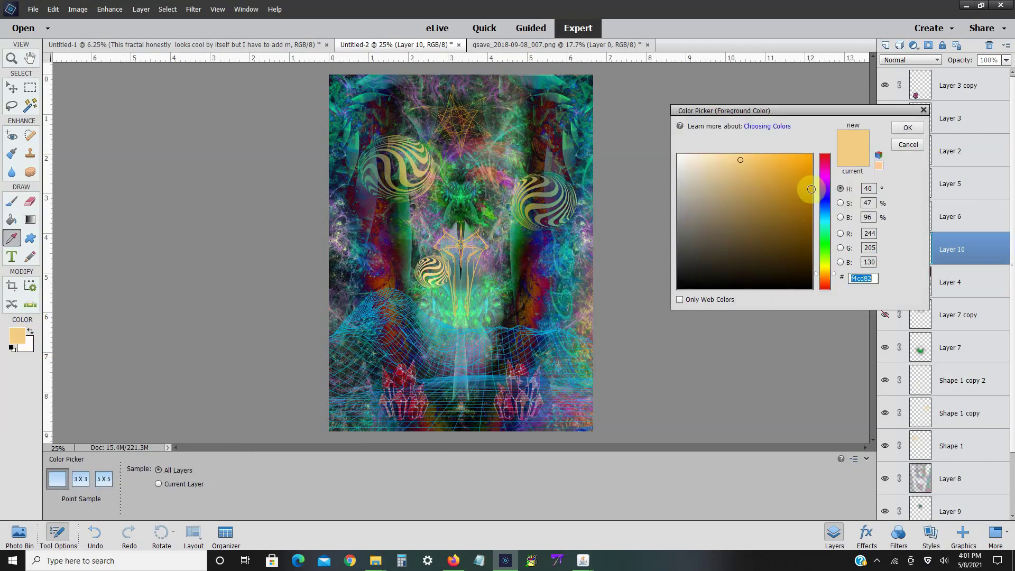
pyautogui.click(810, 185)
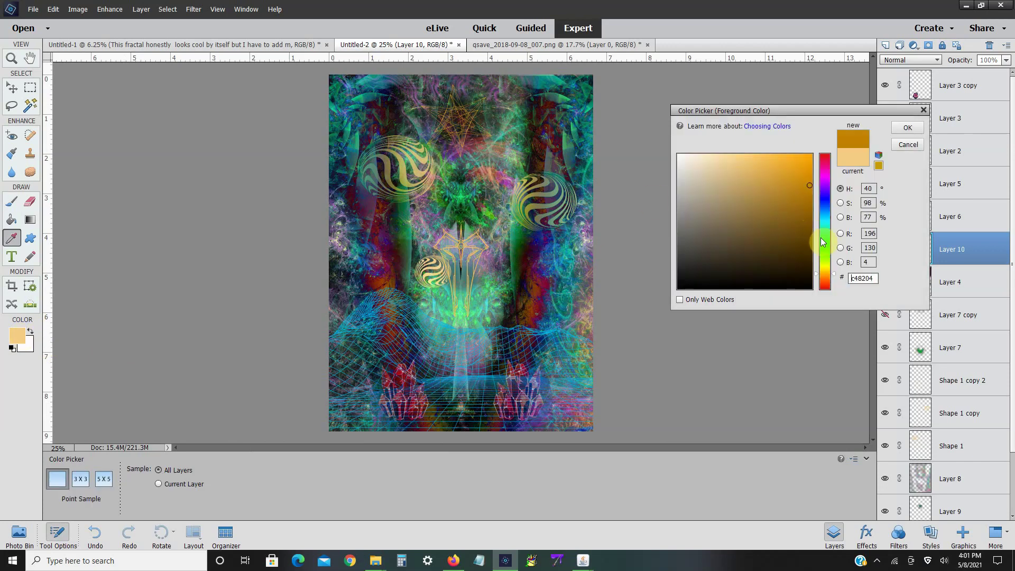
pyautogui.click(826, 277)
pyautogui.moveTo(826, 279); pyautogui.dragTo(826, 281)
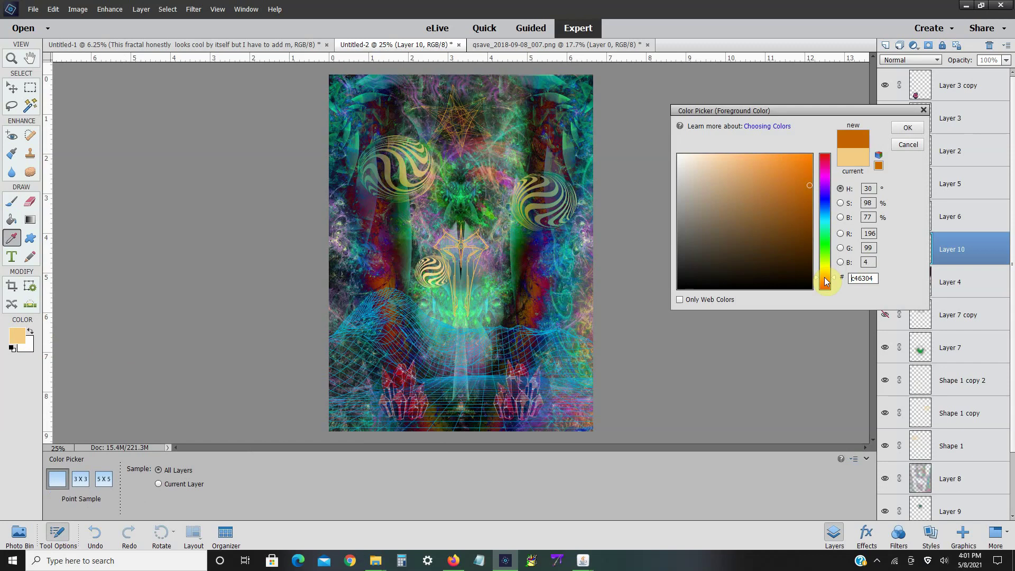
pyautogui.click(787, 159)
pyautogui.click(908, 128)
pyautogui.press('b')
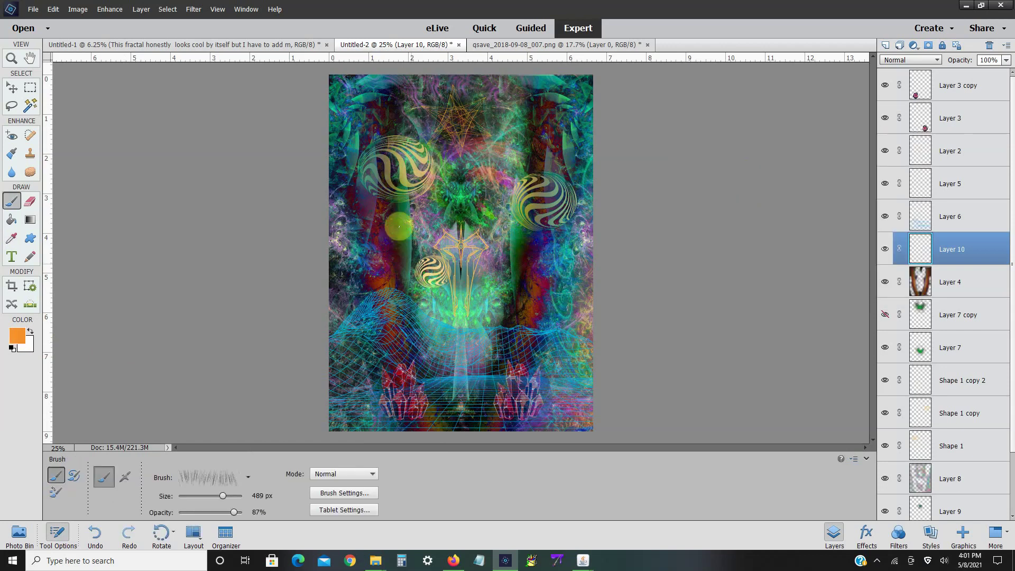
# - Try an orange stroke with the scattered 489 px brush below the upper-left striped sphere and undo it
pyautogui.click(400, 228)
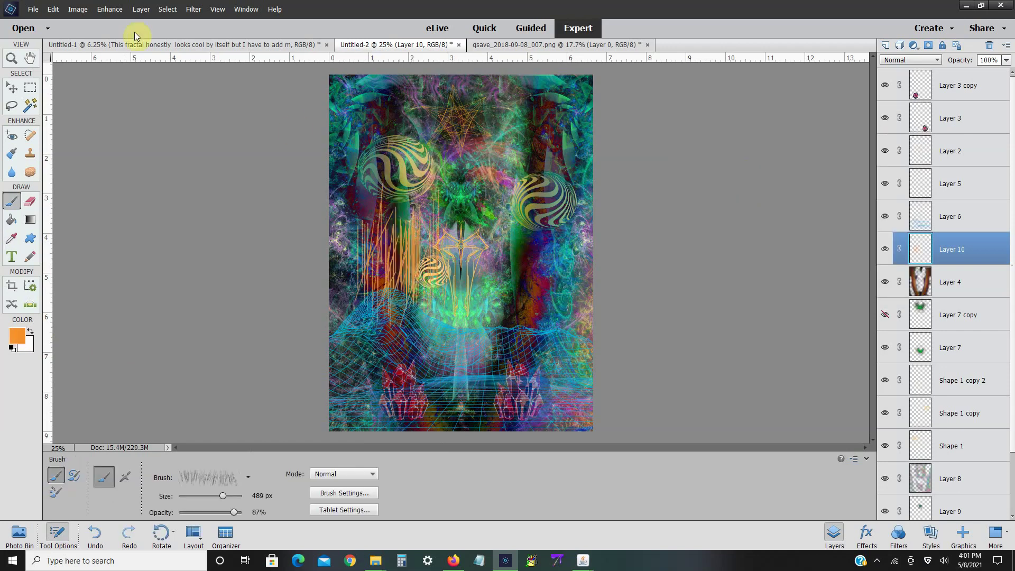
pyautogui.click(63, 13)
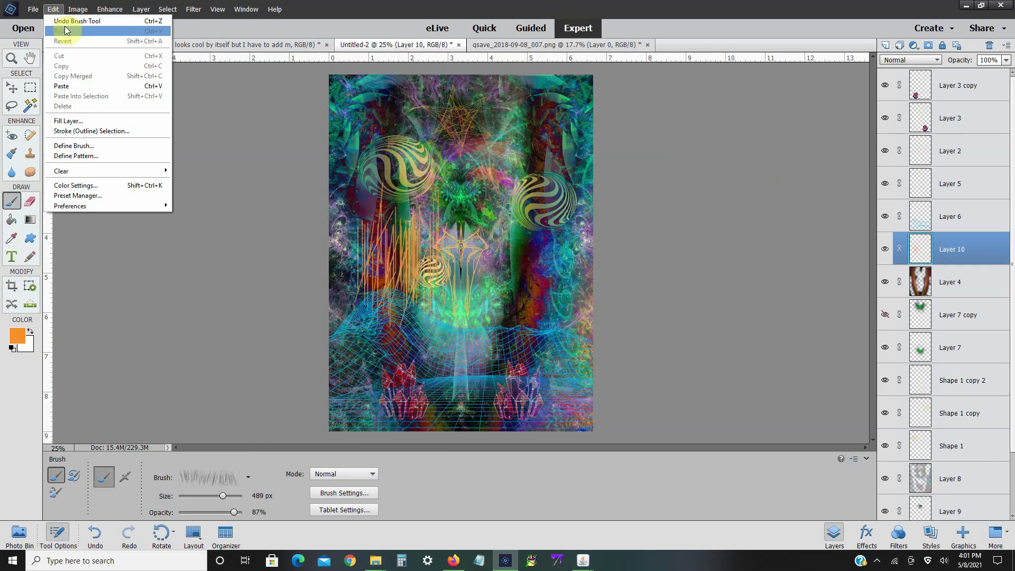
pyautogui.click(67, 22)
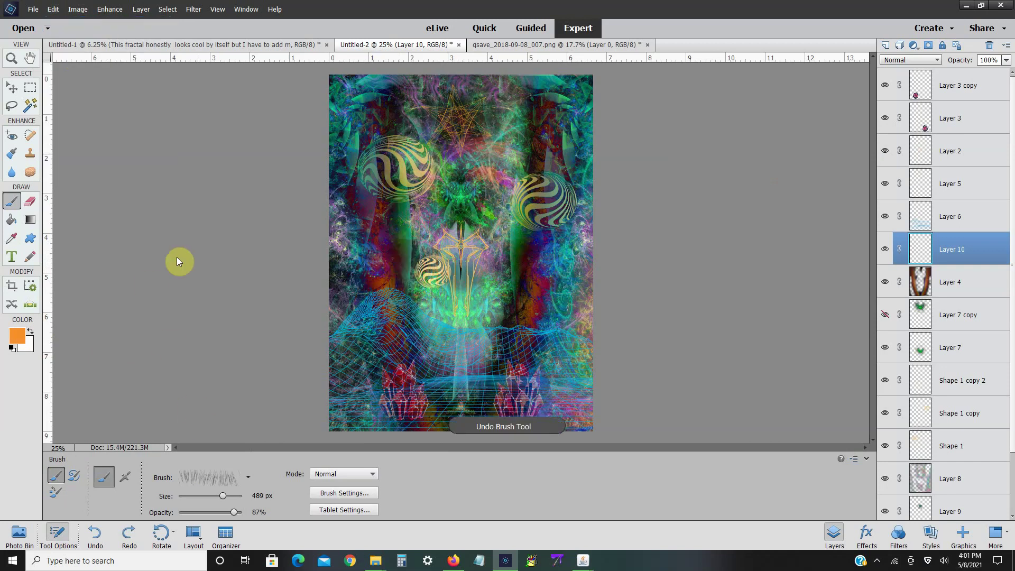
pyautogui.click(53, 10)
pyautogui.press('Escape')
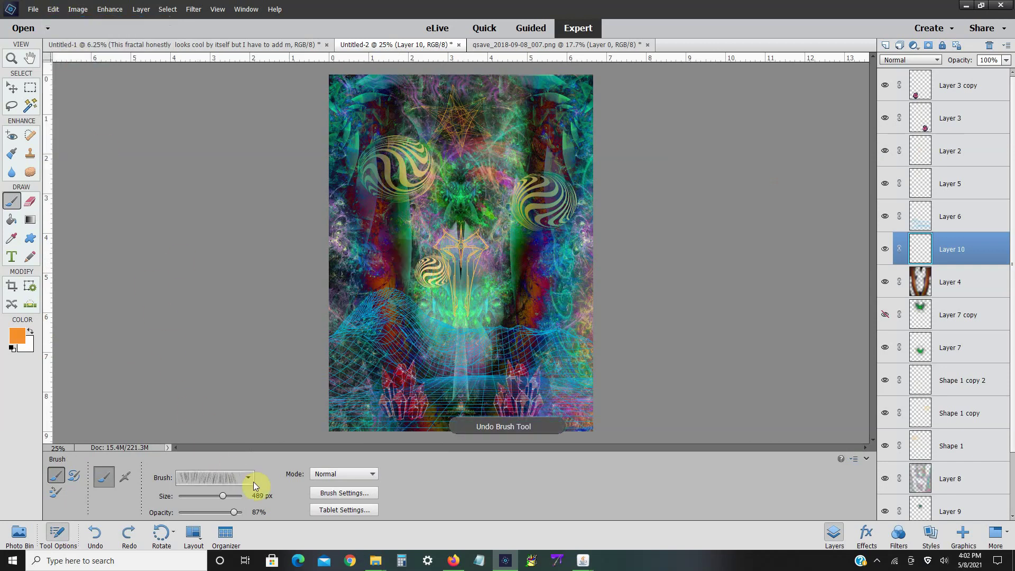
# - Reselect the 489 px textured brush preset from the Louis Dyer set
pyautogui.click(248, 478)
pyautogui.click(243, 385)
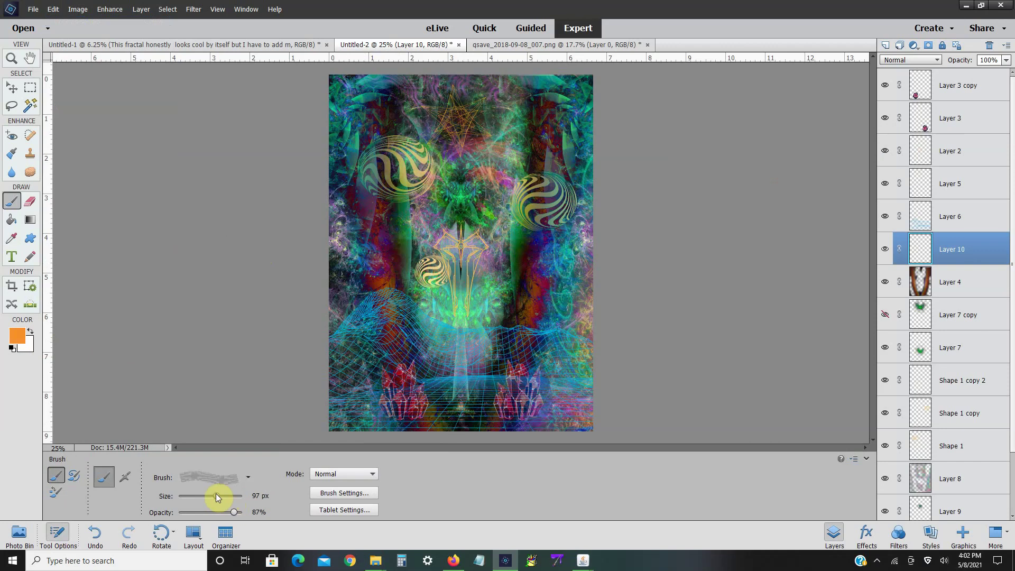
# - Try a short orange stroke at a brush size of 93 px beside the small striped sphere and undo it
pyautogui.moveTo(394, 261); pyautogui.dragTo(391, 251)
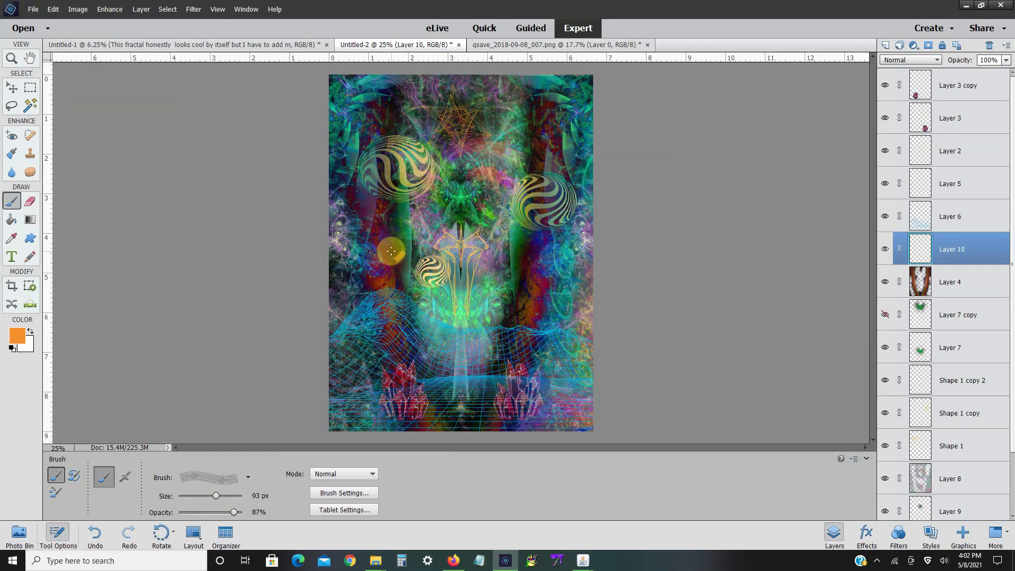
pyautogui.click(53, 9)
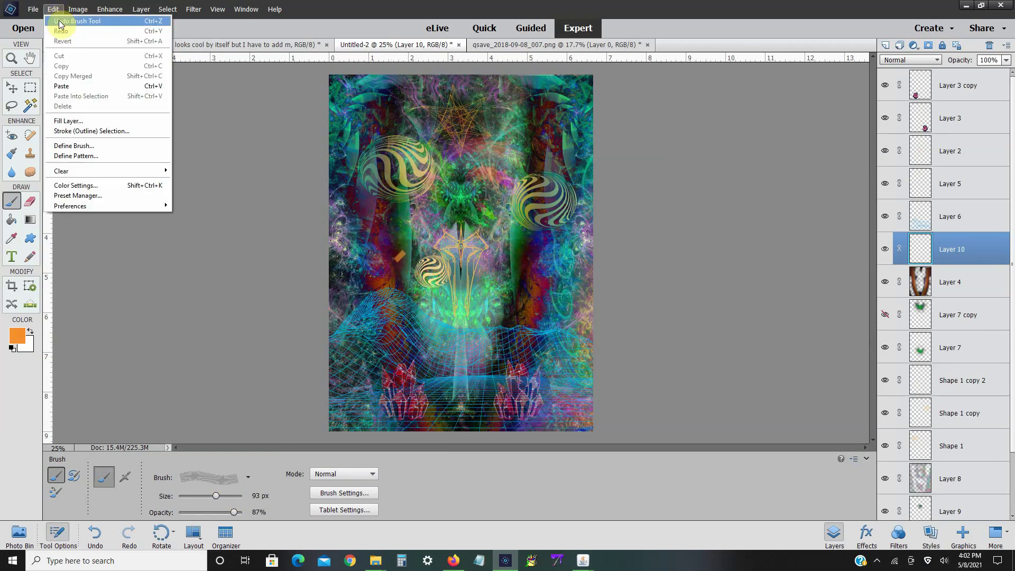
pyautogui.click(71, 20)
# - Set the brush size to 647 px
pyautogui.click(224, 495)
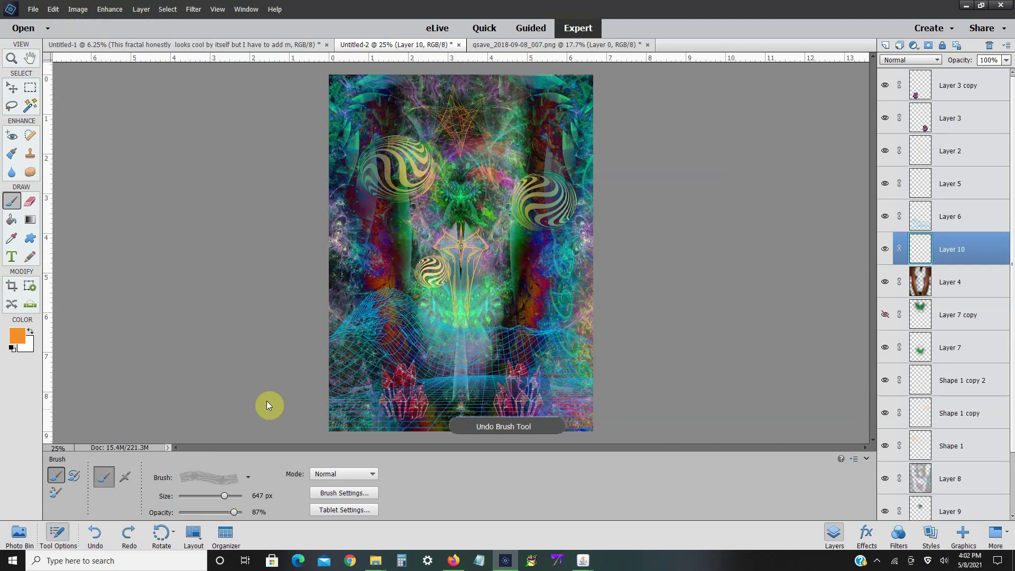
# - Try two vertical orange strokes at 647 px below the upper-left striped sphere and undo both
pyautogui.moveTo(400, 224); pyautogui.dragTo(397, 305)
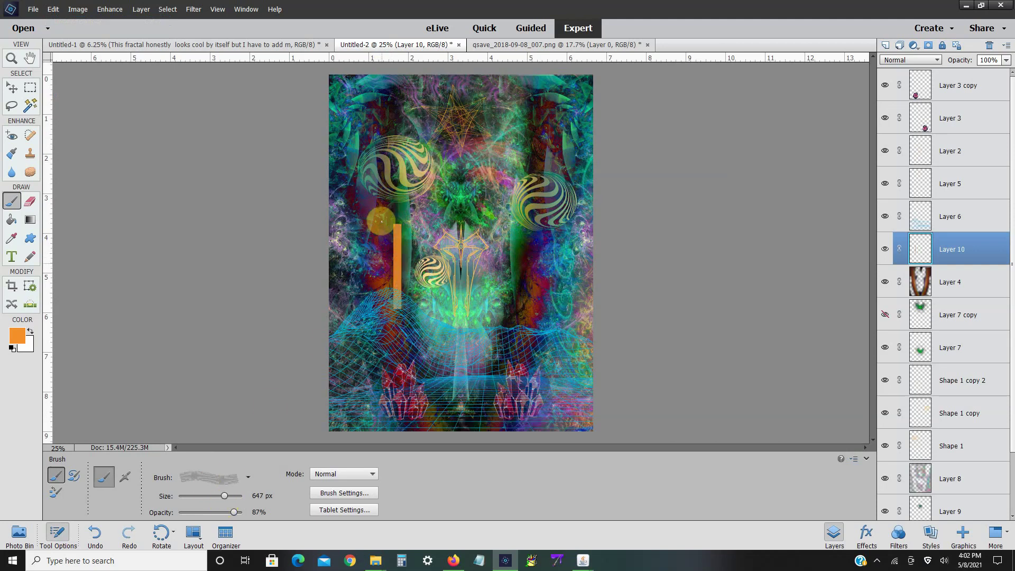
pyautogui.moveTo(375, 222); pyautogui.dragTo(367, 304)
pyautogui.click(53, 9)
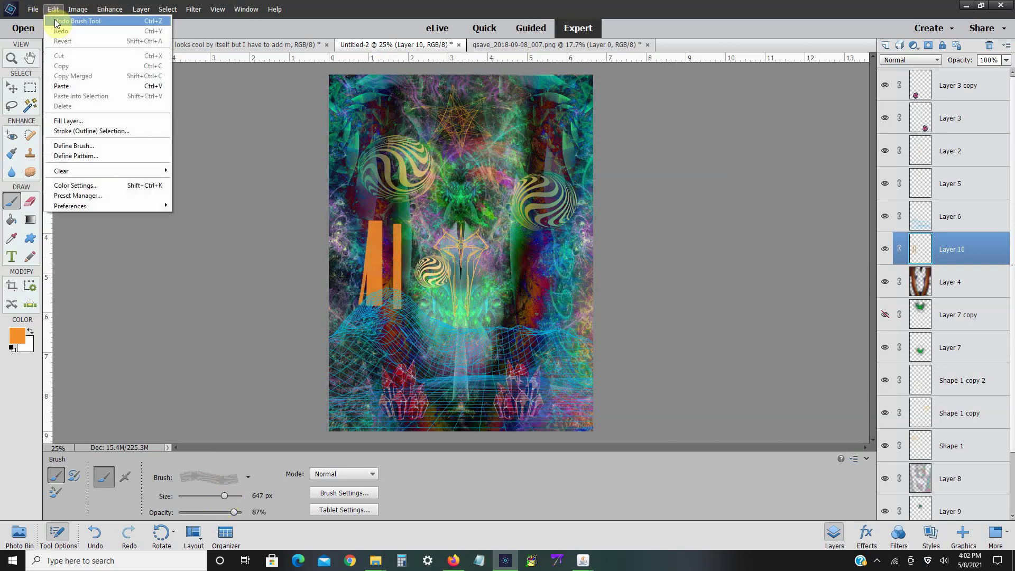
pyautogui.click(71, 20)
pyautogui.click(53, 9)
pyautogui.click(71, 21)
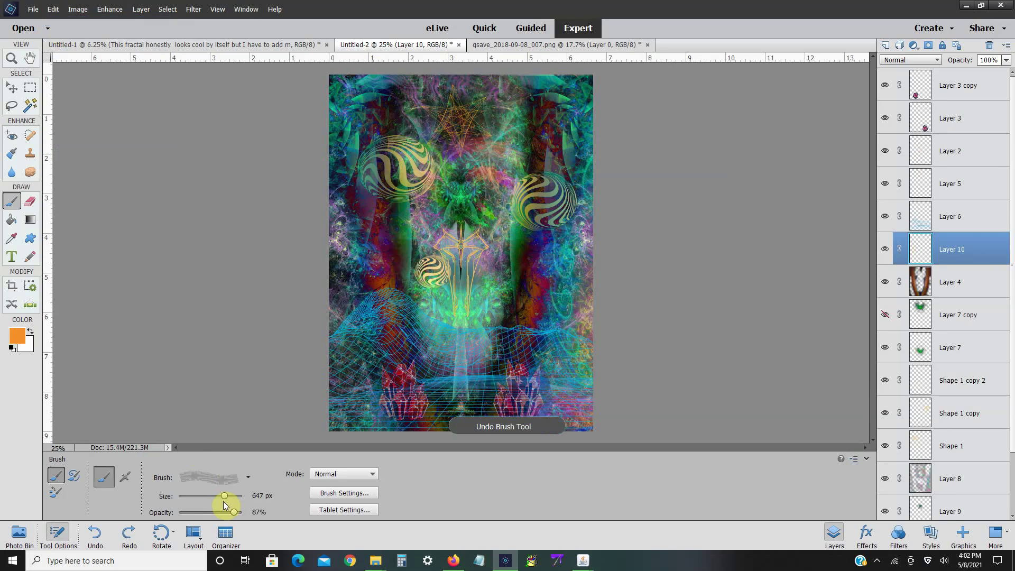
# - Try orange strokes at a brush size of 286 px beside the small striped sphere and undo them
pyautogui.moveTo(223, 498); pyautogui.dragTo(221, 499)
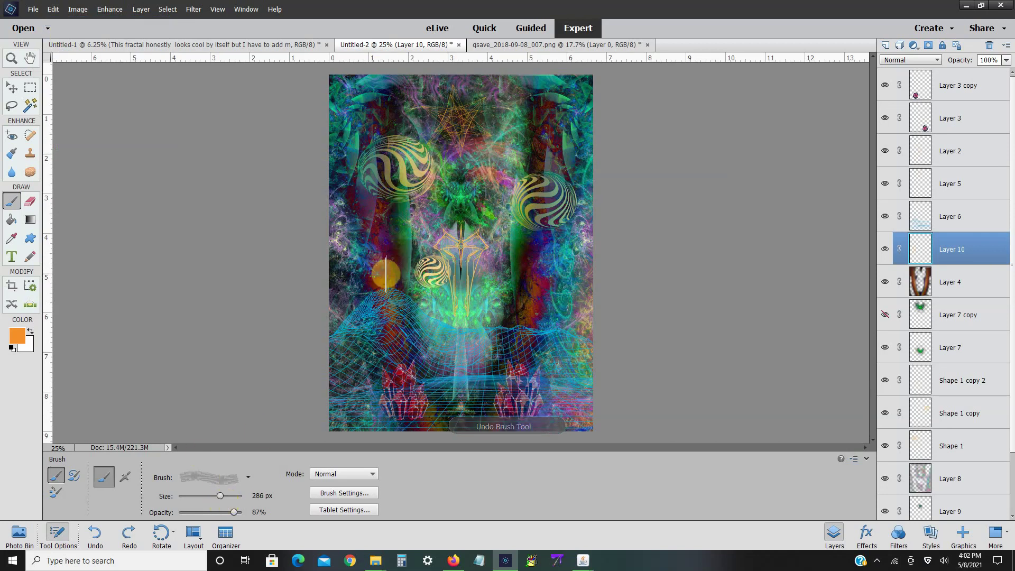
pyautogui.moveTo(399, 274)
pyautogui.mouseDown()
pyautogui.moveTo(408, 261)
pyautogui.moveTo(370, 230)
pyautogui.mouseUp()
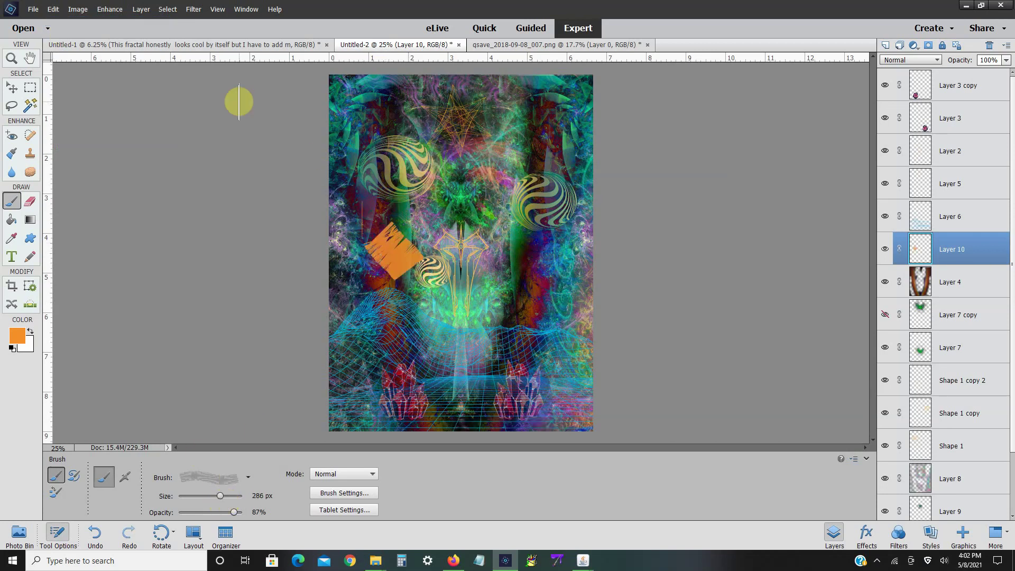
pyautogui.click(52, 9)
pyautogui.click(66, 21)
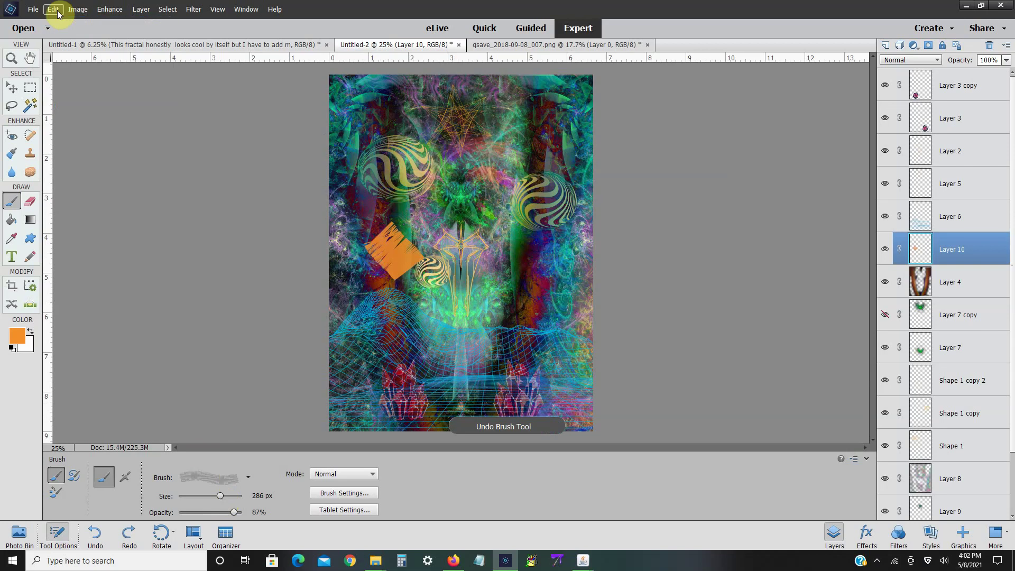
pyautogui.click(53, 9)
pyautogui.click(61, 20)
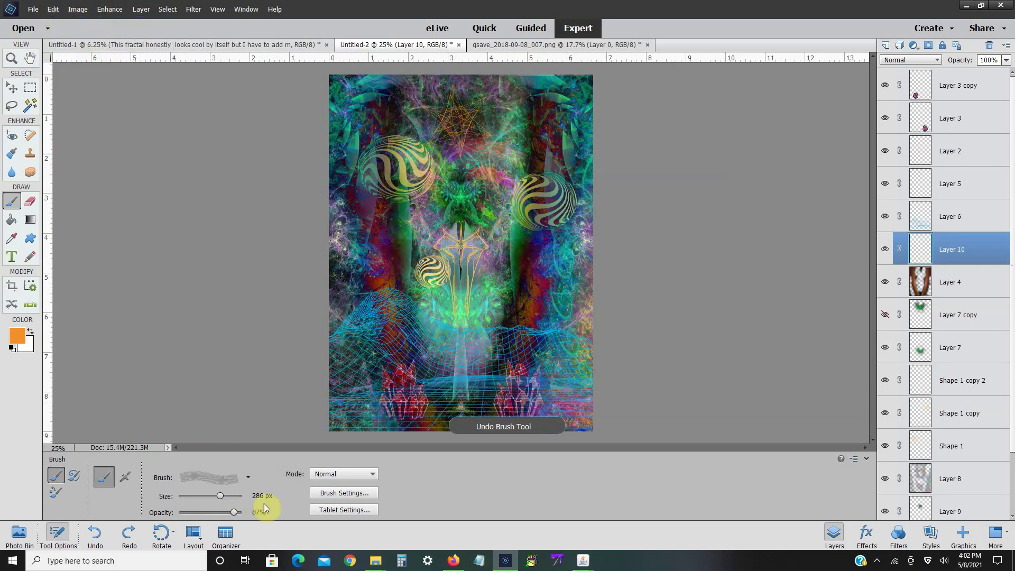
# - Add scatter to the 286 px brush, try an orange stroke below the upper-left striped sphere and undo it
pyautogui.click(248, 480)
pyautogui.click(248, 479)
pyautogui.click(324, 494)
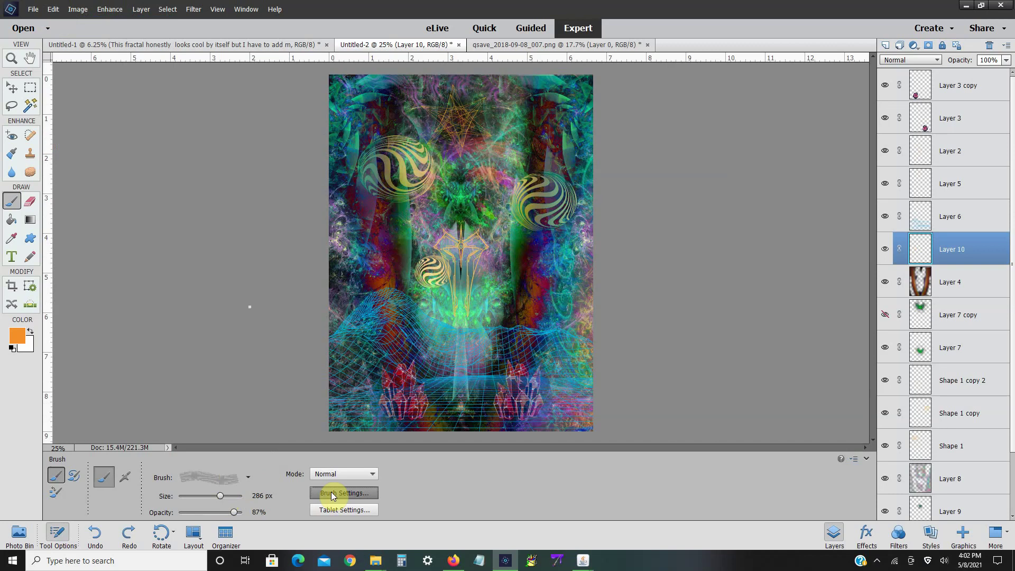
pyautogui.moveTo(316, 361); pyautogui.dragTo(312, 344)
pyautogui.click(200, 348)
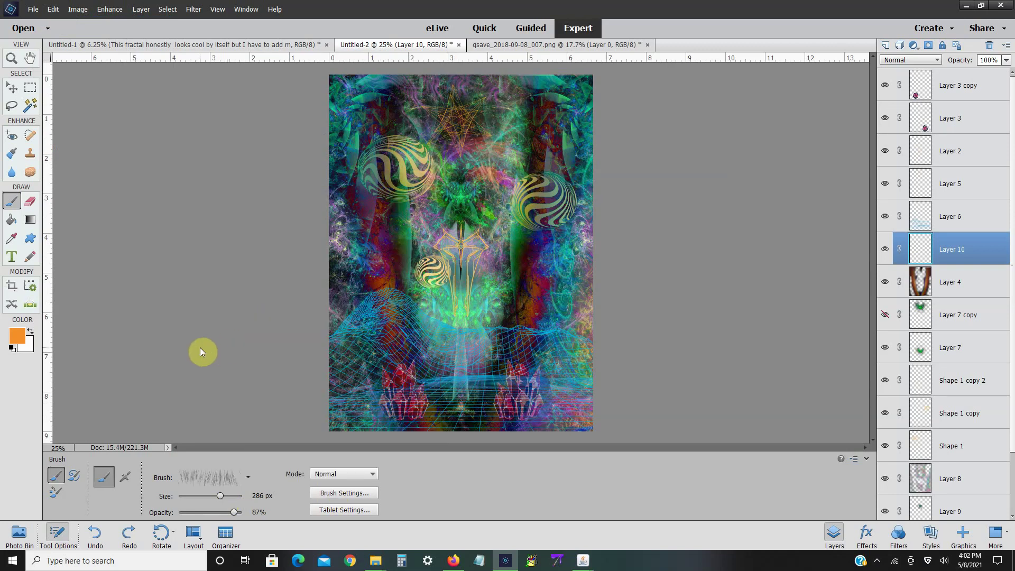
pyautogui.moveTo(423, 196)
pyautogui.mouseDown()
pyautogui.moveTo(409, 264)
pyautogui.moveTo(381, 225)
pyautogui.moveTo(379, 244)
pyautogui.mouseUp()
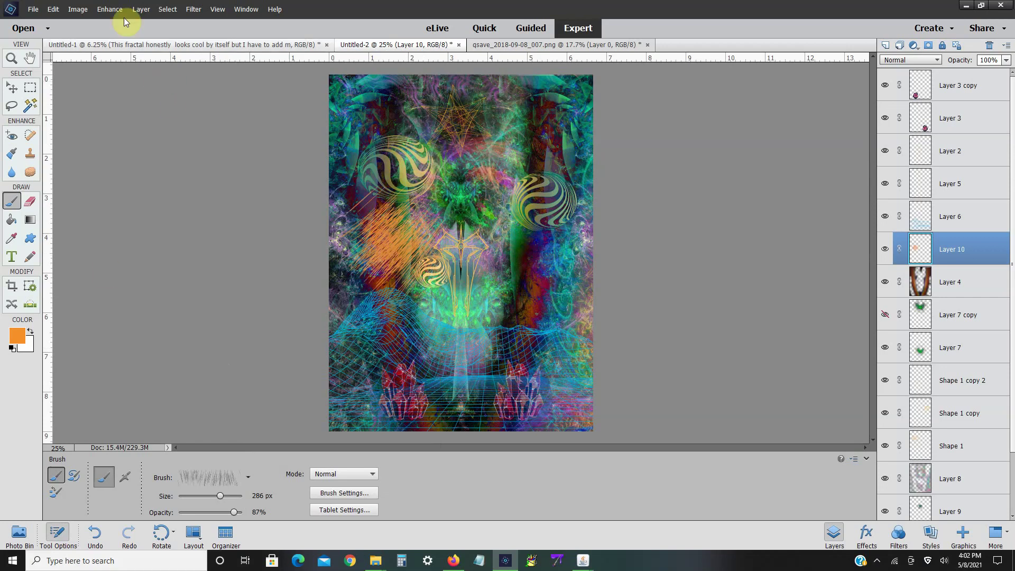
pyautogui.click(53, 9)
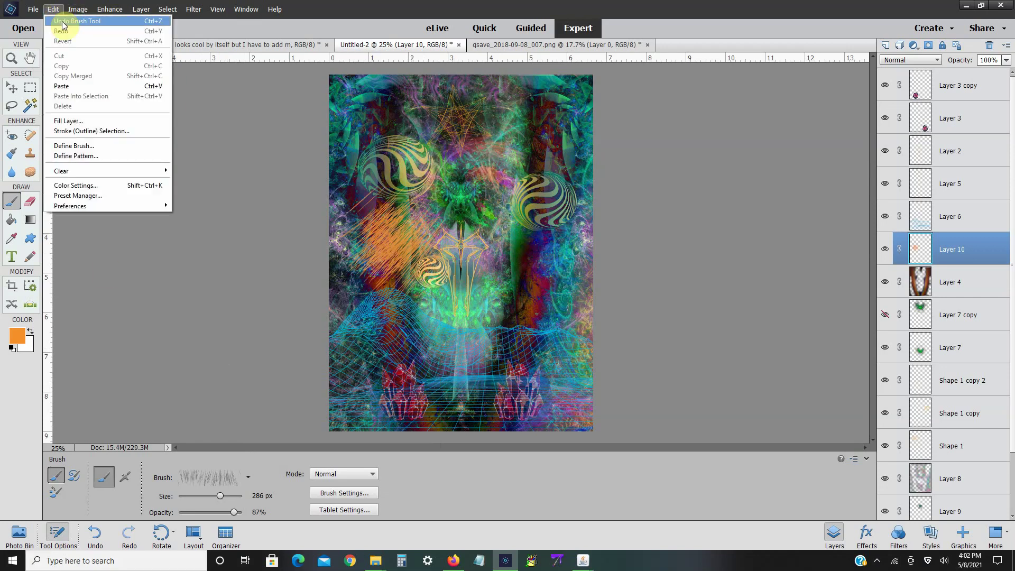
pyautogui.click(63, 21)
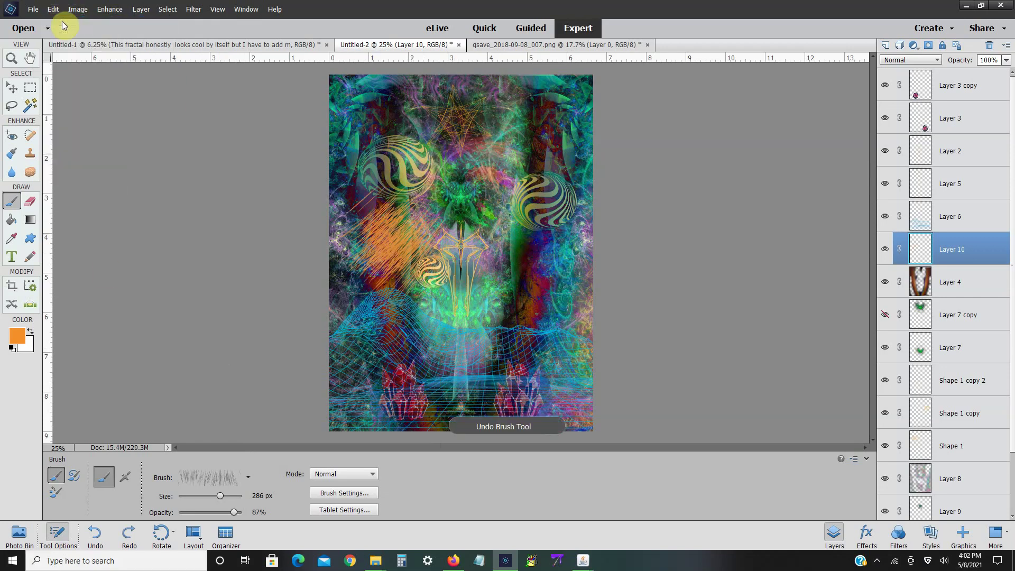
# - Choose the 414 px block-shaped brush preset from the Louis Dyer set
pyautogui.click(250, 478)
pyautogui.moveTo(273, 423); pyautogui.dragTo(272, 417)
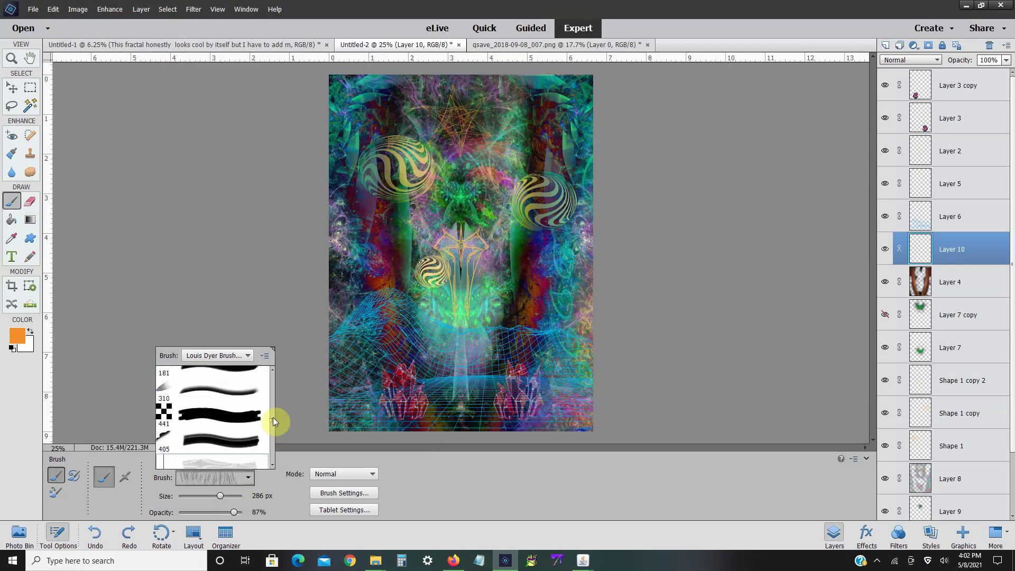
pyautogui.scroll(-5, 272, 417)
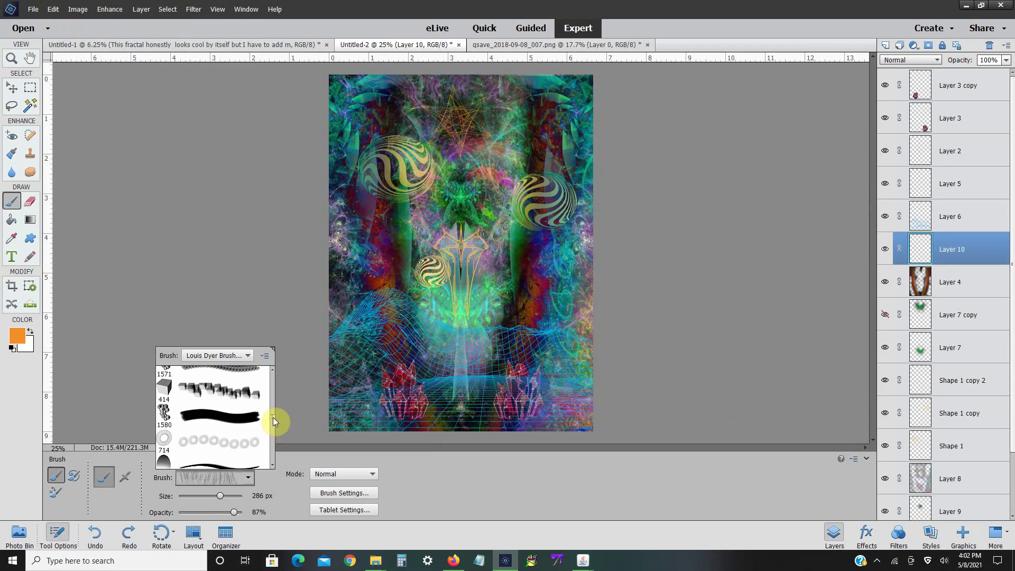
pyautogui.click(245, 389)
pyautogui.click(212, 261)
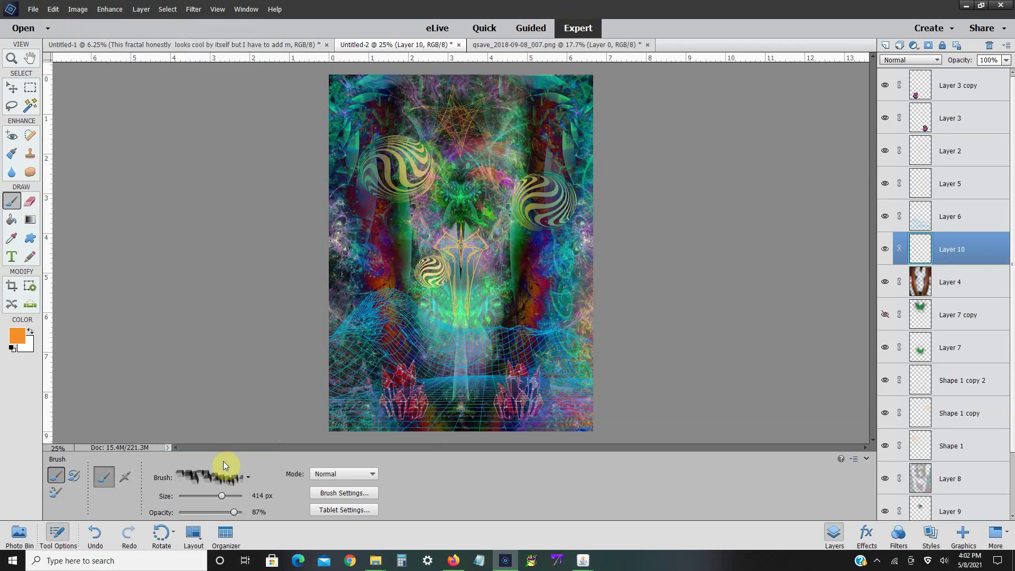
# - Set the brush size to 99 px and paint scattered orange blocks on Layer 10 below the upper-left striped sphere
pyautogui.moveTo(222, 496); pyautogui.dragTo(217, 496)
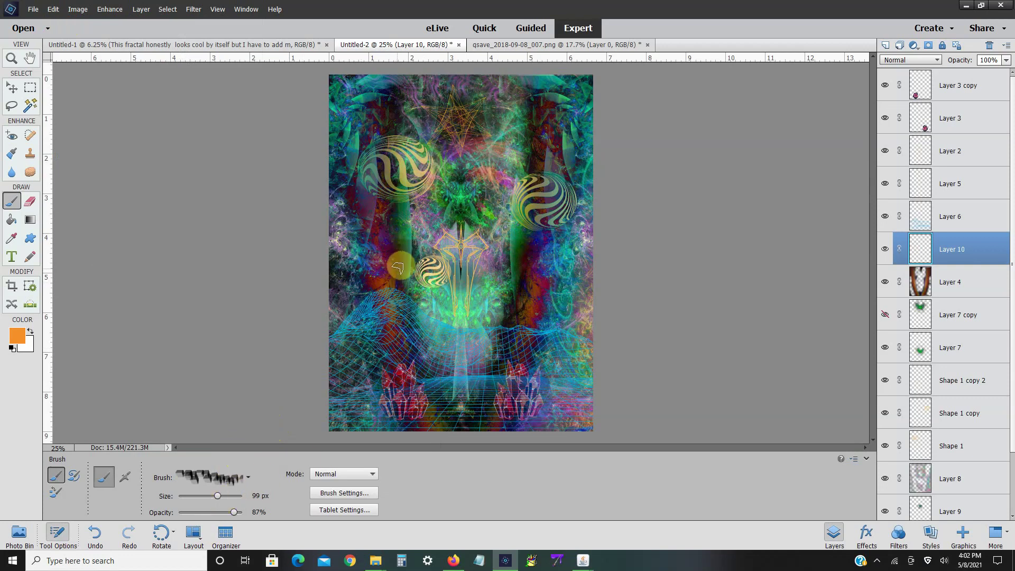
pyautogui.moveTo(401, 261); pyautogui.dragTo(361, 211)
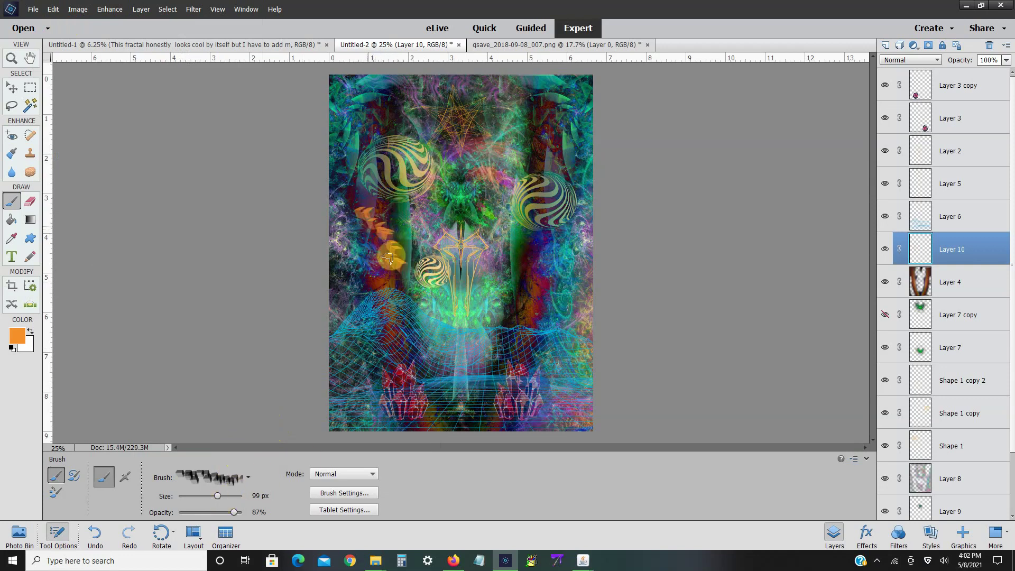
pyautogui.moveTo(391, 256); pyautogui.dragTo(368, 253)
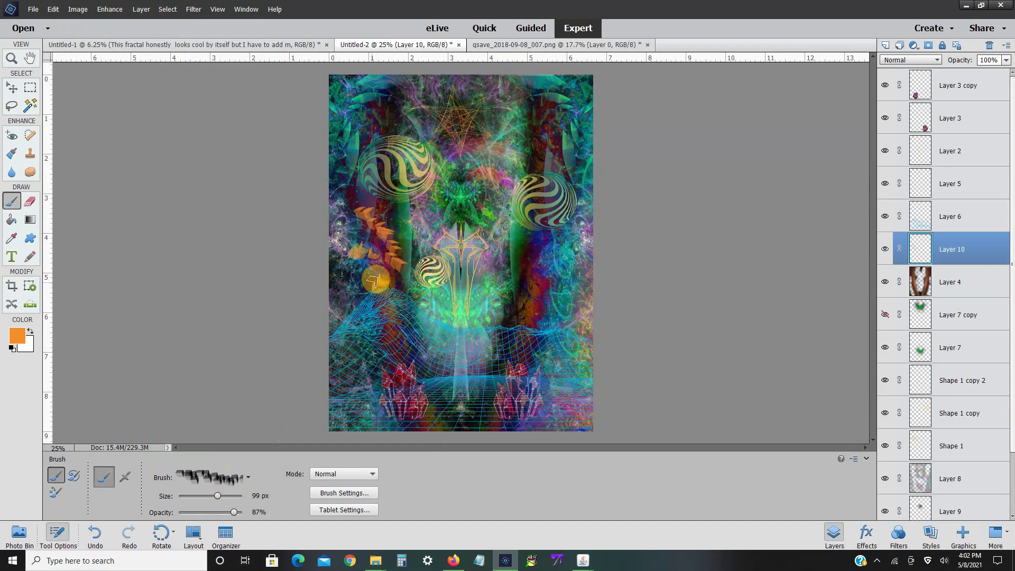
# - Duplicate Layer 10 and flip the copy horizontally
pyautogui.rightClick(923, 241)
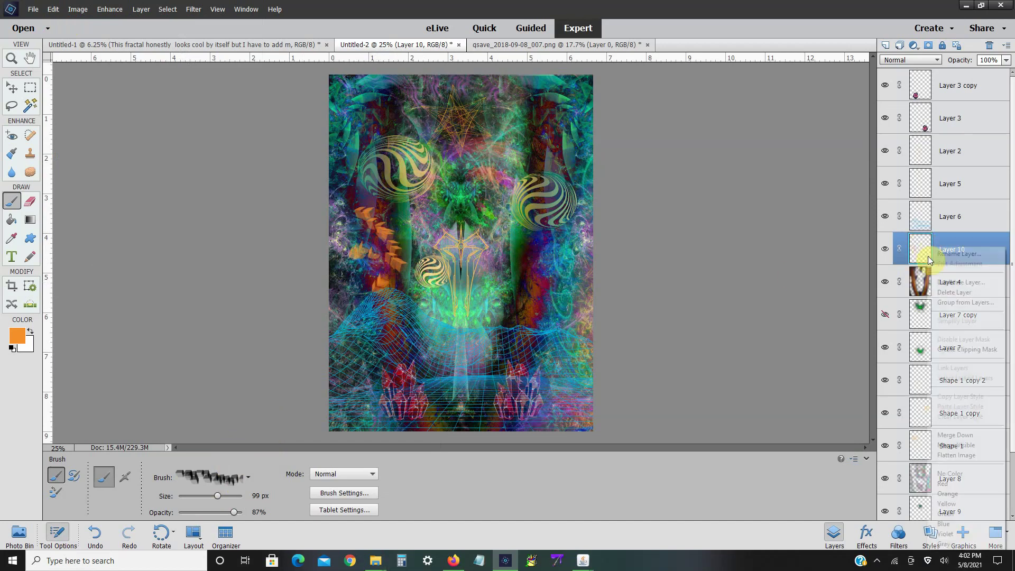
pyautogui.click(952, 276)
pyautogui.click(602, 176)
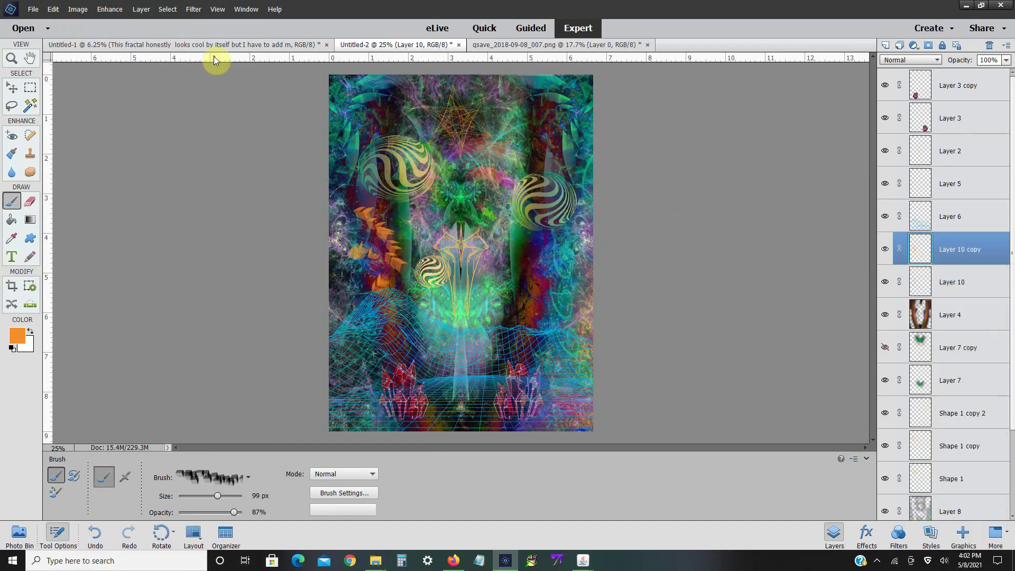
pyautogui.click(78, 9)
pyautogui.moveTo(84, 24)
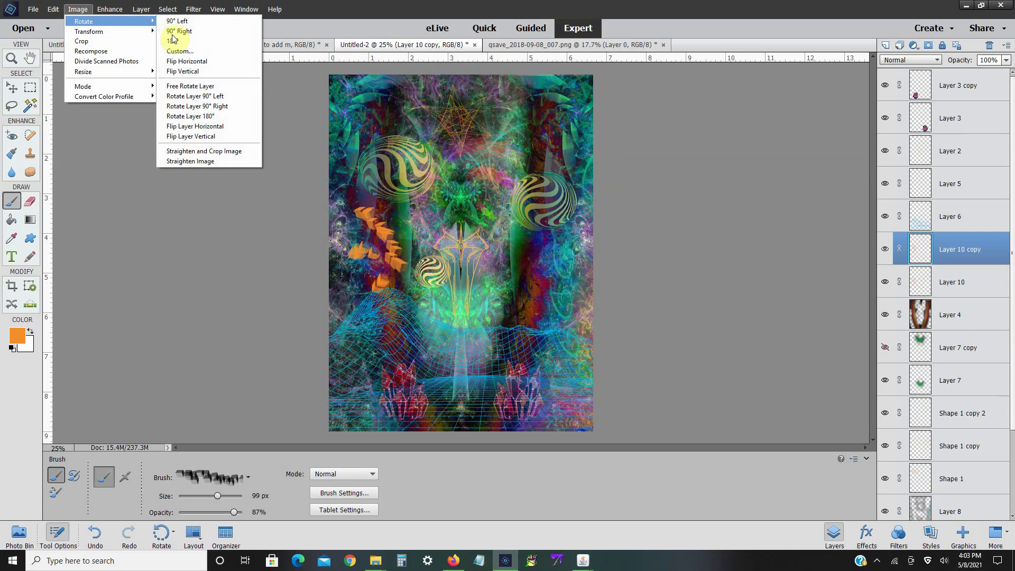
pyautogui.click(234, 124)
# - Move the flipped orange blocks below the right-hand striped sphere, adjust their fit with a free transform and apply it
pyautogui.click(78, 9)
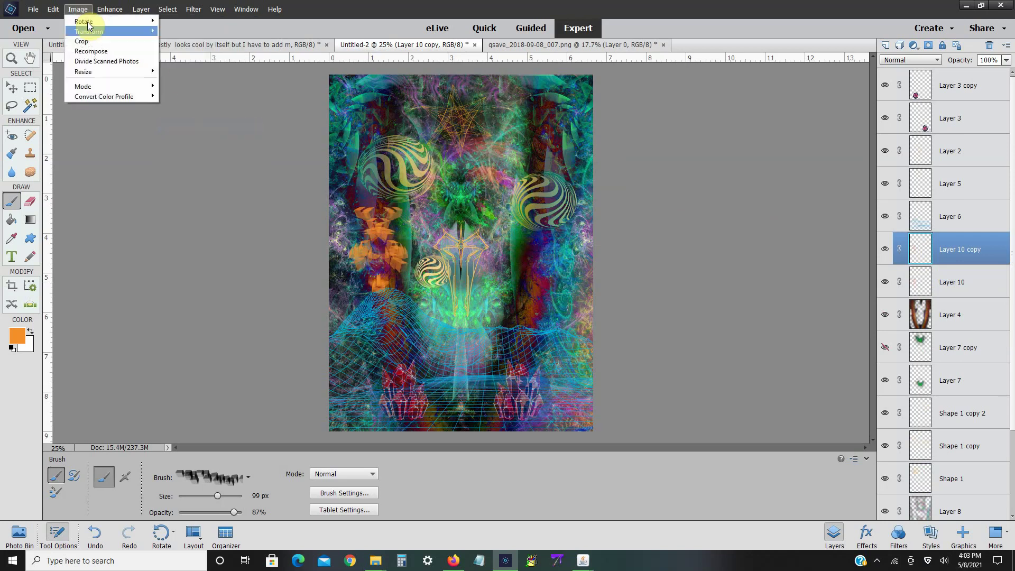
pyautogui.click(177, 27)
pyautogui.moveTo(403, 251); pyautogui.dragTo(526, 262)
pyautogui.moveTo(528, 264); pyautogui.dragTo(527, 261)
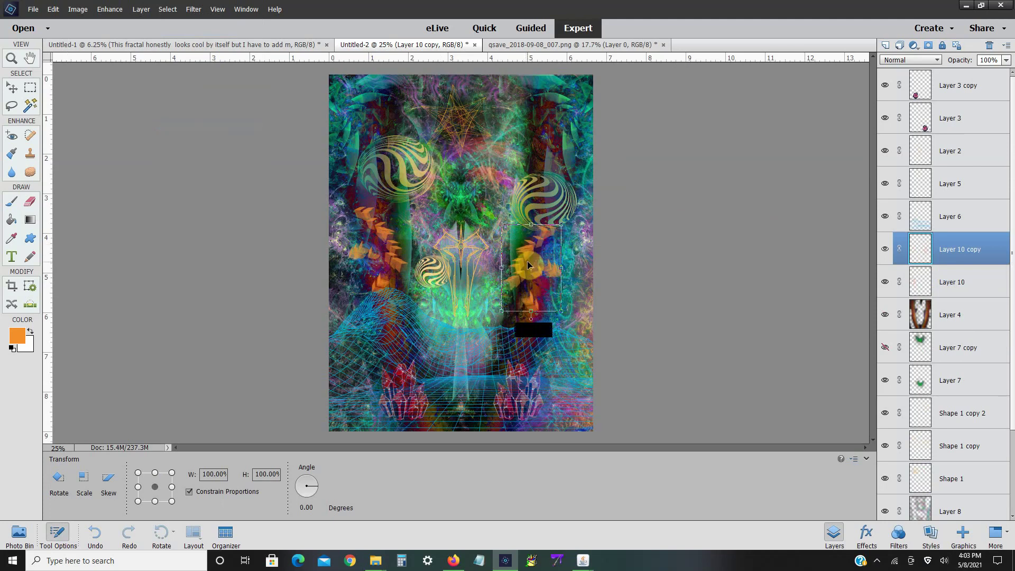
pyautogui.moveTo(567, 231); pyautogui.dragTo(603, 222)
pyautogui.moveTo(559, 258); pyautogui.dragTo(564, 265)
pyautogui.click(539, 336)
pyautogui.press('b')
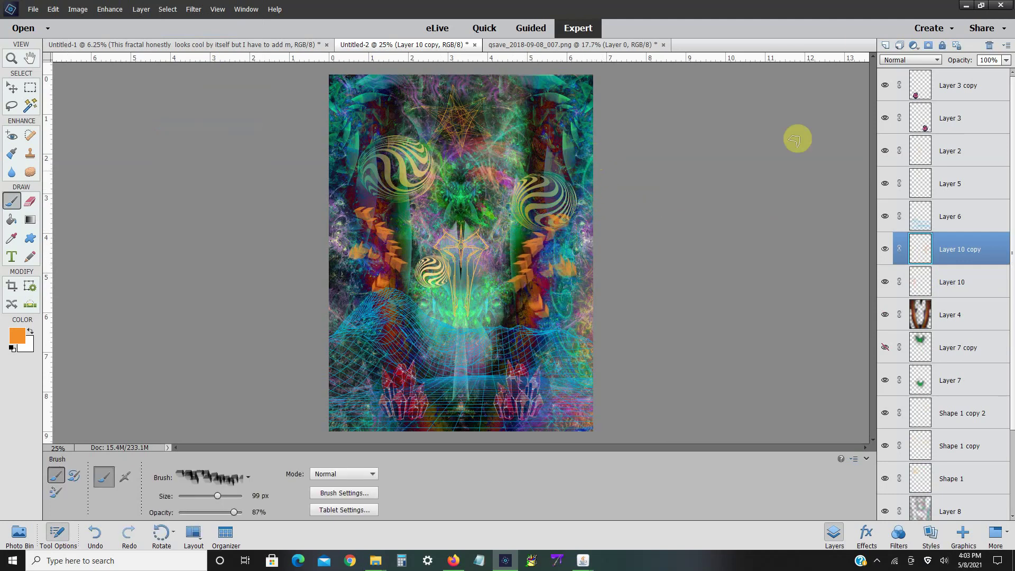
# - Add a new layer above Layer 10 copy and set the foreground color to magenta f52ddb for the brush
pyautogui.click(885, 45)
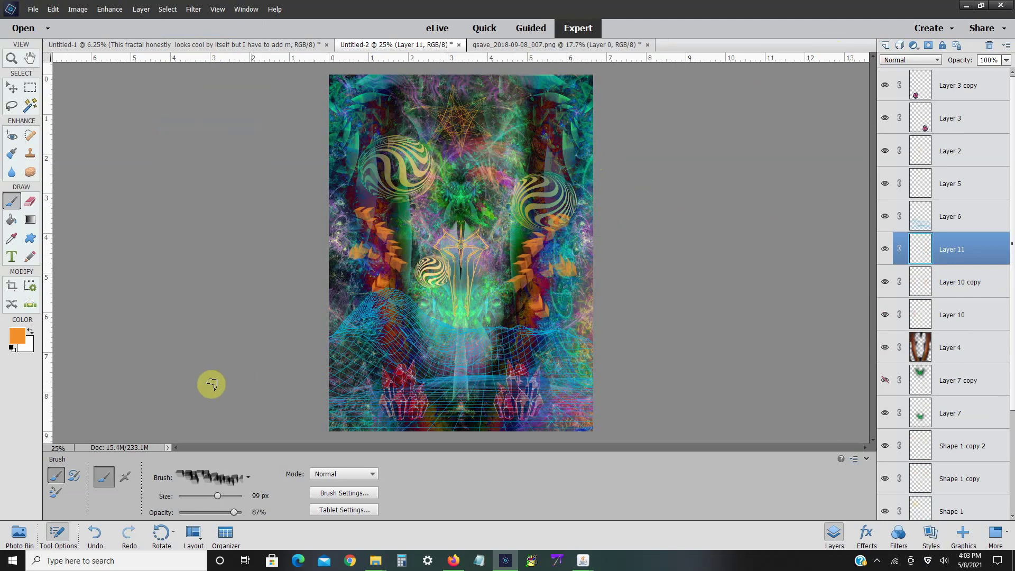
pyautogui.click(23, 336)
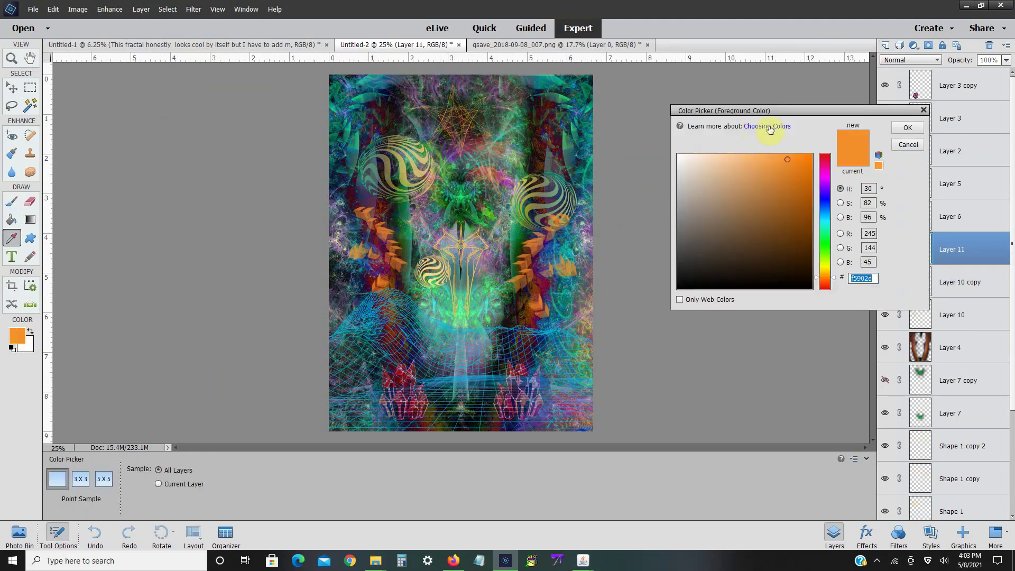
pyautogui.click(825, 173)
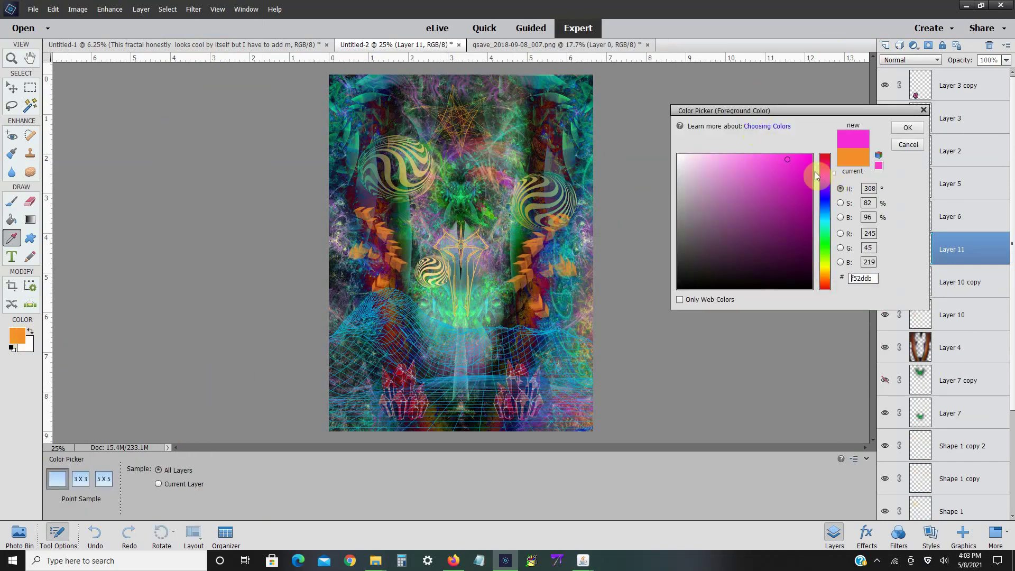
pyautogui.click(908, 127)
pyautogui.press('b')
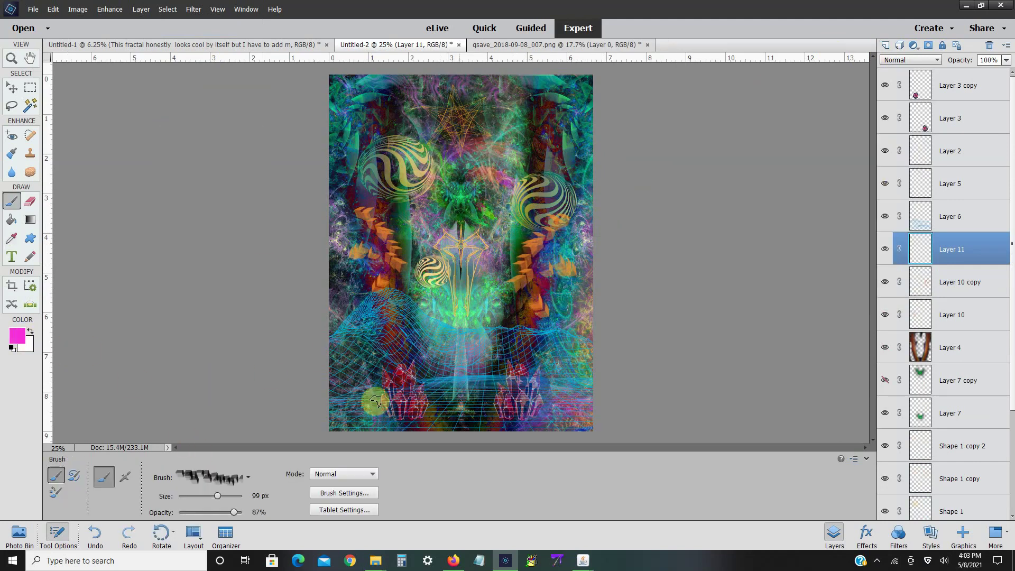
# - Choose the 1316 px burst brush preset, set its size to 326 px and stamp a magenta burst above the right-hand striped sphere
pyautogui.click(247, 477)
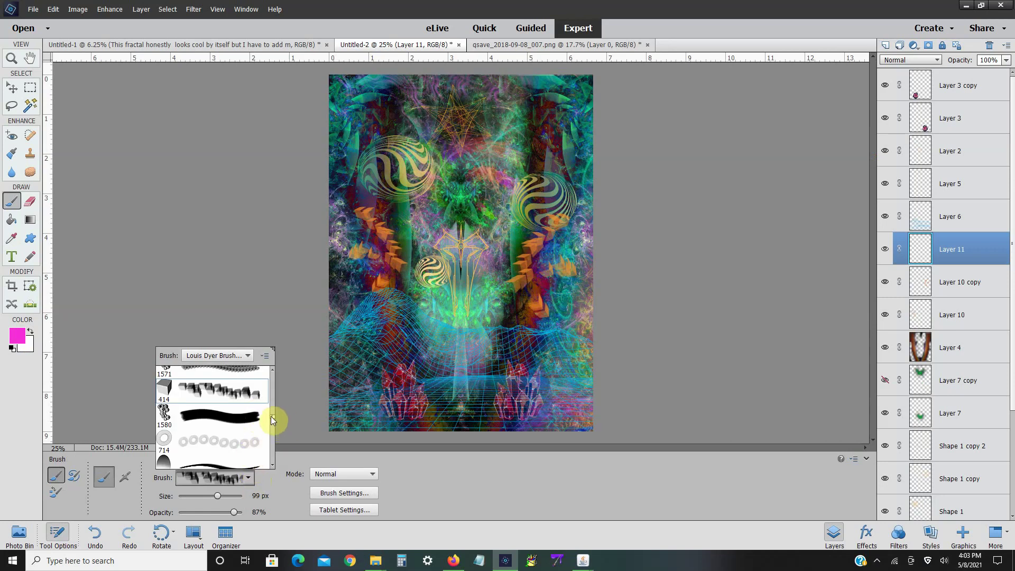
pyautogui.moveTo(270, 417); pyautogui.dragTo(271, 411)
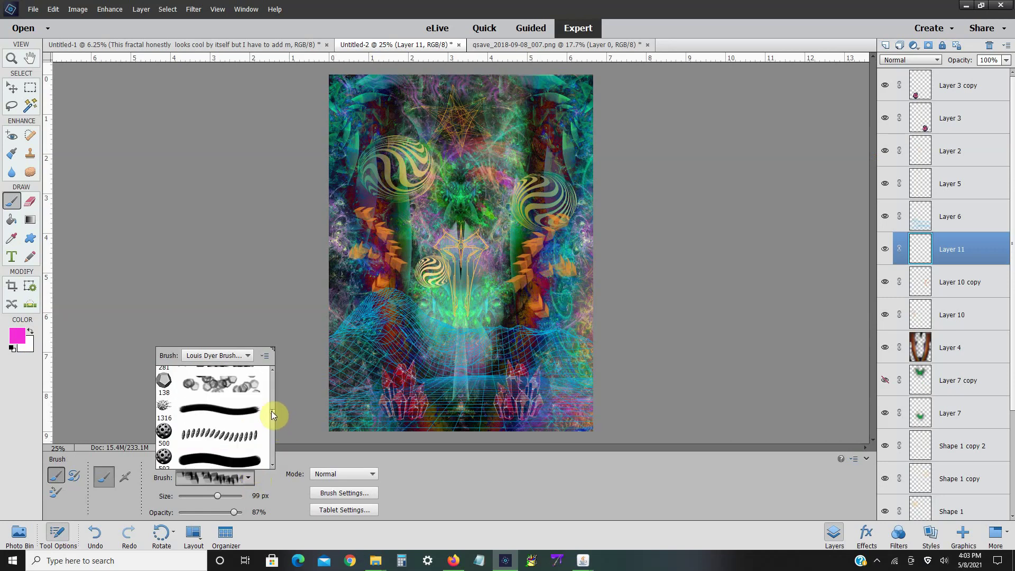
pyautogui.scroll(1, 254, 422)
pyautogui.click(245, 423)
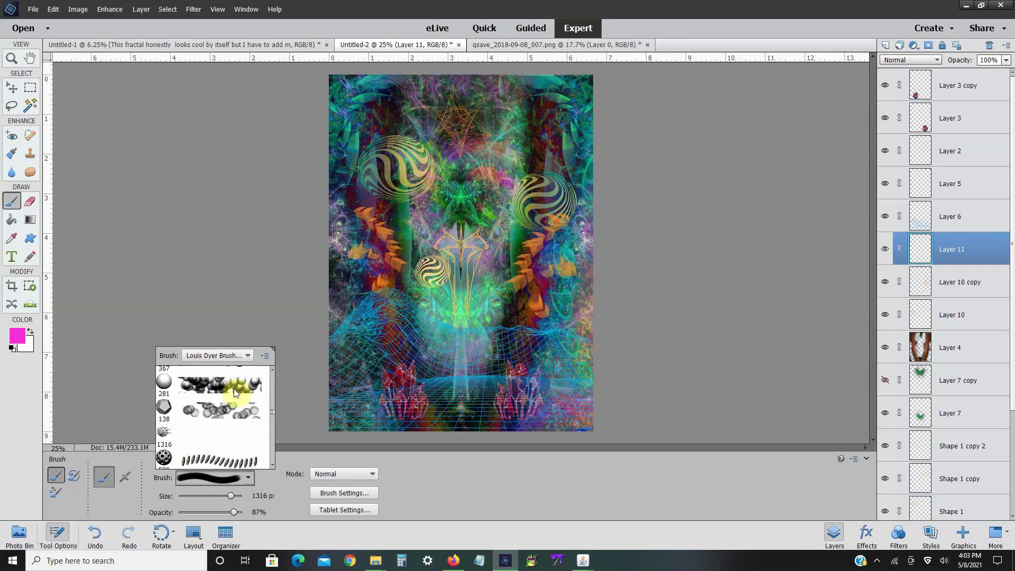
pyautogui.doubleClick(233, 436)
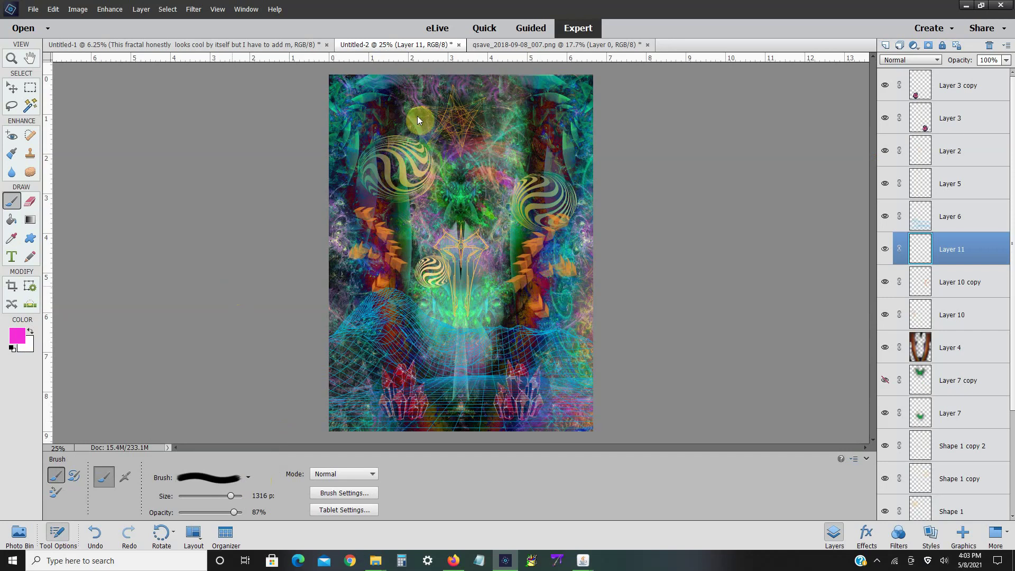
pyautogui.click(222, 496)
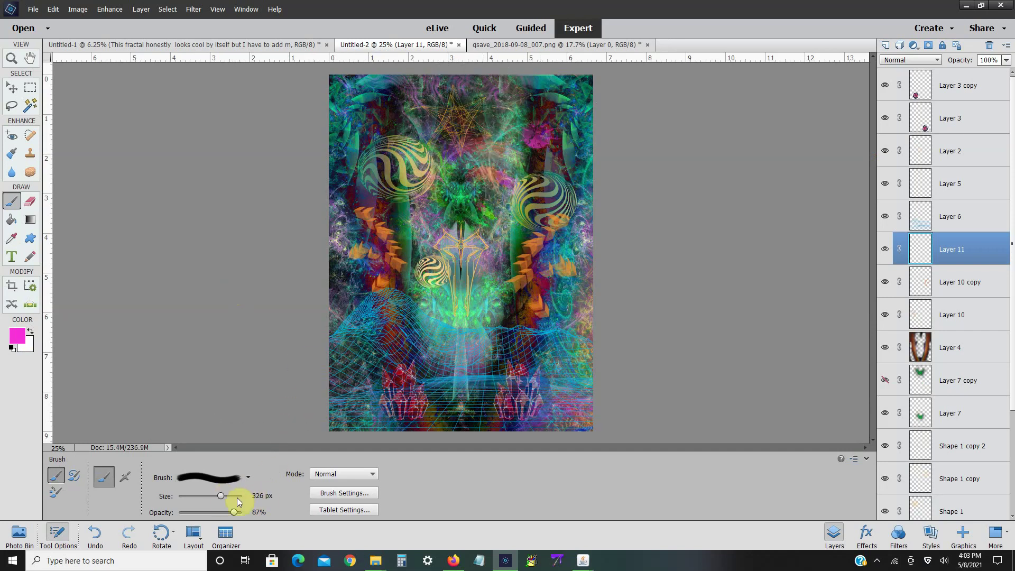
# - Set the burst brush to 99 px with 18% scatter and 35% hue jitter
pyautogui.click(218, 496)
pyautogui.click(334, 492)
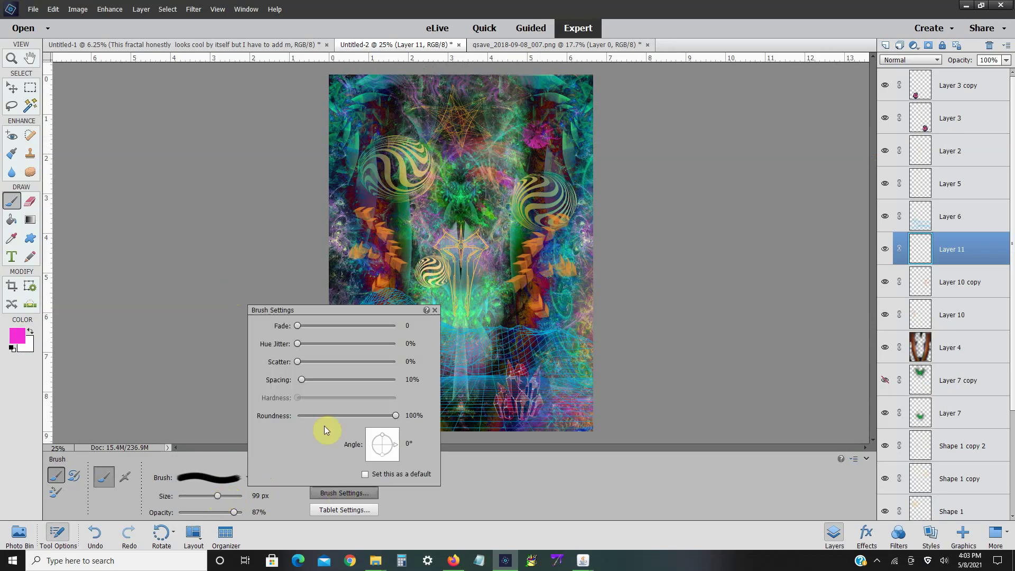
pyautogui.click(315, 361)
pyautogui.click(330, 344)
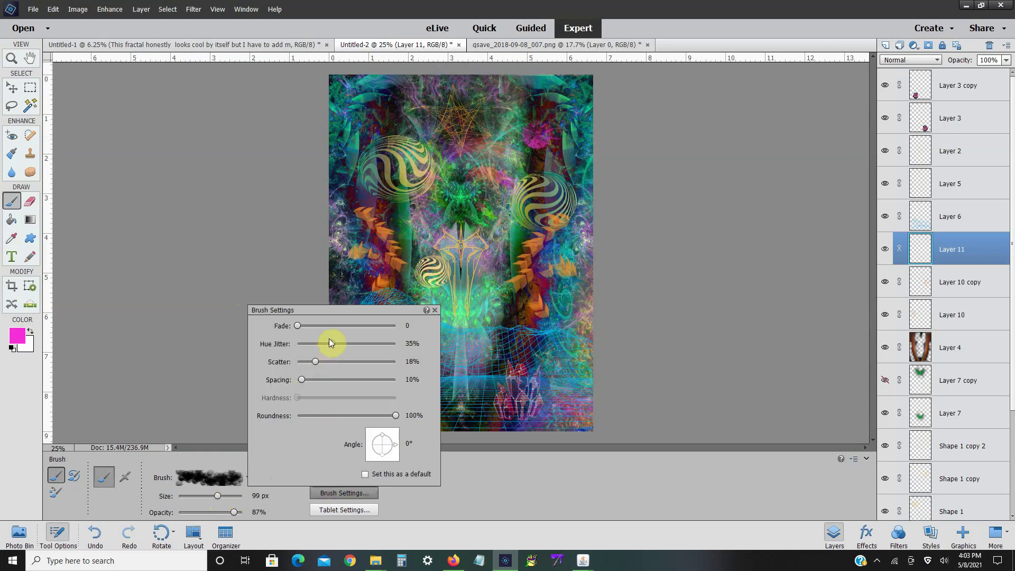
# - Paint magenta splatters on Layer 11 in the artwork's upper centre and, with the brush at 286 px, at its bottom centre
pyautogui.click(245, 245)
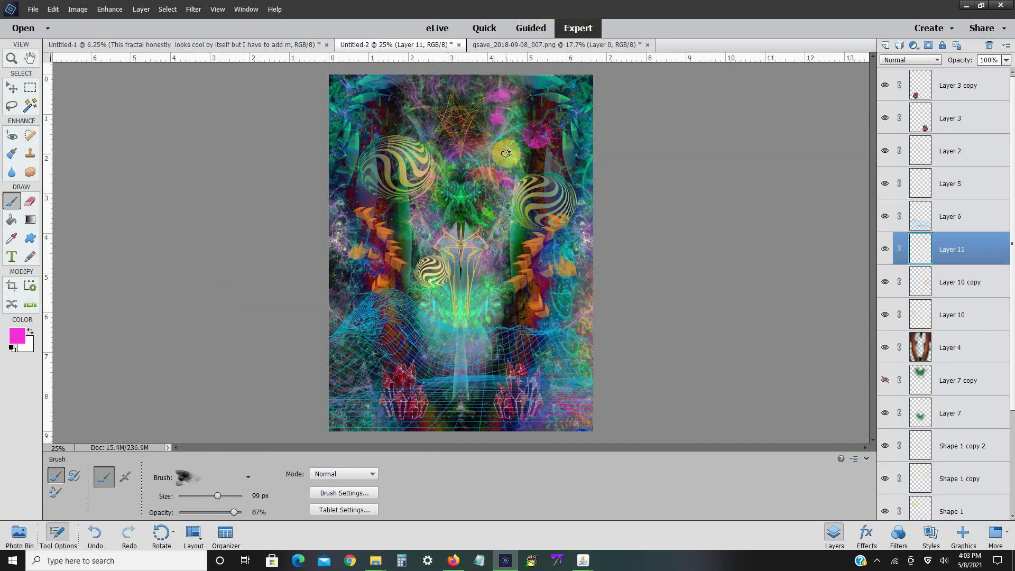
pyautogui.click(226, 496)
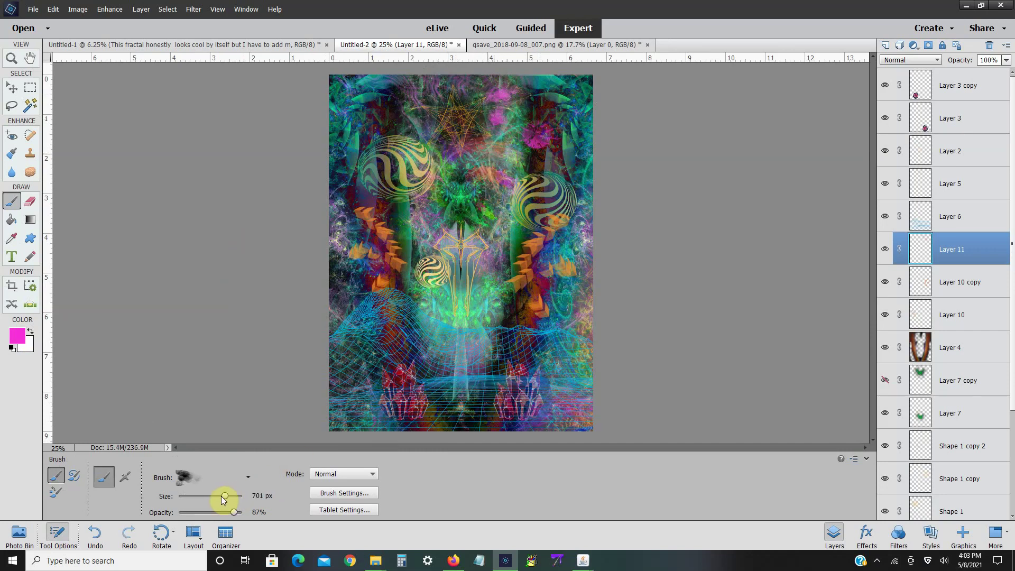
pyautogui.moveTo(454, 415)
pyautogui.mouseDown()
pyautogui.moveTo(481, 382)
pyautogui.moveTo(500, 391)
pyautogui.mouseUp()
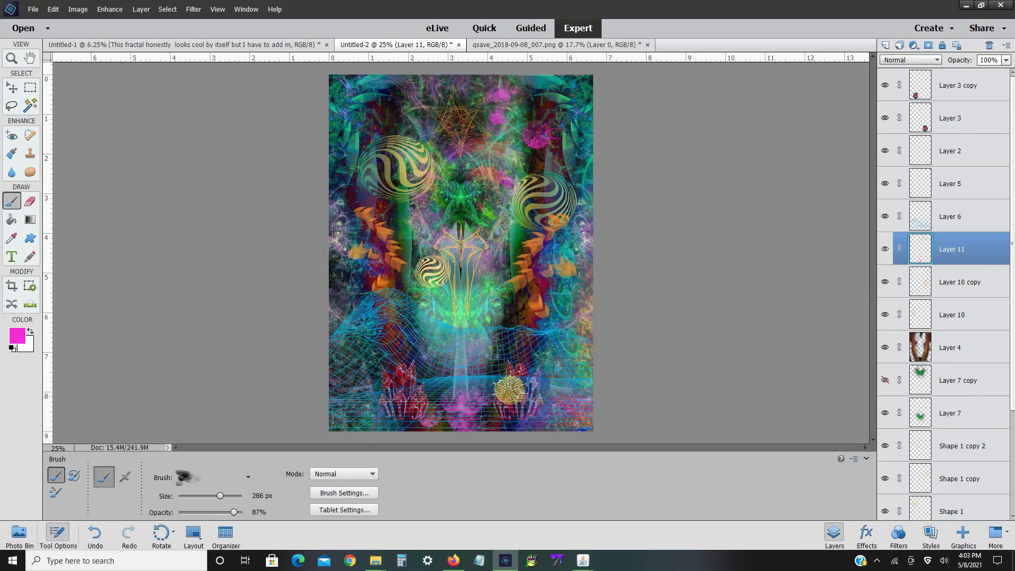
# - Duplicate Layer 11, keeping the default copy name
pyautogui.rightClick(941, 247)
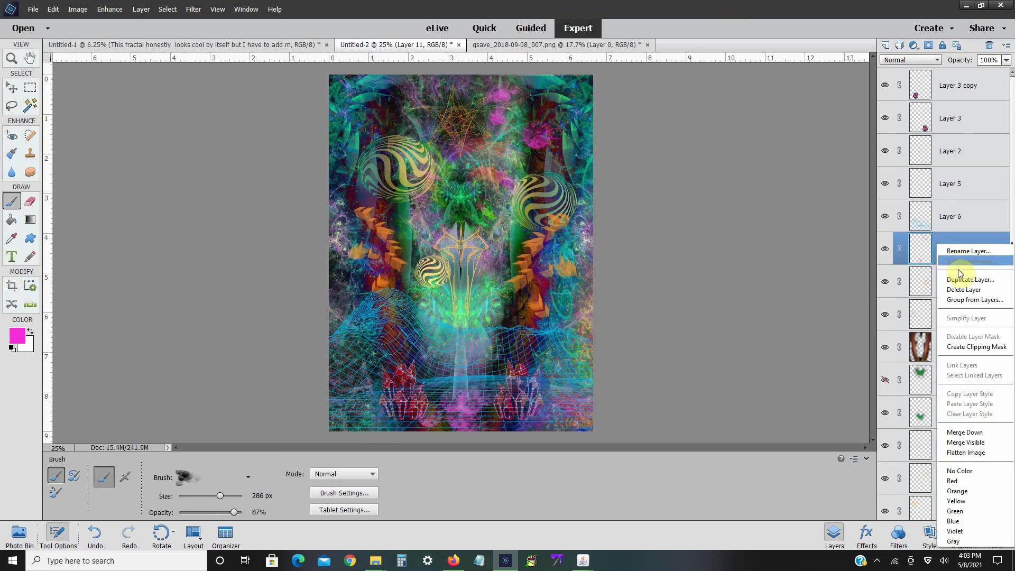
pyautogui.click(965, 281)
pyautogui.click(608, 176)
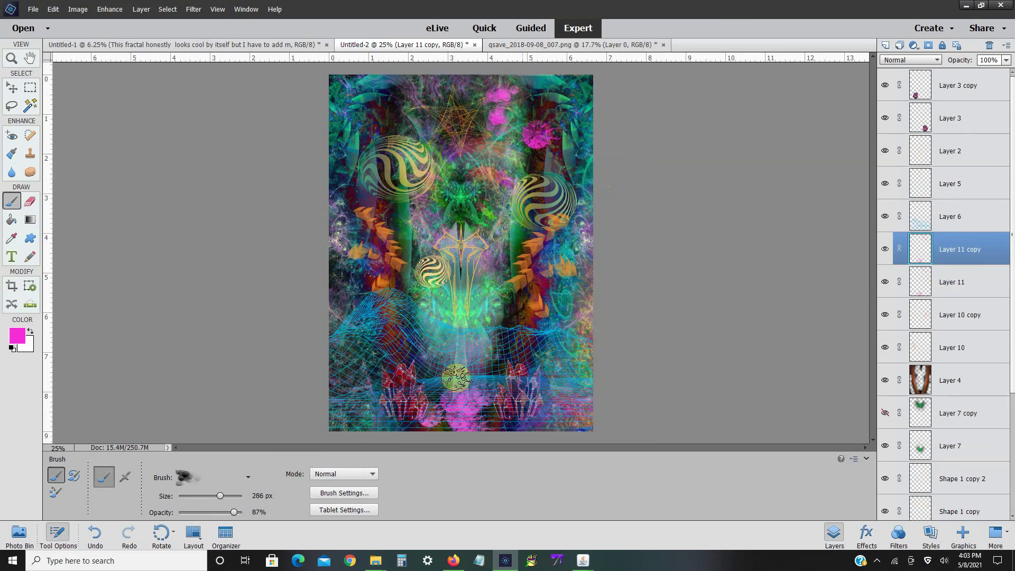
# - Erase into the magenta splatters on Layer 11 copy using the eraser with the 1316 px burst preset reduced to 165 px
pyautogui.click(31, 206)
pyautogui.click(199, 475)
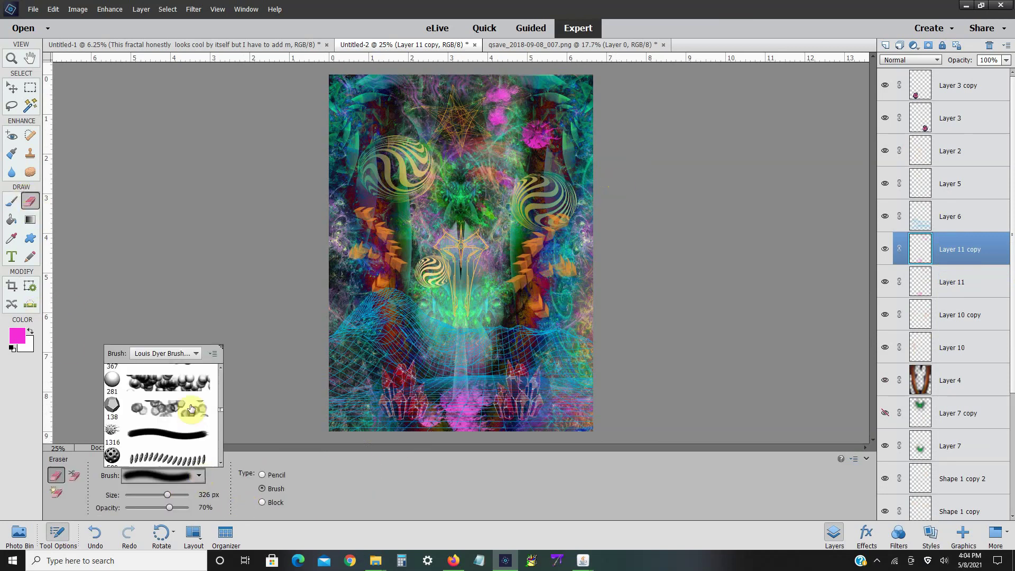
pyautogui.click(193, 435)
pyautogui.click(301, 448)
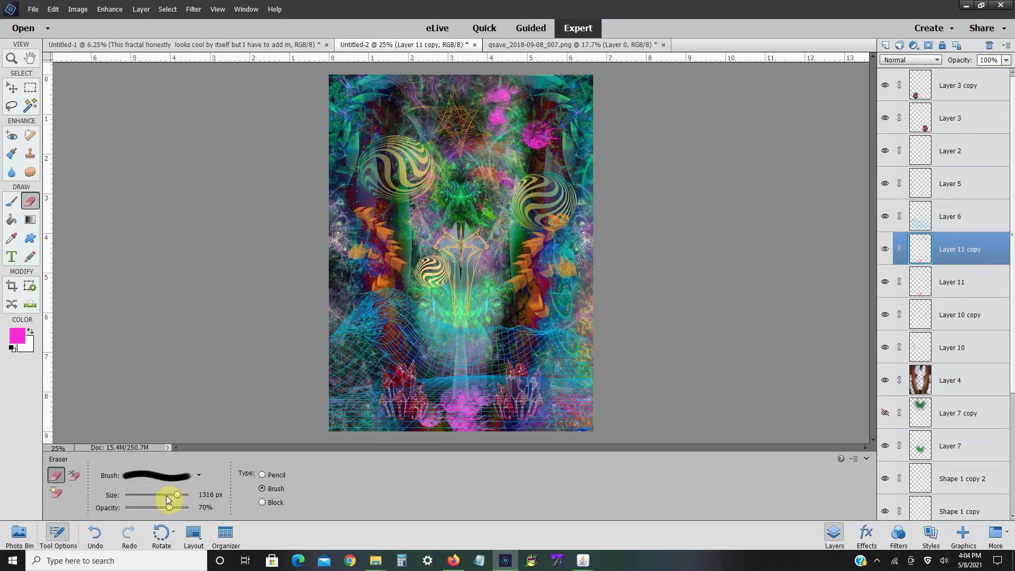
pyautogui.moveTo(166, 496); pyautogui.dragTo(167, 497)
pyautogui.moveTo(461, 413)
pyautogui.mouseDown()
pyautogui.moveTo(452, 431)
pyautogui.moveTo(469, 412)
pyautogui.moveTo(461, 403)
pyautogui.moveTo(441, 420)
pyautogui.moveTo(465, 435)
pyautogui.moveTo(489, 154)
pyautogui.moveTo(503, 107)
pyautogui.moveTo(494, 96)
pyautogui.moveTo(503, 86)
pyautogui.moveTo(496, 119)
pyautogui.moveTo(499, 109)
pyautogui.moveTo(531, 142)
pyautogui.moveTo(511, 171)
pyautogui.moveTo(530, 143)
pyautogui.moveTo(526, 158)
pyautogui.moveTo(529, 139)
pyautogui.moveTo(499, 121)
pyautogui.moveTo(468, 395)
pyautogui.moveTo(448, 367)
pyautogui.moveTo(393, 154)
pyautogui.moveTo(527, 90)
pyautogui.moveTo(502, 119)
pyautogui.moveTo(531, 257)
pyautogui.mouseUp()
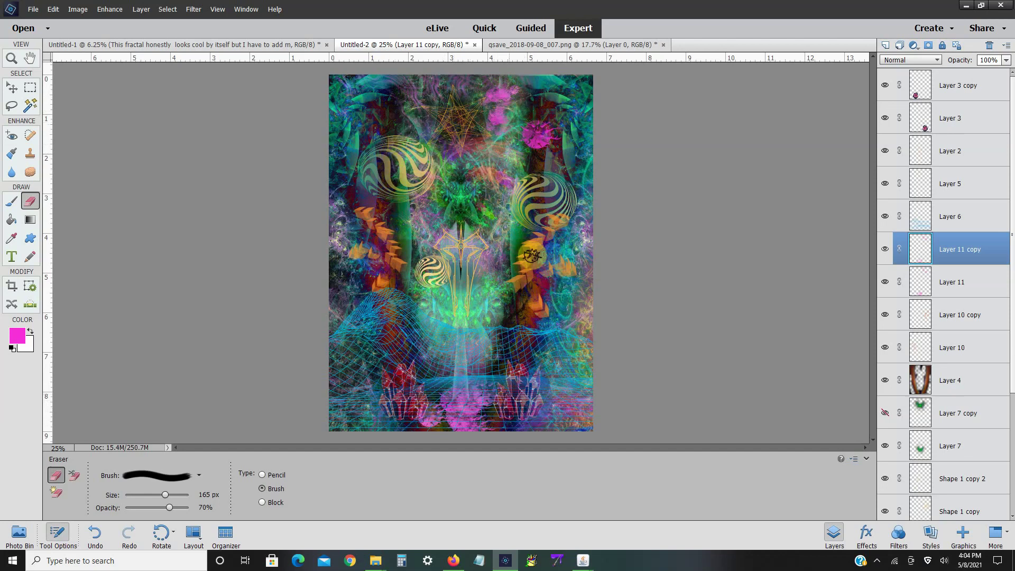
# - Paint more magenta bursts around the left-hand striped spheres and add a new layer at the top of the stack
pyautogui.click(12, 202)
pyautogui.moveTo(338, 119)
pyautogui.mouseDown()
pyautogui.moveTo(378, 129)
pyautogui.moveTo(394, 111)
pyautogui.moveTo(395, 141)
pyautogui.moveTo(411, 116)
pyautogui.moveTo(415, 159)
pyautogui.moveTo(375, 215)
pyautogui.moveTo(363, 202)
pyautogui.moveTo(384, 227)
pyautogui.moveTo(399, 222)
pyautogui.moveTo(432, 261)
pyautogui.moveTo(439, 245)
pyautogui.moveTo(421, 243)
pyautogui.moveTo(456, 316)
pyautogui.moveTo(468, 276)
pyautogui.moveTo(483, 294)
pyautogui.moveTo(479, 311)
pyautogui.moveTo(546, 322)
pyautogui.mouseUp()
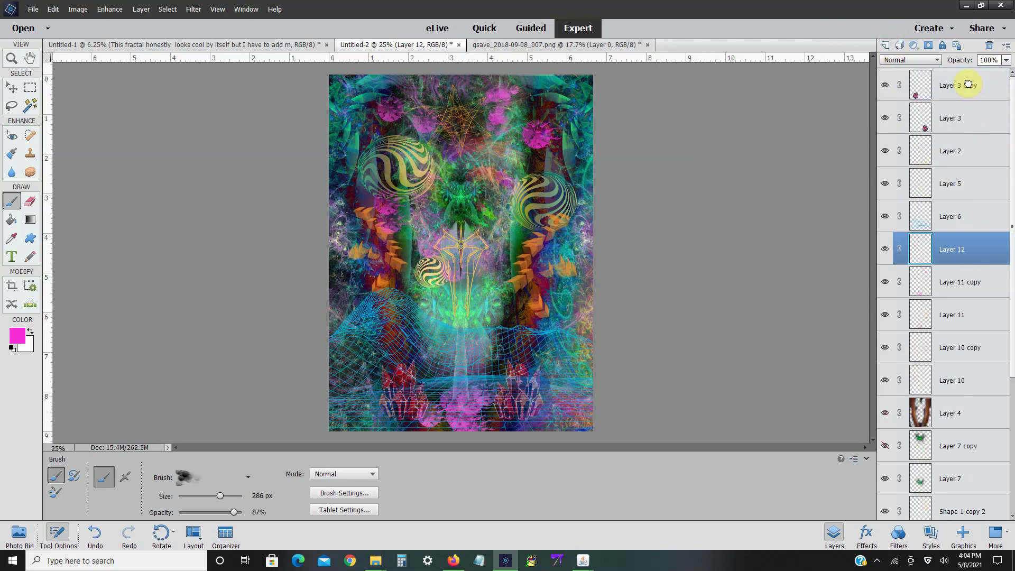
# - Set the foreground color to a pale yellow
pyautogui.click(18, 335)
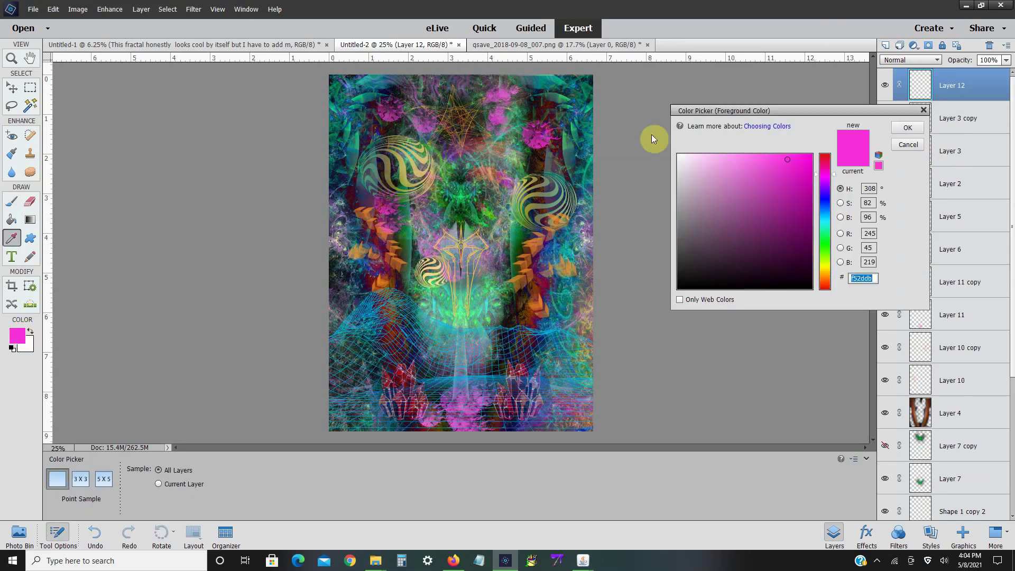
pyautogui.click(828, 266)
pyautogui.moveTo(720, 155); pyautogui.dragTo(712, 157)
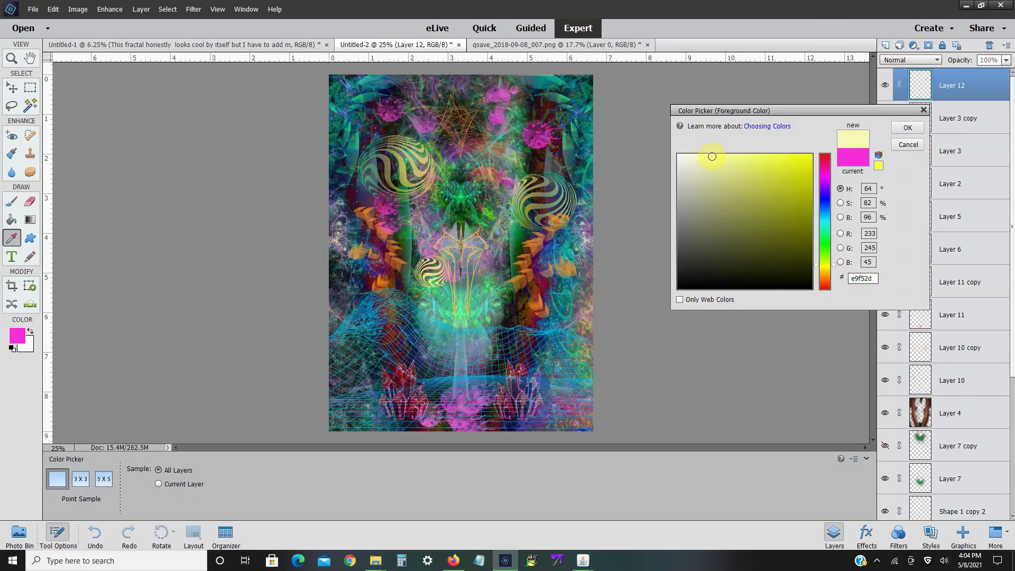
pyautogui.click(896, 128)
# - Load the Real Snow Photoshop Brushes (CS2+) set, choose a 2497 px snow preset and stamp pale yellow flakes across Layer 12
pyautogui.click(249, 475)
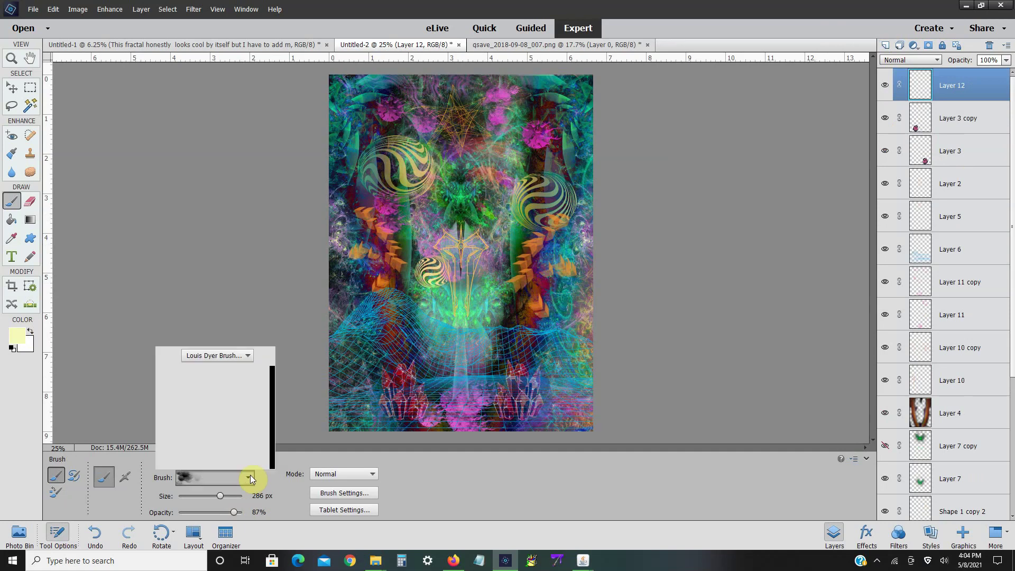
pyautogui.click(247, 356)
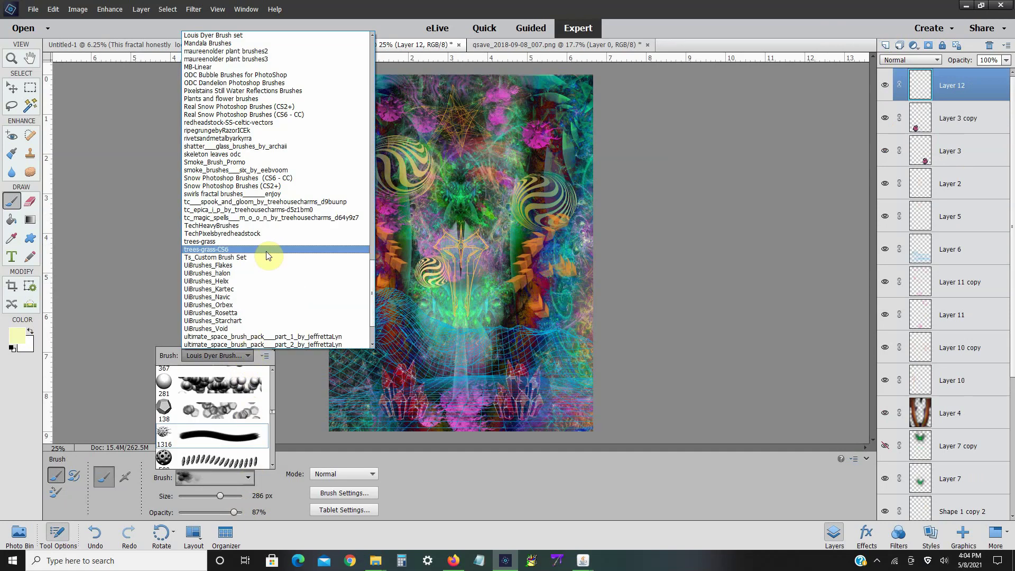
pyautogui.scroll(6, 265, 251)
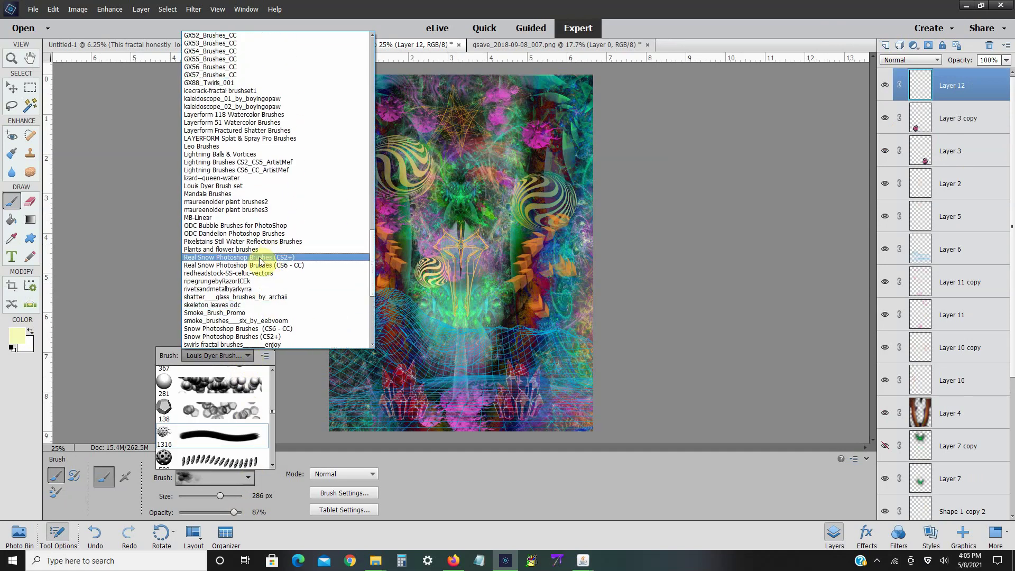
pyautogui.click(259, 258)
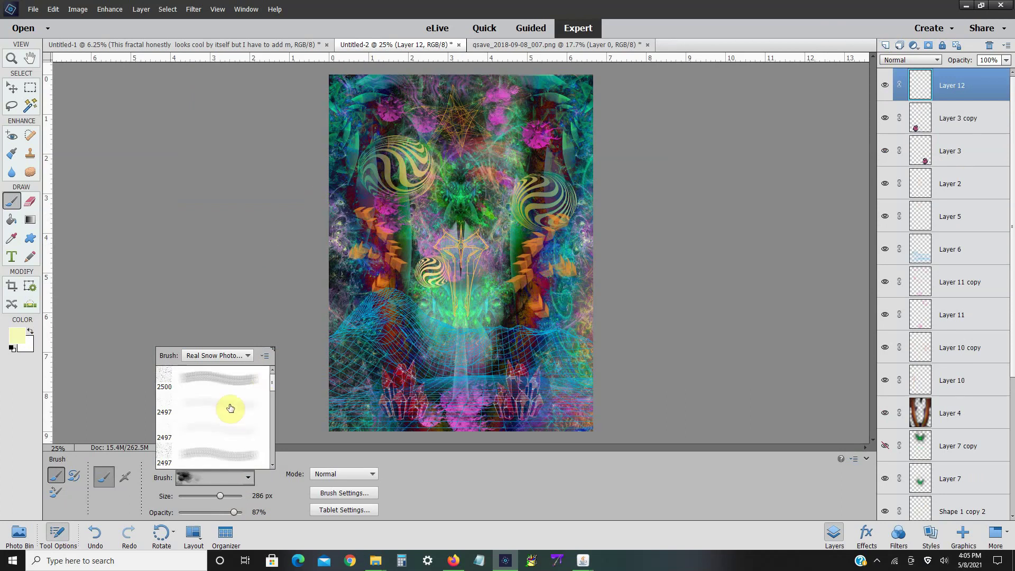
pyautogui.click(230, 407)
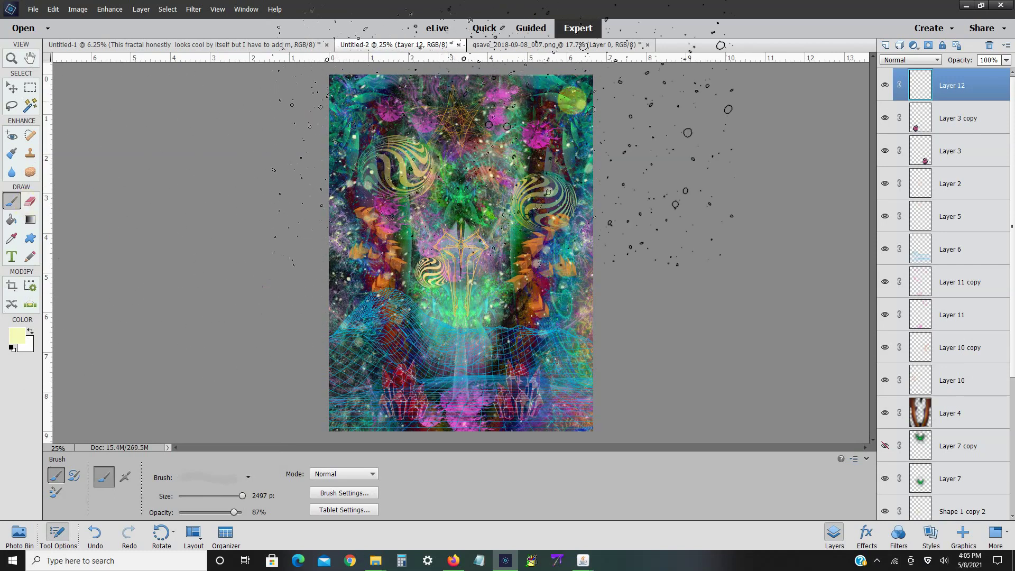
# - Set Layer 12's blend mode to Exclusion and add a new layer above it
pyautogui.click(910, 60)
pyautogui.click(909, 261)
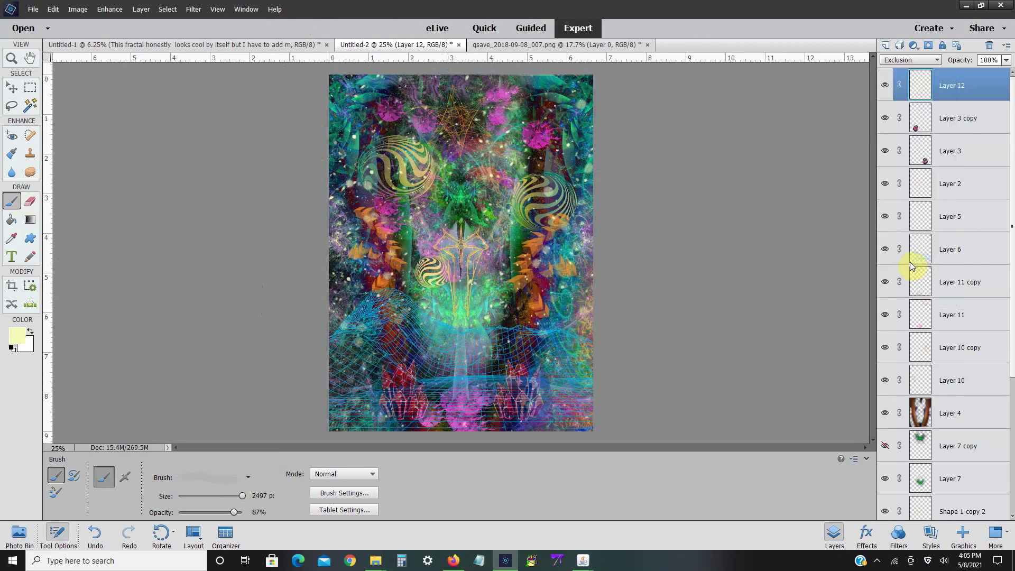
pyautogui.click(885, 45)
pyautogui.click(354, 259)
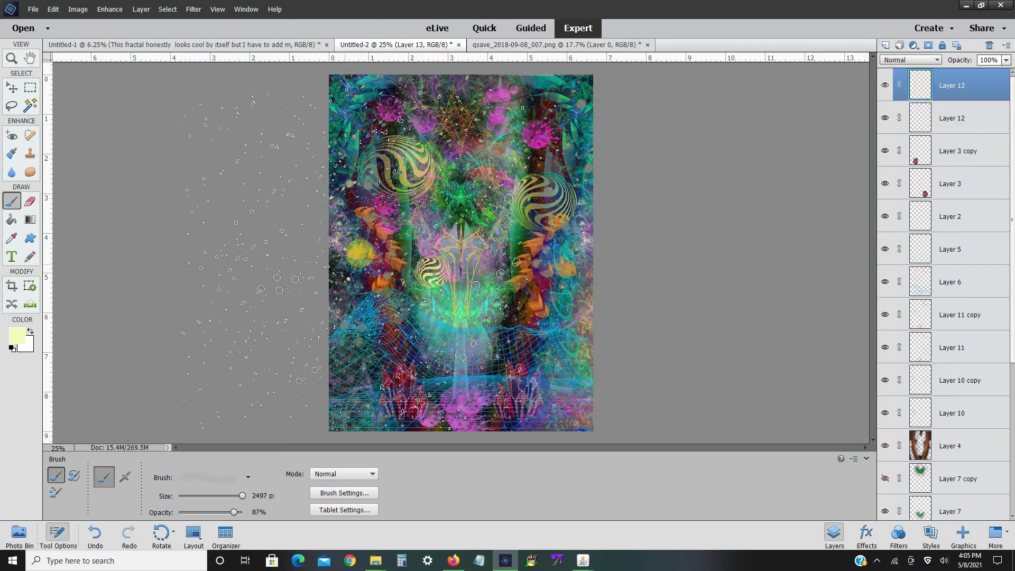
# - Load the Lightning Brushes CS2_CS5_ArtistMef set and choose the 4718 px lightning preset
pyautogui.click(248, 477)
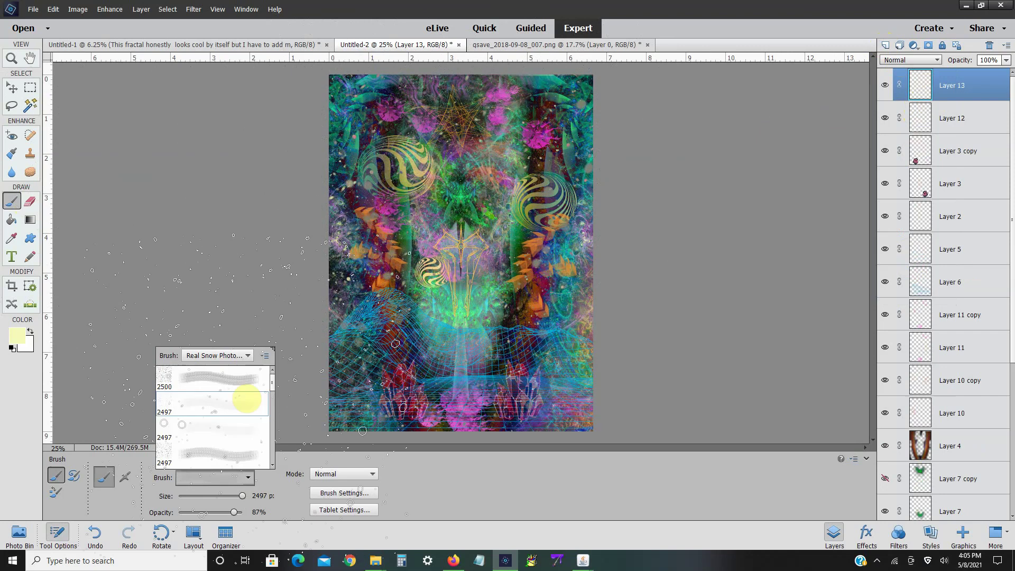
pyautogui.click(246, 356)
pyautogui.scroll(3, 242, 239)
pyautogui.scroll(5, 244, 238)
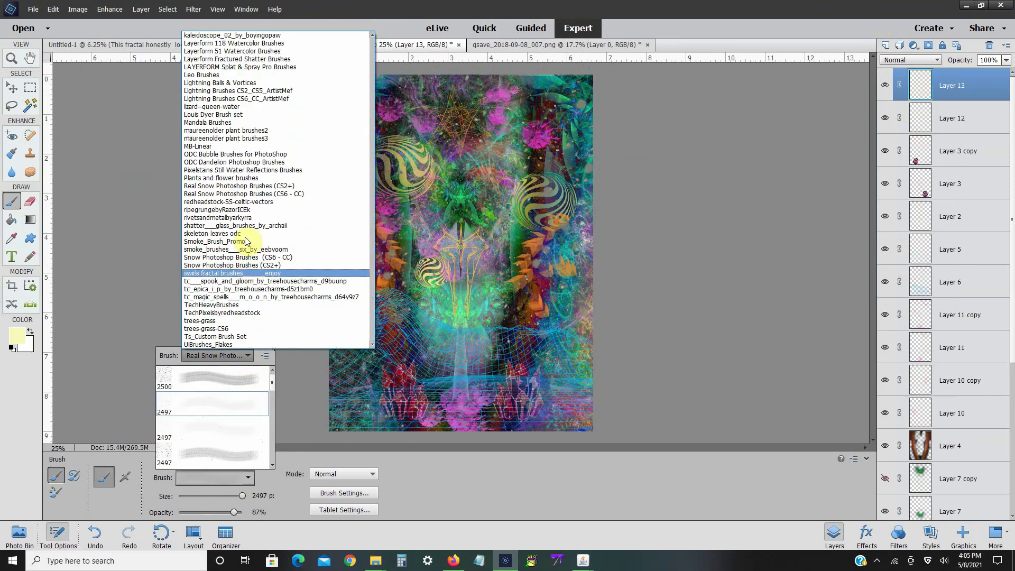
pyautogui.click(246, 161)
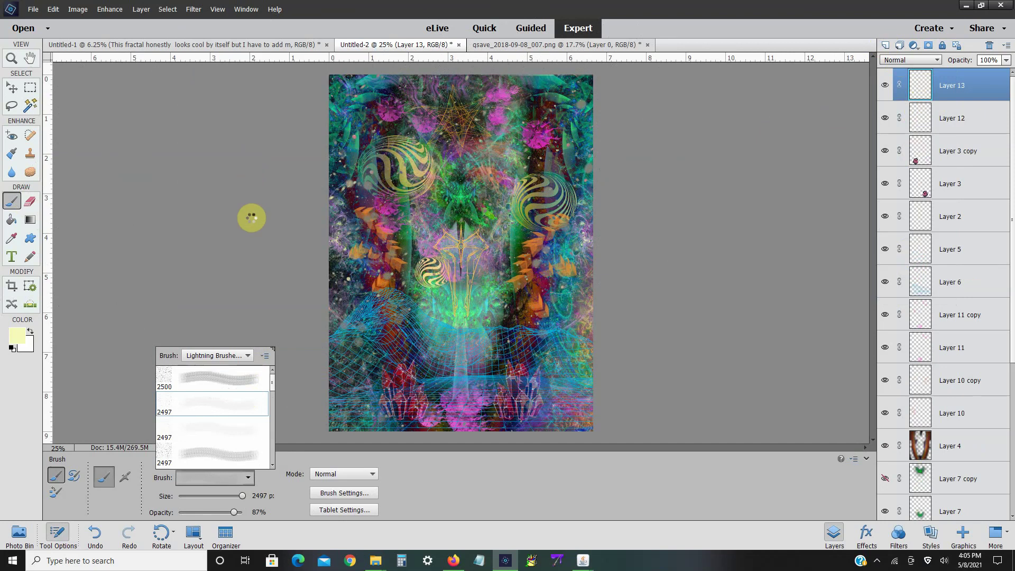
pyautogui.click(229, 312)
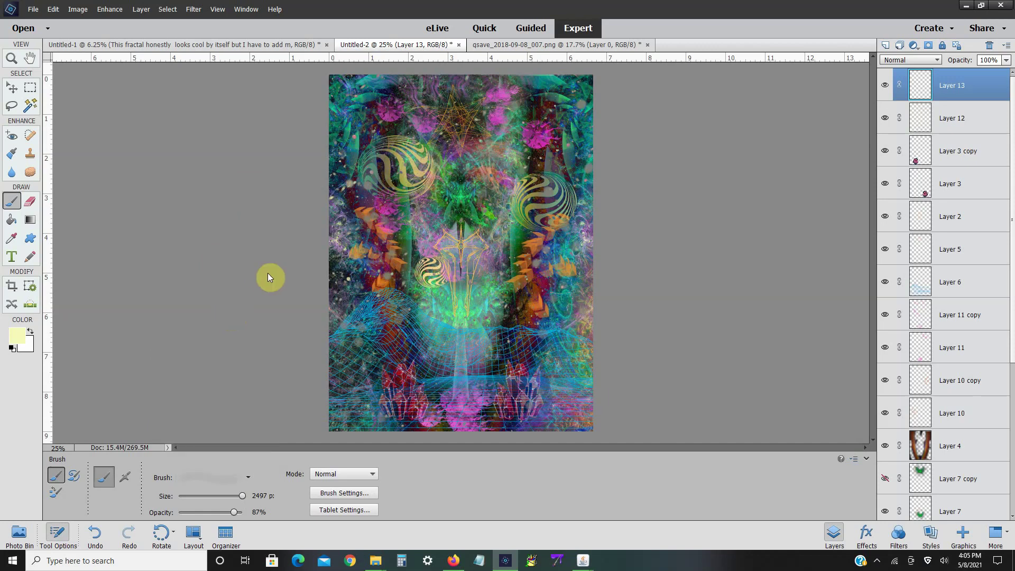
pyautogui.click(247, 478)
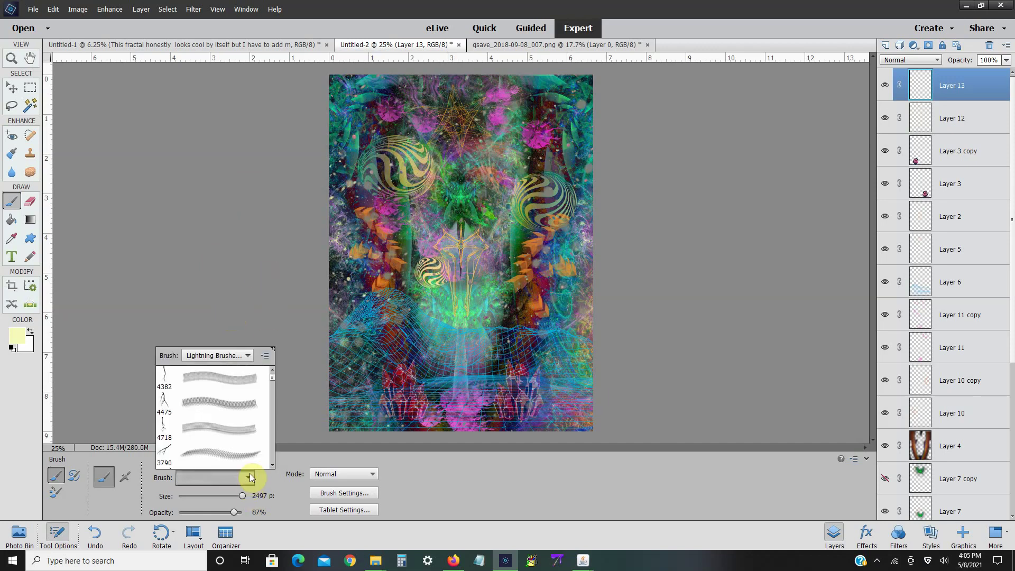
pyautogui.click(243, 428)
pyautogui.click(227, 267)
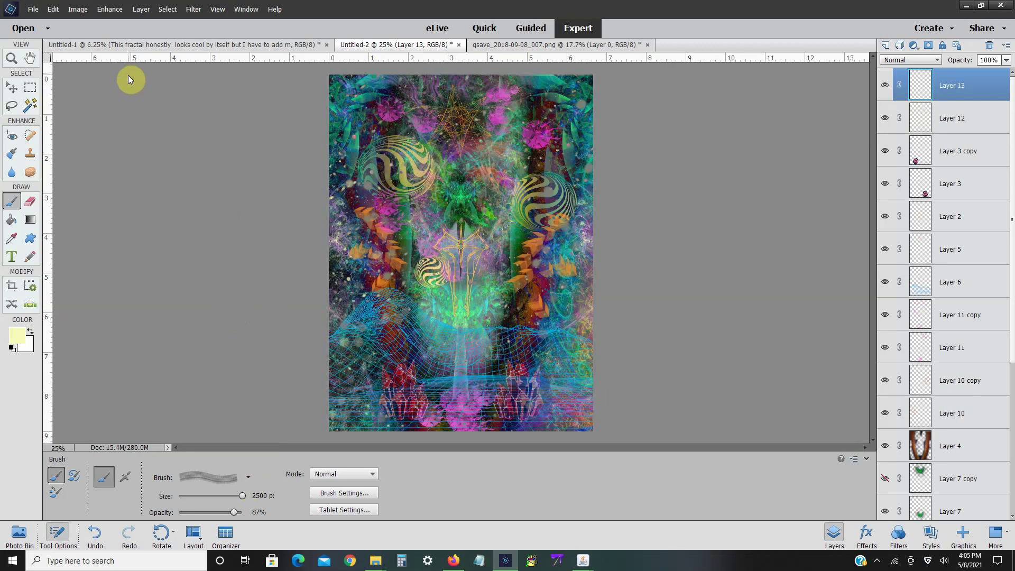
# - Undo the last two brush strokes on Layer 13
pyautogui.click(53, 9)
pyautogui.click(76, 20)
pyautogui.click(53, 9)
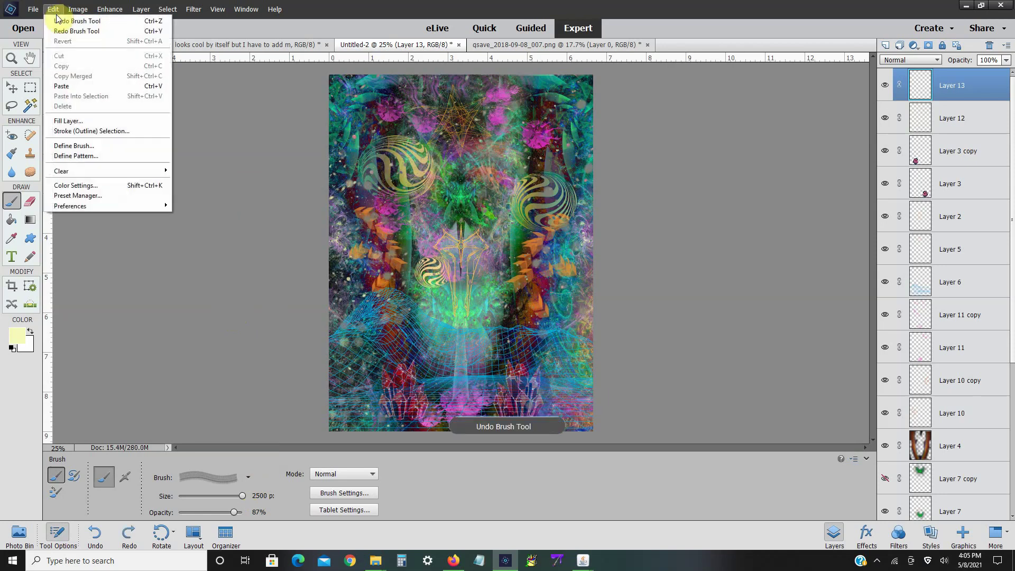
pyautogui.click(59, 22)
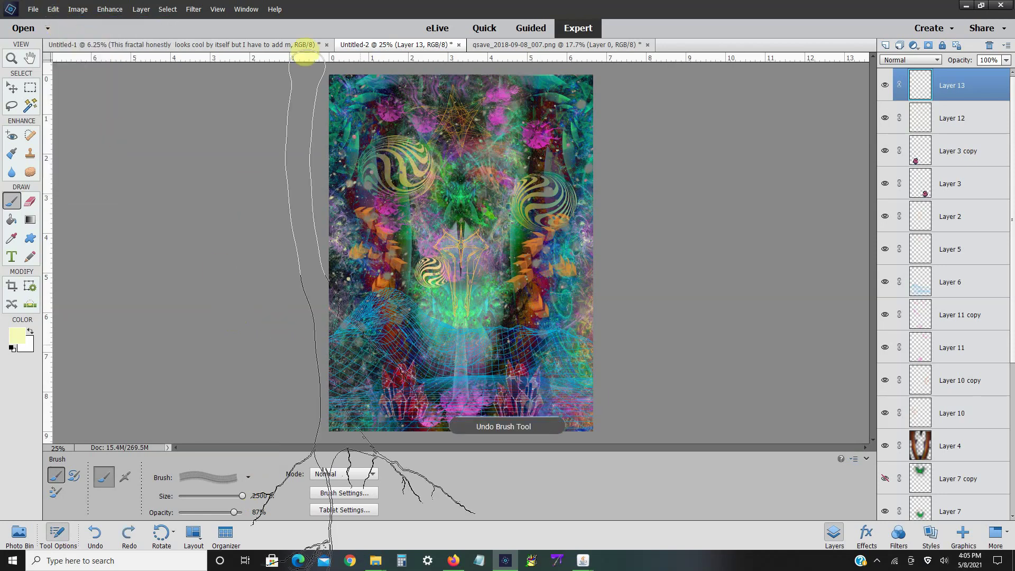
# - Stamp two pale yellow lightning bolts below the left-hand striped sphere, one at 1682 px and one at 1246 px
pyautogui.moveTo(242, 496); pyautogui.dragTo(235, 496)
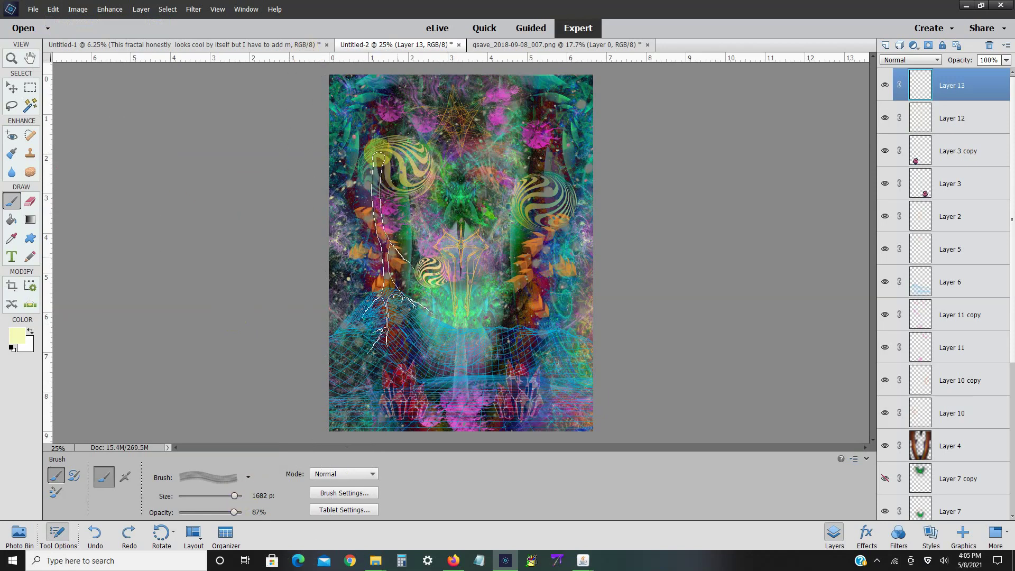
pyautogui.click(400, 251)
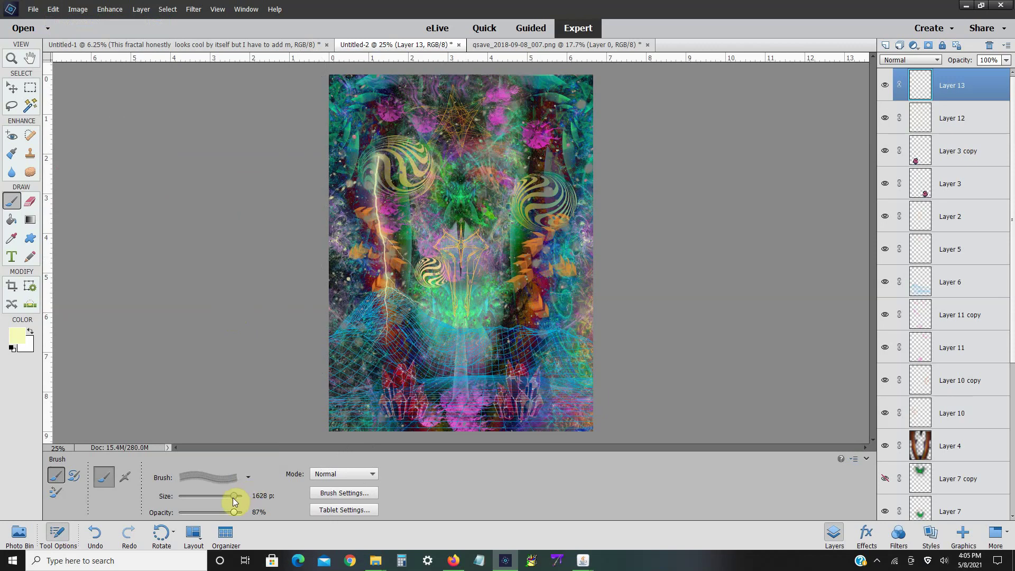
pyautogui.click(428, 258)
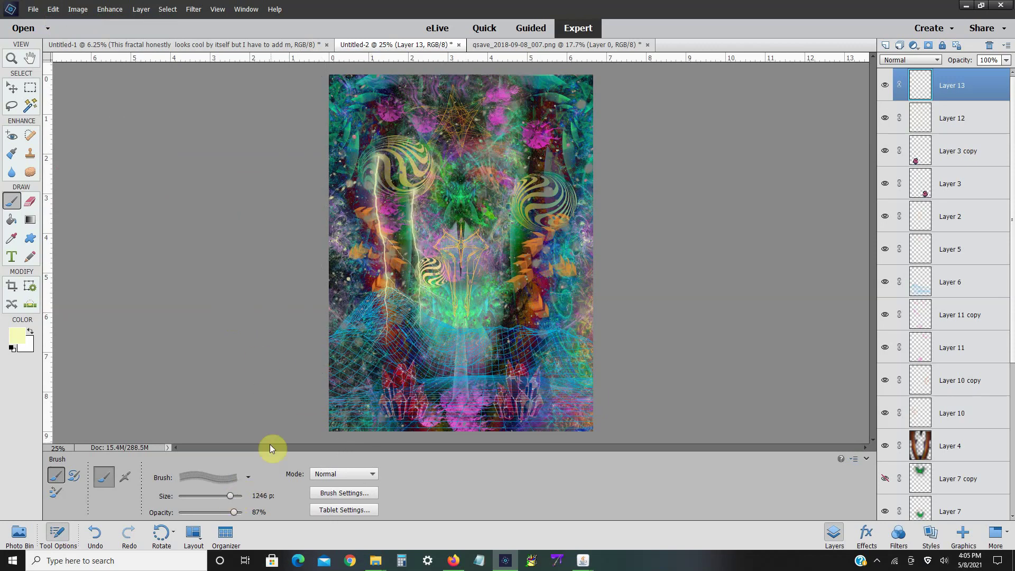
# - Choose a different lightning preset from further down the lightning brush set
pyautogui.click(248, 477)
pyautogui.scroll(-2, 221, 437)
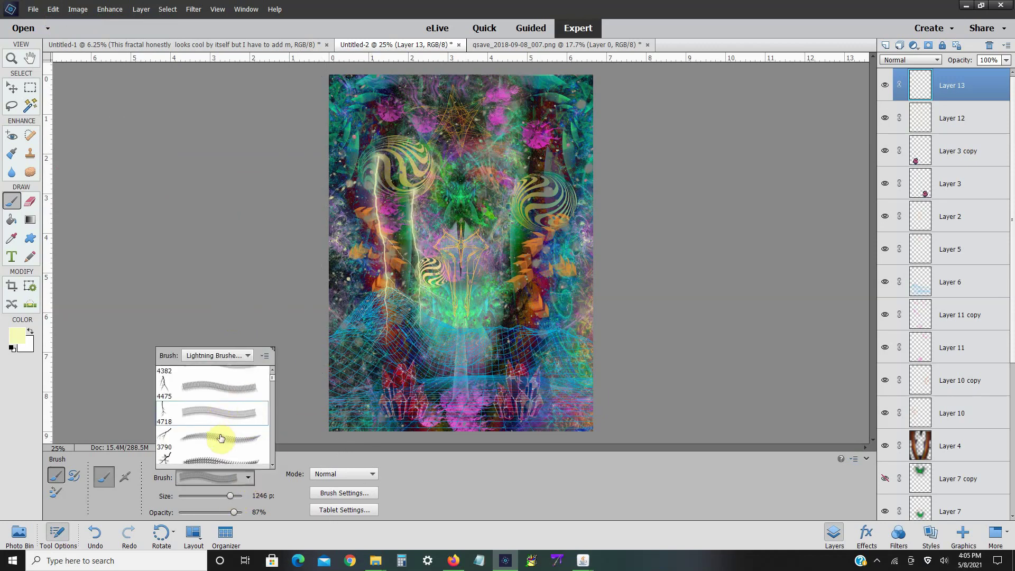
pyautogui.scroll(-5, 221, 438)
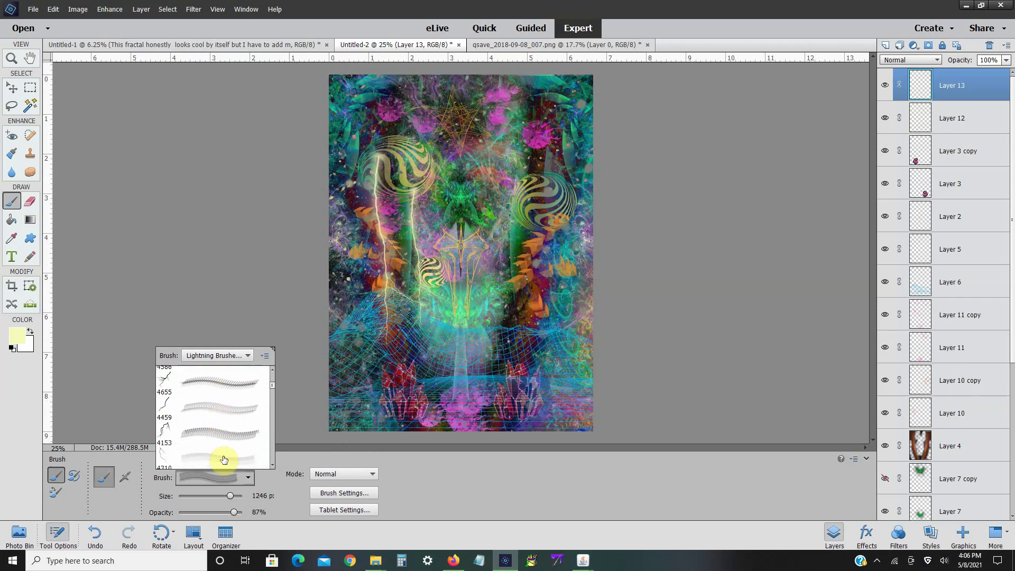
pyautogui.click(222, 458)
pyautogui.click(233, 291)
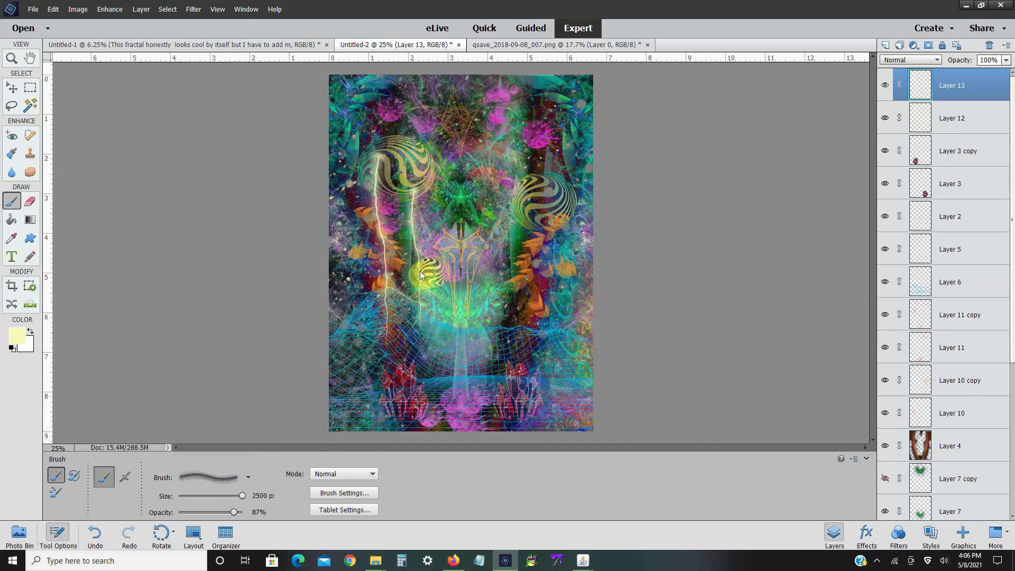
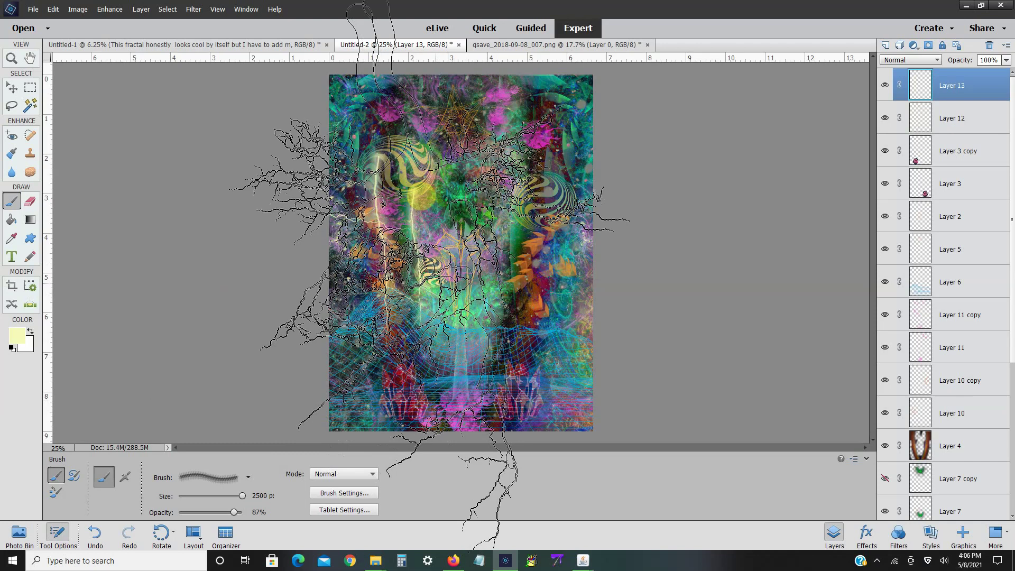
# - Reduce the lightning brush to 865 px and stamp a bolt beside the lower orange blocks on the artwork's right side
pyautogui.press('[')
pyautogui.press('[')
pyautogui.press('[')
pyautogui.press('[')
pyautogui.press('[')
pyautogui.press('[')
pyautogui.press('[')
pyautogui.press('[')
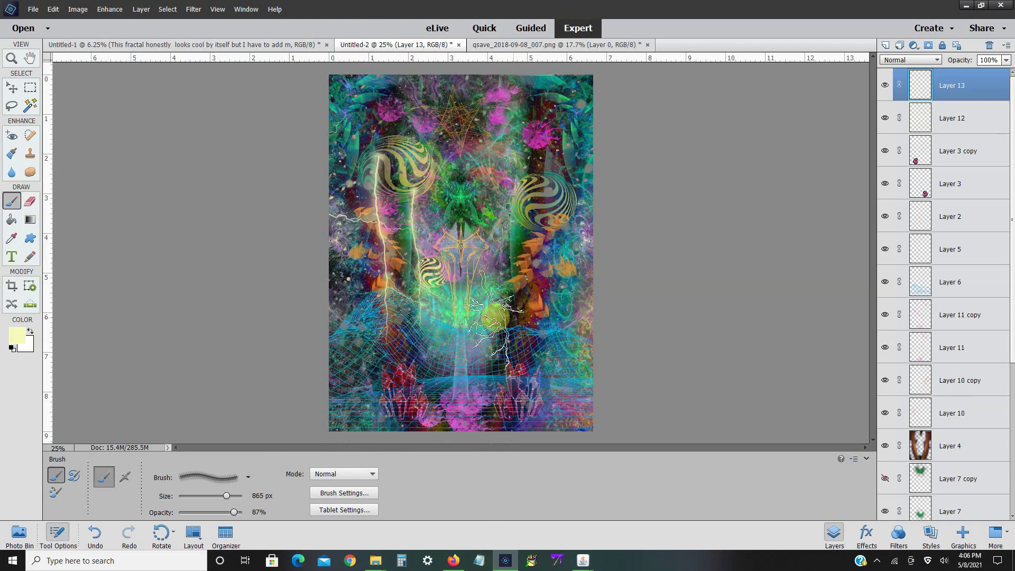
pyautogui.click(494, 317)
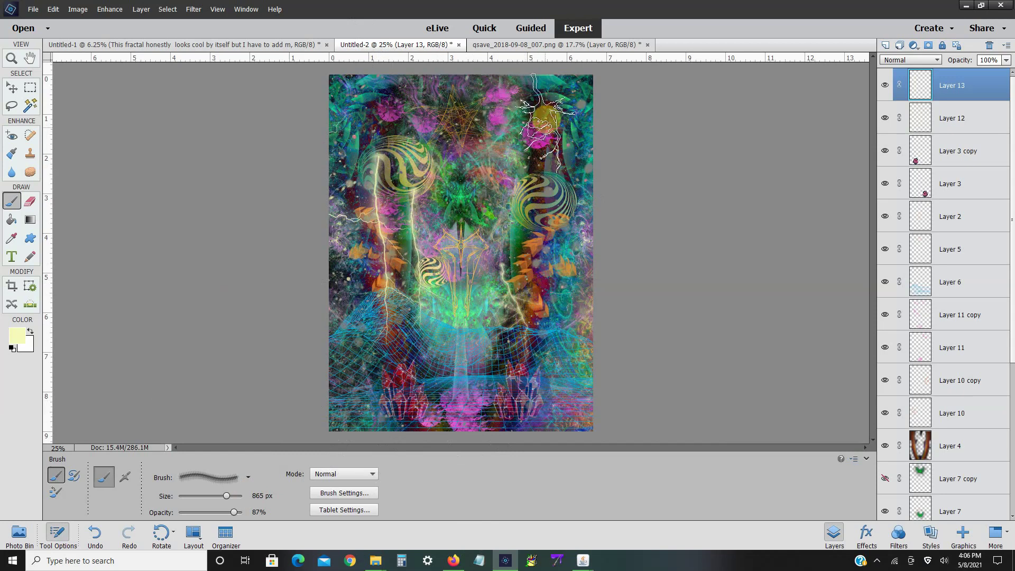
pyautogui.click(547, 124)
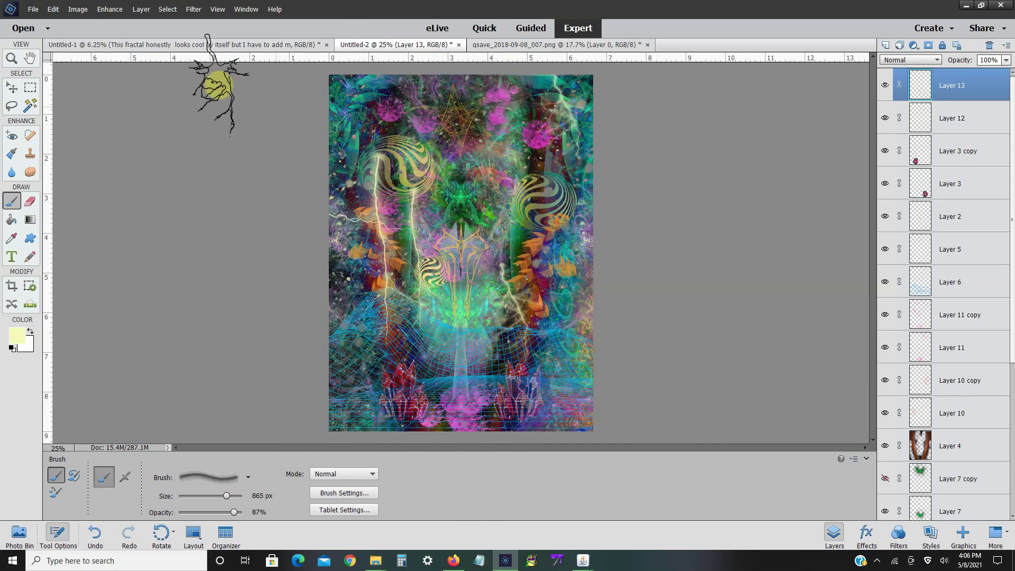
pyautogui.click(53, 9)
pyautogui.click(79, 21)
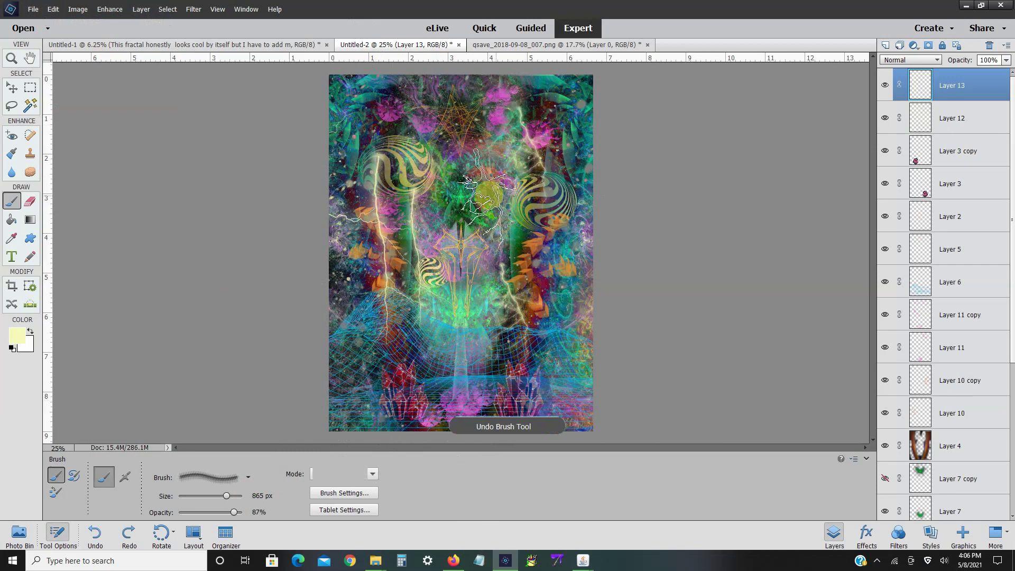
# - Stamp an 865 px lightning bolt above the right-hand striped sphere and a 1791 px bolt from the canvas top past the left-hand sphere
pyautogui.click(466, 217)
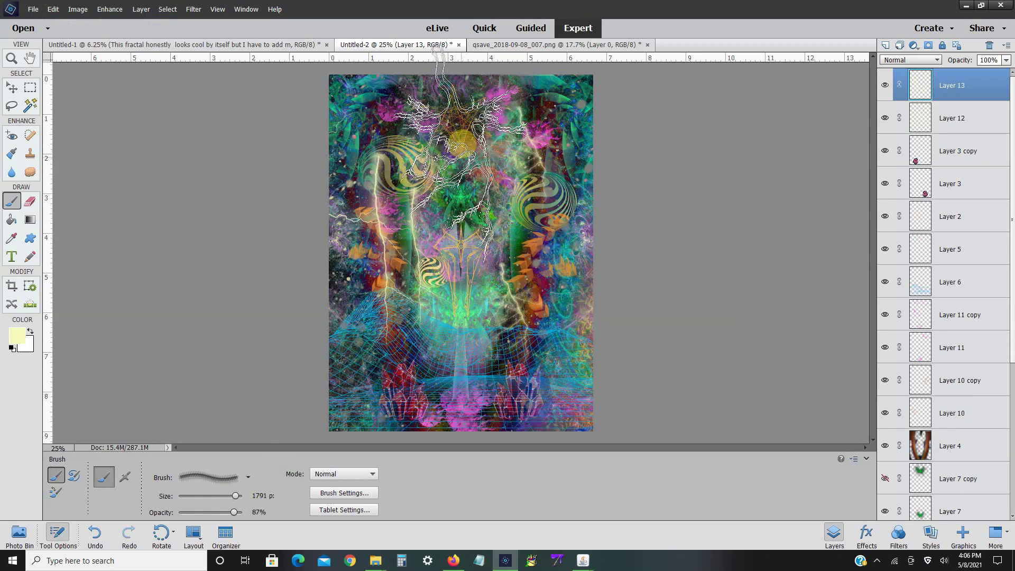
pyautogui.click(426, 165)
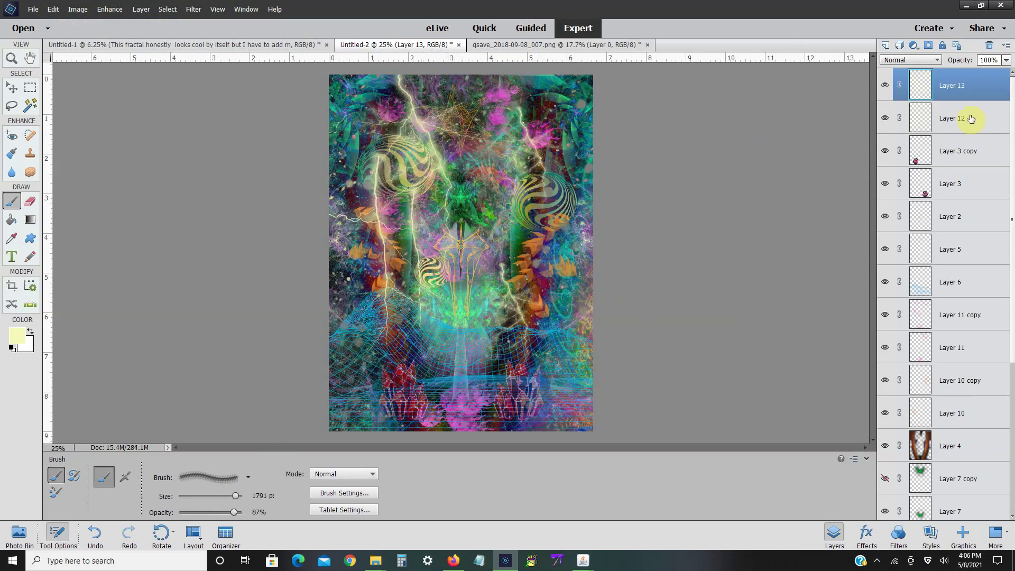
# - Move Layer 13 down the layer stack so it sits between Layer 10 and Layer 4
pyautogui.moveTo(990, 92); pyautogui.dragTo(990, 386)
pyautogui.moveTo(992, 426); pyautogui.dragTo(956, 407)
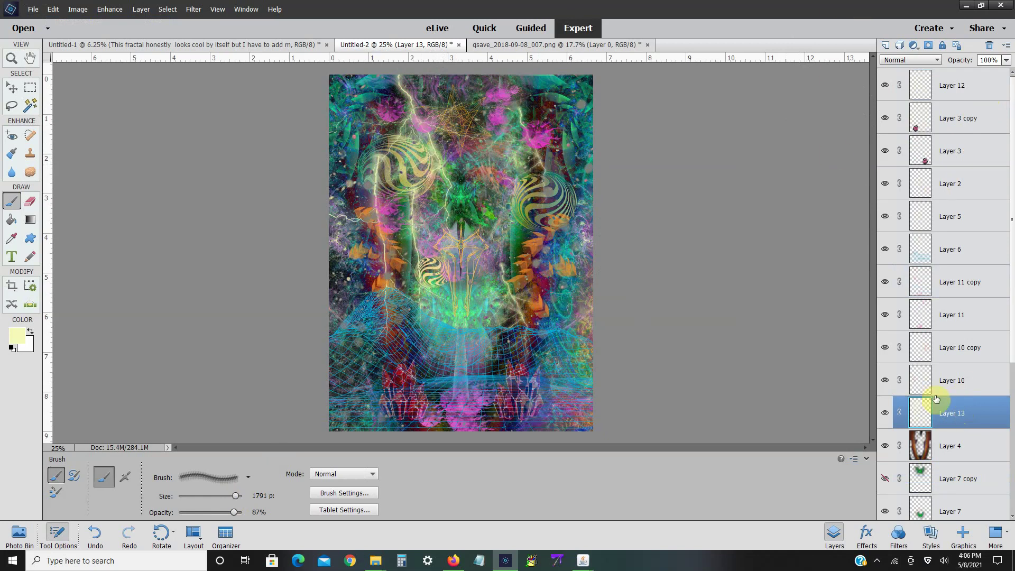
pyautogui.scroll(-5, 934, 396)
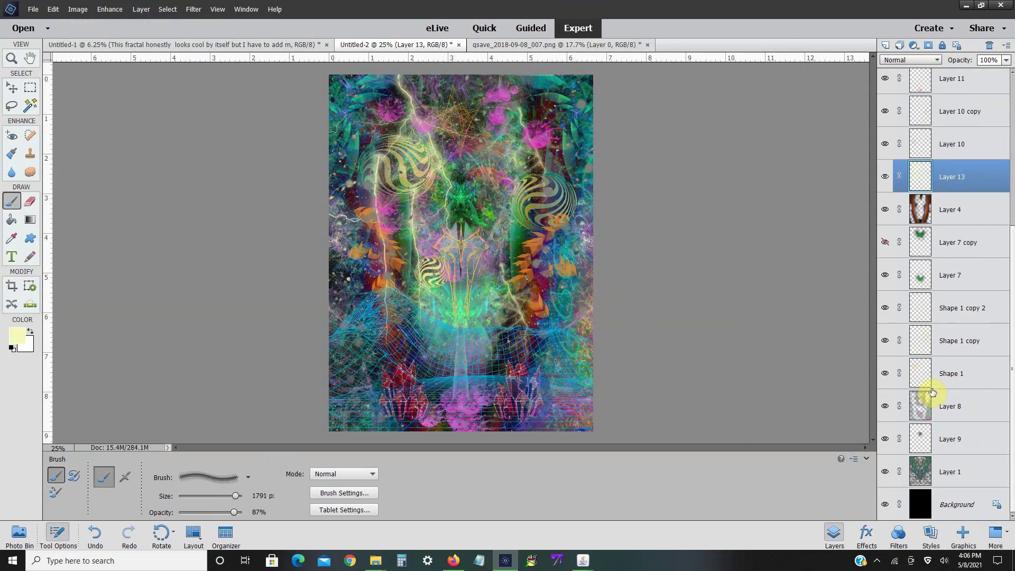
pyautogui.moveTo(1011, 431); pyautogui.dragTo(1010, 240)
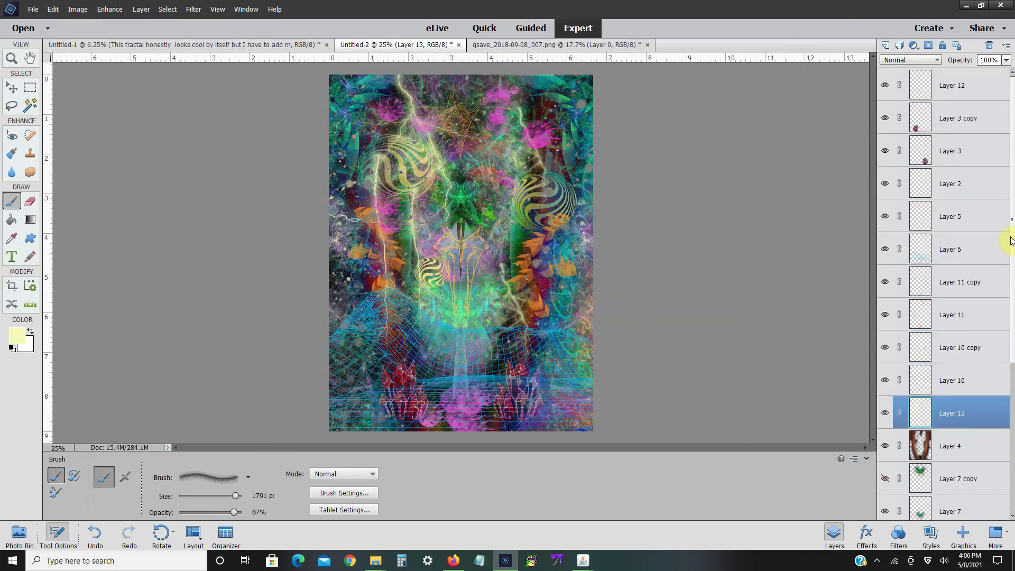
# - Duplicate Layer 5, the orange star, within the Untitled-2 document
pyautogui.click(886, 217)
pyautogui.rightClick(964, 226)
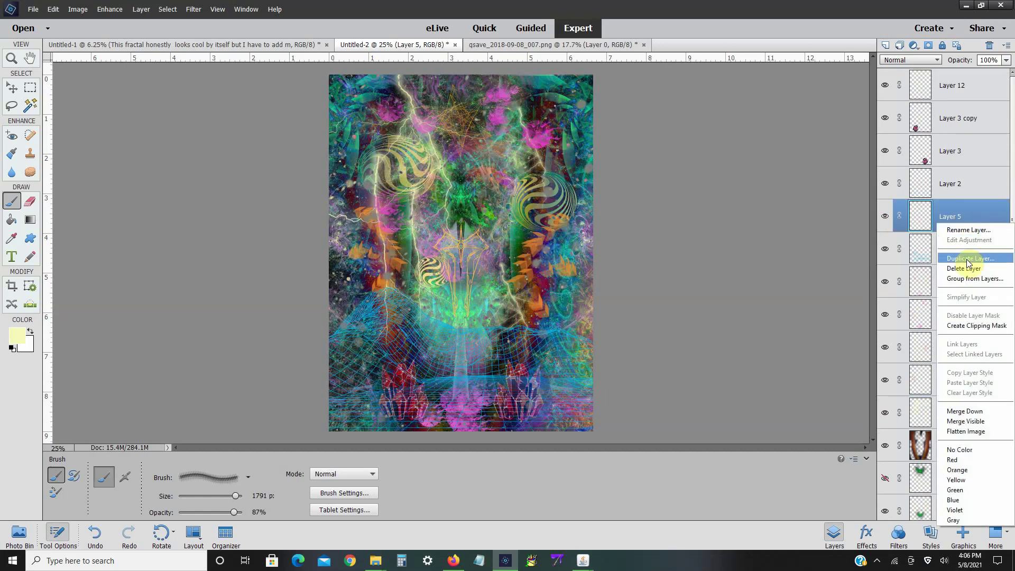
pyautogui.click(967, 258)
pyautogui.click(604, 179)
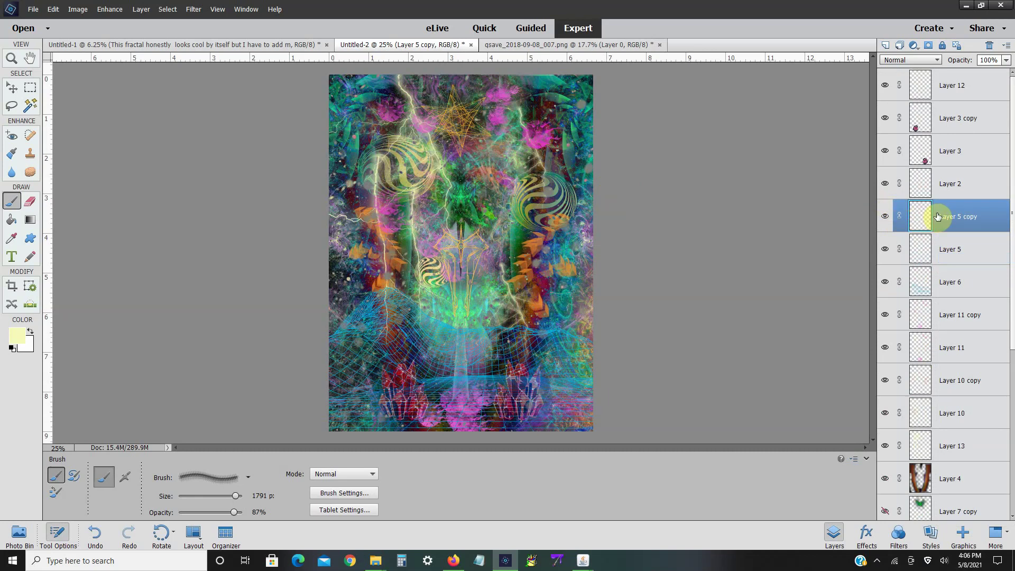
# - Duplicate Layer 5 copy as Layer 5 copy 2 and move the new copy to the top of the layer stack
pyautogui.rightClick(941, 217)
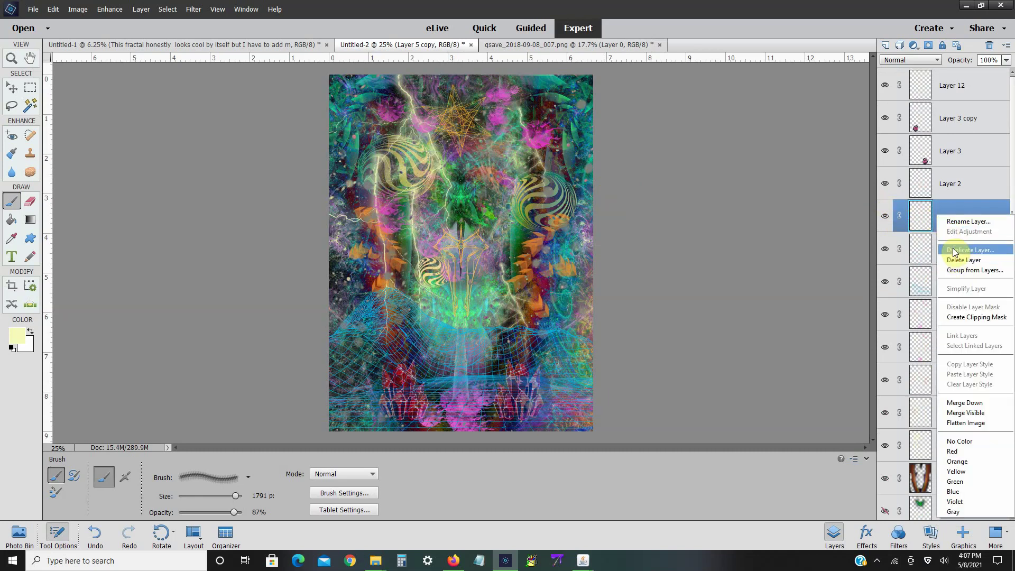
pyautogui.click(954, 251)
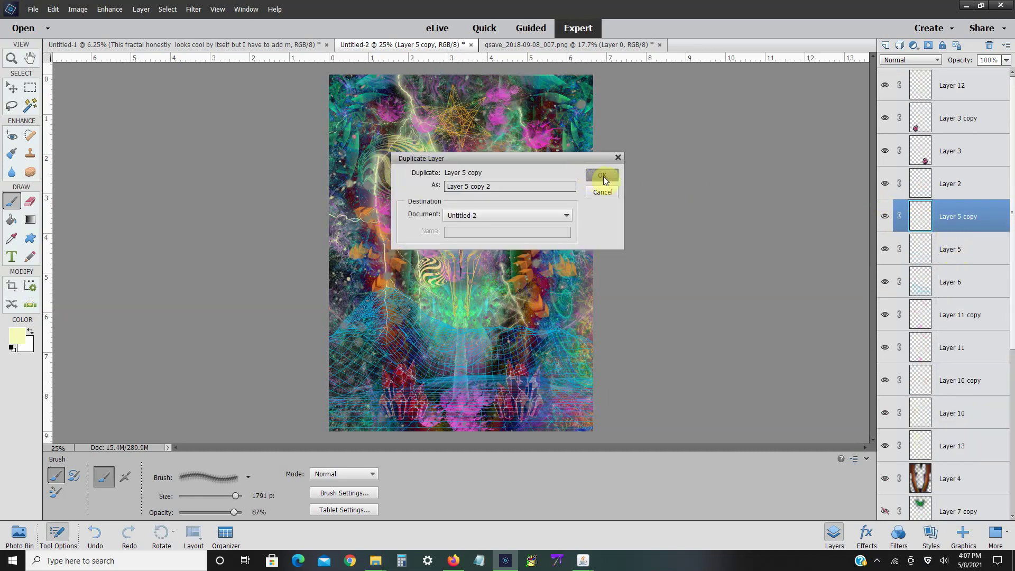
pyautogui.click(602, 175)
pyautogui.moveTo(940, 218); pyautogui.dragTo(951, 83)
# - Free-transform the second star copy: move it to the lower centre over the blue grid and scale it proportionally to about 123.5%
pyautogui.click(305, 114)
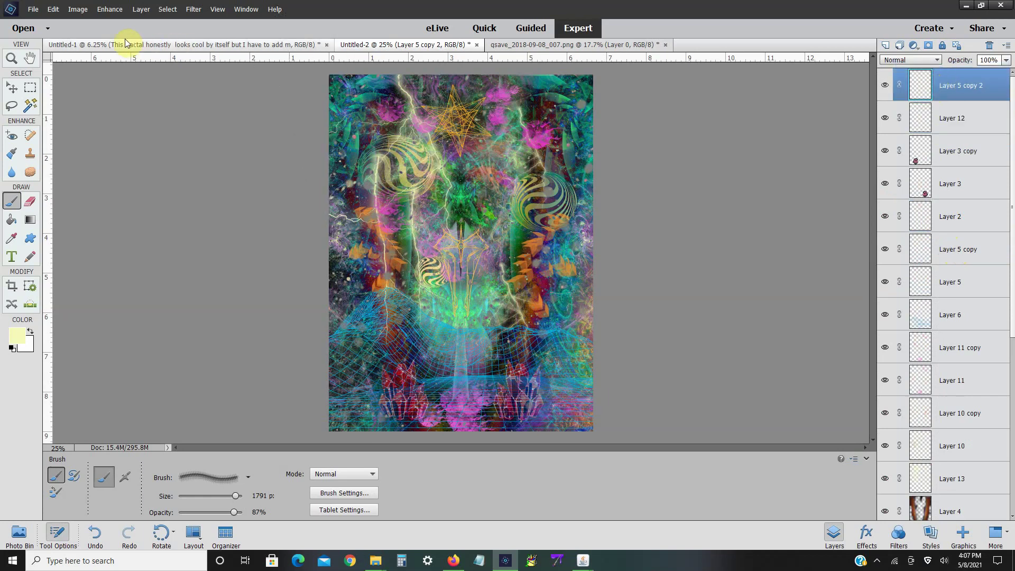
pyautogui.click(78, 9)
pyautogui.moveTo(88, 32)
pyautogui.click(222, 33)
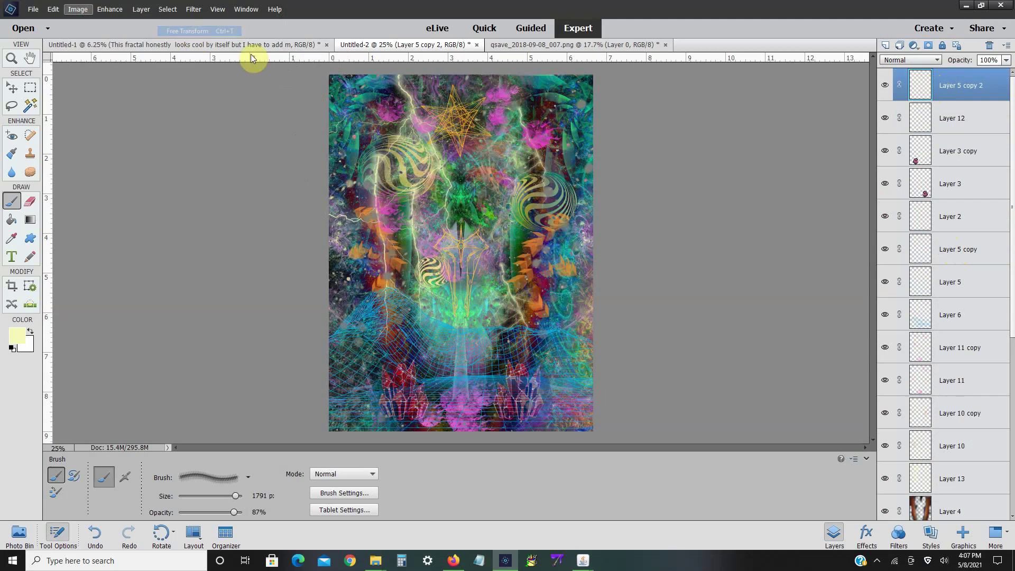
pyautogui.moveTo(469, 120); pyautogui.dragTo(468, 366)
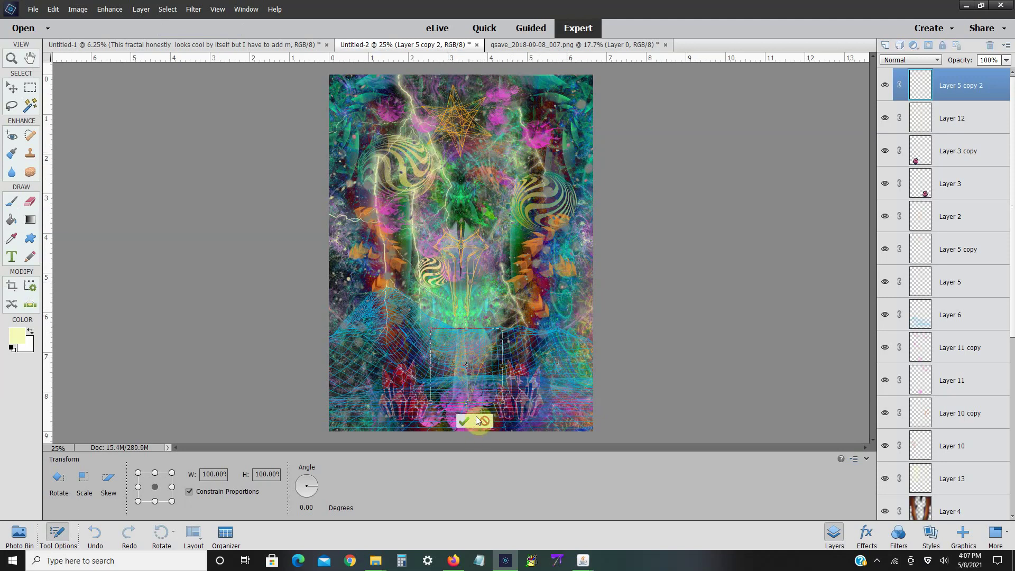
pyautogui.moveTo(503, 330); pyautogui.dragTo(509, 319)
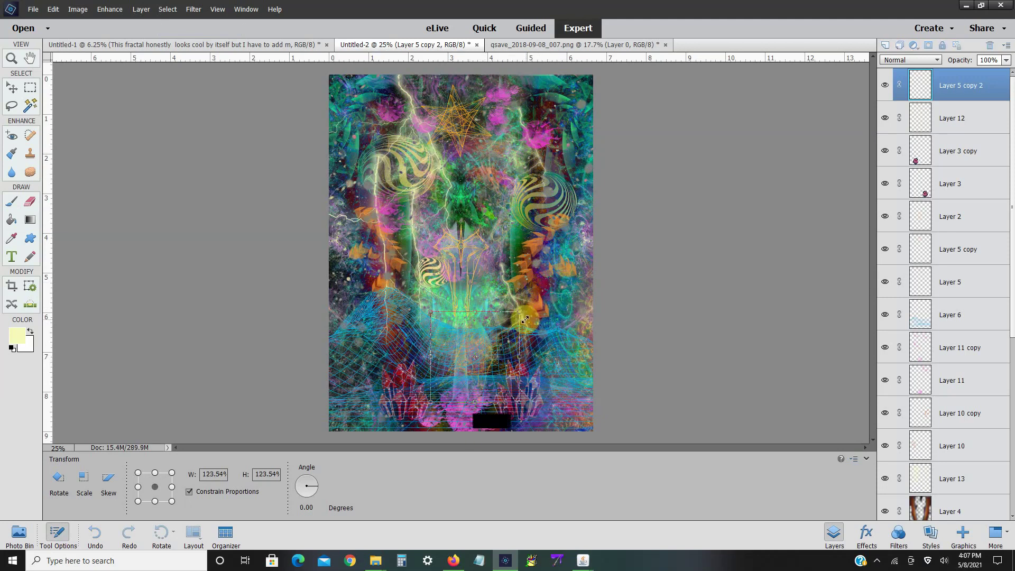
pyautogui.moveTo(481, 351); pyautogui.dragTo(475, 354)
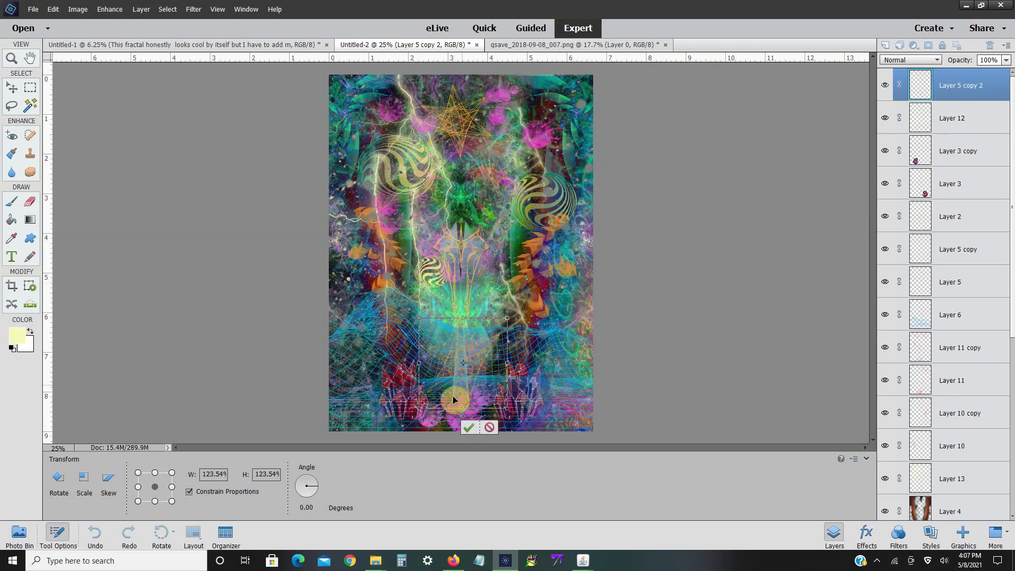
pyautogui.click(467, 426)
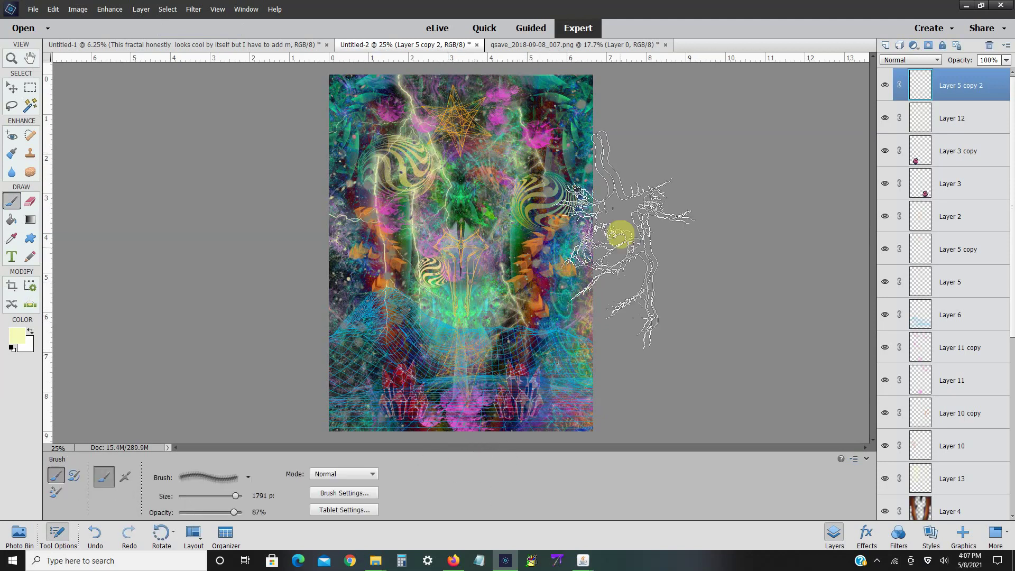
# - Flatten the whole image, discarding the hidden layers
pyautogui.rightClick(945, 156)
pyautogui.click(967, 374)
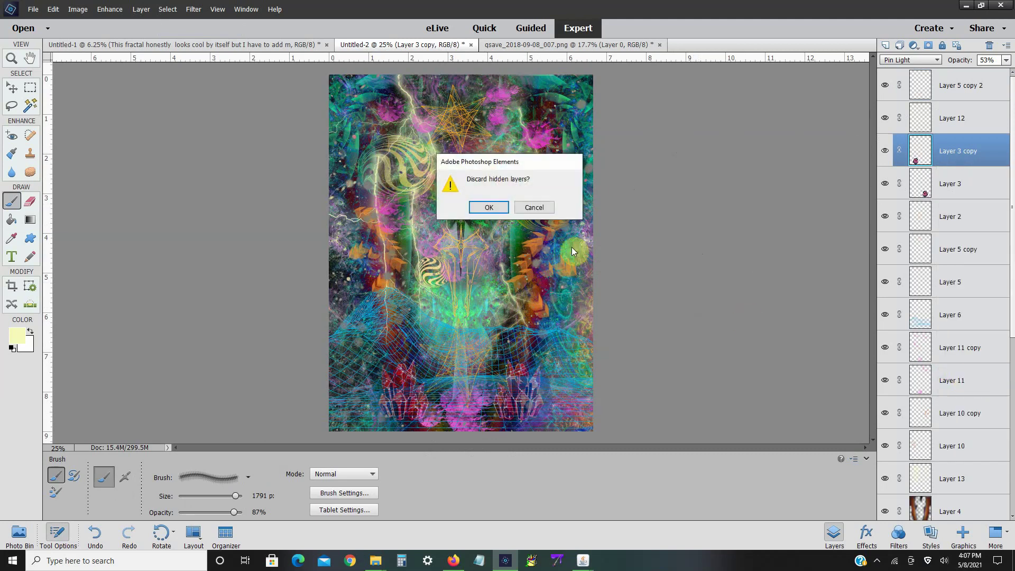
pyautogui.click(489, 207)
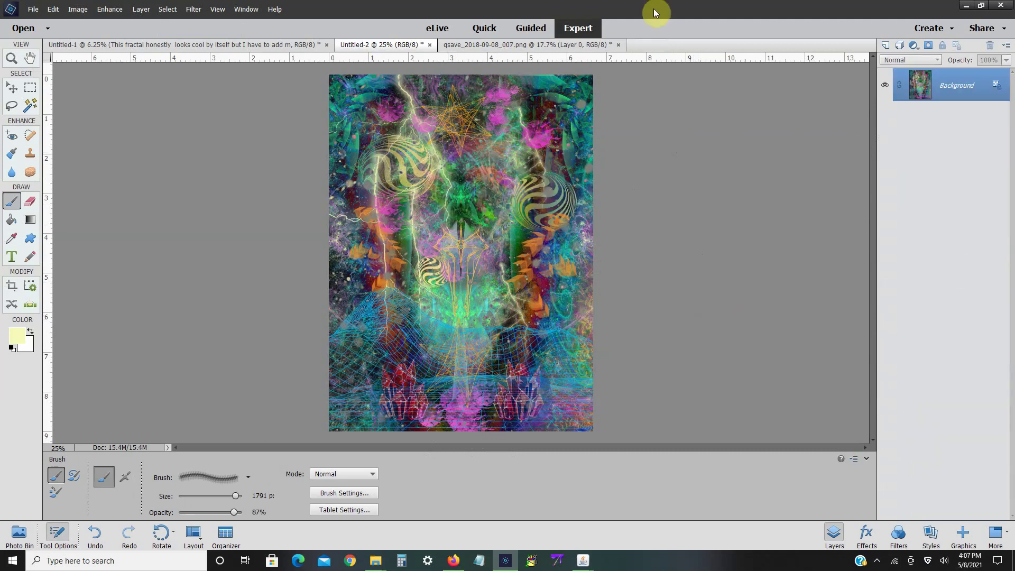
# - Apply Shadows/Highlights to the flattened artwork with Lighten Shadows at 15% and an adjusted midtone contrast
pyautogui.click(109, 9)
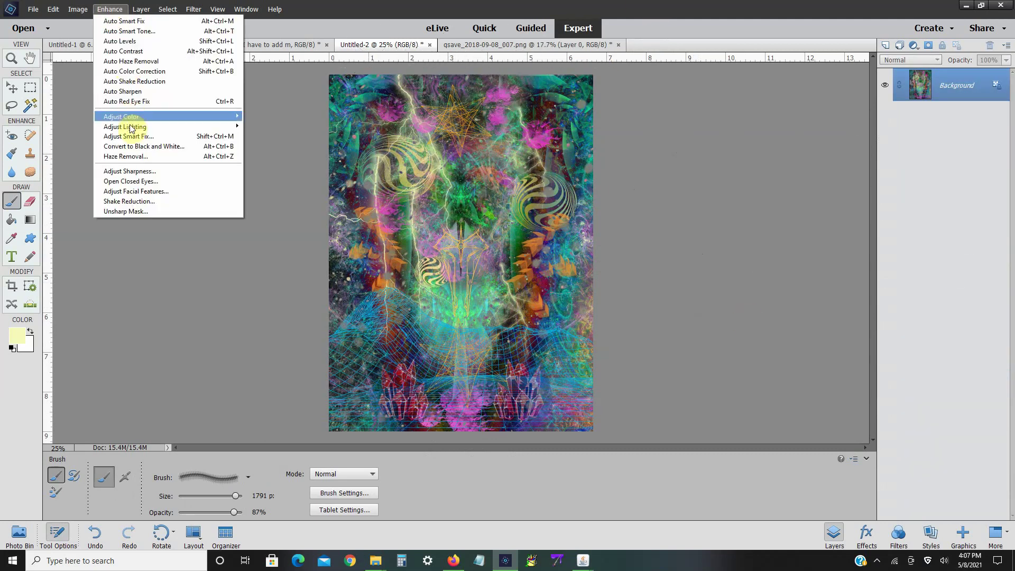
pyautogui.moveTo(131, 128)
pyautogui.click(255, 126)
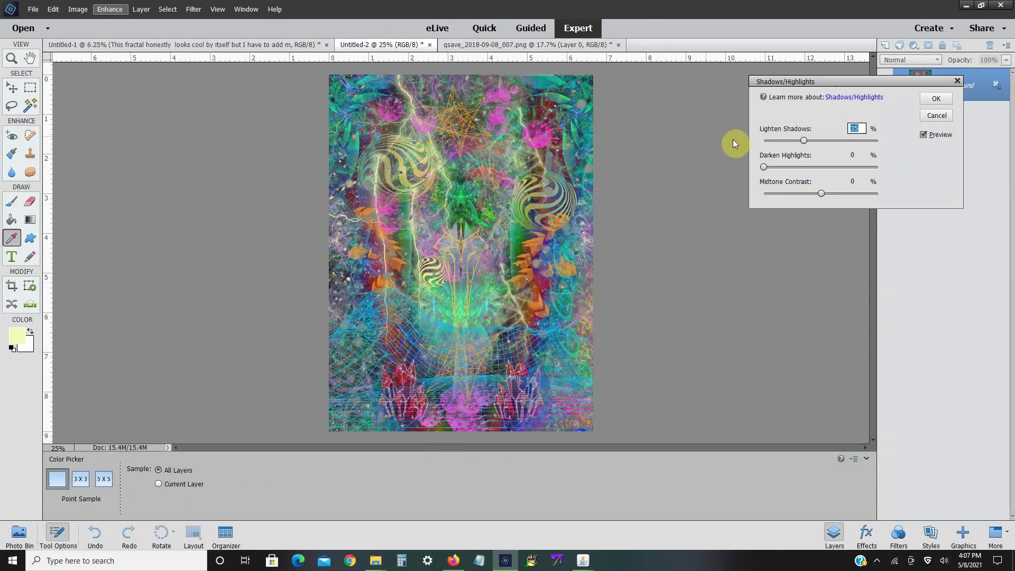
pyautogui.moveTo(803, 138); pyautogui.dragTo(781, 141)
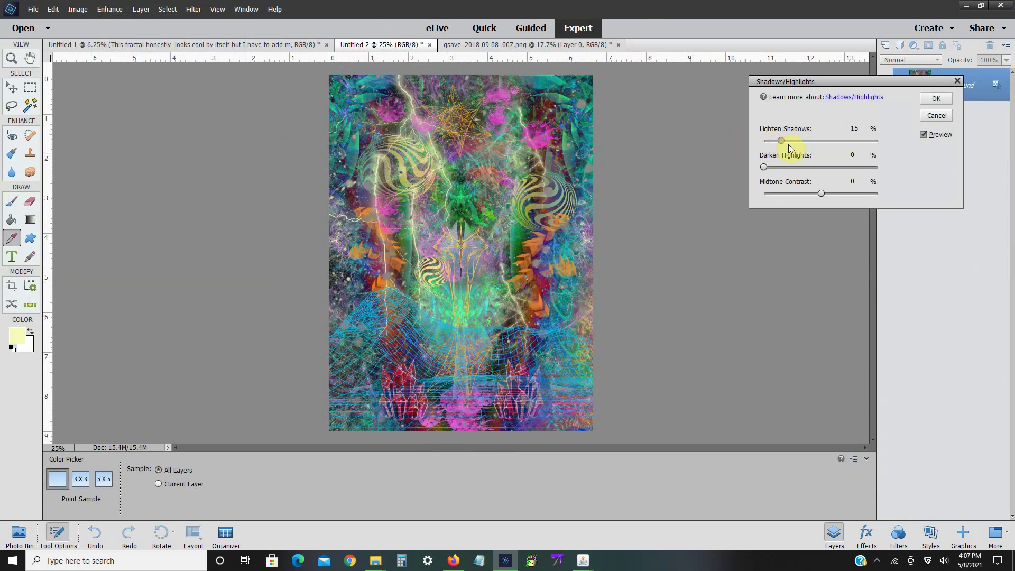
pyautogui.moveTo(820, 194)
pyautogui.mouseDown()
pyautogui.moveTo(797, 195)
pyautogui.moveTo(868, 199)
pyautogui.moveTo(793, 207)
pyautogui.moveTo(812, 210)
pyautogui.mouseUp()
pyautogui.click(933, 100)
pyautogui.press('b')
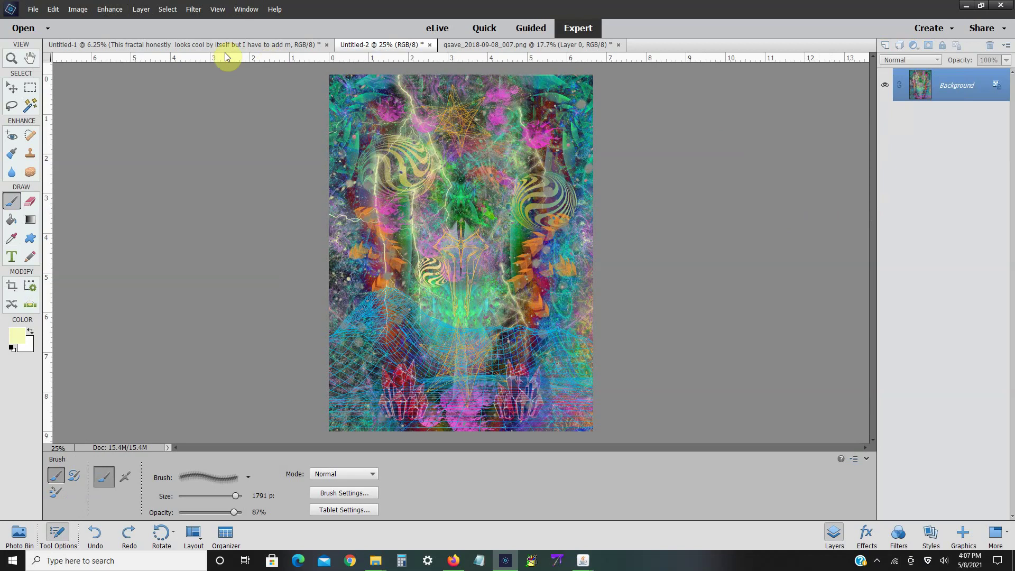
# - Apply a Hue/Saturation adjustment to the artwork with Master saturation set to +20
pyautogui.click(110, 9)
pyautogui.moveTo(149, 126)
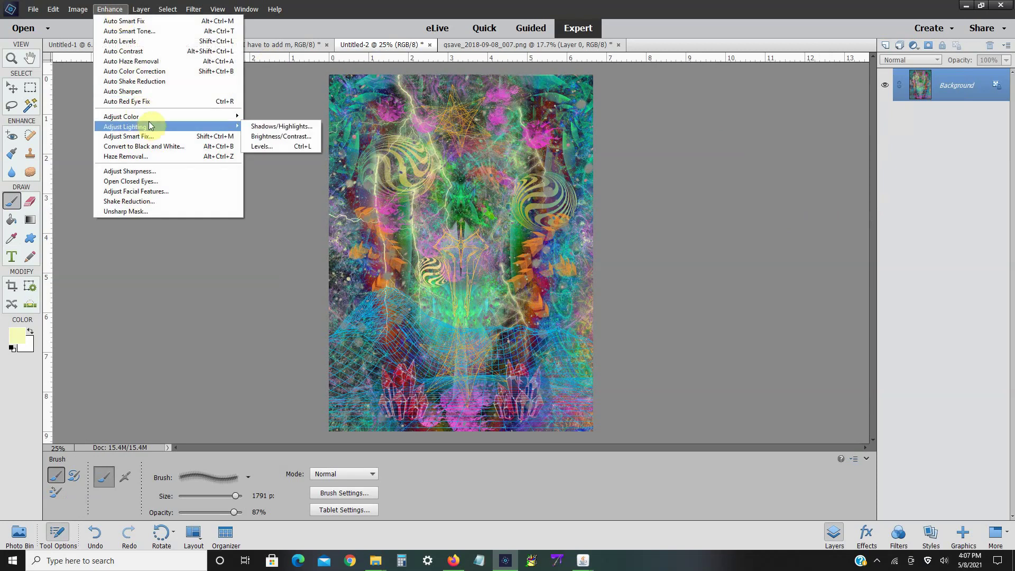
pyautogui.click(271, 124)
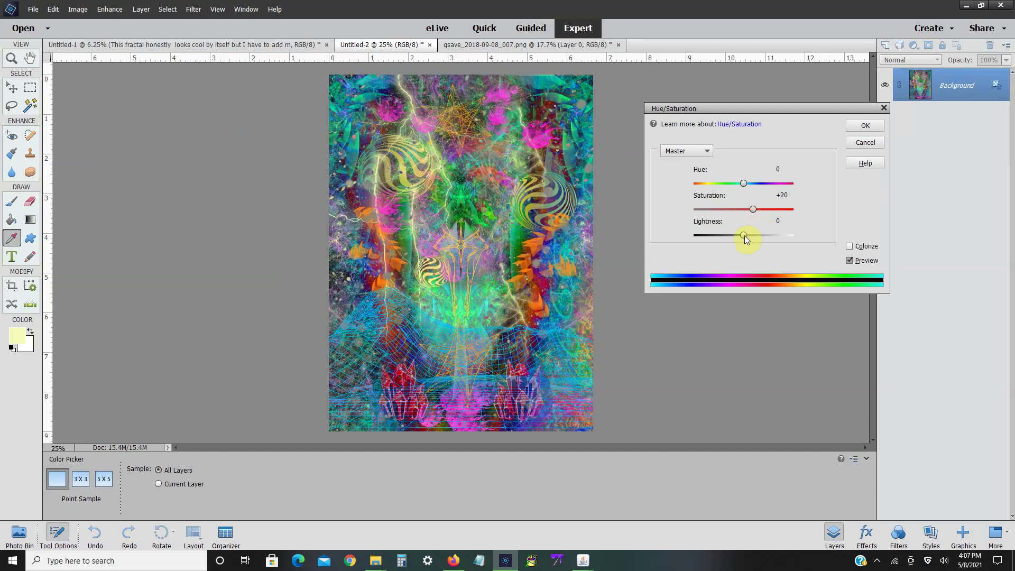
pyautogui.moveTo(745, 236); pyautogui.dragTo(745, 237)
pyautogui.moveTo(744, 184); pyautogui.dragTo(743, 211)
pyautogui.click(871, 128)
pyautogui.press('b')
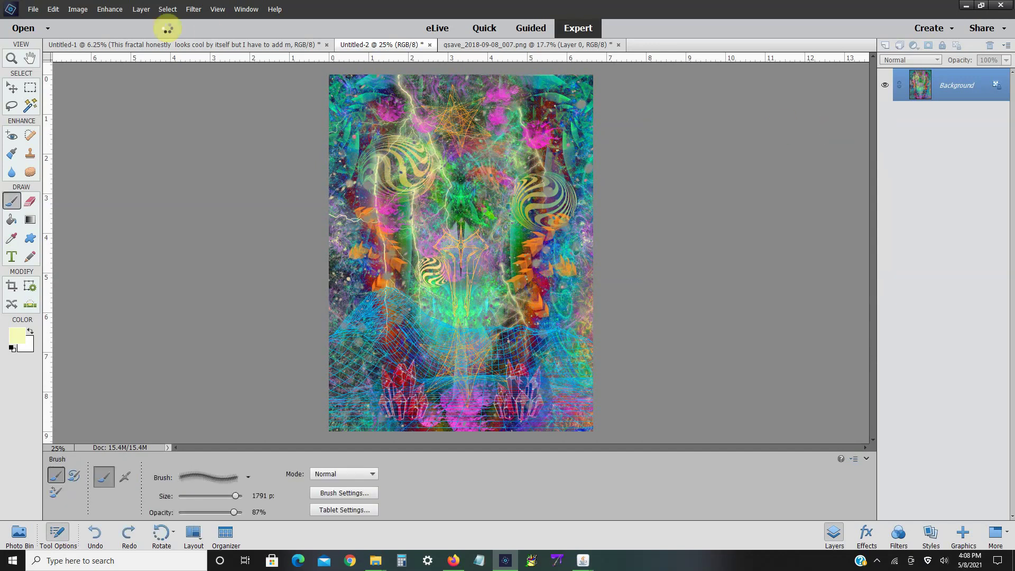
# - Start a Levels adjustment and set the RGB channel's white input level to 236
pyautogui.click(110, 9)
pyautogui.moveTo(148, 127)
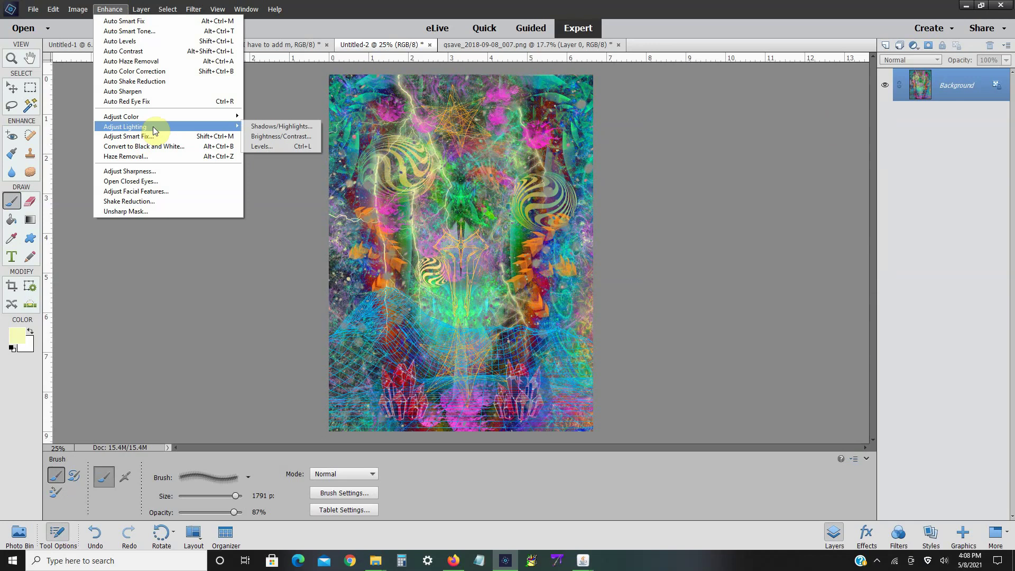
pyautogui.click(273, 153)
pyautogui.click(110, 9)
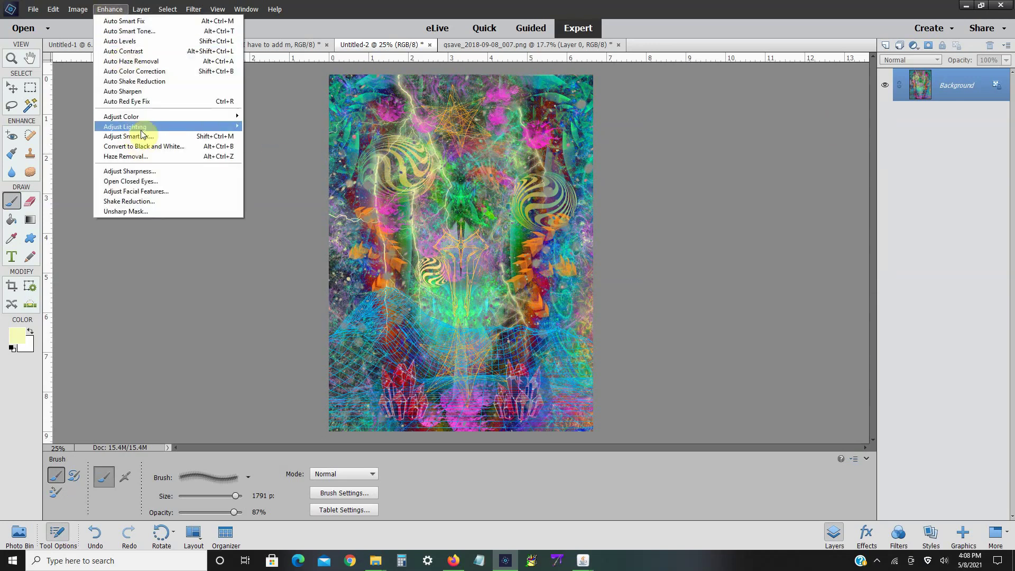
pyautogui.moveTo(141, 126)
pyautogui.click(279, 148)
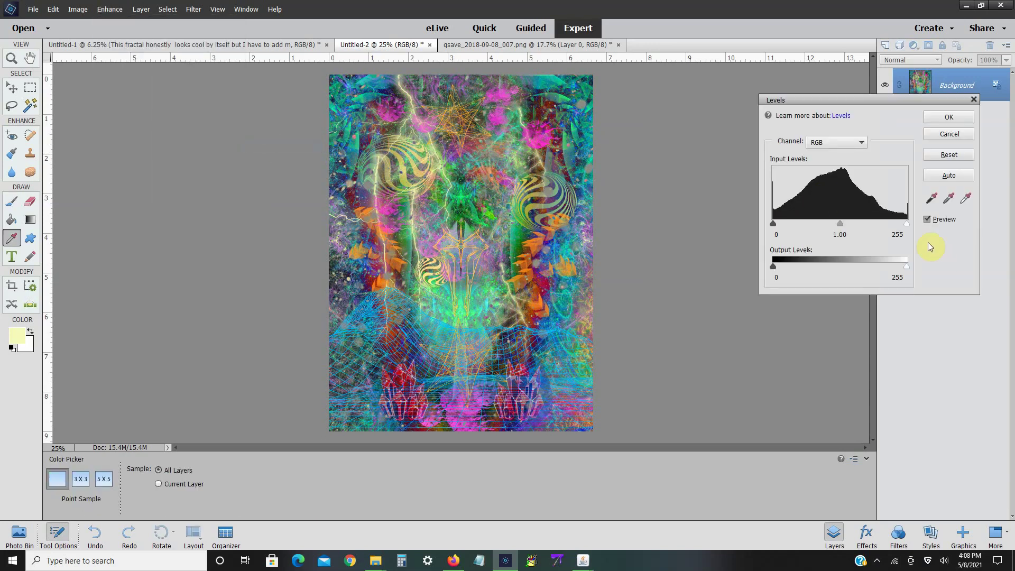
pyautogui.moveTo(903, 226); pyautogui.dragTo(894, 224)
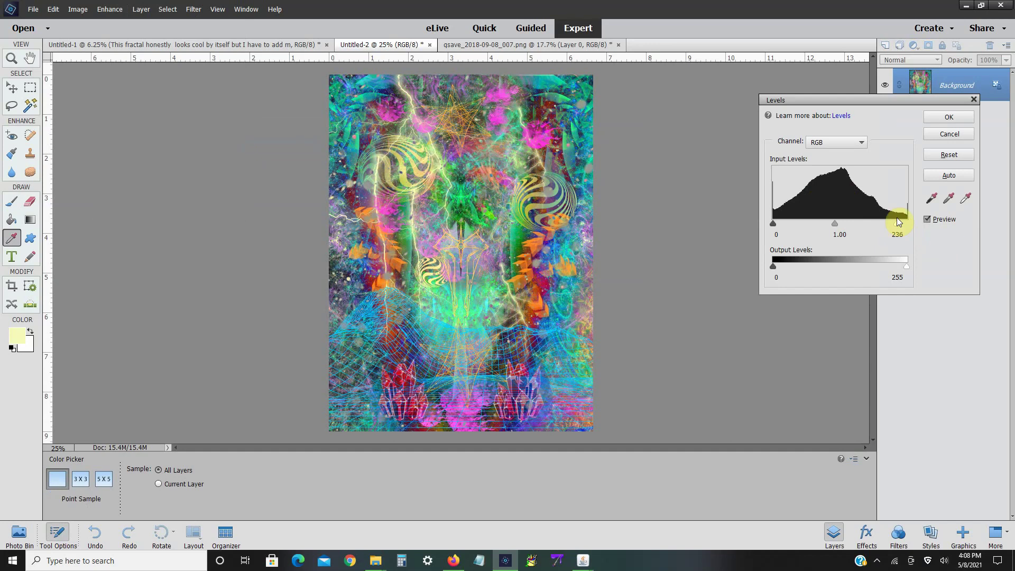
# - Set the Blue channel's midtone input level to about 0.77 in Levels
pyautogui.click(858, 151)
pyautogui.click(833, 176)
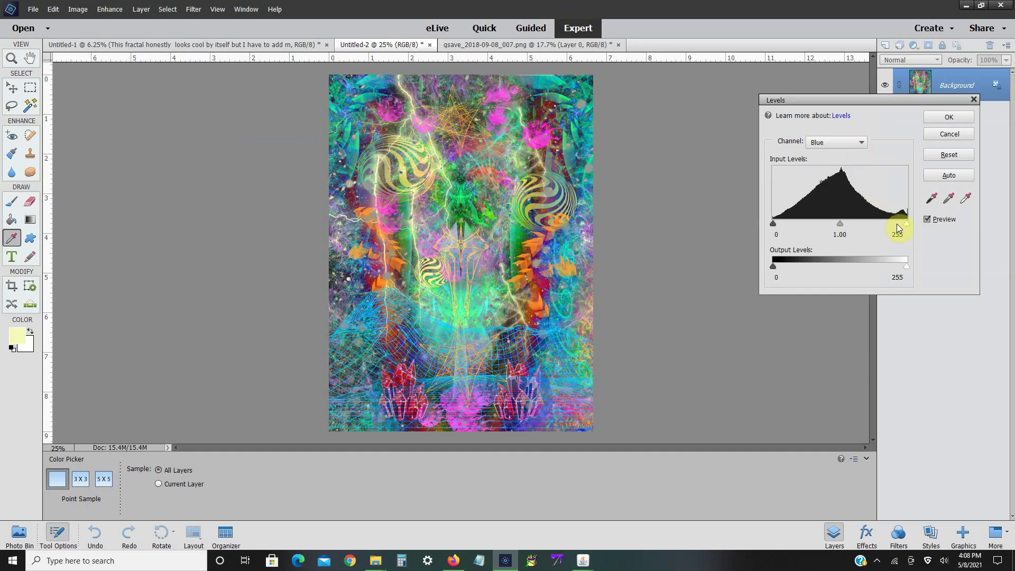
pyautogui.moveTo(905, 225)
pyautogui.mouseDown()
pyautogui.moveTo(856, 225)
pyautogui.moveTo(920, 226)
pyautogui.mouseUp()
pyautogui.moveTo(857, 227); pyautogui.dragTo(852, 229)
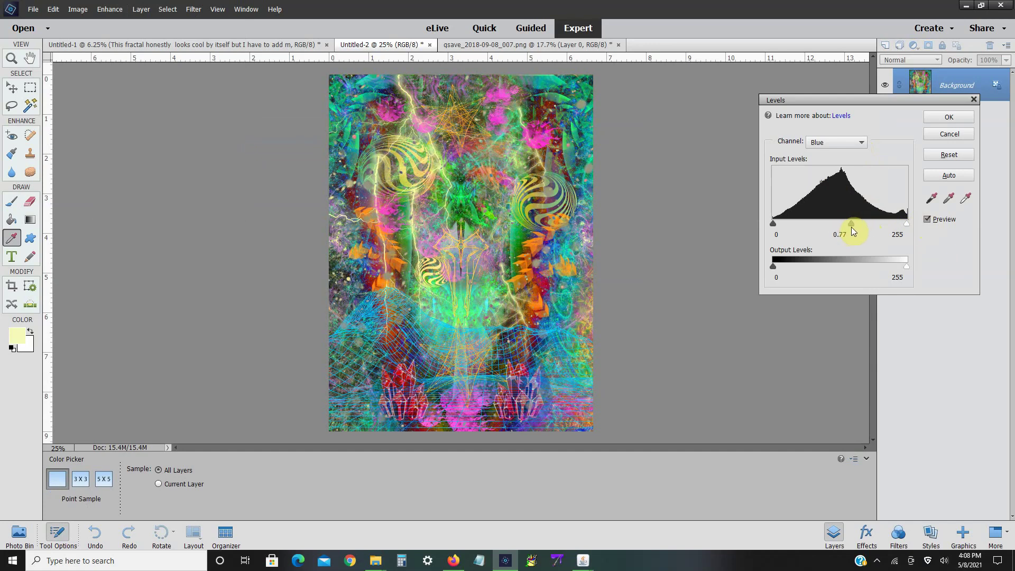
# - Set the Green channel's black input level to 23 in Levels
pyautogui.click(843, 145)
pyautogui.click(838, 173)
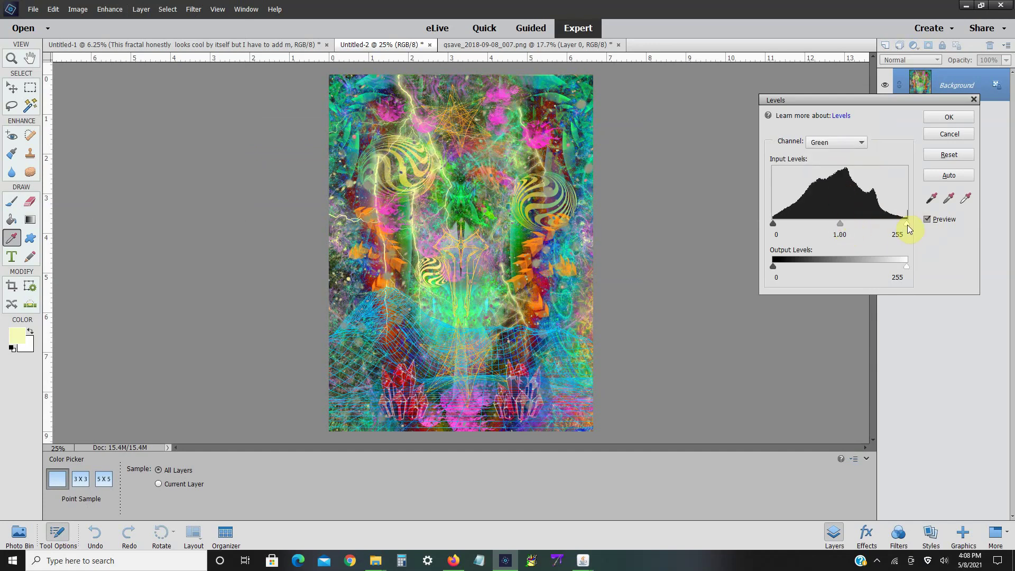
pyautogui.moveTo(909, 228)
pyautogui.mouseDown()
pyautogui.moveTo(889, 225)
pyautogui.moveTo(914, 227)
pyautogui.mouseUp()
pyautogui.moveTo(774, 224)
pyautogui.mouseDown()
pyautogui.moveTo(795, 228)
pyautogui.moveTo(777, 227)
pyautogui.moveTo(787, 231)
pyautogui.mouseUp()
# - Set the Red channel's white input level to about 240 in Levels
pyautogui.click(828, 143)
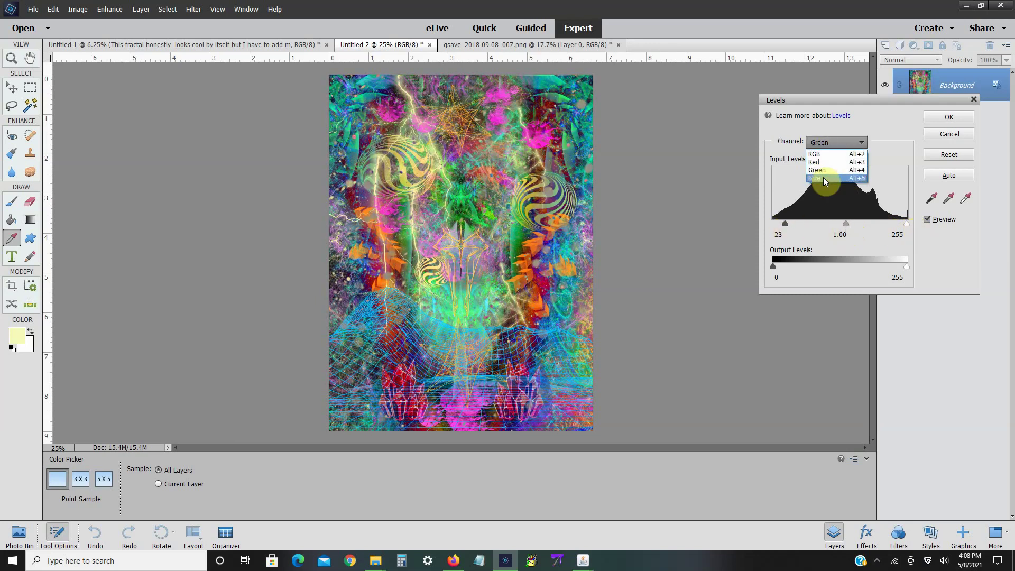
pyautogui.click(823, 163)
pyautogui.click(826, 144)
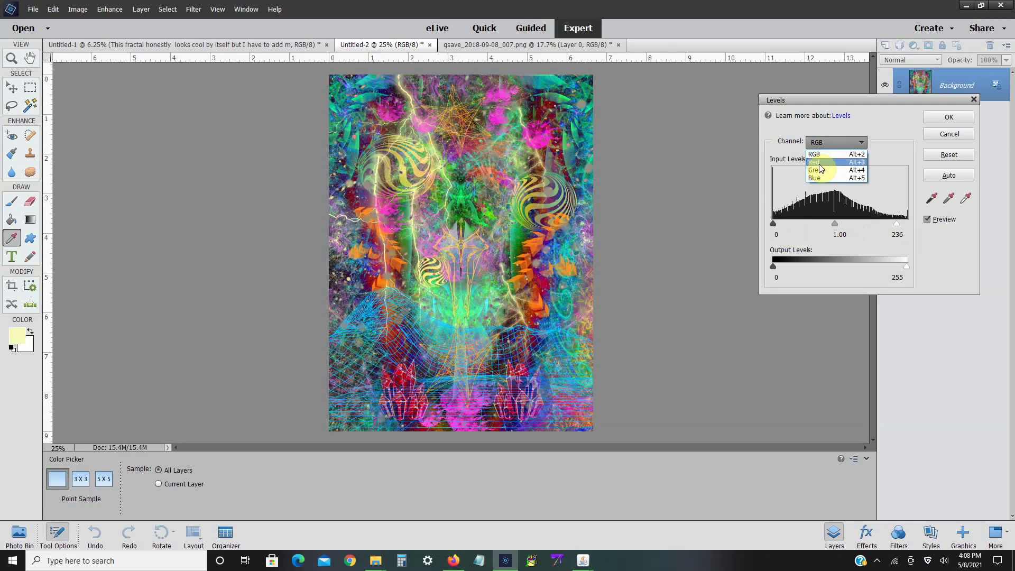
pyautogui.click(817, 162)
pyautogui.moveTo(776, 223)
pyautogui.mouseDown()
pyautogui.moveTo(804, 227)
pyautogui.moveTo(769, 230)
pyautogui.mouseUp()
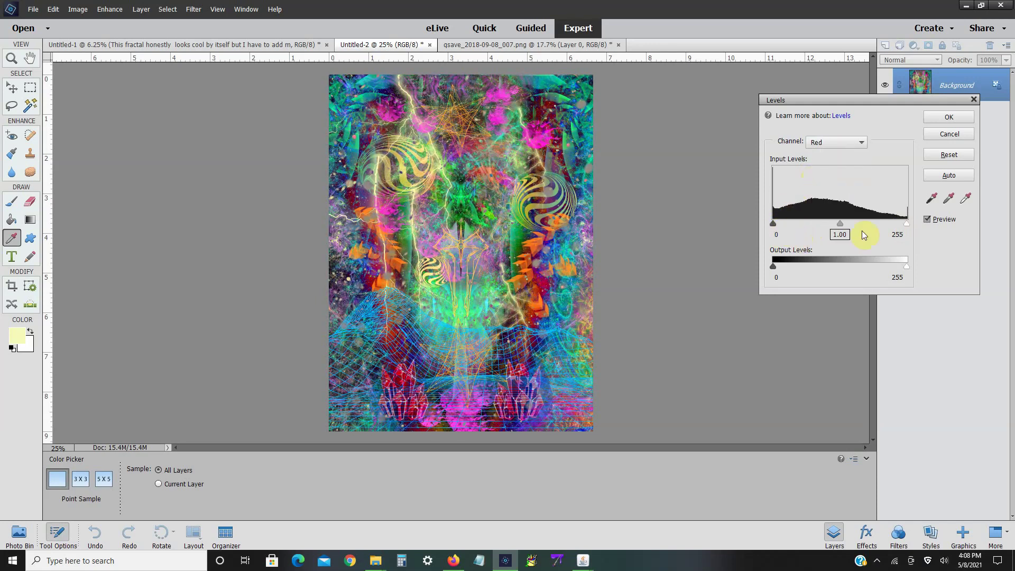
pyautogui.moveTo(906, 224)
pyautogui.mouseDown()
pyautogui.moveTo(888, 226)
pyautogui.moveTo(896, 234)
pyautogui.mouseUp()
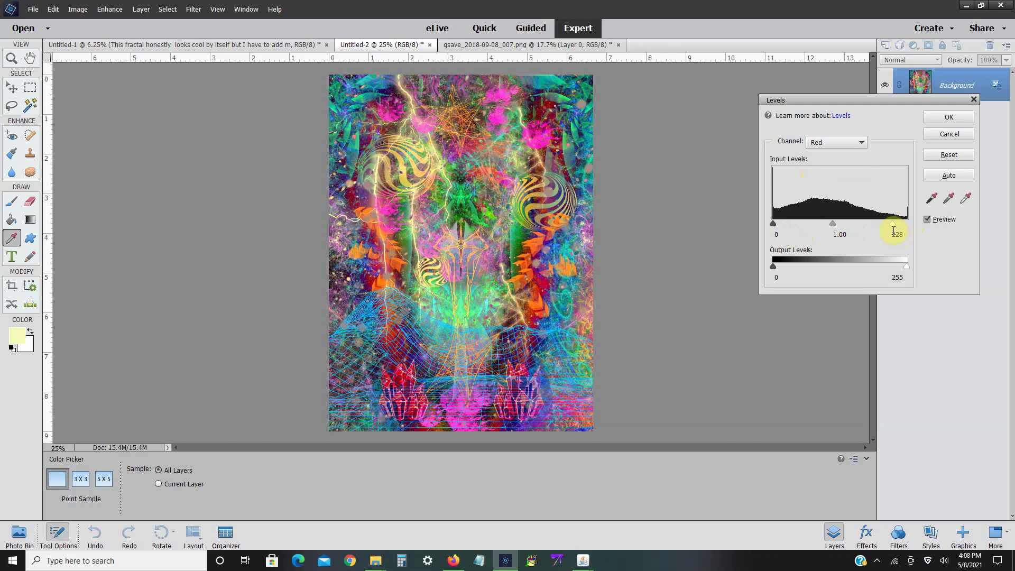
pyautogui.moveTo(894, 233); pyautogui.dragTo(900, 233)
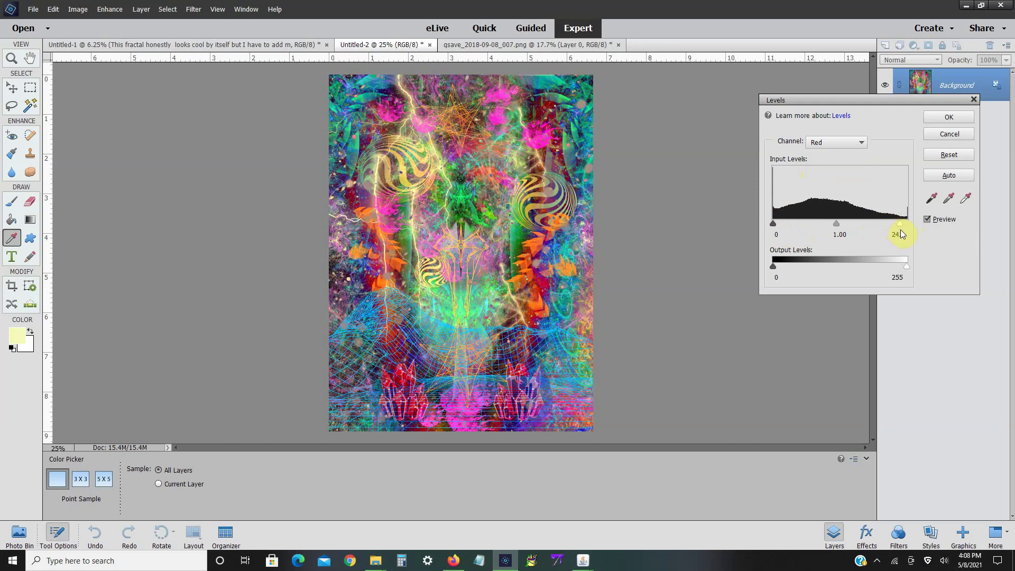
# - Set the RGB channel's midtone to 0.85 and white input level to 219, raise its black input level slightly, and apply Levels
pyautogui.click(855, 143)
pyautogui.click(852, 155)
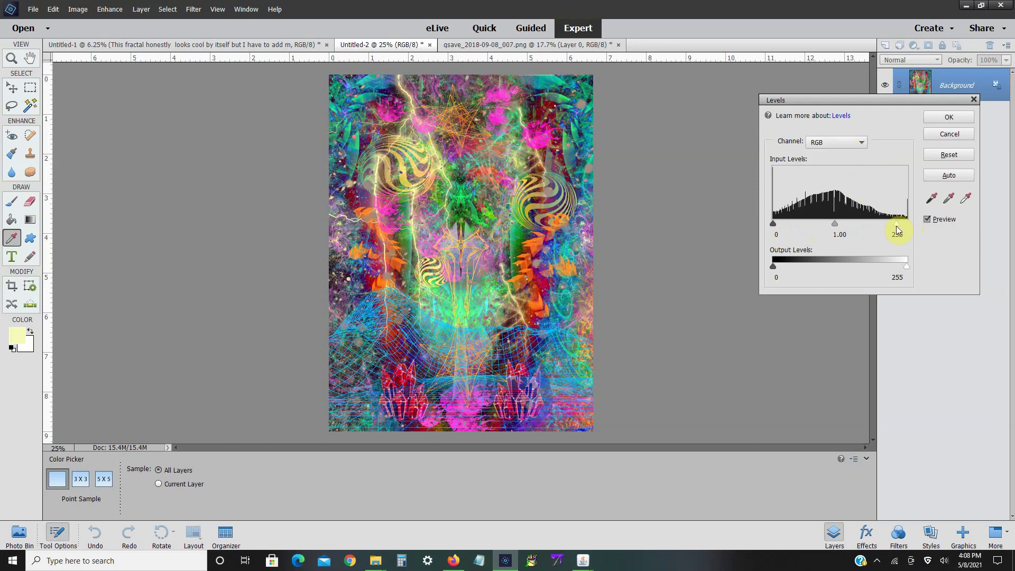
pyautogui.moveTo(897, 231)
pyautogui.mouseDown()
pyautogui.moveTo(881, 225)
pyautogui.moveTo(901, 230)
pyautogui.mouseUp()
pyautogui.moveTo(837, 224); pyautogui.dragTo(887, 224)
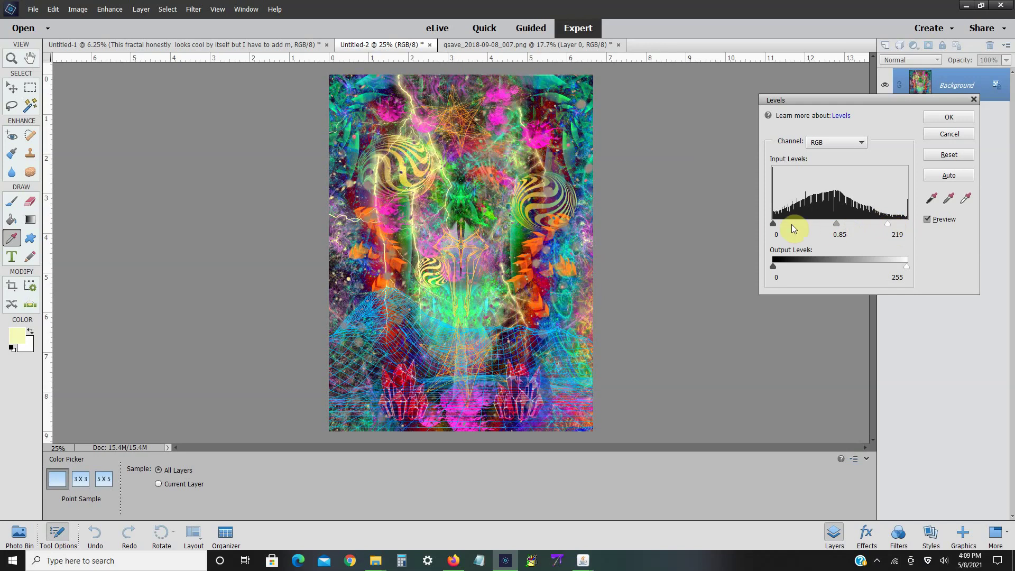
pyautogui.moveTo(773, 222); pyautogui.dragTo(779, 222)
pyautogui.click(946, 117)
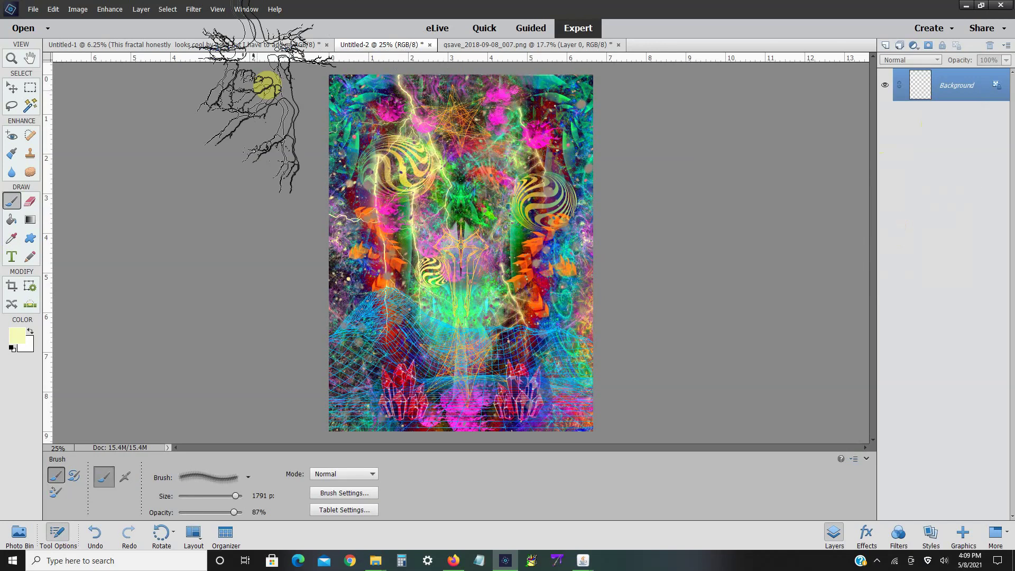
# - Apply a Hue/Saturation adjustment that slightly raises the Master saturation of the flattened artwork
pyautogui.click(112, 12)
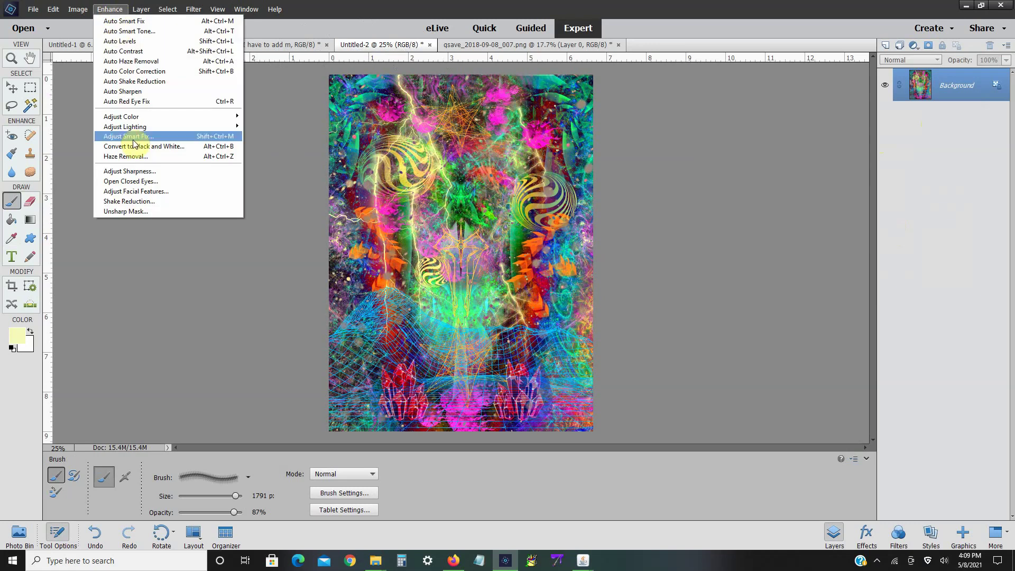
pyautogui.moveTo(152, 117)
pyautogui.click(259, 129)
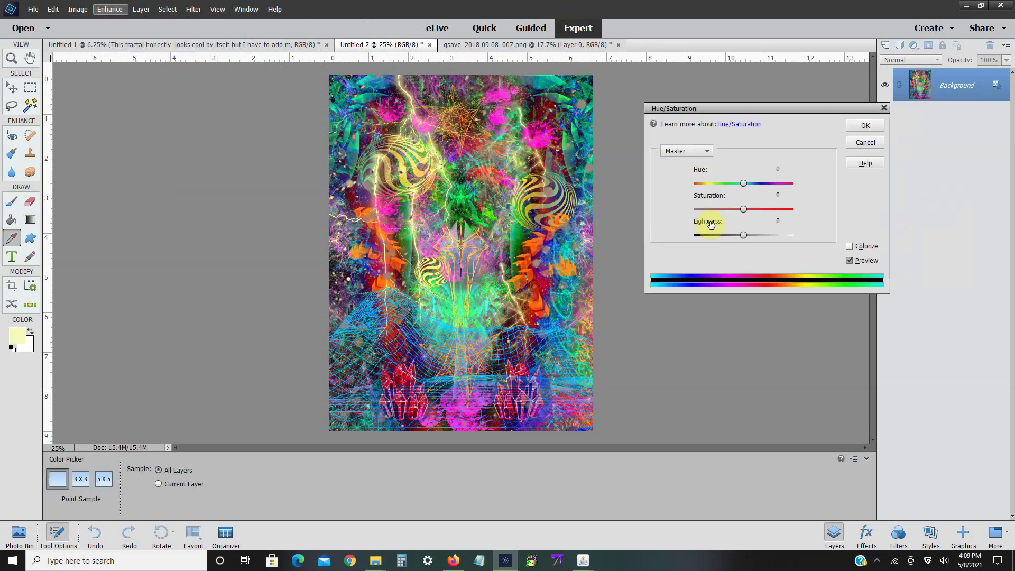
pyautogui.moveTo(749, 209)
pyautogui.mouseDown()
pyautogui.moveTo(756, 209)
pyautogui.moveTo(747, 214)
pyautogui.mouseUp()
pyautogui.click(863, 127)
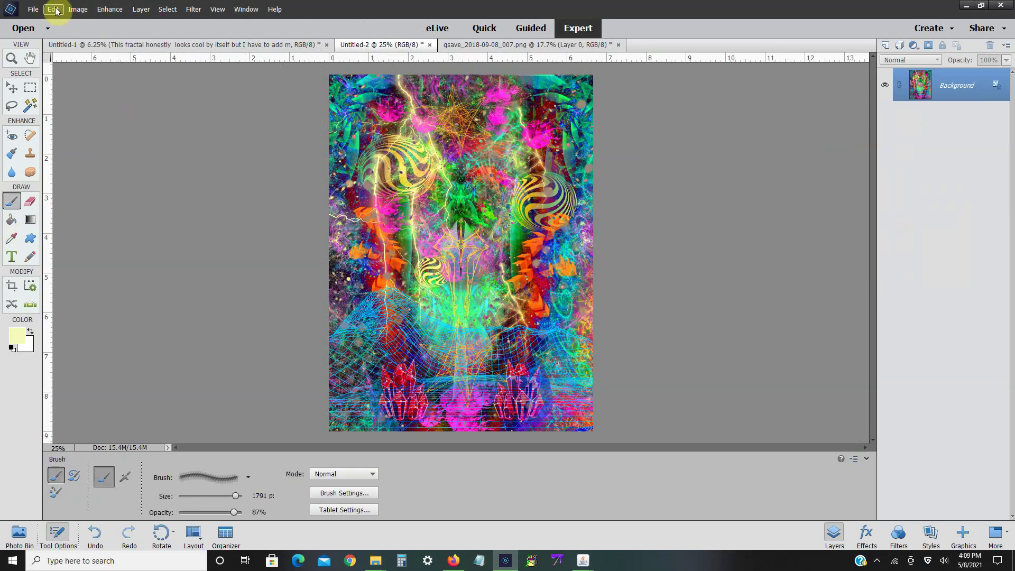
# - Resize the image to 5400 by 7200 pixels without constraining proportions and activate the Rectangular Marquee tool
pyautogui.click(78, 9)
pyautogui.moveTo(81, 74)
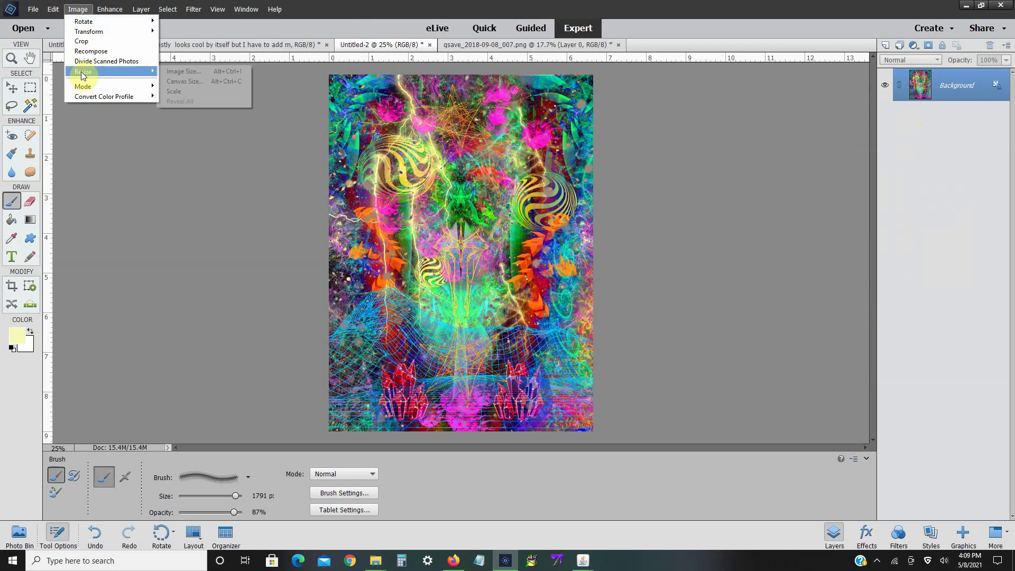
pyautogui.click(203, 74)
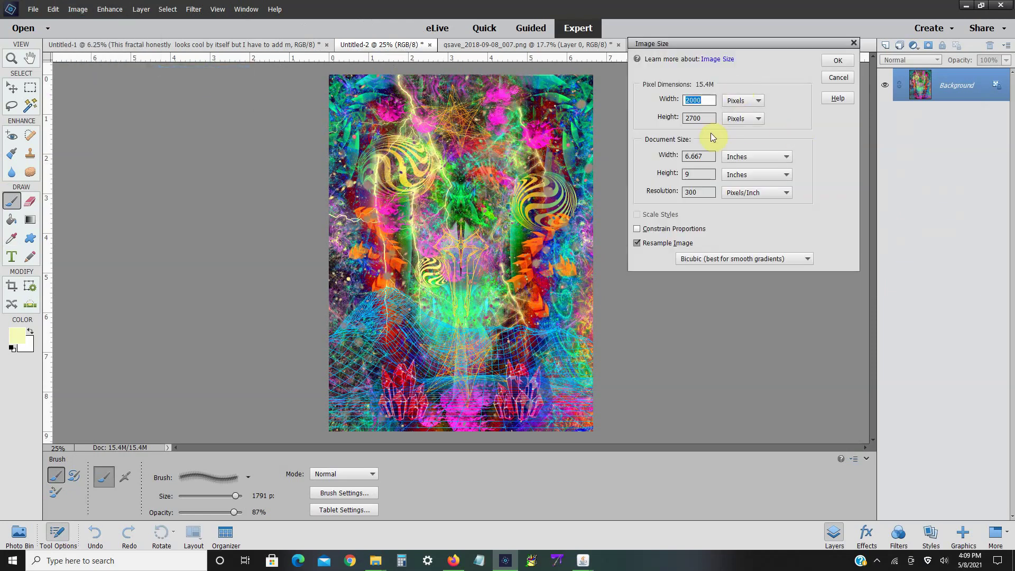
pyautogui.write('5400')
pyautogui.click(701, 118)
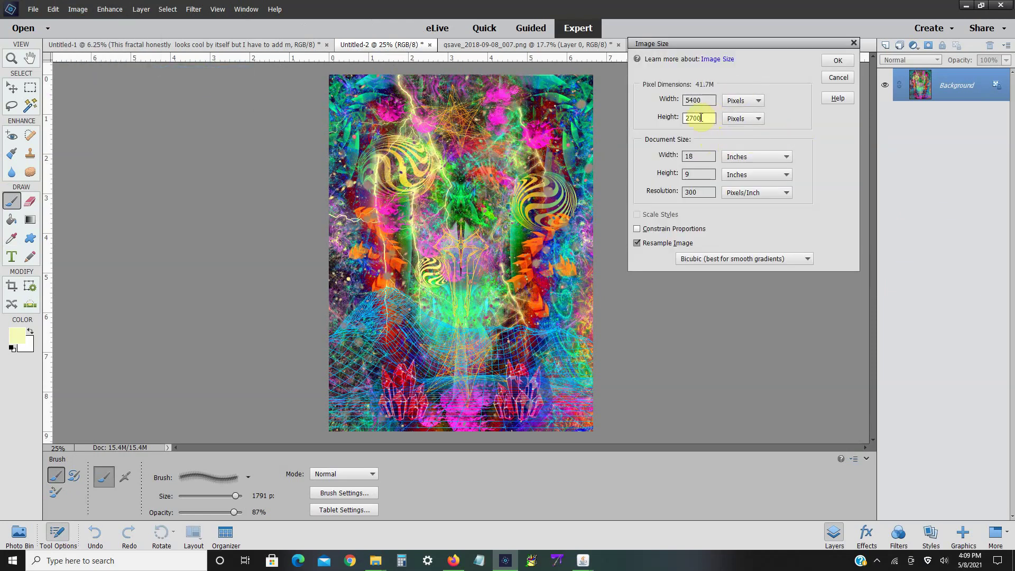
pyautogui.moveTo(701, 117); pyautogui.dragTo(646, 120)
pyautogui.write('7200')
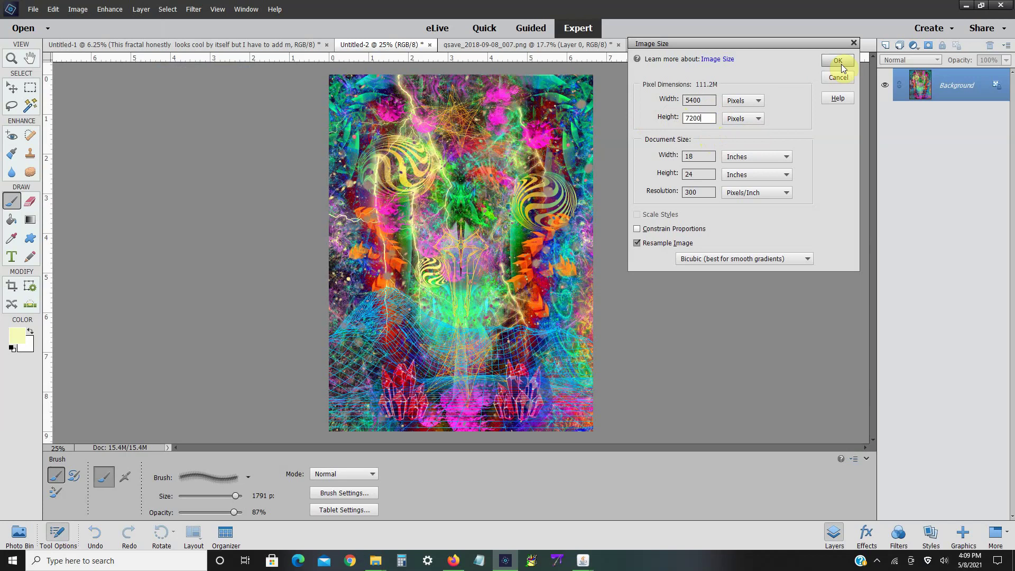
pyautogui.click(840, 62)
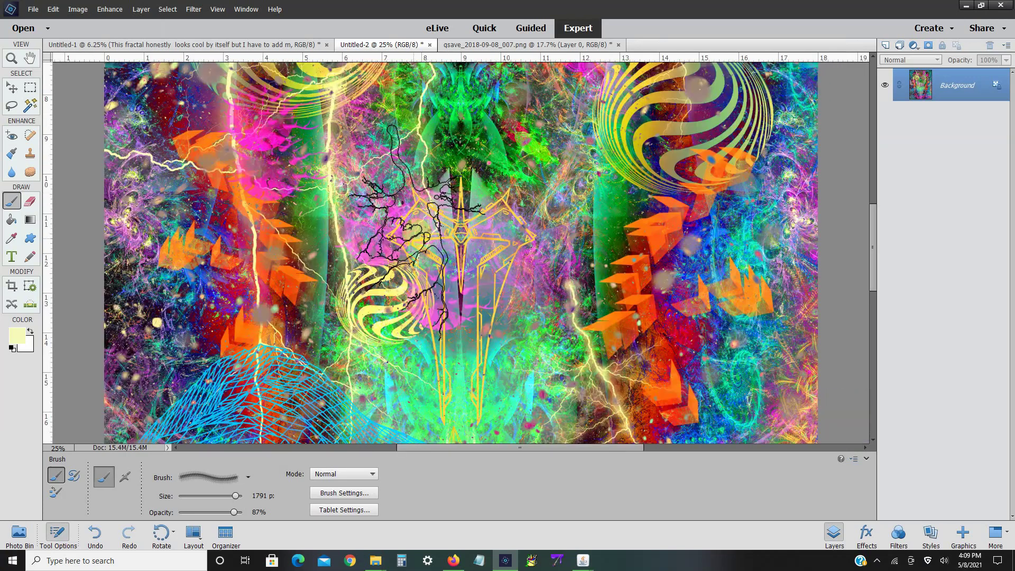
pyautogui.click(30, 88)
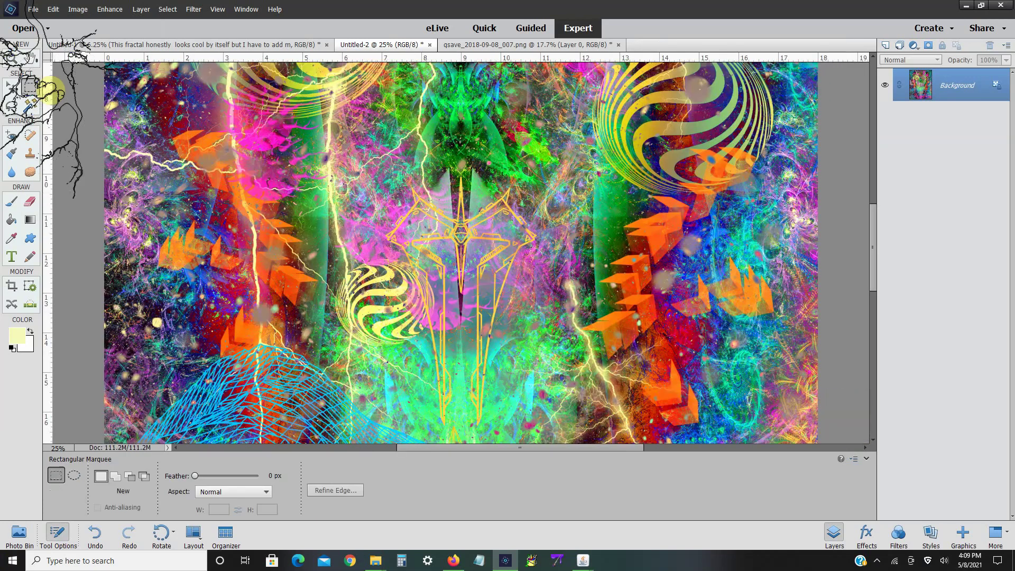
pyautogui.hotkey('ctrl', '0')
pyautogui.hotkey('ctrl', '0')
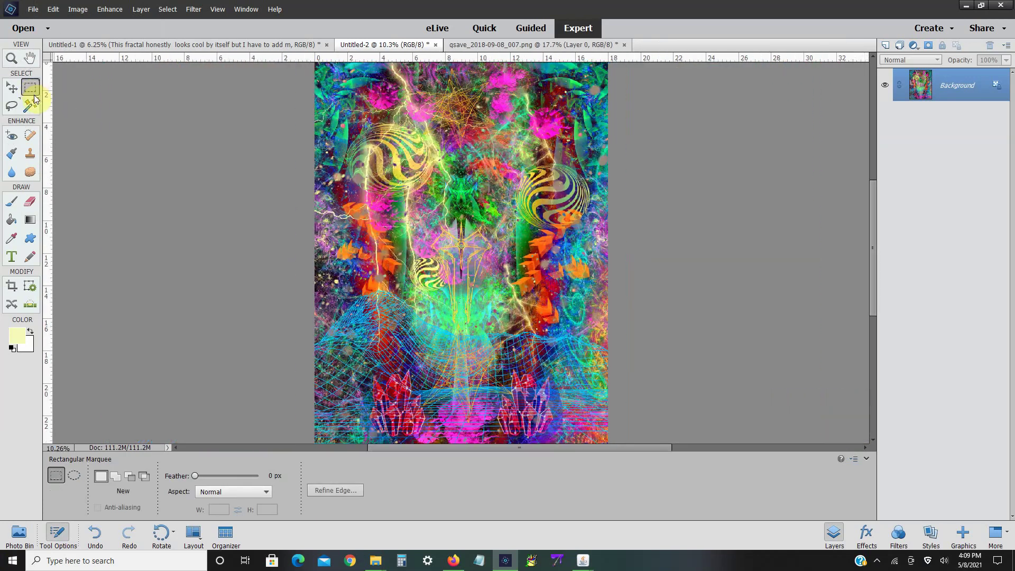
# - Undo the image resize, the last Hue/Saturation adjustment and the Levels adjustment
pyautogui.click(53, 8)
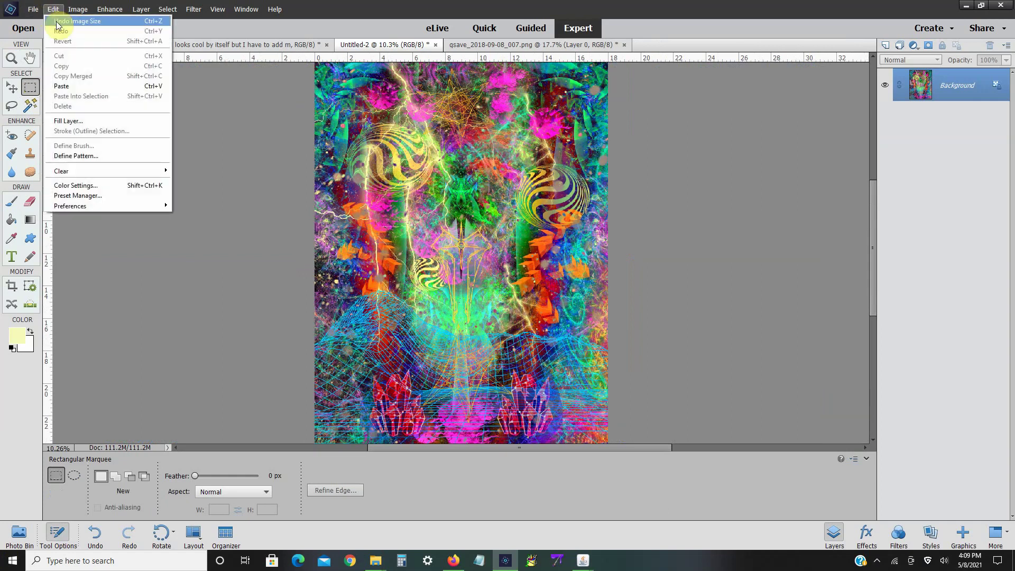
pyautogui.click(60, 23)
pyautogui.click(53, 10)
pyautogui.click(57, 21)
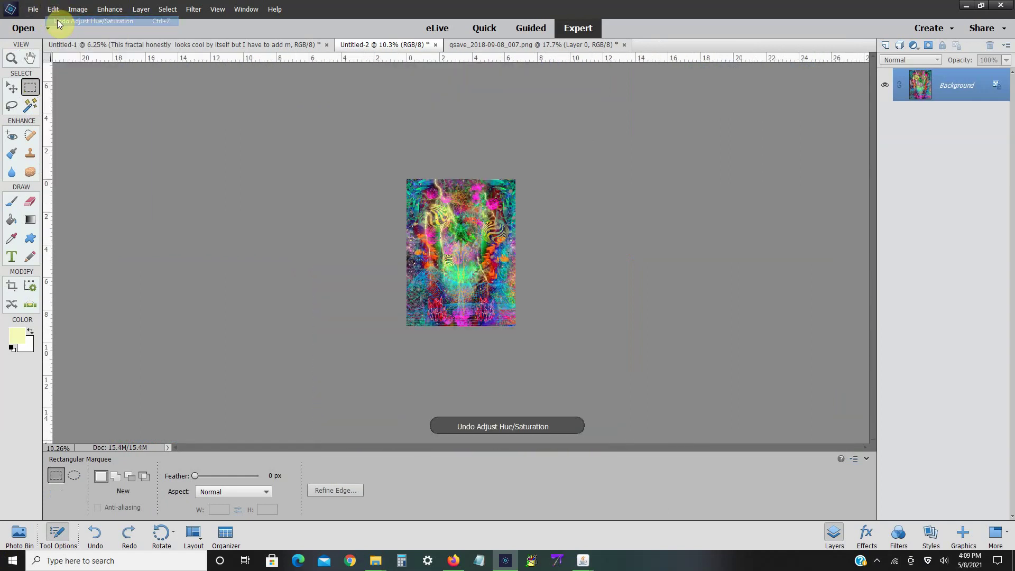
pyautogui.click(53, 9)
pyautogui.click(56, 21)
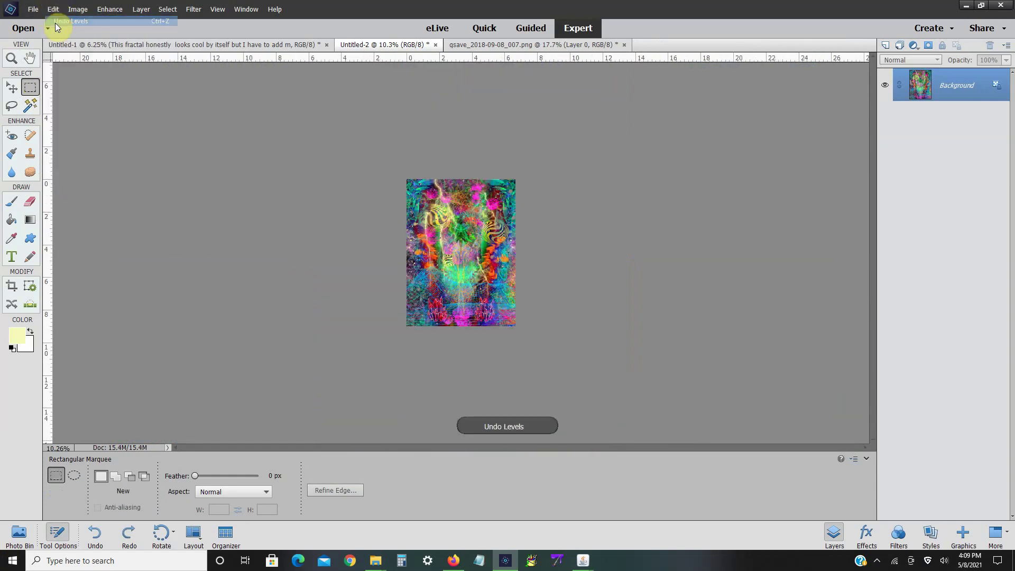
# - Redo the Levels adjustment, the Hue/Saturation adjustment and the image resize
pyautogui.click(53, 9)
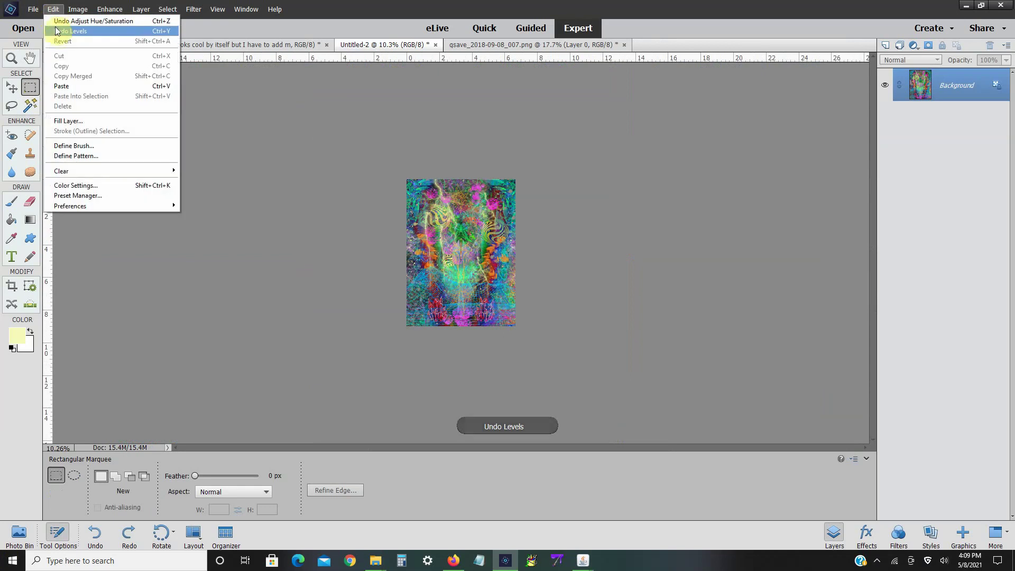
pyautogui.click(55, 32)
pyautogui.click(53, 10)
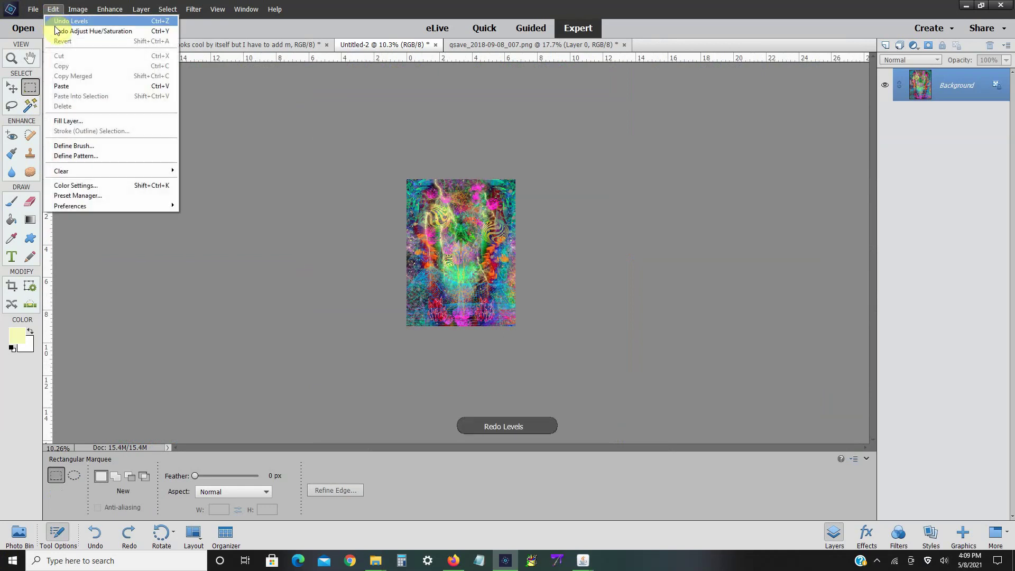
pyautogui.click(55, 32)
pyautogui.click(54, 9)
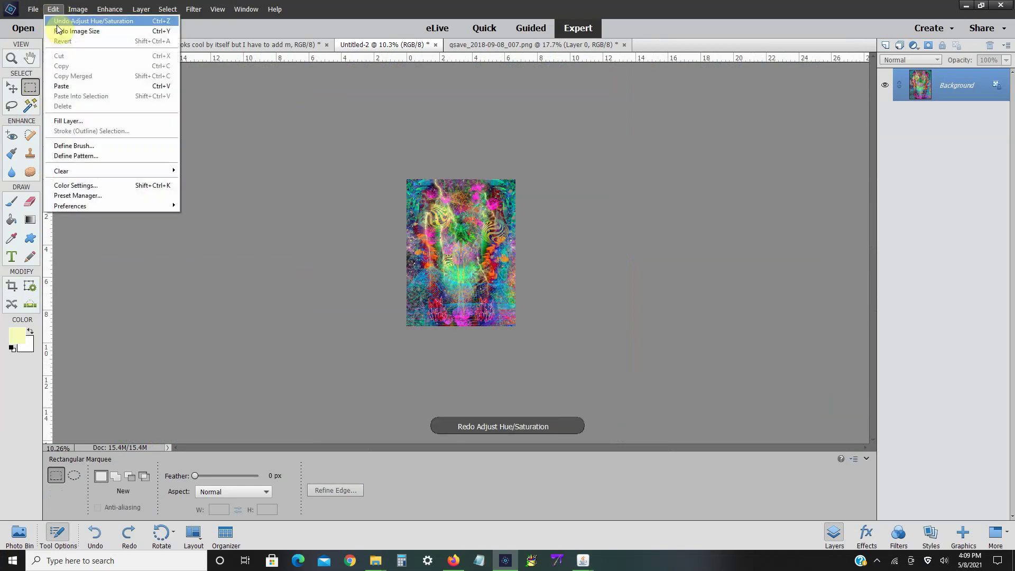
pyautogui.click(58, 32)
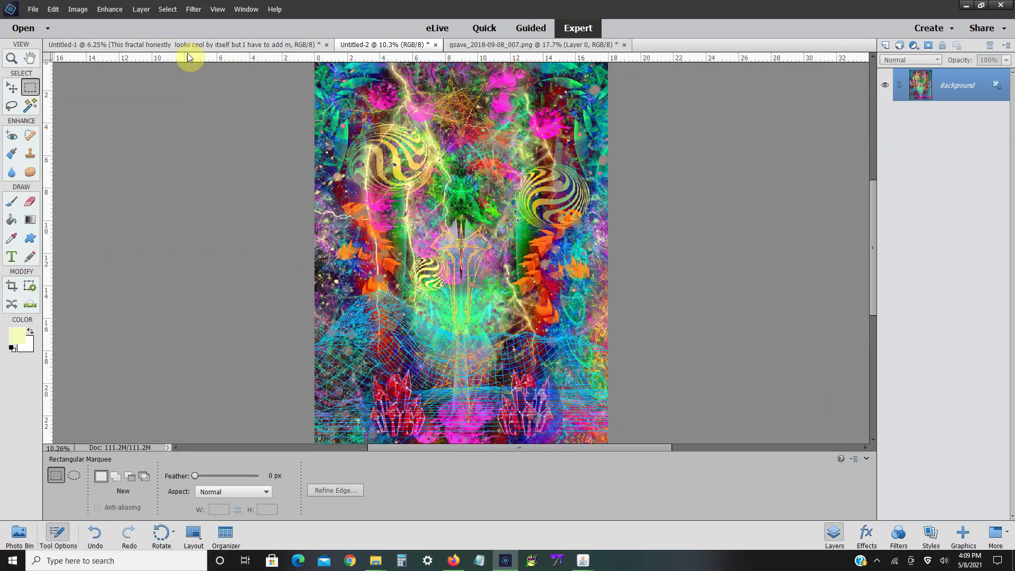
# - Undo the resize and all color, levels and shadow adjustments back through the image flattening to restore the separate layers
pyautogui.click(62, 22)
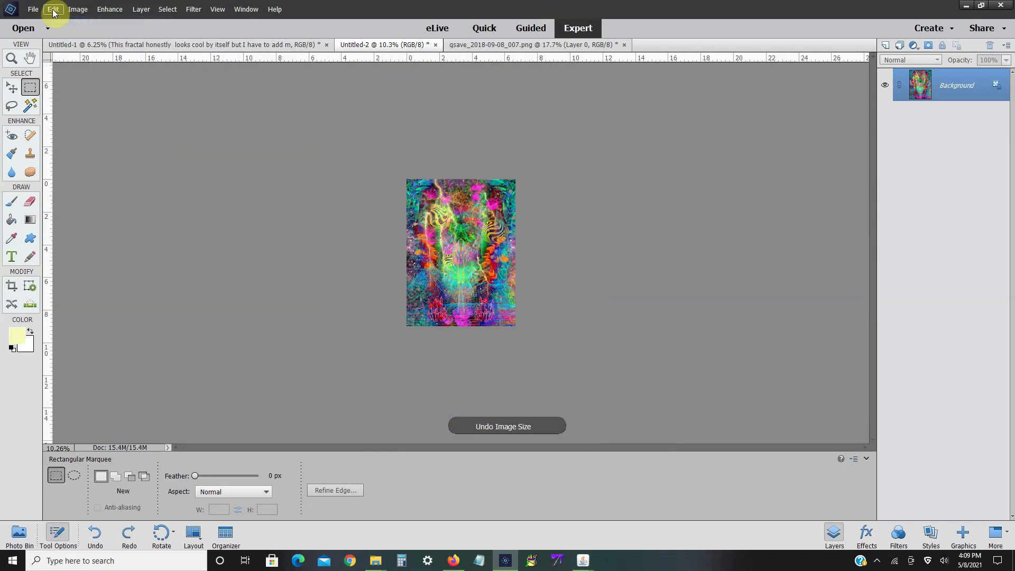
pyautogui.click(53, 9)
pyautogui.click(56, 21)
pyautogui.click(53, 9)
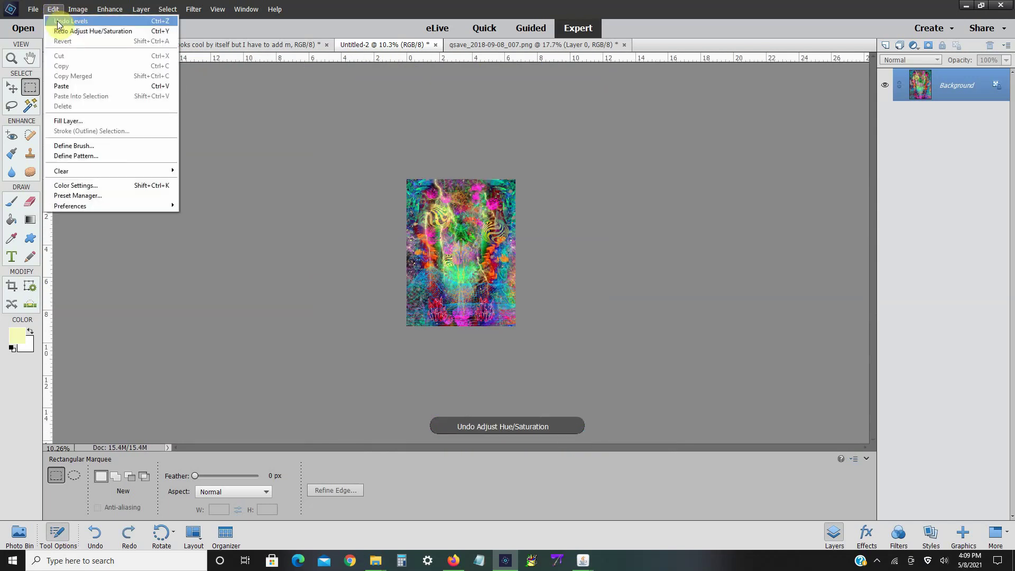
pyautogui.click(57, 21)
pyautogui.click(53, 9)
pyautogui.click(58, 21)
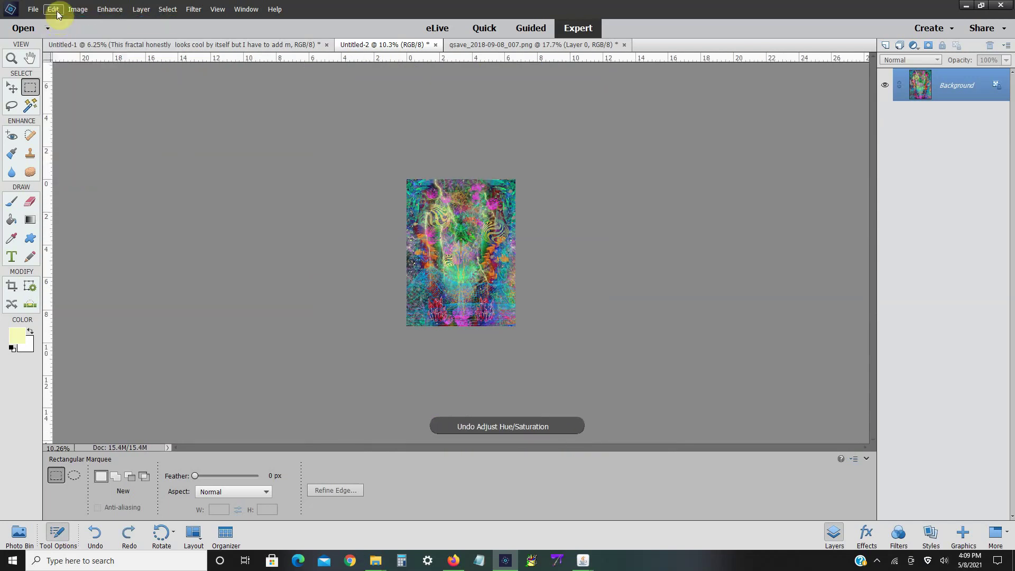
pyautogui.click(53, 9)
pyautogui.click(58, 20)
pyautogui.click(53, 9)
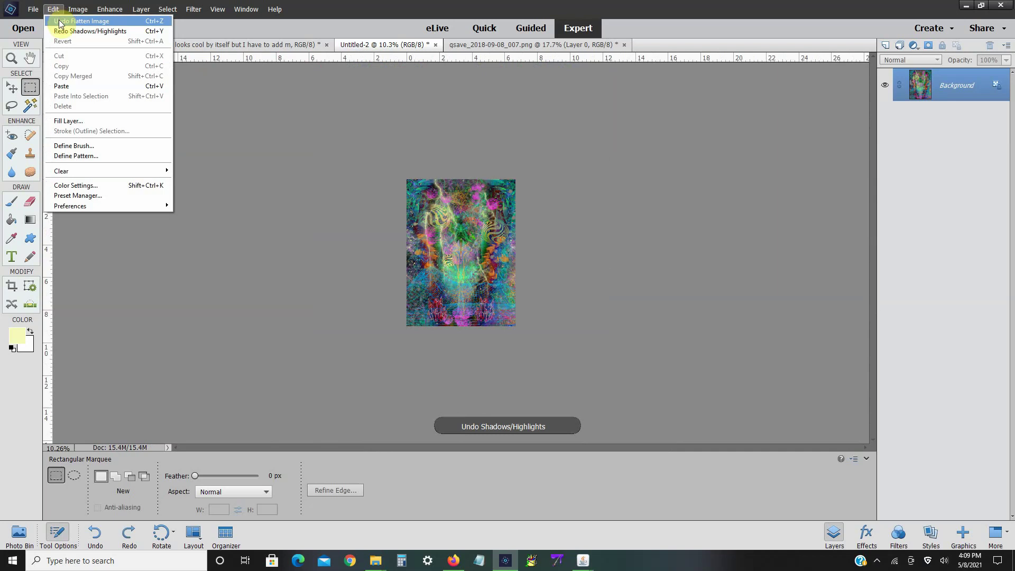
pyautogui.click(59, 20)
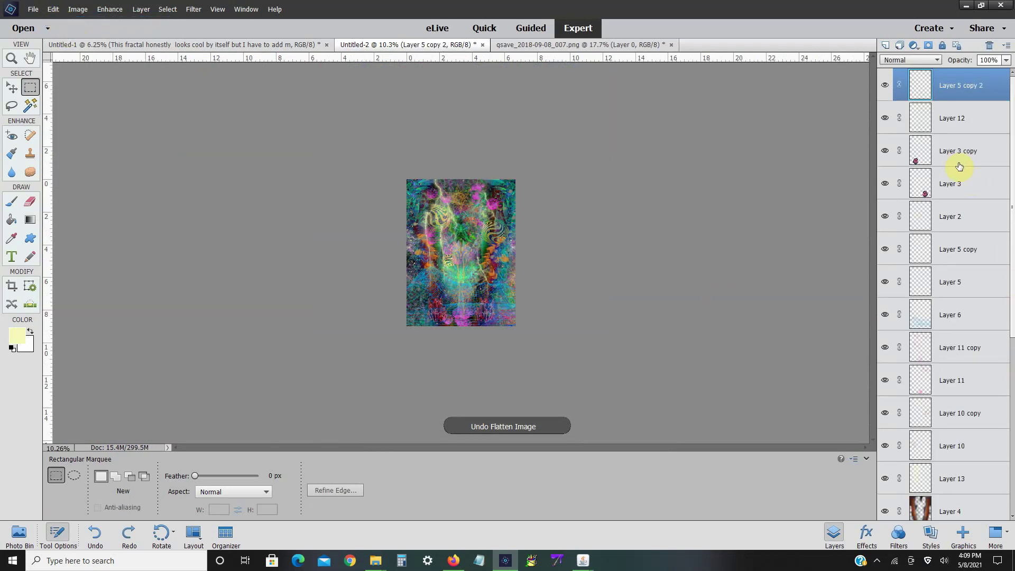
# - Merge Layer 3 copy down into Layer 3 and set the merged crystal layer's blend mode to Hard Mix
pyautogui.rightClick(957, 163)
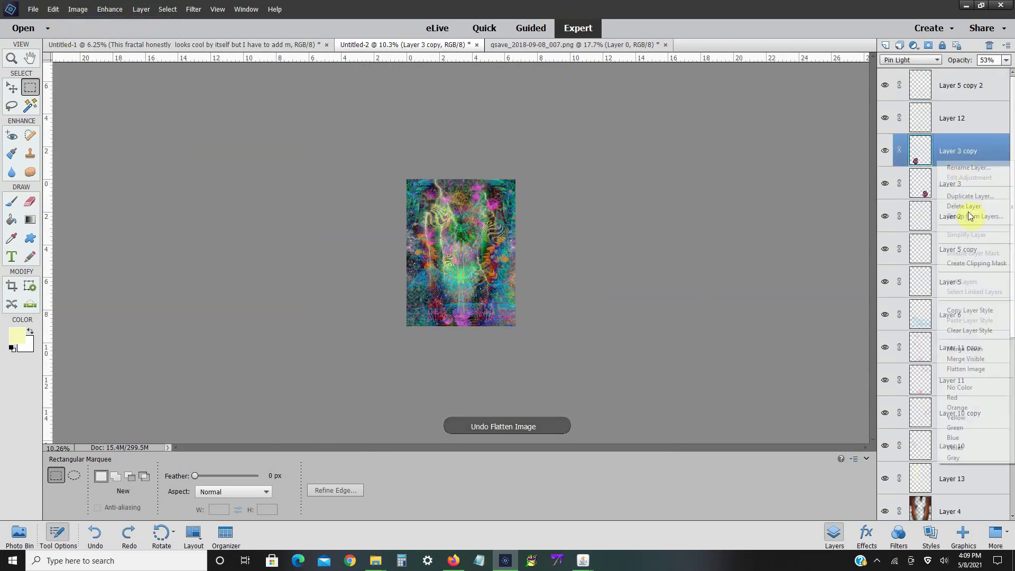
pyautogui.click(967, 353)
pyautogui.scroll(5, 647, 309)
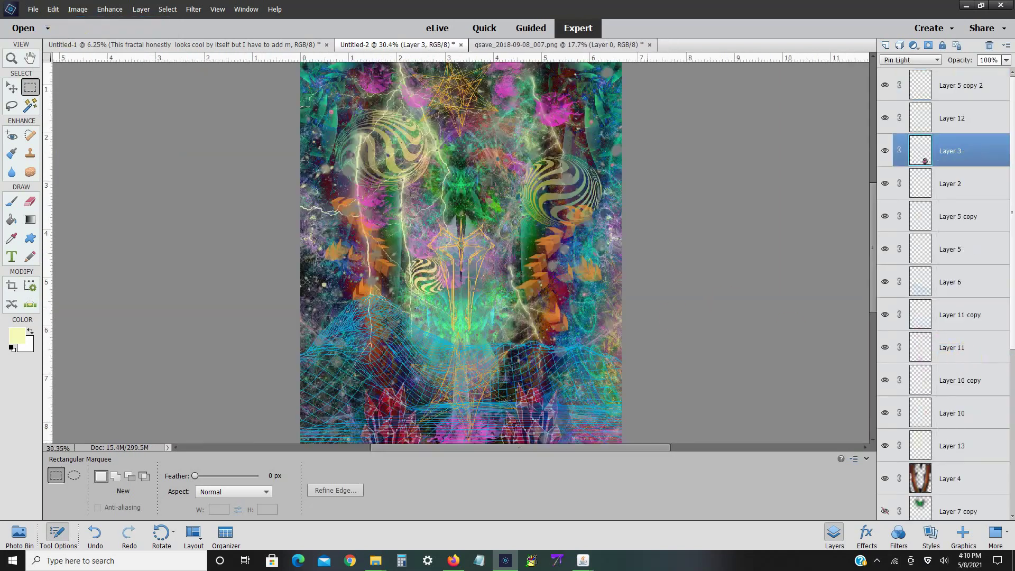
pyautogui.scroll(-2, 666, 306)
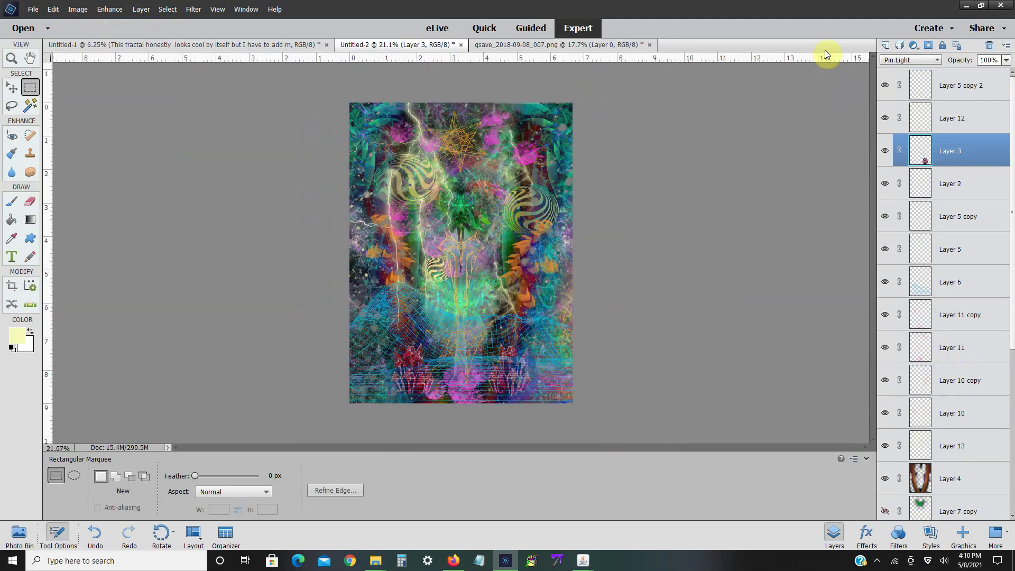
pyautogui.click(898, 59)
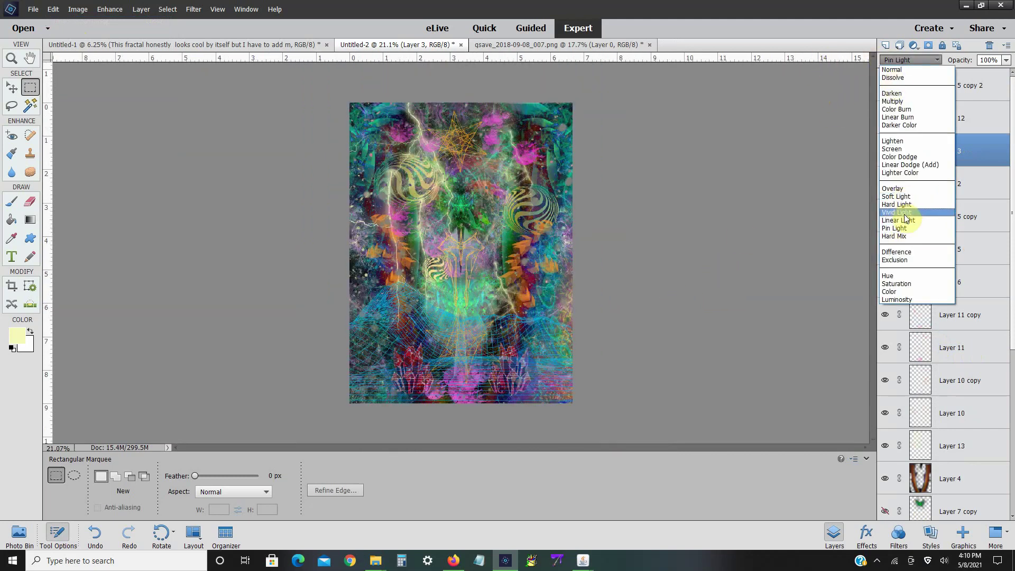
pyautogui.click(902, 234)
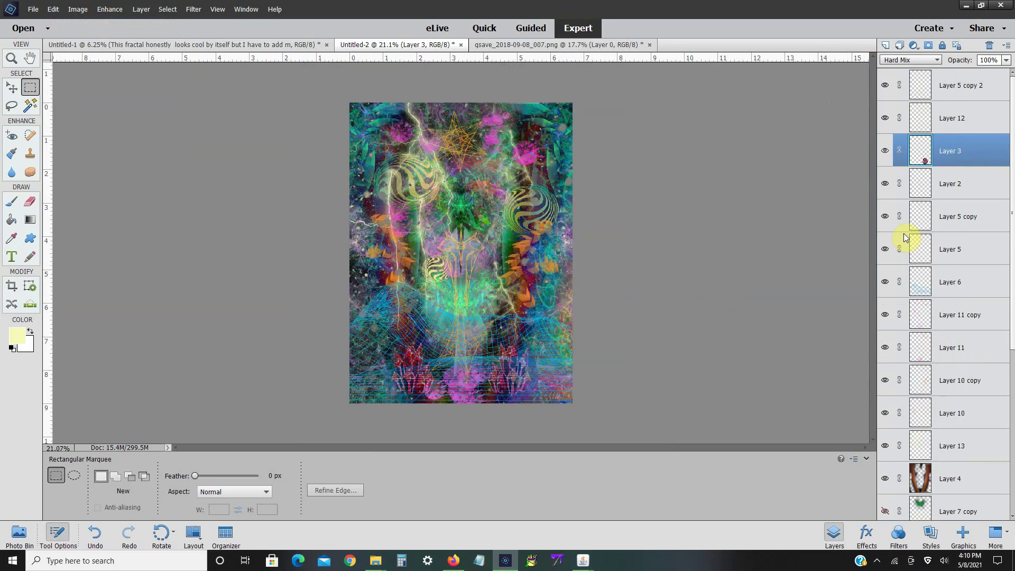
# - Set Layer 3's blend mode to Screen, raise its saturation to +54 and lower its lightness slightly with Hue/Saturation
pyautogui.click(923, 59)
pyautogui.click(913, 147)
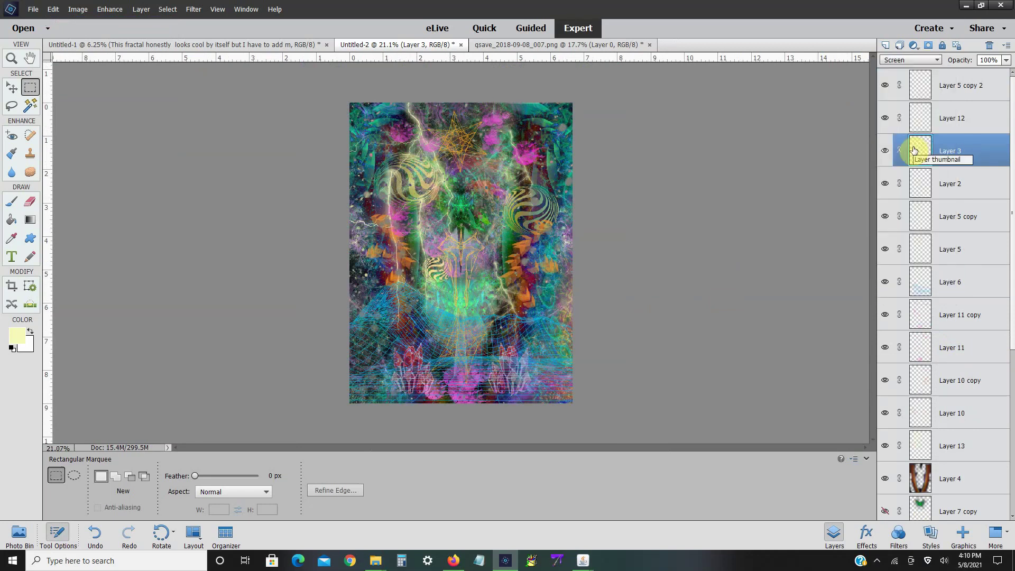
pyautogui.click(117, 11)
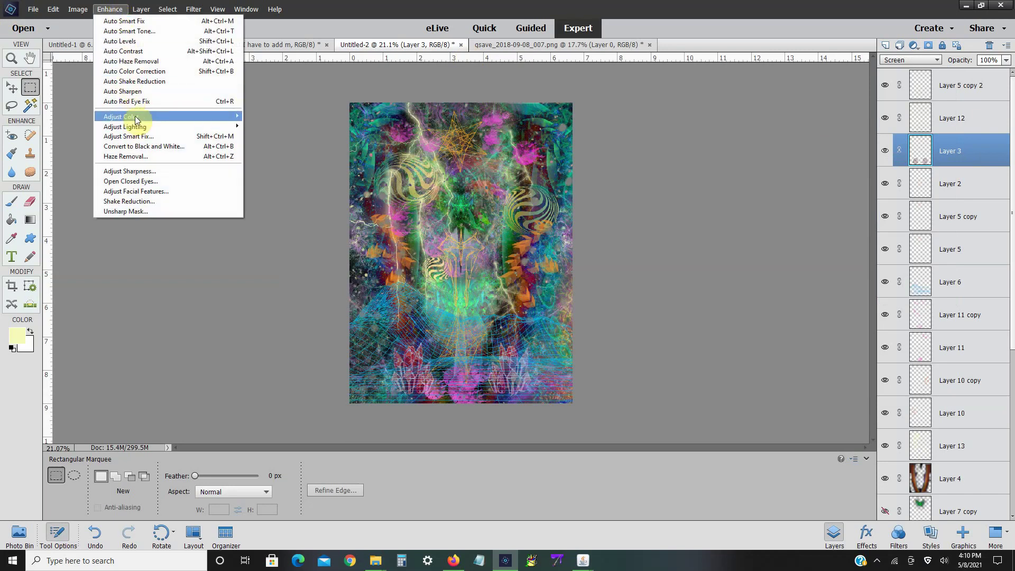
pyautogui.moveTo(136, 117)
pyautogui.click(313, 126)
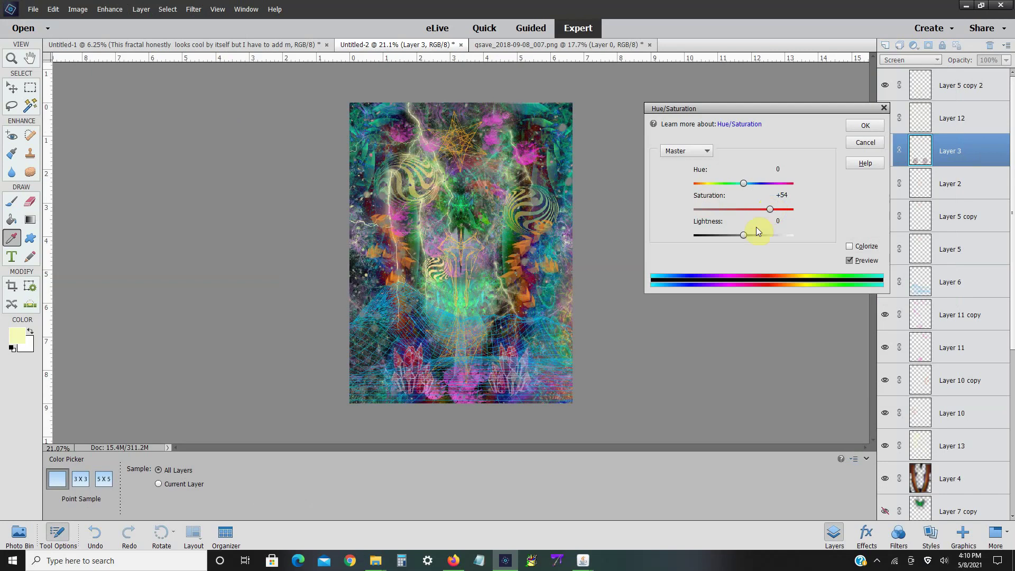
pyautogui.moveTo(743, 237)
pyautogui.mouseDown()
pyautogui.moveTo(762, 236)
pyautogui.moveTo(735, 242)
pyautogui.mouseUp()
pyautogui.click(862, 125)
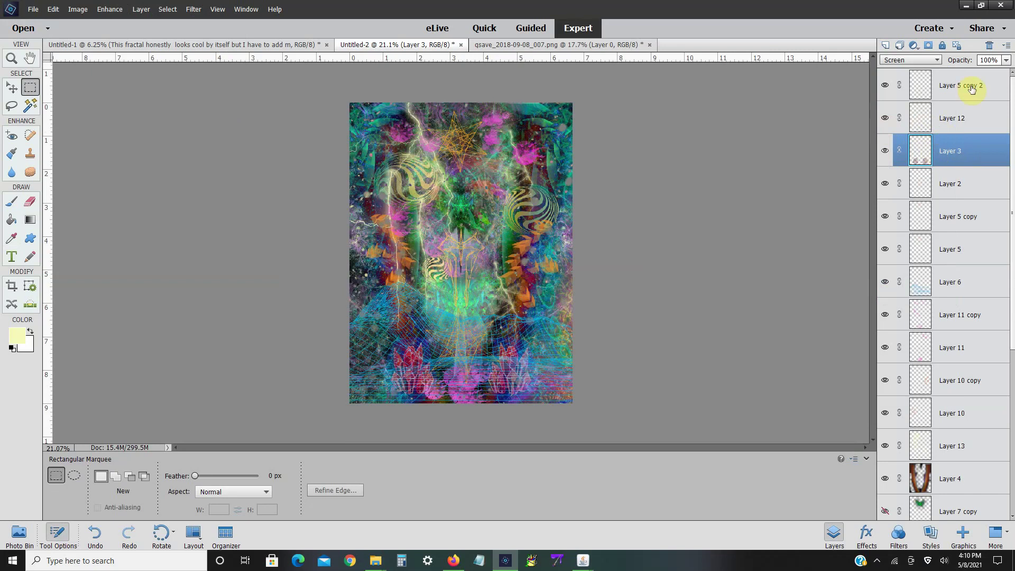
# - Reduce Layer 3's opacity to 75% and flatten the image, discarding the hidden layers
pyautogui.click(1006, 59)
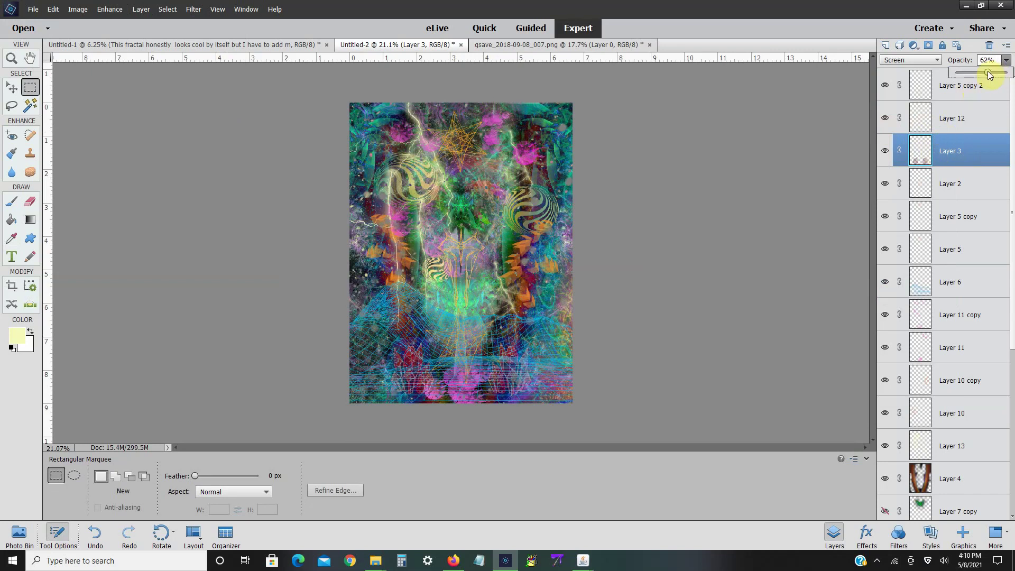
pyautogui.rightClick(947, 154)
pyautogui.click(957, 353)
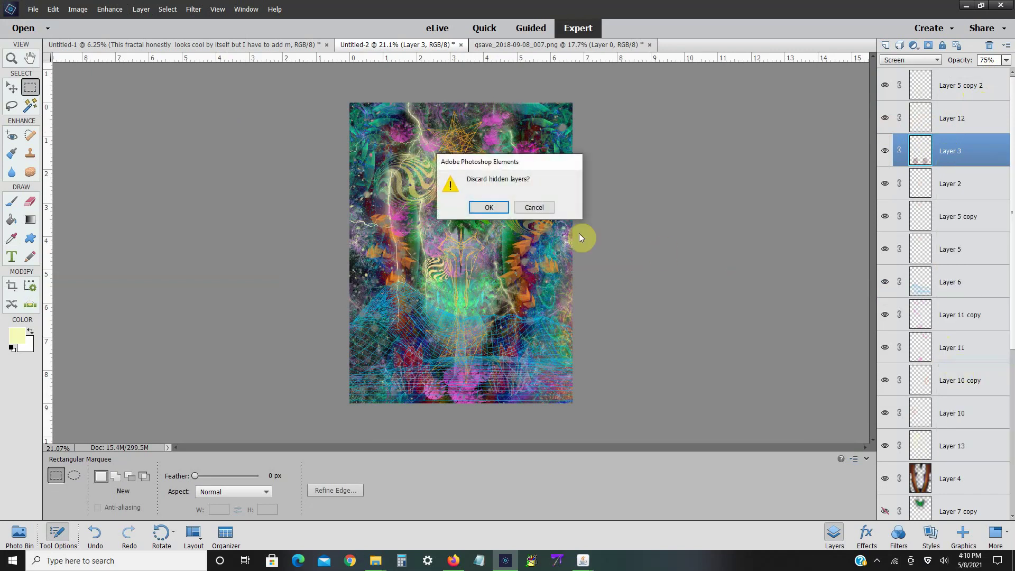
pyautogui.click(497, 211)
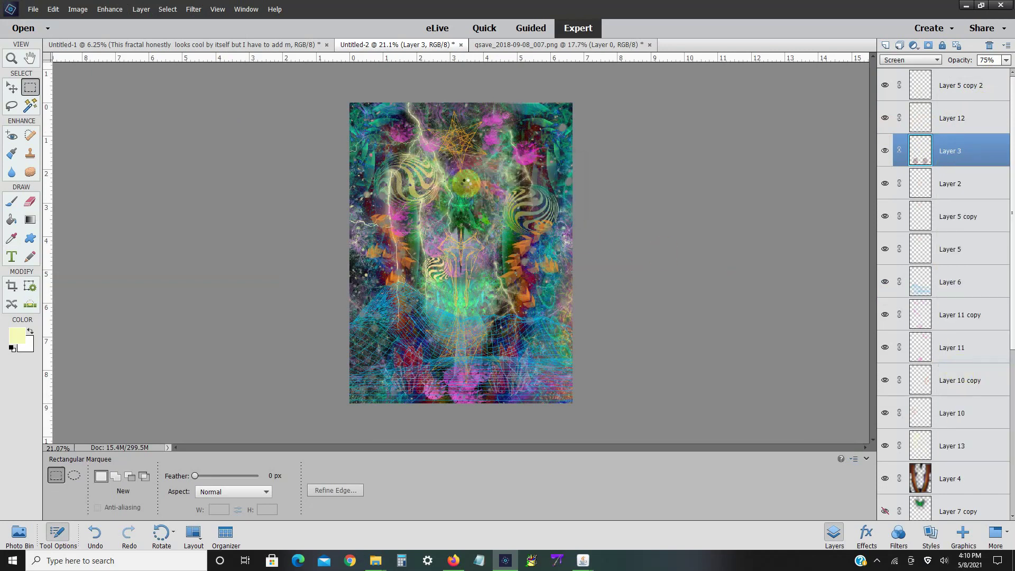
# - Apply Shadows/Highlights to the flattened image with Lighten Shadows at 19% and slightly reduced midtone contrast
pyautogui.click(110, 9)
pyautogui.moveTo(148, 126)
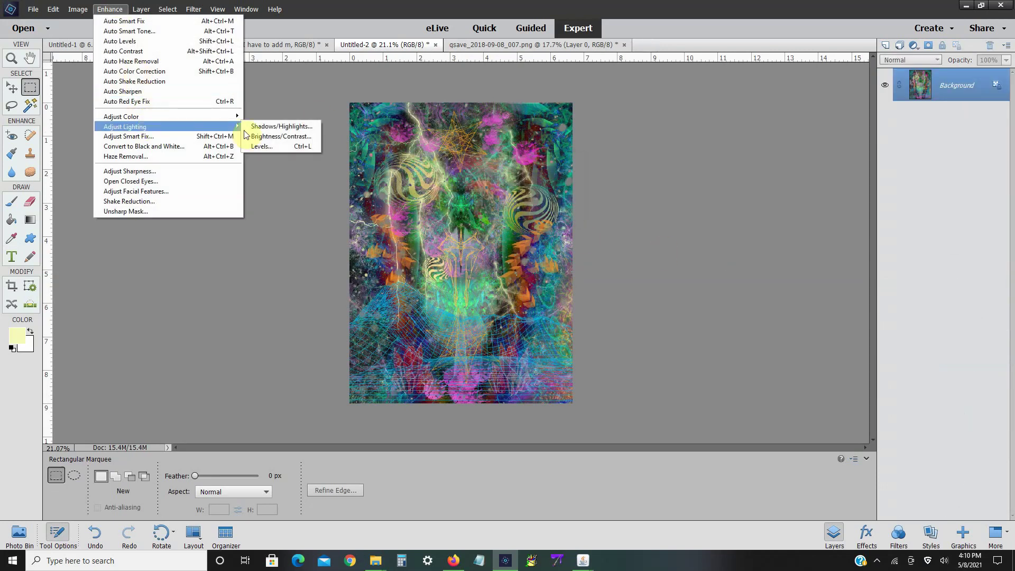
pyautogui.click(268, 127)
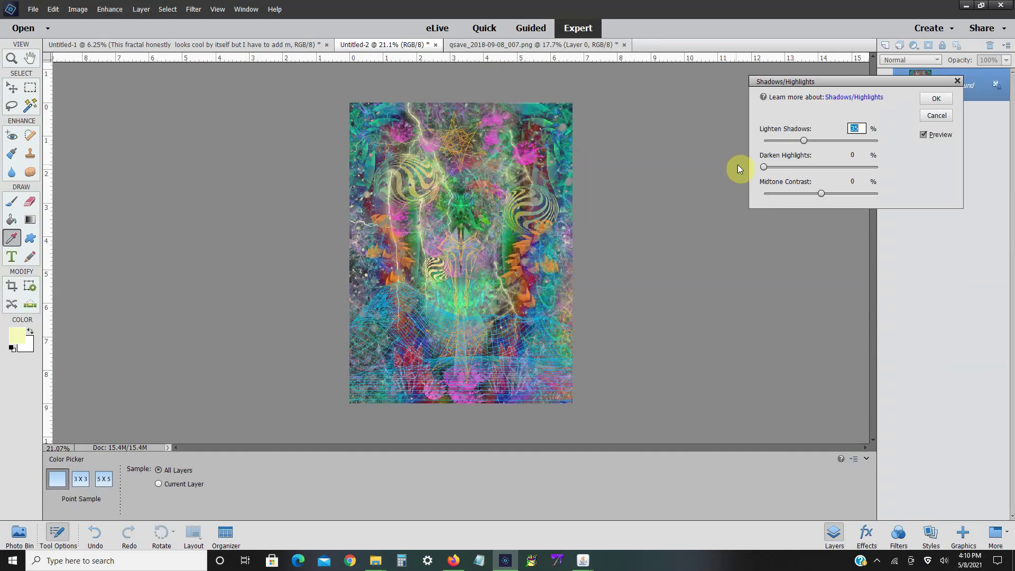
pyautogui.moveTo(804, 140); pyautogui.dragTo(785, 140)
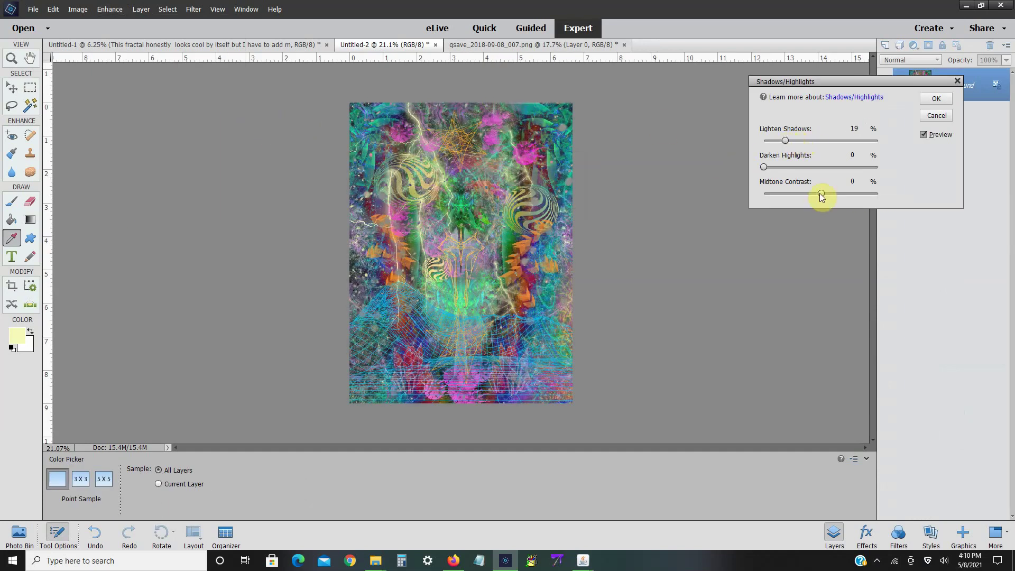
pyautogui.moveTo(803, 195); pyautogui.dragTo(813, 194)
pyautogui.click(934, 99)
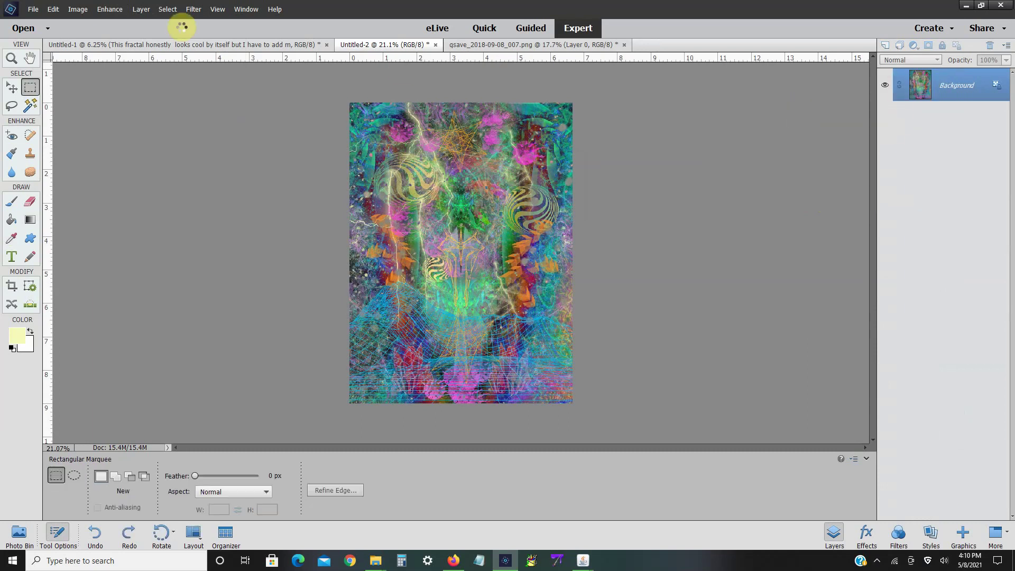
# - Start a Levels adjustment with the RGB white input at 219 and lower the red channel's white input
pyautogui.click(109, 9)
pyautogui.moveTo(140, 129)
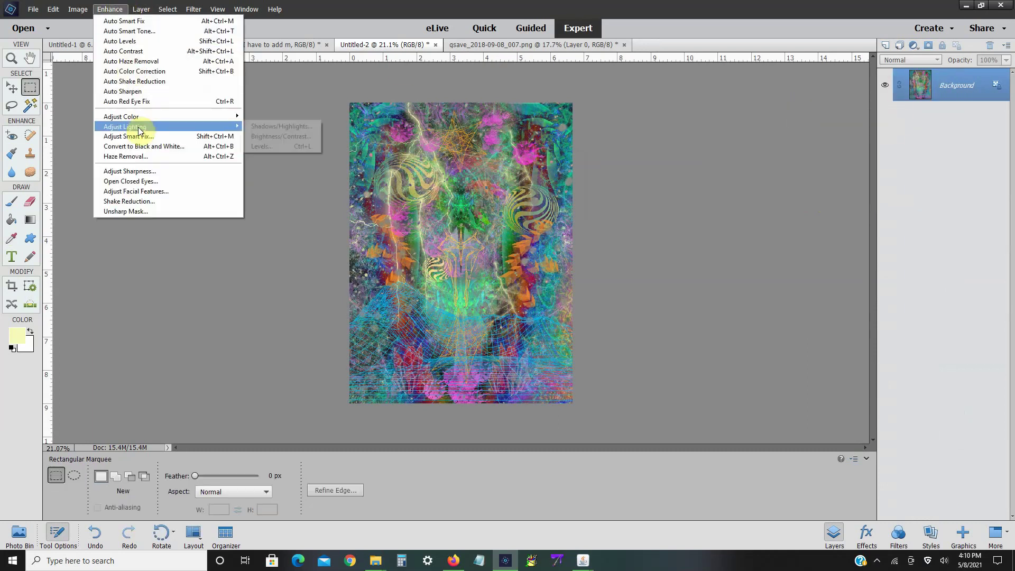
pyautogui.click(274, 147)
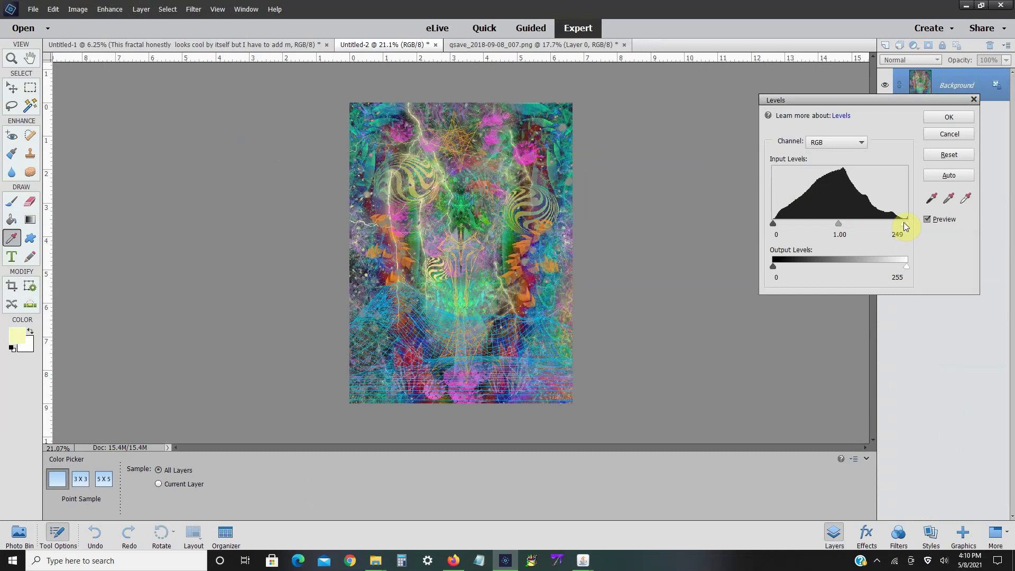
pyautogui.moveTo(904, 222); pyautogui.dragTo(887, 222)
pyautogui.click(861, 142)
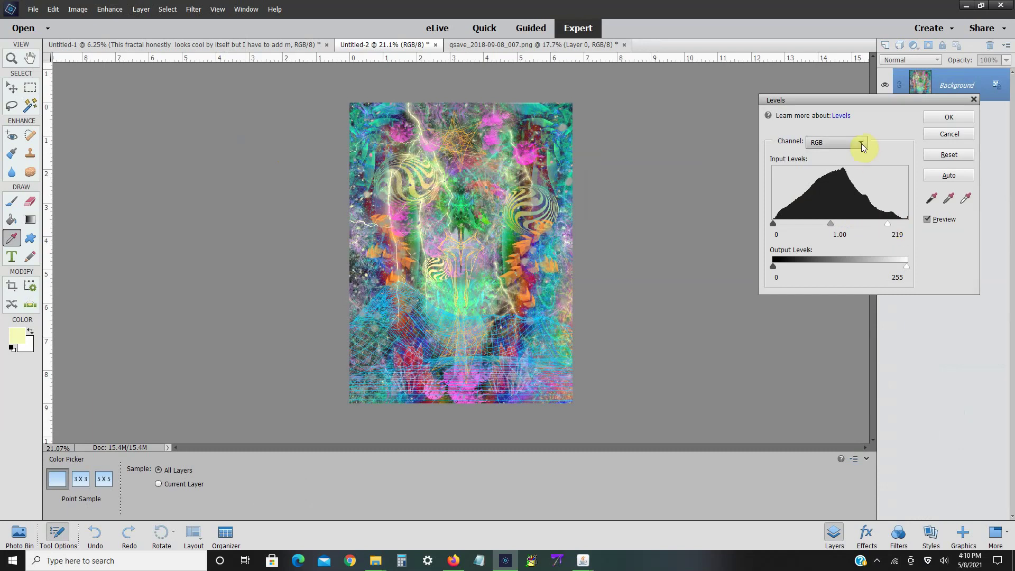
pyautogui.click(857, 161)
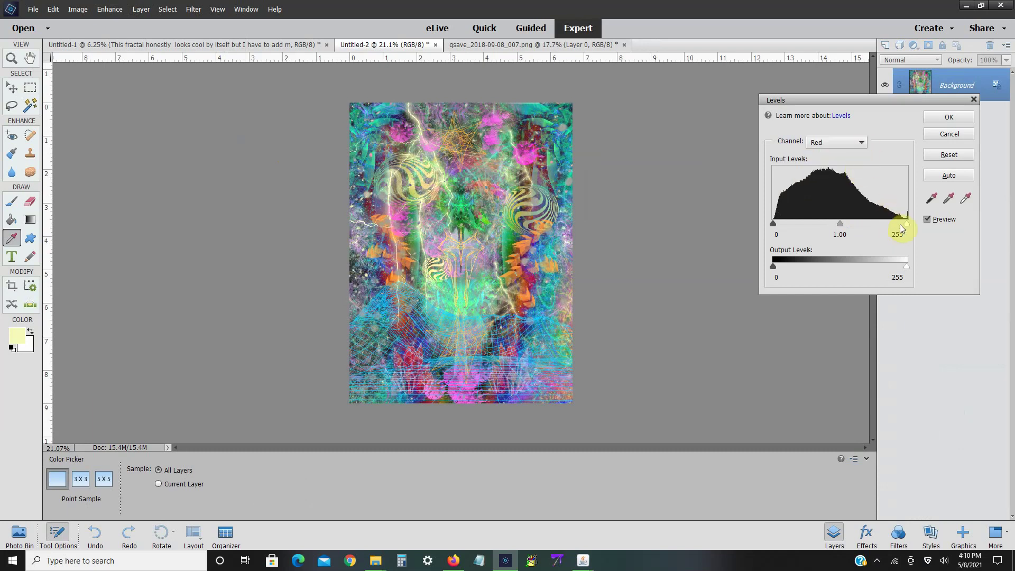
pyautogui.moveTo(886, 223); pyautogui.dragTo(888, 224)
# - In Levels, set the green channel's black input to 14 and the blue channel's midtone input to about 1.09
pyautogui.click(856, 142)
pyautogui.click(846, 170)
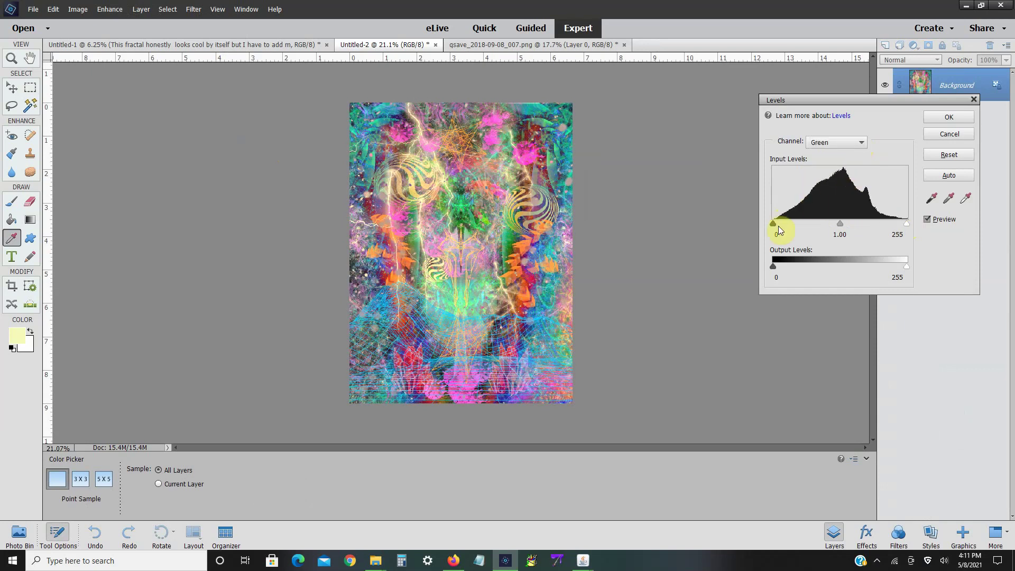
pyautogui.moveTo(774, 224)
pyautogui.mouseDown()
pyautogui.moveTo(793, 224)
pyautogui.moveTo(780, 227)
pyautogui.mouseUp()
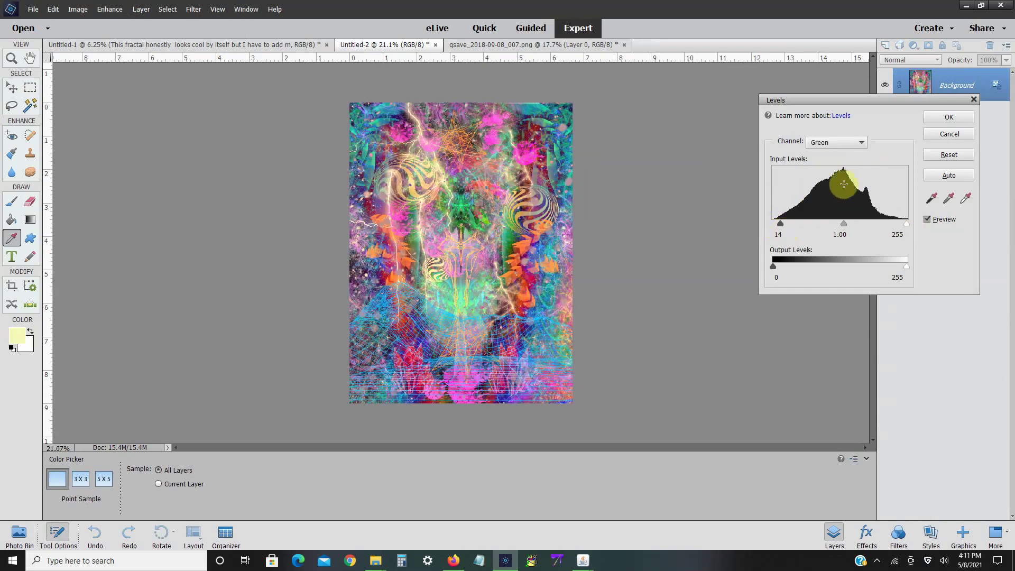
pyautogui.click(844, 142)
pyautogui.click(840, 174)
pyautogui.moveTo(842, 228)
pyautogui.mouseDown()
pyautogui.moveTo(868, 230)
pyautogui.moveTo(828, 236)
pyautogui.moveTo(838, 229)
pyautogui.mouseUp()
pyautogui.moveTo(906, 229)
pyautogui.mouseDown()
pyautogui.moveTo(887, 230)
pyautogui.moveTo(907, 228)
pyautogui.mouseUp()
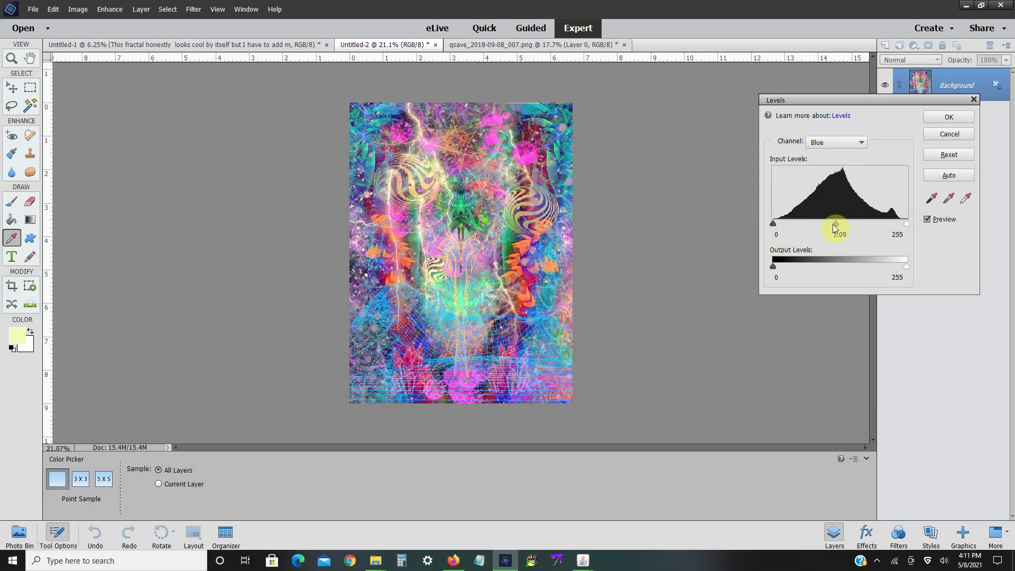
pyautogui.moveTo(774, 224)
pyautogui.mouseDown()
pyautogui.moveTo(781, 227)
pyautogui.moveTo(773, 227)
pyautogui.mouseUp()
# - Return to the green channel in Levels and fine-tune its midtone and white input levels
pyautogui.click(847, 143)
pyautogui.click(844, 178)
pyautogui.click(843, 142)
pyautogui.click(842, 170)
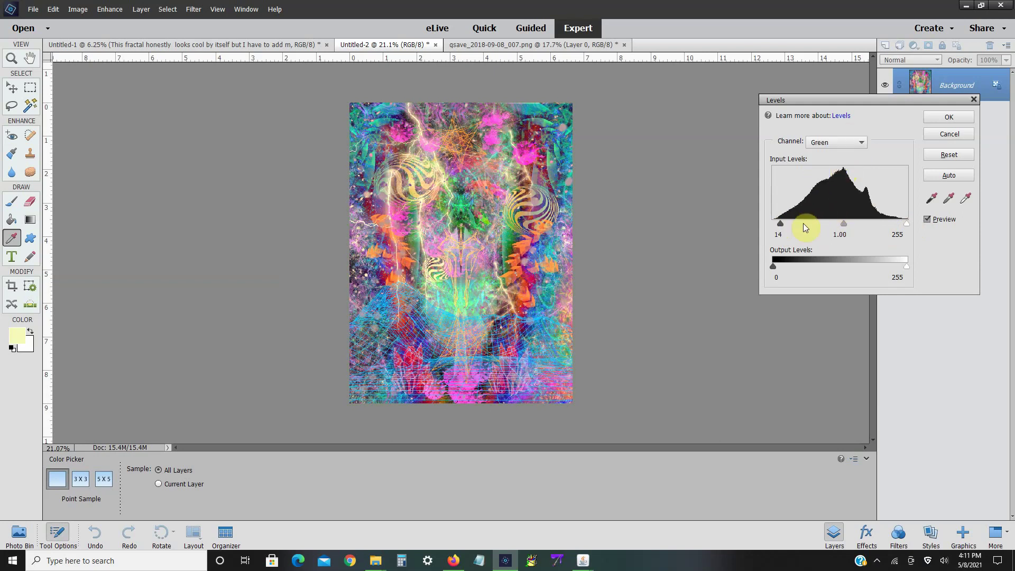
pyautogui.moveTo(897, 223); pyautogui.dragTo(906, 223)
pyautogui.moveTo(841, 224); pyautogui.dragTo(895, 224)
# - Set the RGB white input level to 233, raise the black input slightly and apply the Levels adjustment
pyautogui.click(838, 142)
pyautogui.click(824, 150)
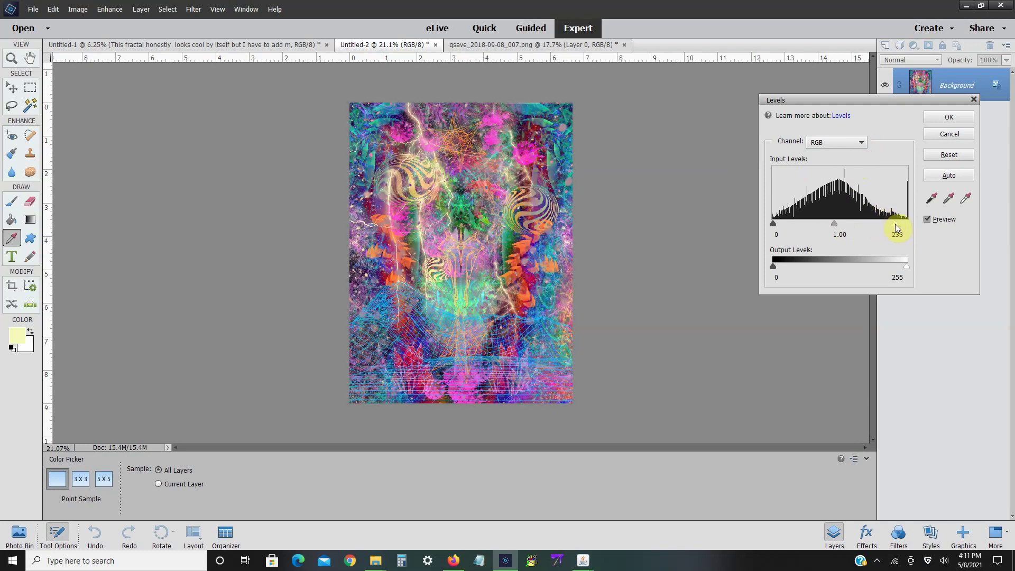
pyautogui.moveTo(774, 224); pyautogui.dragTo(842, 231)
pyautogui.click(946, 117)
pyautogui.press('m')
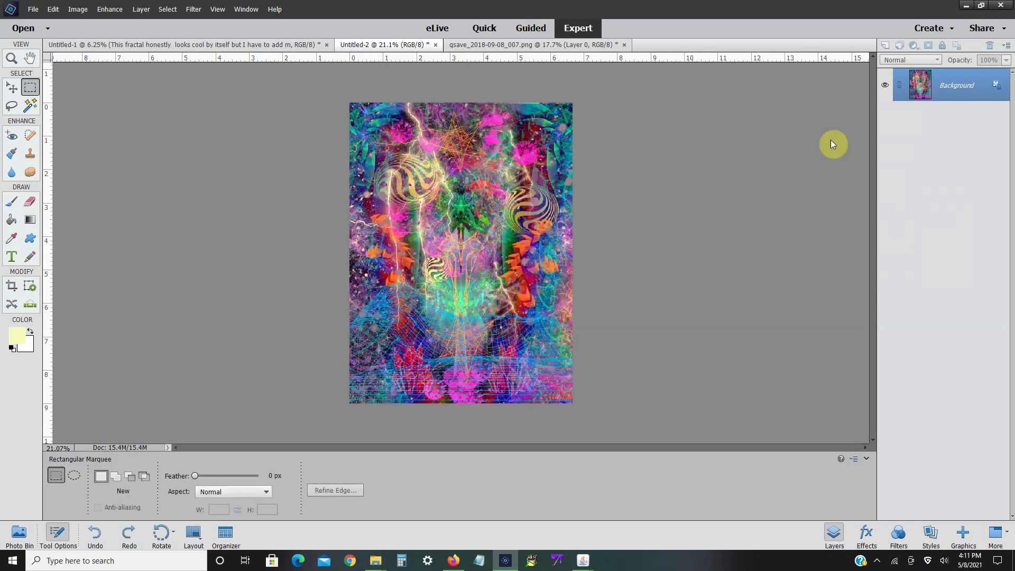
# - Boost the whole image's saturation to about +21 with Hue/Saturation
pyautogui.hotkey('ctrl', '+')
pyautogui.hotkey('ctrl', '-')
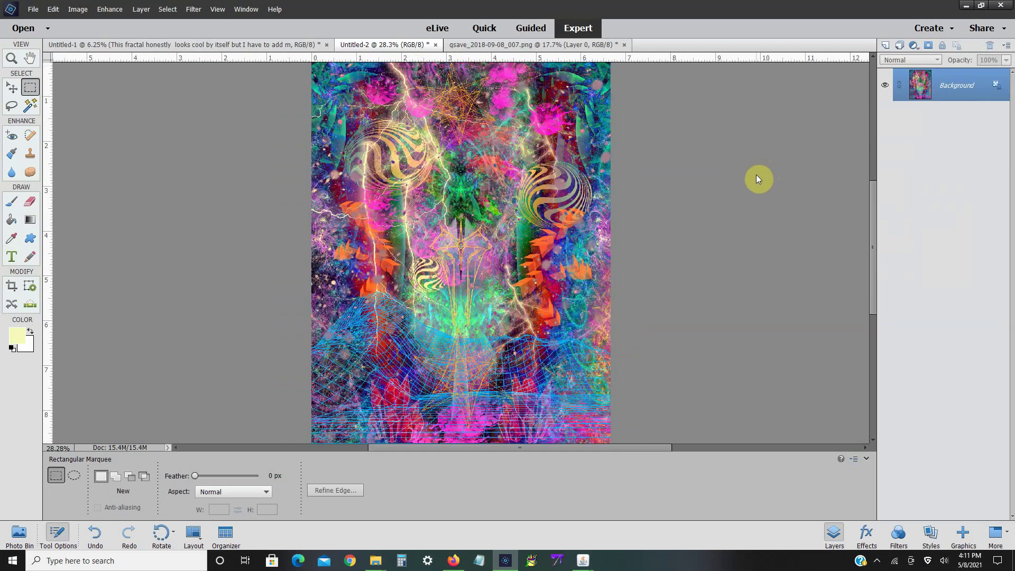
pyautogui.hotkey('ctrl', '-')
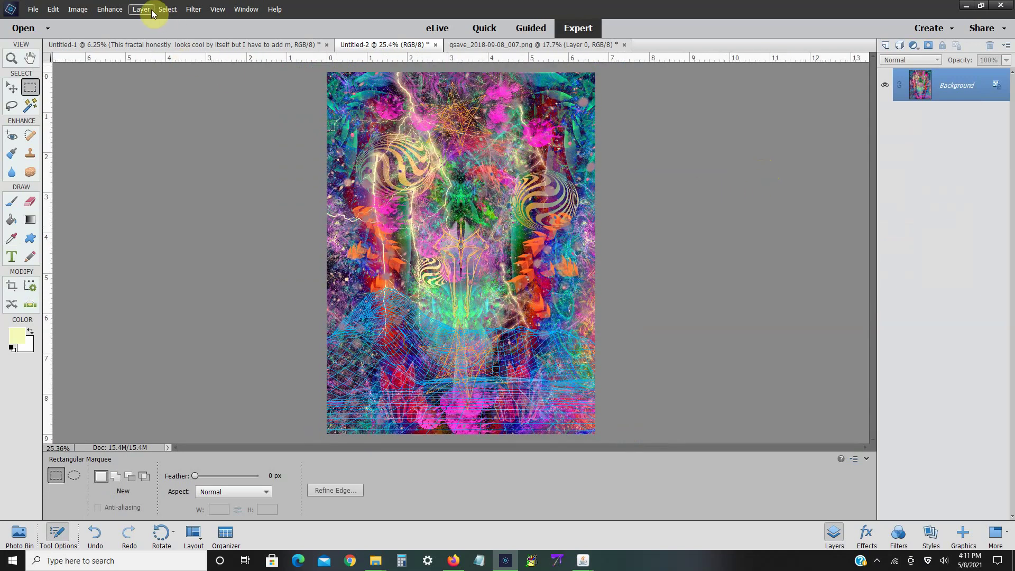
pyautogui.click(109, 9)
pyautogui.moveTo(232, 117)
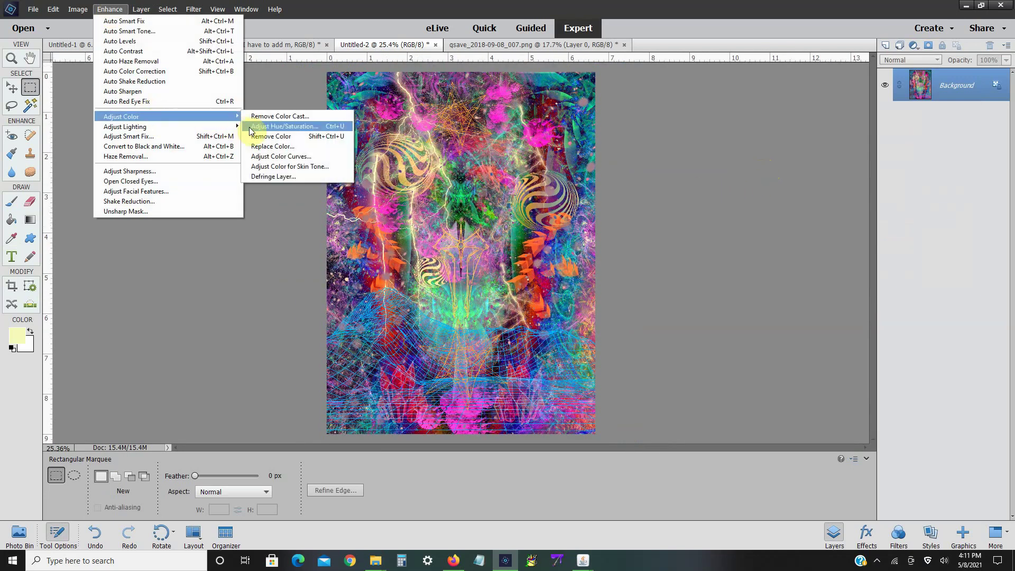
pyautogui.click(280, 125)
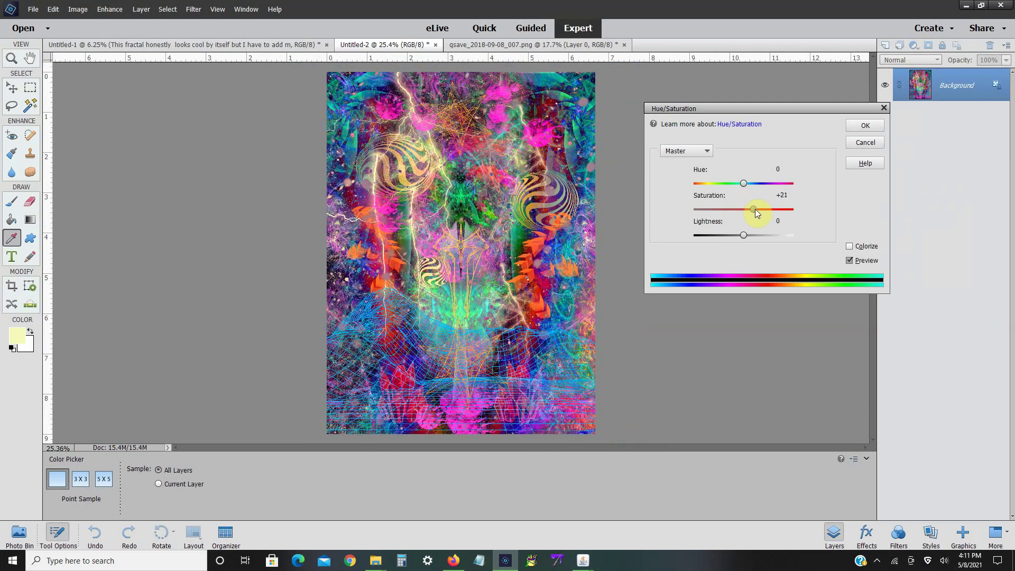
pyautogui.moveTo(754, 210); pyautogui.dragTo(745, 237)
pyautogui.click(855, 126)
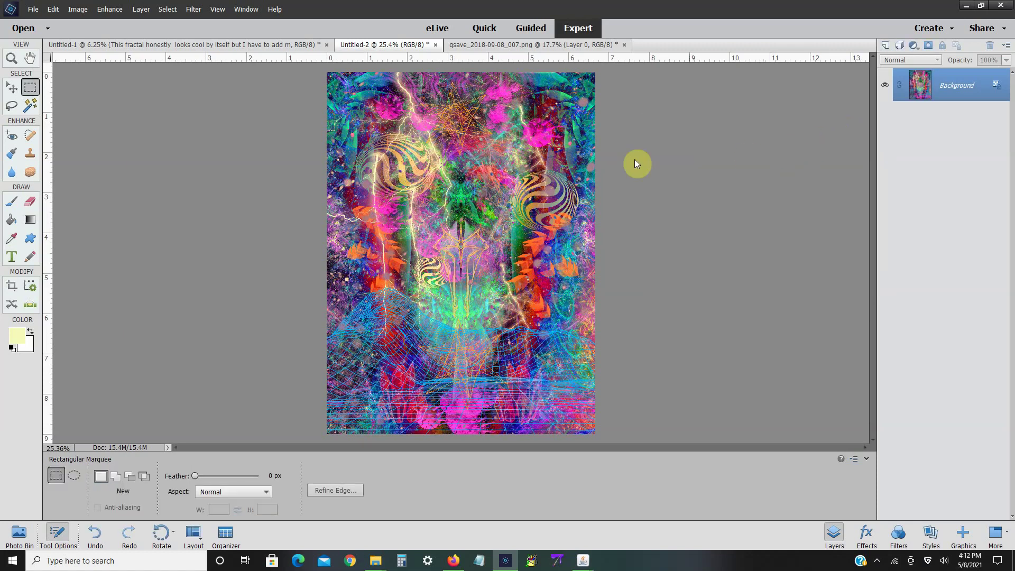
# - Resize the image to 5400 by 7200 pixels with proportions unconstrained
pyautogui.click(33, 9)
pyautogui.moveTo(80, 9)
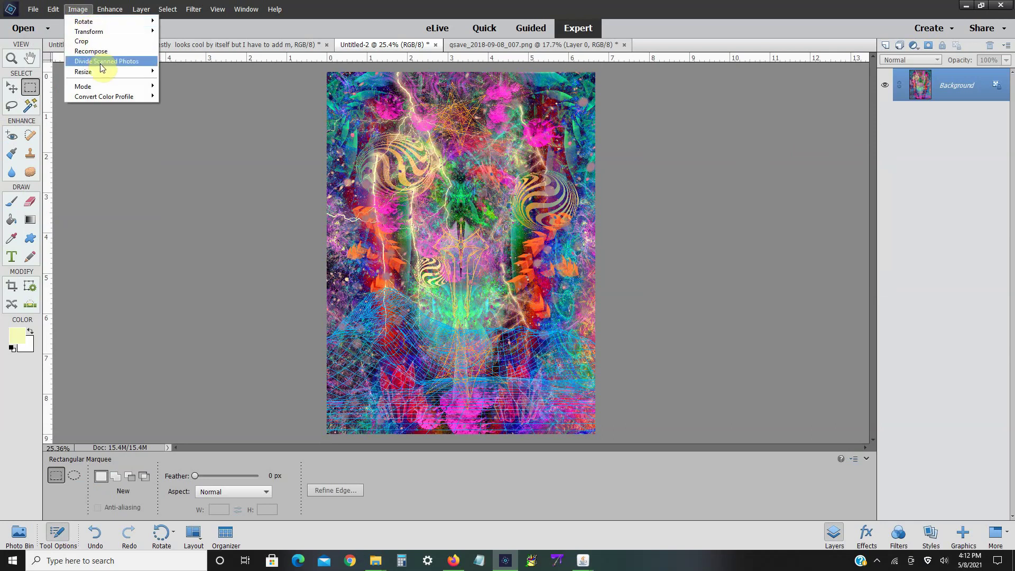
pyautogui.moveTo(102, 72)
pyautogui.click(178, 73)
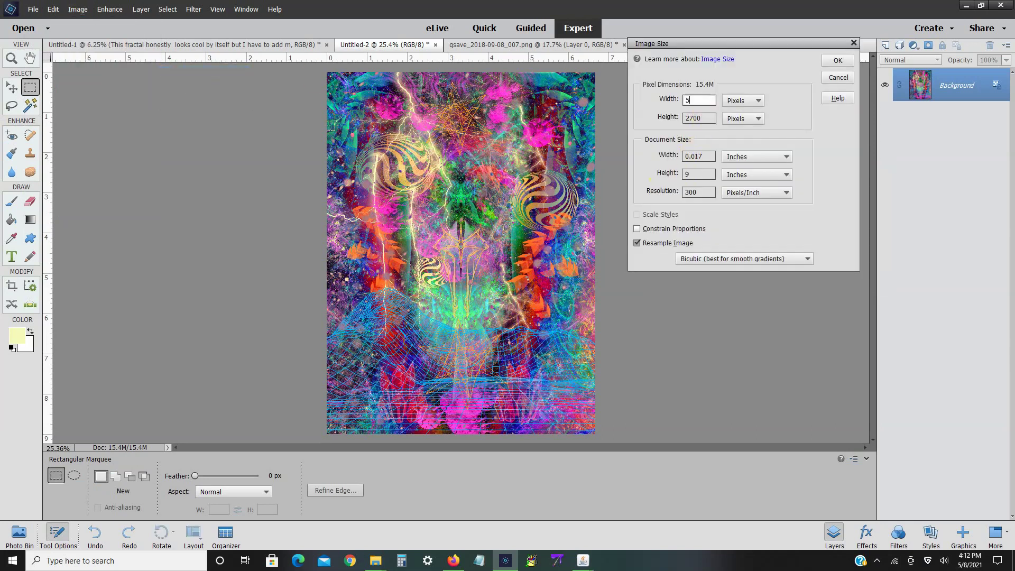
pyautogui.write('5400')
pyautogui.press('Tab')
pyautogui.write('7')
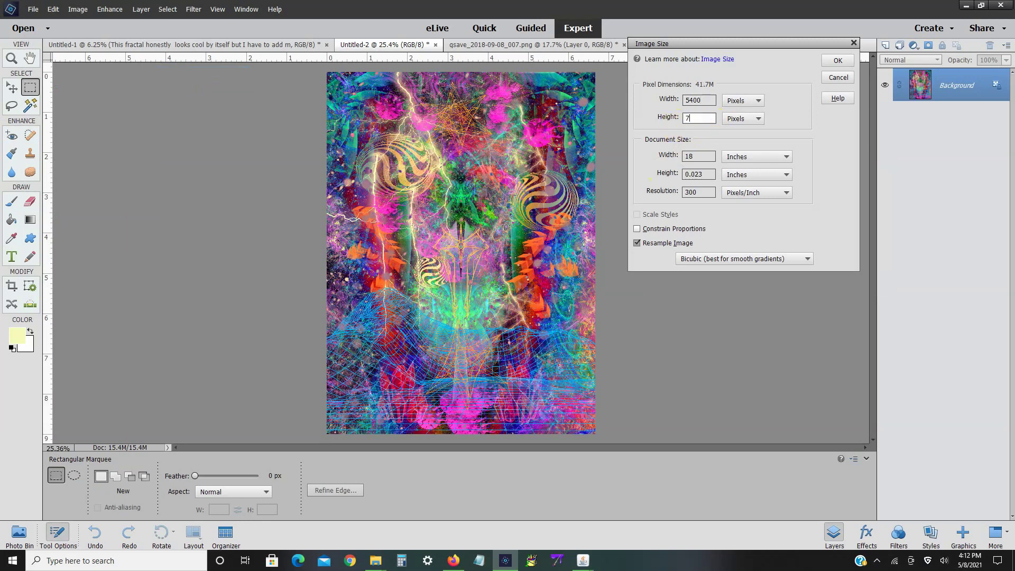
pyautogui.write('200')
pyautogui.click(837, 60)
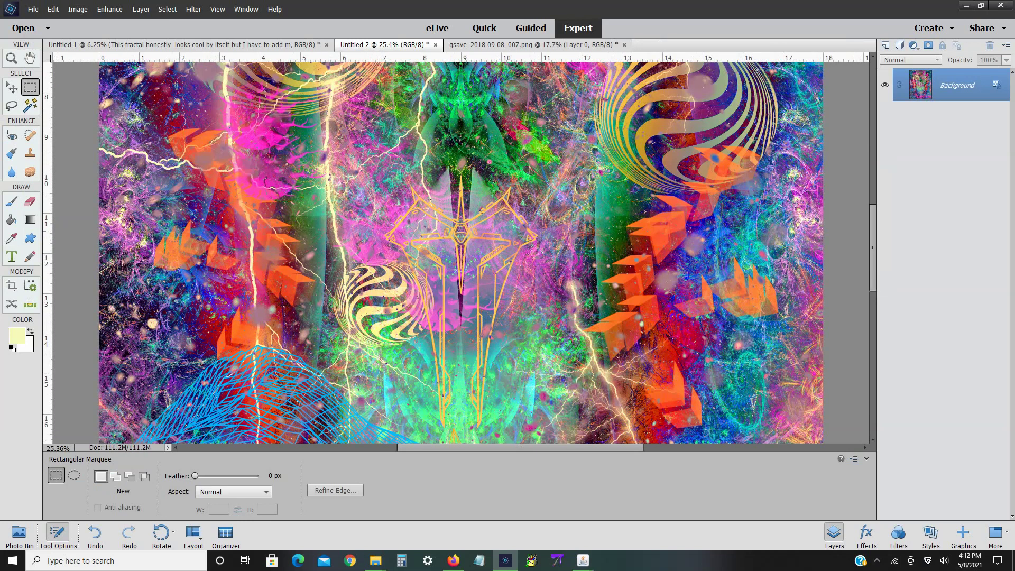
pyautogui.scroll(-5, 461, 231)
pyautogui.scroll(-2, 461, 232)
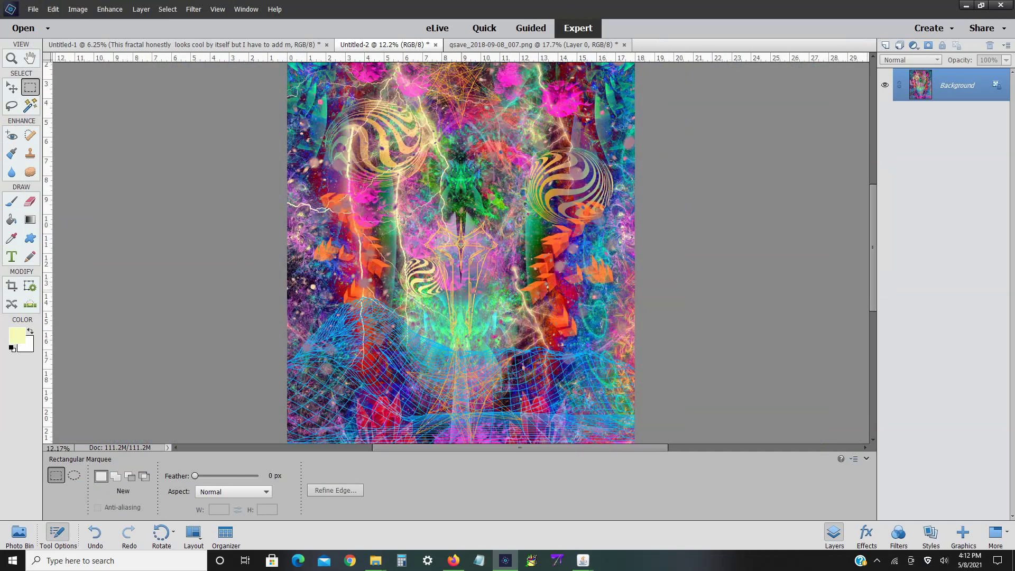
pyautogui.scroll(-1, 463, 231)
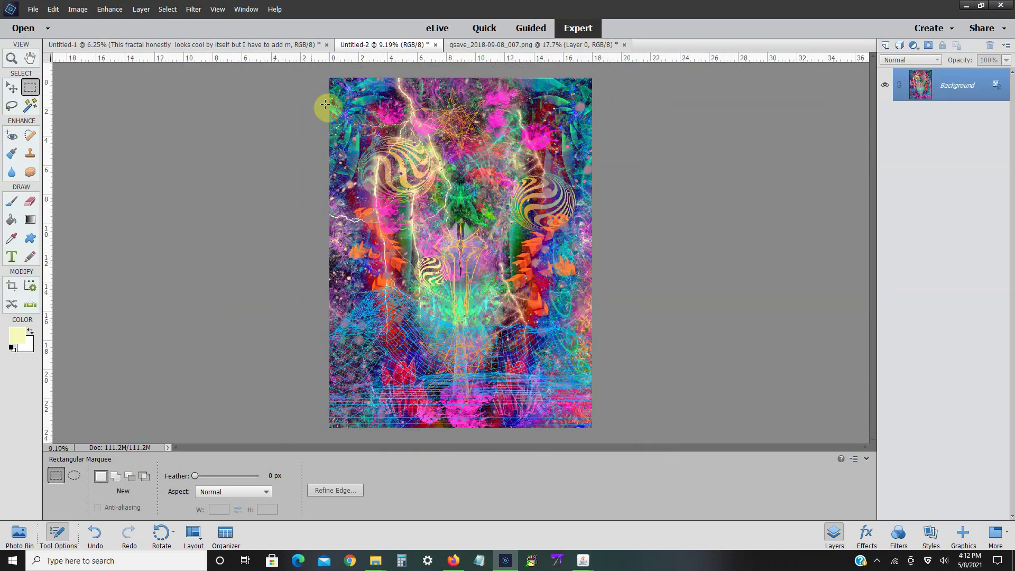
# - Save the image as the JPEG Reptilian Mindscape med.jpg in the Fractal Fantasia Vol. 2 folder with quality 10
pyautogui.click(33, 9)
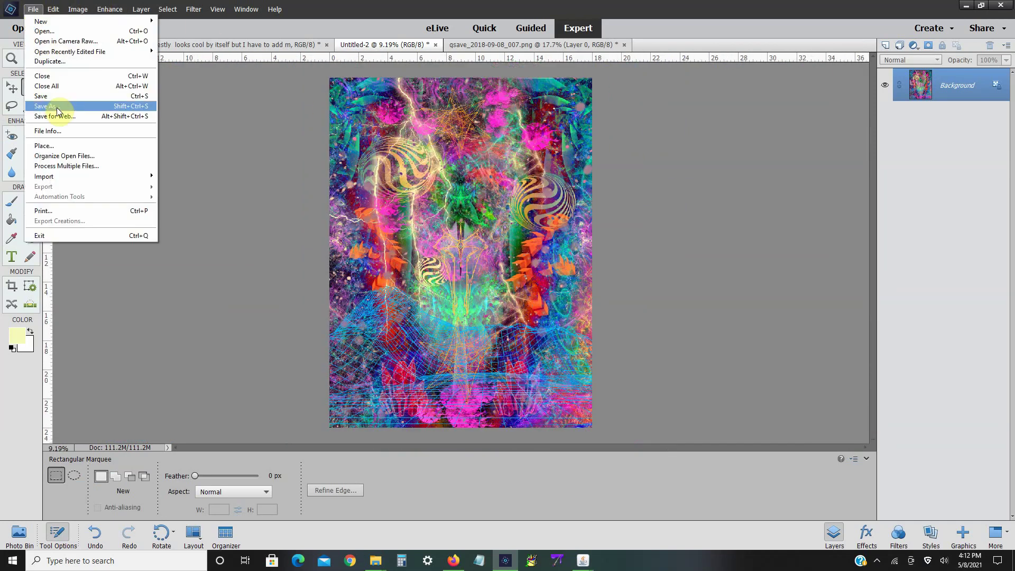
pyautogui.click(57, 110)
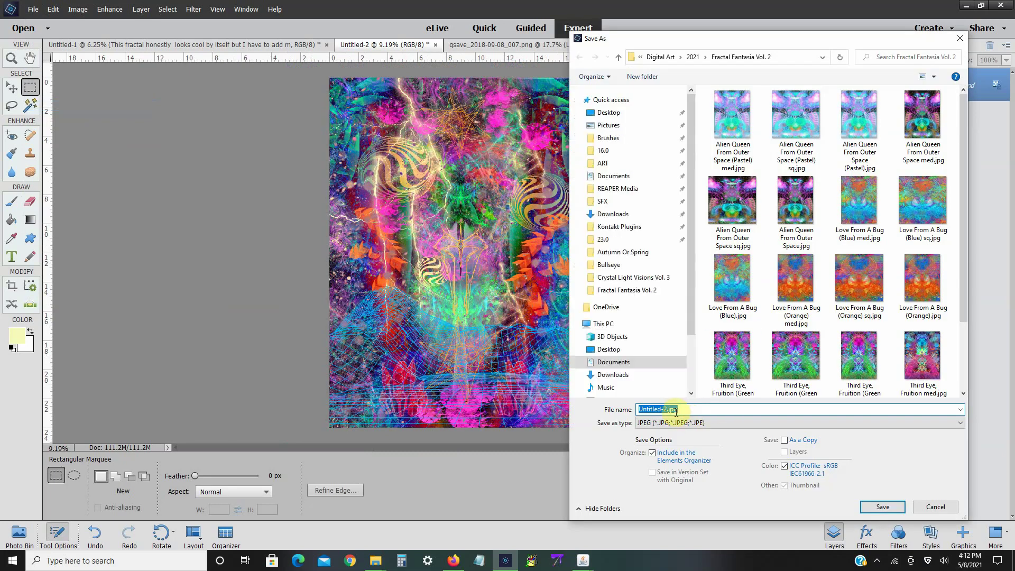
pyautogui.moveTo(668, 407); pyautogui.dragTo(610, 407)
pyautogui.write('Rep')
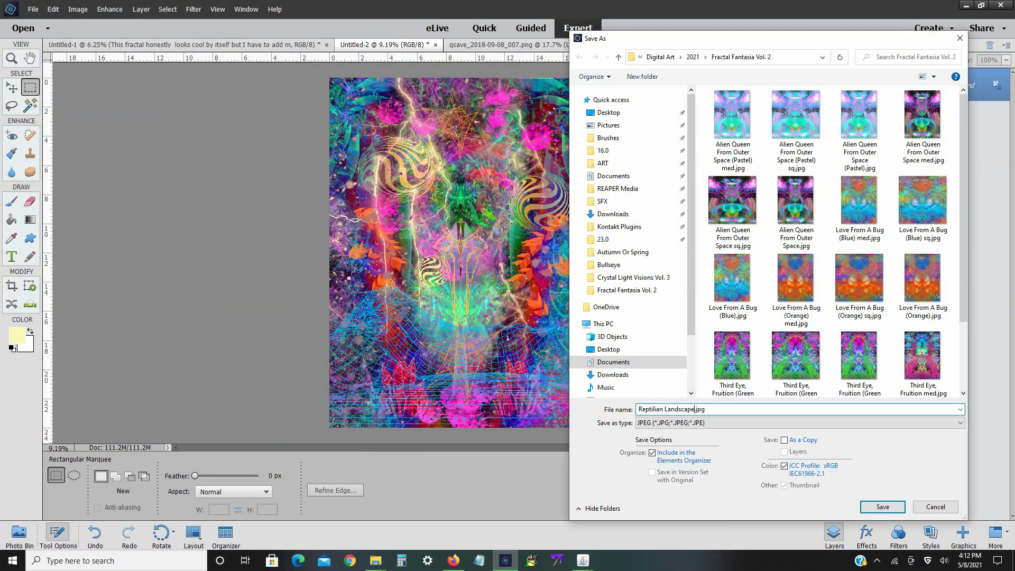
pyautogui.press('BackSpace')
pyautogui.press('BackSpace')
pyautogui.press('BackSpace')
pyautogui.press('BackSpace')
pyautogui.press('BackSpace')
pyautogui.press('BackSpace')
pyautogui.press('BackSpace')
pyautogui.press('BackSpace')
pyautogui.write('Mindscape med')
pyautogui.press('Return')
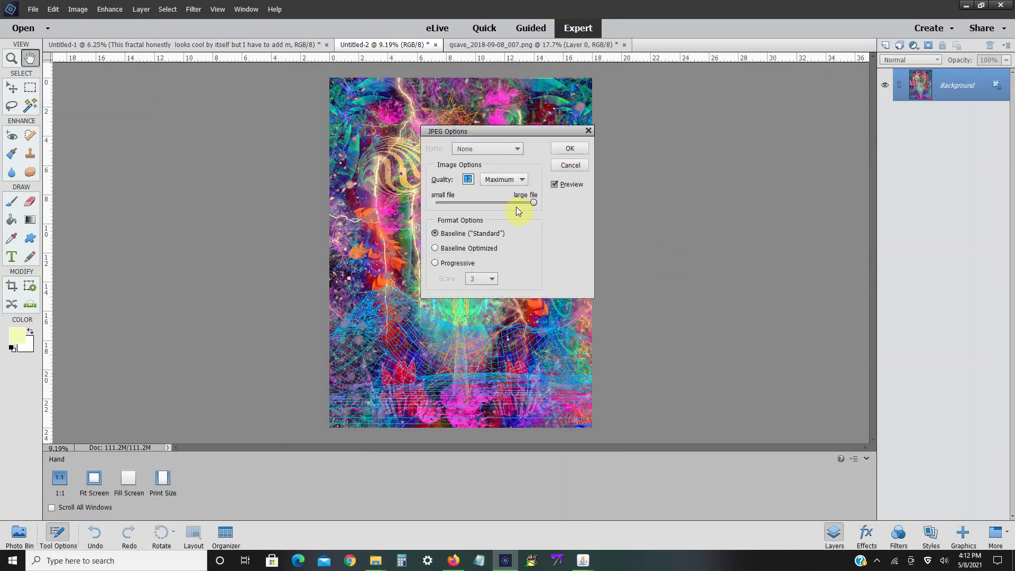
pyautogui.click(515, 202)
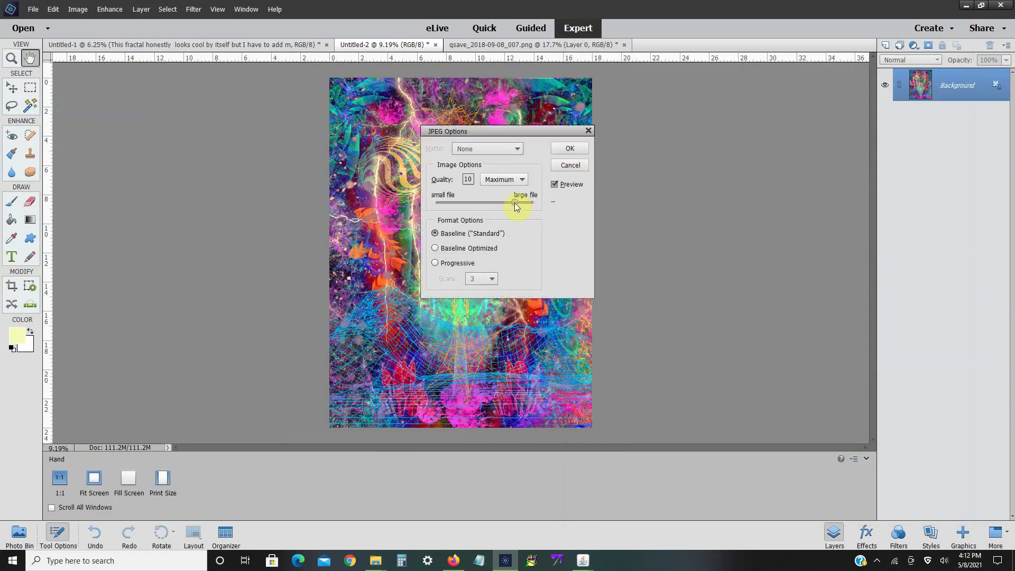
pyautogui.click(570, 148)
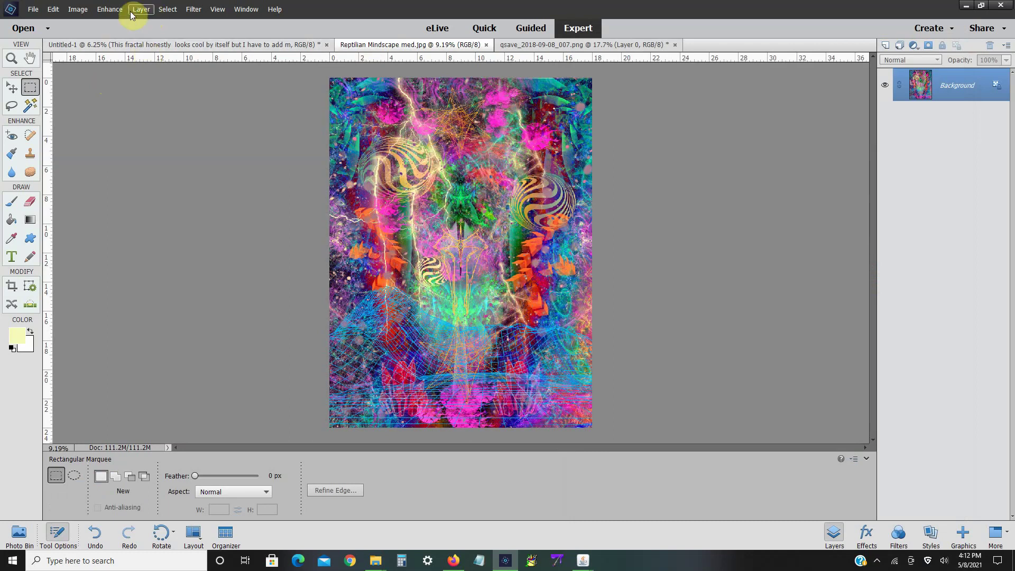
# - Resize the image to 10800 by 14400 pixels
pyautogui.click(77, 9)
pyautogui.moveTo(122, 71)
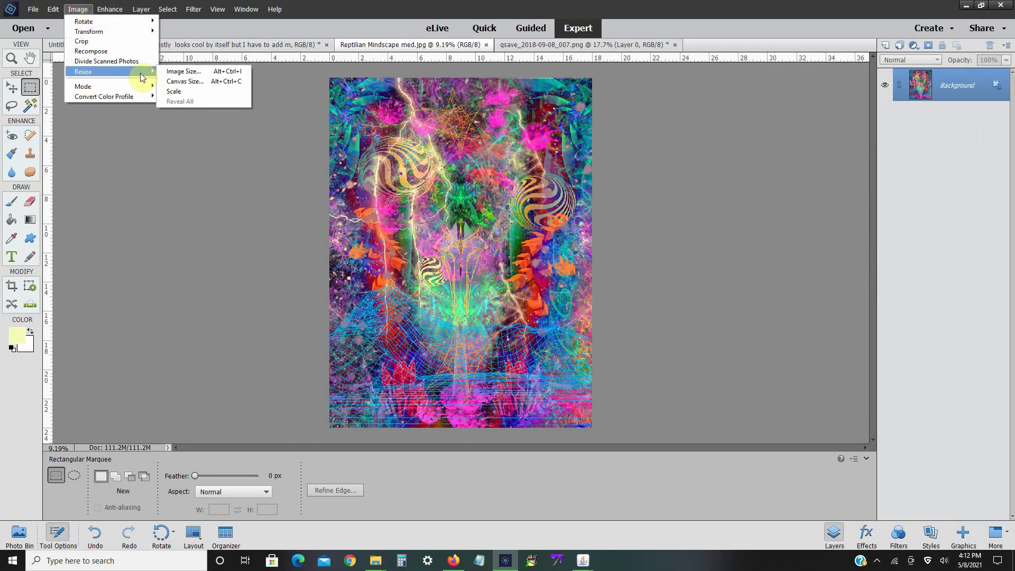
pyautogui.click(170, 73)
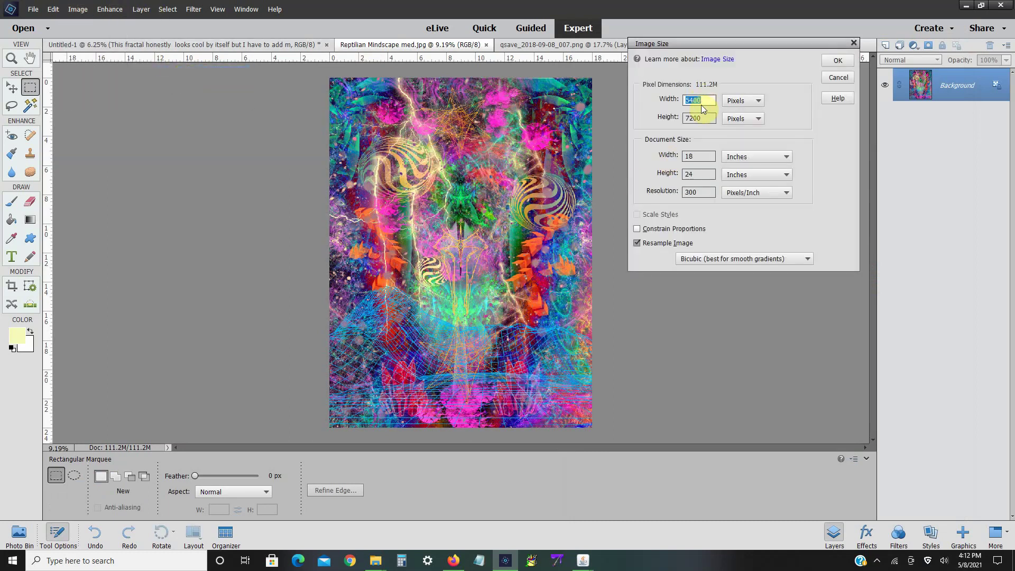
pyautogui.write('144')
pyautogui.press('BackSpace')
pyautogui.press('BackSpace')
pyautogui.press('BackSpace')
pyautogui.write('10800')
pyautogui.doubleClick(708, 118)
pyautogui.write('14400')
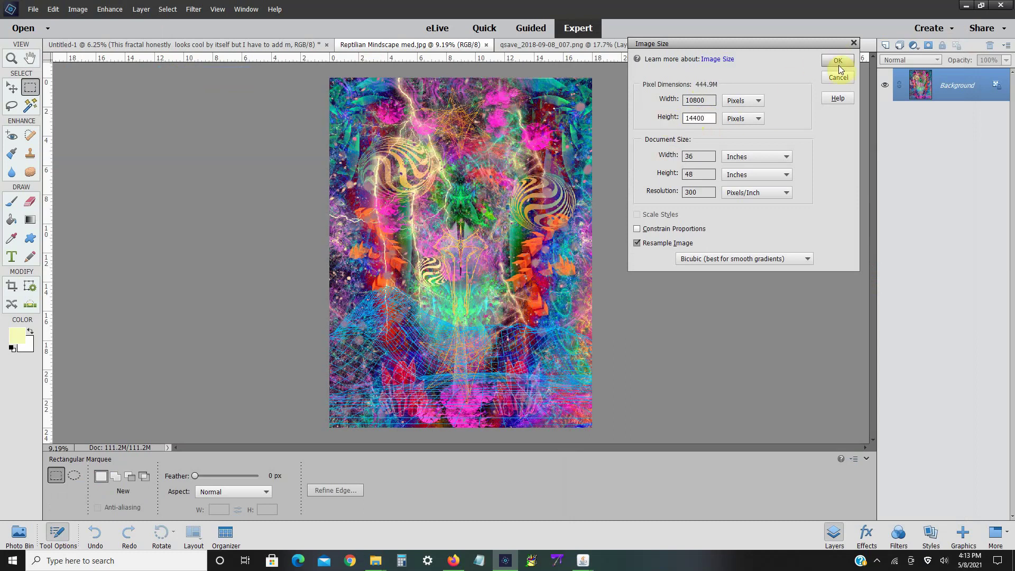
pyautogui.click(838, 63)
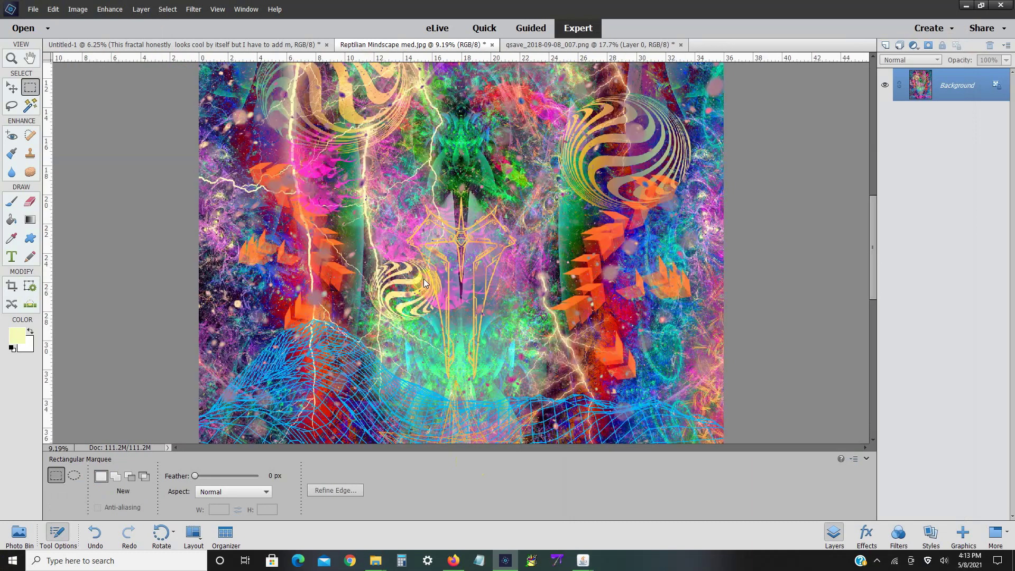
# - Save the enlarged image as a separate JPEG named Reptilian Mindscape.jpg, keeping quality 10
pyautogui.click(34, 9)
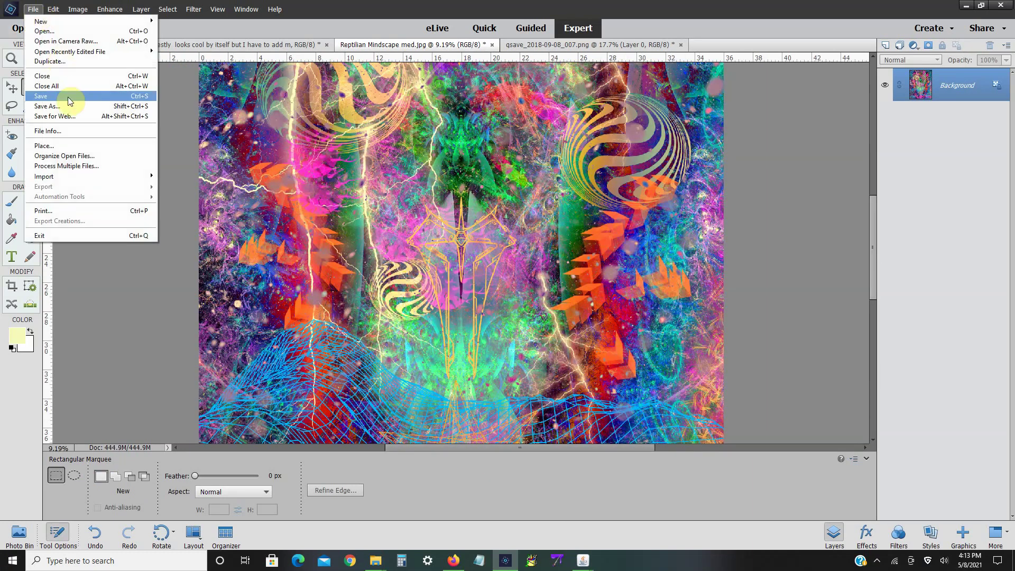
pyautogui.click(47, 106)
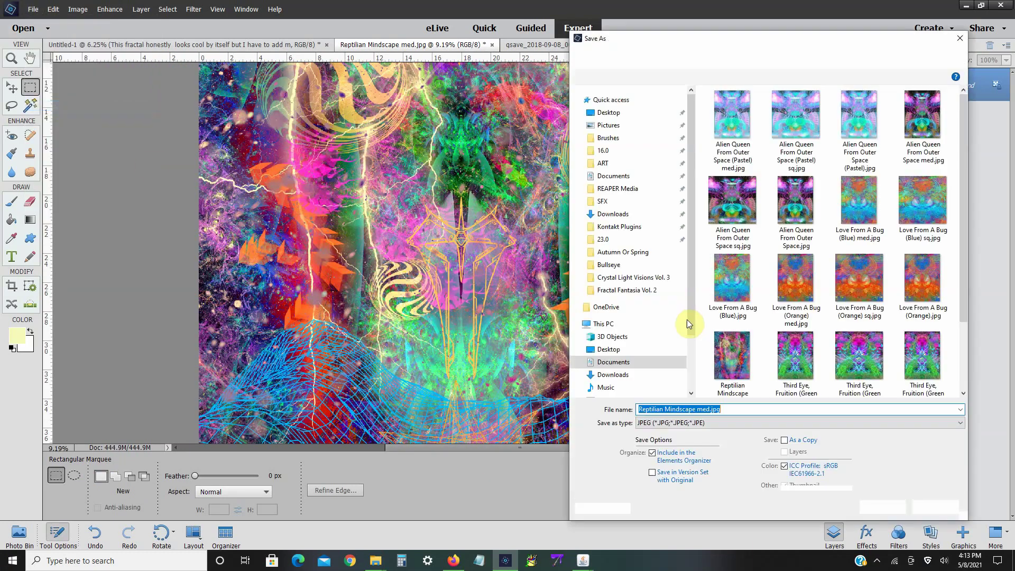
pyautogui.click(707, 410)
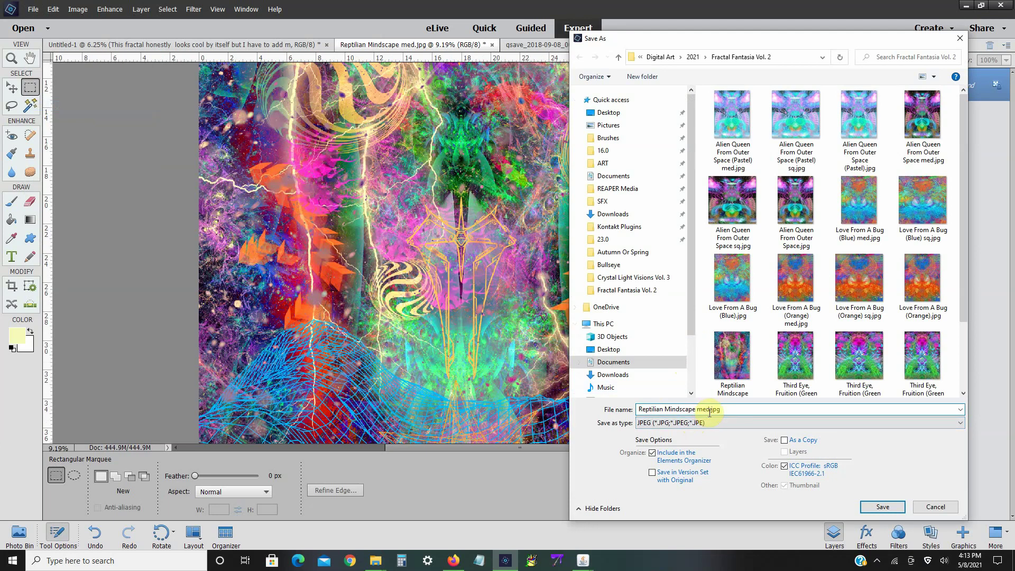
pyautogui.press('BackSpace')
pyautogui.press('BackSpace')
pyautogui.press('BackSpace')
pyautogui.press('BackSpace')
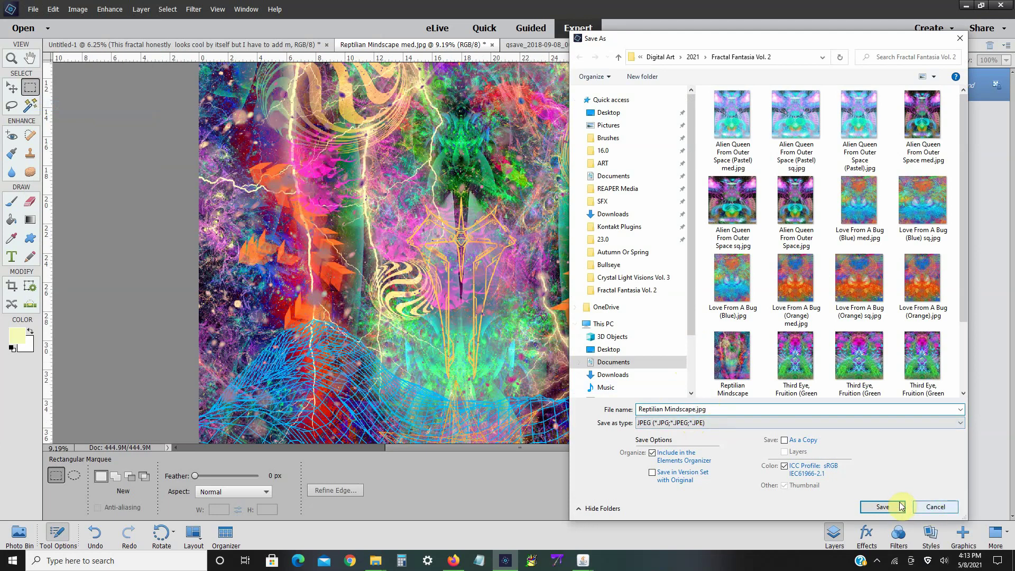
pyautogui.click(897, 506)
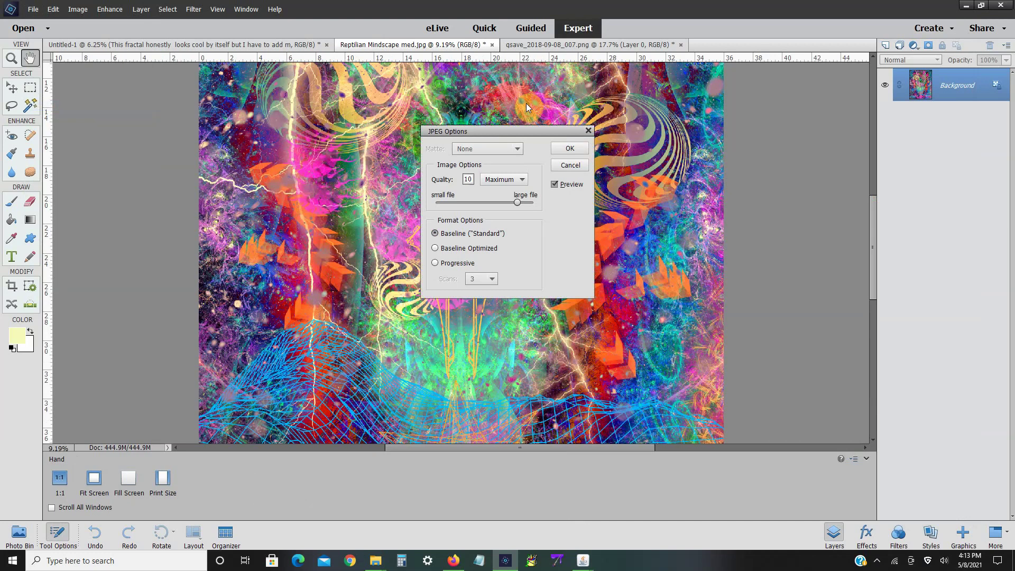
pyautogui.press('Return')
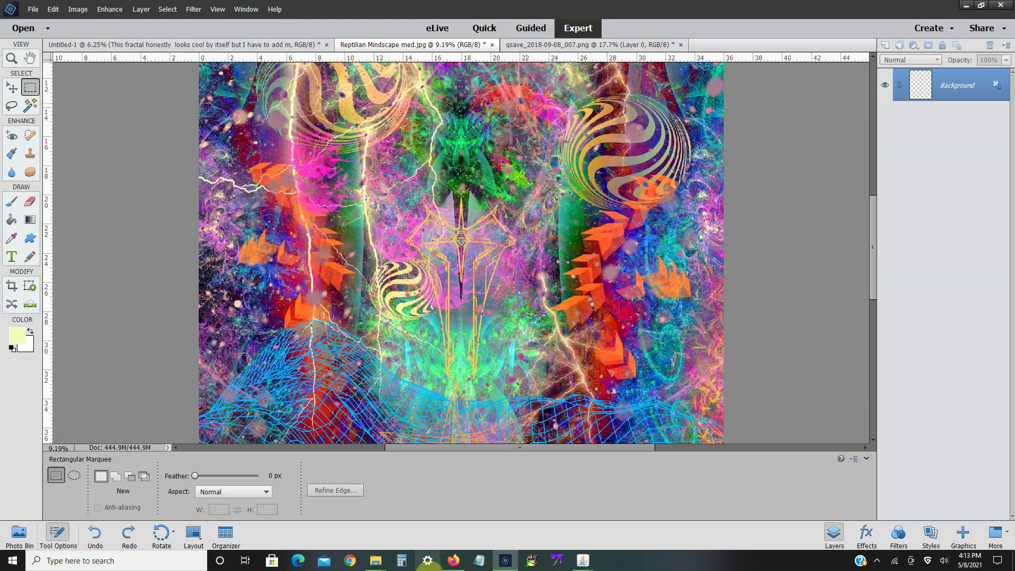
# - Resize the image to a square of 9000 by 9000 pixels
pyautogui.click(78, 9)
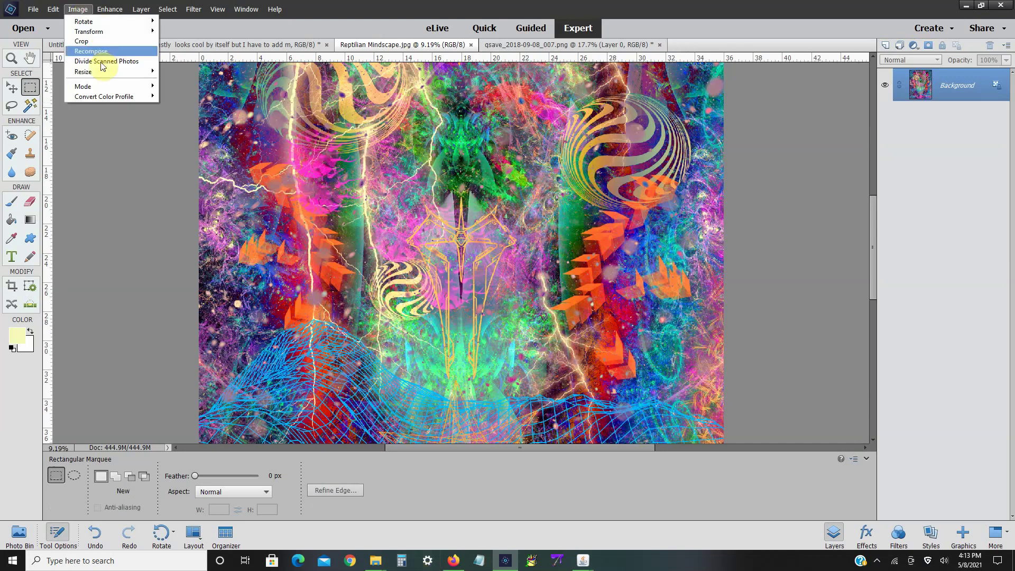
pyautogui.moveTo(84, 71)
pyautogui.click(178, 72)
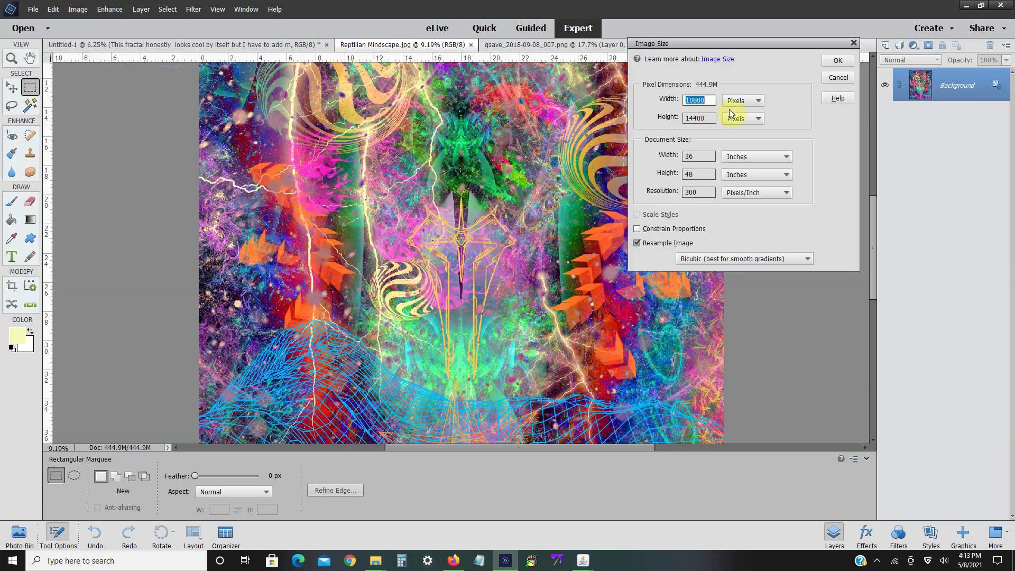
pyautogui.write('9000')
pyautogui.press('Tab')
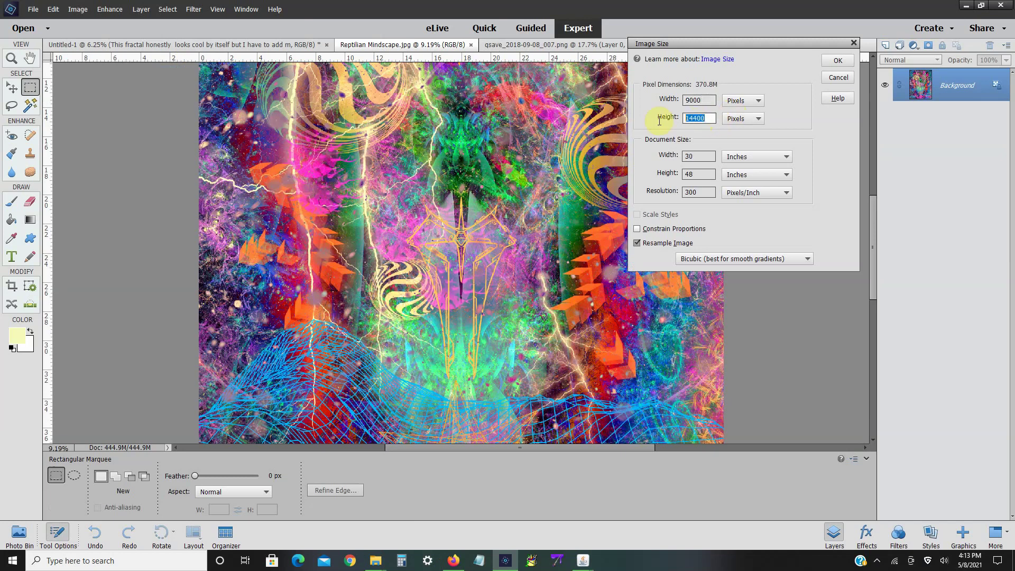
pyautogui.click(836, 62)
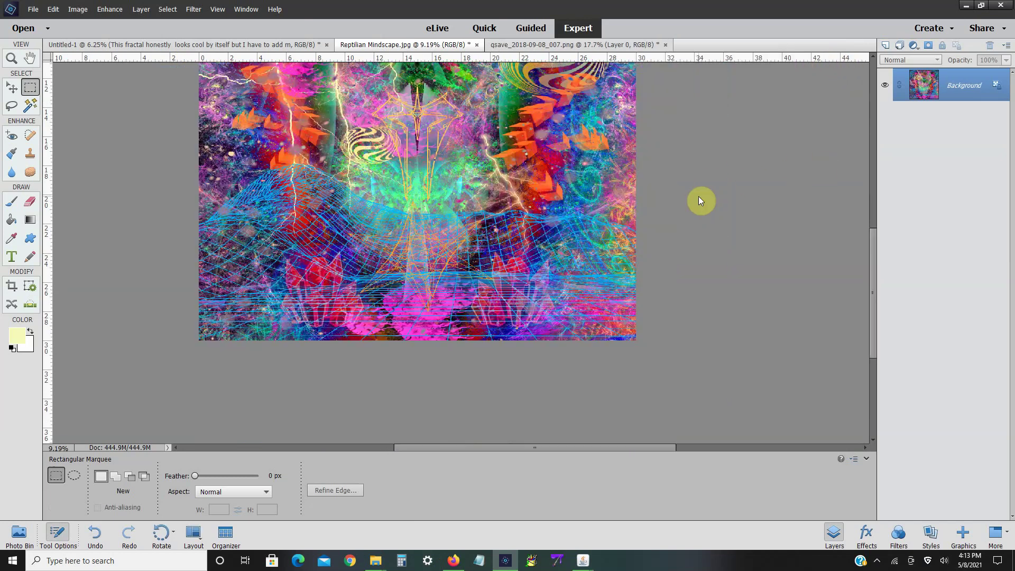
# - Save the square version as a separate JPEG named Reptilian Mindscape sq.jpg with the same quality settings
pyautogui.click(33, 9)
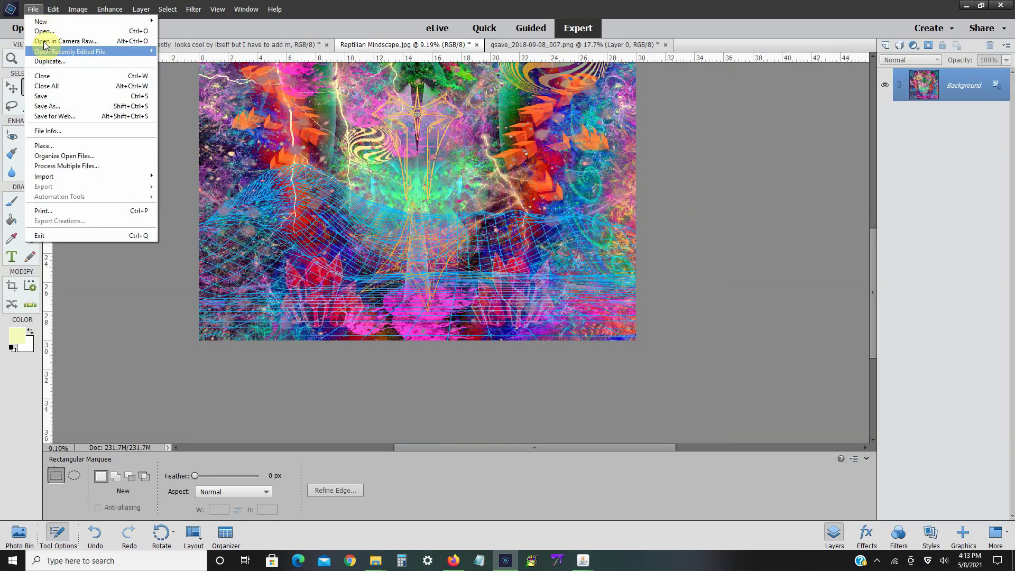
pyautogui.click(53, 110)
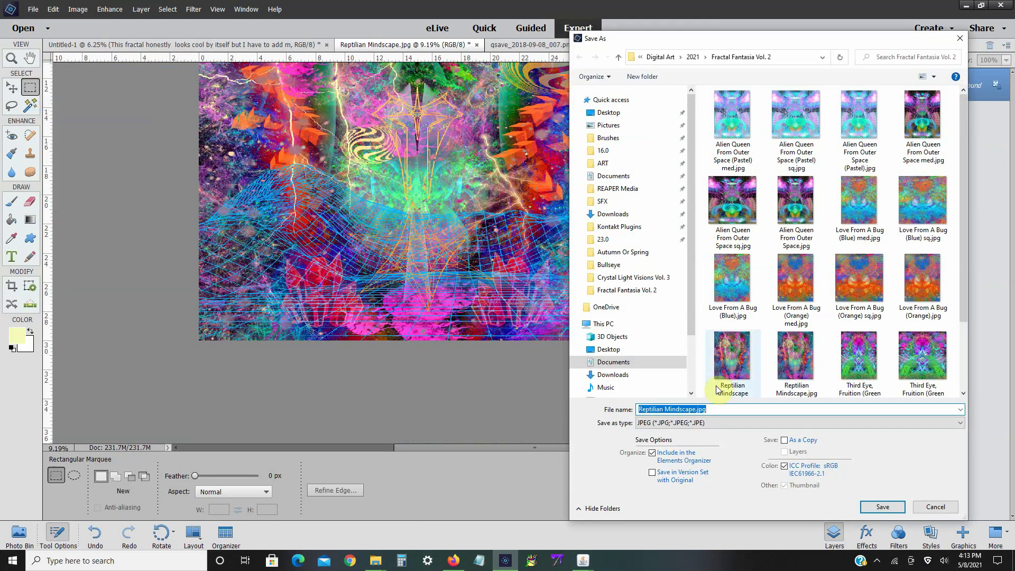
pyautogui.click(694, 409)
pyautogui.write('s')
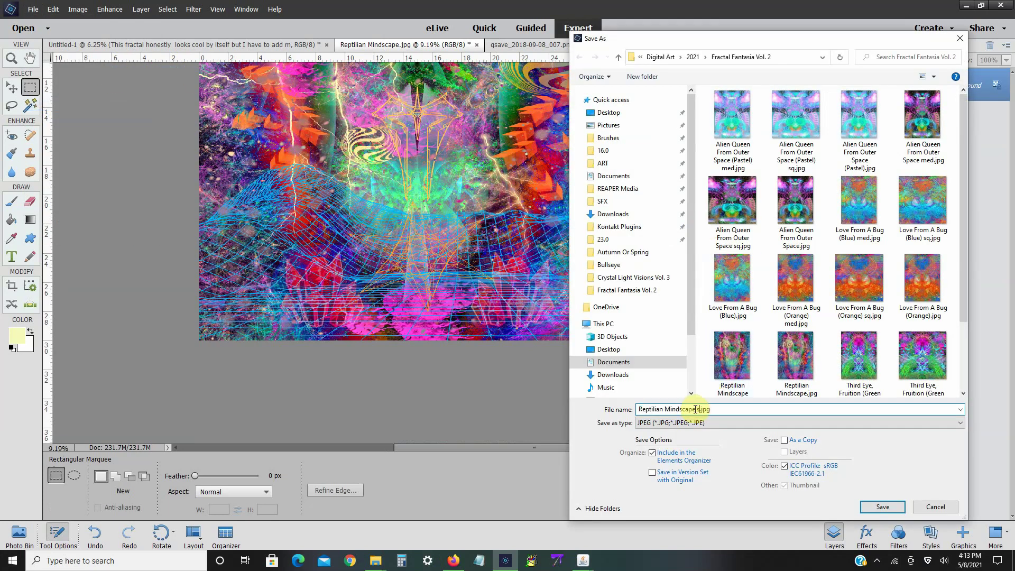
pyautogui.write('q')
pyautogui.click(881, 506)
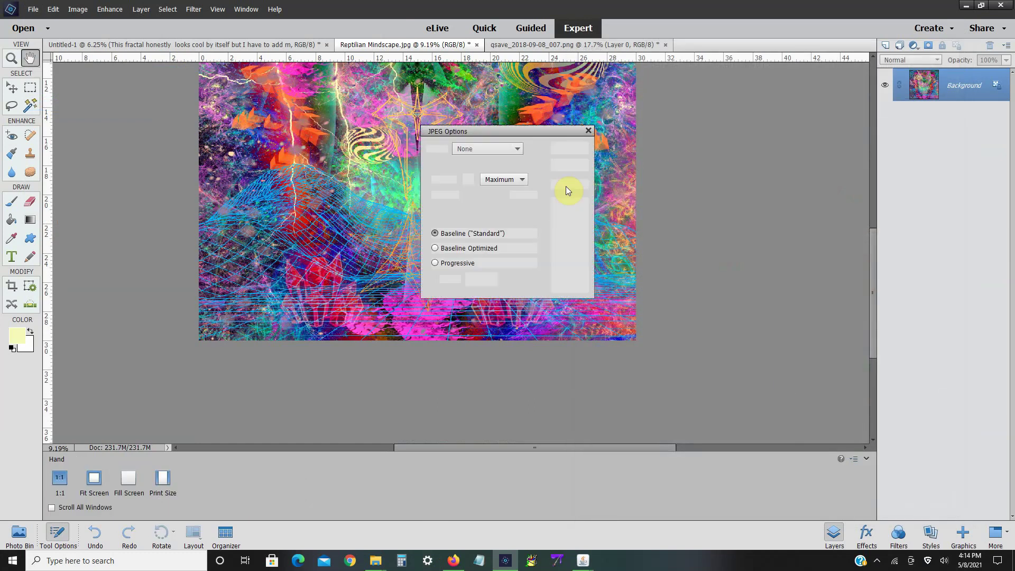
pyautogui.click(570, 148)
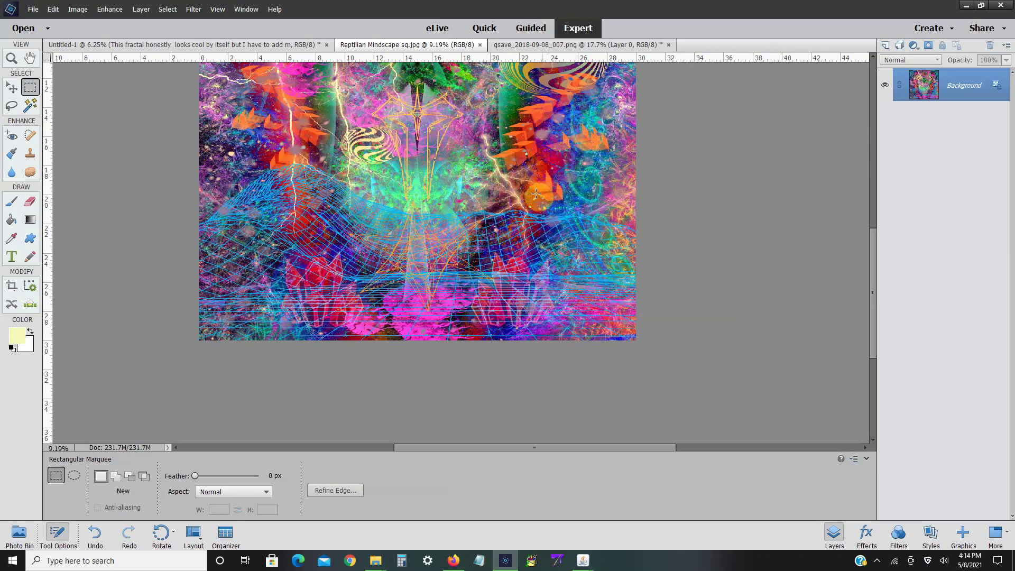
# - Undo the last three image size changes to go back to the original small portrait image
pyautogui.scroll(-3, 537, 199)
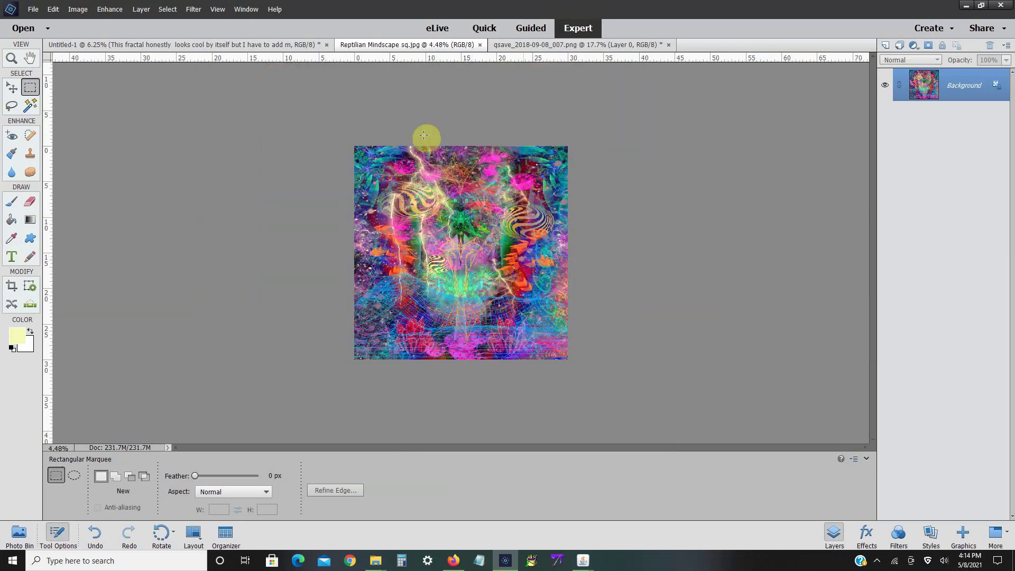
pyautogui.click(53, 10)
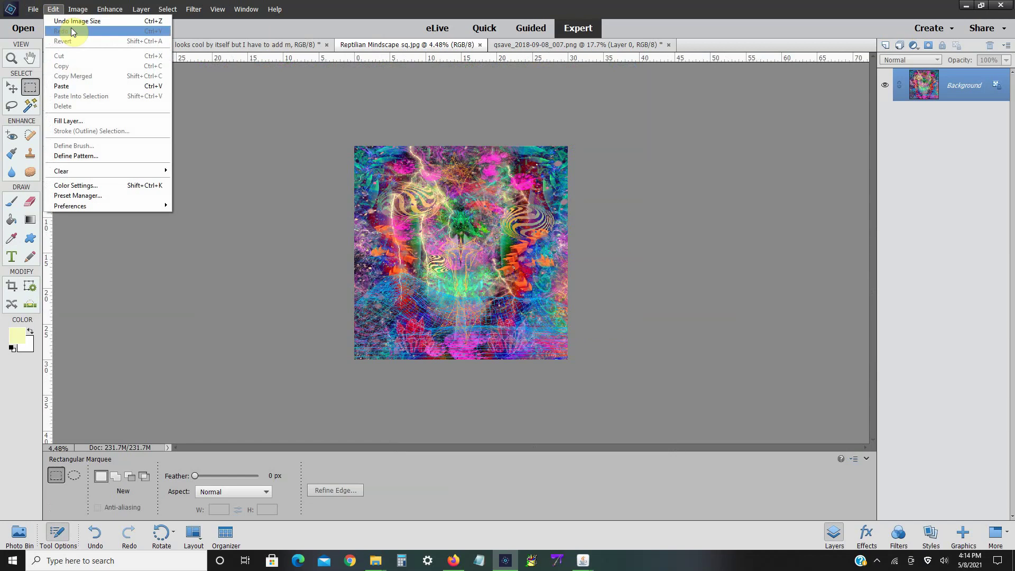
pyautogui.click(72, 20)
pyautogui.click(55, 9)
pyautogui.click(59, 21)
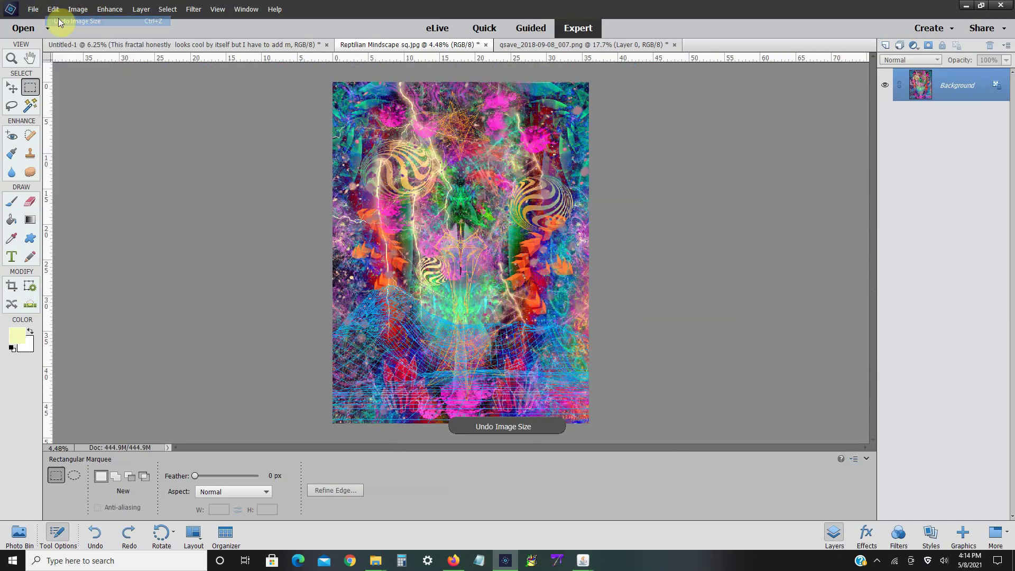
pyautogui.click(57, 10)
pyautogui.click(59, 21)
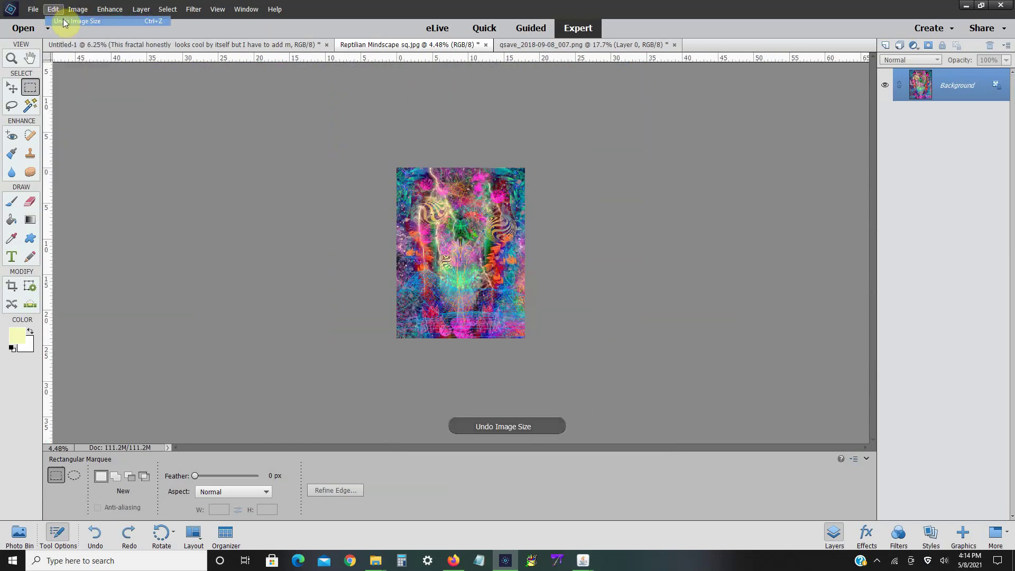
pyautogui.click(55, 9)
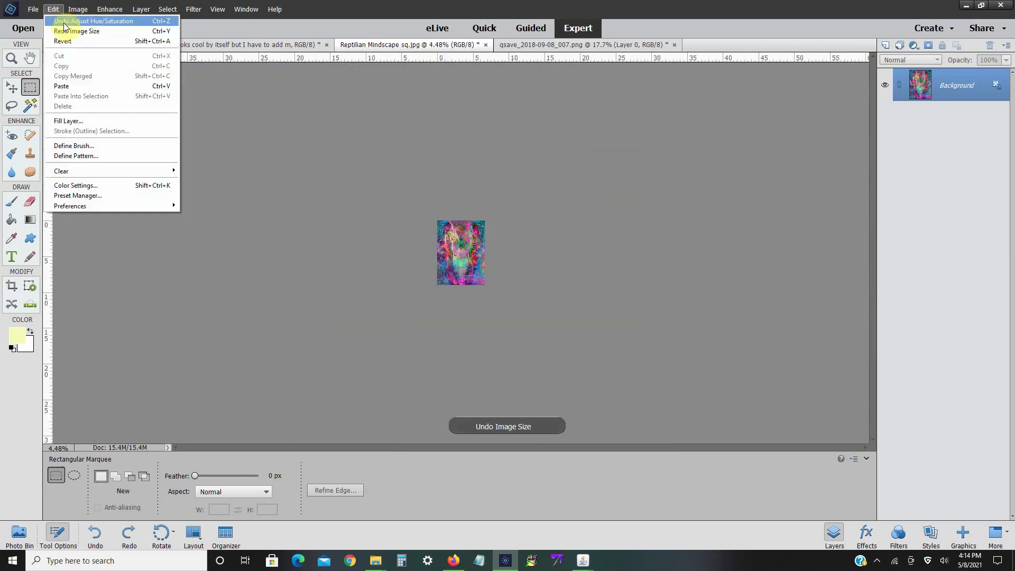
pyautogui.click(425, 154)
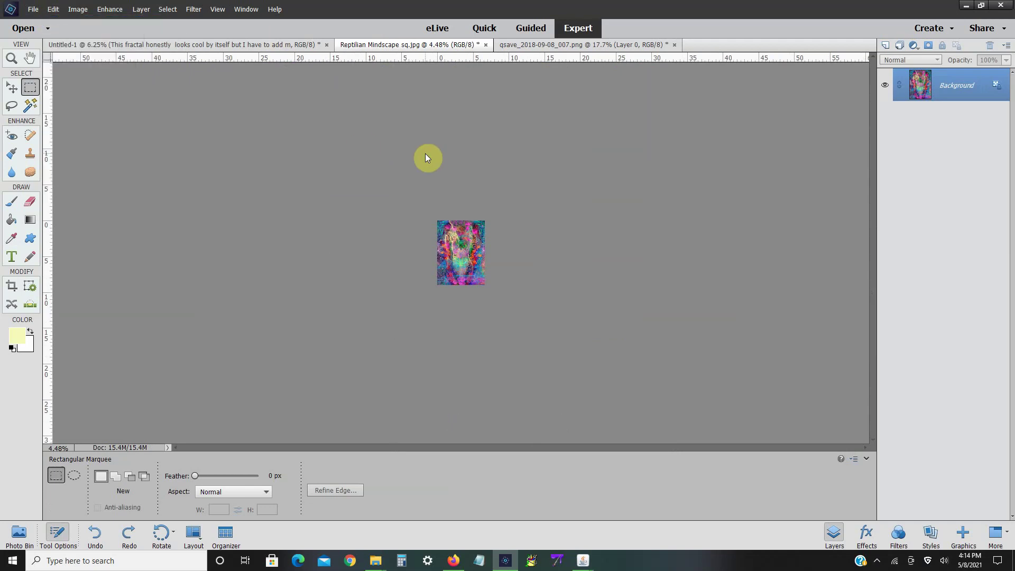
# - Apply a Hue/Saturation adjustment to the whole image with hue -34, saturation -1 and lightness +2
pyautogui.scroll(3, 425, 154)
pyautogui.scroll(2, 461, 254)
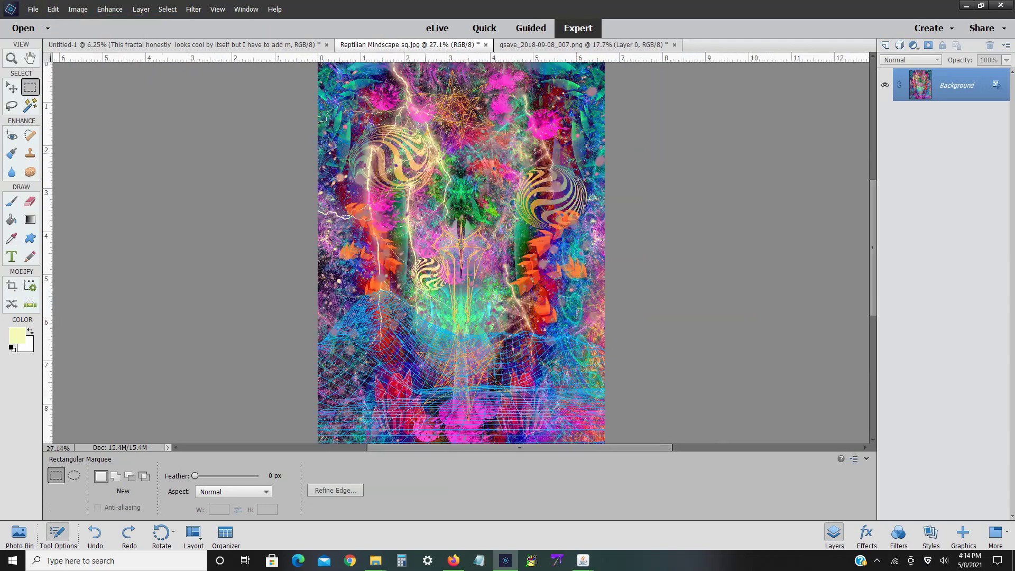
pyautogui.click(109, 9)
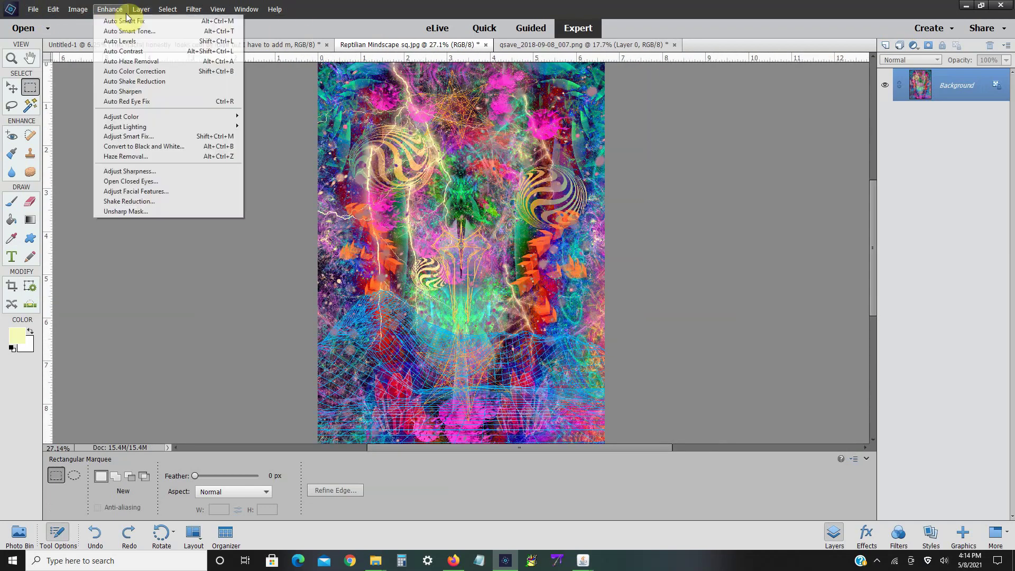
pyautogui.moveTo(153, 119)
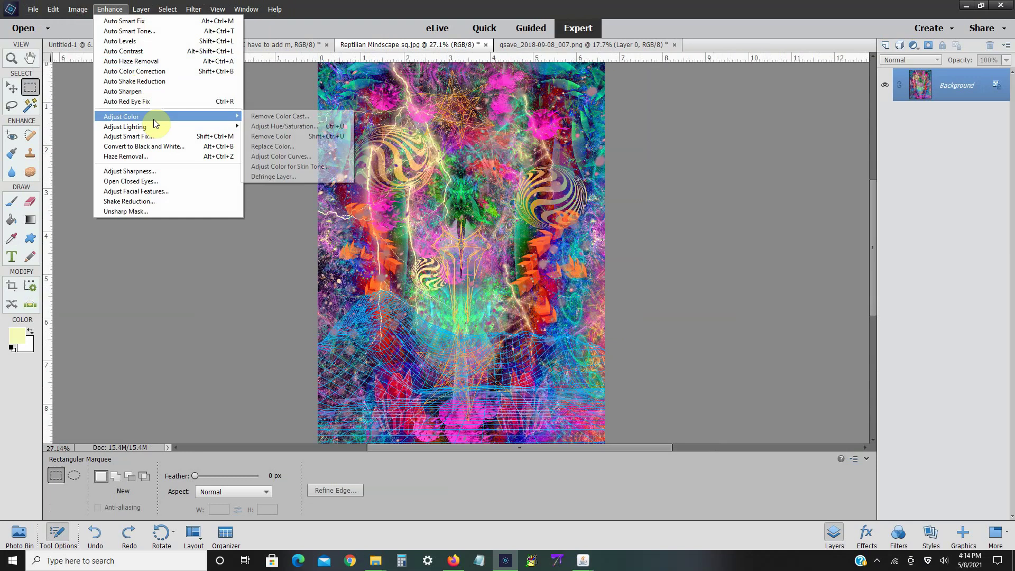
pyautogui.click(288, 127)
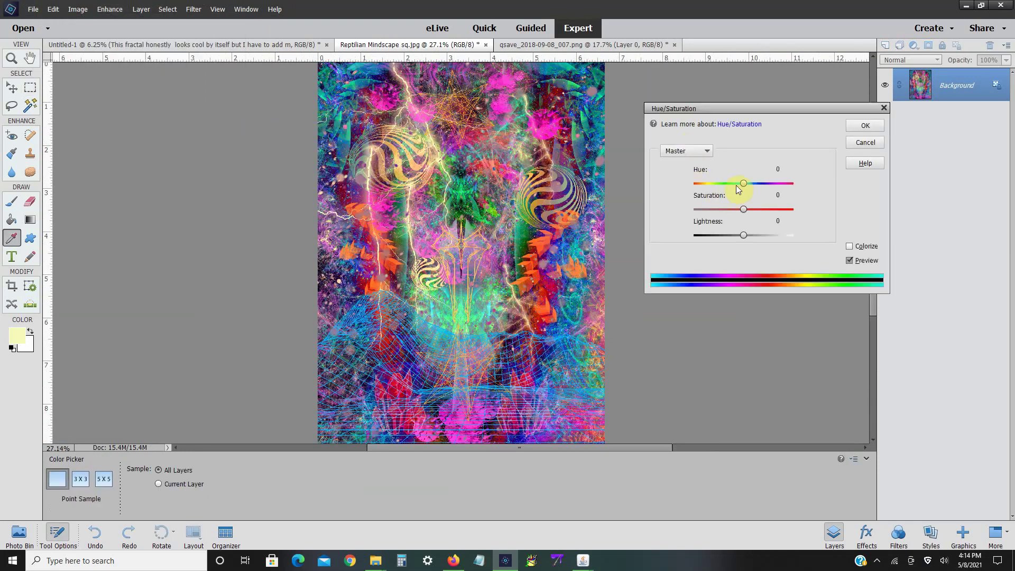
pyautogui.moveTo(743, 185); pyautogui.dragTo(744, 236)
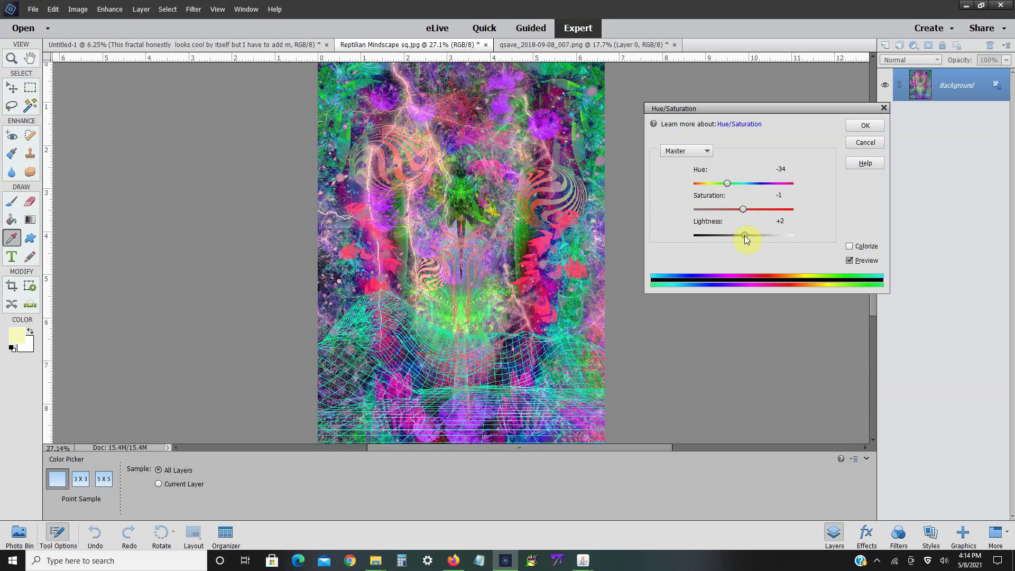
pyautogui.click(866, 126)
pyautogui.press('m')
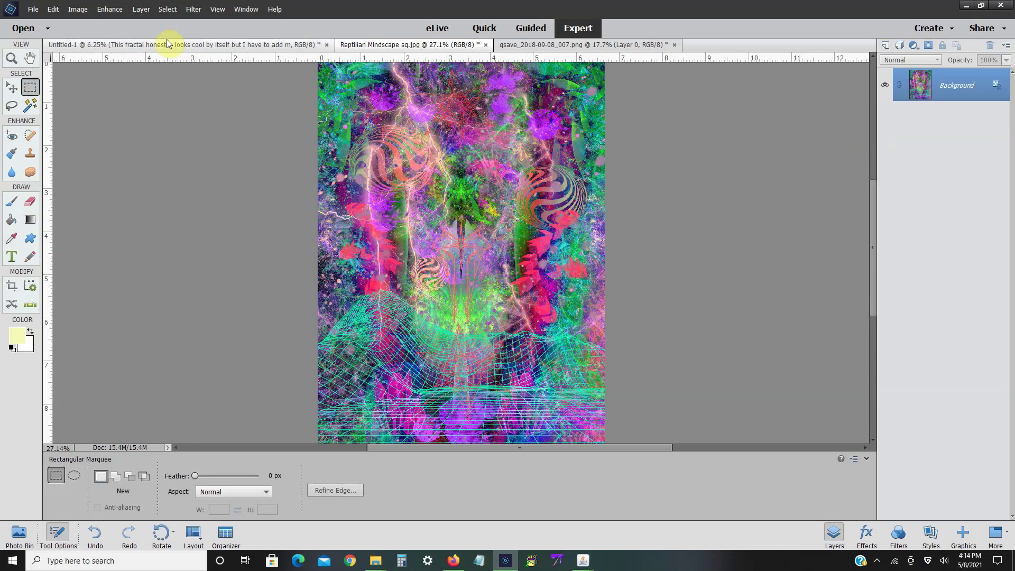
# - Apply a Shadows/Highlights adjustment with shadows lightened 45%, highlights darkened 1% and midtone contrast +1%
pyautogui.click(122, 9)
pyautogui.moveTo(154, 126)
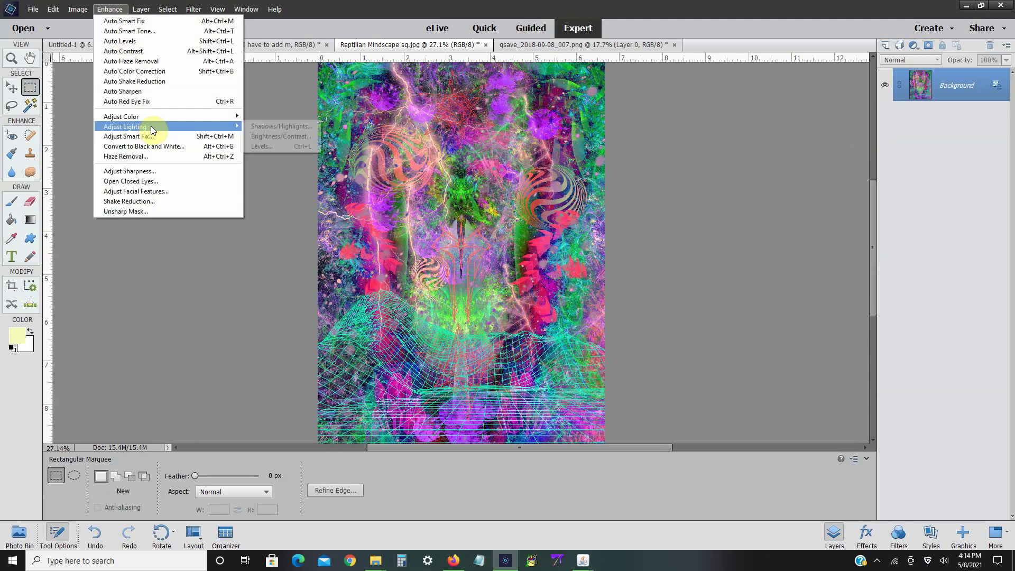
pyautogui.click(285, 127)
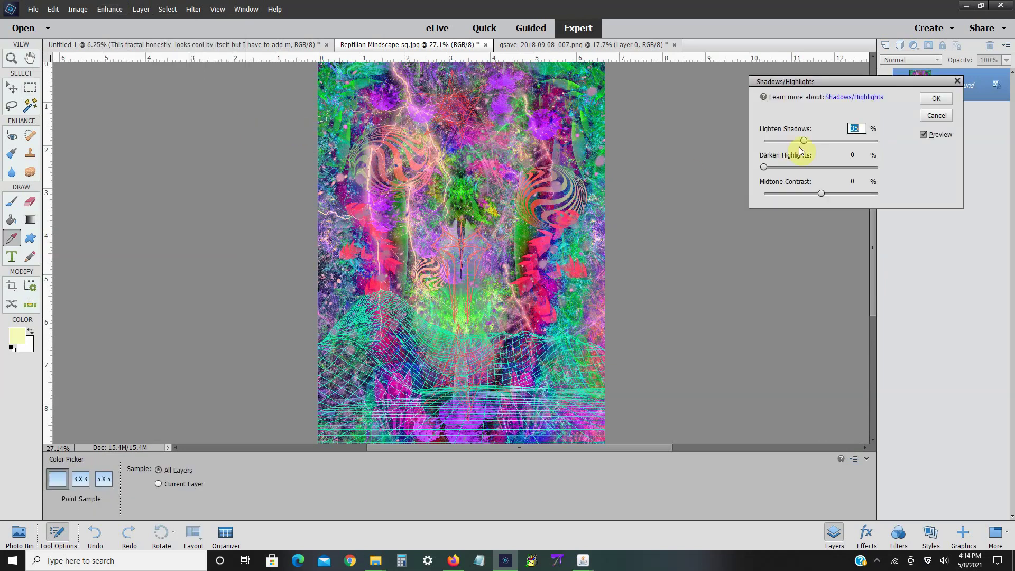
pyautogui.moveTo(795, 141); pyautogui.dragTo(831, 141)
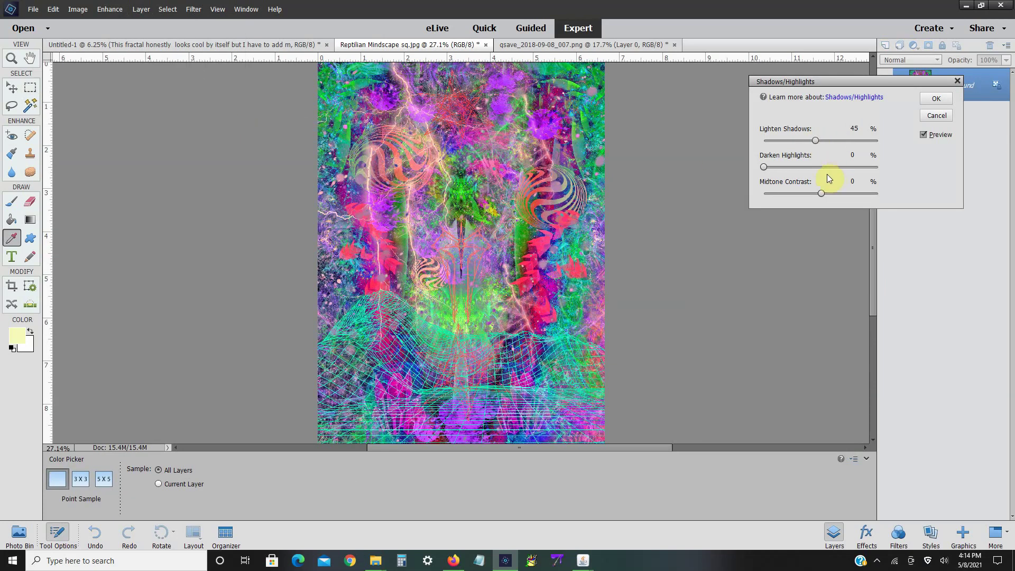
pyautogui.moveTo(821, 194)
pyautogui.mouseDown()
pyautogui.moveTo(790, 193)
pyautogui.moveTo(835, 193)
pyautogui.moveTo(804, 193)
pyautogui.mouseUp()
pyautogui.moveTo(764, 167); pyautogui.dragTo(822, 191)
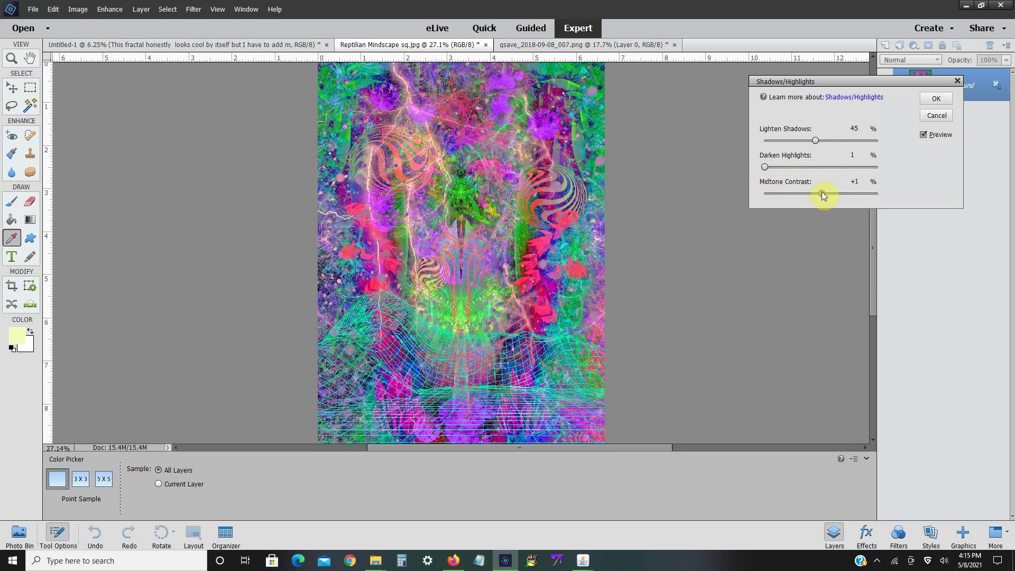
pyautogui.click(925, 101)
# - In a new Hue/Saturation adjustment, try the Greens range and set the Blues to hue +4 and lightness +9
pyautogui.click(121, 12)
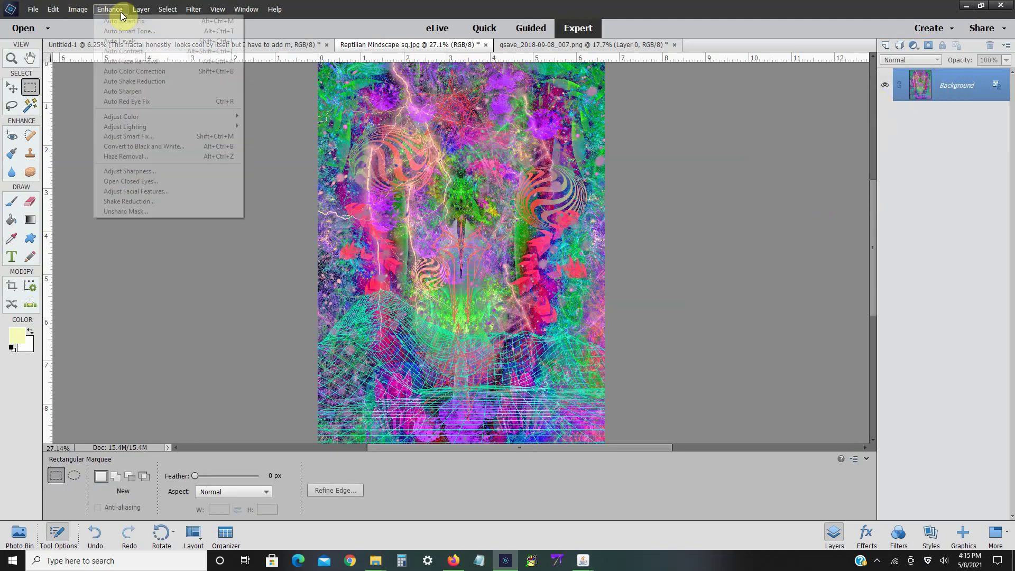
pyautogui.moveTo(133, 118)
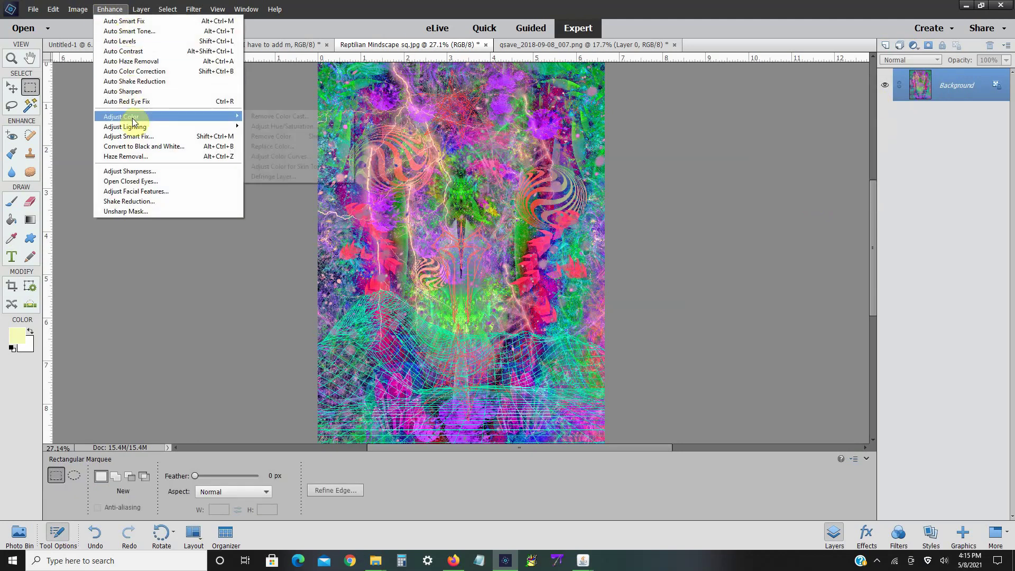
pyautogui.click(278, 126)
pyautogui.click(693, 152)
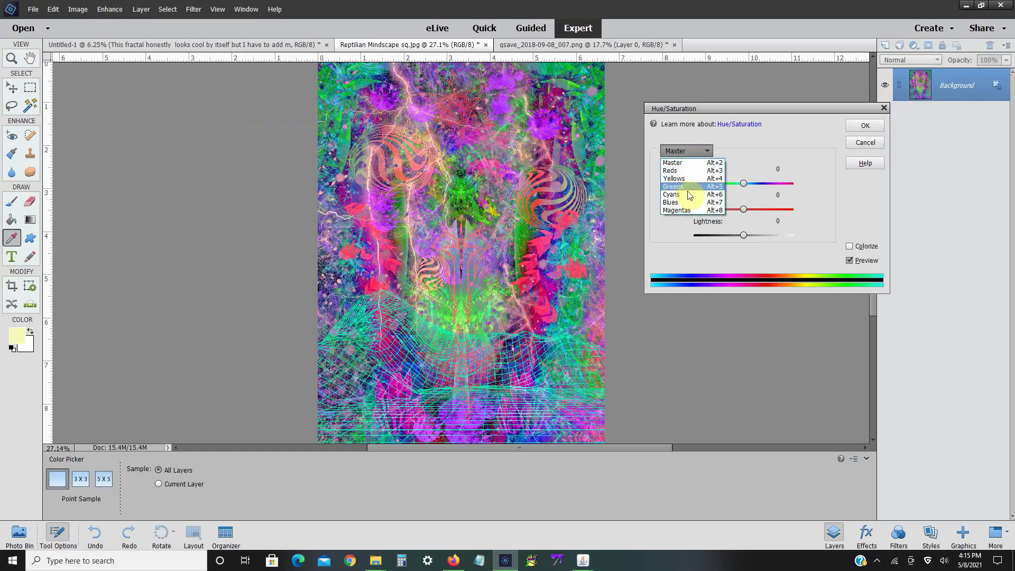
pyautogui.click(690, 186)
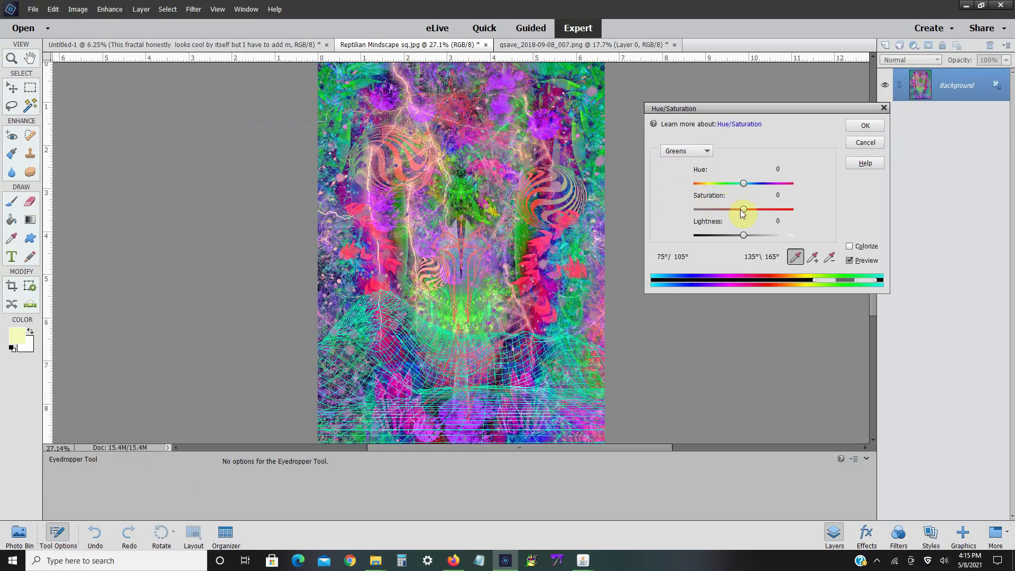
pyautogui.moveTo(714, 206); pyautogui.dragTo(743, 214)
pyautogui.click(706, 151)
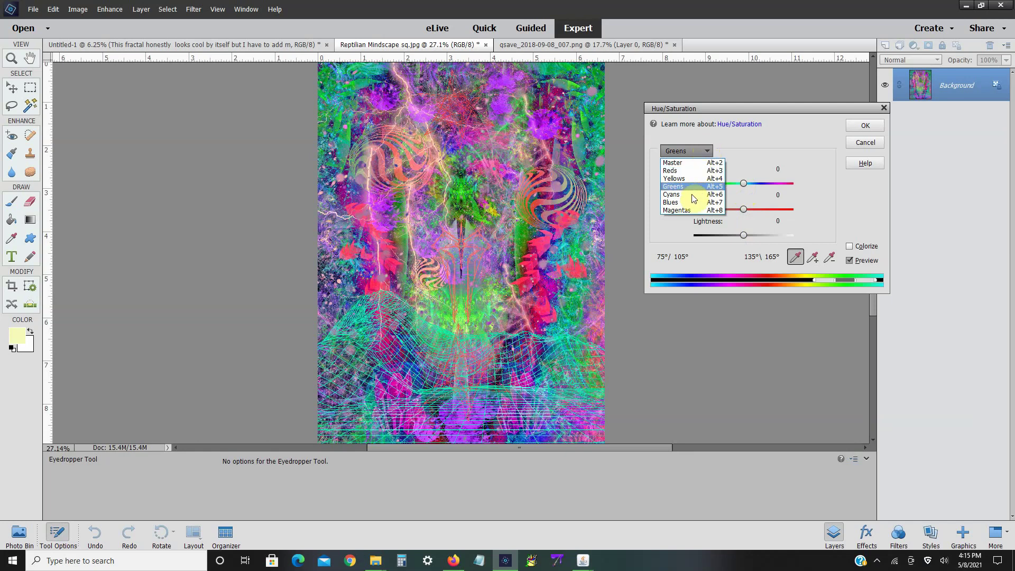
pyautogui.click(670, 203)
pyautogui.moveTo(741, 185); pyautogui.dragTo(748, 236)
# - Set the Magentas to hue +25 and lightness +10 and apply the Hue/Saturation adjustment
pyautogui.click(698, 150)
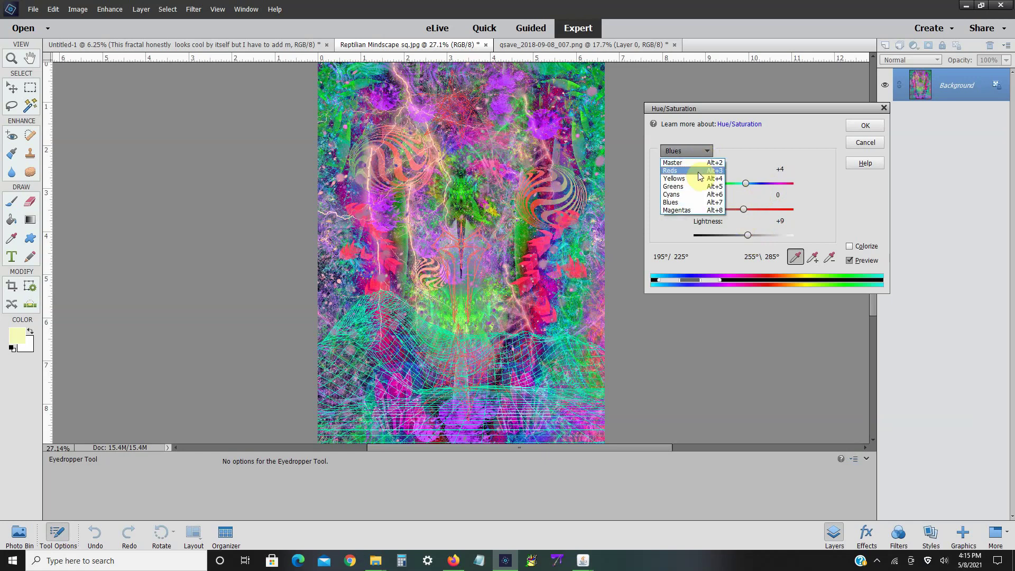
pyautogui.click(699, 210)
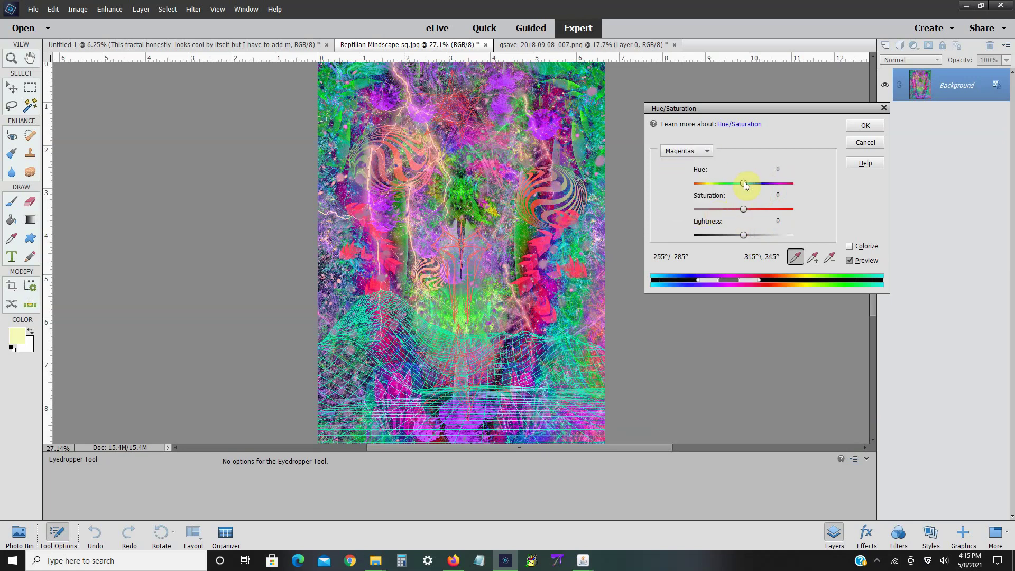
pyautogui.moveTo(743, 182); pyautogui.dragTo(756, 200)
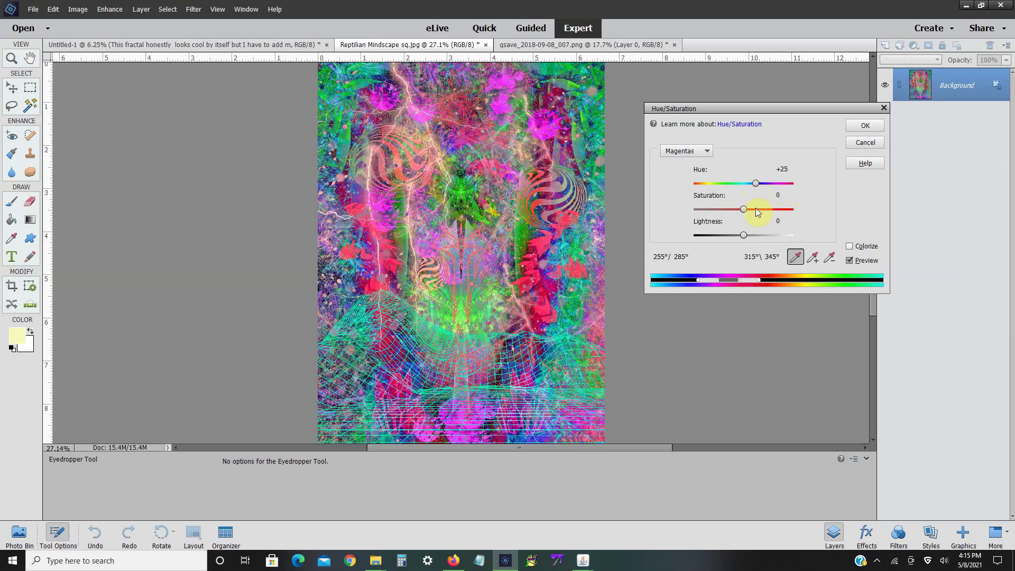
pyautogui.moveTo(746, 235)
pyautogui.mouseDown()
pyautogui.moveTo(760, 234)
pyautogui.moveTo(747, 233)
pyautogui.mouseUp()
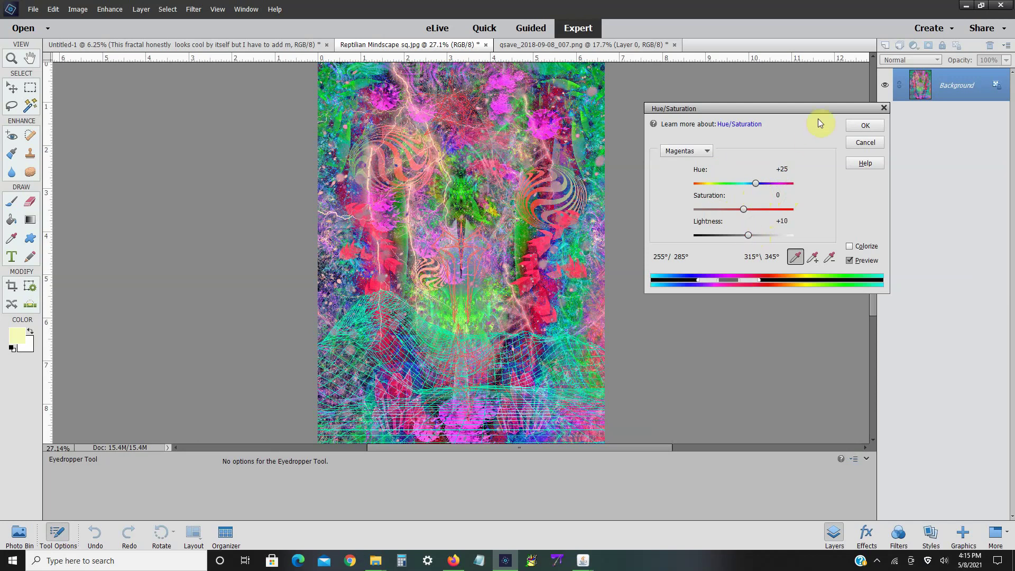
pyautogui.click(851, 130)
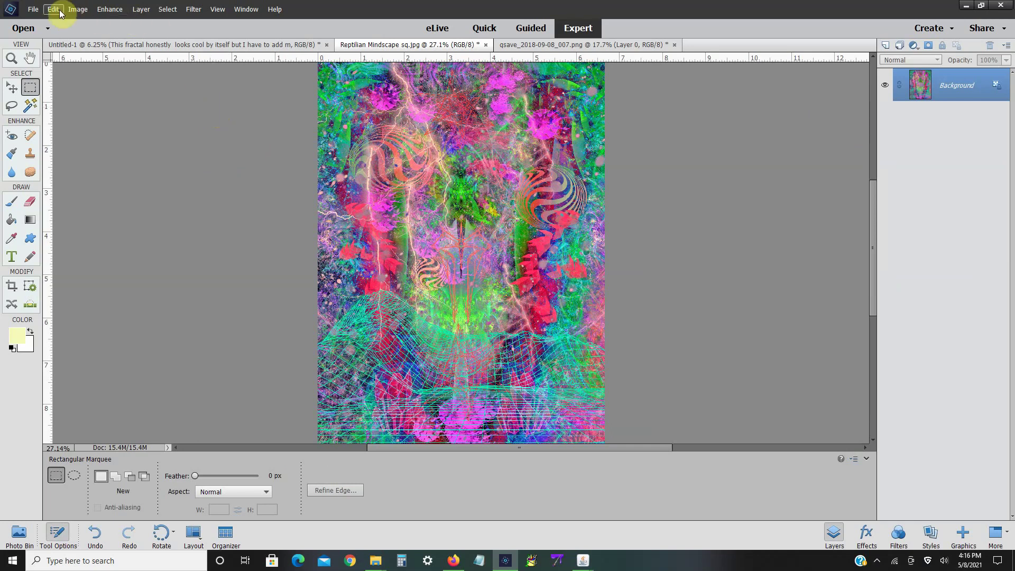
# - Resize the recolored image to 5400 by 7200 pixels and fit it in the view
pyautogui.click(34, 10)
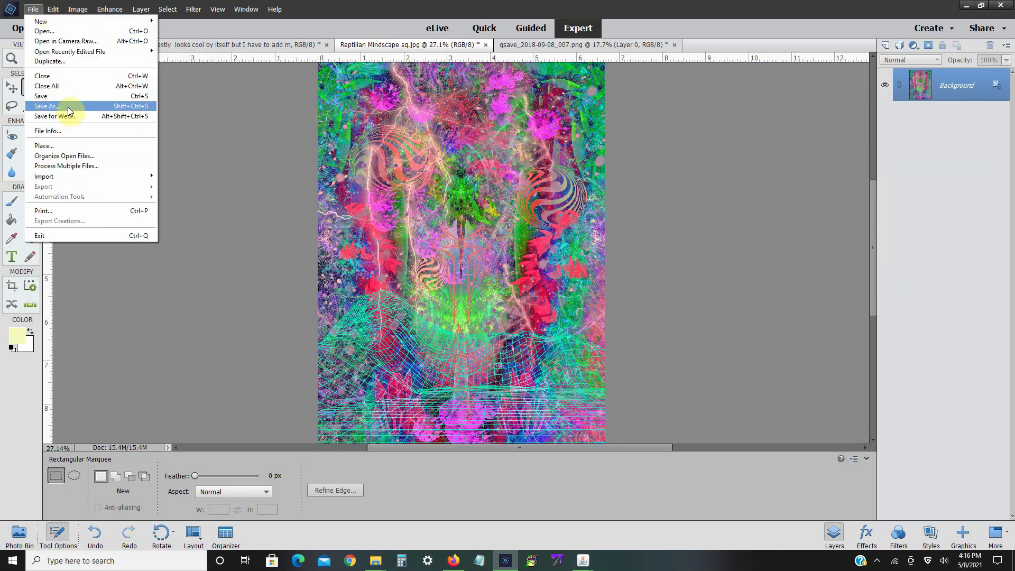
pyautogui.click(78, 12)
pyautogui.click(78, 11)
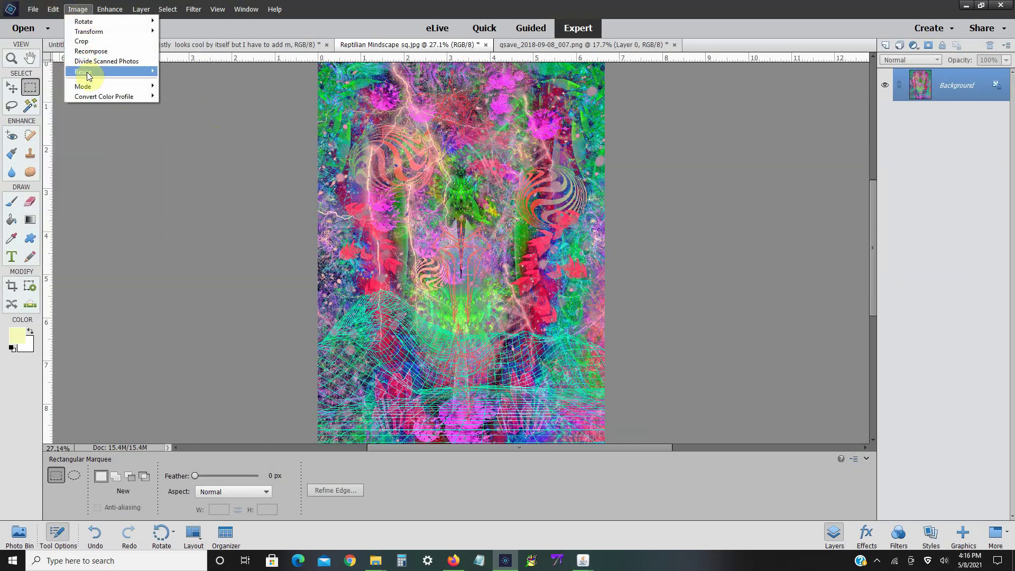
pyautogui.moveTo(87, 76)
pyautogui.click(180, 72)
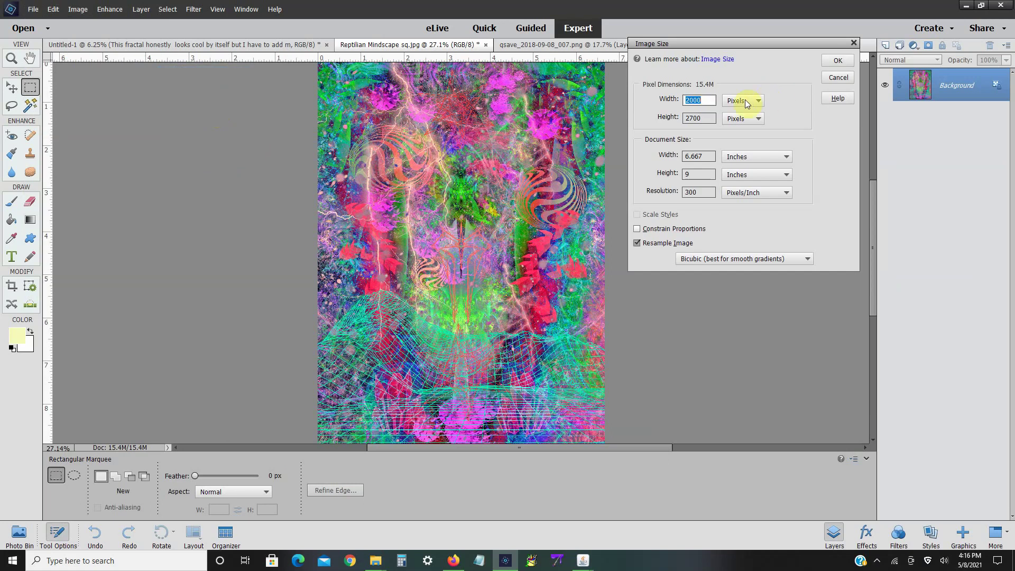
pyautogui.write('5400')
pyautogui.doubleClick(711, 117)
pyautogui.write('7200')
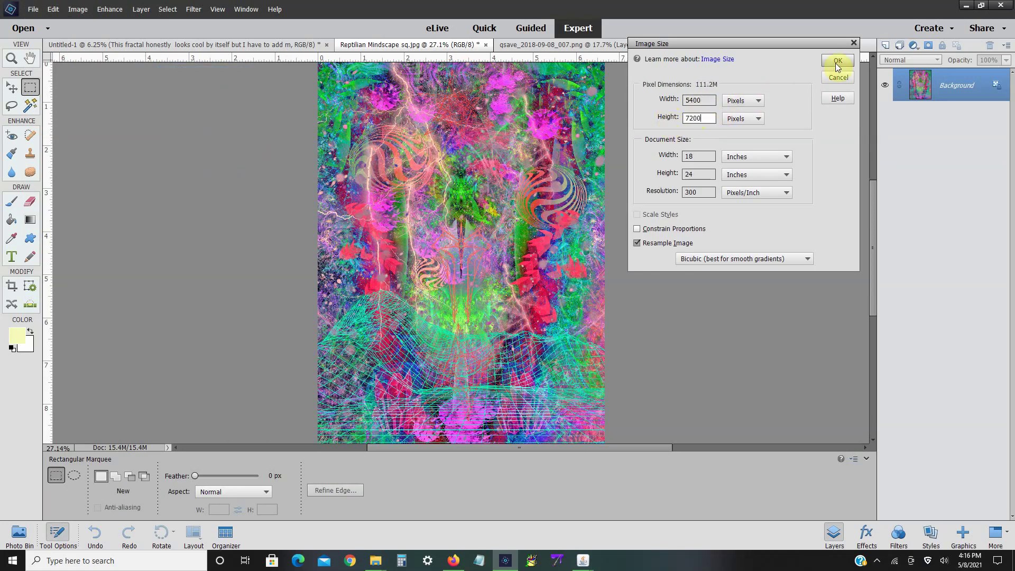
pyautogui.click(836, 62)
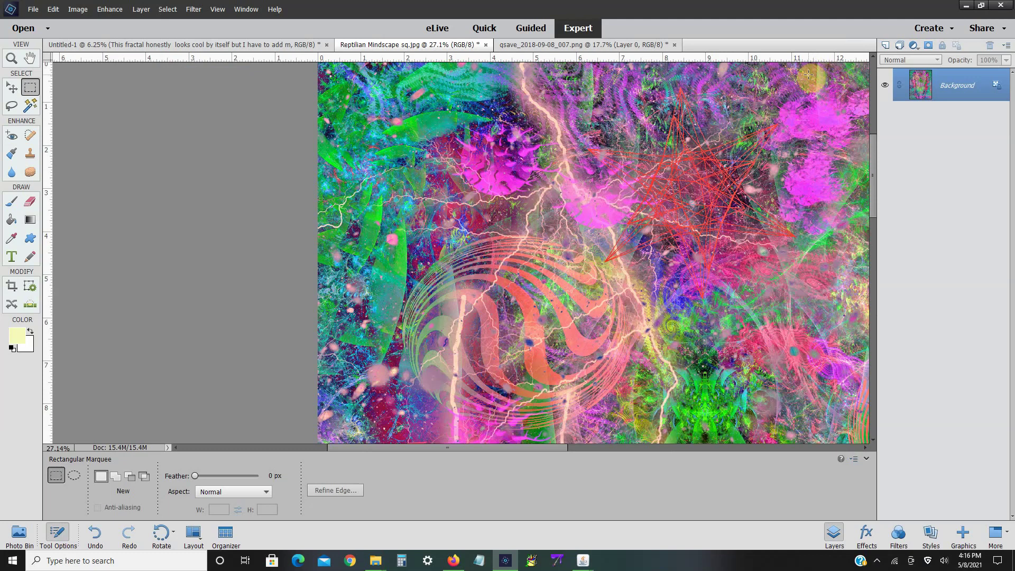
pyautogui.hotkey('ctrl', '0')
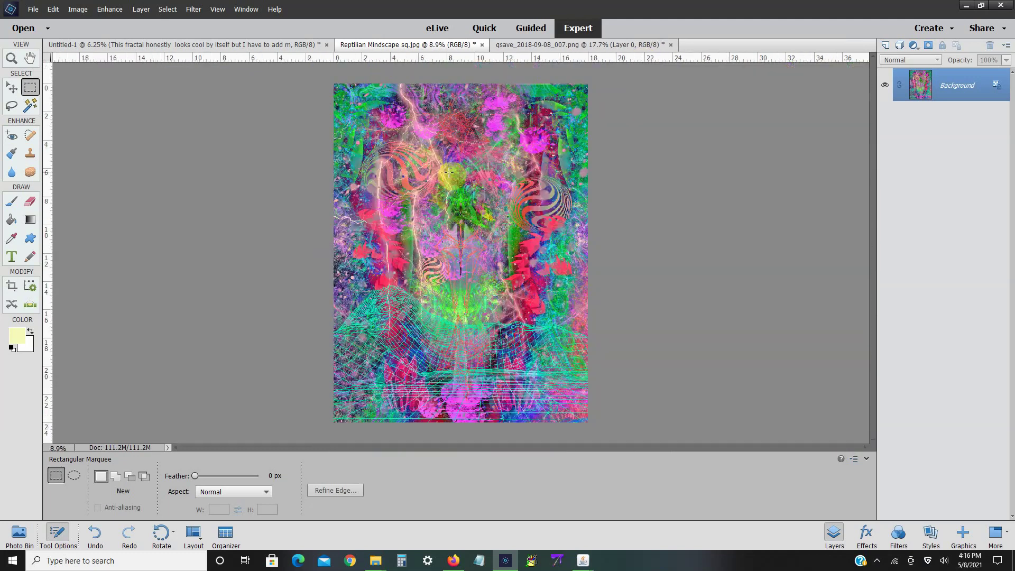
# - Try a Shadows/Highlights adjustment with shadows lightened 40% and midtone contrast -3%, and undo it
pyautogui.click(104, 12)
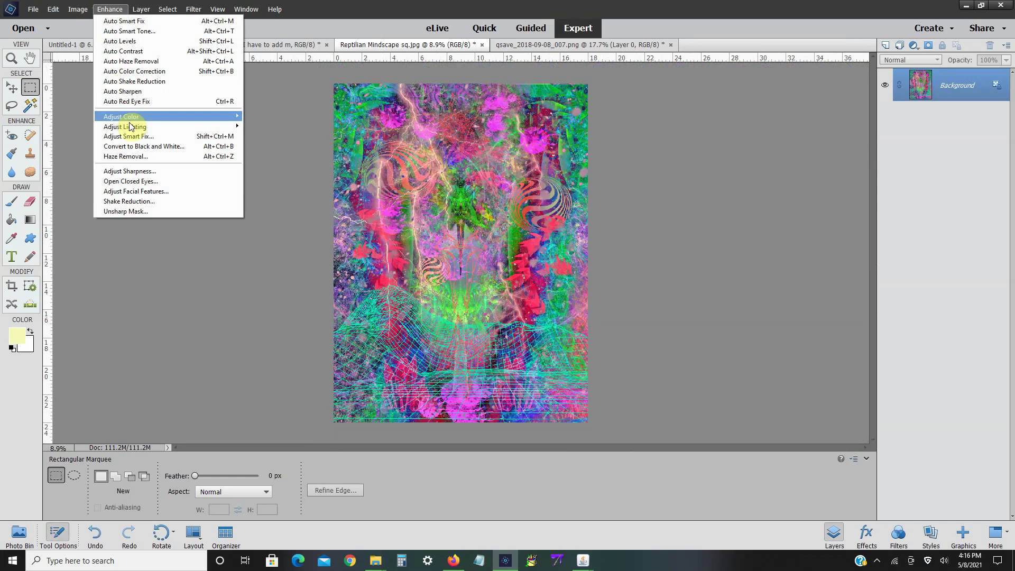
pyautogui.moveTo(140, 126)
pyautogui.click(271, 130)
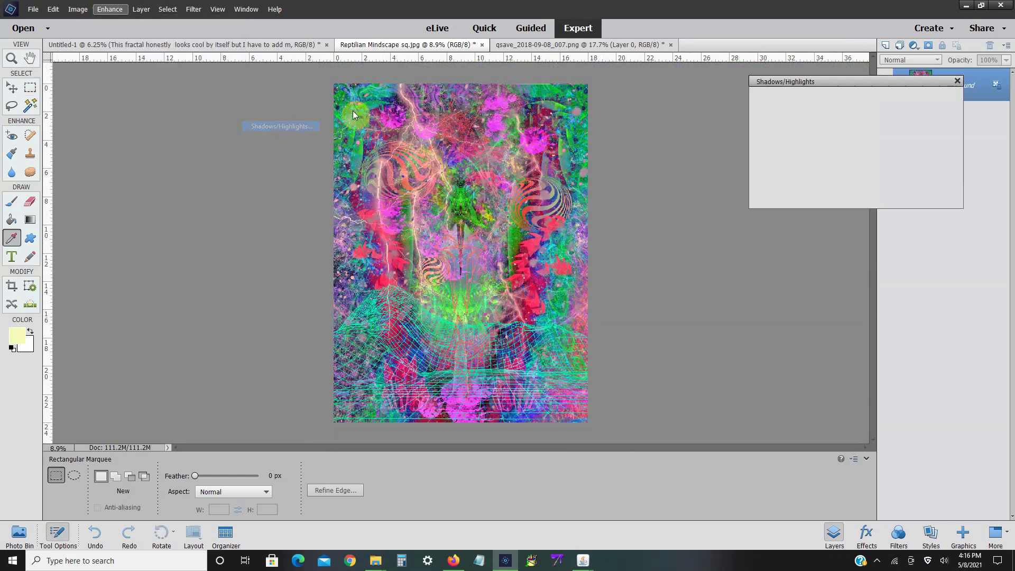
pyautogui.moveTo(804, 141)
pyautogui.mouseDown()
pyautogui.moveTo(839, 144)
pyautogui.moveTo(809, 146)
pyautogui.mouseUp()
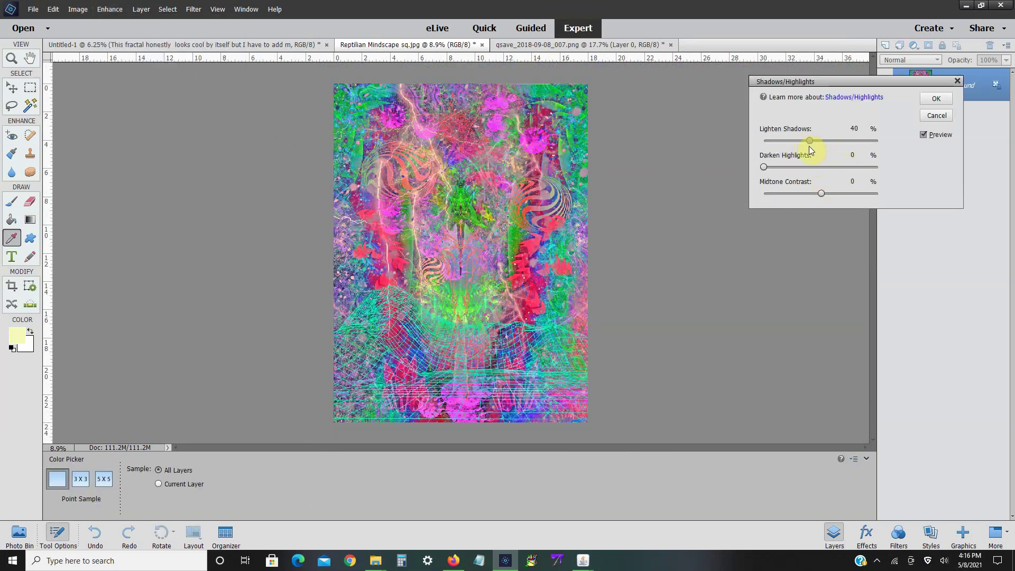
pyautogui.moveTo(820, 194)
pyautogui.mouseDown()
pyautogui.moveTo(797, 193)
pyautogui.moveTo(820, 192)
pyautogui.mouseUp()
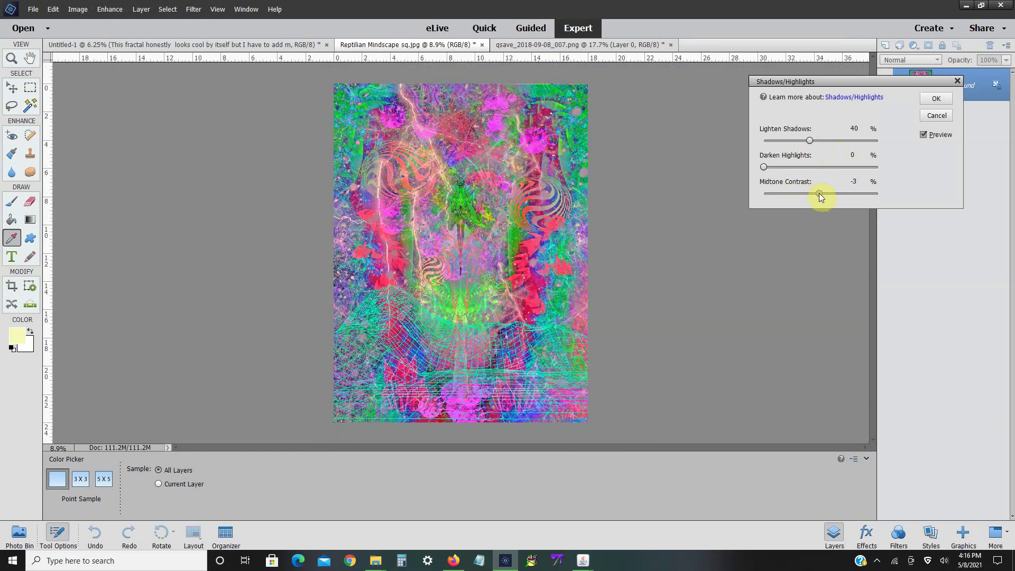
pyautogui.click(932, 97)
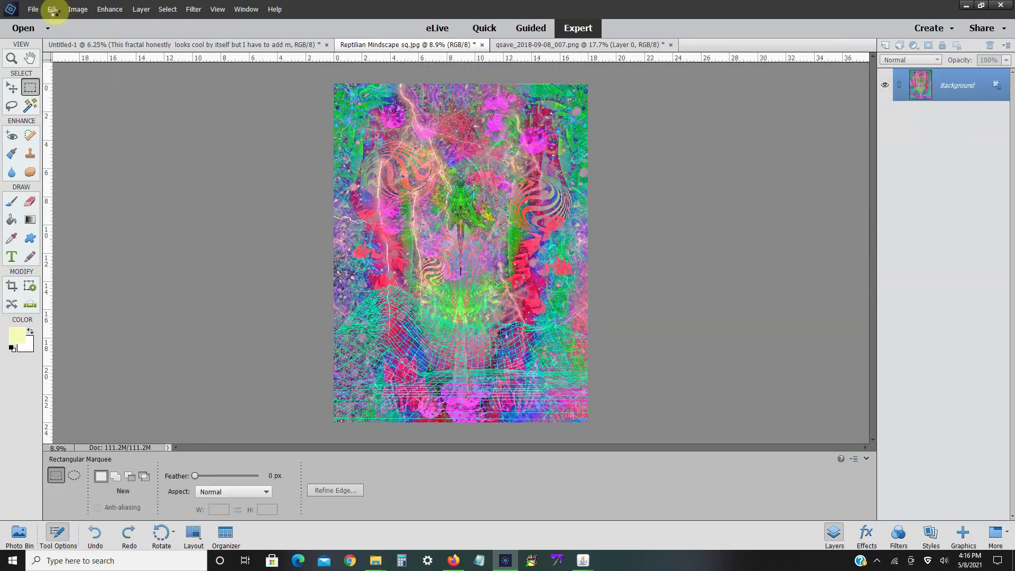
pyautogui.click(54, 9)
pyautogui.click(60, 21)
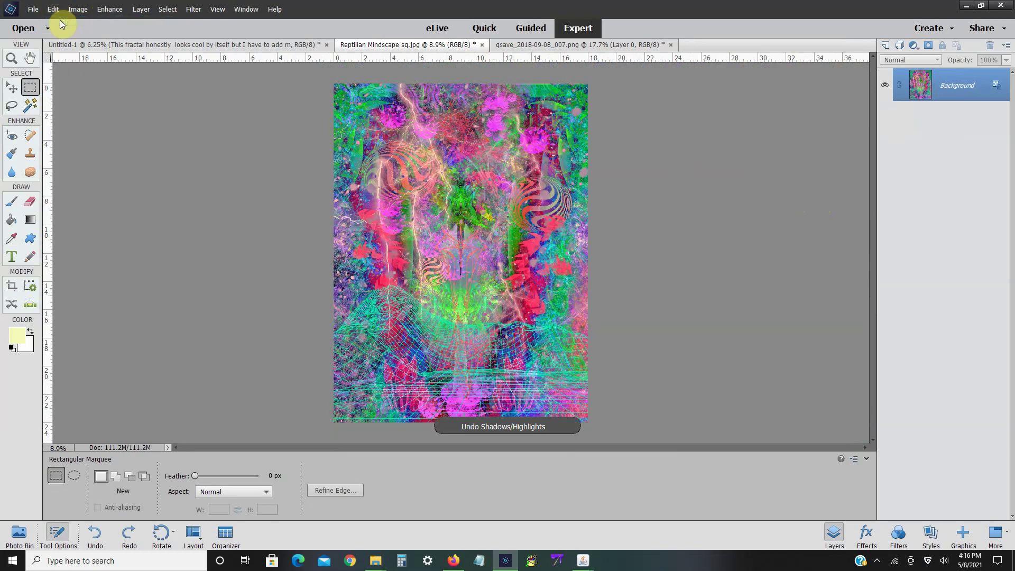
# - In a new Levels adjustment, set the Red channel's white input level to 211
pyautogui.click(108, 9)
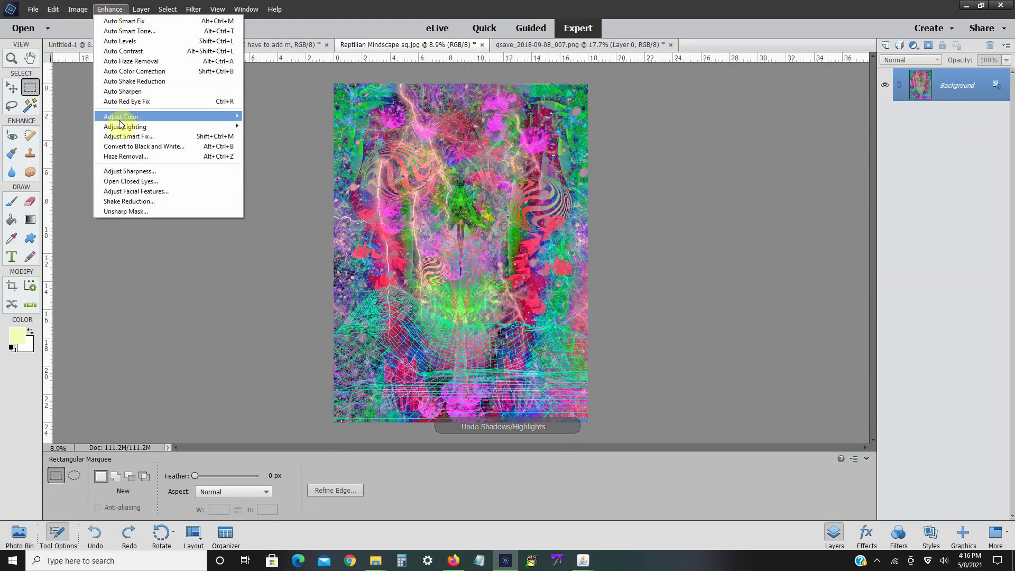
pyautogui.moveTo(127, 127)
pyautogui.click(264, 146)
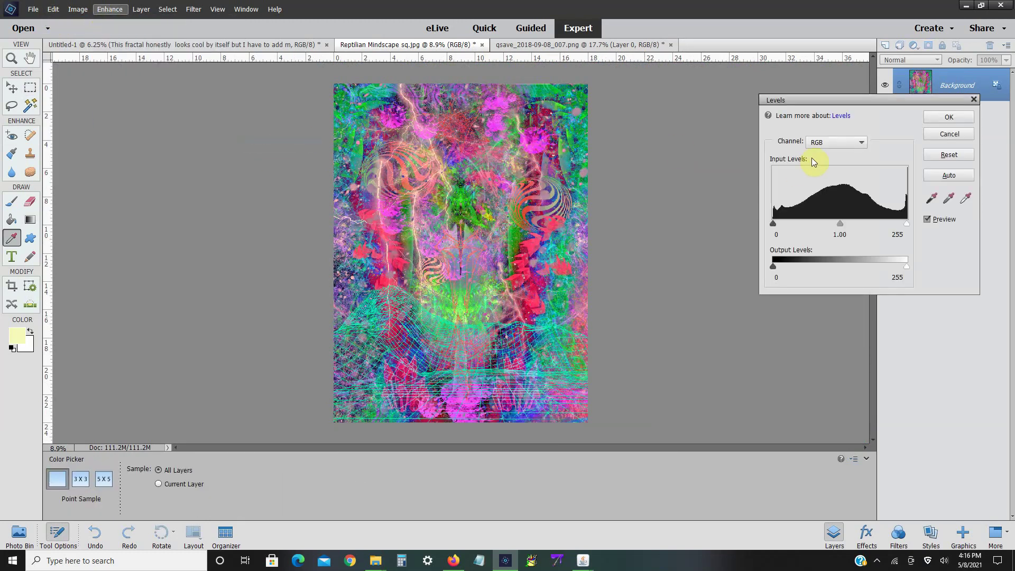
pyautogui.click(838, 164)
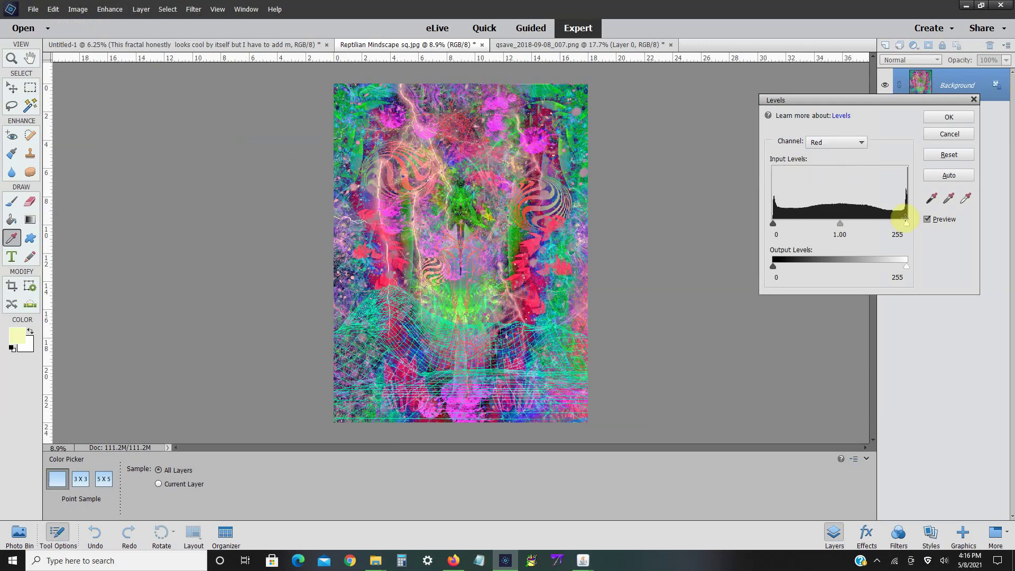
pyautogui.moveTo(888, 228); pyautogui.dragTo(885, 231)
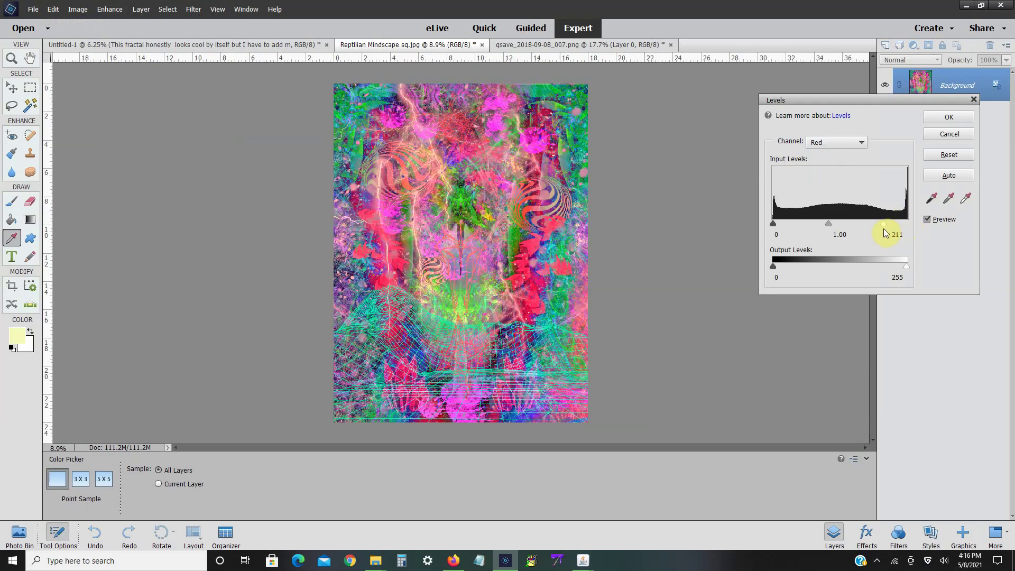
# - Set the Green channel's midtone input level to 1.10 and its white input level to 247
pyautogui.click(852, 144)
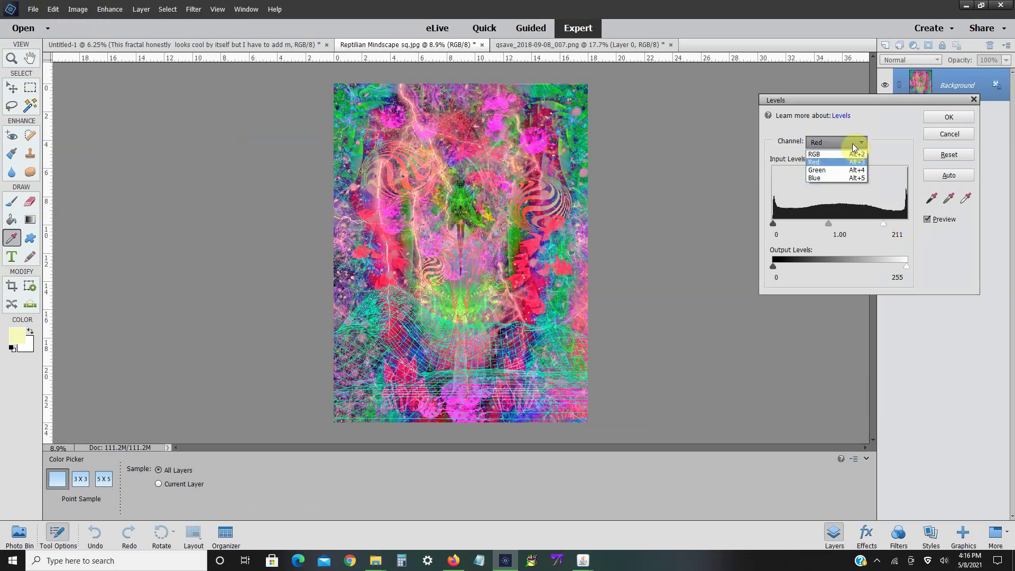
pyautogui.click(849, 172)
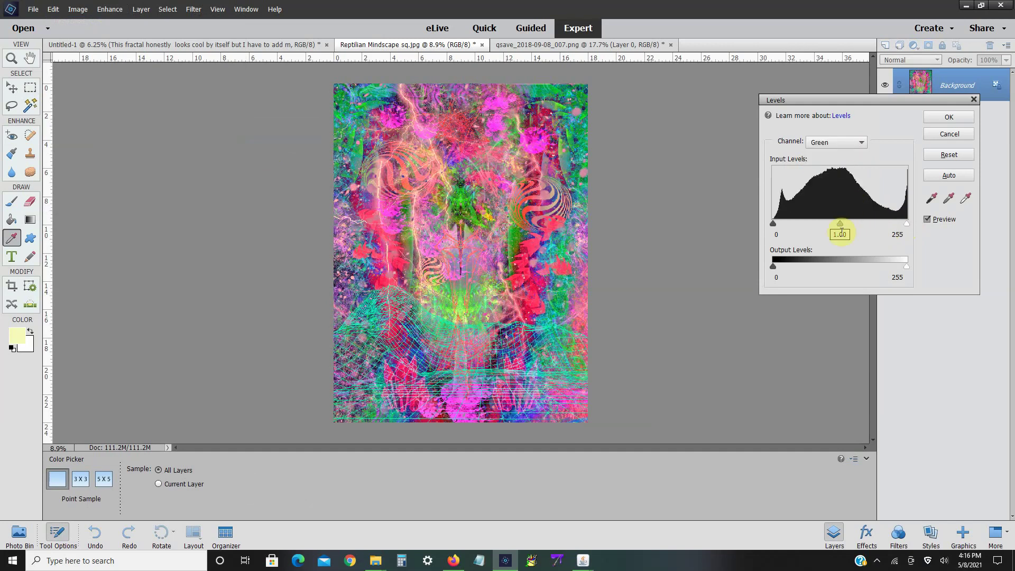
pyautogui.moveTo(839, 224)
pyautogui.mouseDown()
pyautogui.moveTo(859, 226)
pyautogui.moveTo(833, 228)
pyautogui.moveTo(837, 240)
pyautogui.mouseUp()
pyautogui.moveTo(906, 224); pyautogui.dragTo(901, 224)
# - Set the Blue channel's black input level to 21 and its white input level to 240
pyautogui.click(846, 142)
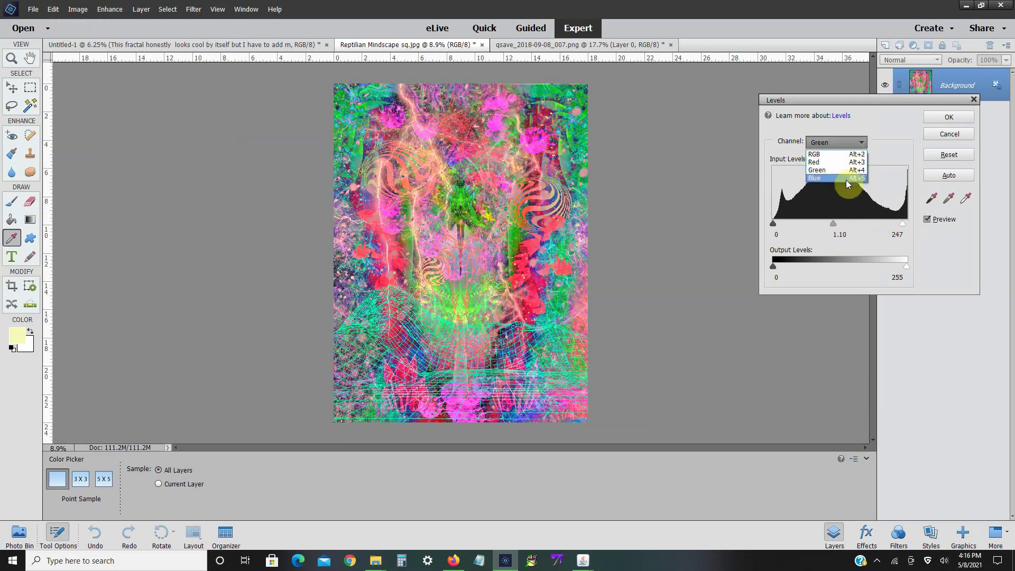
pyautogui.click(845, 178)
pyautogui.moveTo(786, 223)
pyautogui.mouseDown()
pyautogui.moveTo(794, 223)
pyautogui.moveTo(754, 219)
pyautogui.moveTo(870, 224)
pyautogui.moveTo(741, 229)
pyautogui.moveTo(784, 224)
pyautogui.mouseUp()
pyautogui.moveTo(907, 225)
pyautogui.mouseDown()
pyautogui.moveTo(887, 224)
pyautogui.moveTo(901, 232)
pyautogui.mouseUp()
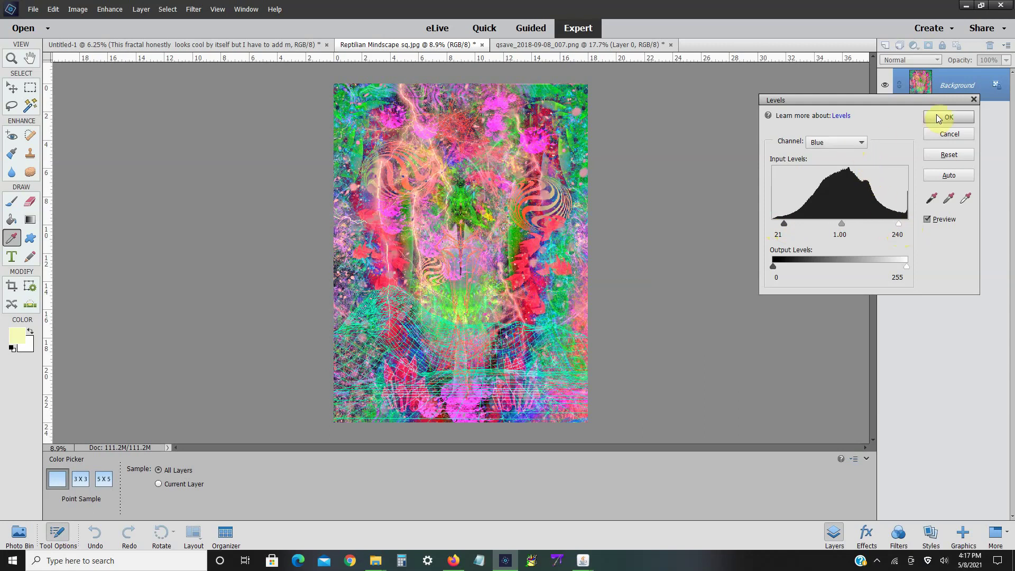
# - Set the combined RGB input levels to 8, 0.77 and 237, and apply the Levels adjustment
pyautogui.click(858, 143)
pyautogui.click(835, 154)
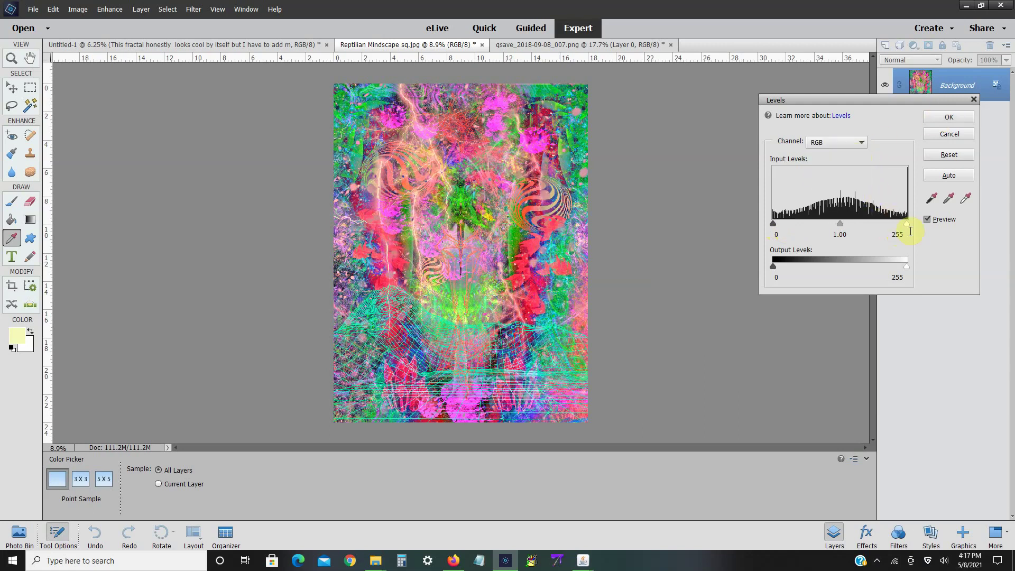
pyautogui.moveTo(905, 223)
pyautogui.mouseDown()
pyautogui.moveTo(891, 224)
pyautogui.moveTo(901, 224)
pyautogui.mouseUp()
pyautogui.moveTo(839, 223); pyautogui.dragTo(849, 224)
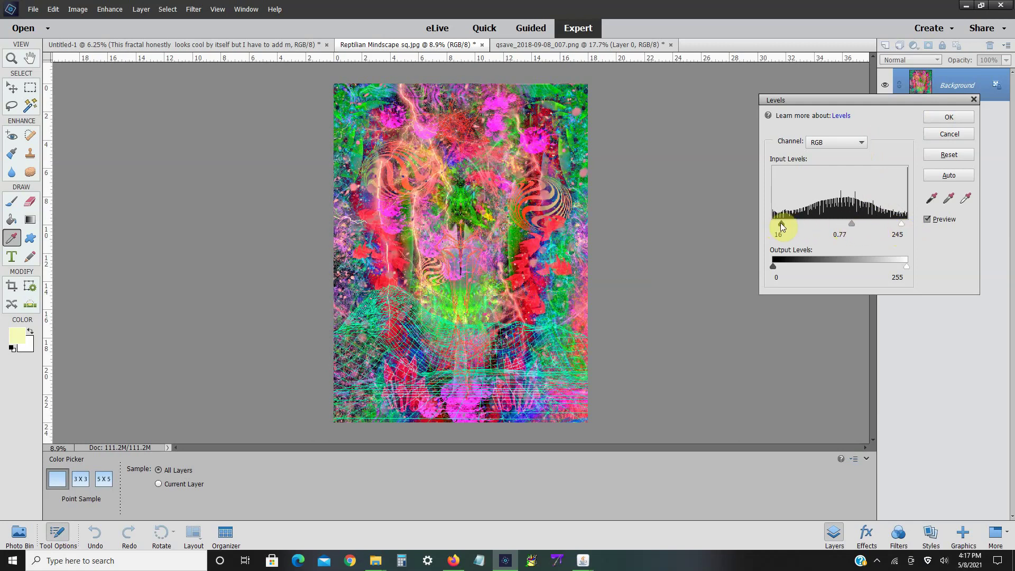
pyautogui.moveTo(773, 224); pyautogui.dragTo(777, 227)
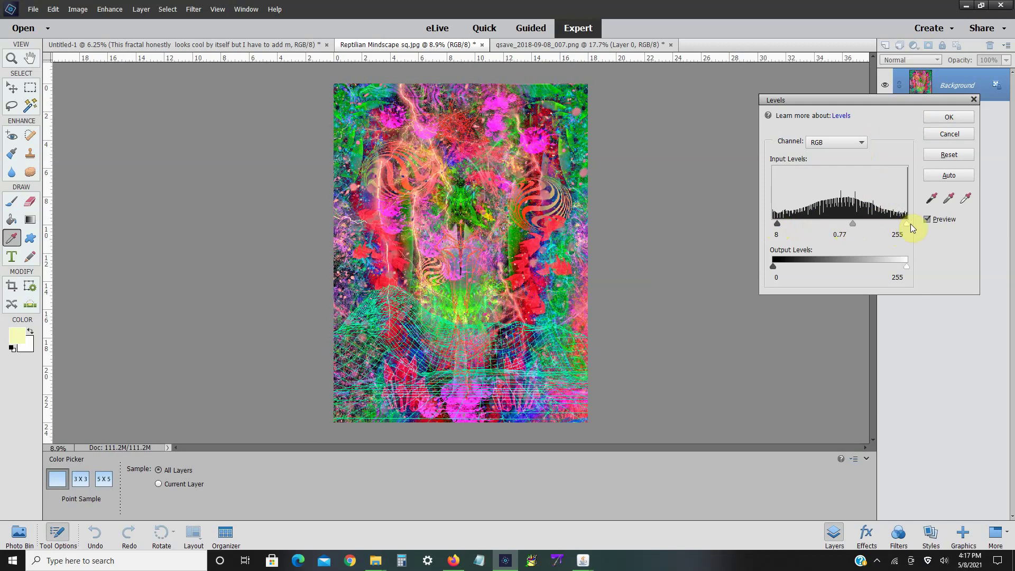
pyautogui.moveTo(908, 223); pyautogui.dragTo(901, 228)
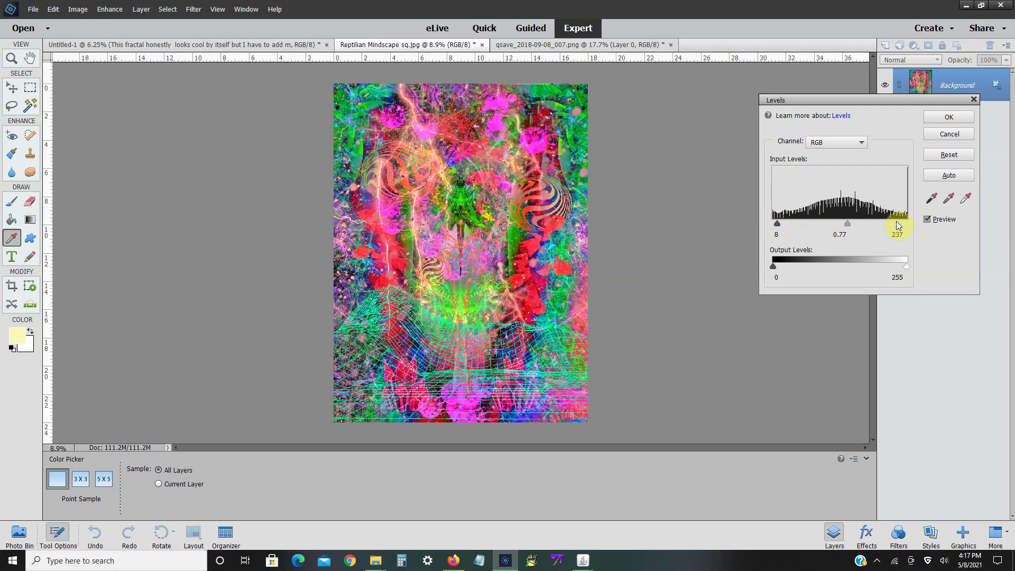
pyautogui.click(949, 117)
pyautogui.press('m')
# - Slightly adjust the saturation of the Reds range with a Hue/Saturation adjustment and apply it
pyautogui.click(110, 9)
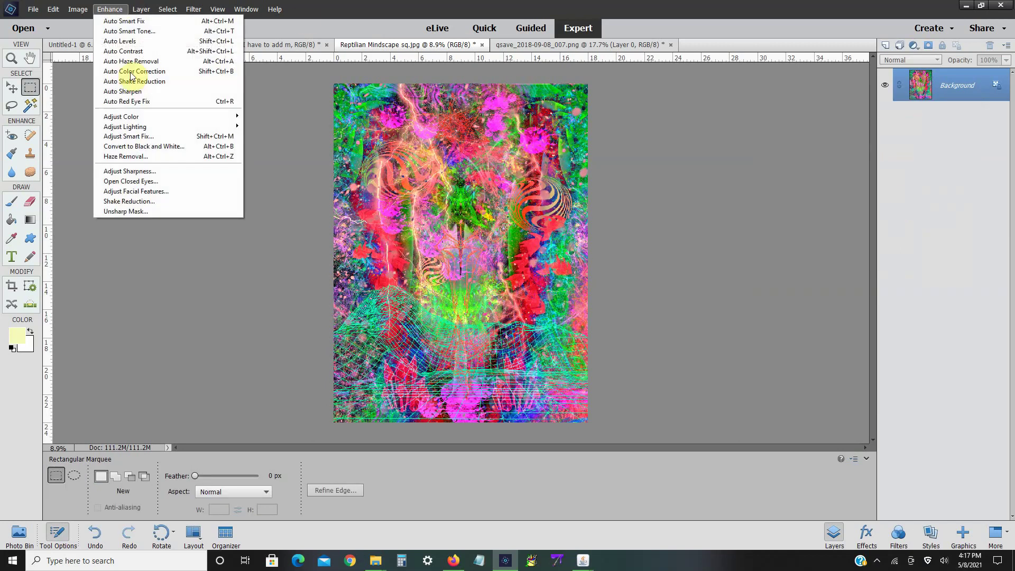
pyautogui.moveTo(159, 116)
pyautogui.click(272, 126)
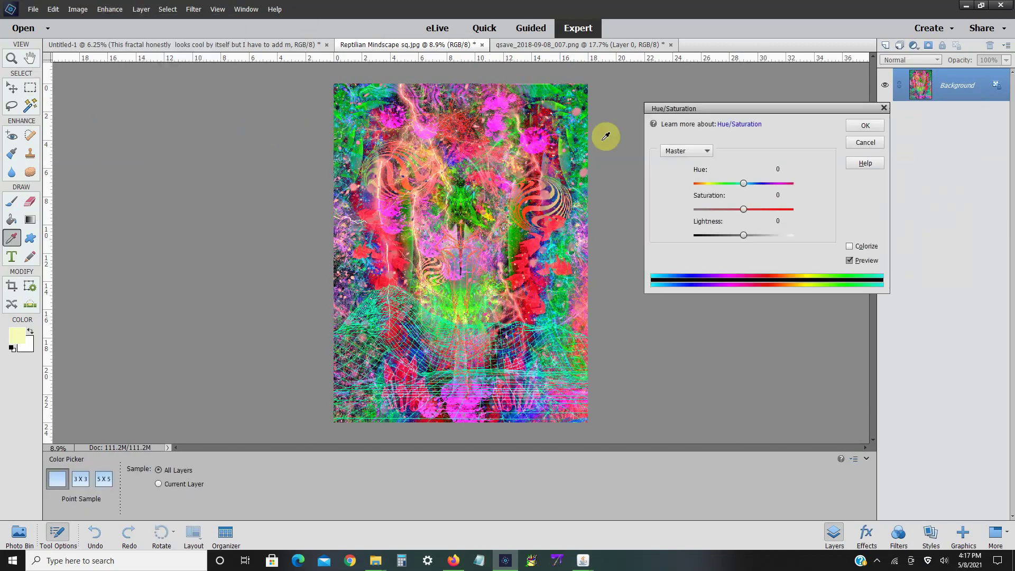
pyautogui.click(672, 154)
pyautogui.click(671, 171)
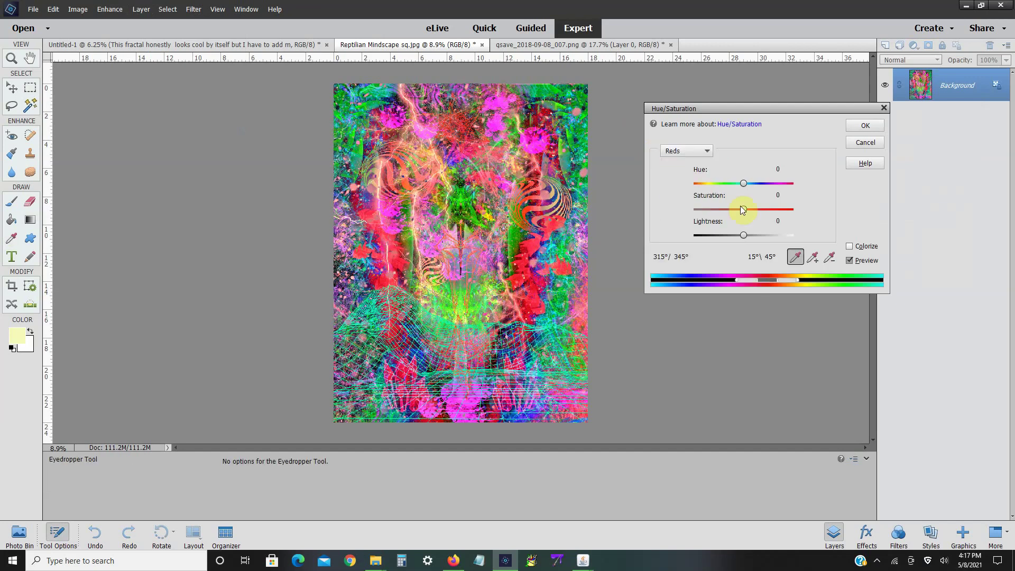
pyautogui.moveTo(743, 209)
pyautogui.mouseDown()
pyautogui.moveTo(728, 209)
pyautogui.moveTo(740, 214)
pyautogui.mouseUp()
pyautogui.click(852, 122)
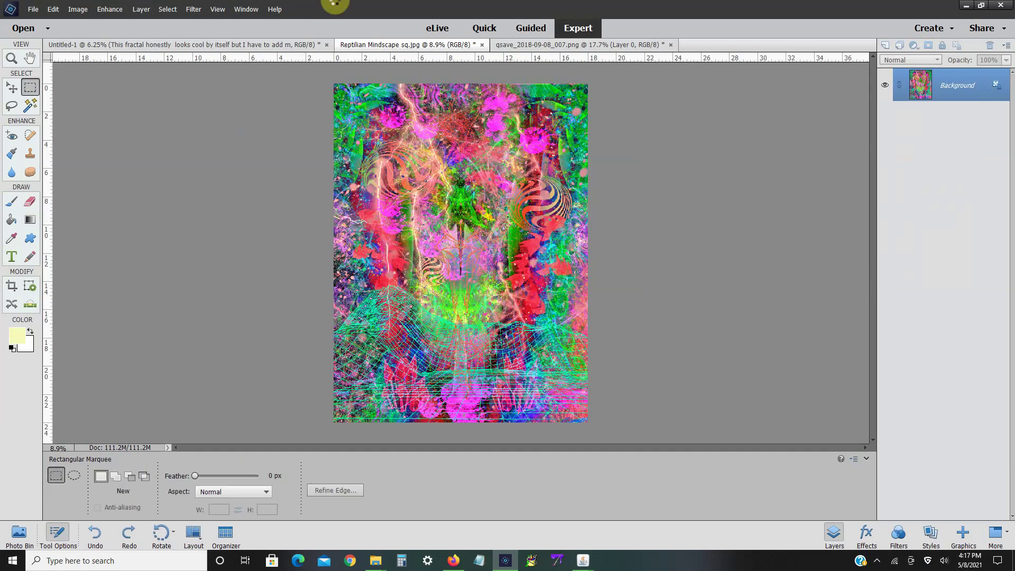
# - Check the image's pixel dimensions and resolution without changing them
pyautogui.click(78, 9)
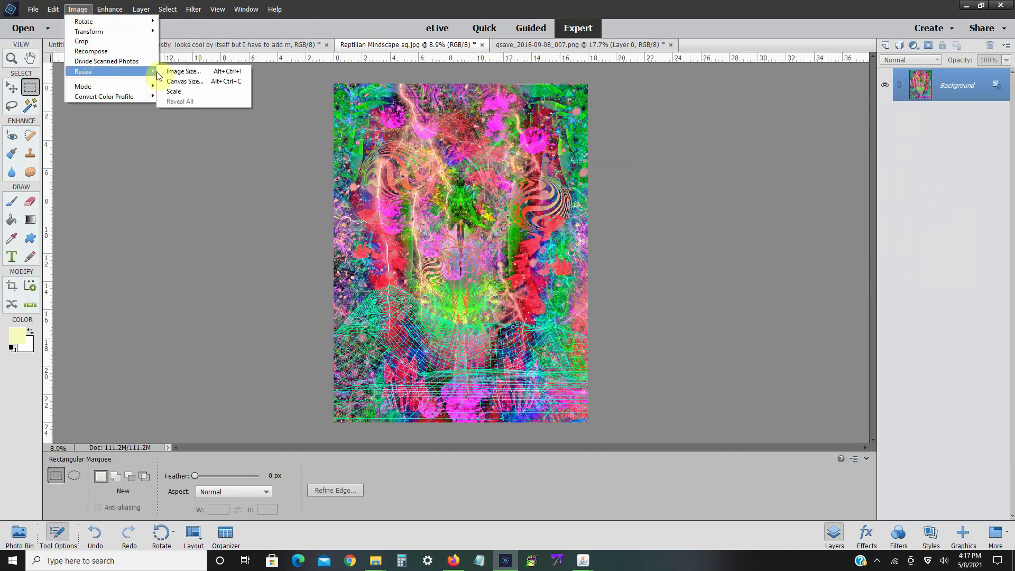
pyautogui.click(182, 71)
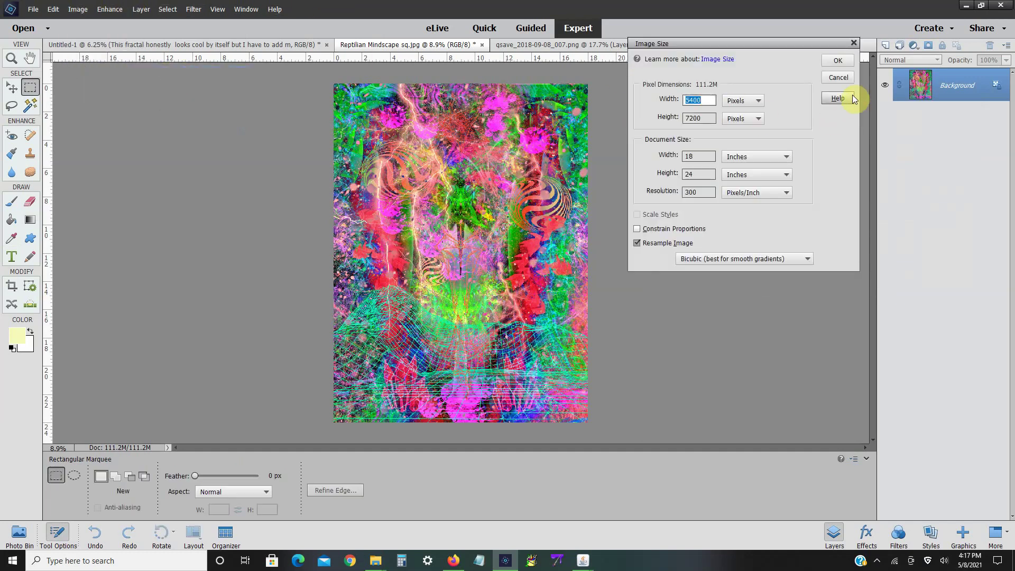
pyautogui.click(838, 77)
# - Save the recolored image as a separate JPEG named Reptilian Mindscape (Tropcal) med.jpg with quality 10, Maximum, in the Fractal Fantasia Vol. 2 folder
pyautogui.click(32, 9)
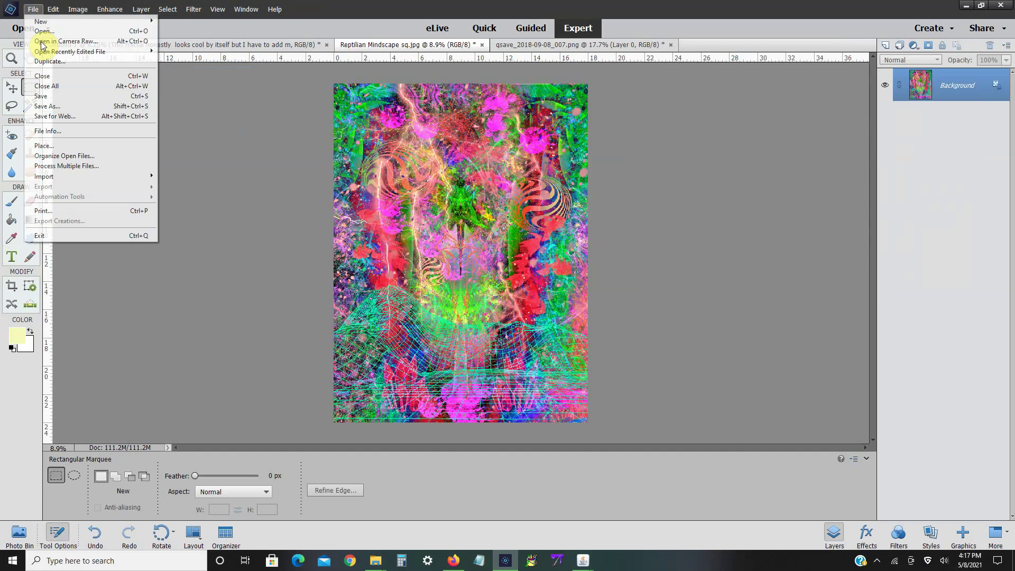
pyautogui.click(48, 107)
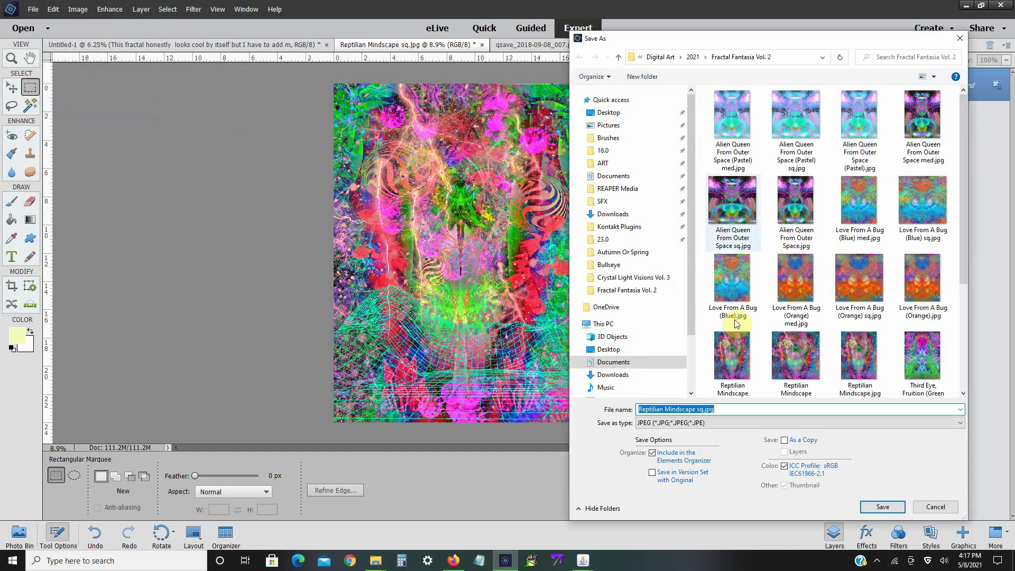
pyautogui.press('Right')
pyautogui.press('Left')
pyautogui.press('Left')
pyautogui.press('Left')
pyautogui.press('Left')
pyautogui.press('BackSpace')
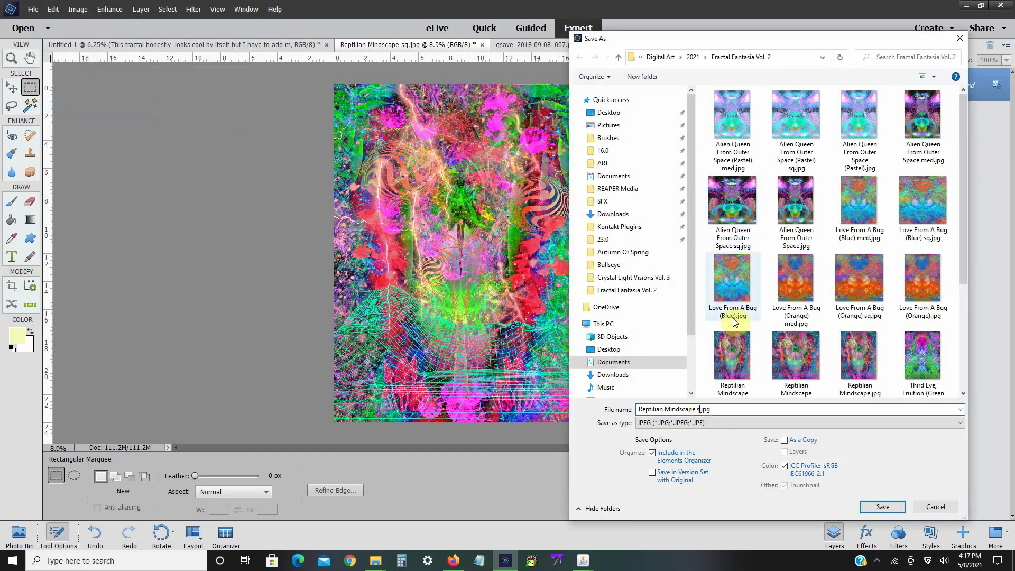
pyautogui.press('BackSpace')
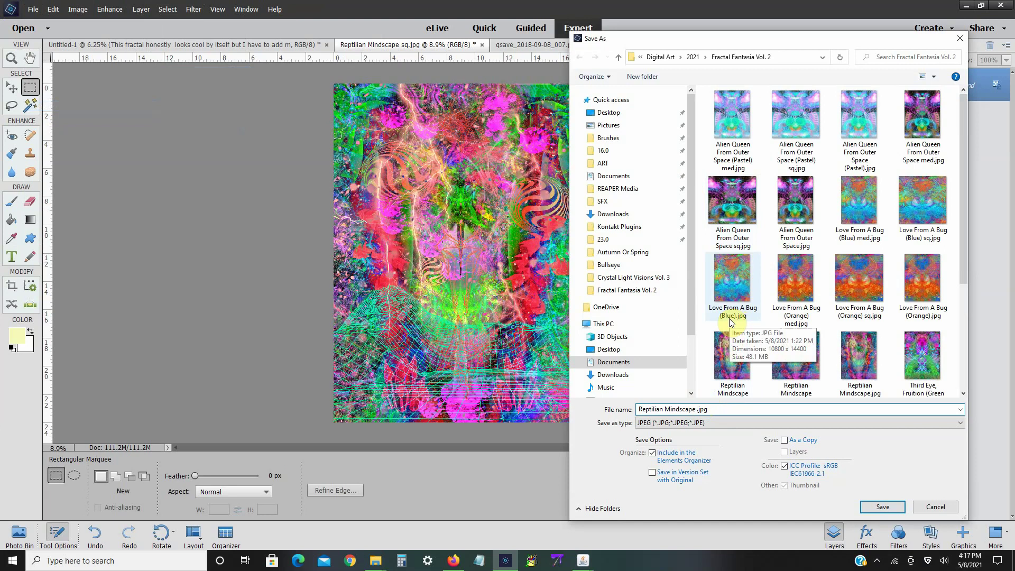
pyautogui.write('(')
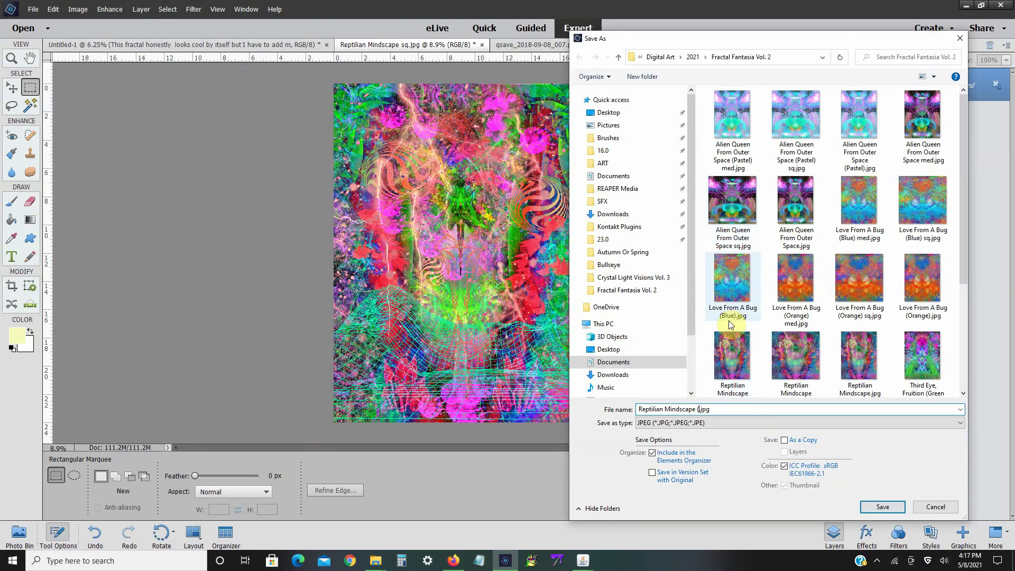
pyautogui.write('Tropcal) me')
pyautogui.press('Return')
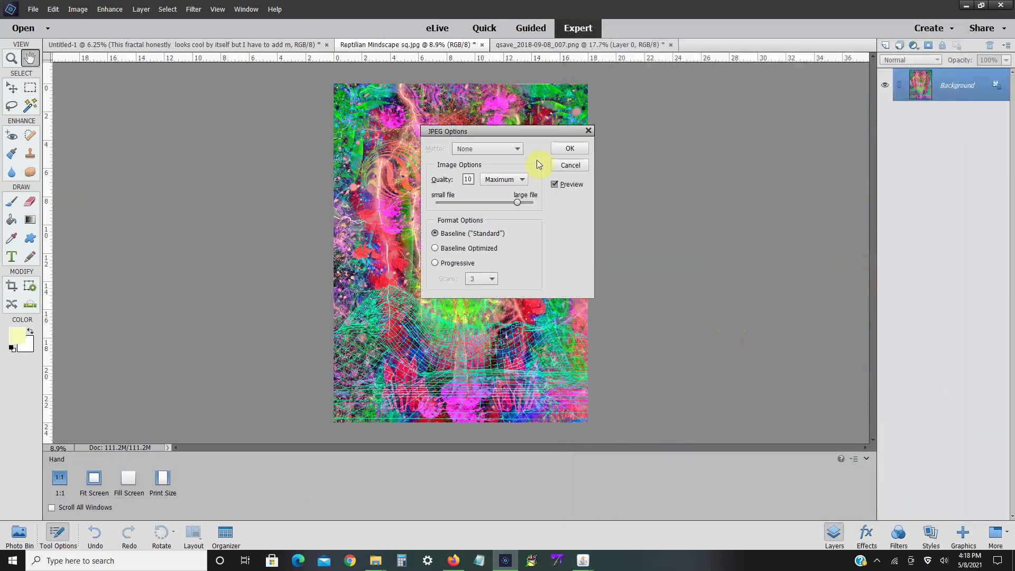
pyautogui.click(573, 148)
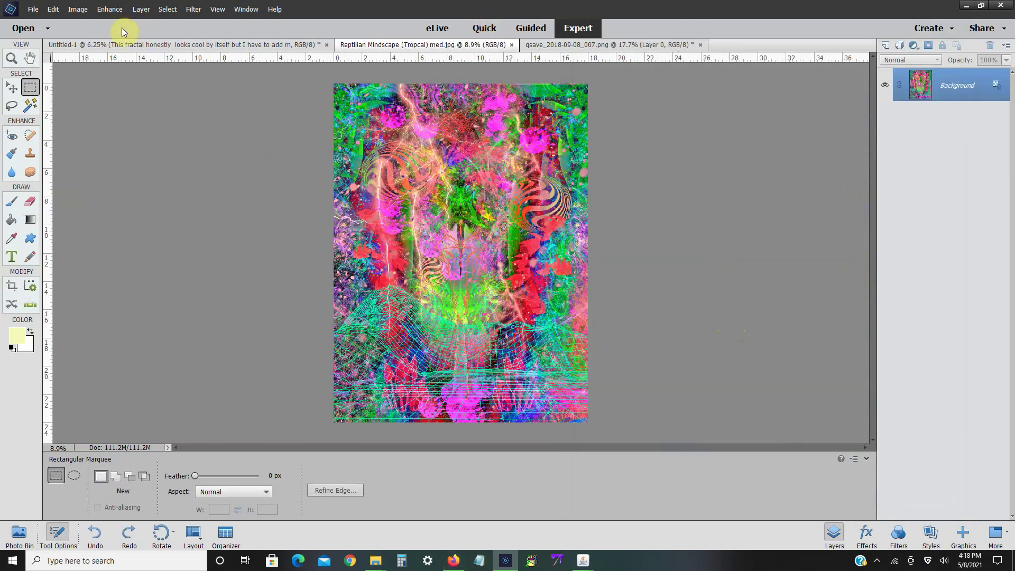
# - Resize the image to 10800 by 14400 pixels
pyautogui.click(77, 9)
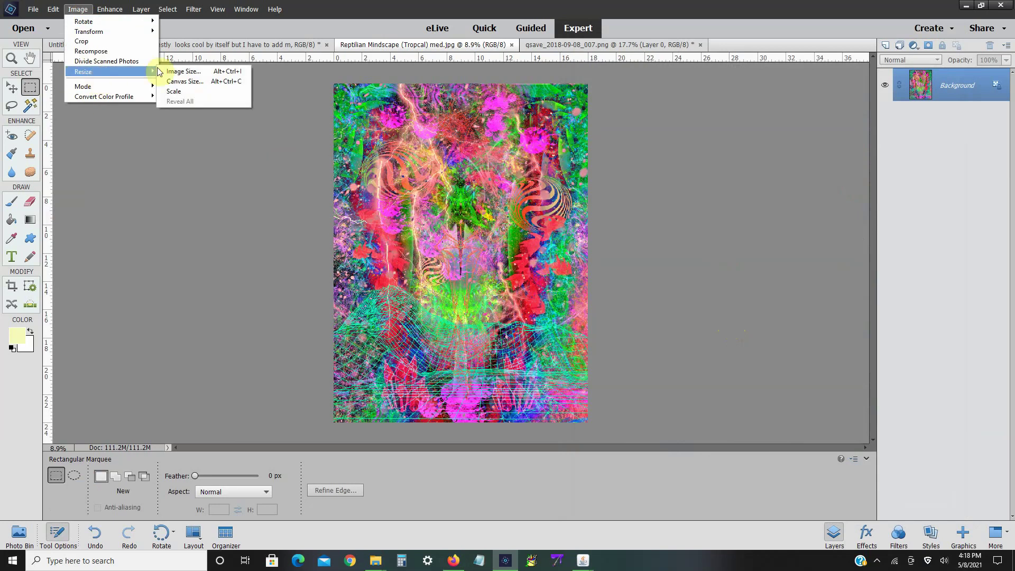
pyautogui.click(164, 69)
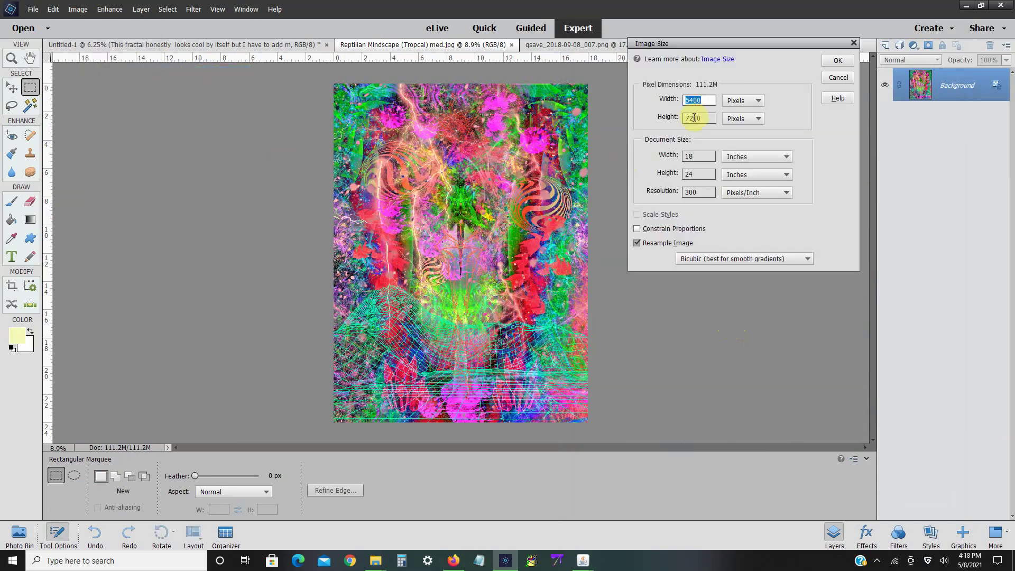
pyautogui.write('10800')
pyautogui.press('Tab')
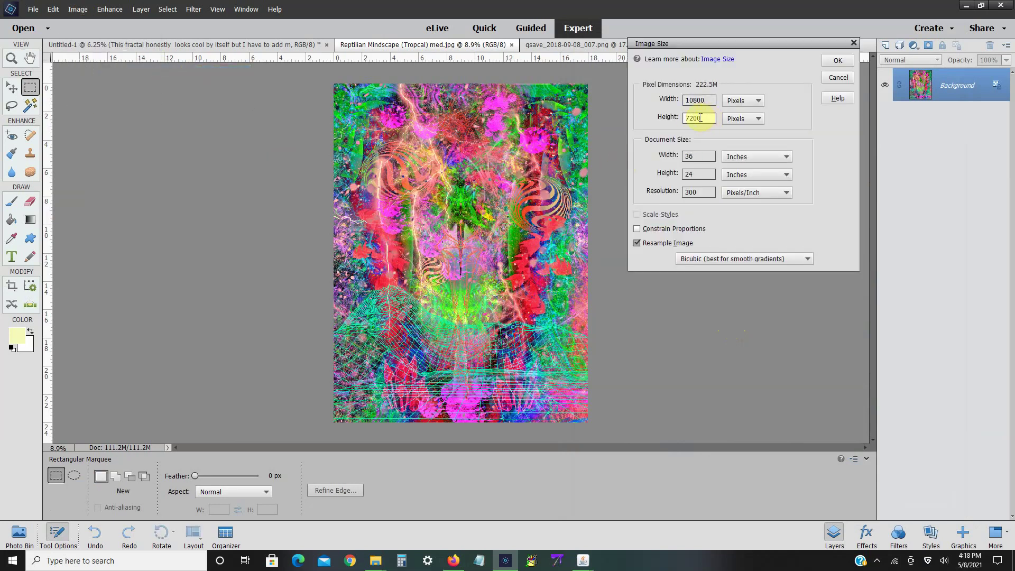
pyautogui.write('1440')
pyautogui.click(839, 61)
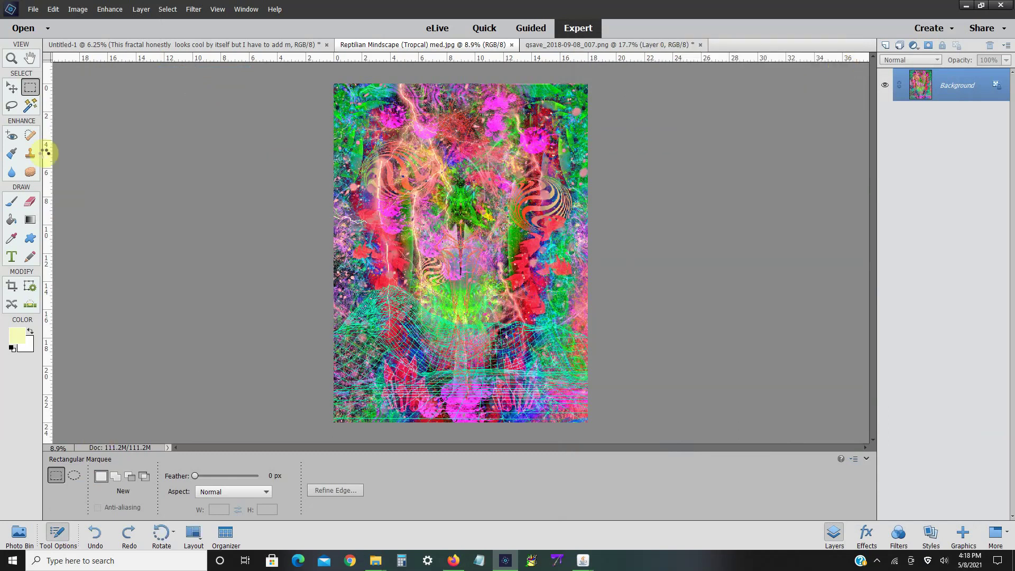
# - Save the enlarged image as Reptilian Mindscape (Tropcal).jpg with JPEG quality 10, Maximum
pyautogui.click(32, 9)
pyautogui.click(73, 106)
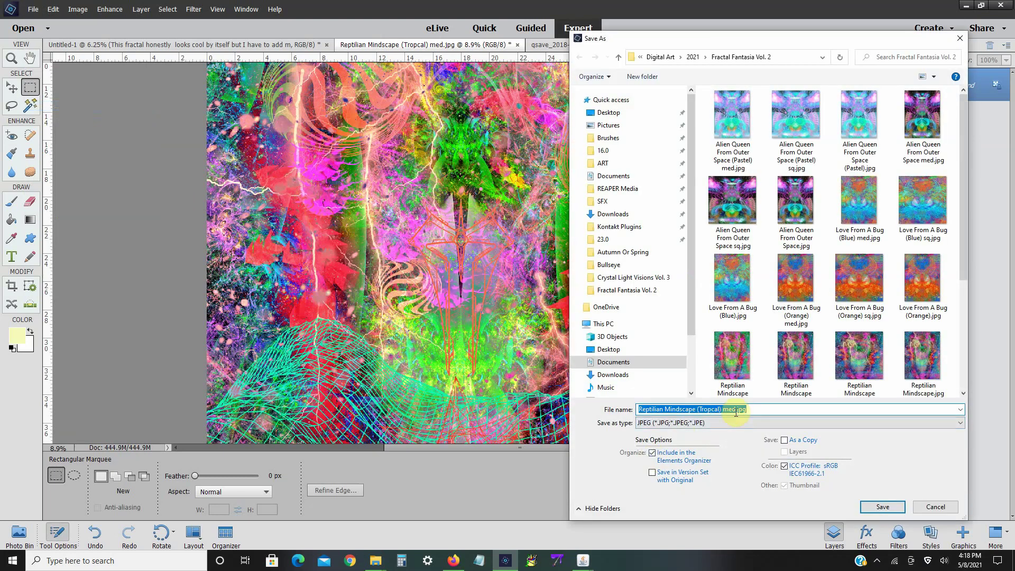
pyautogui.click(732, 411)
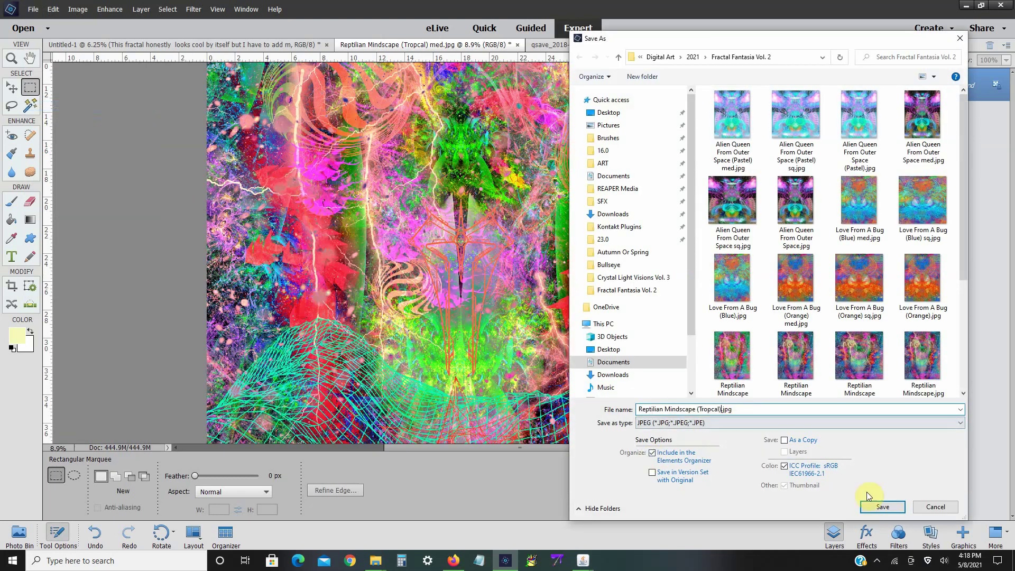
pyautogui.click(880, 506)
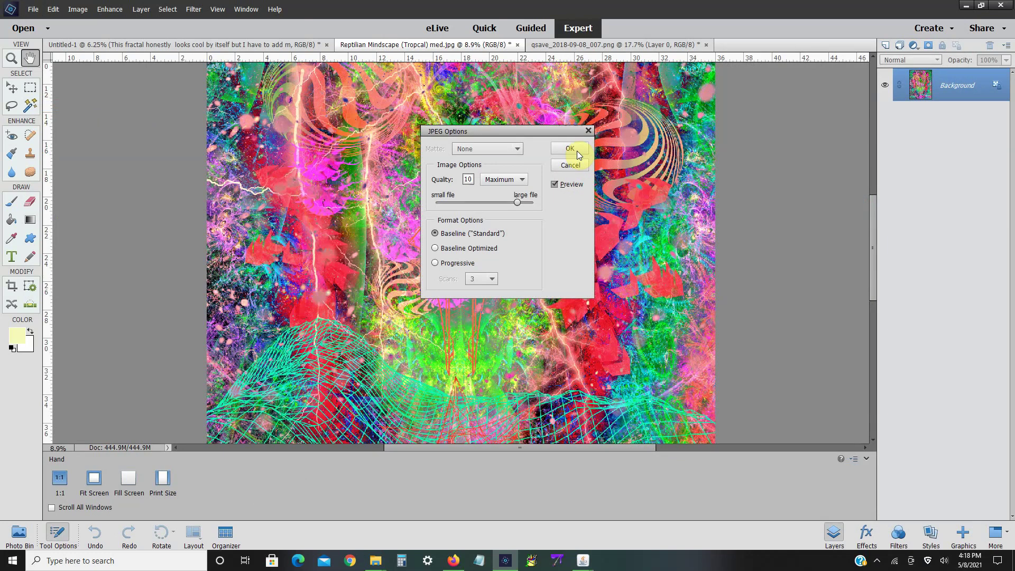
pyautogui.press('Tab')
pyautogui.click(570, 148)
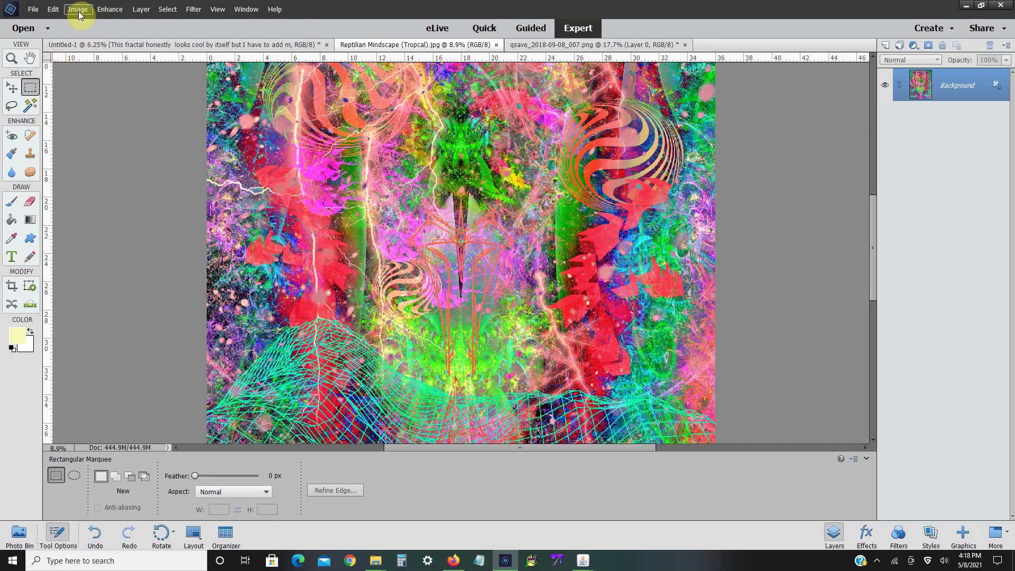
# - Resize the image to a 9000 by 9000 pixel square
pyautogui.click(78, 9)
pyautogui.moveTo(84, 72)
pyautogui.click(180, 73)
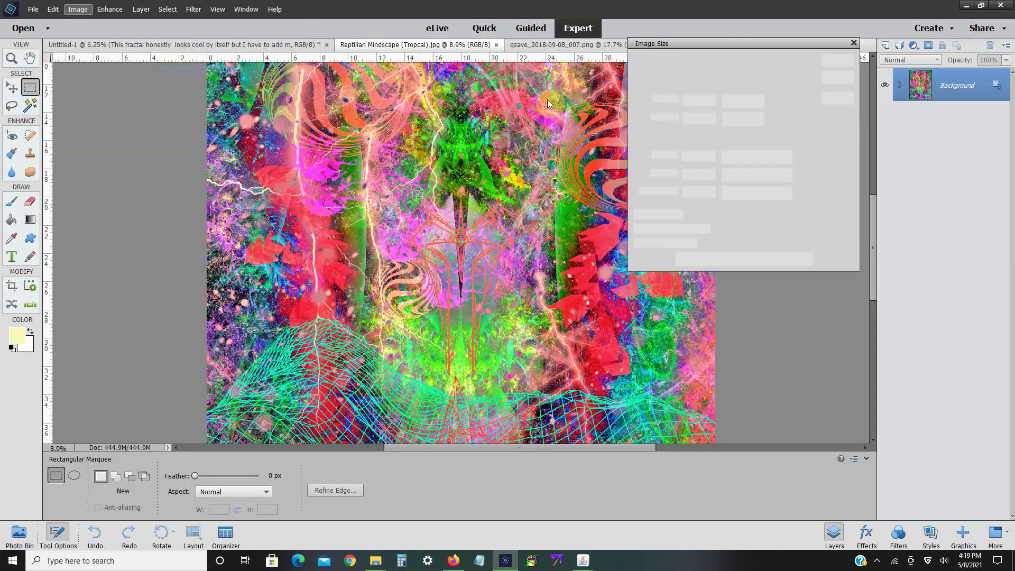
pyautogui.write('9000')
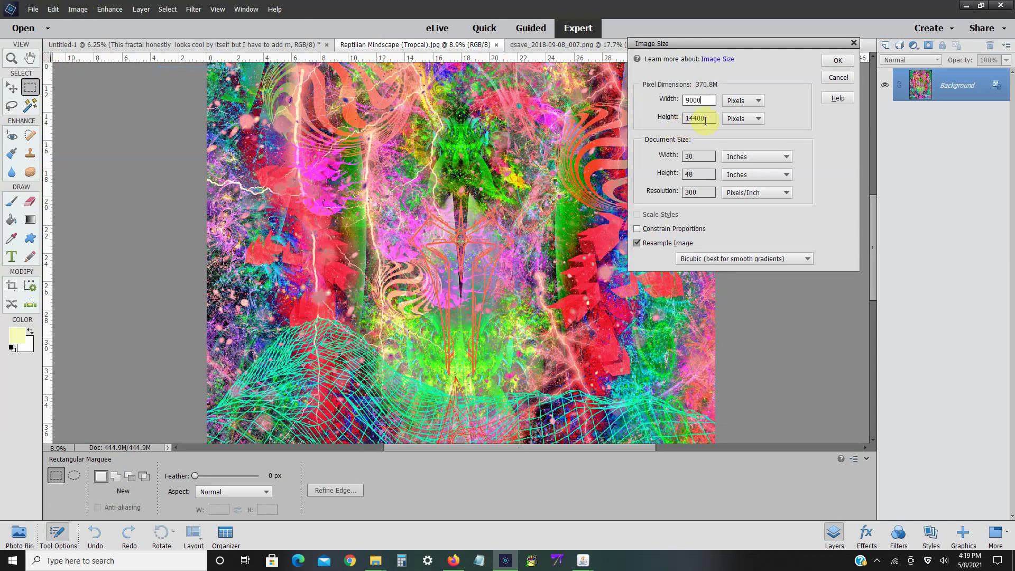
pyautogui.press('Tab')
pyautogui.write('9000')
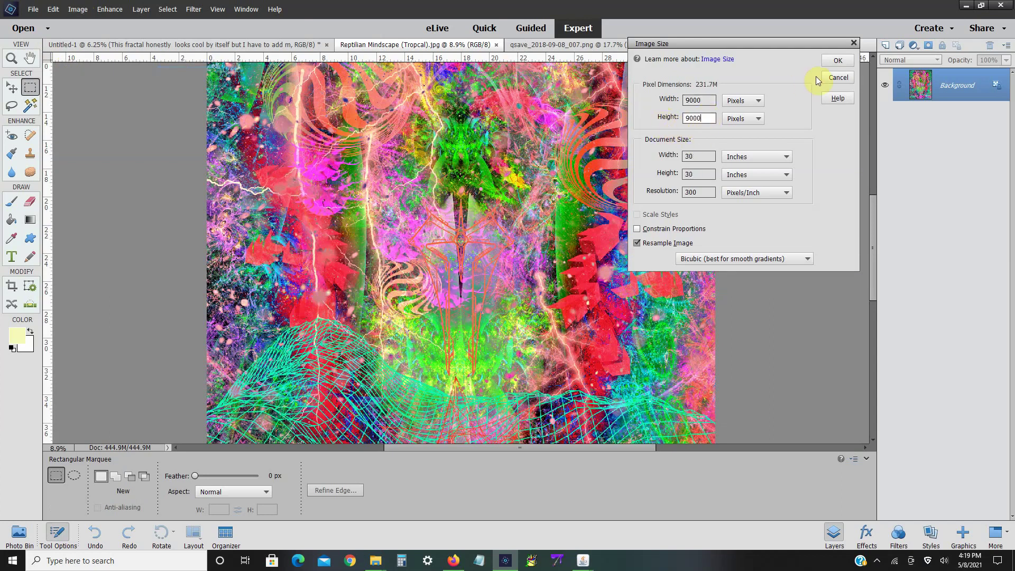
pyautogui.press('Return')
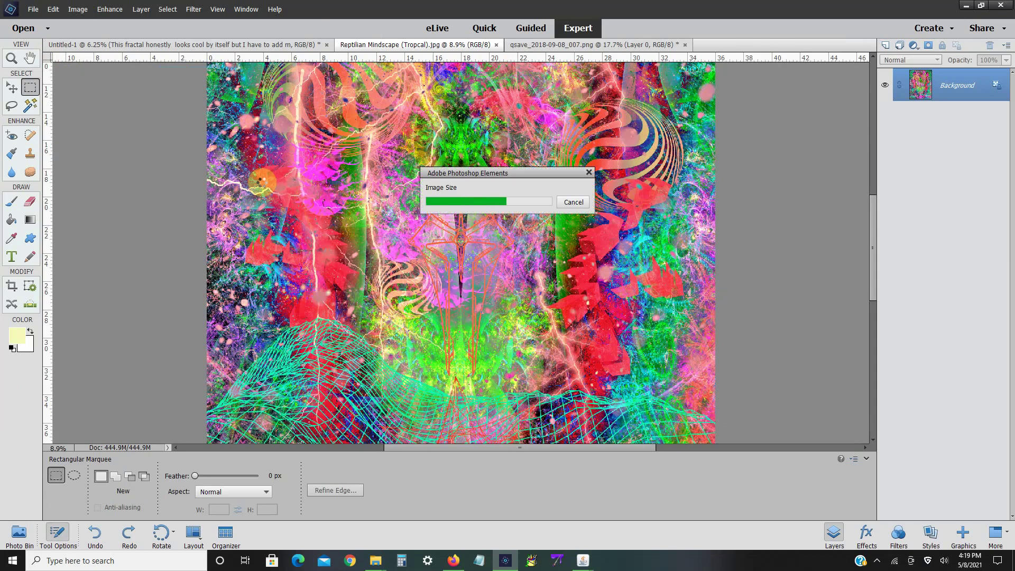
# - Save the square image as Reptilian Mindscape (Tropcal) sq.jpg in the Fractal Fantasia Vol. 2 folder with JPEG quality 10, Maximum
pyautogui.click(32, 9)
pyautogui.click(60, 110)
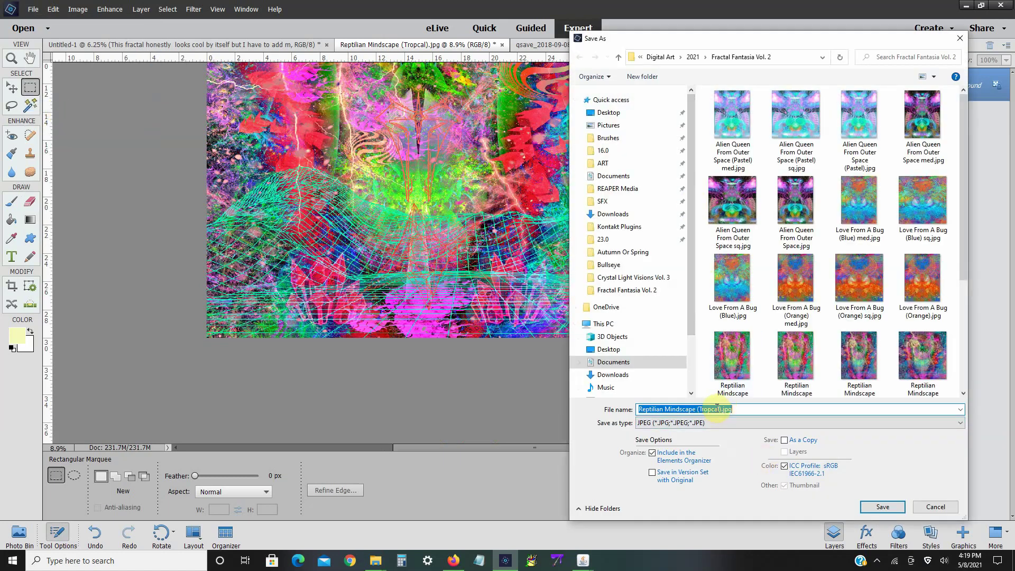
pyautogui.click(720, 409)
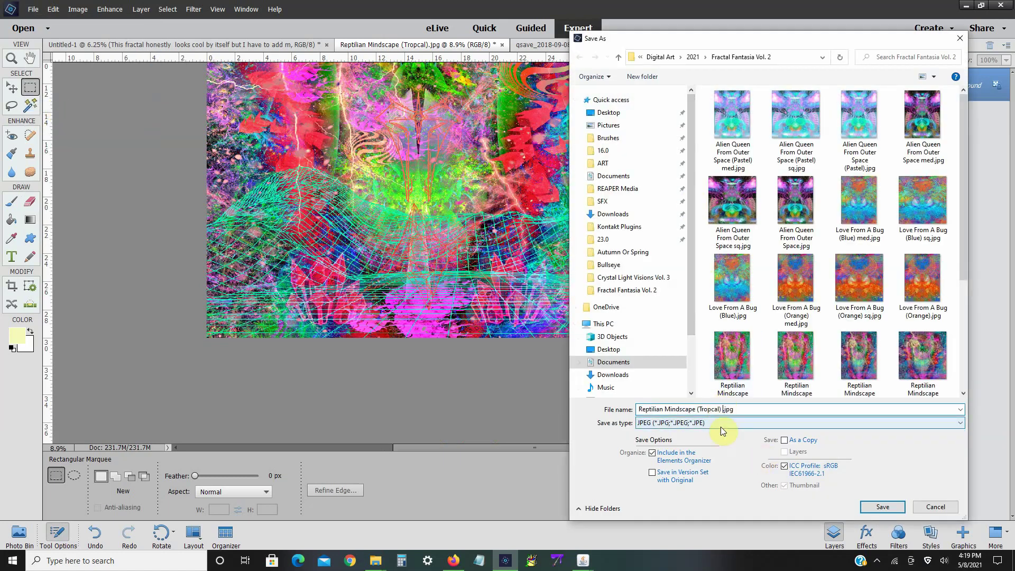
pyautogui.write('sq')
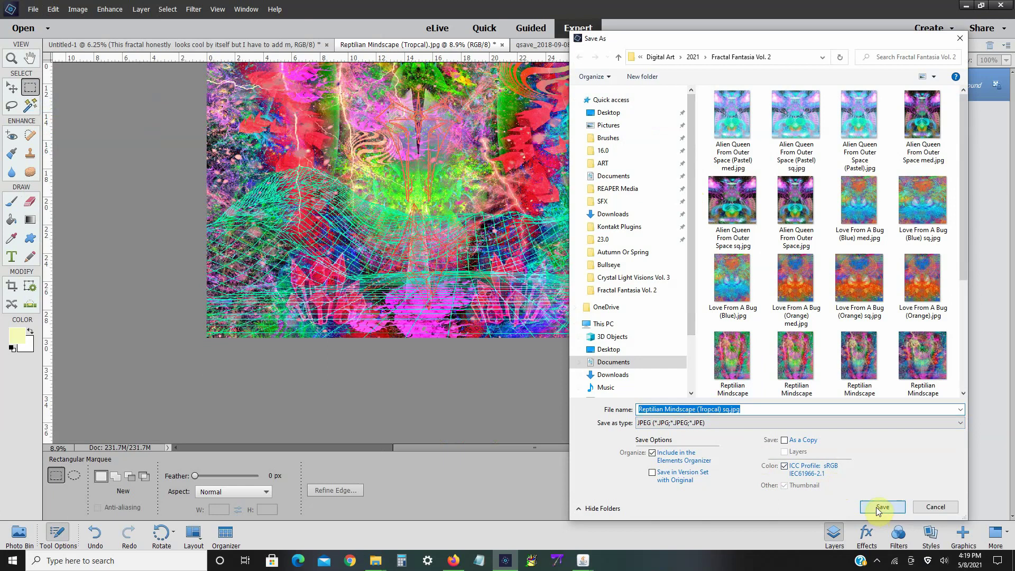
pyautogui.click(878, 507)
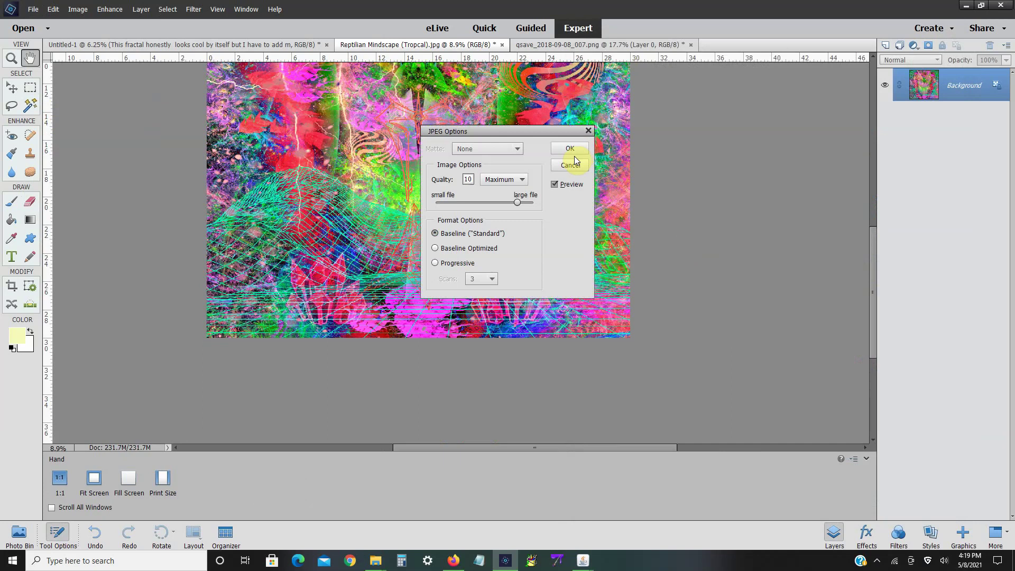
pyautogui.click(575, 160)
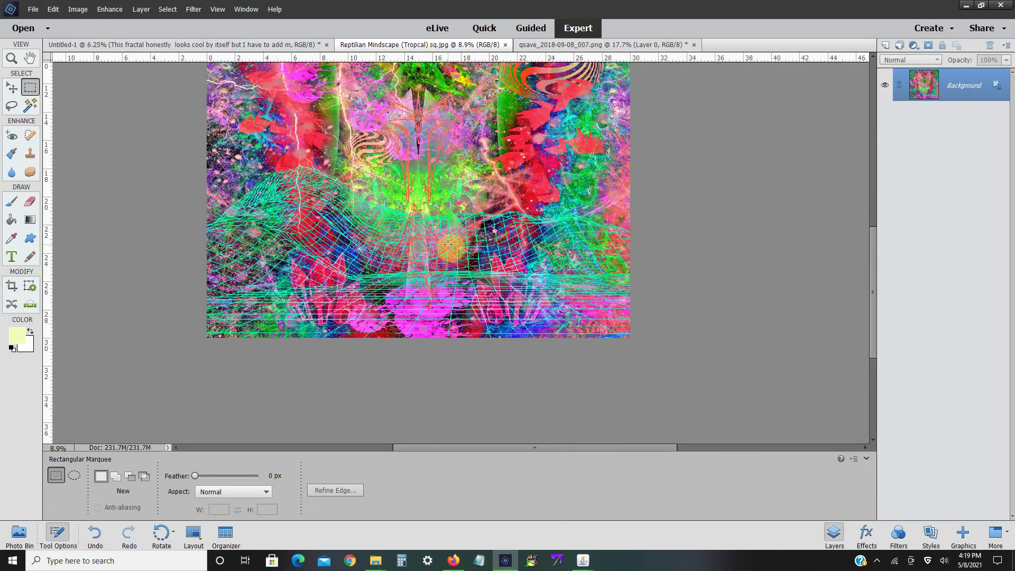
pyautogui.scroll(-3, 489, 243)
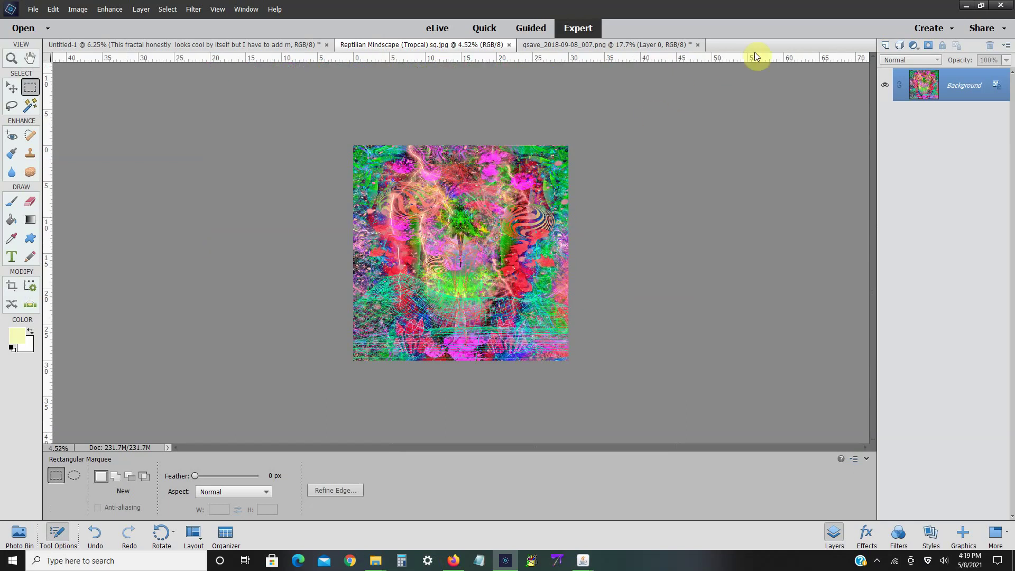
# - Switch to the Fractal Fantasia Vol. 2 folder in File Explorer and open Reptilian Mindscape (Tropcal) med.jpg in a reduced Photos window
pyautogui.moveTo(375, 561)
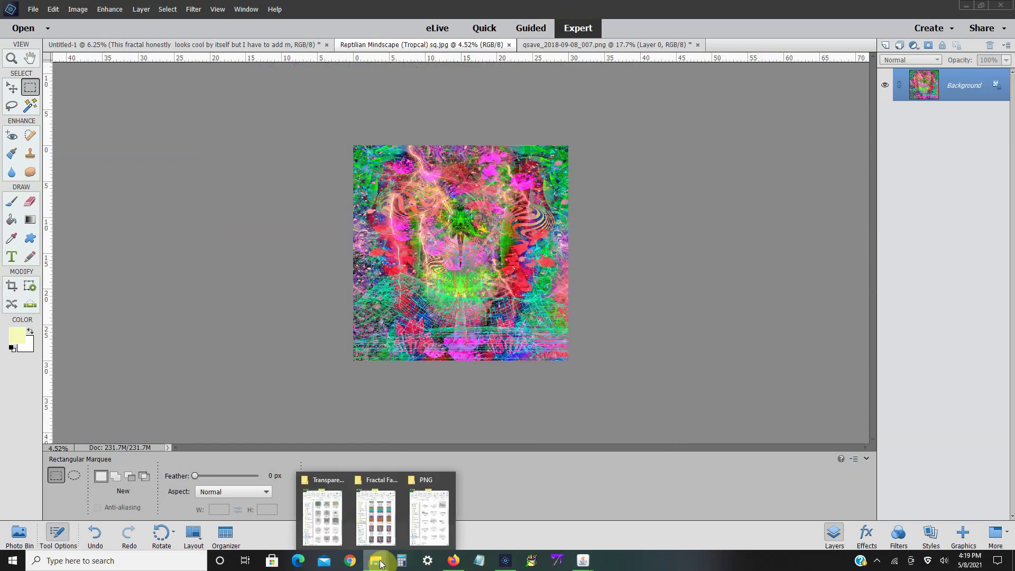
pyautogui.click(388, 532)
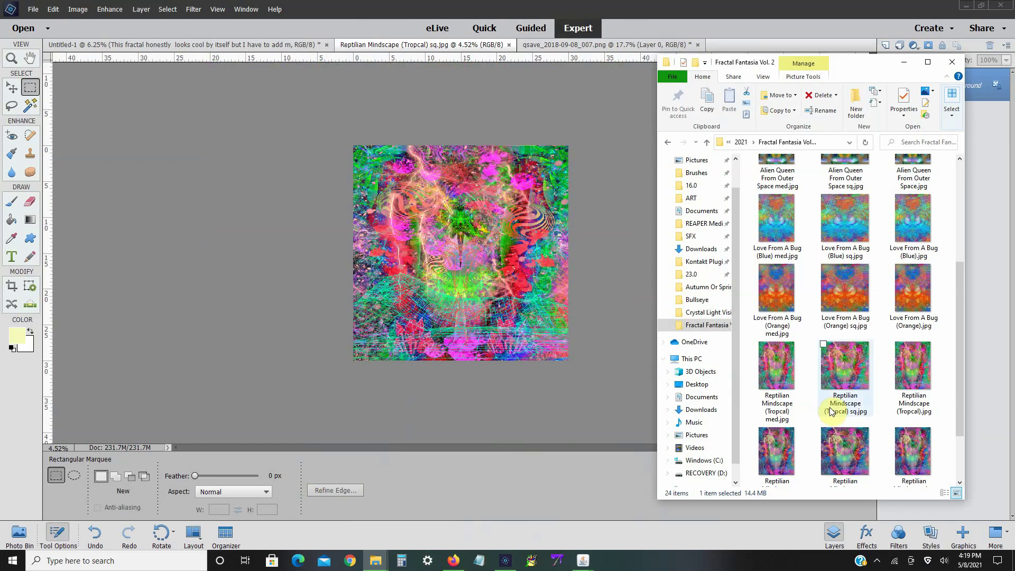
pyautogui.scroll(-3, 826, 436)
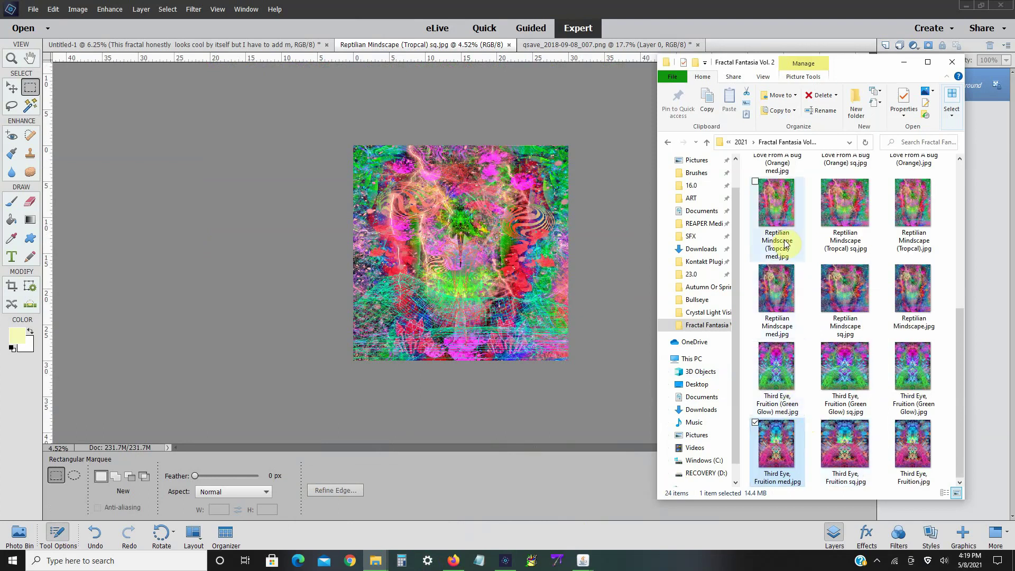
pyautogui.click(775, 308)
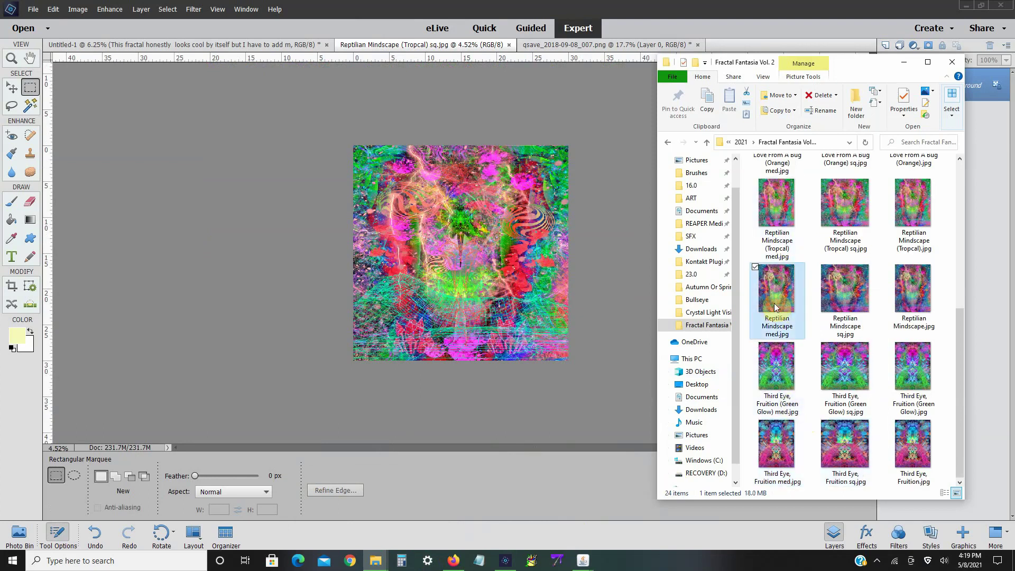
pyautogui.click(772, 223)
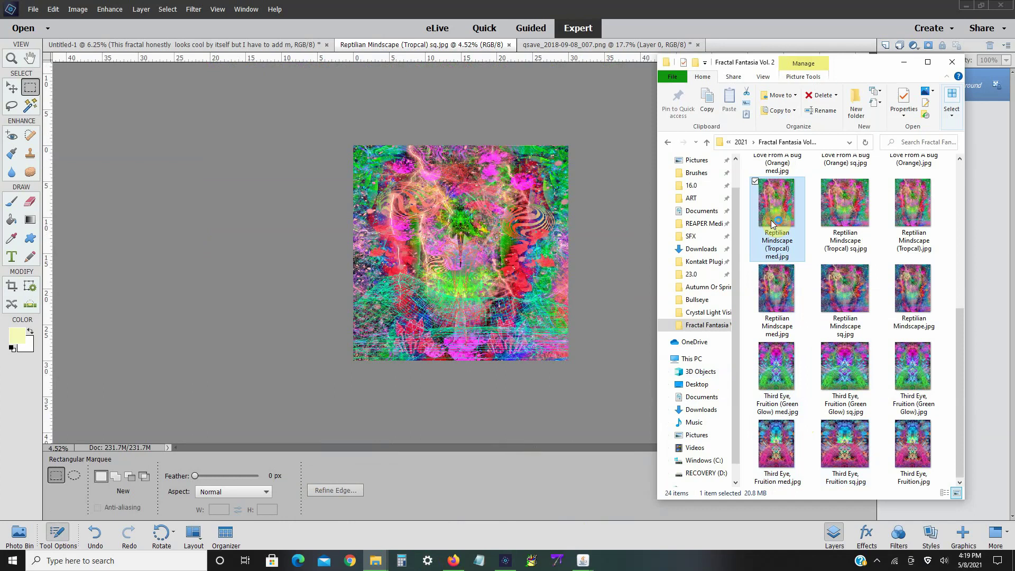
pyautogui.moveTo(772, 224); pyautogui.dragTo(953, 277)
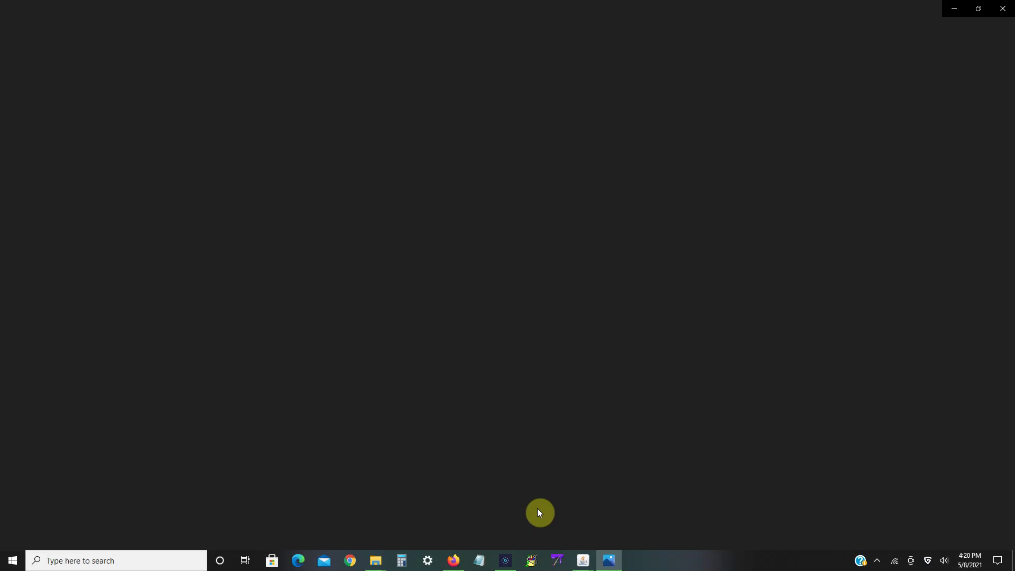
pyautogui.click(982, 12)
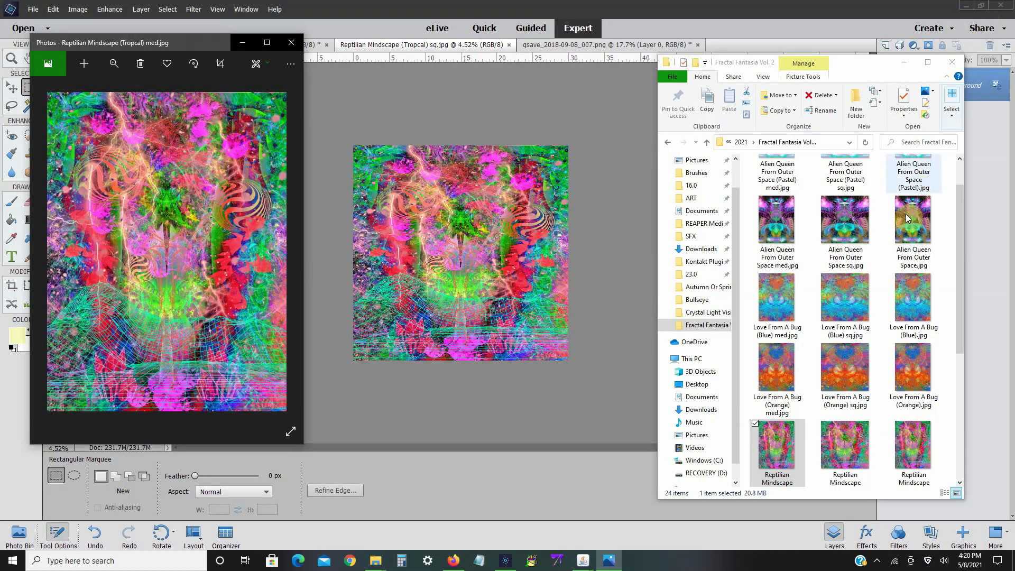
# - Open the original Reptilian Mindscape med.jpg in Photos and place its reduced window beside the tropical version
pyautogui.scroll(-4, 799, 361)
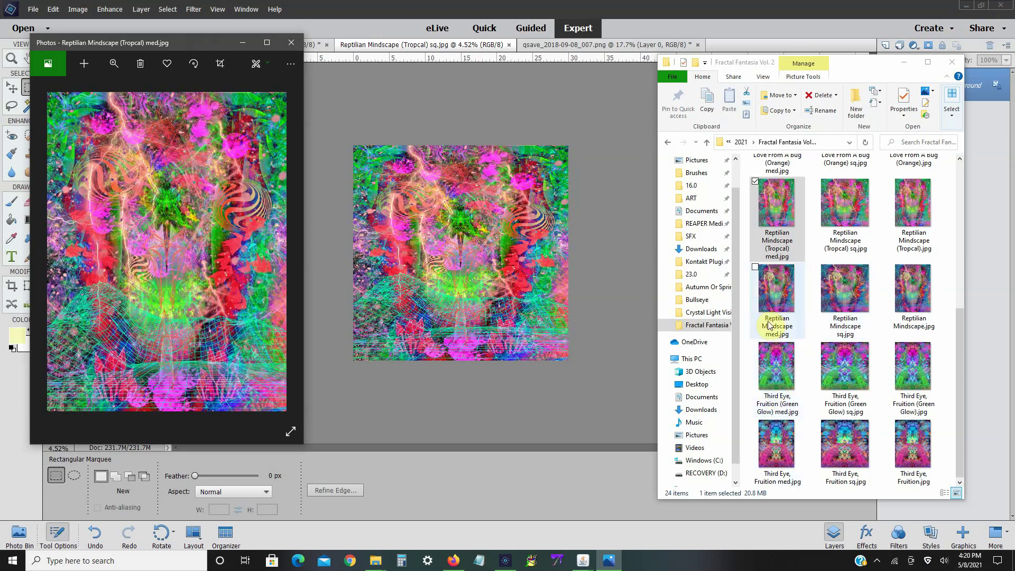
pyautogui.click(771, 302)
pyautogui.doubleClick(771, 302)
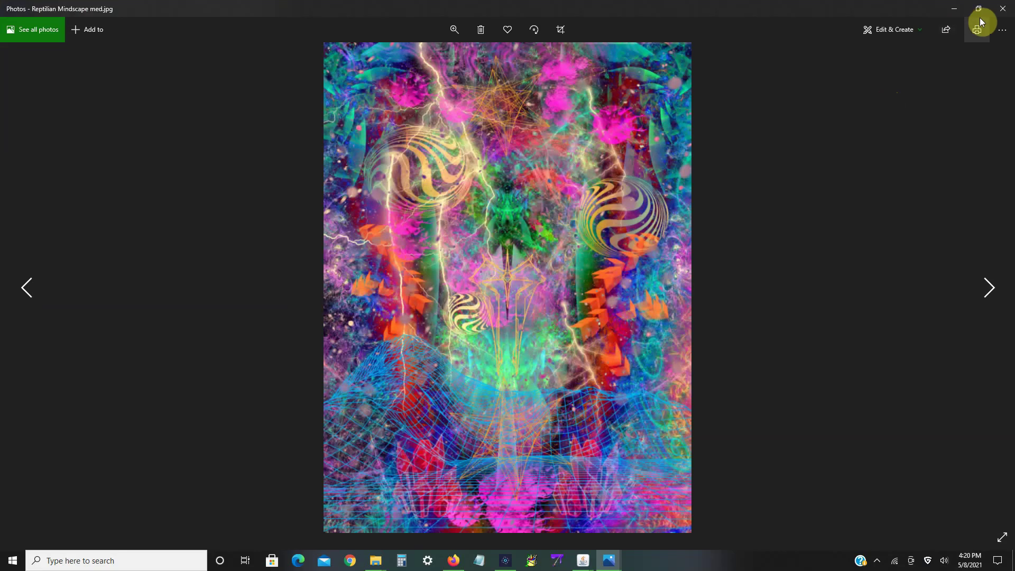
pyautogui.click(979, 9)
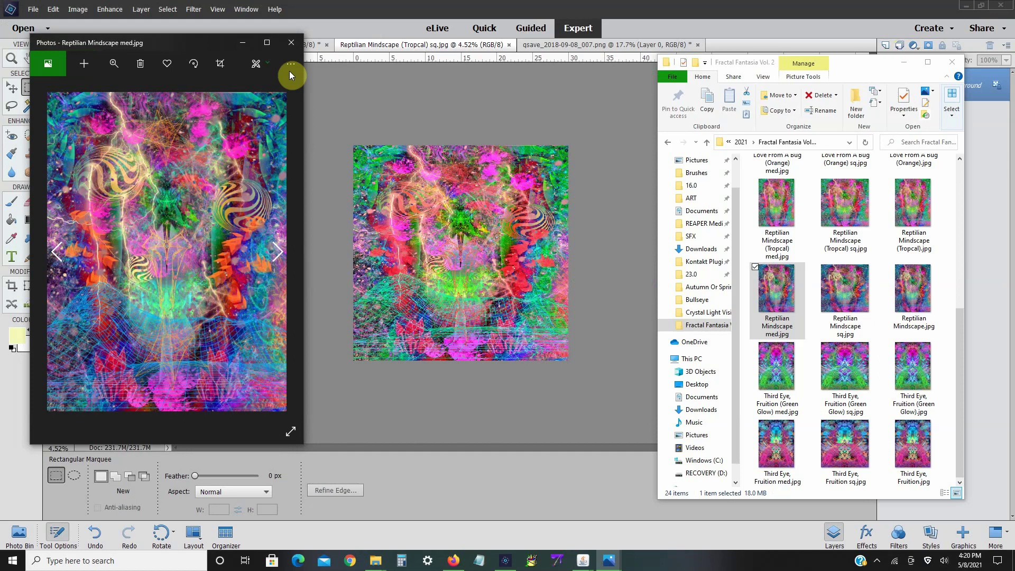
pyautogui.moveTo(200, 41); pyautogui.dragTo(679, 59)
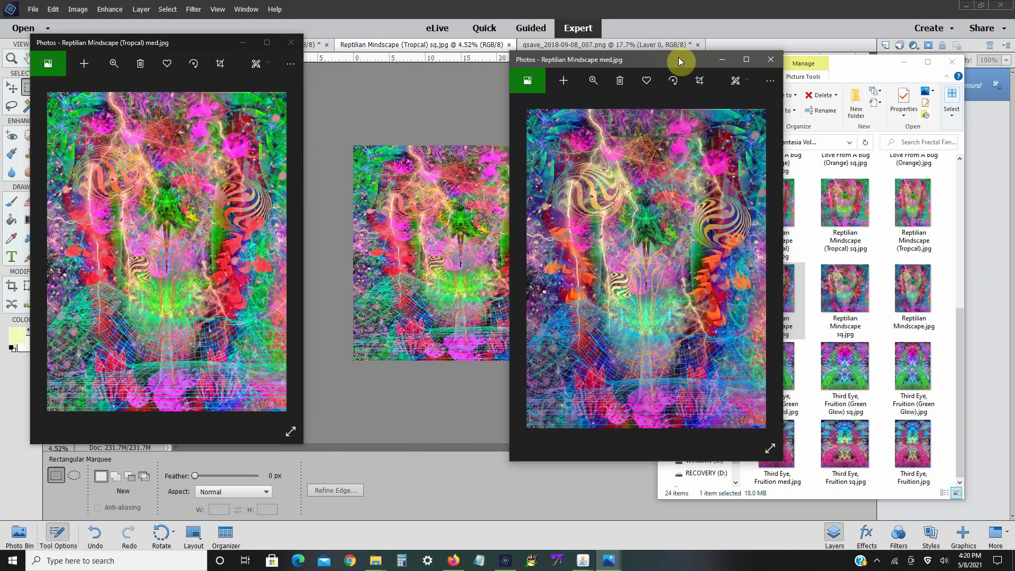
# - Examine the original Reptilian Mindscape med.jpg enlarged in a maximized Photos window
pyautogui.click(747, 61)
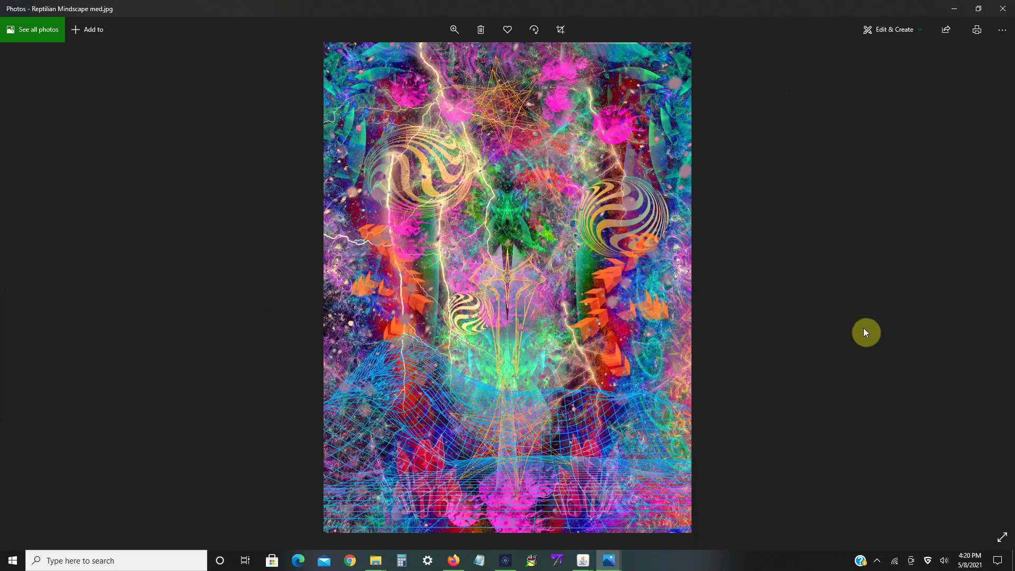
pyautogui.scroll(2, 863, 332)
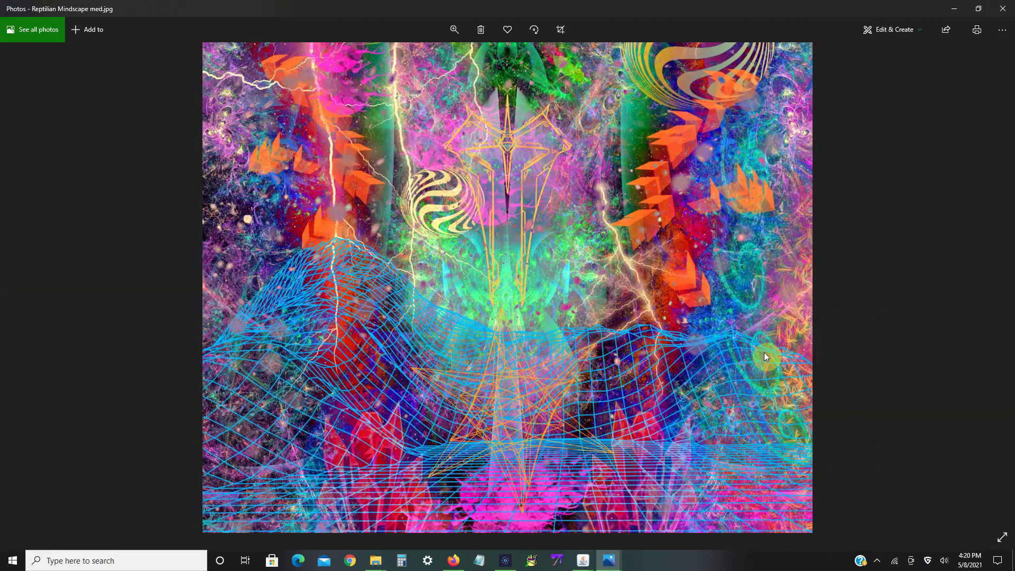
pyautogui.scroll(2, 764, 352)
pyautogui.scroll(1, 508, 287)
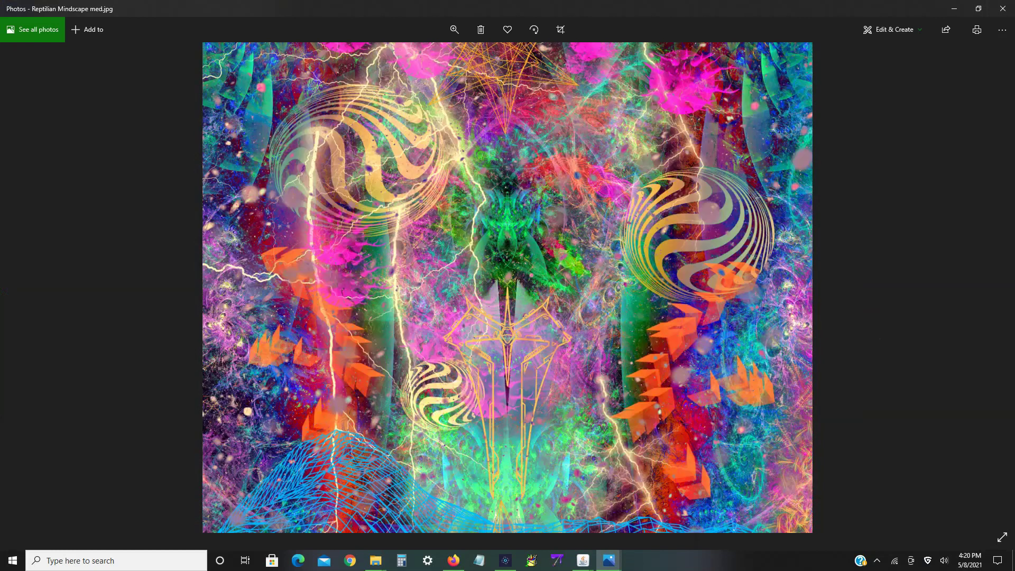
pyautogui.scroll(-1, 508, 287)
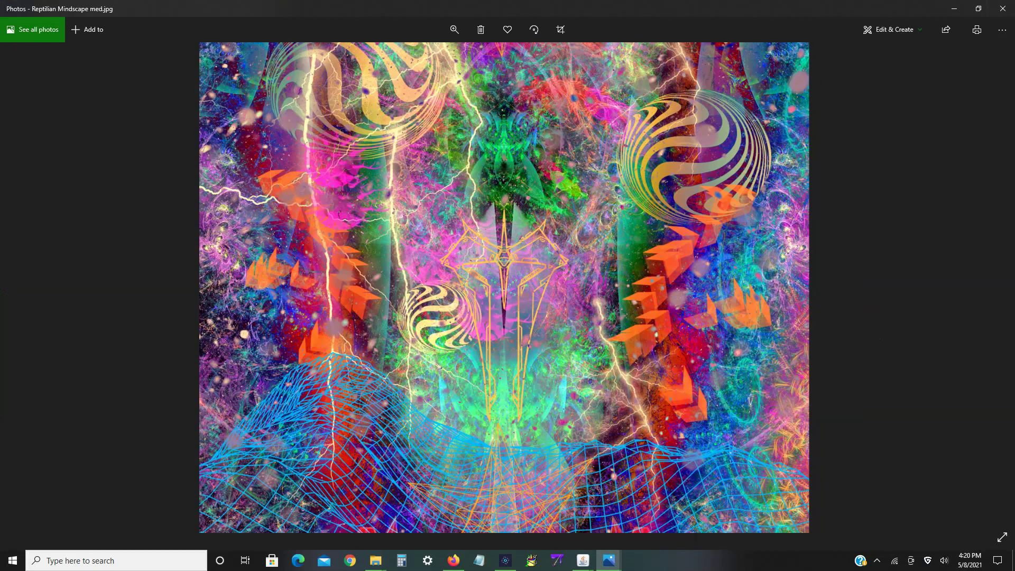
pyautogui.scroll(-1, 549, 406)
pyautogui.scroll(1, 549, 403)
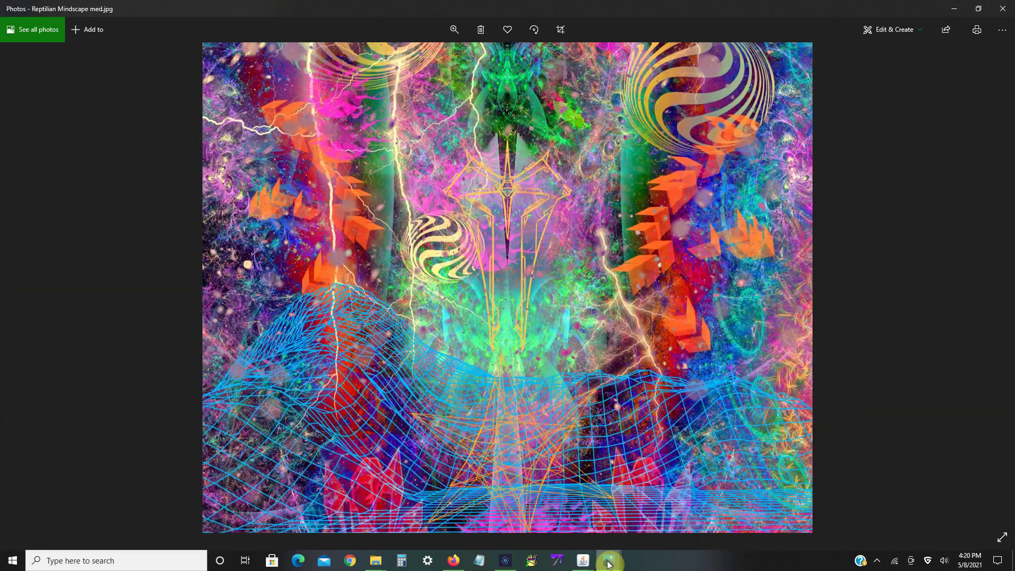
# - Compare the tropical version with the original at full window size, and close both Photos windows
pyautogui.moveTo(608, 564)
pyautogui.click(557, 499)
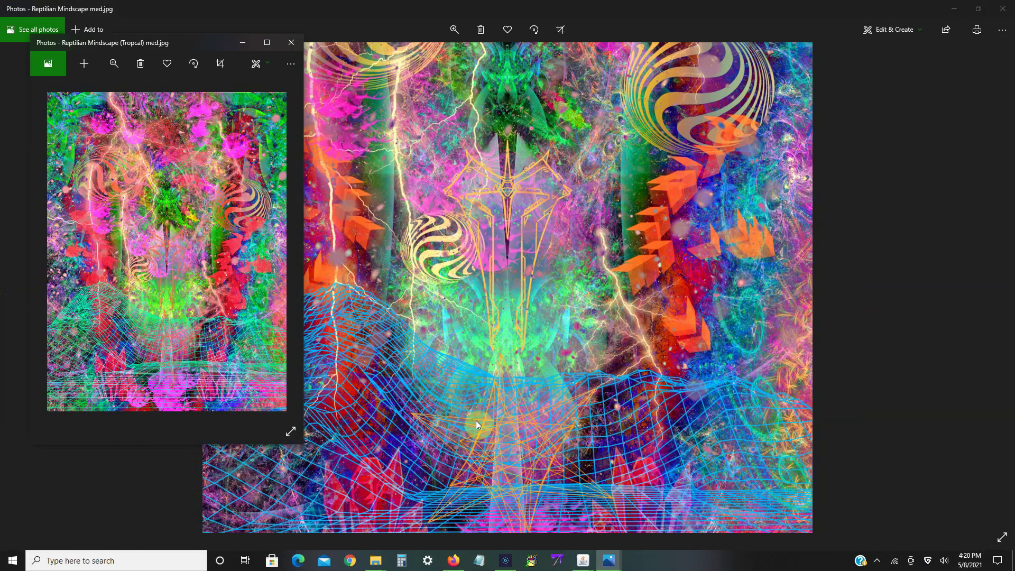
pyautogui.click(267, 44)
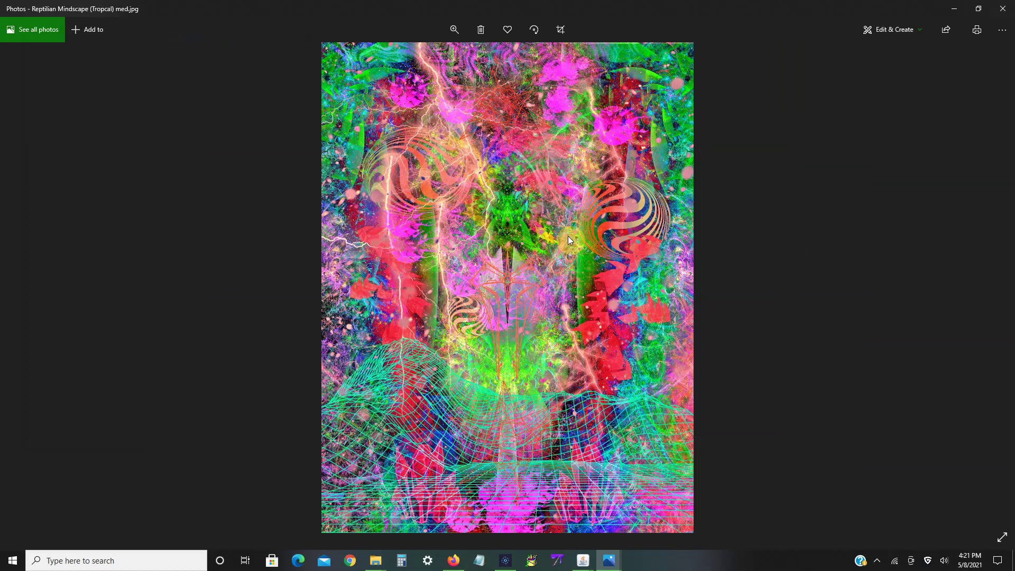
pyautogui.moveTo(608, 560)
pyautogui.click(639, 508)
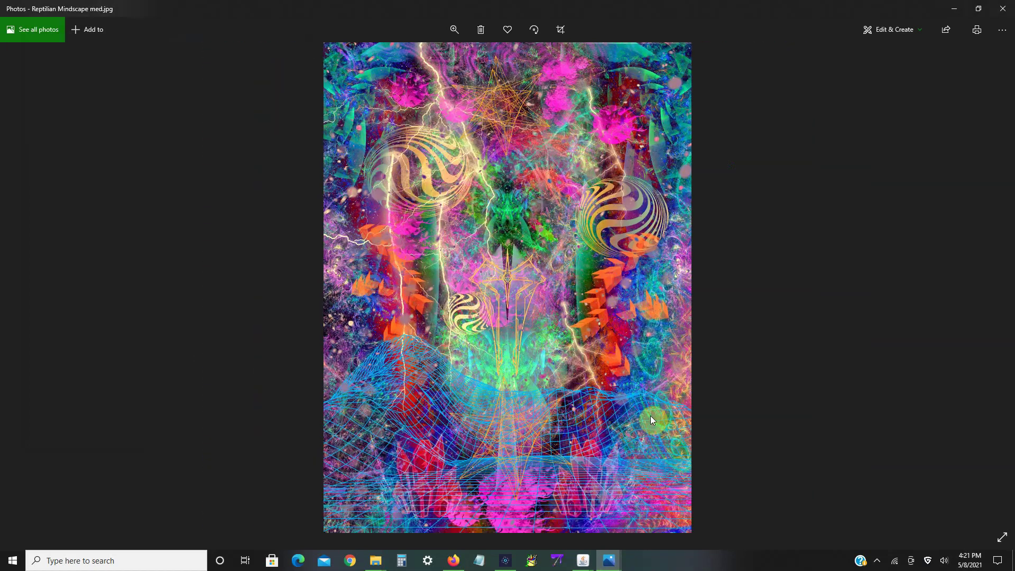
pyautogui.click(1002, 9)
pyautogui.click(1002, 9)
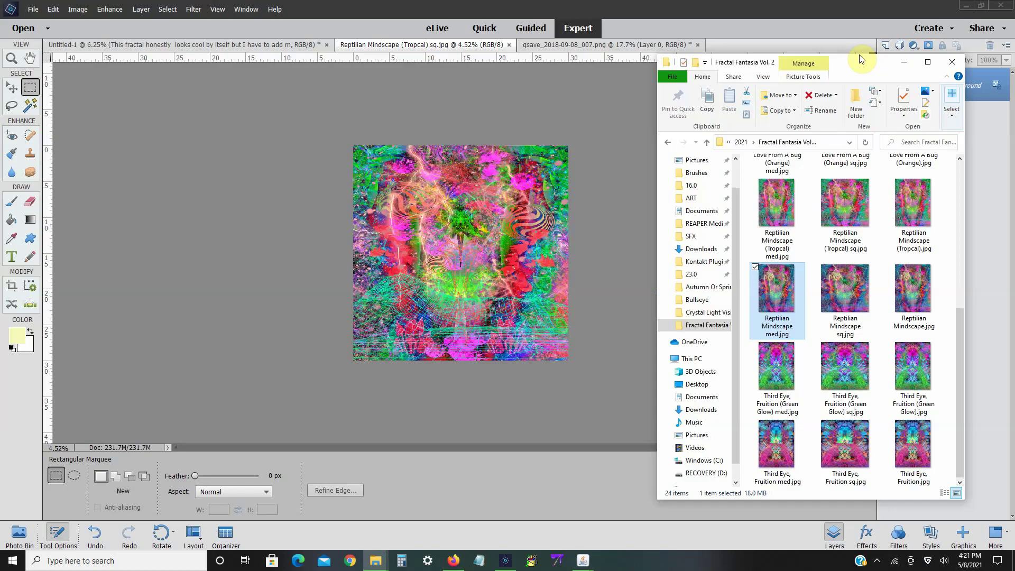
# - Return to the image editor and close the square tropical JPEG and the qsave_2018-09-08_007.png document
pyautogui.click(525, 43)
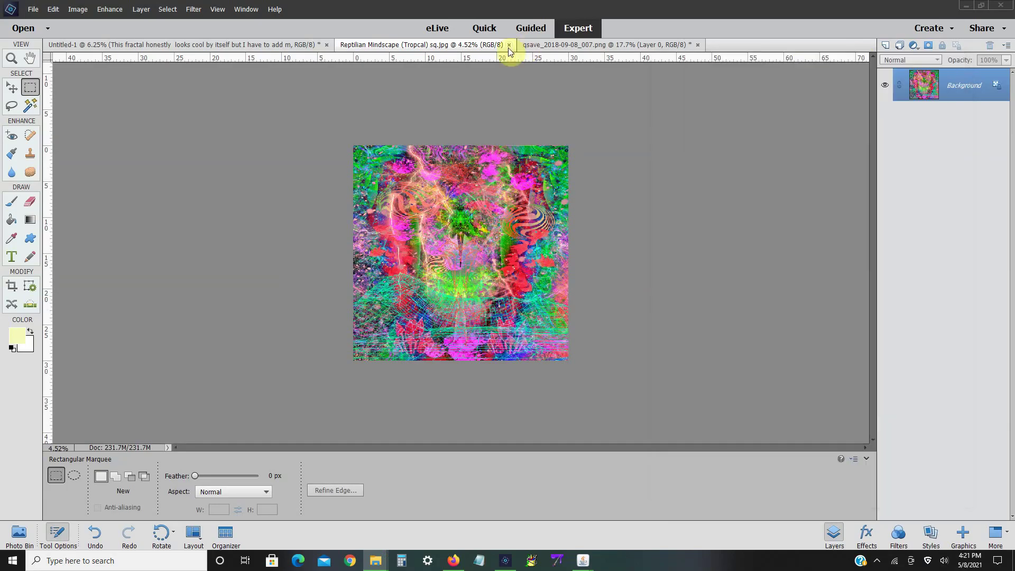
pyautogui.click(509, 46)
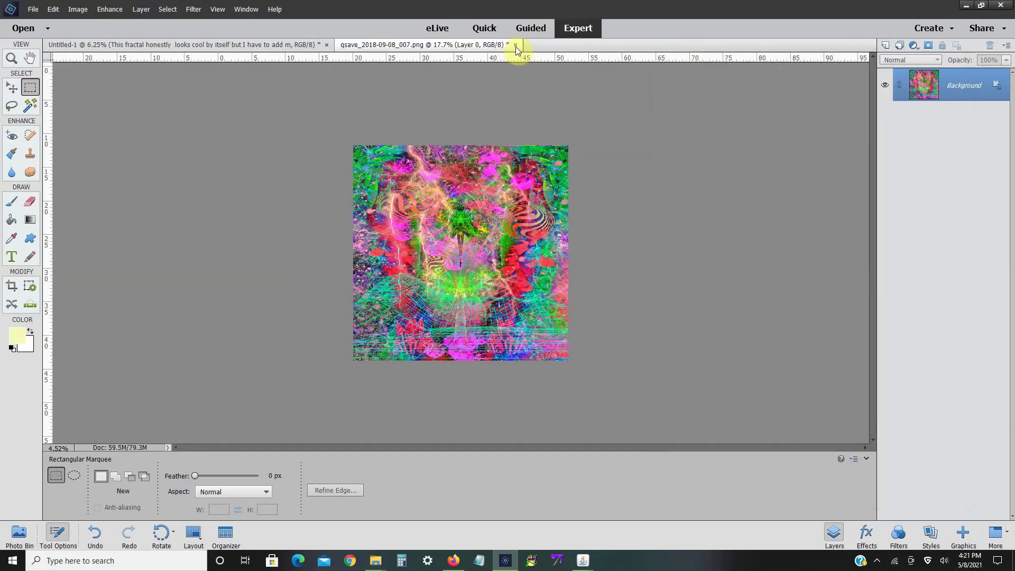
pyautogui.click(514, 45)
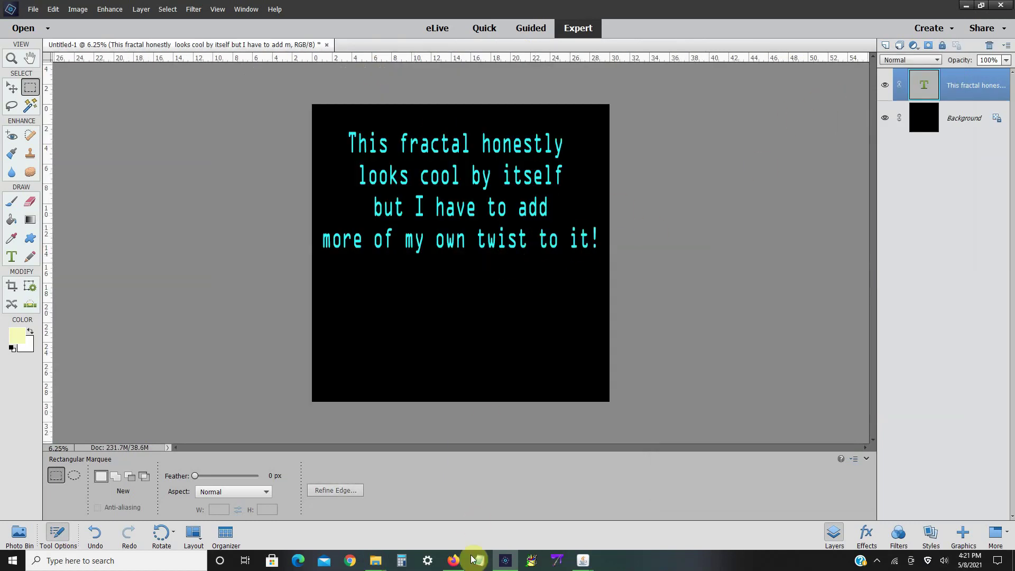
pyautogui.click(965, 6)
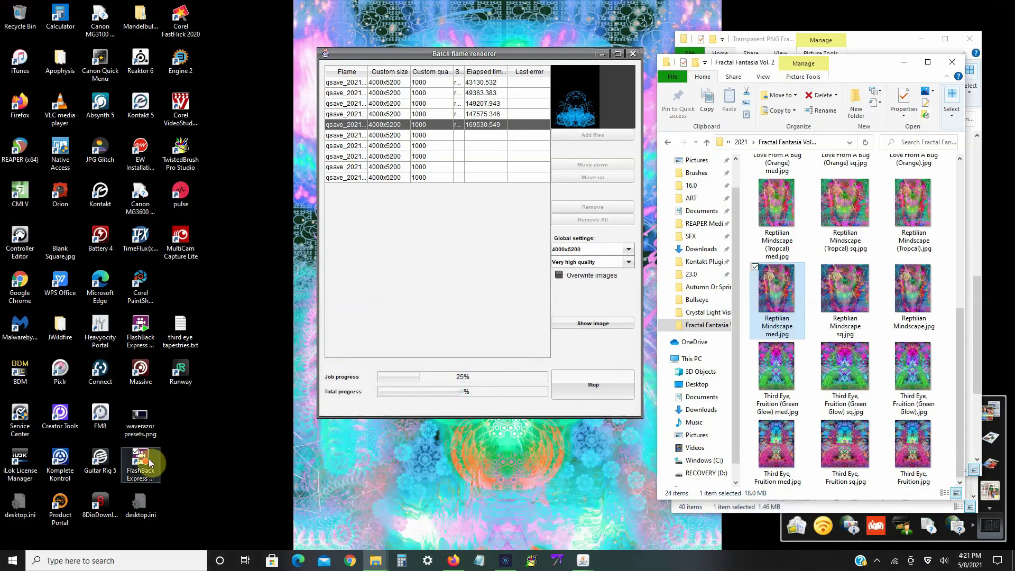
pyautogui.click(150, 462)
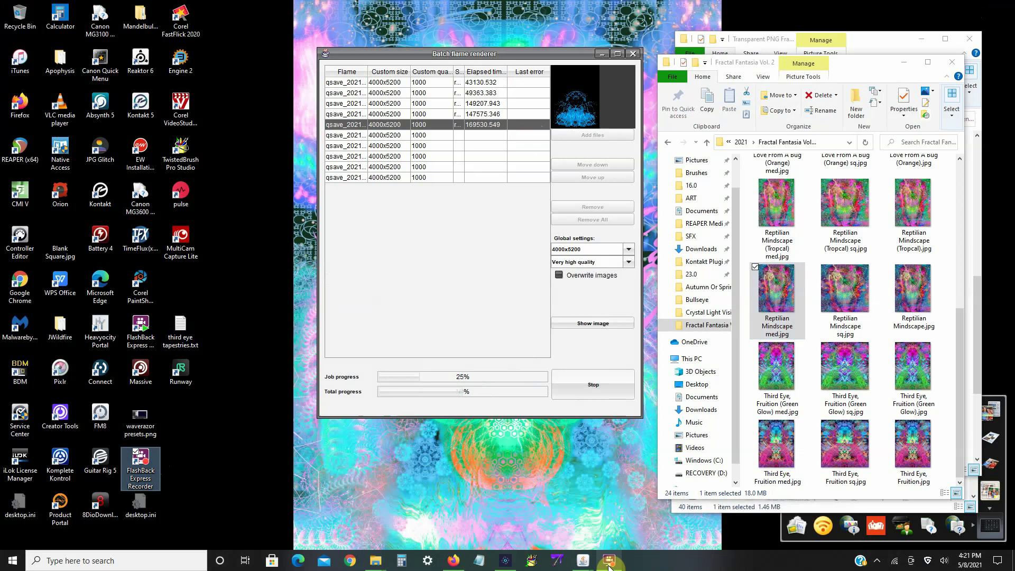
# - Bring up the FlashBack Express 5 Recorder to check the recording time and dismiss its already-running prompt
pyautogui.moveTo(608, 567)
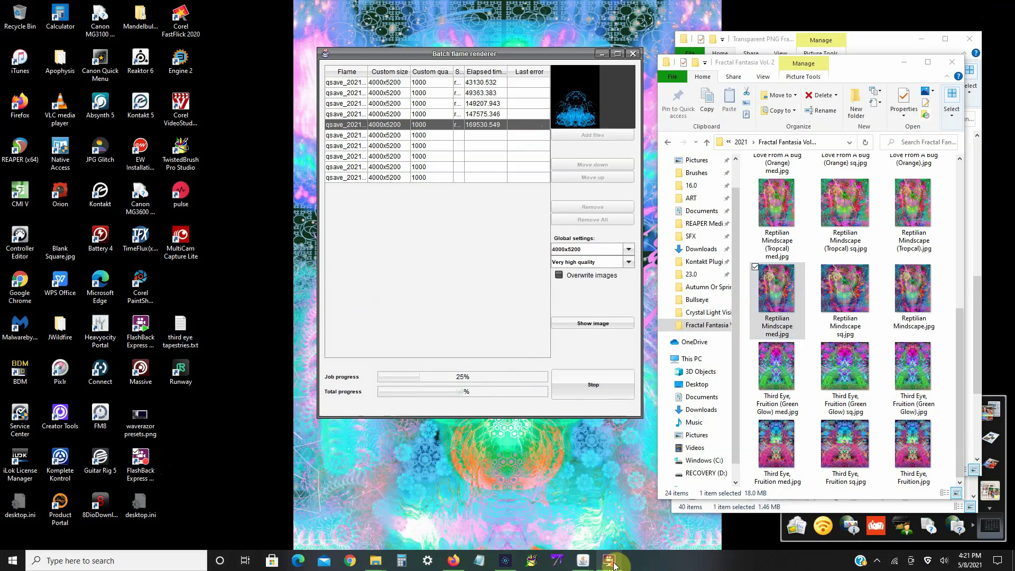
pyautogui.click(609, 563)
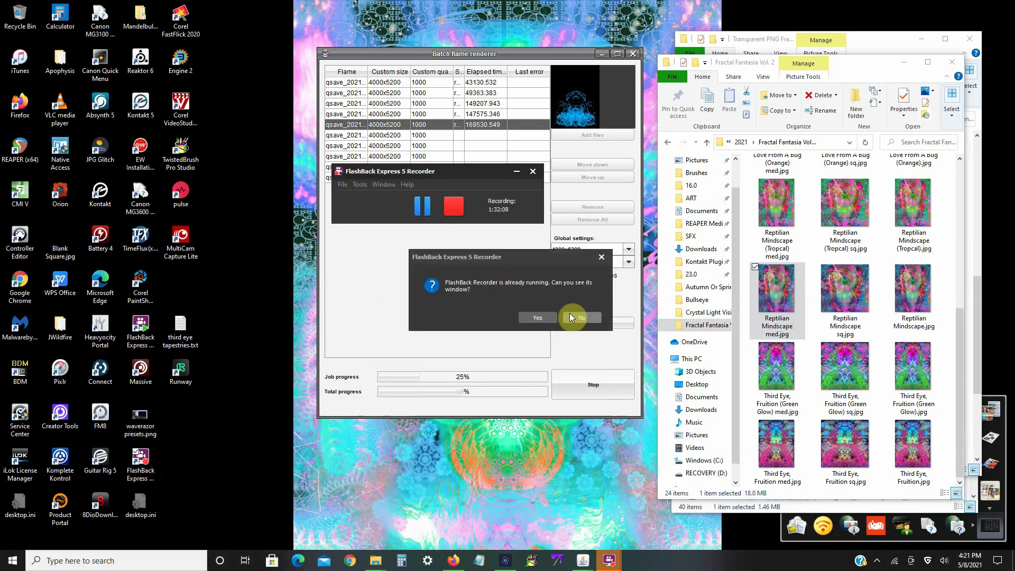
pyautogui.click(537, 318)
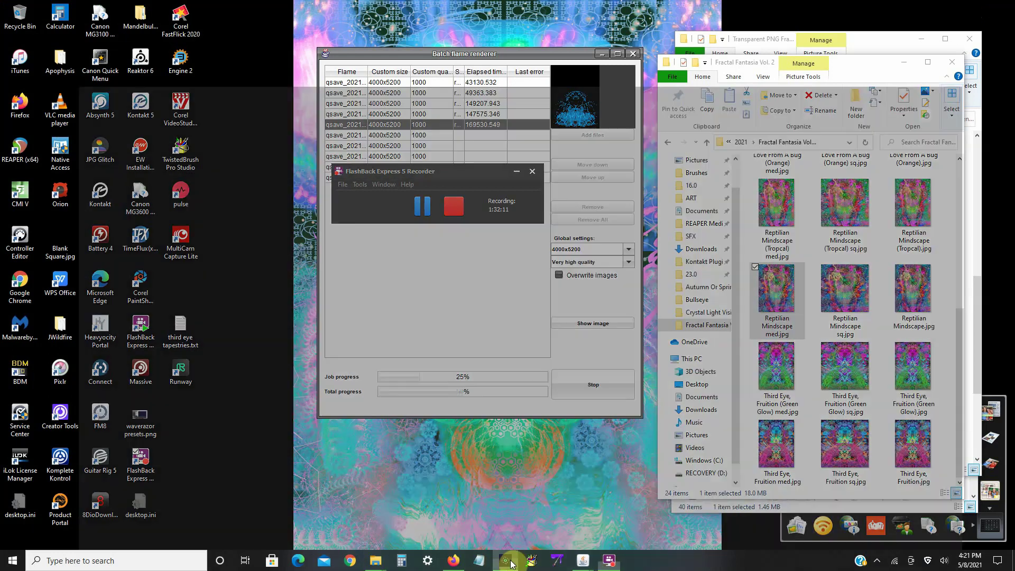
# - Switch to Photoshop Elements and clear the existing message from the text layer of the Untitled-1 document
pyautogui.click(511, 564)
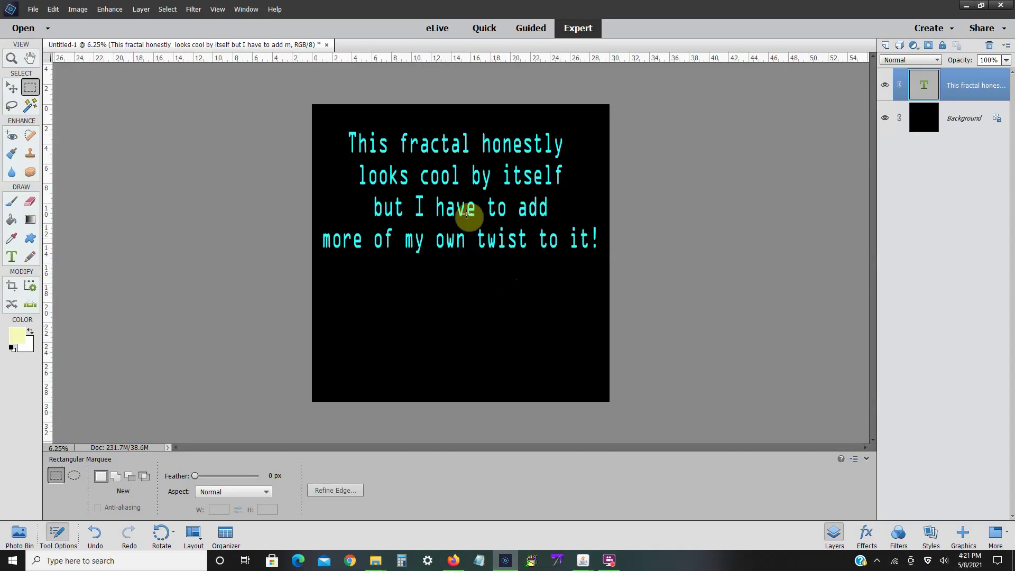
pyautogui.click(11, 256)
pyautogui.click(453, 183)
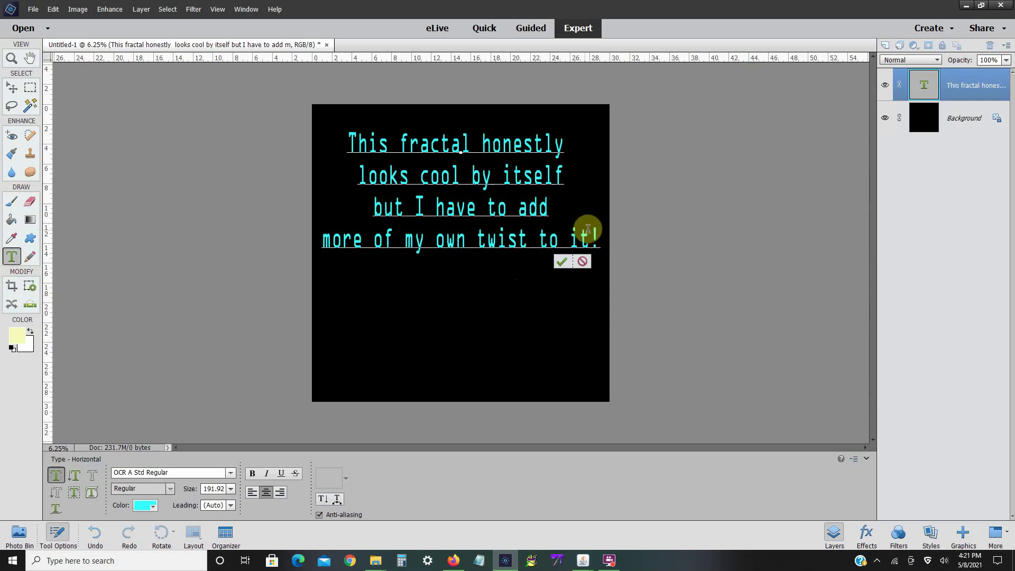
pyautogui.moveTo(598, 235); pyautogui.dragTo(329, 162)
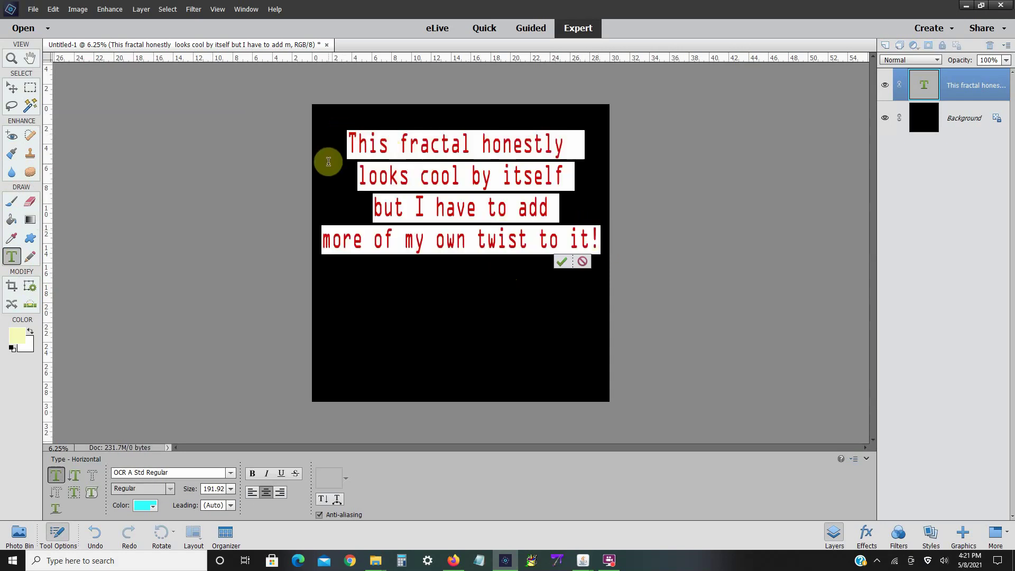
pyautogui.press('BackSpace')
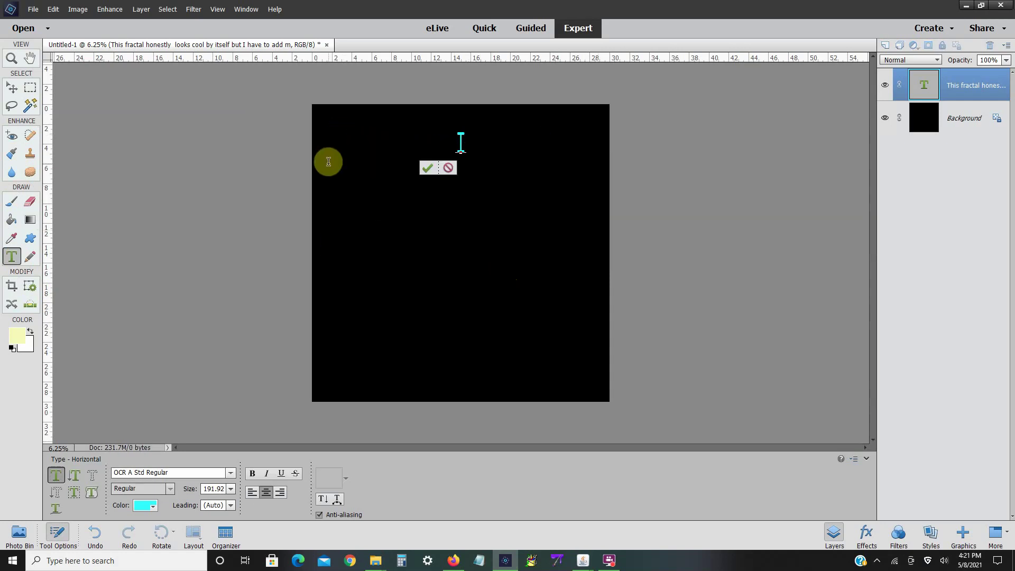
# - Write "I am going to stop this video" and "now." on two separate lines of the text layer
pyautogui.write('I am gon')
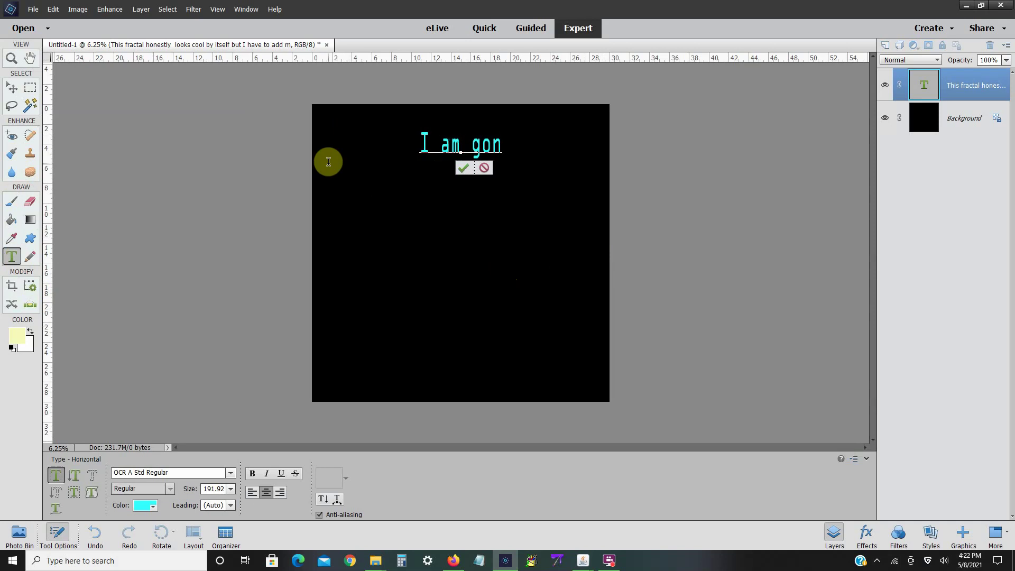
pyautogui.press('BackSpace')
pyautogui.write('ing to stop')
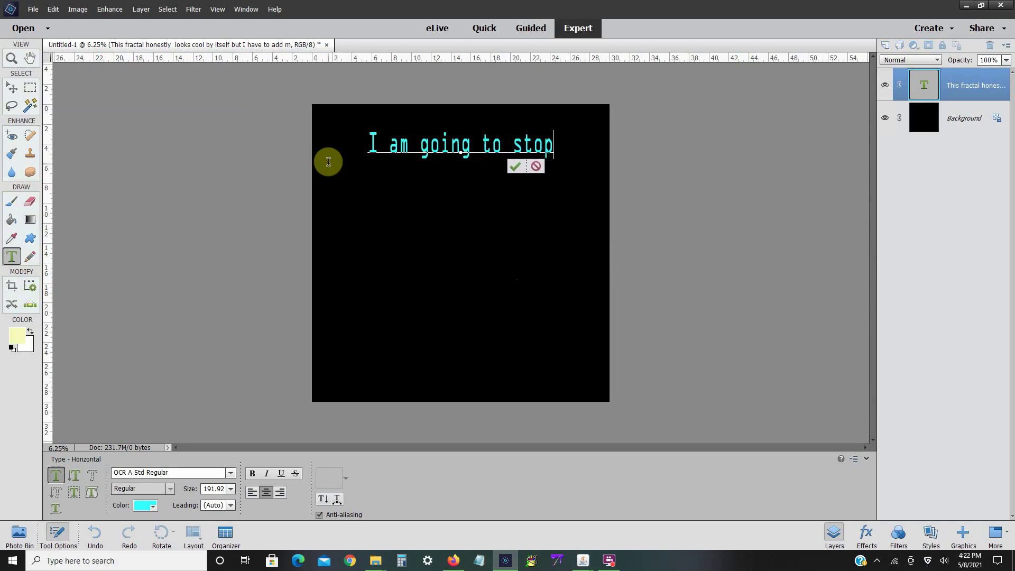
pyautogui.write(' this video')
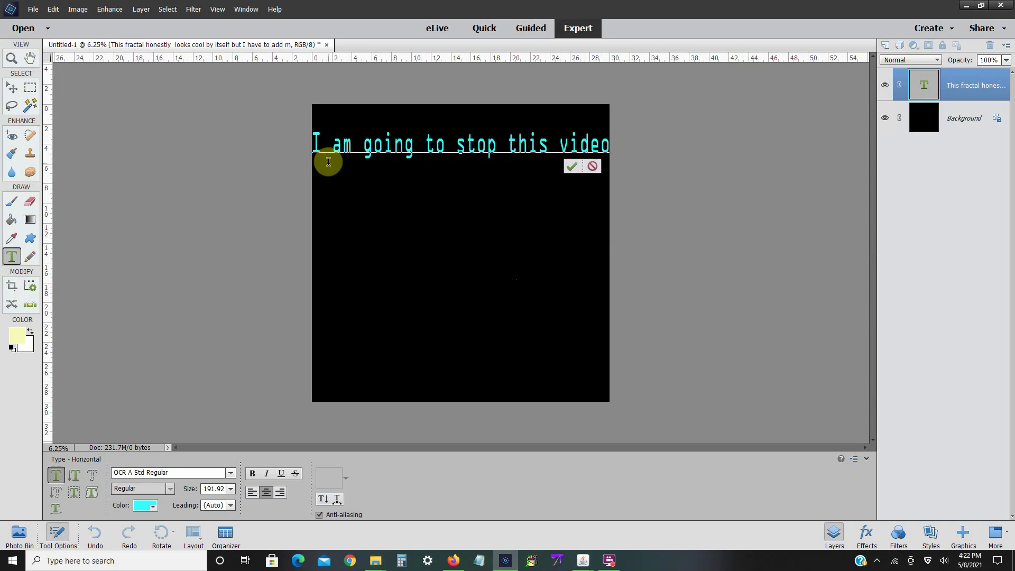
pyautogui.write(' n')
pyautogui.press('BackSpace')
pyautogui.press('BackSpace')
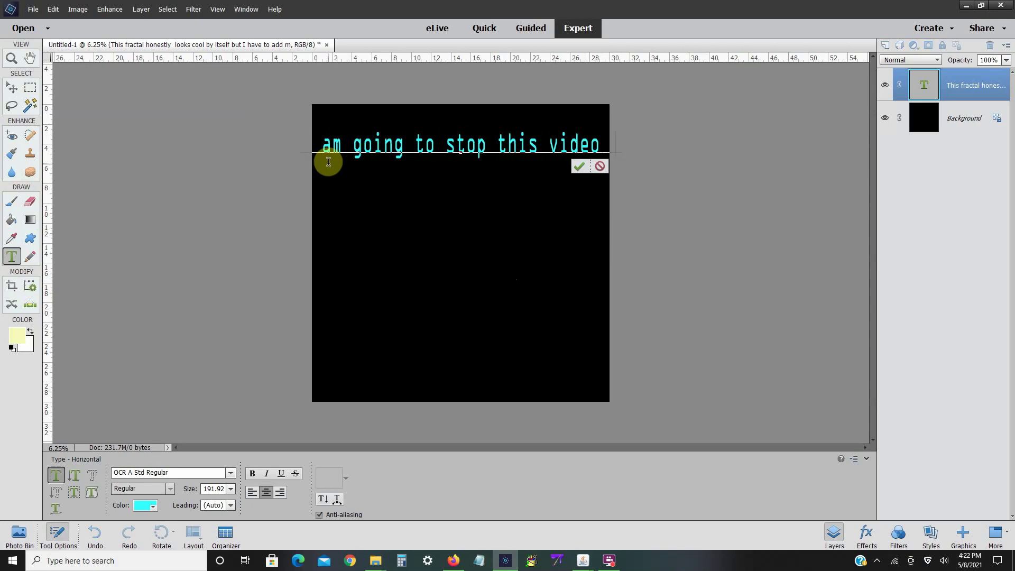
pyautogui.press('Return')
pyautogui.write('now')
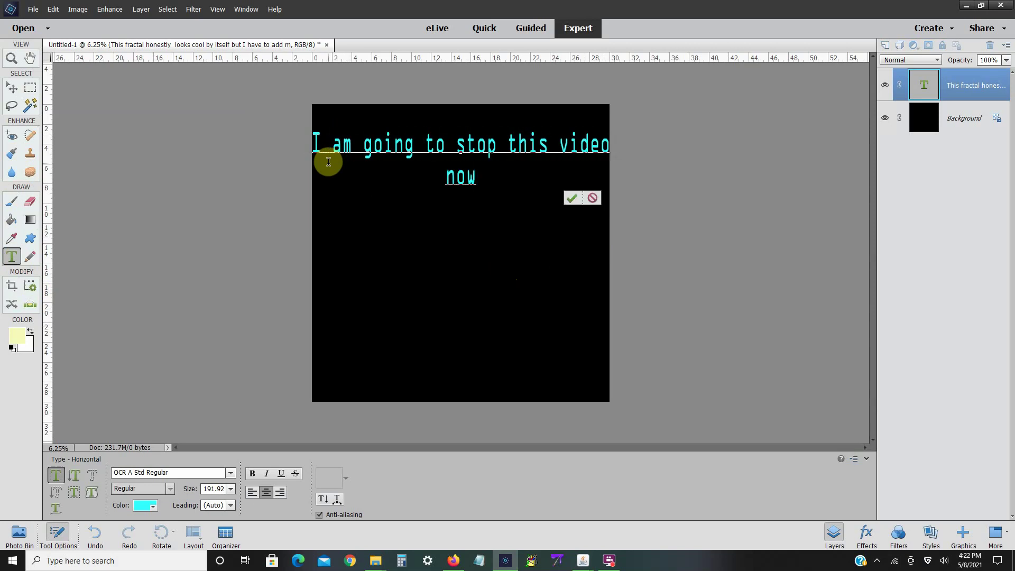
pyautogui.write('.')
pyautogui.press('Return')
# - Continue the message with "2 artworks", "in" and "1.5 hours." on three separate lines
pyautogui.write('2 artworks')
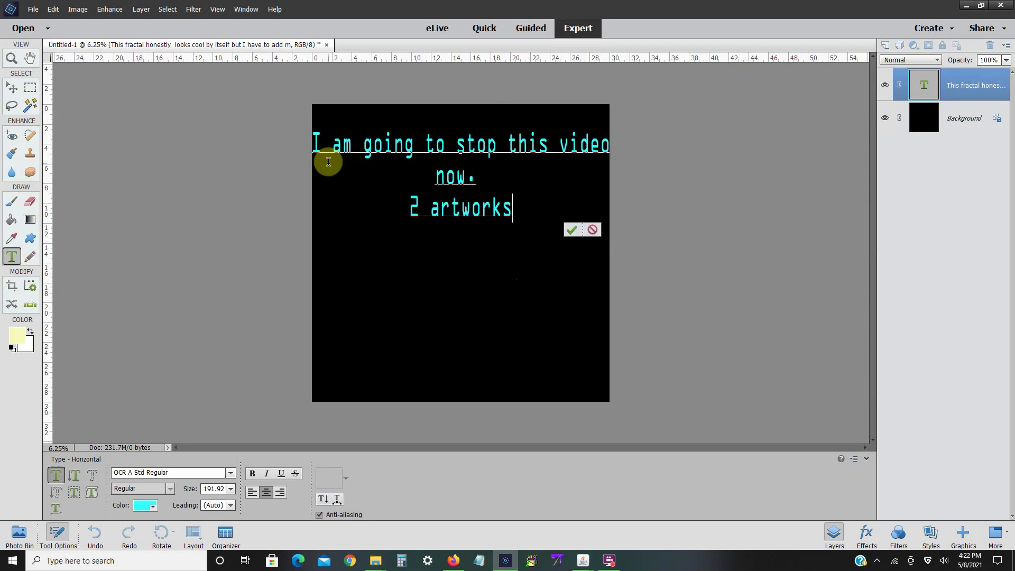
pyautogui.press('Return')
pyautogui.write('in')
pyautogui.press('Return')
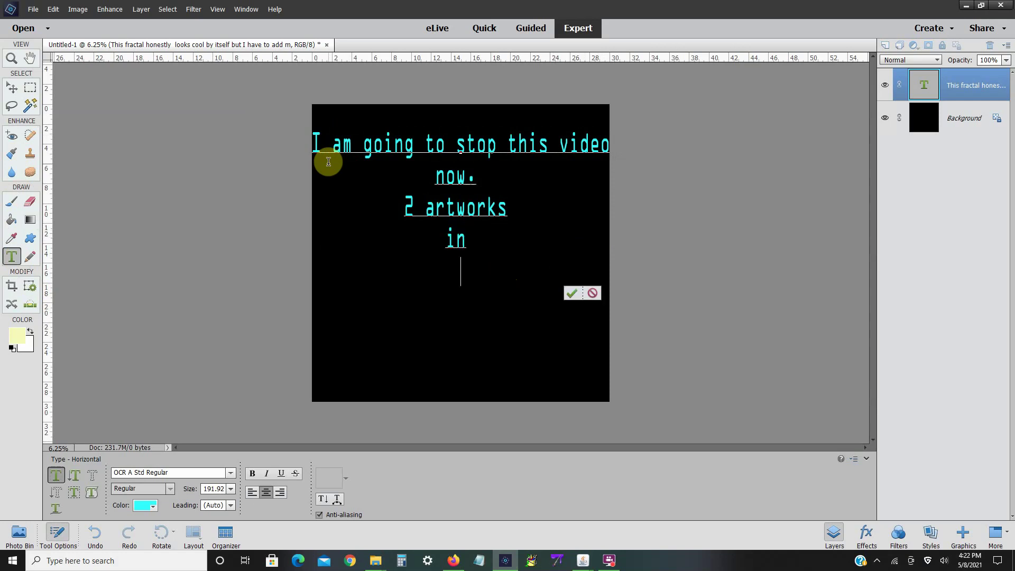
pyautogui.write('1')
pyautogui.write('. ')
pyautogui.write('3')
pyautogui.press('BackSpace')
pyautogui.press('BackSpace')
pyautogui.write('5 hours.')
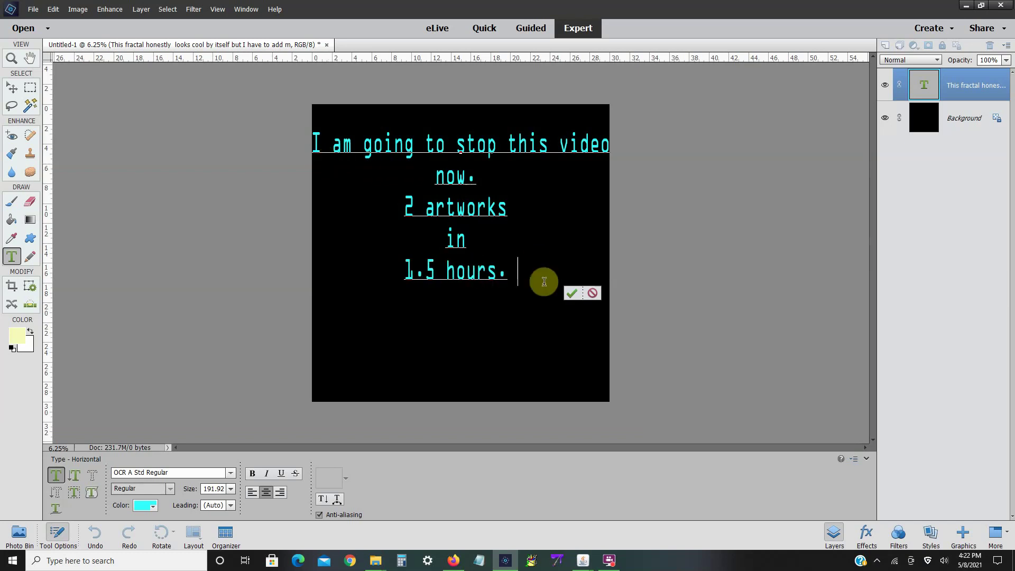
pyautogui.press('Return')
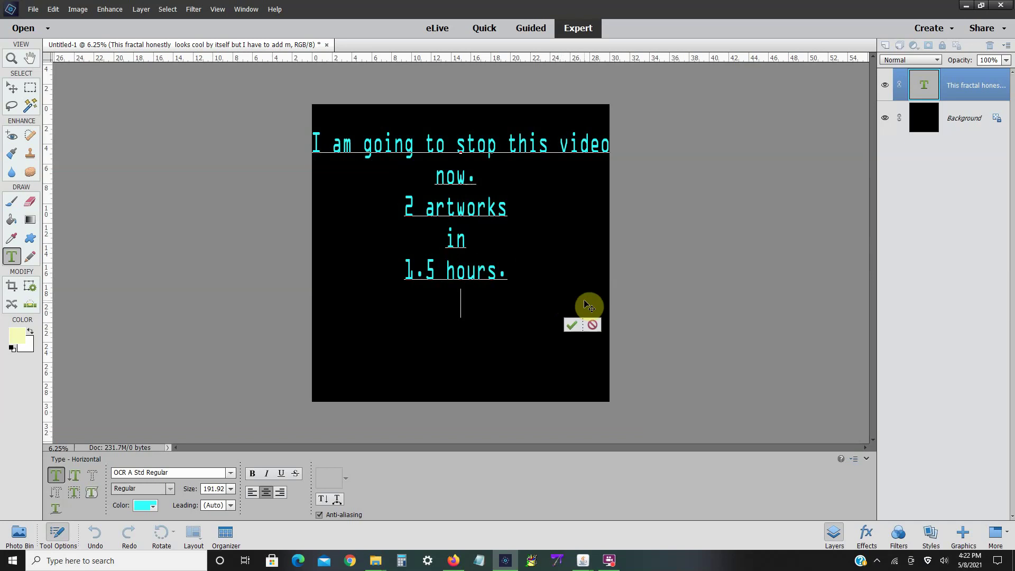
# - Add the closing lines "Thanks for watching." and "Check out my music at" to the message
pyautogui.write('Thanks f')
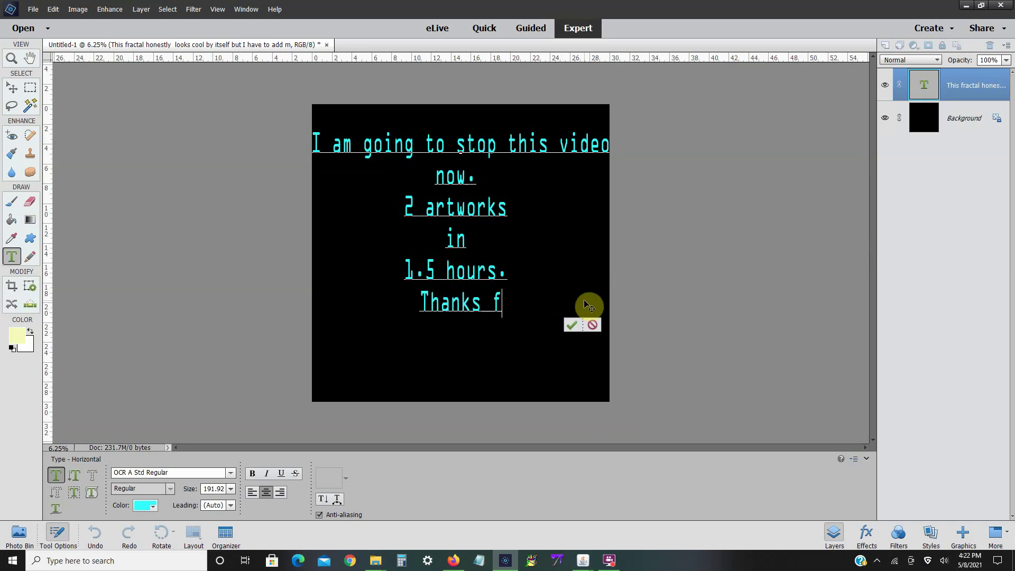
pyautogui.write('or watching.')
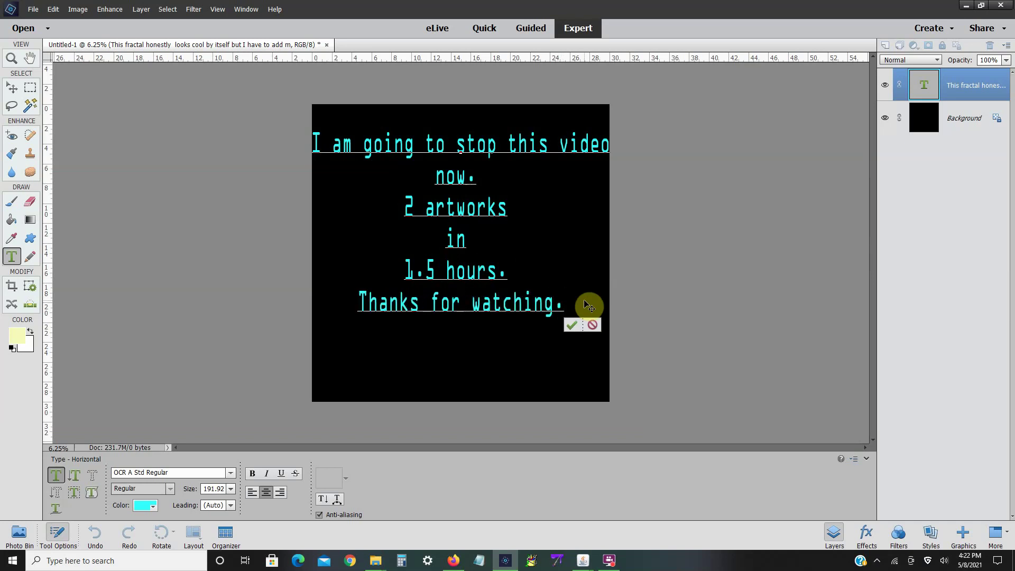
pyautogui.press('Return')
pyautogui.write('Che')
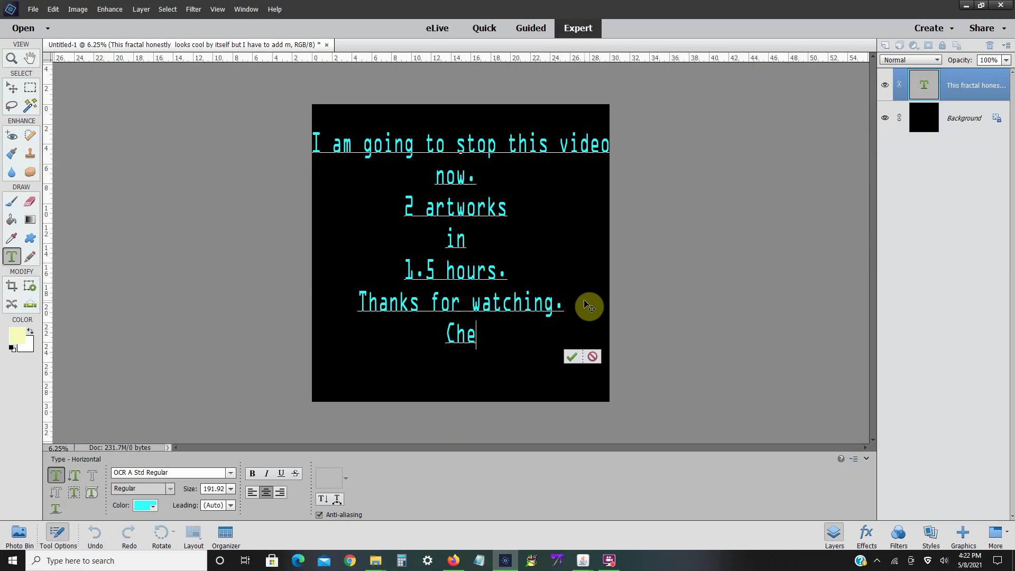
pyautogui.write('ck out my')
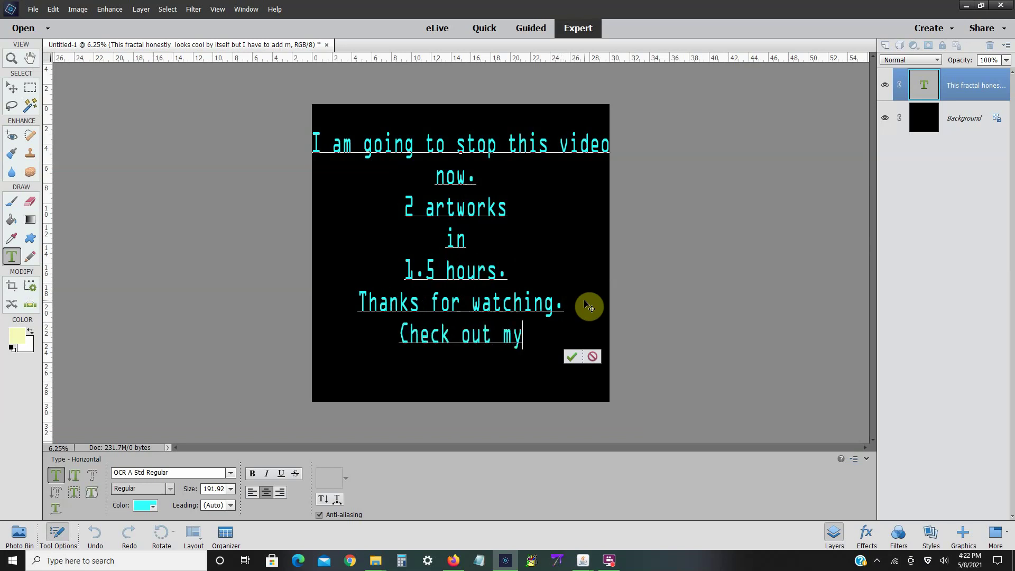
pyautogui.write(' music at')
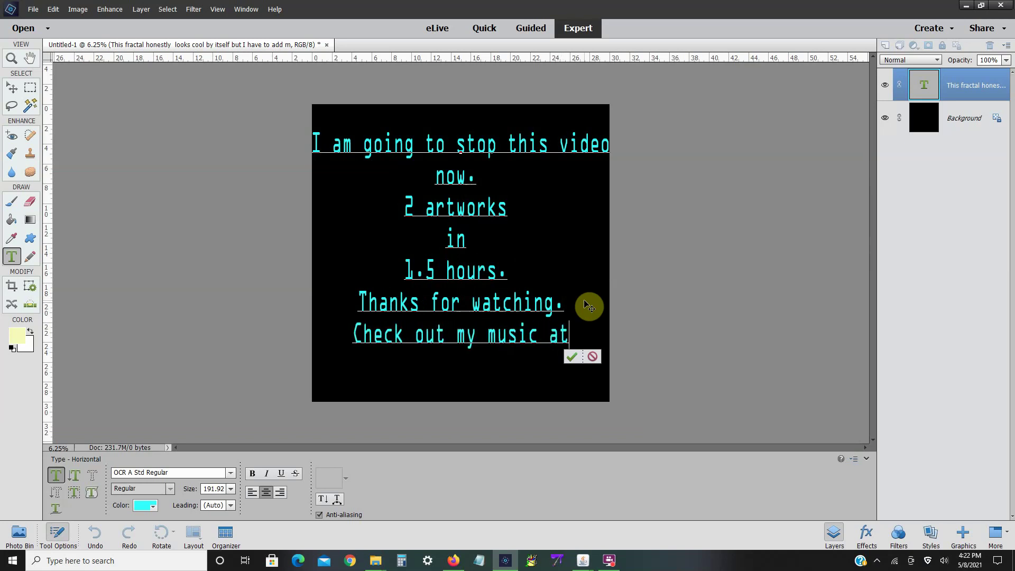
# - Add the web address as two lines, "discordantdischarge." and "bandcamp.com", and commit the text
pyautogui.press('Return')
pyautogui.write('disco')
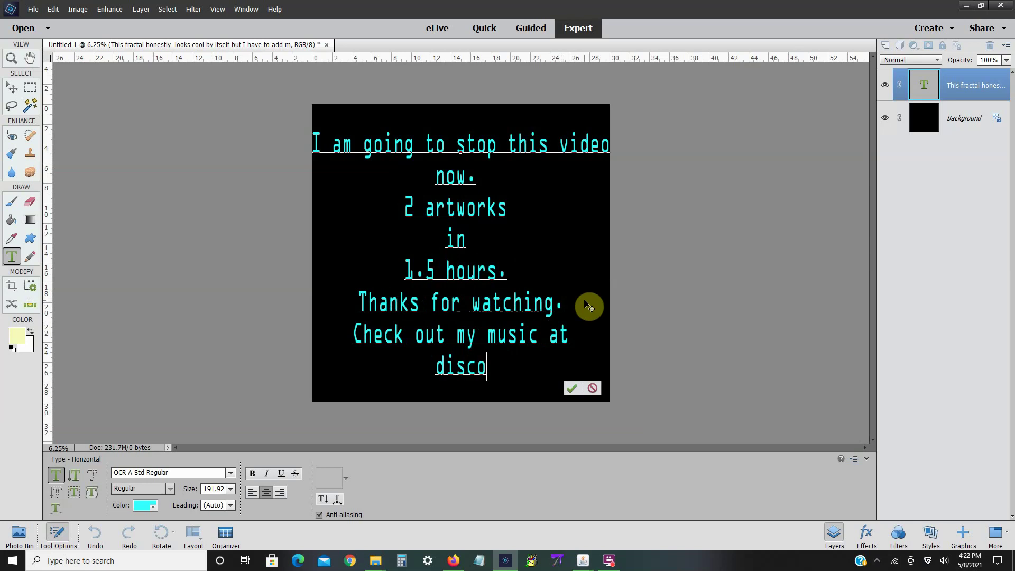
pyautogui.write('rdantdisch')
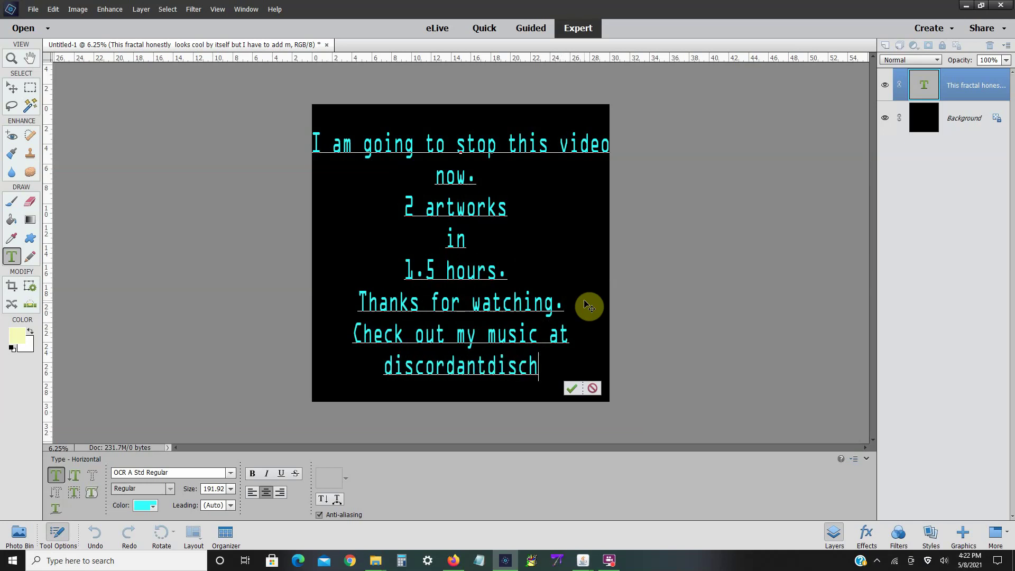
pyautogui.write('arge. ')
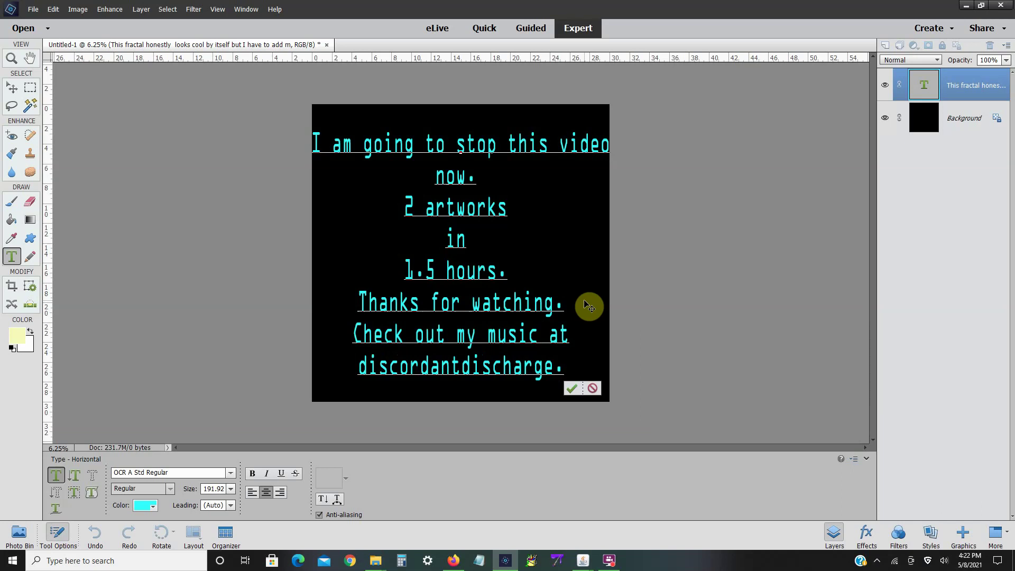
pyautogui.write('b')
pyautogui.press('BackSpace')
pyautogui.press('Return')
pyautogui.write('hand')
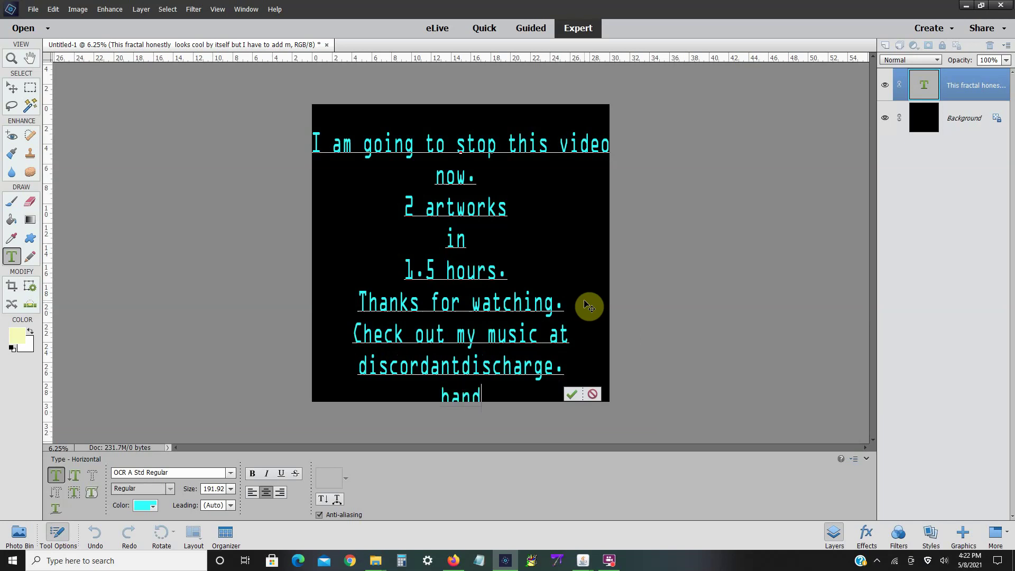
pyautogui.write('camp.,c')
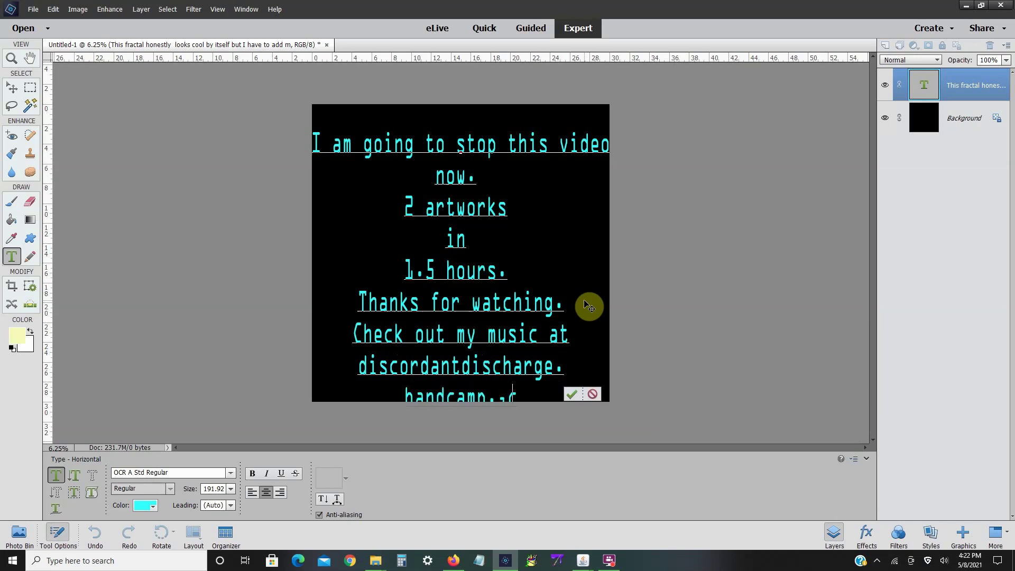
pyautogui.press('BackSpace')
pyautogui.press('BackSpace')
pyautogui.write('com')
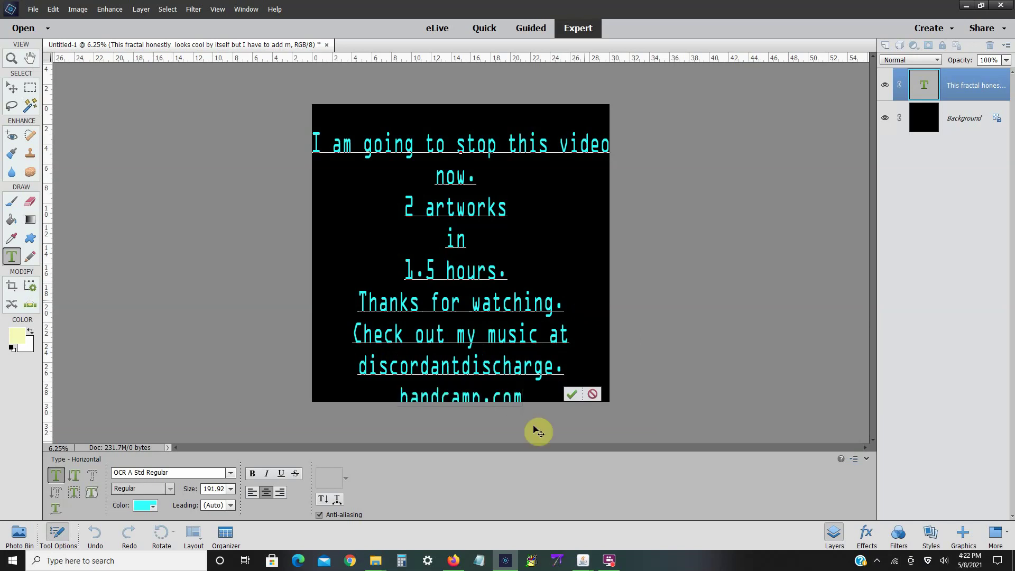
pyautogui.click(576, 399)
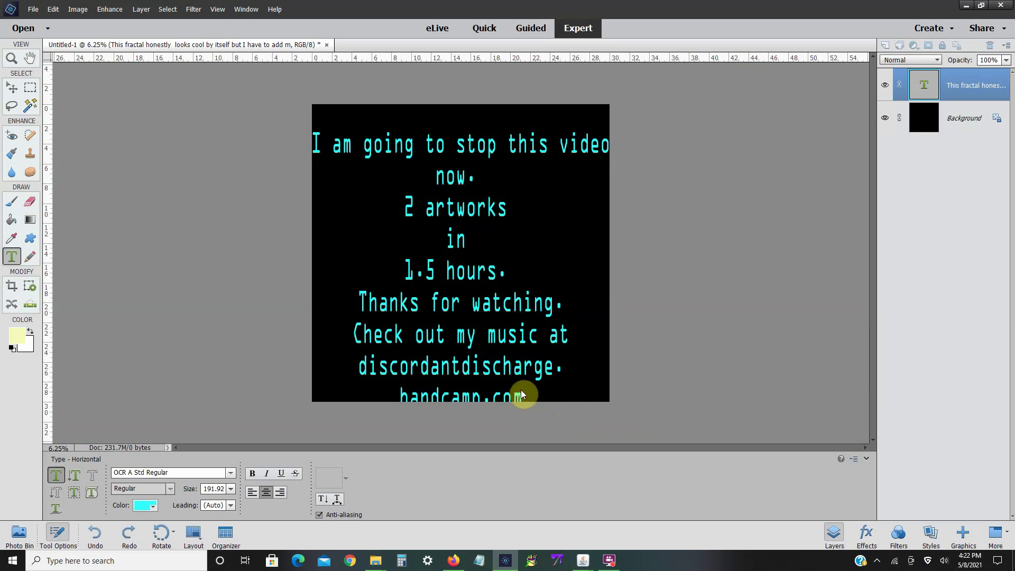
# - Scale the text block to 91.88% width and 78.09% height to fit the canvas, and bring up FlashBack Recorder
pyautogui.press('v')
pyautogui.moveTo(461, 412); pyautogui.dragTo(462, 351)
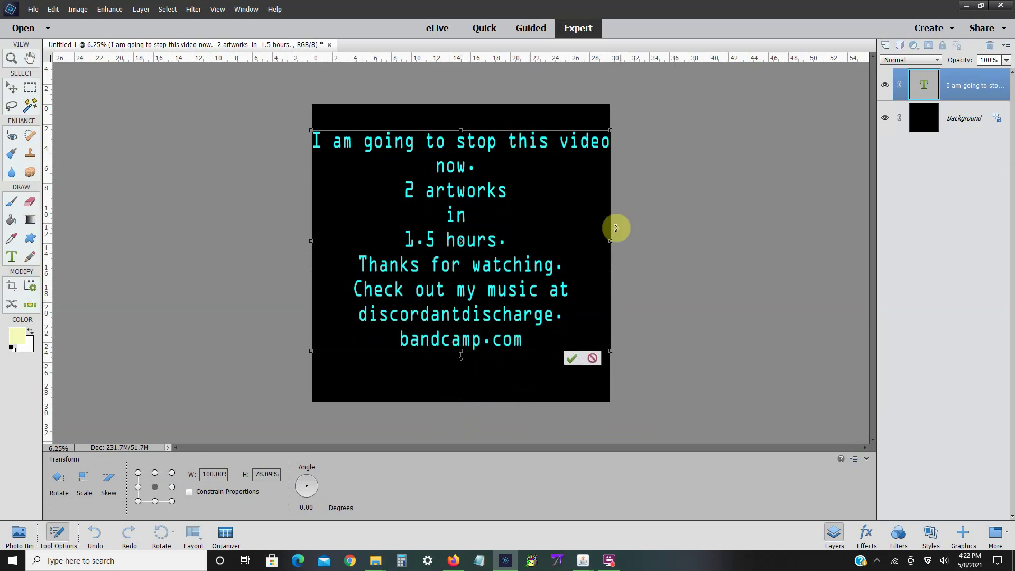
pyautogui.moveTo(610, 246); pyautogui.dragTo(580, 254)
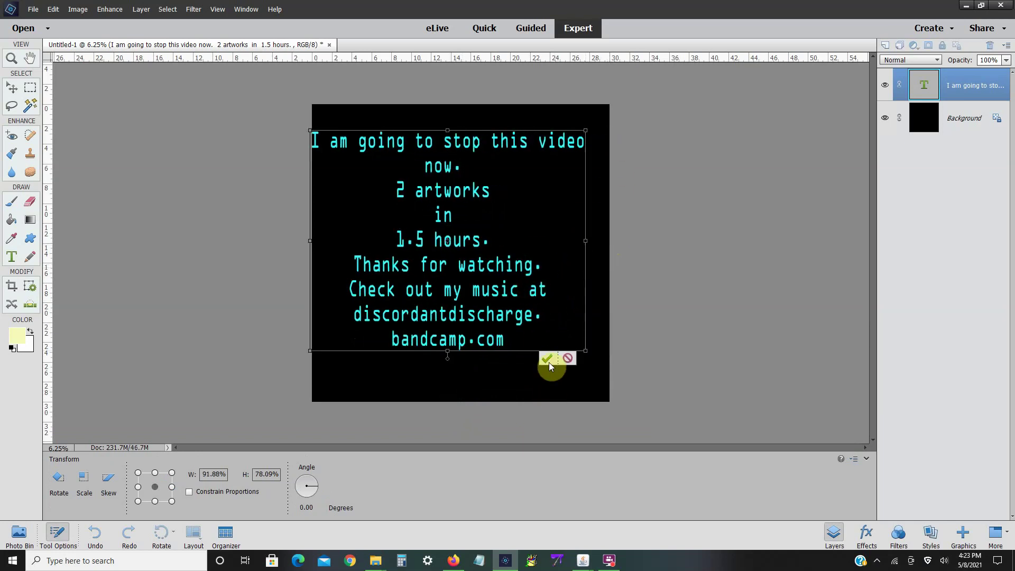
pyautogui.click(548, 357)
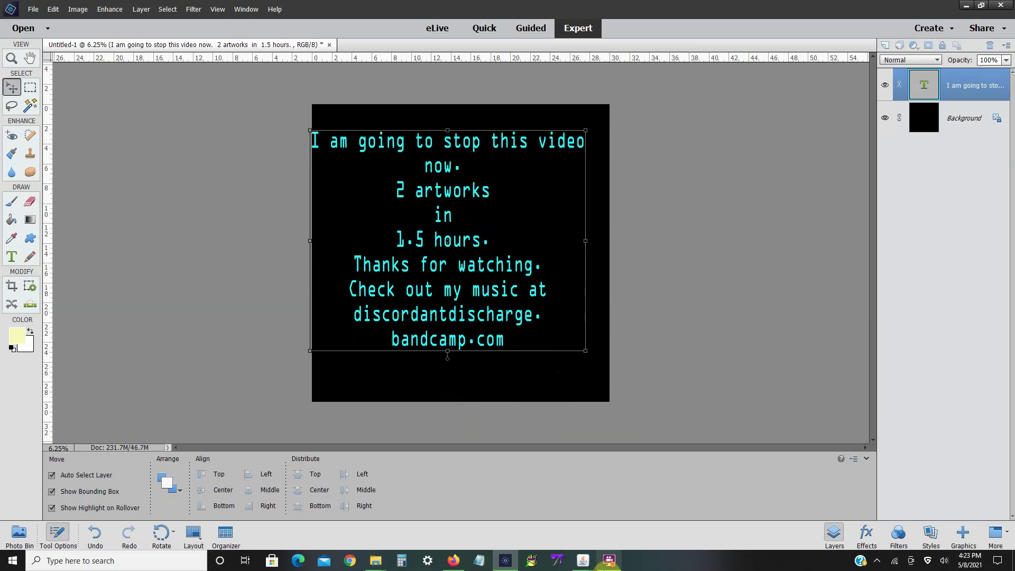
pyautogui.click(608, 560)
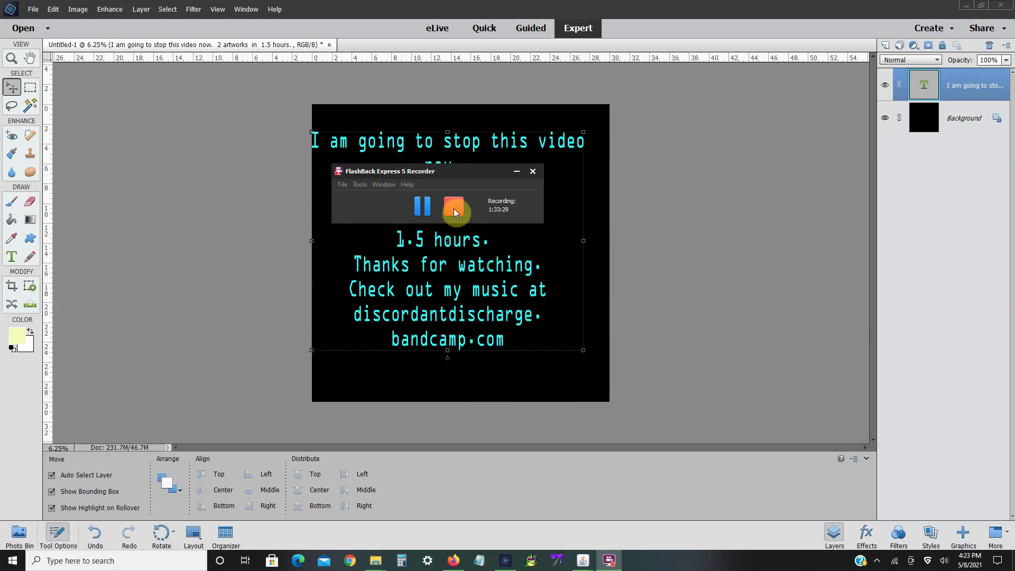